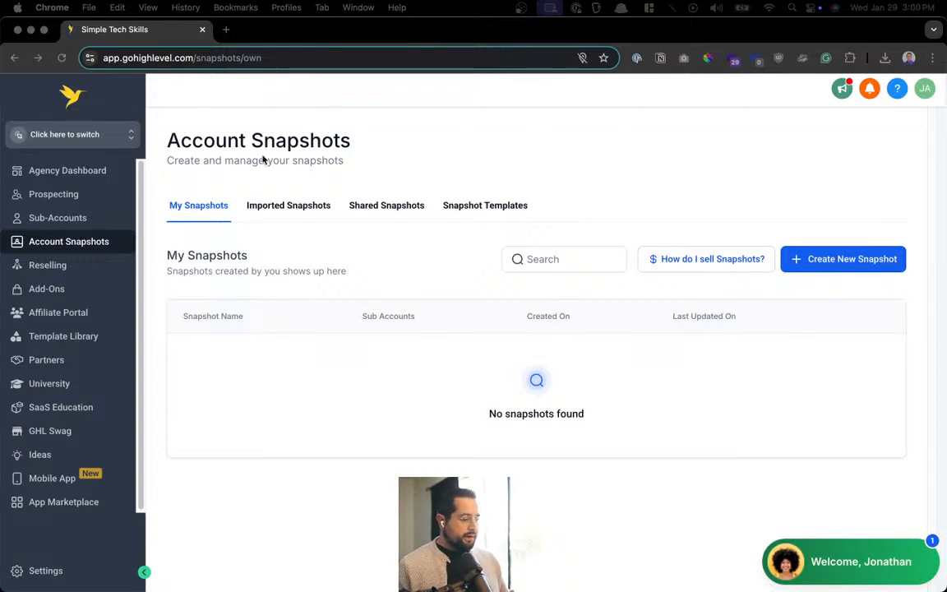
Check the sub-account switcher and Agency Dashboard, then start a new snapshot from Account Snapshots
click(57, 146)
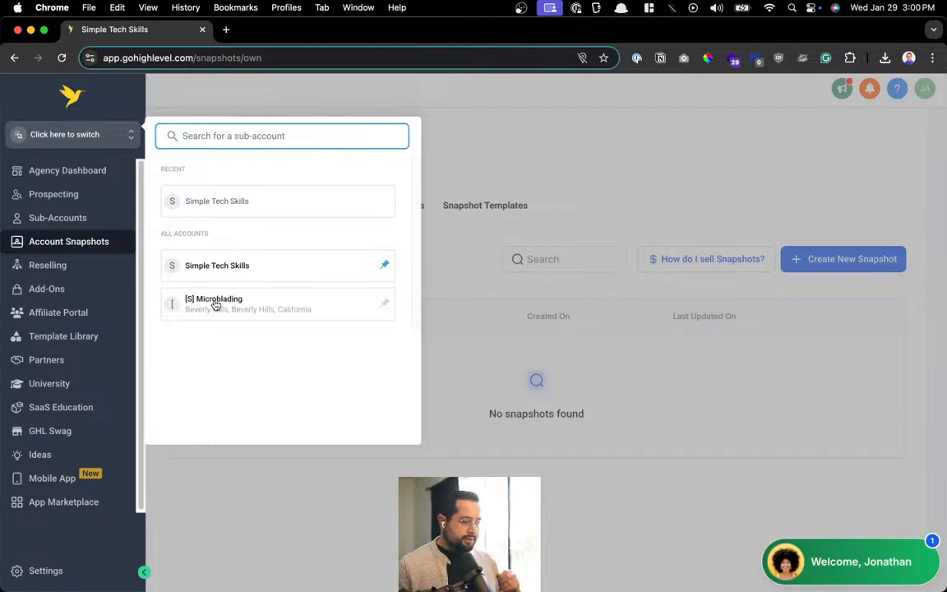
click(571, 172)
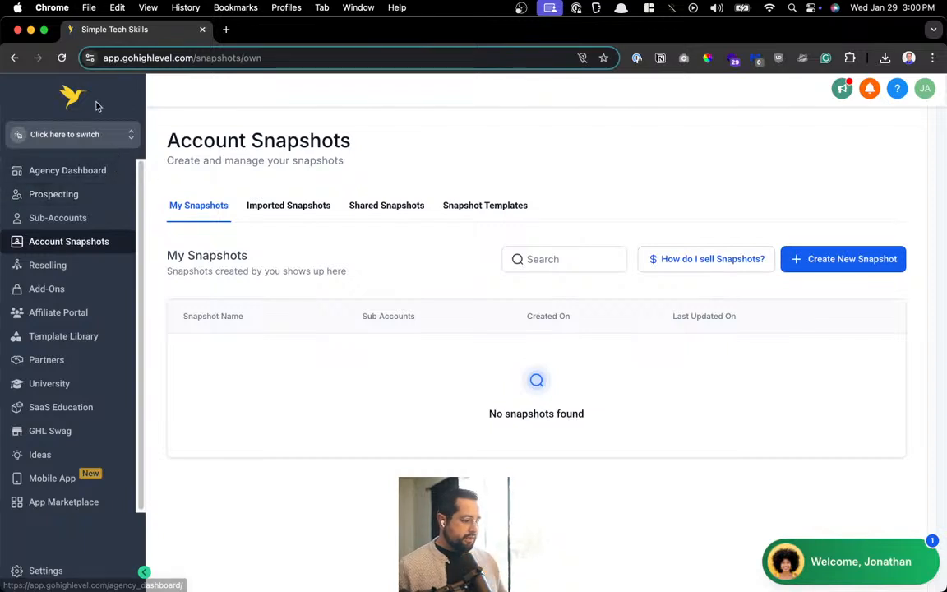
click(82, 132)
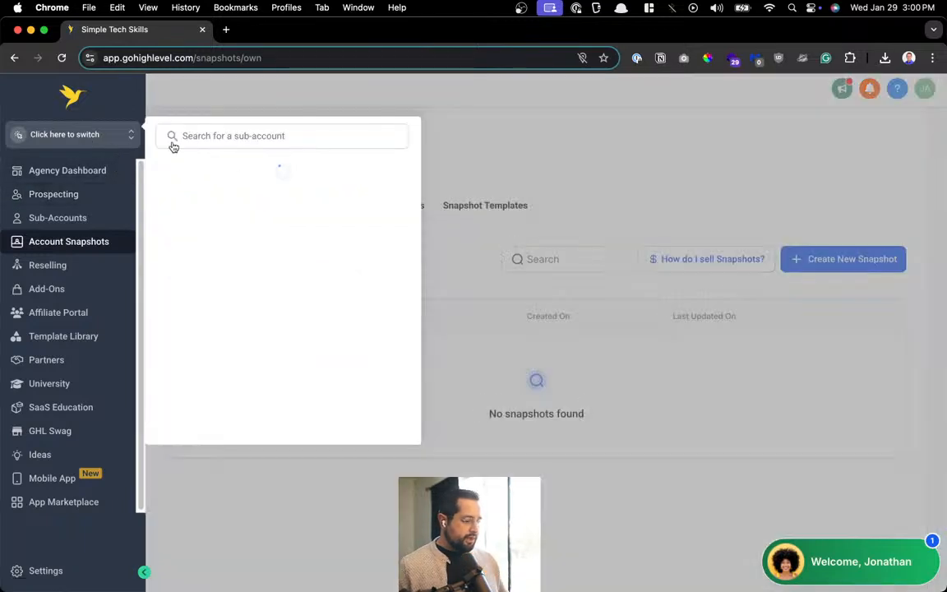
click(79, 178)
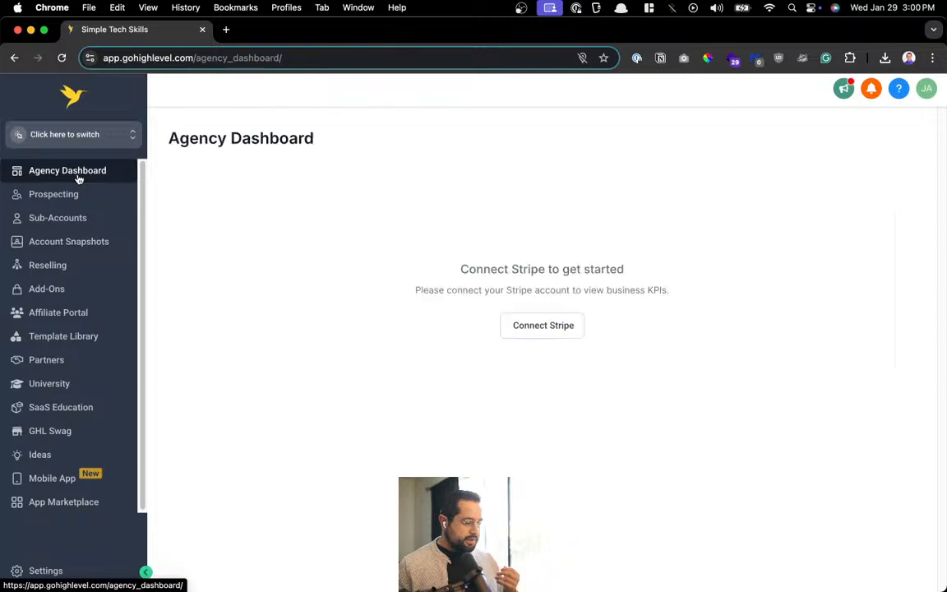
click(68, 242)
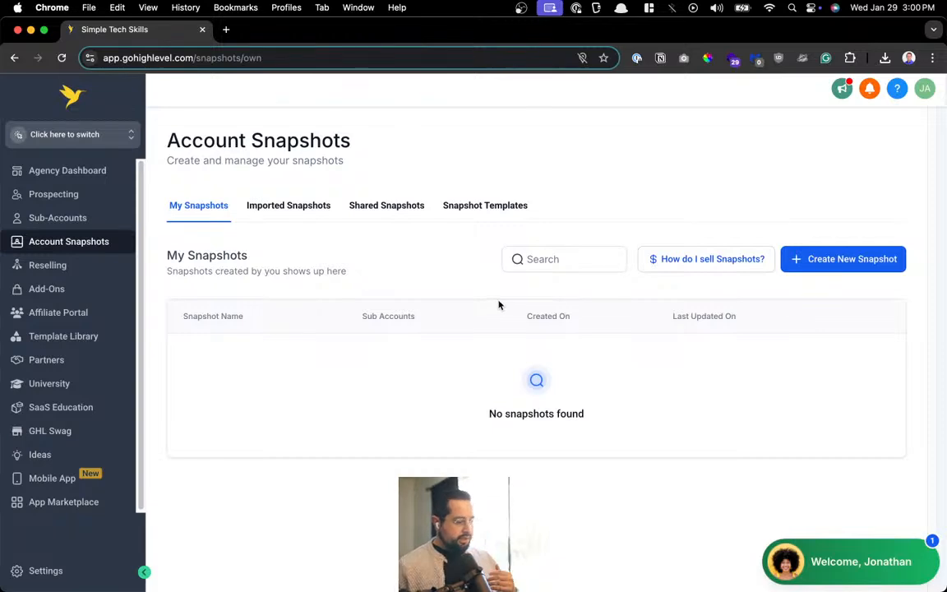
click(892, 266)
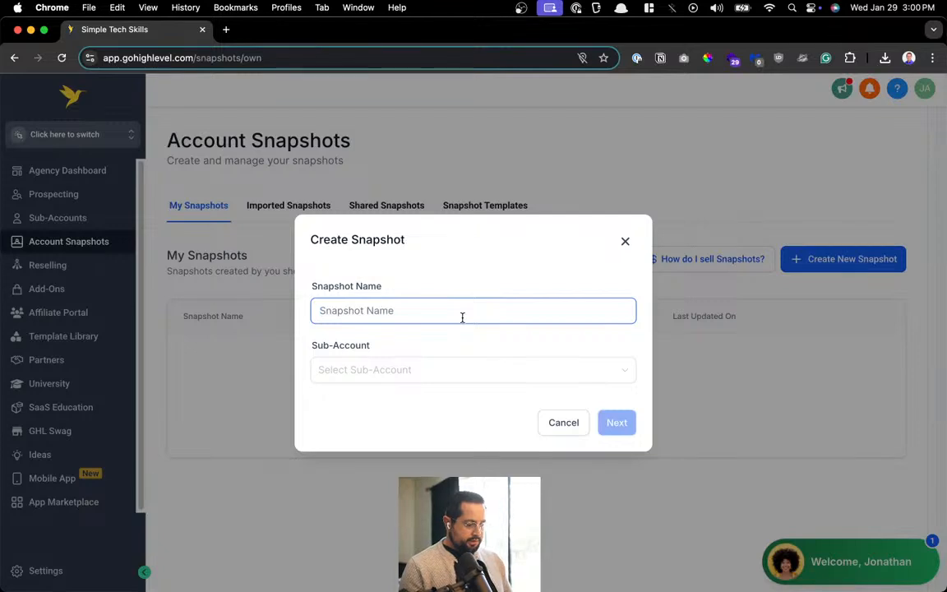
Name the snapshot Microblading and source it from the Simple Tech Skills sub-account
text(Microblading)
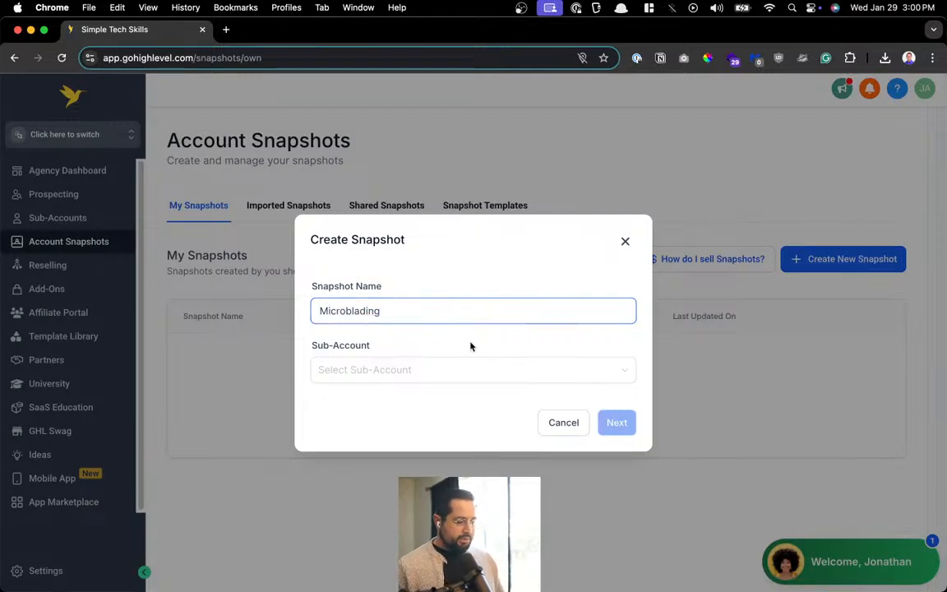
click(416, 371)
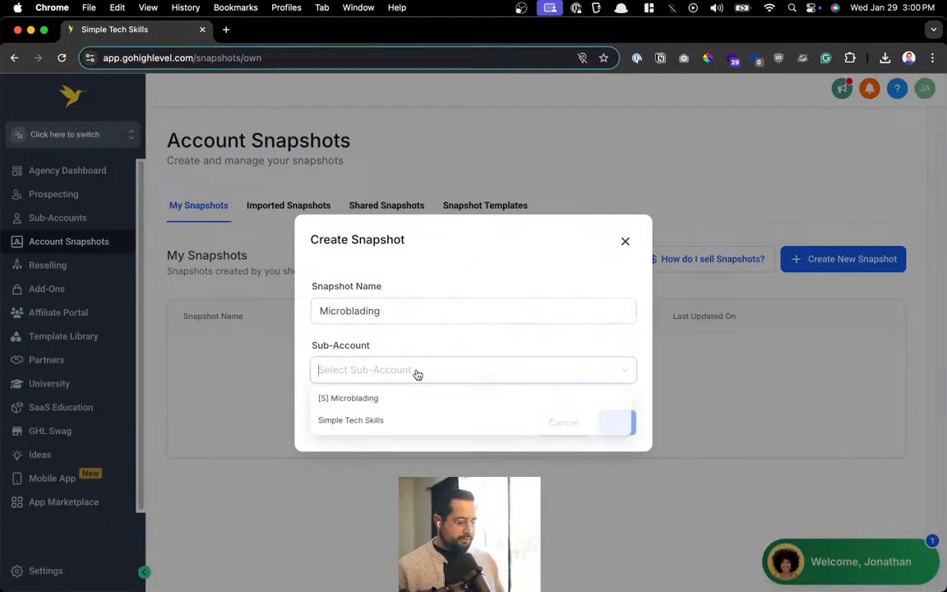
click(392, 421)
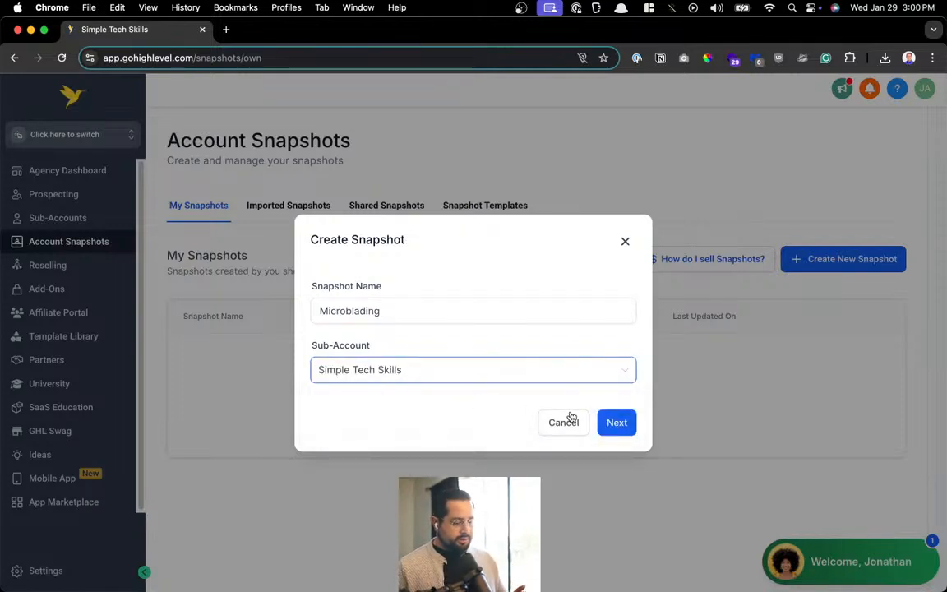
click(617, 423)
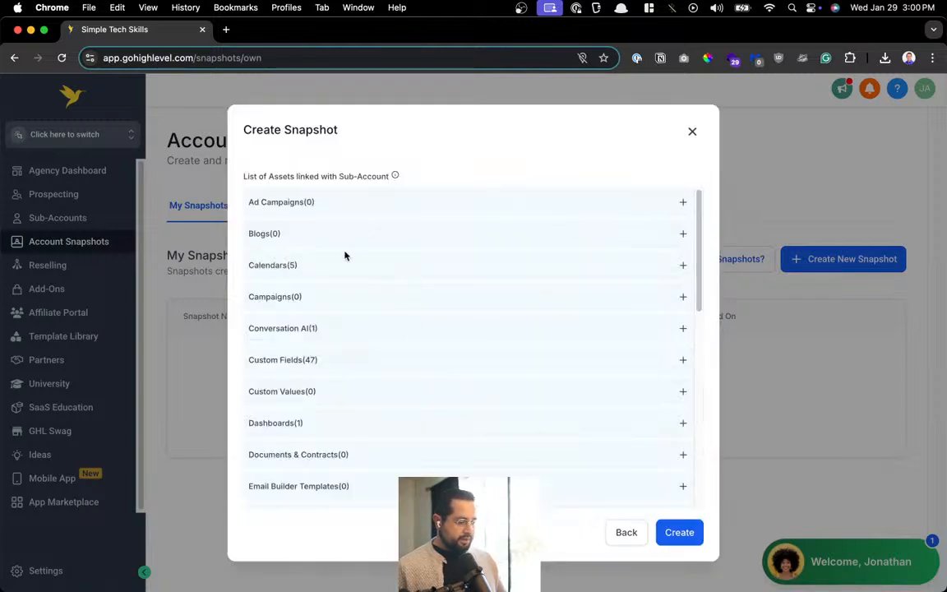
Review the included assets, including the five calendars, and create the snapshot
click(680, 265)
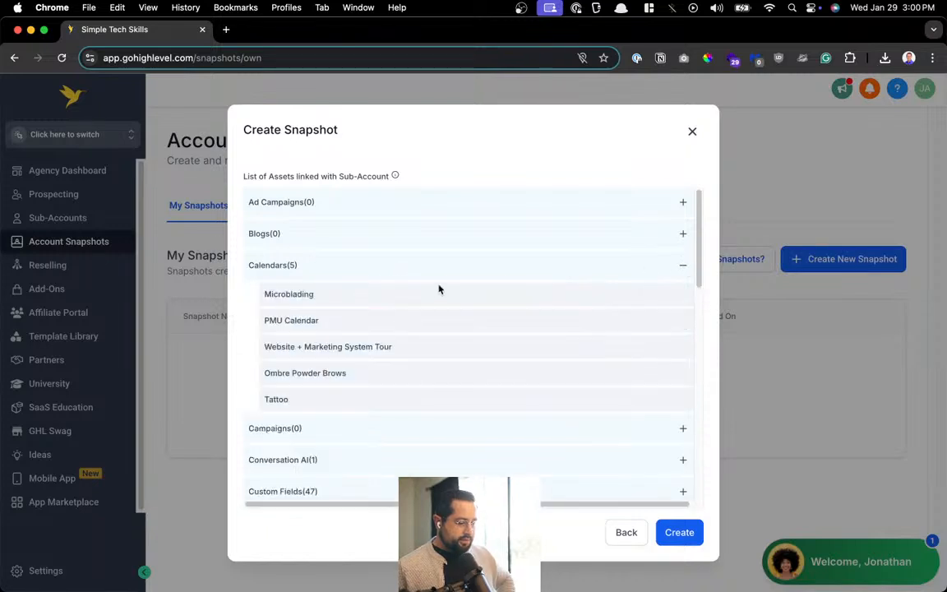
double_click(306, 373)
click(681, 265)
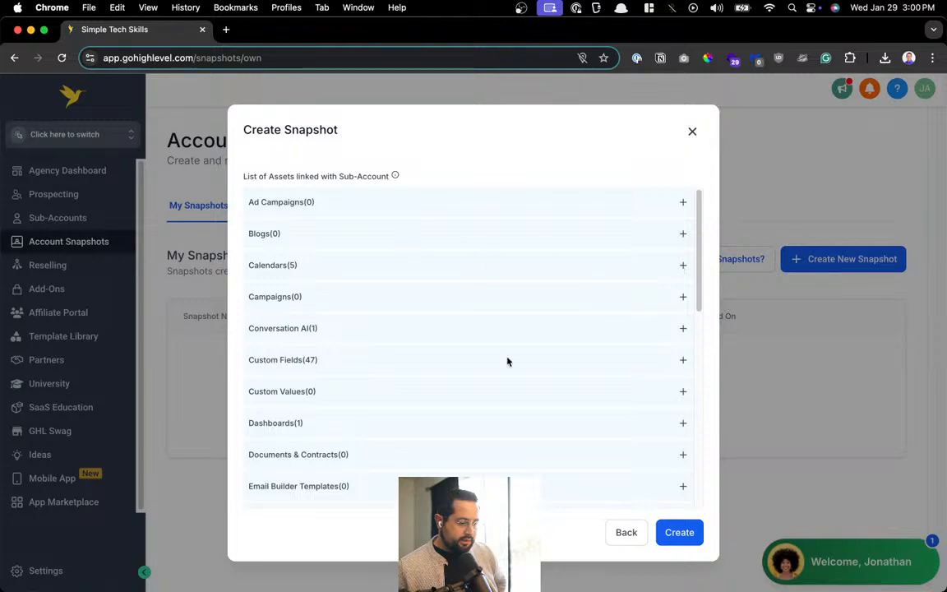
scroll(409, 393, down, 5)
scroll(409, 393, down, 5)
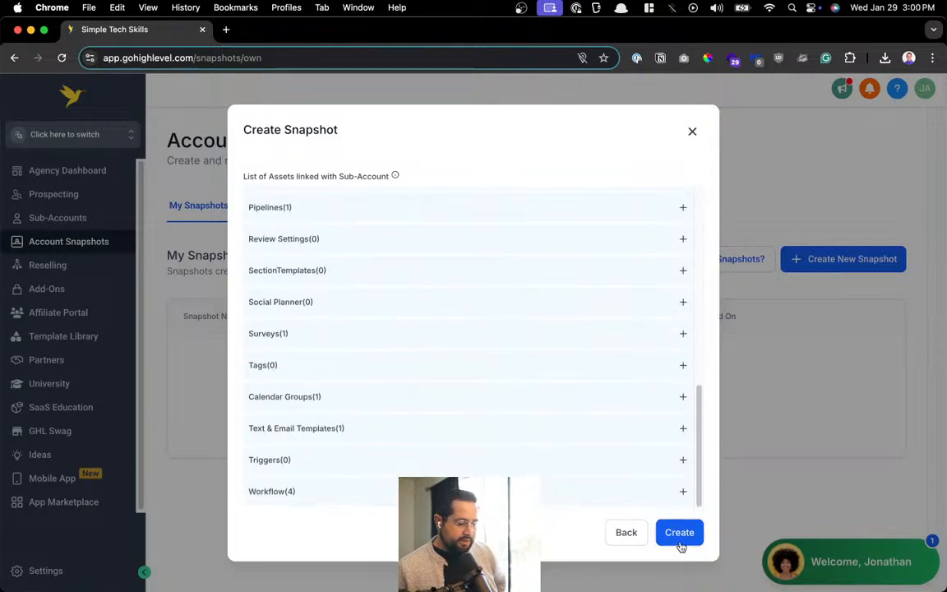
click(677, 536)
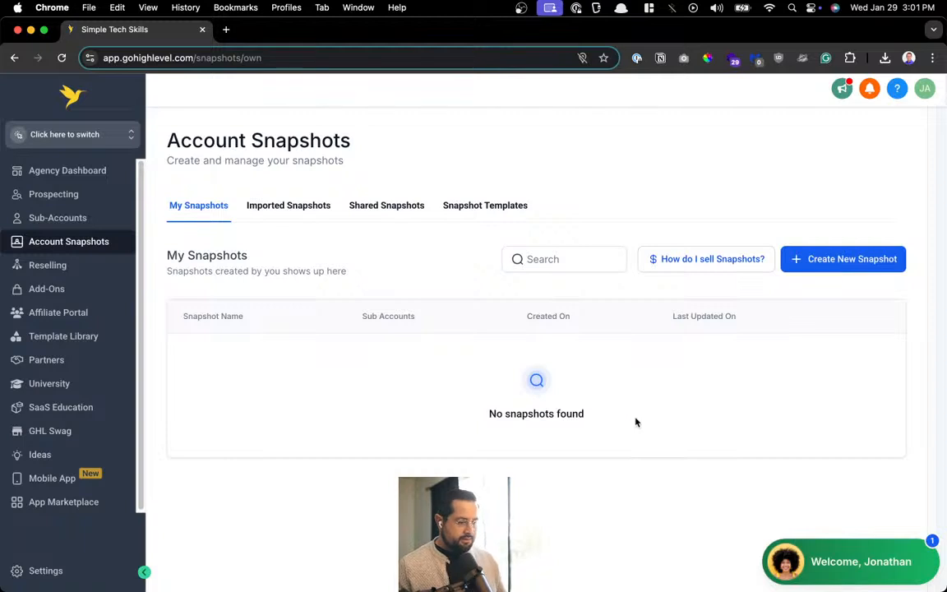
Reload to list the Microblading snapshot, add a sub-account from it, and manage [S] Microblading
key(super+r)
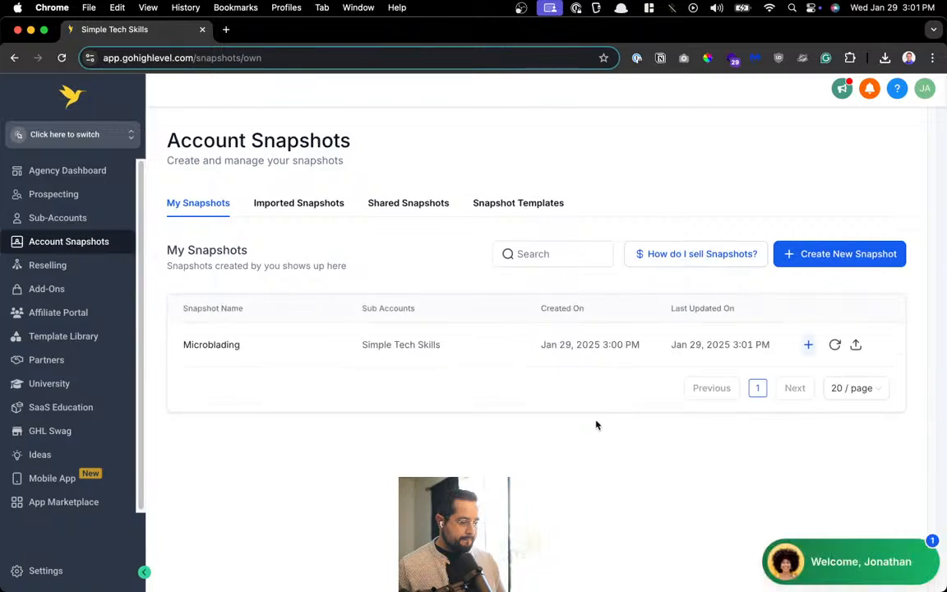
click(903, 131)
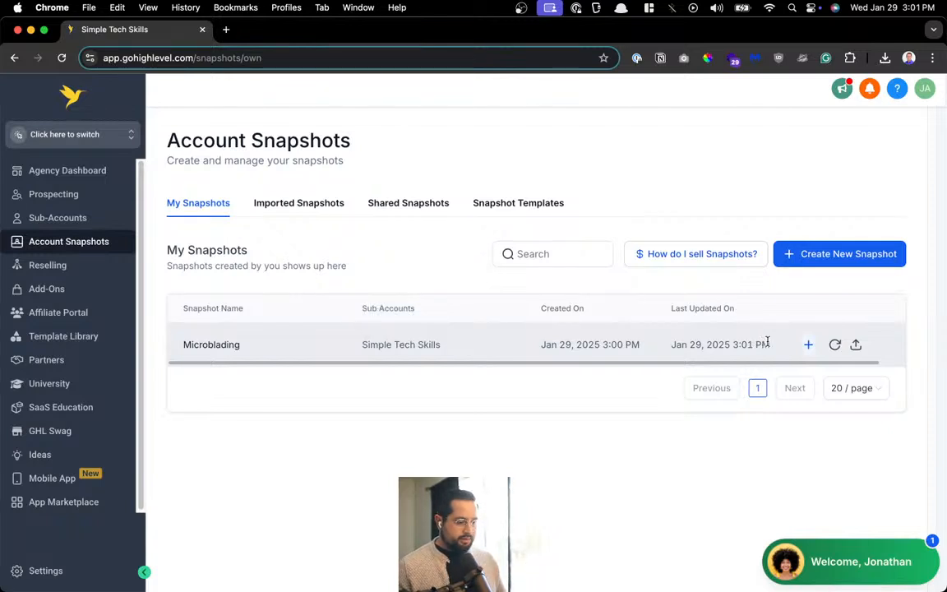
click(810, 346)
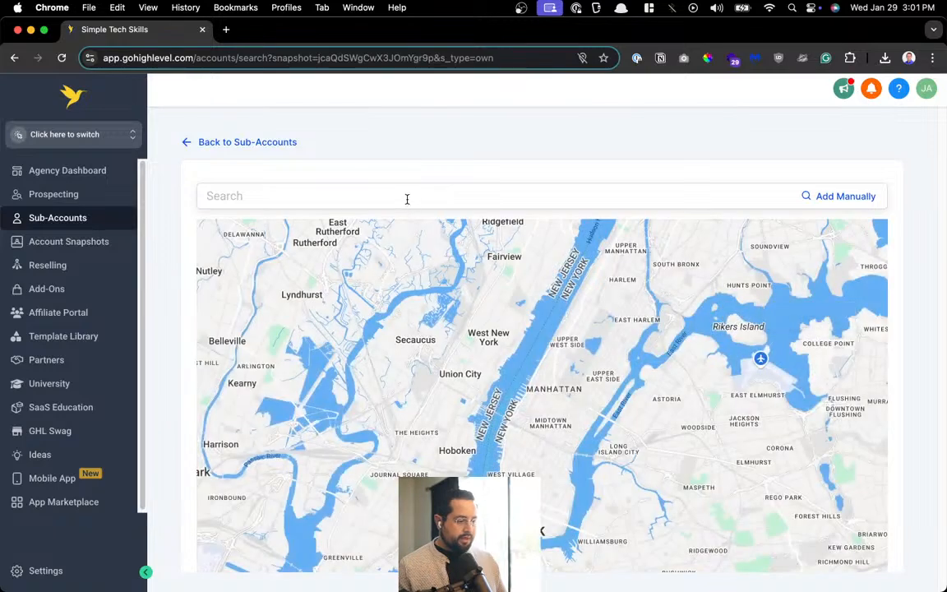
click(256, 144)
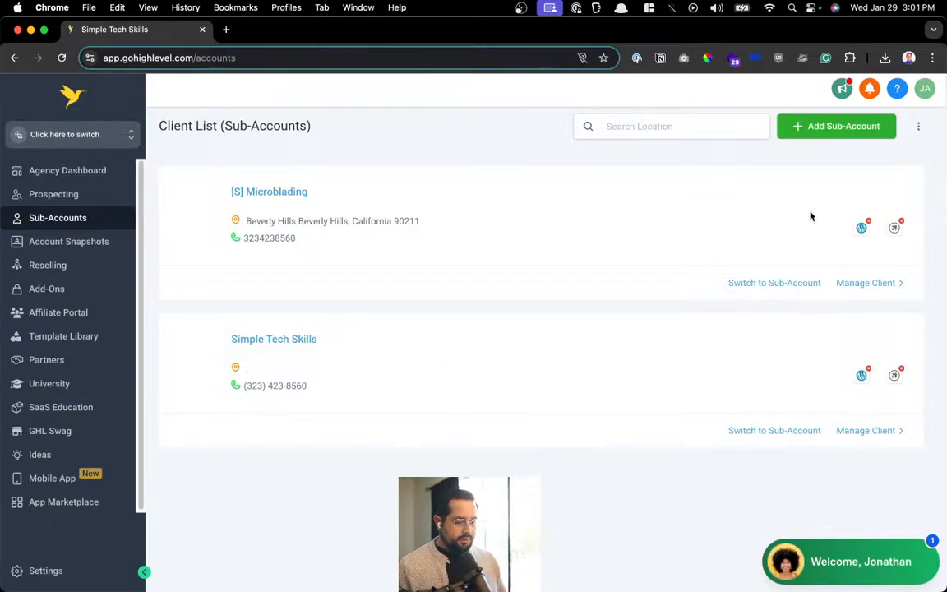
click(859, 289)
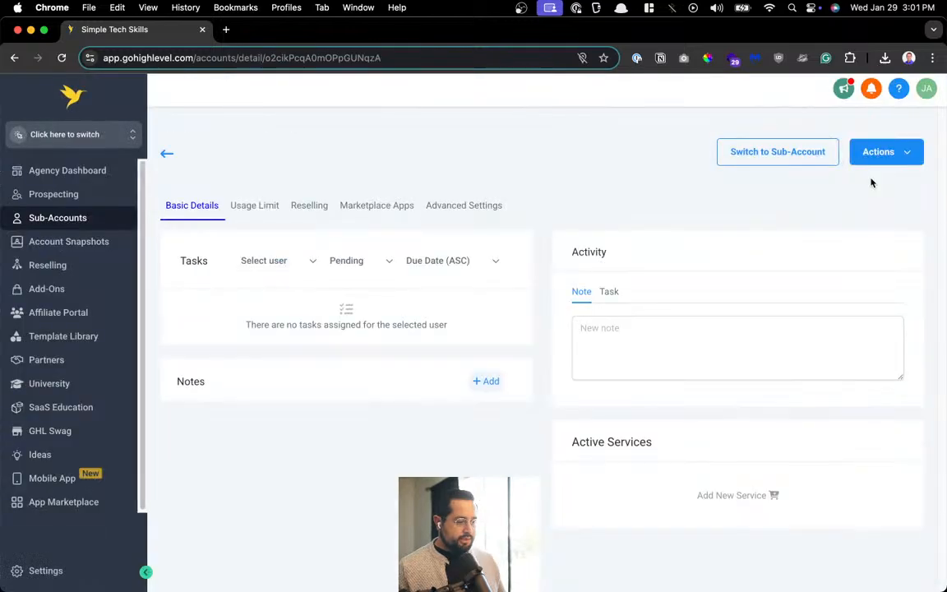
Start loading the Own - Microblading snapshot into this sub-account
click(903, 154)
click(883, 184)
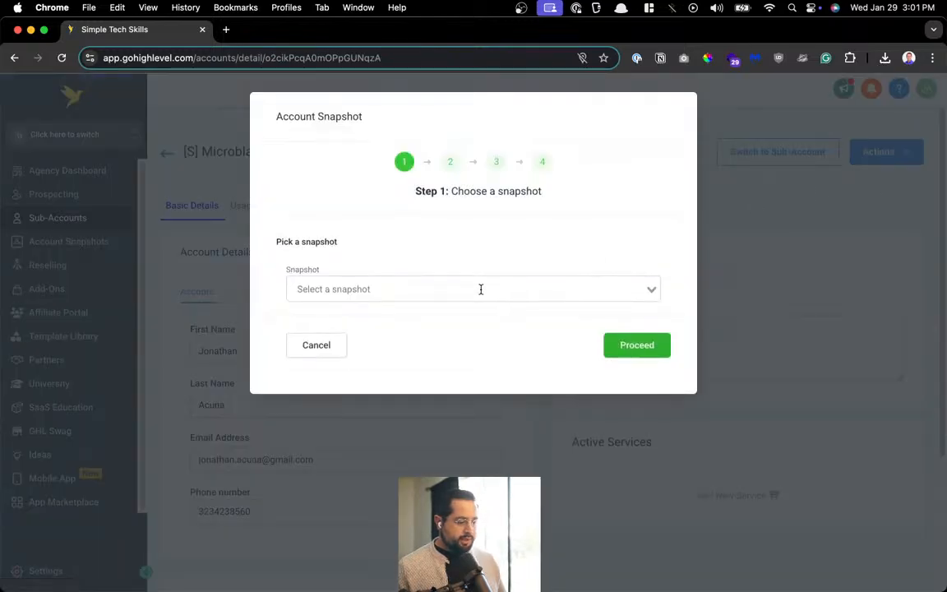
click(481, 289)
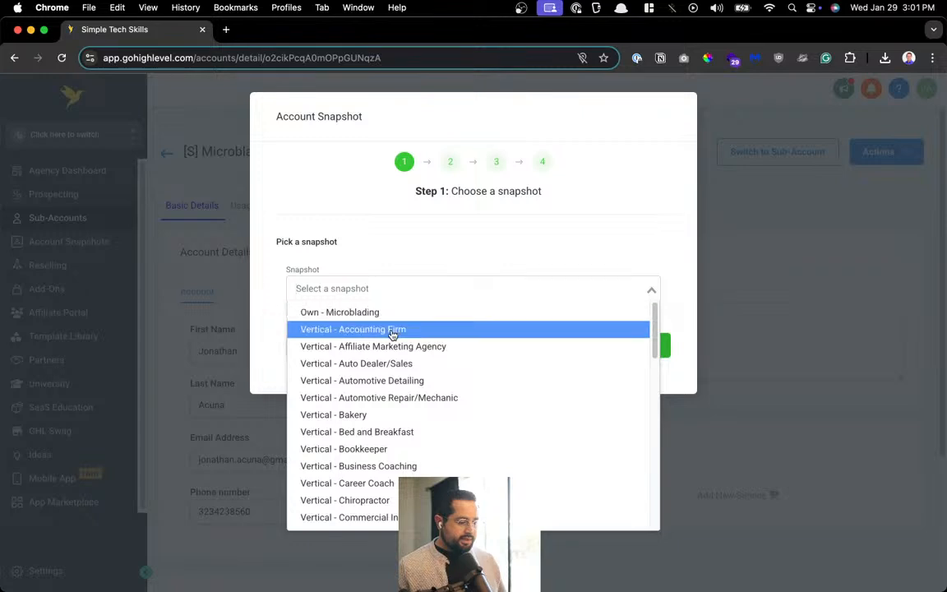
scroll(451, 426, down, 5)
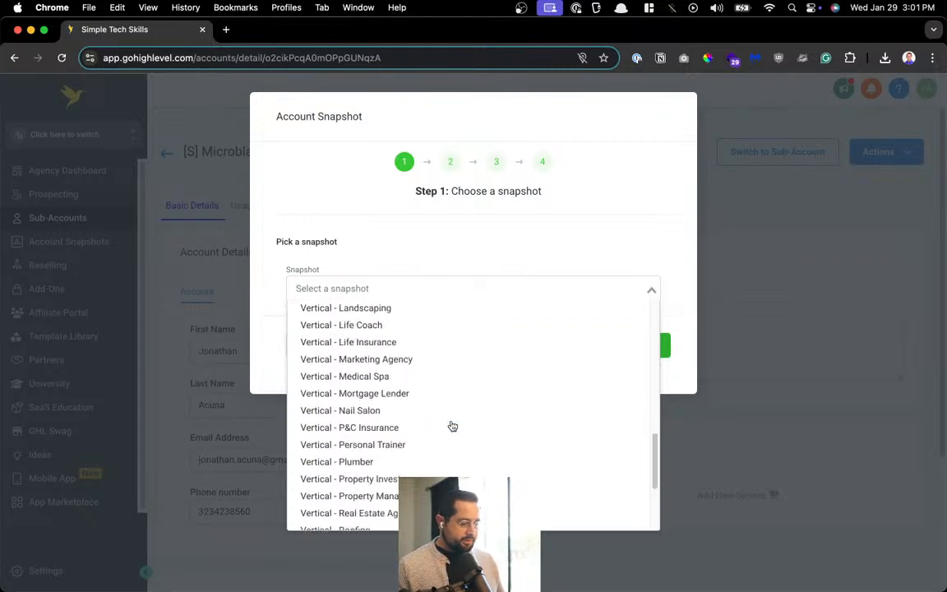
scroll(404, 366, up, 5)
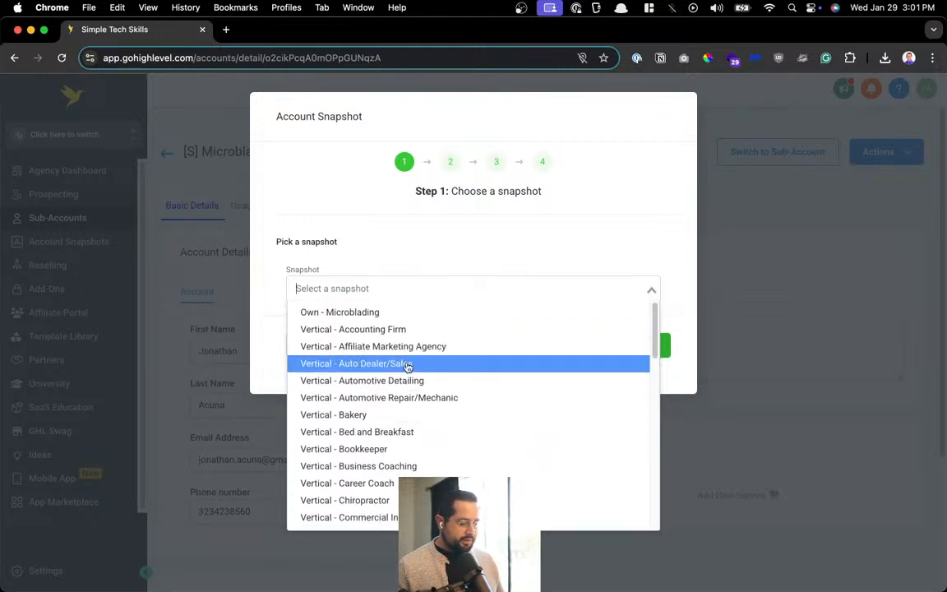
click(405, 314)
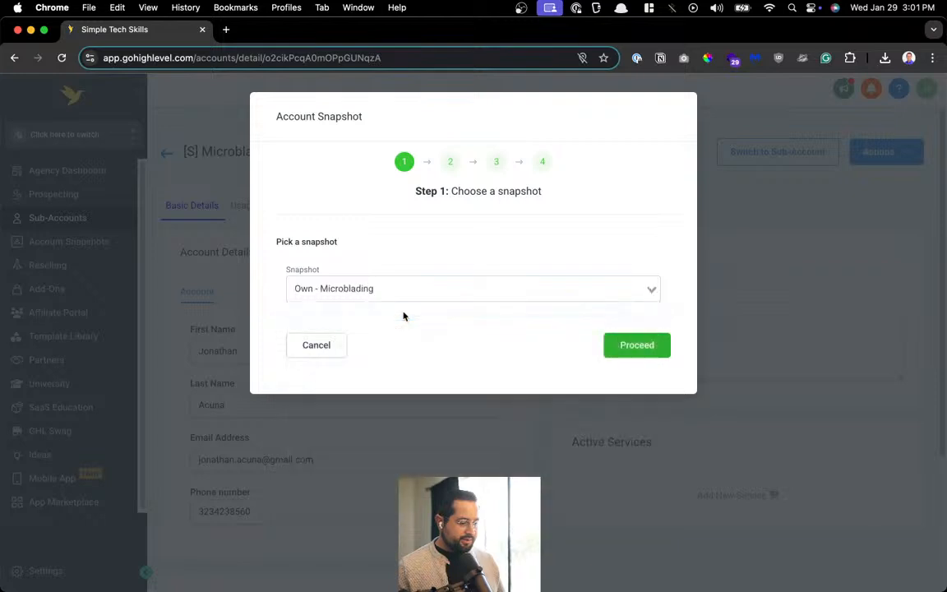
click(637, 345)
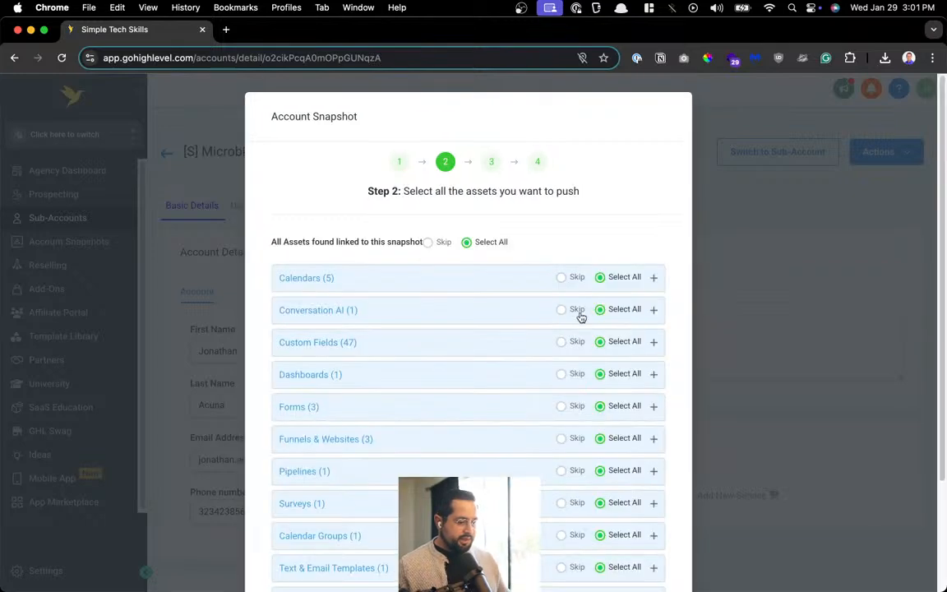
Skip the Website + Marketing System Tour calendar and the Bot training - URLs bot
click(565, 277)
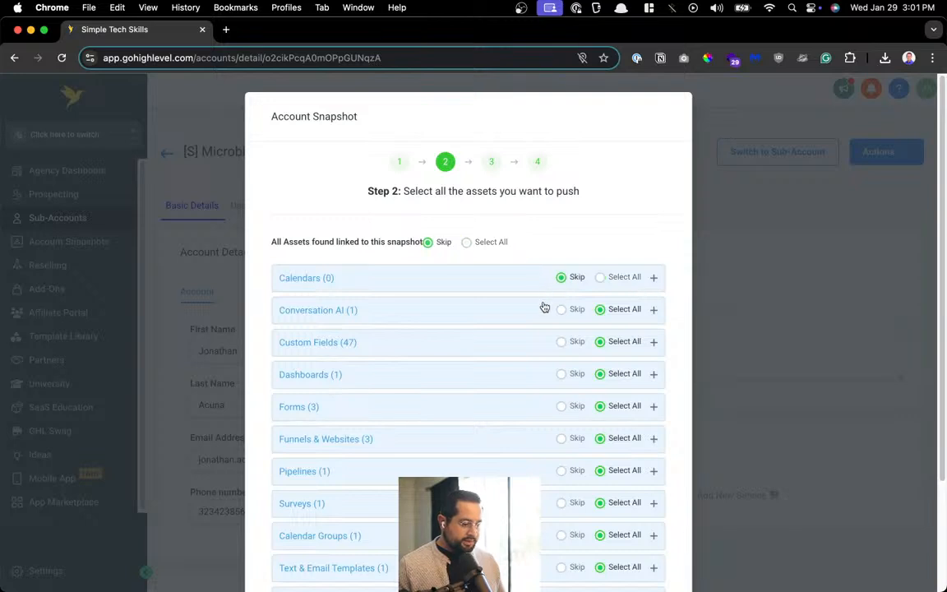
click(601, 279)
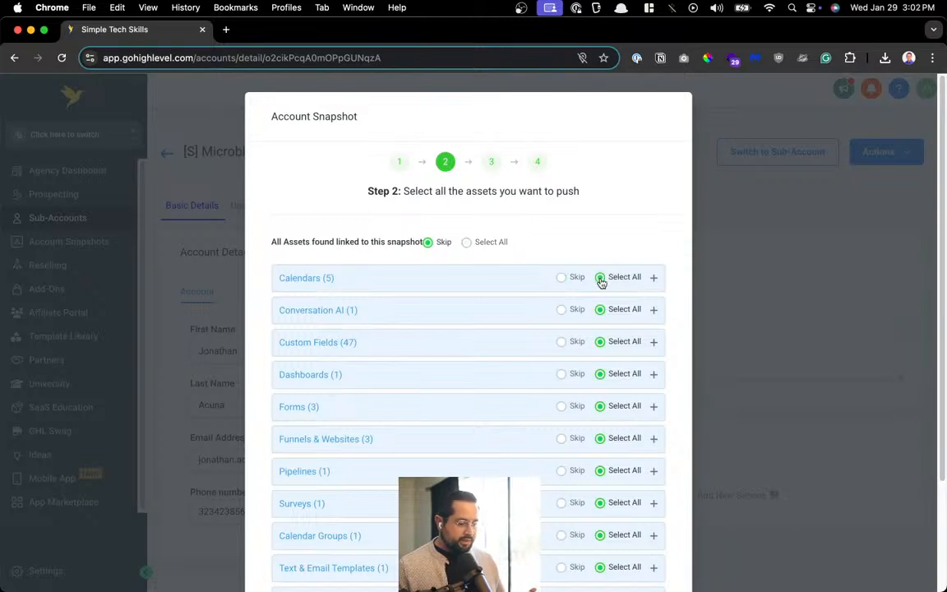
click(654, 281)
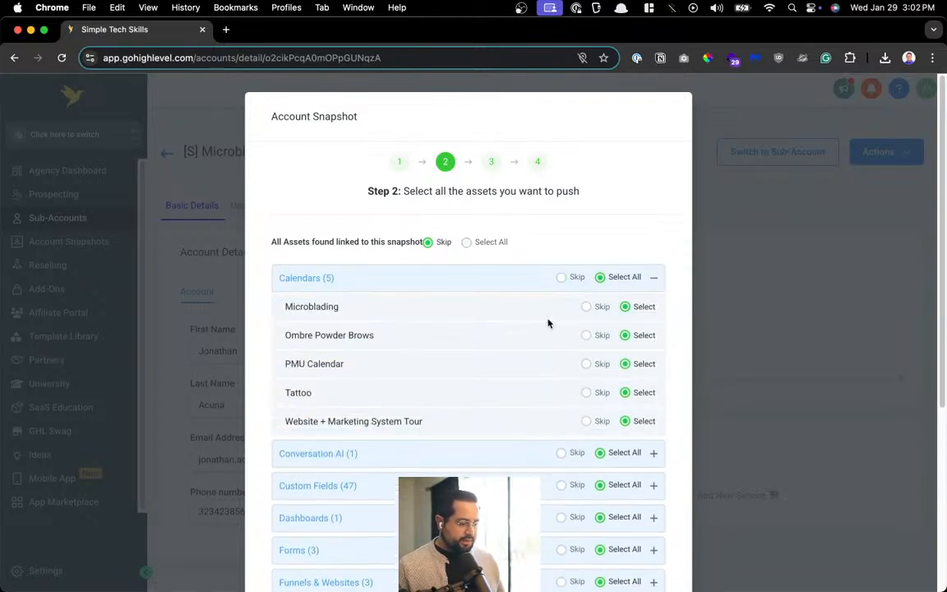
click(586, 421)
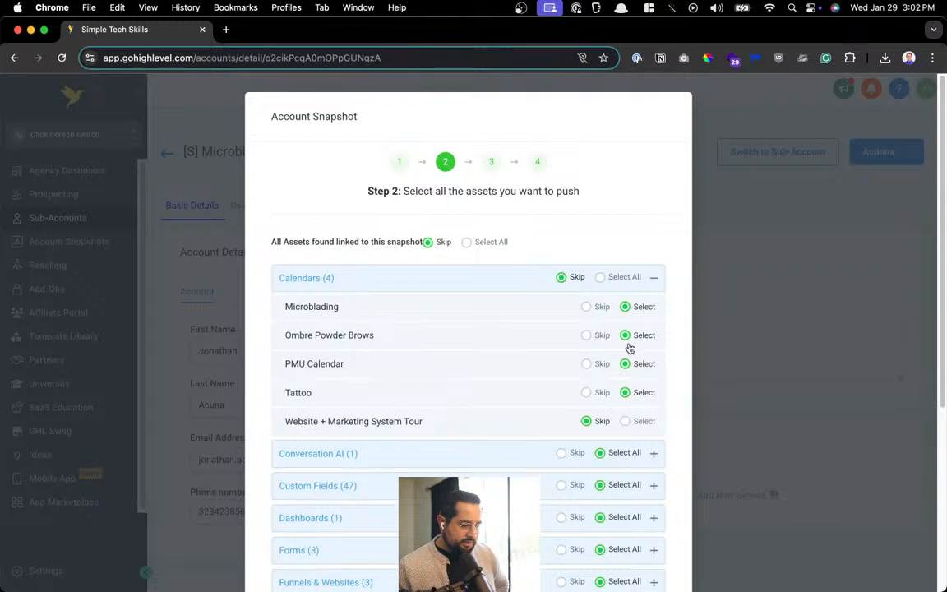
scroll(641, 342, down, 3)
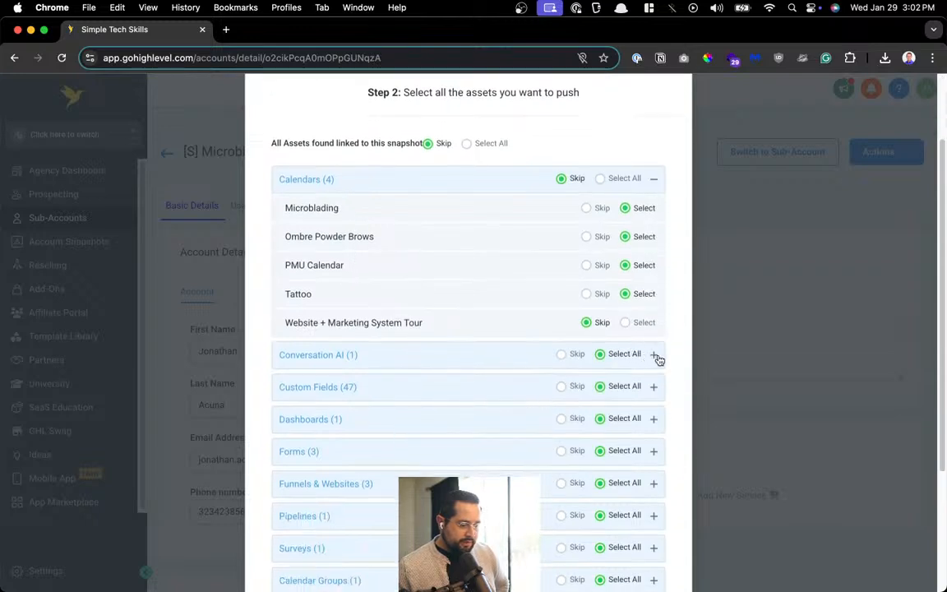
click(657, 359)
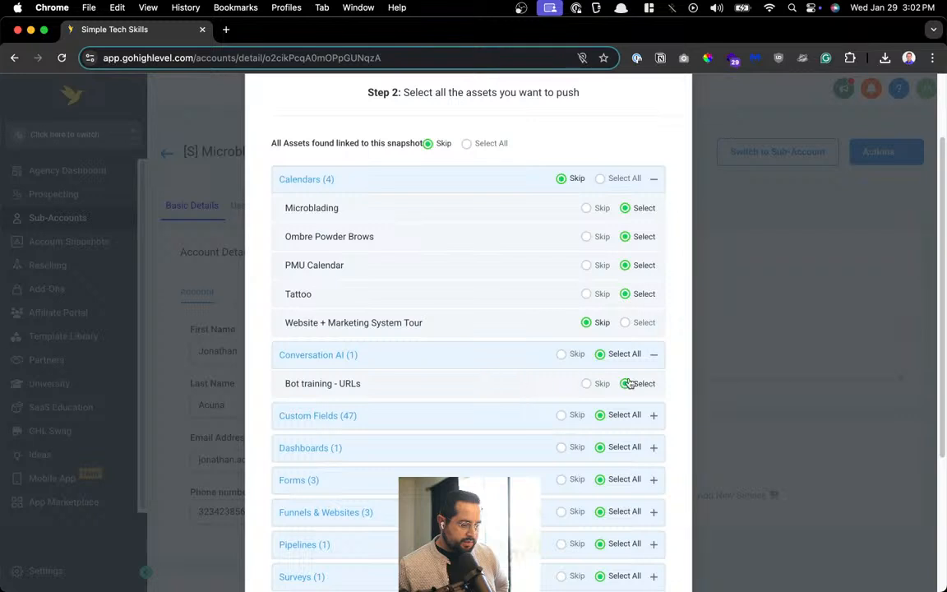
click(587, 383)
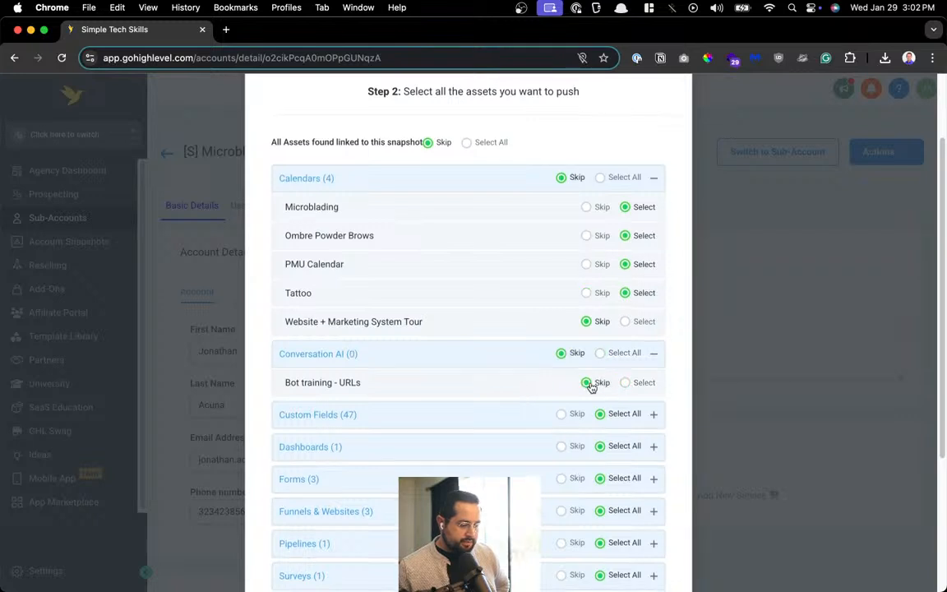
Exclude all custom fields from the snapshot push
scroll(590, 387, down, 3)
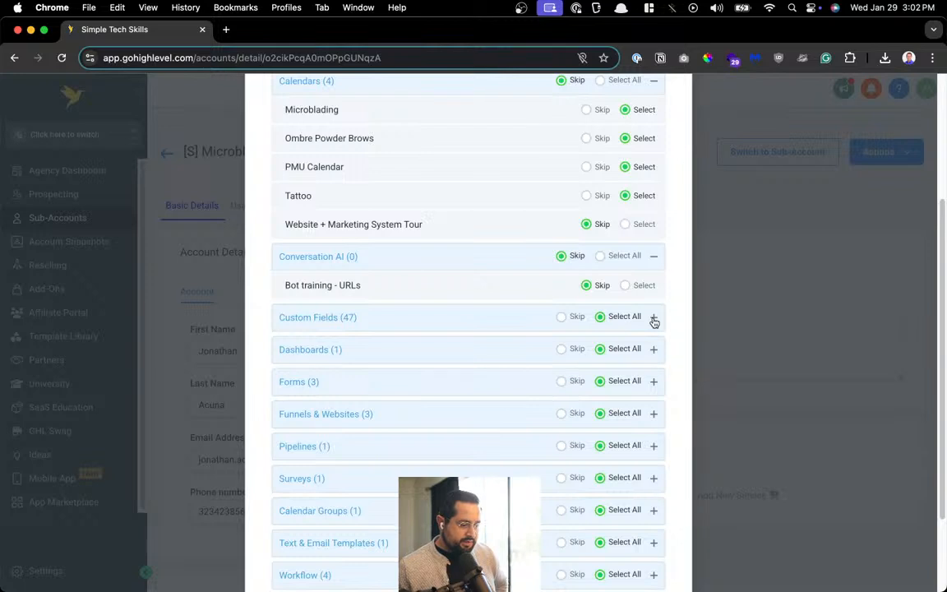
click(653, 320)
scroll(653, 321, down, 3)
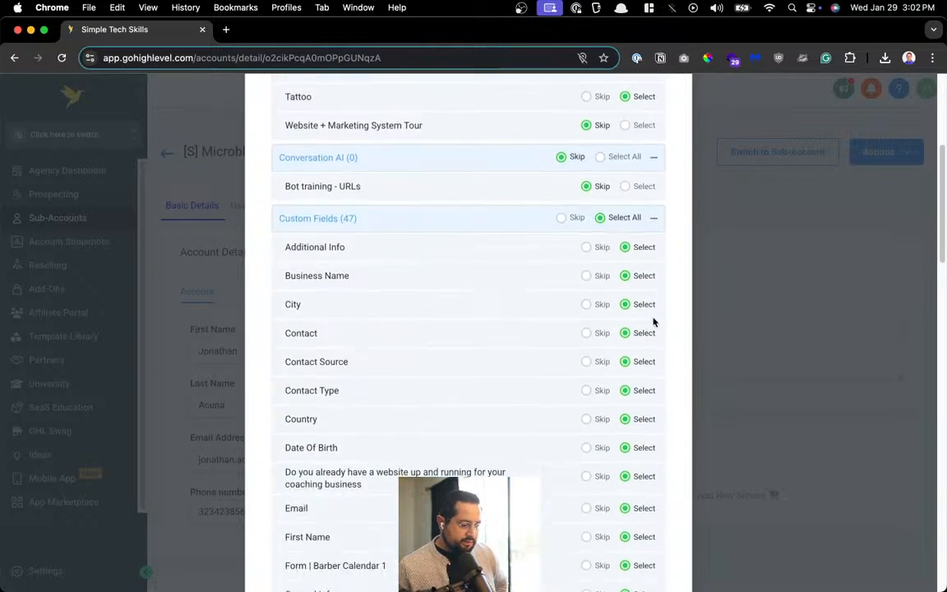
scroll(654, 322, down, 4)
scroll(653, 321, down, 5)
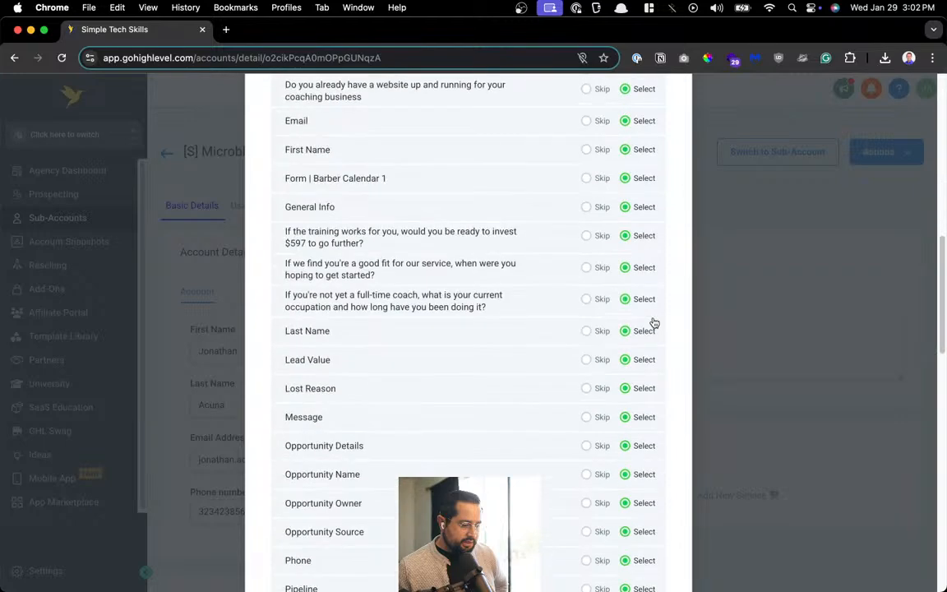
scroll(654, 321, down, 6)
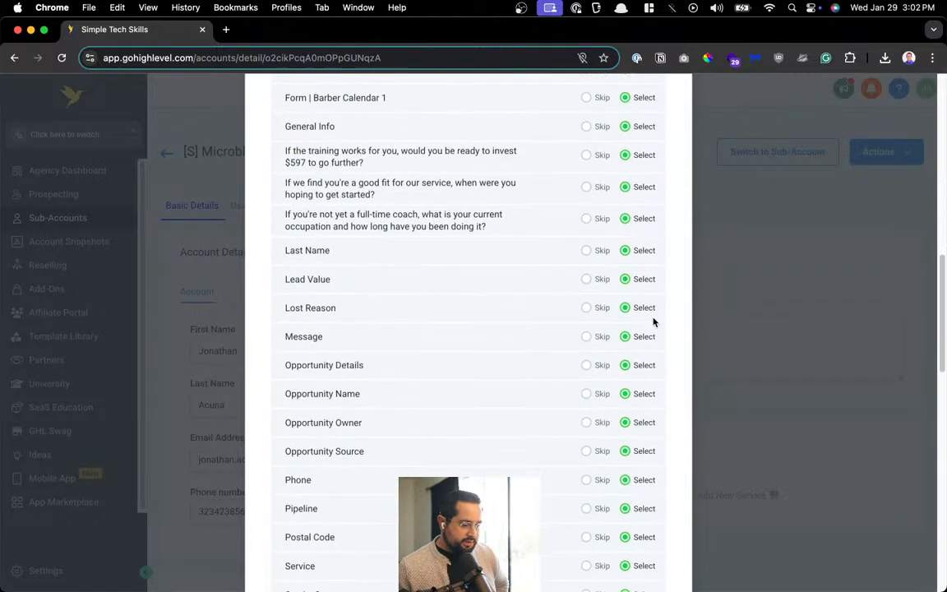
scroll(653, 321, down, 4)
scroll(653, 321, up, 20)
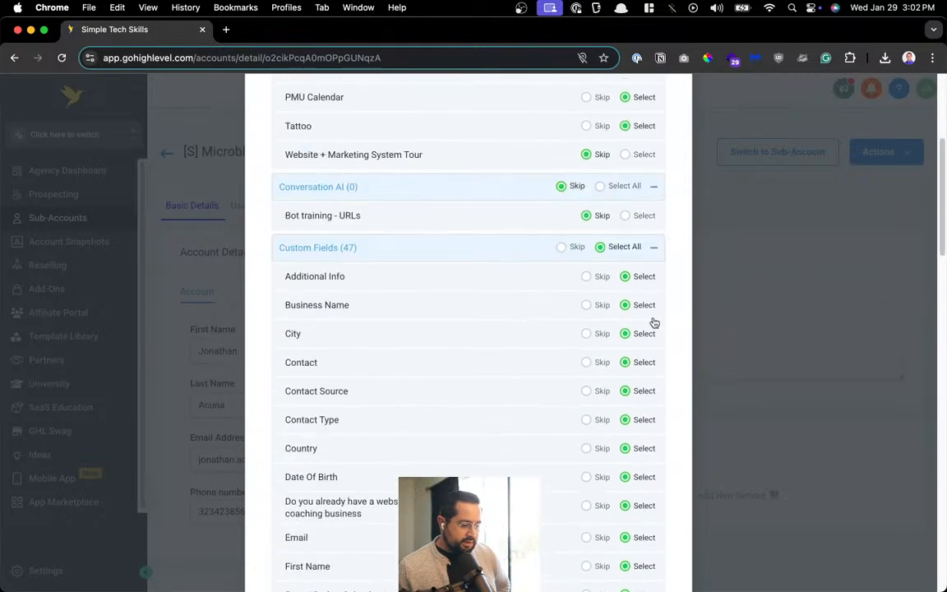
scroll(653, 321, down, 13)
scroll(653, 322, down, 13)
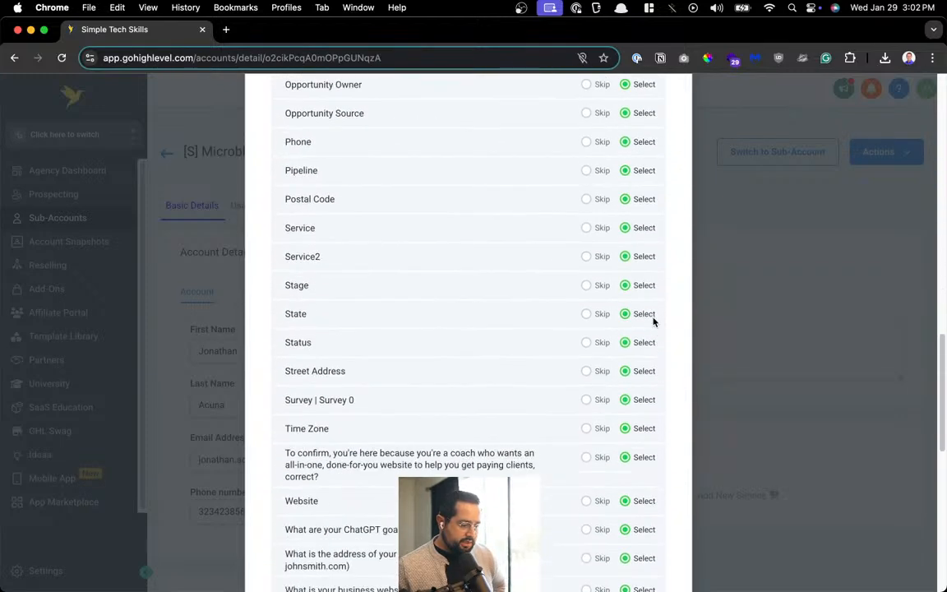
scroll(653, 322, up, 20)
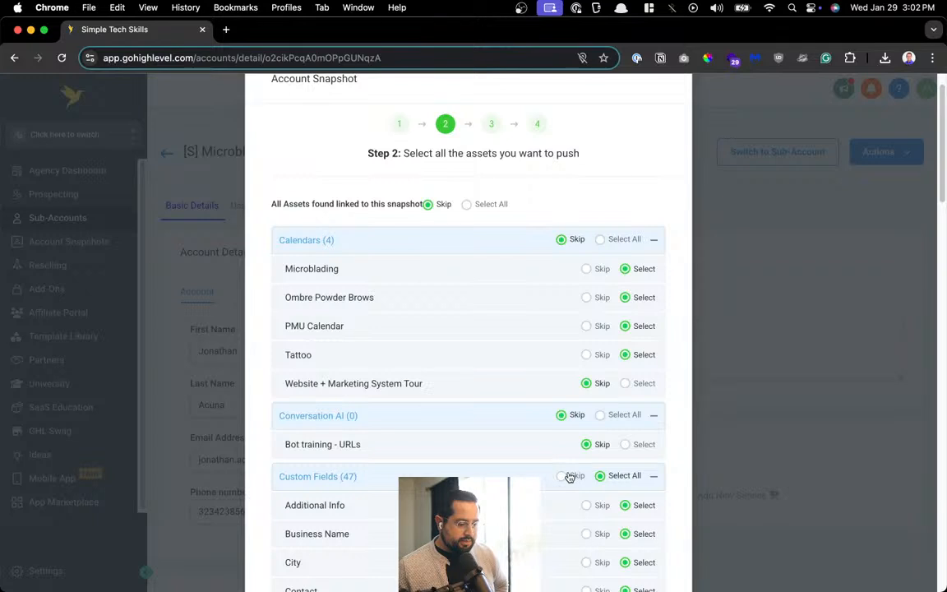
click(562, 476)
click(654, 476)
Skip the Dashboard, expand the three Forms, and find YouTube Studio with a 'live' search
scroll(629, 399, down, 4)
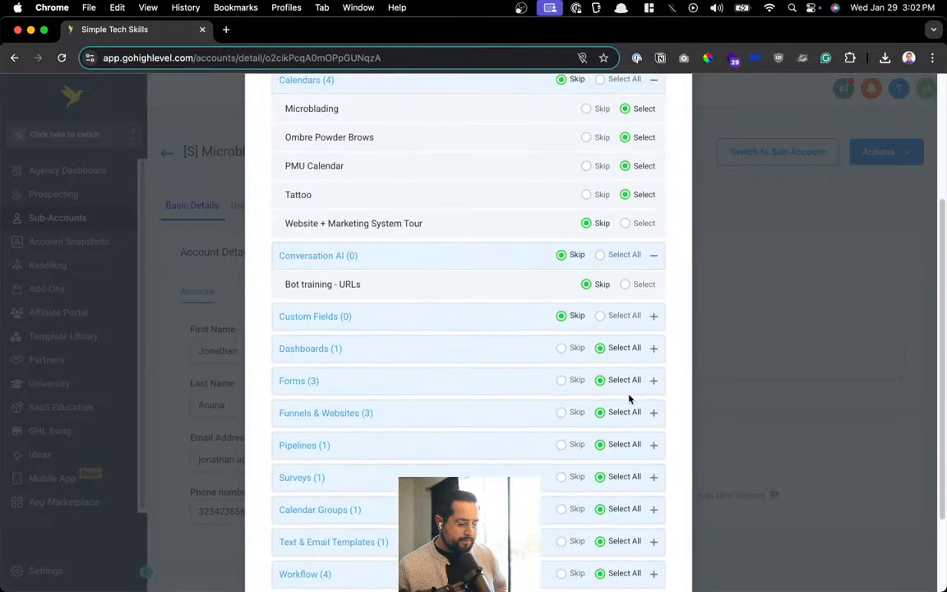
click(559, 359)
click(585, 380)
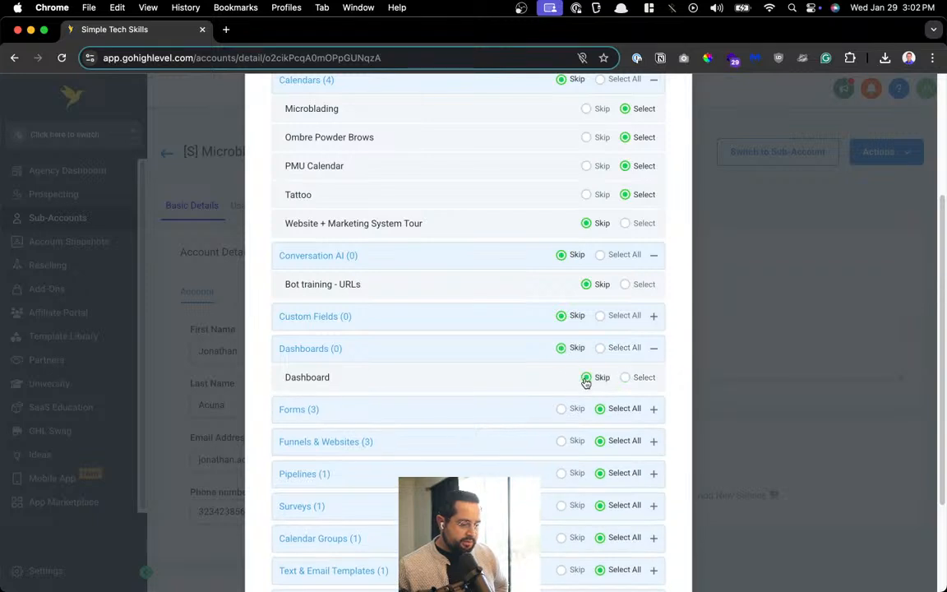
scroll(546, 323, down, 1)
click(526, 397)
scroll(536, 413, down, 2)
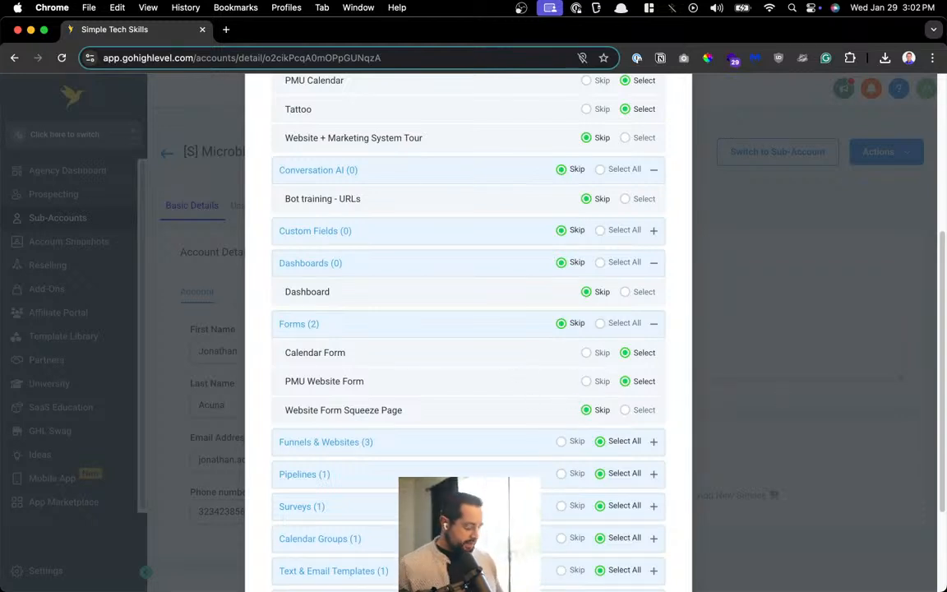
key(alt+space)
text(live)
key(Return)
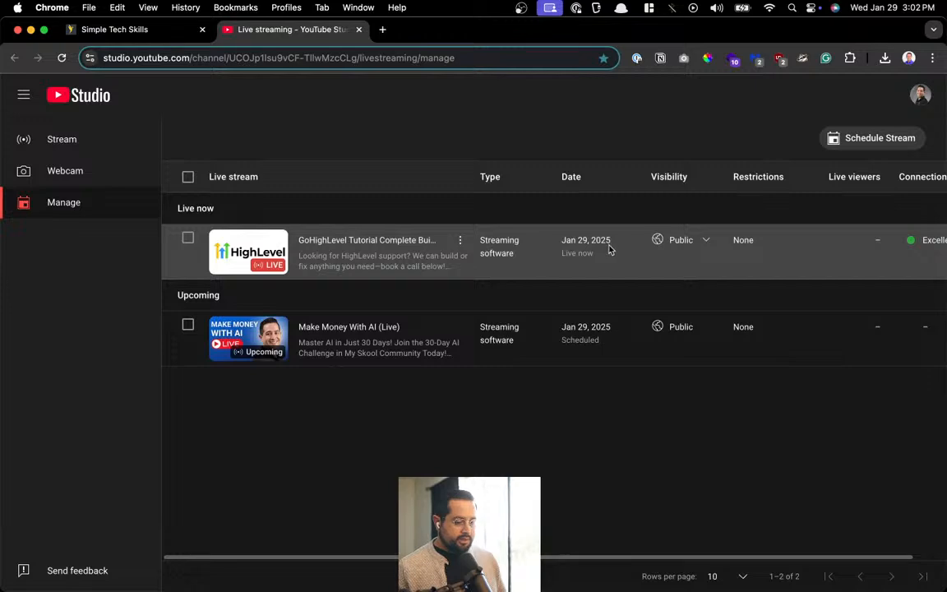
click(384, 242)
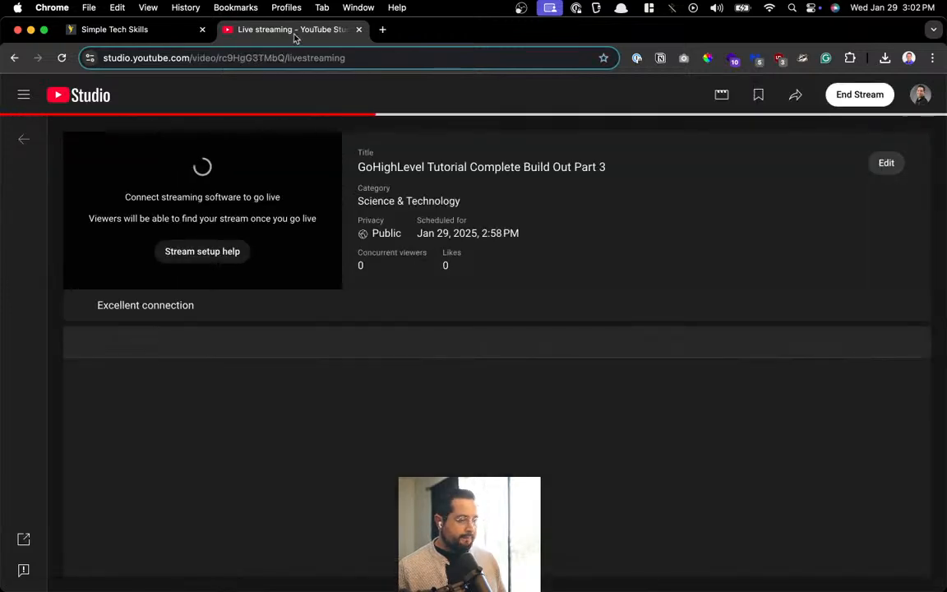
key(super+w)
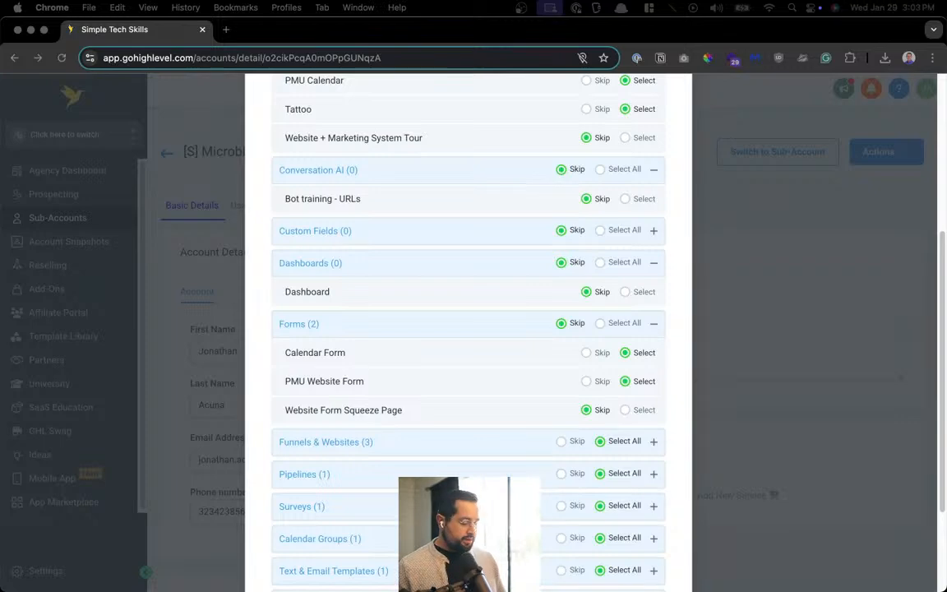
Skip the Coaching Website Funnel and SimpleTechSkills funnels, keeping EmpireProTools
key(ctrl+Up)
key(ctrl+Up)
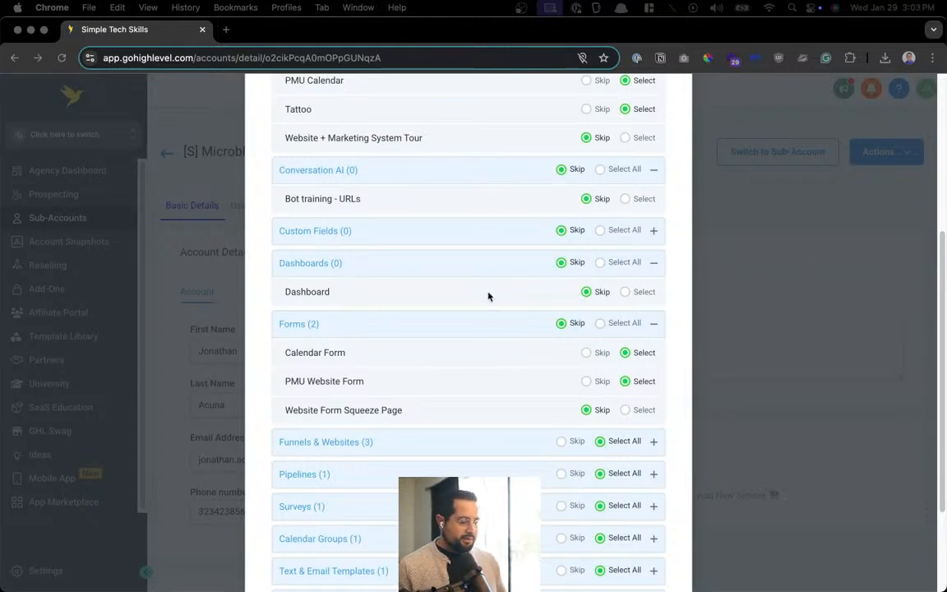
scroll(501, 277, down, 2)
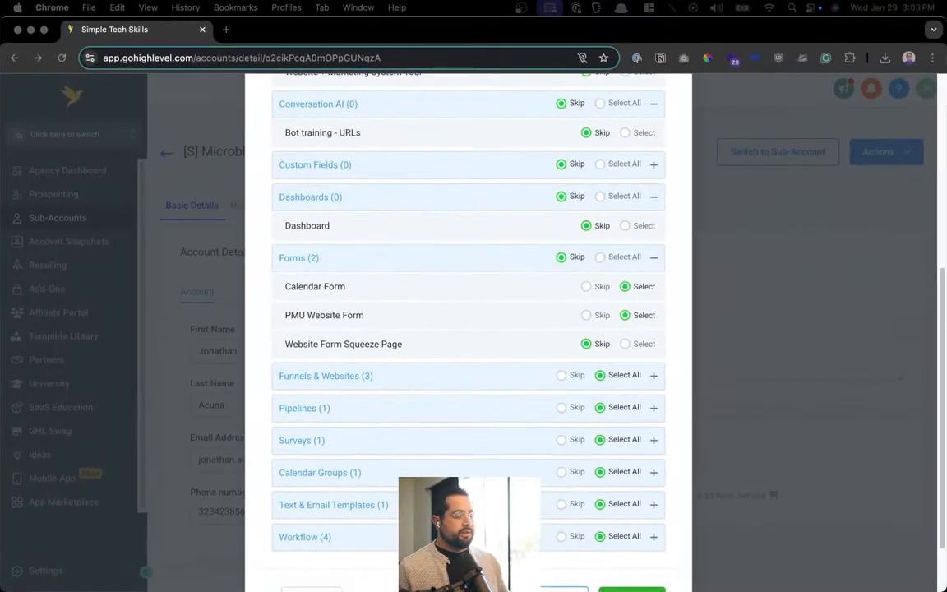
scroll(640, 326, down, 1)
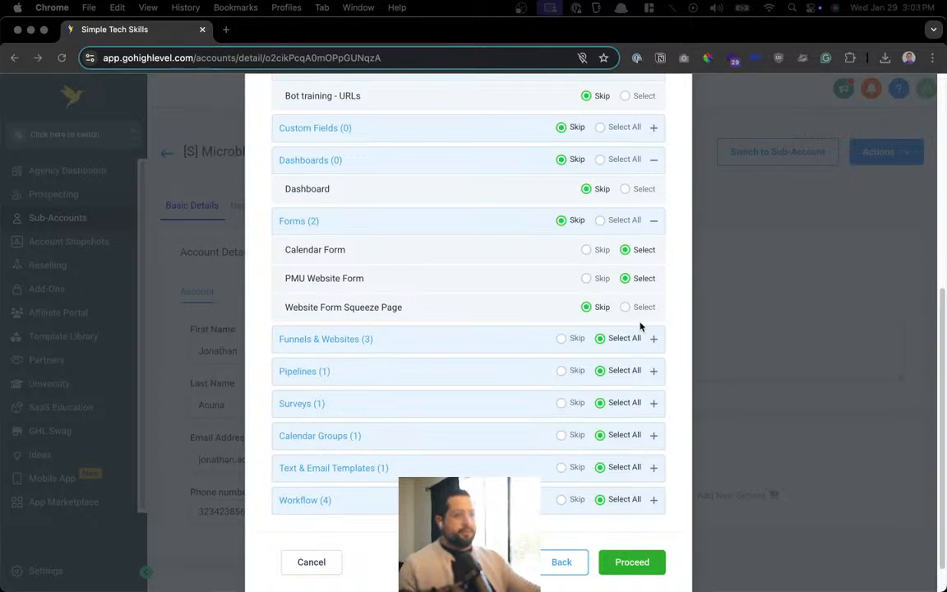
scroll(471, 323, down, 1)
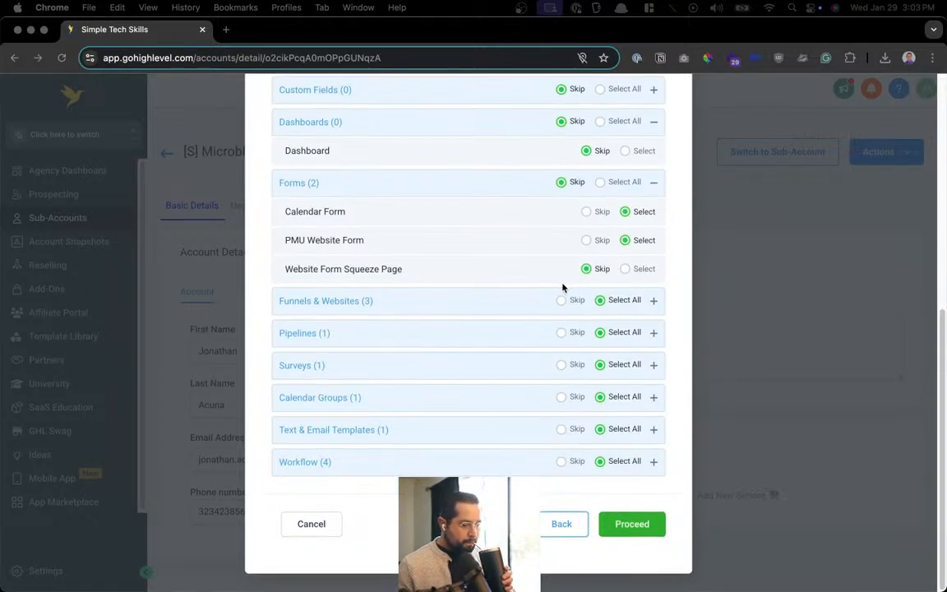
click(652, 301)
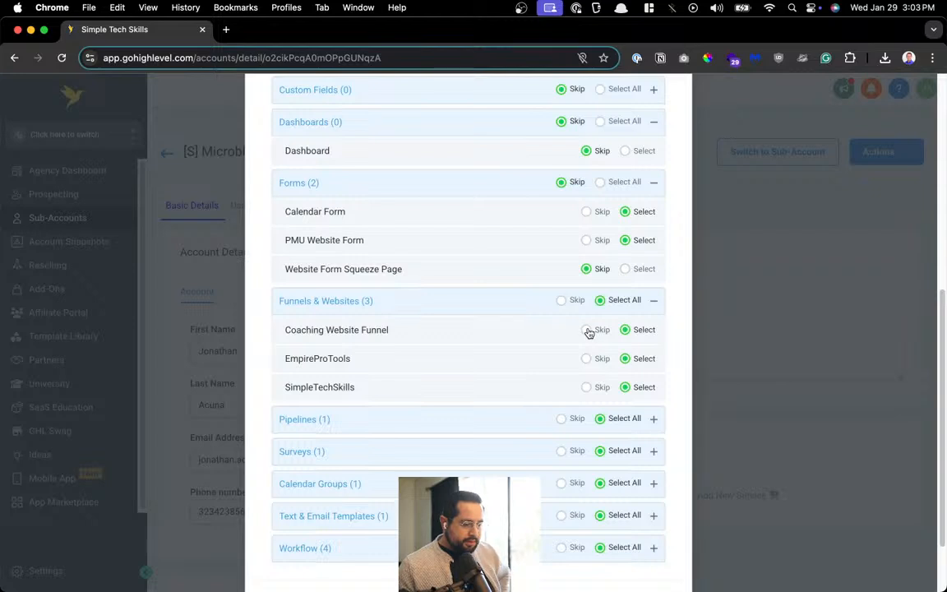
click(586, 329)
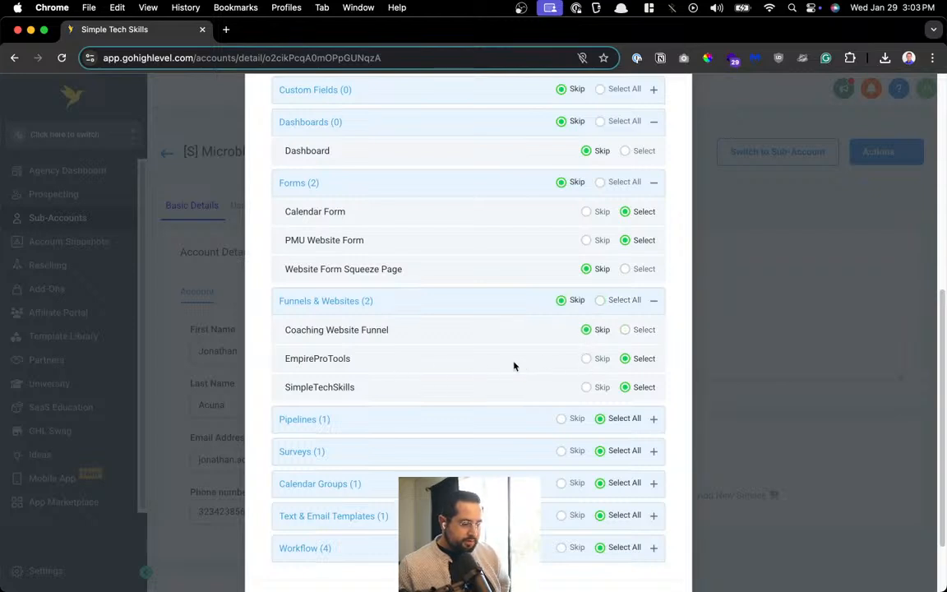
click(587, 387)
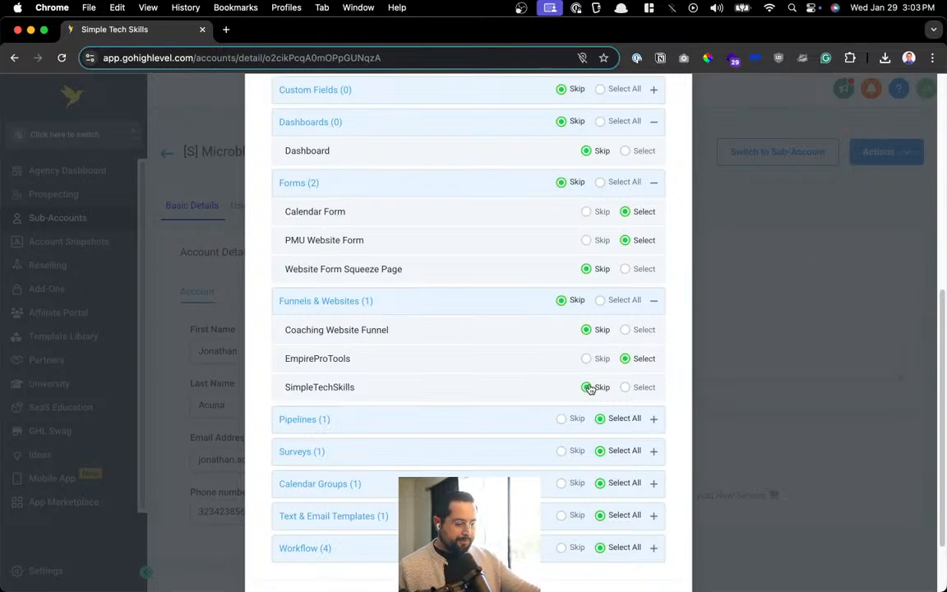
Skip the Sales Pipeline and the Coach Website Application survey
scroll(590, 387, down, 3)
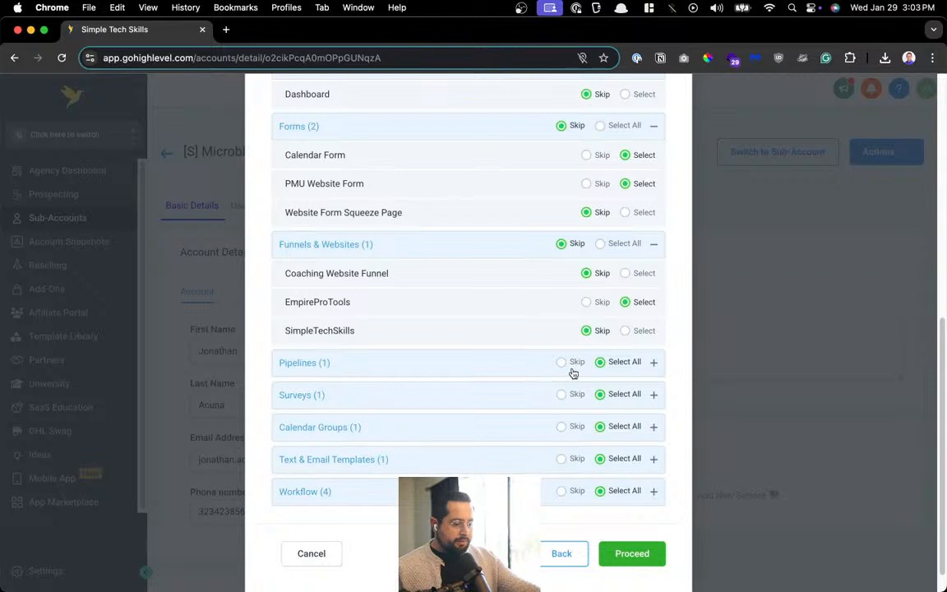
click(560, 364)
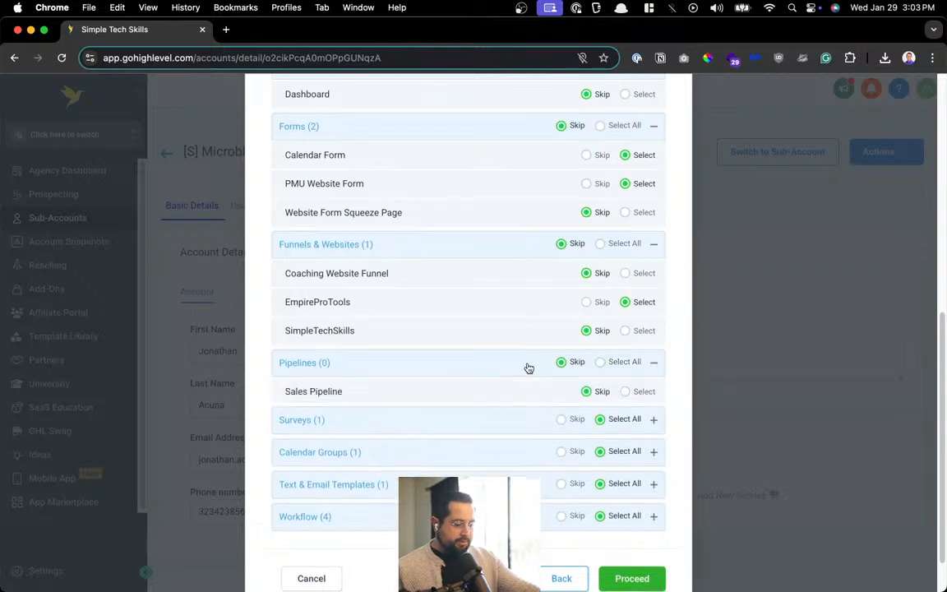
scroll(554, 396, down, 3)
click(560, 365)
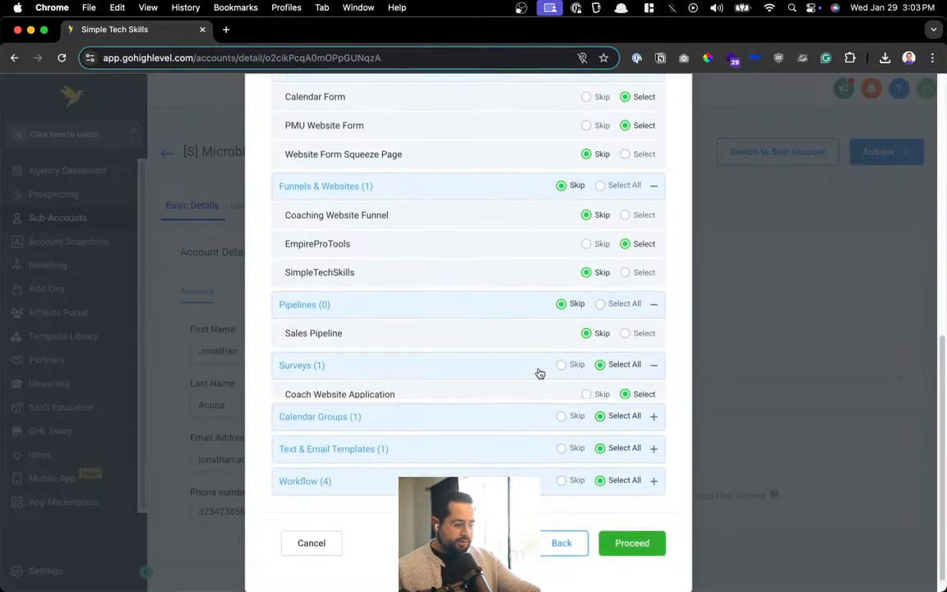
click(539, 425)
scroll(532, 414, down, 3)
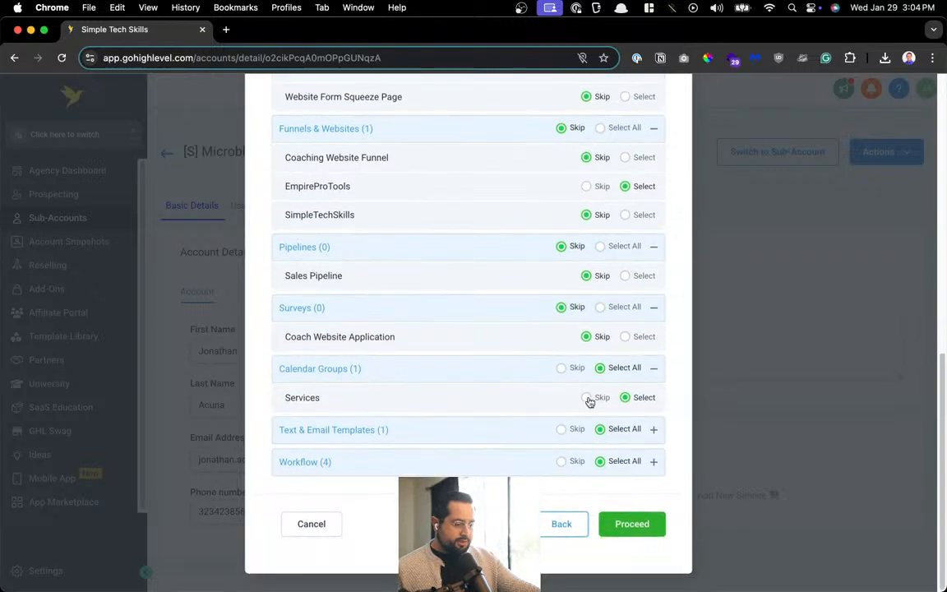
Skip the Limited Funds Reply template and expand the four workflows
click(469, 430)
scroll(530, 451, down, 1)
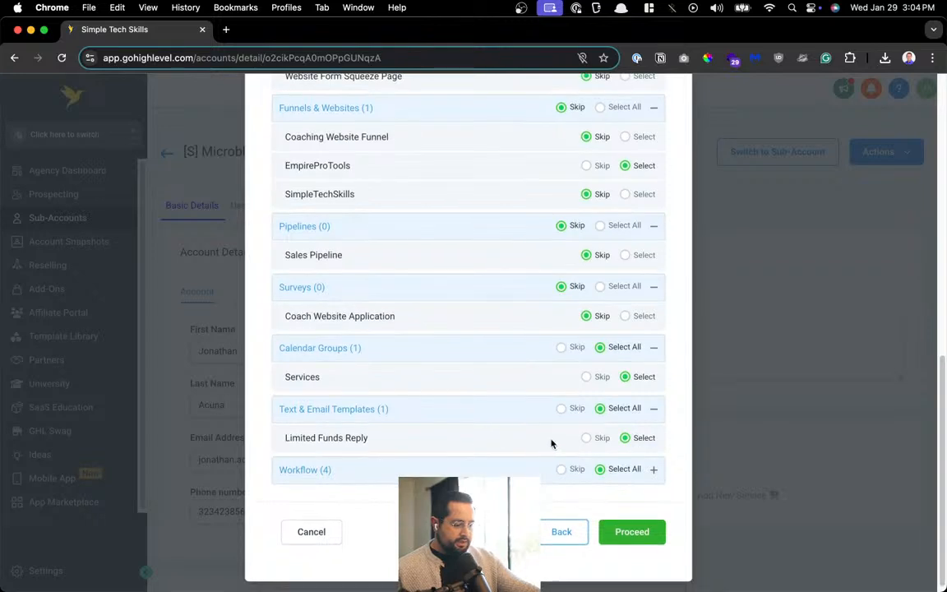
click(561, 409)
scroll(561, 409, down, 1)
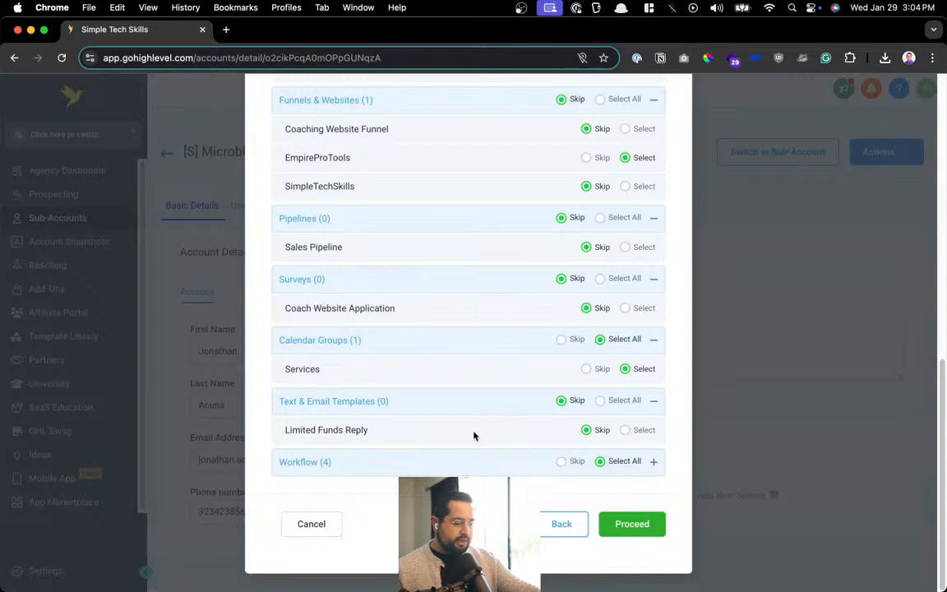
click(454, 465)
scroll(493, 440, down, 3)
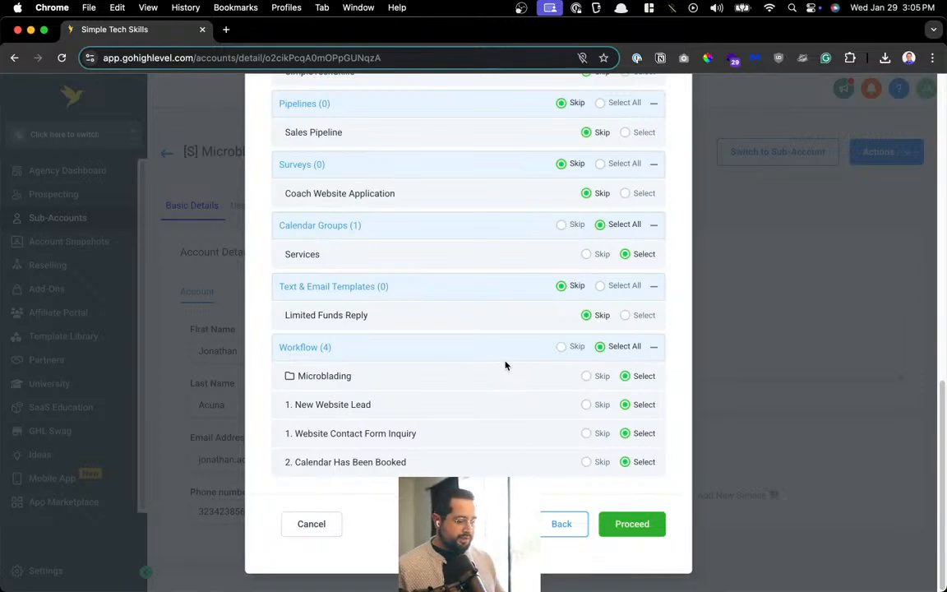
Open the AI Automation Agency Hub Skool bookmark via an 'sko' search, then return to HighLevel
key(alt+space)
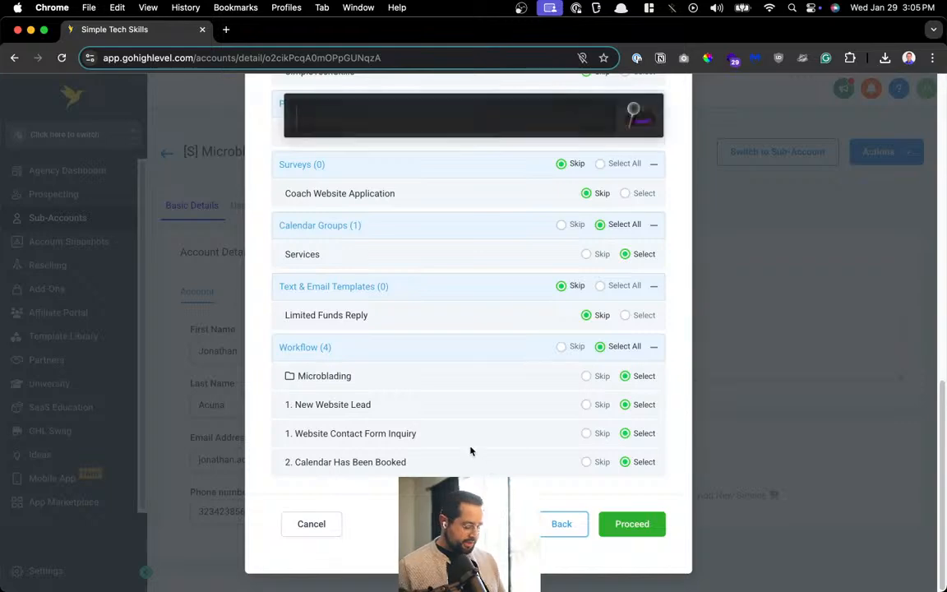
text(sko)
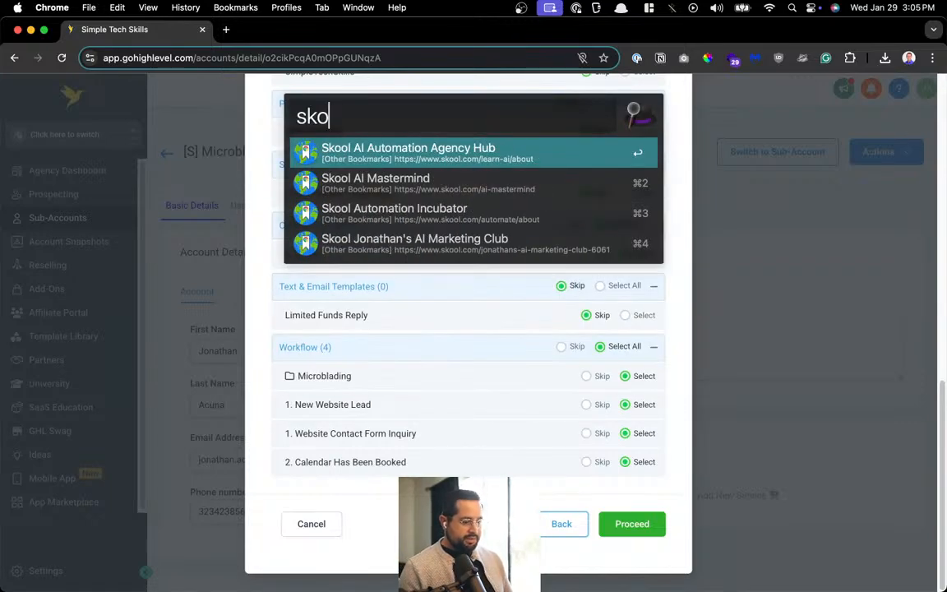
key(Return)
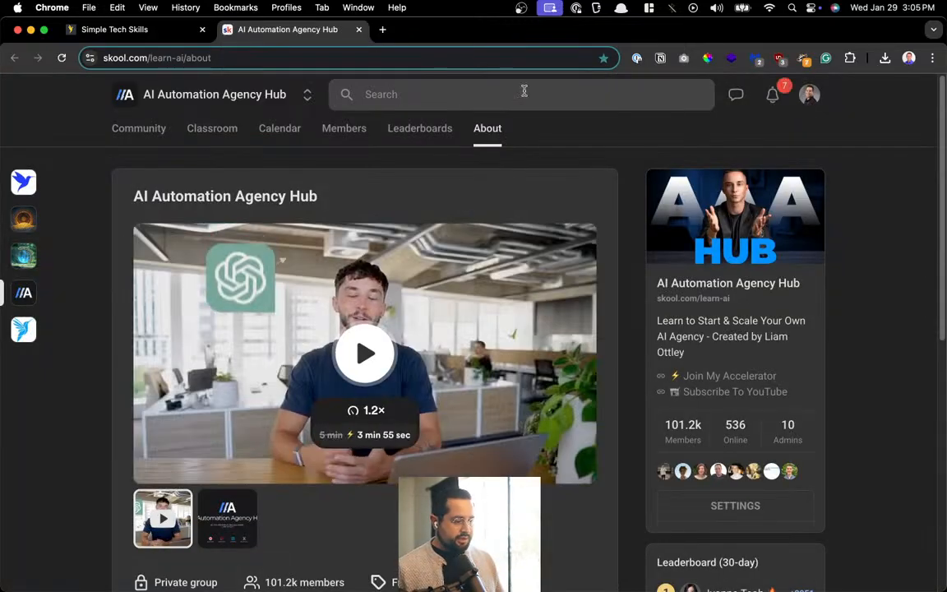
click(127, 30)
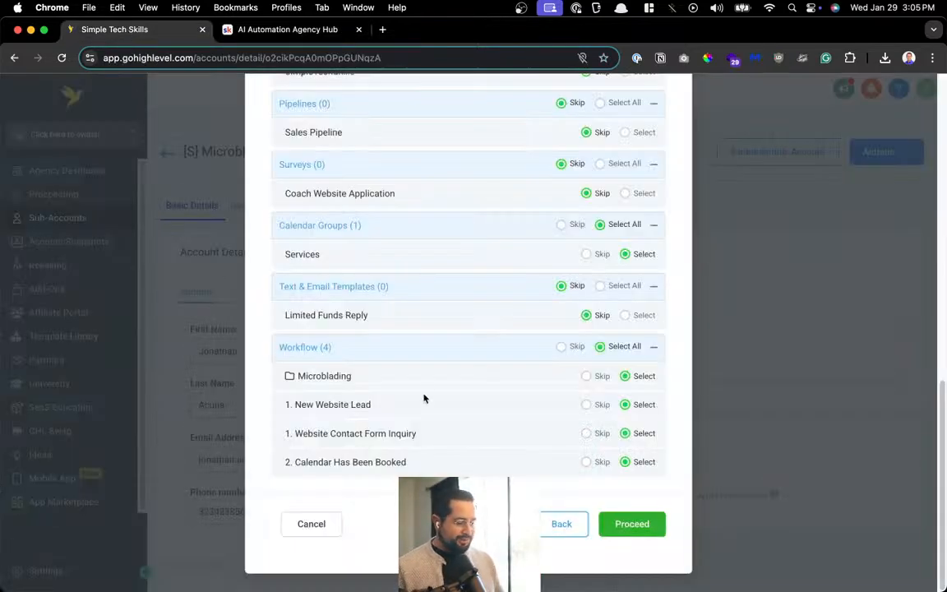
Skip the New Website Lead, Website Contact Form Inquiry and Calendar Has Been Booked workflows
click(587, 405)
click(586, 433)
click(587, 462)
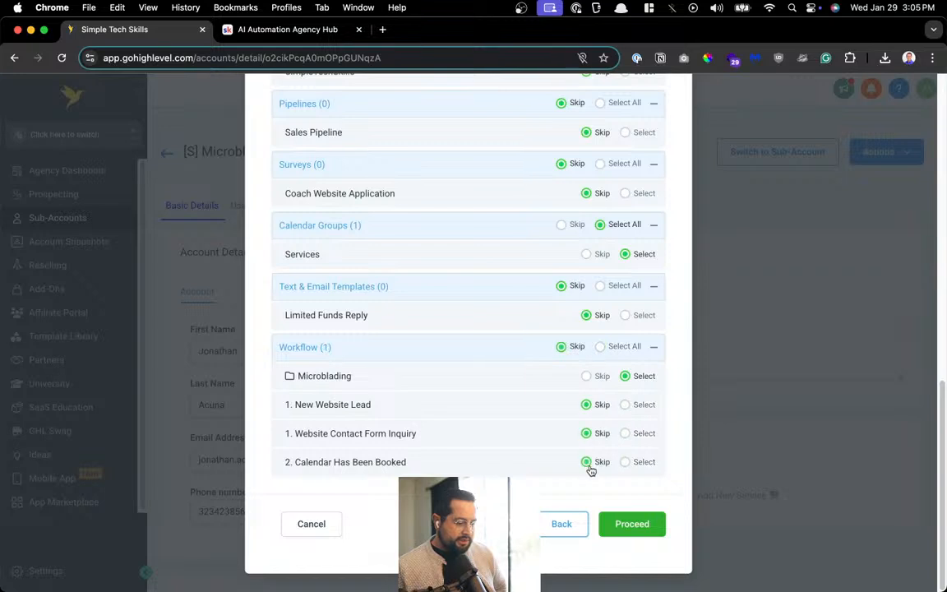
scroll(560, 412, up, 10)
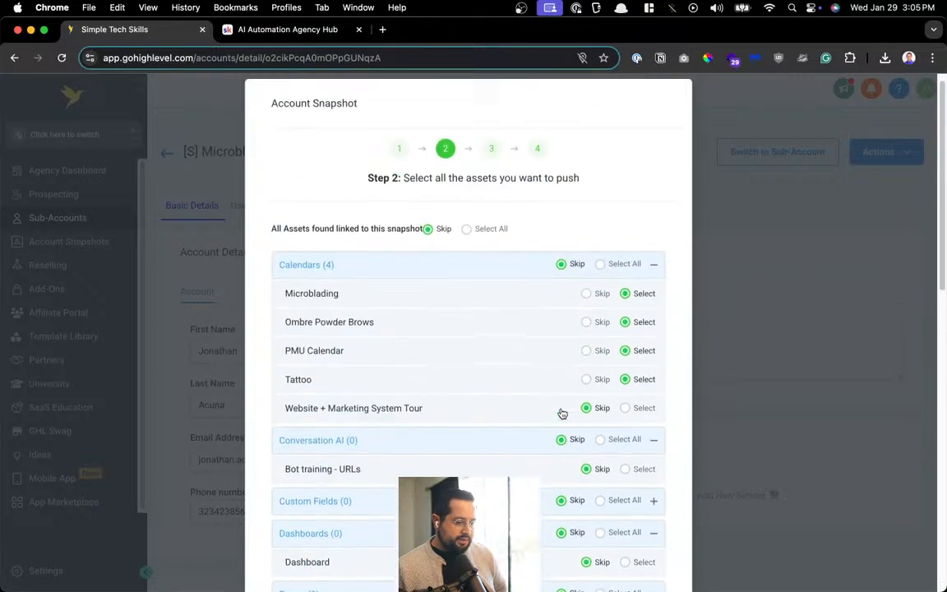
scroll(563, 413, down, 1)
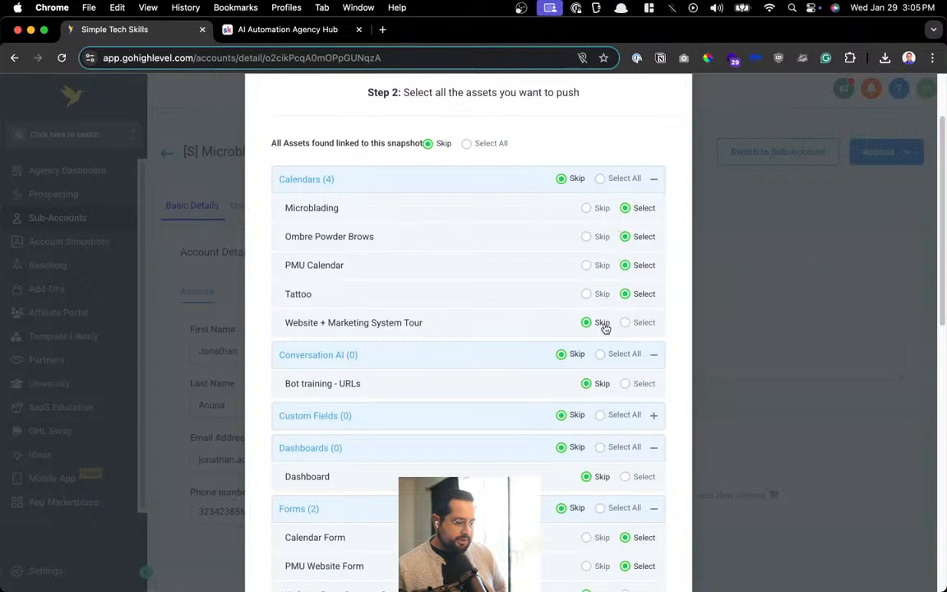
scroll(600, 321, down, 3)
scroll(594, 330, down, 3)
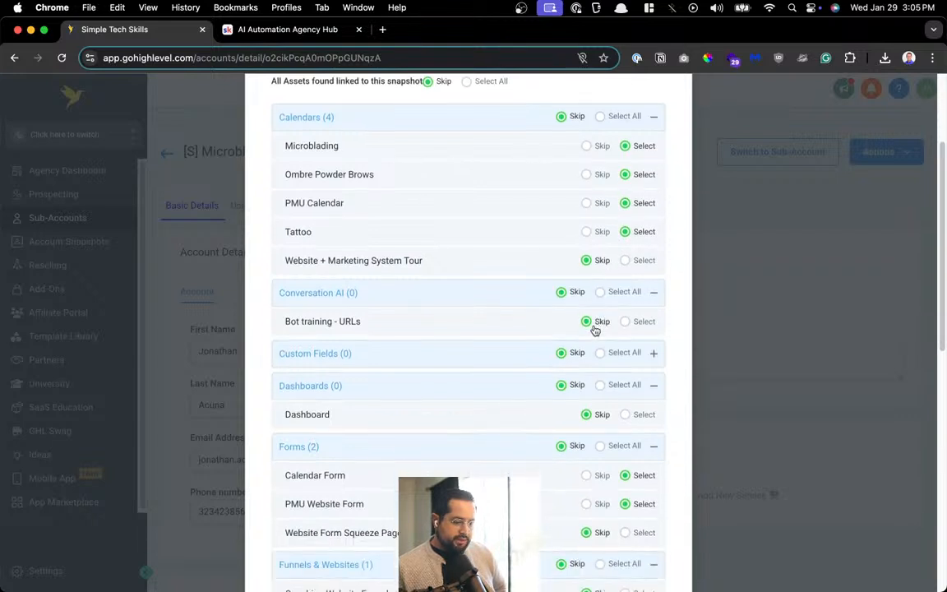
scroll(575, 325, down, 3)
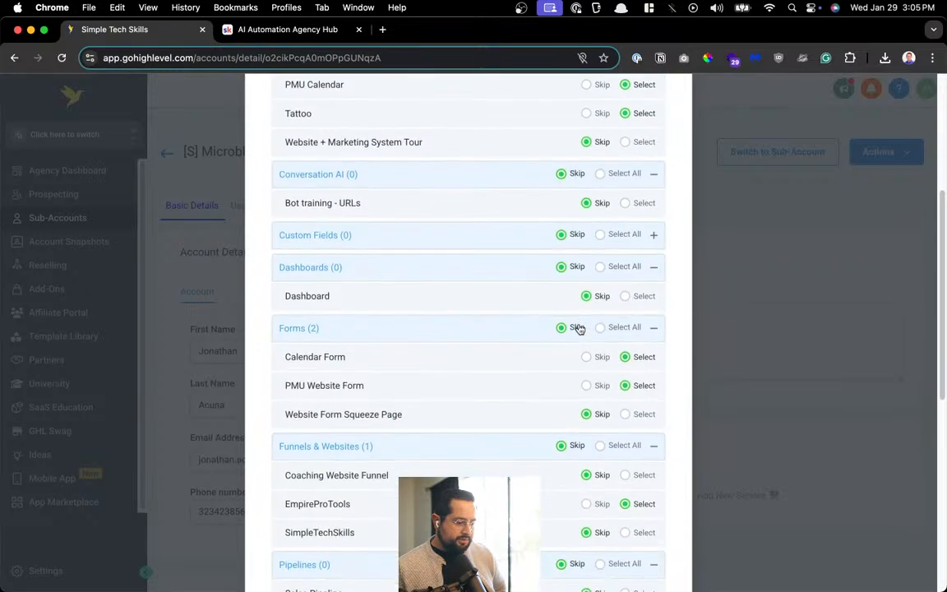
scroll(595, 331, down, 2)
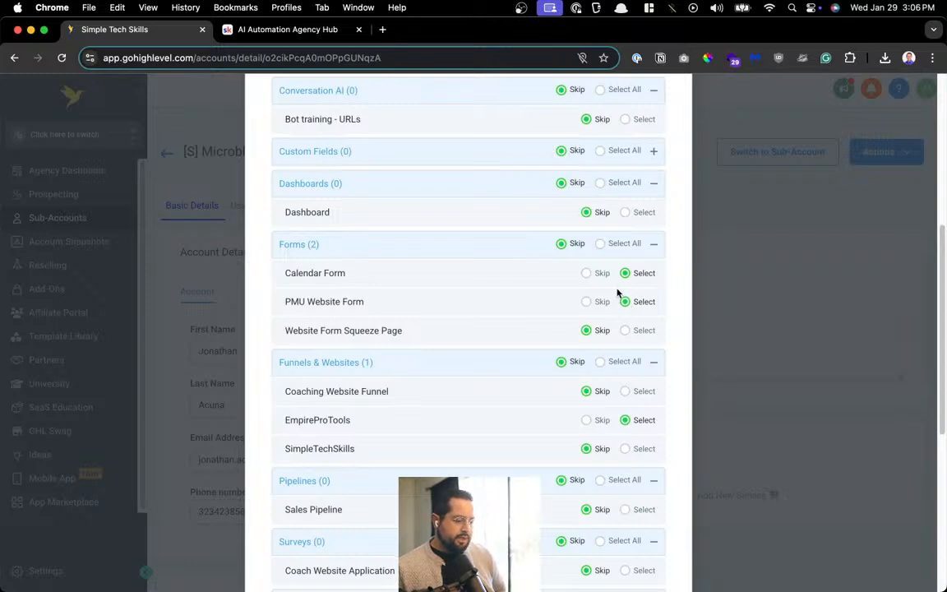
scroll(619, 290, down, 1)
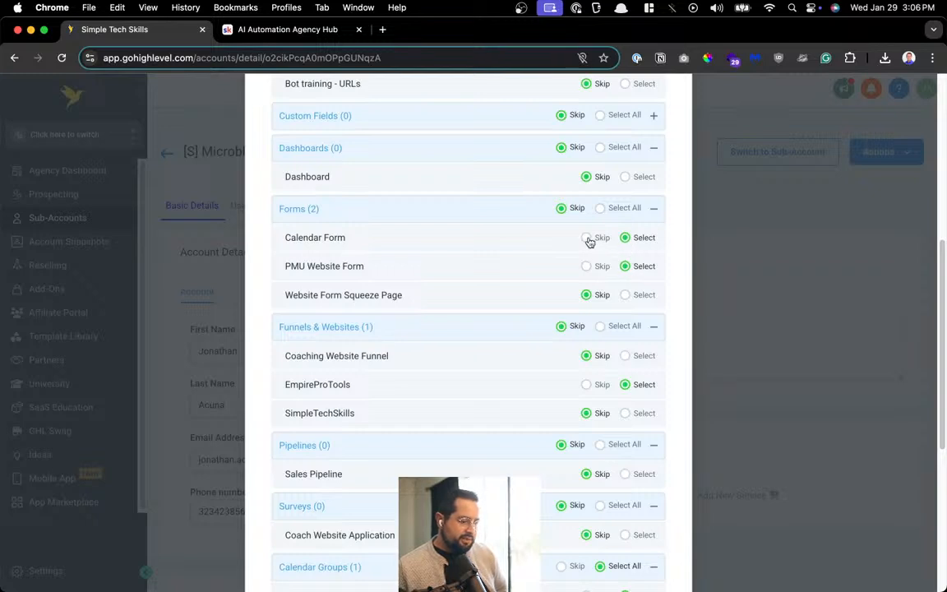
Skip the Calendar Form and Microblading workflow folder, pass the conflict check, then switch to Skool
click(587, 238)
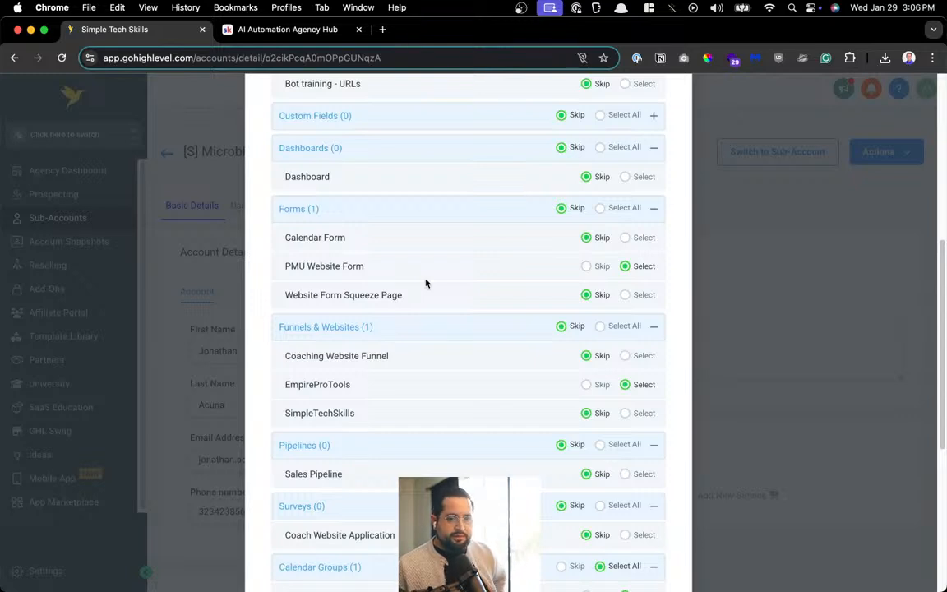
scroll(426, 284, down, 3)
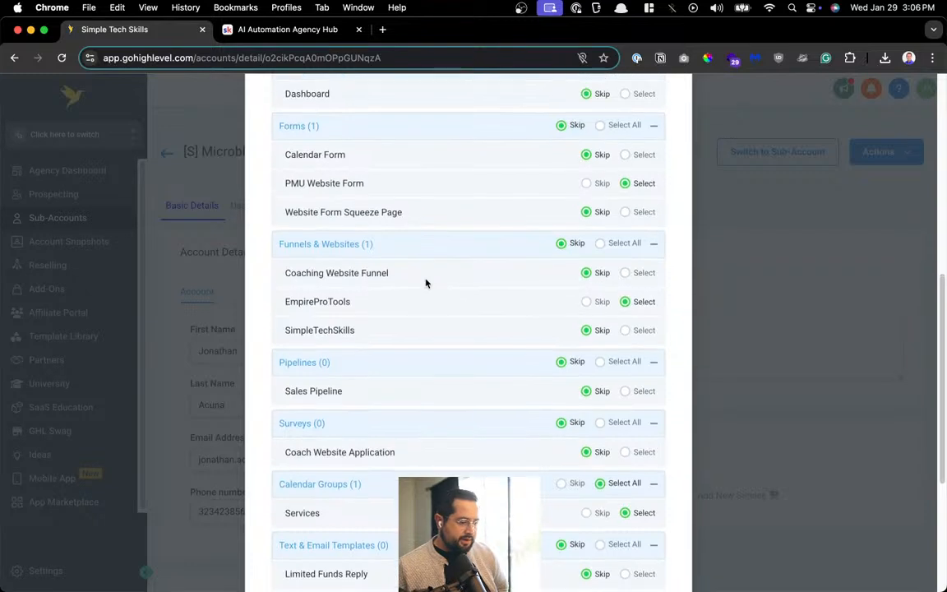
scroll(426, 283, down, 1)
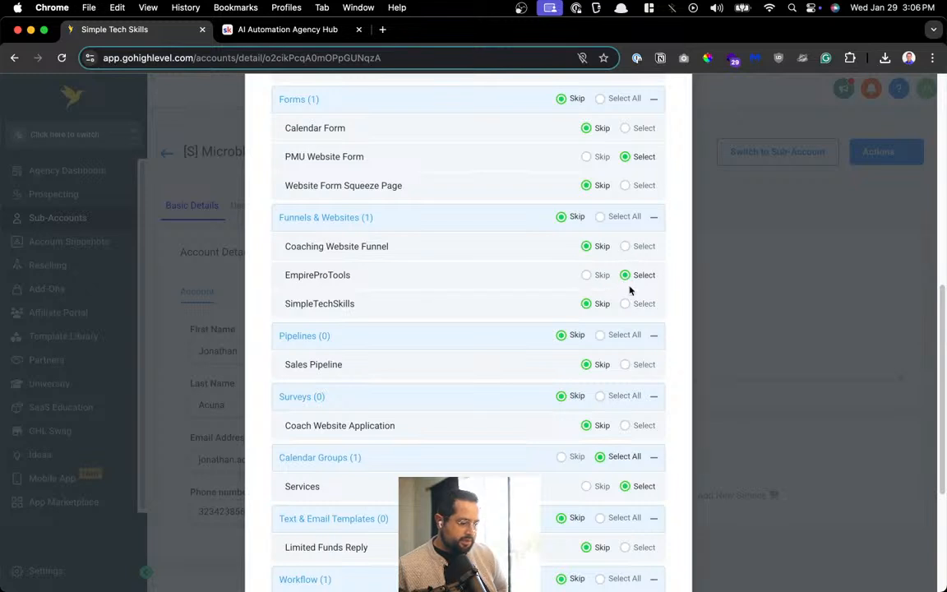
scroll(625, 311, down, 5)
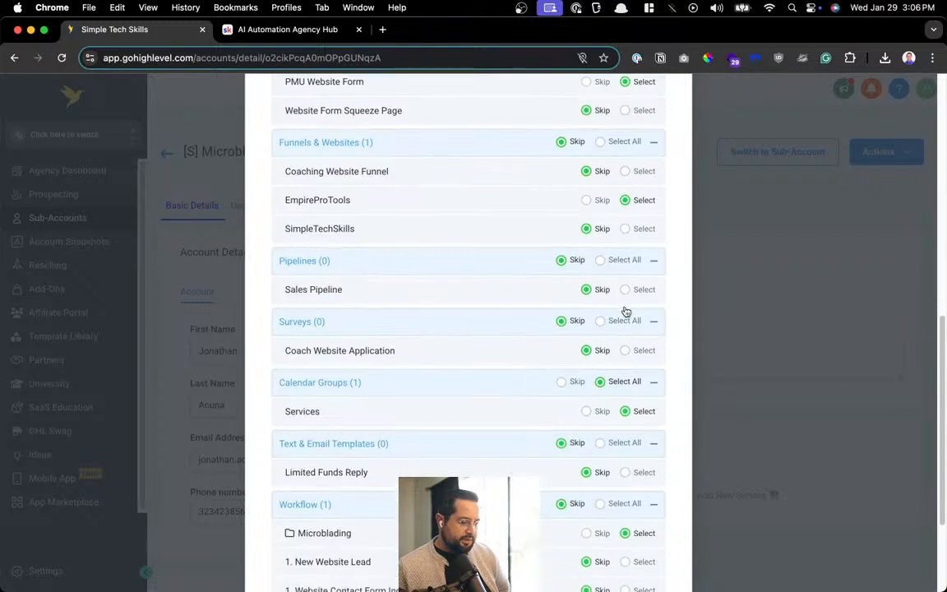
scroll(587, 303, down, 1)
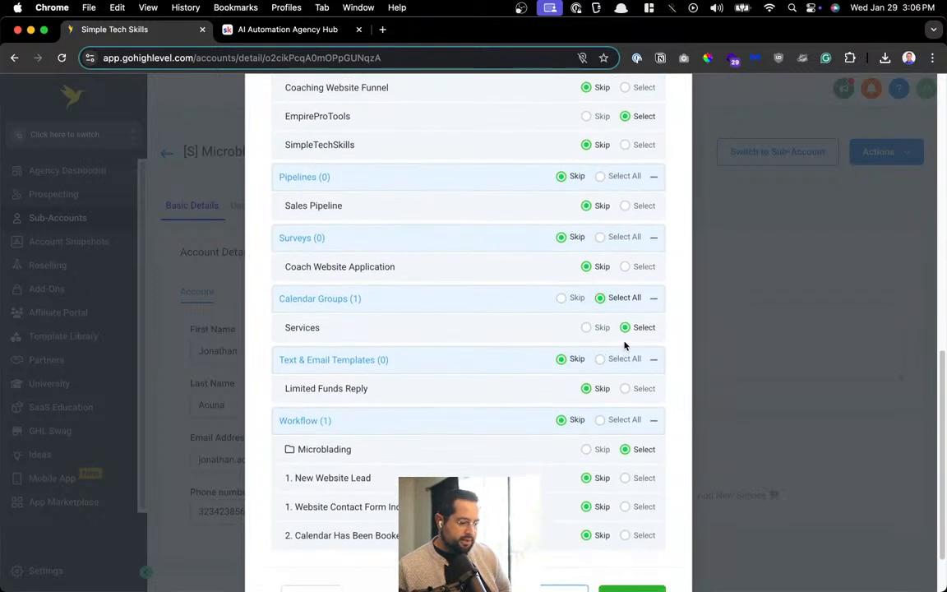
scroll(608, 347, down, 3)
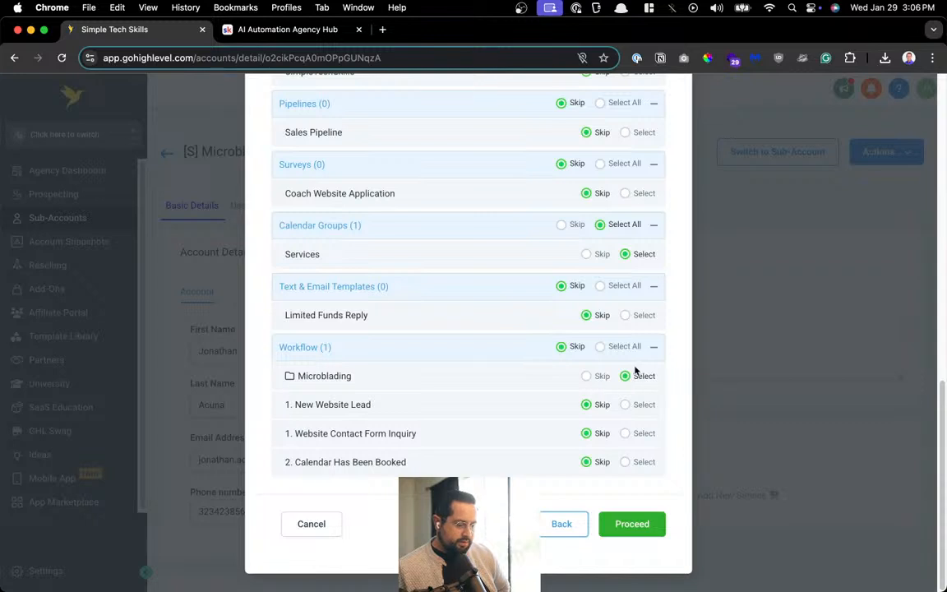
click(586, 377)
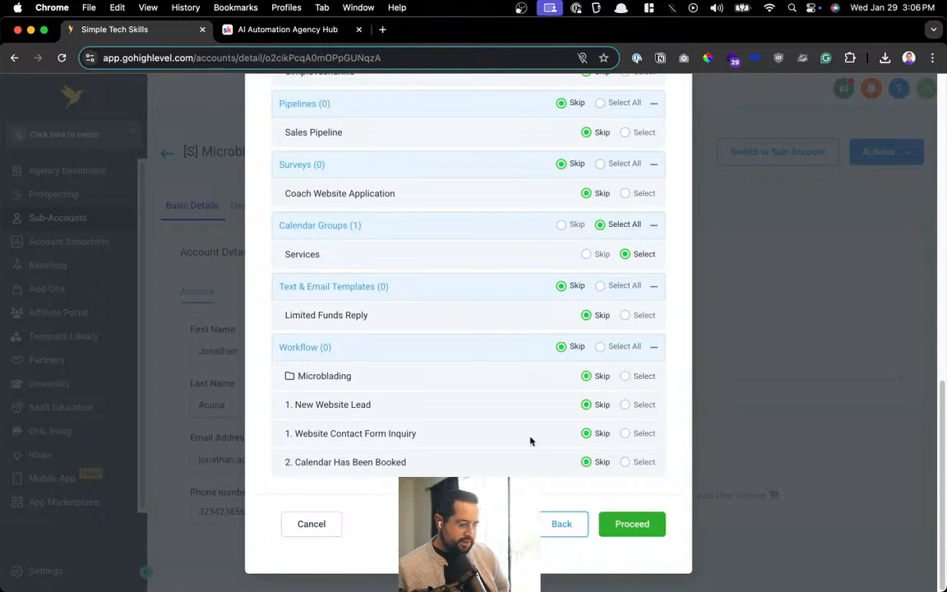
click(615, 527)
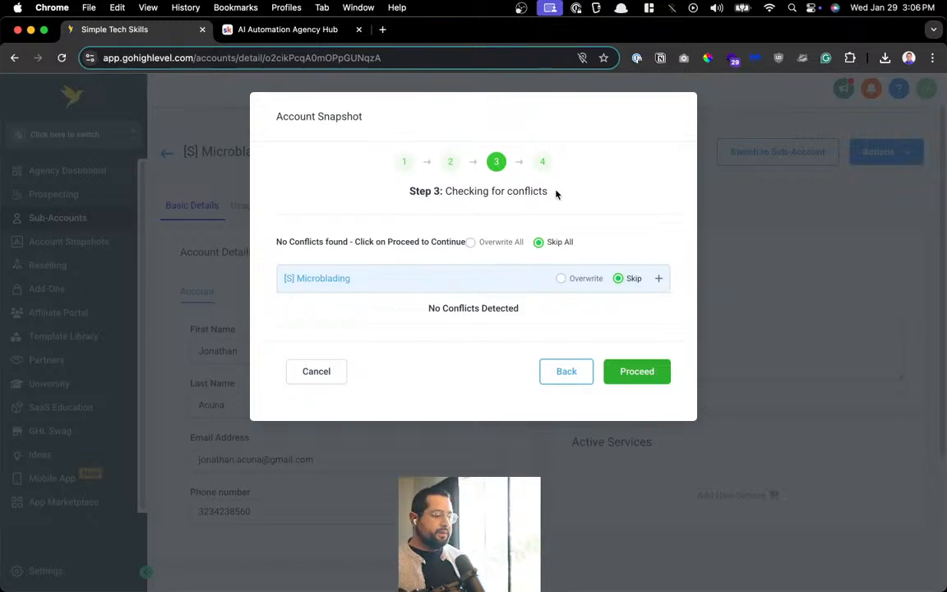
click(247, 30)
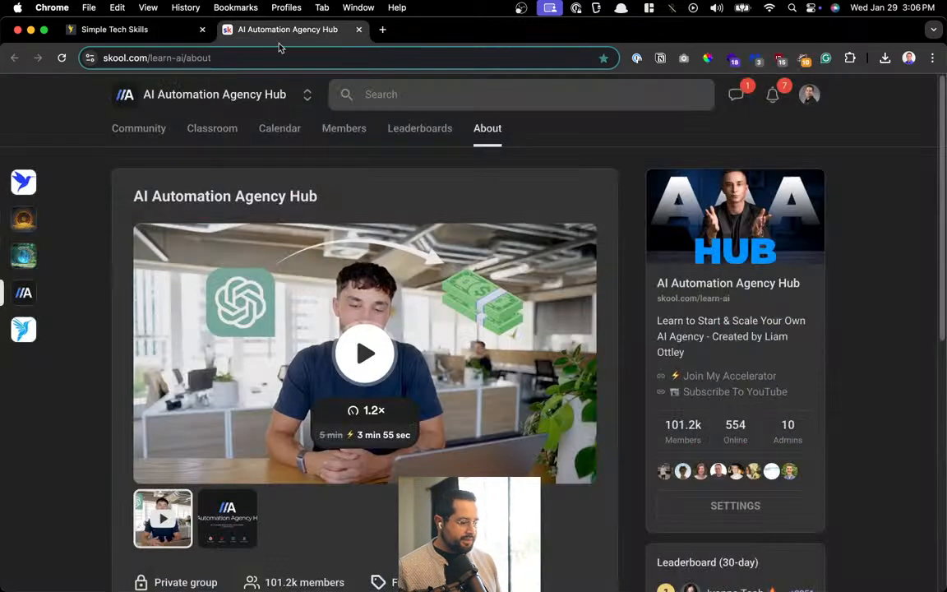
Open the newest Skool chat and read the member's question about wrong email variables
click(736, 95)
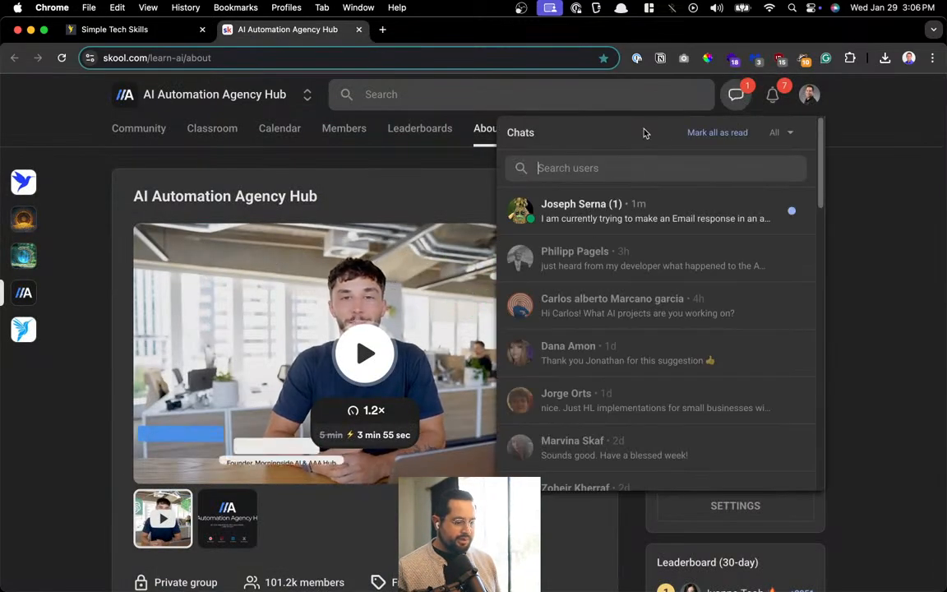
click(658, 216)
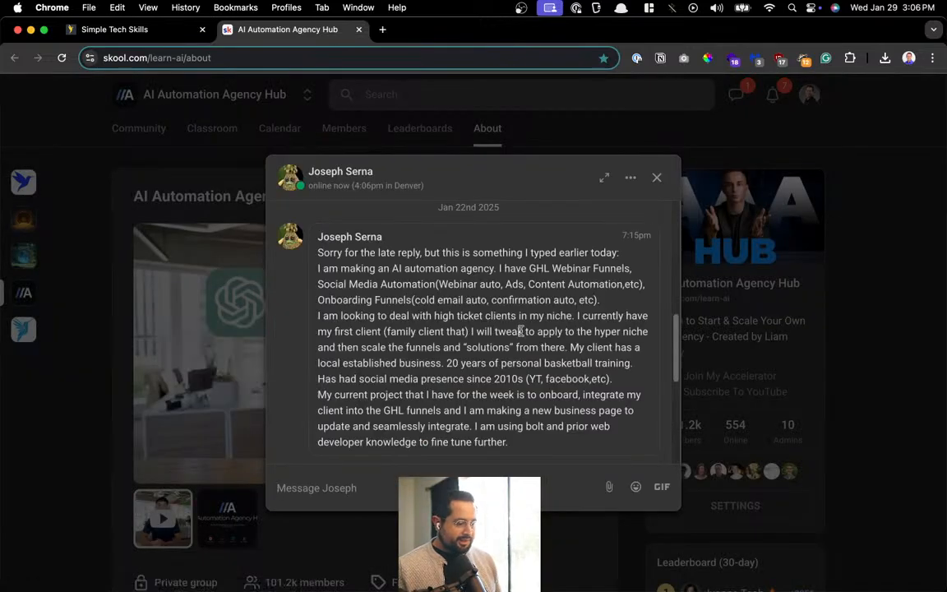
scroll(520, 330, down, 1)
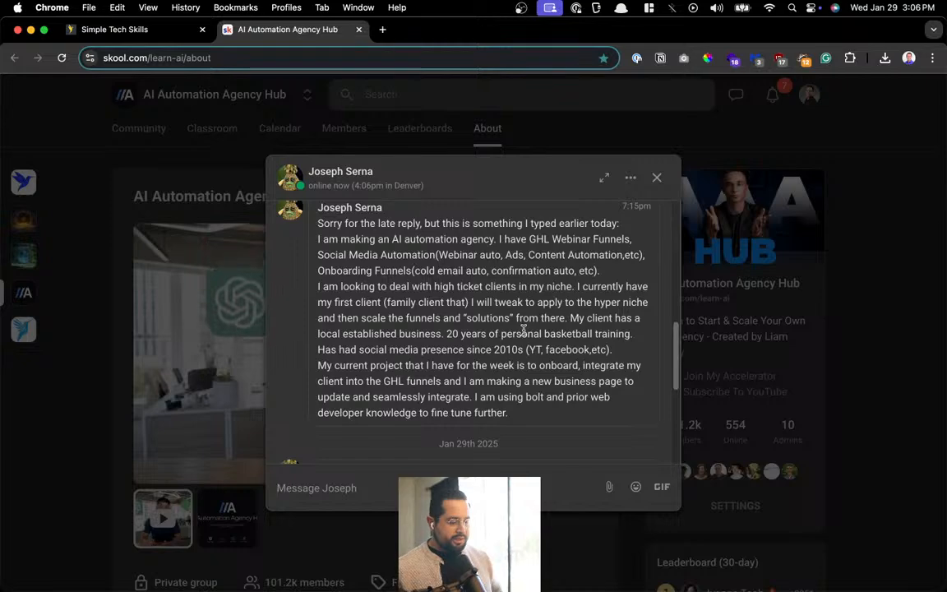
scroll(523, 329, down, 3)
scroll(523, 330, up, 2)
scroll(524, 329, down, 2)
scroll(524, 330, up, 1)
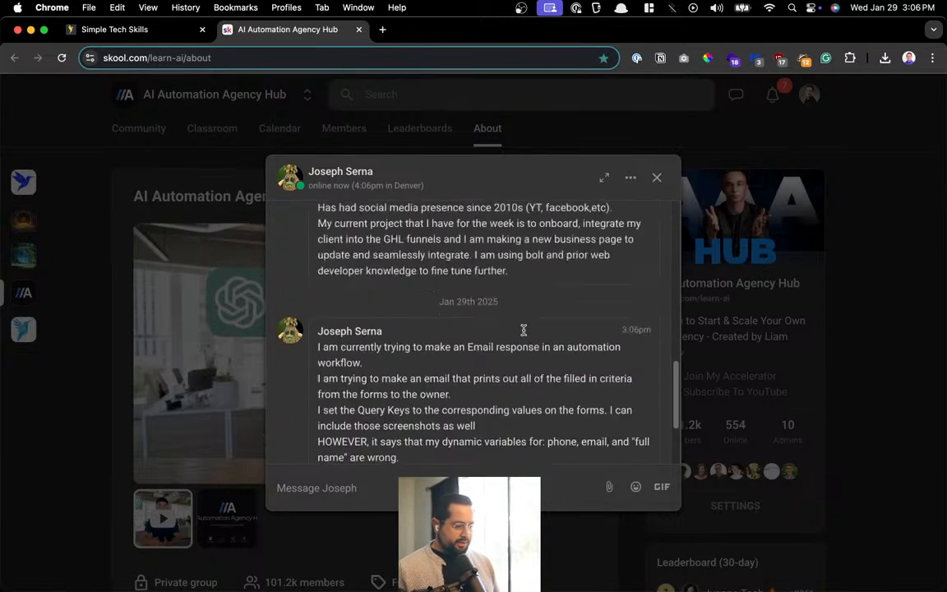
scroll(523, 330, up, 4)
scroll(523, 329, down, 1)
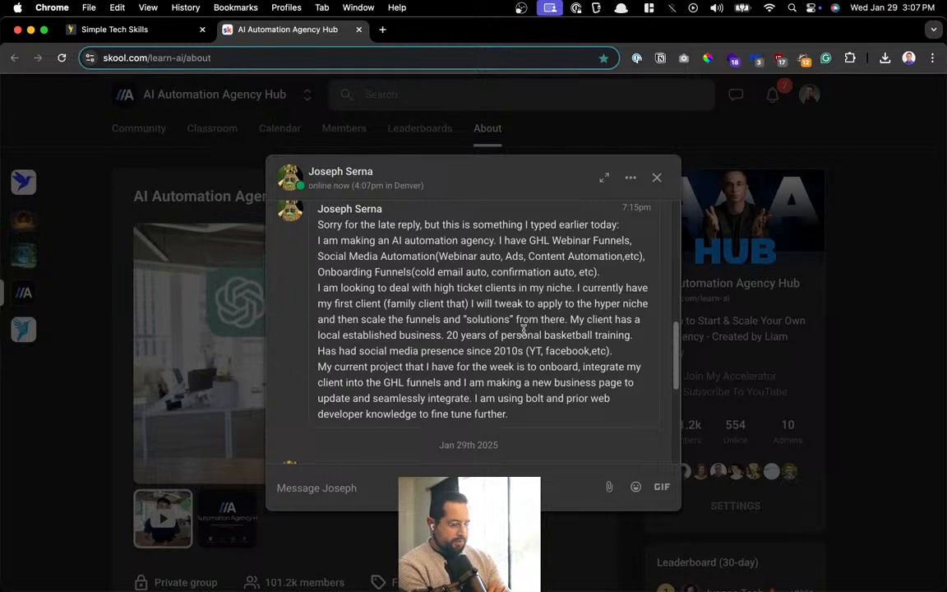
scroll(523, 330, down, 2)
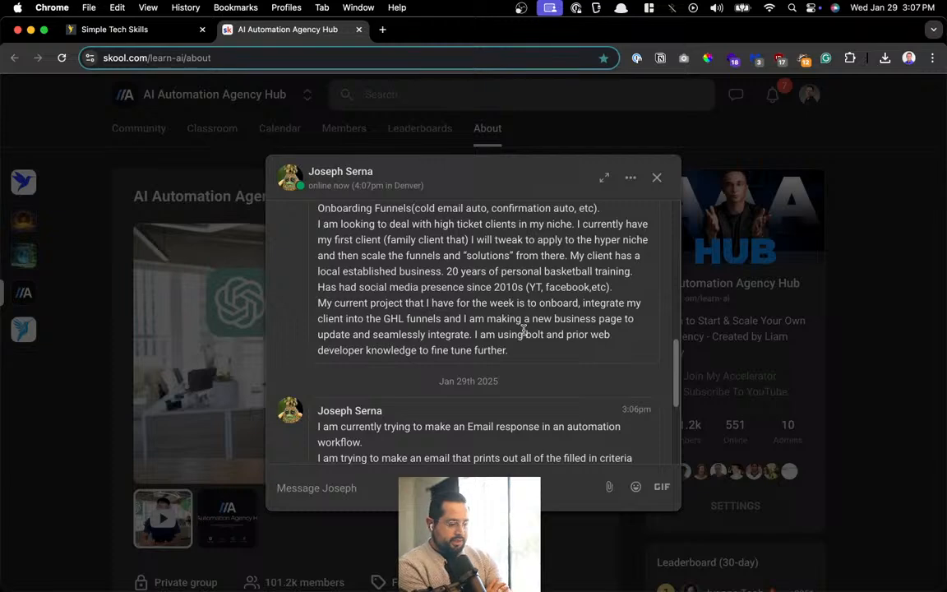
scroll(524, 329, down, 2)
scroll(523, 334, down, 1)
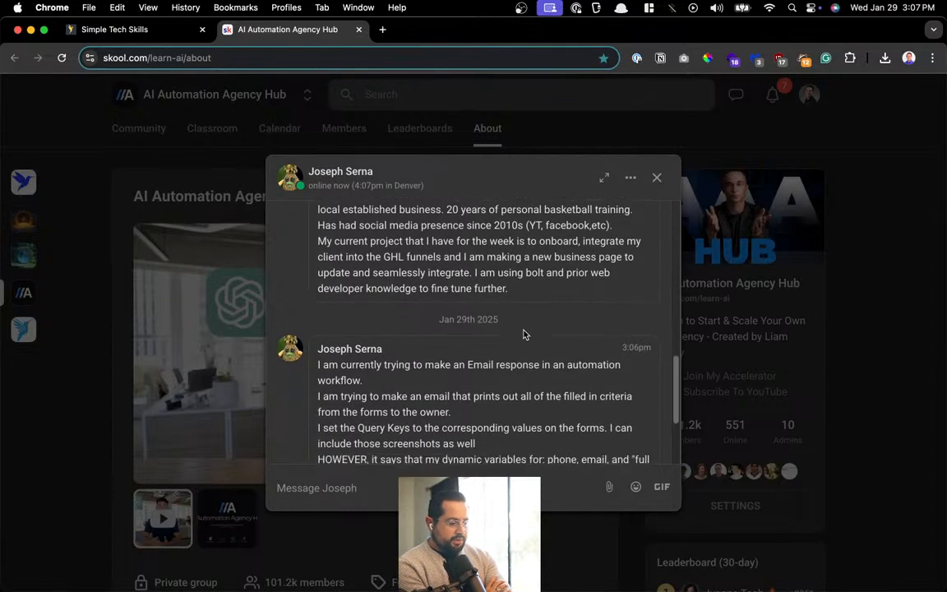
scroll(523, 334, up, 1)
scroll(524, 334, up, 1)
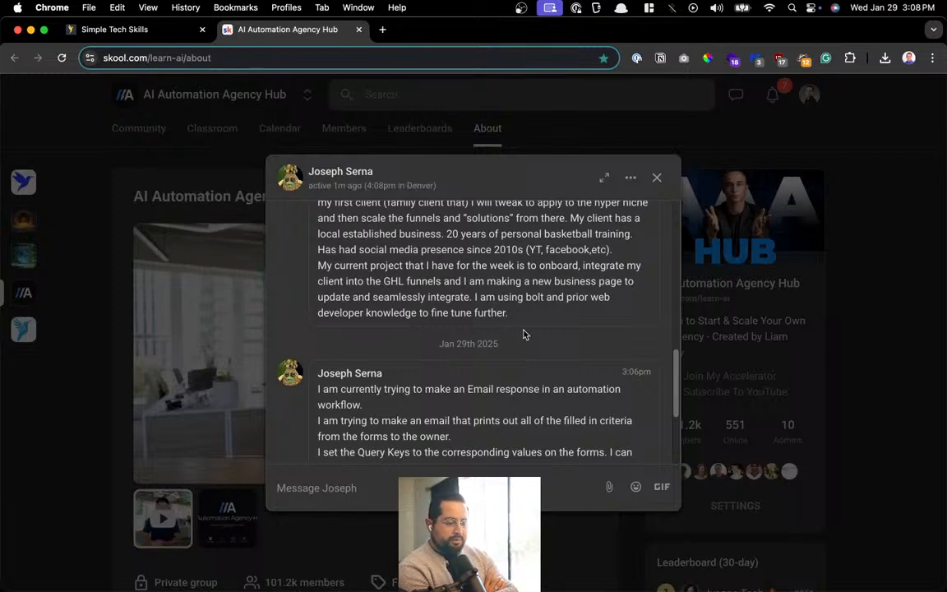
scroll(523, 334, down, 5)
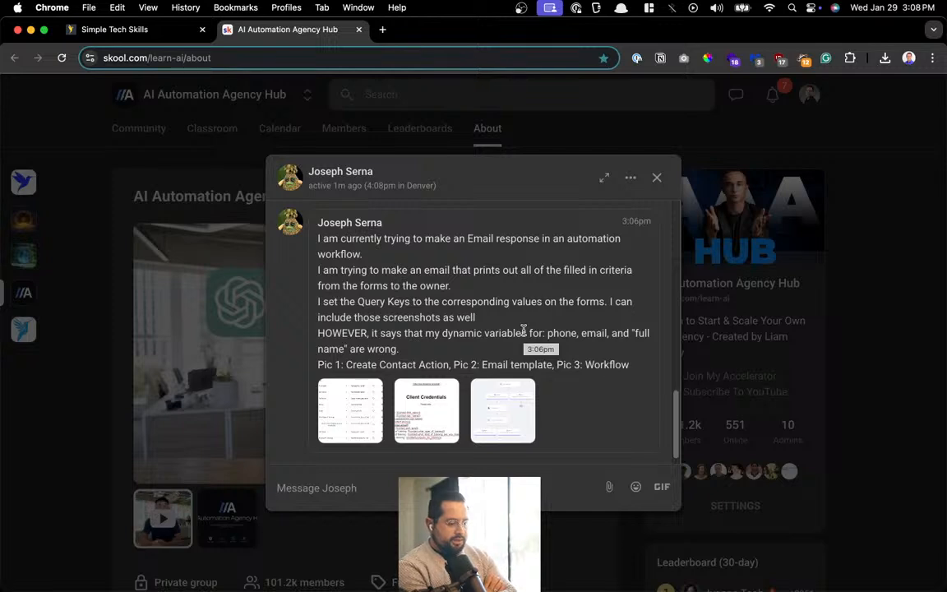
scroll(523, 330, up, 3)
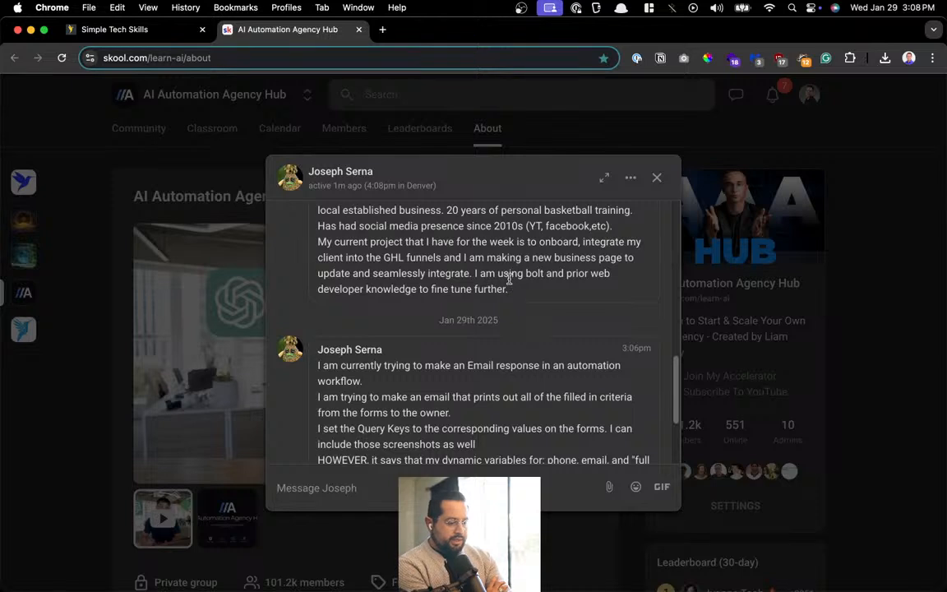
drag(510, 275, 619, 283)
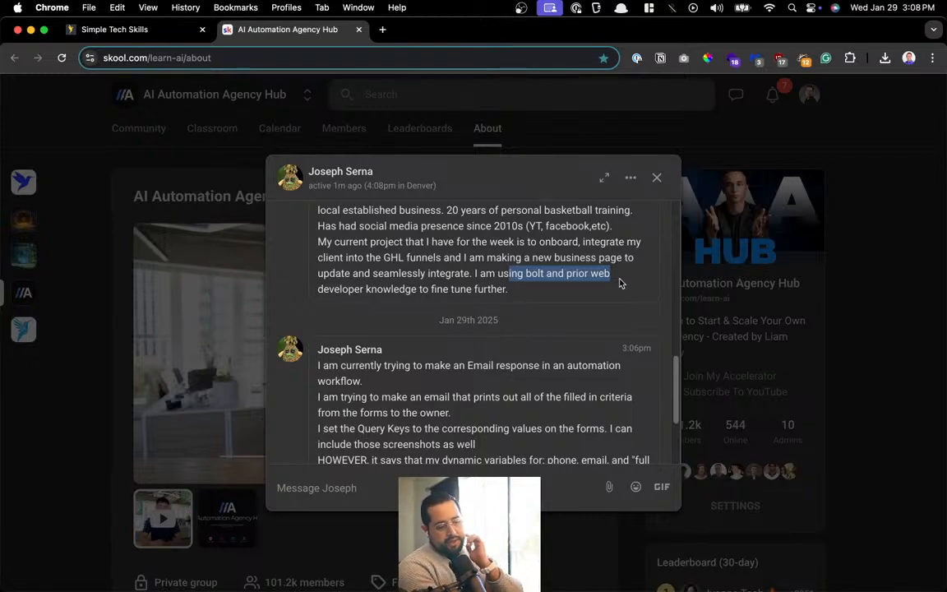
click(603, 281)
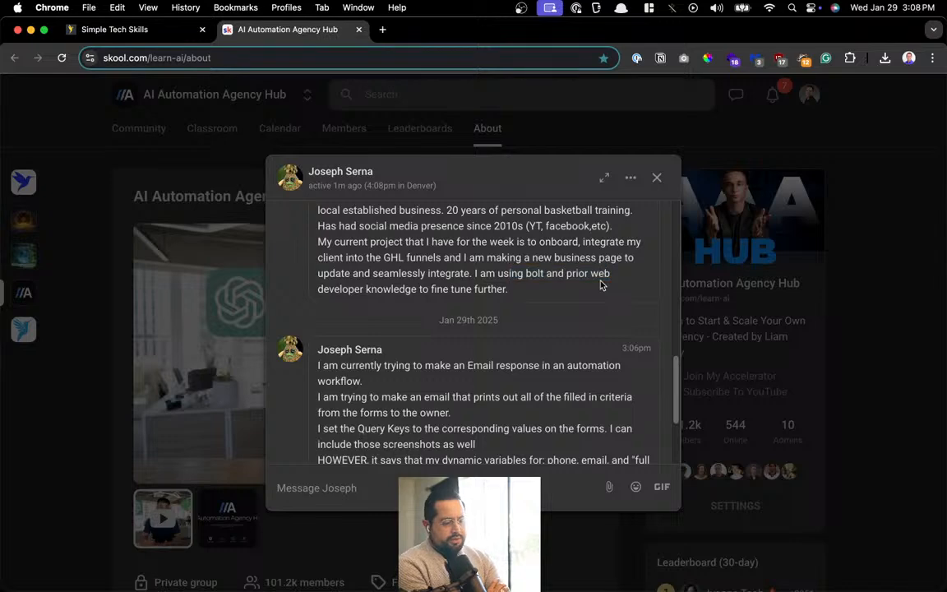
scroll(601, 284, down, 2)
scroll(600, 285, up, 1)
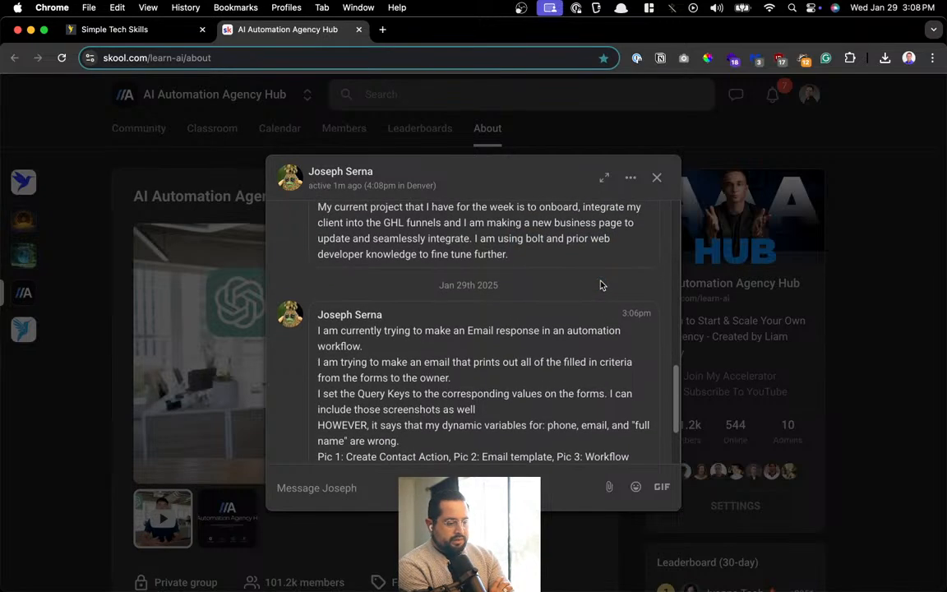
scroll(555, 264, down, 3)
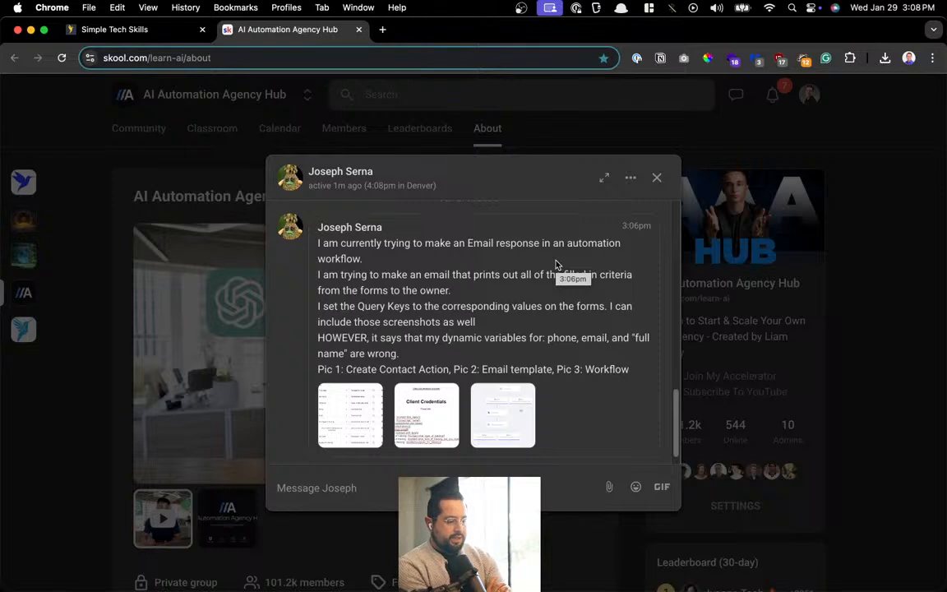
scroll(556, 267, down, 1)
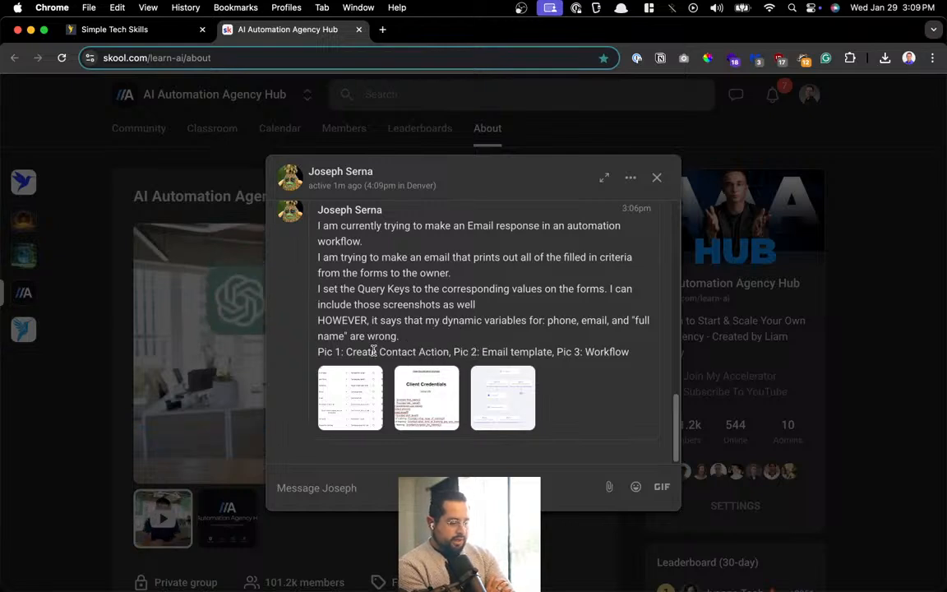
View the contact action screenshot, then the Client Credentials email template screenshot full size
click(358, 404)
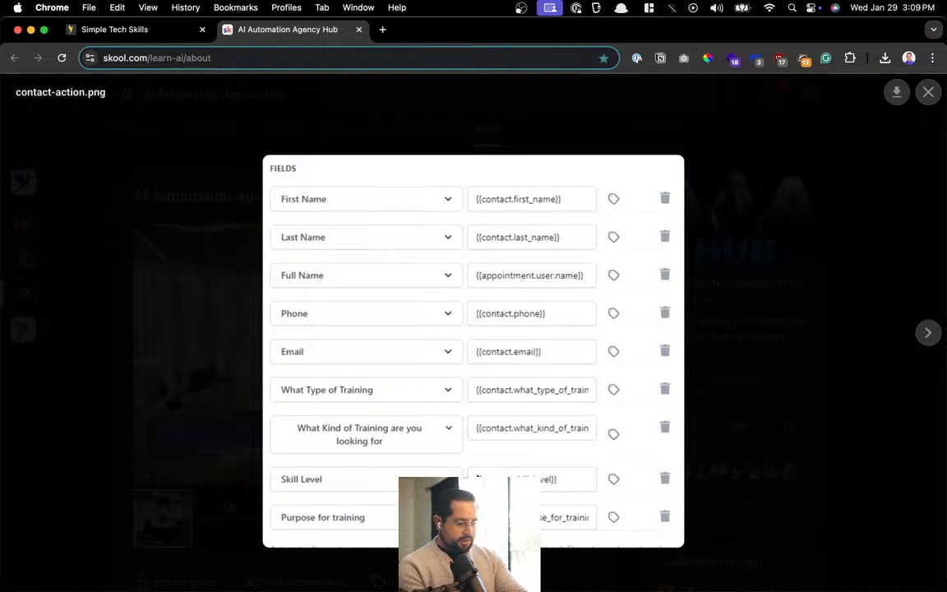
key(Escape)
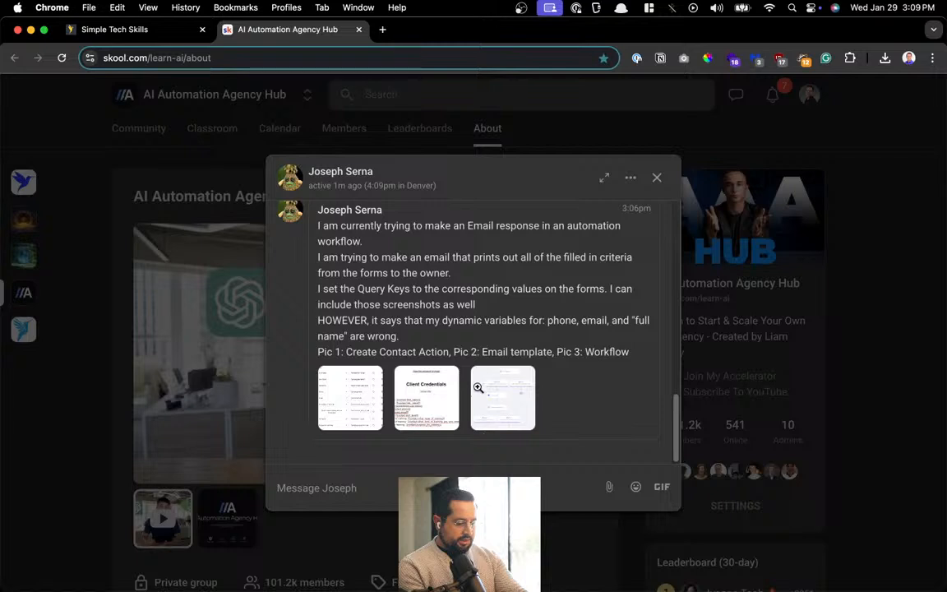
click(445, 403)
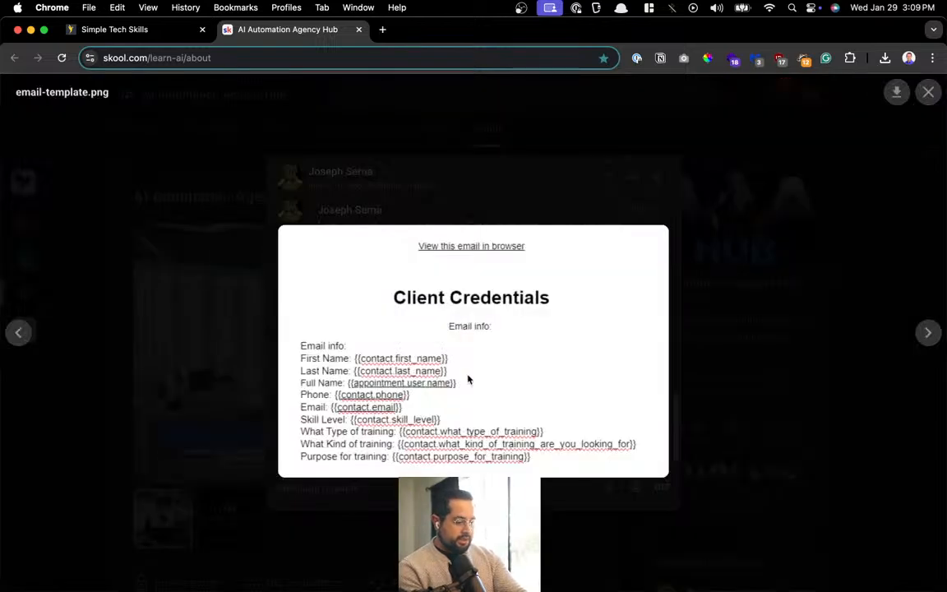
key(Escape)
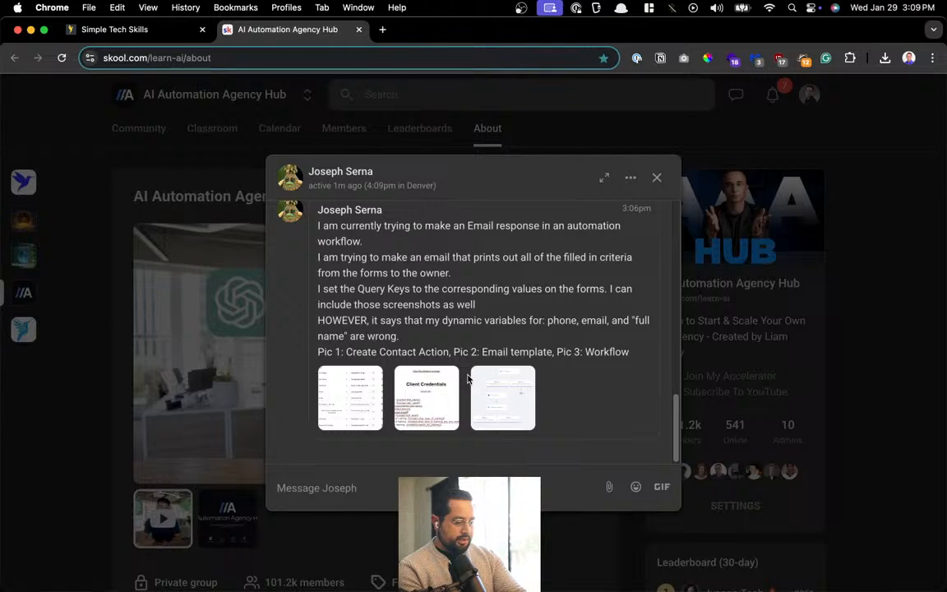
click(423, 403)
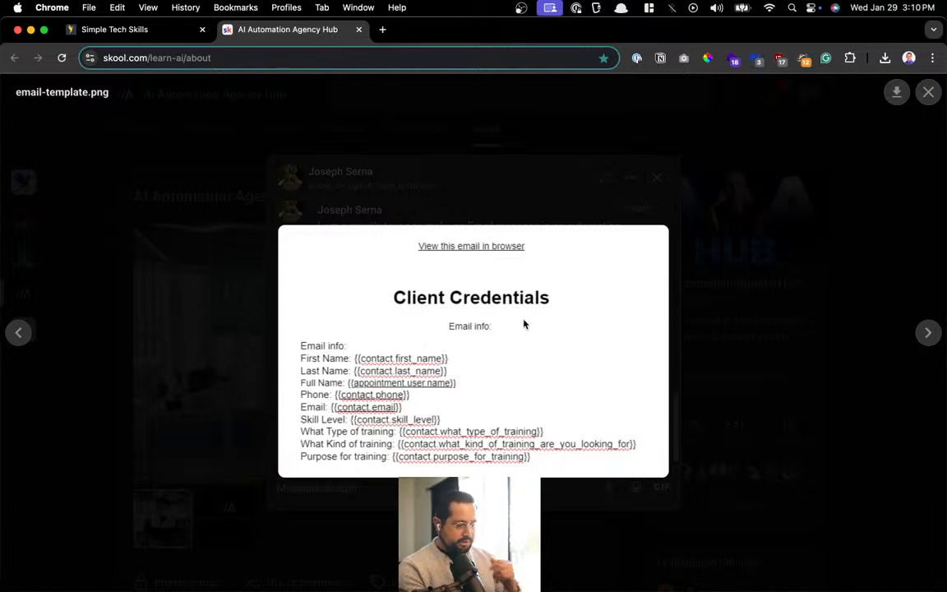
click(508, 205)
Inspect the workflow screenshot from Create Contact down to the Client Credentials Email step, then close it
click(504, 396)
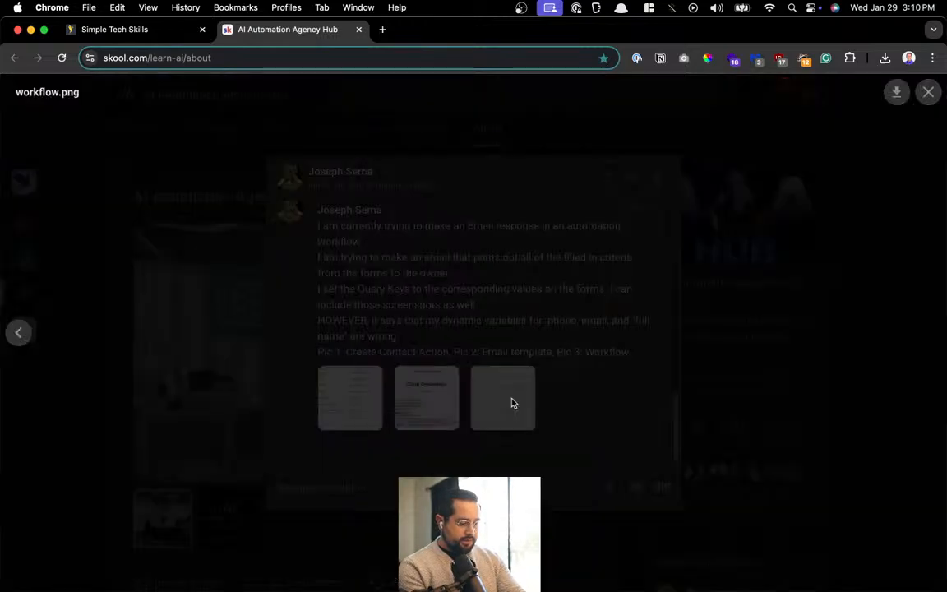
click(483, 216)
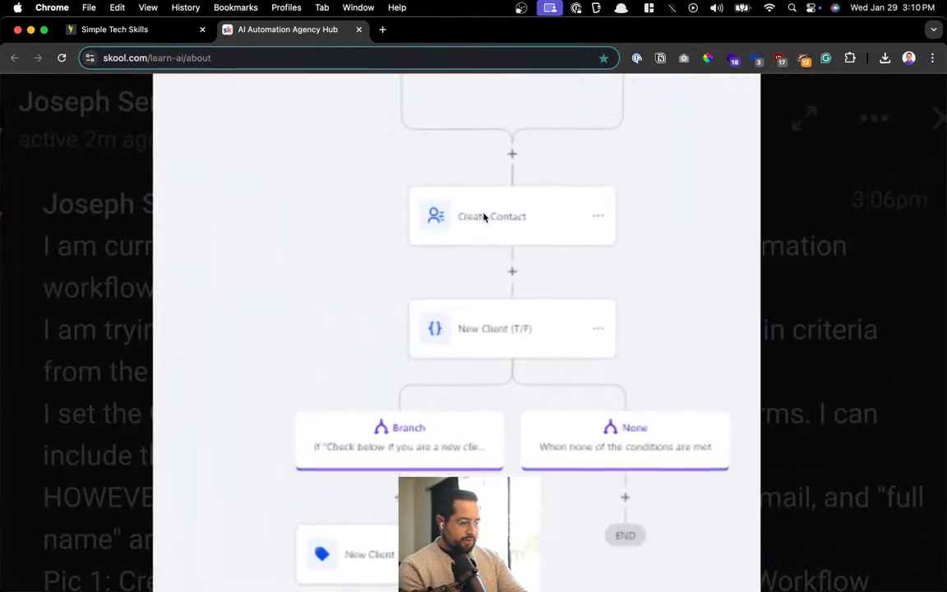
click(483, 216)
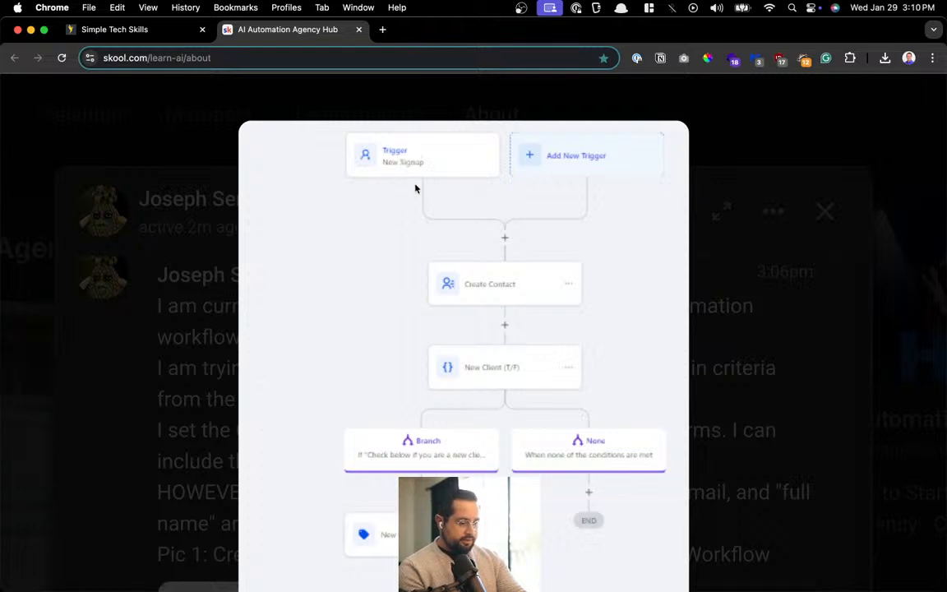
scroll(519, 293, down, 3)
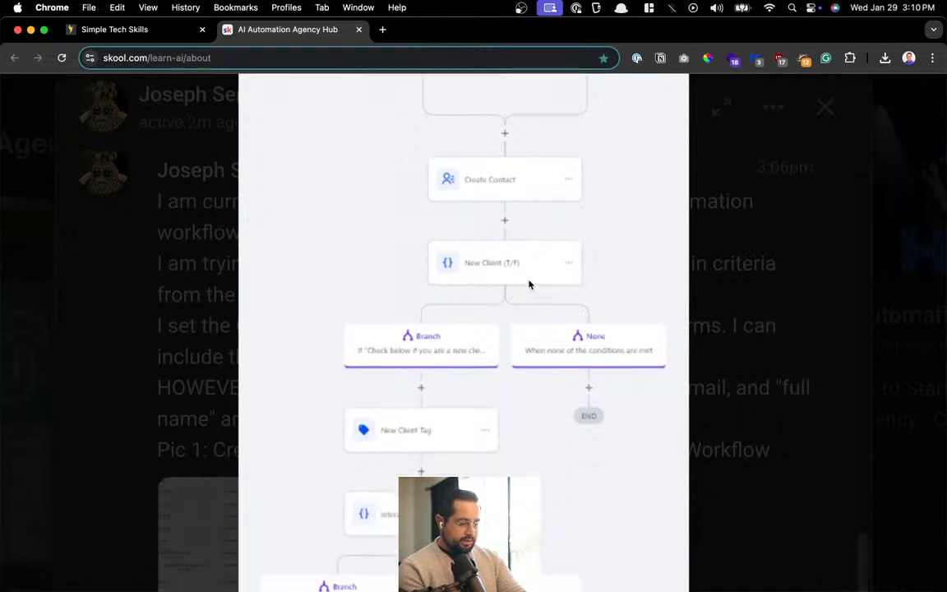
scroll(559, 296, down, 3)
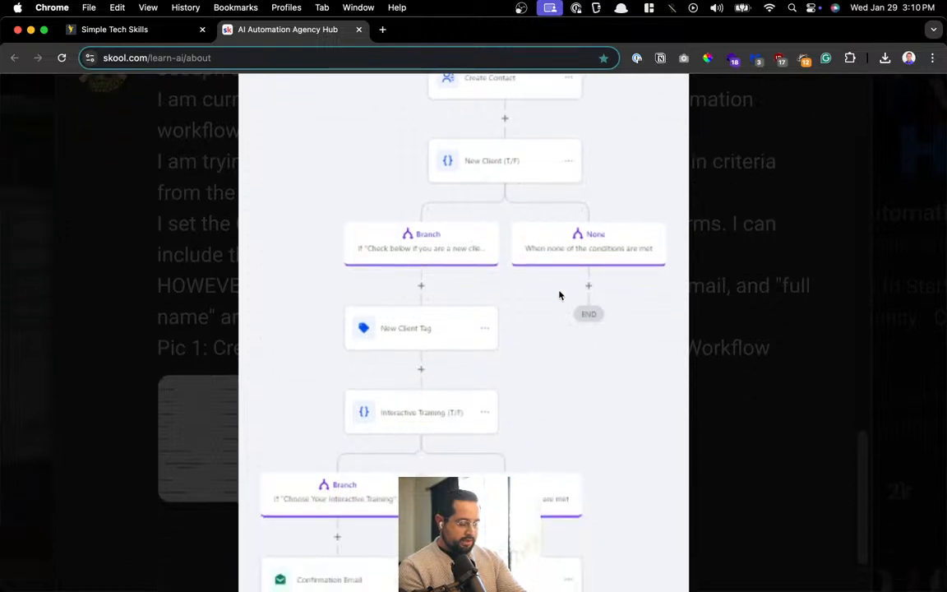
scroll(560, 295, down, 2)
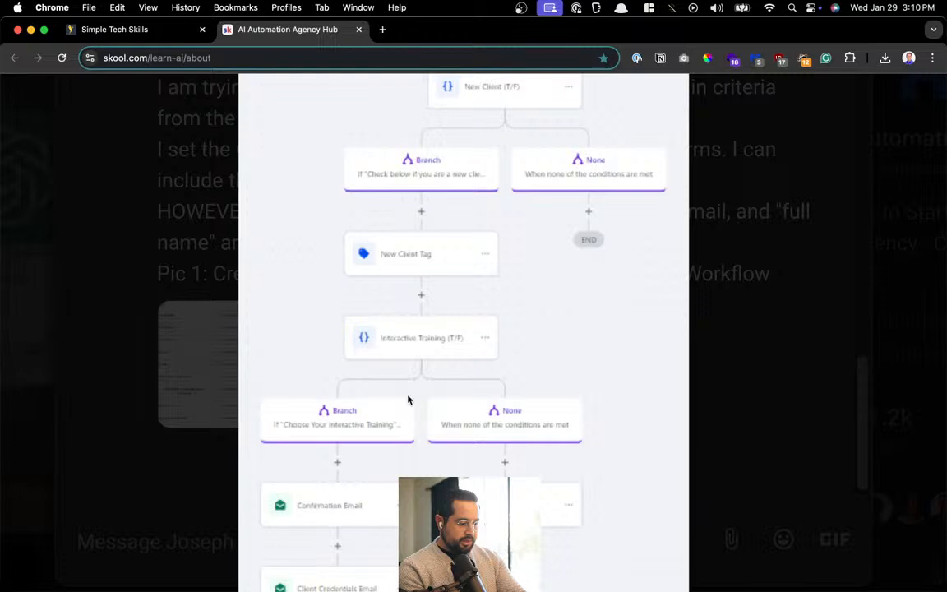
scroll(408, 397, down, 2)
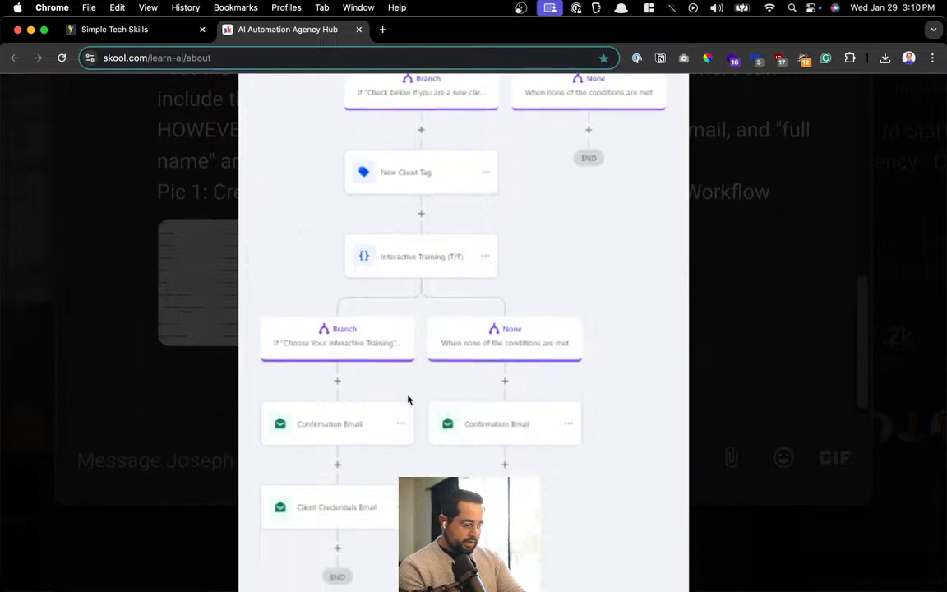
scroll(407, 399, down, 1)
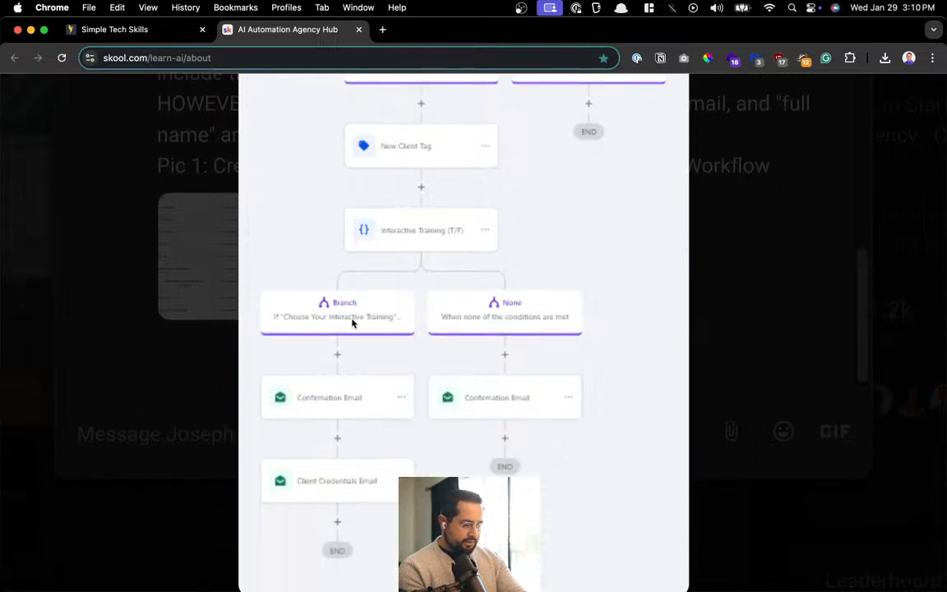
scroll(466, 332, down, 1)
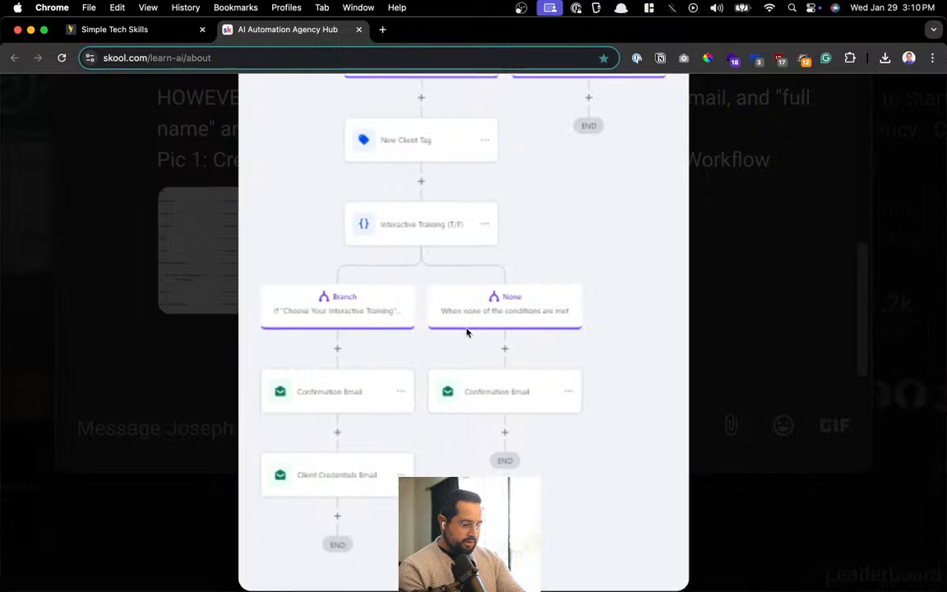
scroll(476, 392, up, 4)
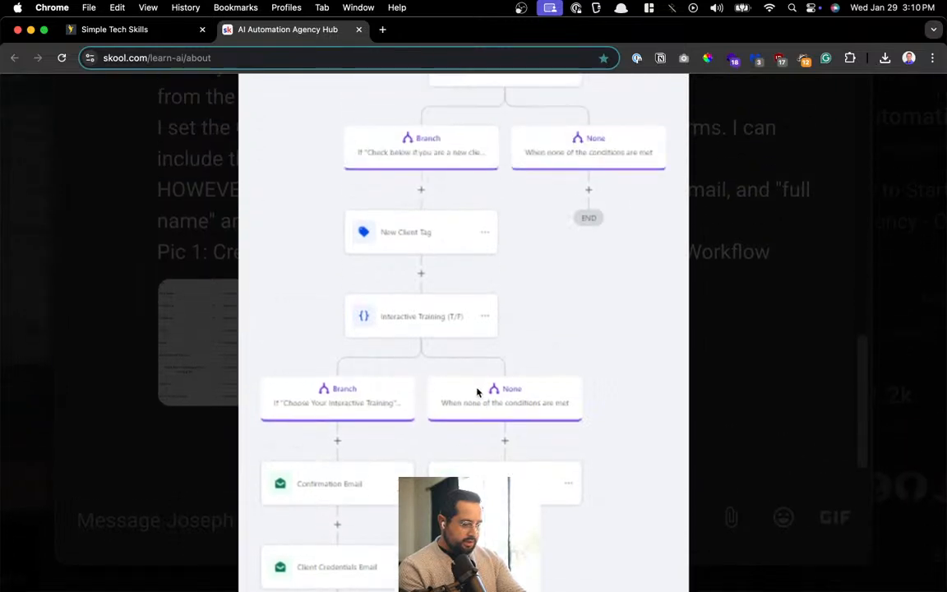
scroll(477, 392, up, 3)
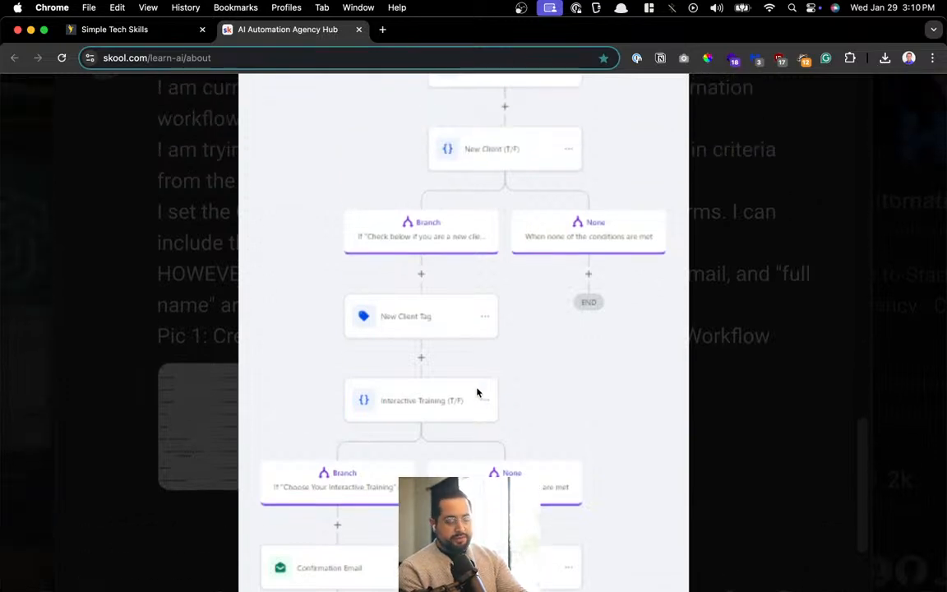
click(477, 392)
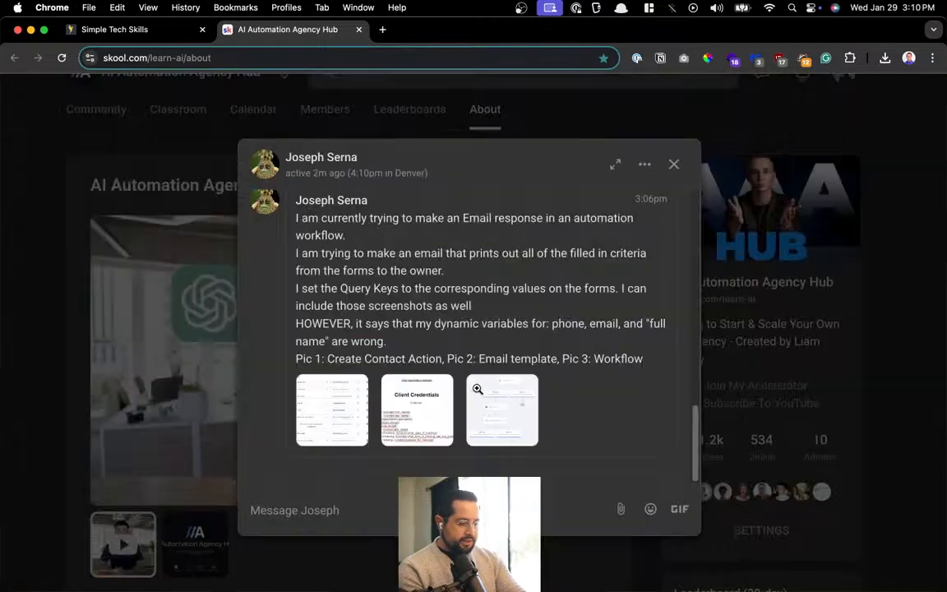
Read the member's earlier messages about building an AI automation agency, basketball training and their current project
scroll(505, 312, up, 5)
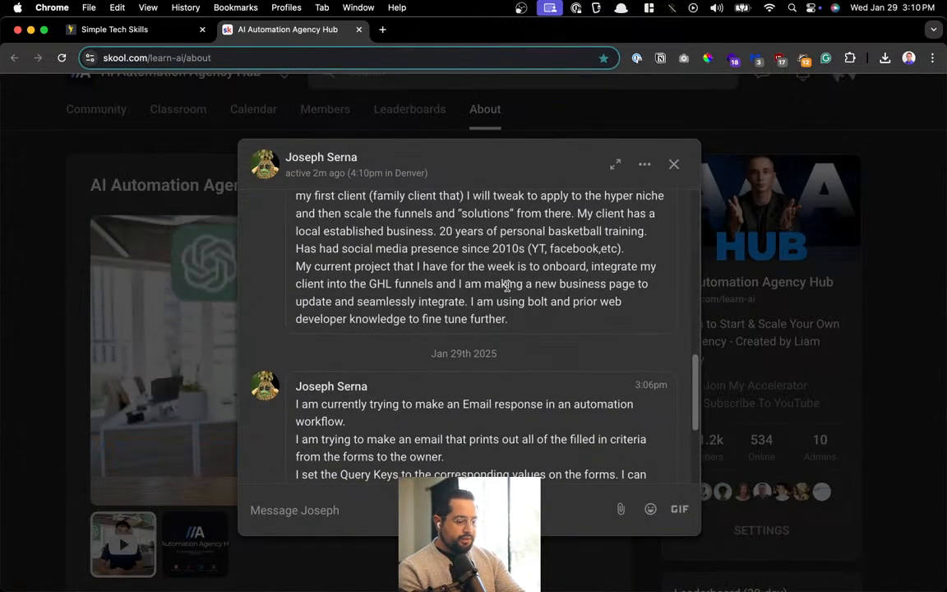
scroll(507, 285, up, 3)
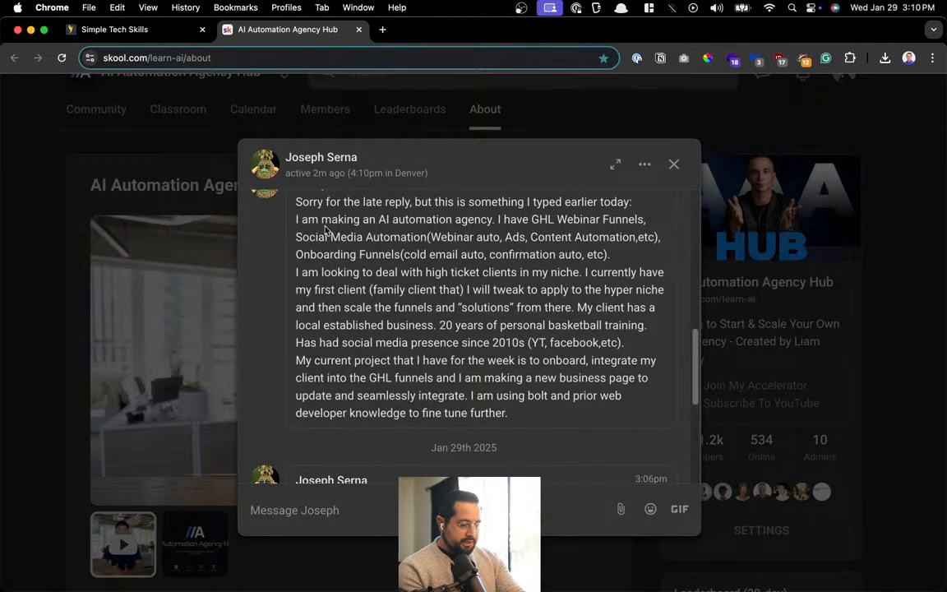
drag(322, 218, 429, 284)
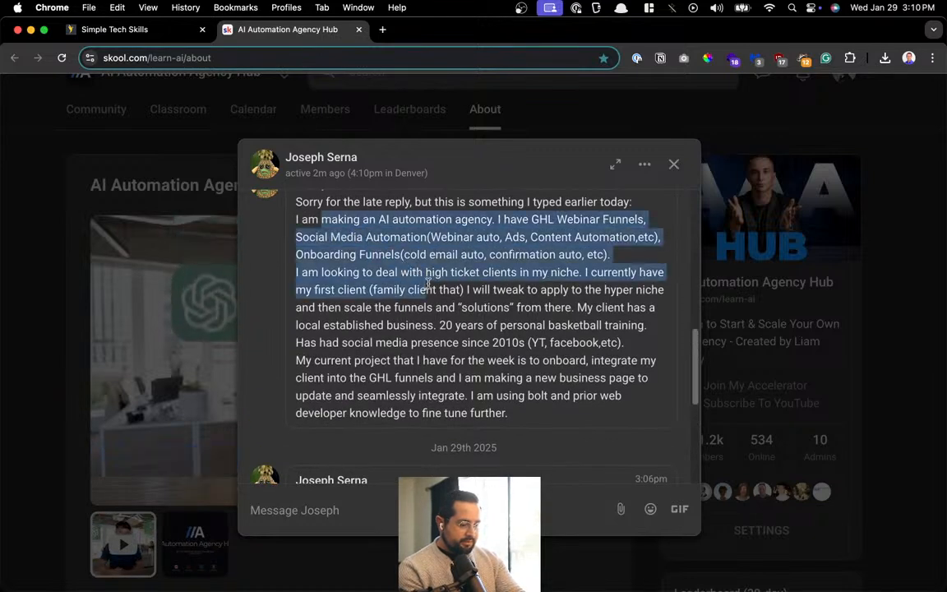
click(428, 280)
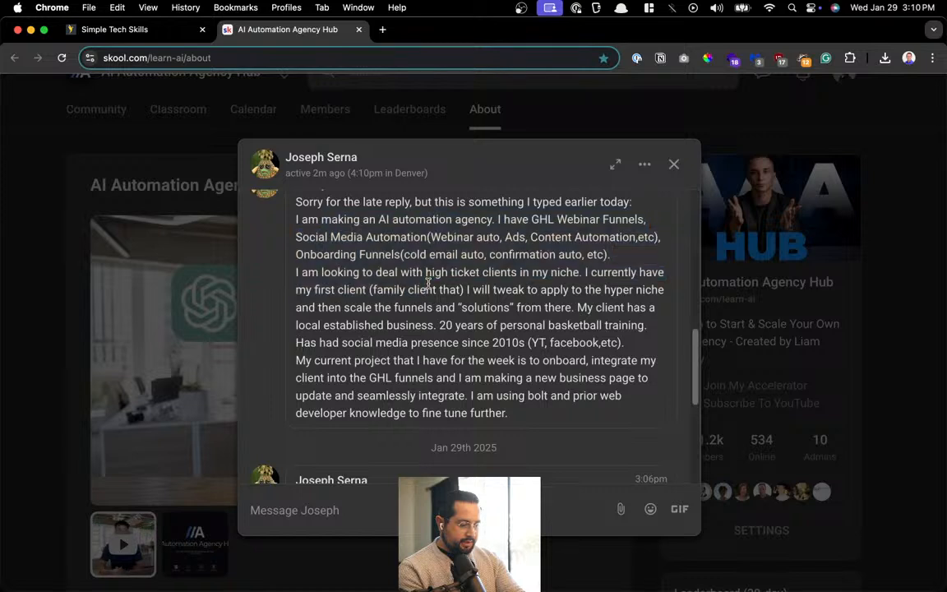
scroll(527, 290, down, 1)
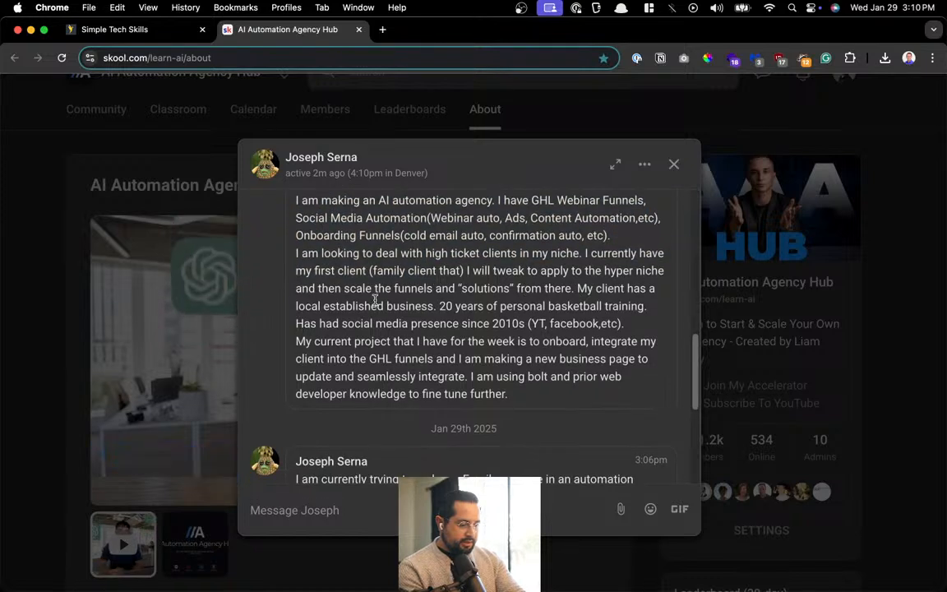
drag(379, 306, 462, 325)
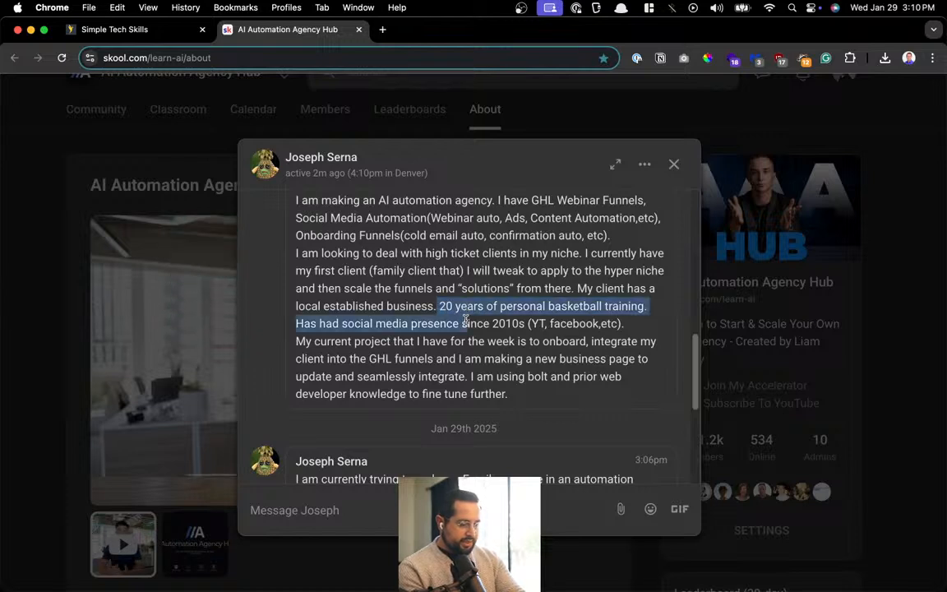
scroll(464, 322, down, 1)
click(466, 319)
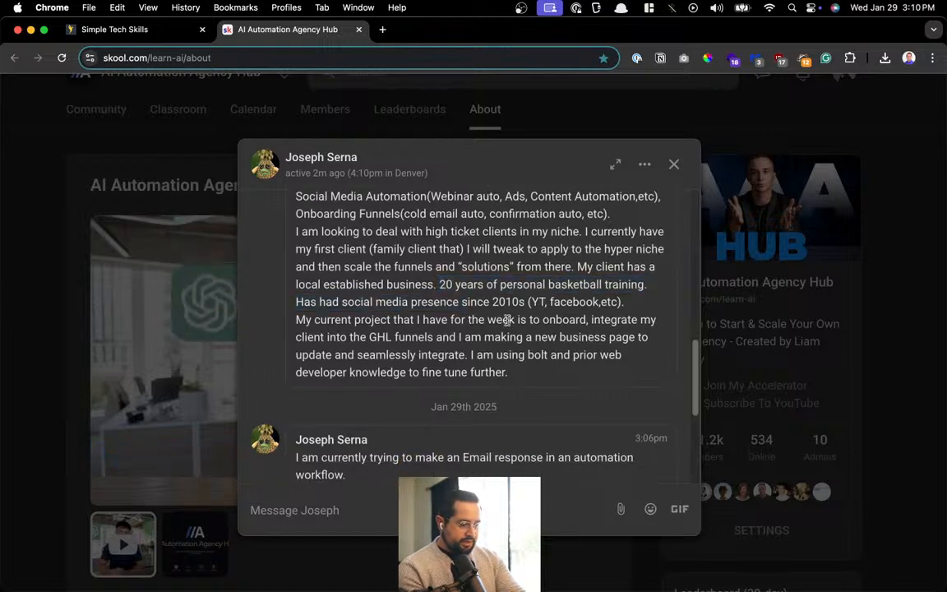
drag(379, 320, 466, 336)
click(470, 329)
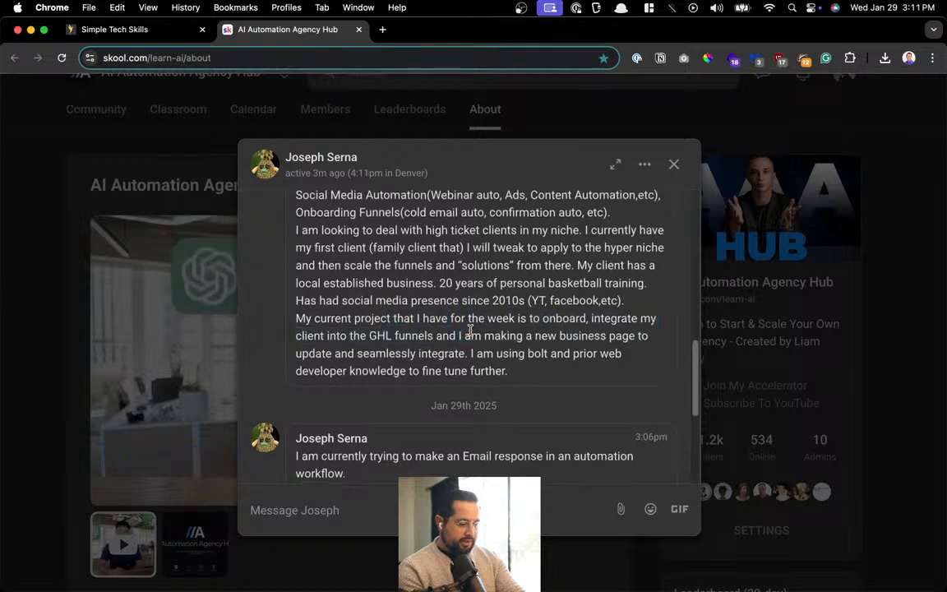
Scroll down to the Jan 29th message and its three screenshot thumbnails
scroll(470, 329, down, 1)
scroll(470, 330, down, 1)
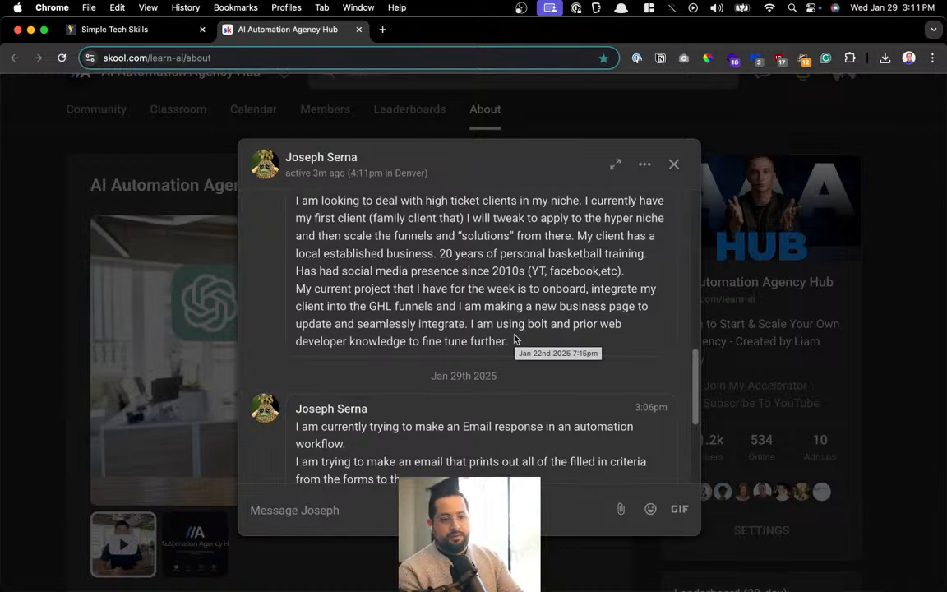
scroll(515, 339, down, 2)
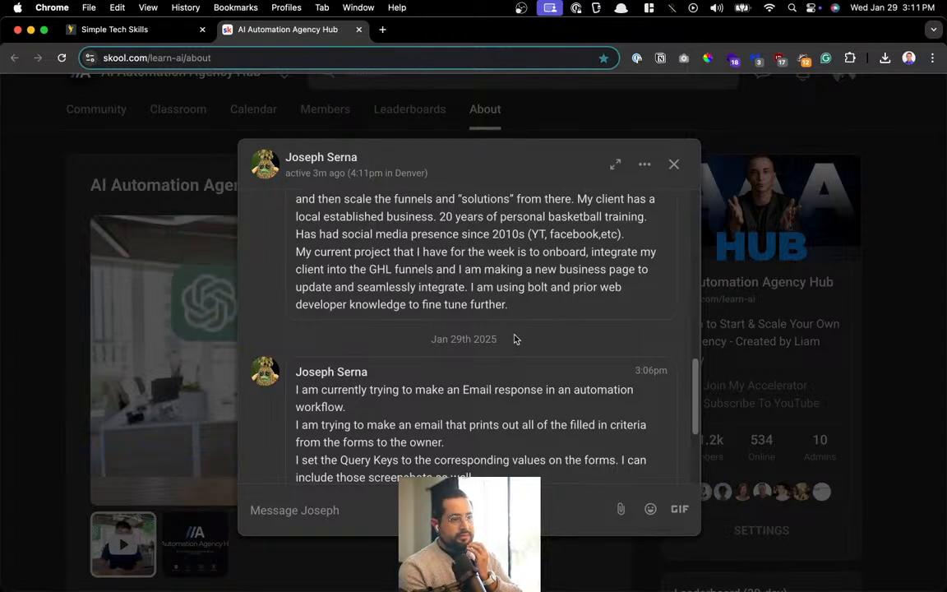
scroll(516, 339, down, 3)
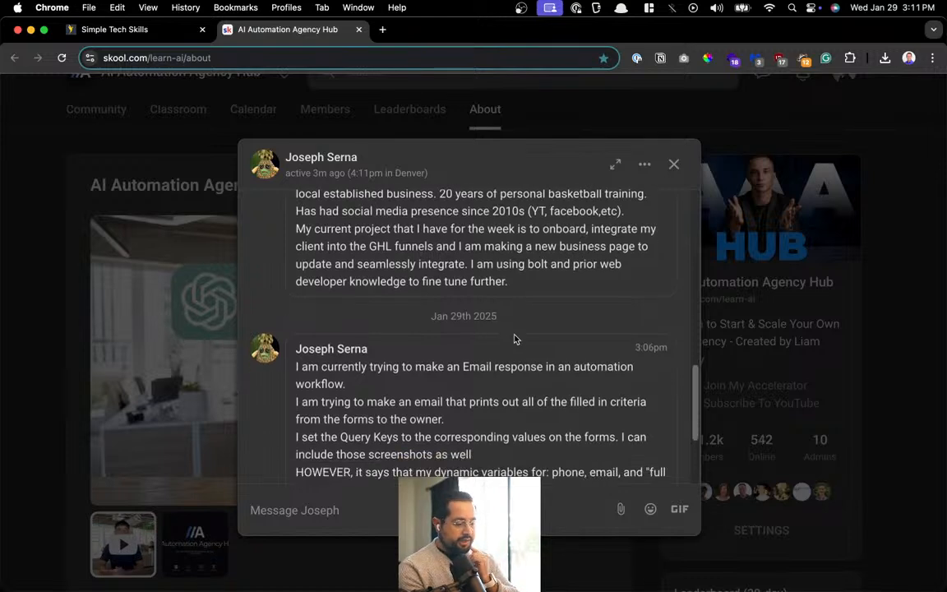
scroll(515, 335, down, 1)
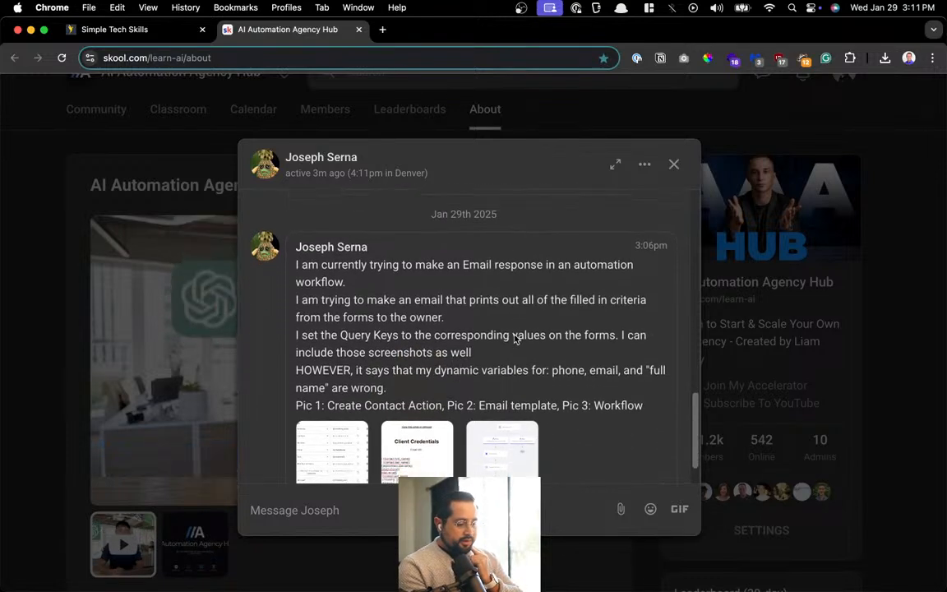
scroll(515, 337, down, 1)
scroll(516, 339, down, 1)
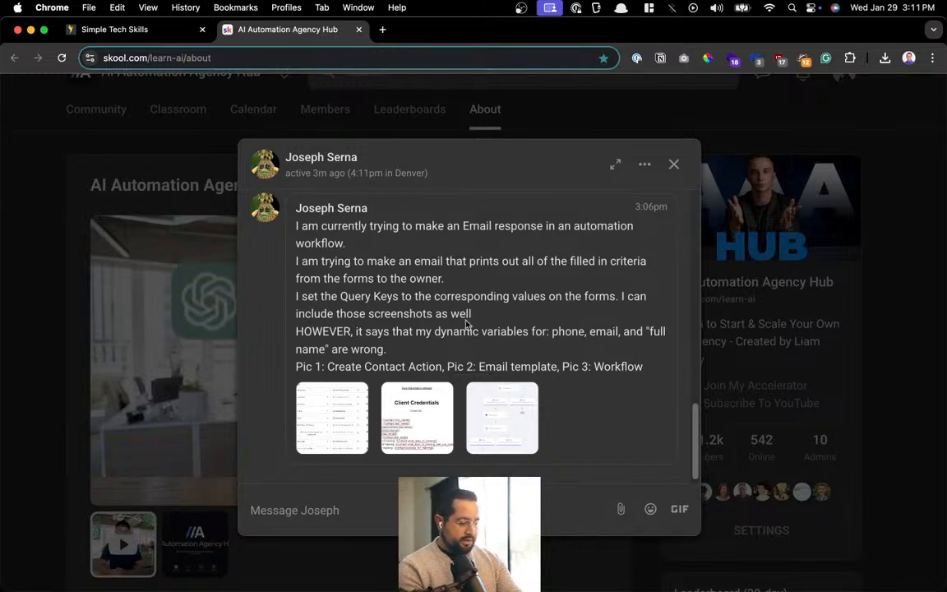
scroll(467, 325, down, 1)
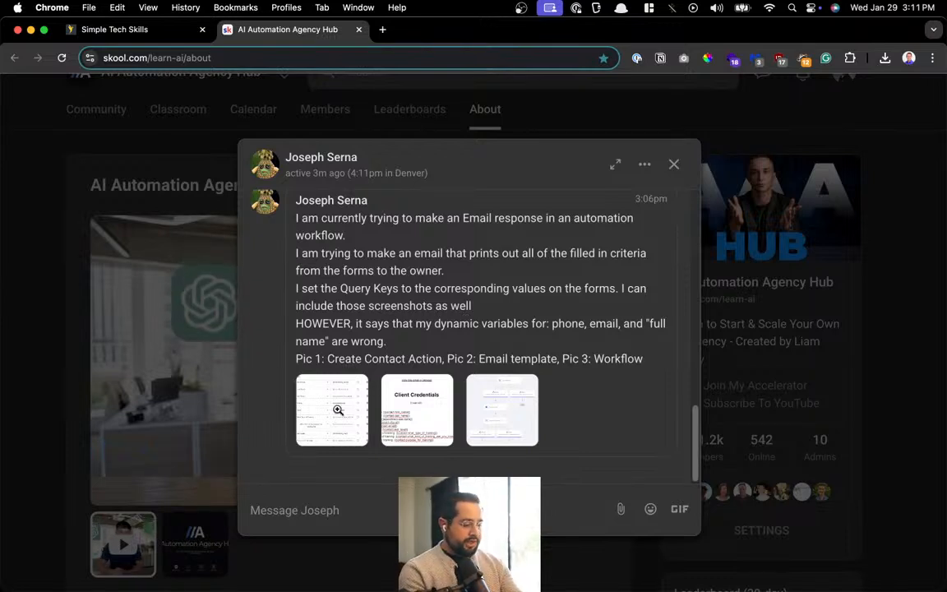
click(339, 420)
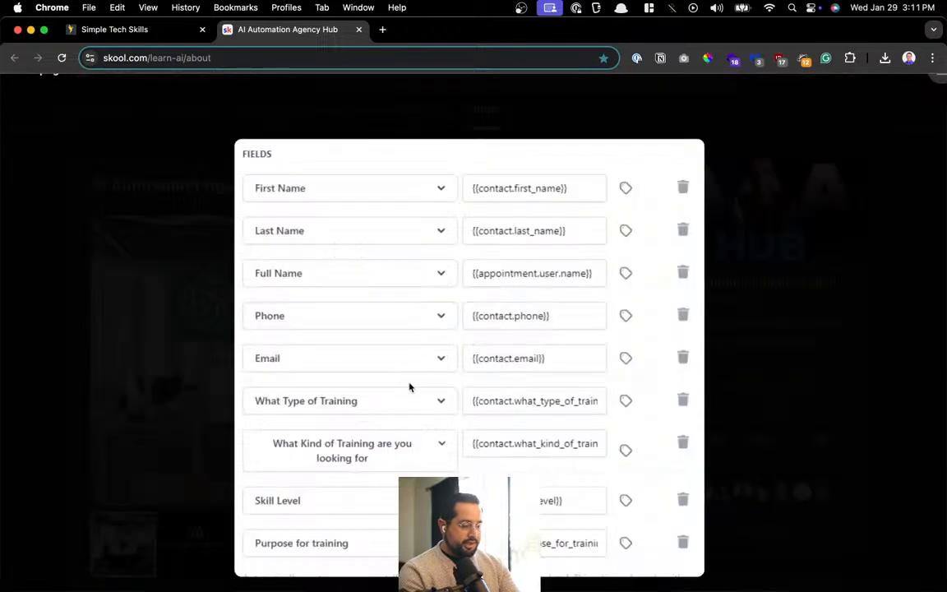
click(817, 347)
click(390, 409)
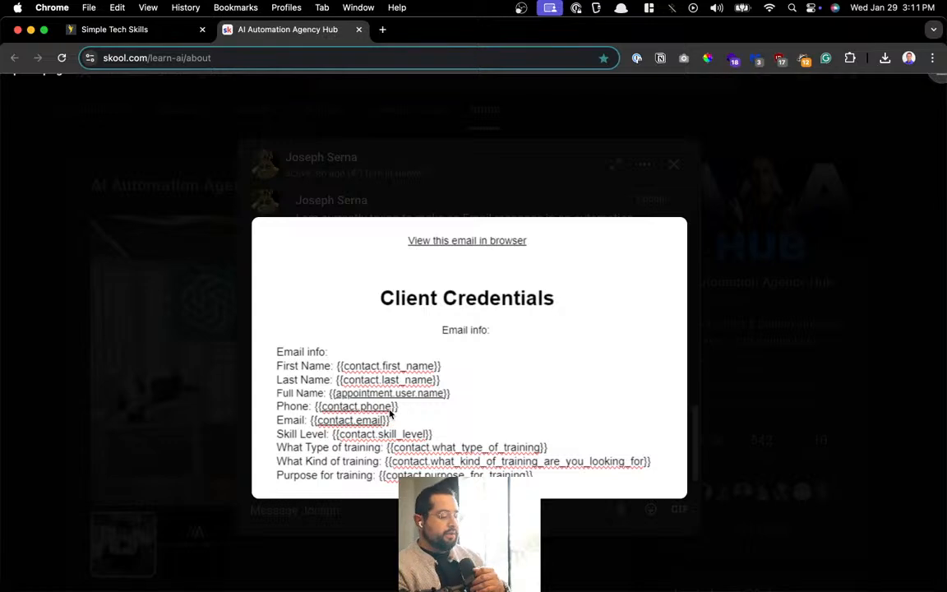
click(442, 161)
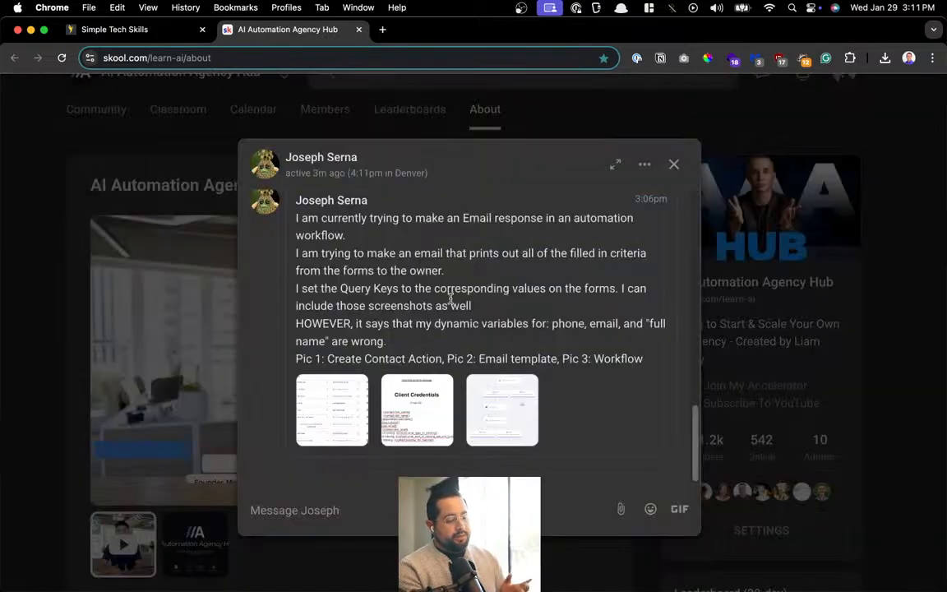
scroll(446, 307, up, 5)
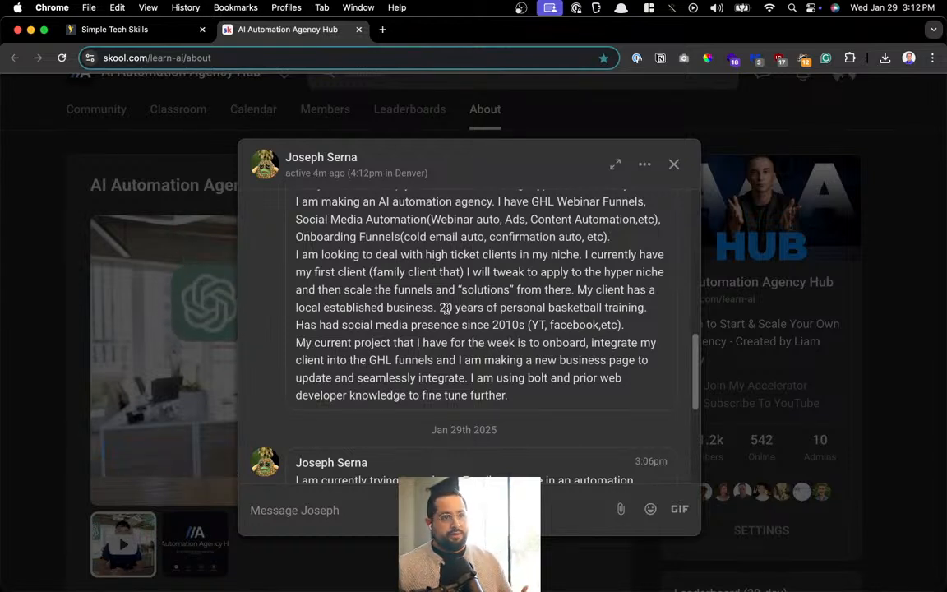
drag(416, 236, 573, 404)
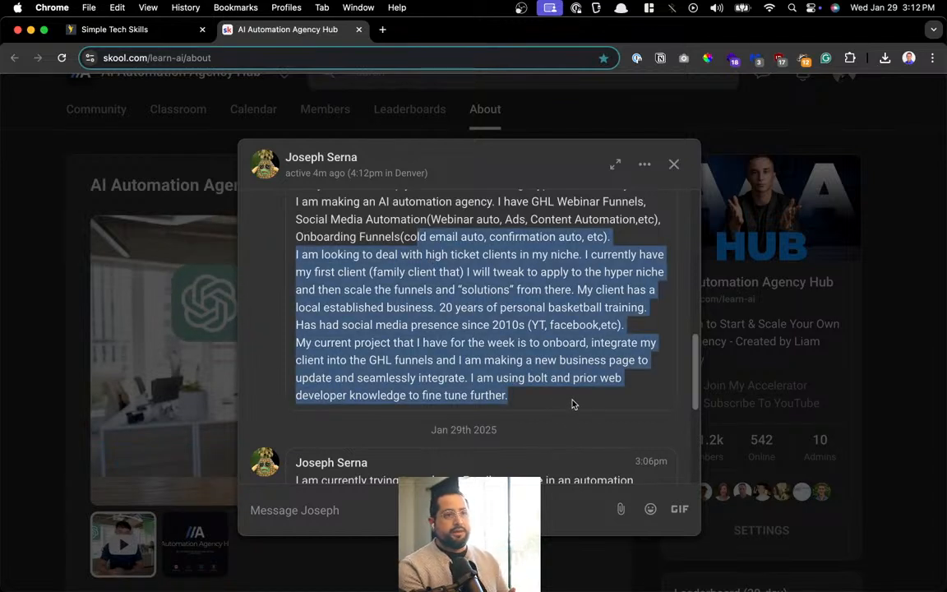
click(573, 403)
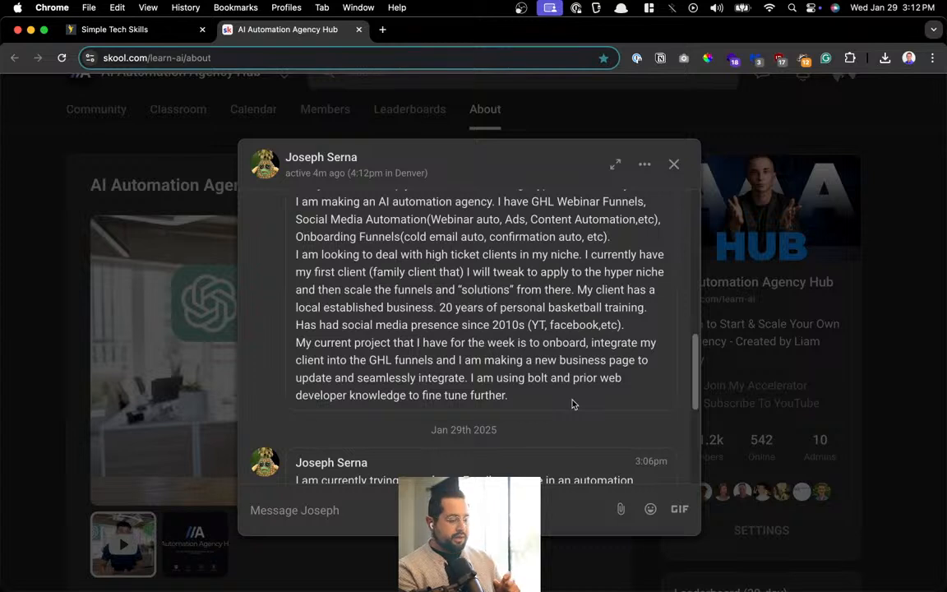
scroll(573, 404, down, 1)
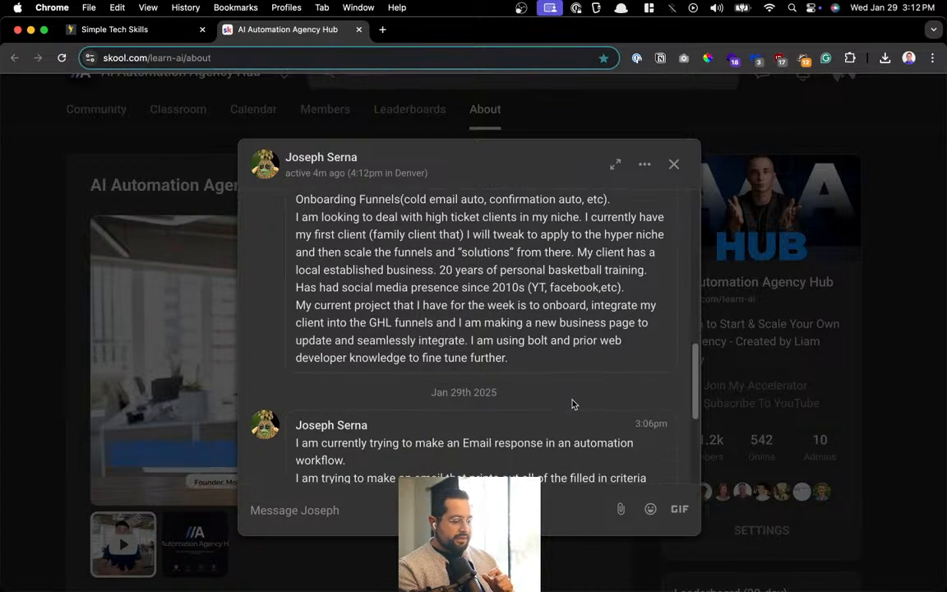
scroll(573, 404, down, 1)
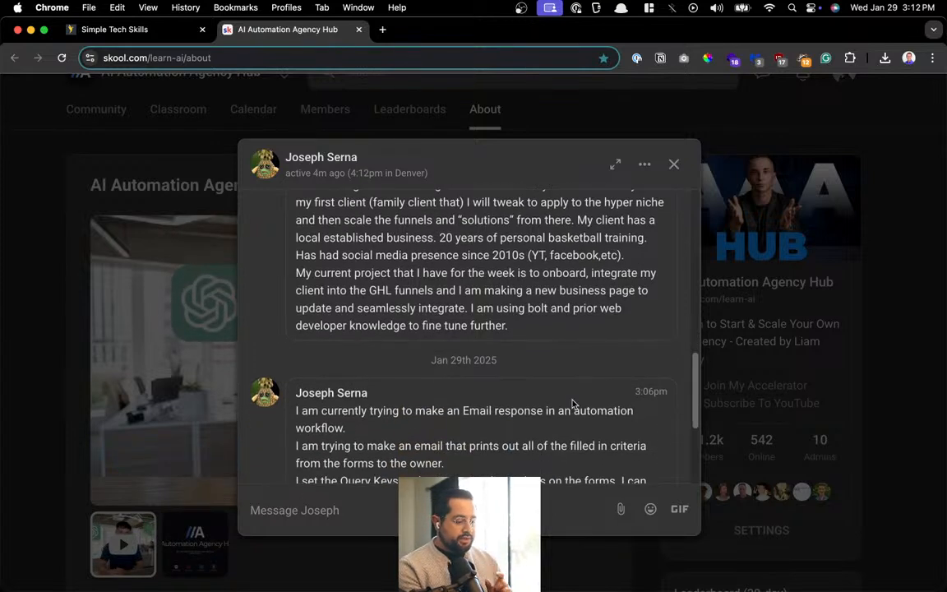
scroll(573, 403, down, 2)
scroll(573, 404, down, 3)
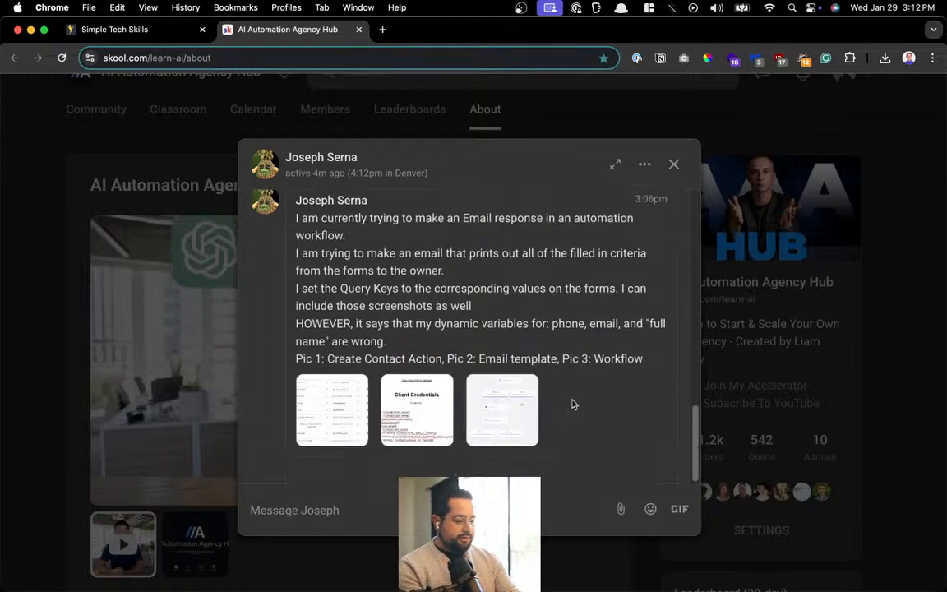
click(510, 440)
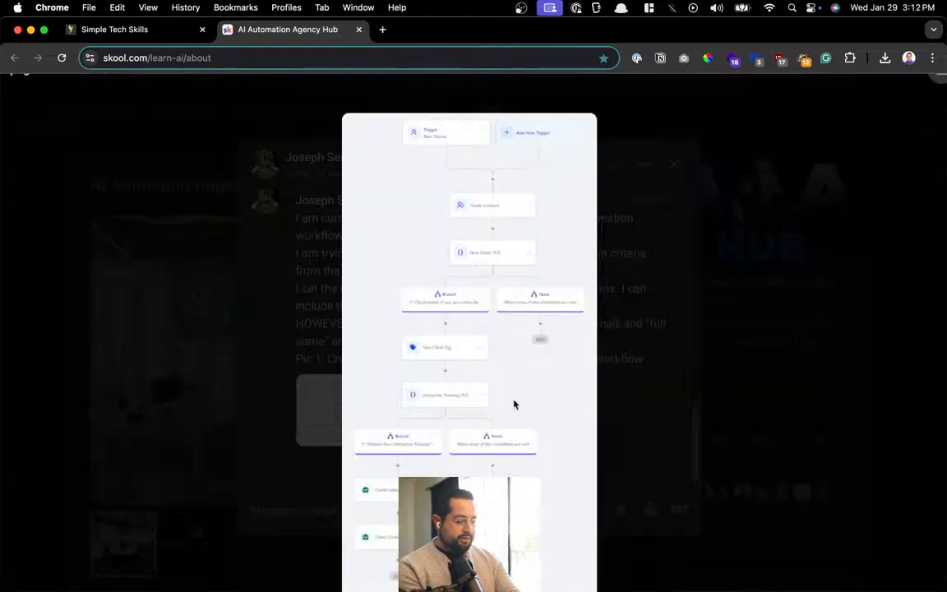
click(503, 318)
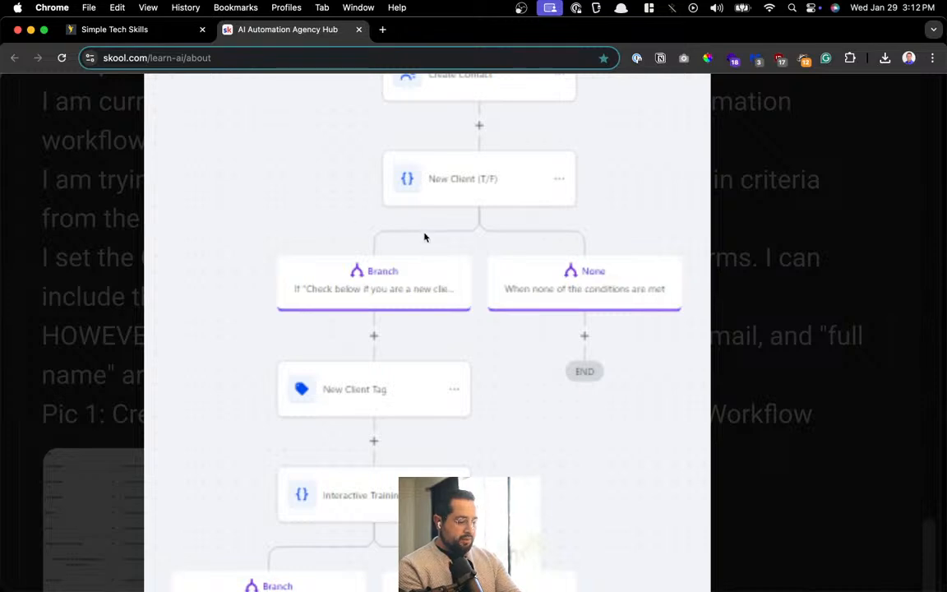
scroll(416, 323, down, 4)
scroll(264, 377, down, 4)
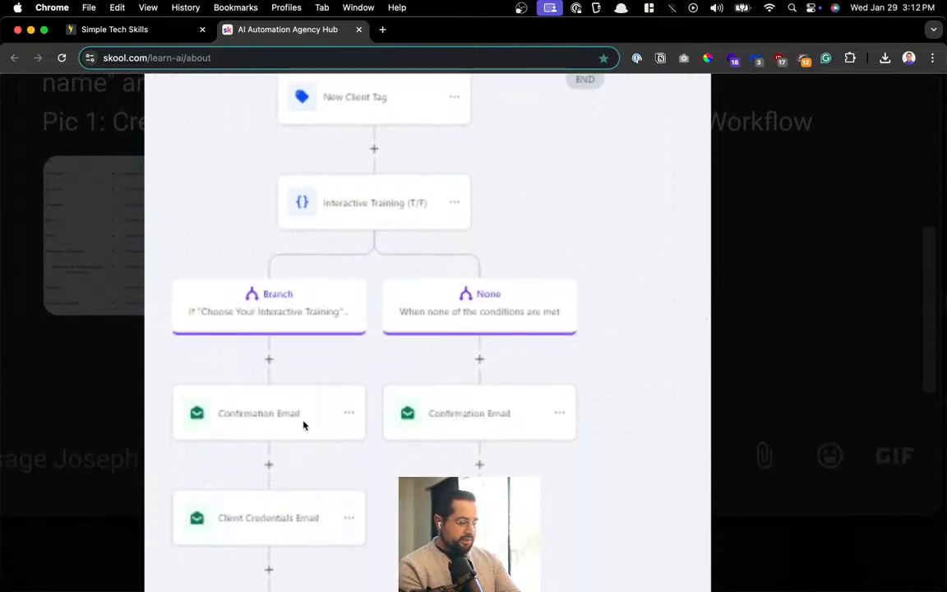
scroll(302, 425, up, 11)
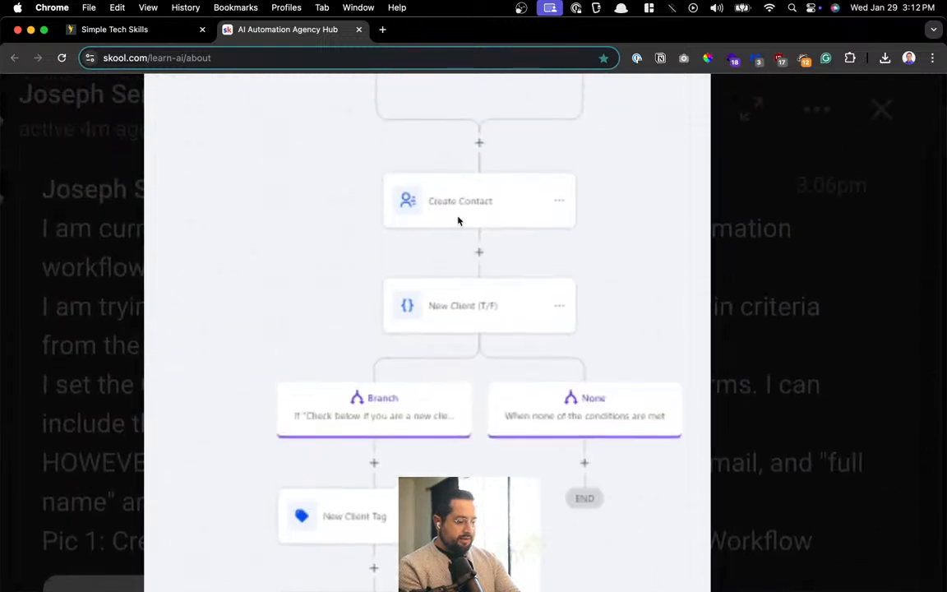
scroll(450, 229, down, 12)
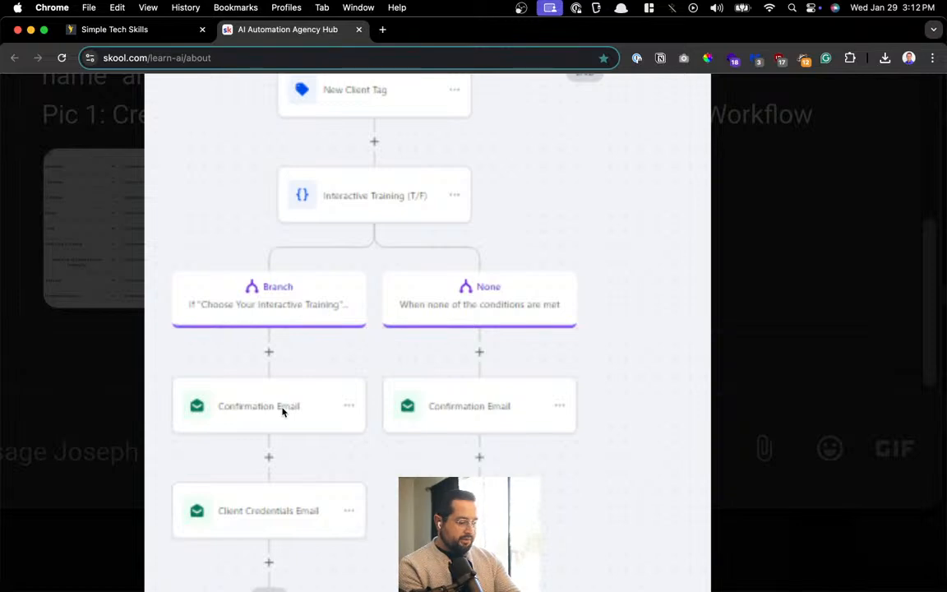
scroll(282, 411, down, 3)
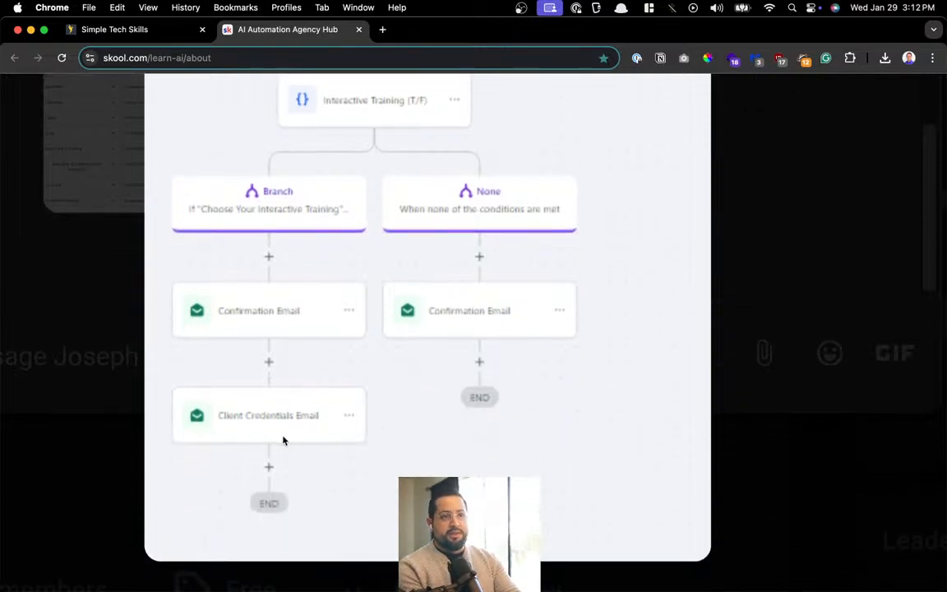
scroll(282, 441, up, 4)
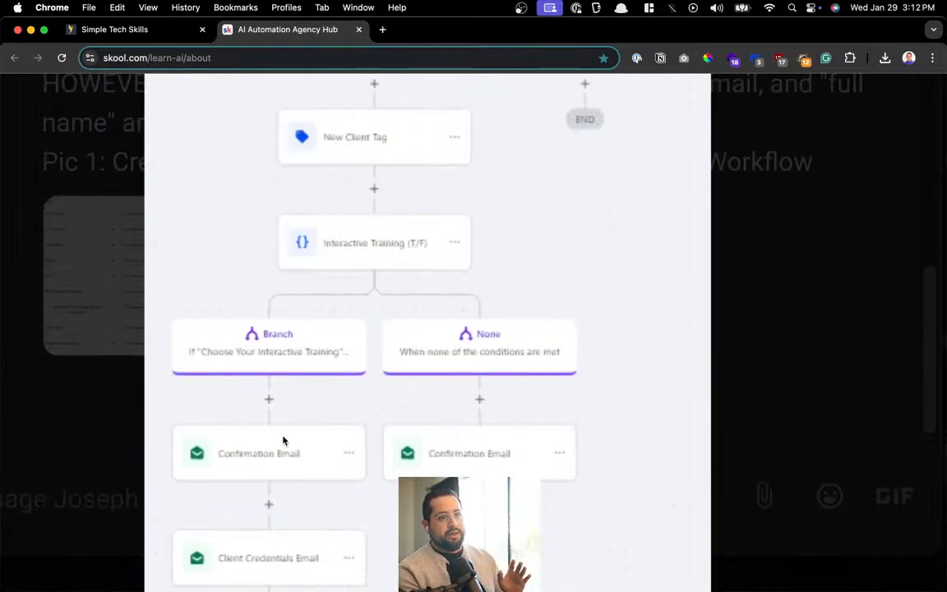
scroll(283, 441, up, 1)
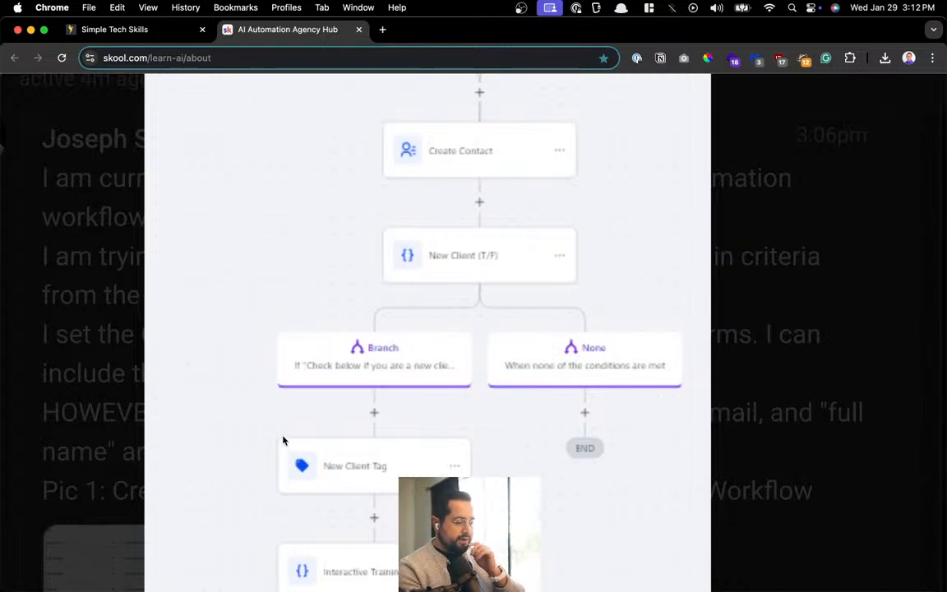
scroll(283, 441, up, 3)
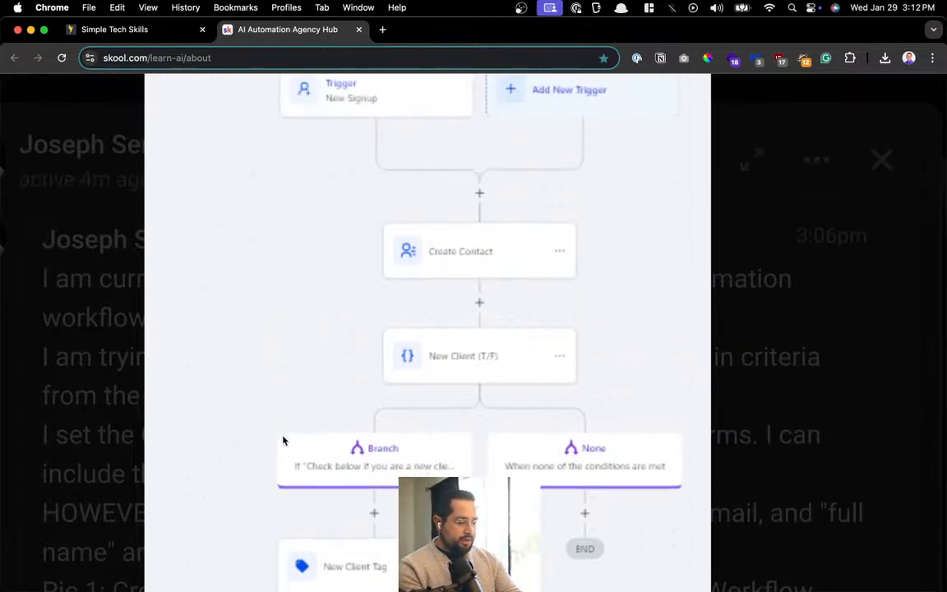
scroll(283, 441, down, 1)
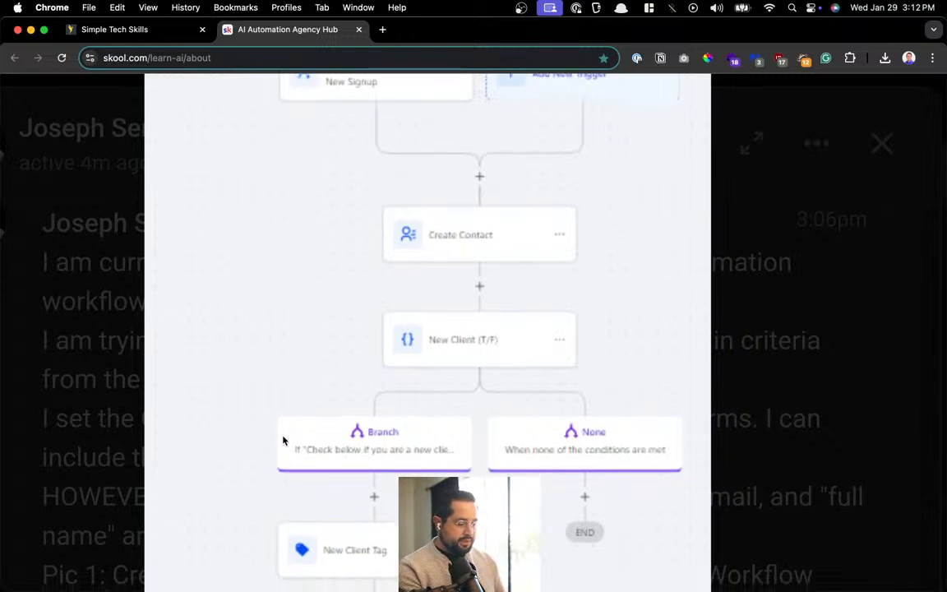
scroll(283, 441, down, 3)
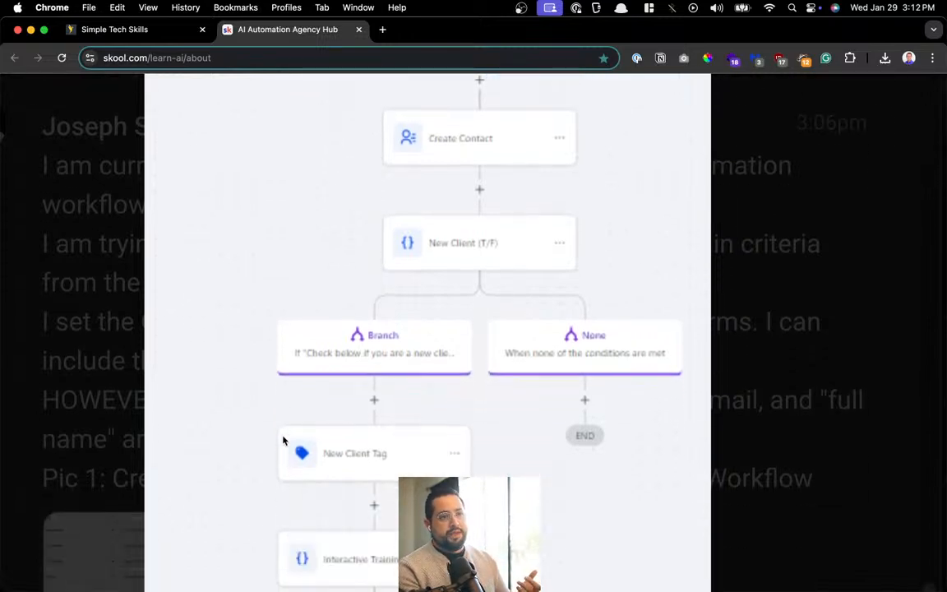
scroll(283, 440, down, 2)
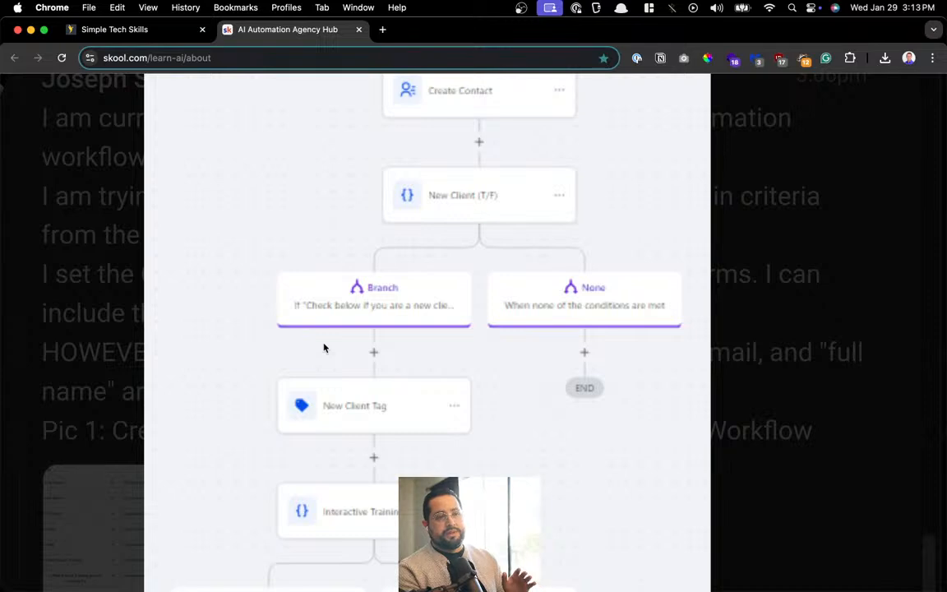
scroll(324, 348, up, 5)
scroll(397, 371, down, 3)
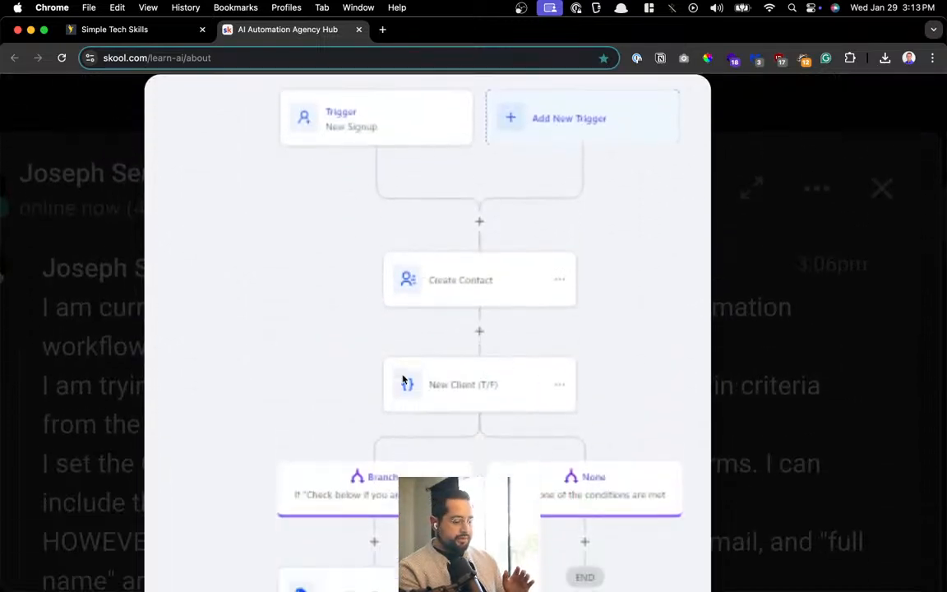
scroll(403, 378, down, 1)
scroll(478, 259, down, 7)
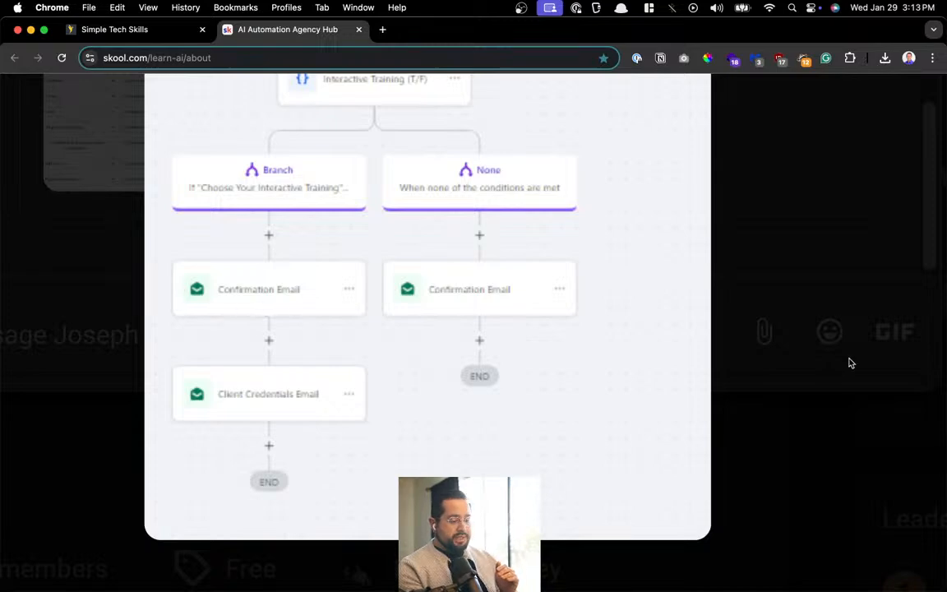
click(789, 331)
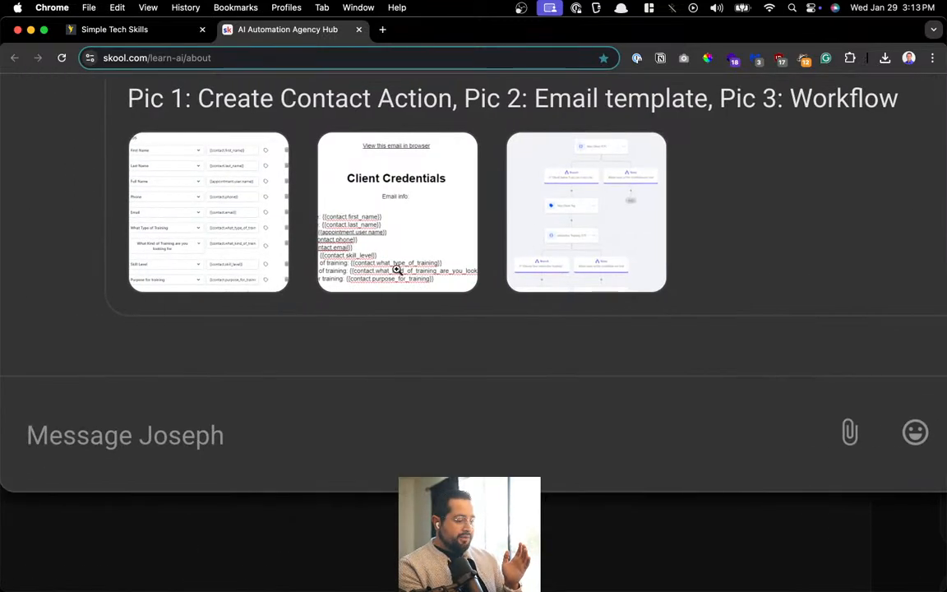
click(429, 205)
scroll(325, 270, up, 3)
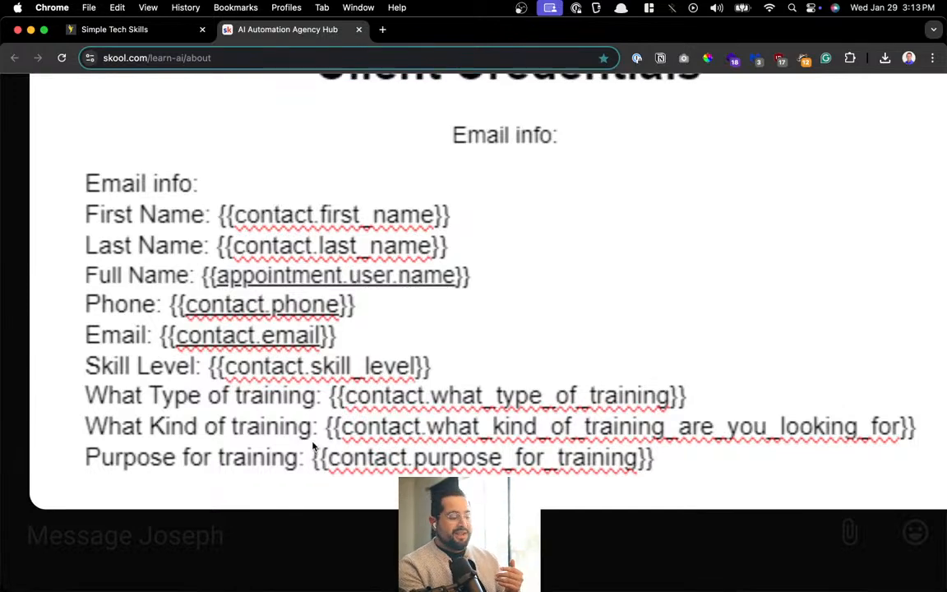
scroll(288, 403, up, 1)
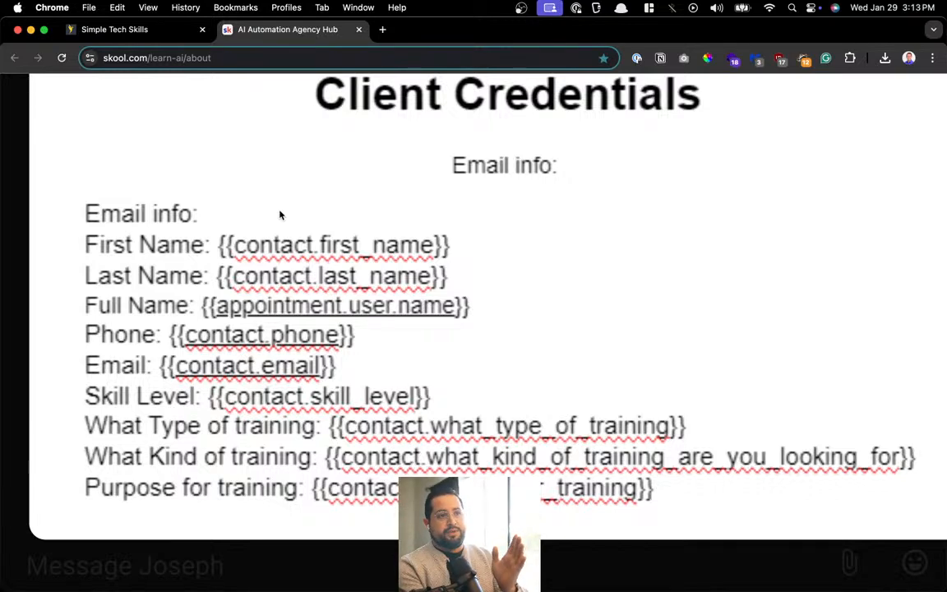
Open the GHL survey submissions bookmark by searching 'sur' in Spotlight
key(super+space)
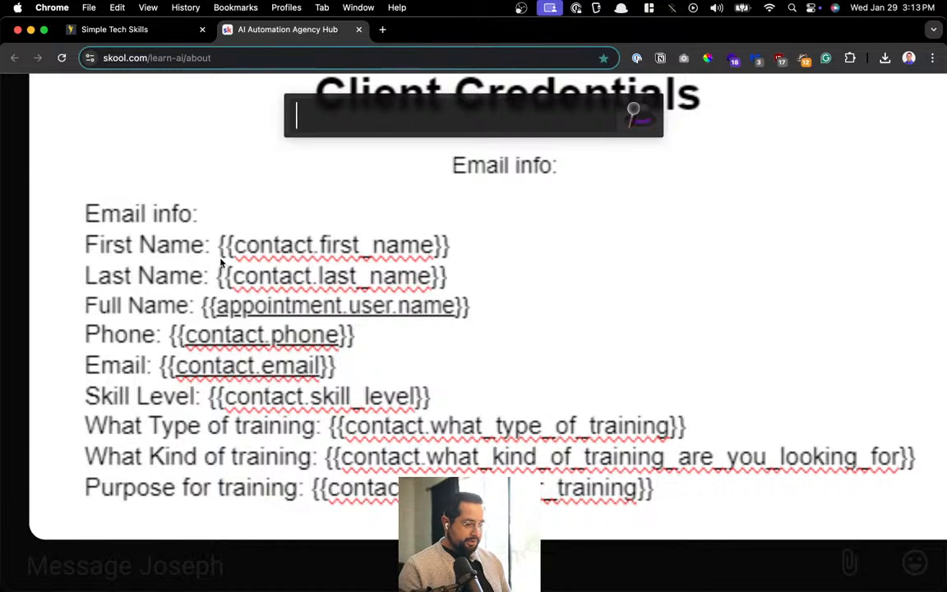
text(sor)
key(BackSpace)
key(BackSpace)
text(ur)
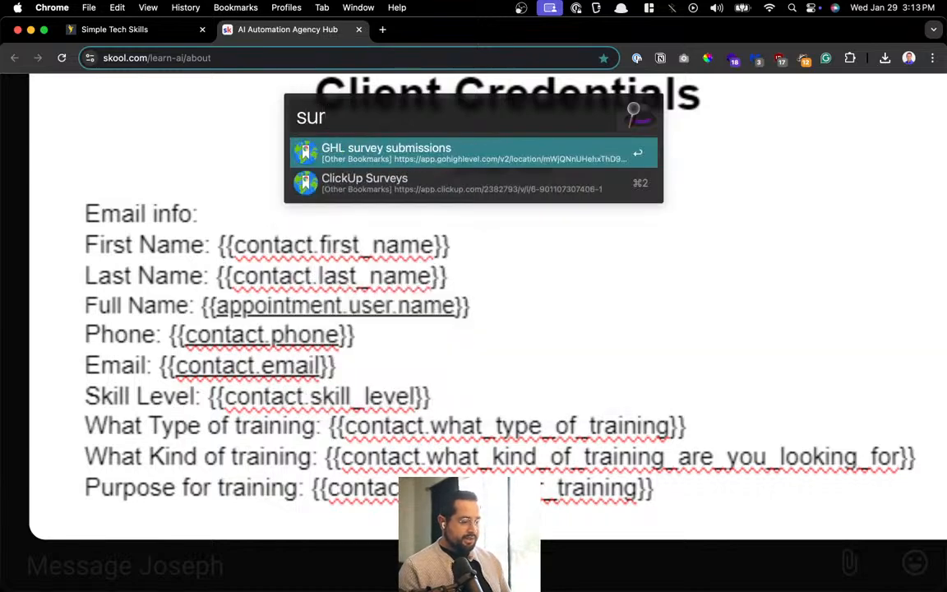
key(Return)
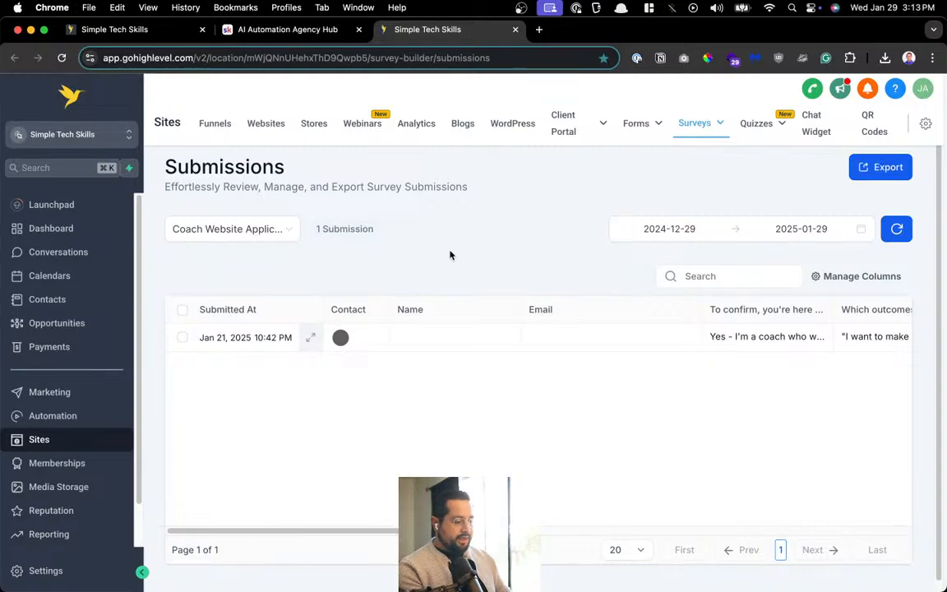
click(458, 57)
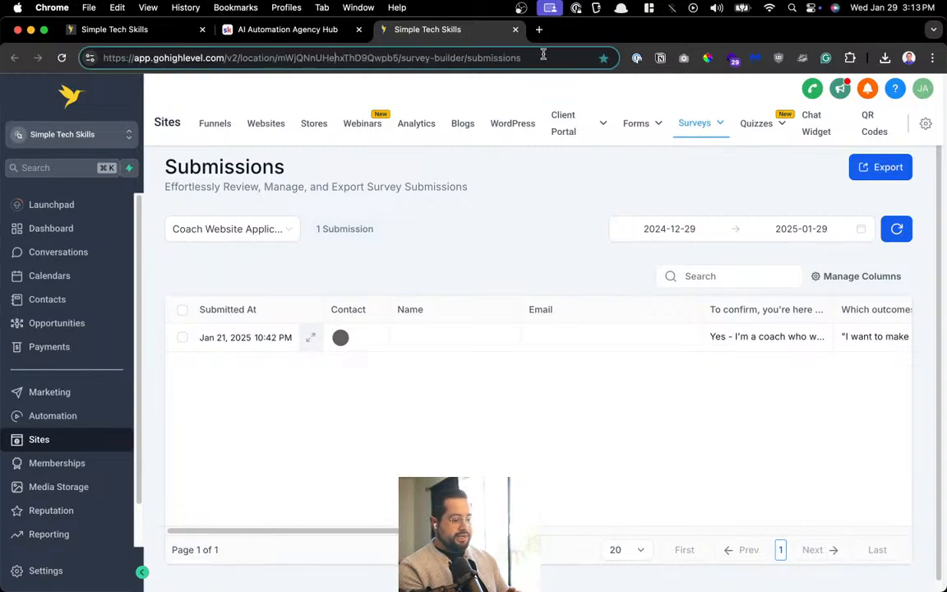
drag(526, 58, 33, 58)
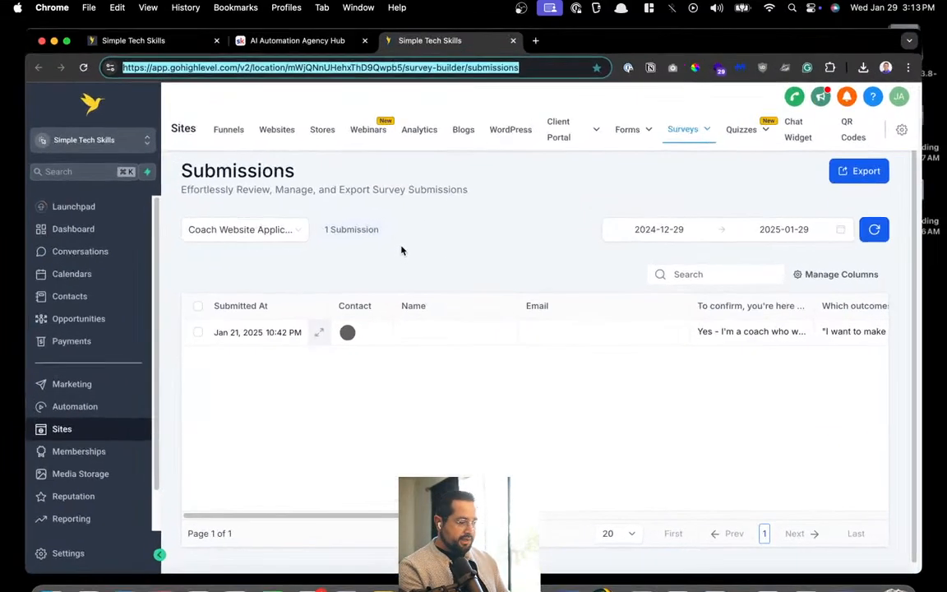
click(249, 29)
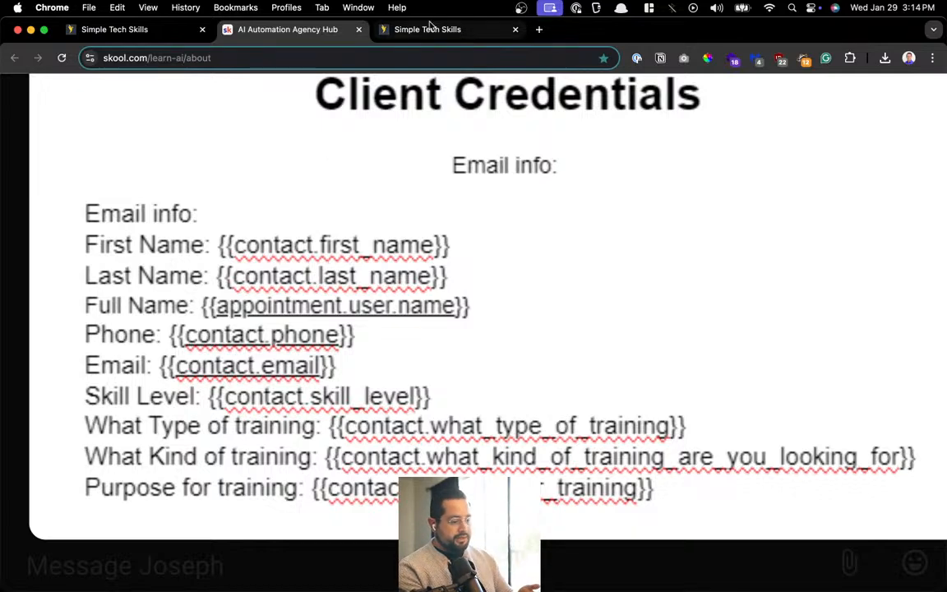
click(428, 31)
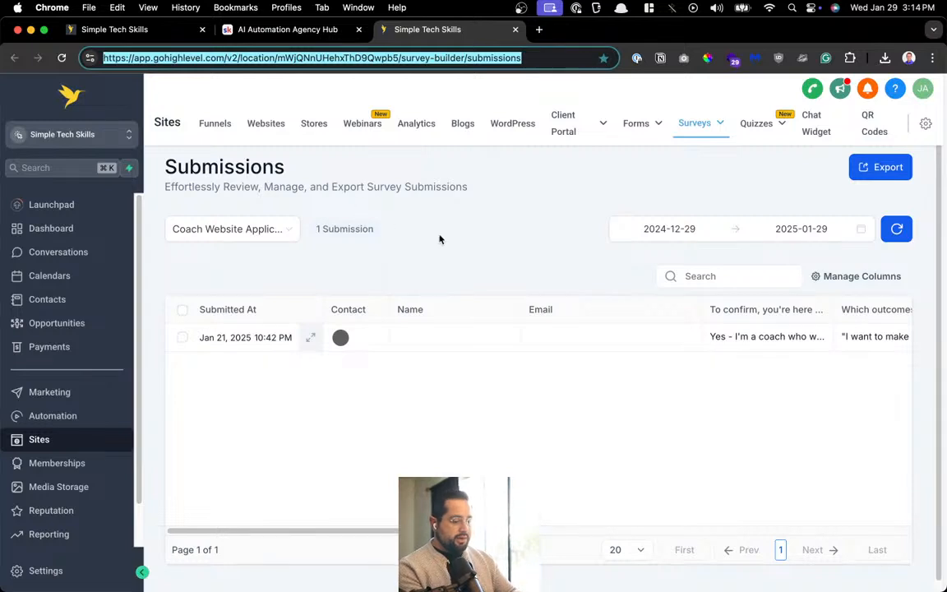
Scroll through the Jan 21, 2025 submission's answers and select all submissions
scroll(439, 239, down, 1)
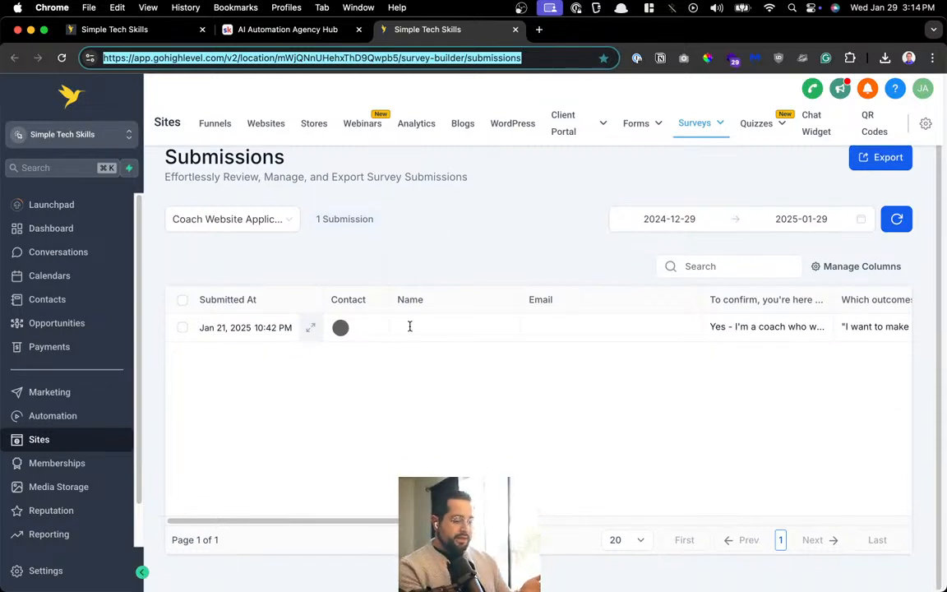
scroll(410, 326, right, 10)
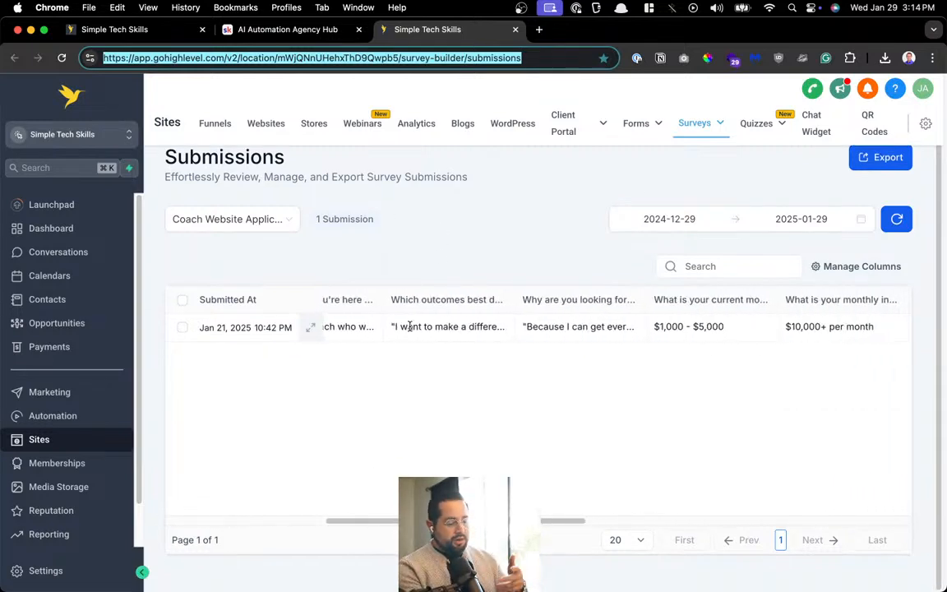
scroll(409, 326, left, 3)
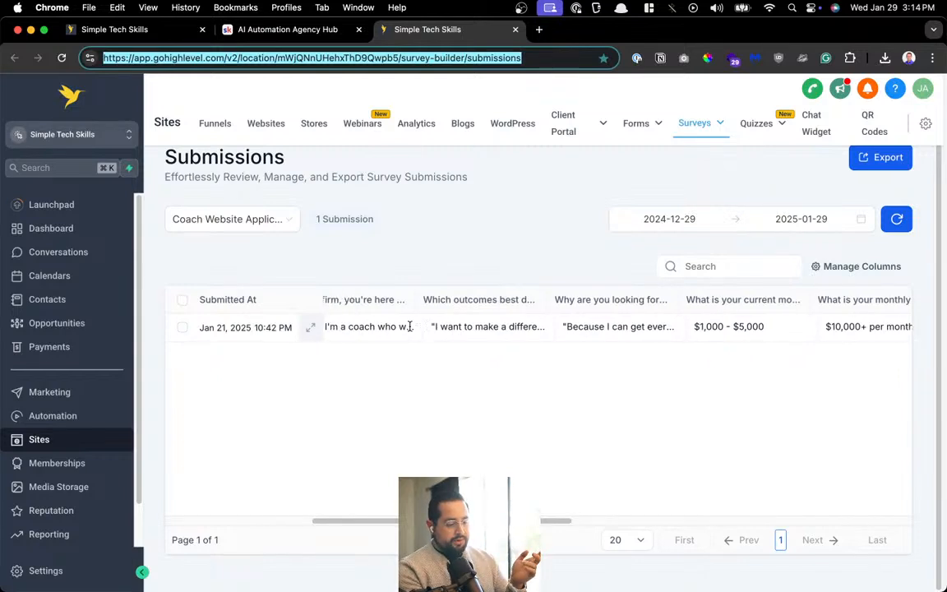
scroll(550, 336, right, 3)
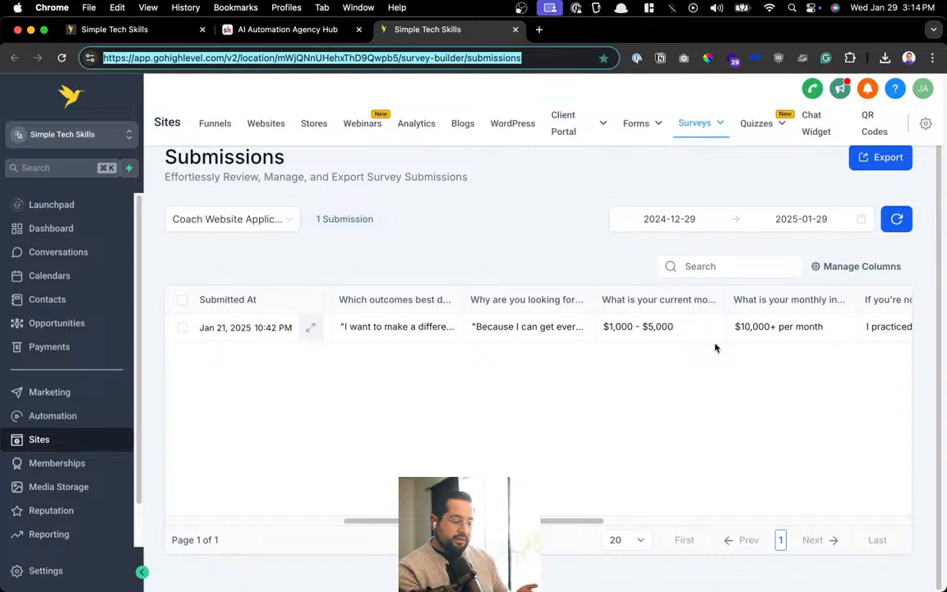
scroll(715, 344, left, 3)
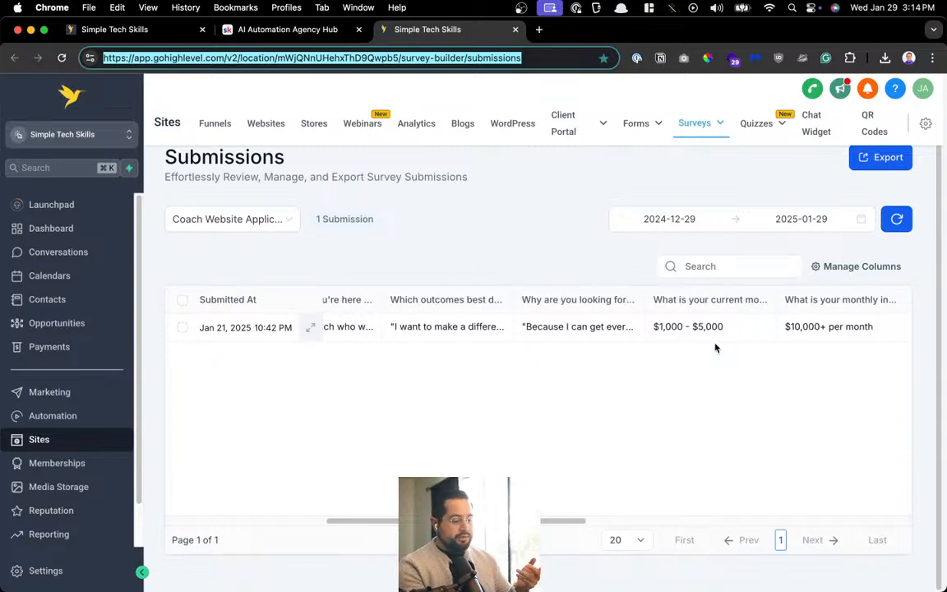
scroll(714, 345, left, 3)
scroll(381, 349, left, 5)
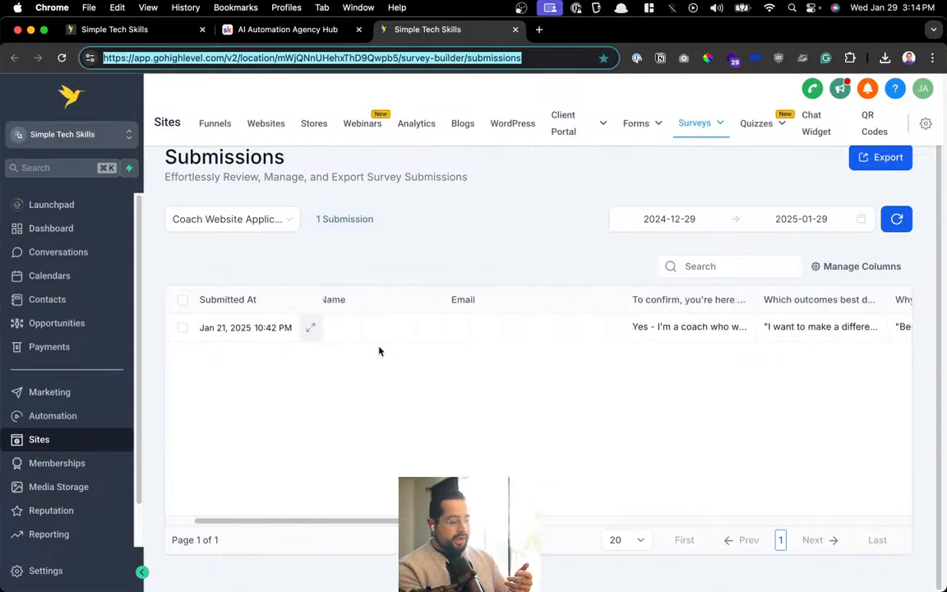
click(181, 299)
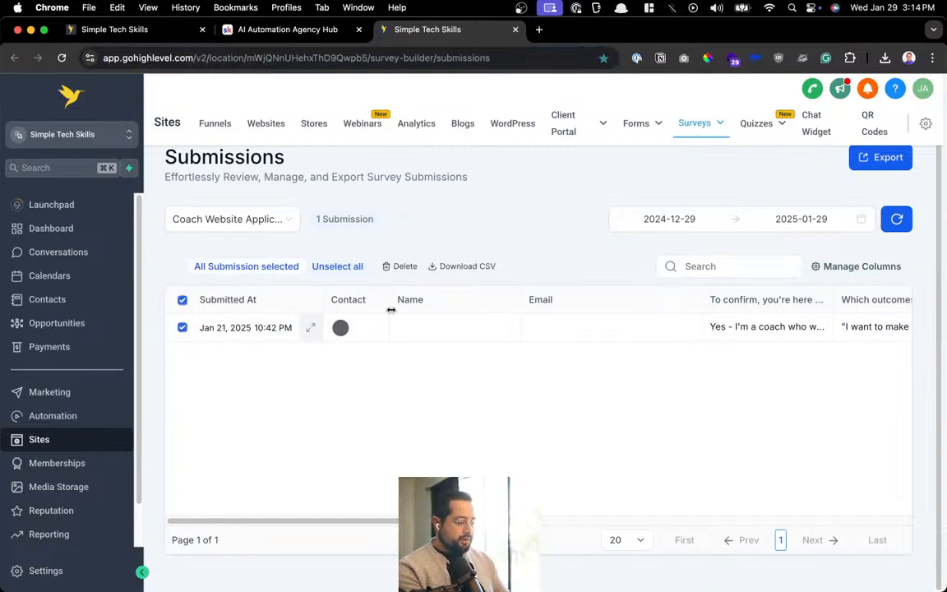
Open the PMU Website Form test contact and start an email with the snippets list showing
click(69, 299)
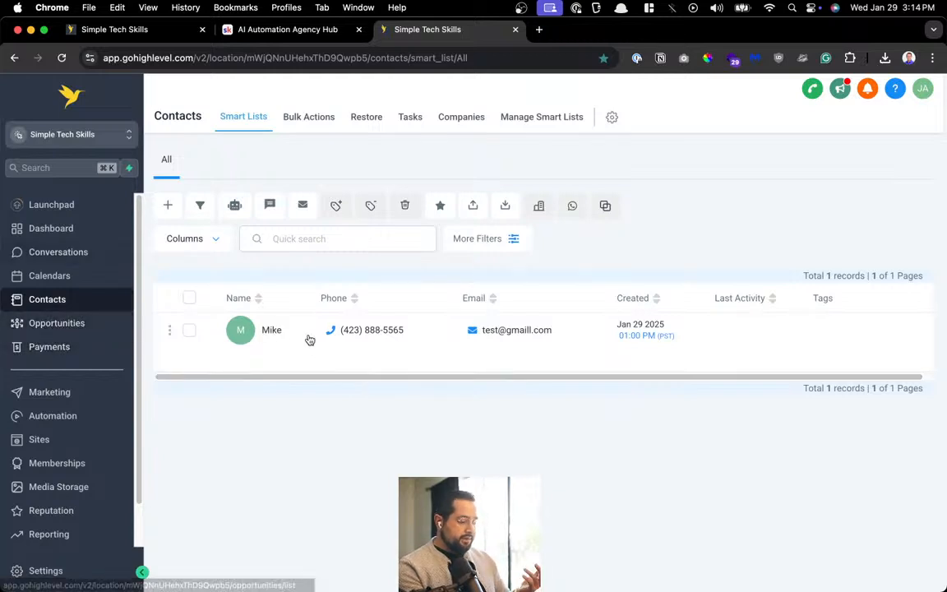
click(272, 330)
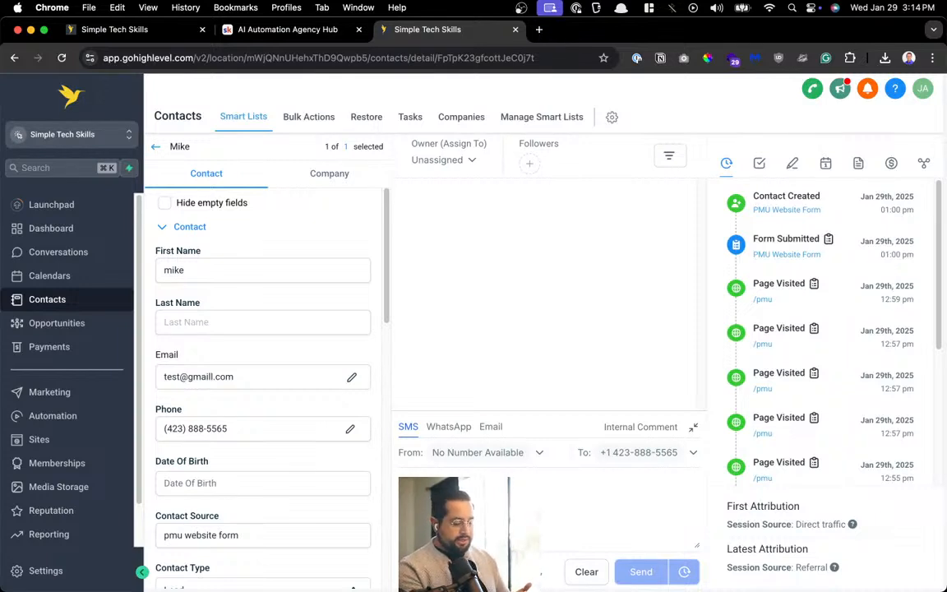
click(490, 423)
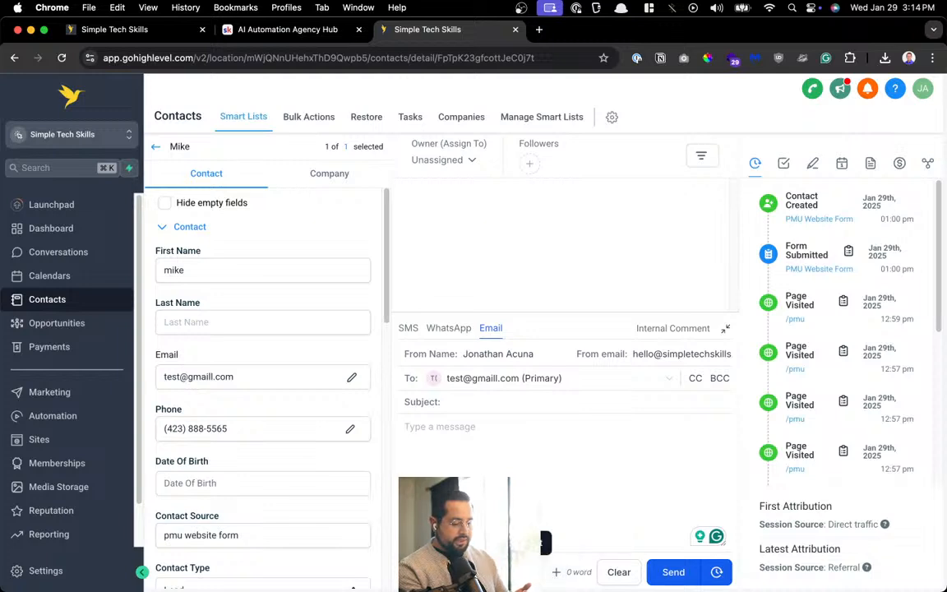
click(526, 572)
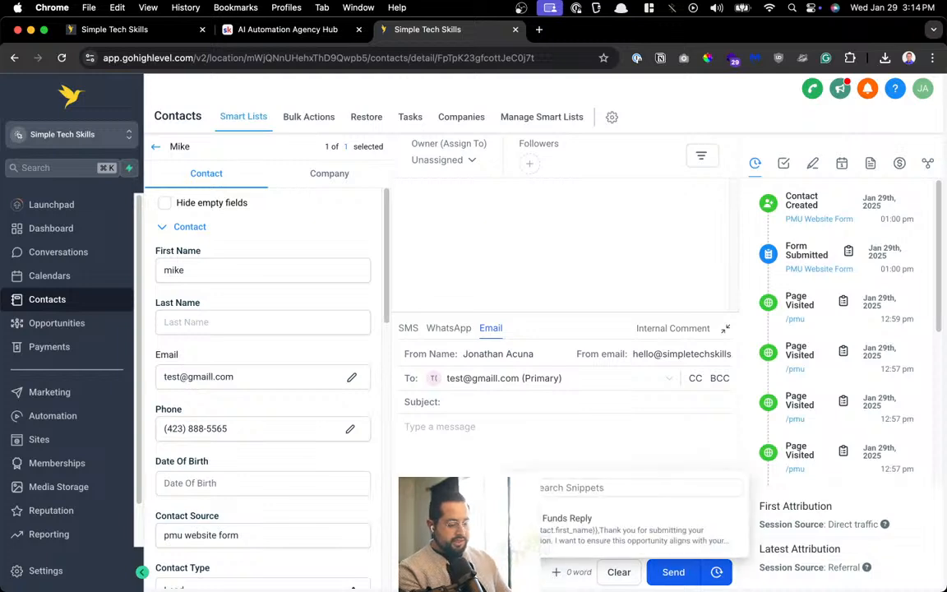
Insert the Funds Reply snippet, review its subject and body, then open Automation workflows
click(552, 536)
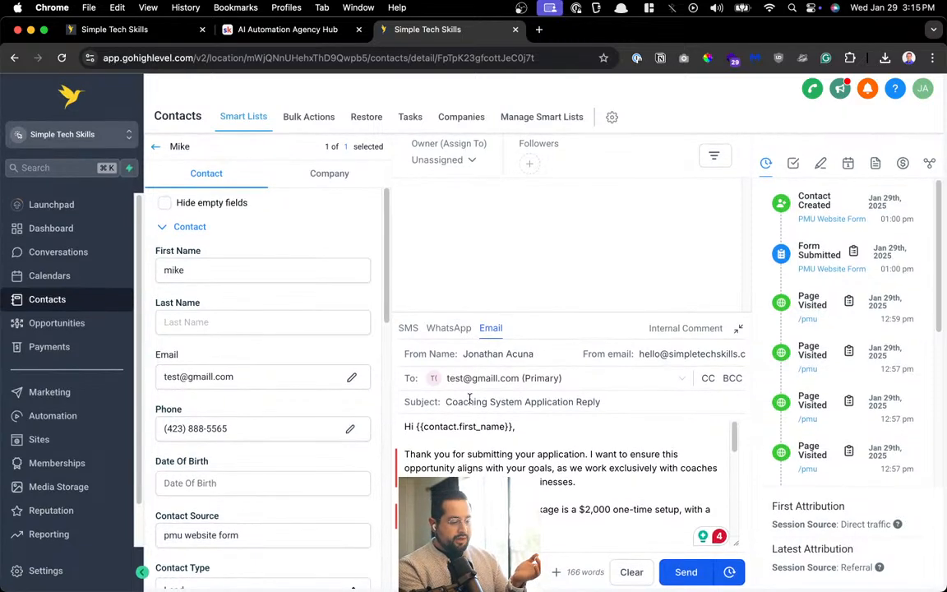
drag(469, 400, 615, 397)
click(537, 436)
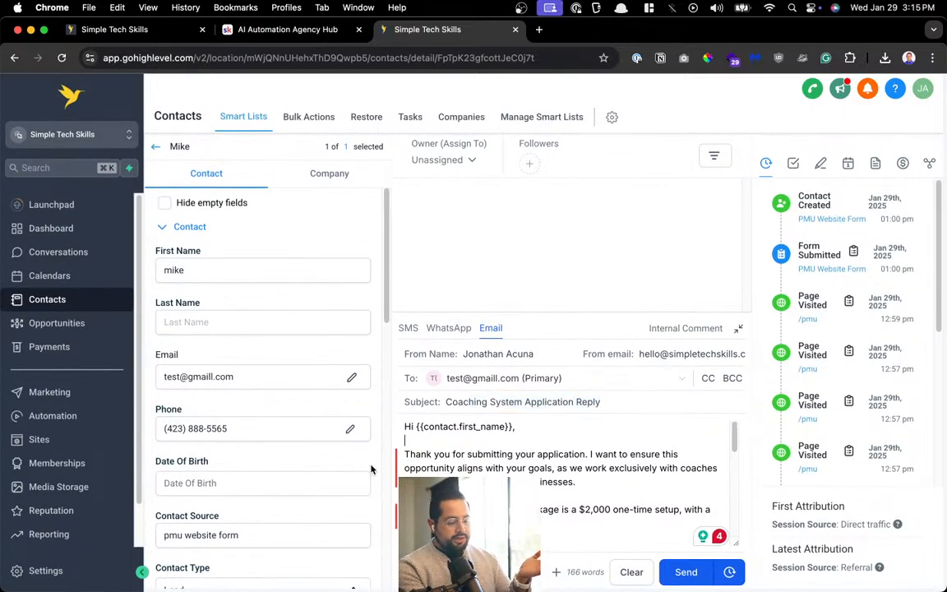
drag(428, 463, 717, 468)
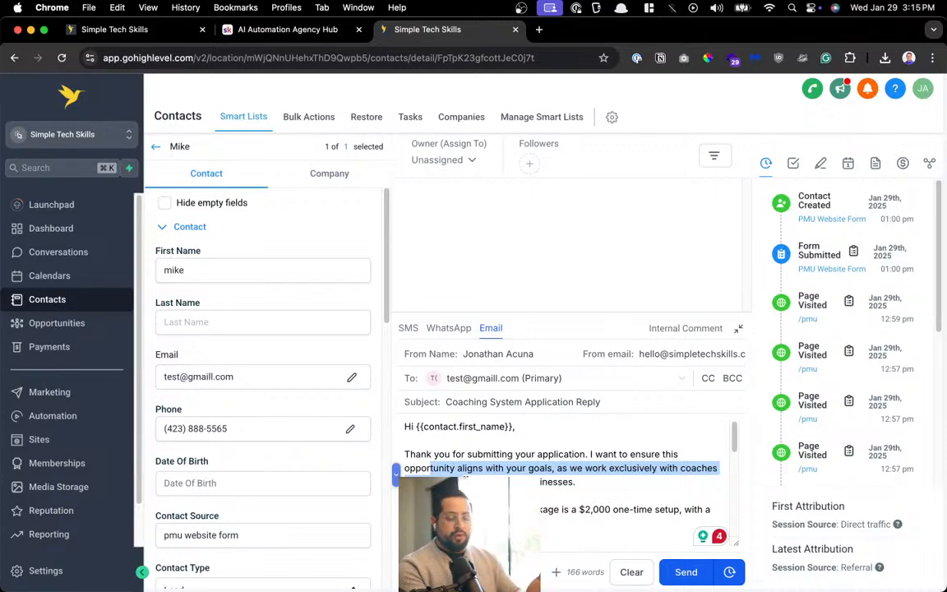
scroll(465, 477, down, 5)
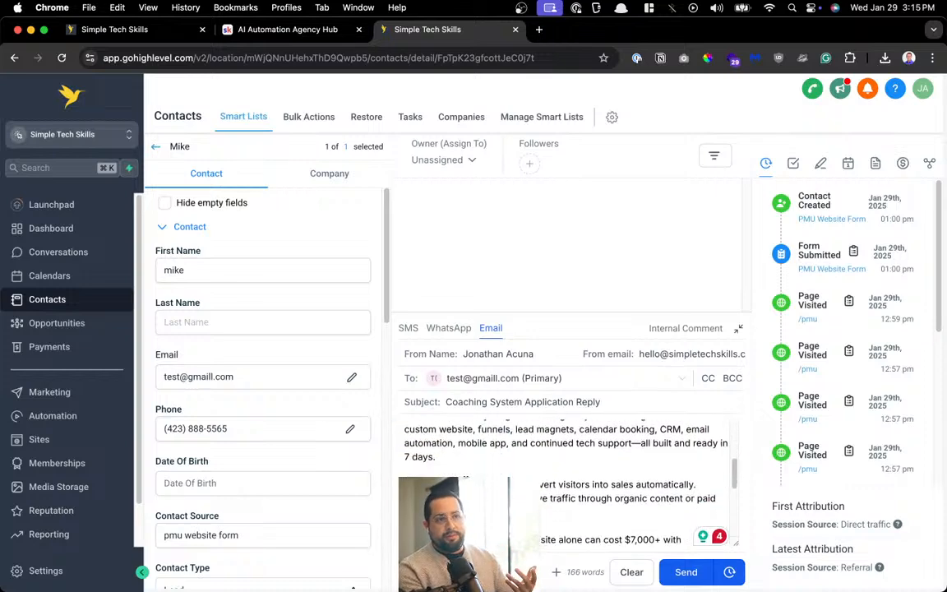
scroll(465, 477, down, 6)
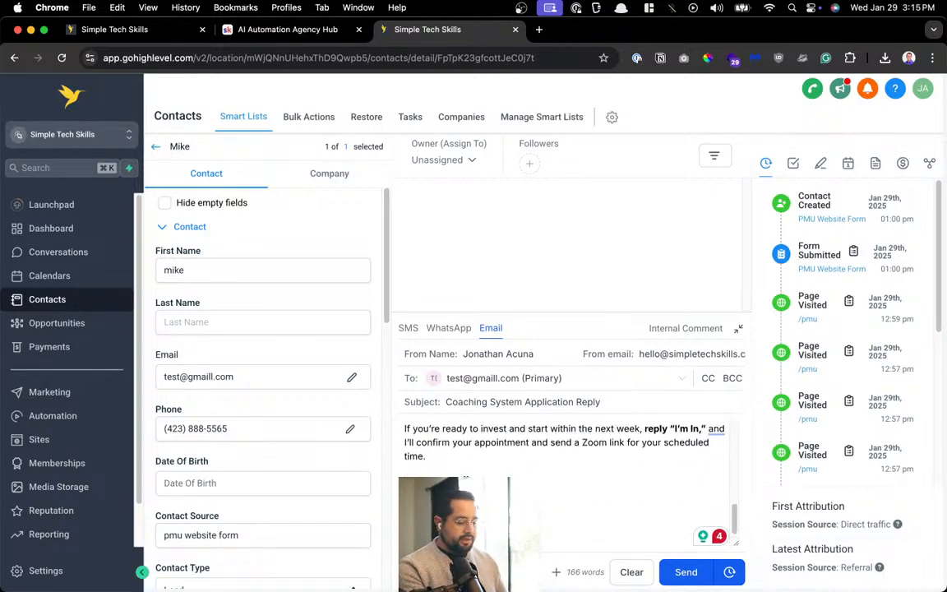
scroll(465, 476, up, 10)
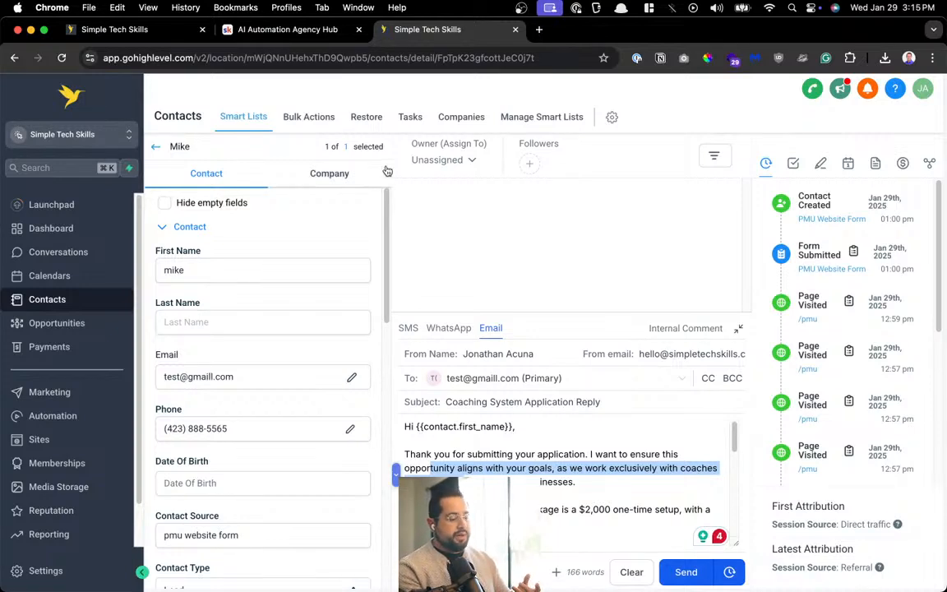
click(38, 416)
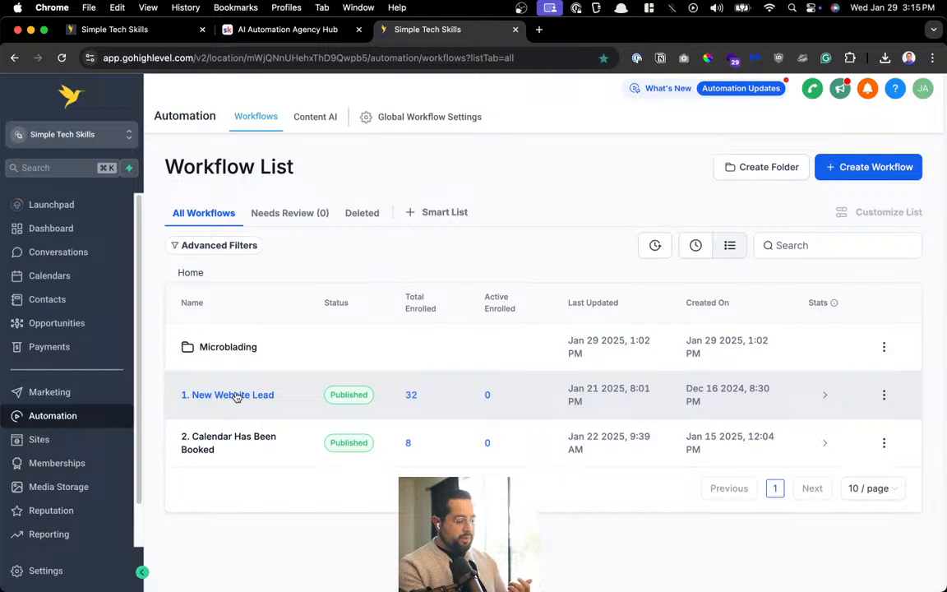
Open 1. New Website Lead and review its Wait, Email #1 and opportunity steps before going back
click(236, 395)
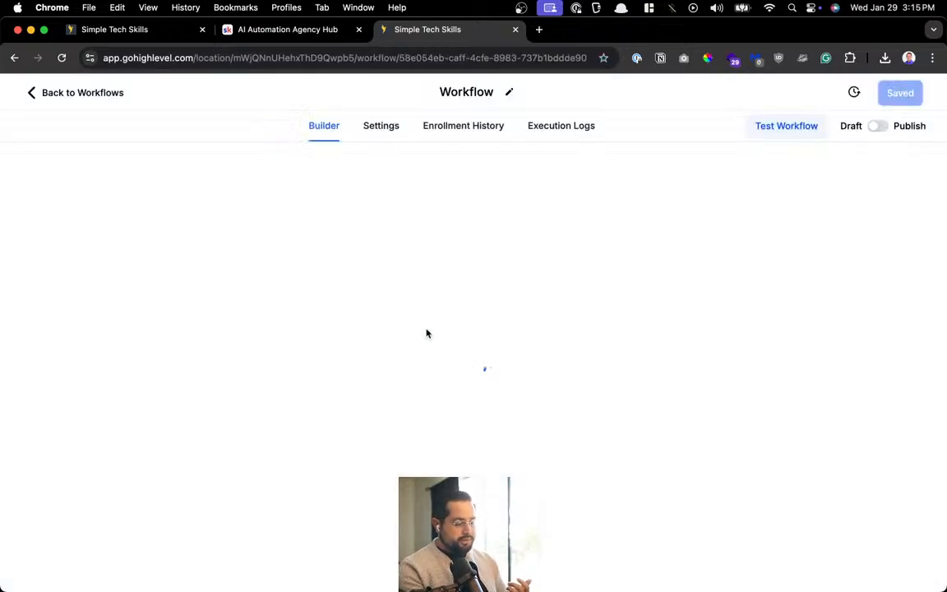
scroll(426, 333, up, 1)
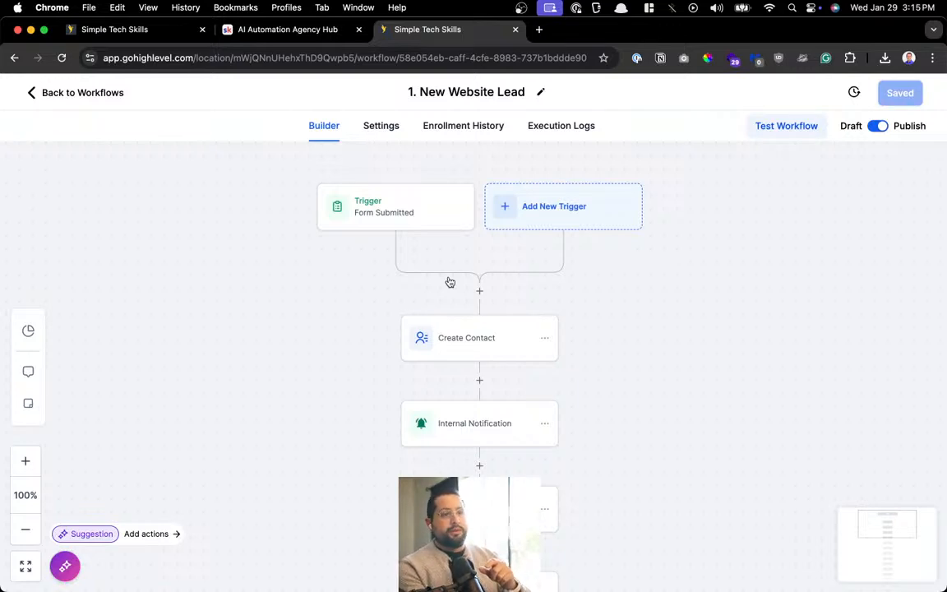
scroll(449, 282, down, 3)
scroll(449, 282, up, 5)
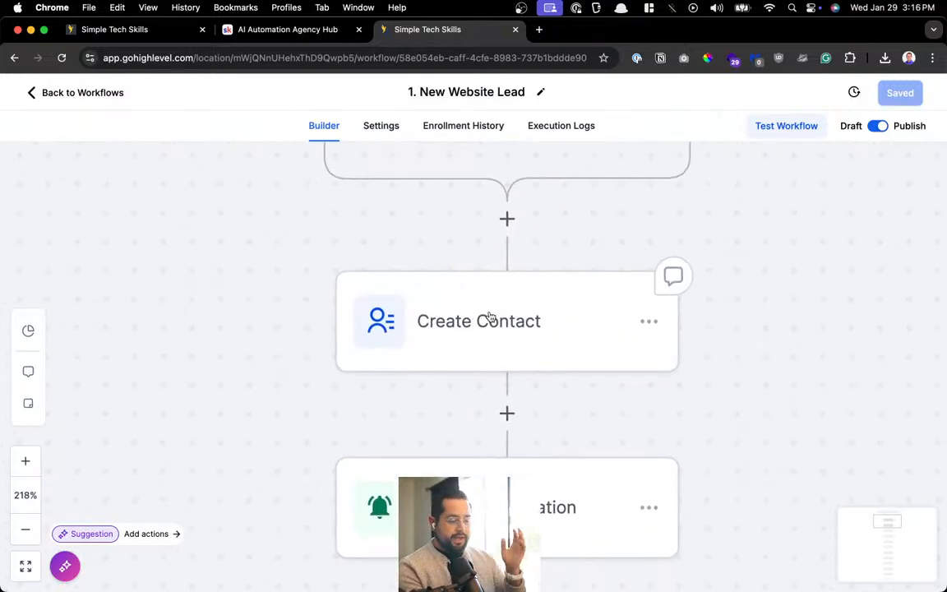
scroll(489, 317, down, 5)
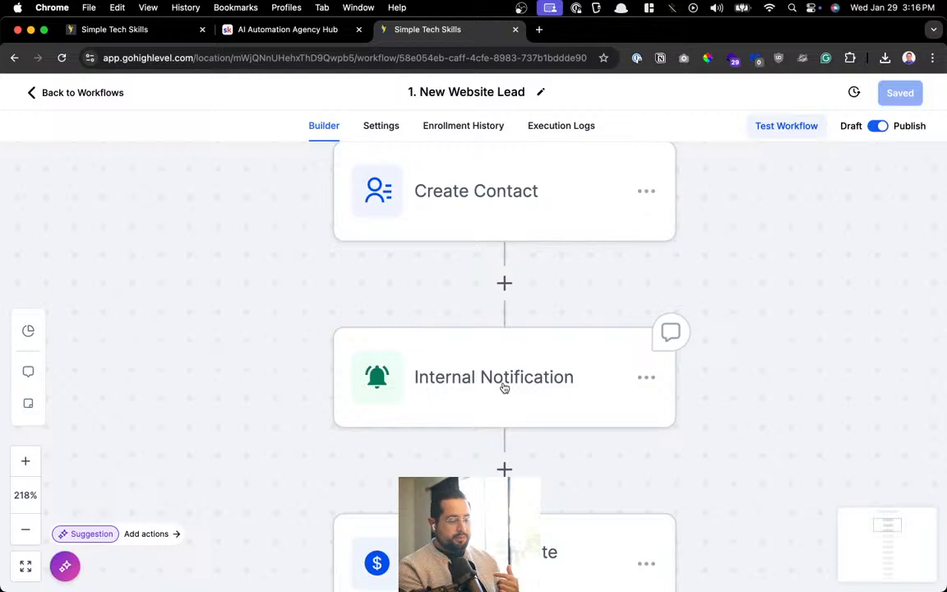
scroll(504, 387, down, 10)
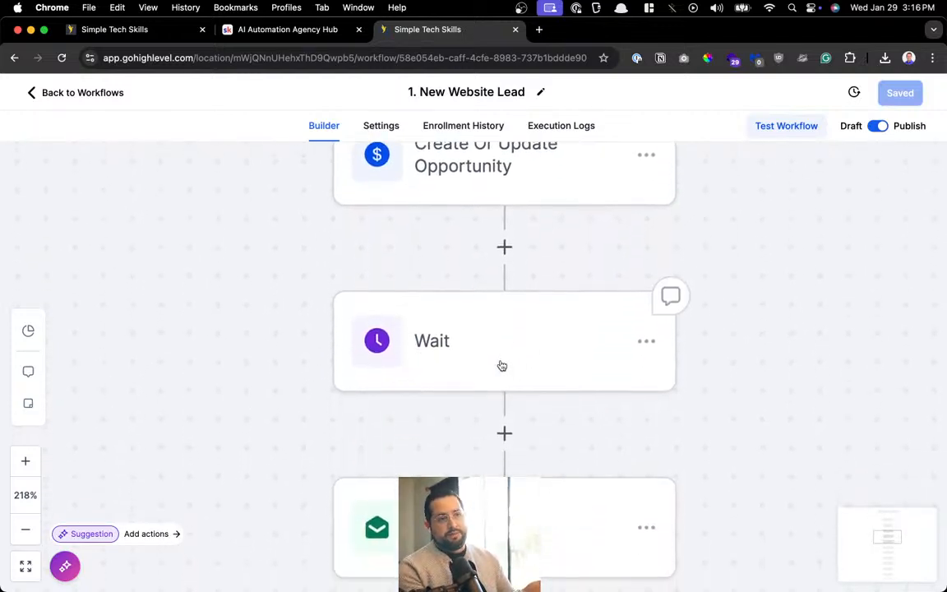
scroll(501, 365, down, 1)
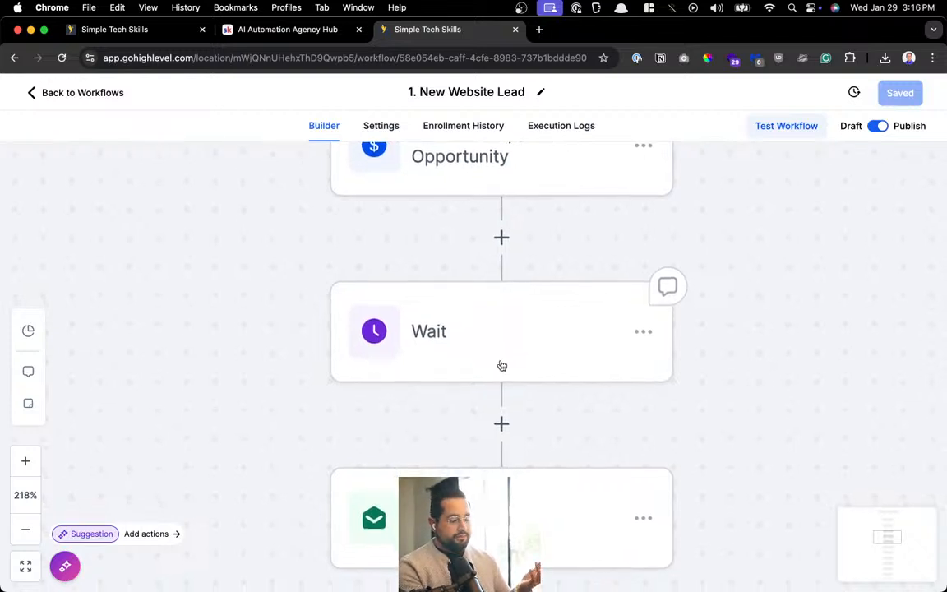
scroll(501, 365, down, 3)
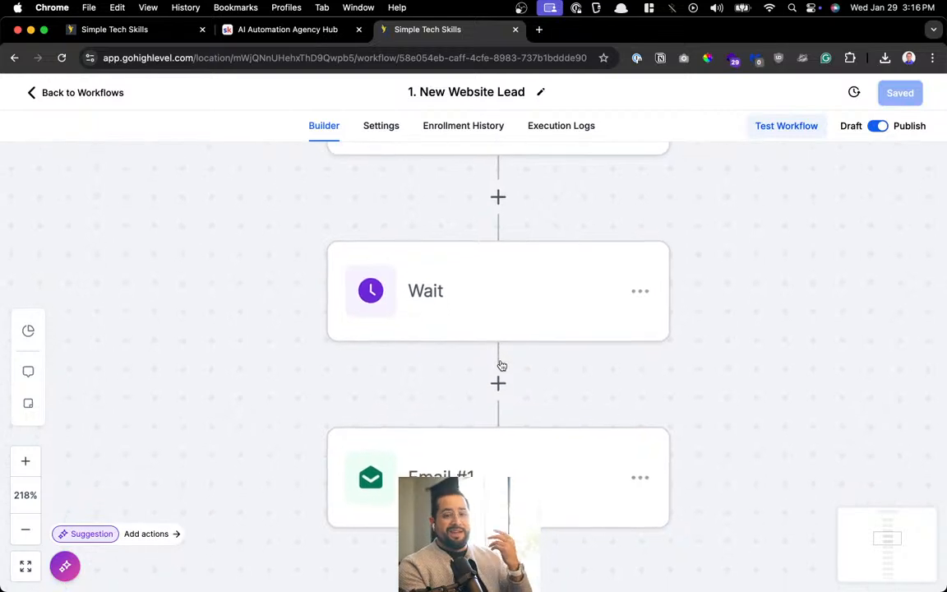
scroll(502, 365, down, 5)
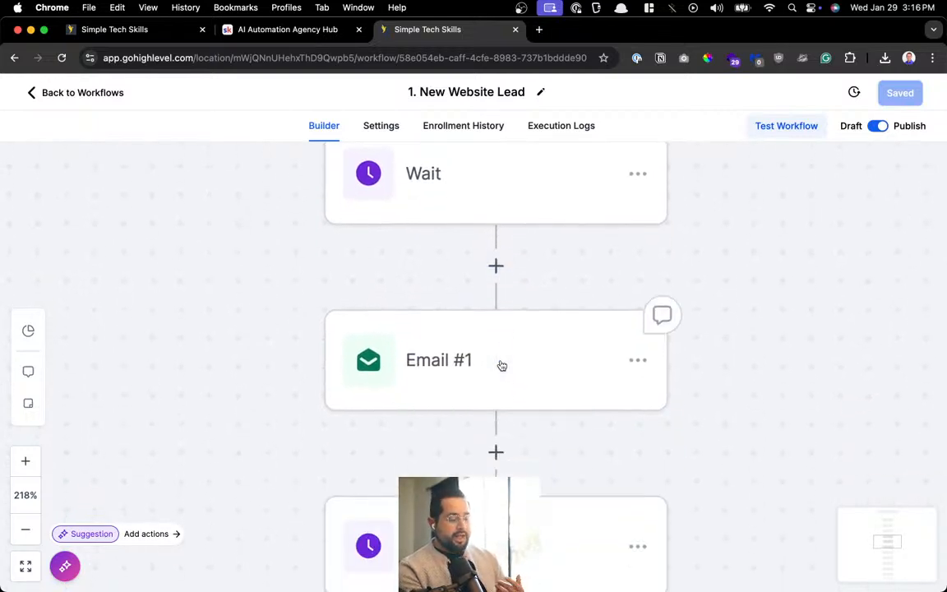
scroll(433, 331, down, 5)
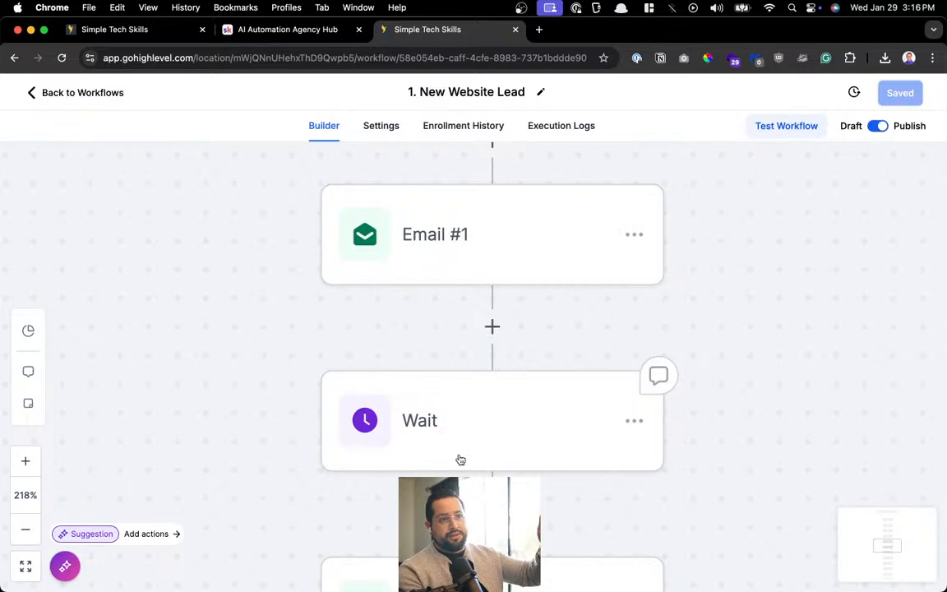
scroll(461, 460, up, 10)
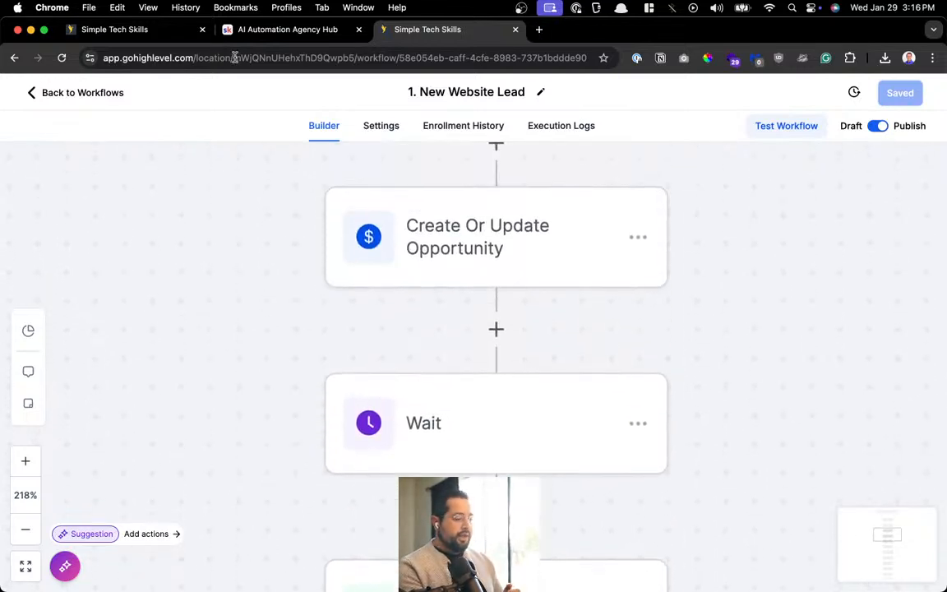
click(85, 94)
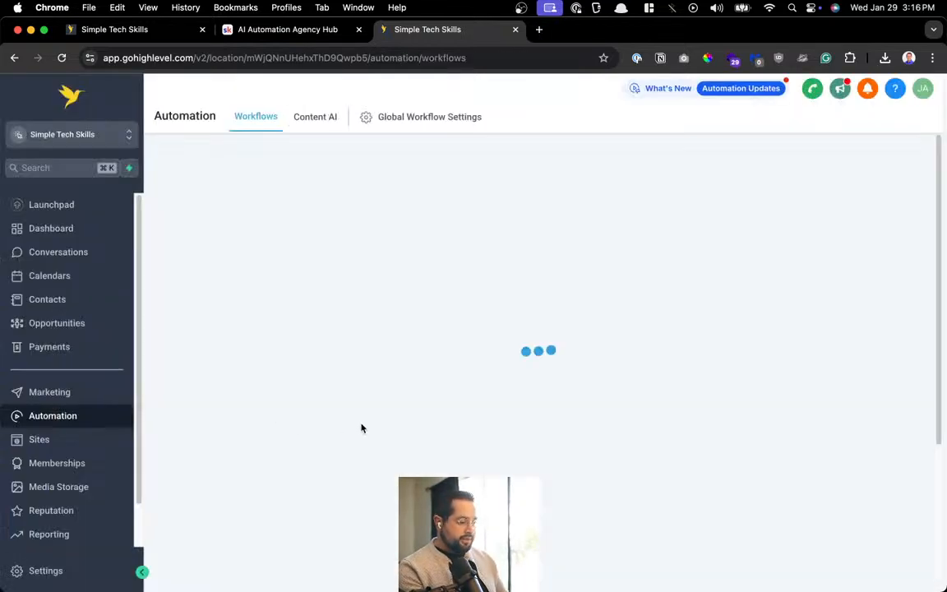
Open the 2. Calendar Has Been Booked workflow and scan its steps
click(207, 452)
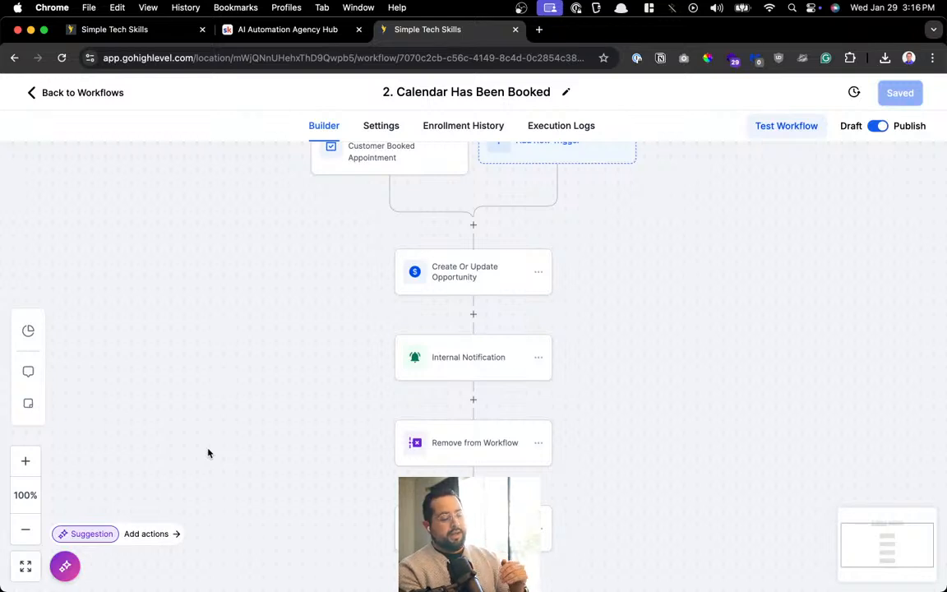
scroll(208, 453, up, 2)
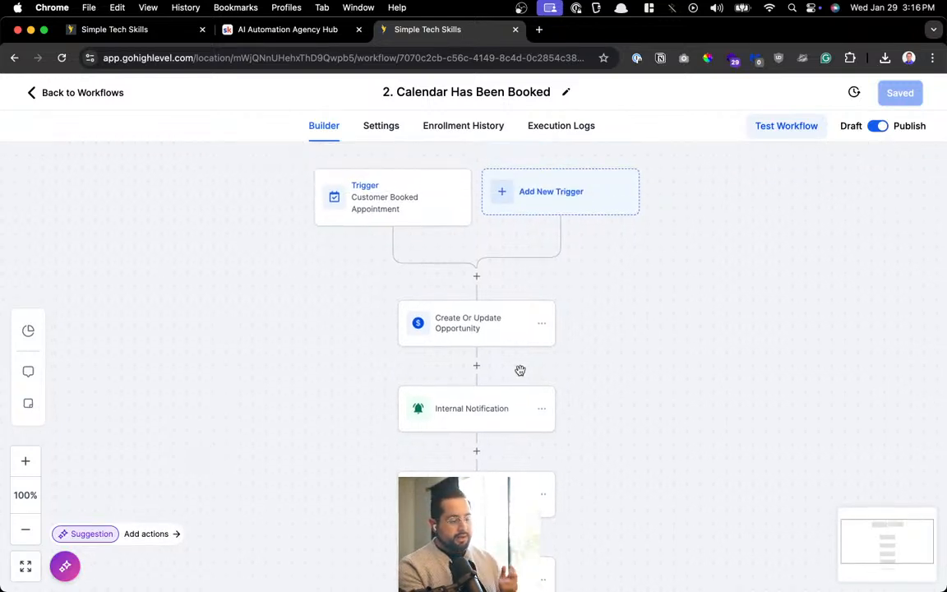
scroll(520, 371, up, 5)
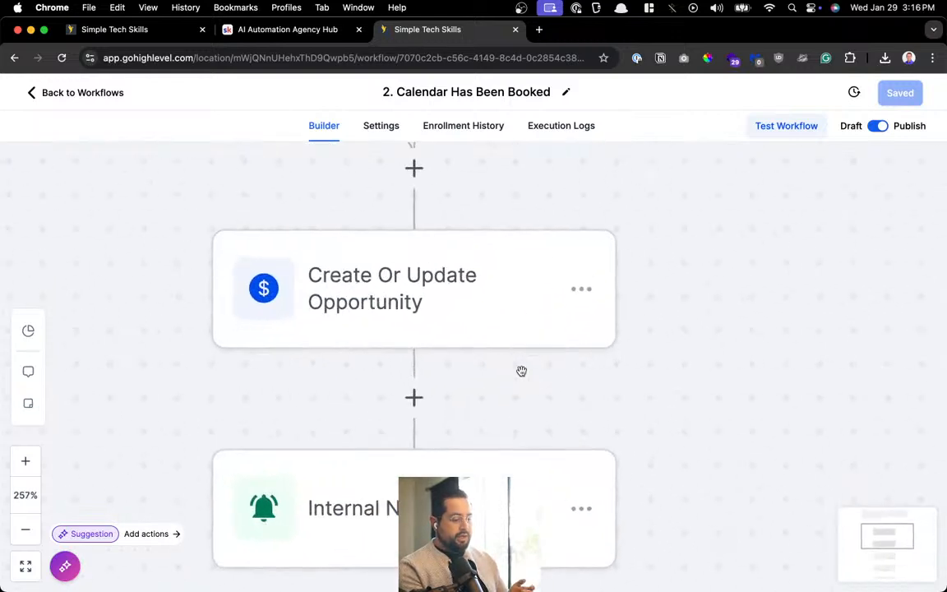
scroll(486, 320, down, 4)
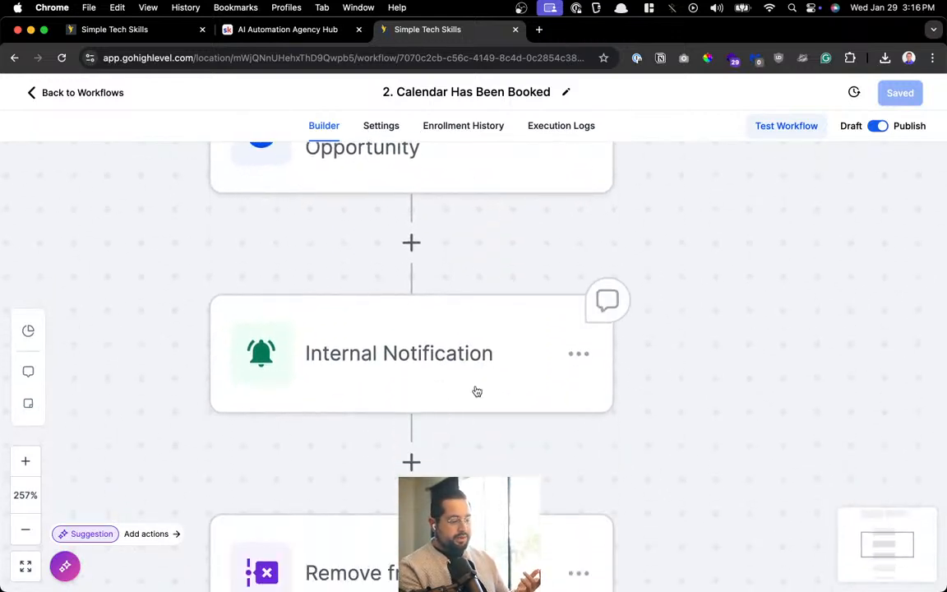
scroll(477, 392, down, 6)
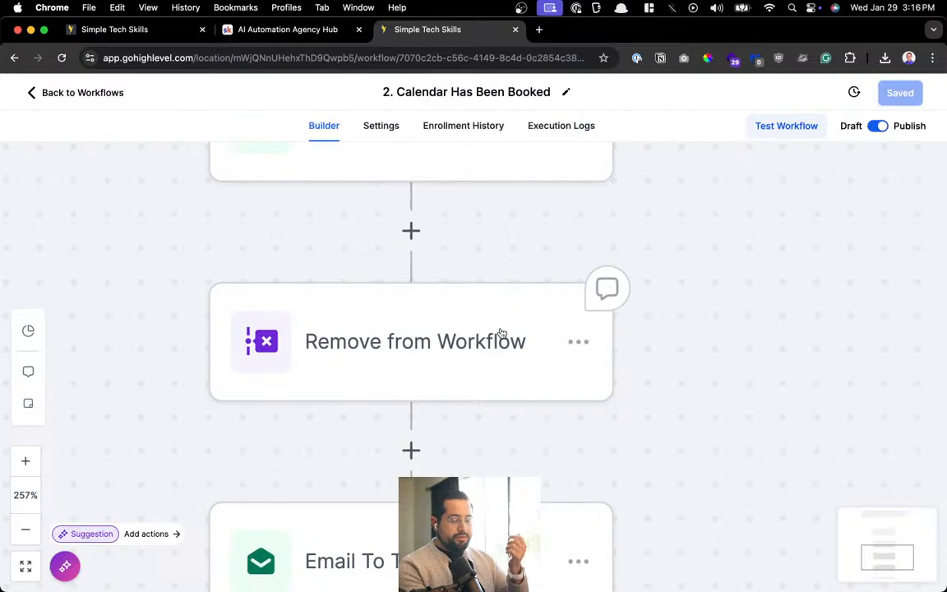
scroll(501, 333, down, 6)
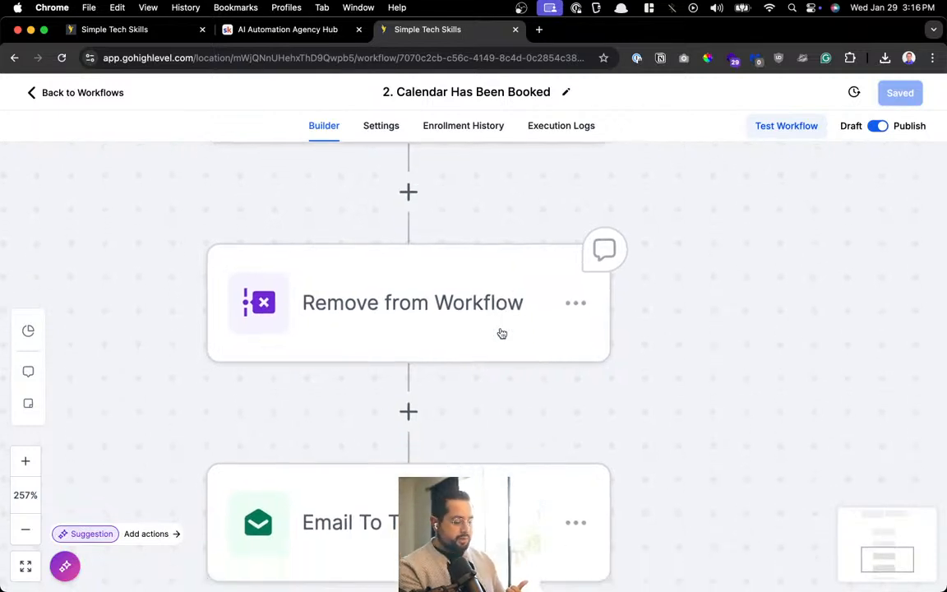
Inspect the Email To Team message's first-name, email and view-submission link variables
click(467, 363)
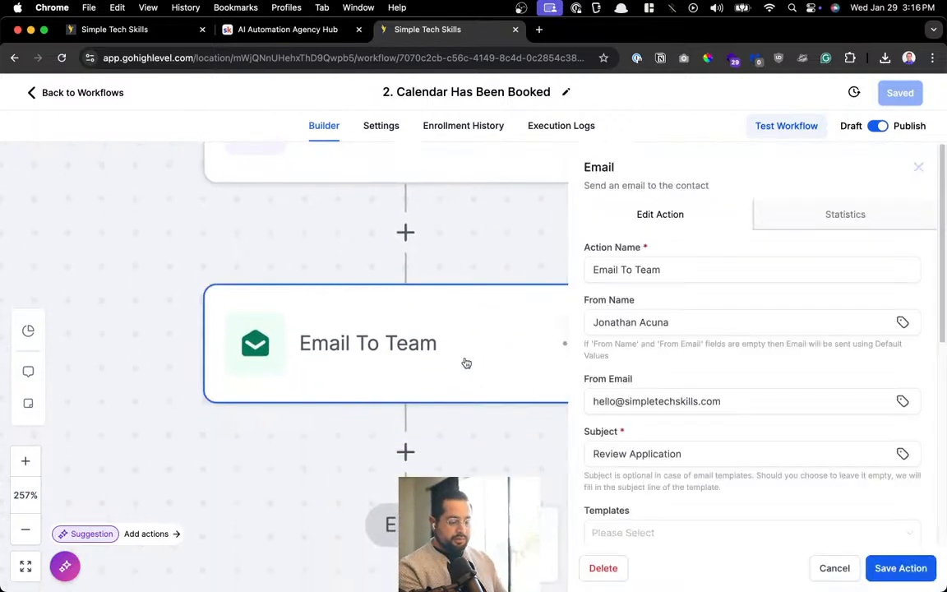
scroll(775, 436, down, 5)
scroll(775, 439, up, 1)
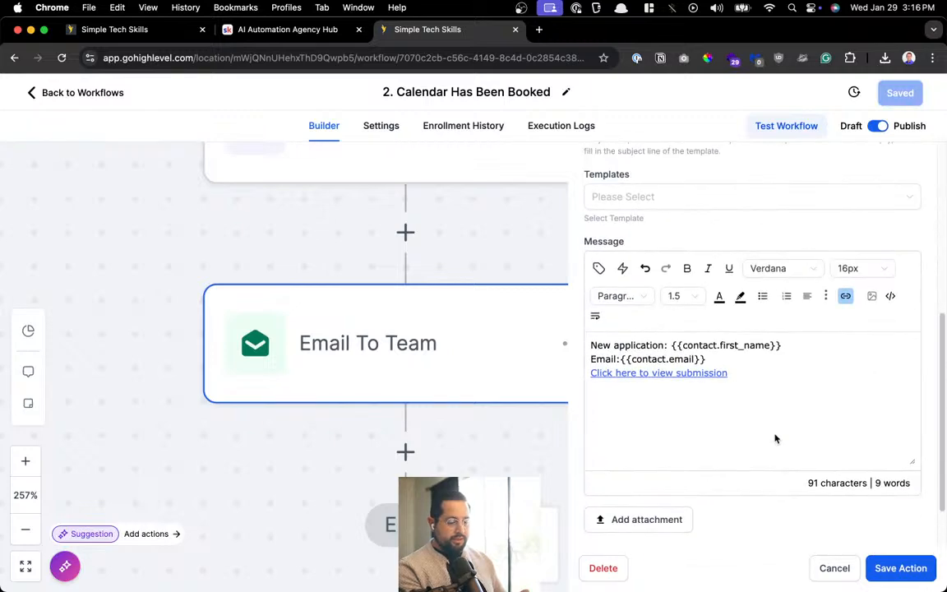
scroll(775, 437, up, 5)
drag(539, 278, 835, 276)
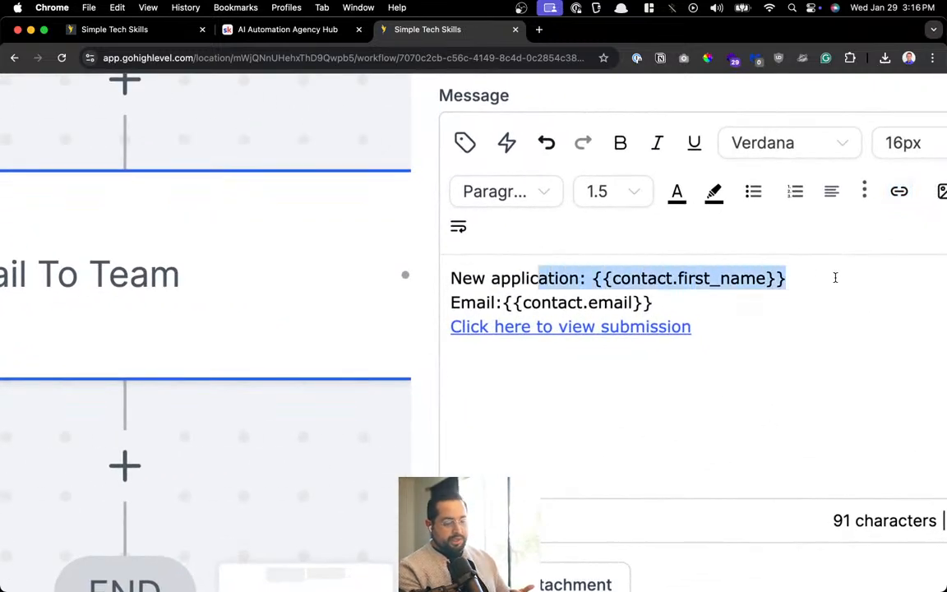
drag(475, 303, 727, 301)
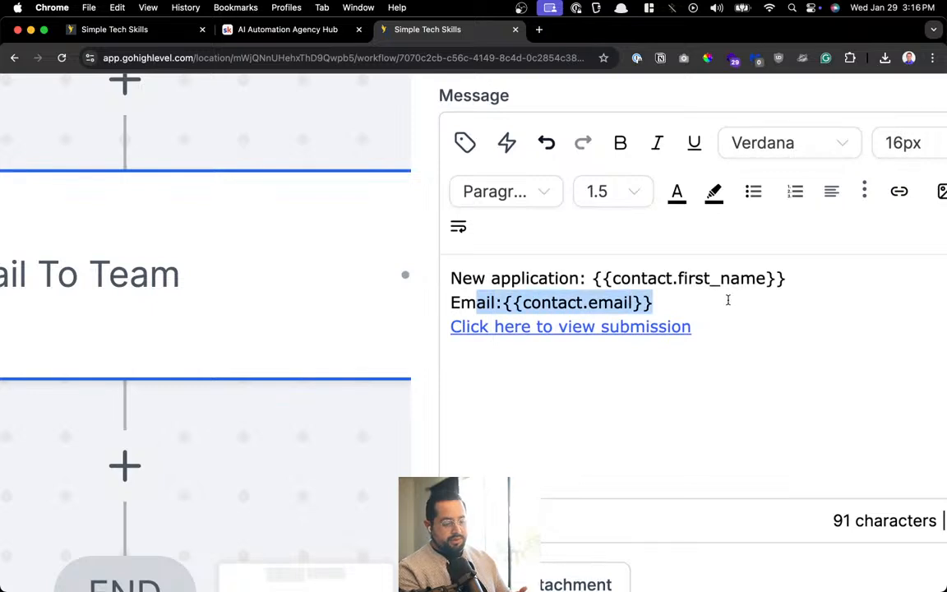
click(685, 361)
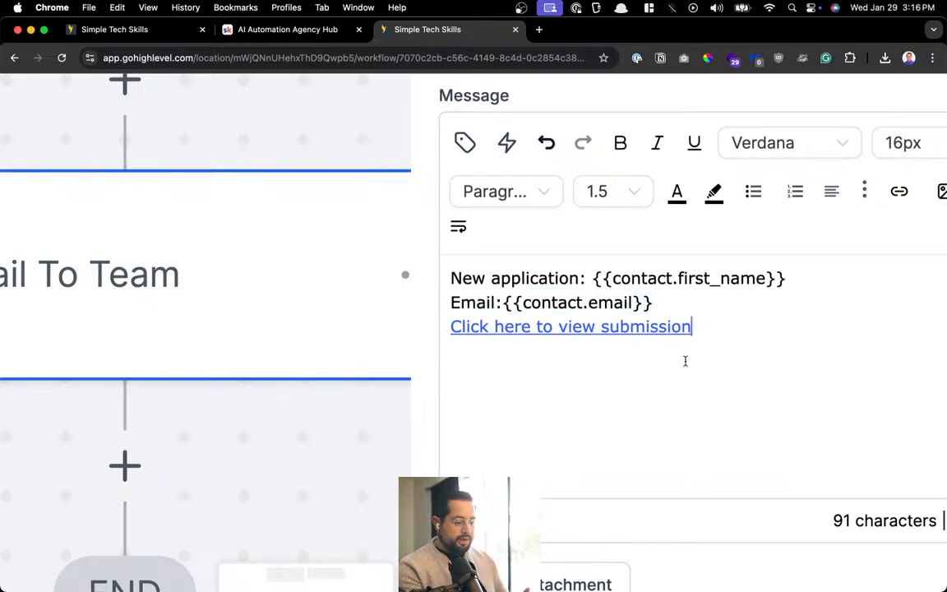
triple_click(594, 329)
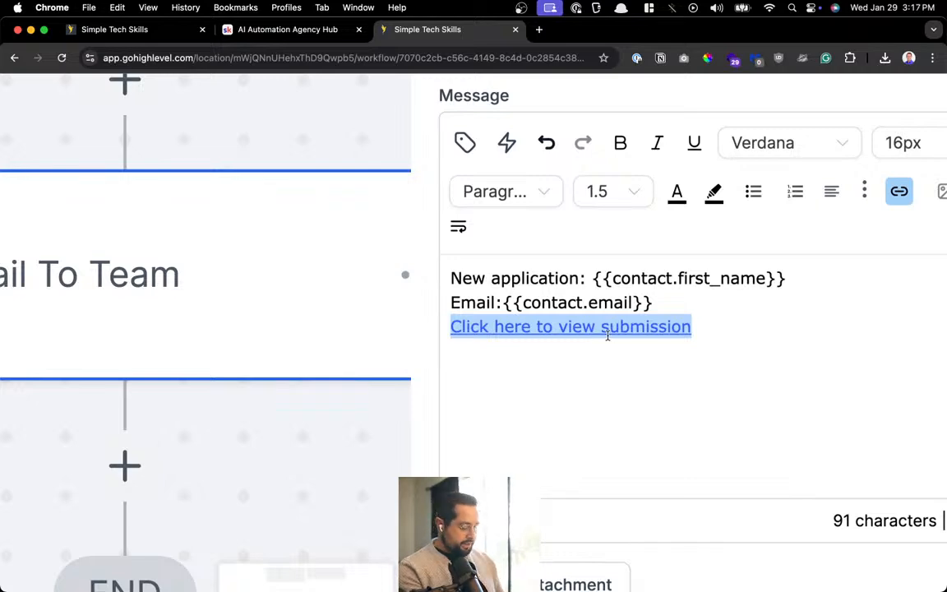
Open the survey submissions page through the search palette with 'sur'
key(super+k)
text(sur)
key(Return)
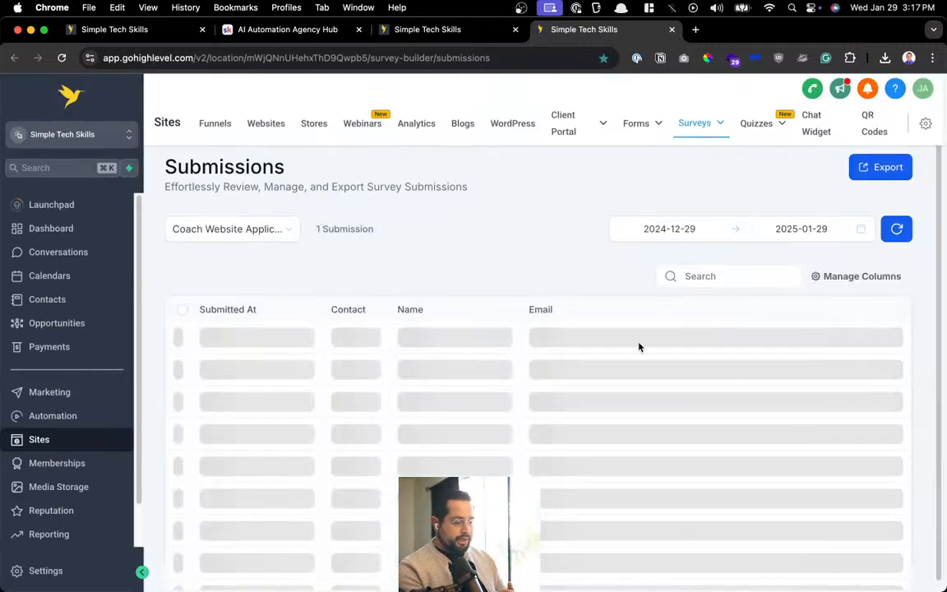
Check the submission's answers and the test contact's record, then go back to the Skool tab
scroll(393, 378, right, 10)
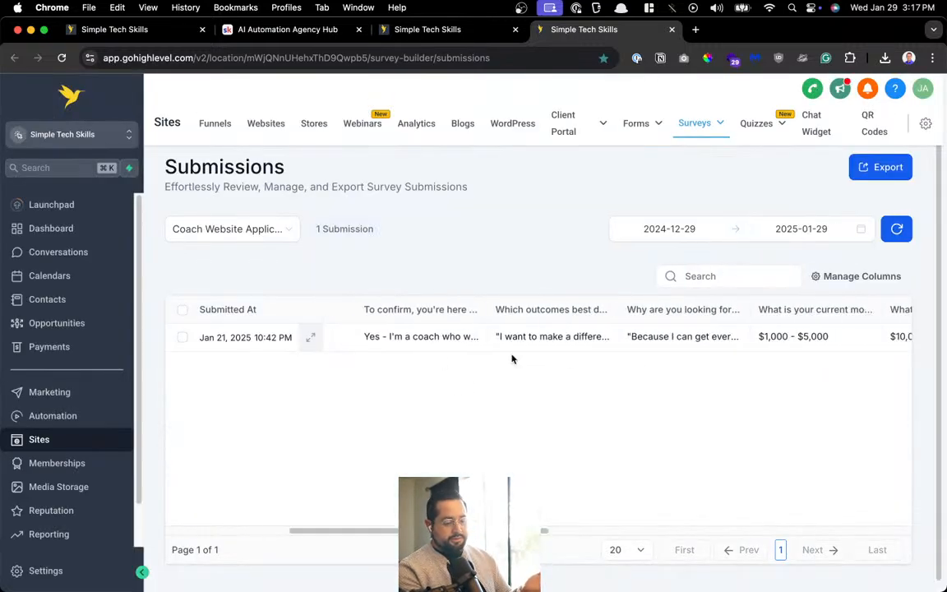
scroll(765, 338, right, 12)
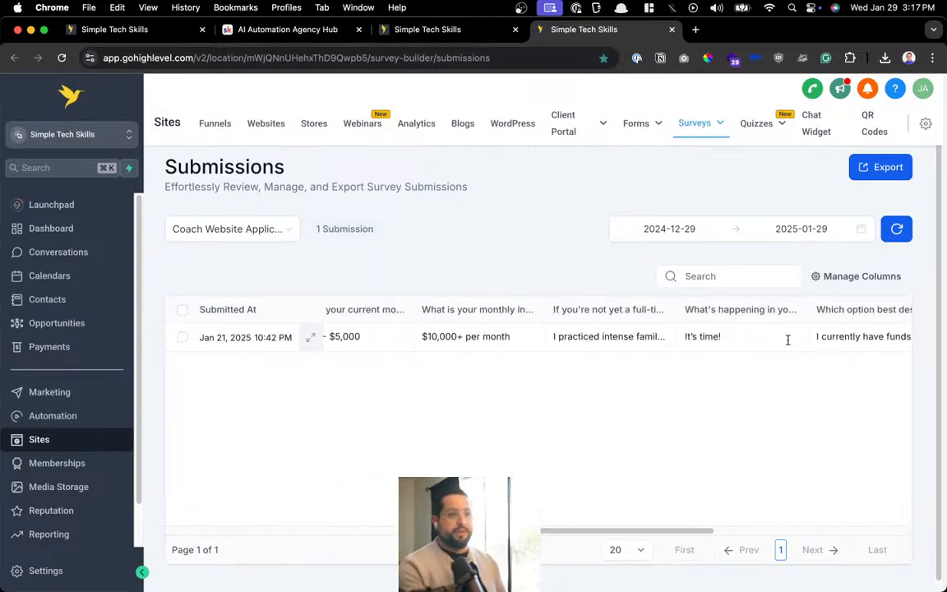
click(55, 300)
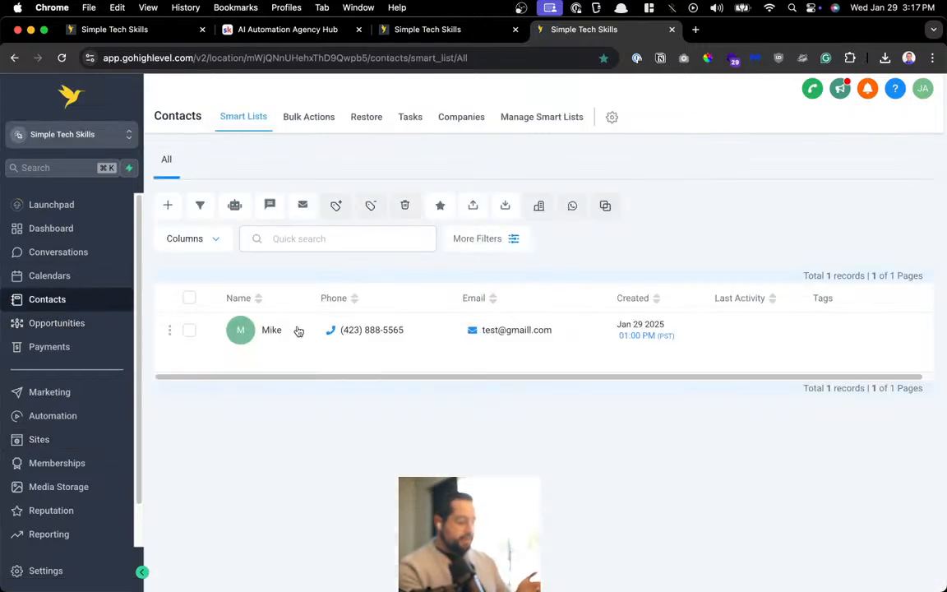
click(271, 330)
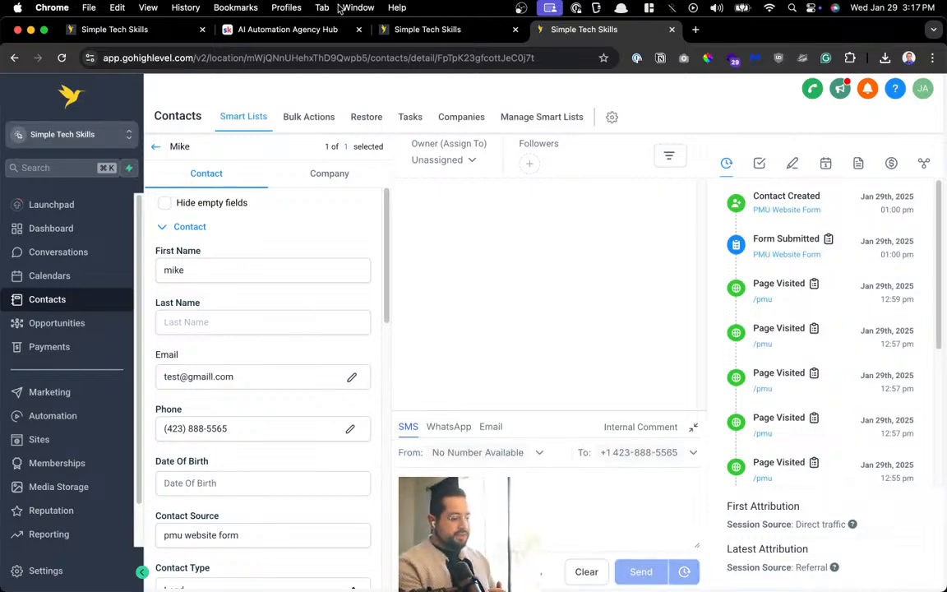
click(285, 29)
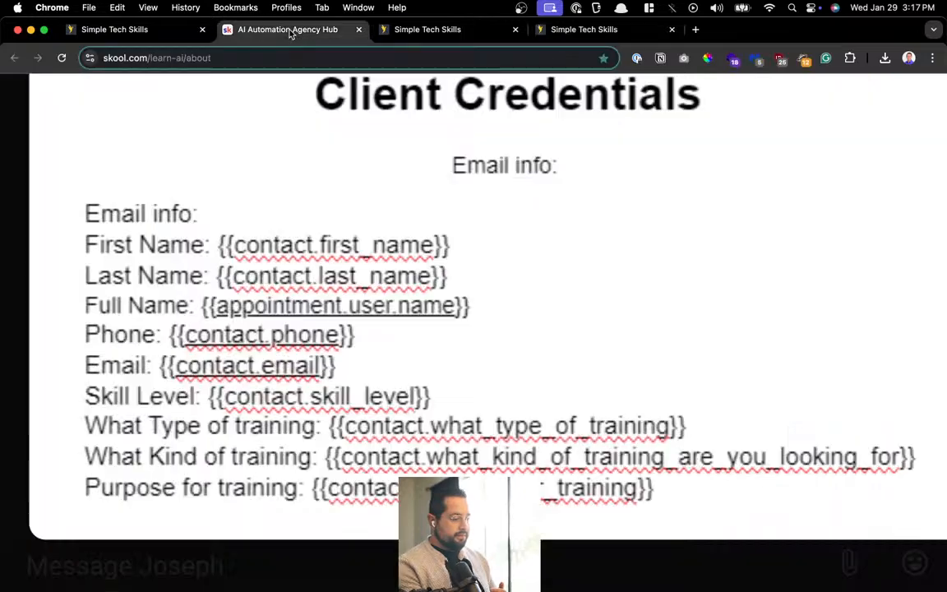
View the workflow screenshot in the DM, zoom the page out twice, and close the conversation
click(264, 553)
click(655, 331)
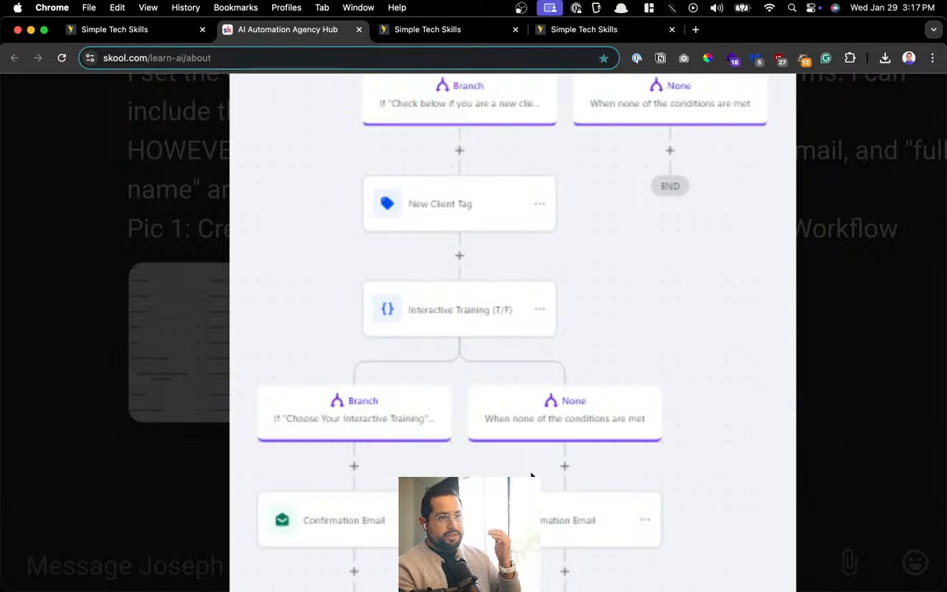
scroll(531, 475, up, 2)
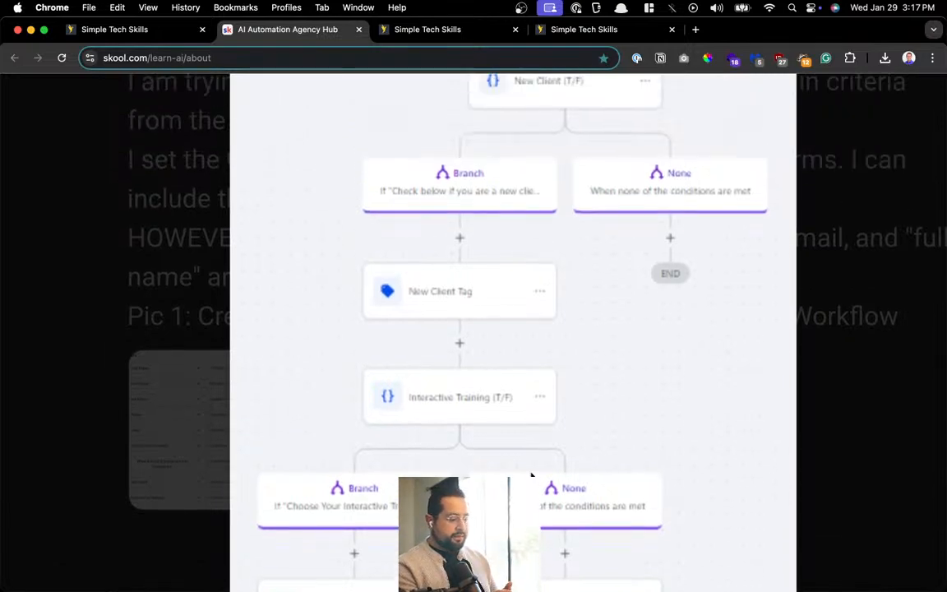
click(197, 269)
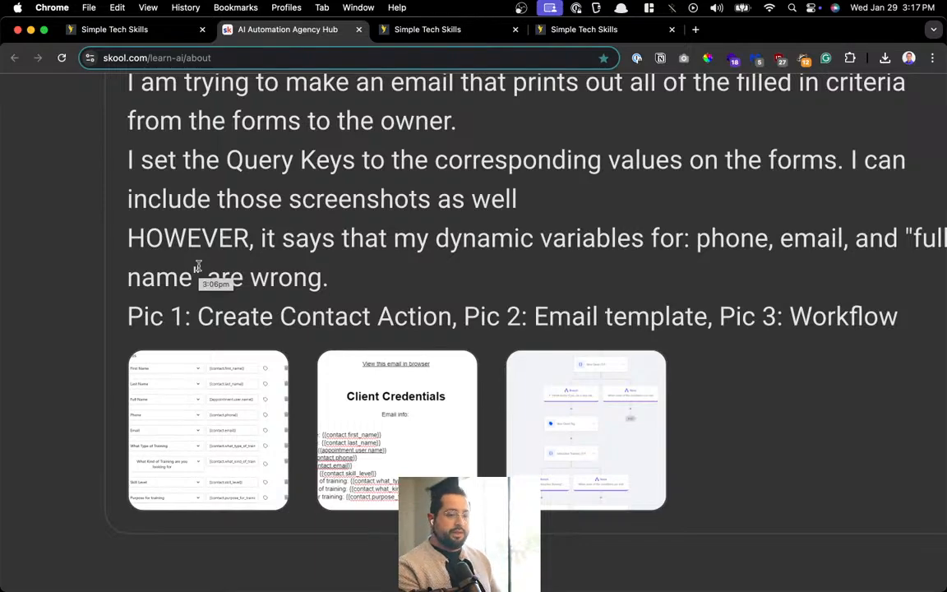
key(super+minus)
key(super+minus)
key(super+minus)
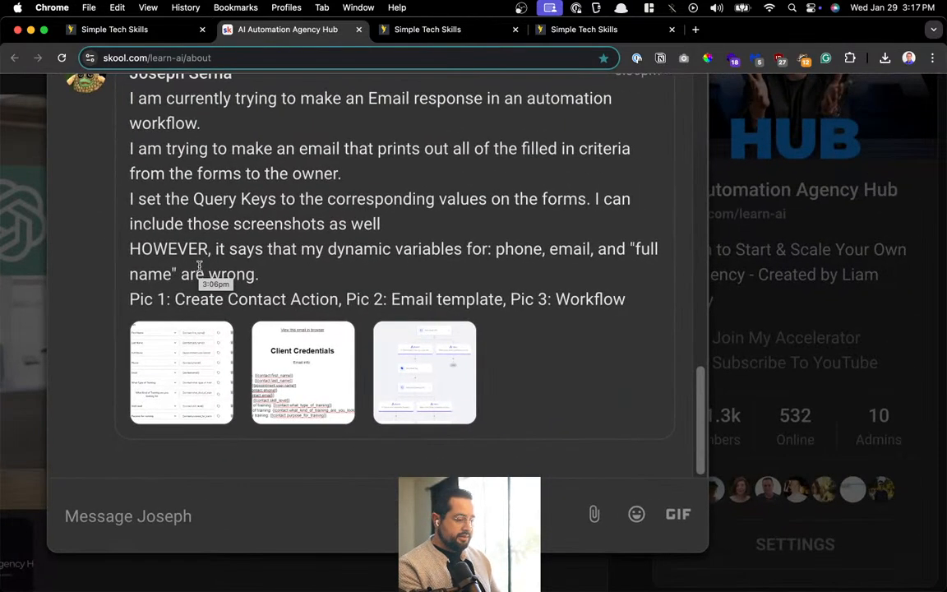
key(super+minus)
key(super+minus)
key(super+minus)
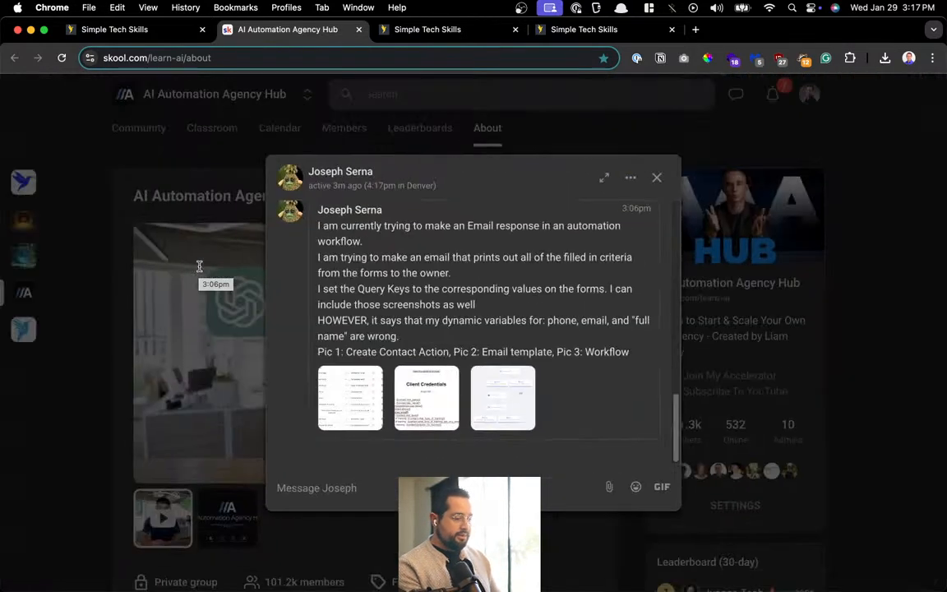
click(655, 178)
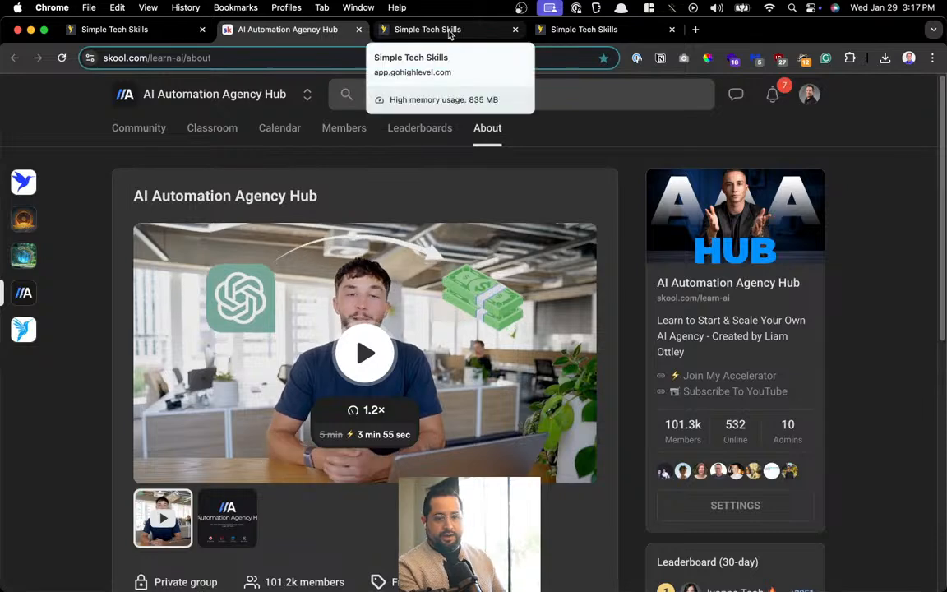
Return to the GoHighLevel workflow canvas, adjust its zoom, and go back to the Workflow List
click(450, 30)
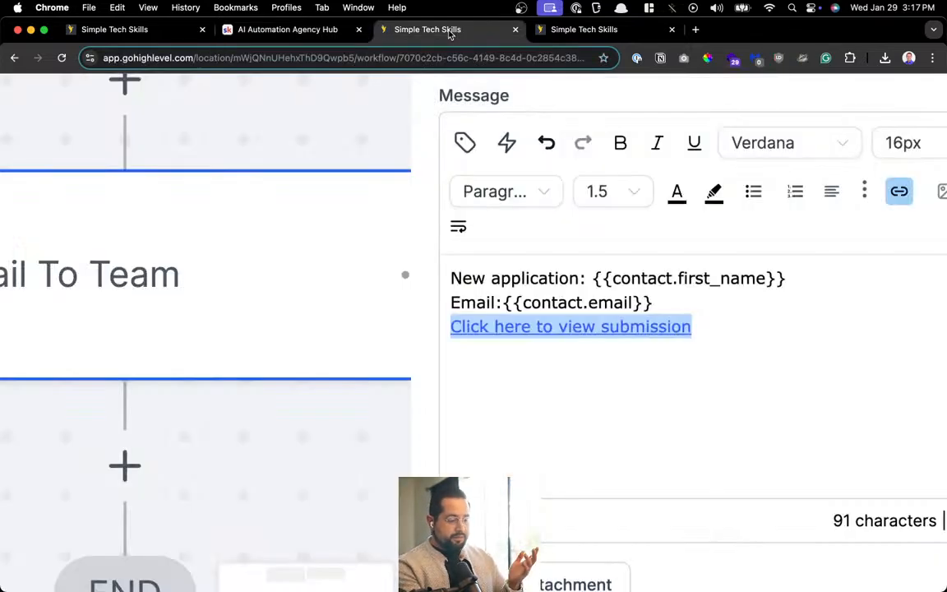
scroll(418, 258, down, 5)
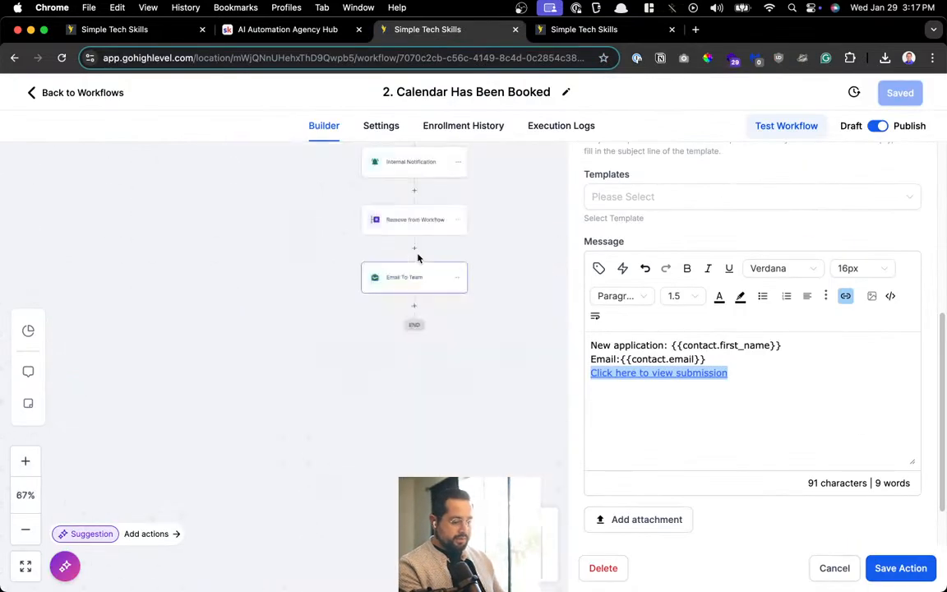
scroll(417, 258, up, 3)
scroll(418, 258, up, 5)
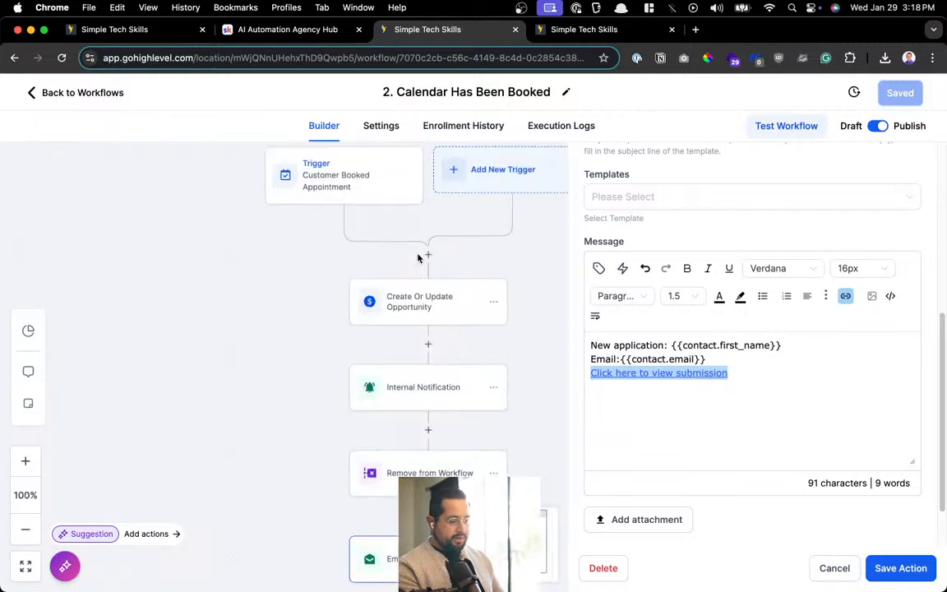
click(34, 93)
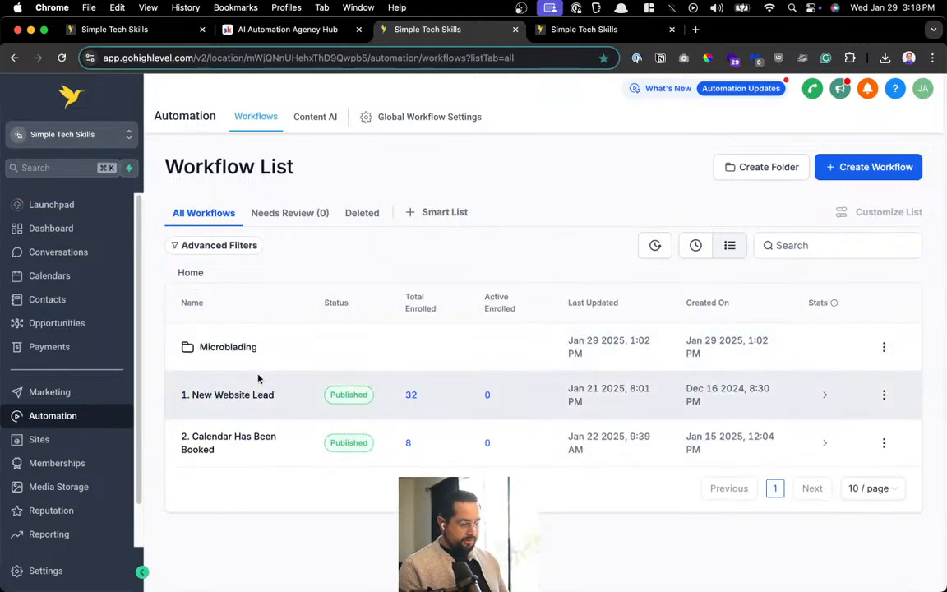
key(super+t)
Load the empireprotools.com home page in the new tab
text(empio)
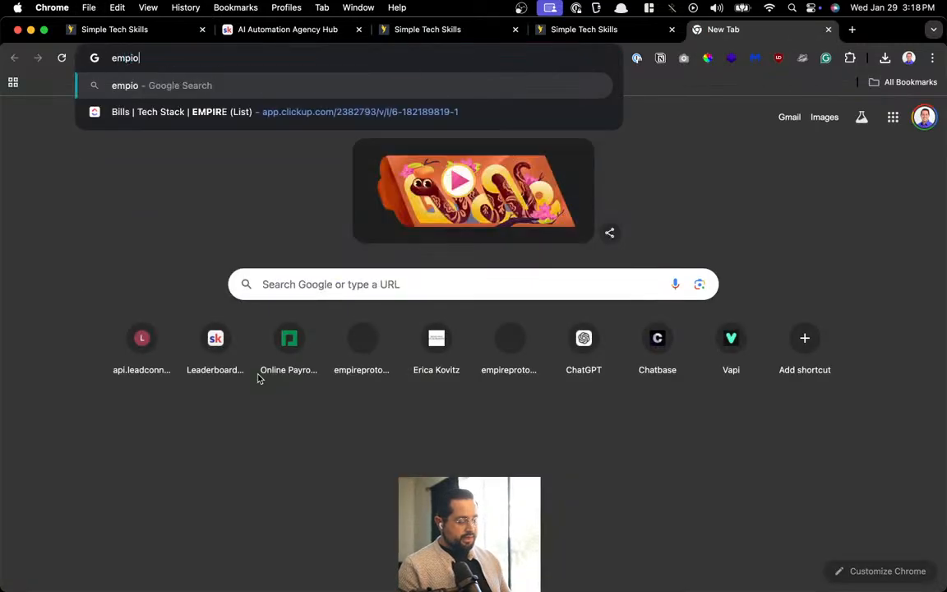
key(BackSpace)
key(BackSpace)
text(ireprotools)
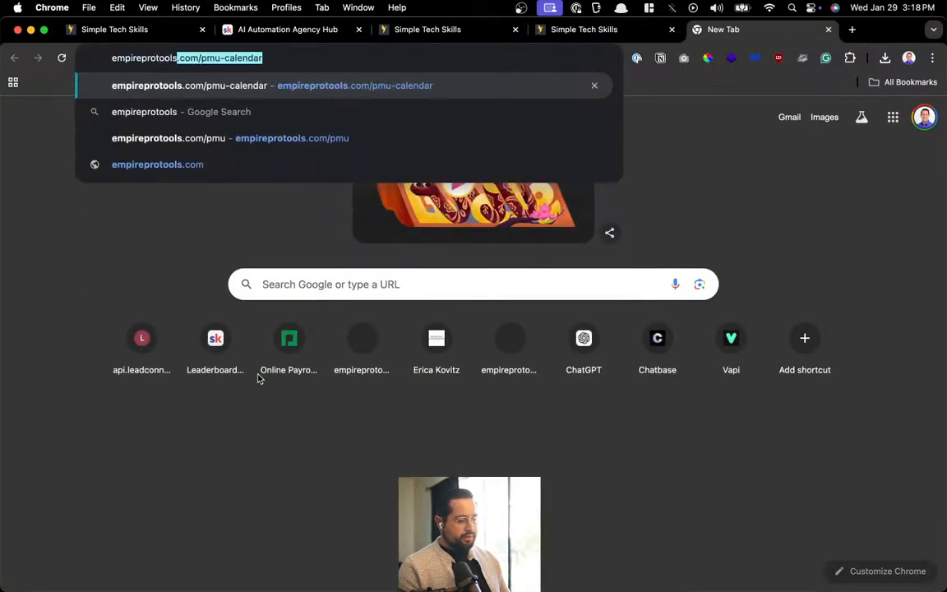
text(.com)
key(Delete)
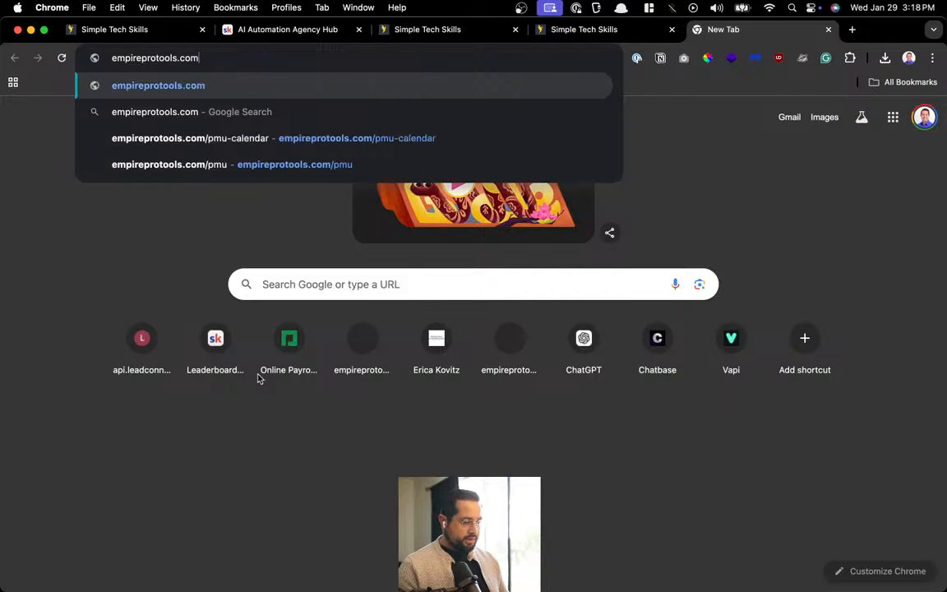
key(Return)
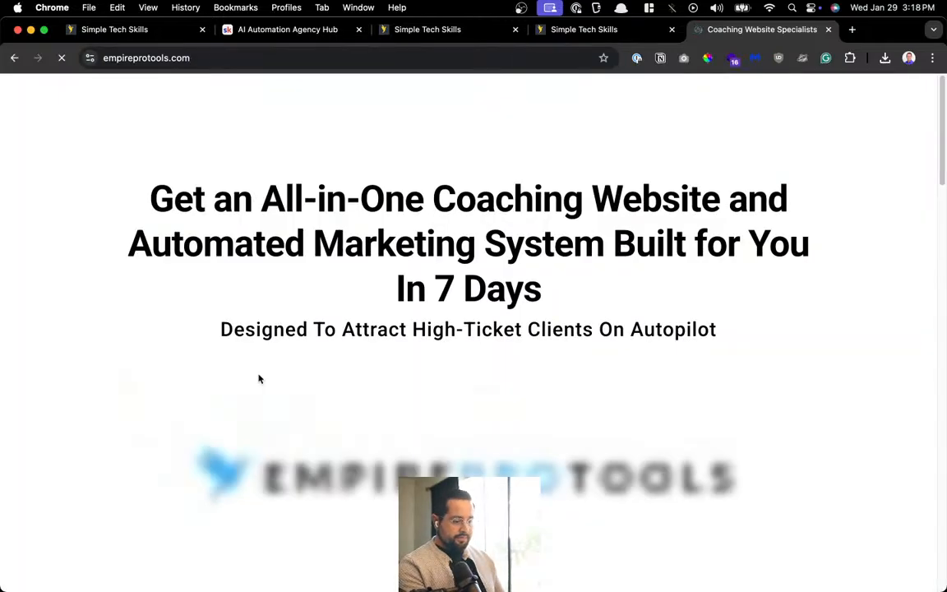
Fill the Book A Private Tour form with a test first name and pasted e-mail, and submit it
scroll(483, 388, down, 20)
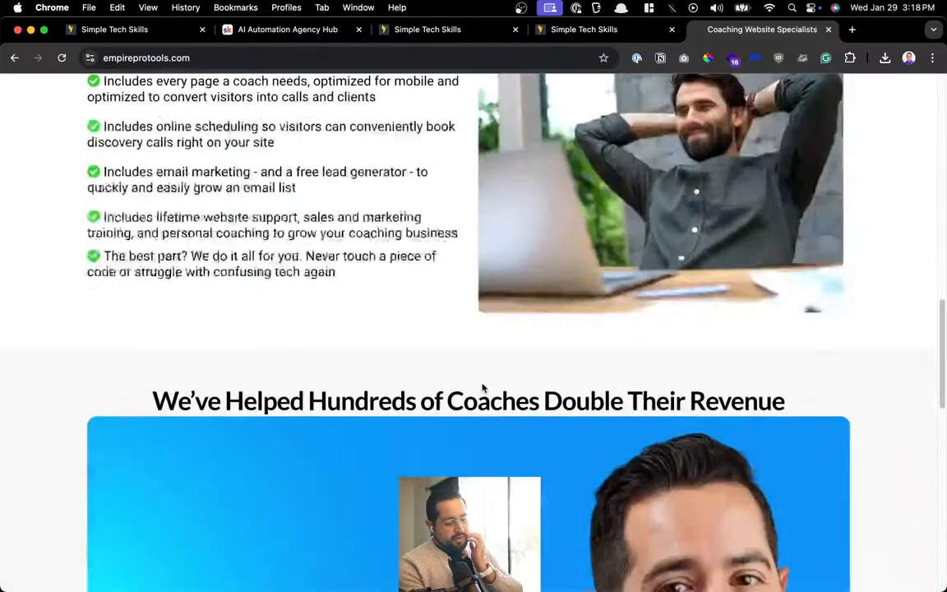
scroll(483, 388, down, 5)
scroll(482, 229, up, 2)
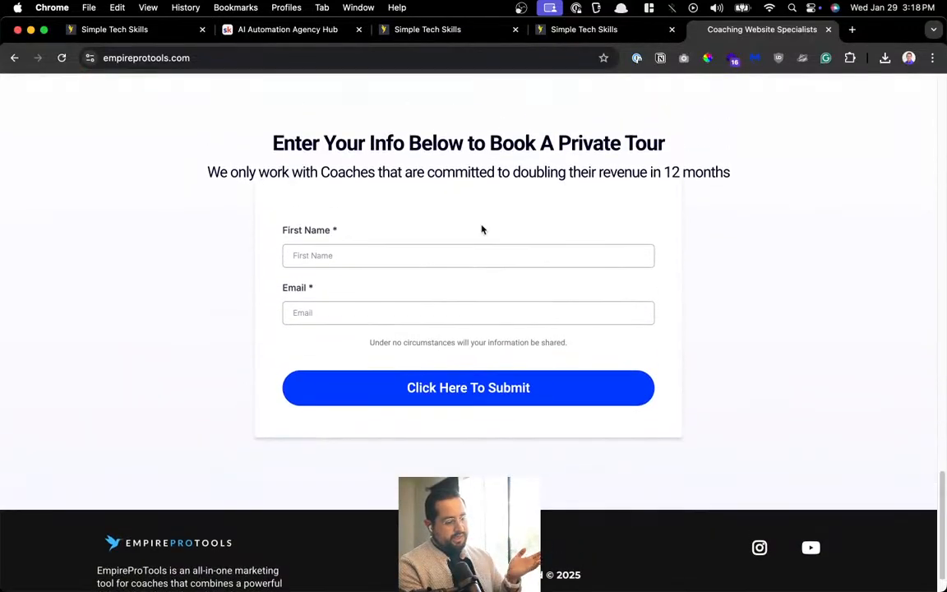
click(397, 255)
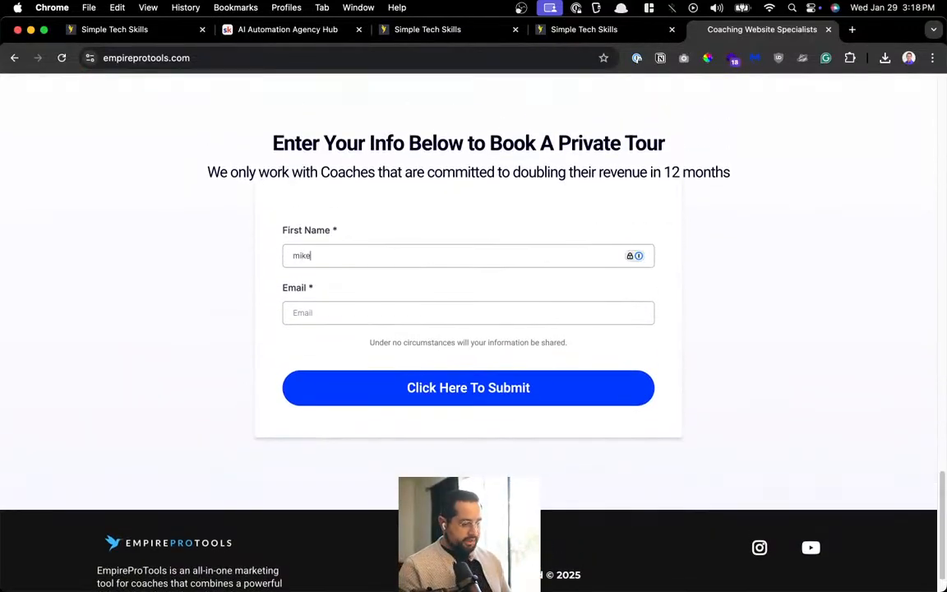
key(Tab)
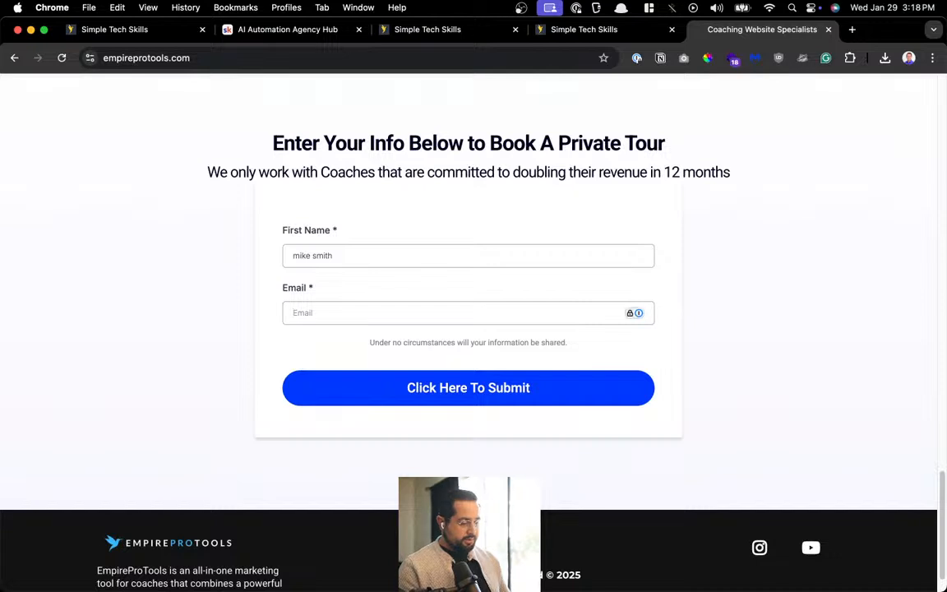
key(super+v)
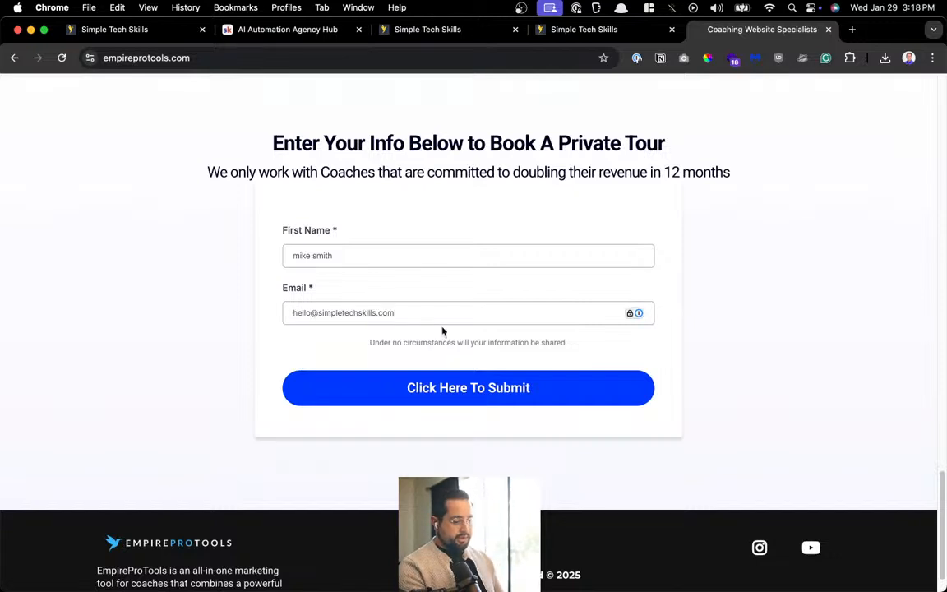
click(463, 396)
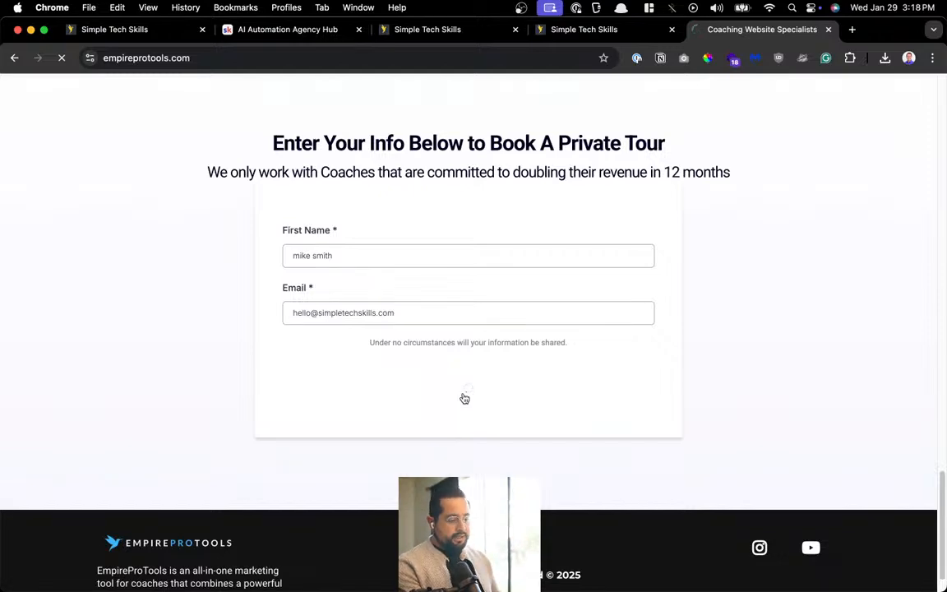
scroll(464, 398, down, 1)
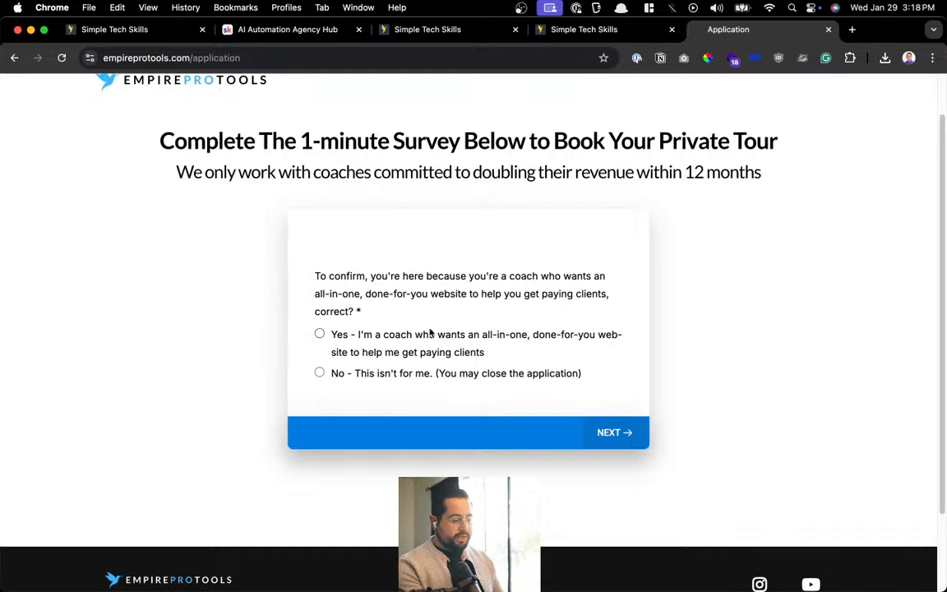
Confirm being a coach, choose financially secure and freedom-to-work goals, and pick the everything-in-one-place and don't-have-to-build-it reasons
click(366, 335)
click(434, 318)
click(423, 276)
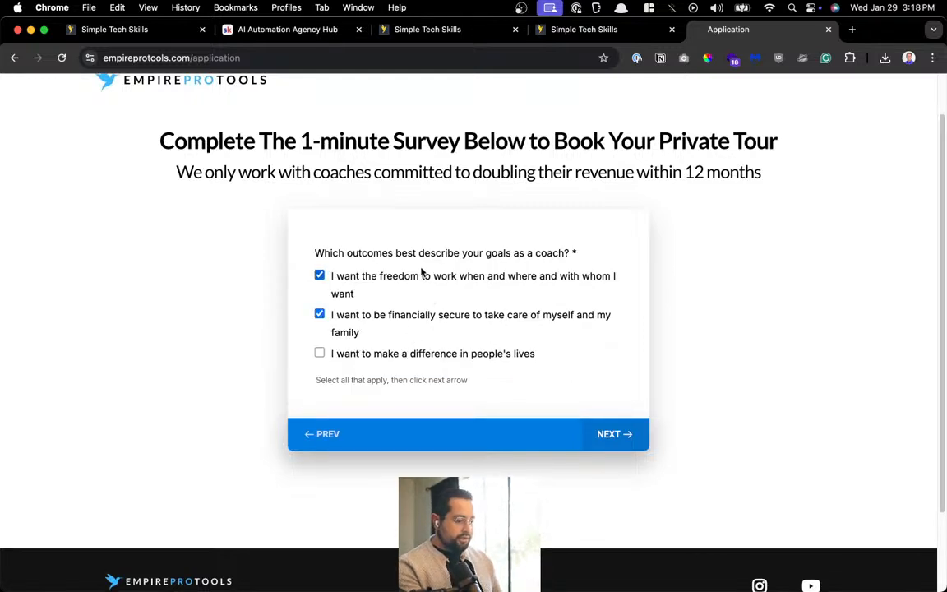
click(608, 433)
click(444, 277)
click(436, 298)
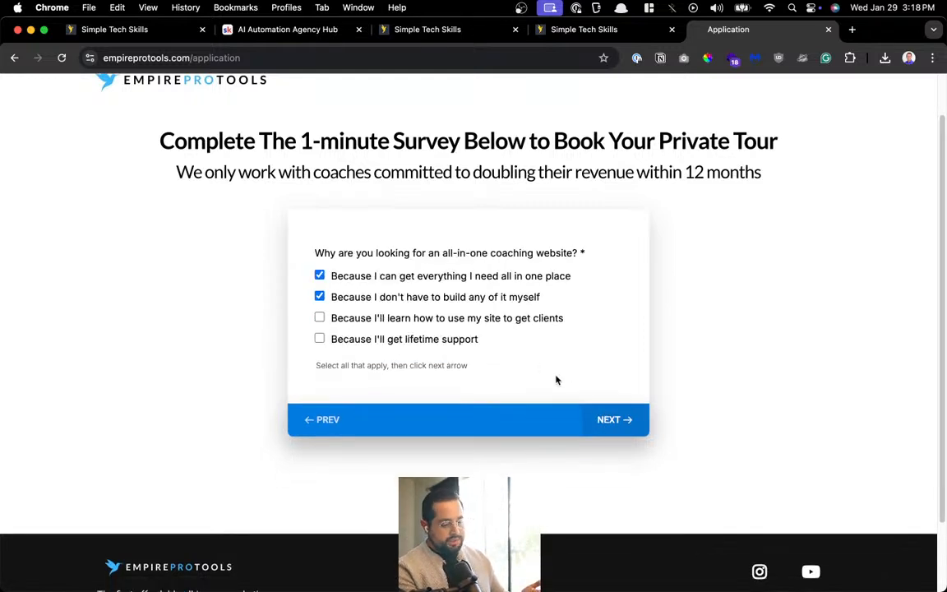
click(618, 421)
Choose a monthly income goal, type 'sdfgsdf' as the text answer, and answer the financial-situation and start-time questions
click(606, 397)
click(326, 233)
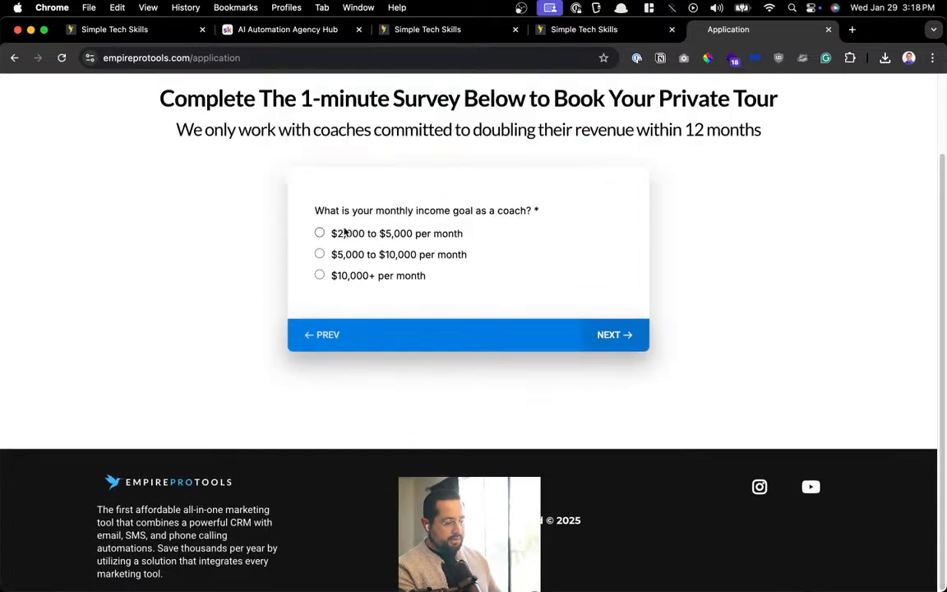
click(417, 255)
text(sdfgsdf)
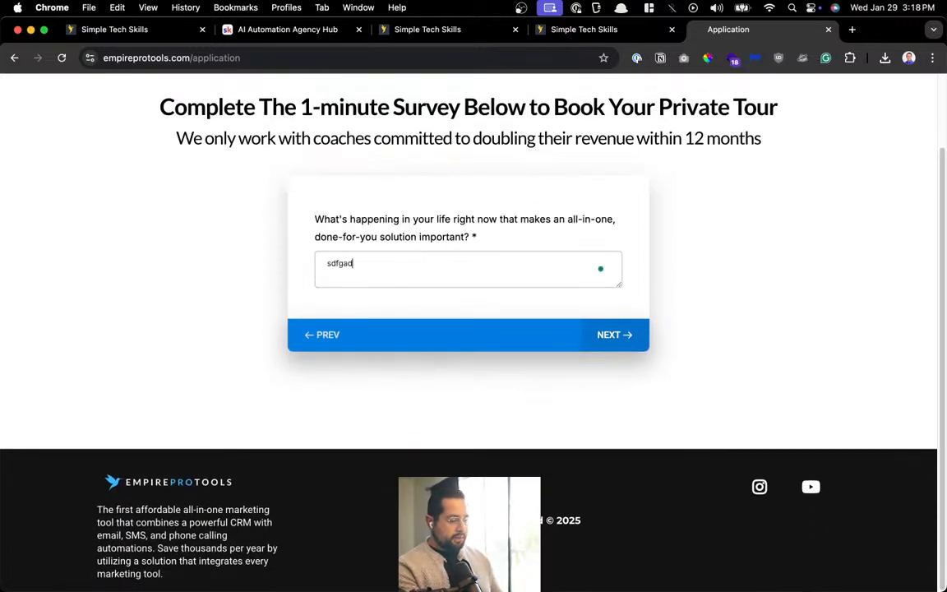
click(609, 346)
click(395, 263)
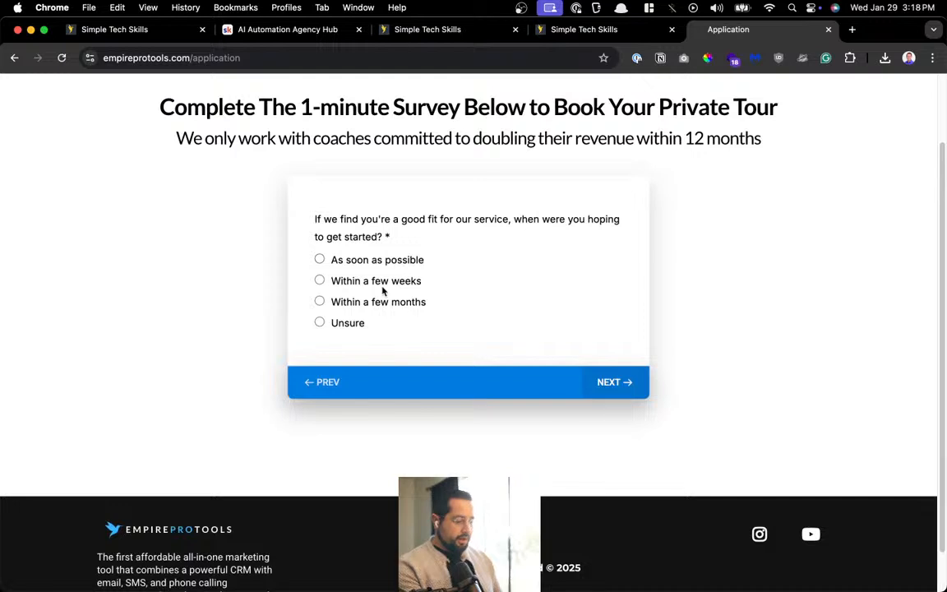
click(382, 291)
click(412, 277)
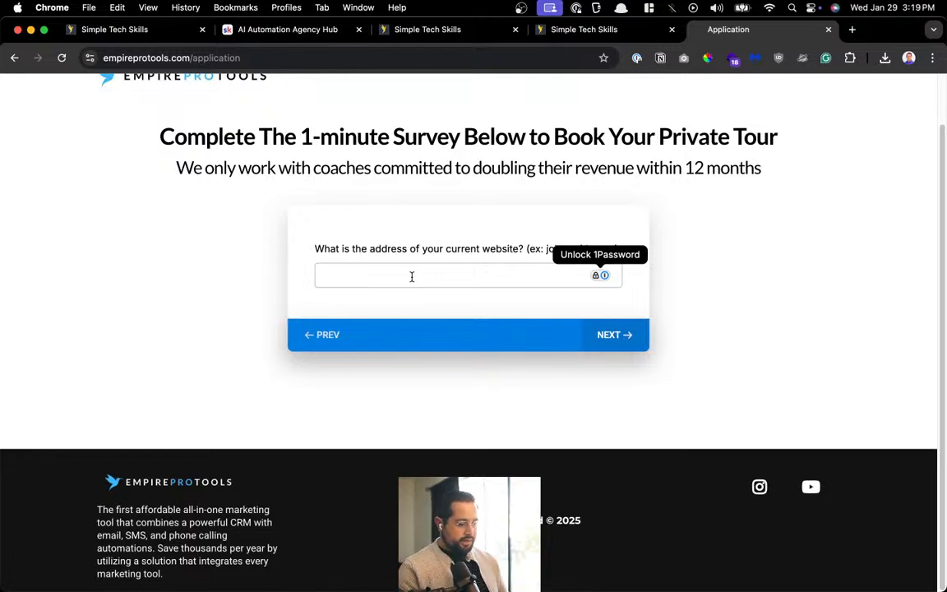
Enter 'dfsasdfsd.com' as the current website and move to the First Name field of the contact details
text(dfsa)
text(sdfsd.com)
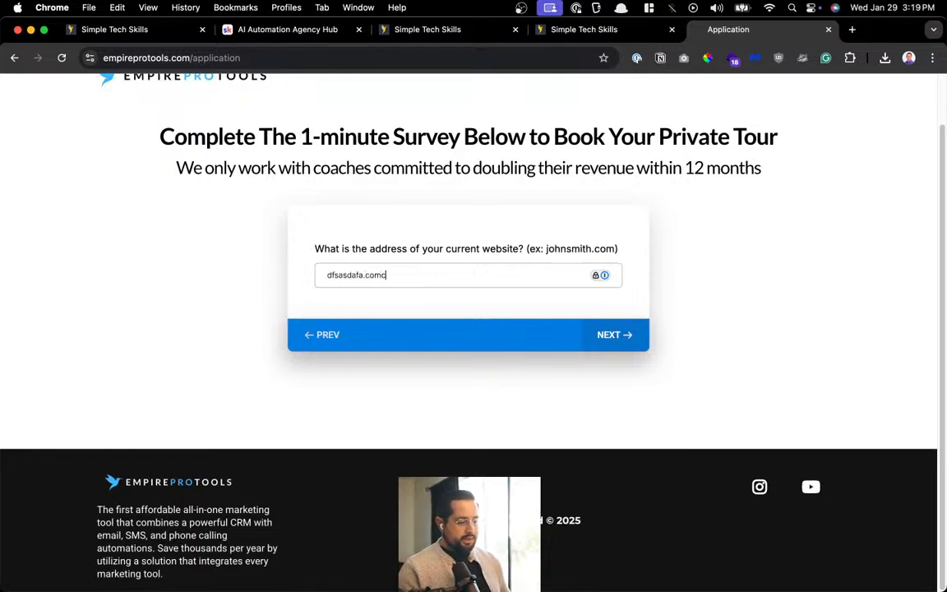
key(Return)
click(396, 269)
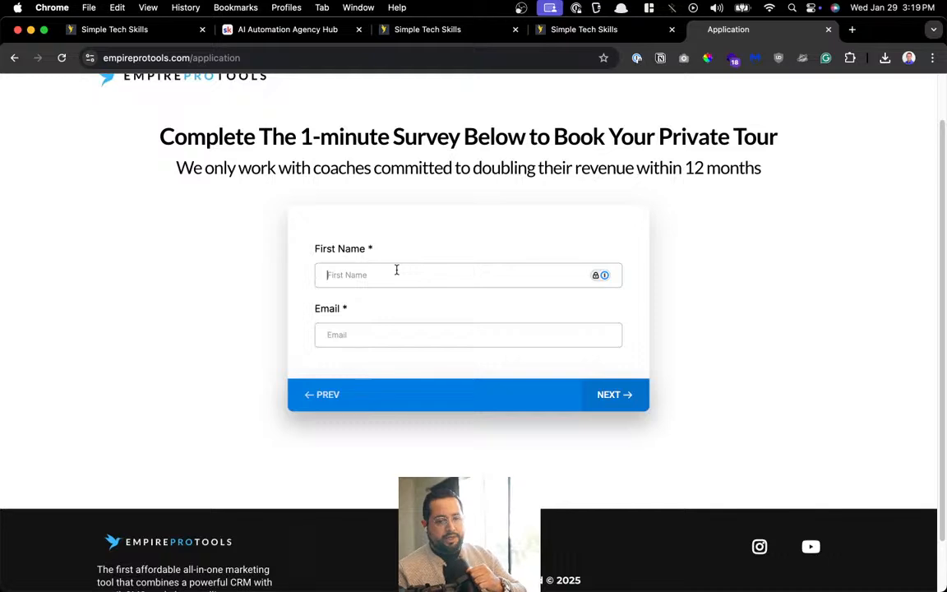
Load the EmpireProTools home page in a new browser tab
key(super+t)
text(empire)
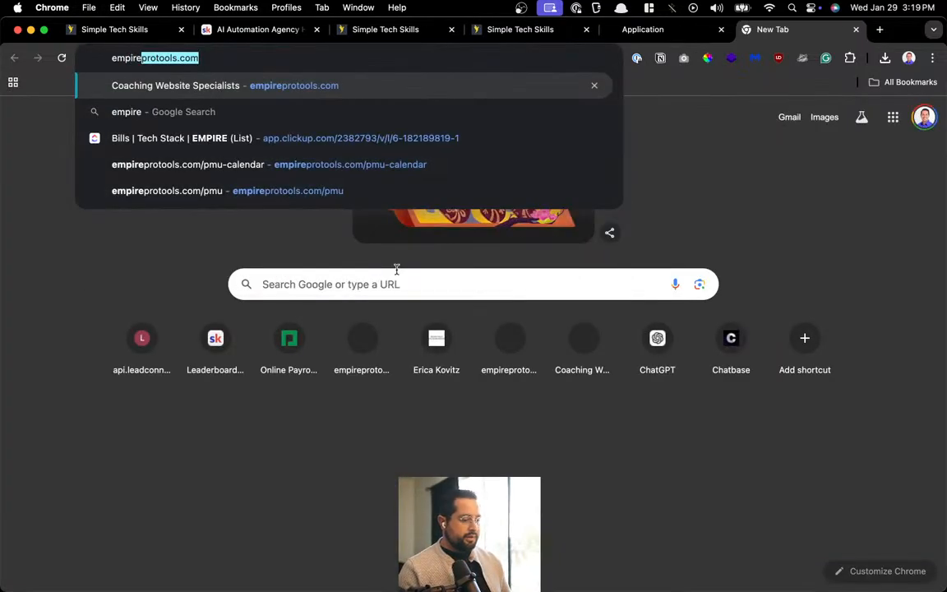
key(Return)
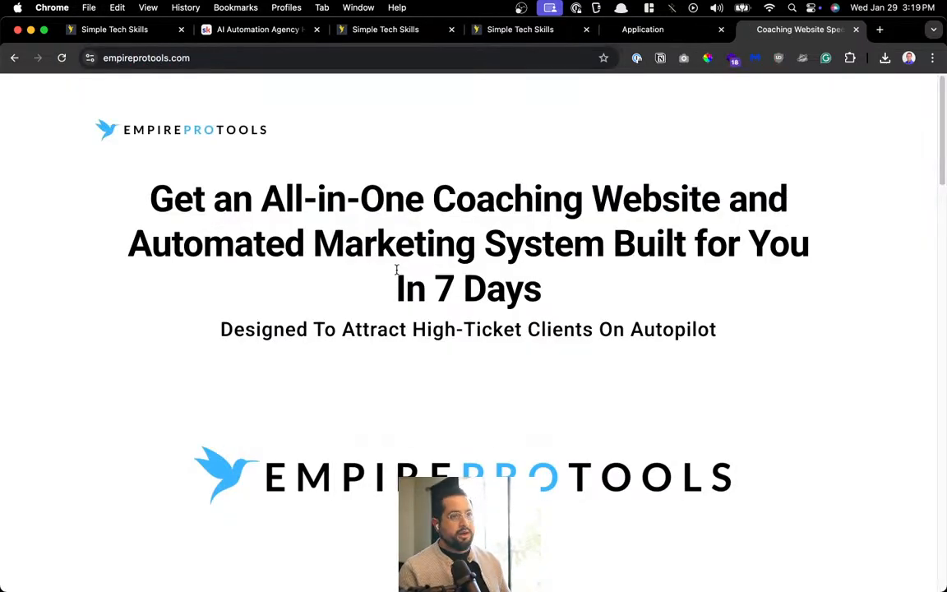
scroll(397, 271, down, 5)
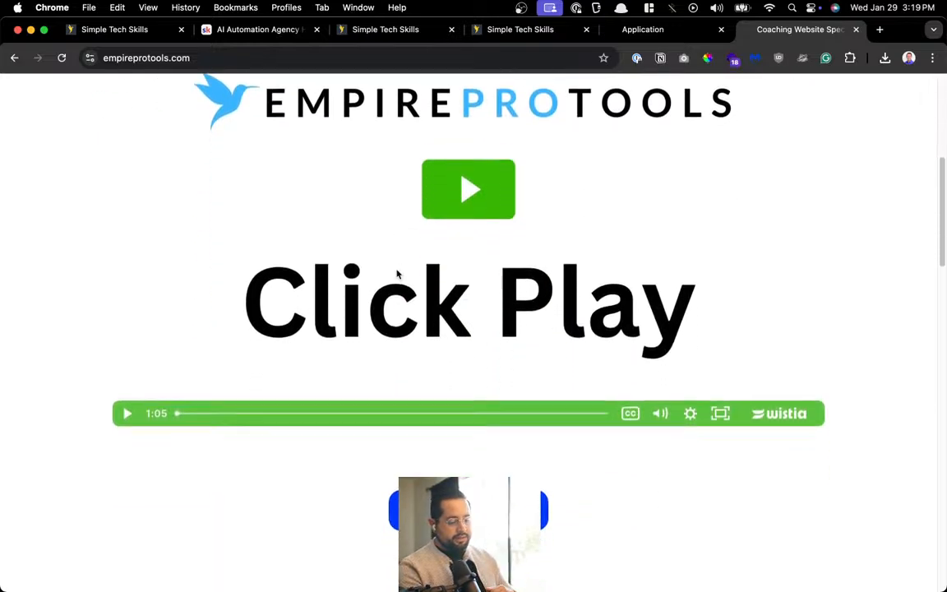
scroll(398, 275, up, 5)
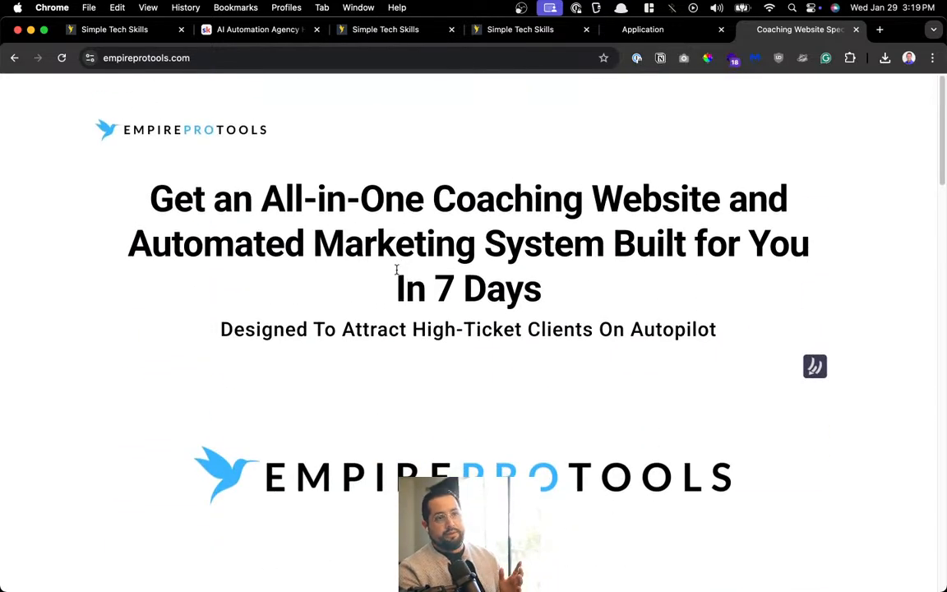
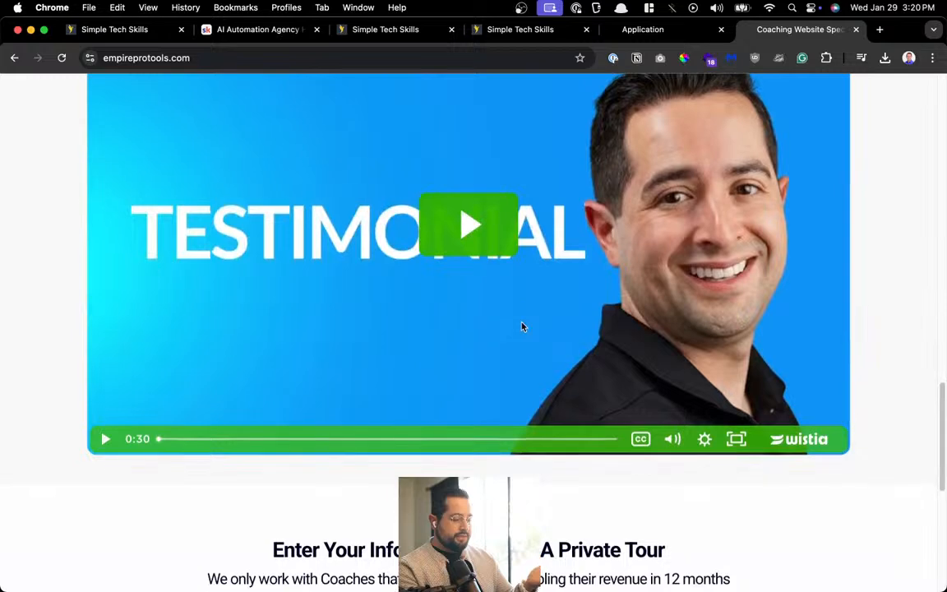
Review the coaching site's 'Enter Your Info' private-tour form, then close the Coaching Website Specialists page
scroll(481, 300, down, 5)
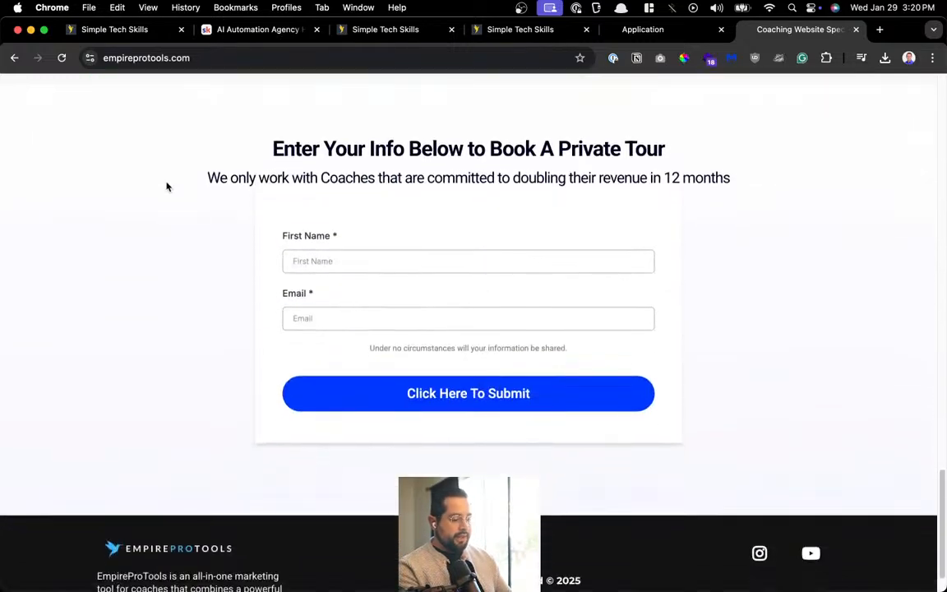
drag(167, 186, 600, 409)
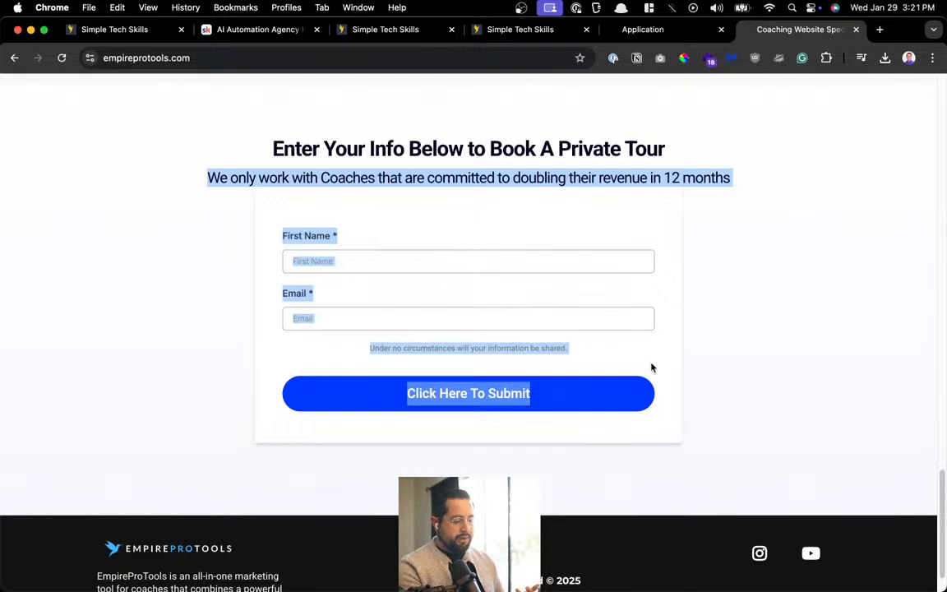
click(767, 362)
scroll(768, 362, down, 1)
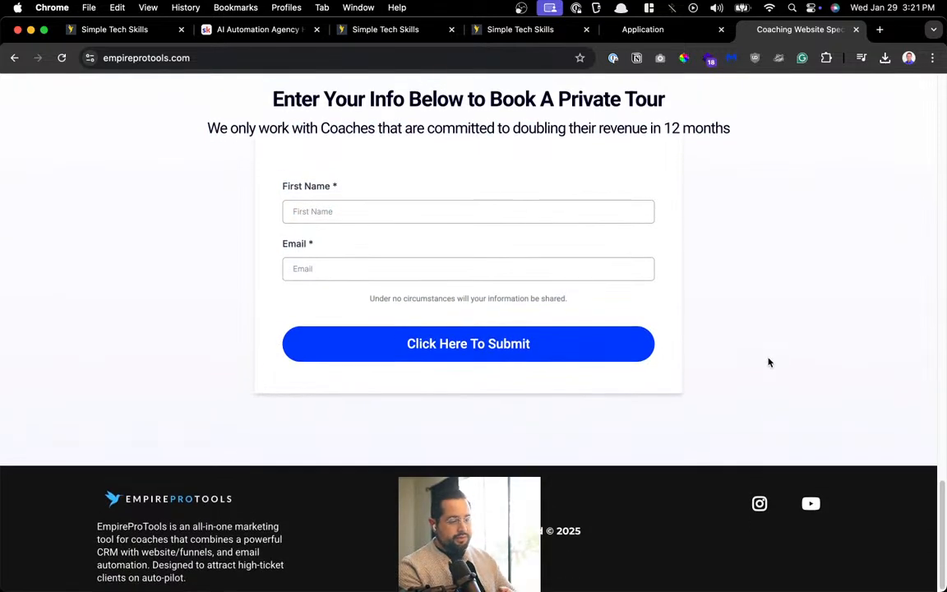
click(857, 31)
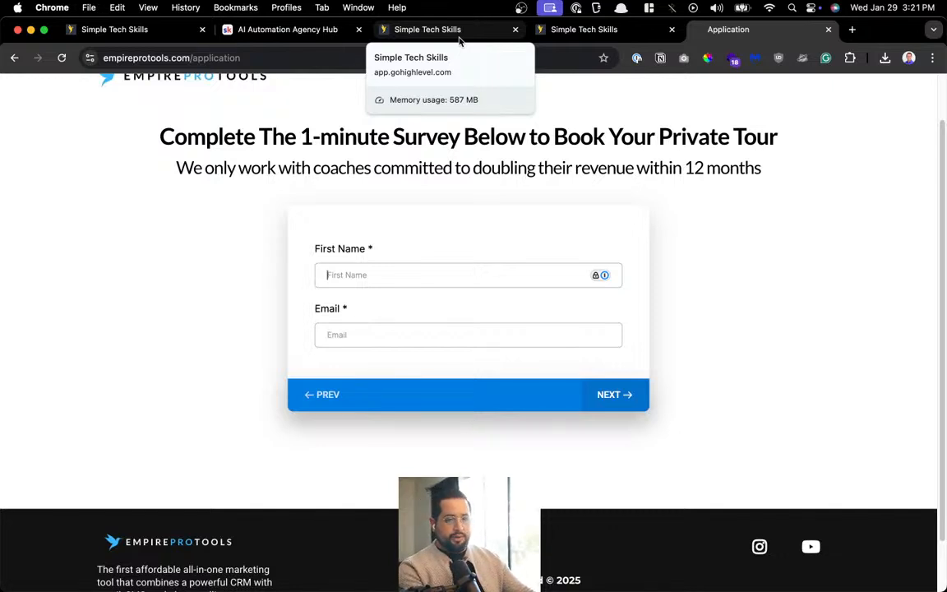
Close the Application survey page to return to the PMU Website Form contact record
click(768, 163)
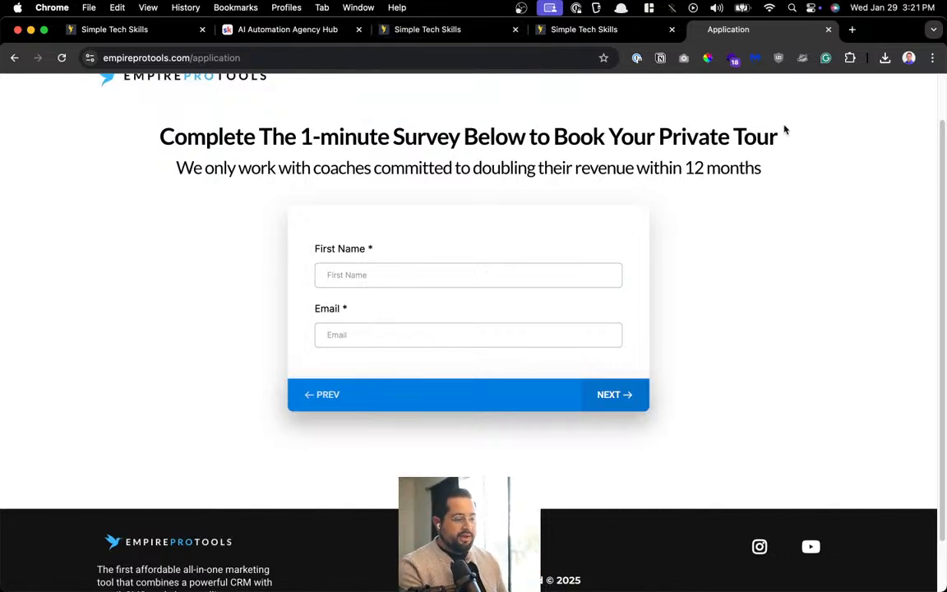
scroll(784, 130, up, 2)
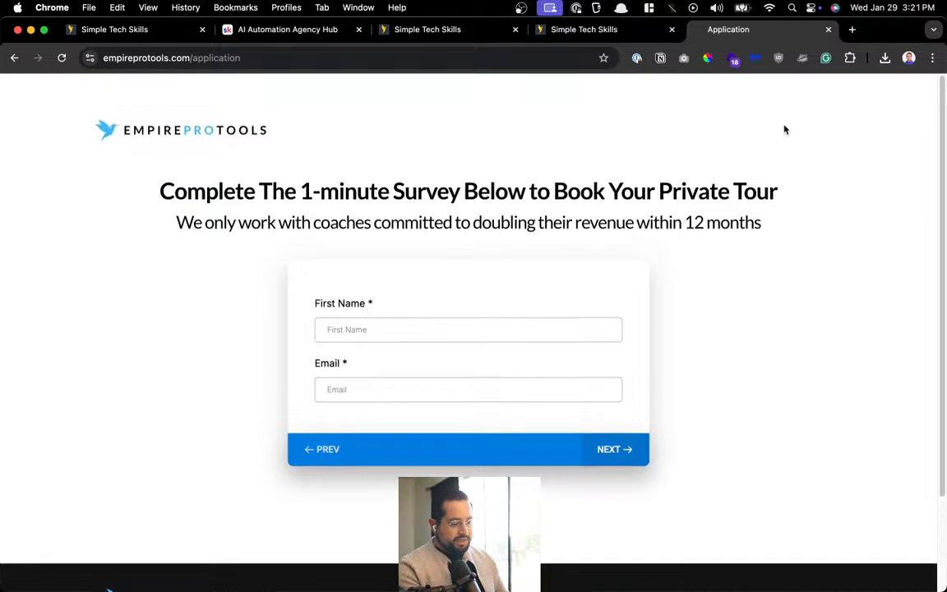
click(828, 31)
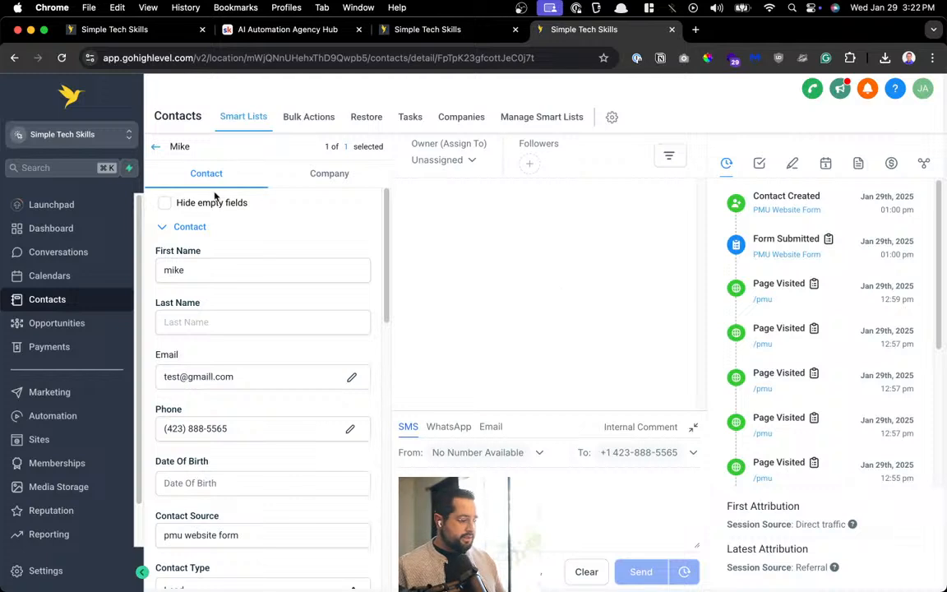
Show the sub-account switcher listing Simple Tech Skills and [S] Microblading
click(59, 140)
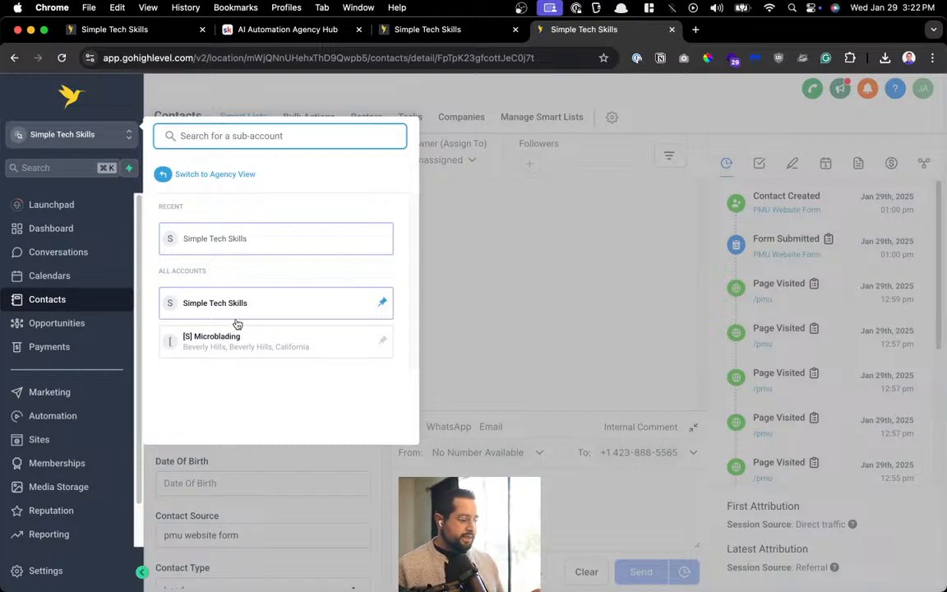
Close the spare AI Automation Agency Hub and workflow list pages
click(520, 254)
click(93, 132)
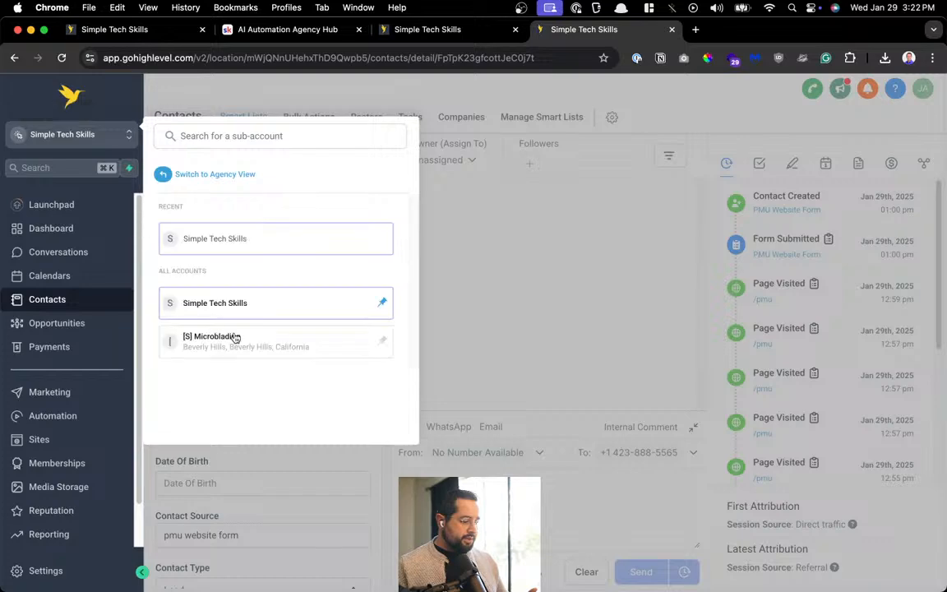
click(153, 33)
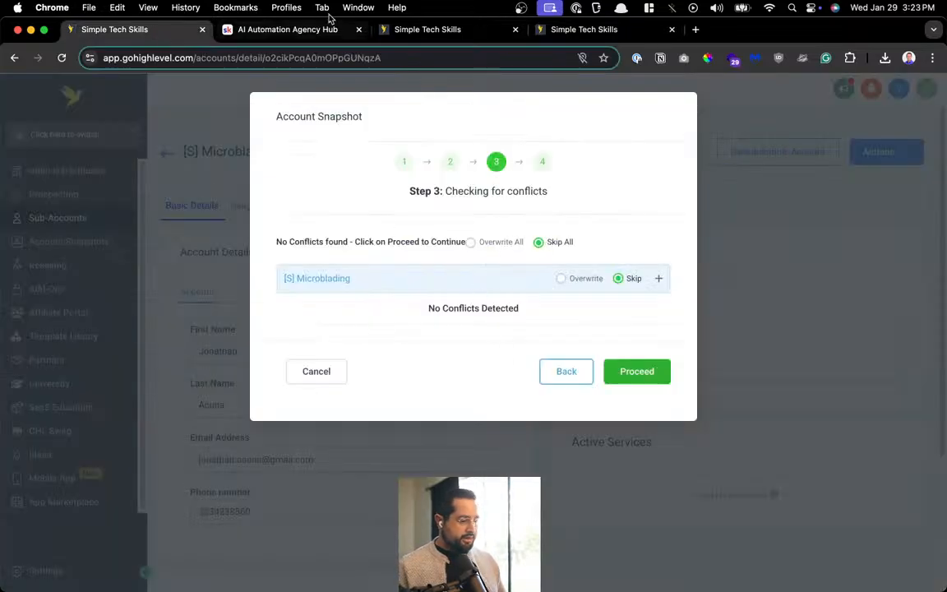
click(298, 30)
key(super+w)
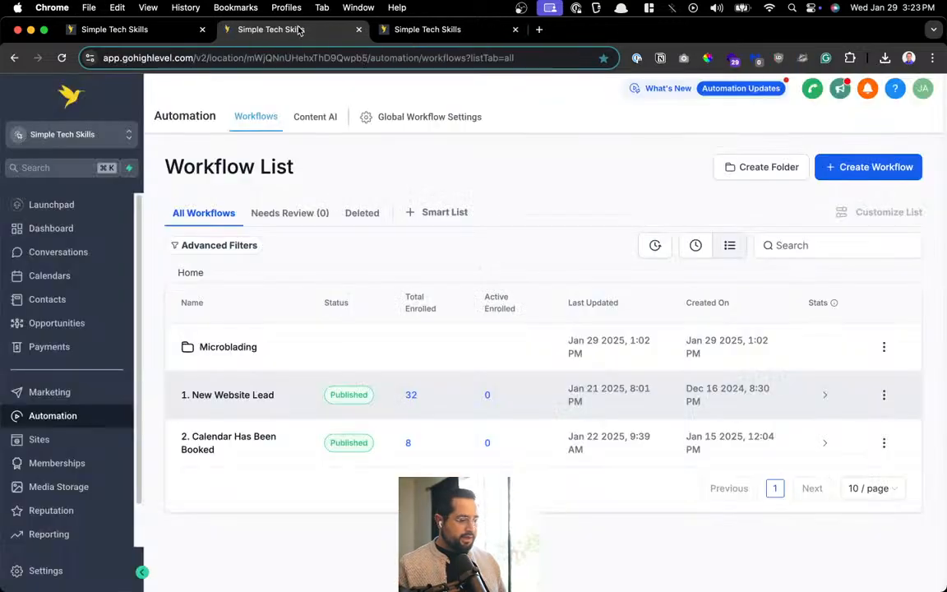
key(super+w)
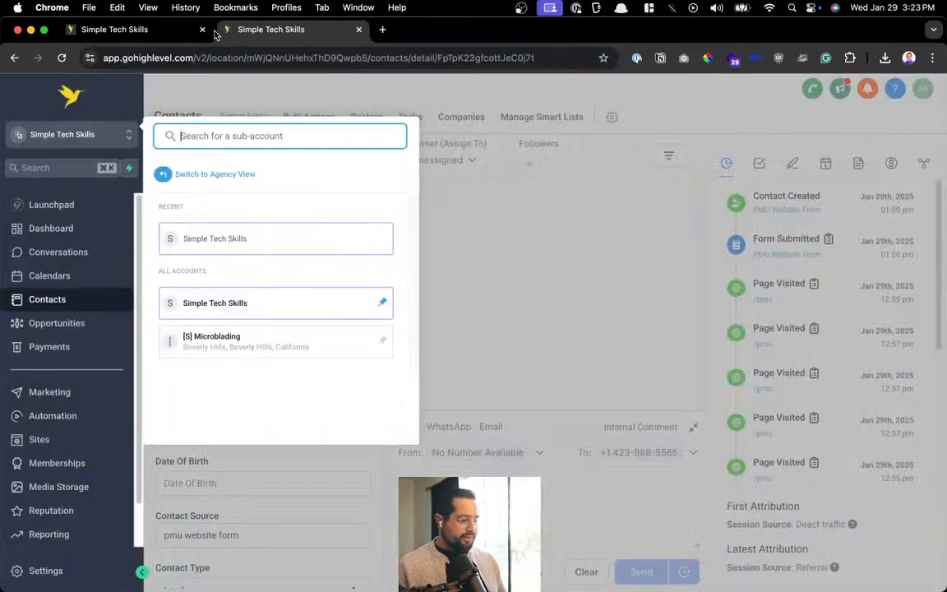
Proceed with the account snapshot into [S] Microblading past the no-conflict check and acknowledge the copy
click(178, 35)
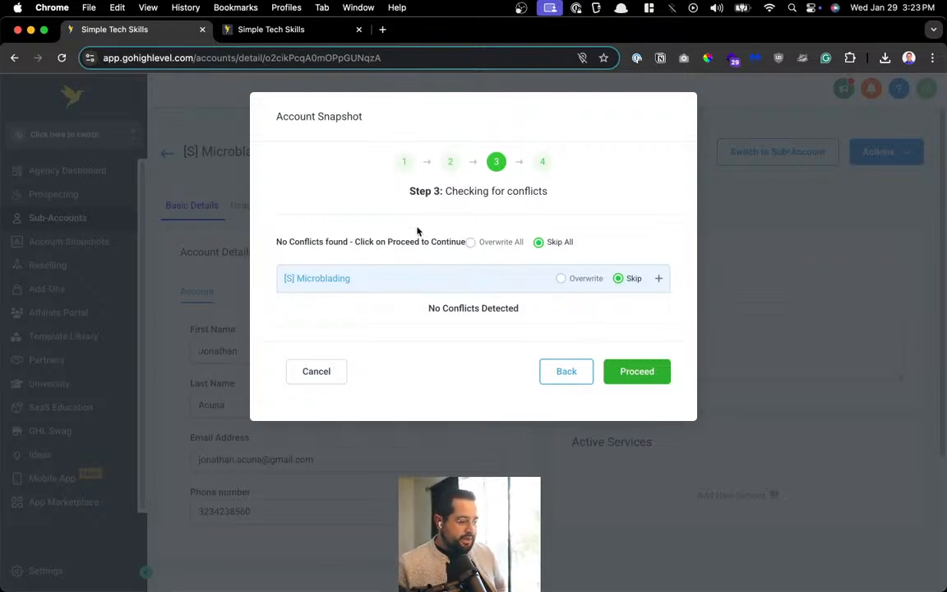
click(638, 380)
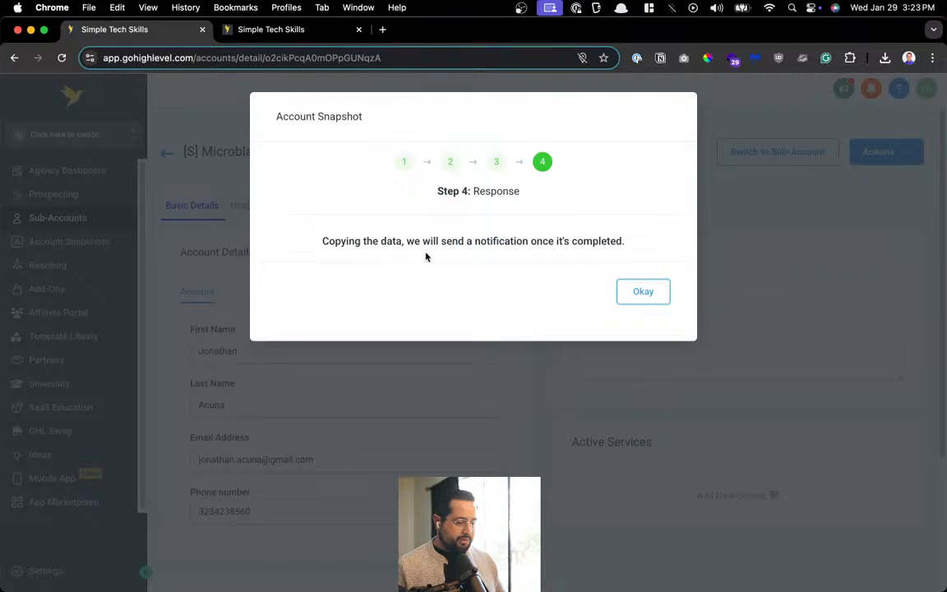
click(629, 297)
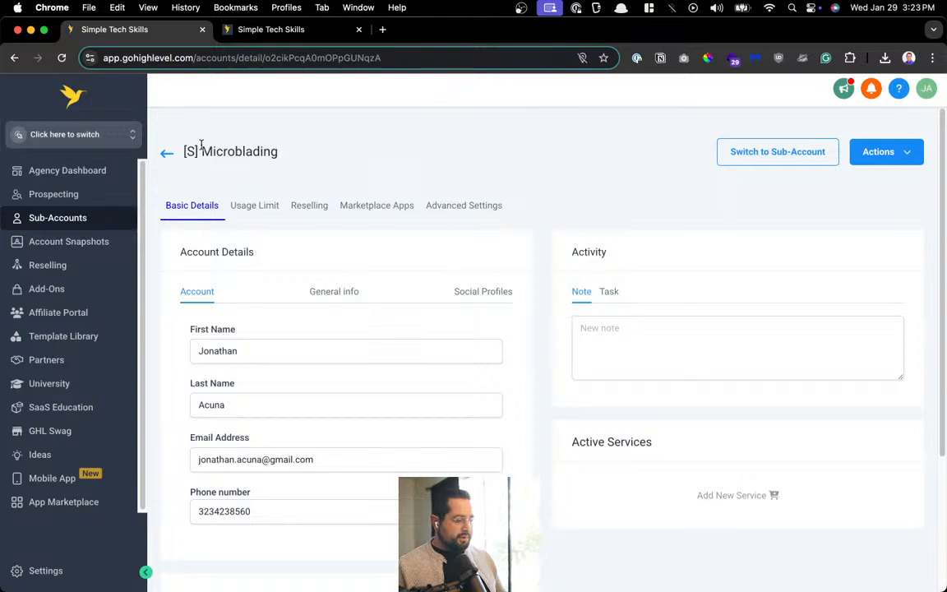
Switch into the [S] Microblading sub-account from the sub-account list
drag(213, 151, 182, 151)
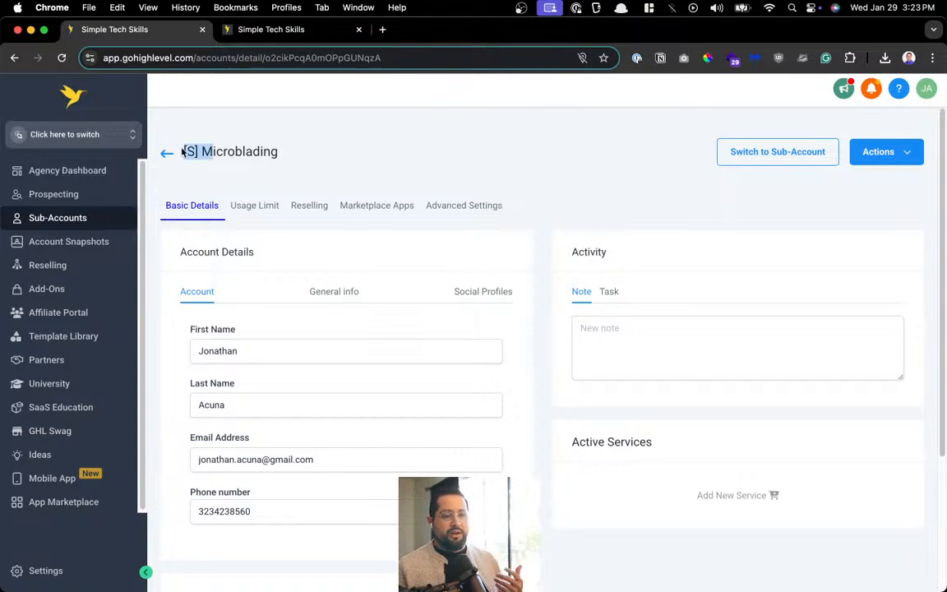
click(82, 130)
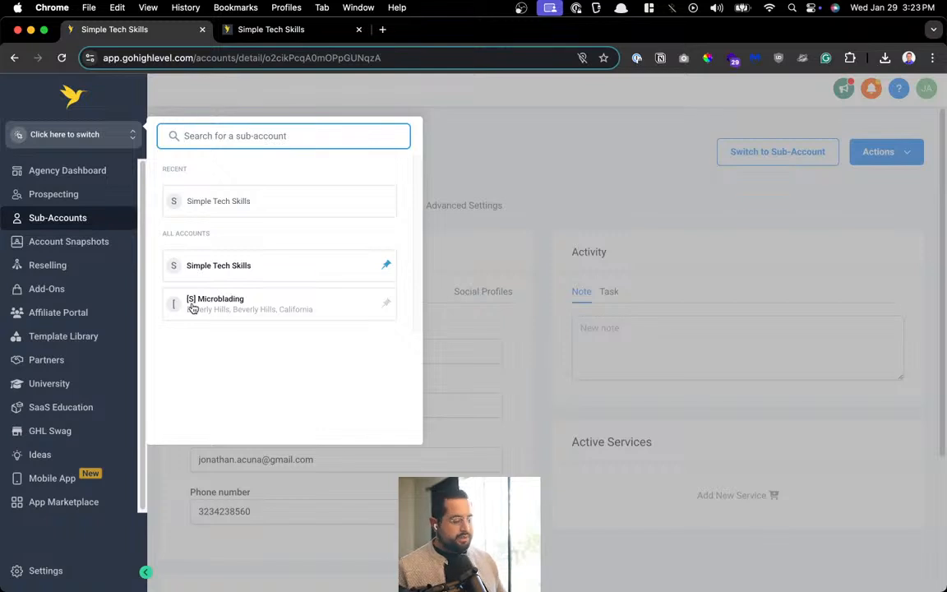
click(487, 141)
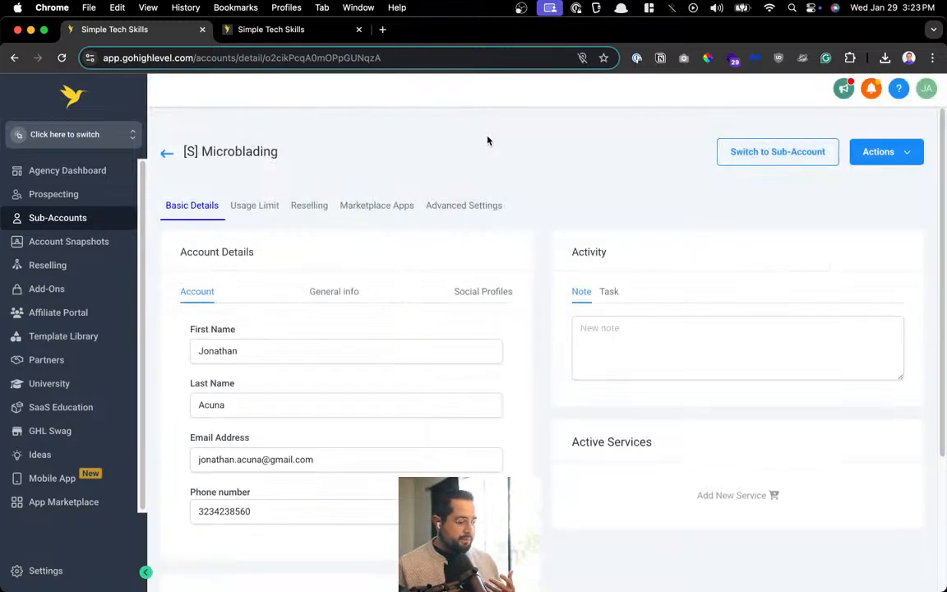
click(54, 195)
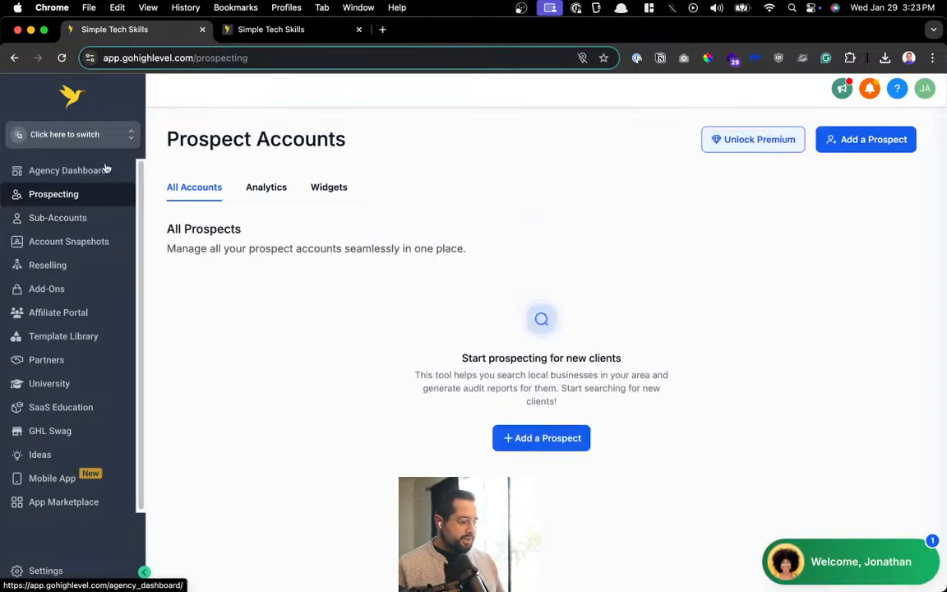
click(98, 132)
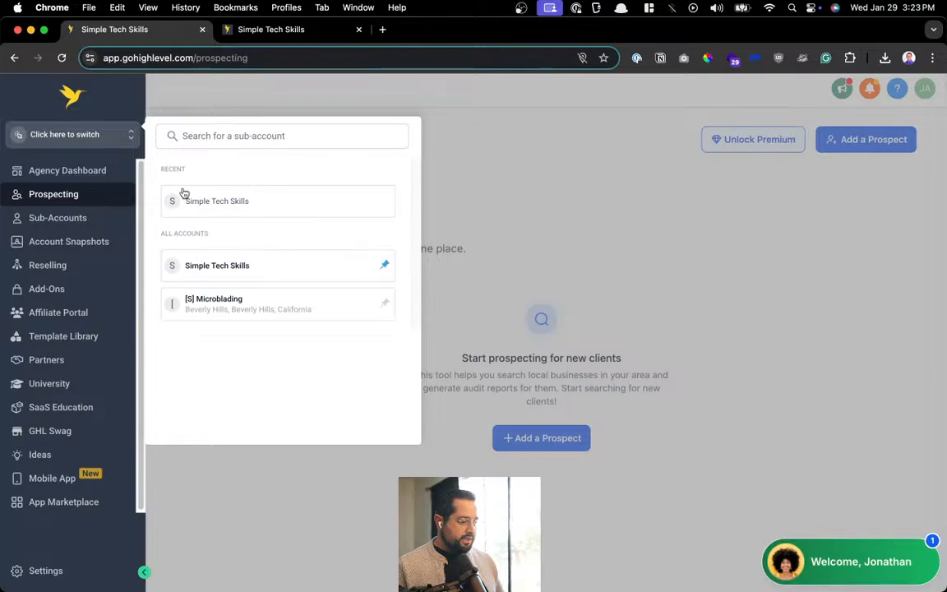
click(243, 310)
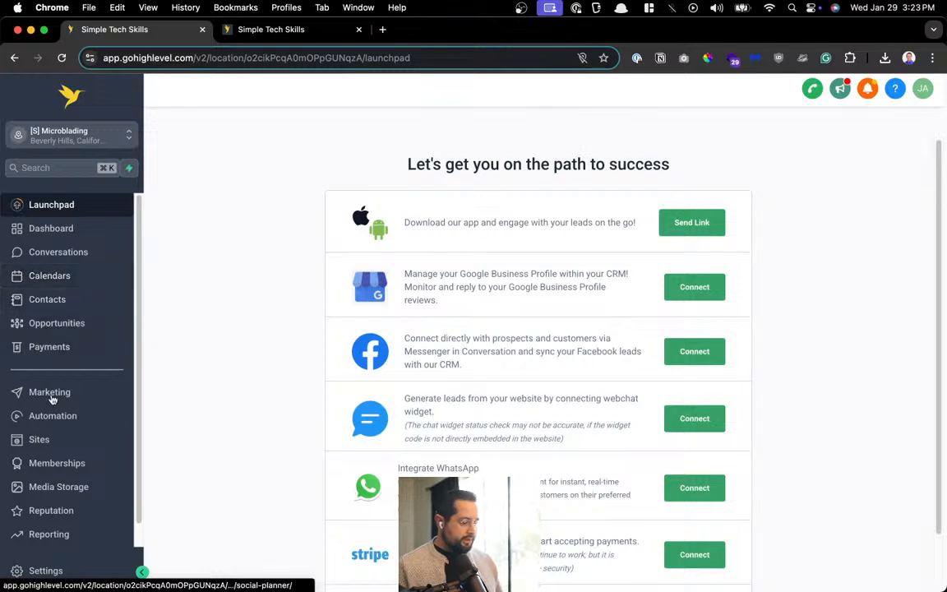
Open the EmpireProTools website's pages under Sites > Websites
click(39, 439)
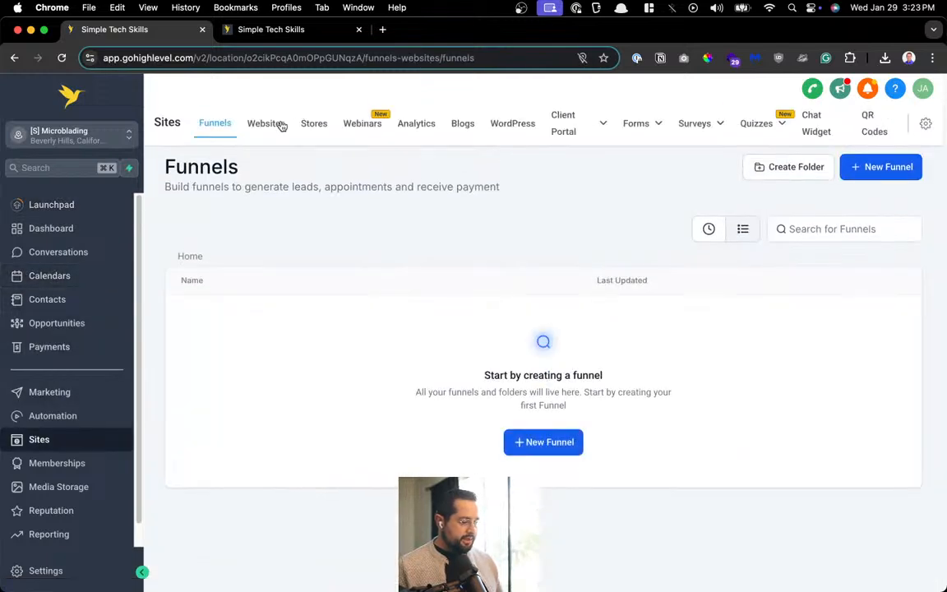
click(274, 127)
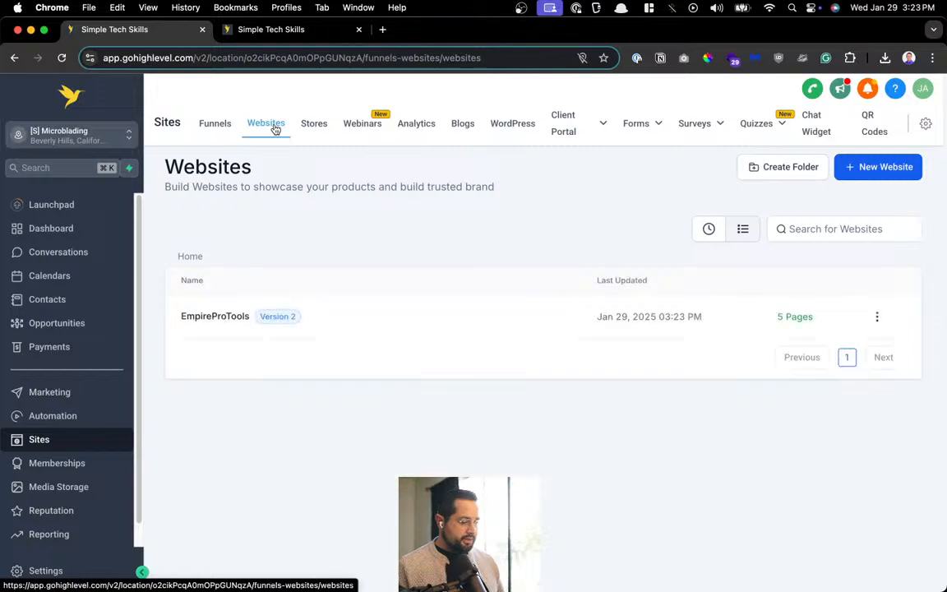
click(213, 315)
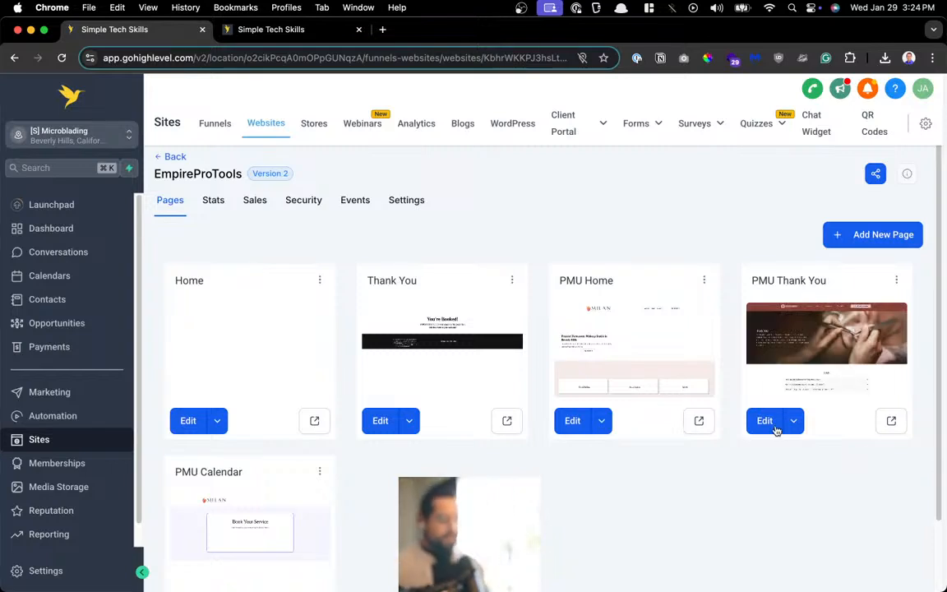
Preview the PMU Home page, then open Skool's AI Automation Agency Hub via an 'ai' search
click(700, 420)
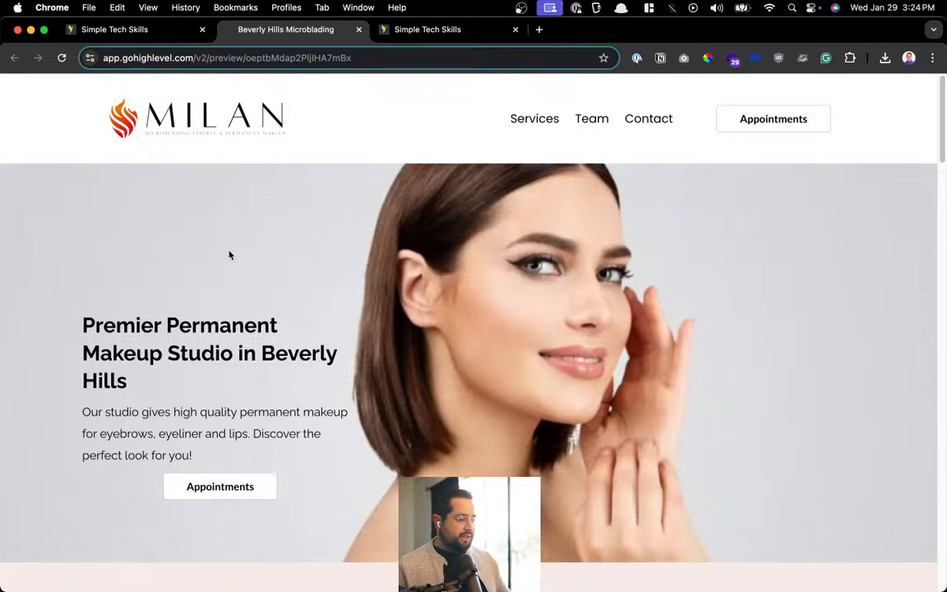
key(alt+space)
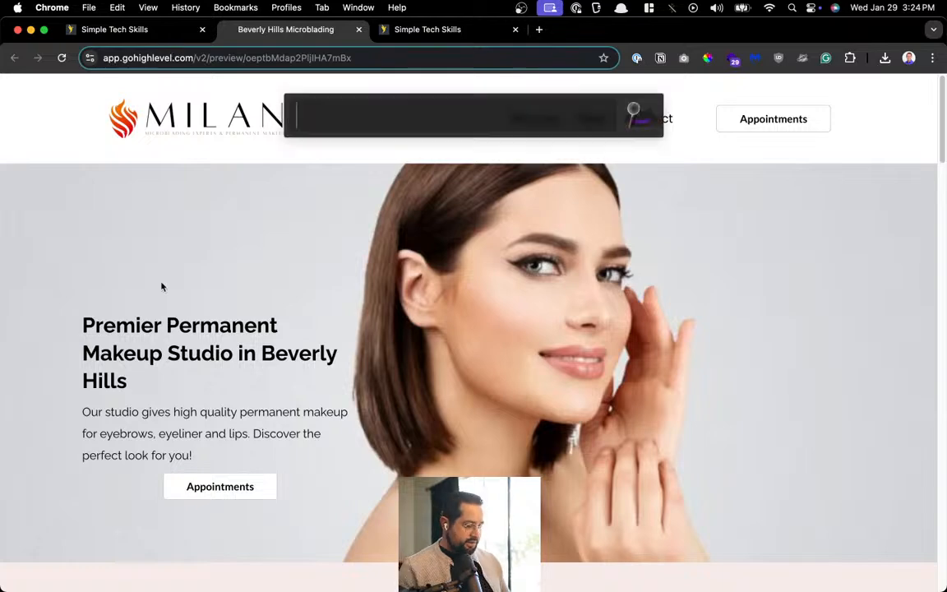
text(ai)
key(Return)
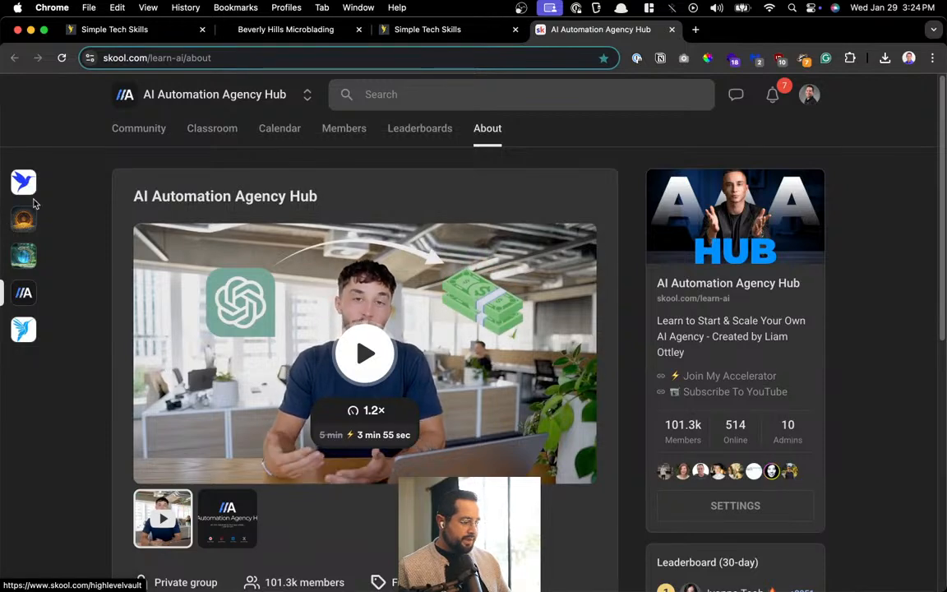
Browse the AI Mastermind community's classroom and feed in Skool, then close its tab
click(31, 189)
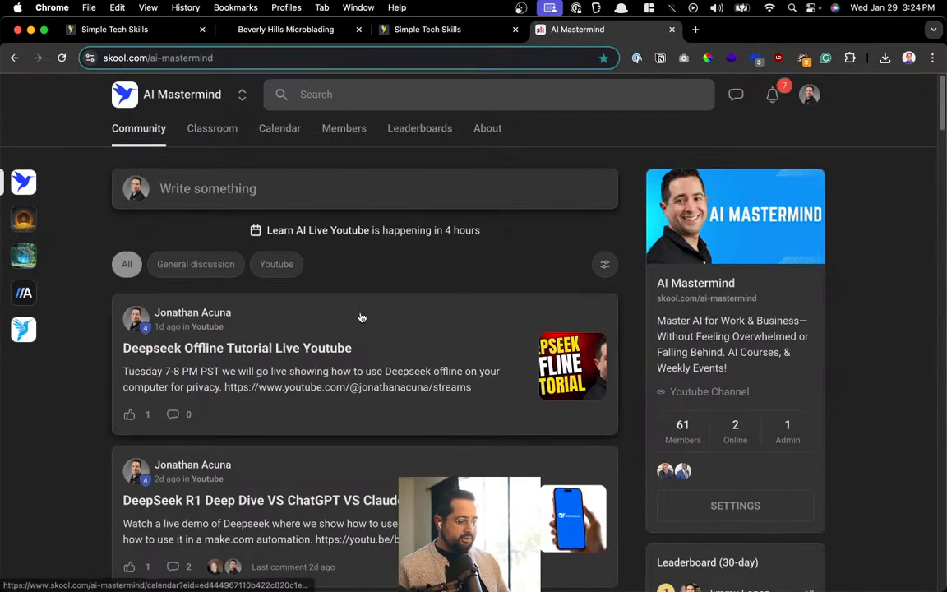
click(207, 129)
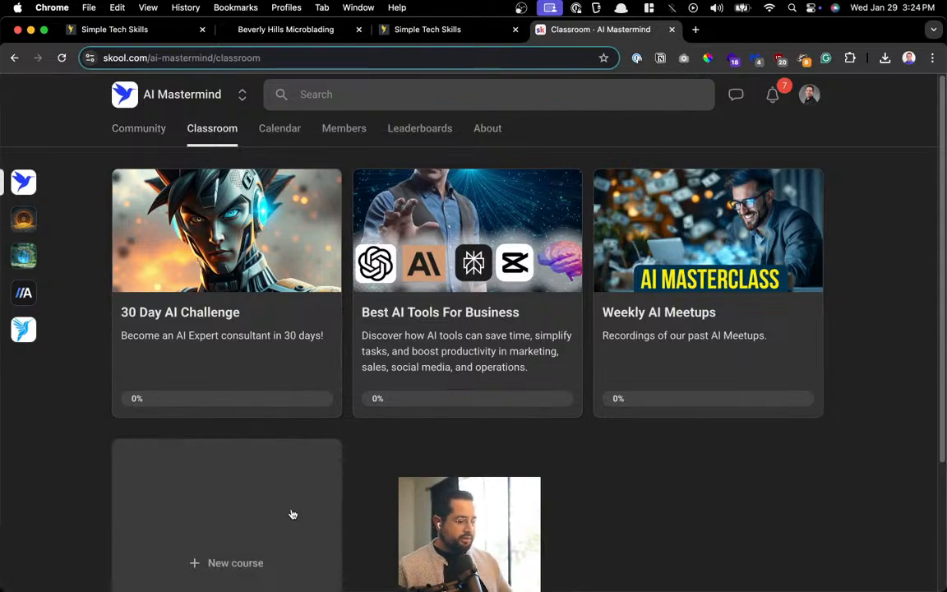
click(123, 130)
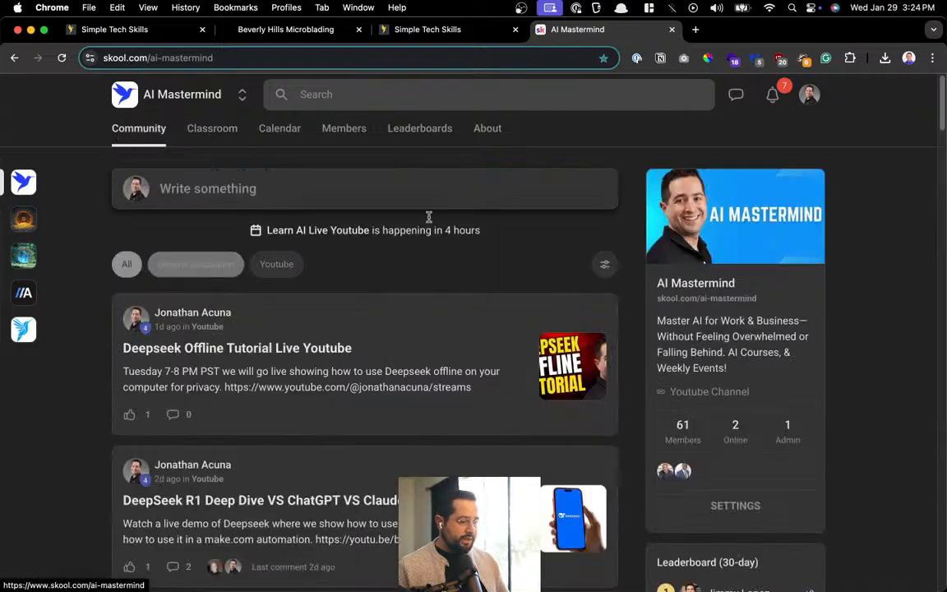
click(671, 29)
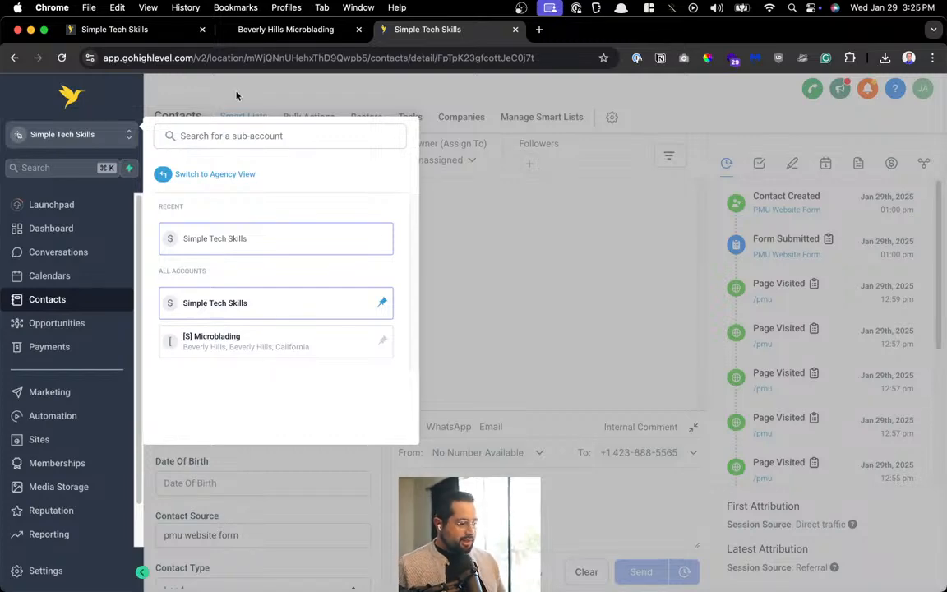
Close the Beverly Hills preview and delete the Home page, confirming with DELETE
click(285, 33)
key(super+w)
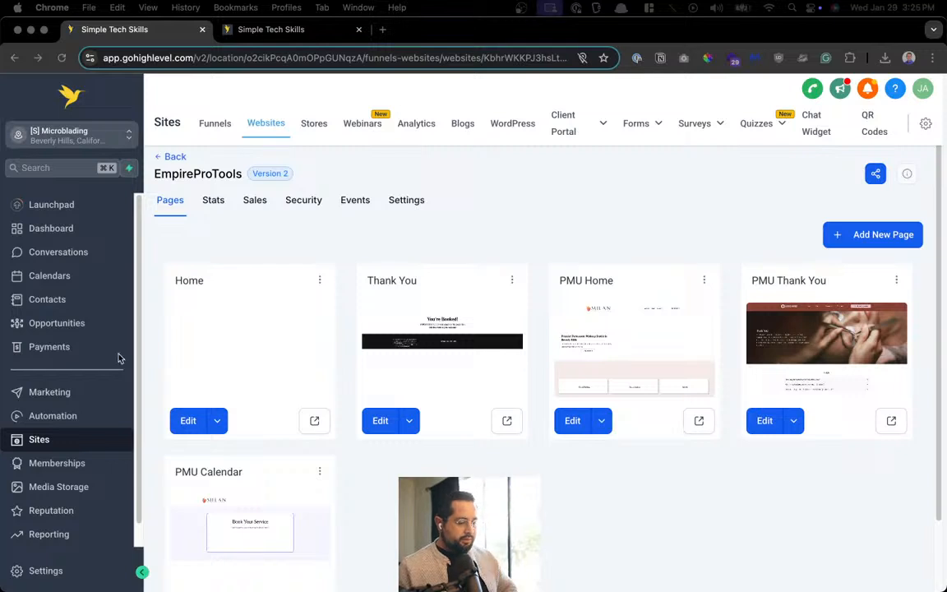
click(314, 421)
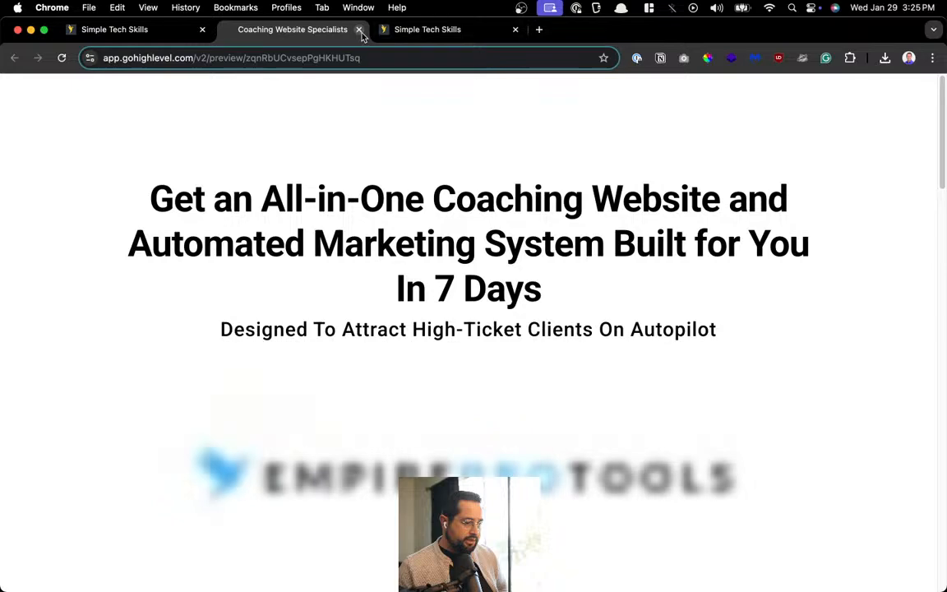
click(359, 29)
click(320, 280)
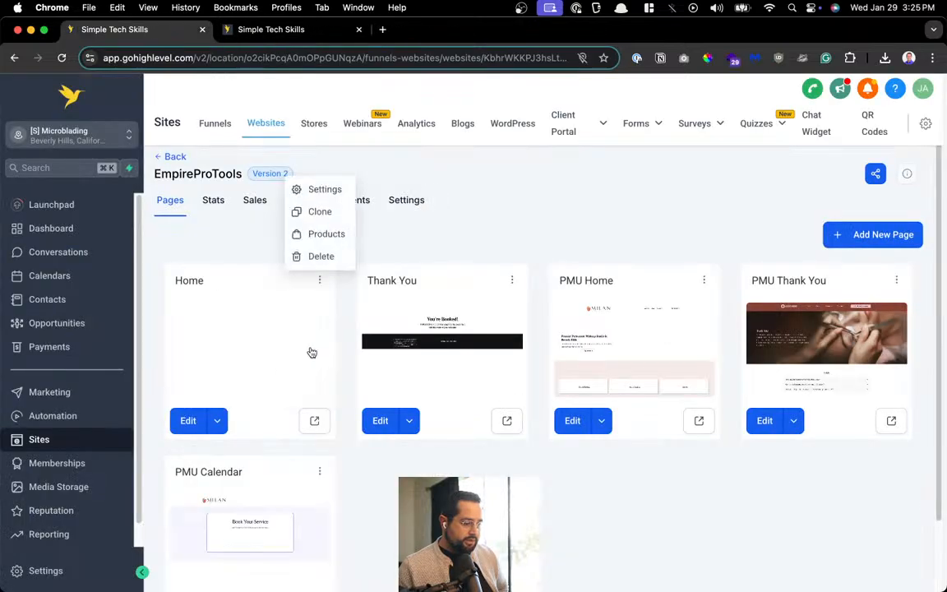
click(317, 256)
click(520, 380)
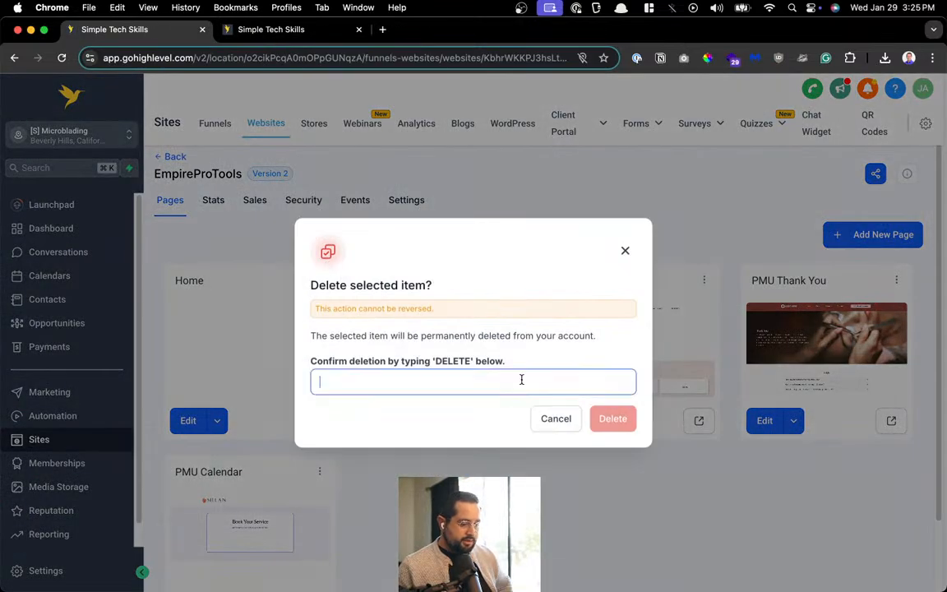
text(DELETE)
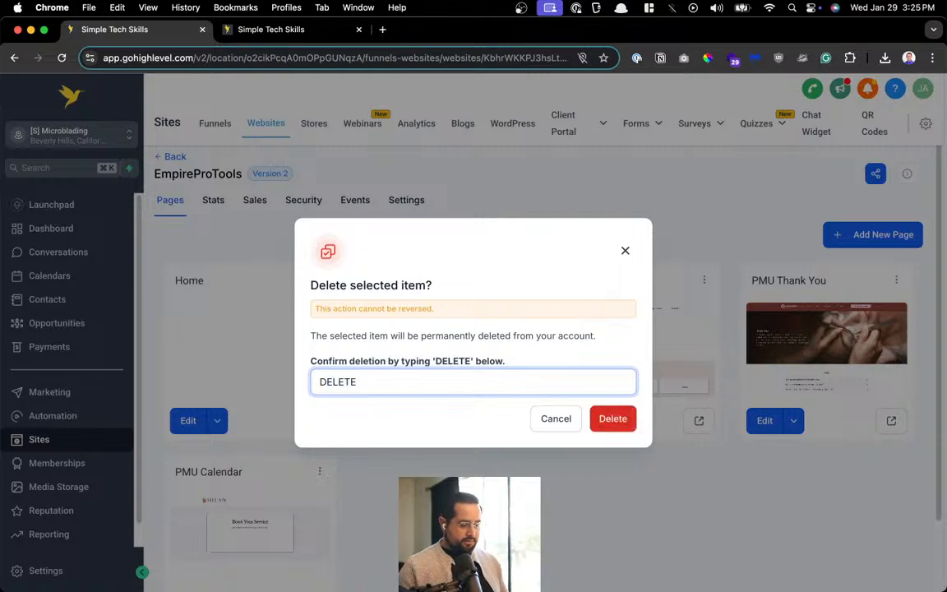
click(619, 424)
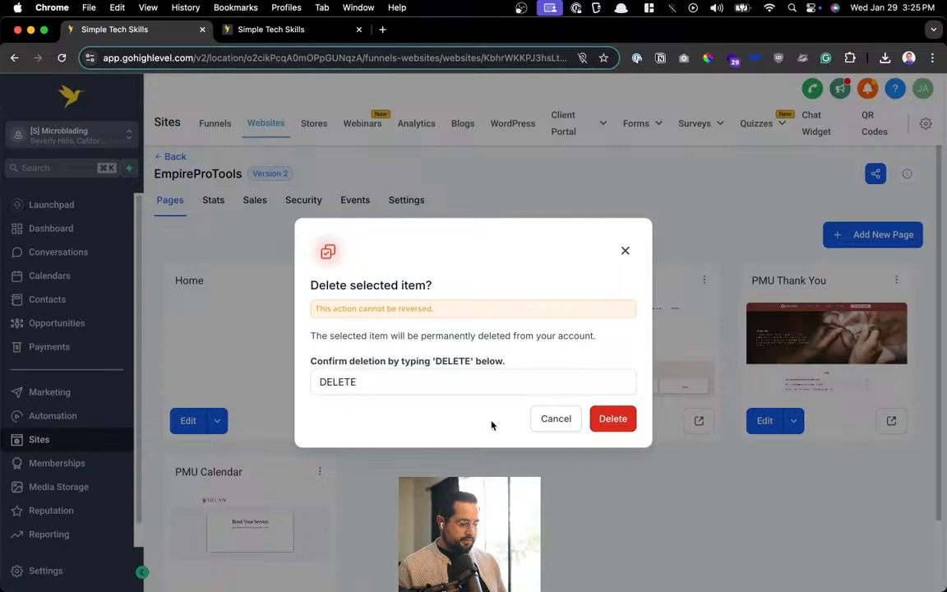
click(603, 421)
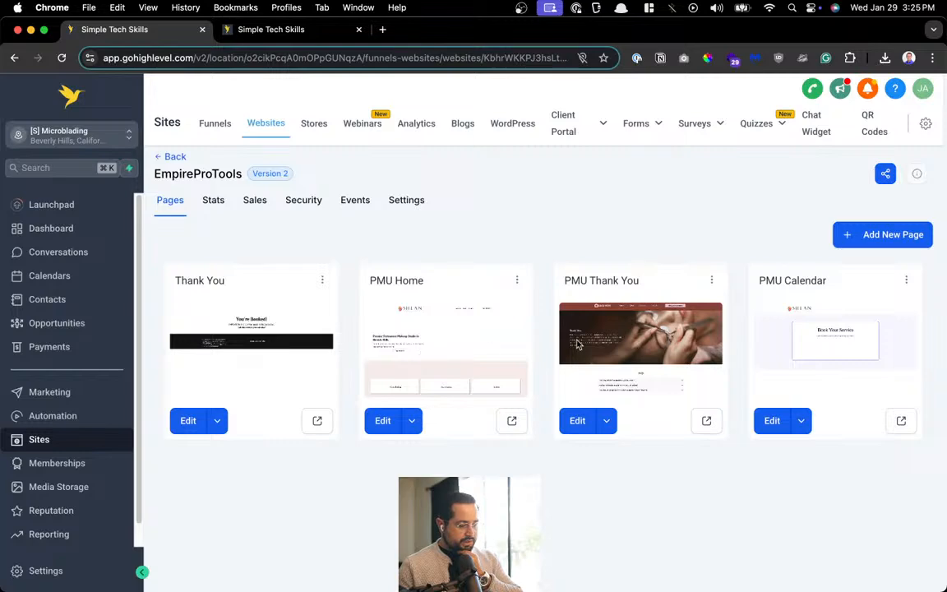
Preview the PMU Thank You page, then delete it, confirming with DELETE
click(707, 420)
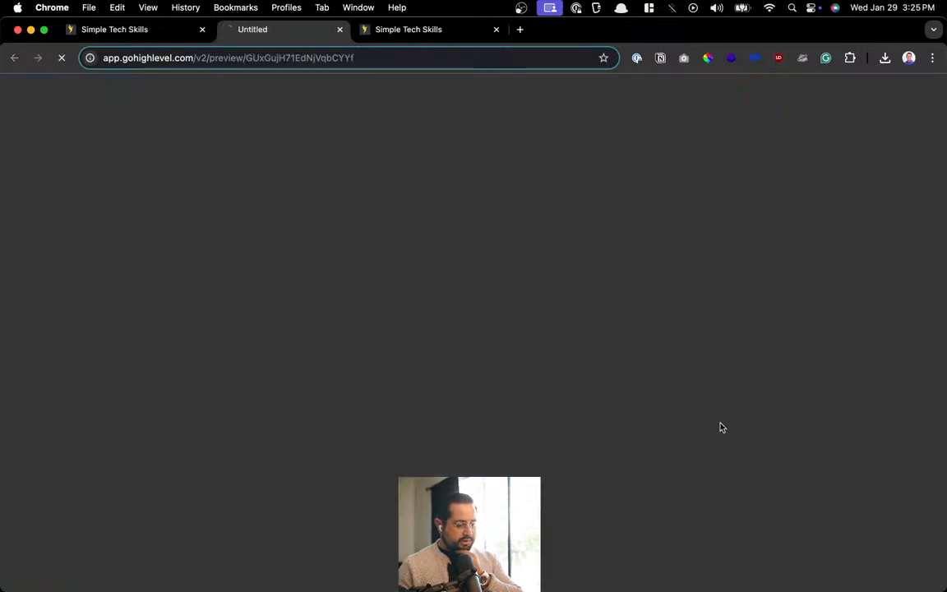
scroll(654, 339, down, 5)
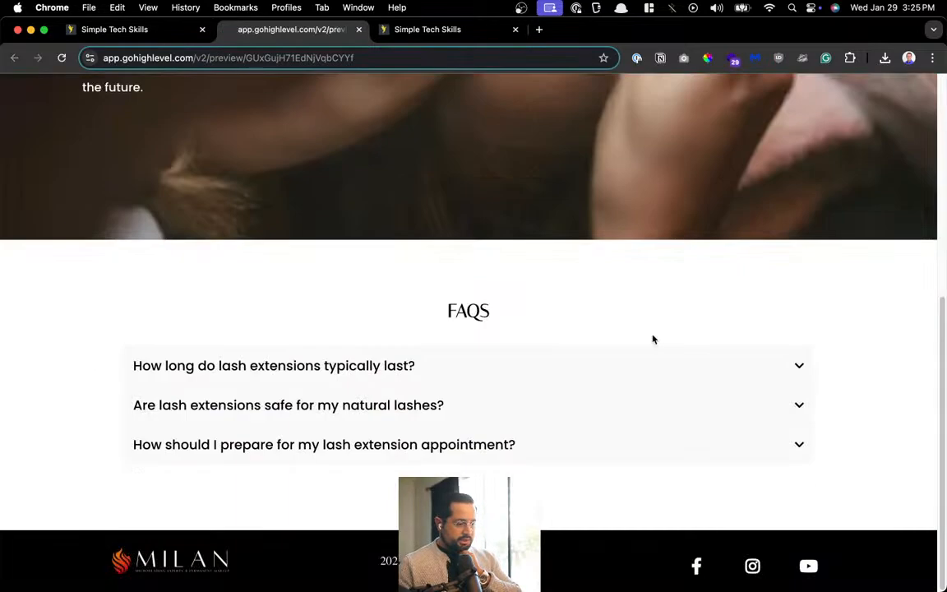
scroll(653, 339, up, 5)
key(super+w)
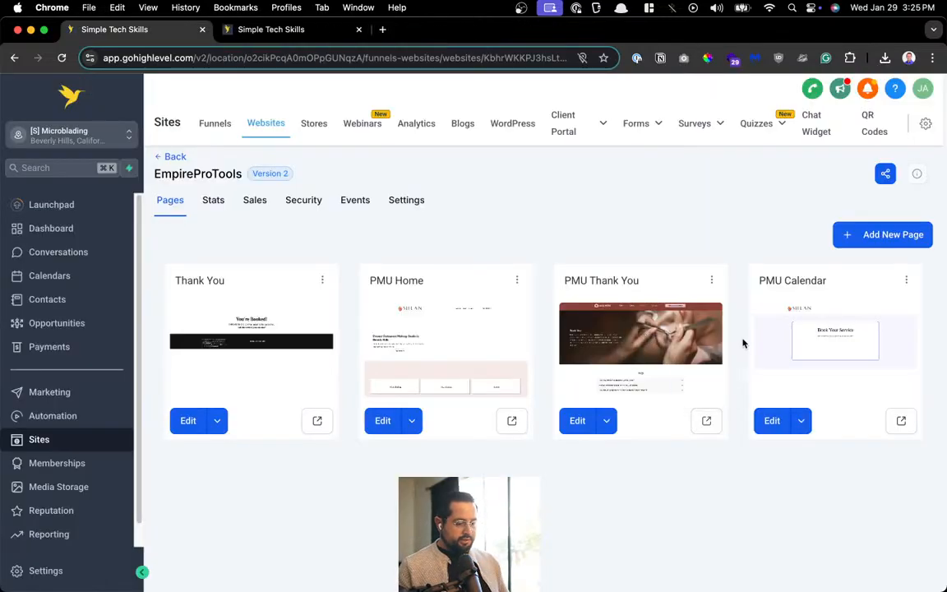
click(711, 278)
click(687, 256)
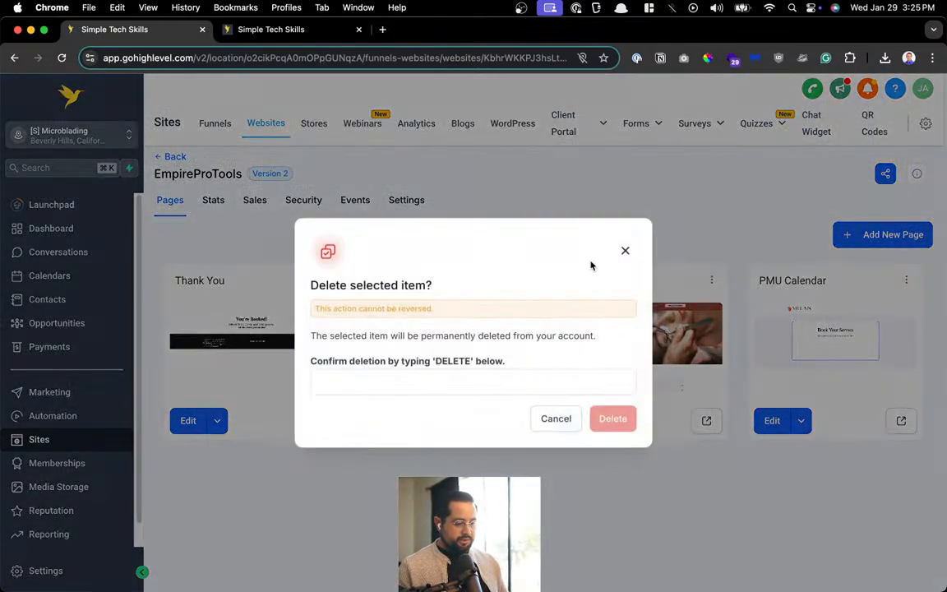
click(433, 379)
text(DELETE)
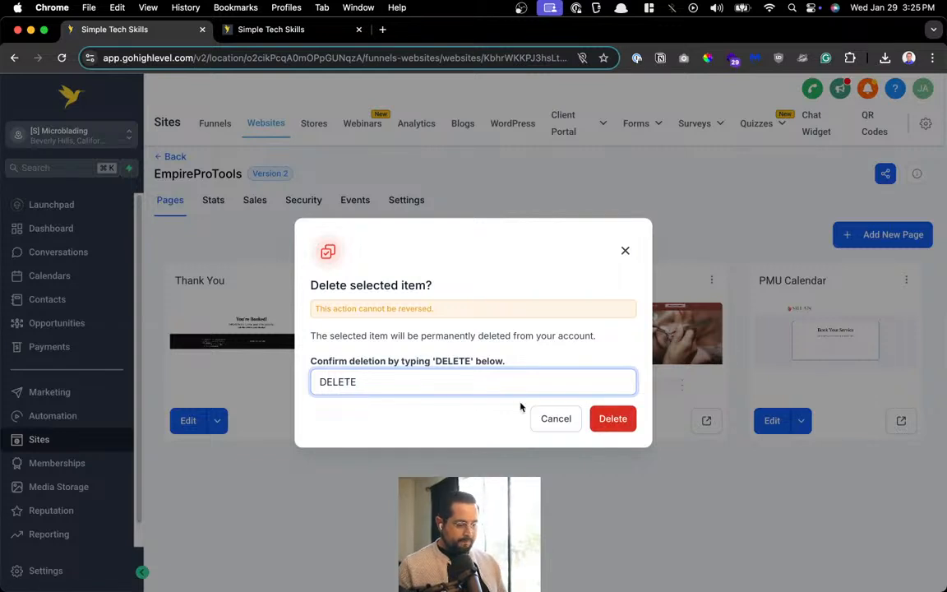
click(599, 421)
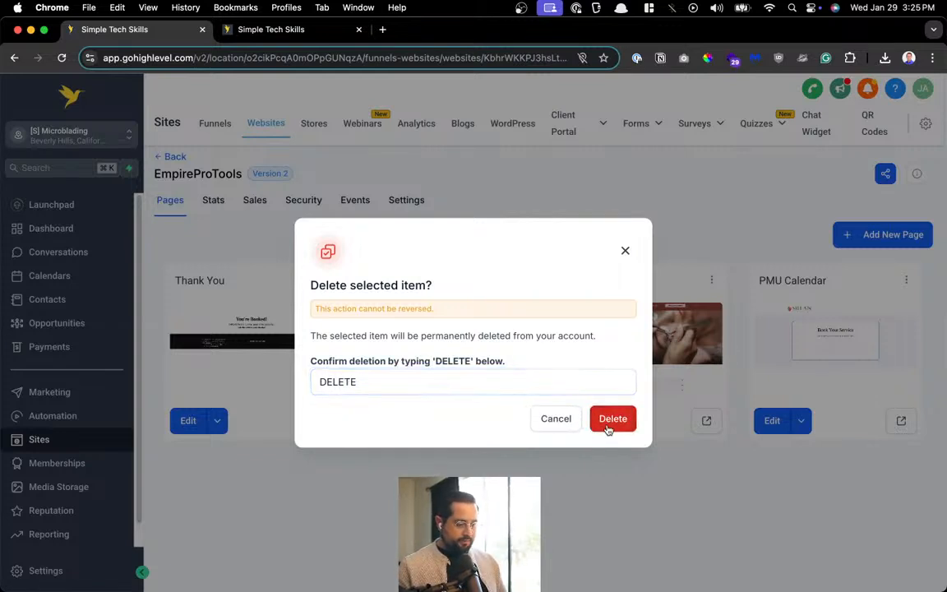
click(611, 423)
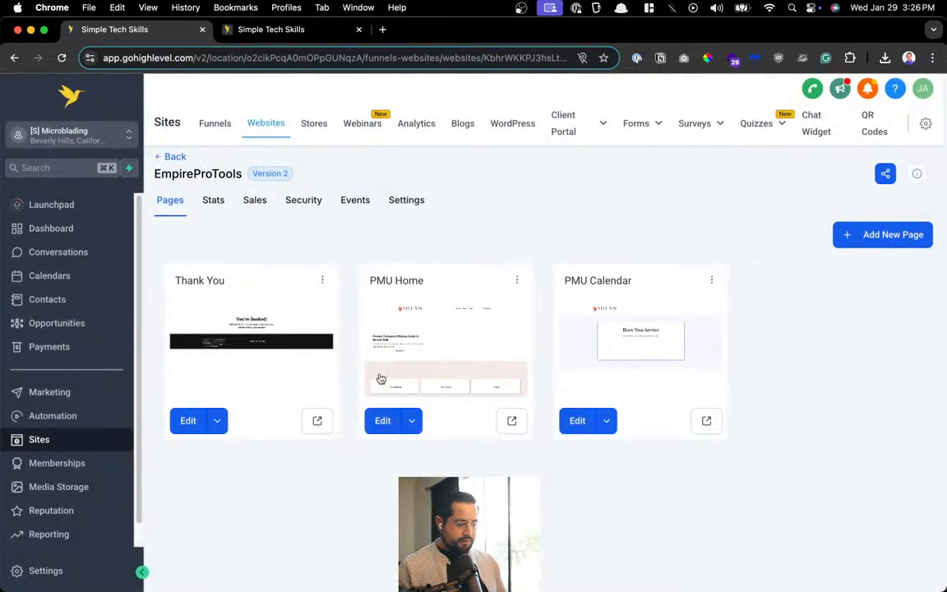
Preview the Thank You page, then delete it, confirming with DELETE
click(325, 424)
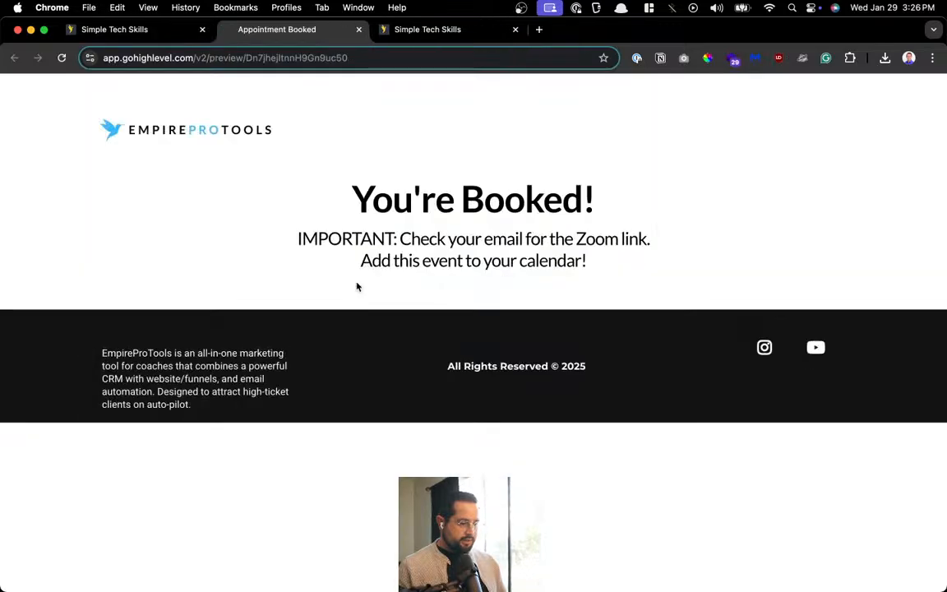
key(super+w)
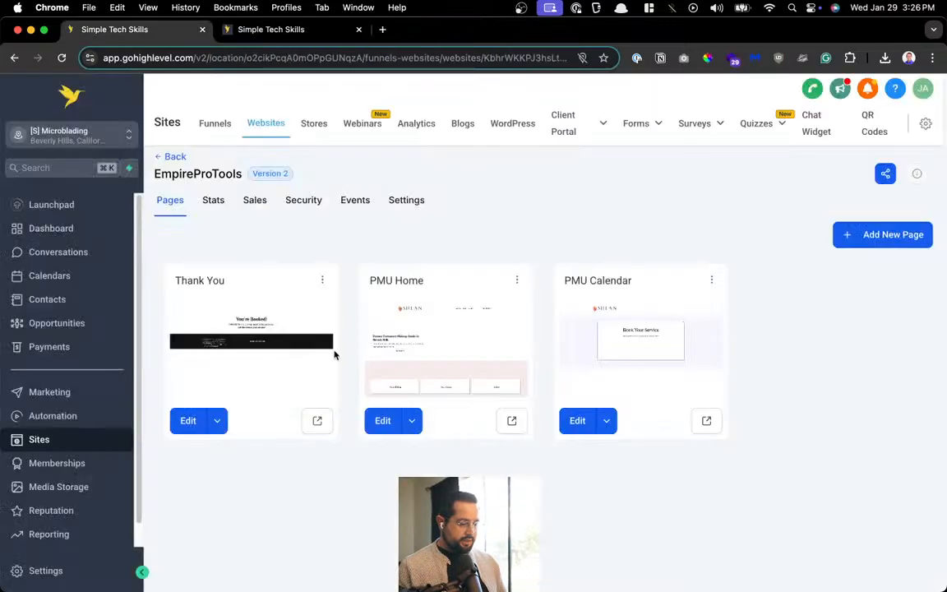
click(322, 282)
click(332, 265)
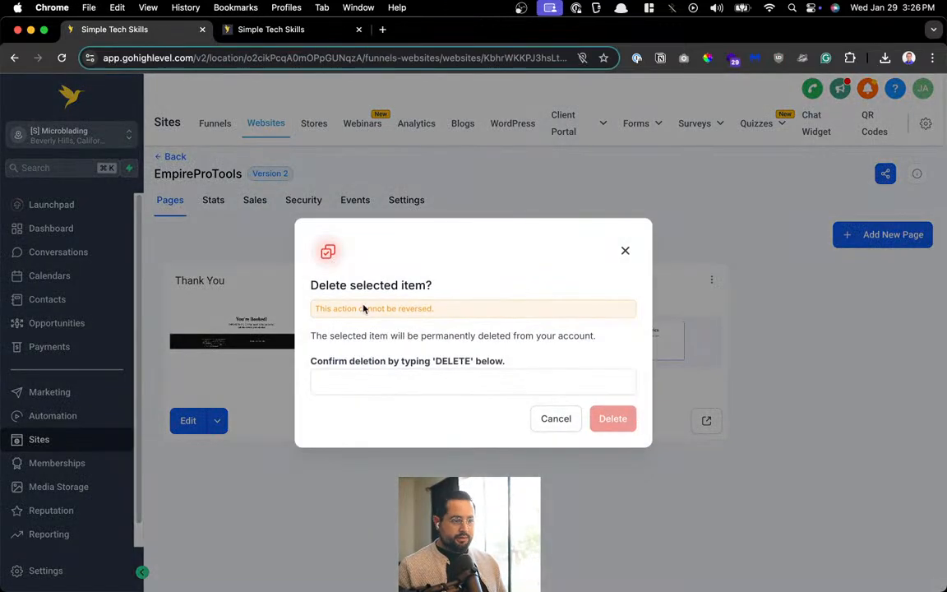
click(516, 388)
text(DELETE)
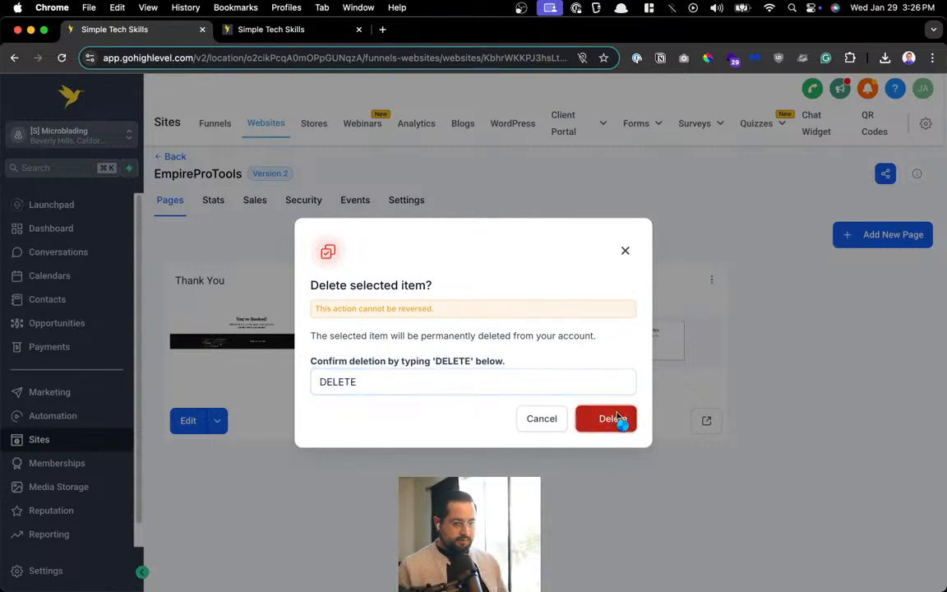
click(617, 420)
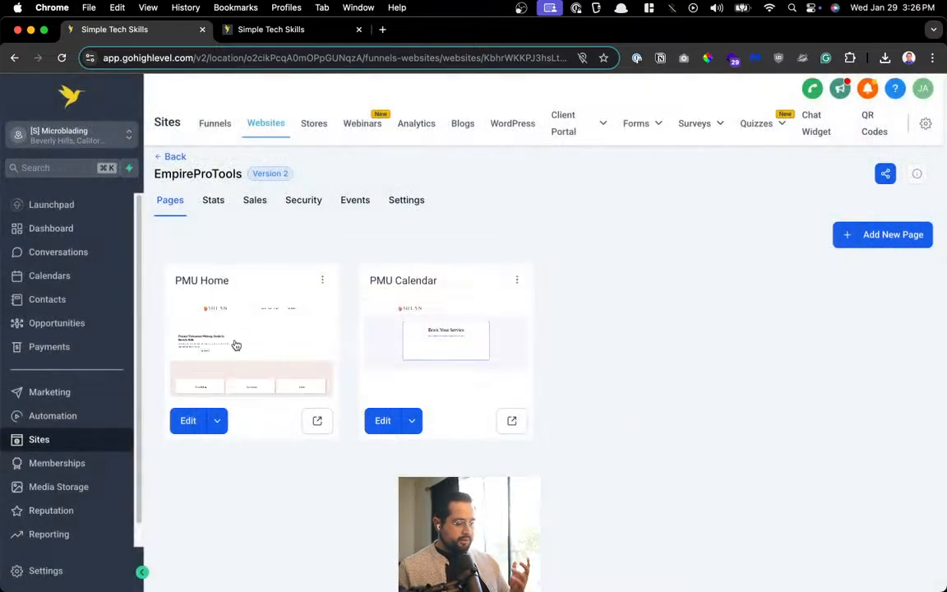
click(317, 420)
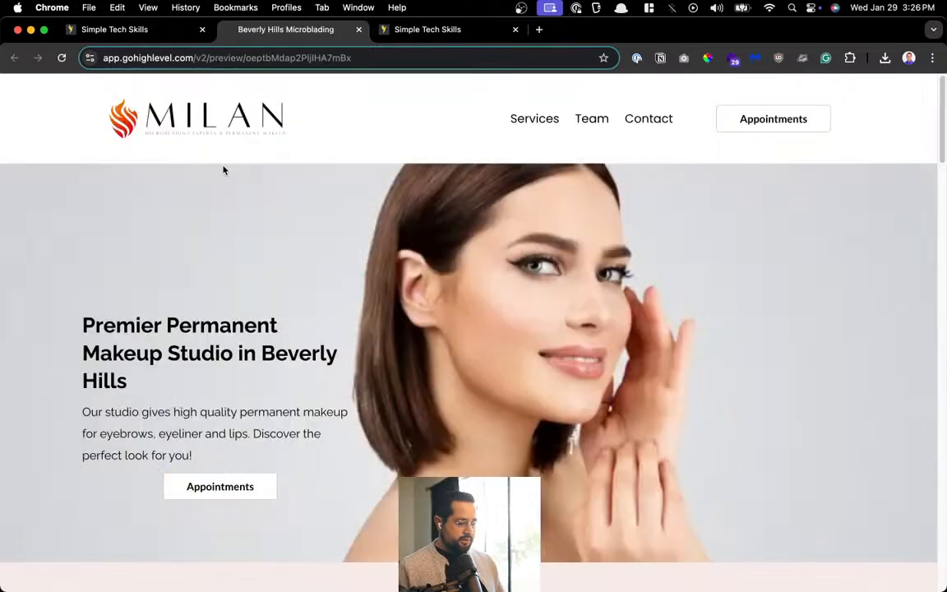
scroll(536, 185, down, 15)
scroll(596, 212, up, 10)
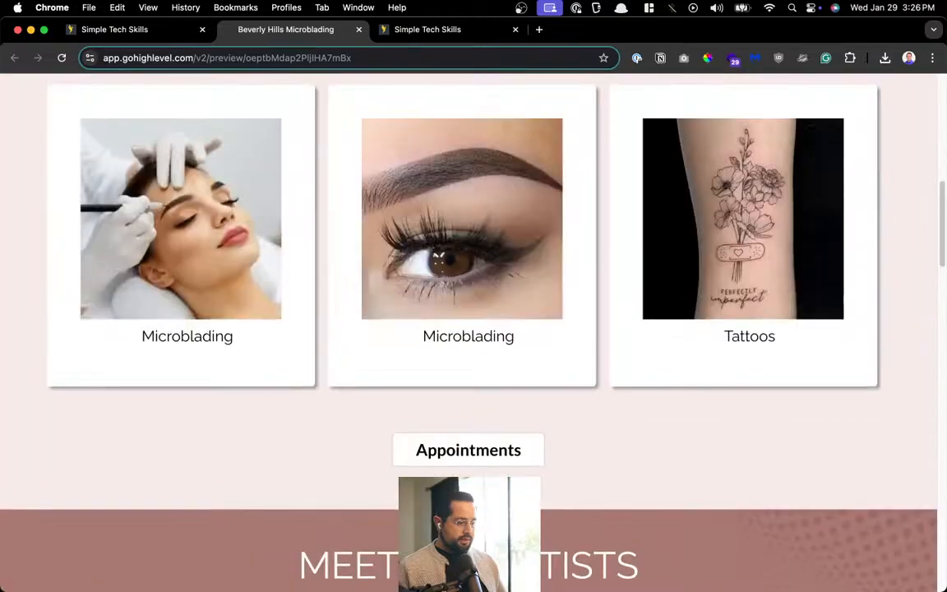
click(359, 30)
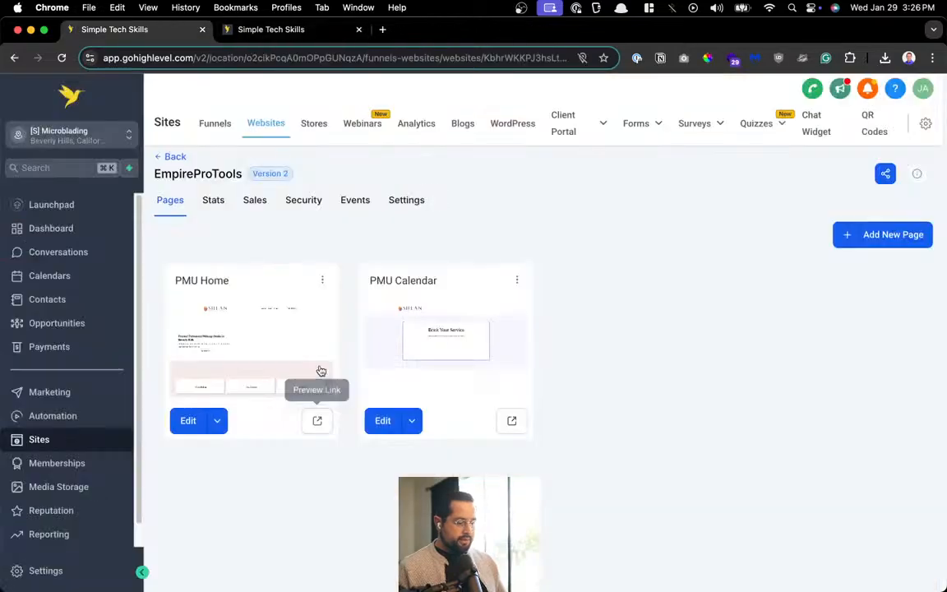
click(511, 420)
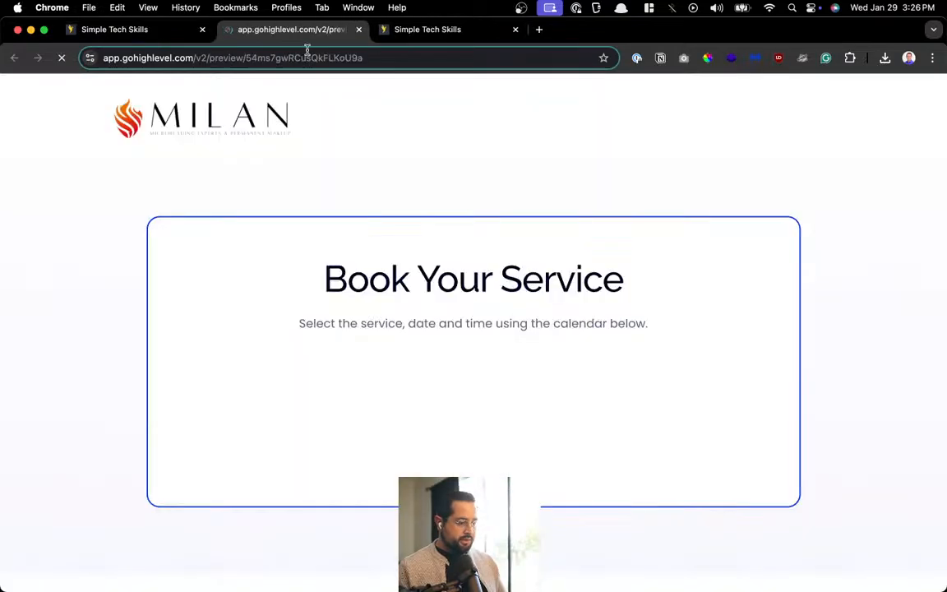
scroll(570, 273, down, 5)
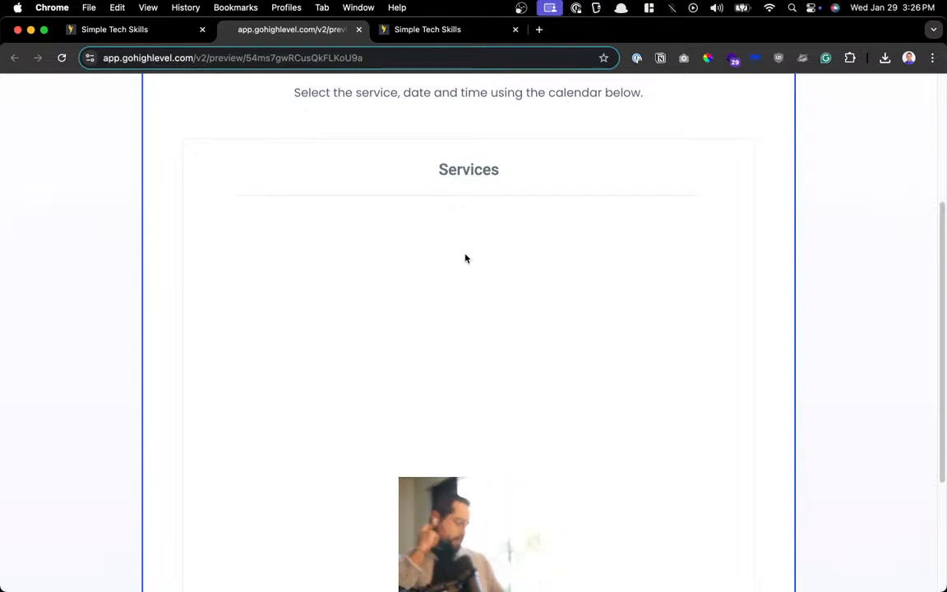
click(99, 36)
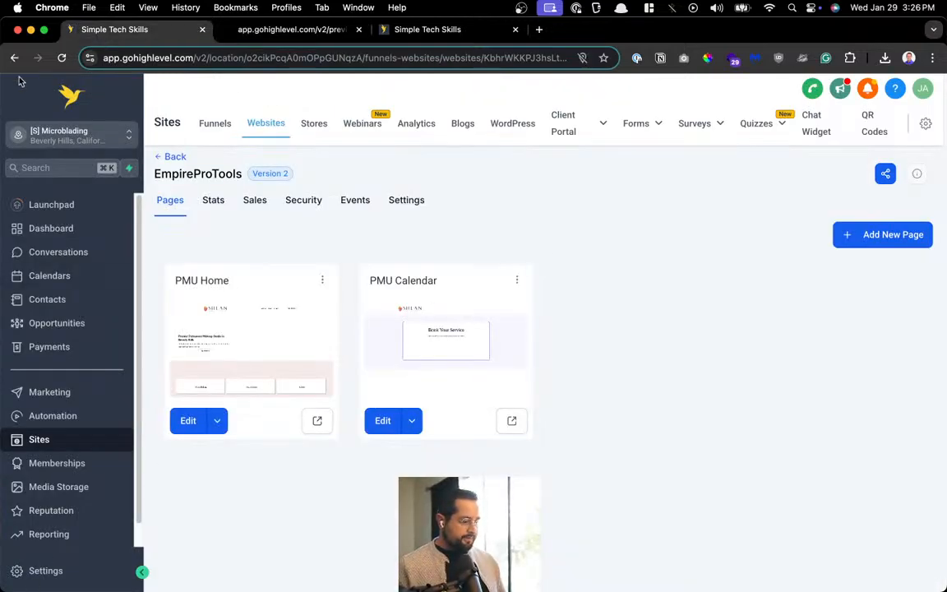
Delete the PMU Calendar from Settings > Calendars
click(36, 570)
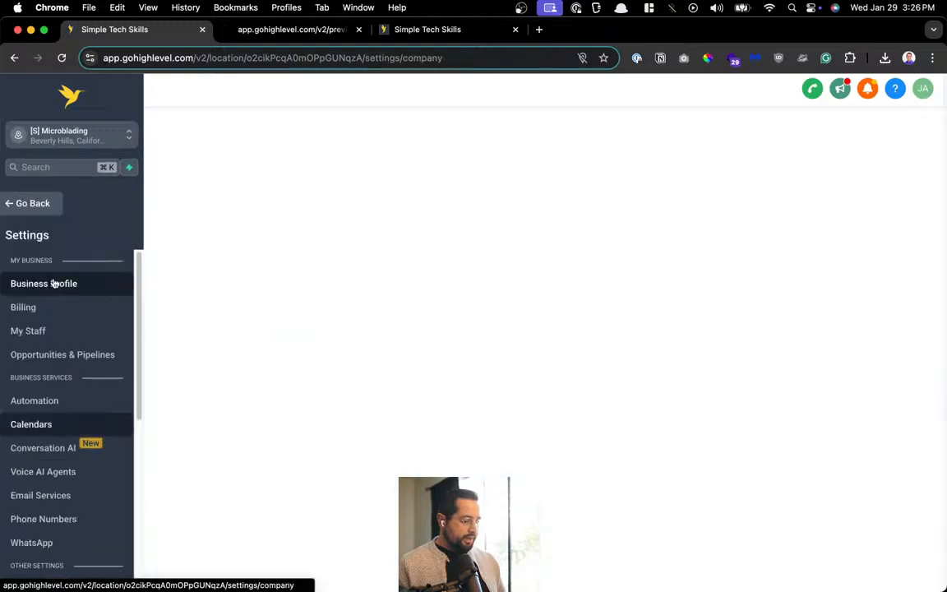
click(32, 424)
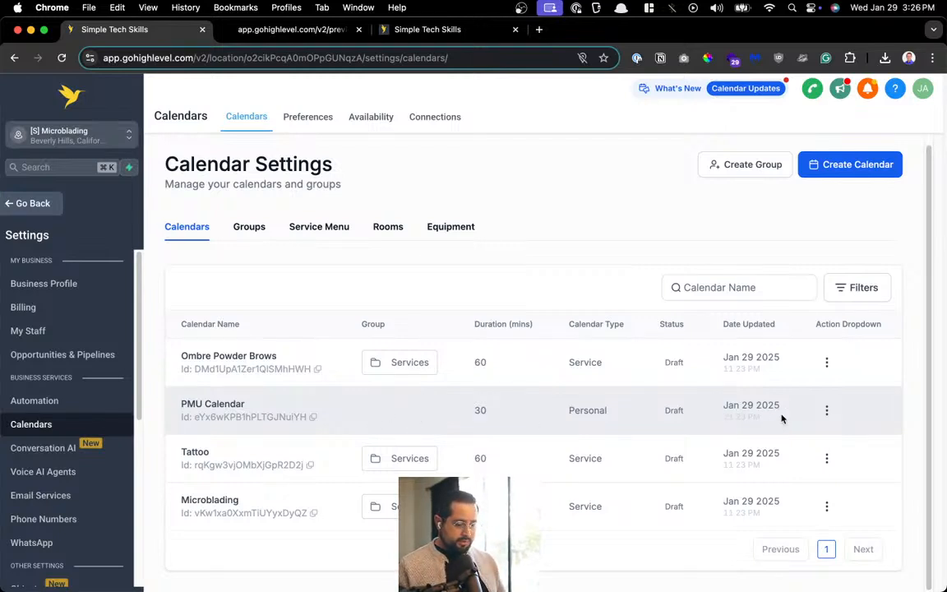
click(826, 410)
click(810, 383)
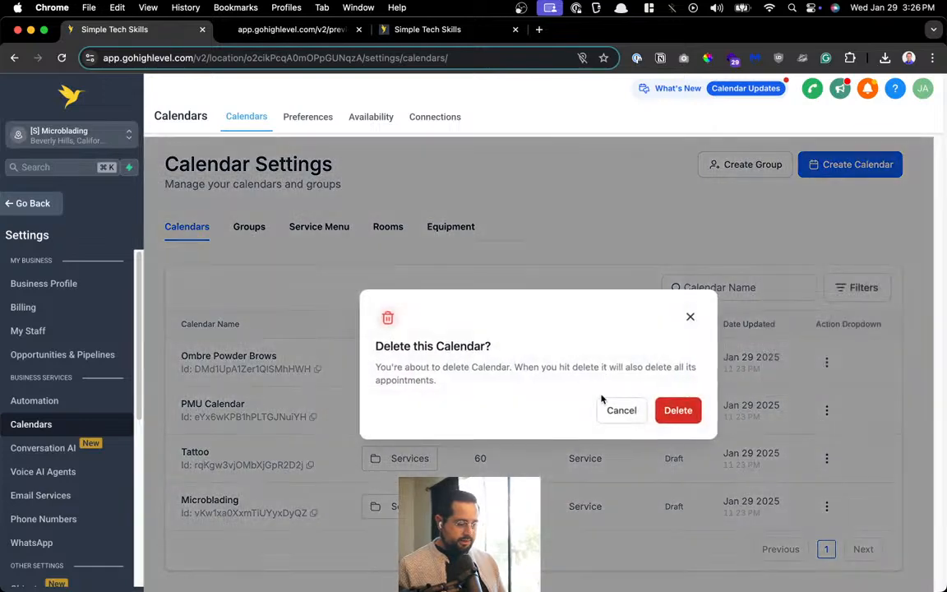
click(676, 410)
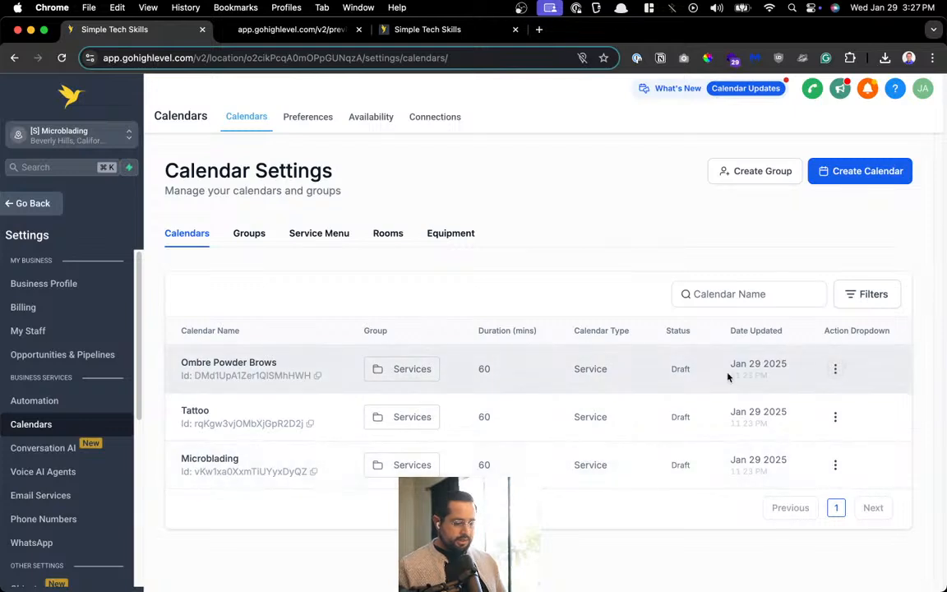
Note the Draft status of Ombre Powder Brows and open that calendar for editing
drag(673, 369, 693, 372)
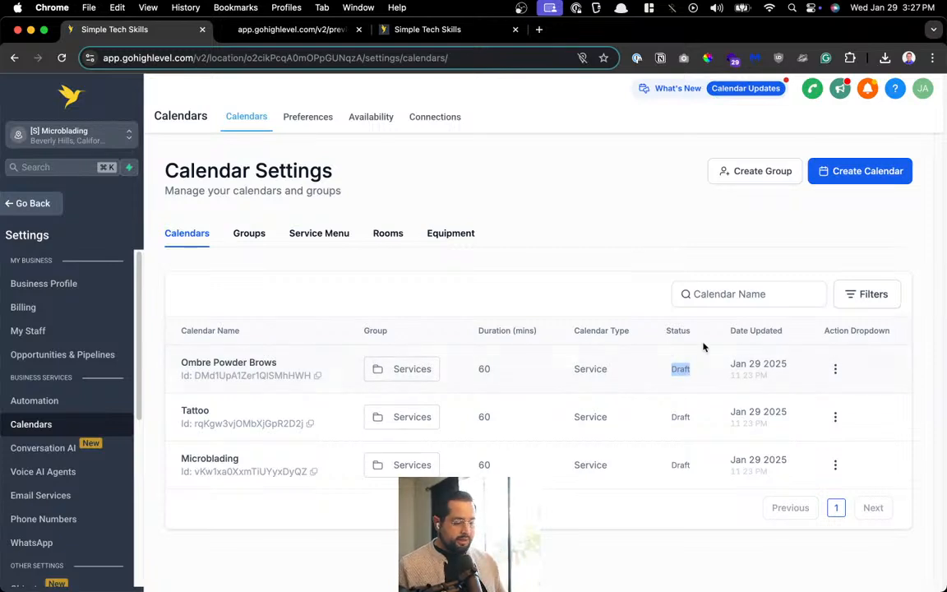
click(836, 370)
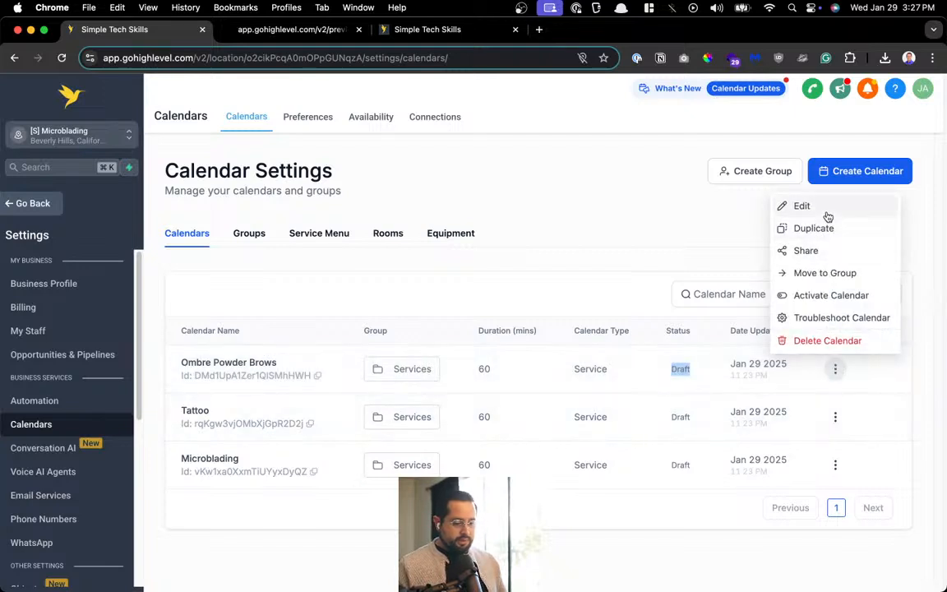
click(827, 215)
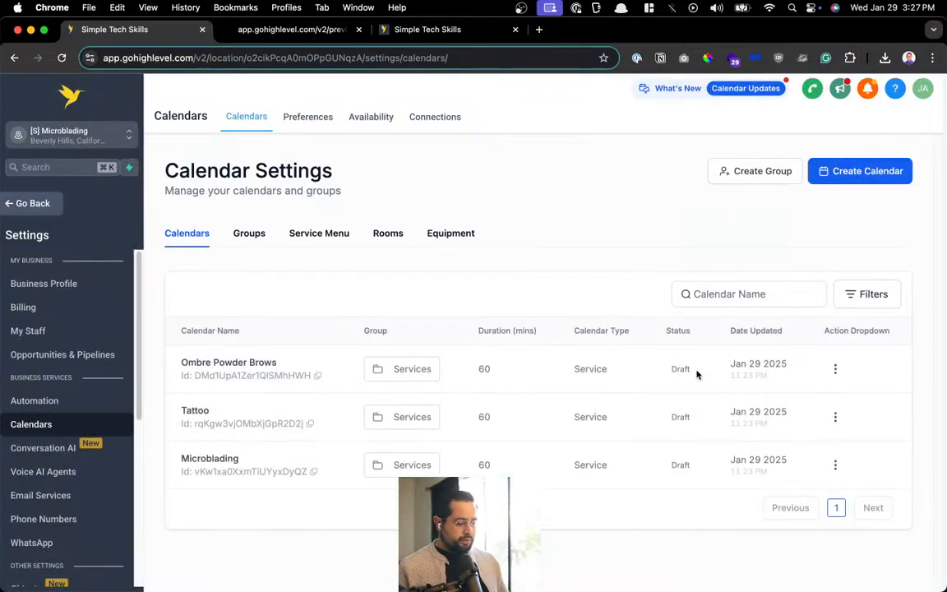
Review the Ombre Powder Brows calendar's booking URL and weekly availability hours
click(835, 369)
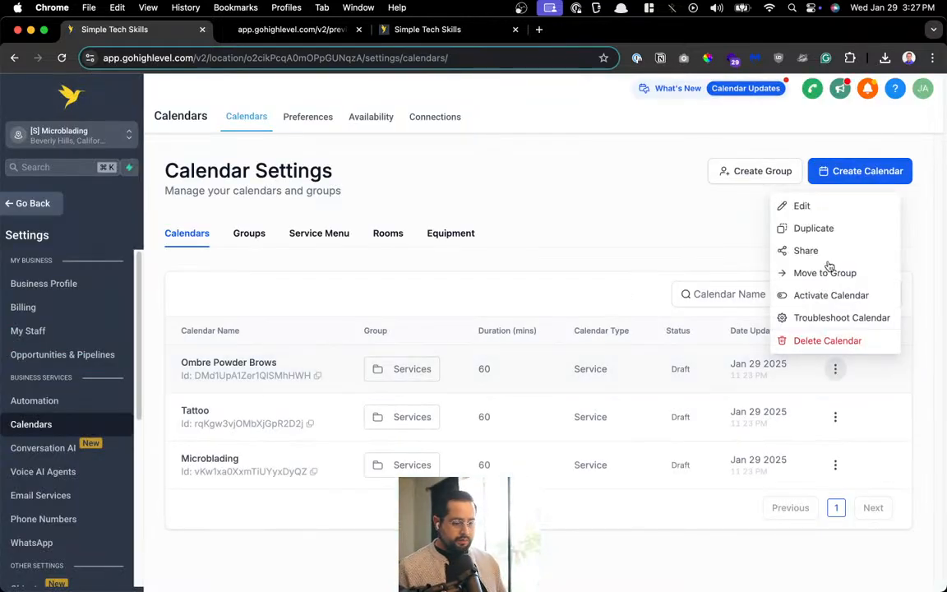
click(842, 206)
scroll(533, 292, down, 3)
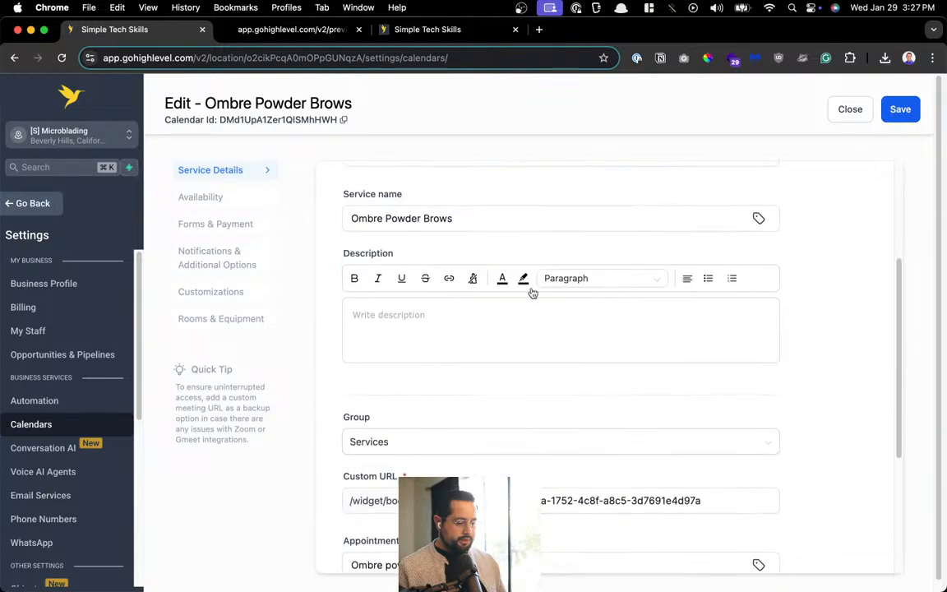
scroll(434, 242, down, 3)
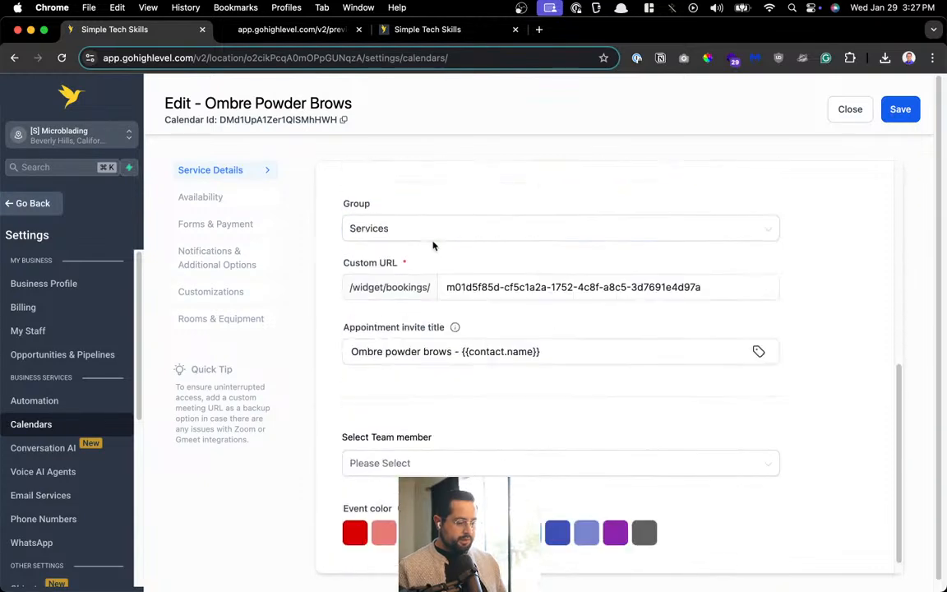
triple_click(459, 286)
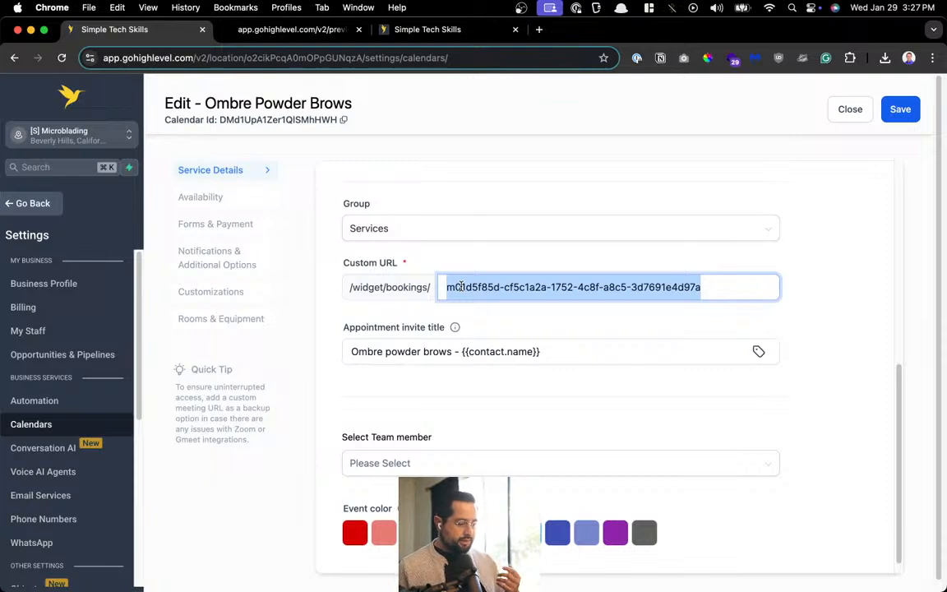
scroll(467, 298, down, 1)
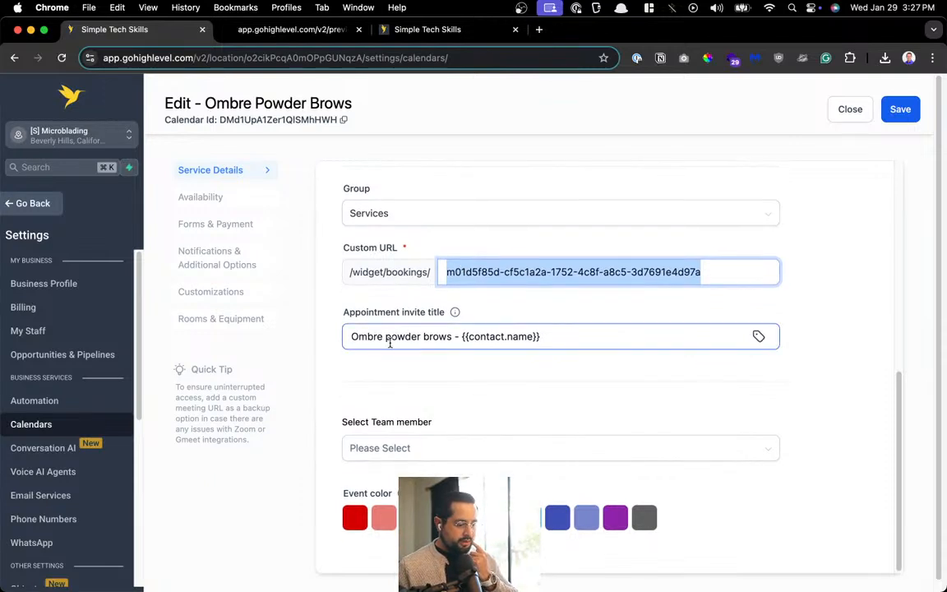
scroll(460, 403, down, 1)
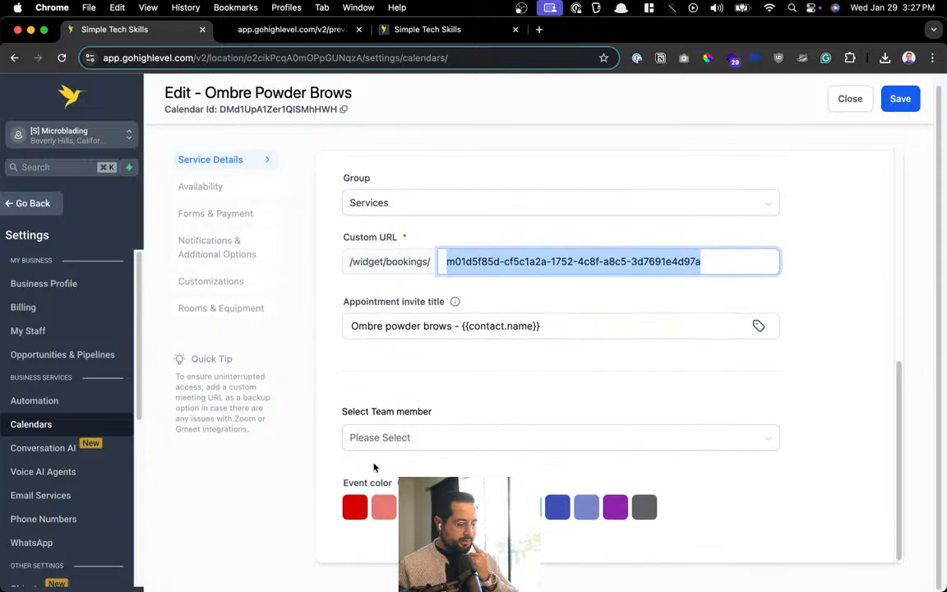
scroll(645, 382, up, 10)
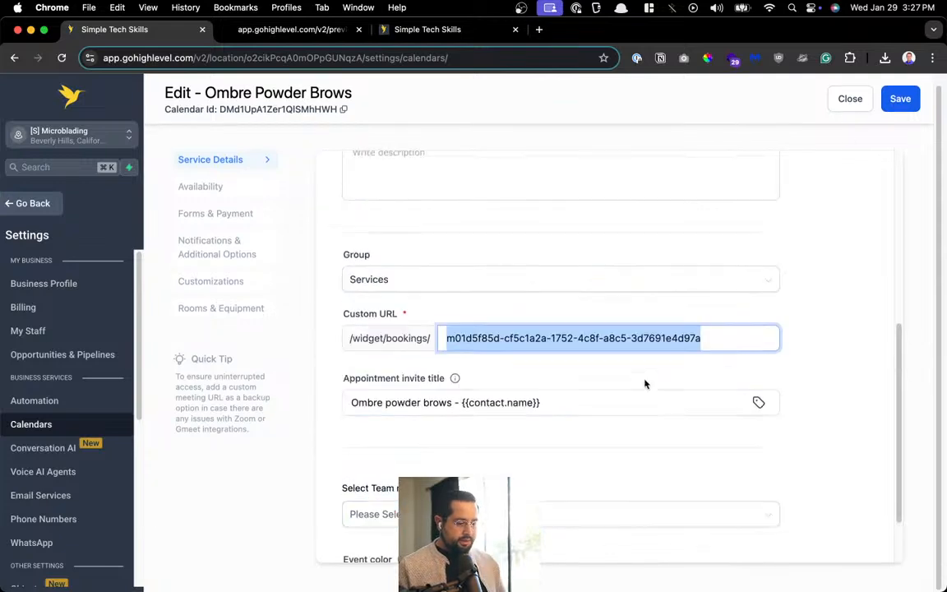
click(201, 187)
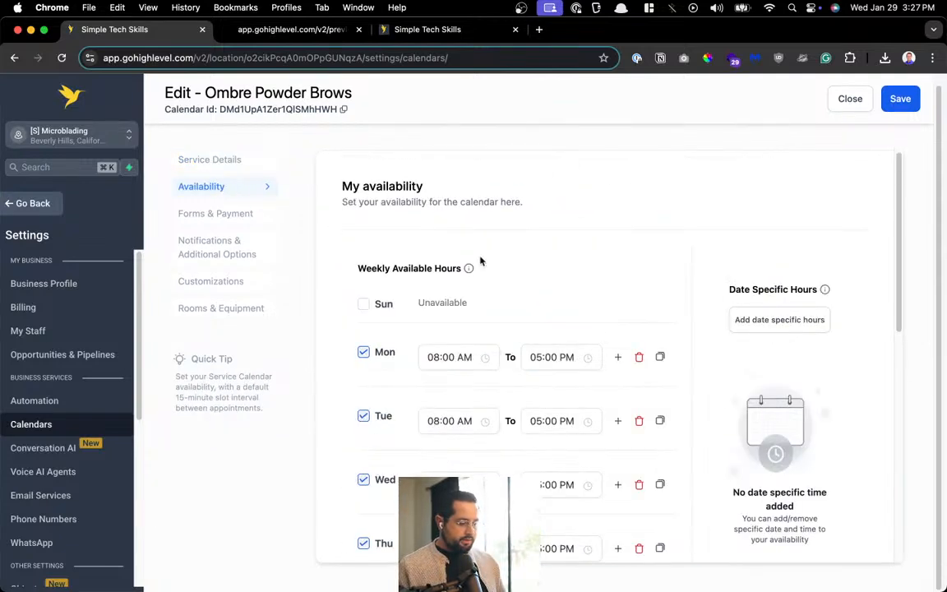
scroll(493, 259, down, 10)
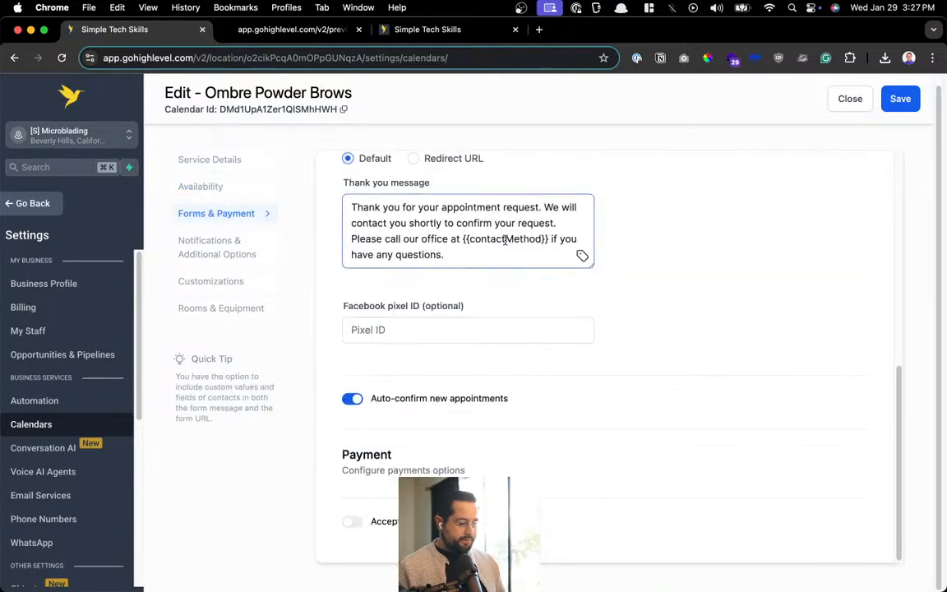
scroll(581, 256, up, 8)
scroll(574, 401, up, 2)
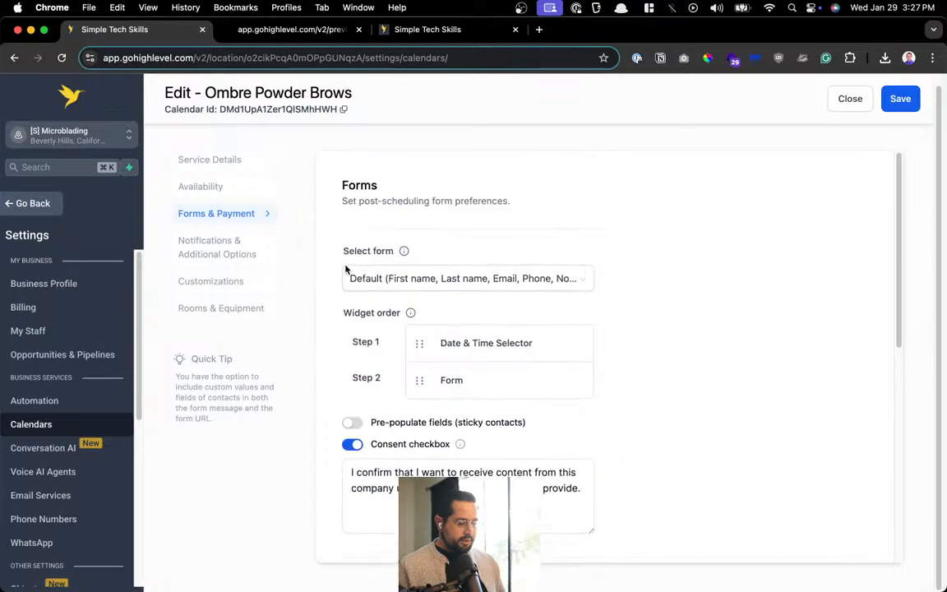
scroll(532, 343, down, 10)
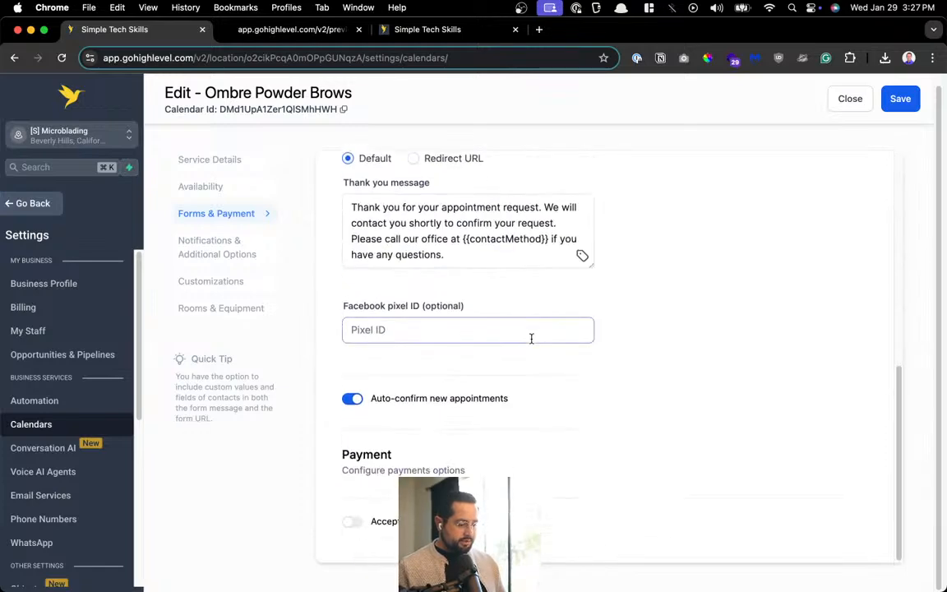
Inspect the confirmed-booking notification's email body and in-app settings, then close without saving
click(202, 240)
scroll(566, 319, up, 6)
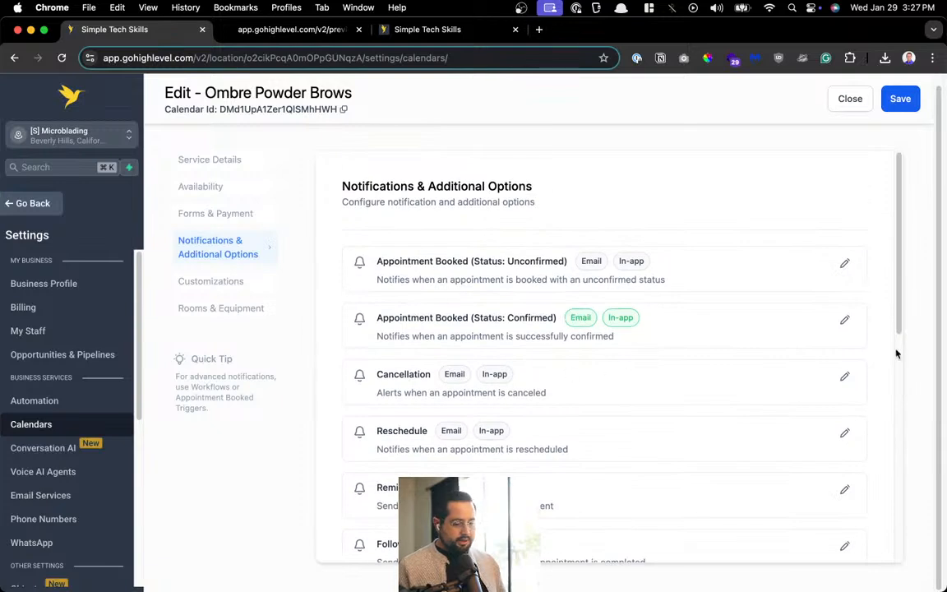
click(844, 319)
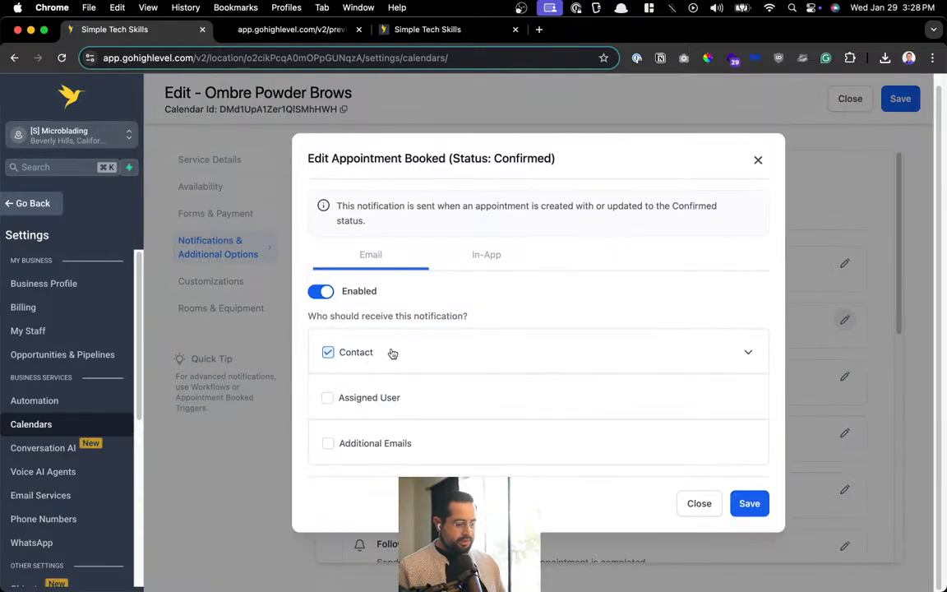
click(748, 353)
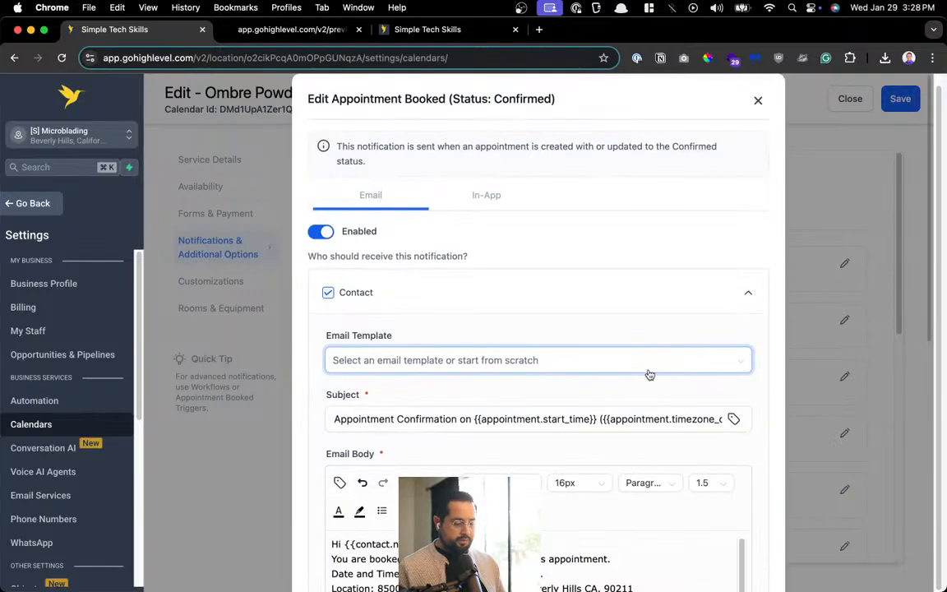
scroll(575, 382, down, 5)
scroll(416, 230, up, 1)
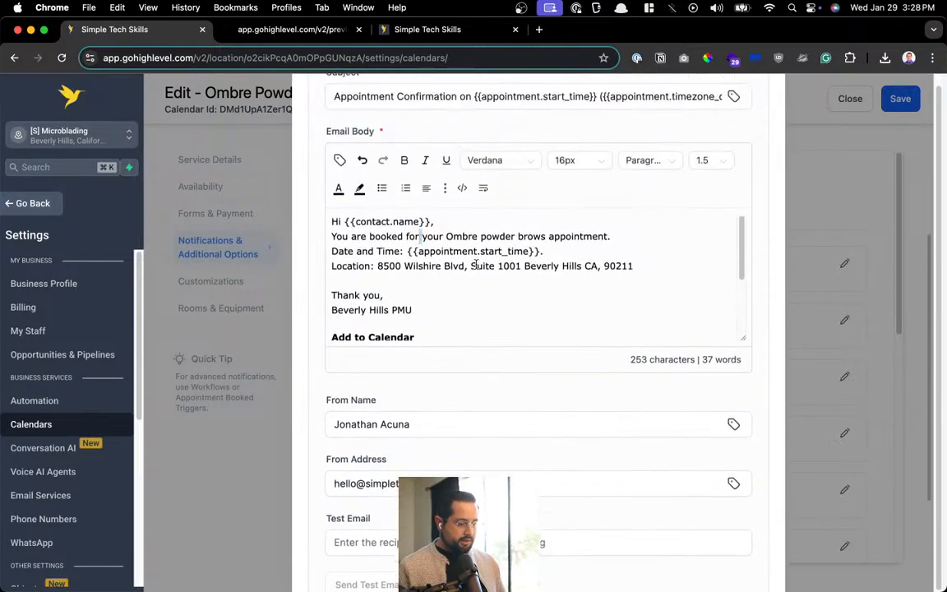
drag(389, 238, 442, 274)
drag(510, 332, 340, 221)
scroll(448, 263, up, 5)
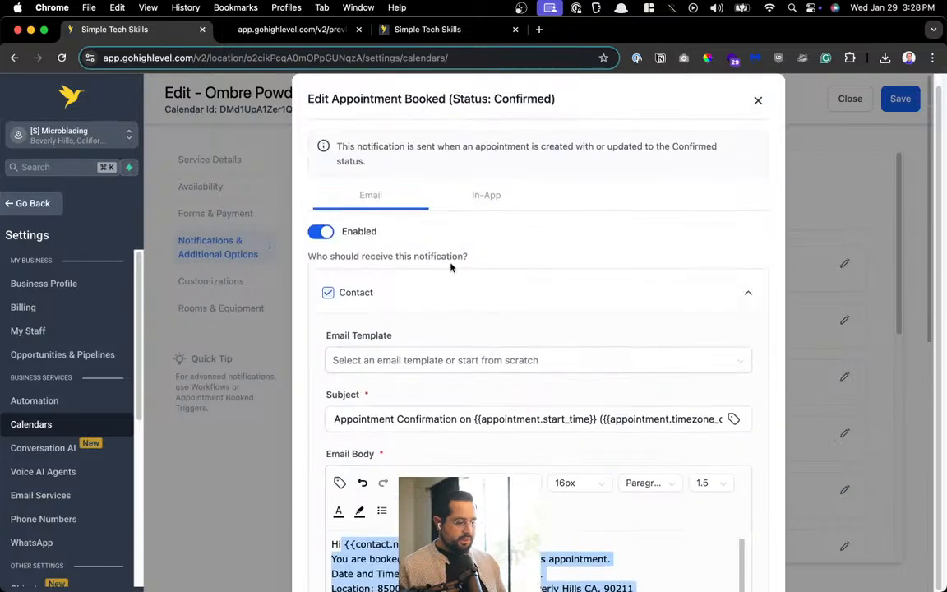
click(412, 296)
click(498, 199)
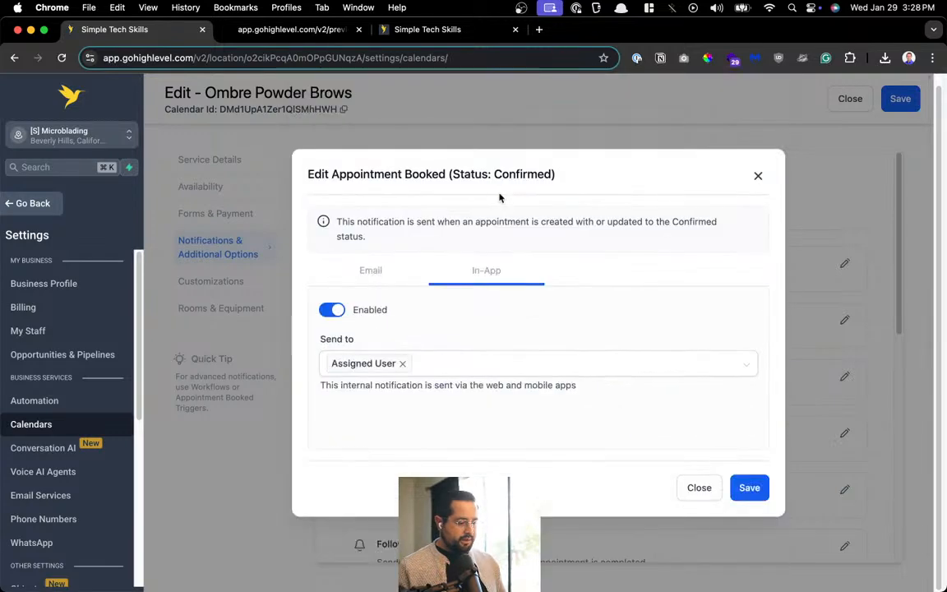
click(362, 356)
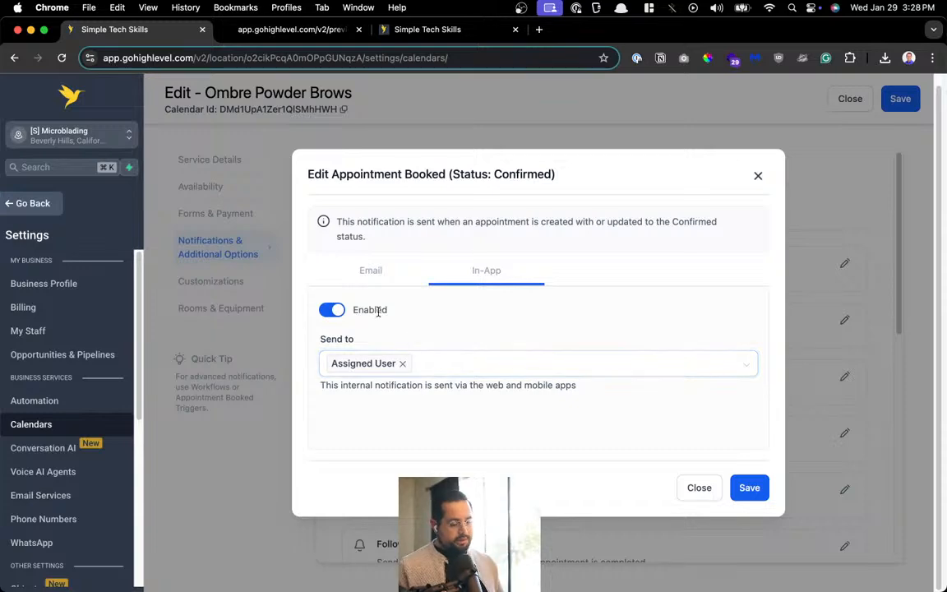
click(699, 487)
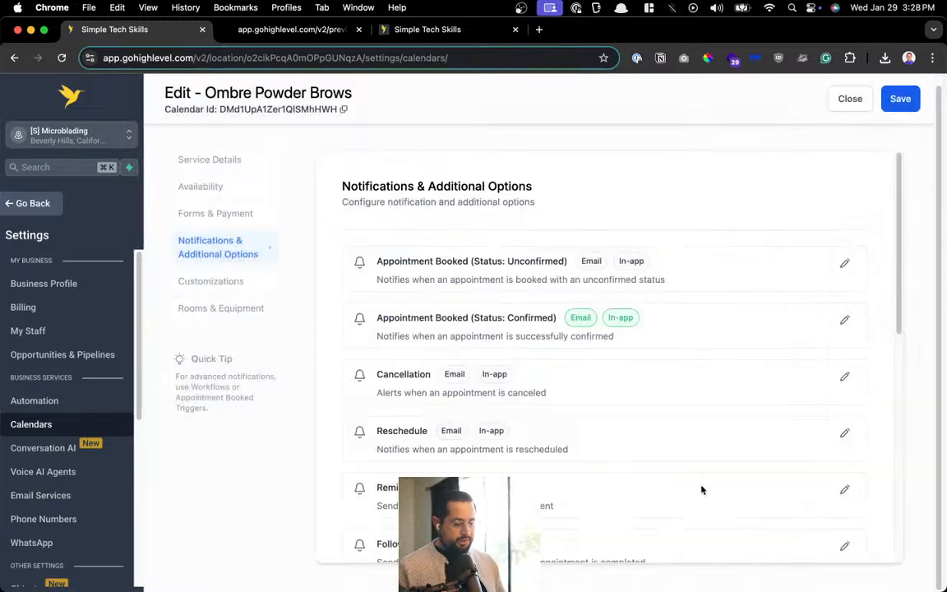
Upload ombre brows.jpg as the Ombre Powder Brows service cover image
click(236, 281)
scroll(584, 399, down, 10)
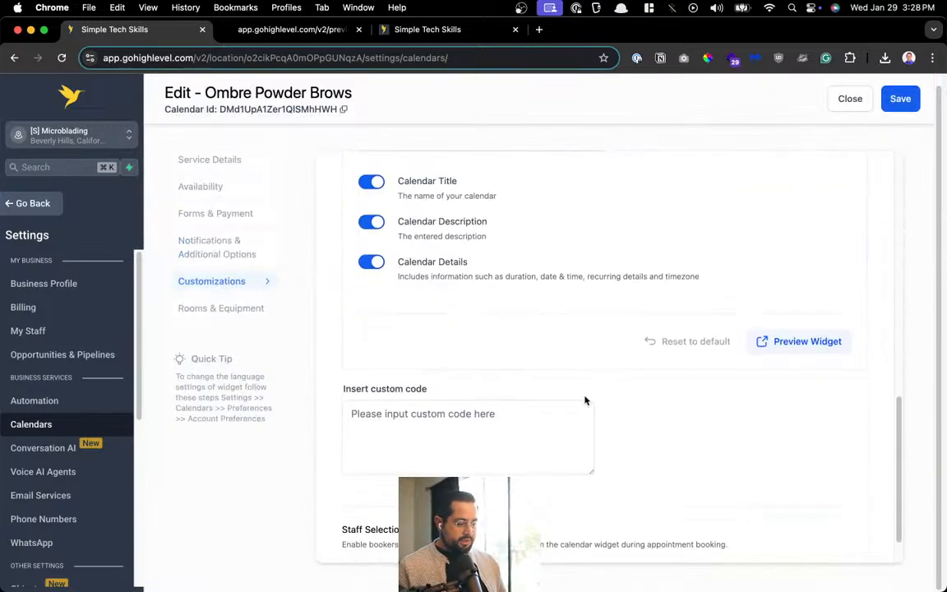
scroll(586, 397, up, 10)
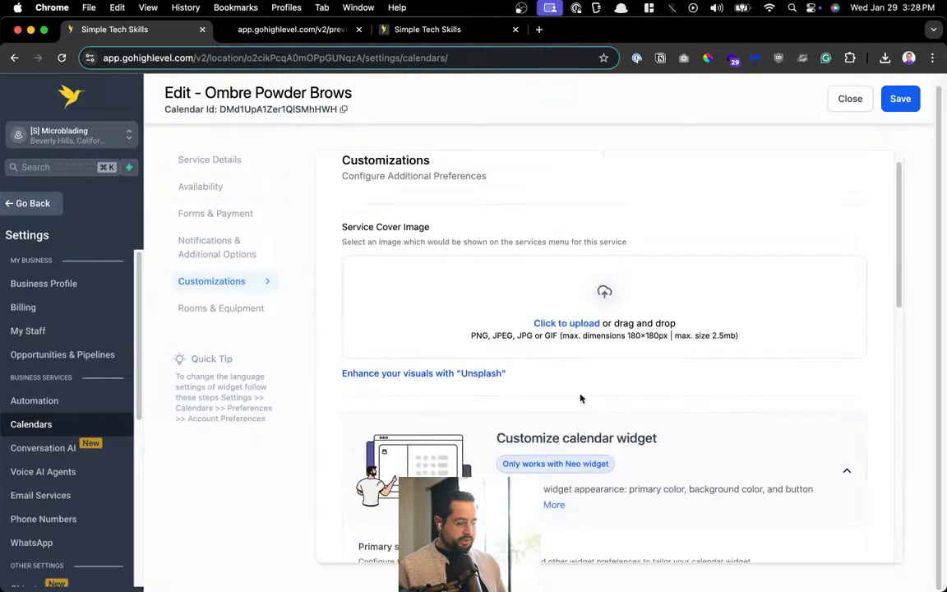
click(598, 341)
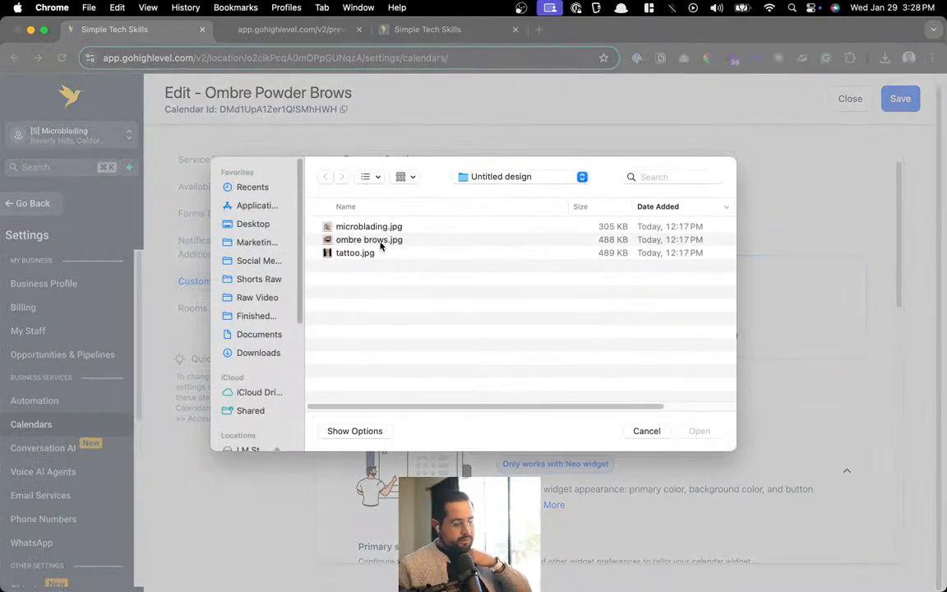
double_click(380, 241)
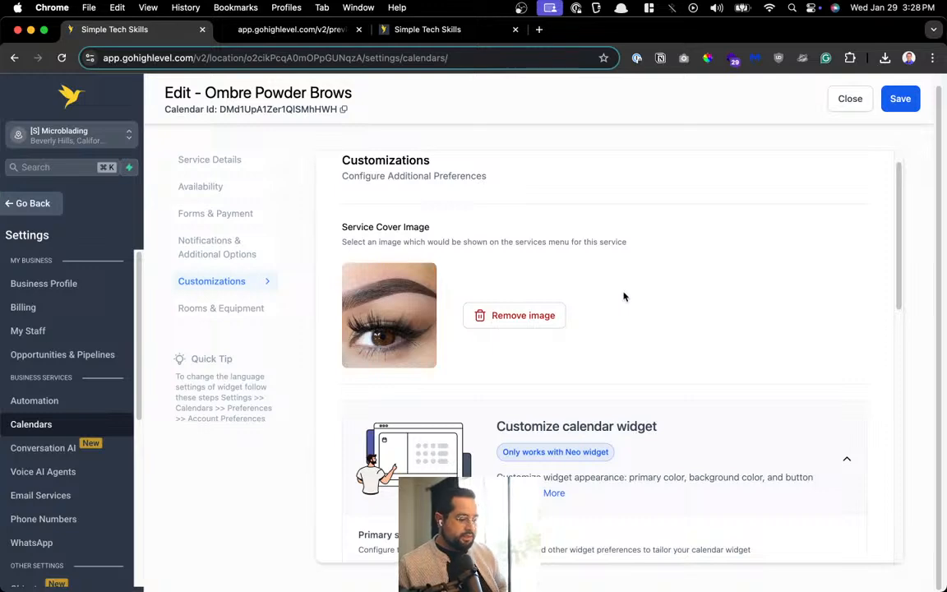
Save the Ombre Powder Brows calendar and close its editor
scroll(615, 315, down, 15)
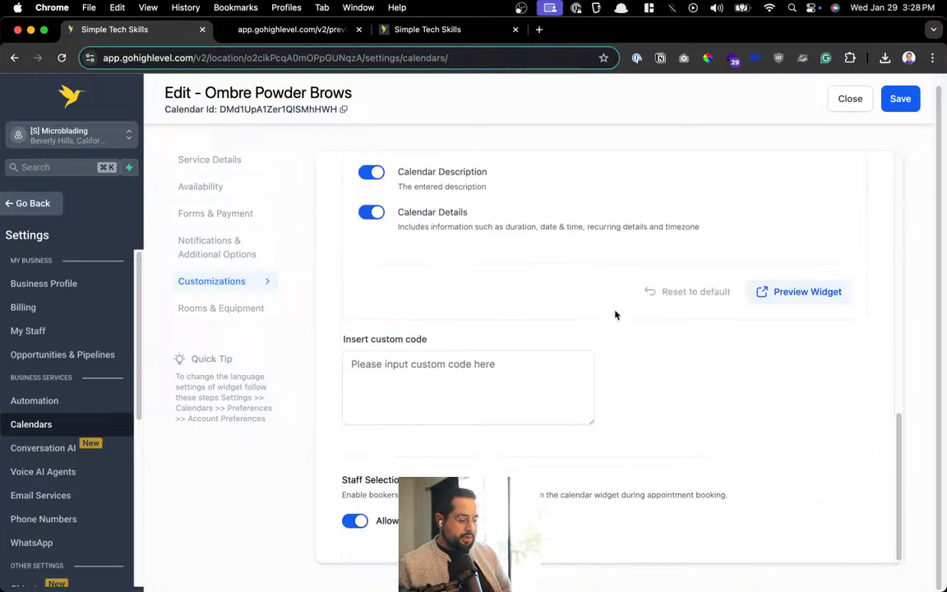
click(247, 309)
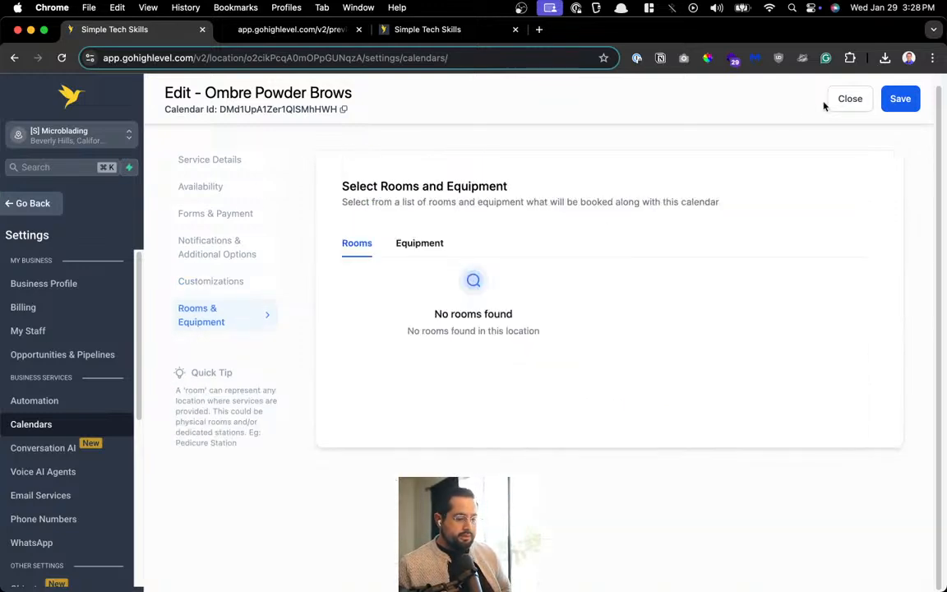
click(898, 101)
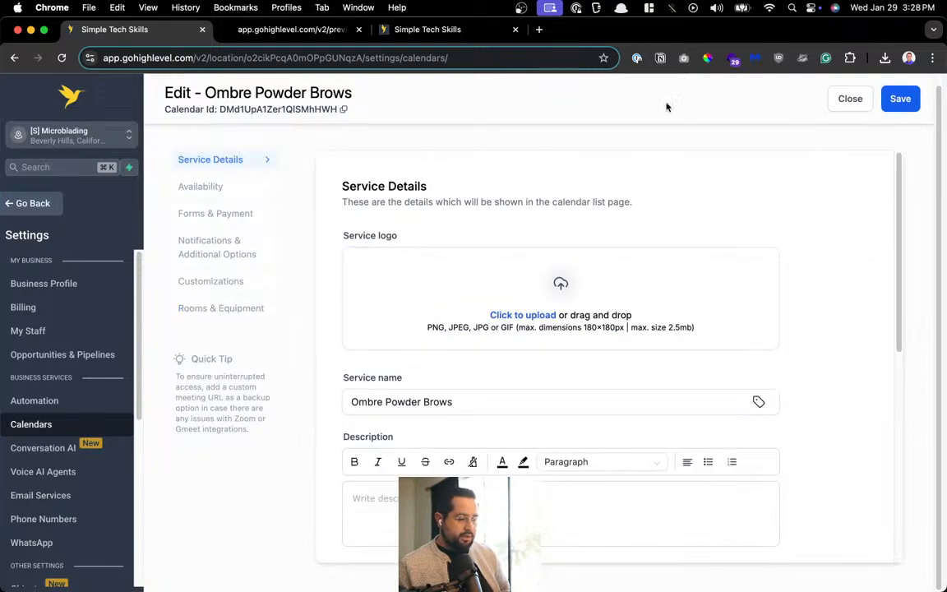
click(849, 99)
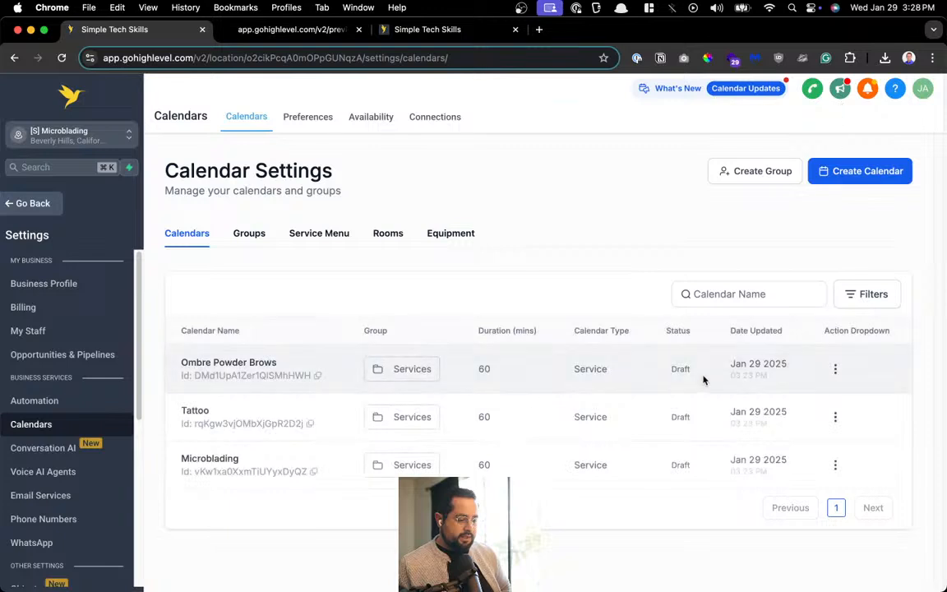
Activate the Ombre Powder Brows calendar, then open the Tattoo calendar for editing
click(836, 370)
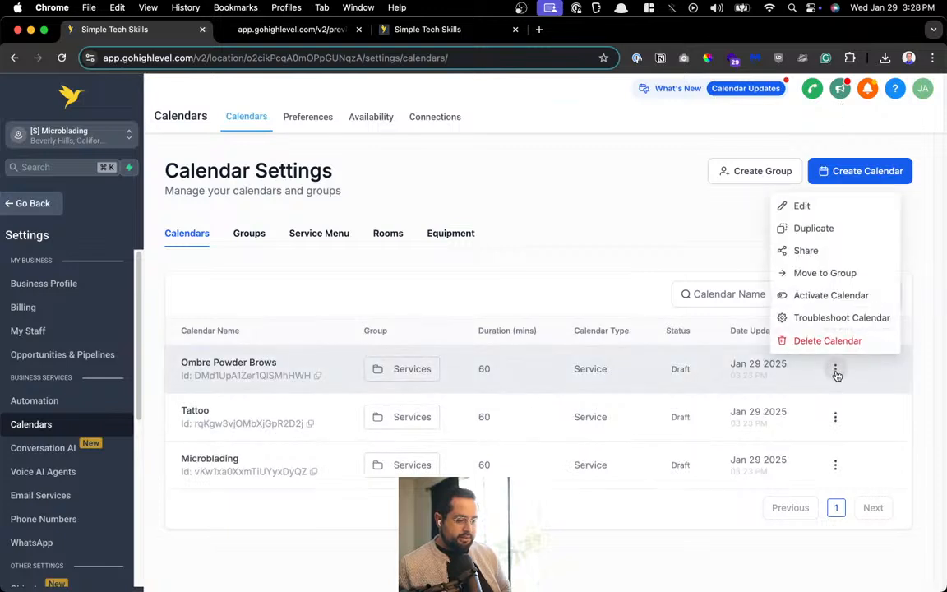
click(793, 295)
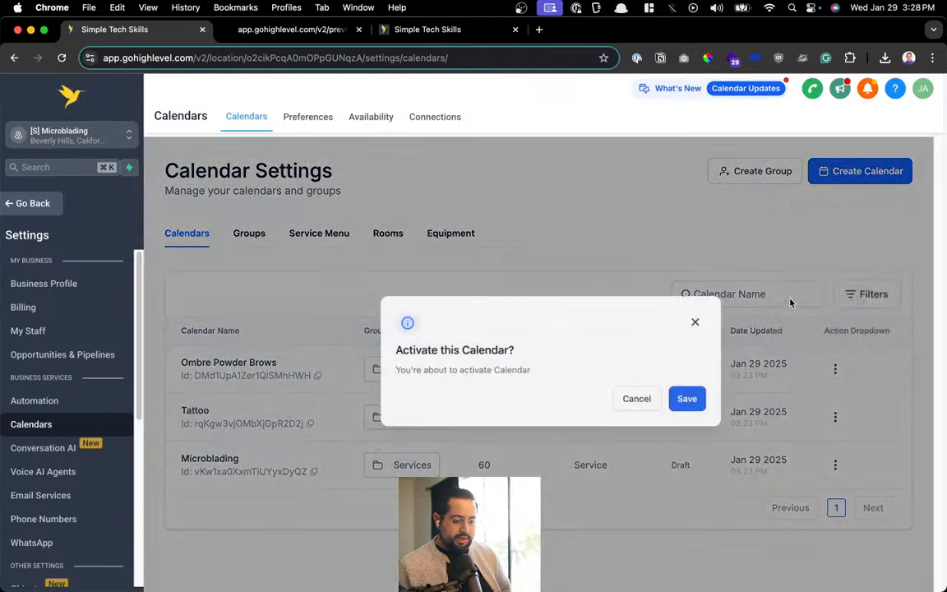
click(674, 403)
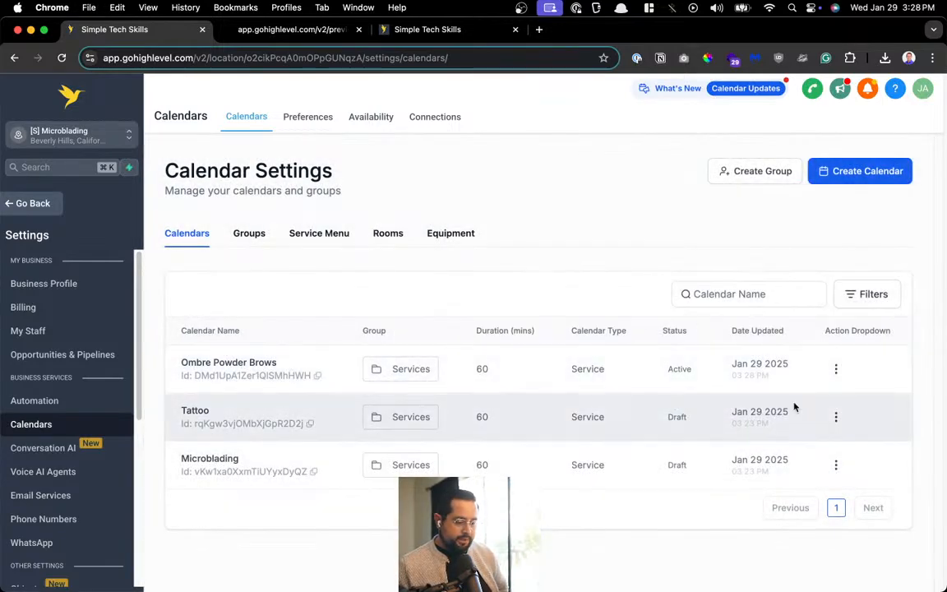
click(835, 417)
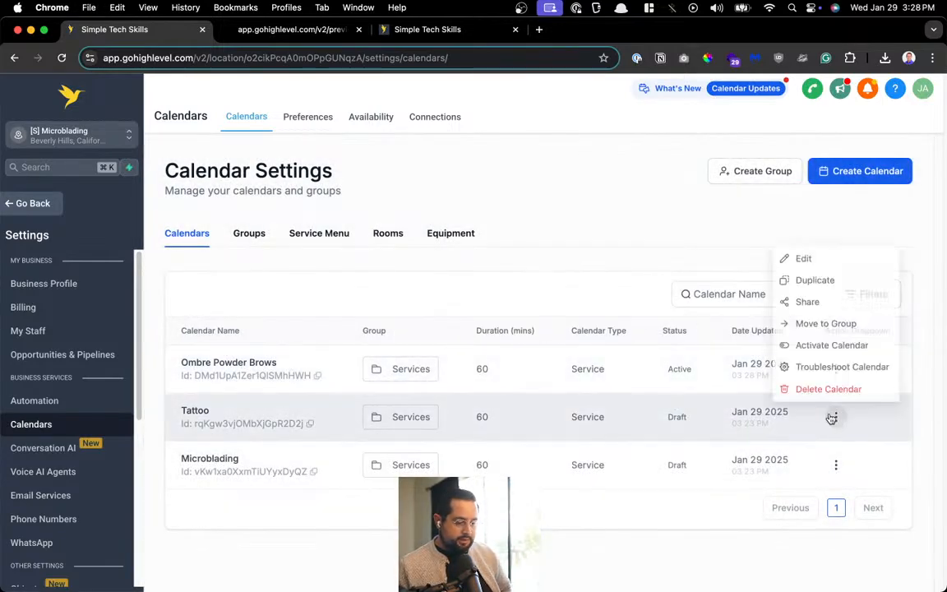
click(823, 257)
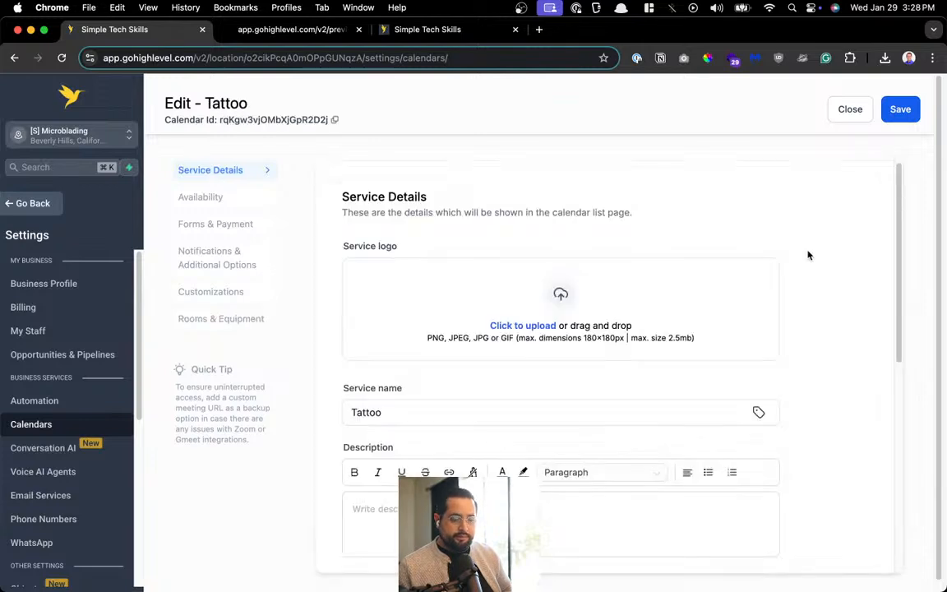
Review the Tattoo calendar's Availability, Forms & Payment, and Notifications & Additional Options sections
scroll(608, 247, down, 5)
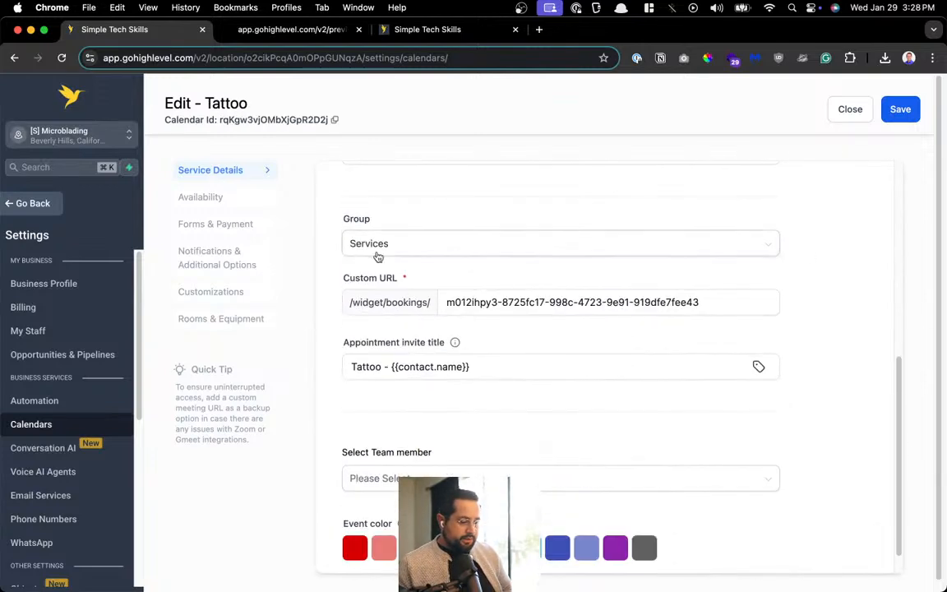
scroll(493, 362, down, 1)
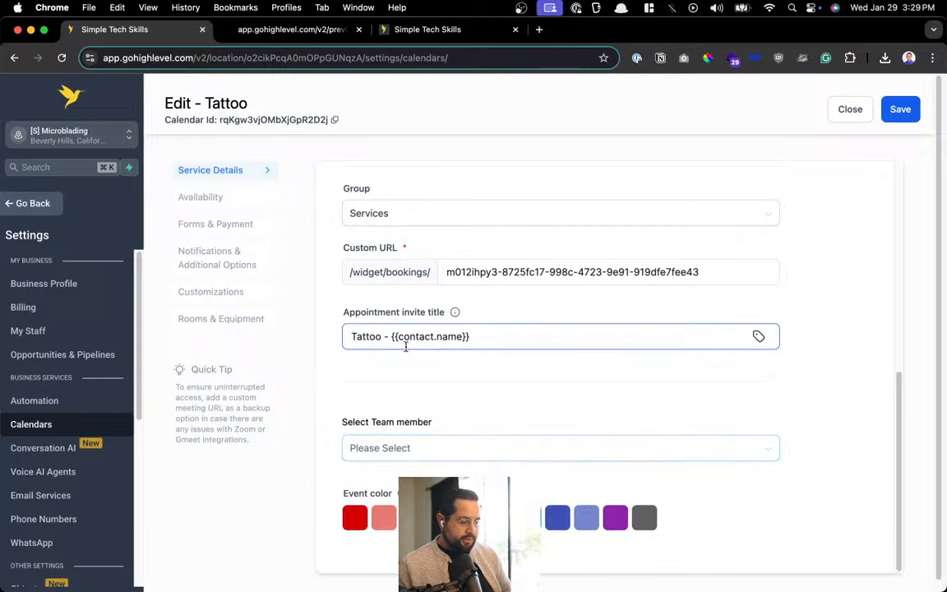
click(201, 196)
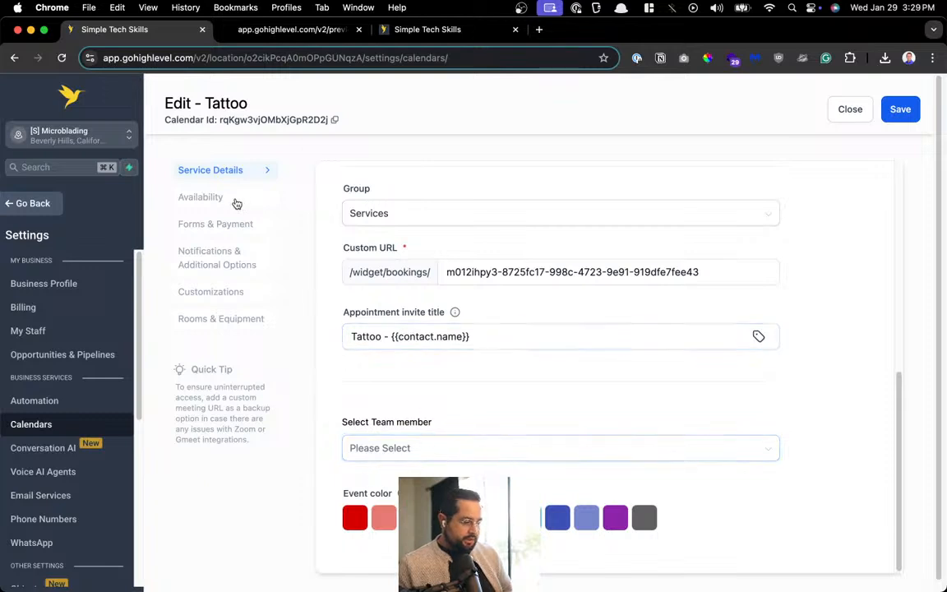
scroll(515, 377, down, 5)
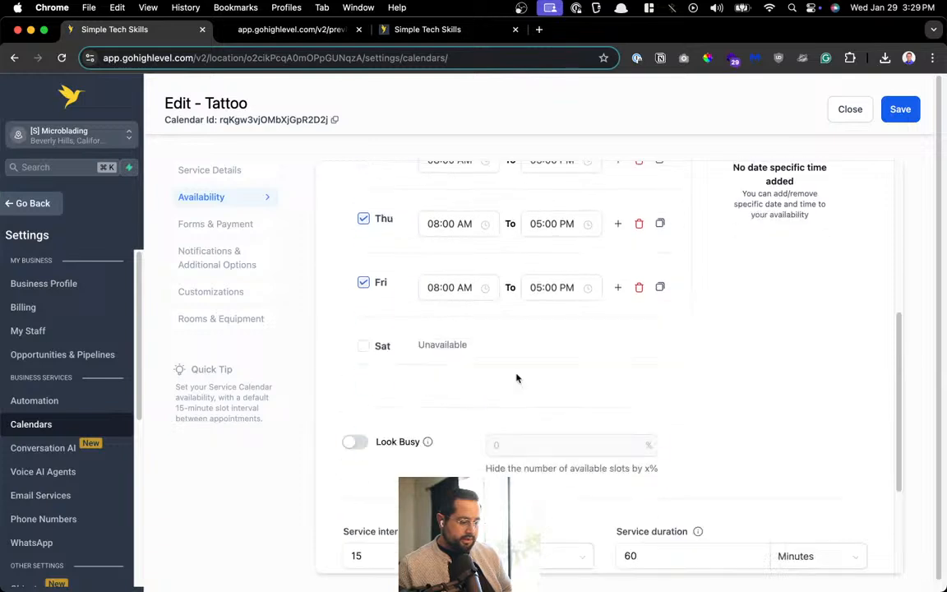
scroll(556, 441, down, 1)
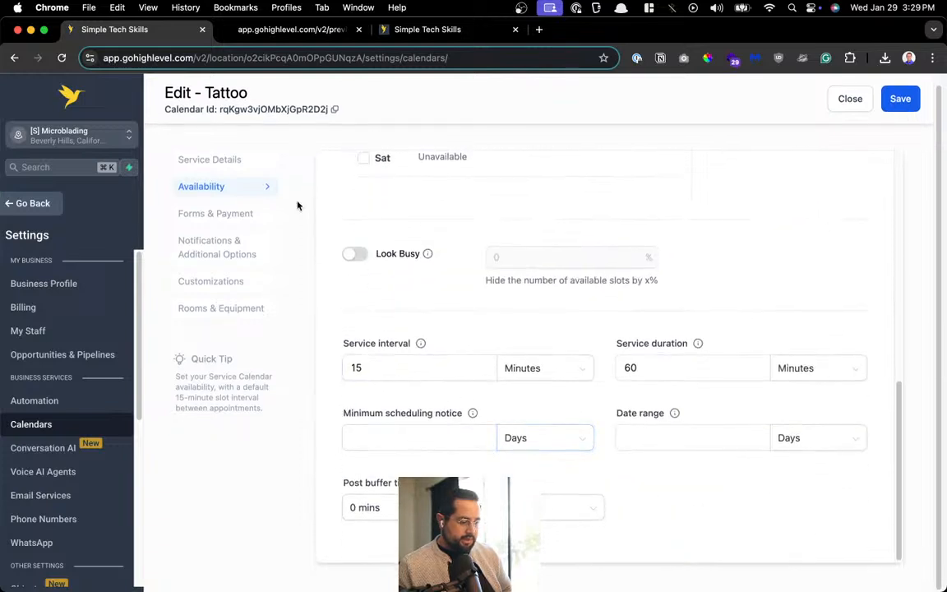
click(244, 220)
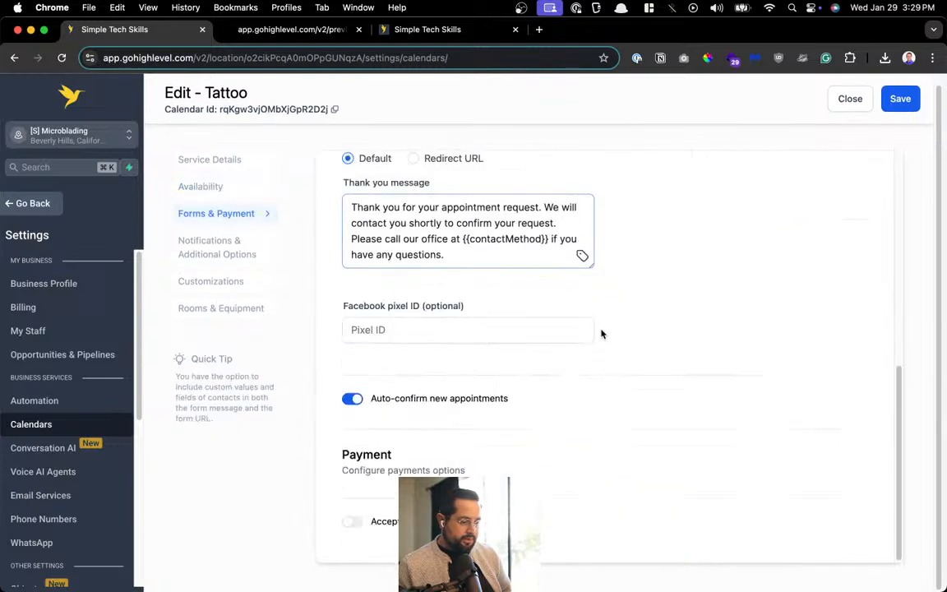
scroll(432, 448, down, 5)
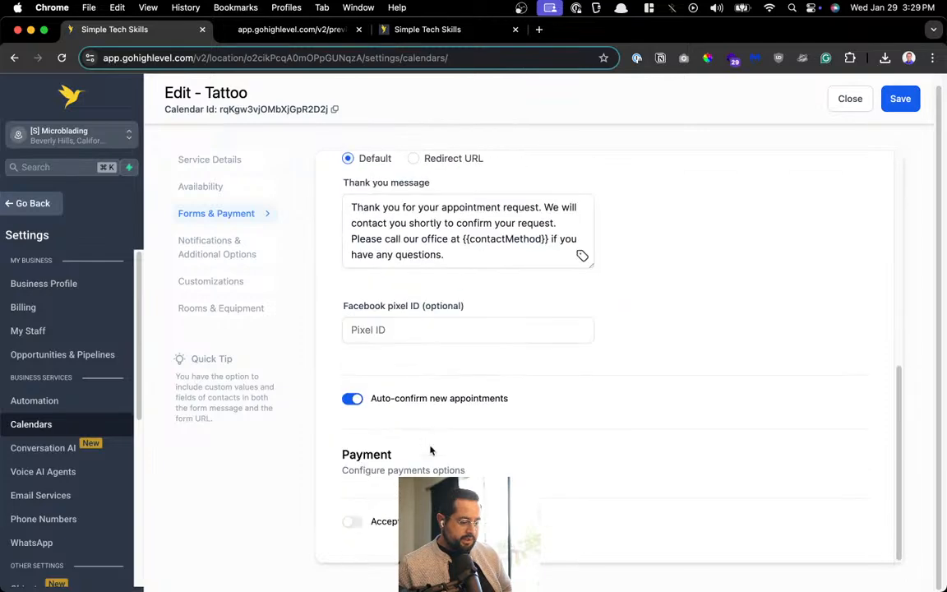
click(230, 247)
scroll(508, 278, up, 10)
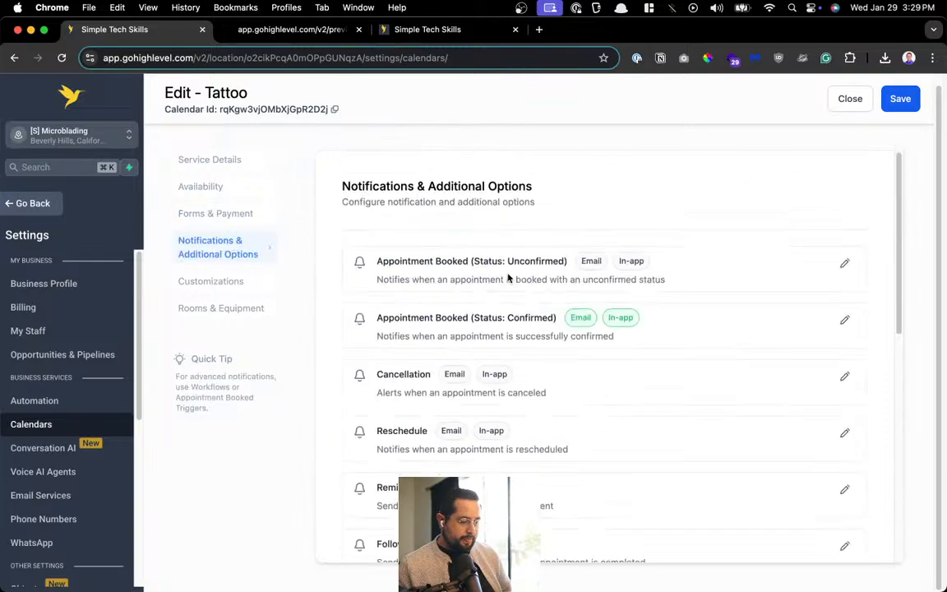
Review the Tattoo calendar's Appointment Booked (Confirmed) contact email and close it unchanged
click(844, 319)
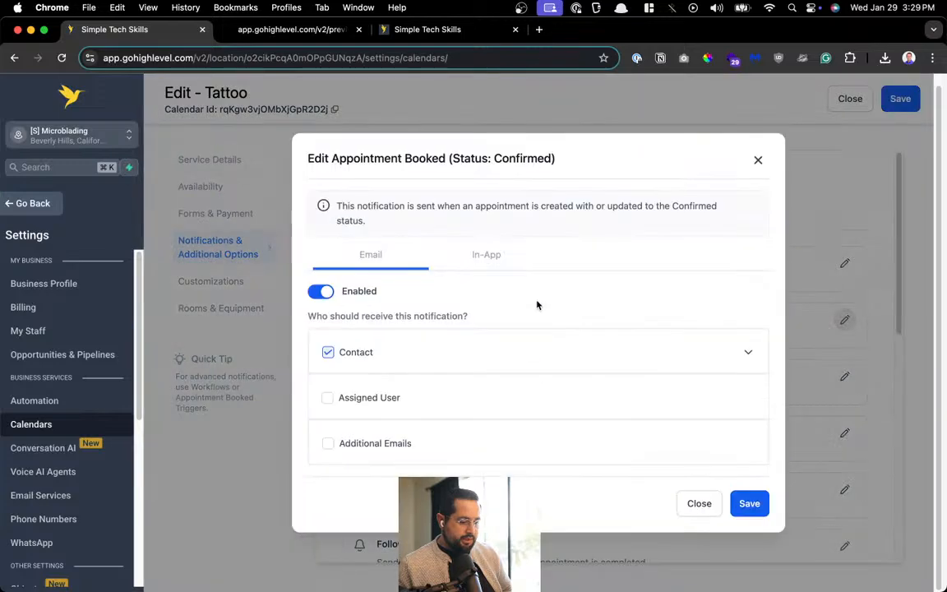
click(748, 352)
drag(367, 366, 332, 288)
scroll(453, 359, down, 5)
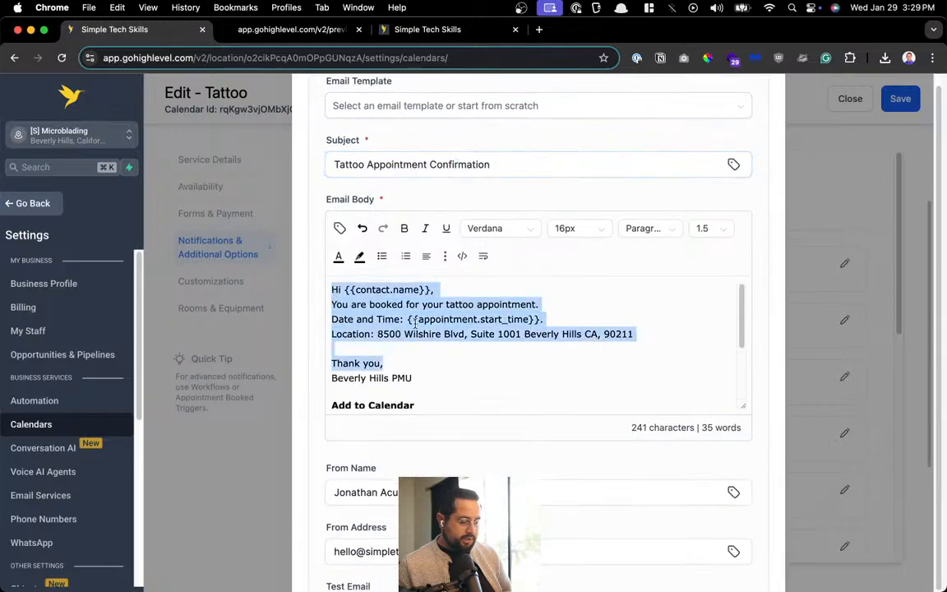
scroll(447, 351, down, 10)
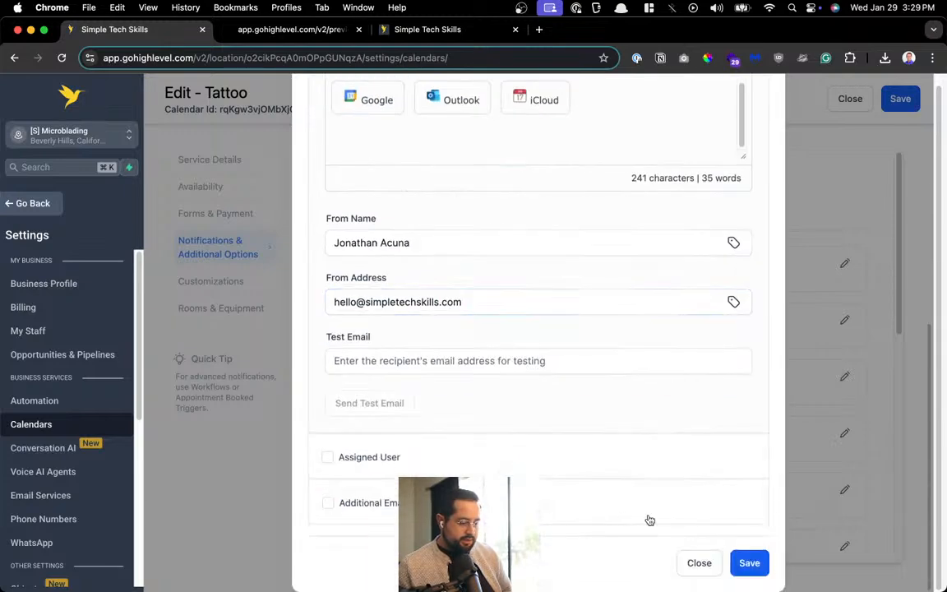
click(699, 561)
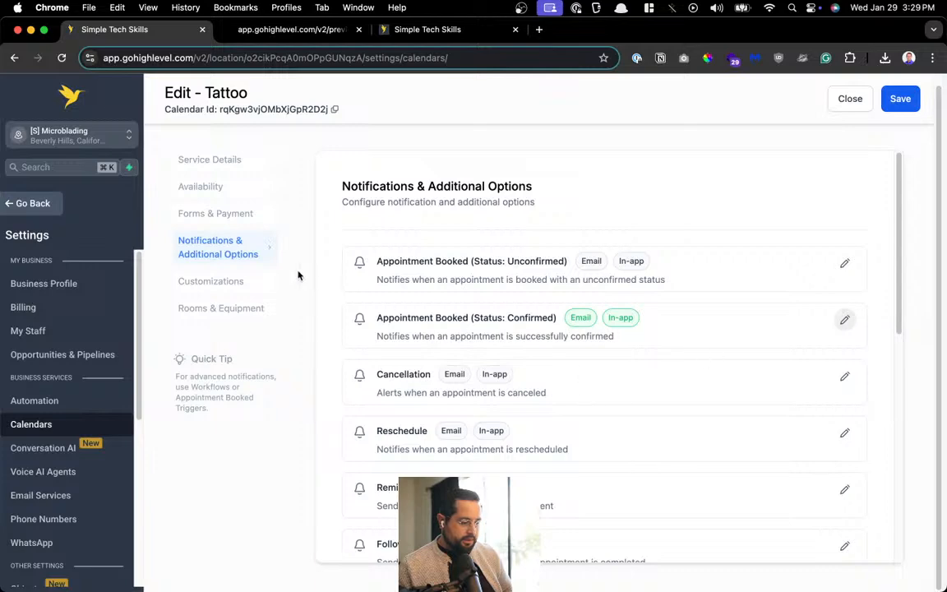
Show the Tattoo calendar's Customizations section
scroll(337, 315, down, 10)
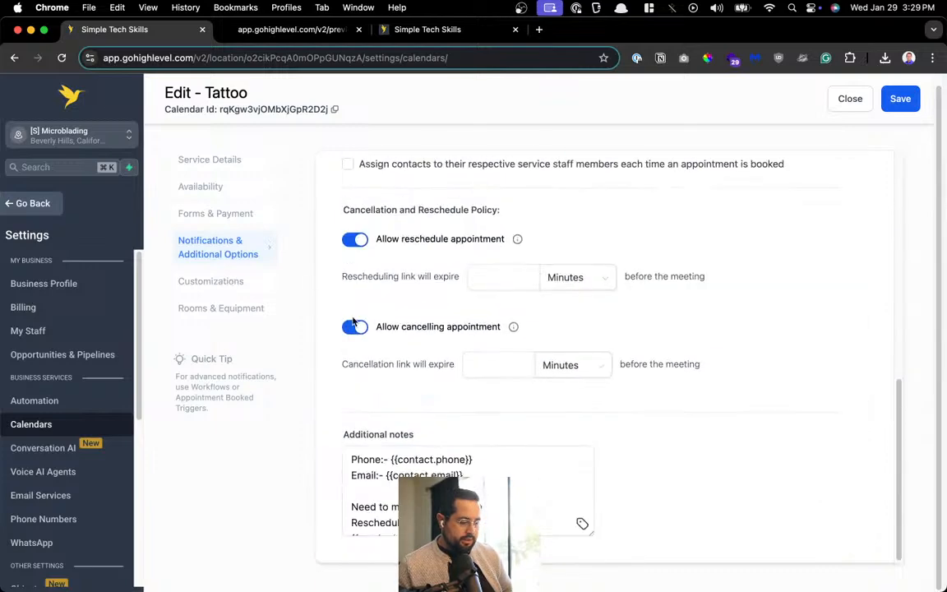
click(212, 281)
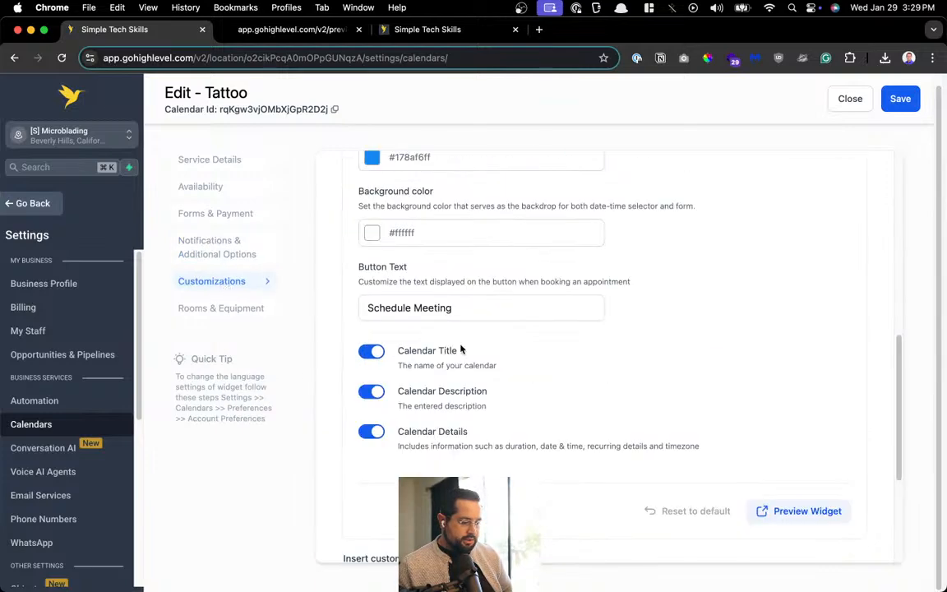
scroll(469, 343, down, 7)
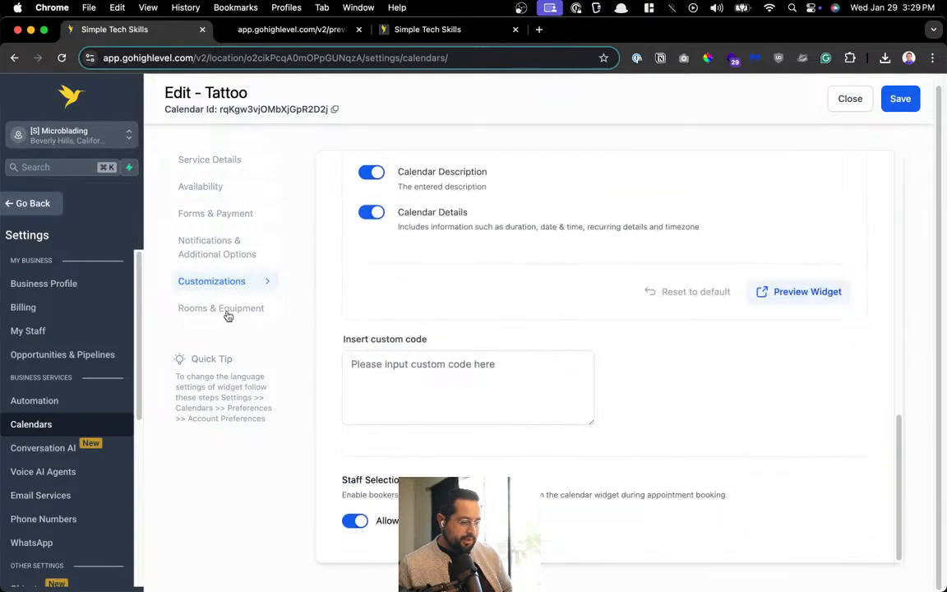
Upload tattoo.jpg as the Tattoo calendar's service cover image and save the calendar
scroll(494, 321, up, 7)
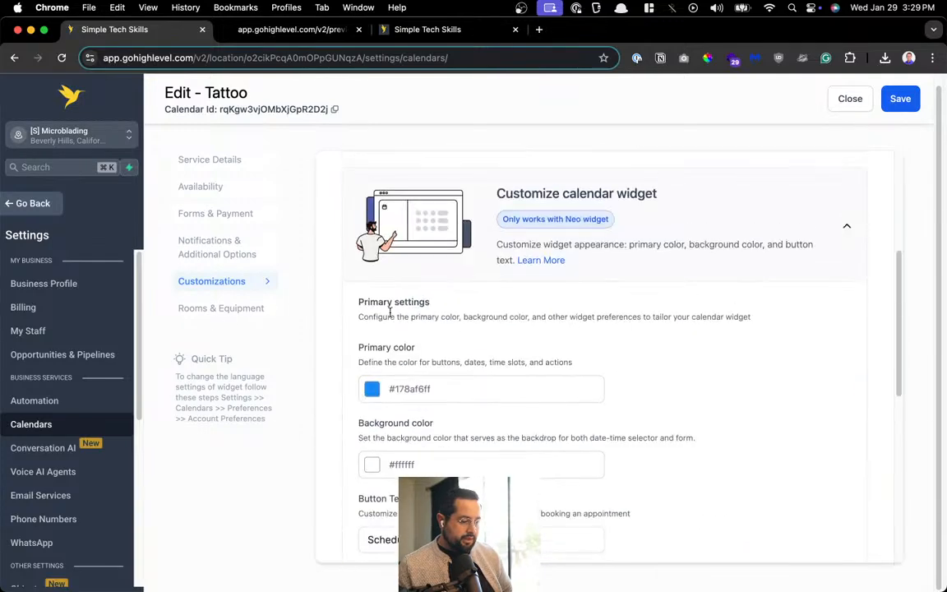
click(221, 309)
click(895, 100)
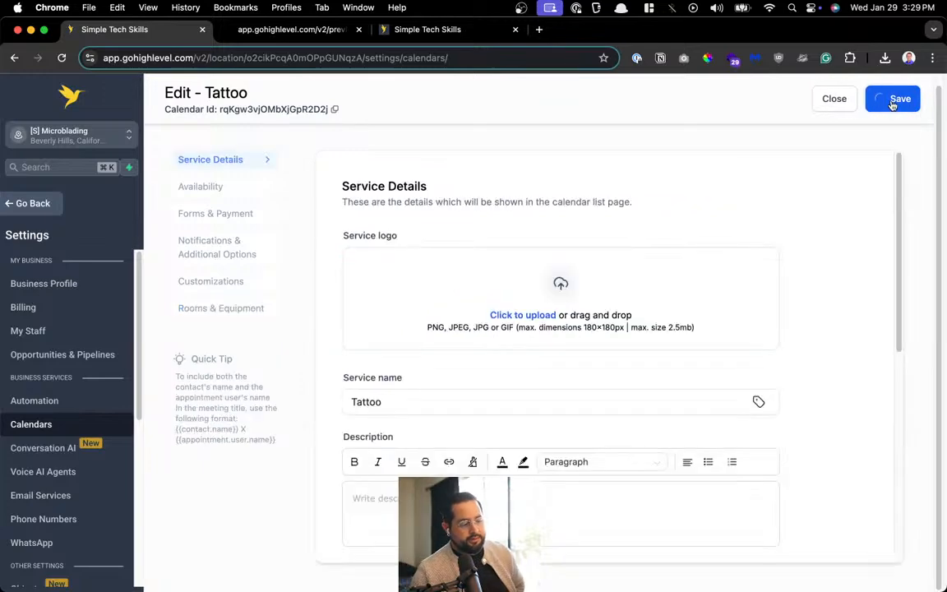
click(215, 281)
click(485, 319)
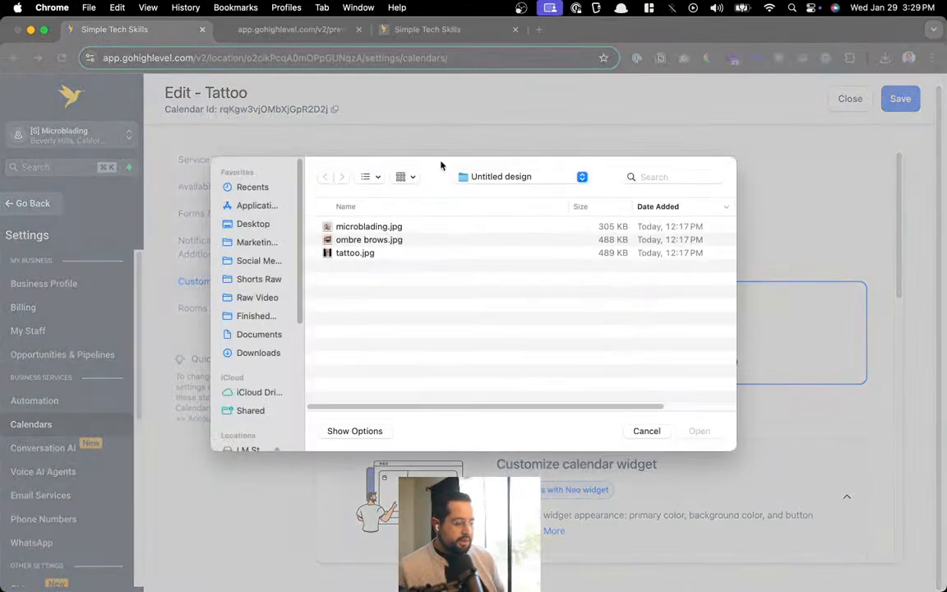
double_click(380, 254)
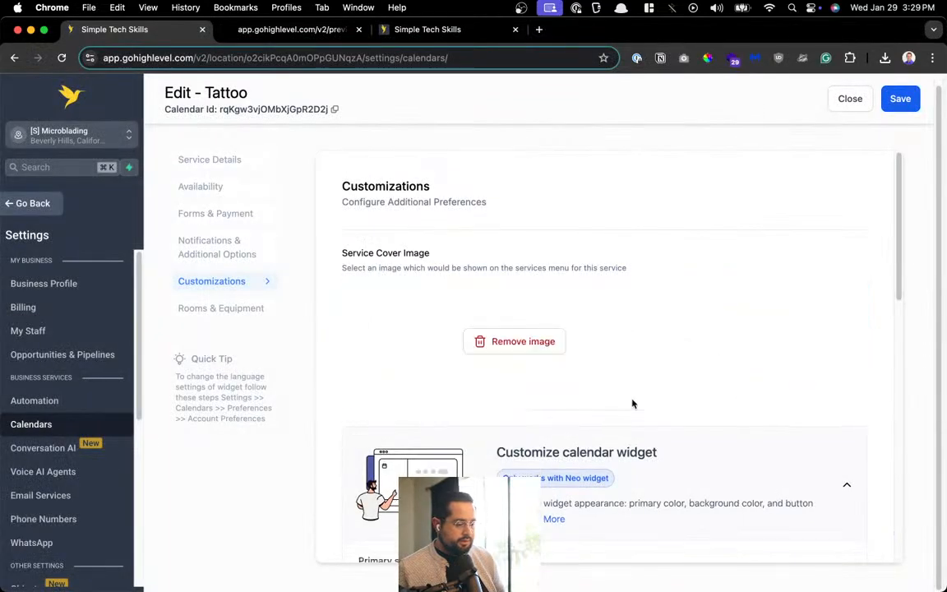
click(904, 98)
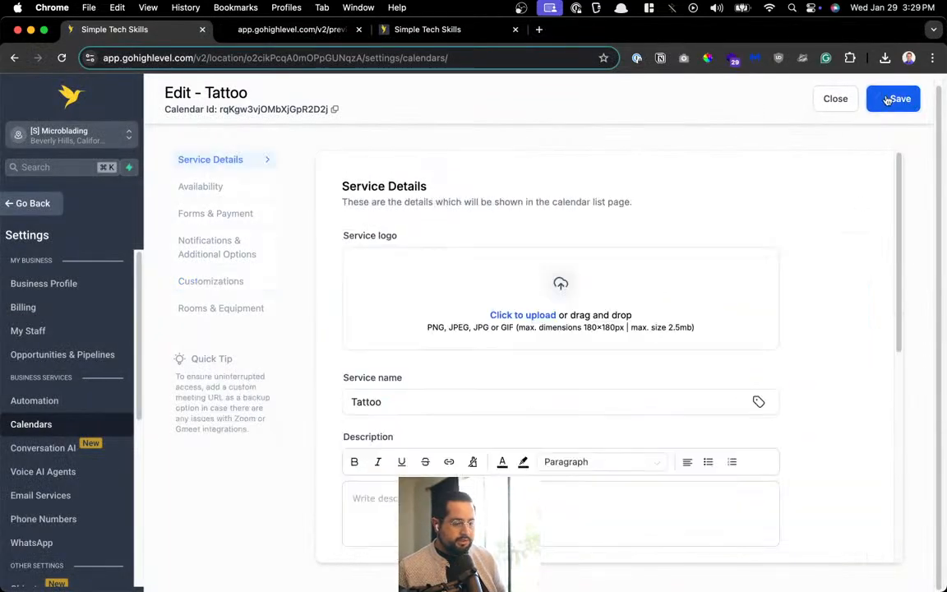
Close the Tattoo editor and activate the Tattoo calendar
click(246, 281)
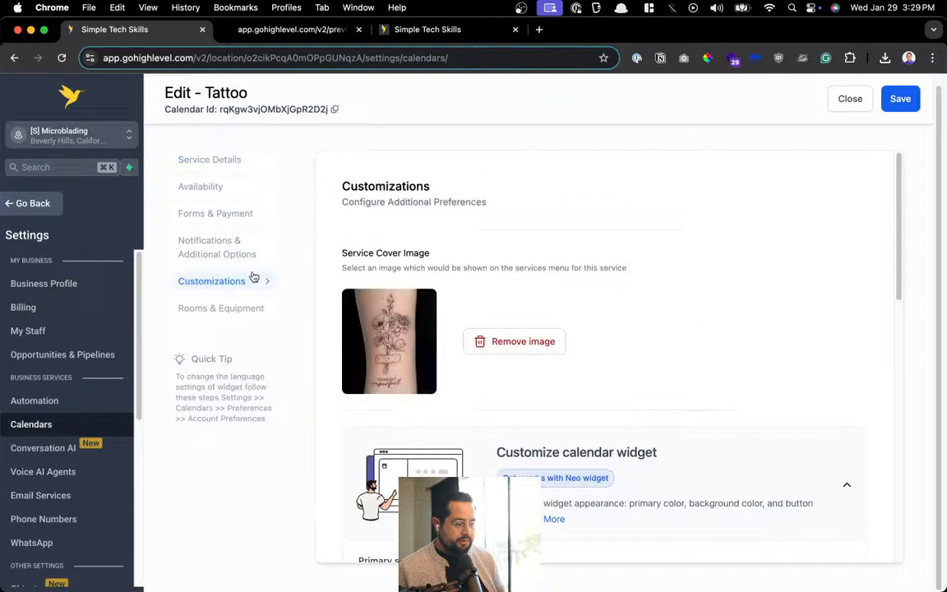
click(847, 99)
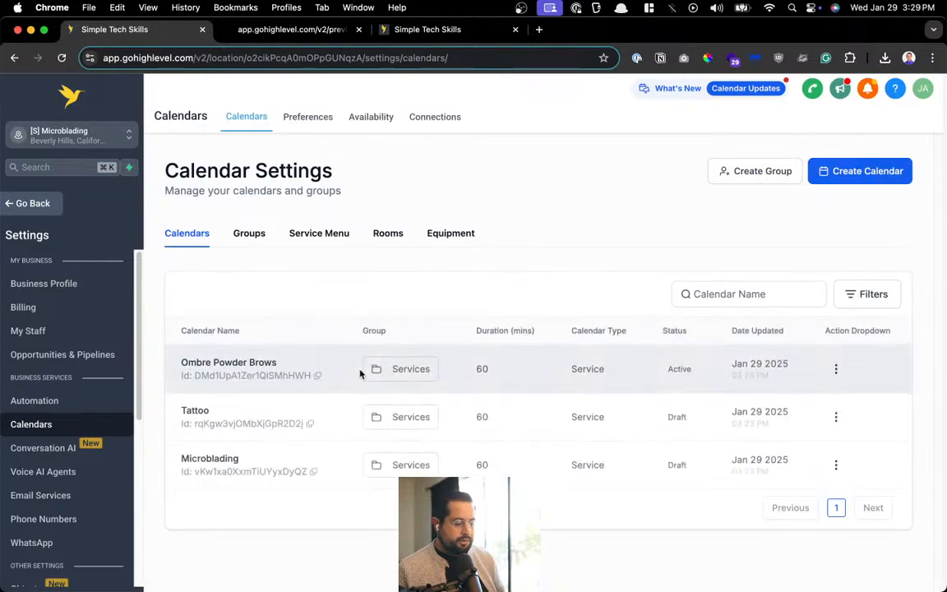
click(835, 417)
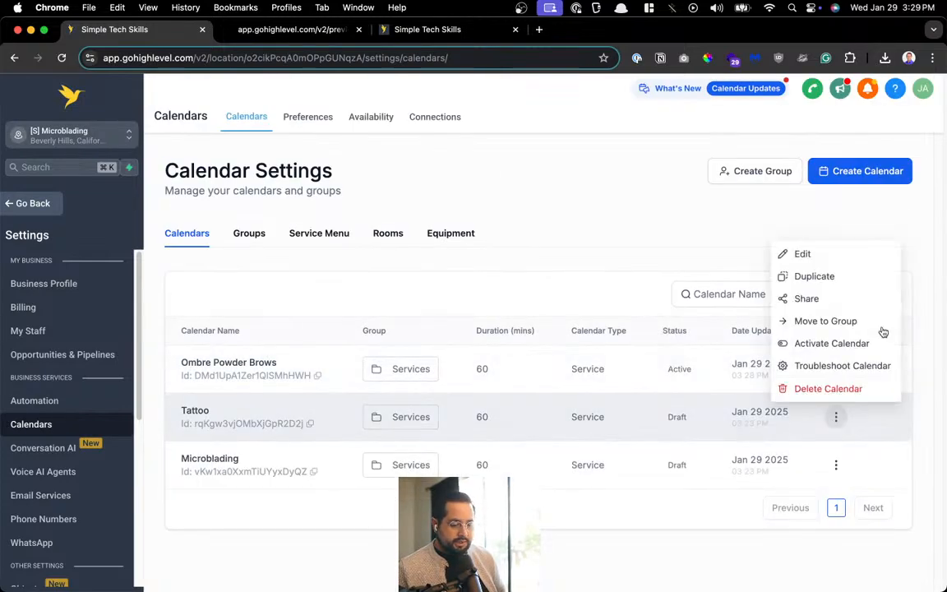
click(852, 345)
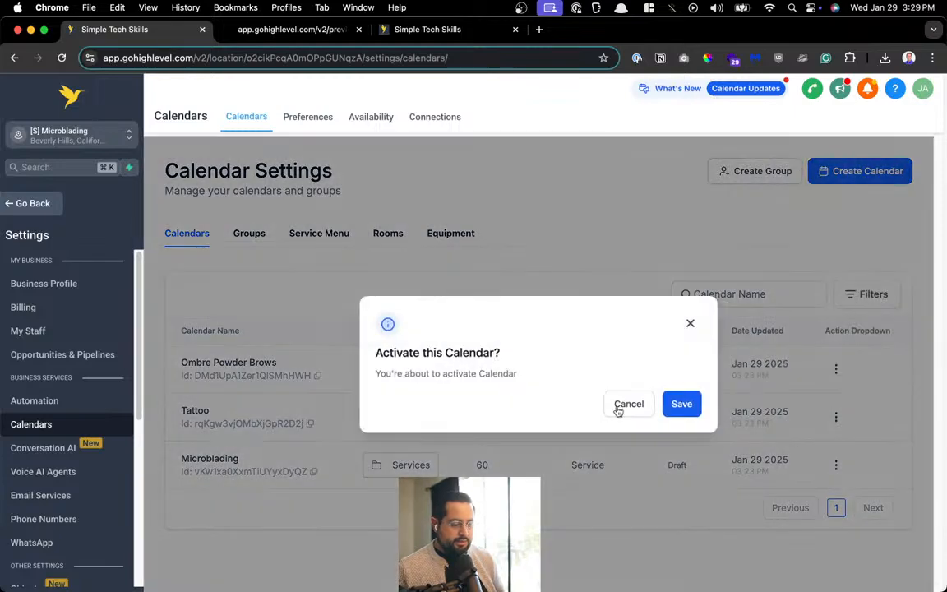
click(682, 411)
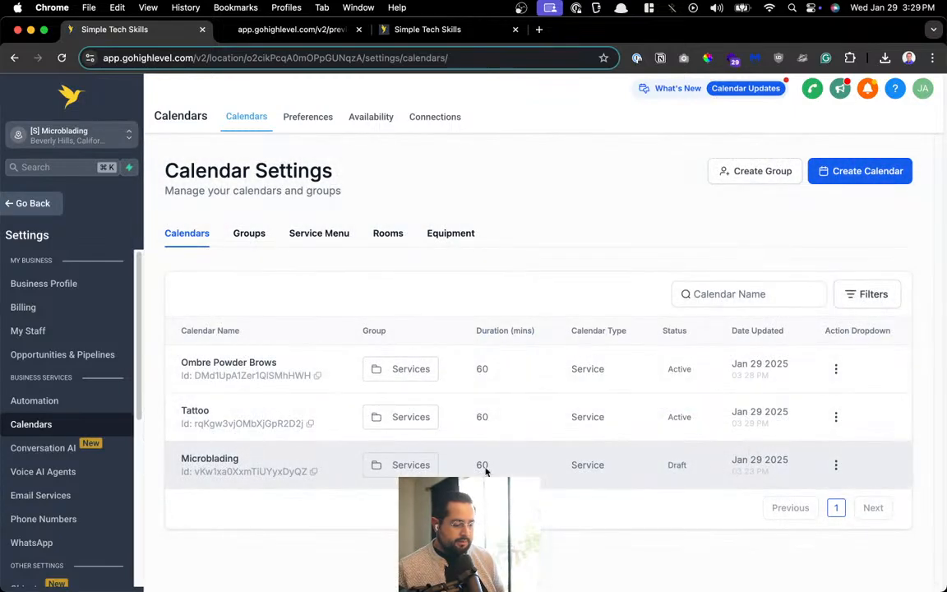
Open the Microblading calendar and upload microblading.jpg as its service cover image
click(836, 465)
click(837, 303)
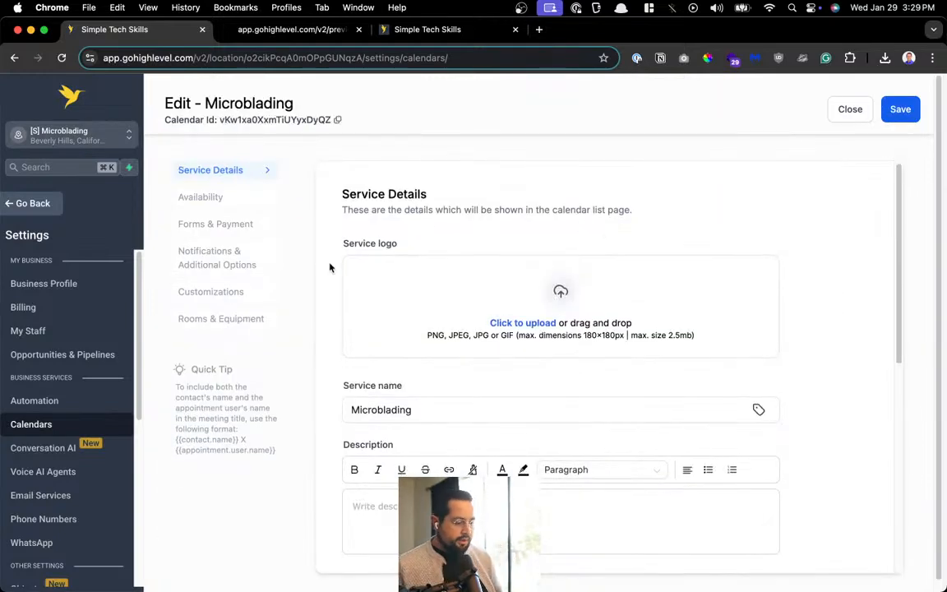
click(211, 291)
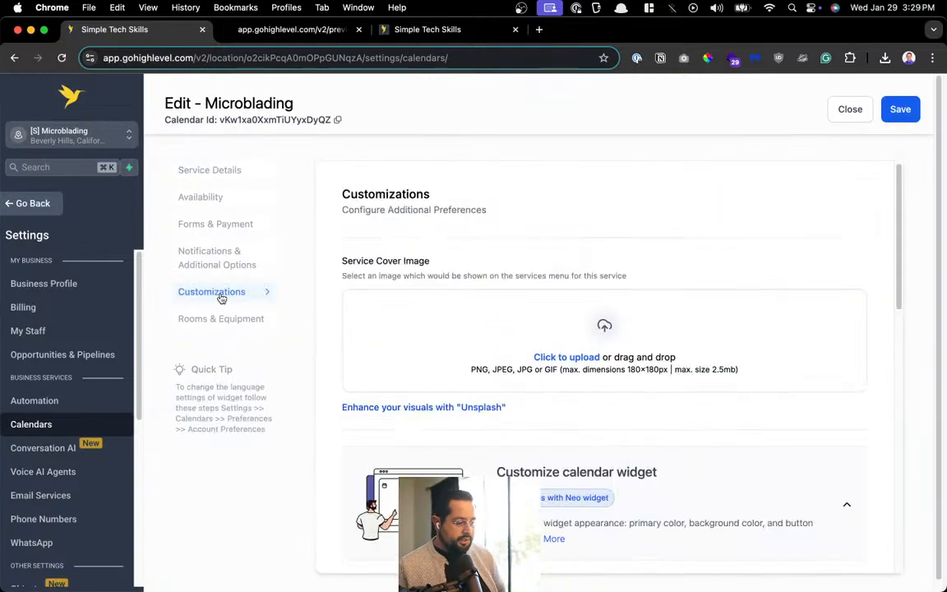
click(539, 358)
double_click(342, 226)
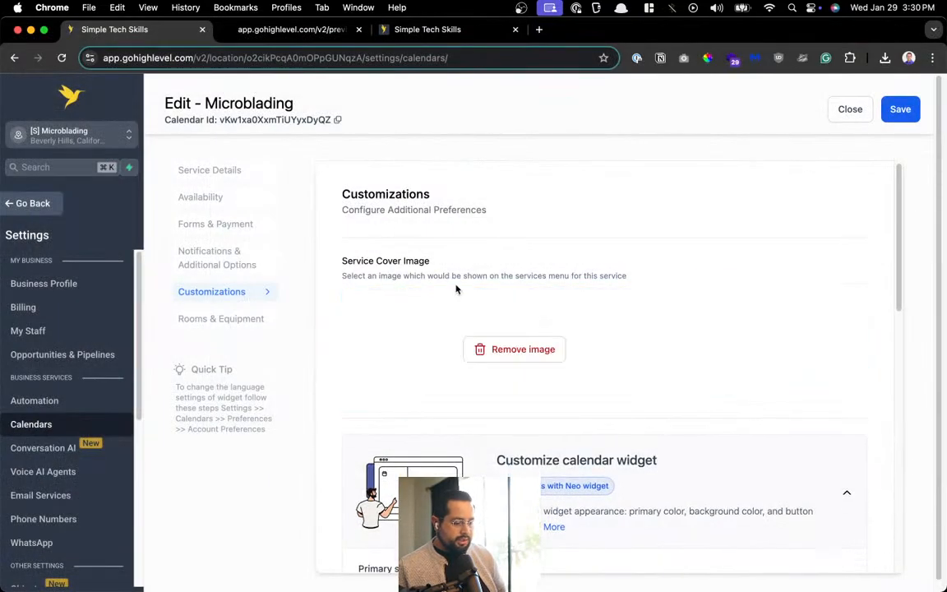
Show the Microblading calendar's Notifications & Additional Options
scroll(461, 296, down, 10)
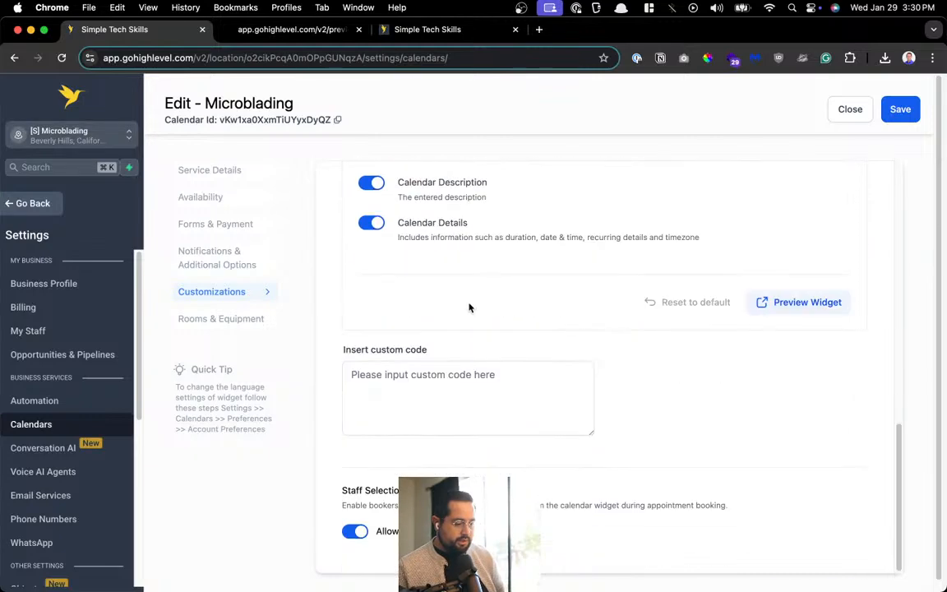
click(212, 262)
scroll(488, 344, up, 3)
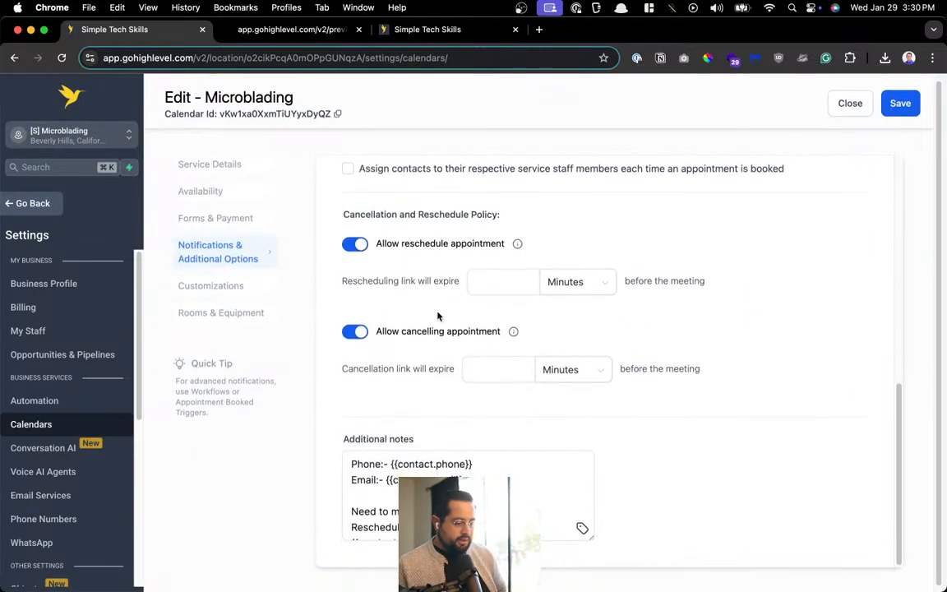
scroll(488, 344, up, 5)
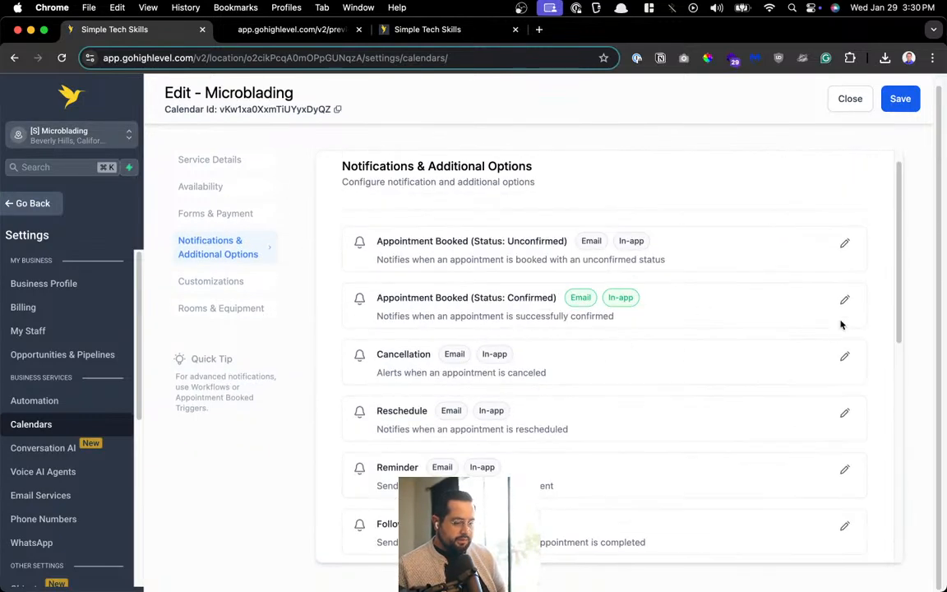
Change 'Microblading' to lowercase 'microblading' in the confirmed-booking contact email body
click(844, 300)
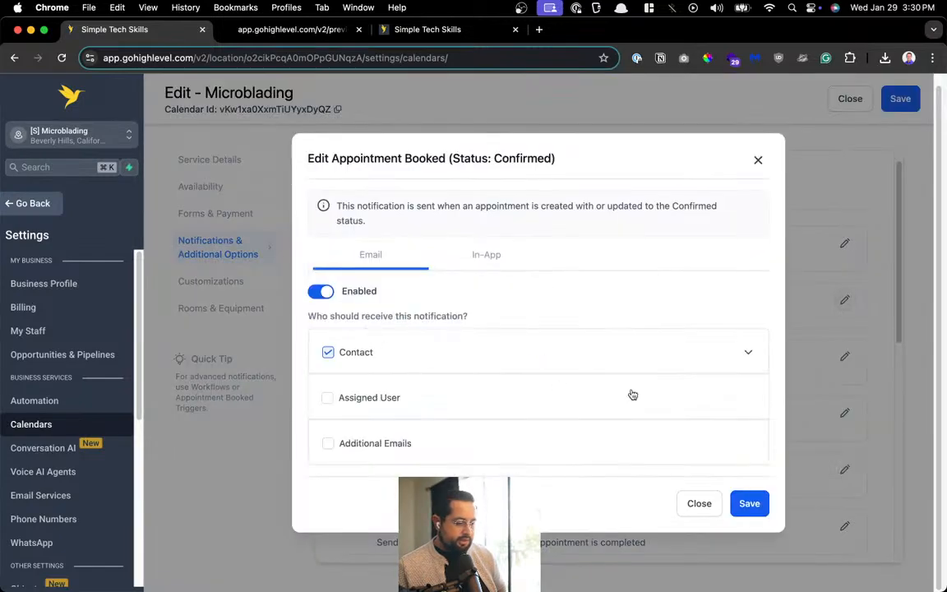
click(748, 355)
scroll(744, 359, down, 3)
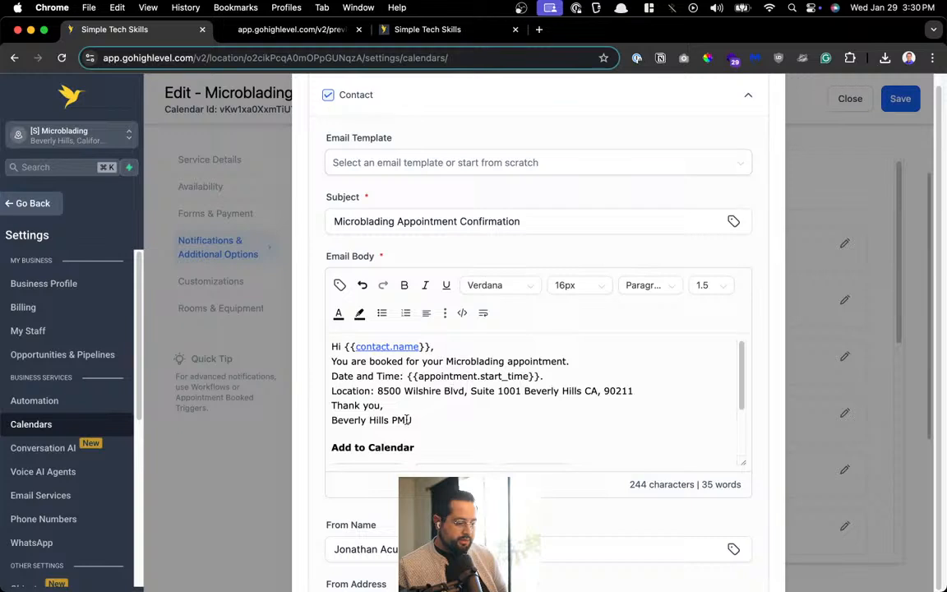
scroll(449, 396, down, 3)
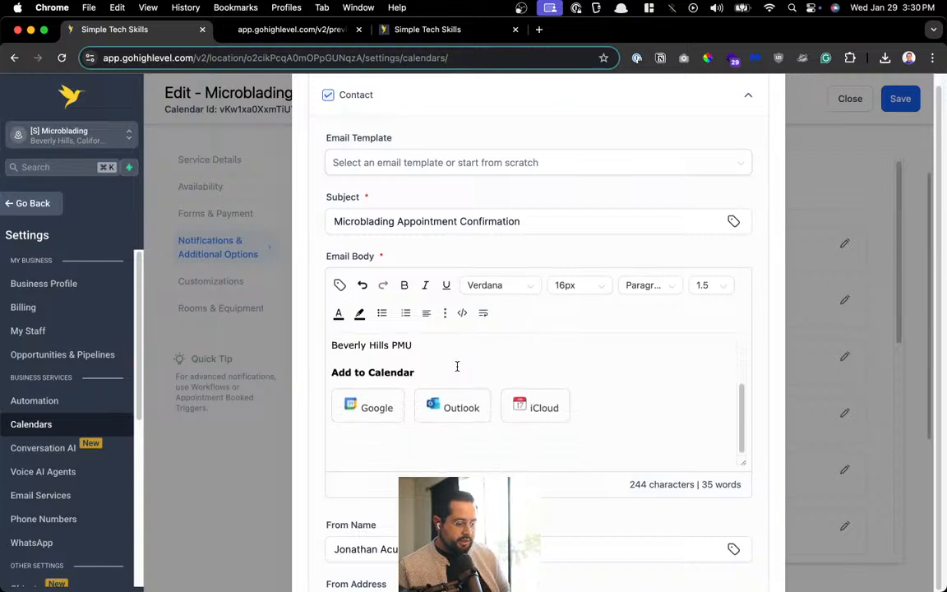
scroll(454, 374, up, 3)
click(449, 362)
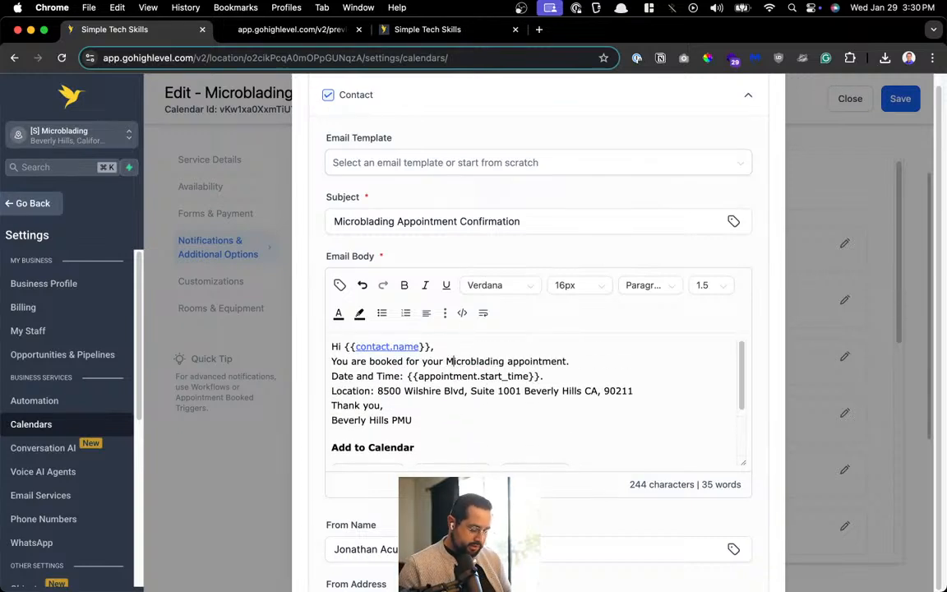
key(BackSpace)
text(,)
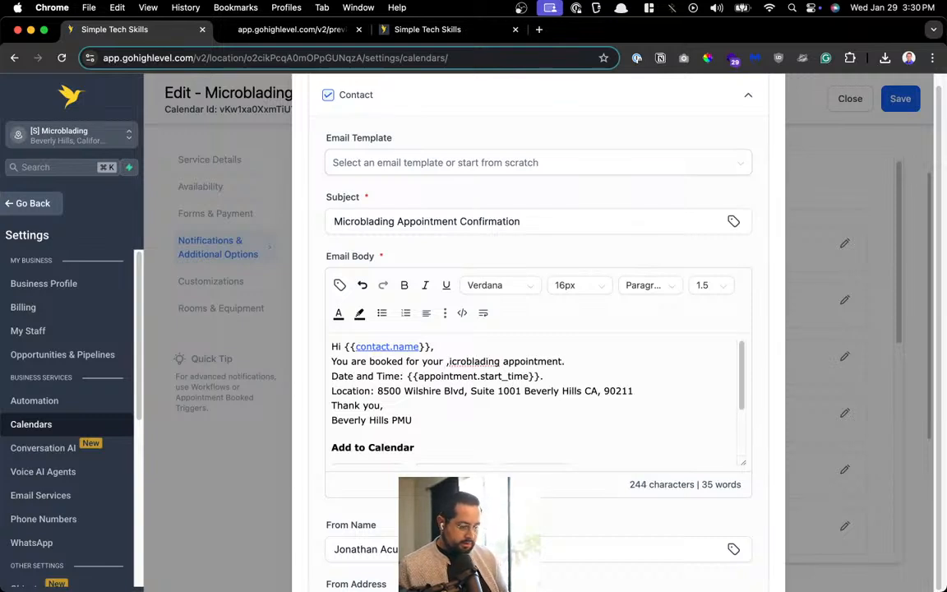
key(BackSpace)
text(m)
Save the confirmation email and close the notification editor
scroll(452, 370, down, 6)
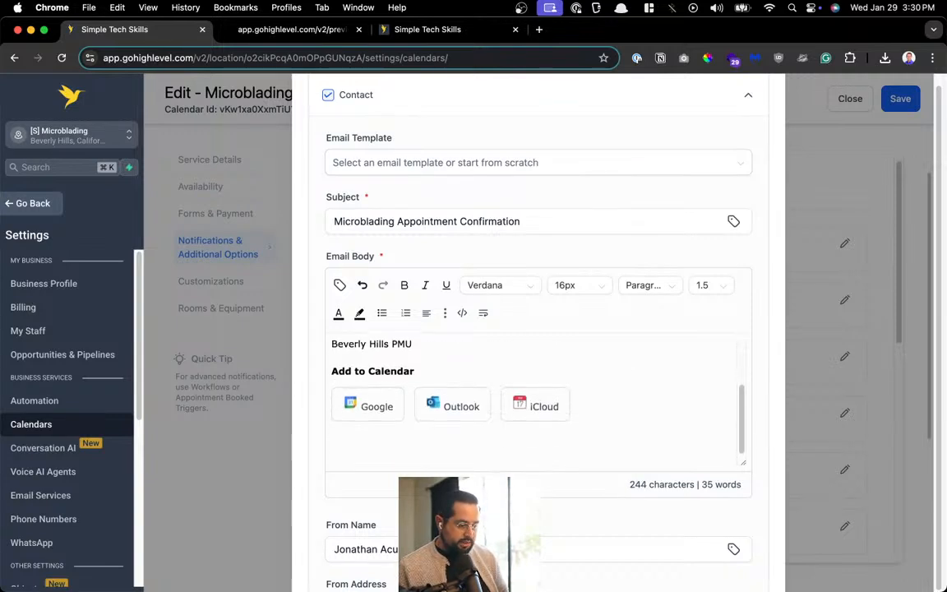
scroll(480, 368, down, 2)
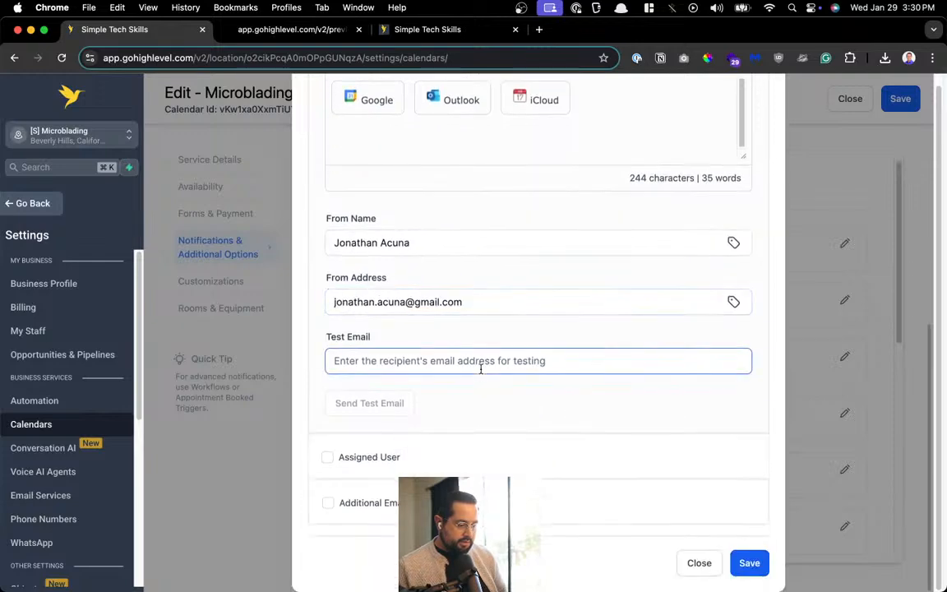
scroll(680, 424, up, 7)
scroll(680, 423, down, 3)
scroll(679, 423, down, 4)
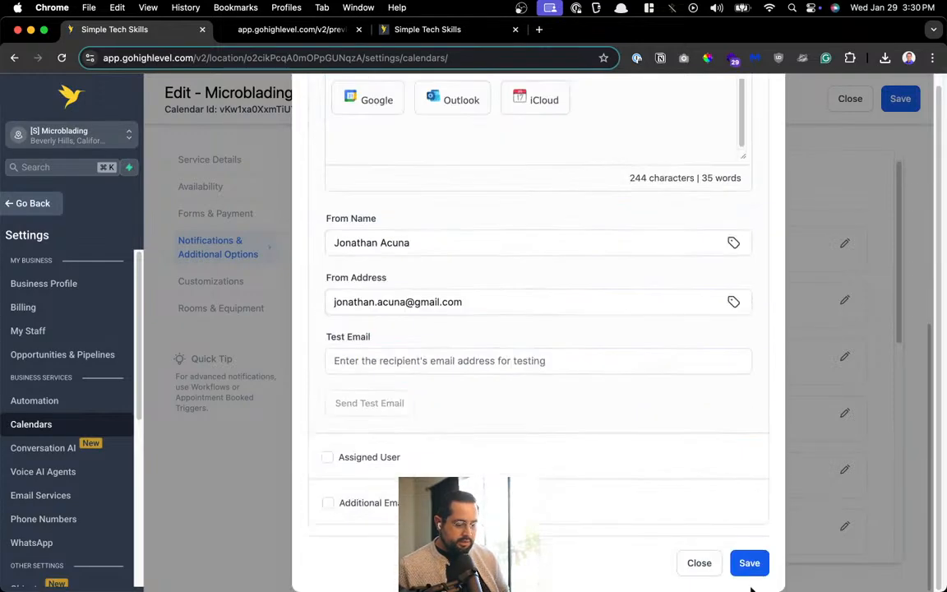
click(749, 563)
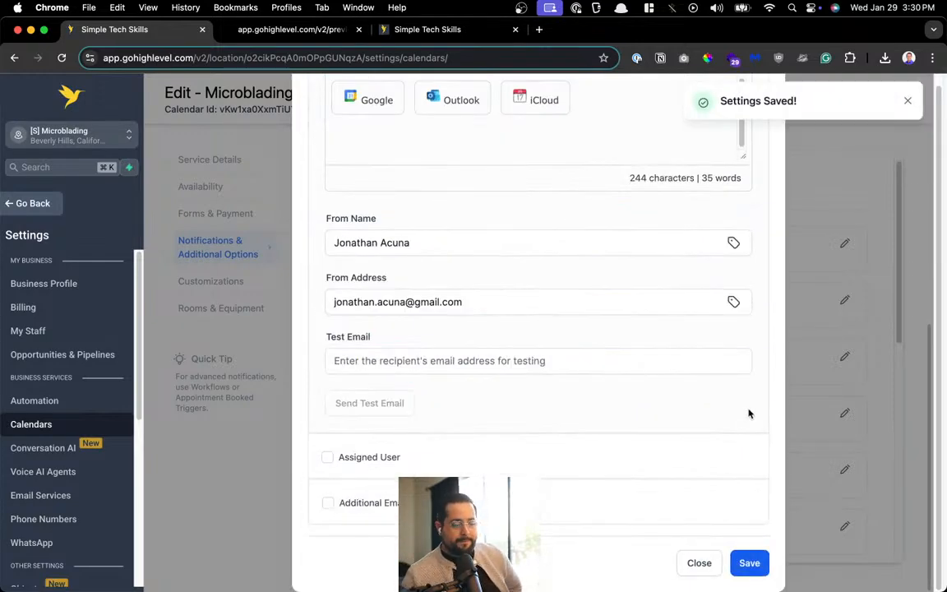
click(905, 100)
scroll(642, 379, up, 10)
click(757, 100)
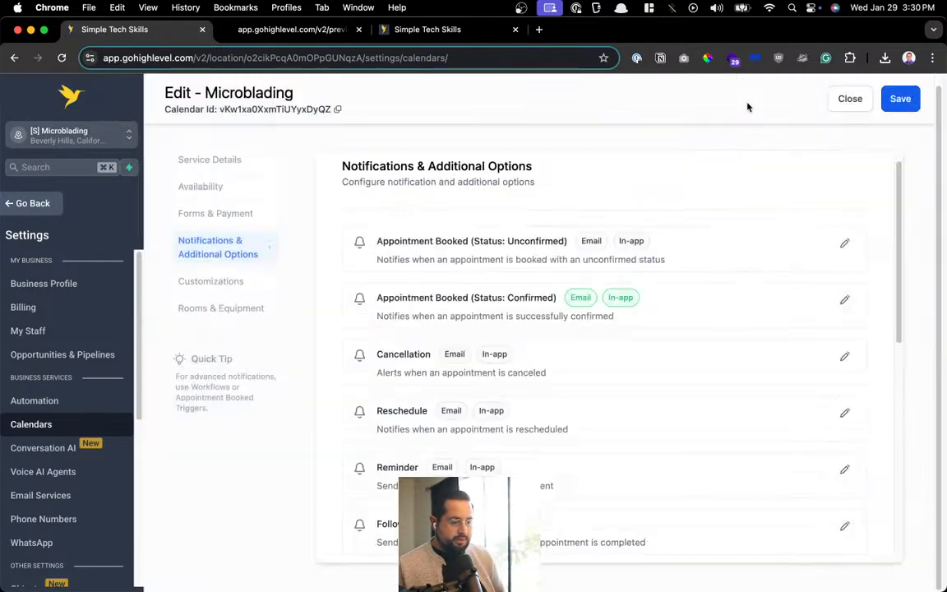
Try saving the Microblading calendar and find the team member dropdown showing No Data
click(884, 99)
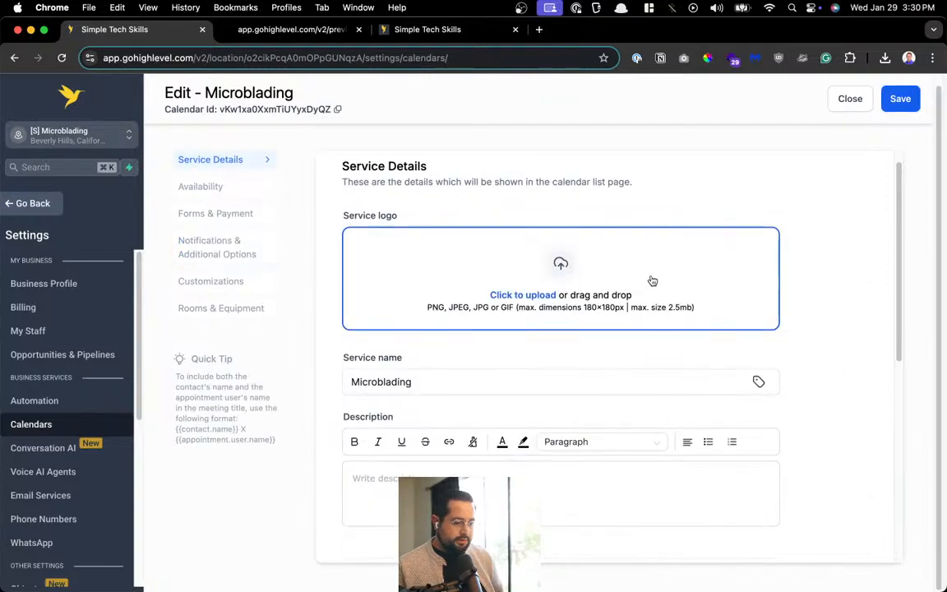
scroll(503, 310, down, 5)
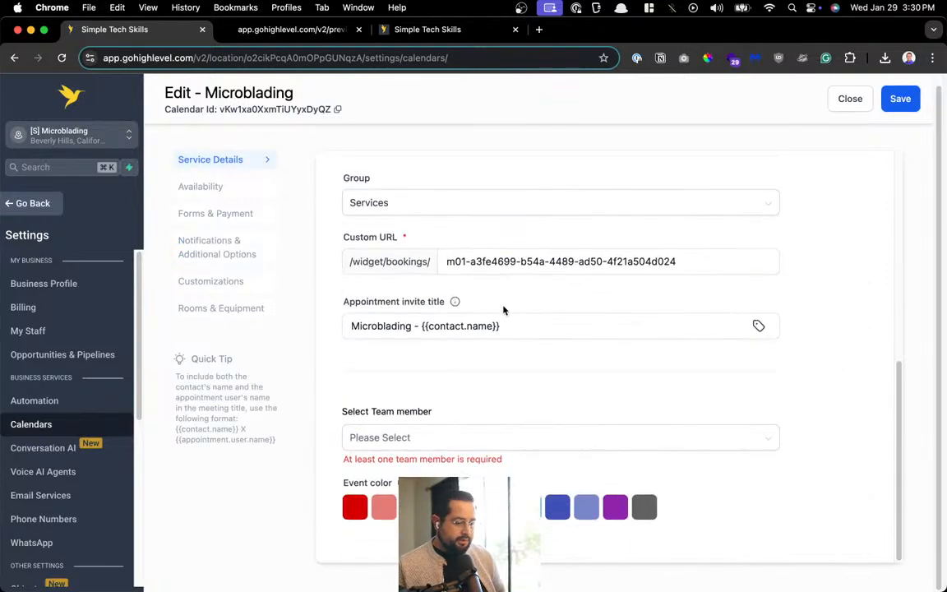
click(436, 439)
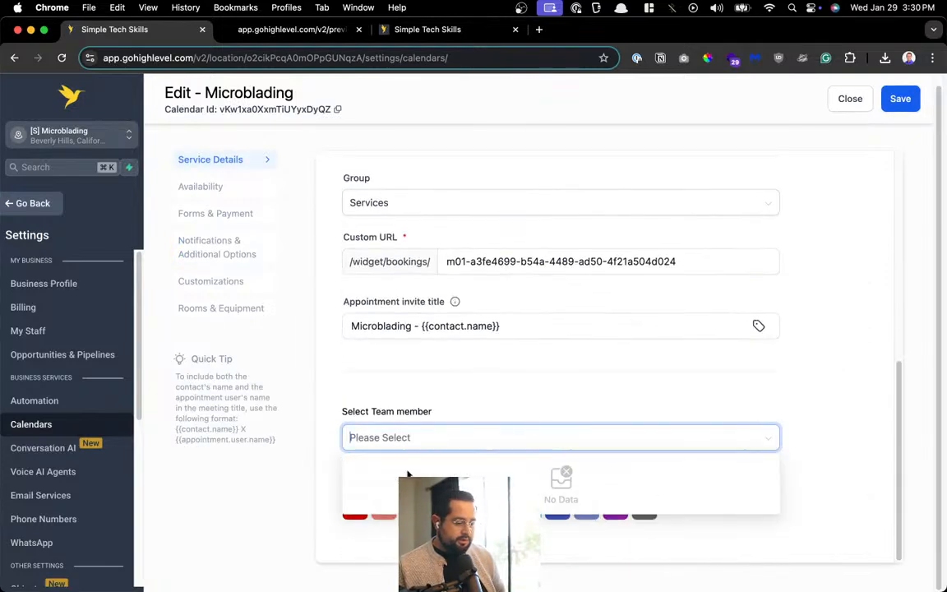
click(518, 415)
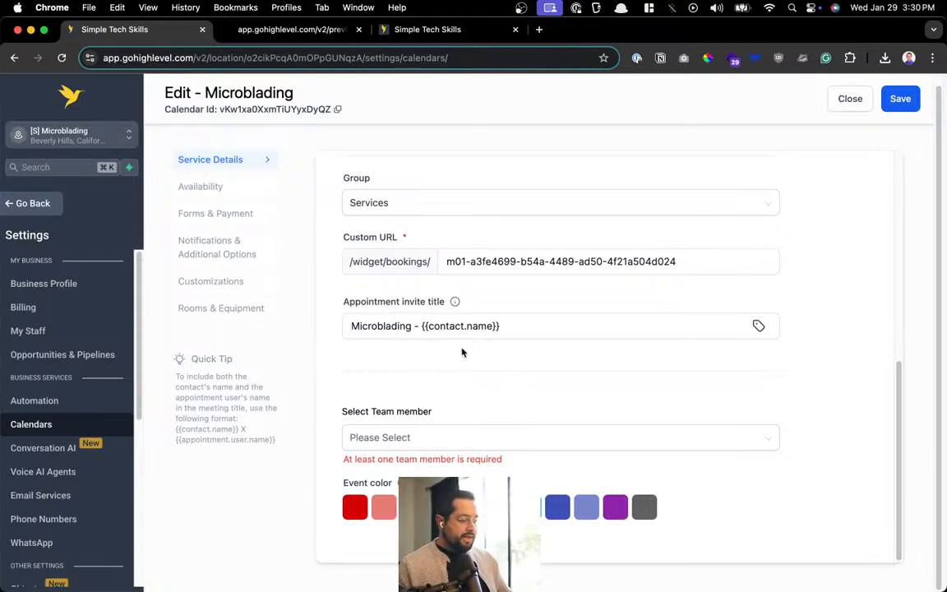
click(18, 308)
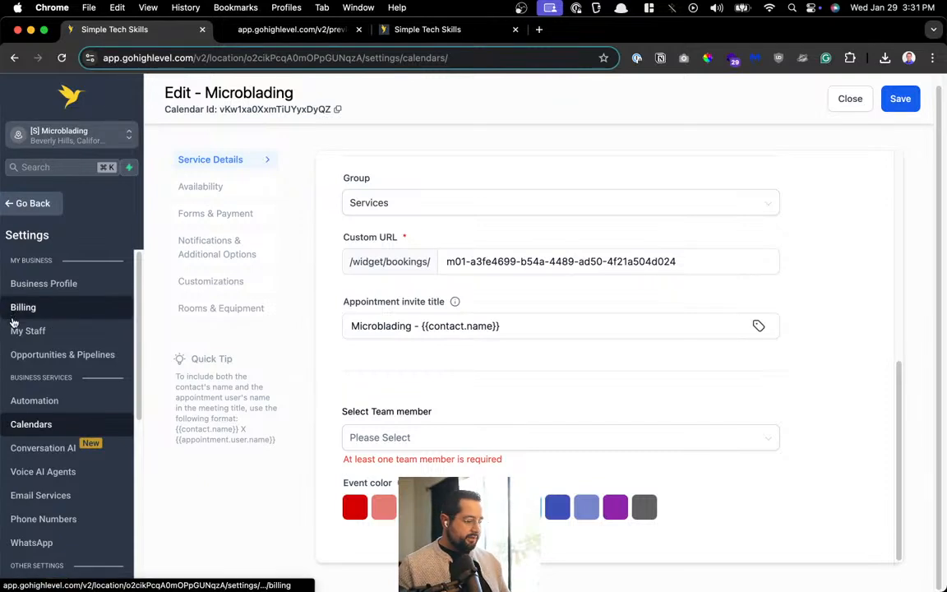
Check the My Staff page, which lists no users, then close that tab
click(13, 329)
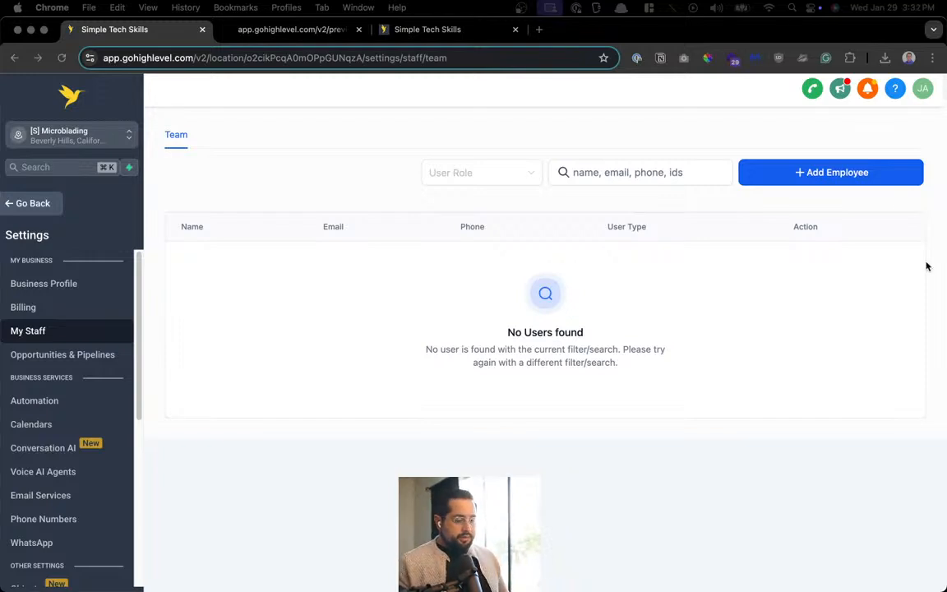
click(763, 348)
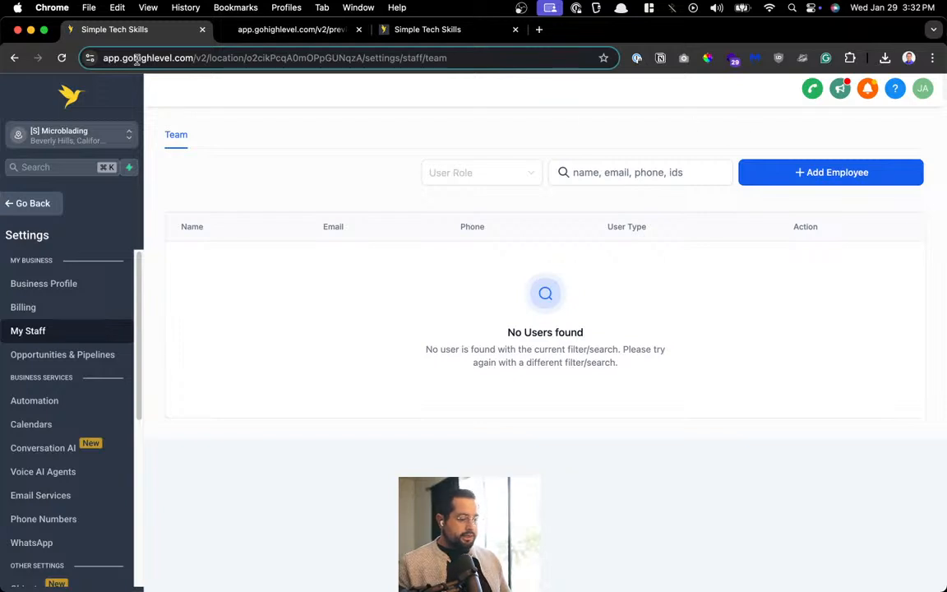
key(super+w)
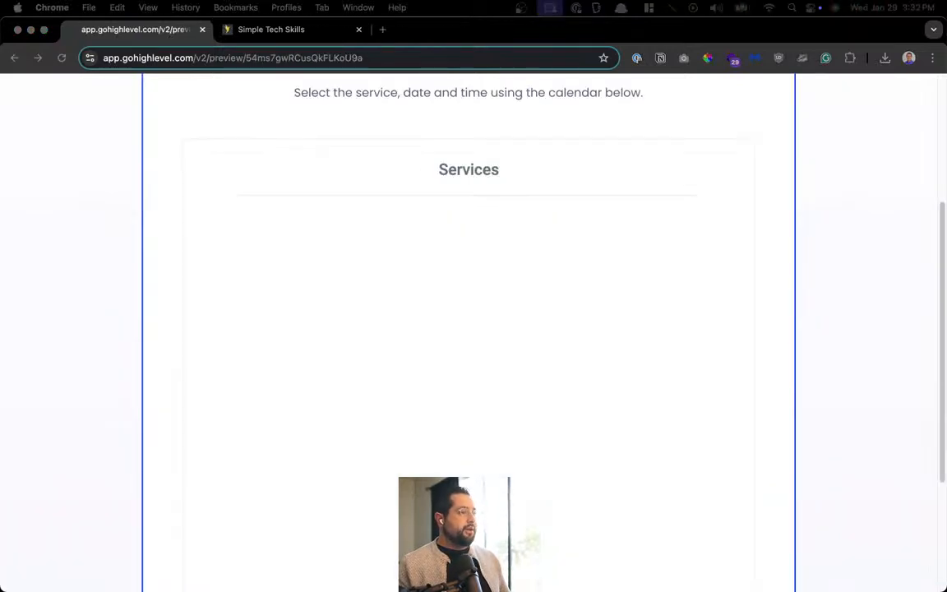
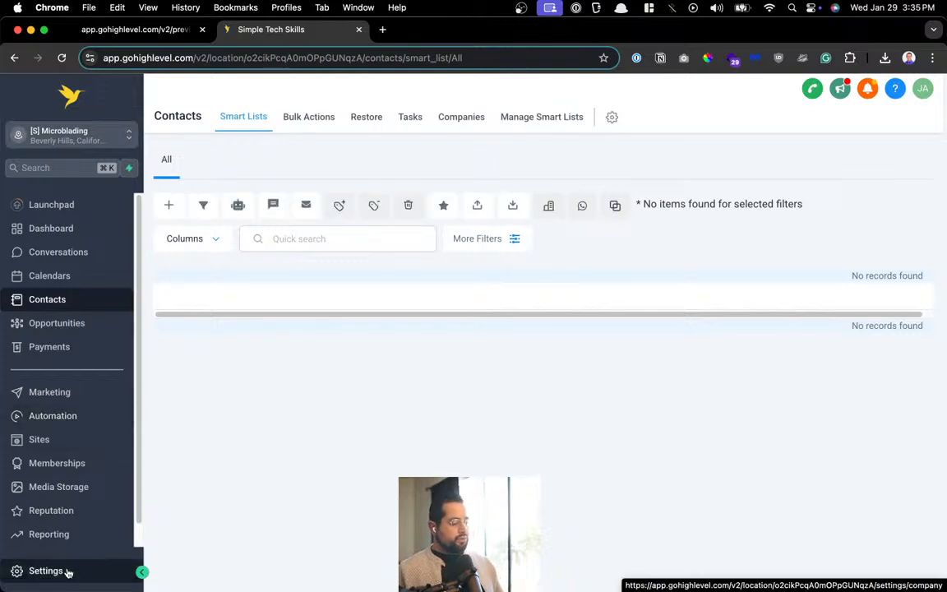
Open the Ombre Powder Brows calendar for editing from the sub-account's calendar settings
click(68, 572)
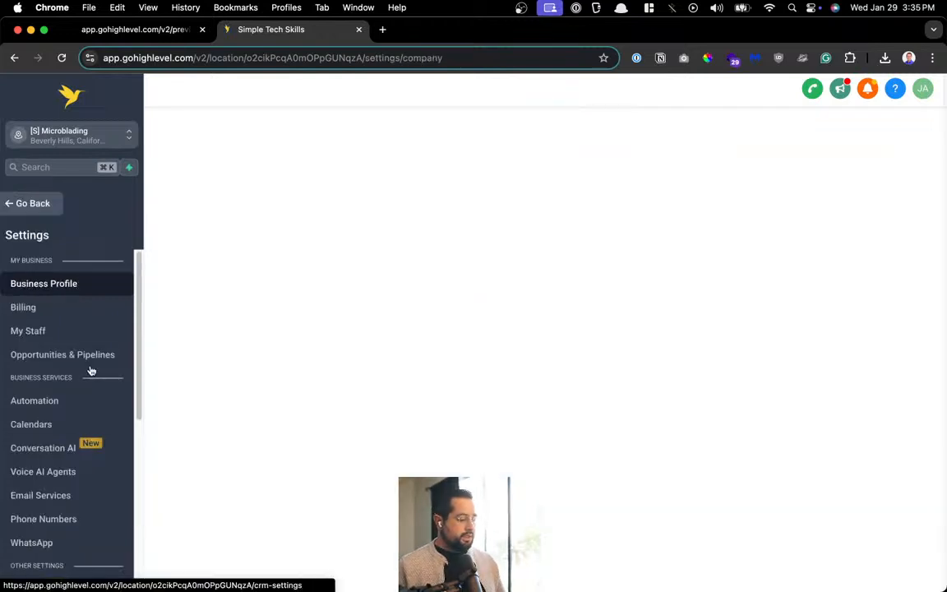
click(111, 420)
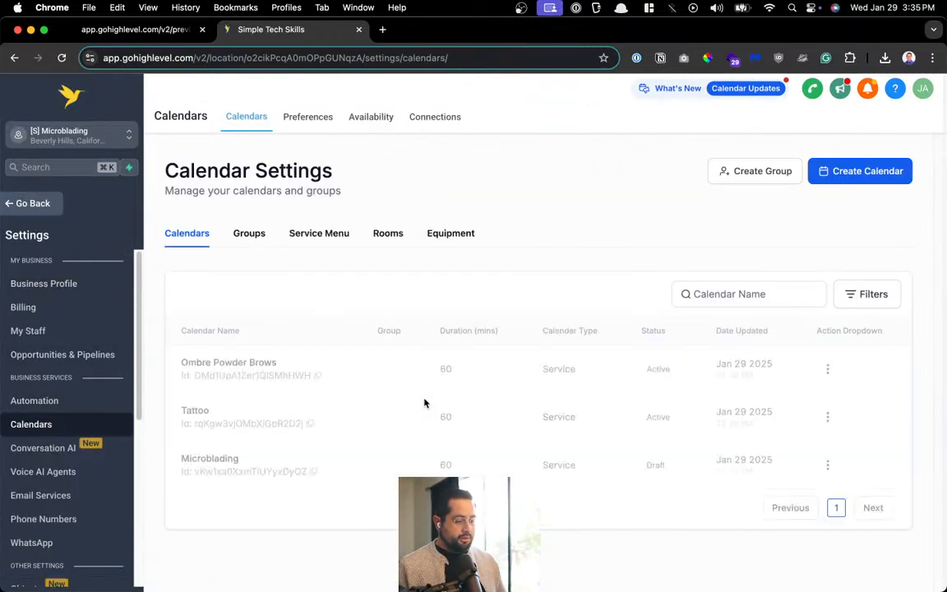
click(836, 368)
click(860, 211)
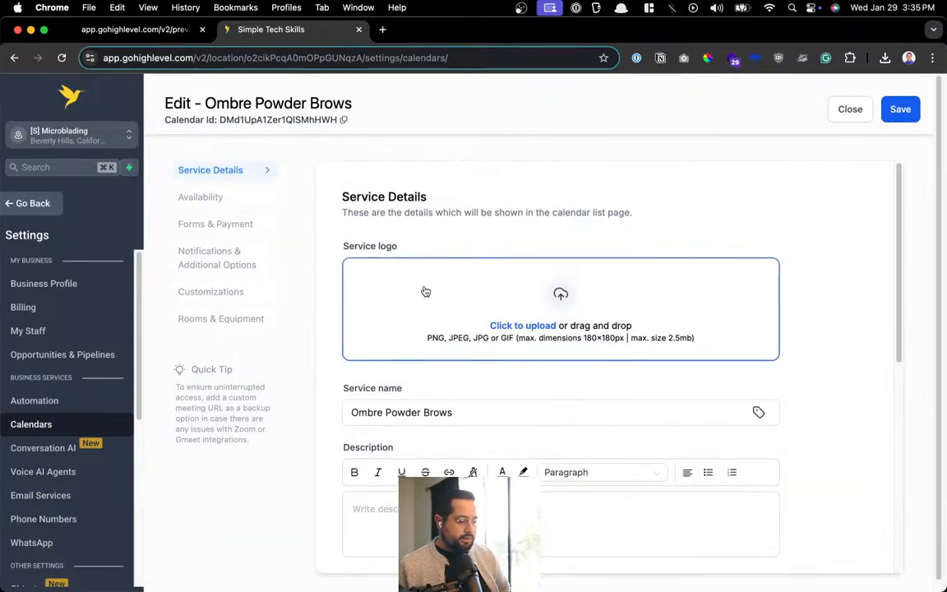
Assign Demo User as its team member, save, and return to the calendar list
scroll(425, 292, down, 5)
click(494, 448)
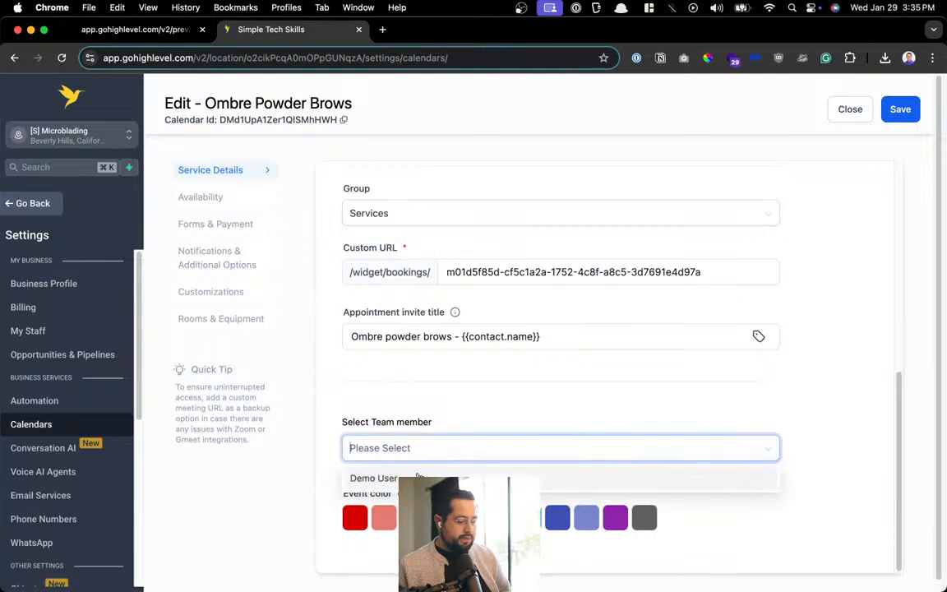
click(625, 477)
click(730, 402)
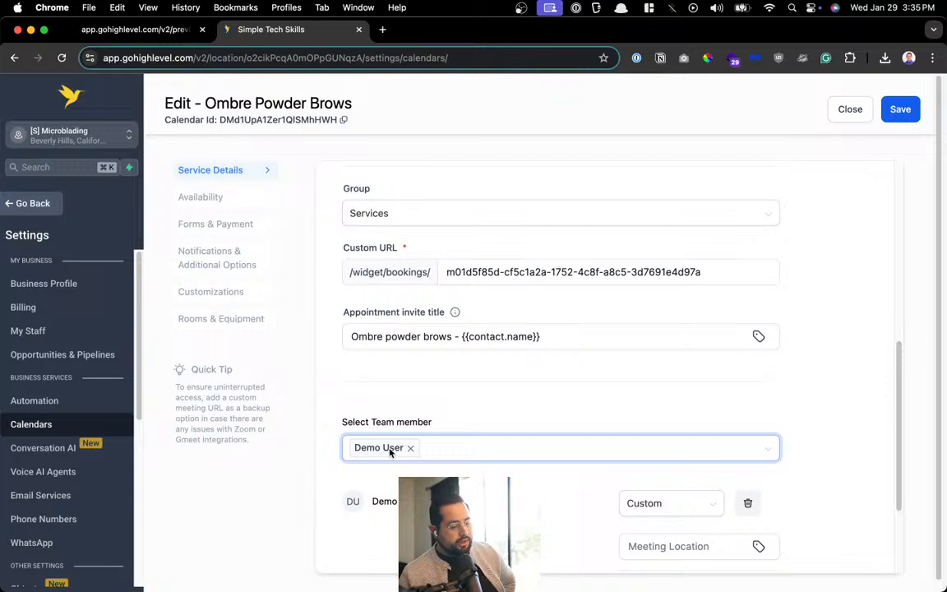
scroll(612, 466, down, 3)
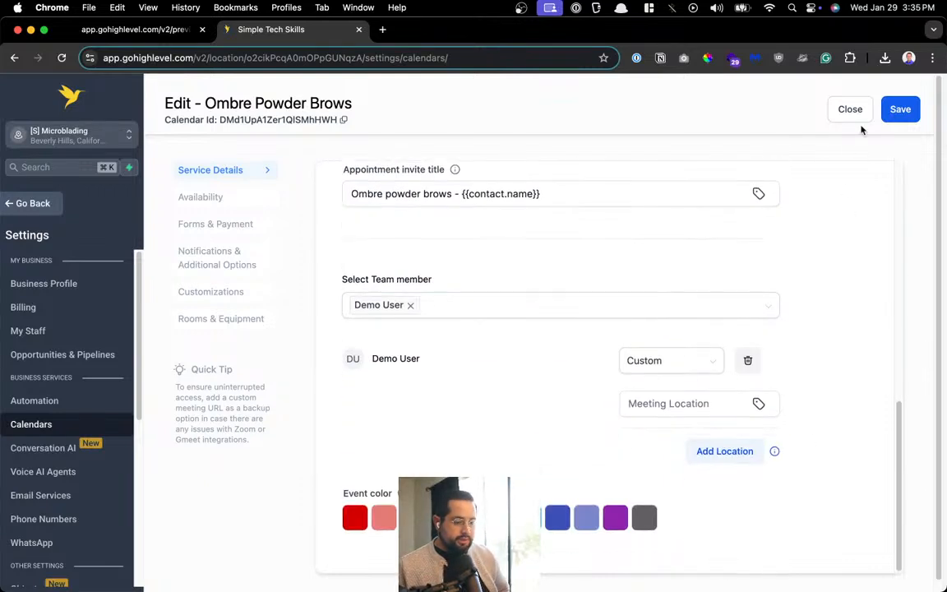
click(898, 109)
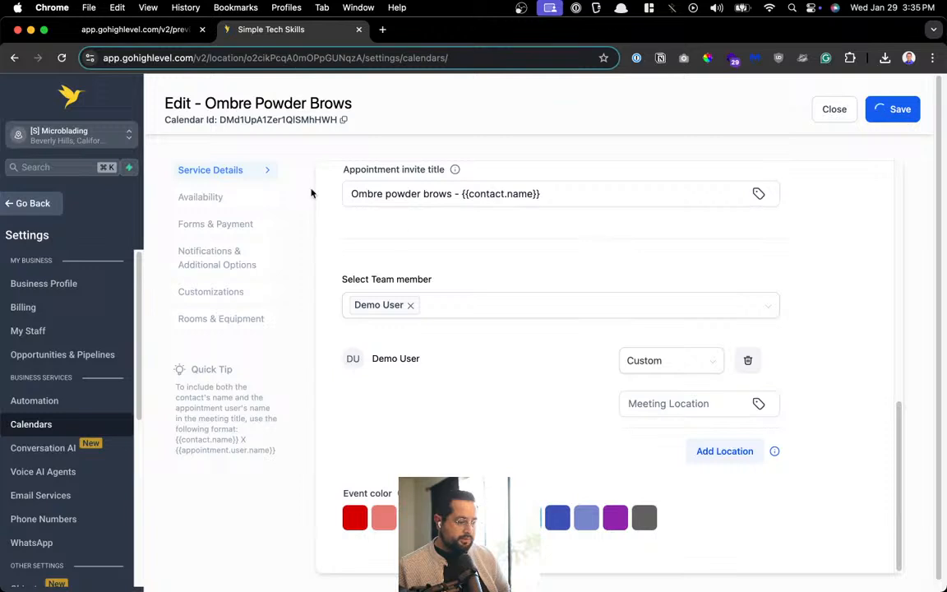
click(846, 113)
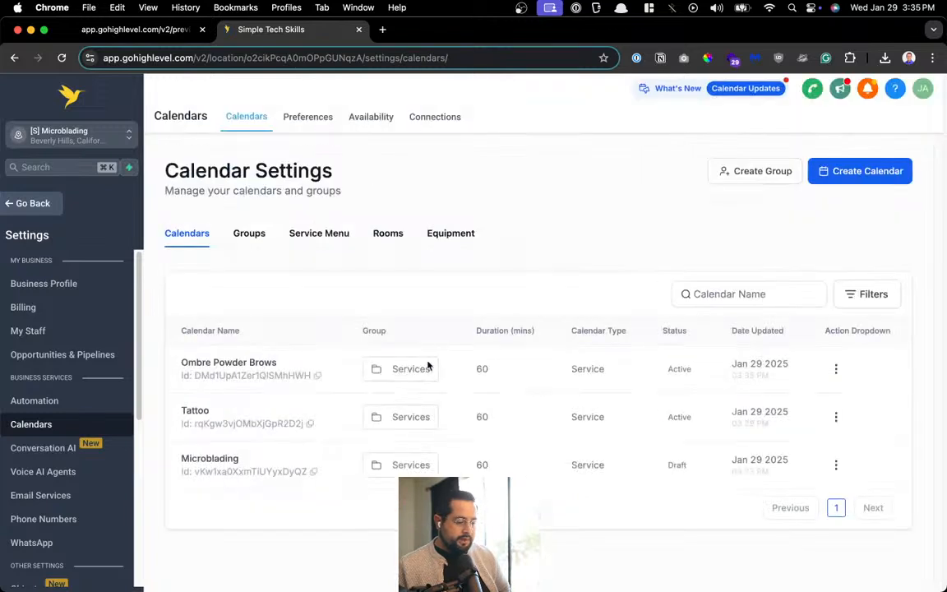
Open the Tattoo calendar's editor and look through its settings sections
click(837, 418)
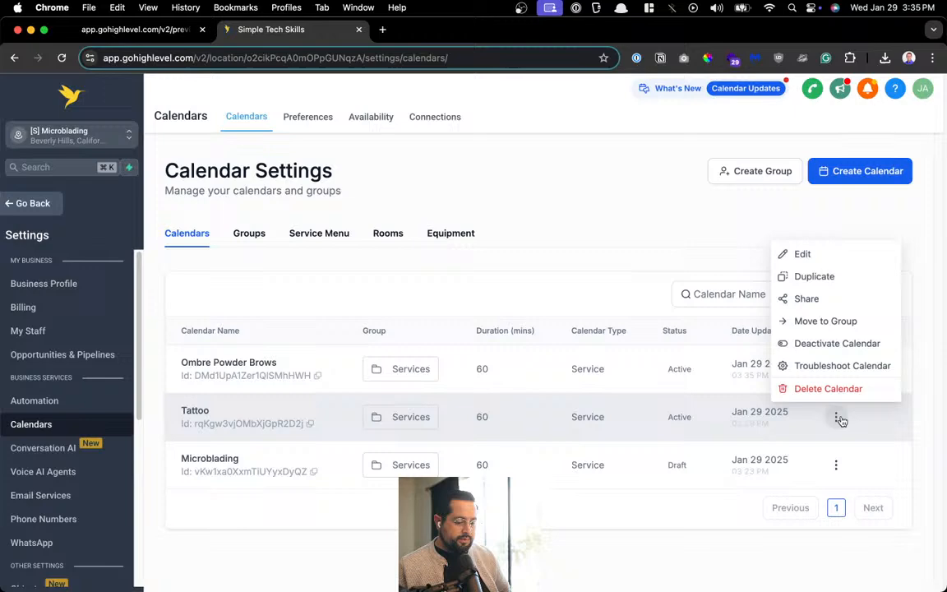
click(810, 251)
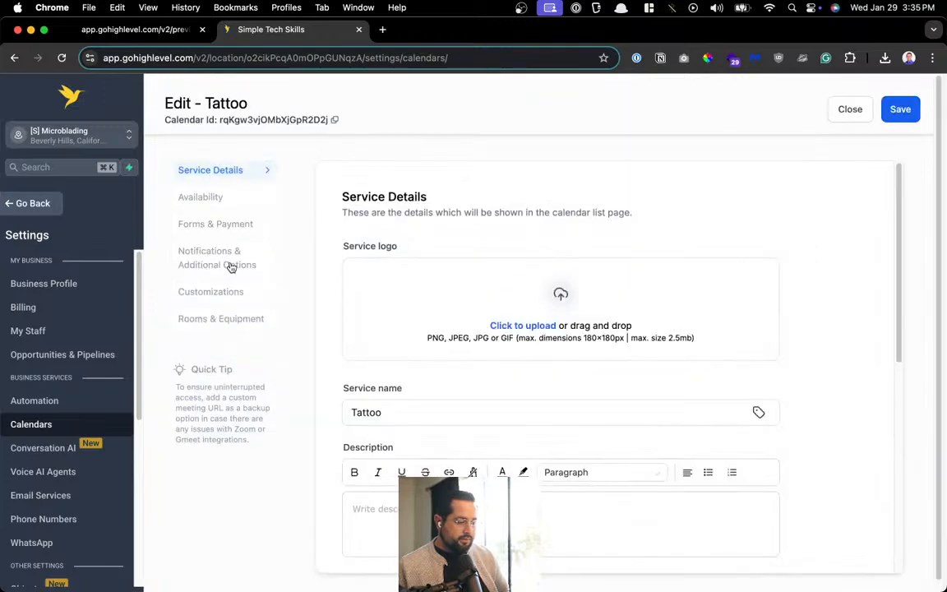
click(227, 262)
click(212, 291)
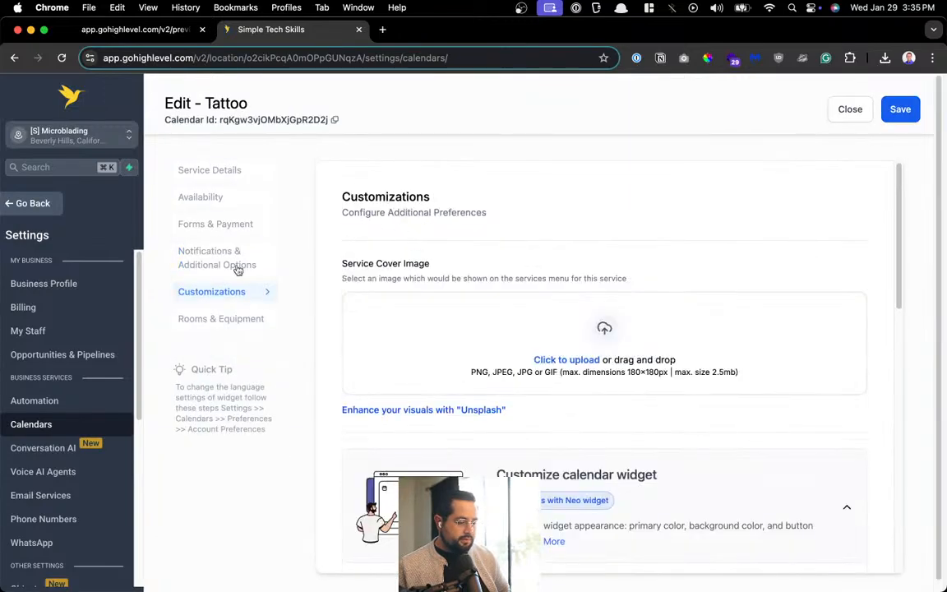
scroll(531, 322, down, 10)
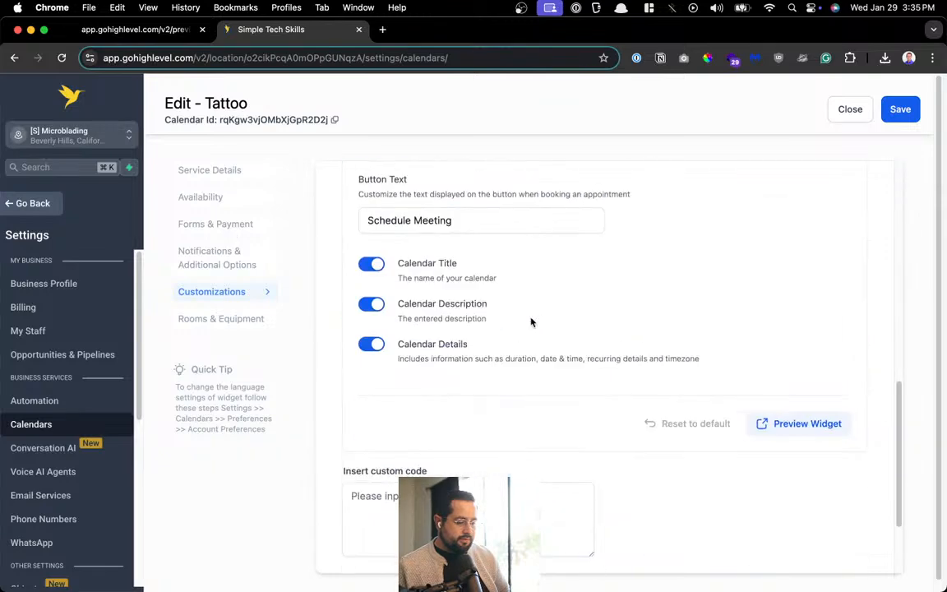
click(215, 223)
click(208, 256)
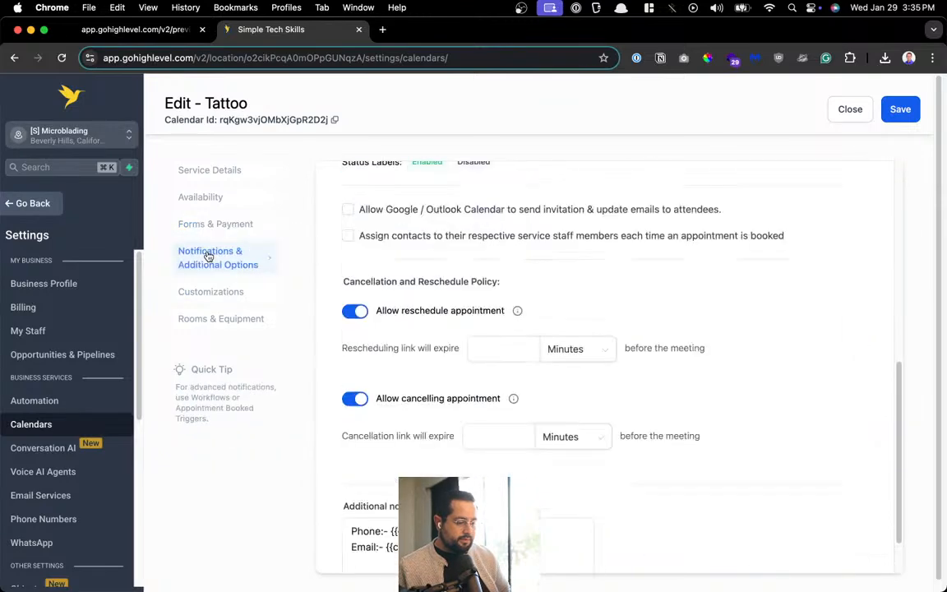
click(245, 222)
click(233, 204)
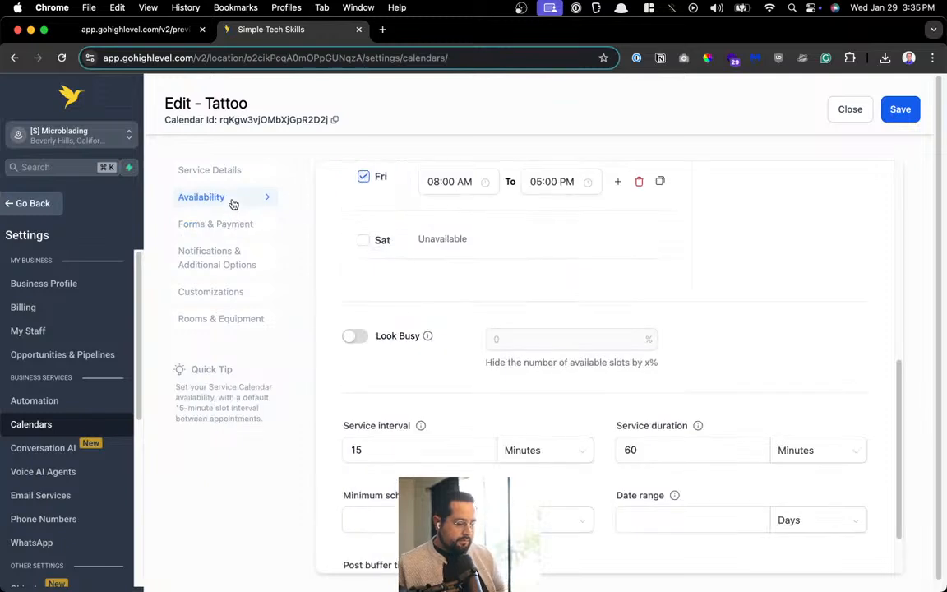
click(210, 168)
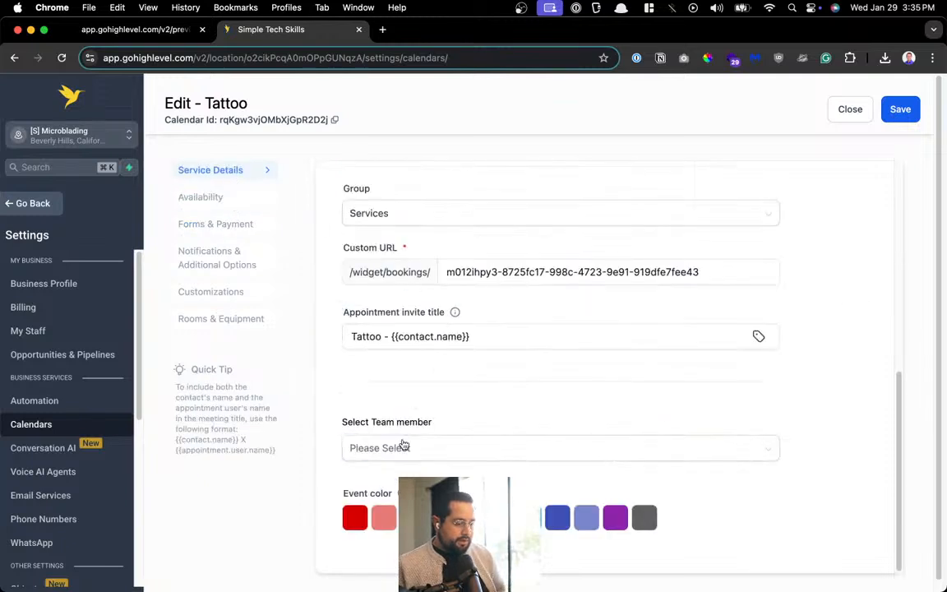
Select Demo User as the Tattoo team member, save, and return to the list
click(403, 445)
click(370, 478)
click(592, 397)
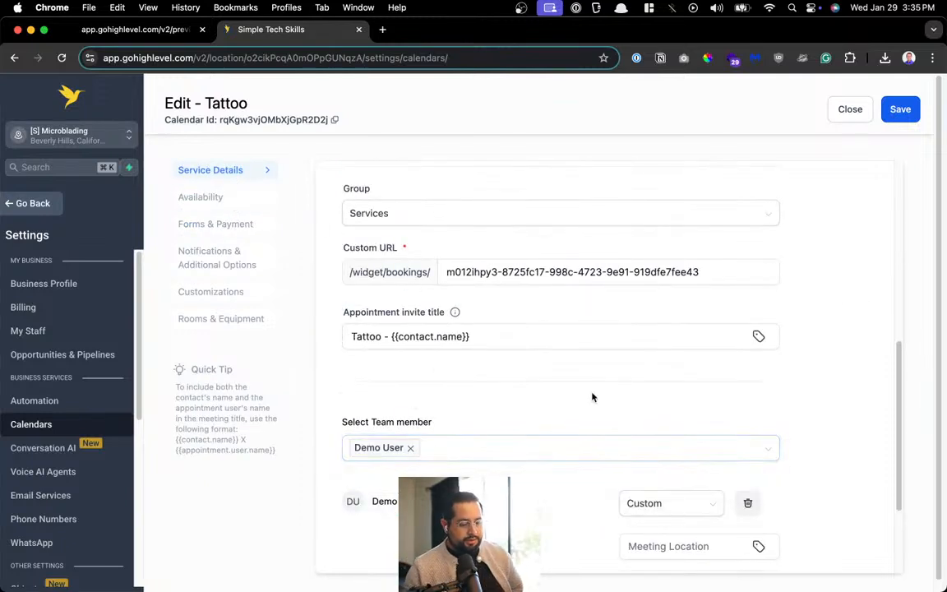
scroll(609, 393, down, 3)
scroll(613, 465, down, 1)
scroll(626, 445, up, 8)
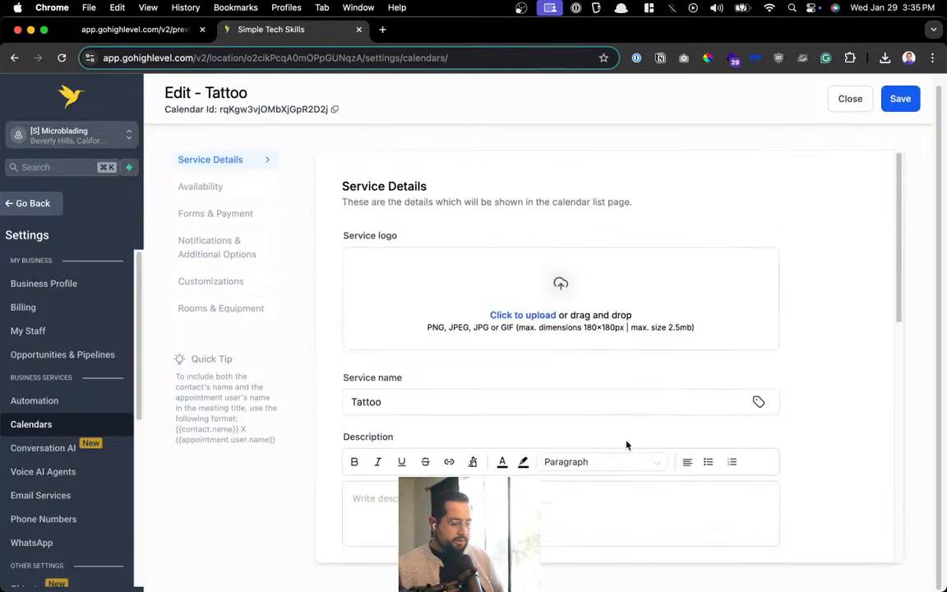
click(896, 100)
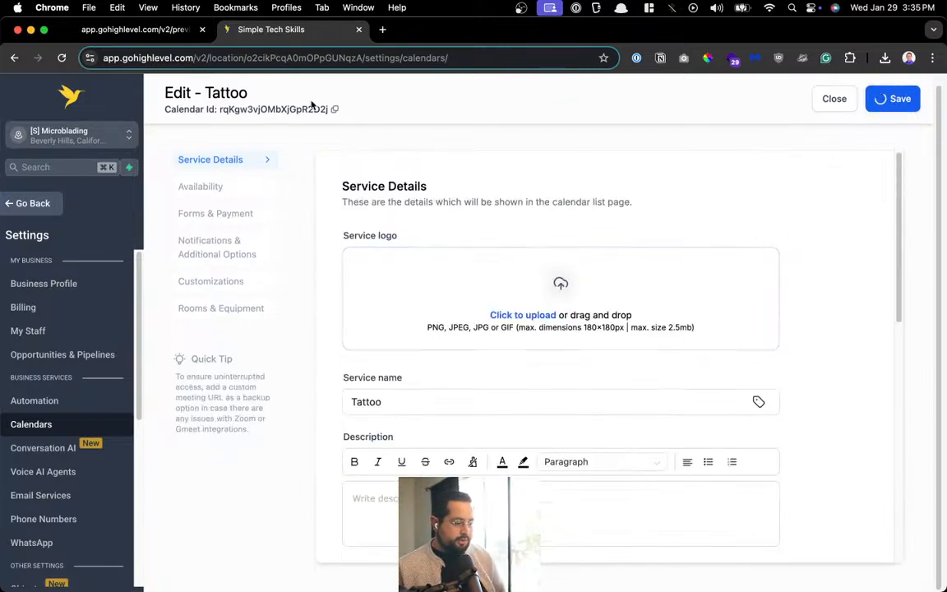
click(838, 100)
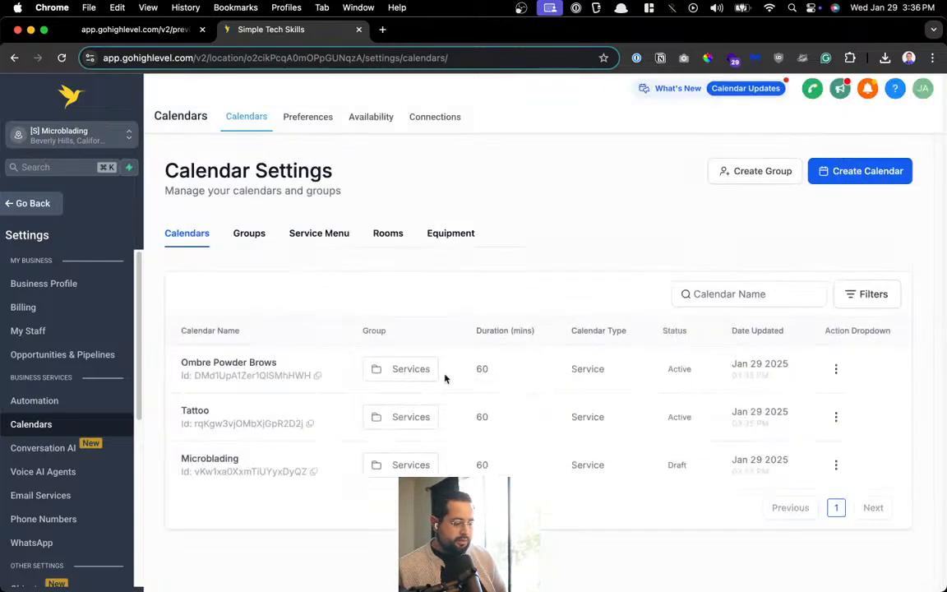
Open the Microblading calendar for editing
click(836, 465)
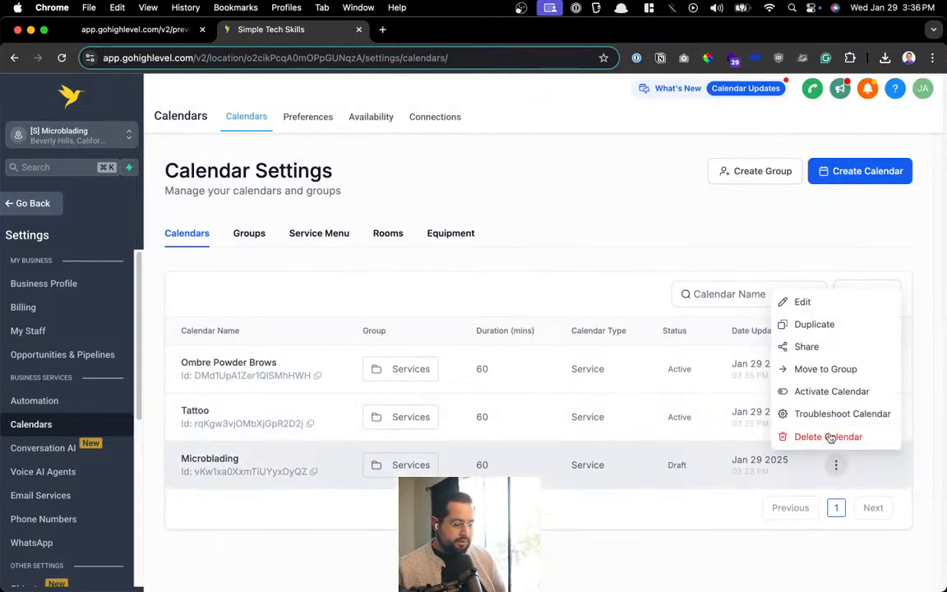
click(824, 309)
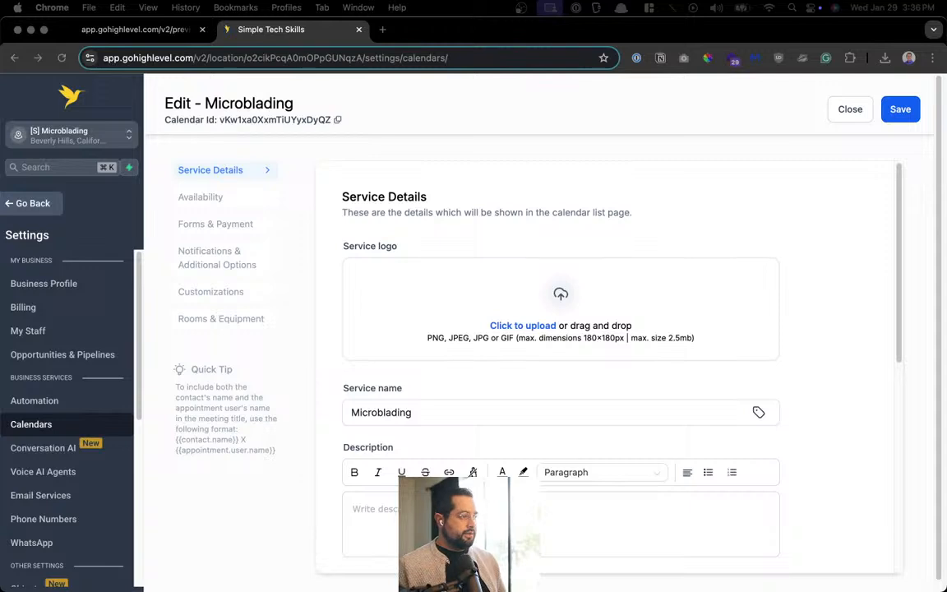
key(alt+space)
text(A)
key(Escape)
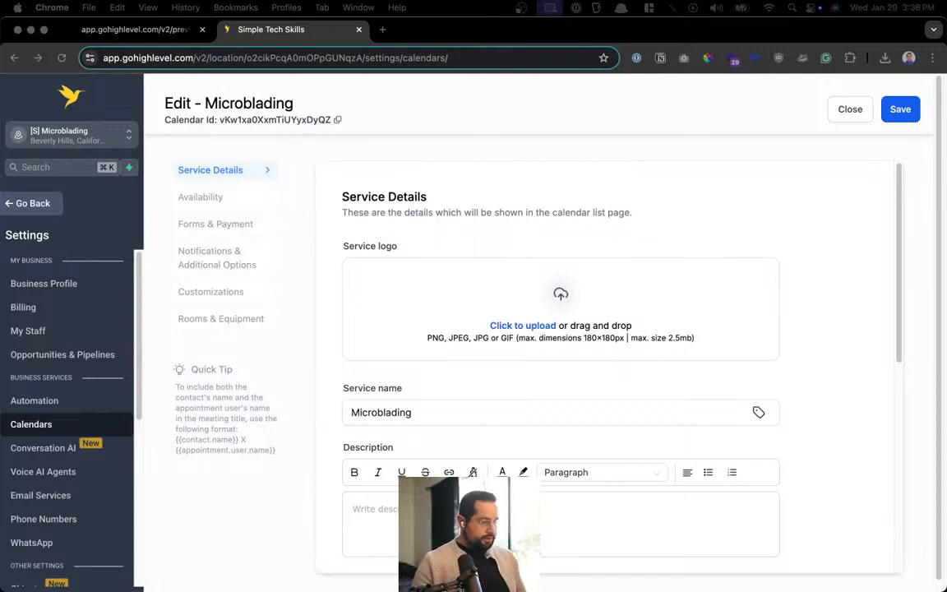
Create a new Notion page via the launcher and merge it into the browser window
key(super+space)
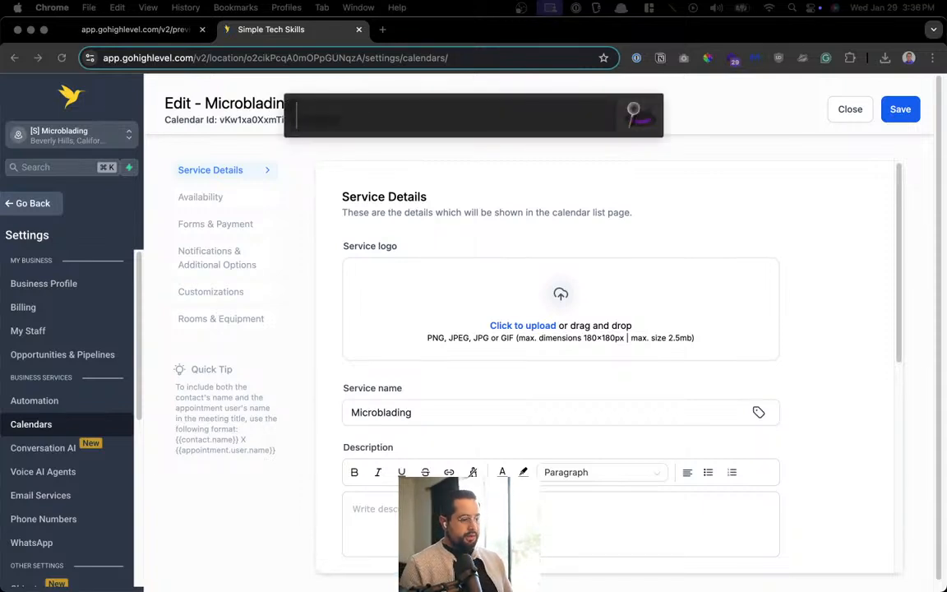
key(Escape)
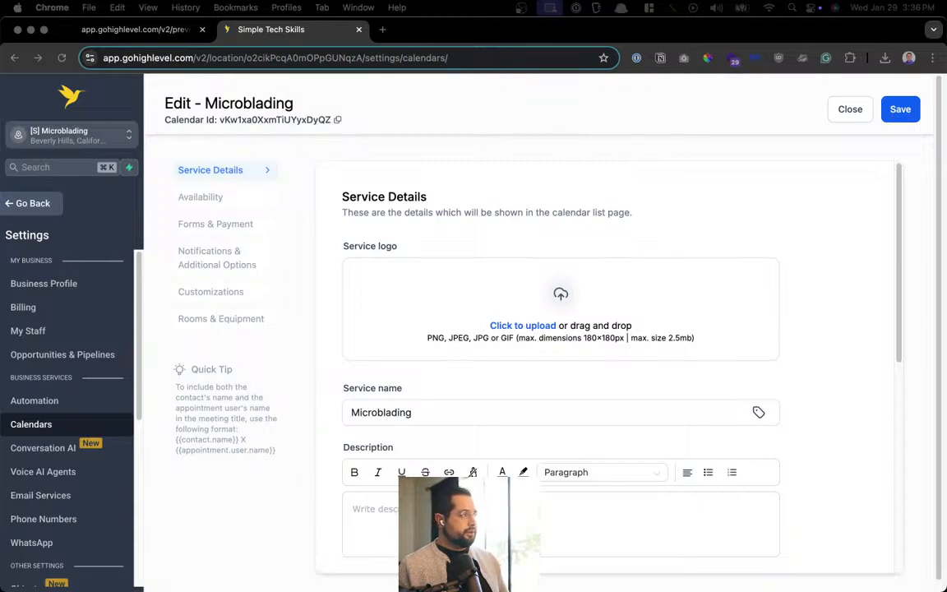
key(super+space)
text(doc)
key(Escape)
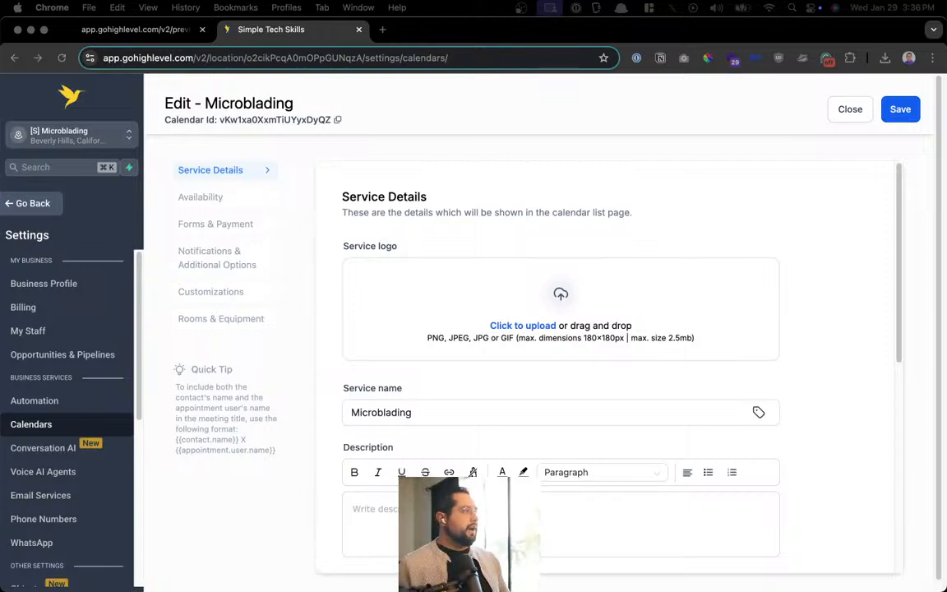
drag(363, 155, 456, 31)
Title the page 'New Subaccount onboarding checklist' and start it as an empty page
text(New)
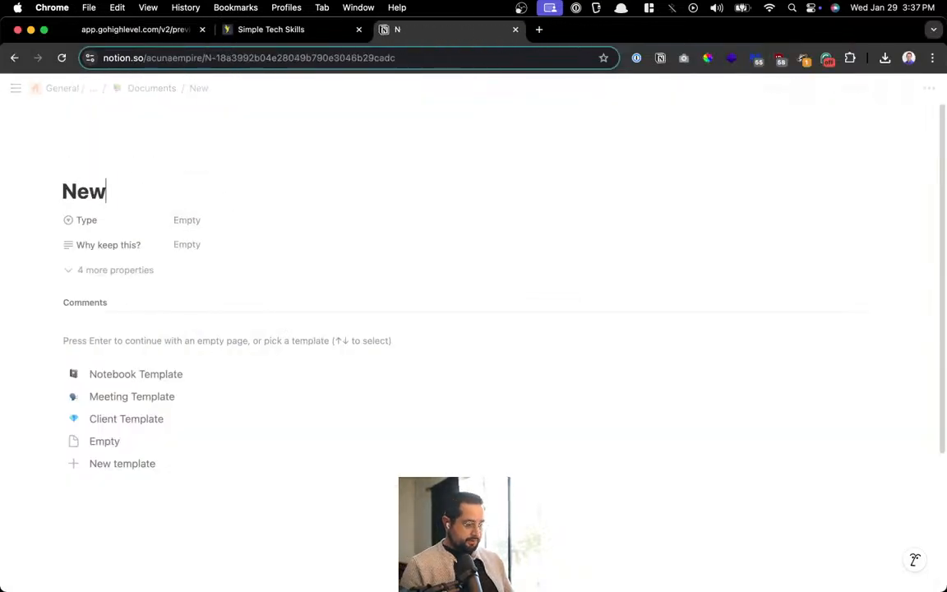
text( Suba)
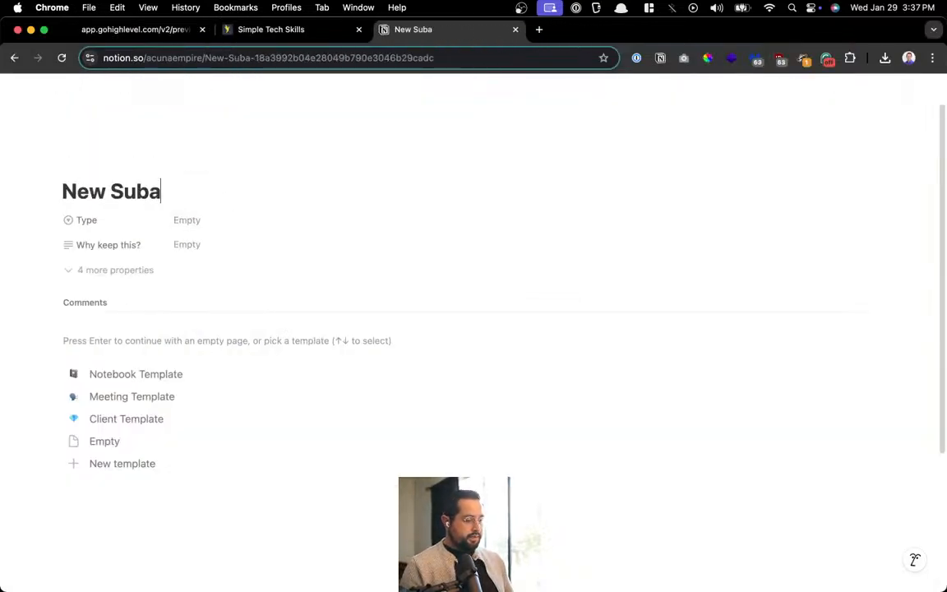
text(ccount onboardin gc)
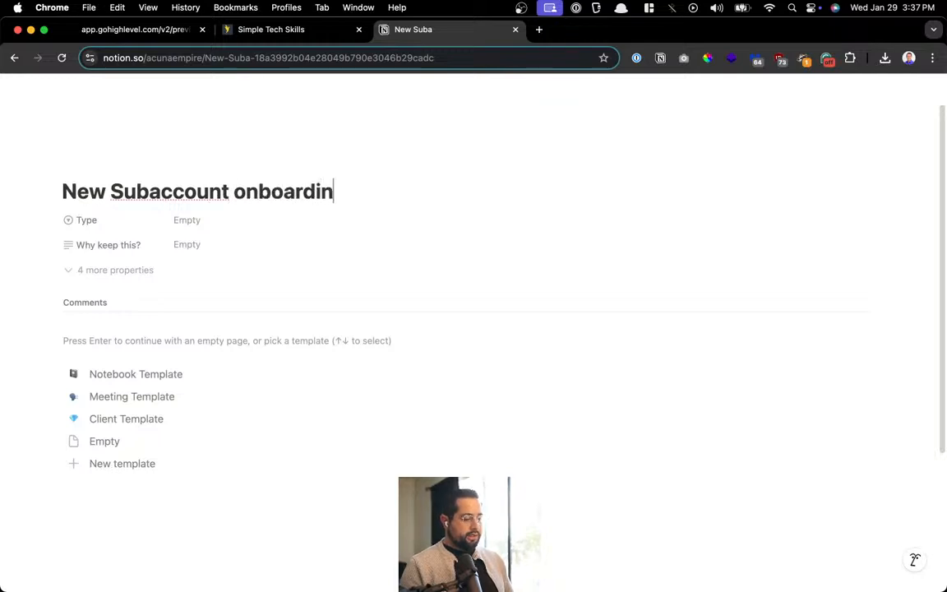
key(BackSpace)
key(BackSpace)
key(BackSpace)
text(g checklist)
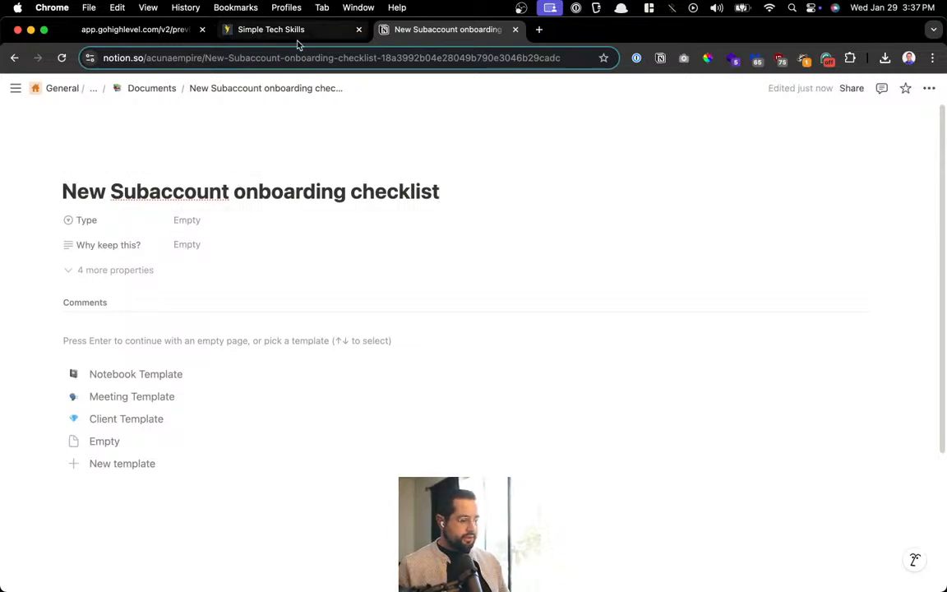
click(205, 353)
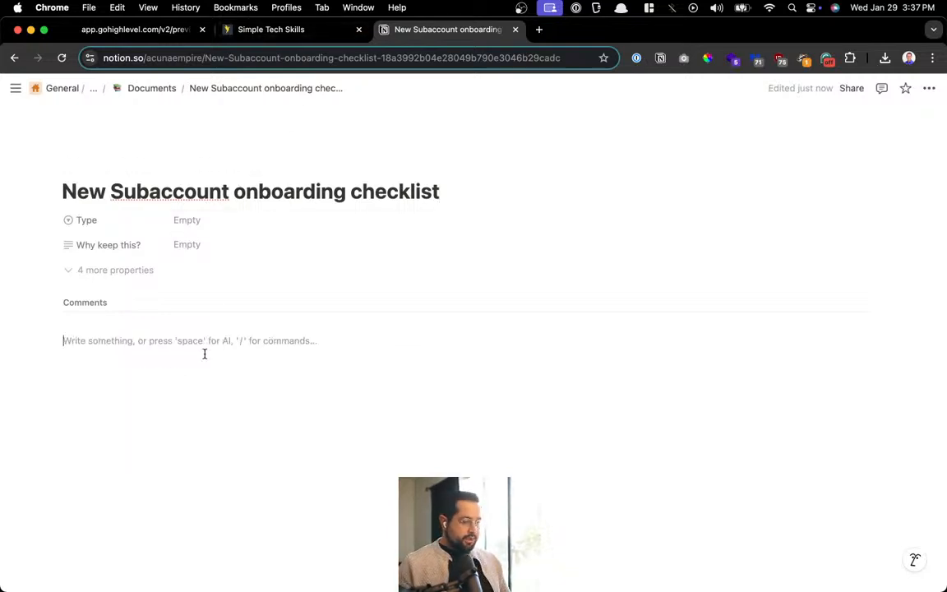
Paste the setup task list and convert all its bullets into to-do checkboxes
key(super+v)
click(422, 378)
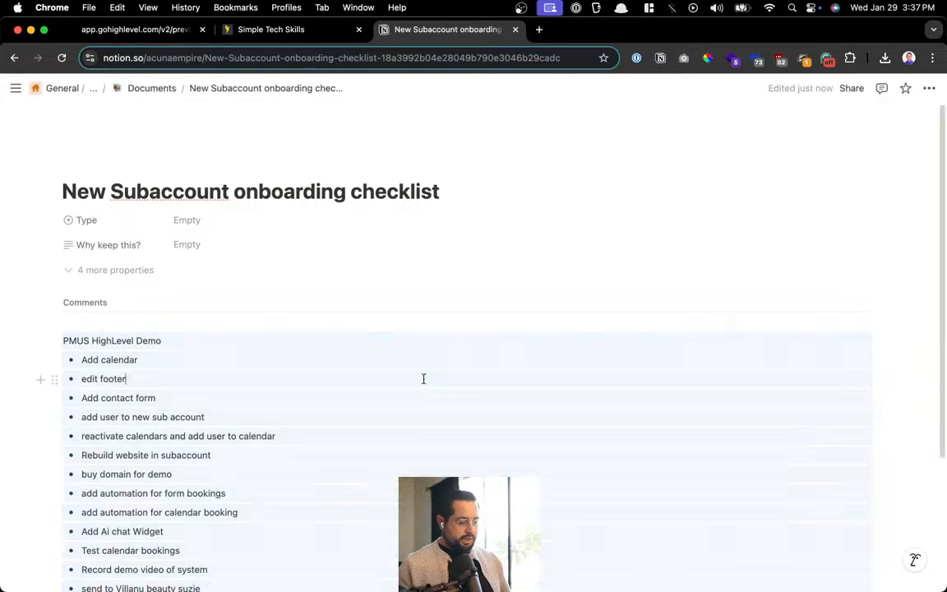
scroll(264, 349, down, 3)
drag(186, 428, 69, 165)
key(super+alt+4)
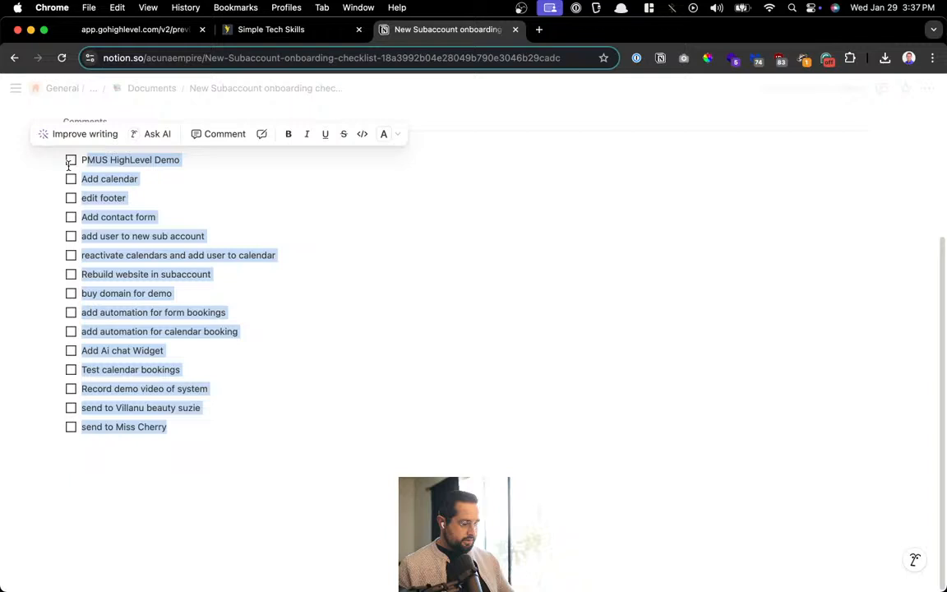
click(173, 236)
Delete the Add calendar and edit footer to-dos and add a plain-text line above PMUS HighLevel Demo
scroll(304, 285, up, 3)
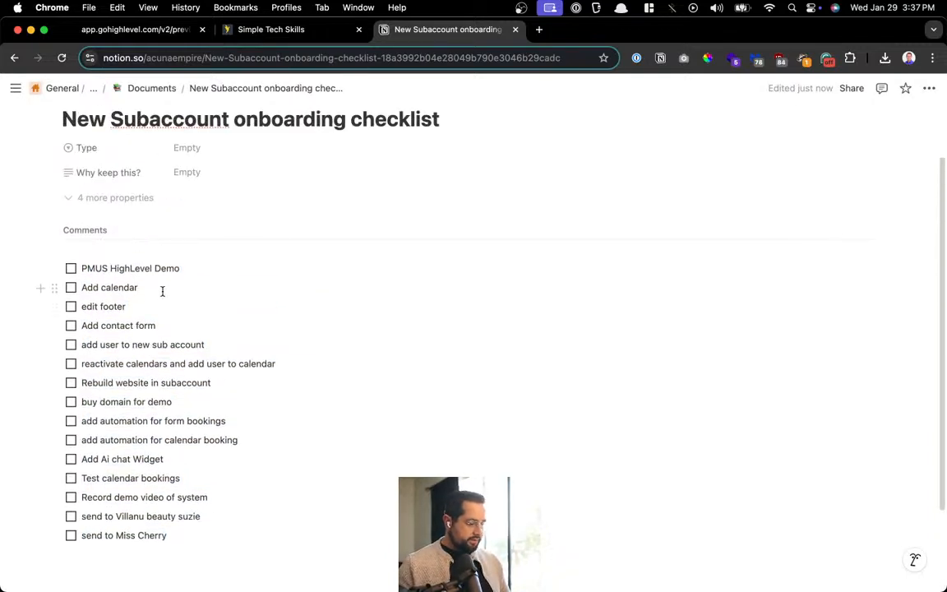
key(super+BackSpace)
key(BackSpace)
key(BackSpace)
key(Down)
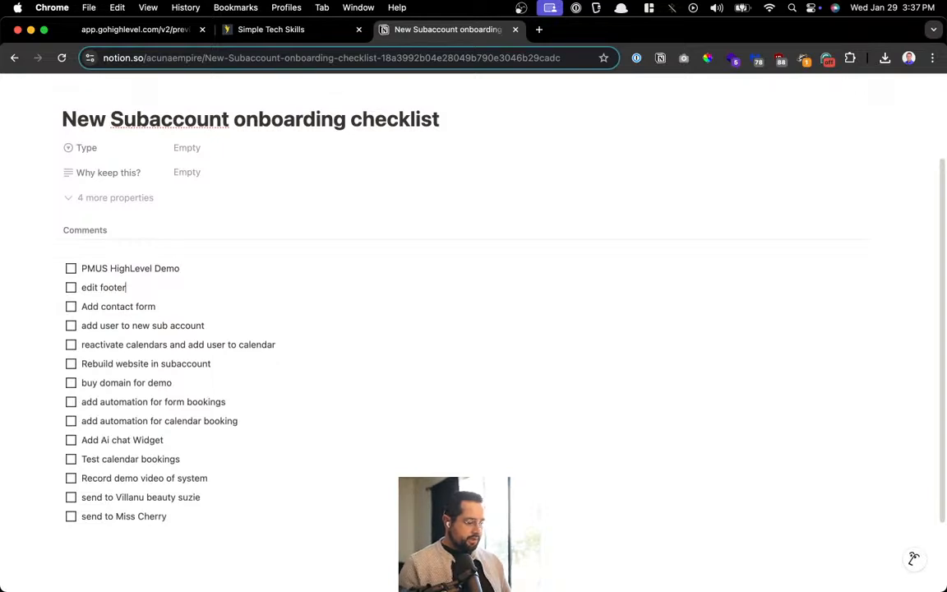
key(super+BackSpace)
key(BackSpace)
key(Down)
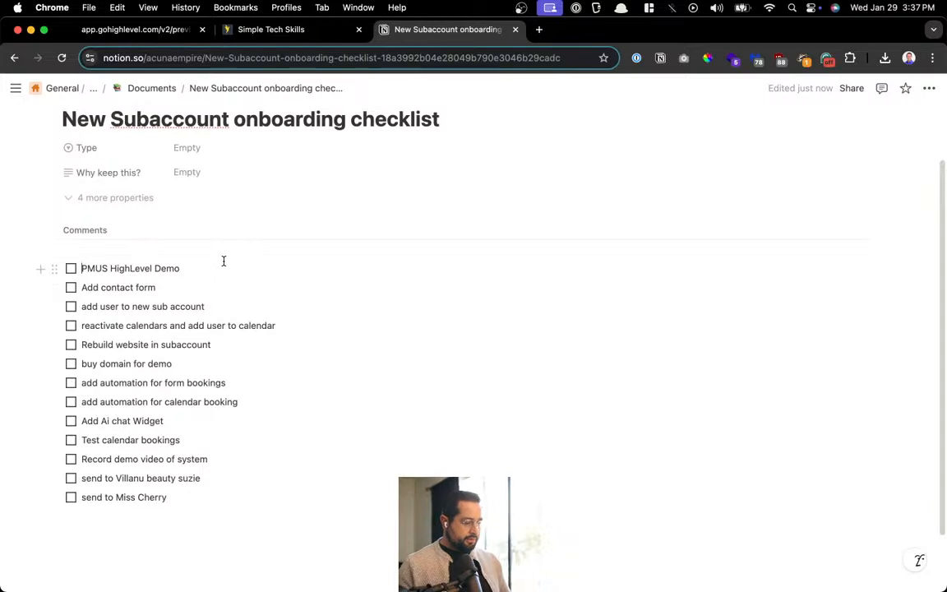
key(Return)
key(Up)
key(BackSpace)
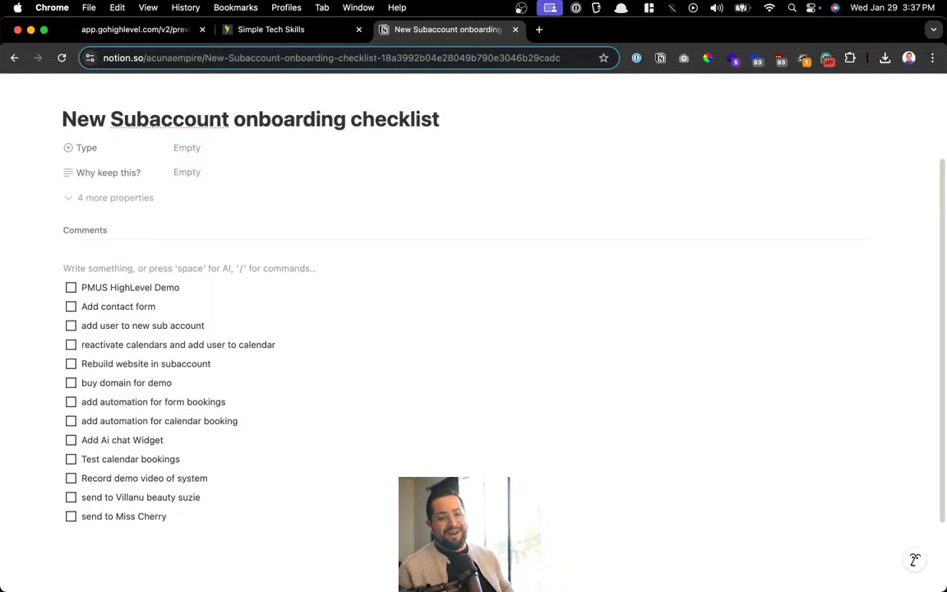
key(alt+space)
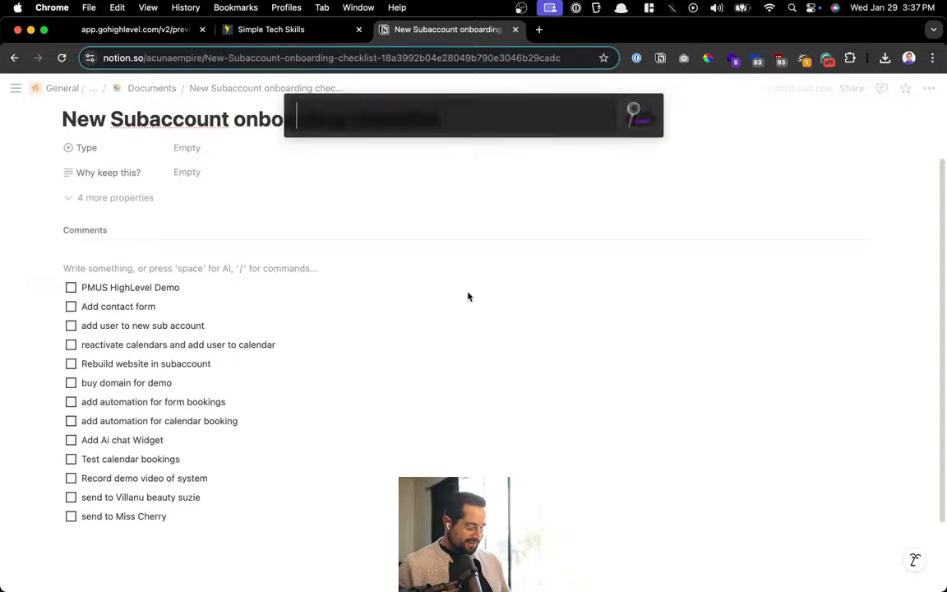
text(S)
key(BackSpace)
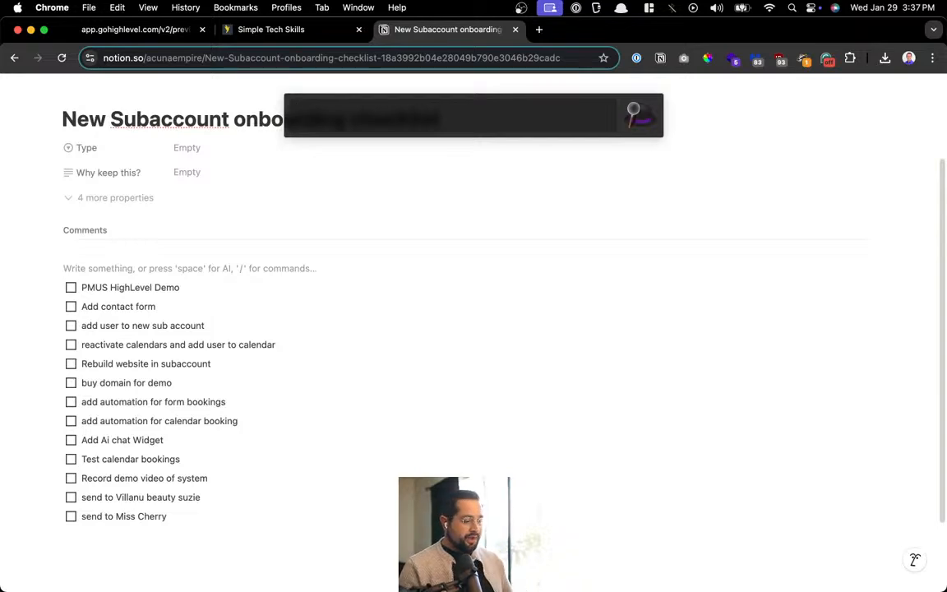
Open Skool and show the AI Mastermind community's Classroom course list
text(sko)
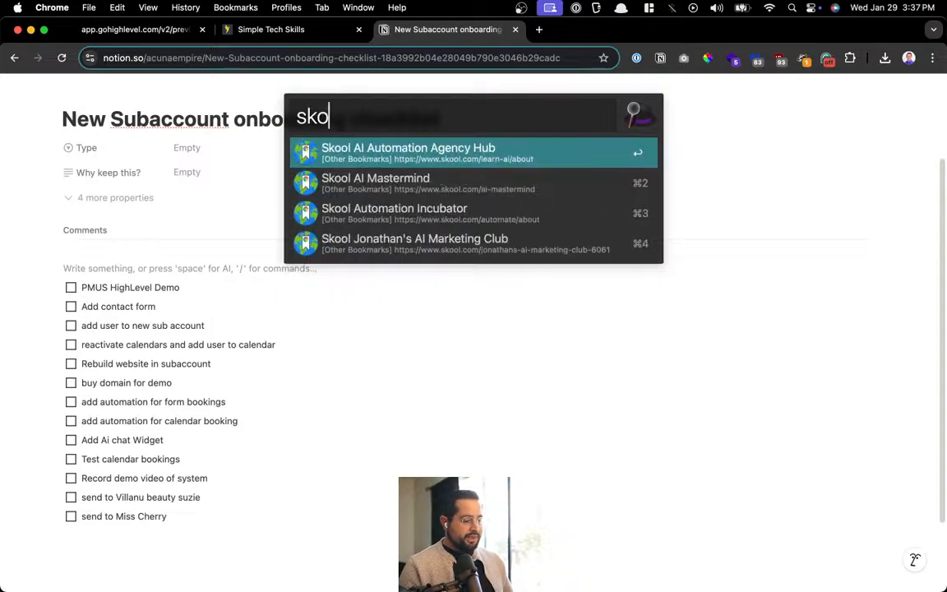
key(Return)
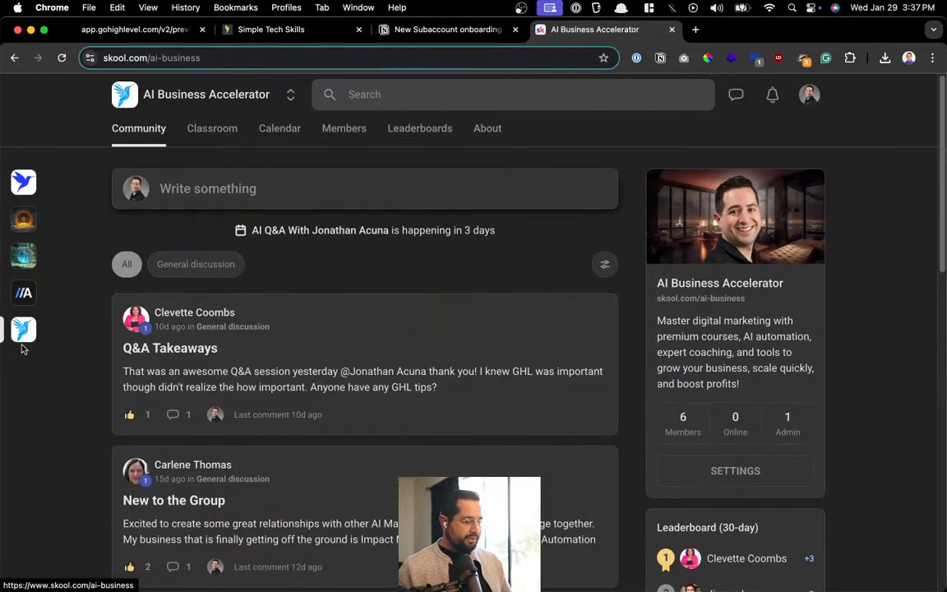
click(211, 130)
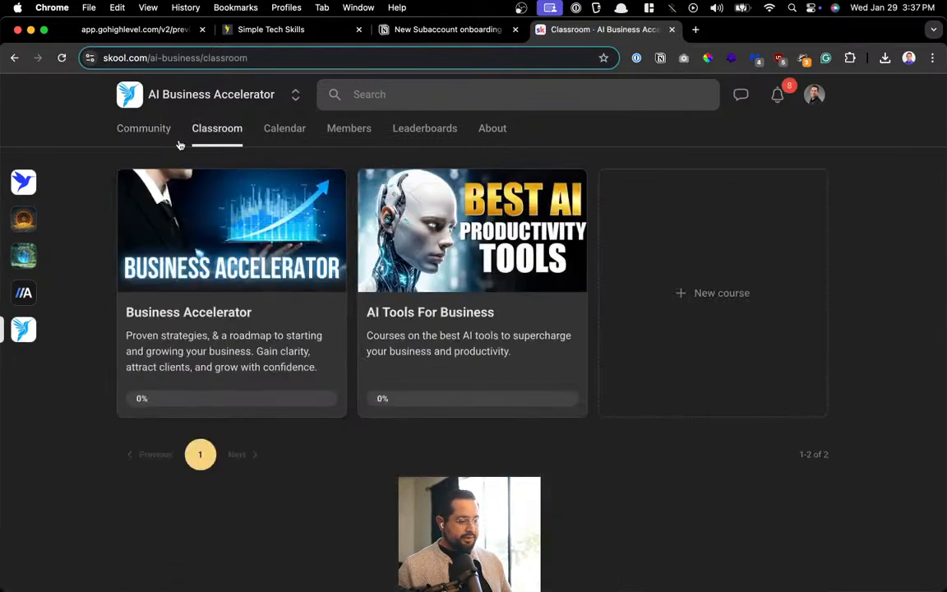
click(24, 183)
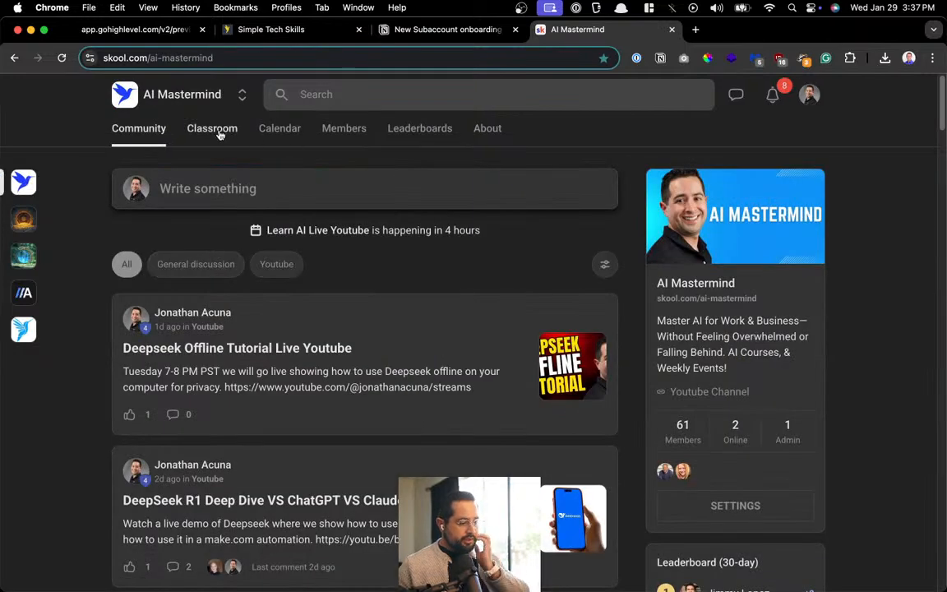
click(219, 130)
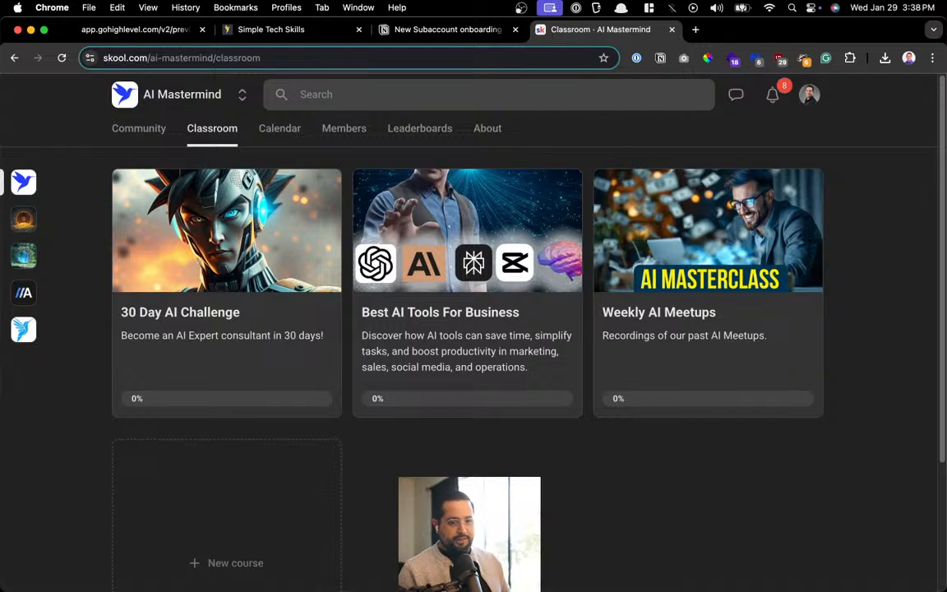
key(super+l)
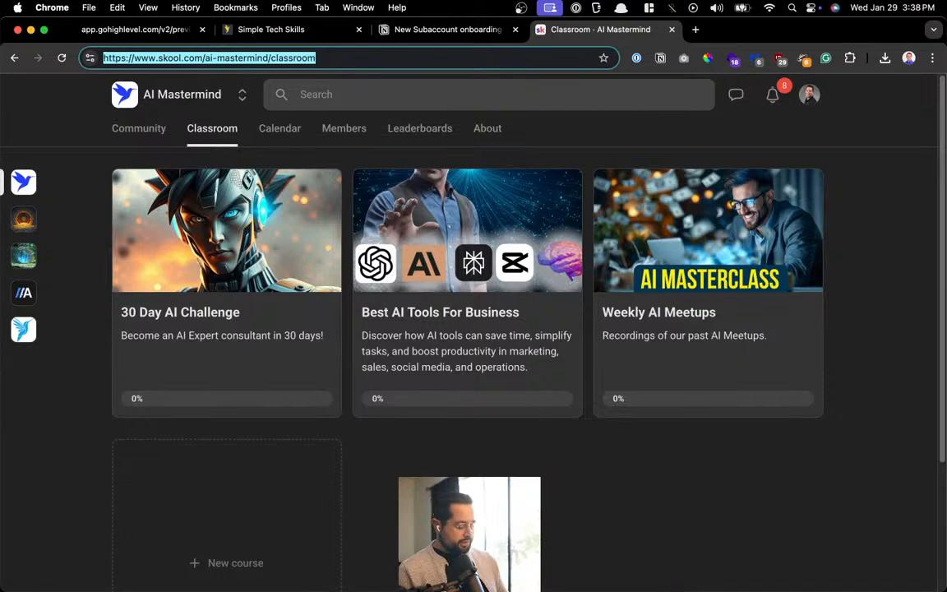
Search Google for 'digital brain tiago forete' and browse the results
text(digital)
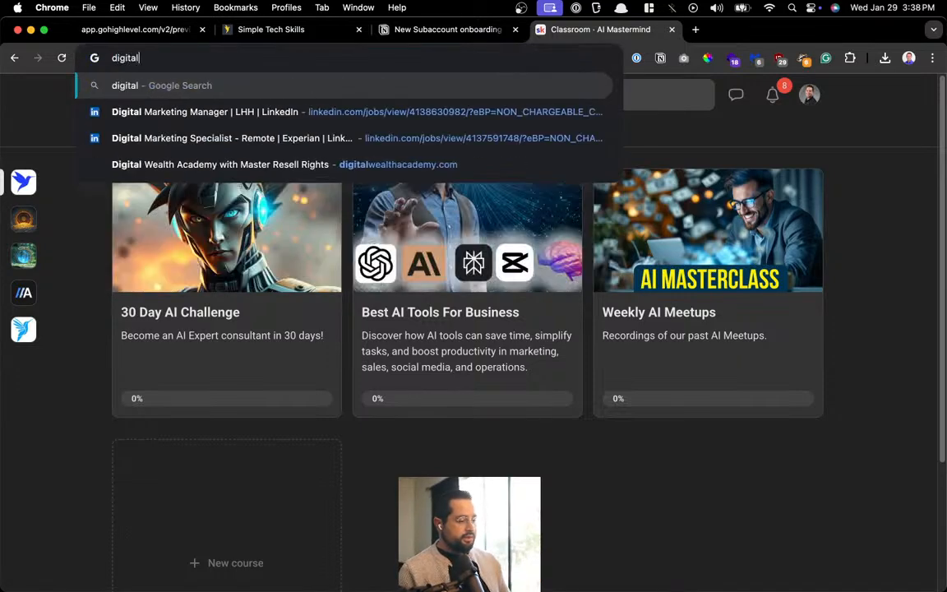
text( brain tiago)
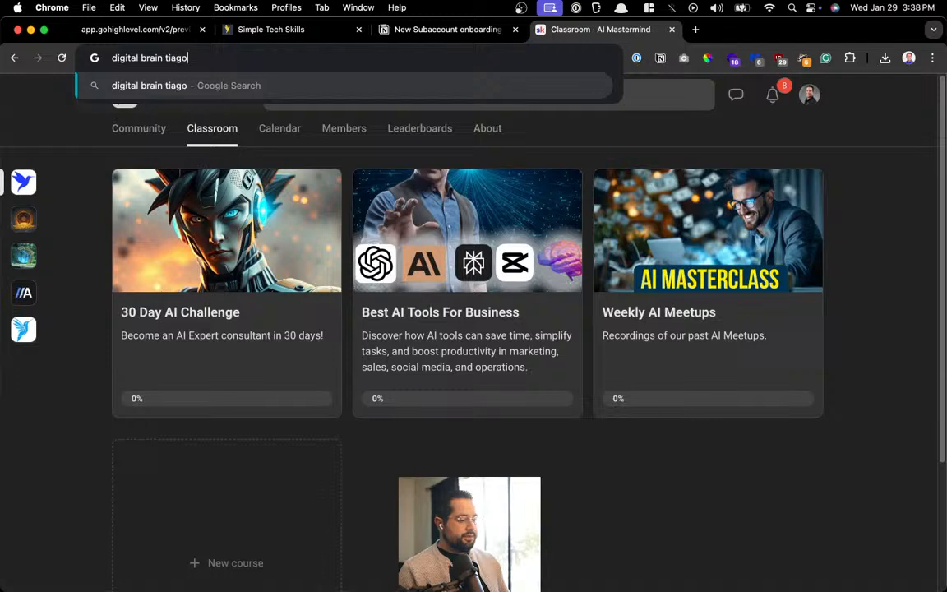
text( forete)
key(Return)
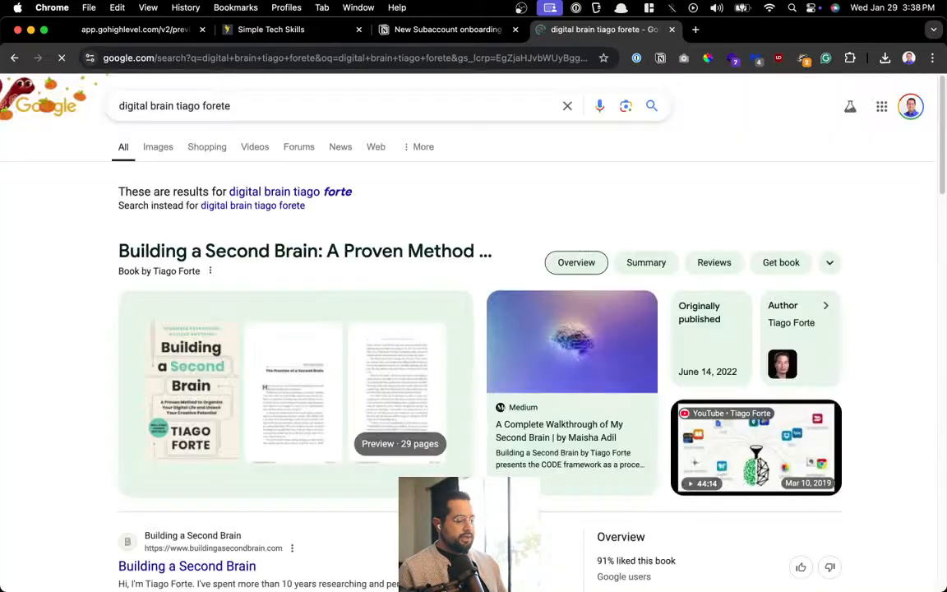
scroll(127, 305, down, 3)
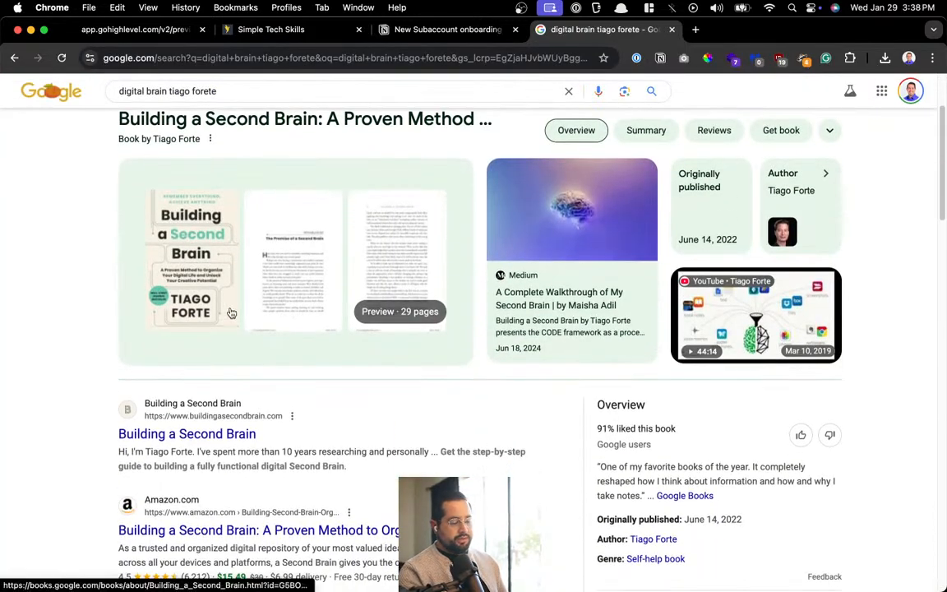
scroll(231, 312, up, 3)
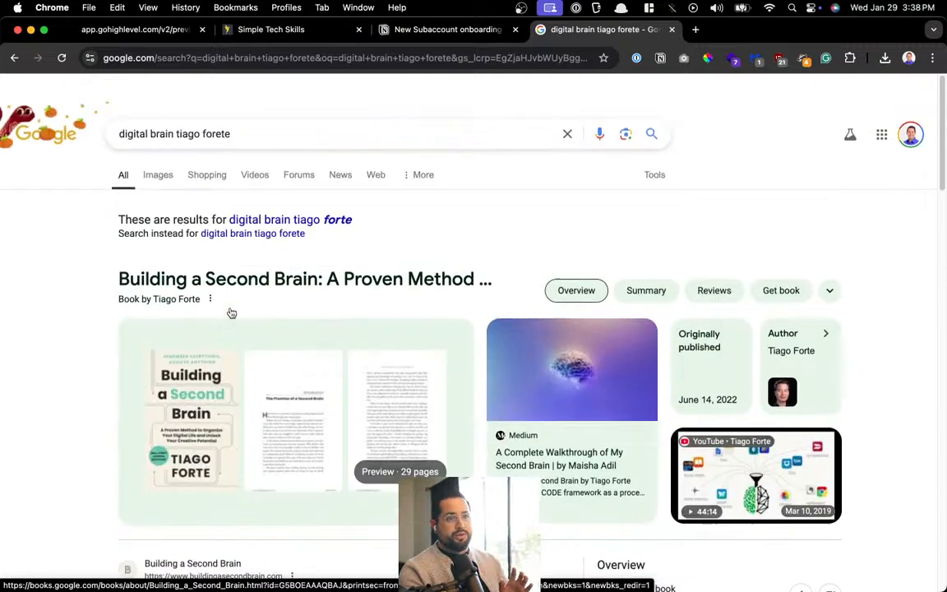
Search Google for 'notion templates'
key(super+l)
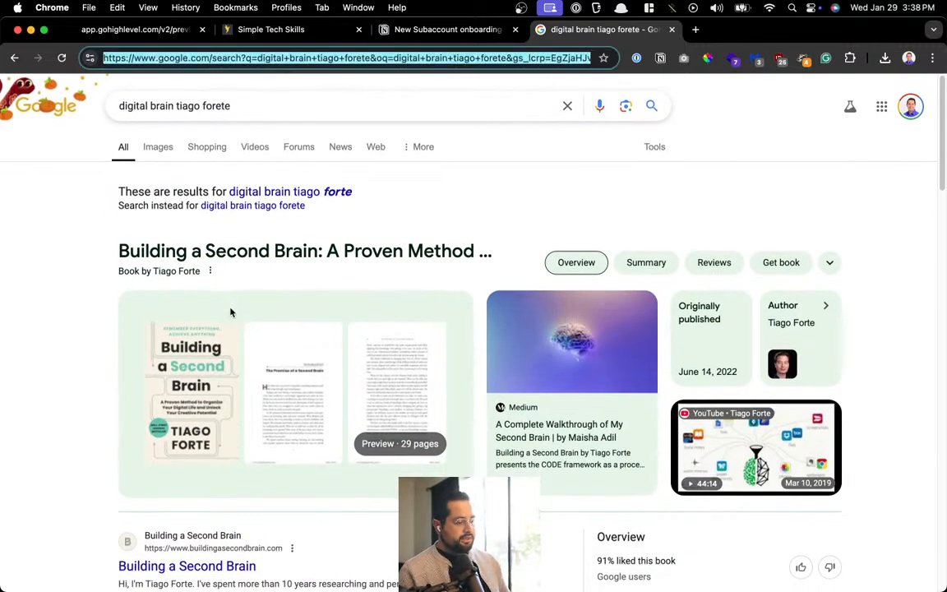
text(notion templates)
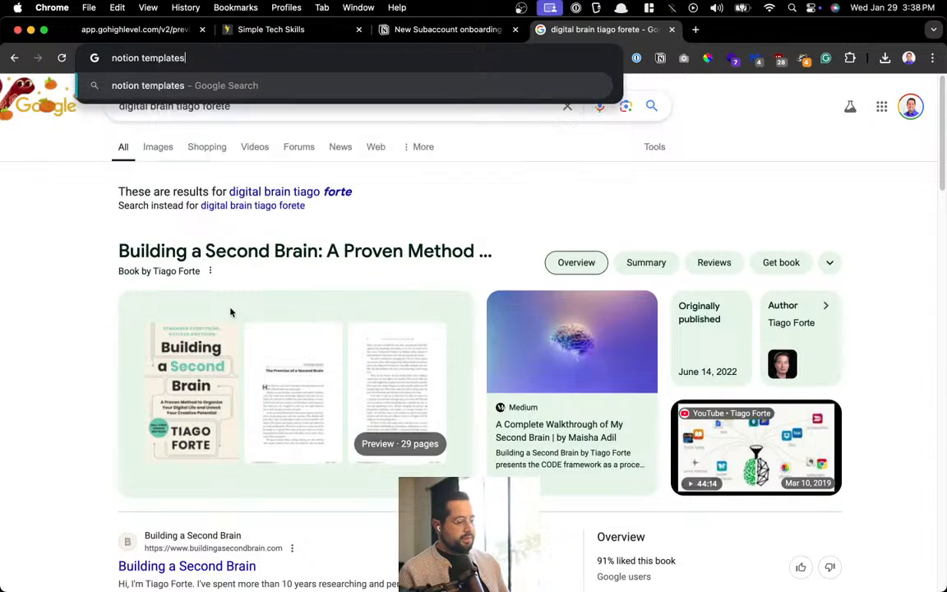
key(Return)
Open Notion's templates site, review the Free, Plus, Business and Enterprise pricing, then go back
click(273, 221)
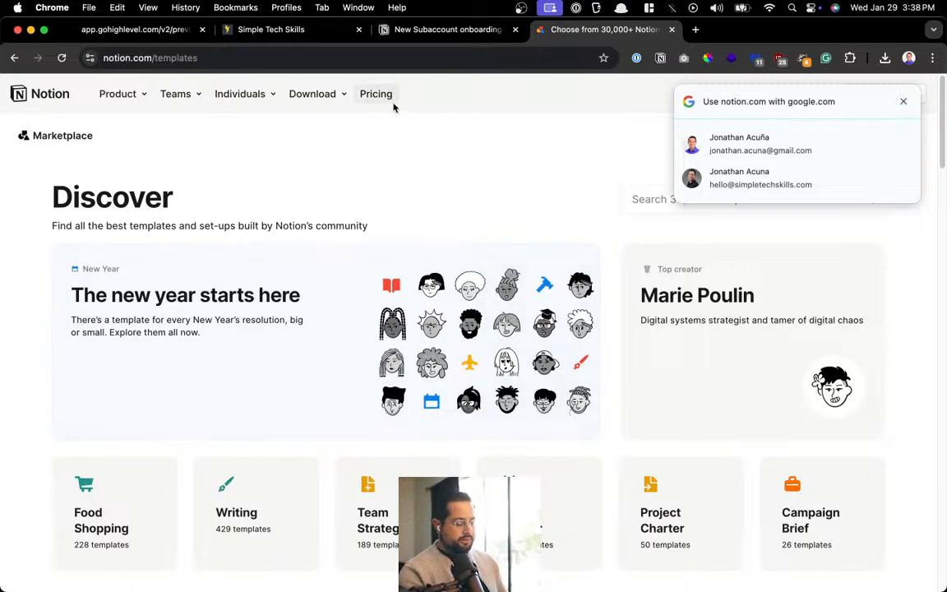
click(903, 101)
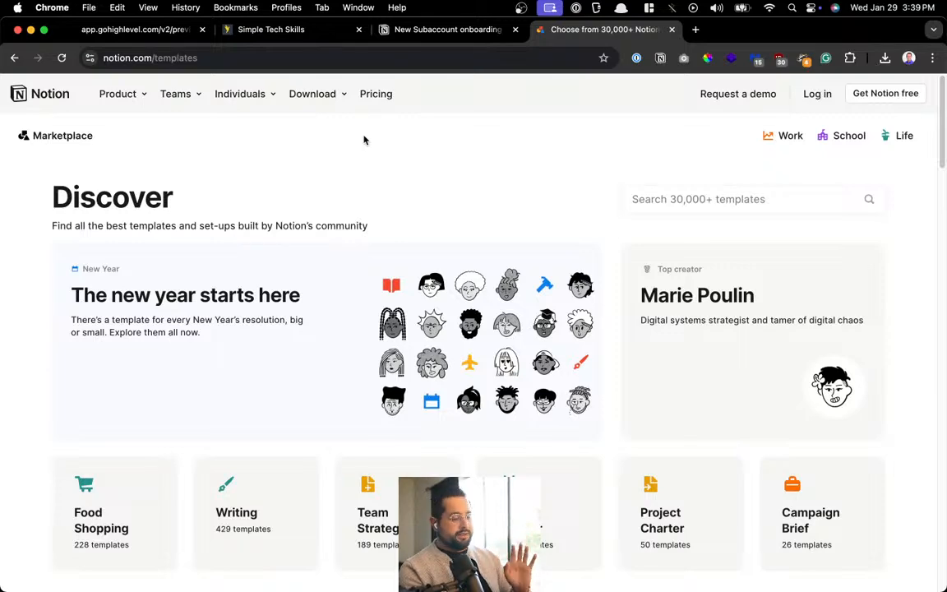
click(382, 97)
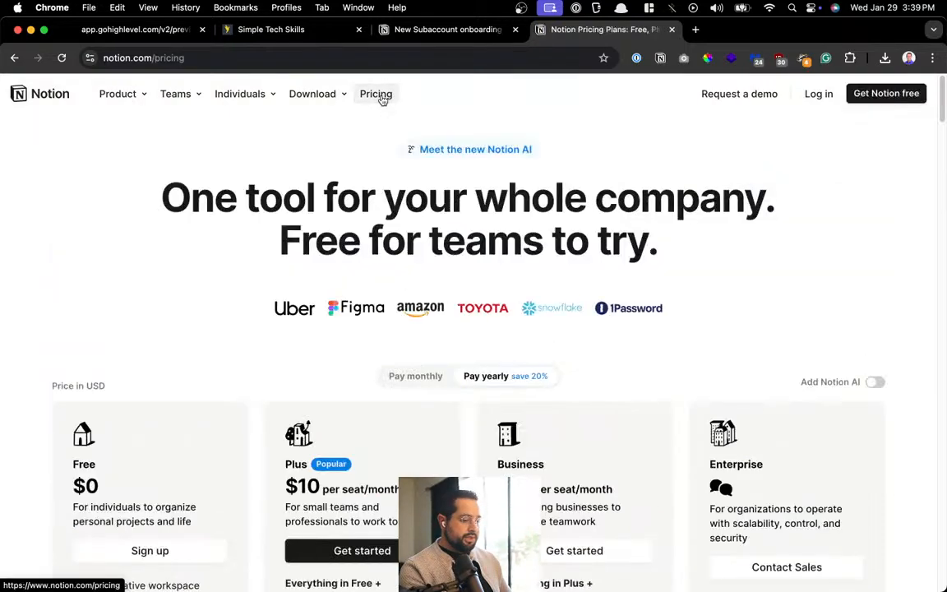
scroll(271, 411, down, 5)
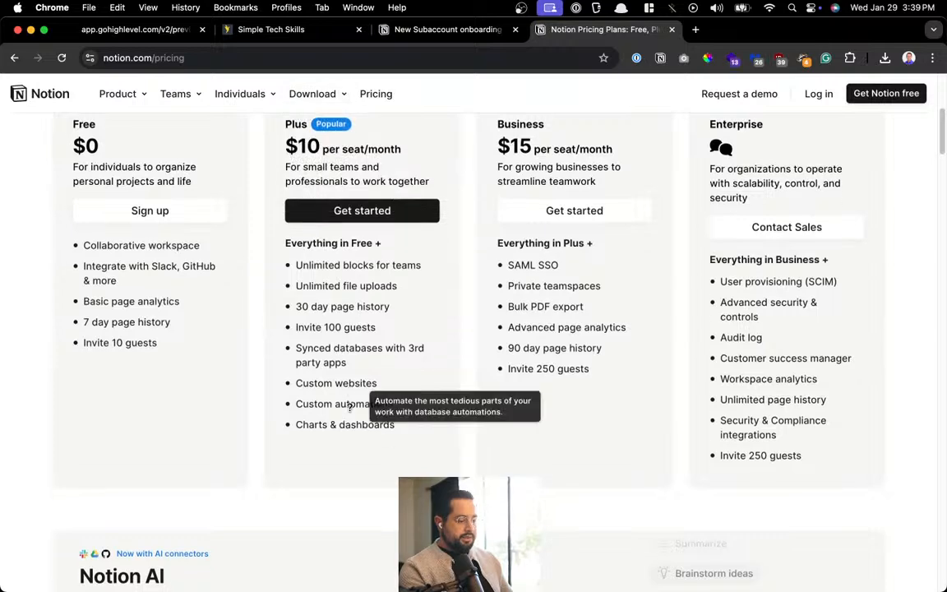
scroll(364, 253, up, 2)
scroll(362, 321, up, 3)
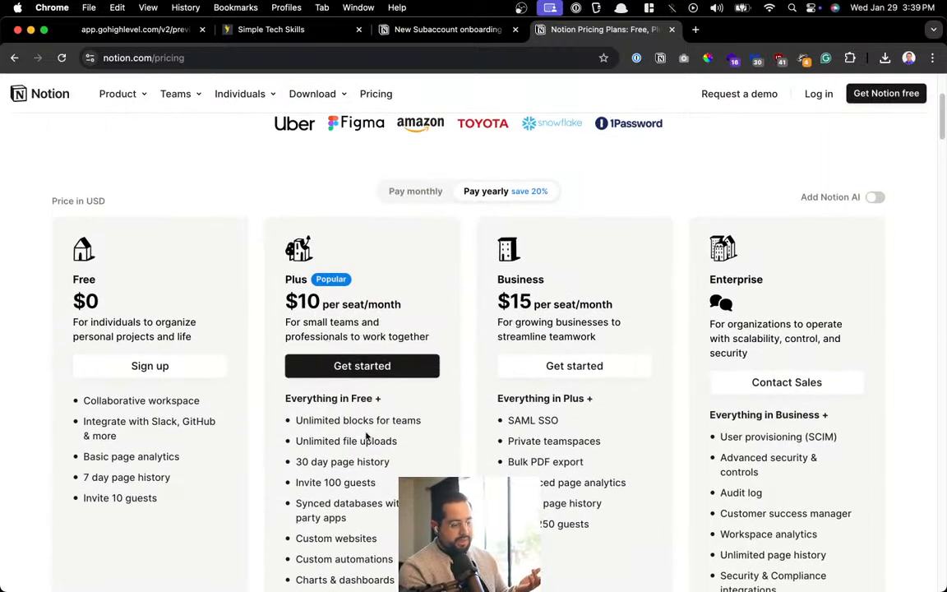
scroll(366, 427, down, 1)
mouse_move(366, 426)
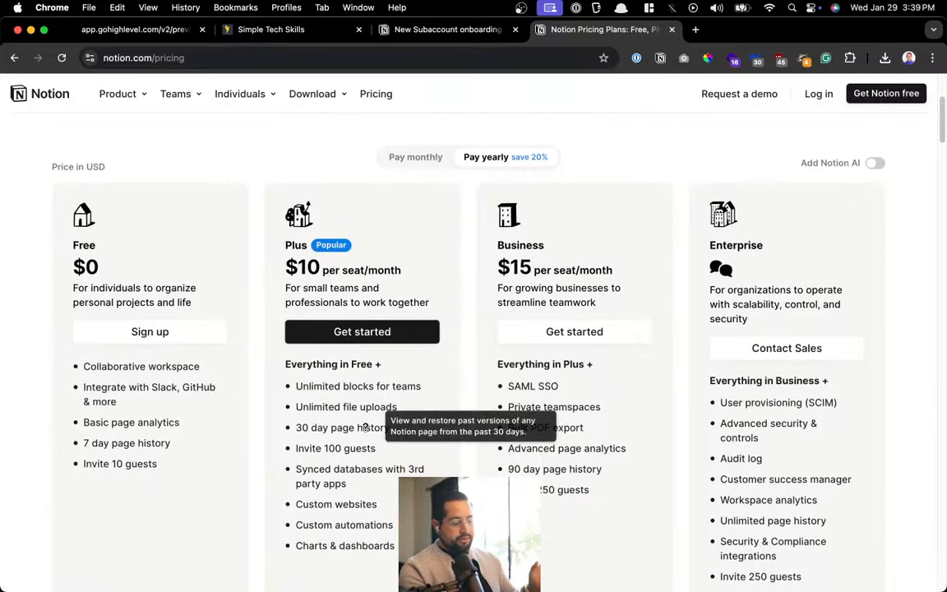
scroll(366, 426, up, 5)
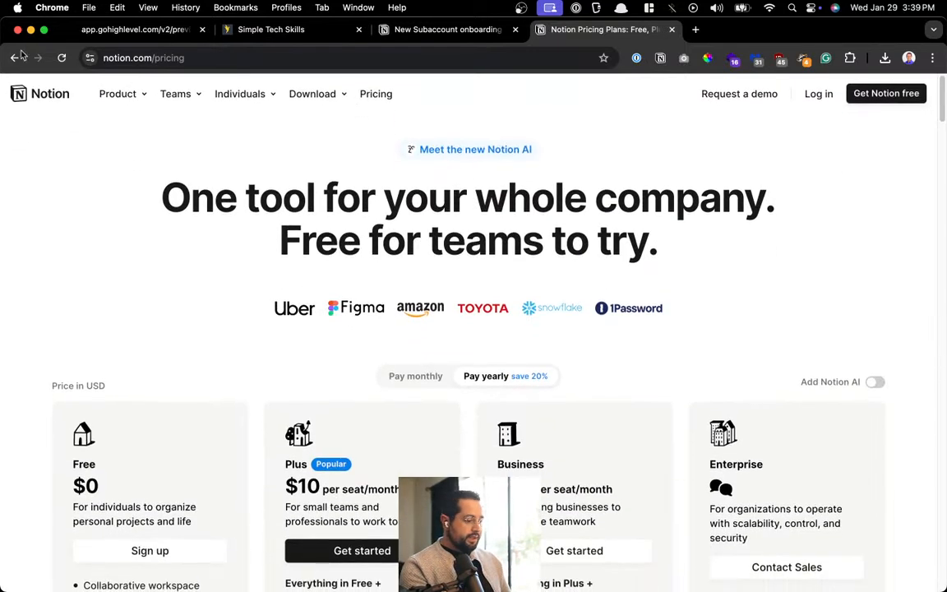
click(15, 57)
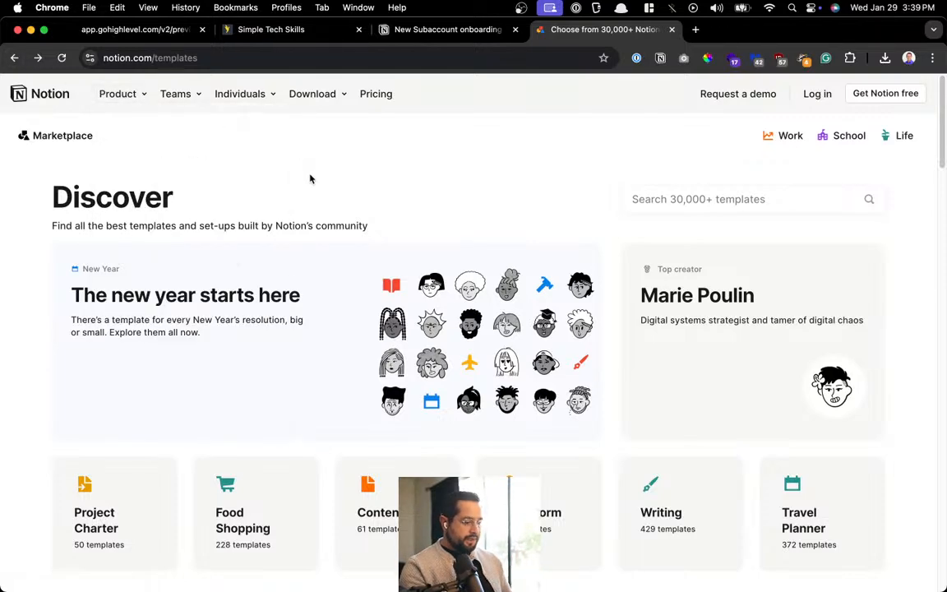
Browse the Discover page and open 'The new year starts here' collection
scroll(310, 179, down, 5)
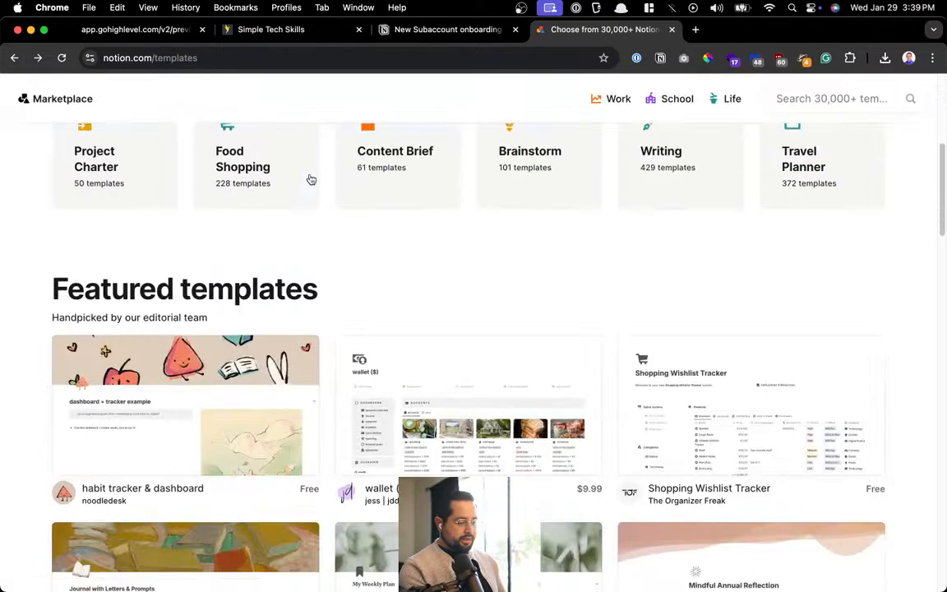
scroll(310, 178, up, 5)
key(super+l)
text(noton)
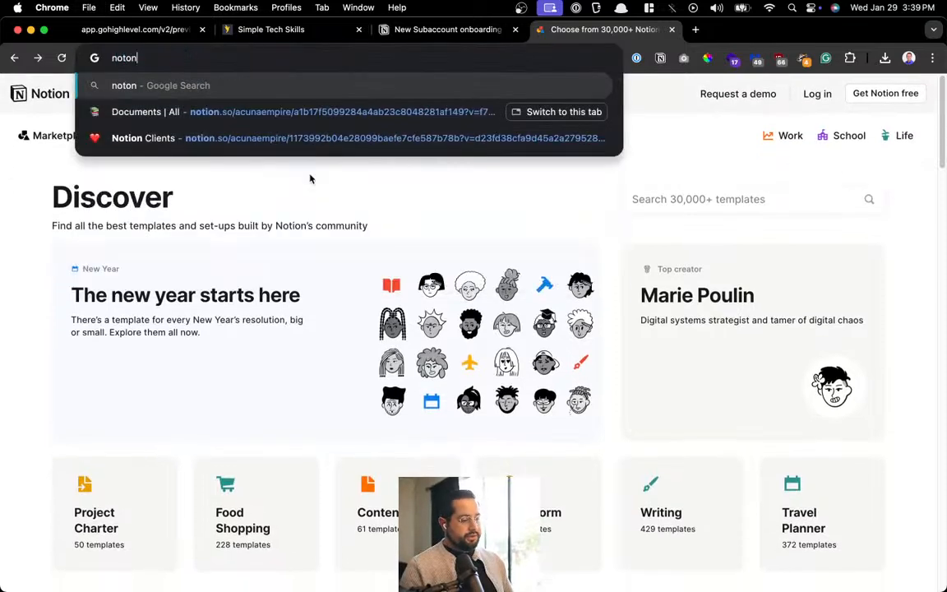
click(457, 343)
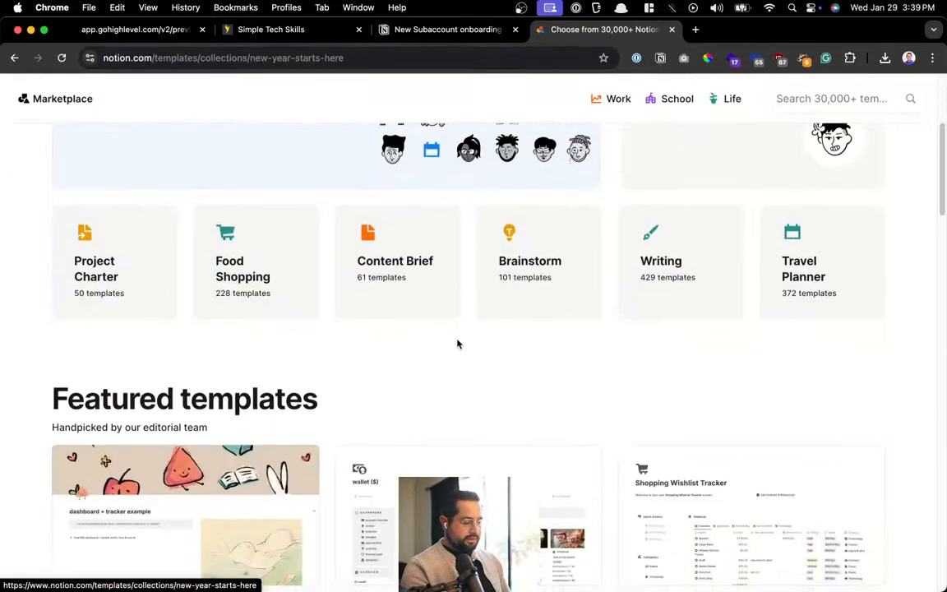
scroll(459, 344, up, 5)
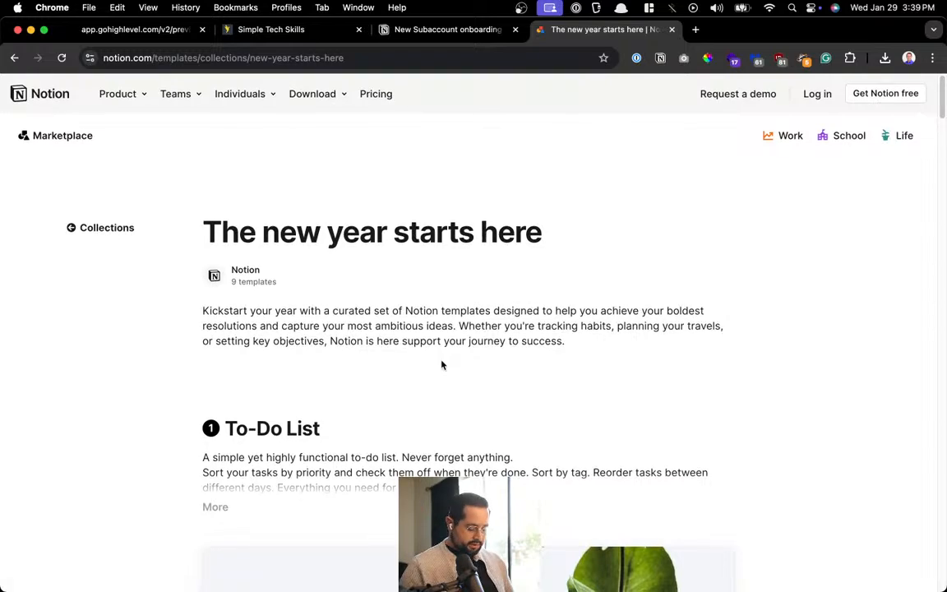
Search 'notion documents template' and open Notion's Docs templates category listing
key(super+l)
text(notion documents )
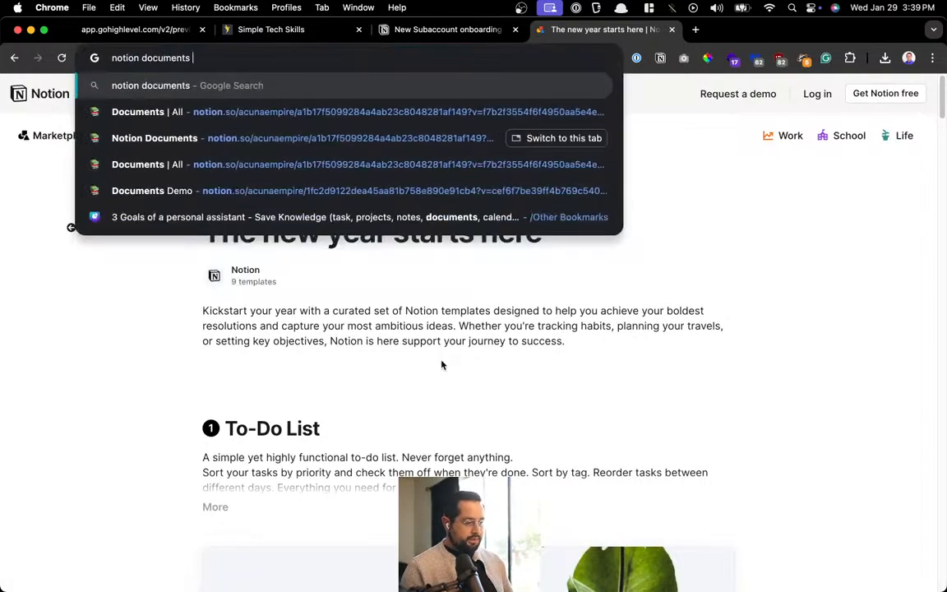
text(template)
key(Return)
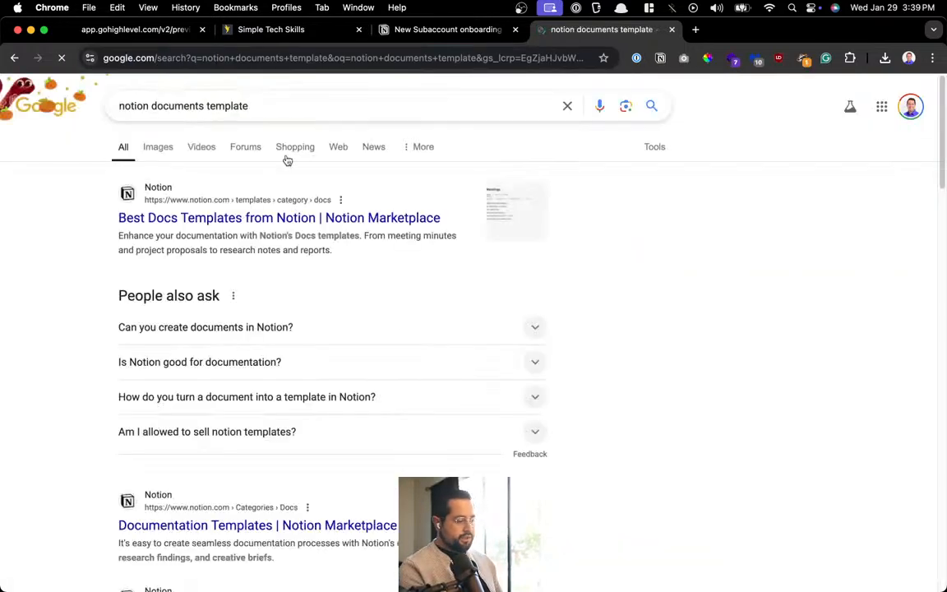
click(205, 219)
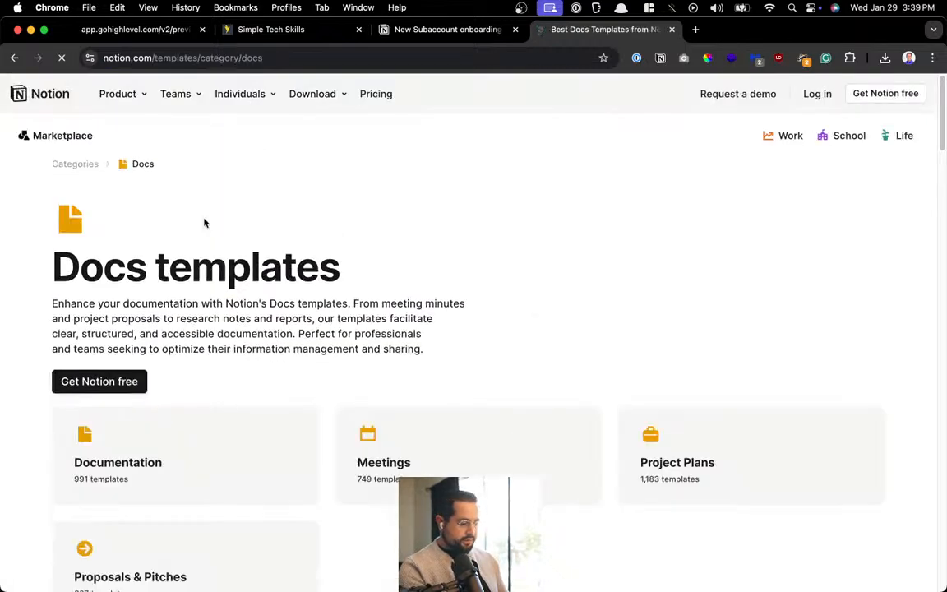
scroll(203, 220, down, 5)
scroll(222, 341, down, 2)
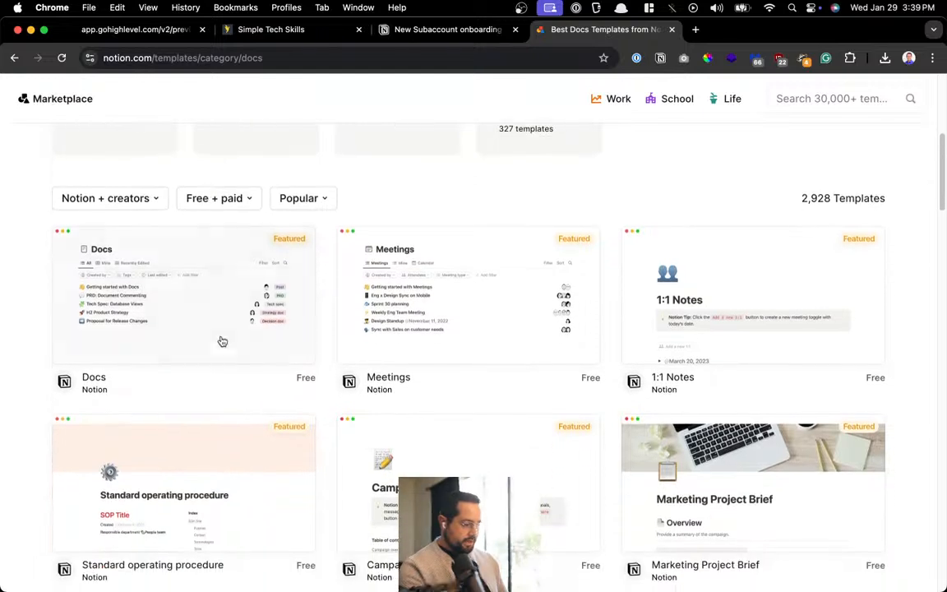
Open the Docs template in a new tab and switch to its empty Mine table view
click(176, 289)
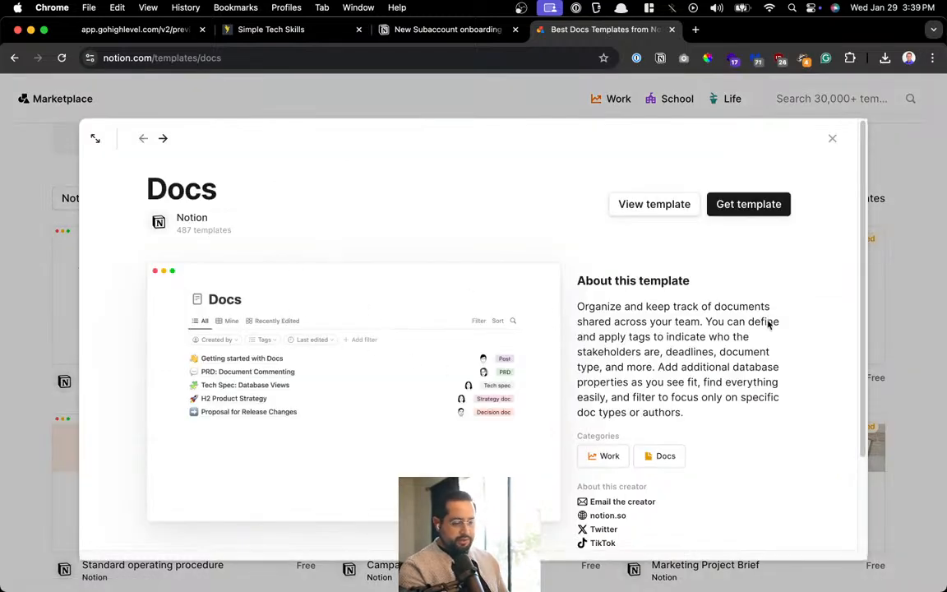
click(670, 215)
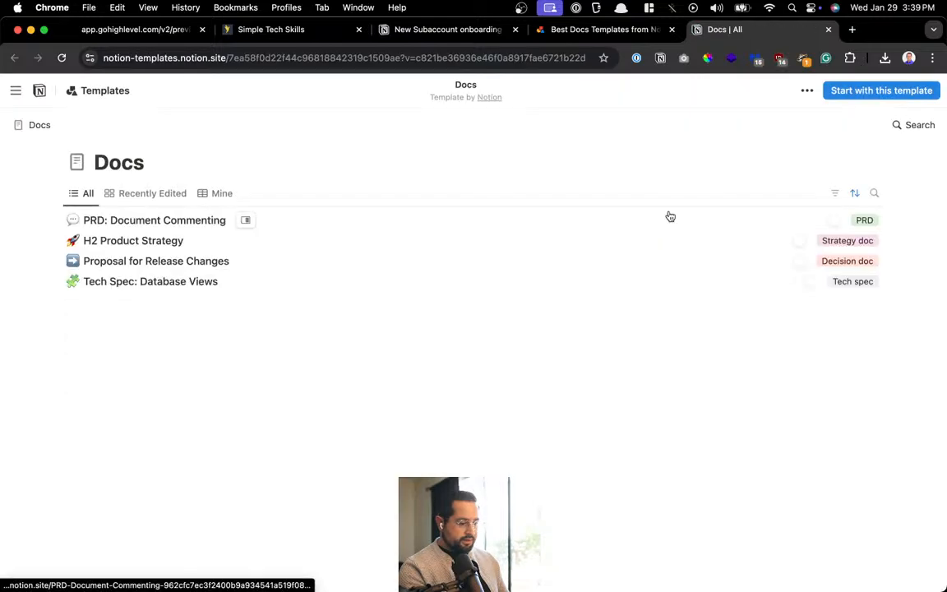
click(203, 198)
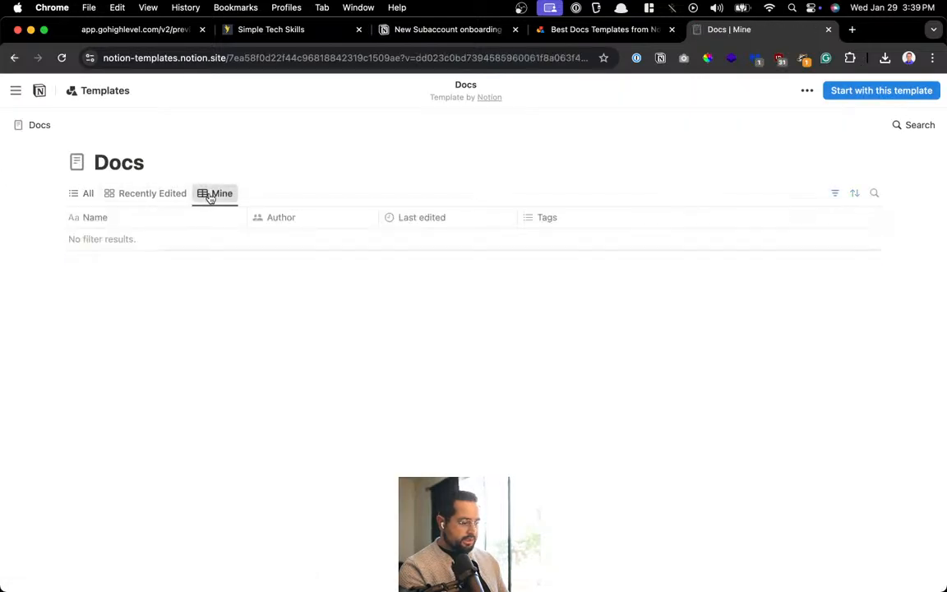
drag(109, 161, 269, 157)
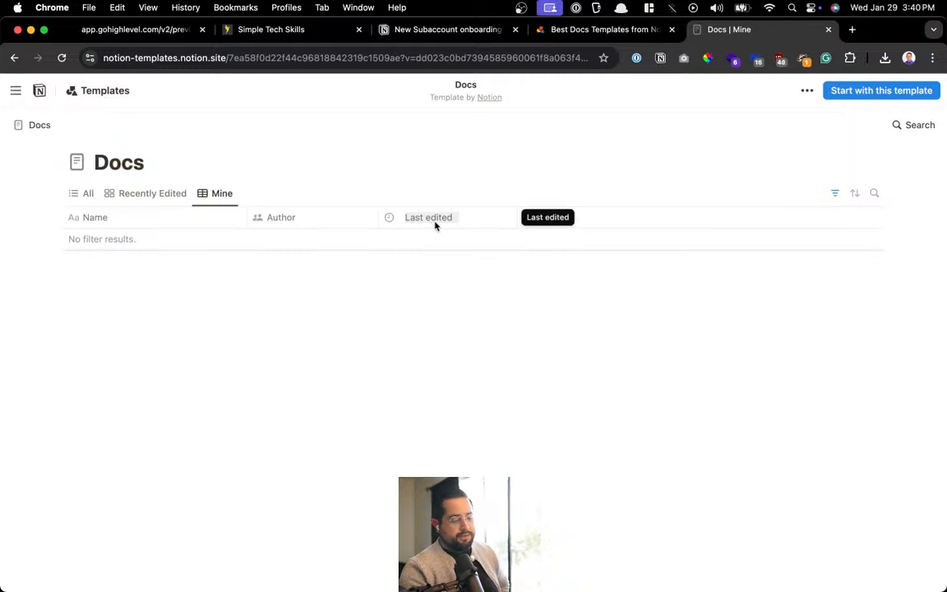
scroll(435, 224, up, 5)
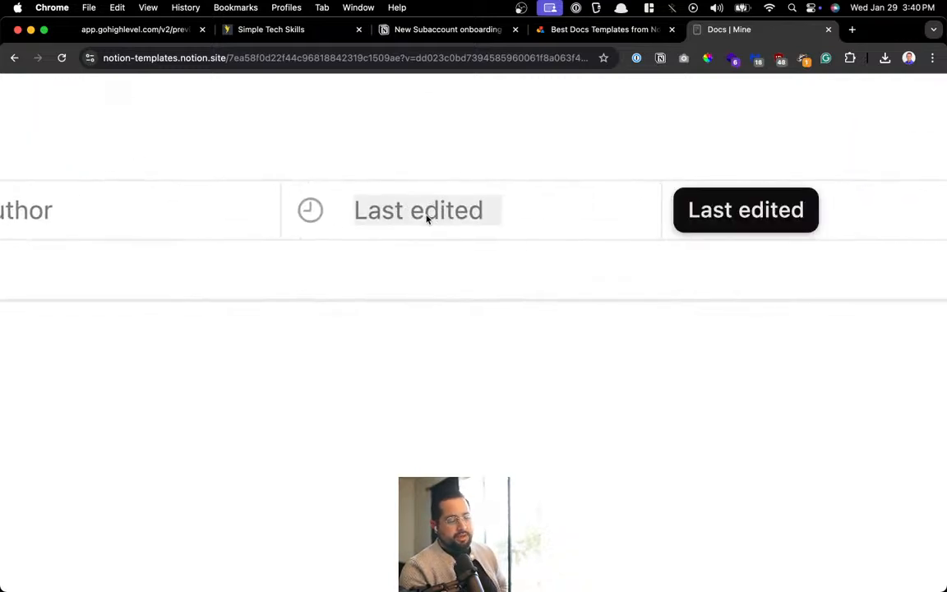
scroll(427, 219, down, 5)
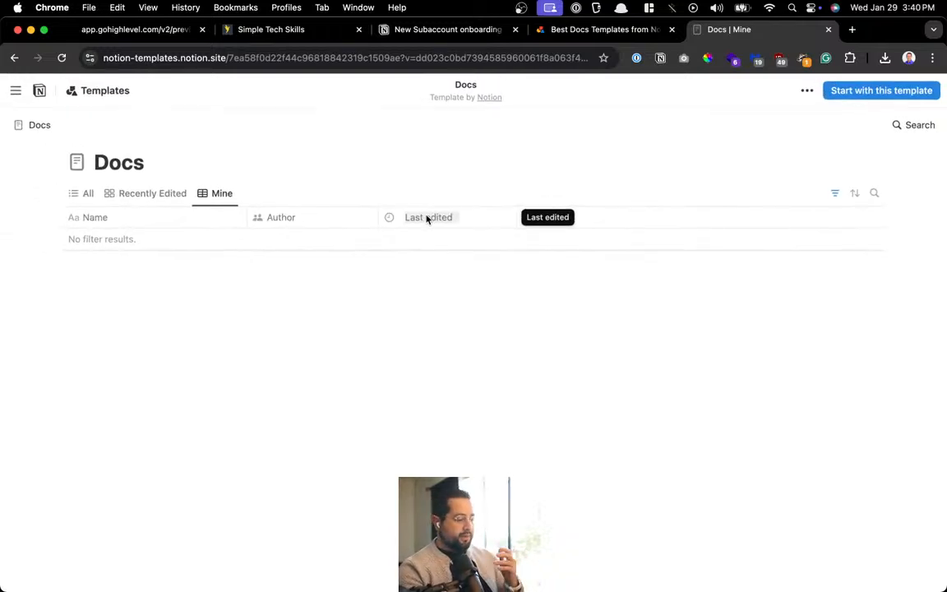
Sort the Docs Mine view by Last edited, descending, then close the Docs | Mine tab
click(854, 194)
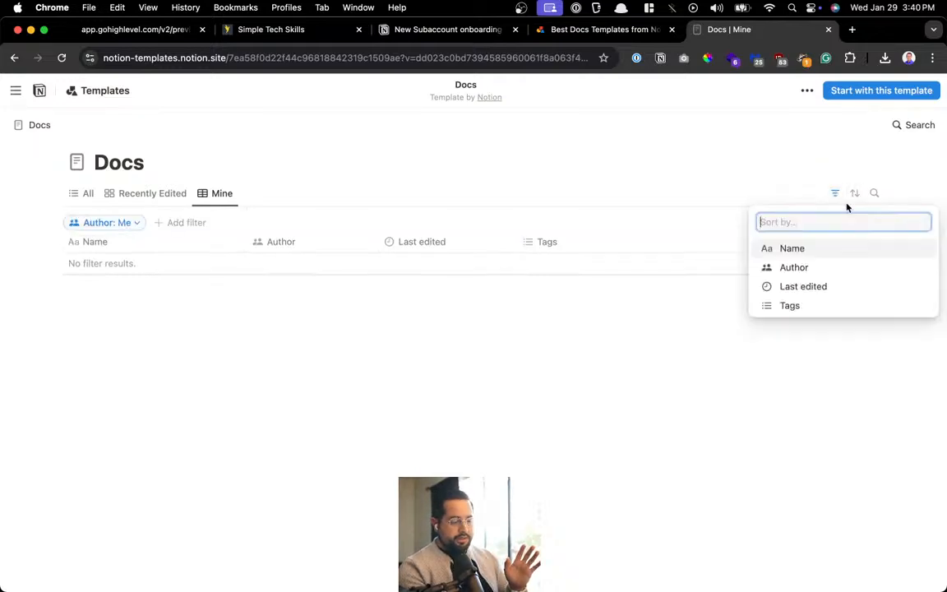
click(823, 289)
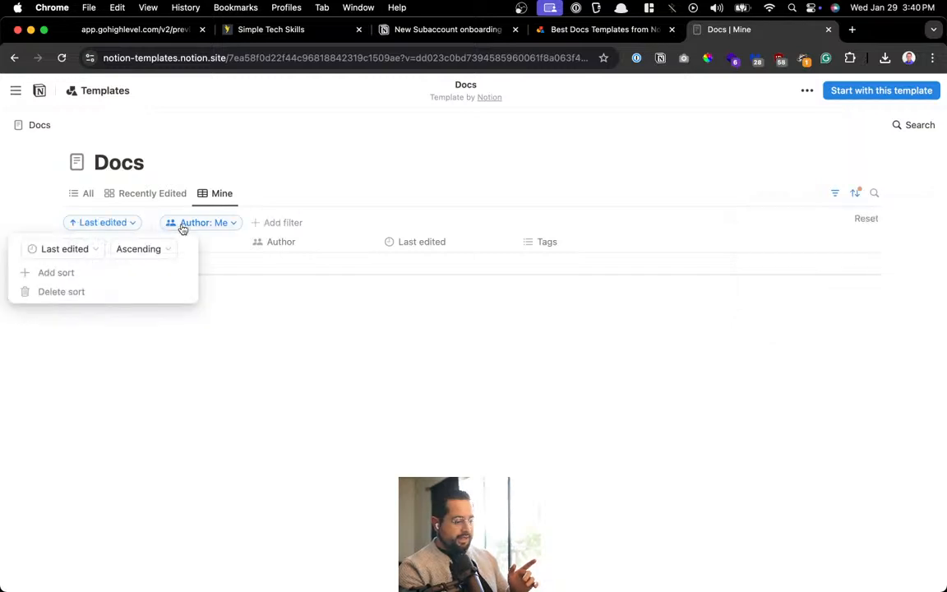
click(147, 250)
click(131, 289)
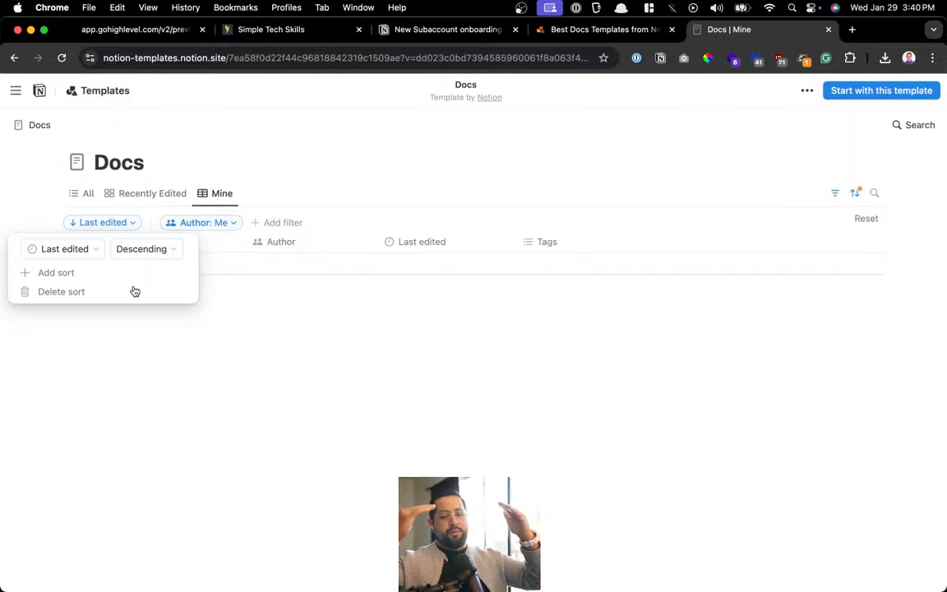
click(351, 163)
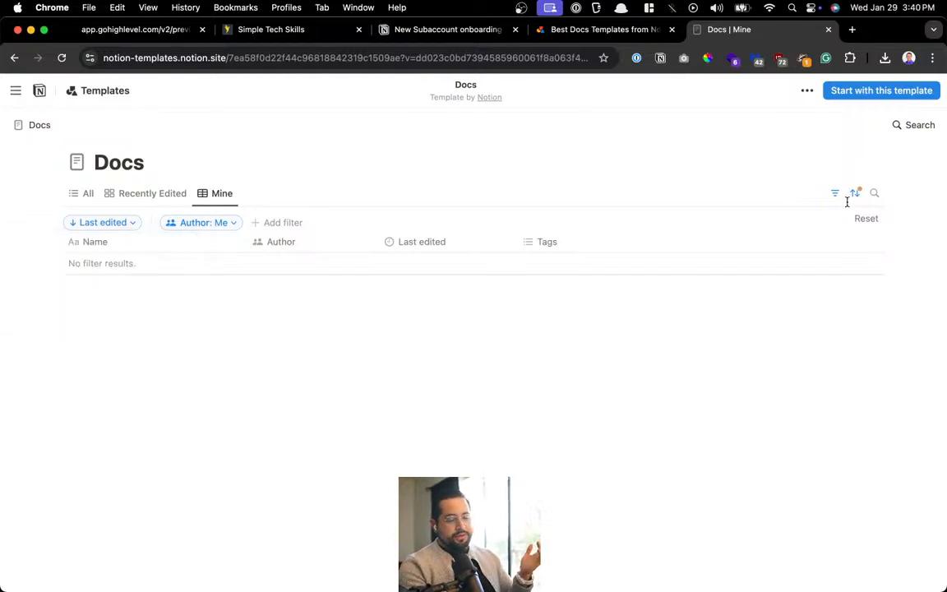
click(874, 193)
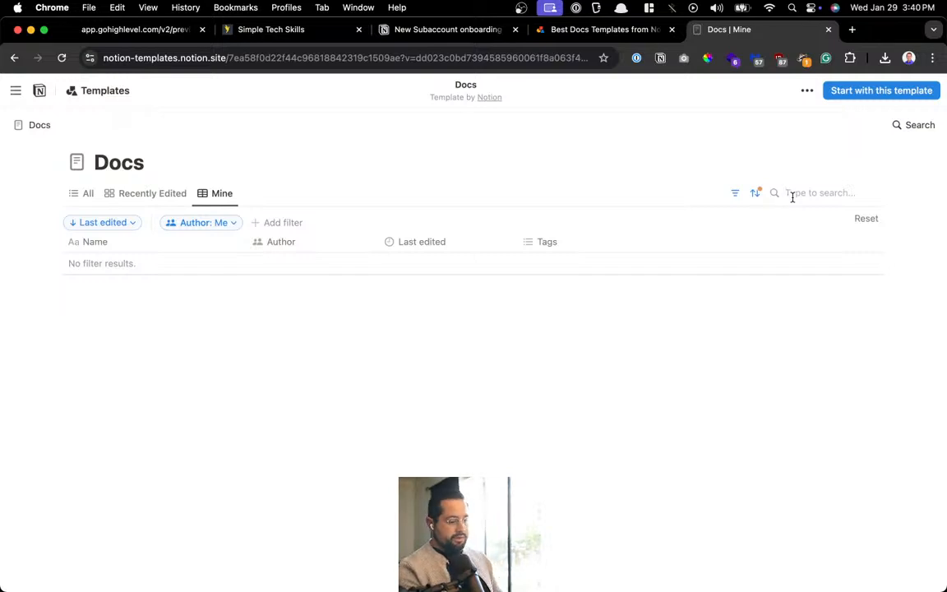
click(829, 30)
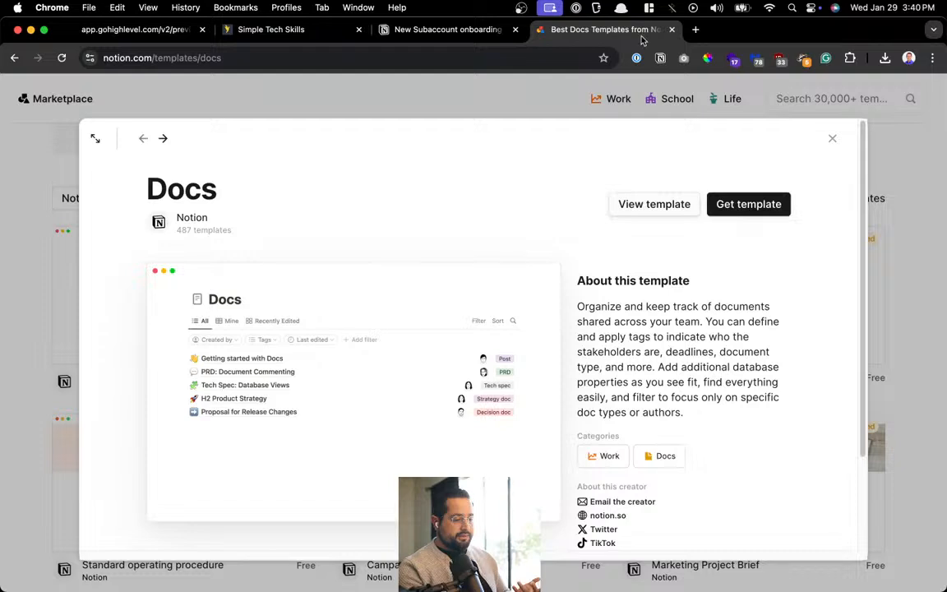
Close the Docs marketplace tab and reveal the checklist page's 4 hidden properties
click(672, 30)
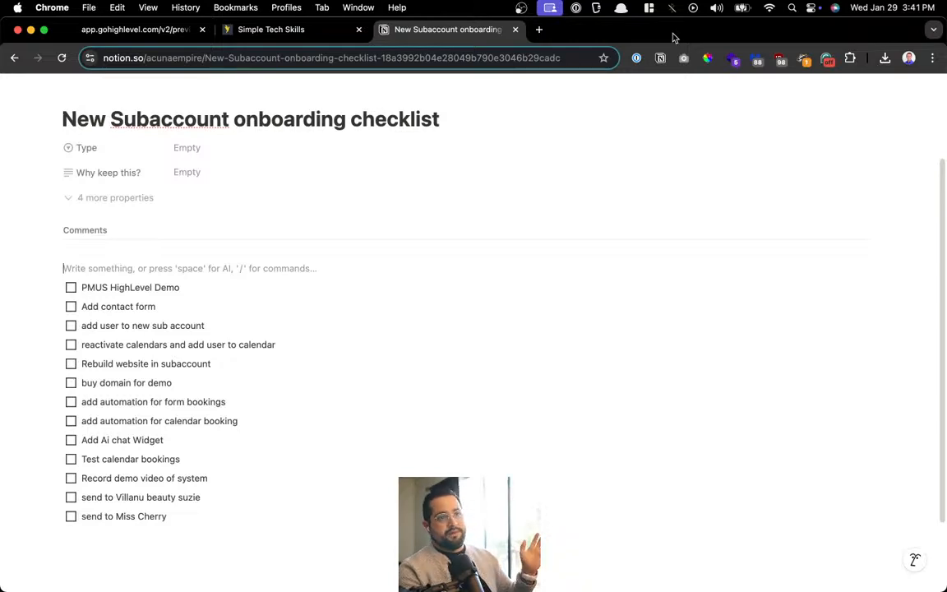
scroll(214, 205, up, 2)
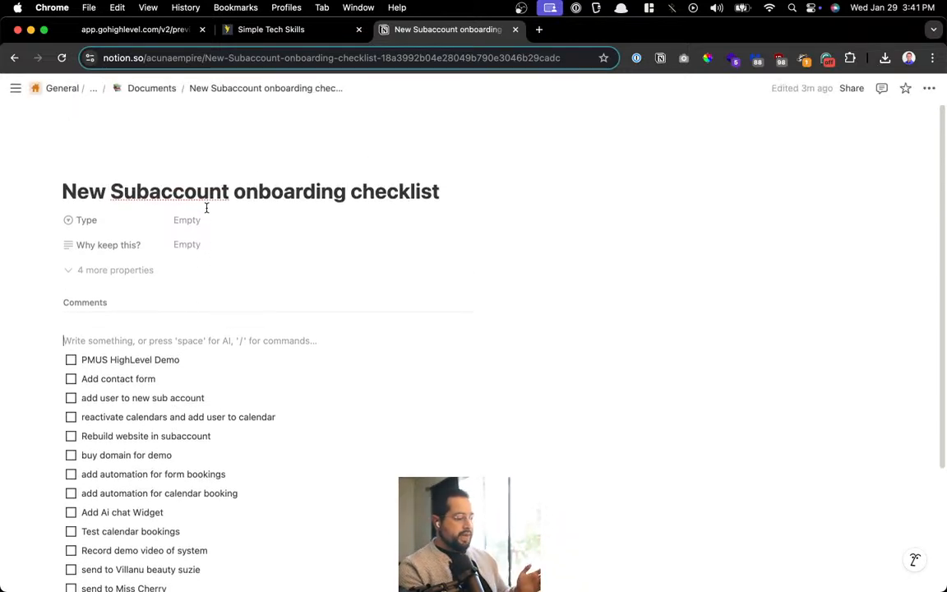
scroll(126, 103, up, 5)
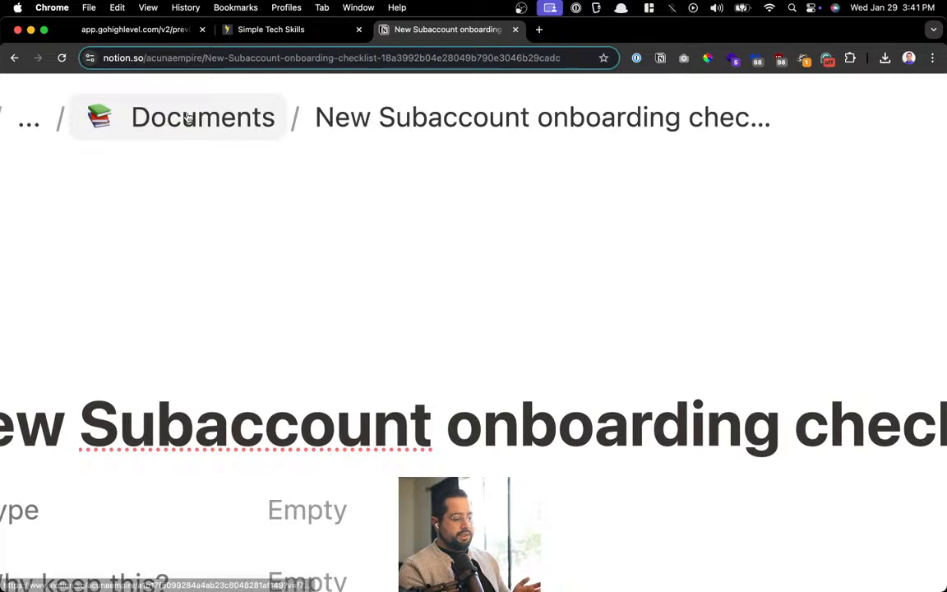
scroll(189, 118, down, 5)
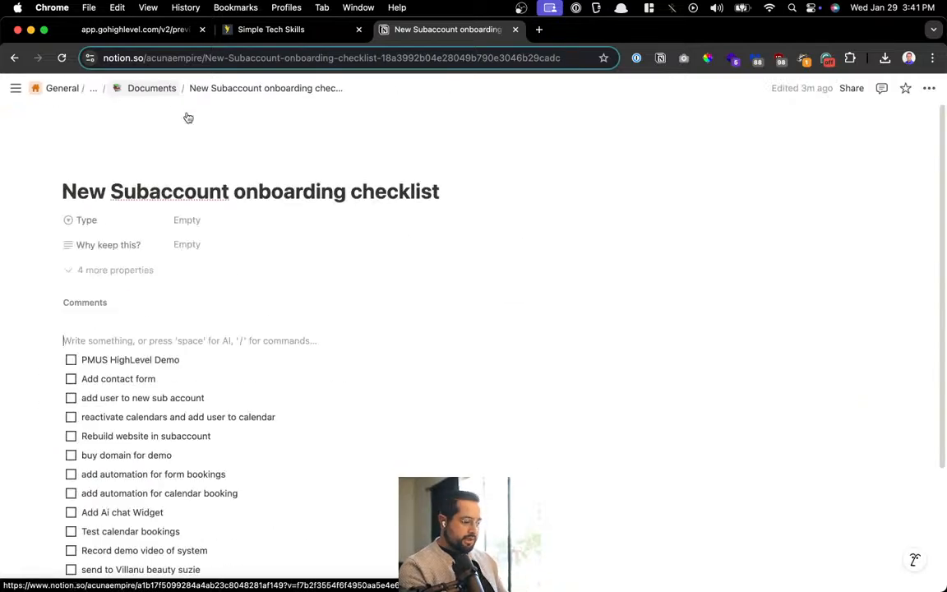
scroll(188, 118, down, 1)
scroll(124, 153, up, 5)
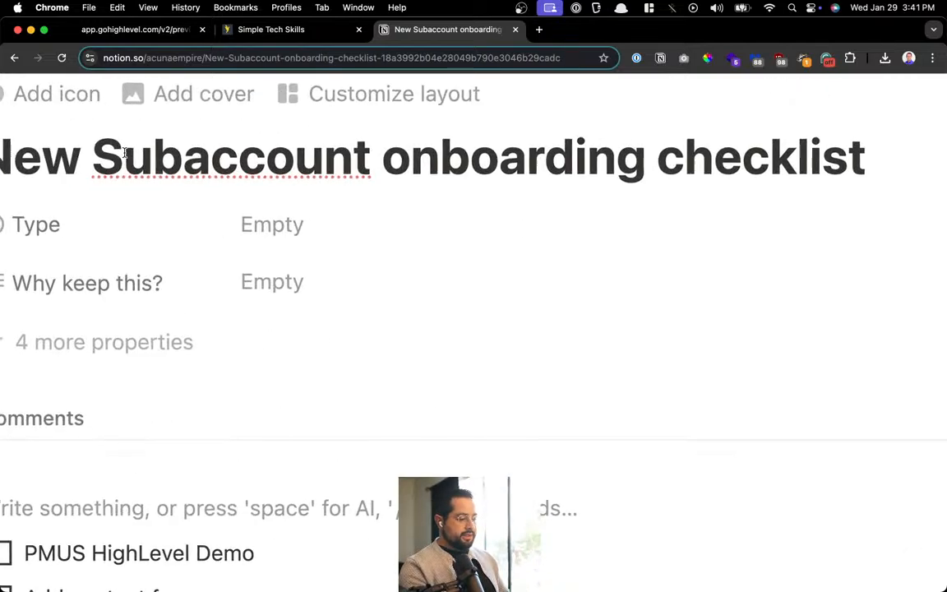
scroll(123, 153, left, 3)
click(484, 239)
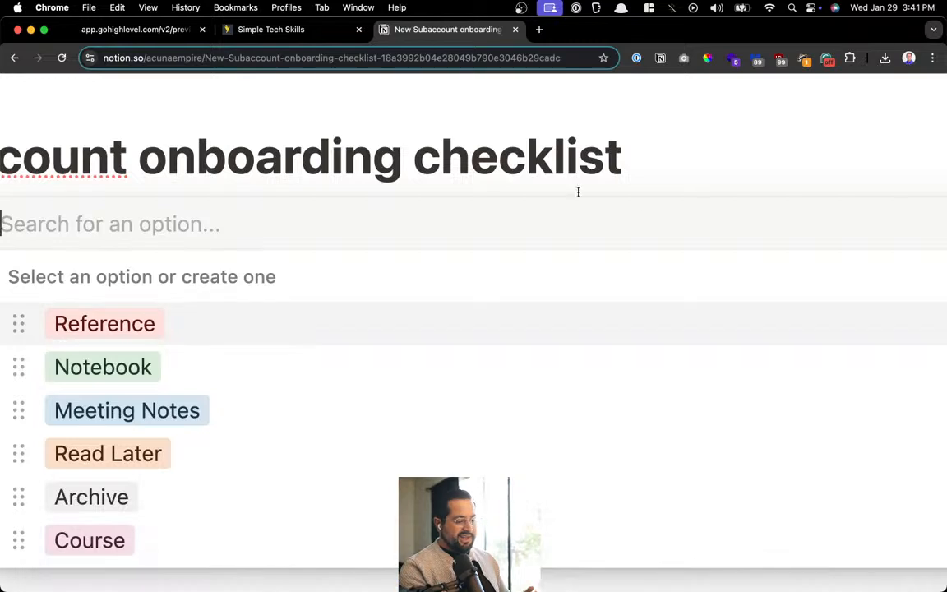
click(578, 192)
scroll(578, 191, down, 3)
click(78, 276)
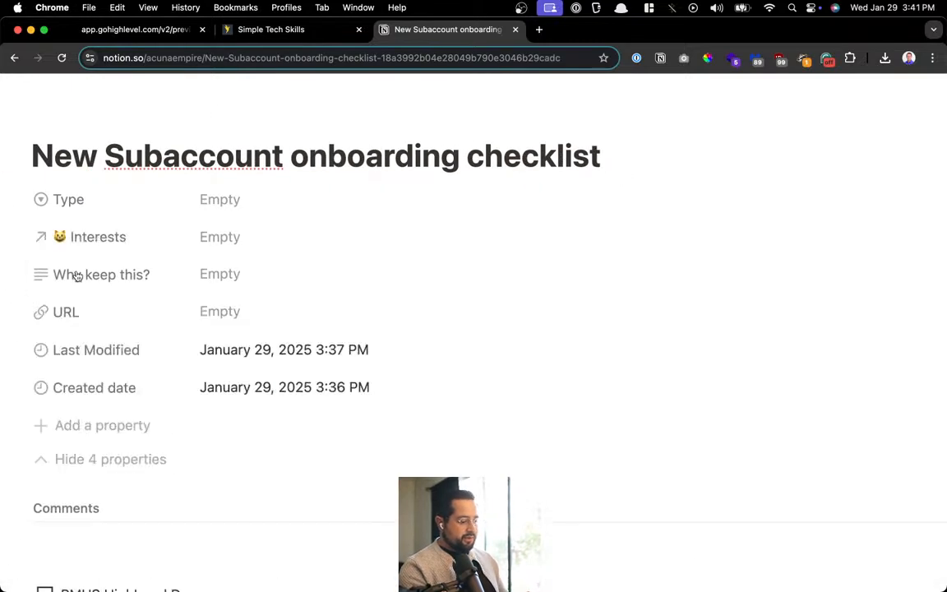
Type test text into Why keep this?, then delete it so the field stays empty
click(251, 278)
text(akjldfkas;dfjsk)
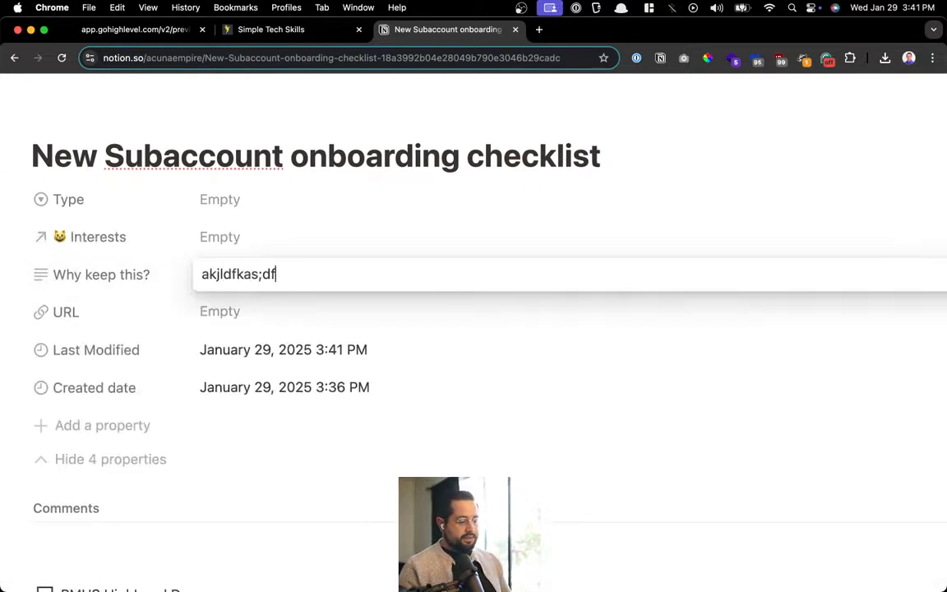
key(super+a)
key(BackSpace)
click(278, 384)
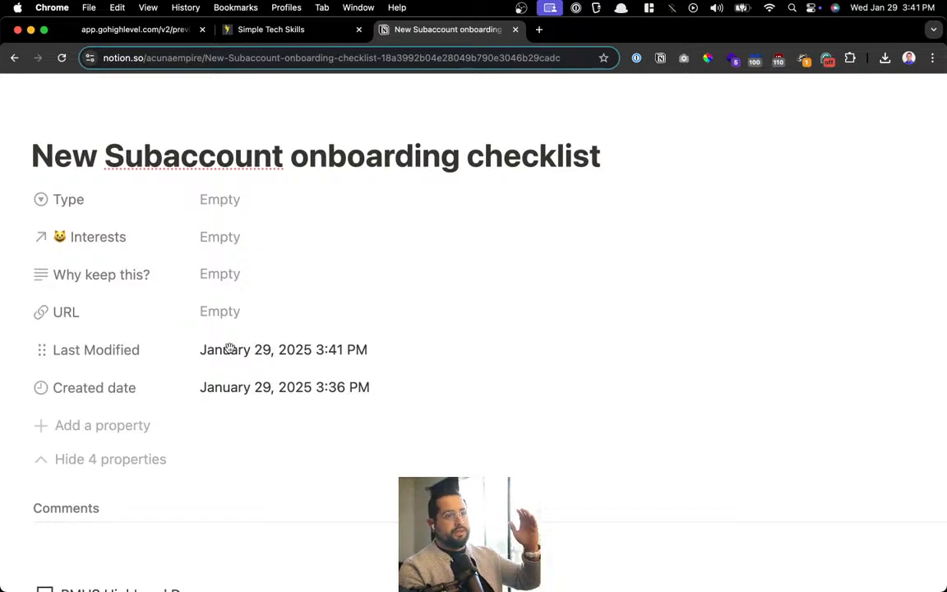
Scroll down to the add user to new sub account to-do and bring up the quick launcher
scroll(229, 348, down, 3)
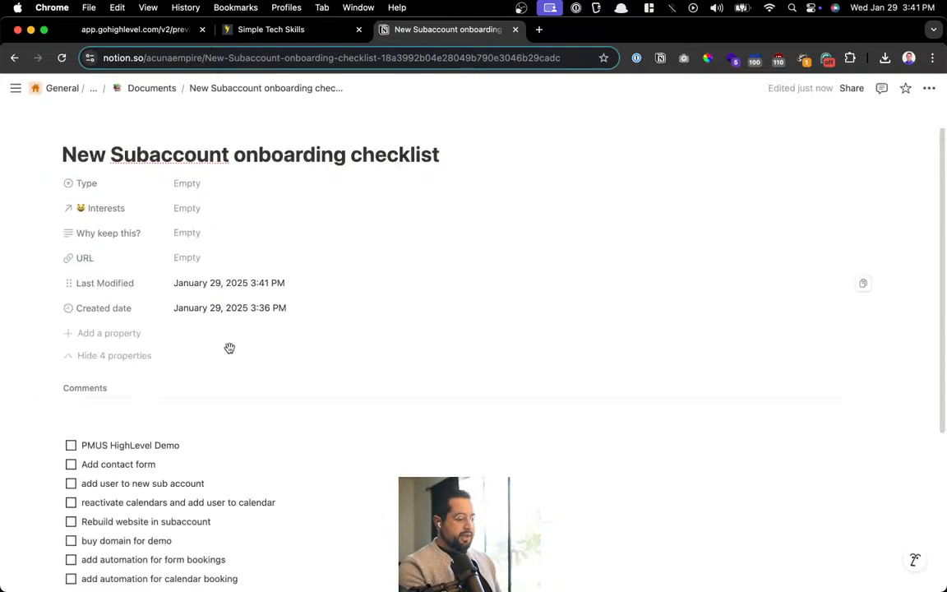
scroll(212, 415, down, 2)
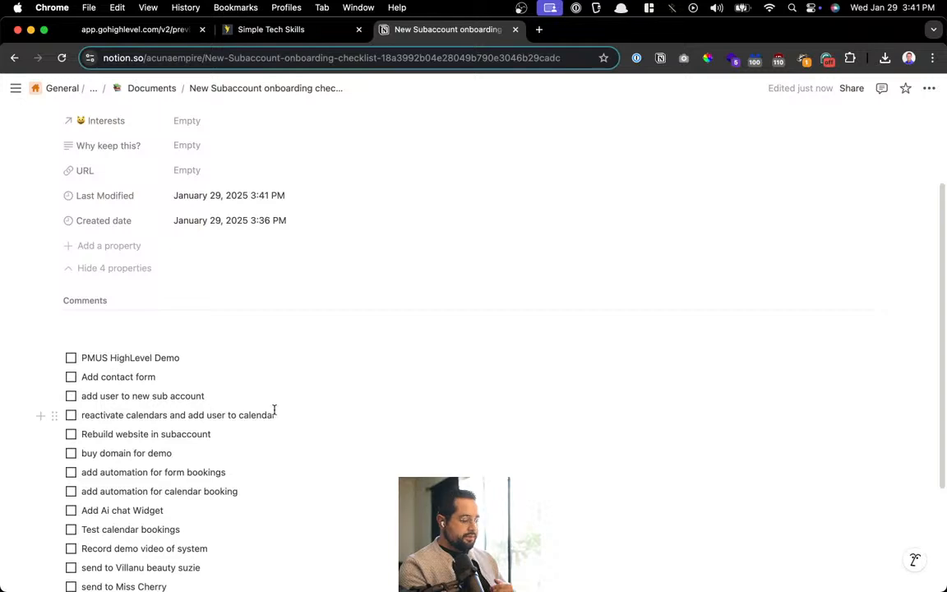
scroll(273, 410, down, 3)
click(272, 278)
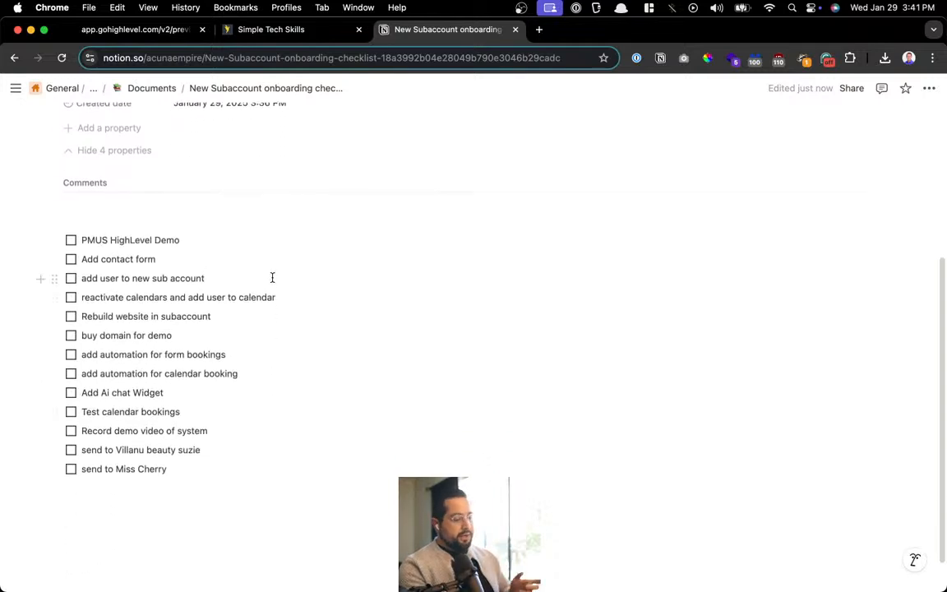
key(alt+space)
Open the Notion Swipe bookmark via 'swip' and side-peek the BotBuilders.com Ai Bots webchat entry
text(swip)
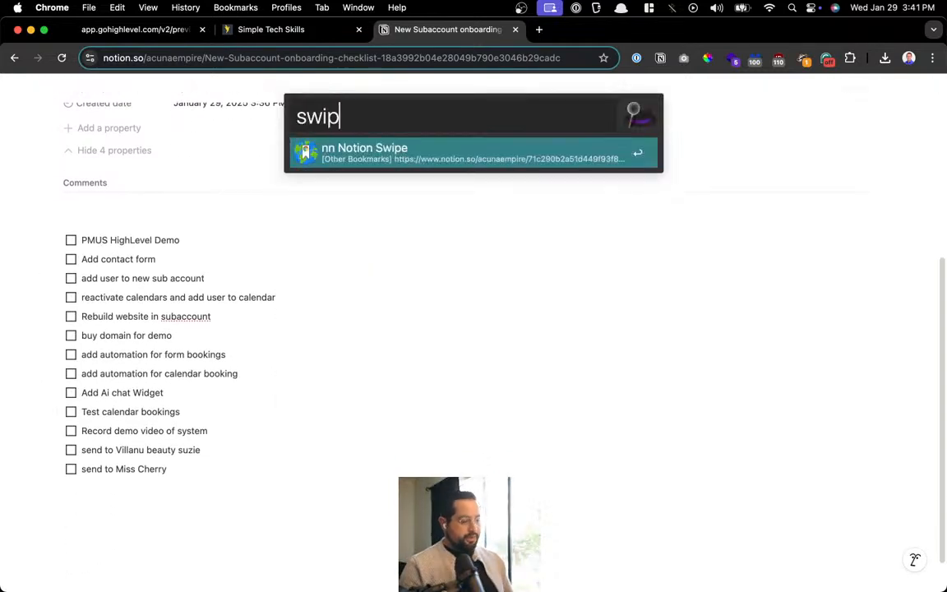
key(Return)
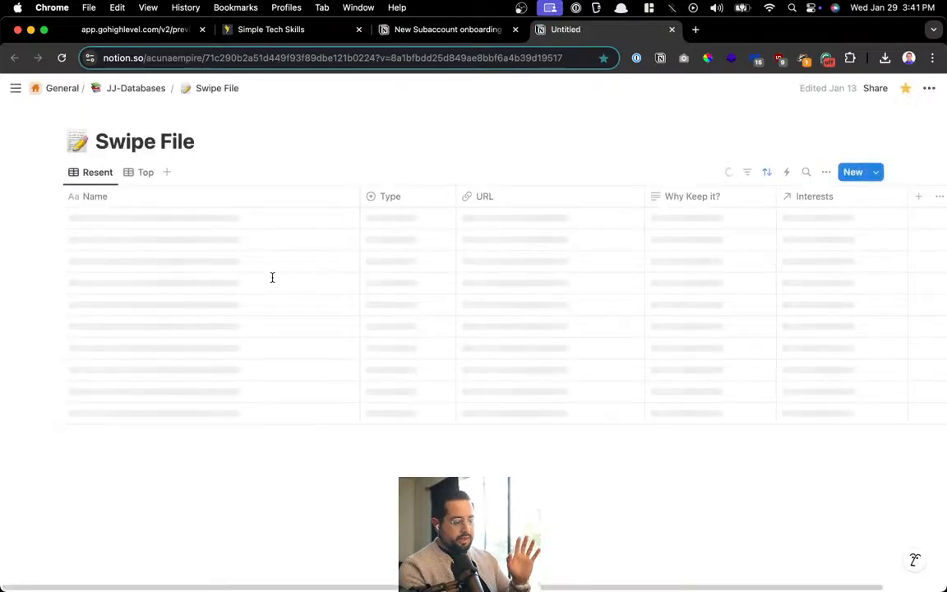
scroll(304, 265, down, 3)
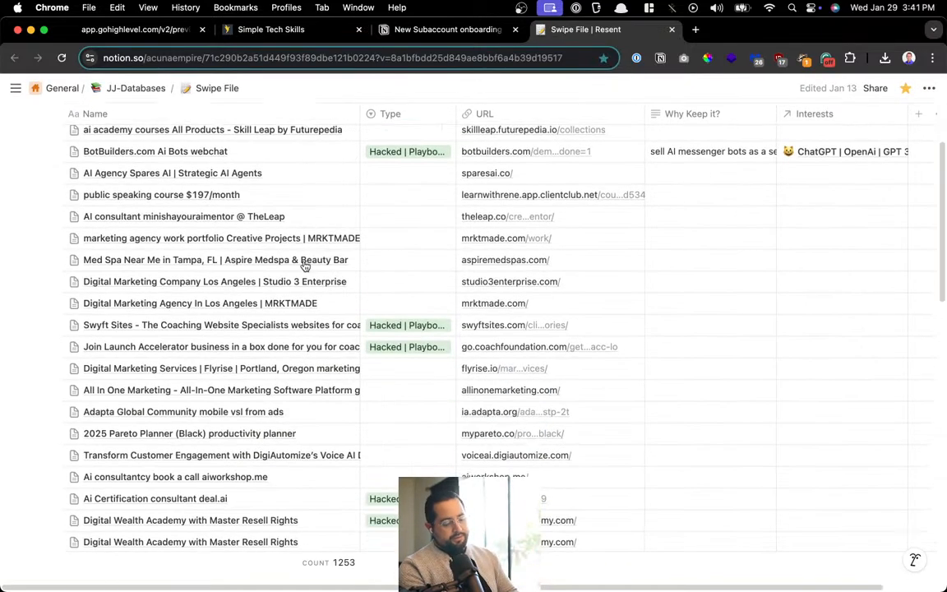
scroll(304, 265, up, 3)
scroll(325, 572, up, 5)
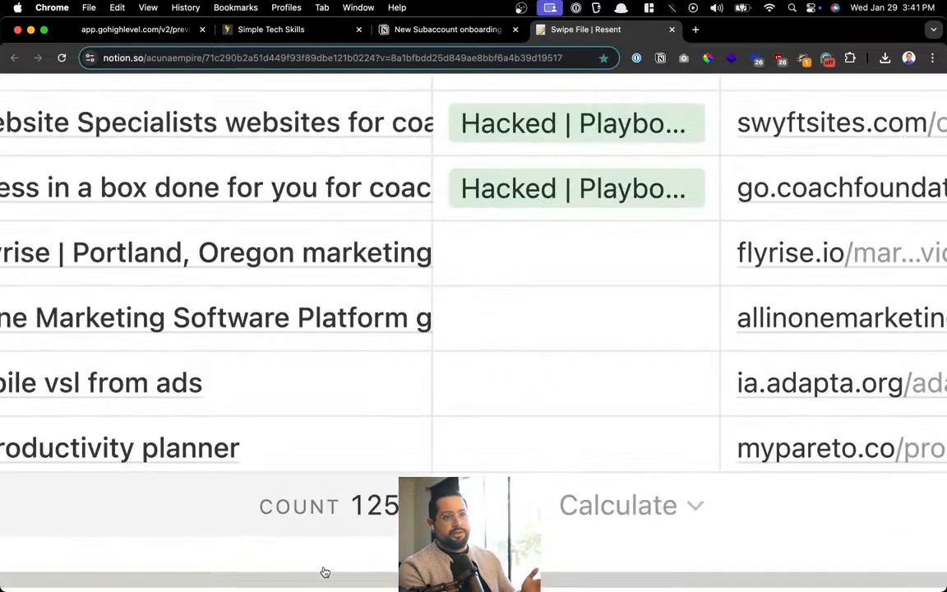
scroll(324, 572, down, 5)
scroll(325, 573, down, 5)
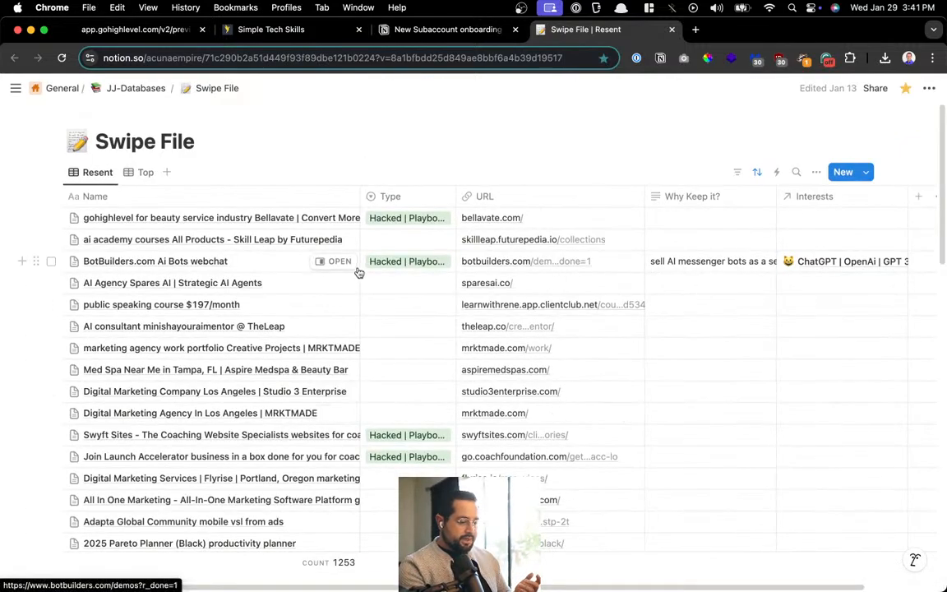
click(342, 263)
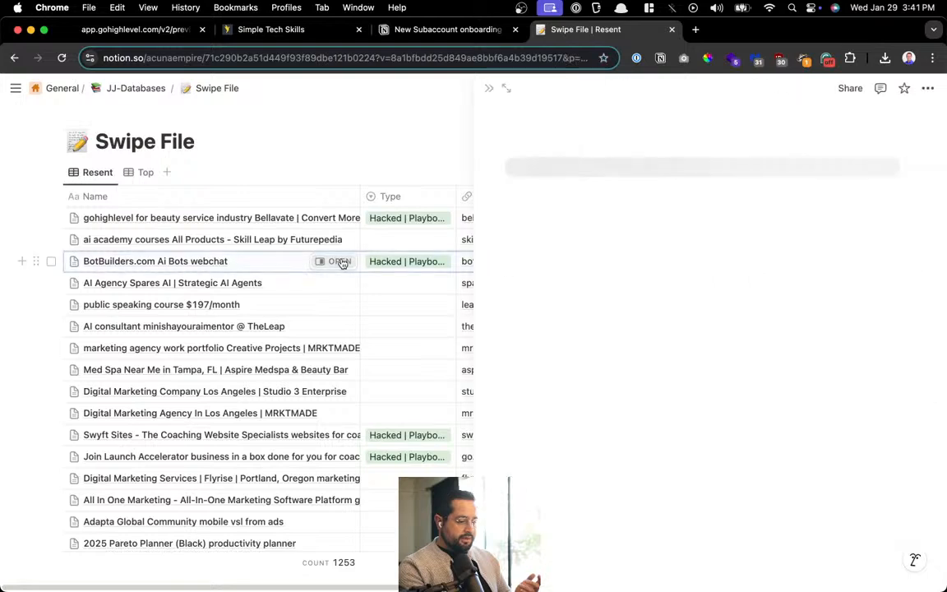
Expand the entry to a full page, narrow the TikTok Ad video to ~230 px, and test playback
click(507, 88)
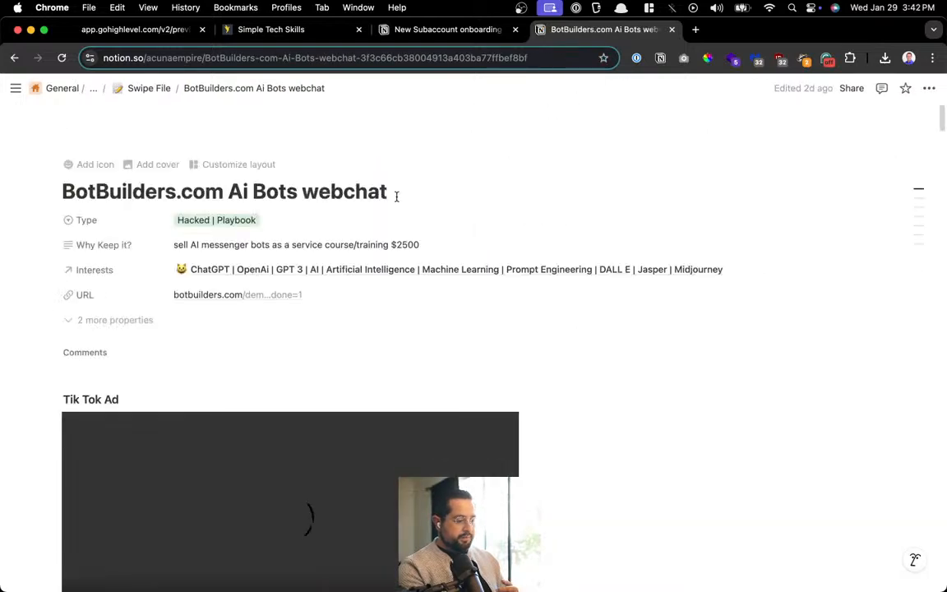
scroll(396, 196, down, 2)
scroll(396, 197, down, 5)
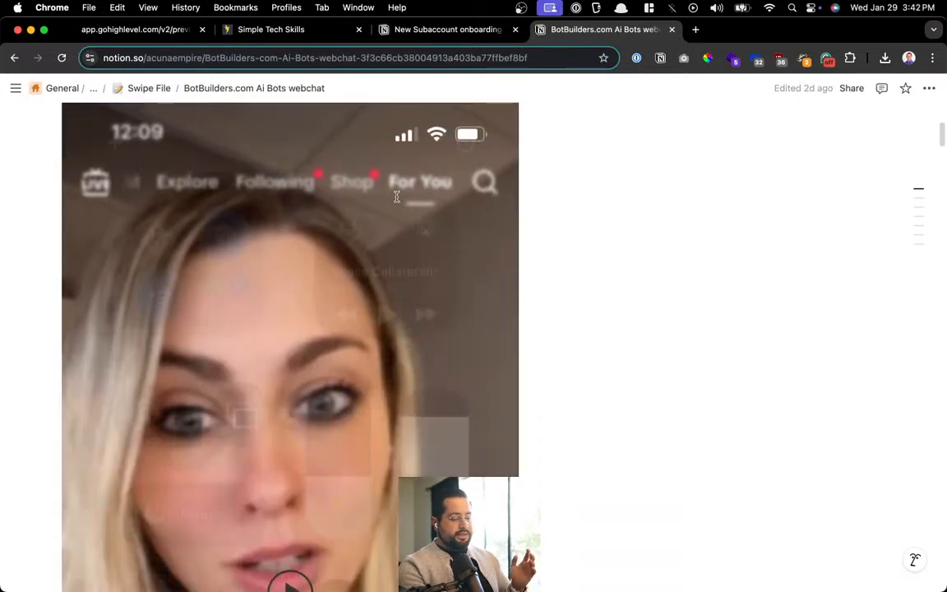
drag(511, 307, 386, 301)
scroll(387, 300, up, 3)
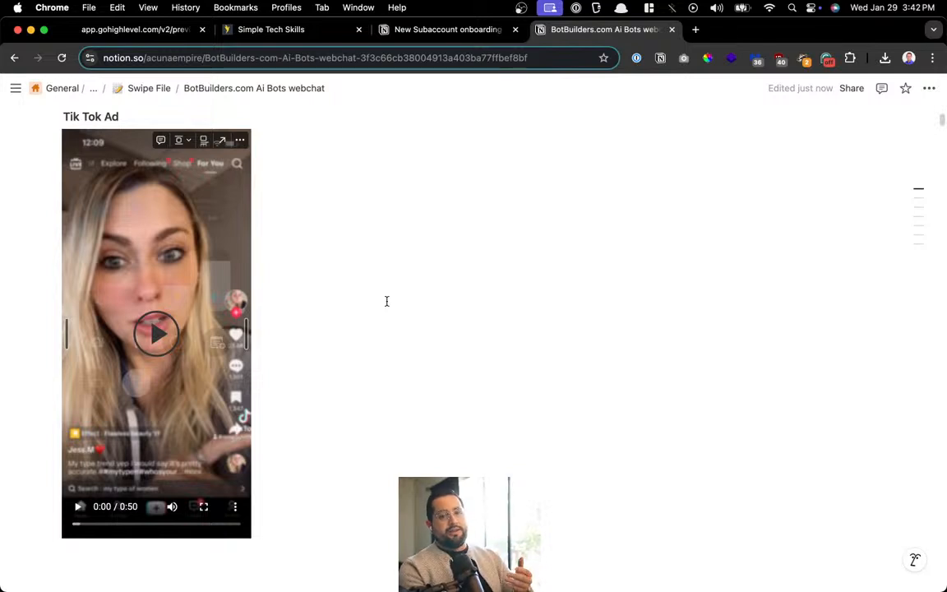
click(143, 338)
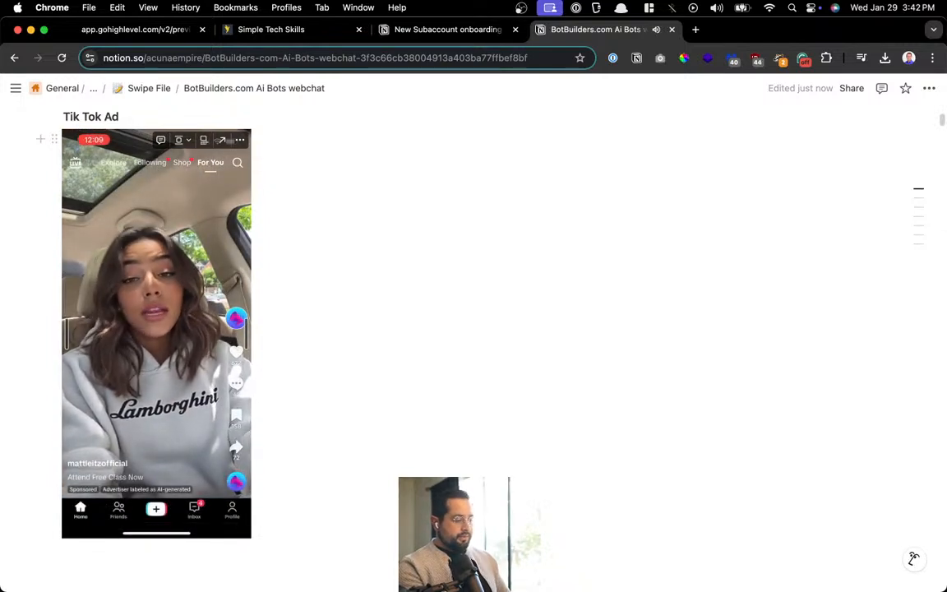
click(116, 319)
Shrink the webinar landing page image and check the webclass.ai link
scroll(116, 319, down, 10)
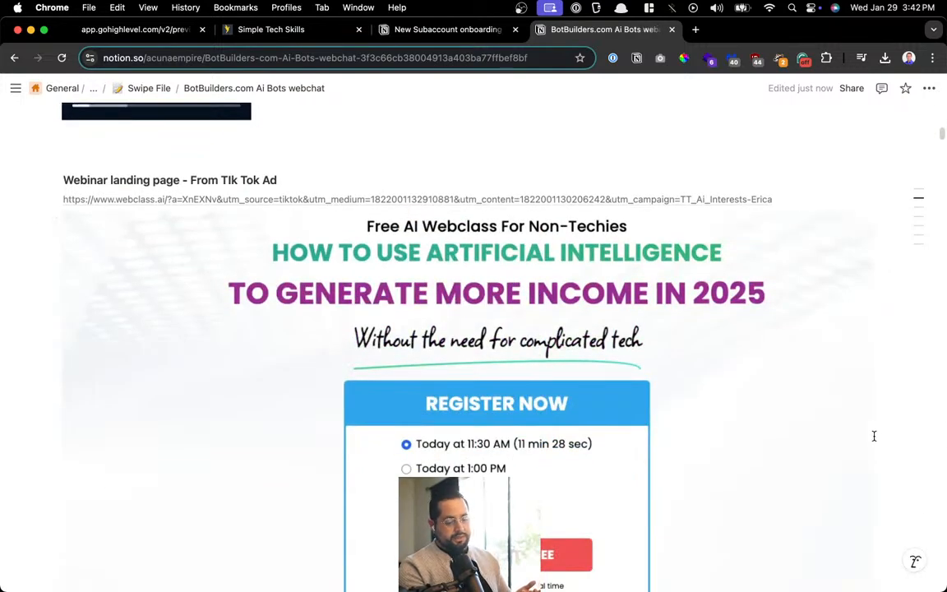
drag(866, 433, 517, 403)
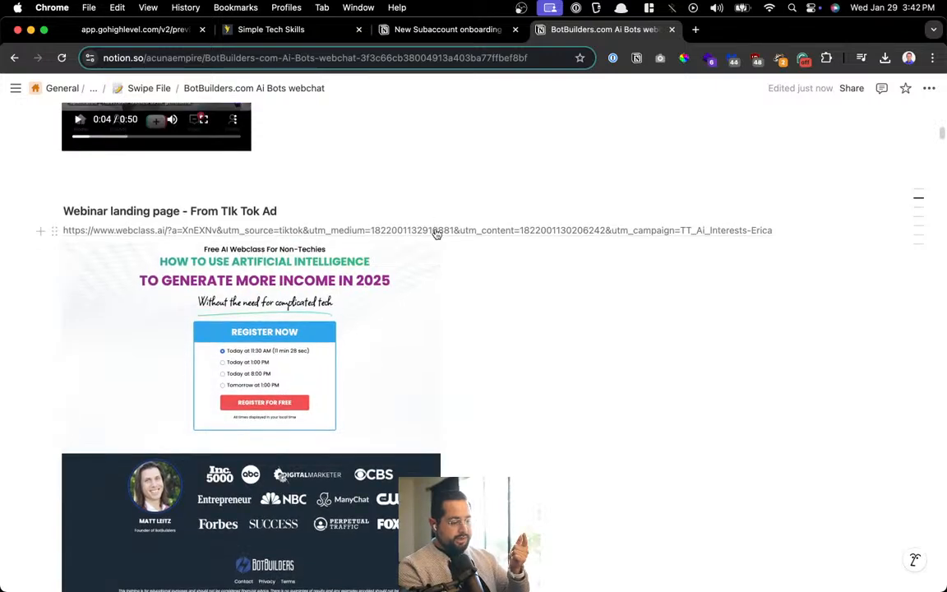
click(437, 231)
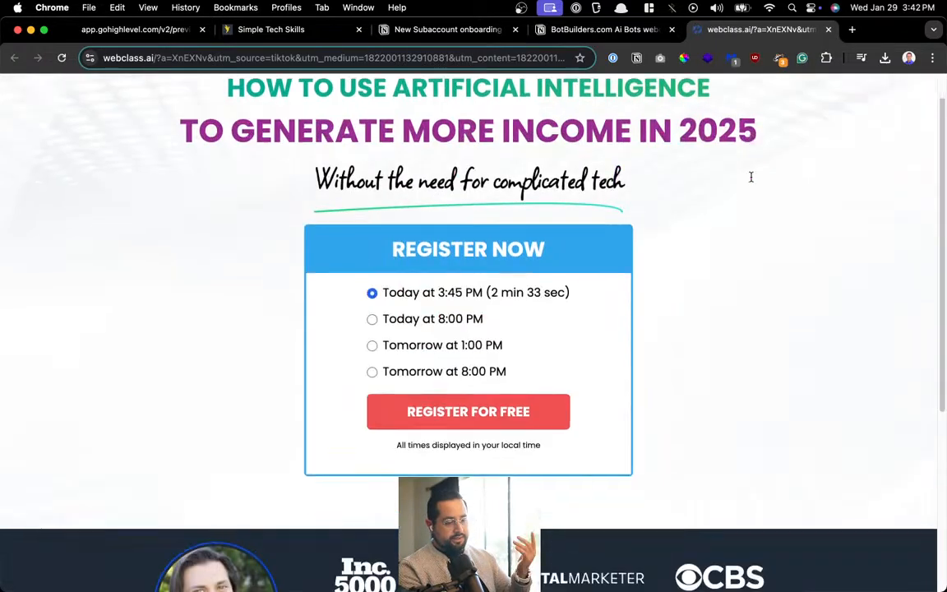
click(828, 31)
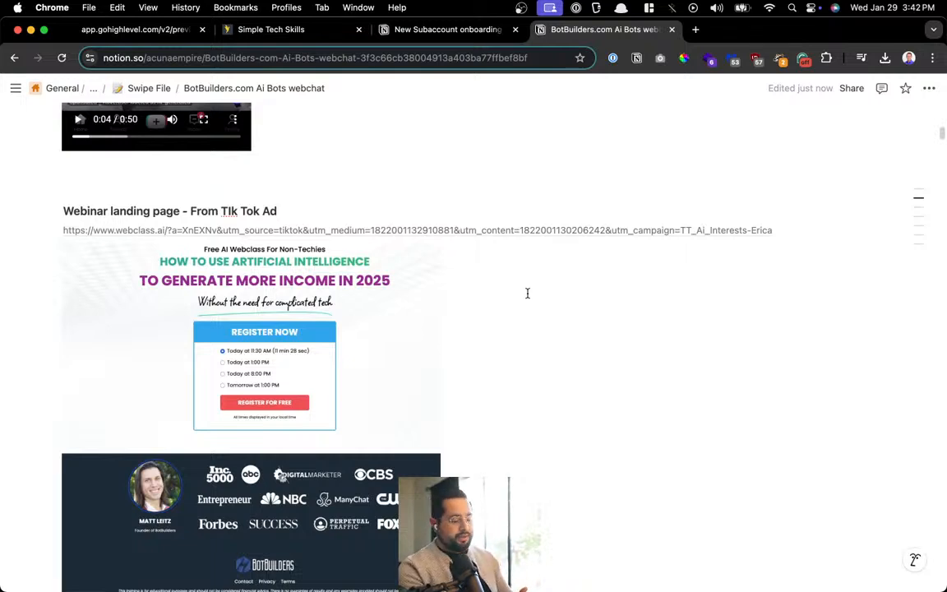
scroll(528, 293, down, 10)
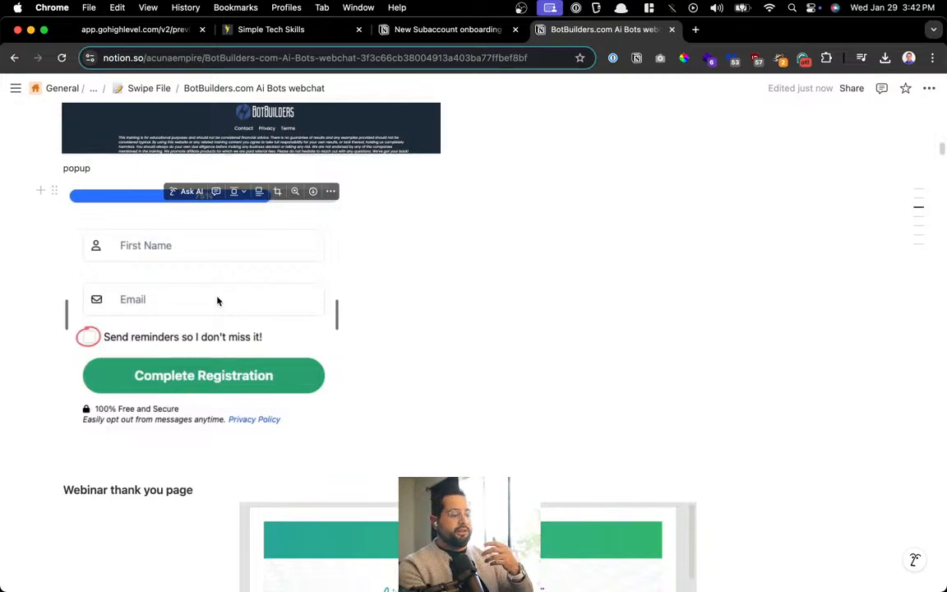
scroll(217, 300, down, 15)
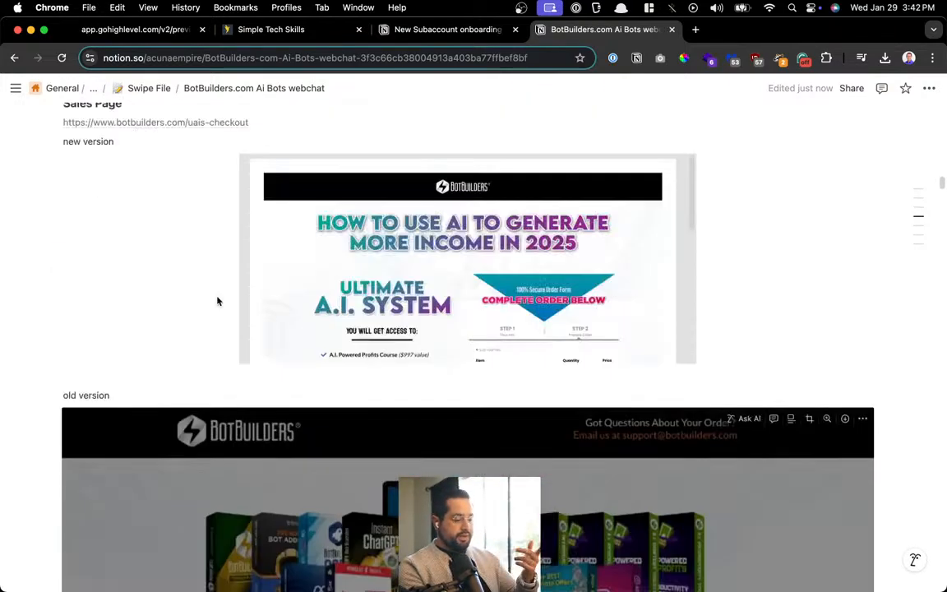
scroll(217, 301, up, 10)
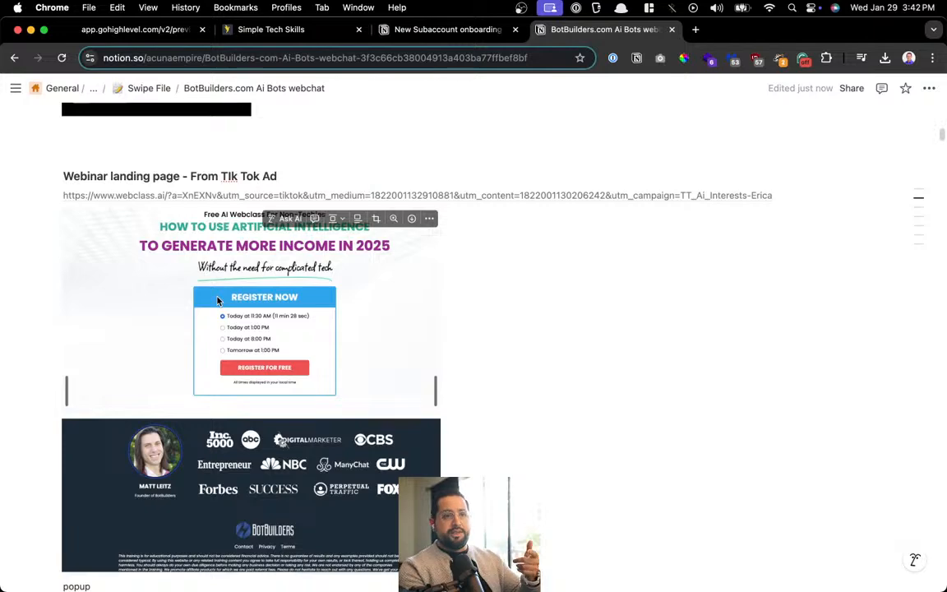
scroll(217, 301, up, 3)
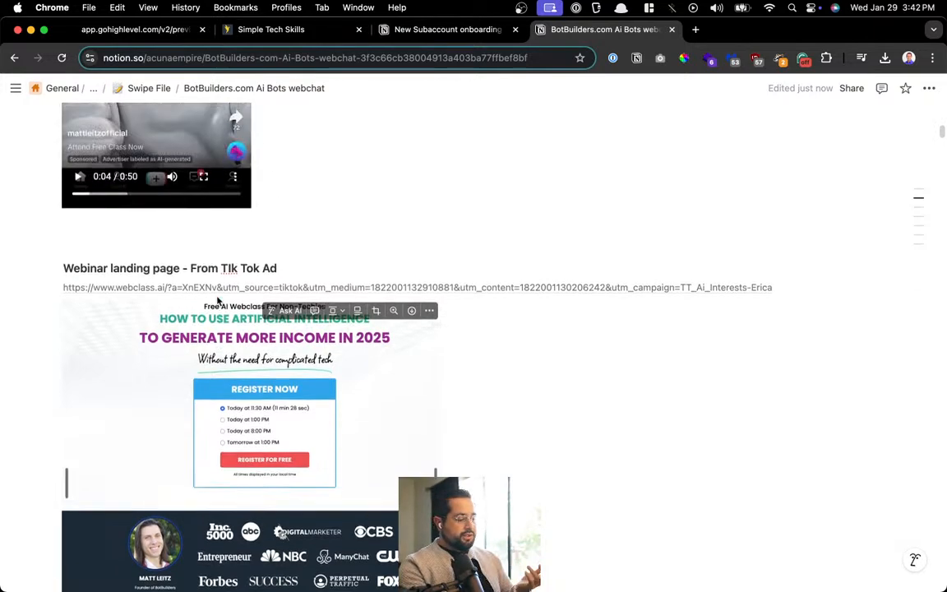
mouse_move(919, 223)
scroll(883, 251, up, 5)
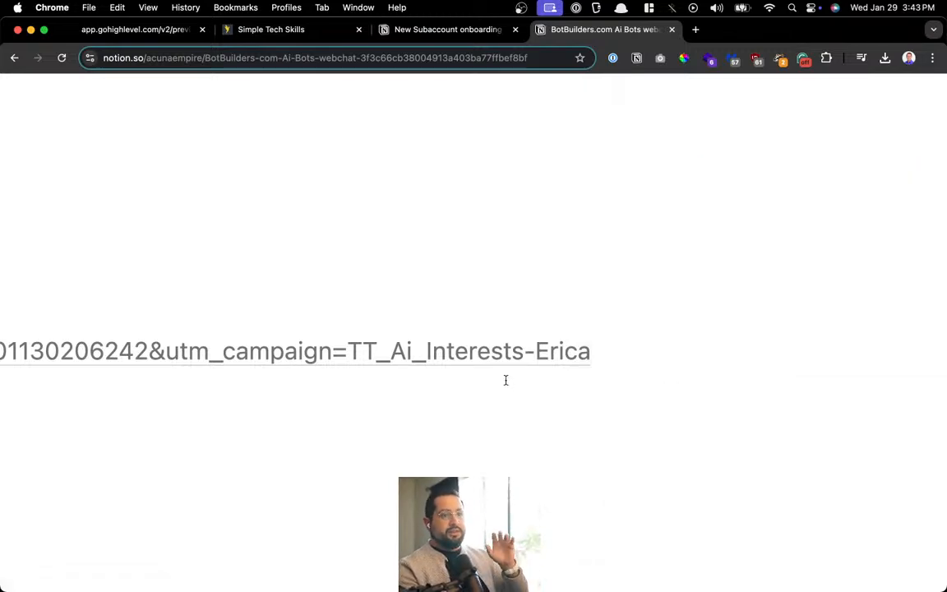
scroll(506, 380, down, 5)
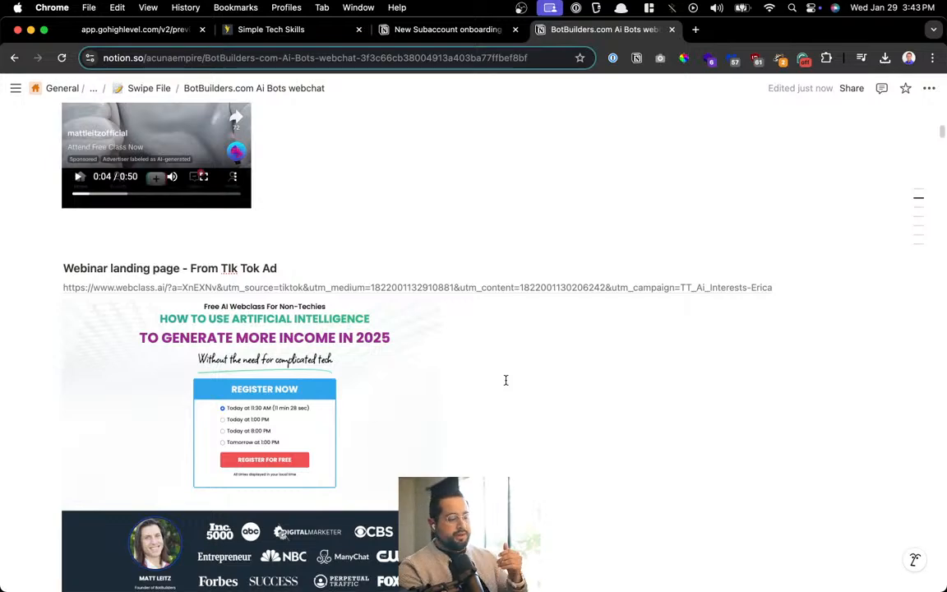
scroll(505, 380, up, 5)
scroll(484, 380, down, 5)
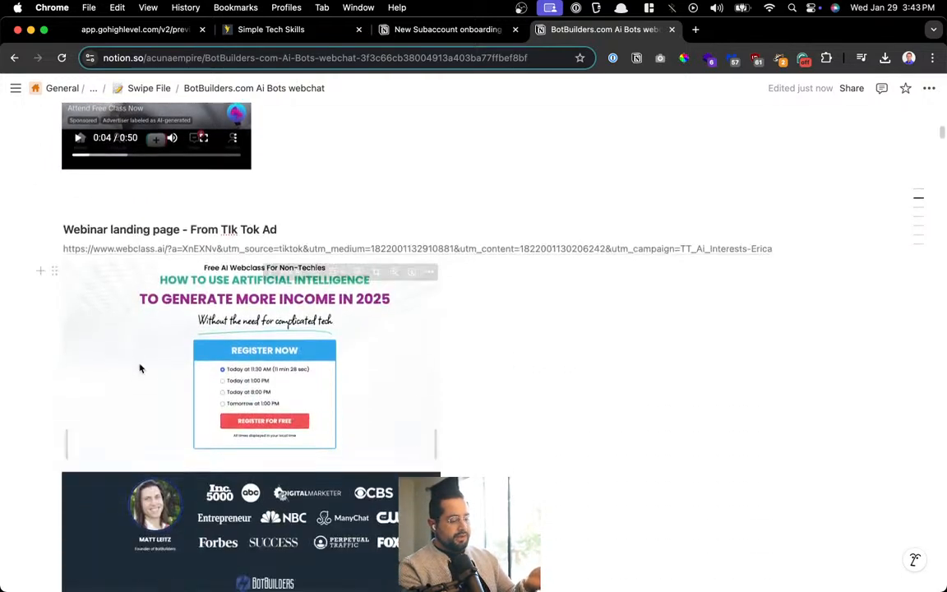
scroll(418, 261, down, 10)
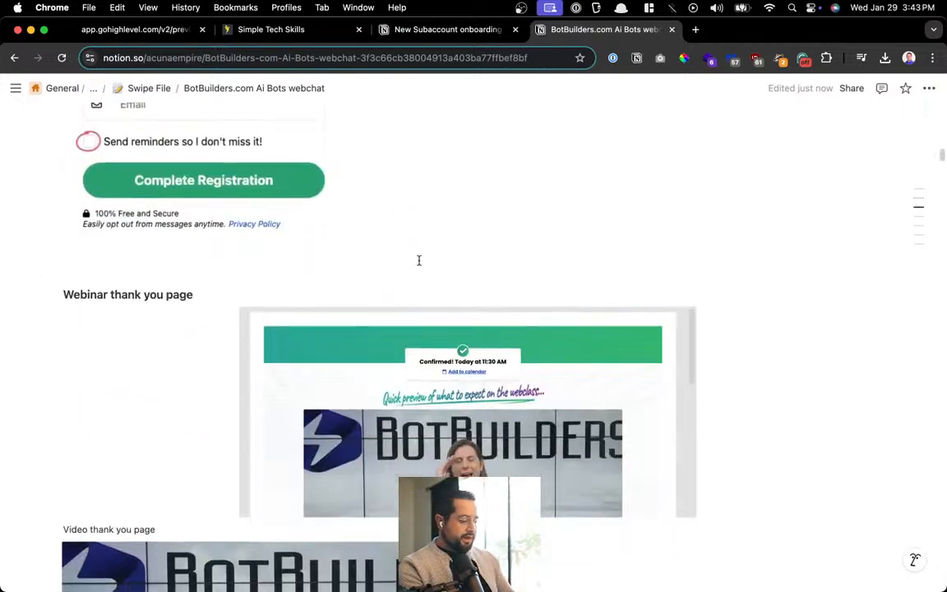
scroll(419, 261, down, 5)
scroll(514, 243, down, 10)
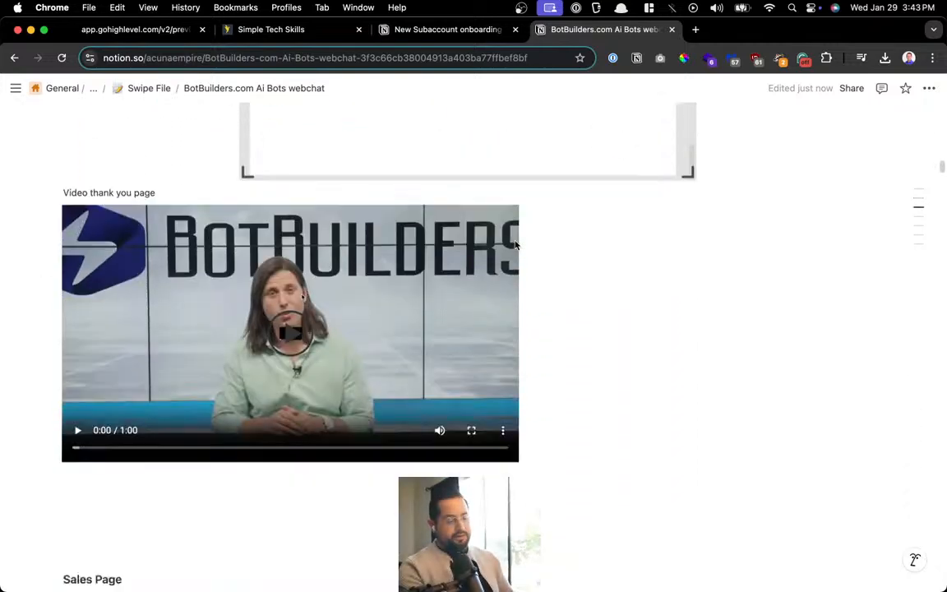
scroll(514, 240, up, 9)
scroll(514, 240, down, 5)
scroll(657, 341, up, 3)
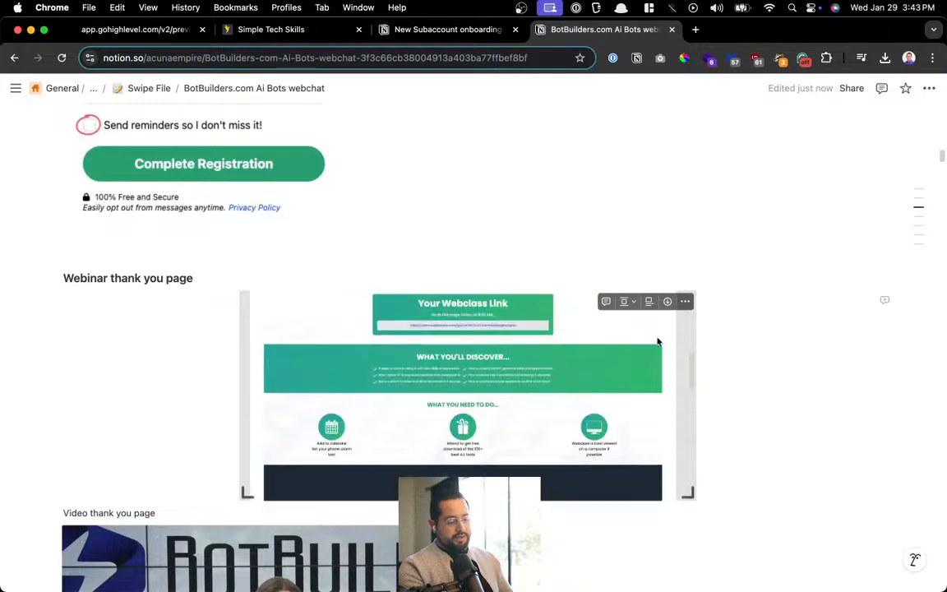
View the original webinar thank-you page screenshot, then play the thank-you page video
click(685, 302)
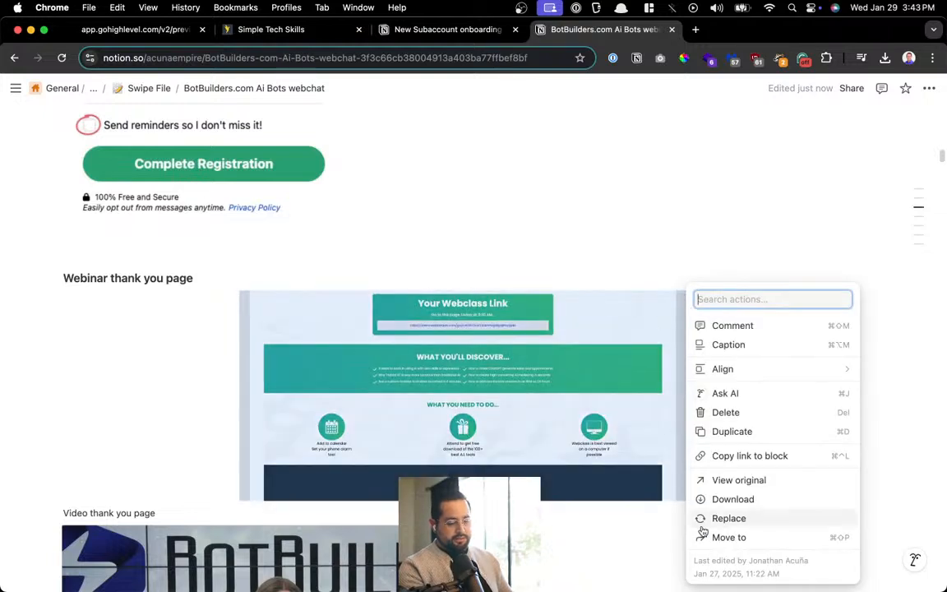
click(682, 482)
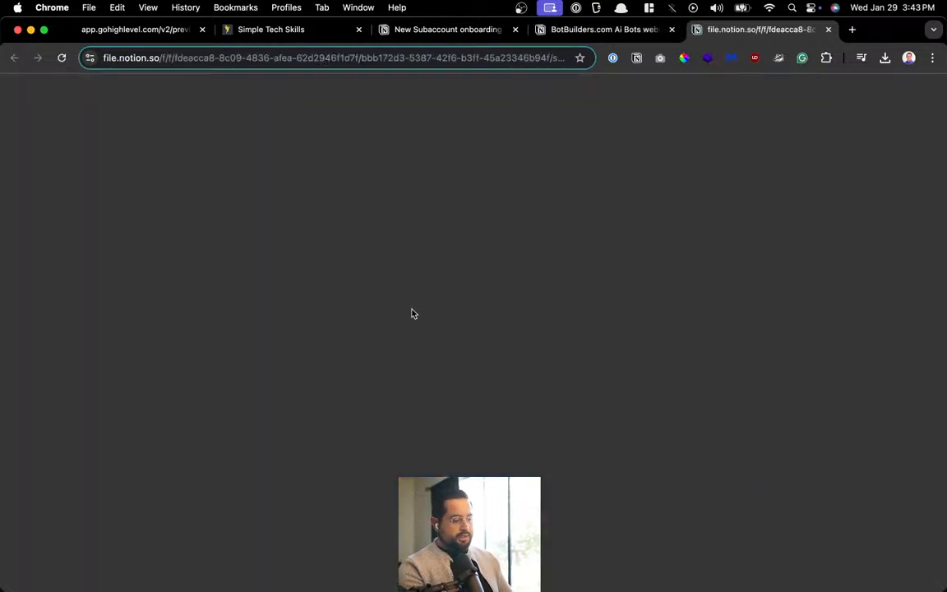
scroll(412, 313, down, 15)
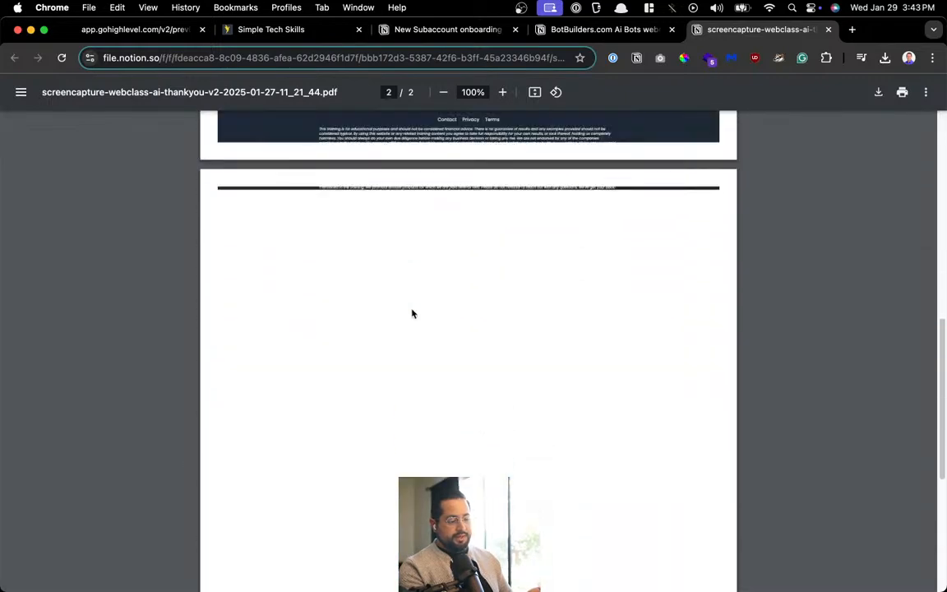
scroll(412, 313, up, 10)
scroll(412, 313, down, 10)
scroll(413, 314, up, 10)
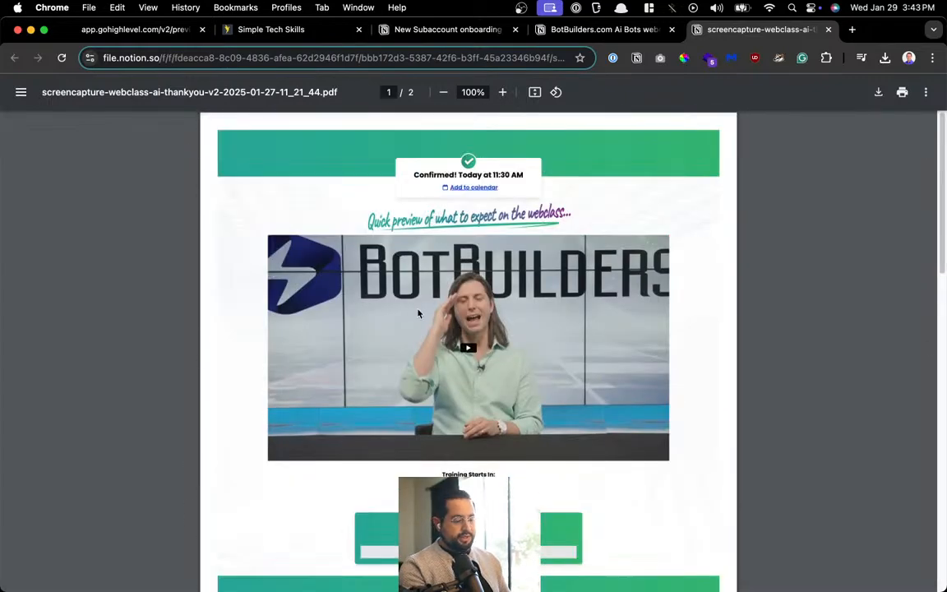
key(super+w)
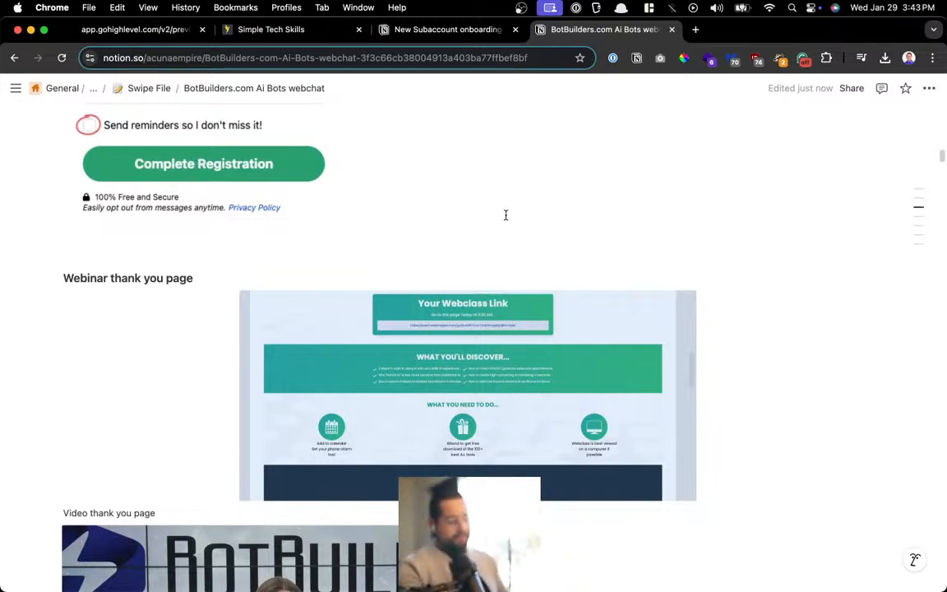
scroll(505, 215, down, 10)
click(287, 170)
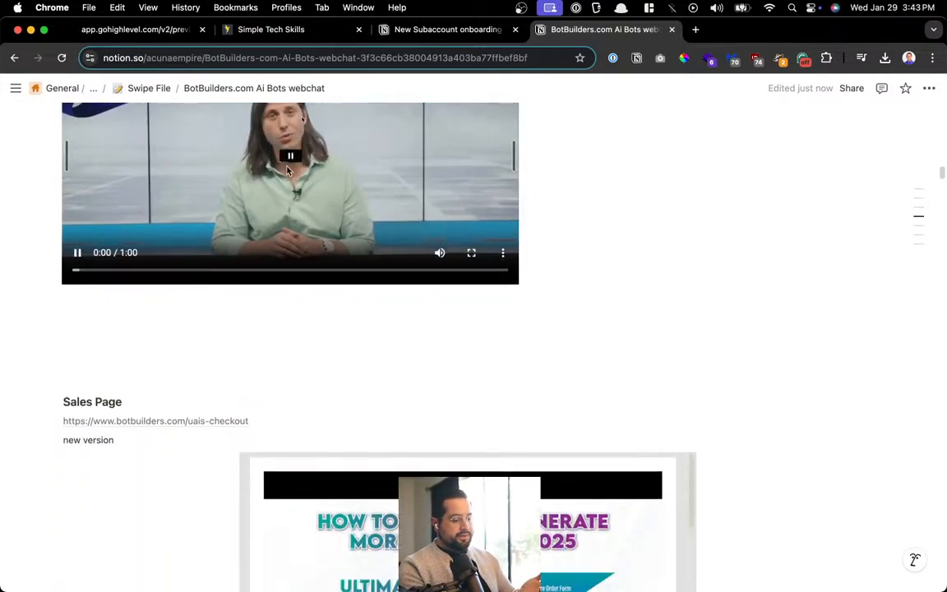
scroll(287, 170, up, 2)
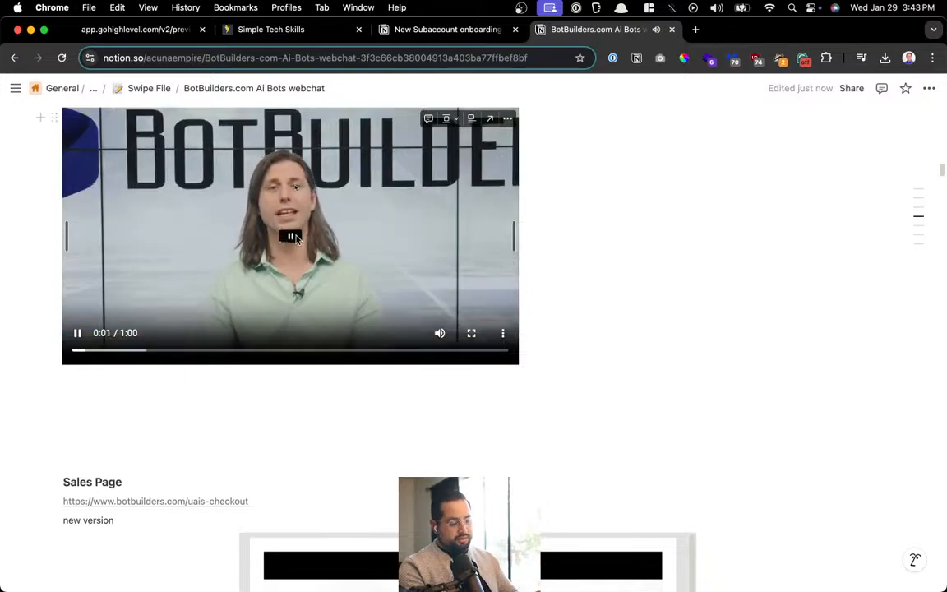
scroll(615, 235, down, 7)
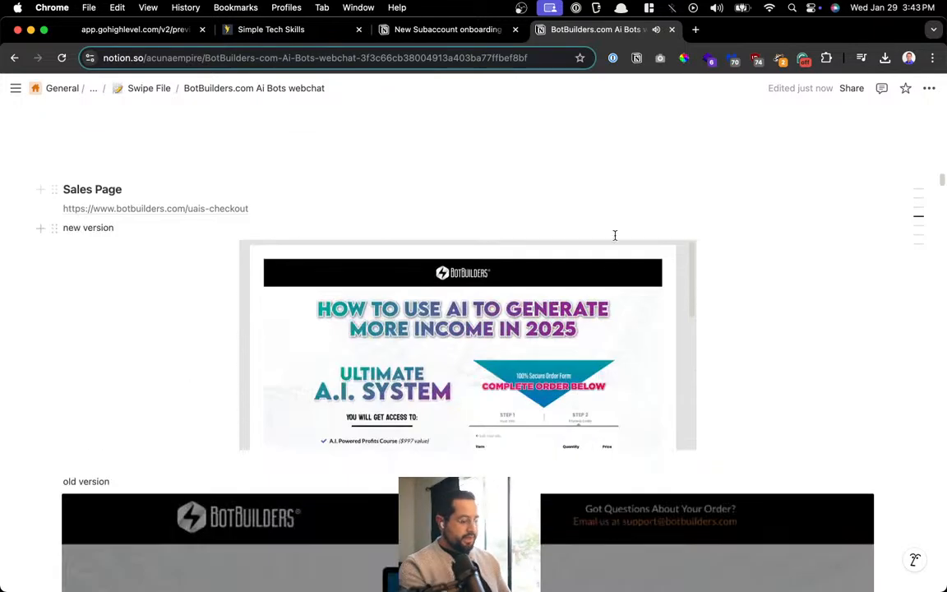
View the original sales page screenshot, then open the botbuilders.com/uais-checkout link in a new tab
right_click(676, 345)
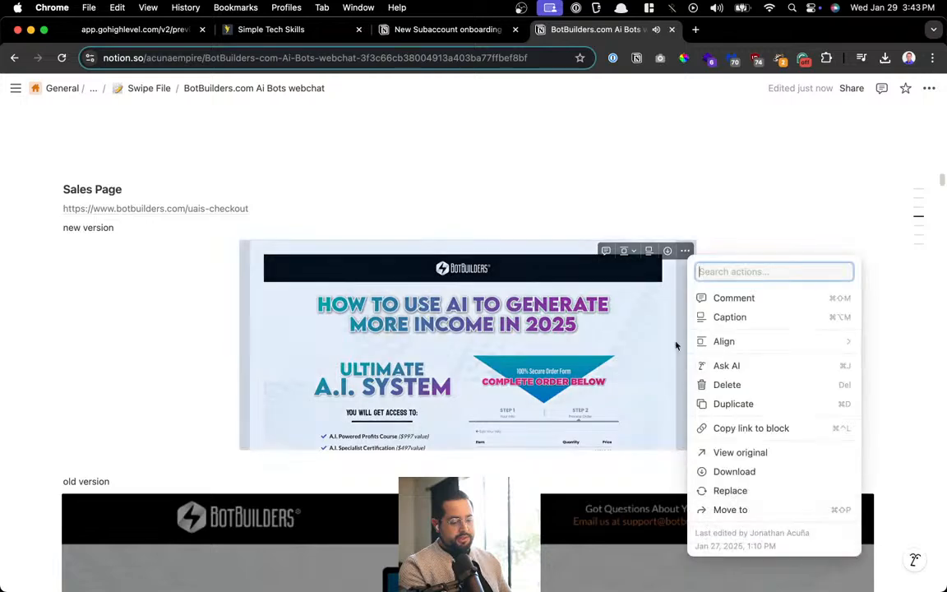
click(768, 455)
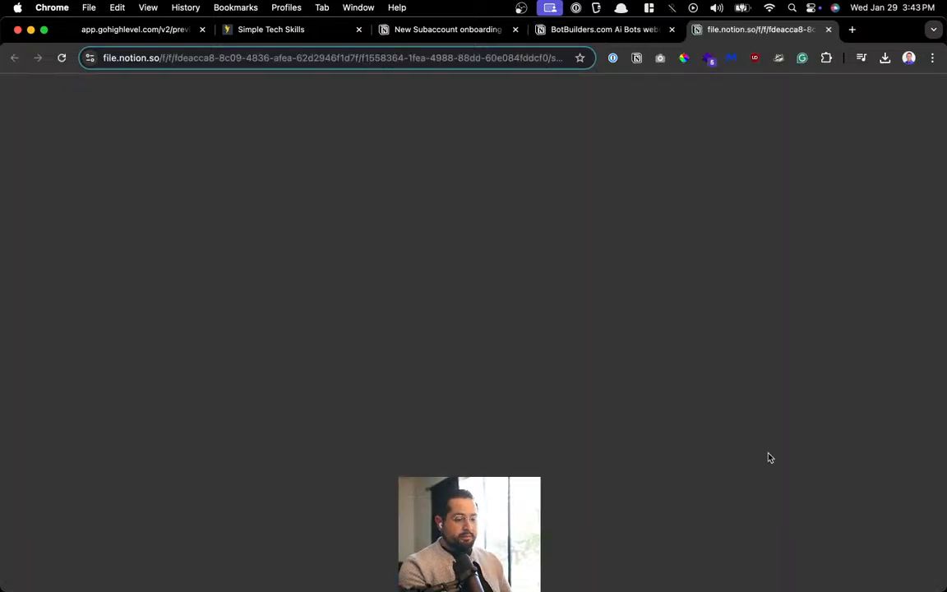
scroll(769, 457, down, 5)
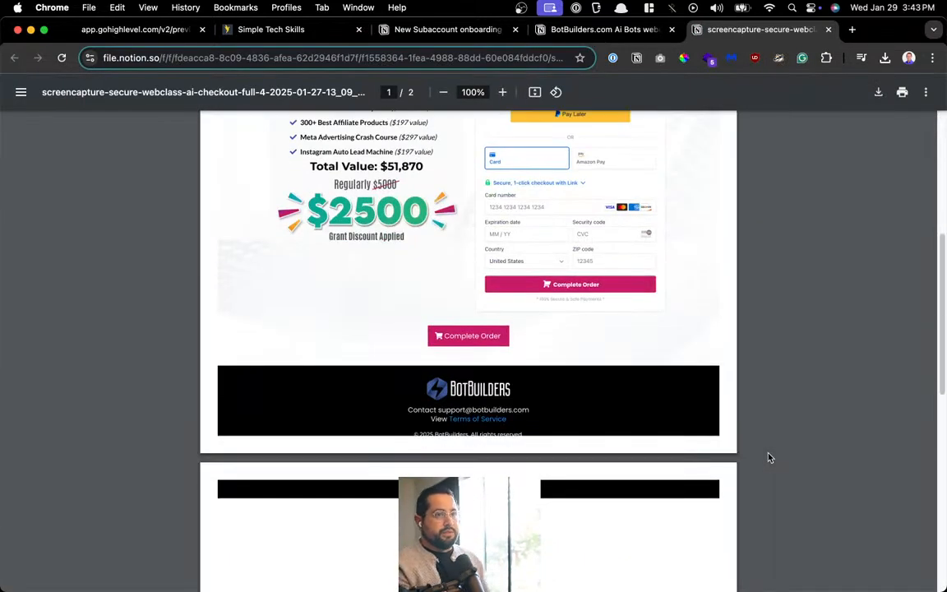
scroll(769, 458, up, 5)
scroll(769, 458, down, 5)
scroll(770, 458, up, 5)
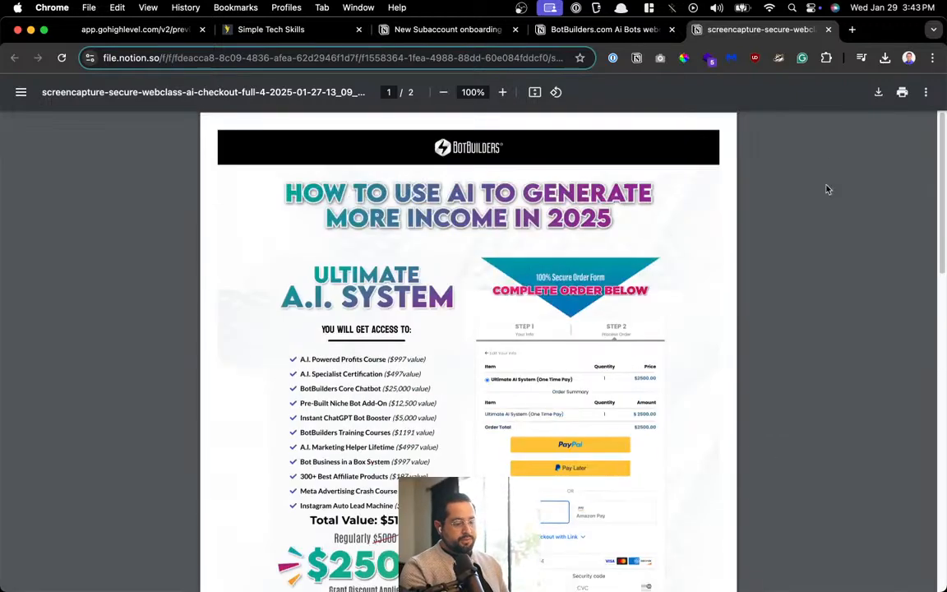
click(828, 30)
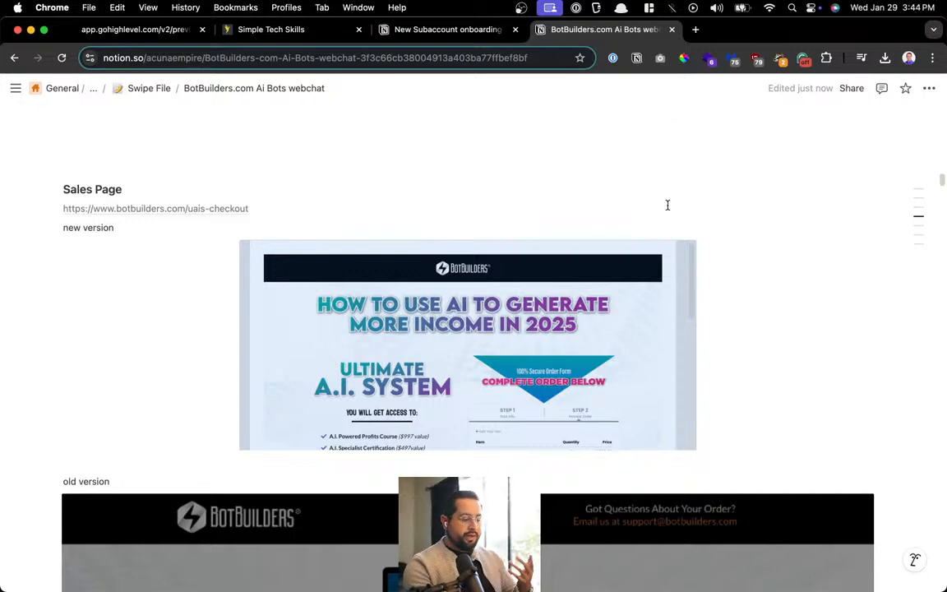
scroll(666, 222, down, 4)
scroll(666, 230, down, 6)
scroll(666, 232, up, 4)
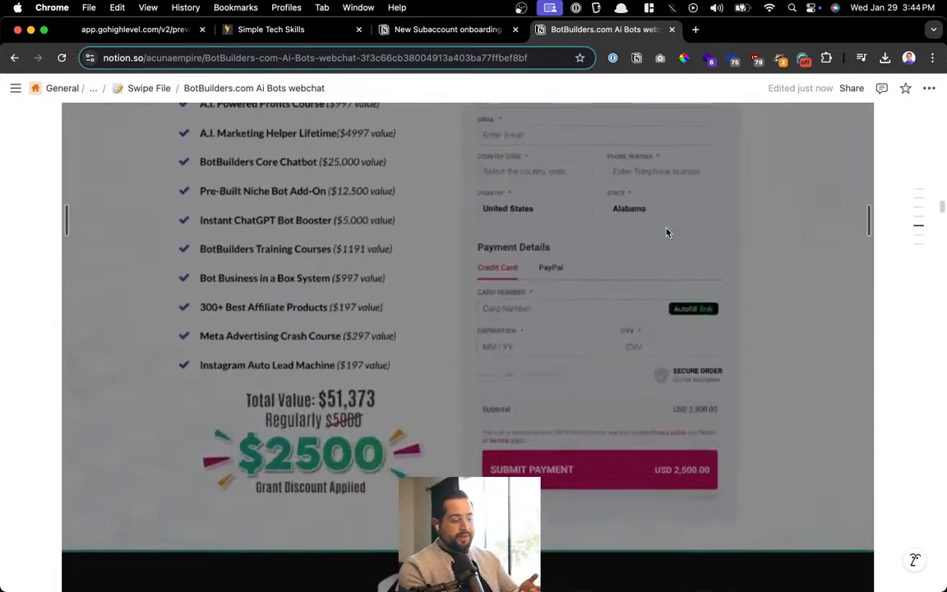
scroll(667, 232, up, 15)
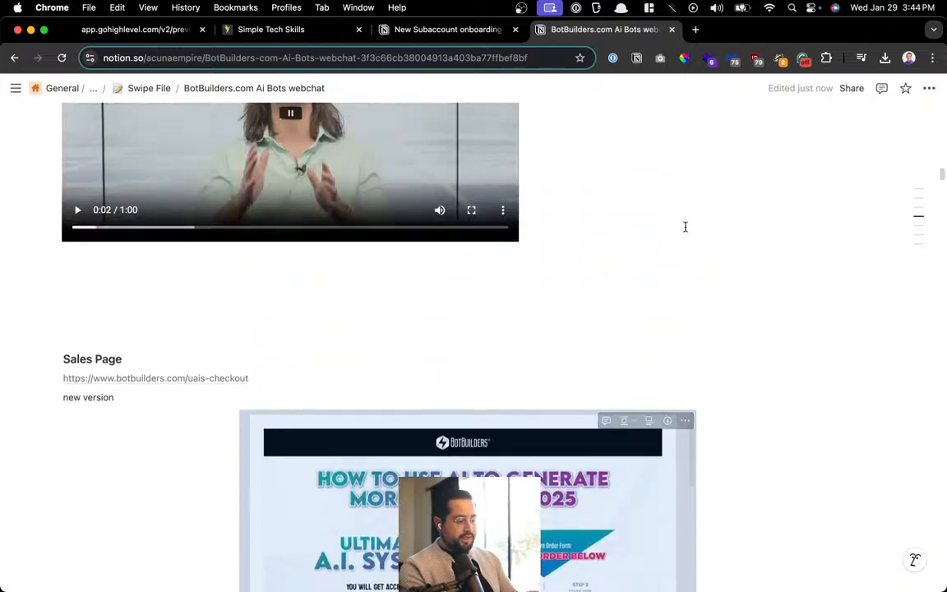
click(179, 379)
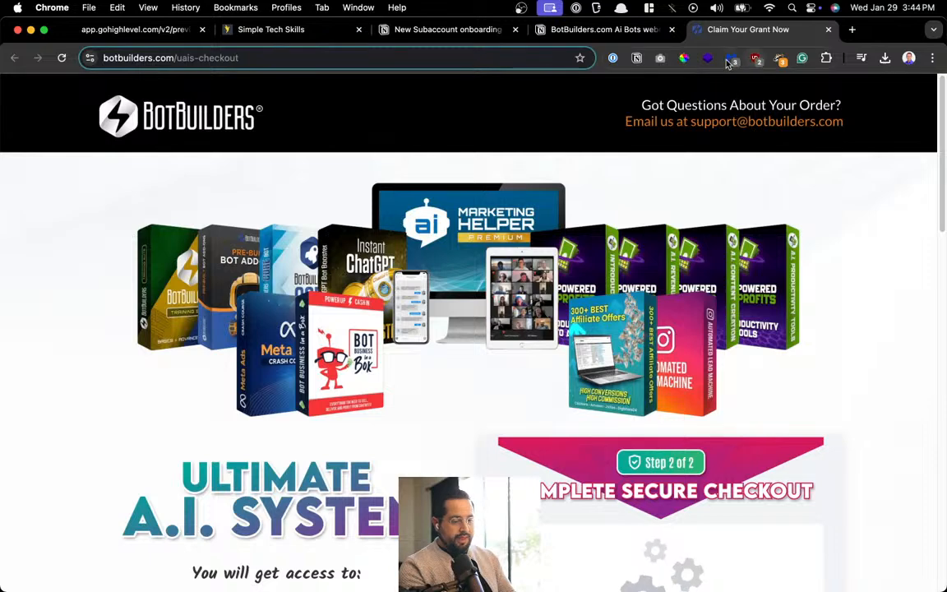
Check the checkout page's technologies with Wappalyzer, then close the tab back to the Notion entry
click(708, 59)
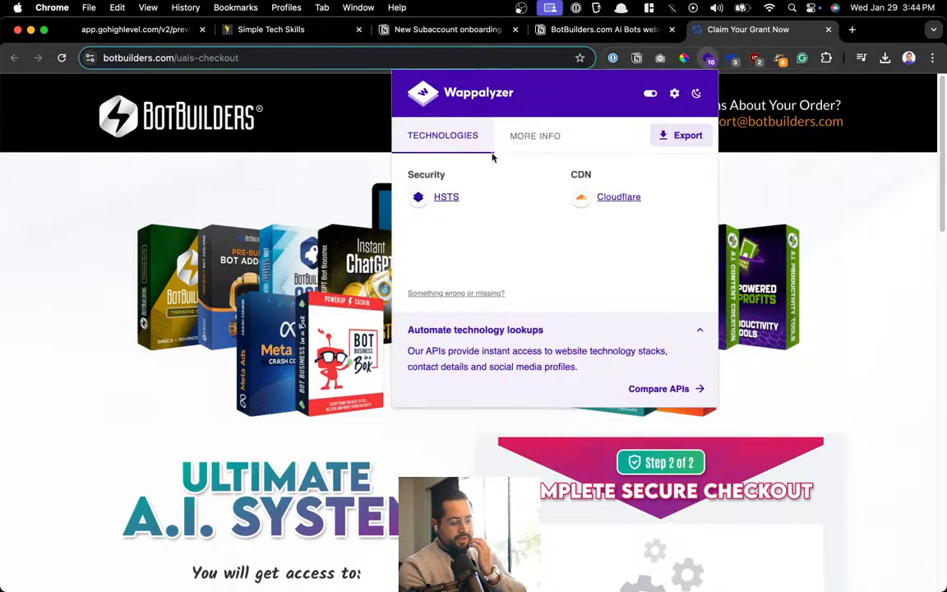
click(203, 194)
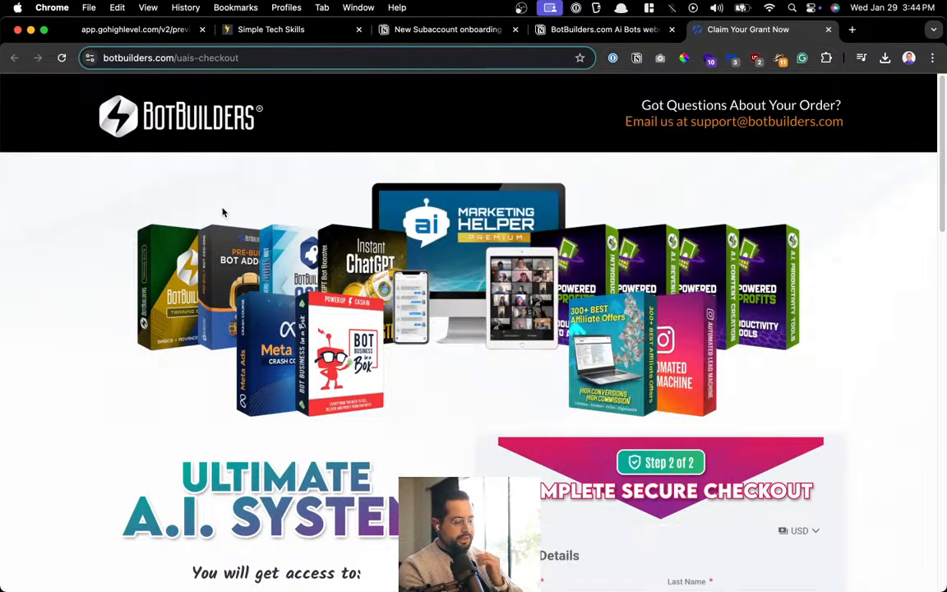
scroll(499, 264, down, 15)
scroll(499, 264, up, 15)
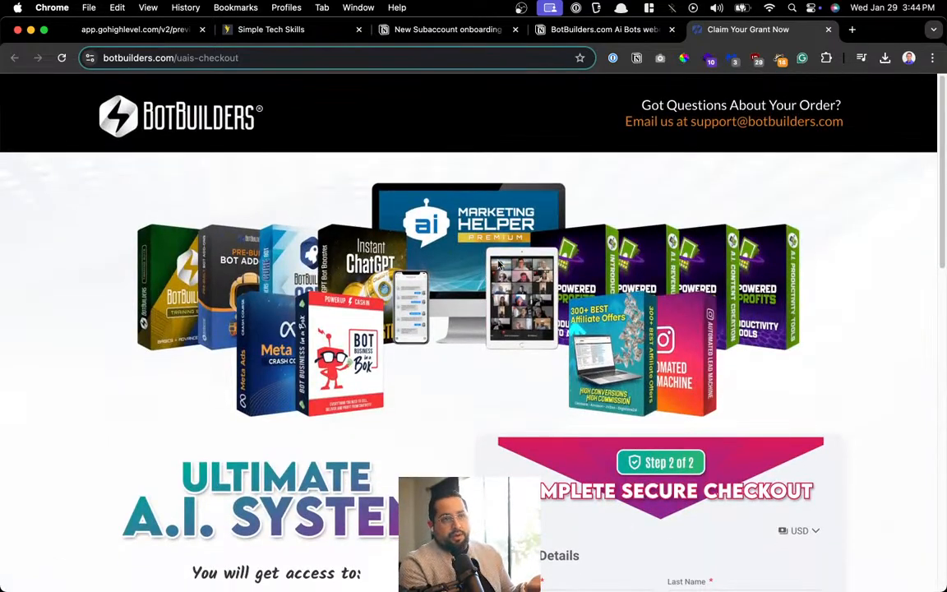
scroll(543, 255, down, 5)
scroll(545, 249, up, 5)
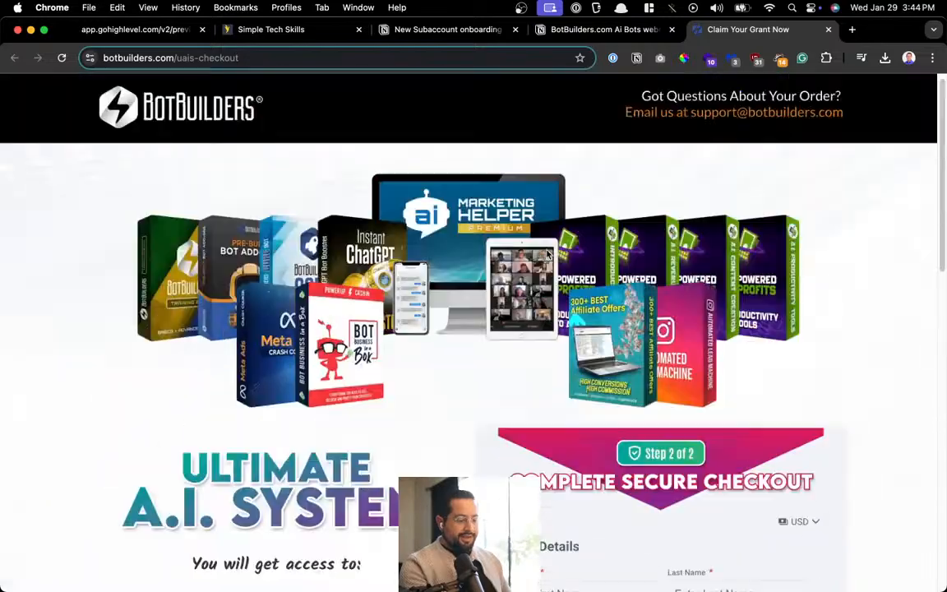
click(828, 31)
scroll(378, 362, down, 5)
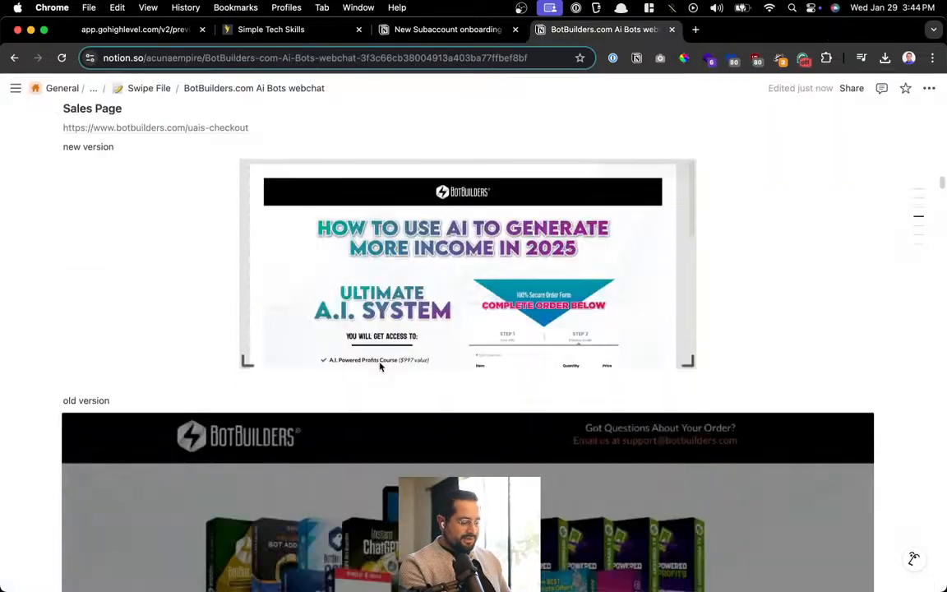
Browse the Swipe File database rows from the breadcrumb, then close the Swipe File tab
scroll(380, 367, up, 15)
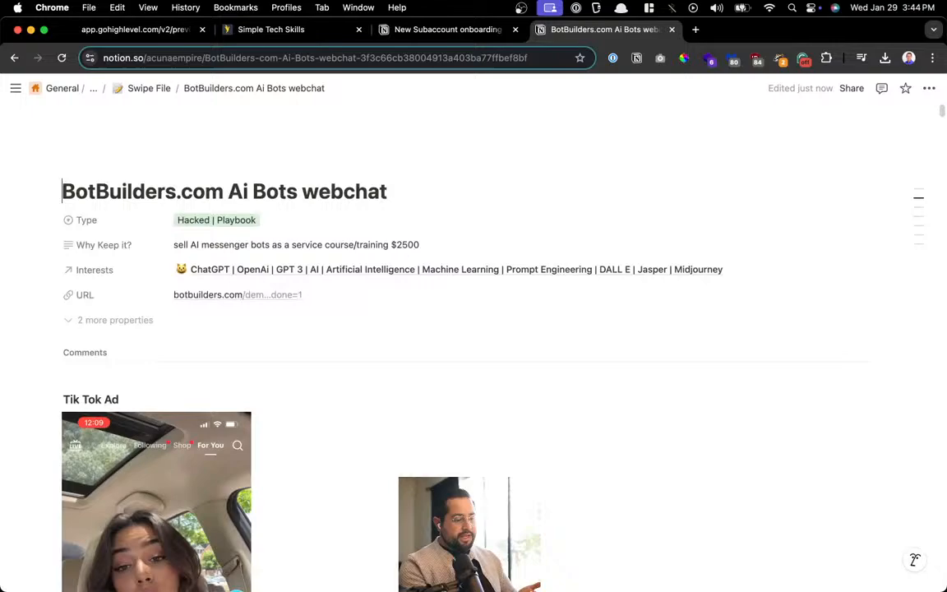
click(141, 88)
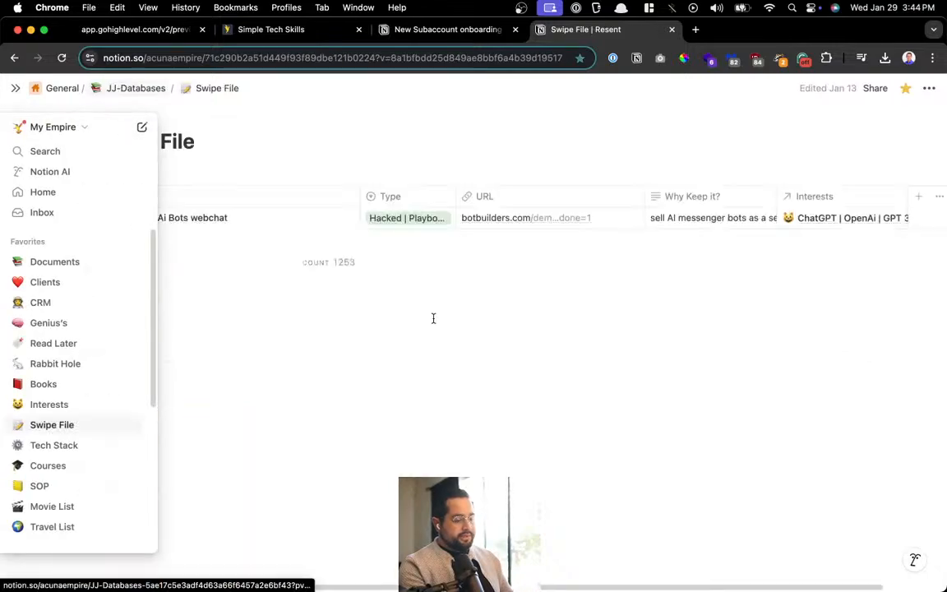
scroll(435, 324, down, 5)
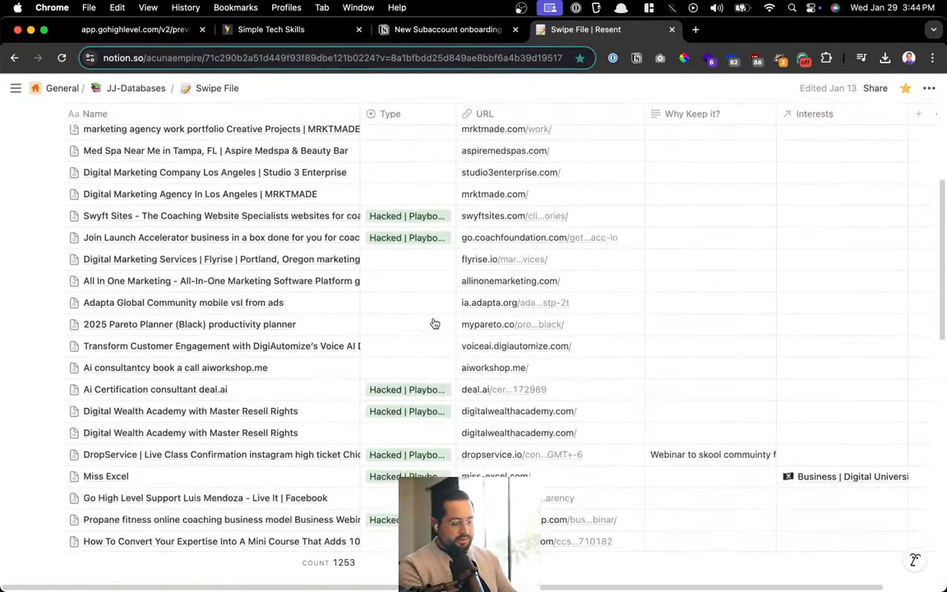
scroll(435, 324, up, 5)
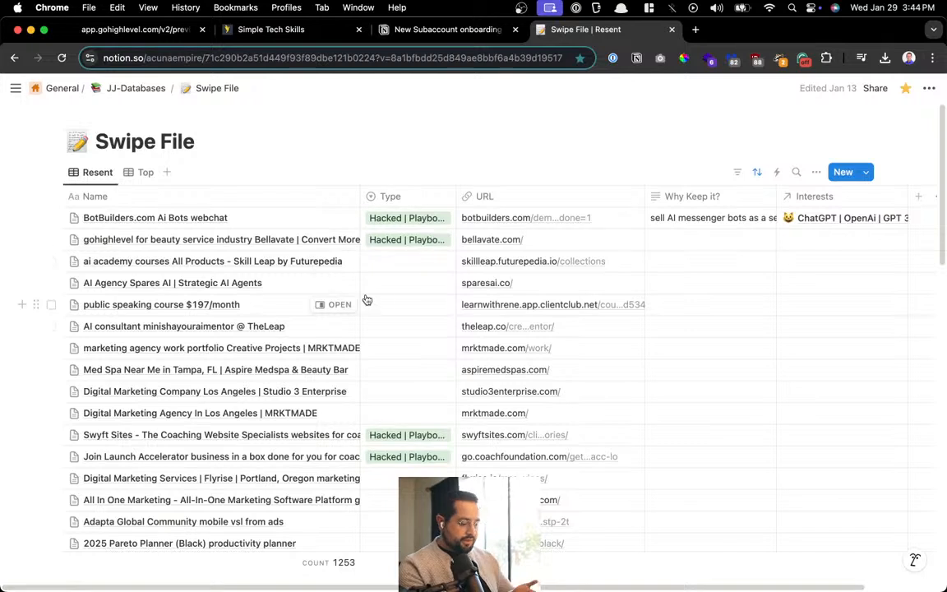
scroll(366, 301, down, 1)
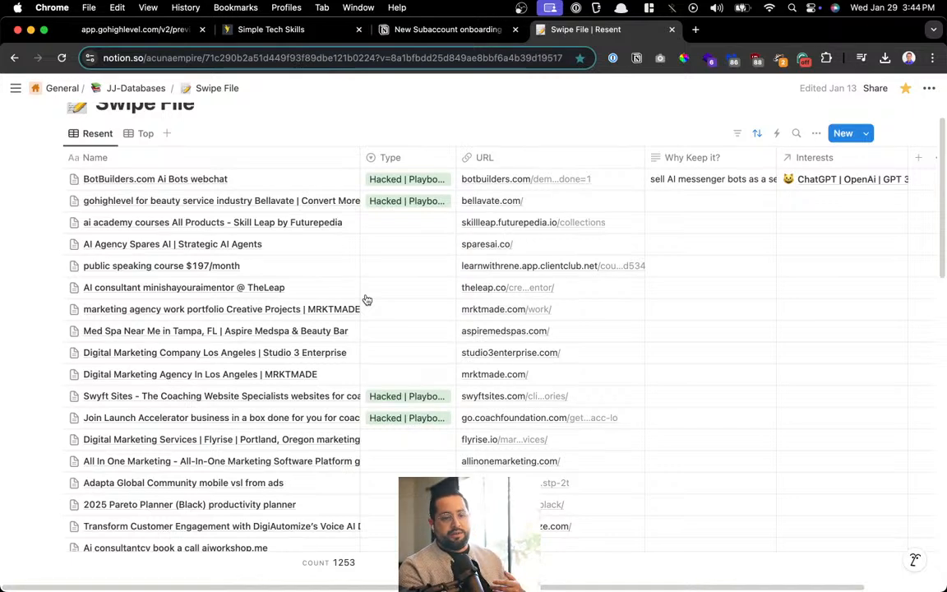
scroll(366, 300, down, 1)
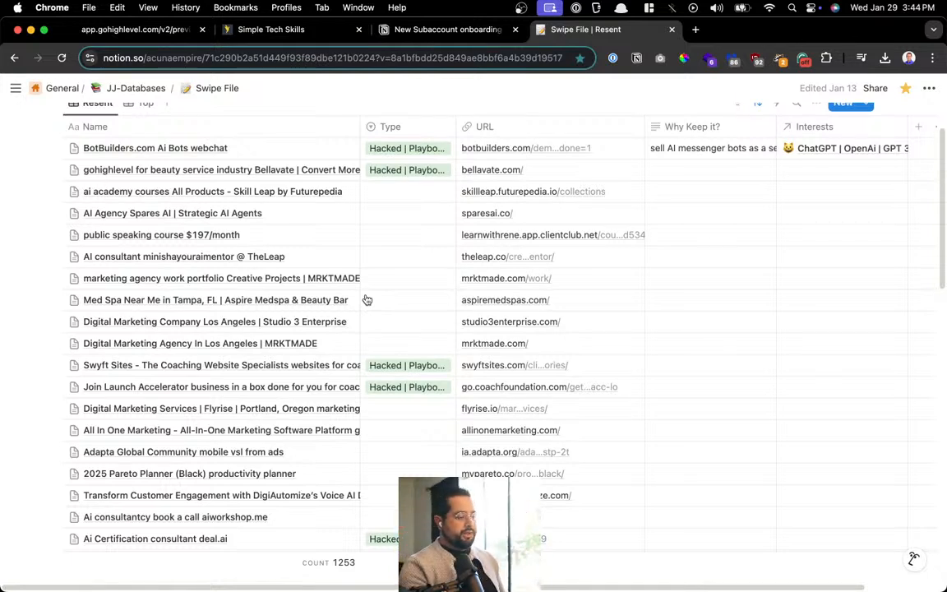
scroll(366, 299, up, 2)
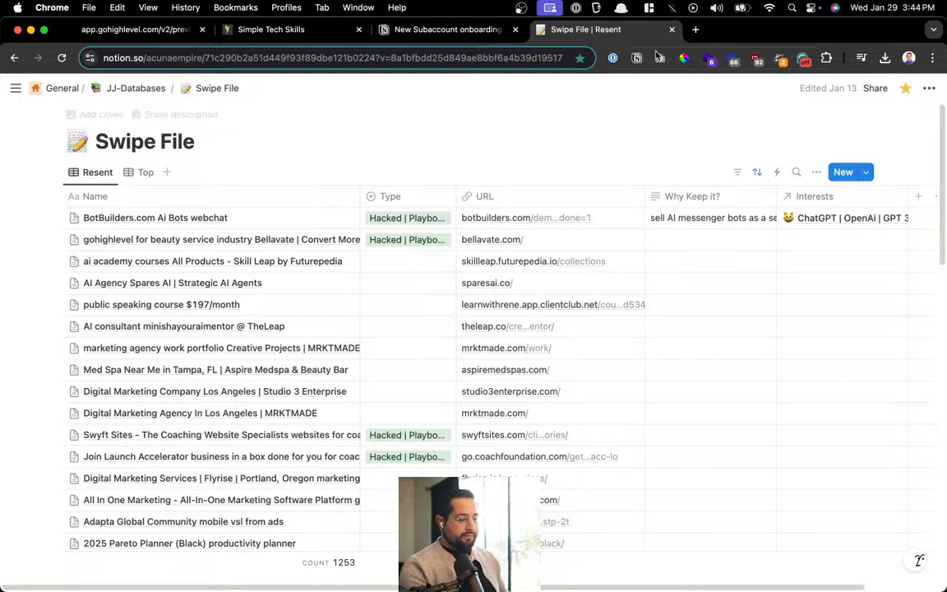
click(672, 28)
Hide the 4 extra page properties on the checklist page
scroll(194, 304, up, 3)
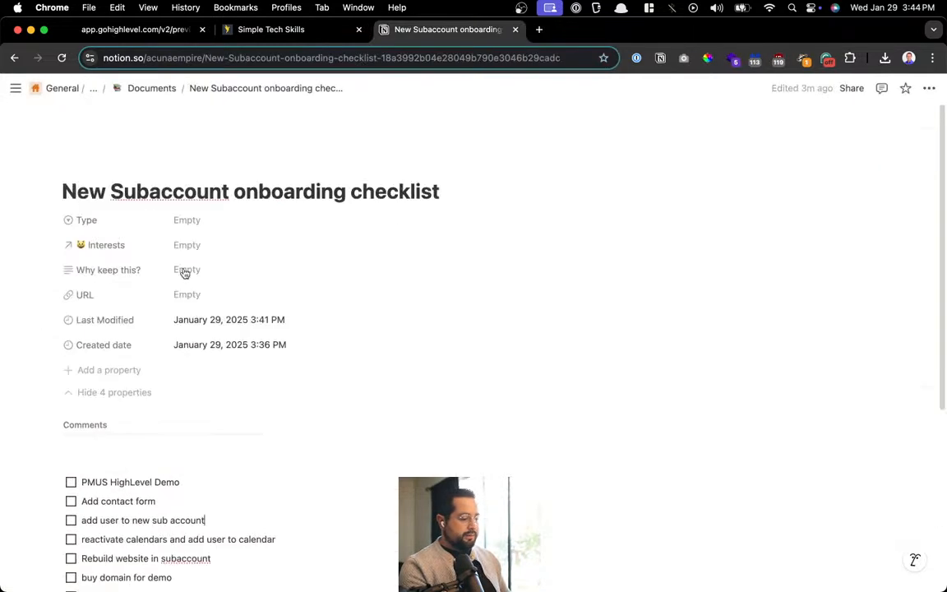
scroll(138, 92, up, 3)
scroll(138, 93, down, 3)
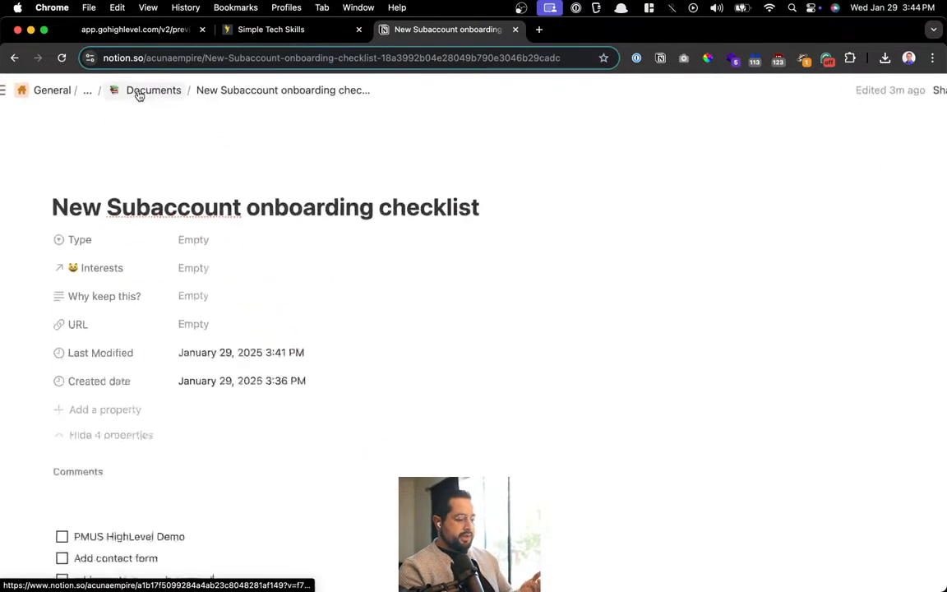
mouse_move(144, 158)
scroll(144, 161, up, 3)
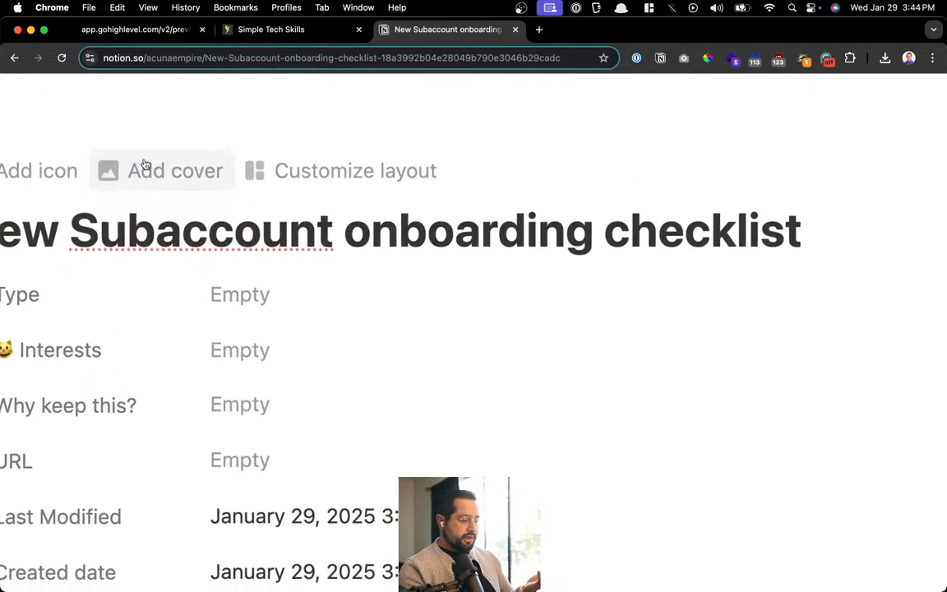
scroll(144, 164, down, 3)
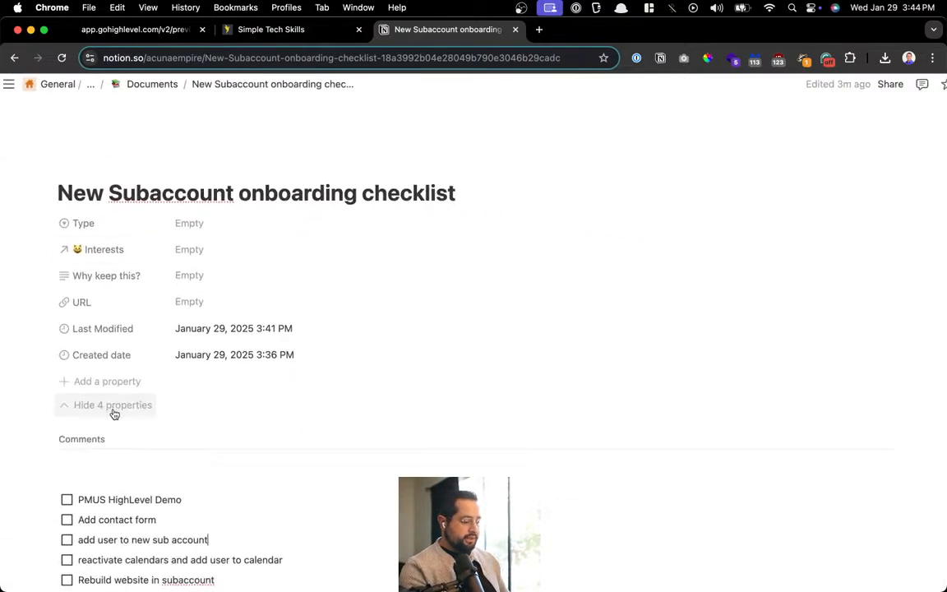
click(113, 412)
scroll(197, 305, down, 4)
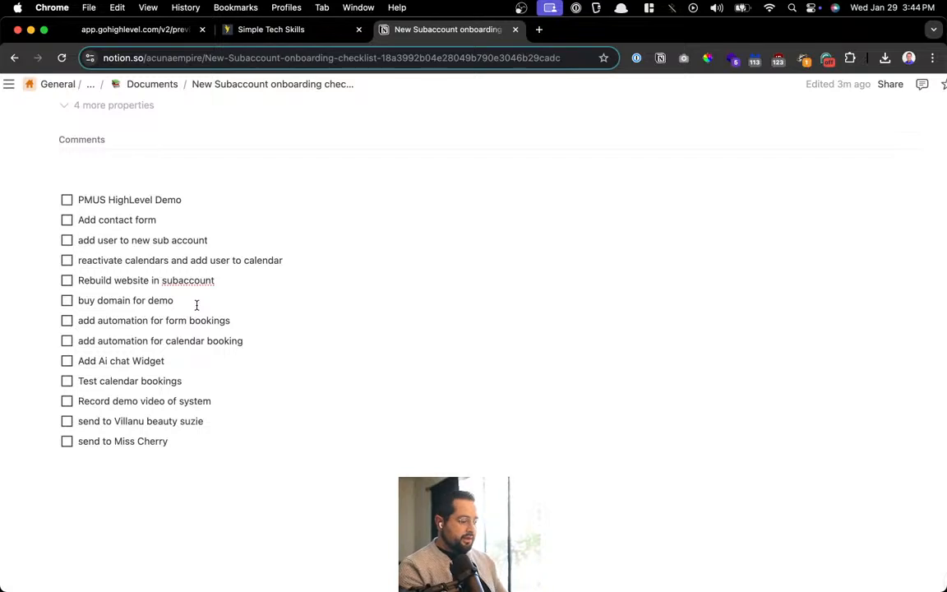
scroll(196, 305, up, 1)
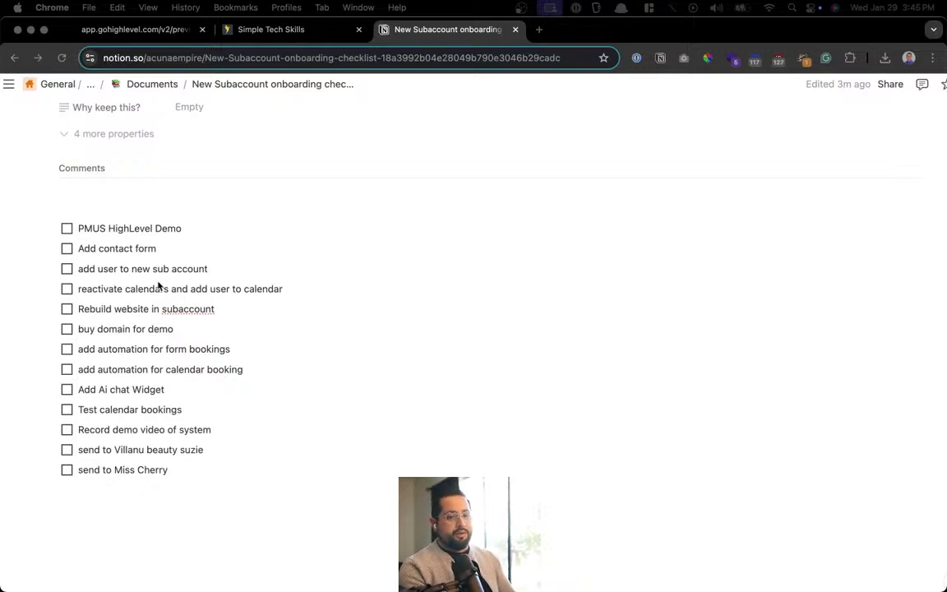
scroll(159, 285, up, 1)
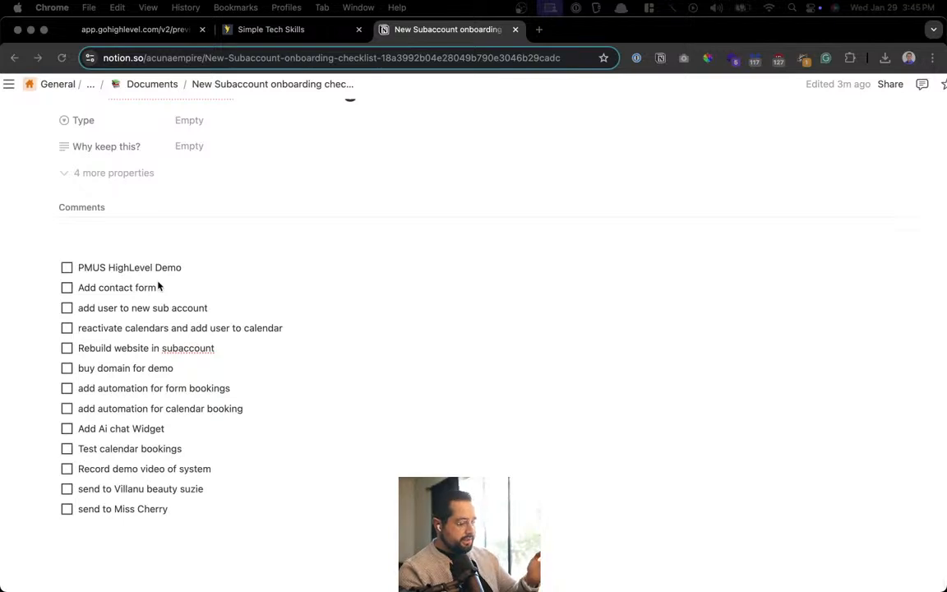
Add a bold 'Website Setup' line above the checklist with an empty line above it
click(110, 246)
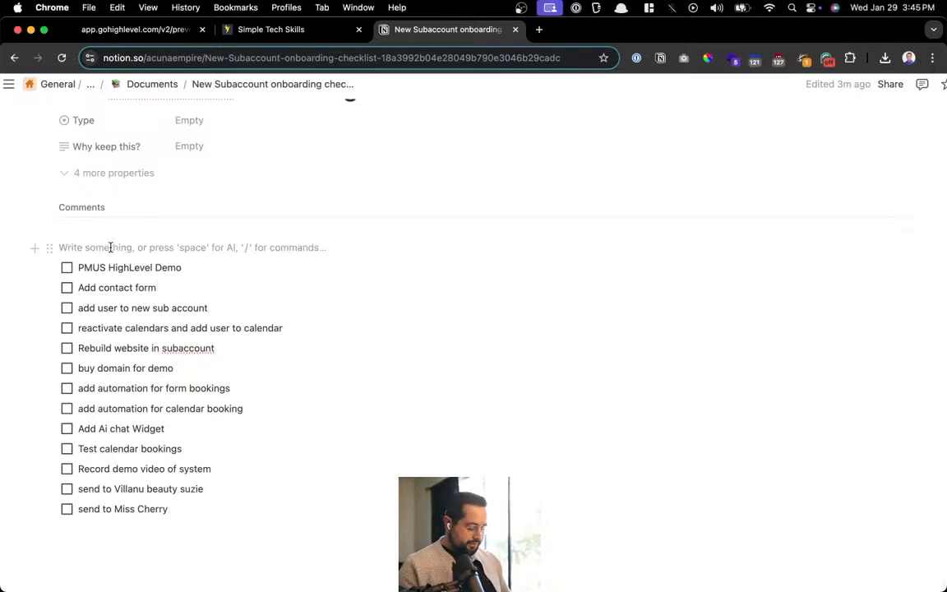
text(Webs)
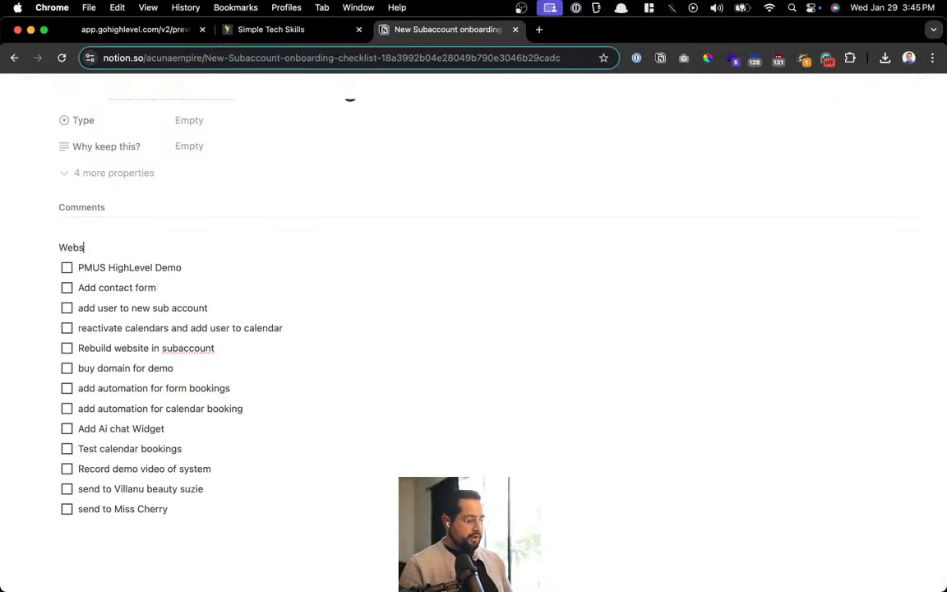
text(ite Setup)
key(super+a)
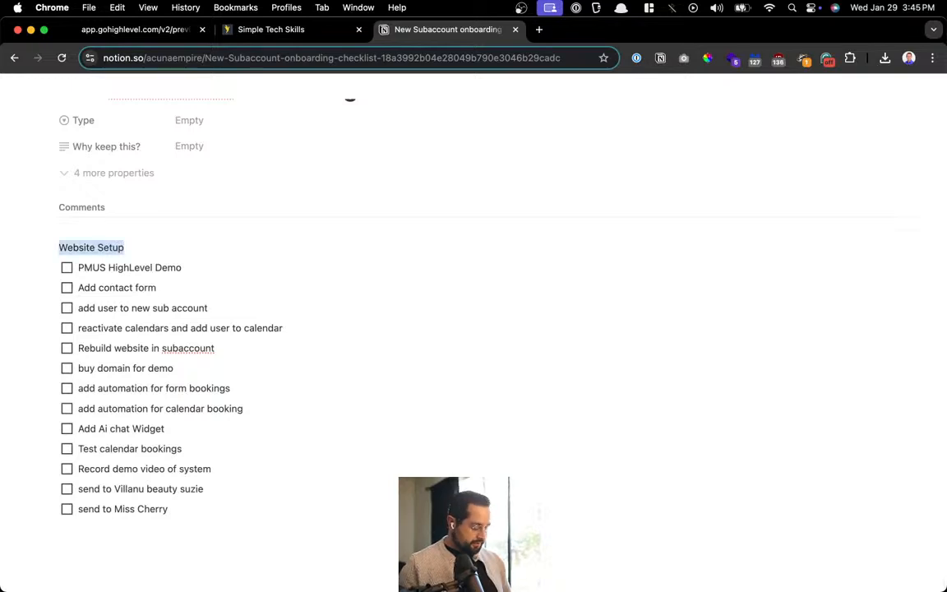
key(super+b)
scroll(257, 281, down, 1)
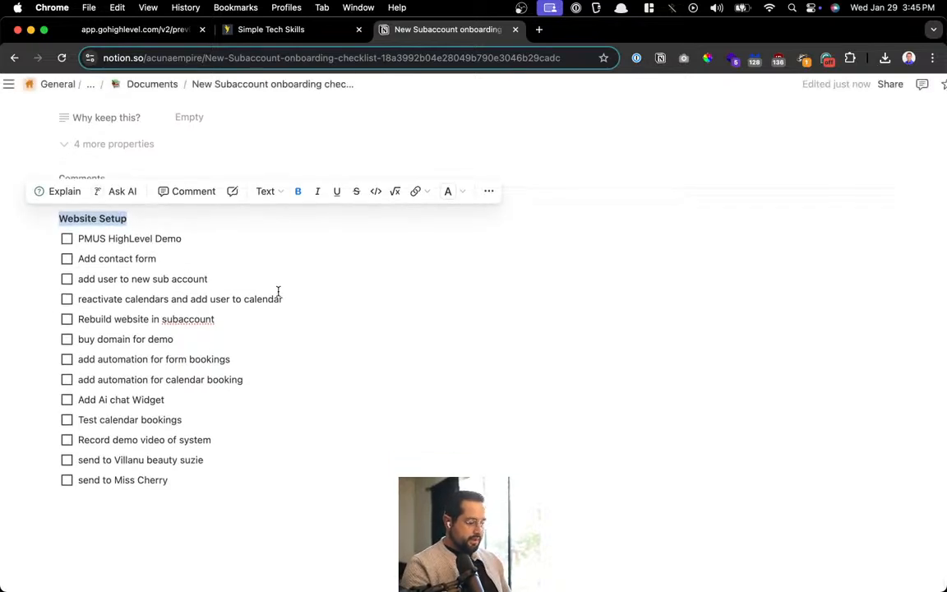
click(218, 267)
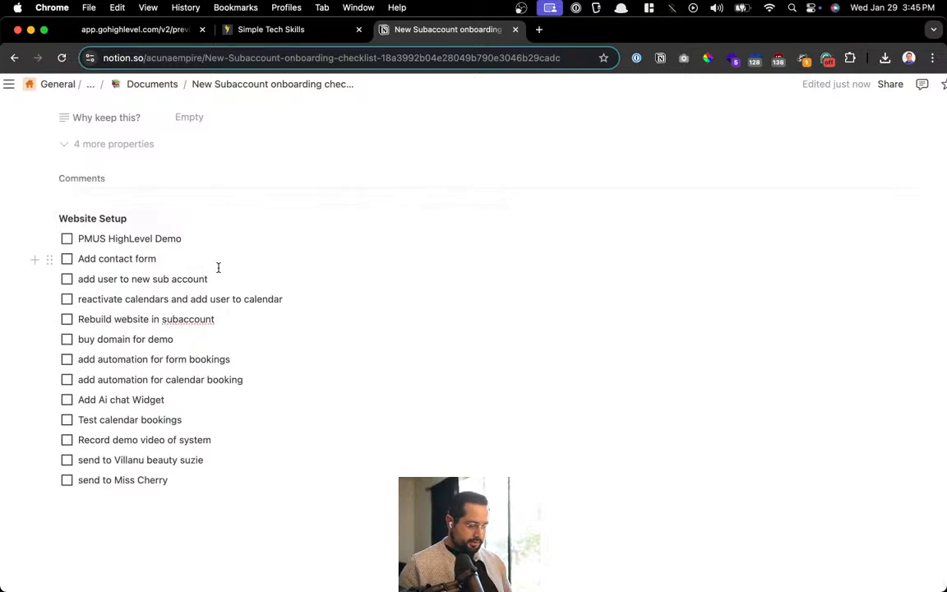
key(Up)
key(Up)
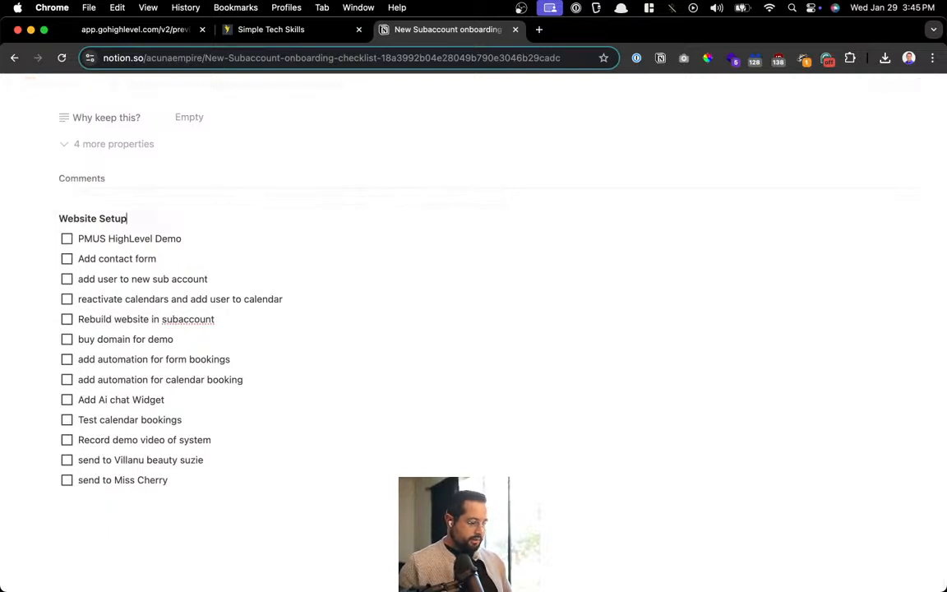
click(60, 219)
key(Return)
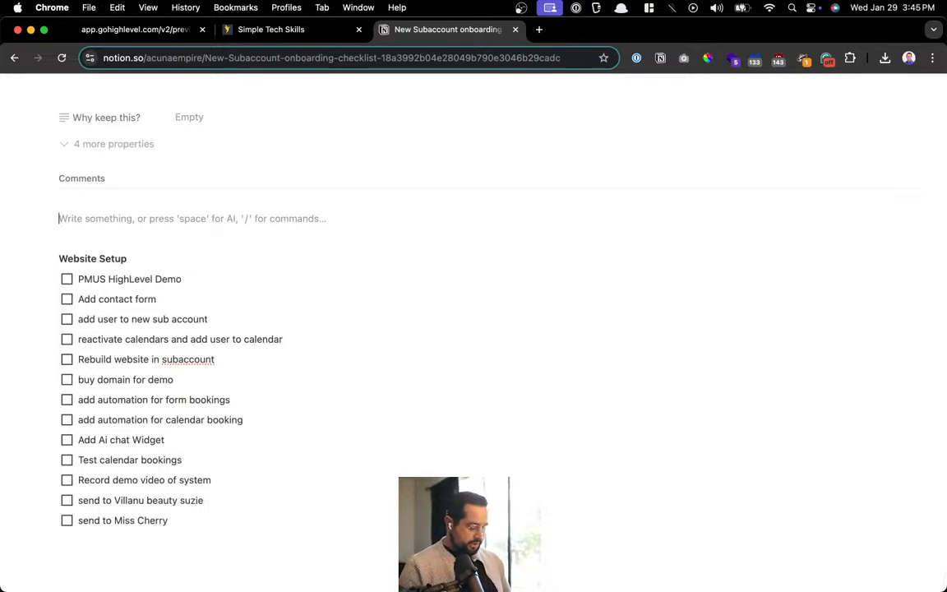
Add a to-do 'Agency view create account and add contact information From Snapshots'
text([]Create)
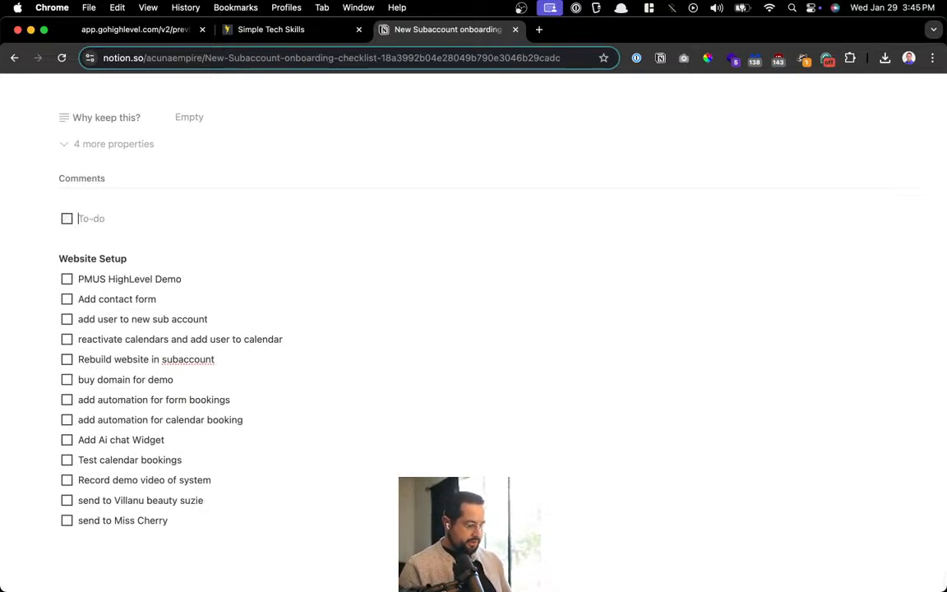
text( sub)
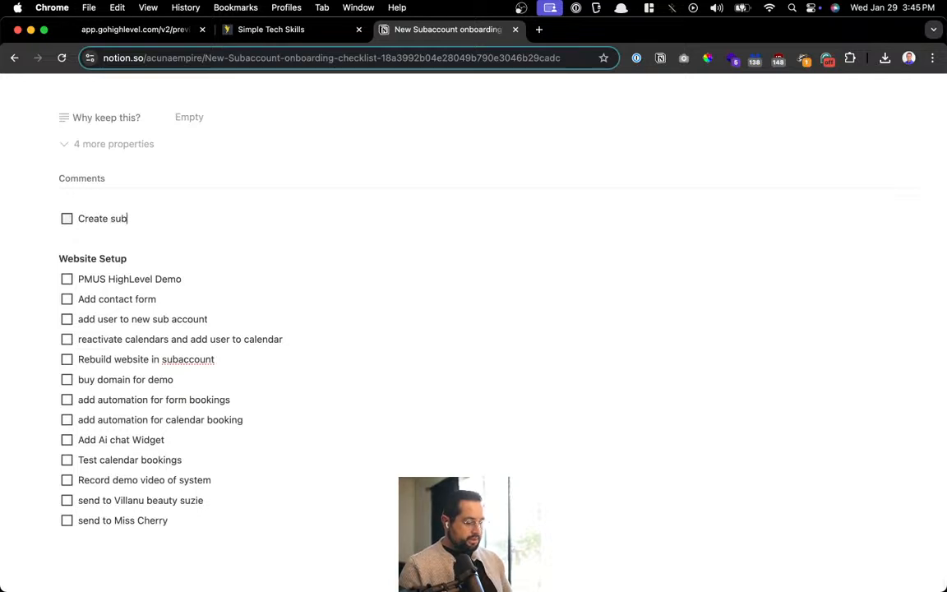
key(super+BackSpace)
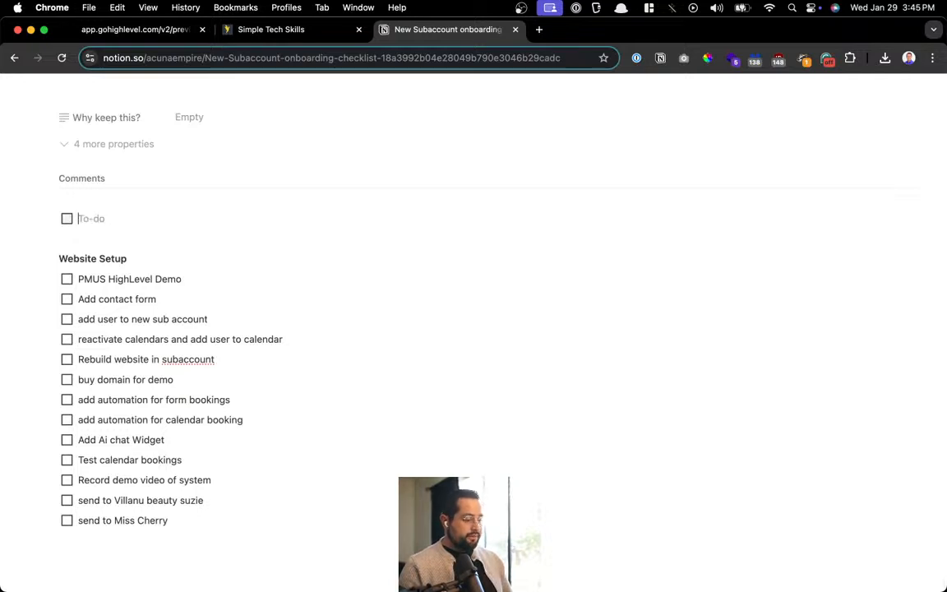
text(From Snapshots)
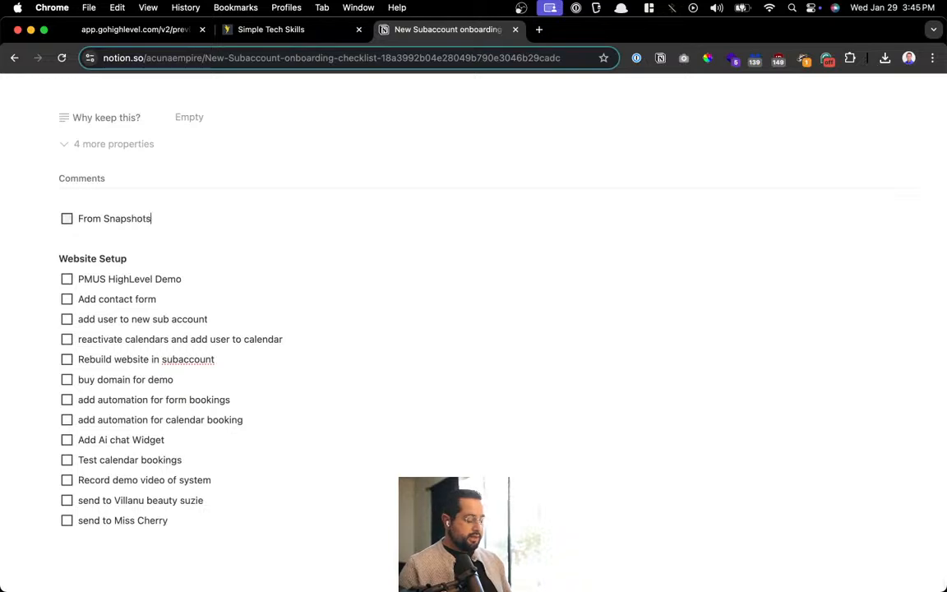
key(super+Left)
text(Agency view )
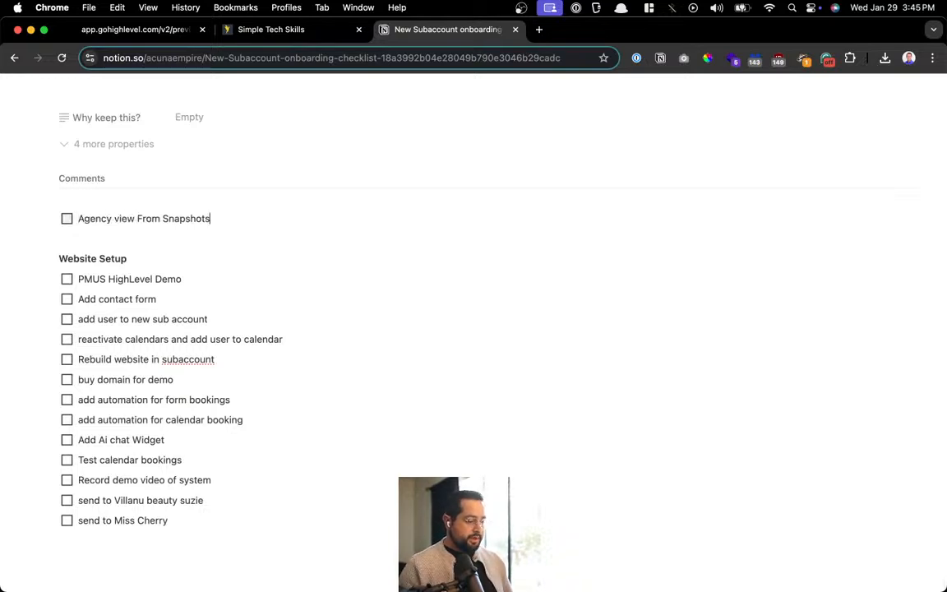
text( creat new)
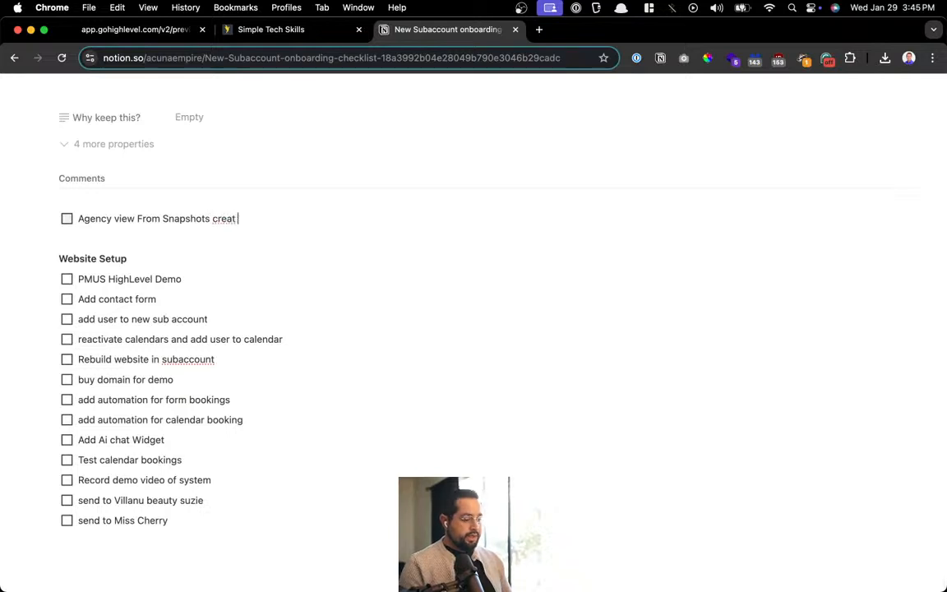
key(BackSpace)
key(BackSpace)
key(BackSpace)
key(BackSpace)
text(e acco)
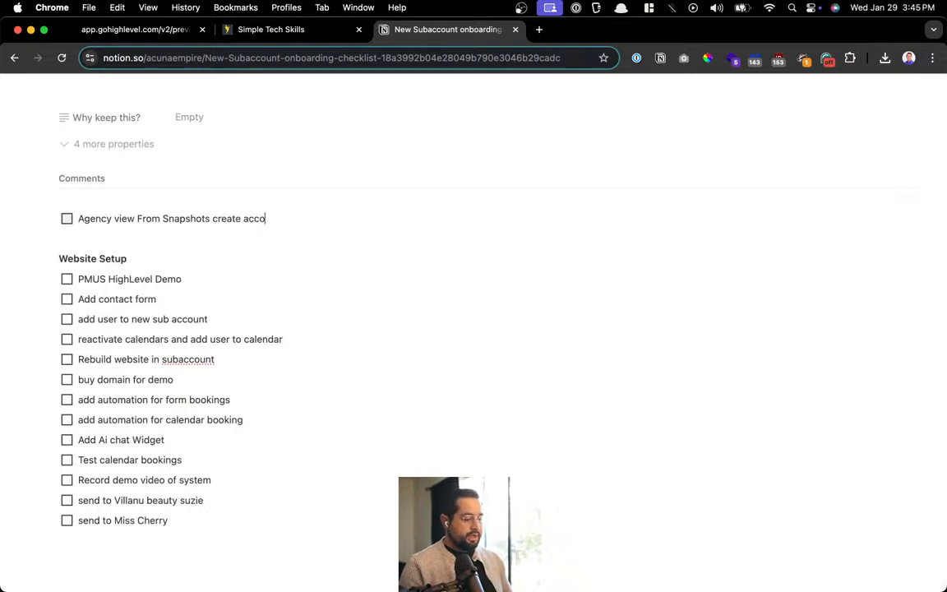
text(unt and add contact ifn)
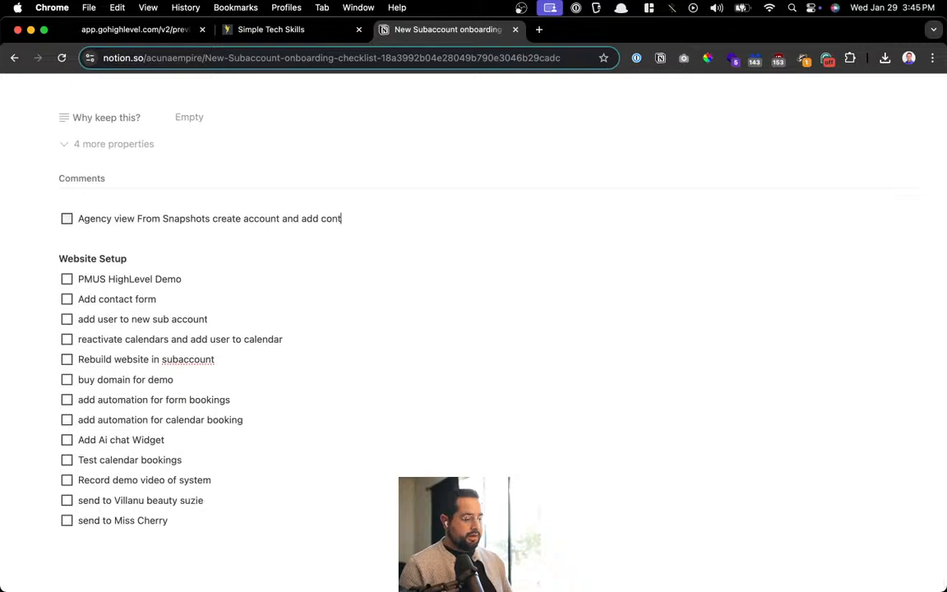
key(BackSpace)
key(BackSpace)
key(BackSpace)
text(informatoin)
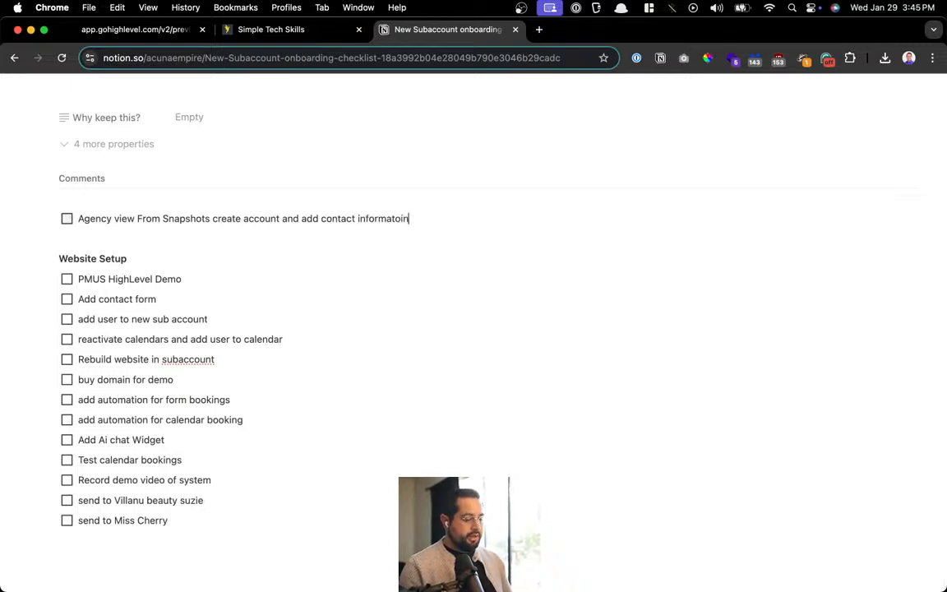
key(Return)
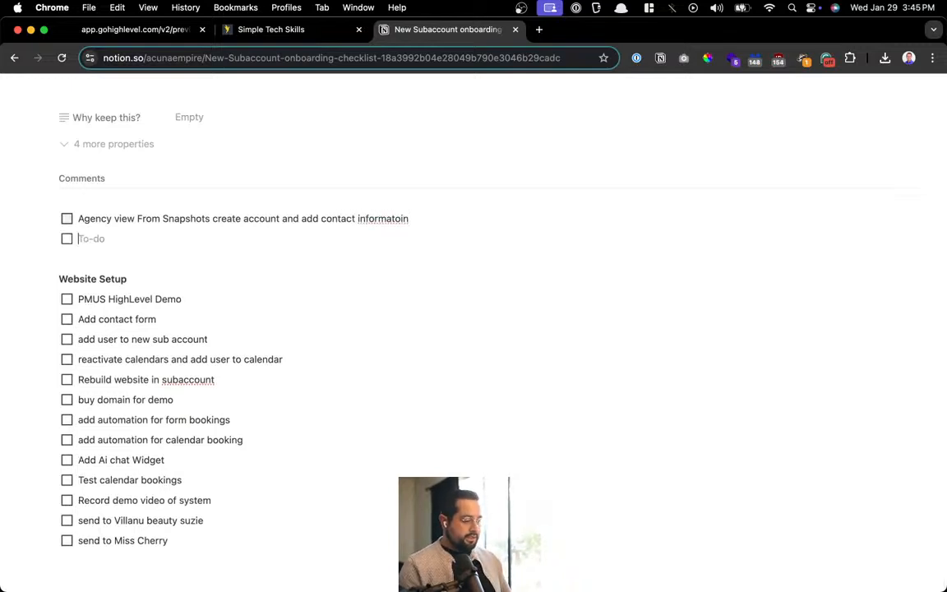
Add a to-do 'Add users (business owner and team name and email)'
text(Add users)
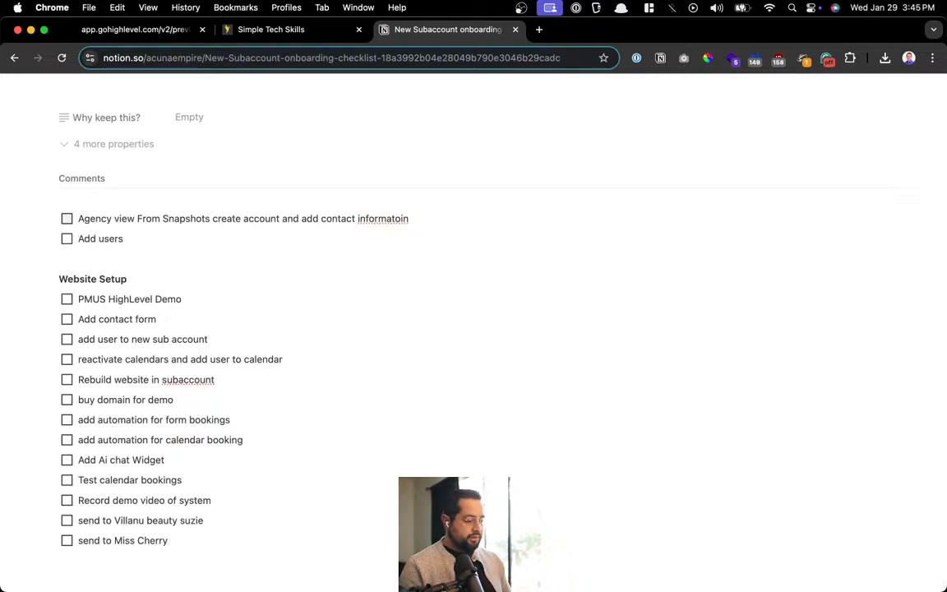
text( ()
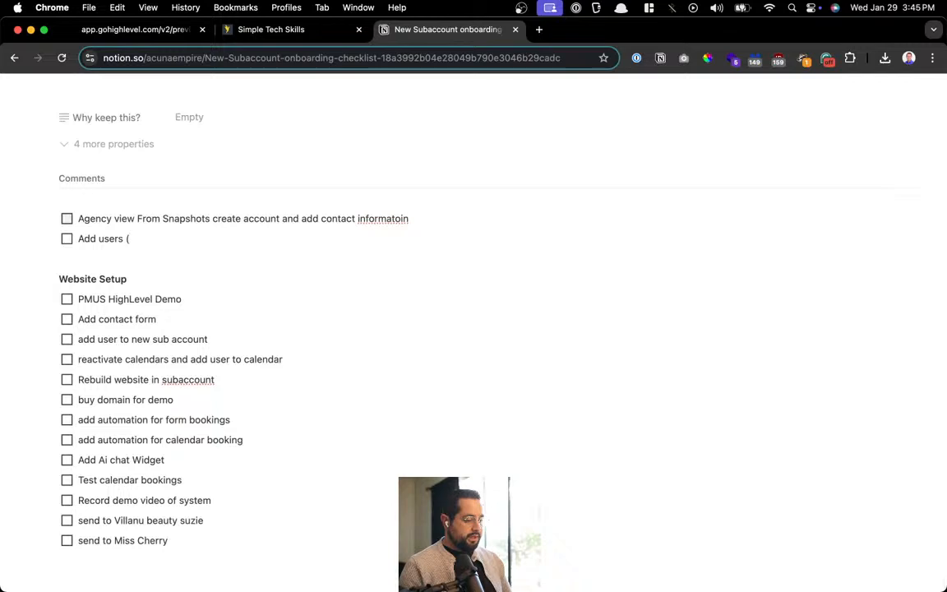
text(business owners)
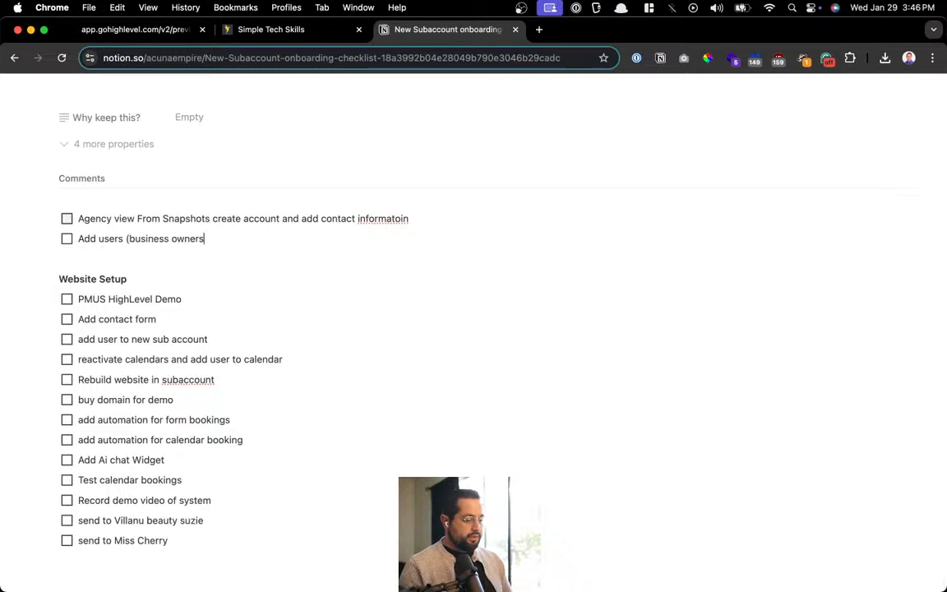
key(BackSpace)
text(and team)
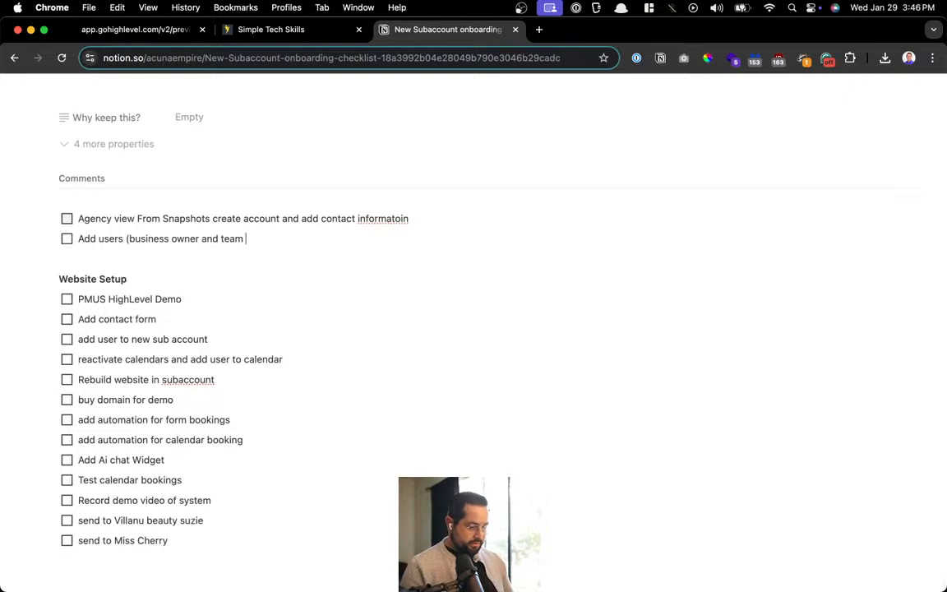
text()name and email)
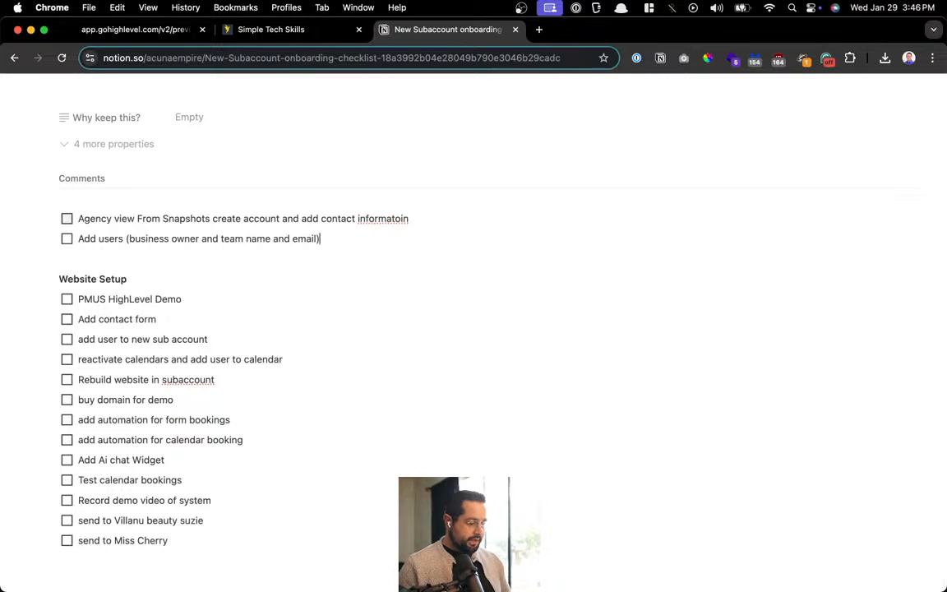
Type 'Create Subaccount & load snapshot' as a plain line above the Agency view to-do and select it
click(100, 197)
key(super+Left)
key(Return)
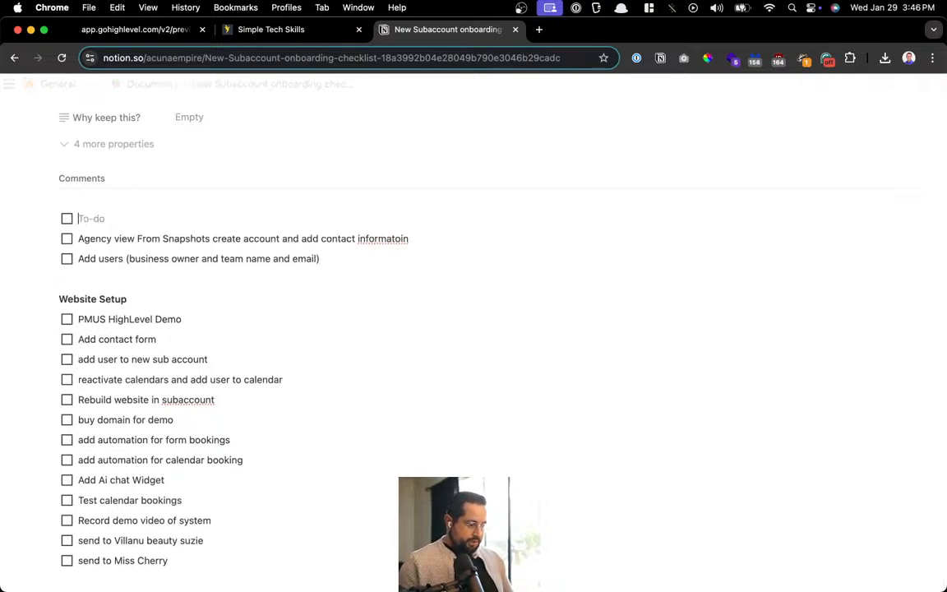
key(BackSpace)
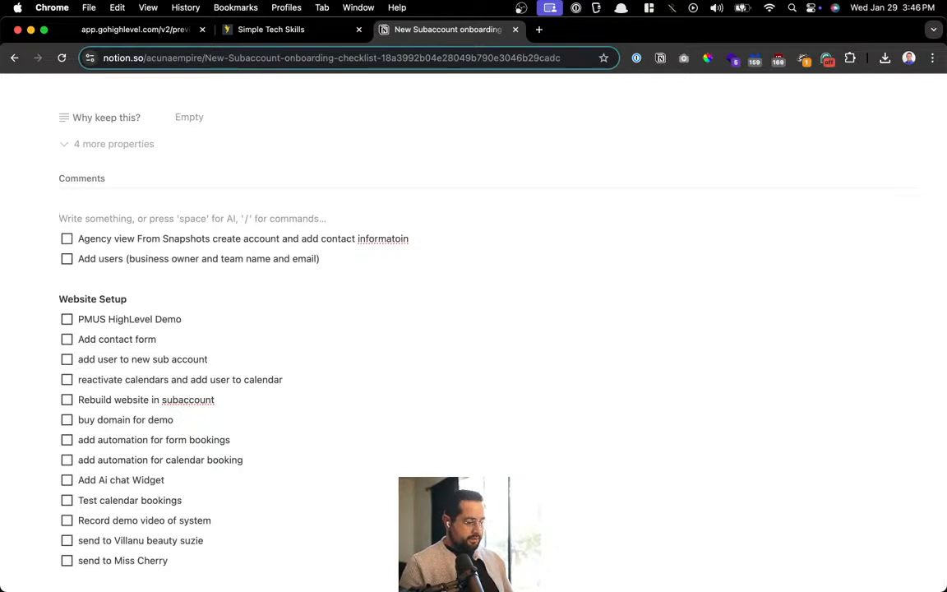
text(Create S)
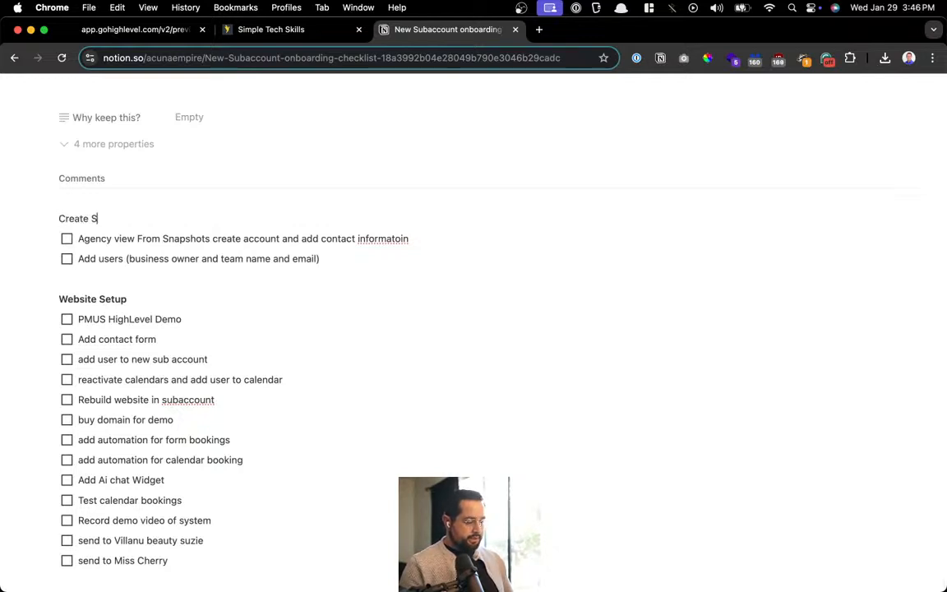
text(ubaccount &)
key(super+space)
text(Sna)
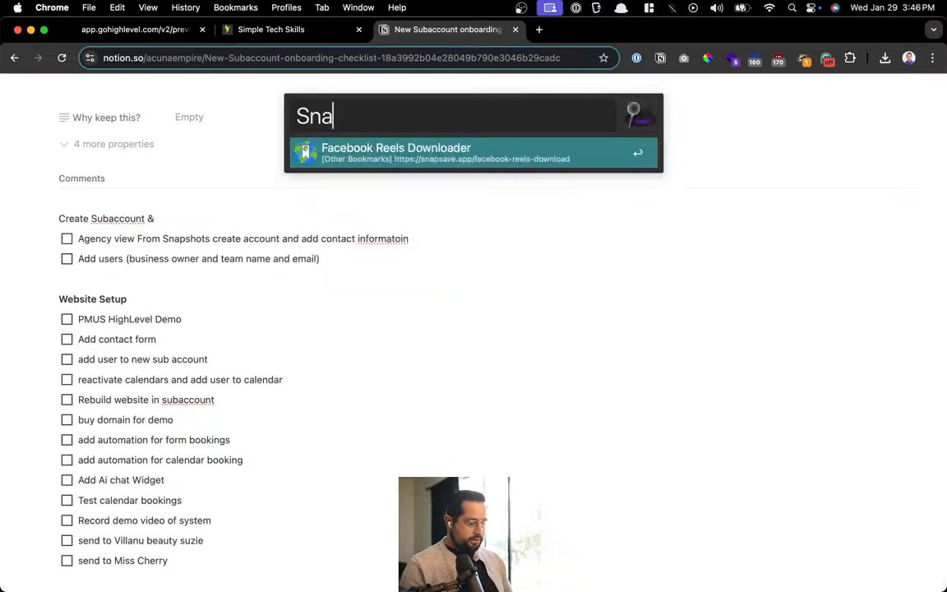
key(Escape)
text(load s)
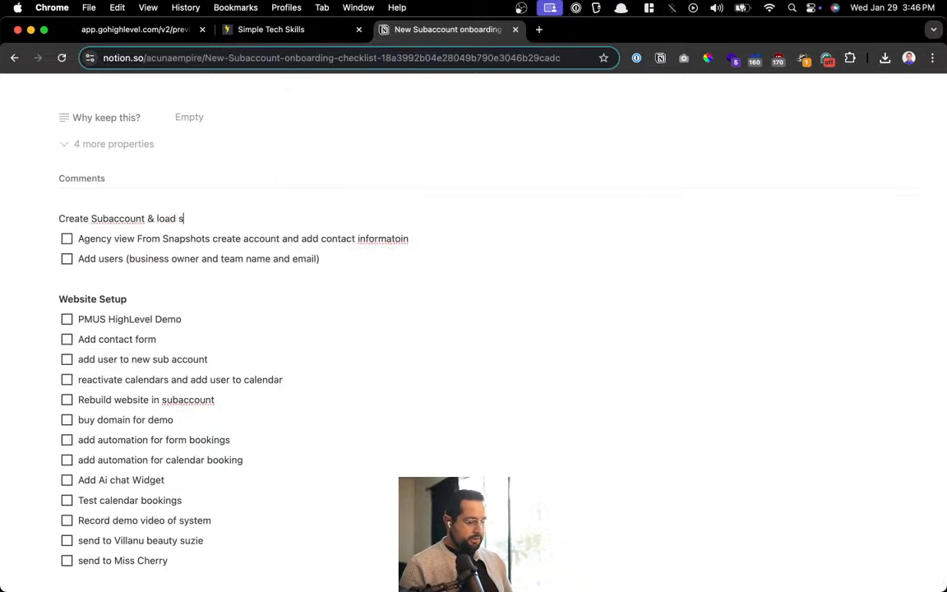
text(napshote)
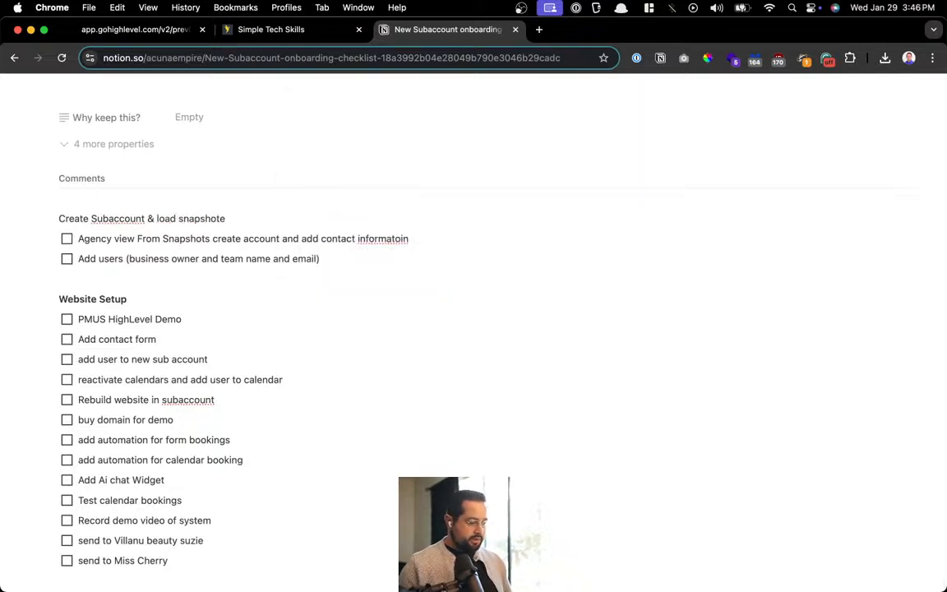
key(BackSpace)
key(super+a)
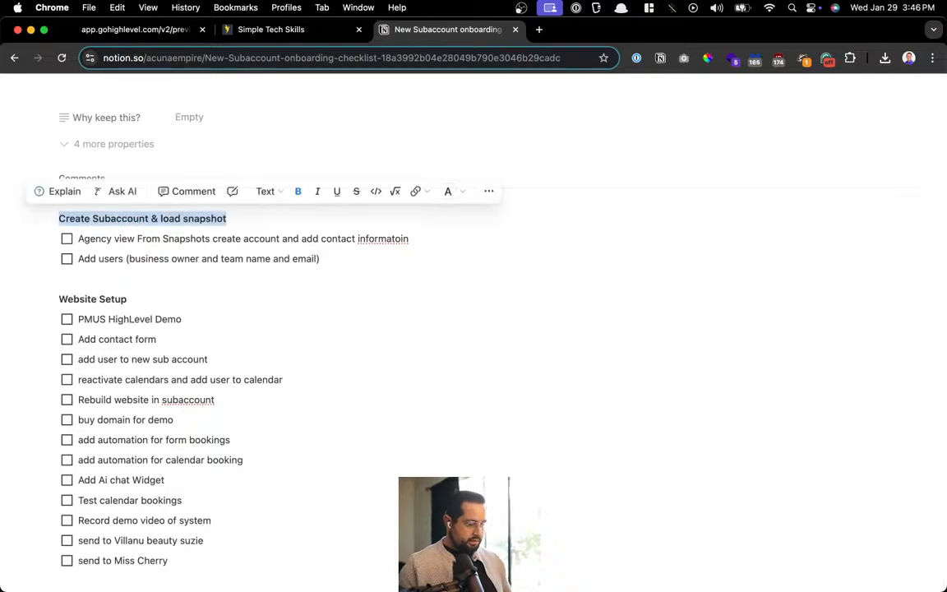
click(225, 279)
scroll(225, 279, down, 1)
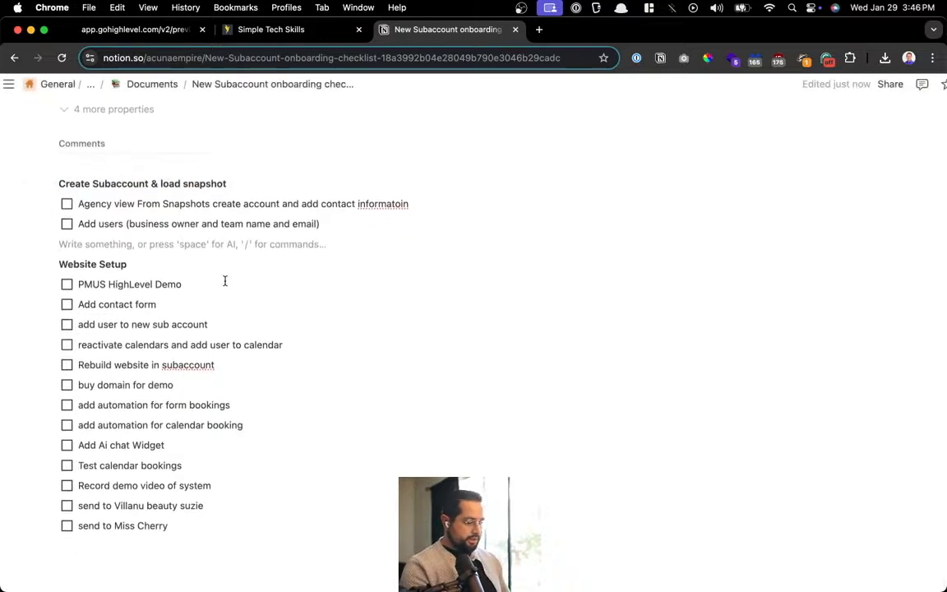
Delete the add-user, Add contact form and PMUS HighLevel Demo to-dos from Website Setup
click(185, 261)
click(211, 320)
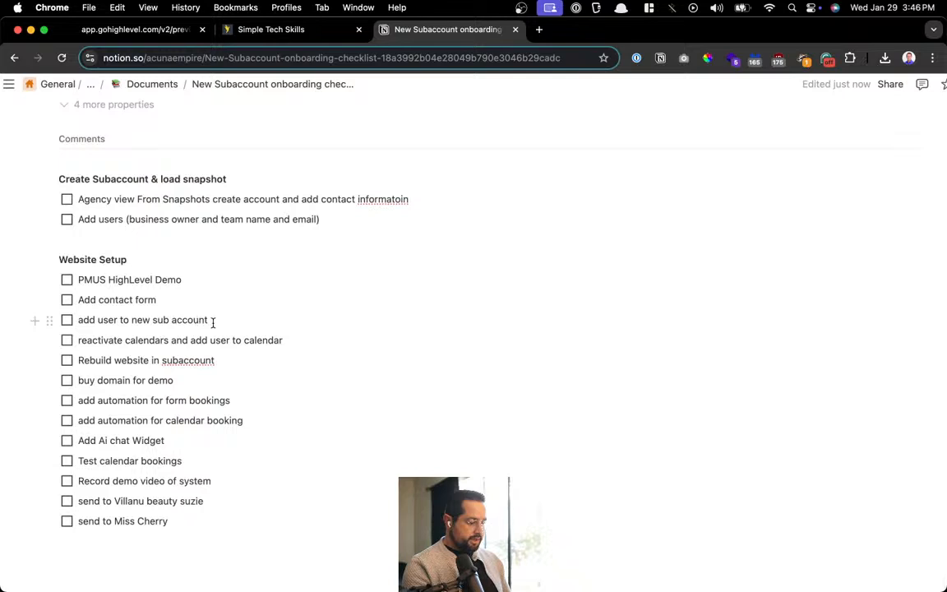
key(super+BackSpace)
key(BackSpace)
key(BackSpace)
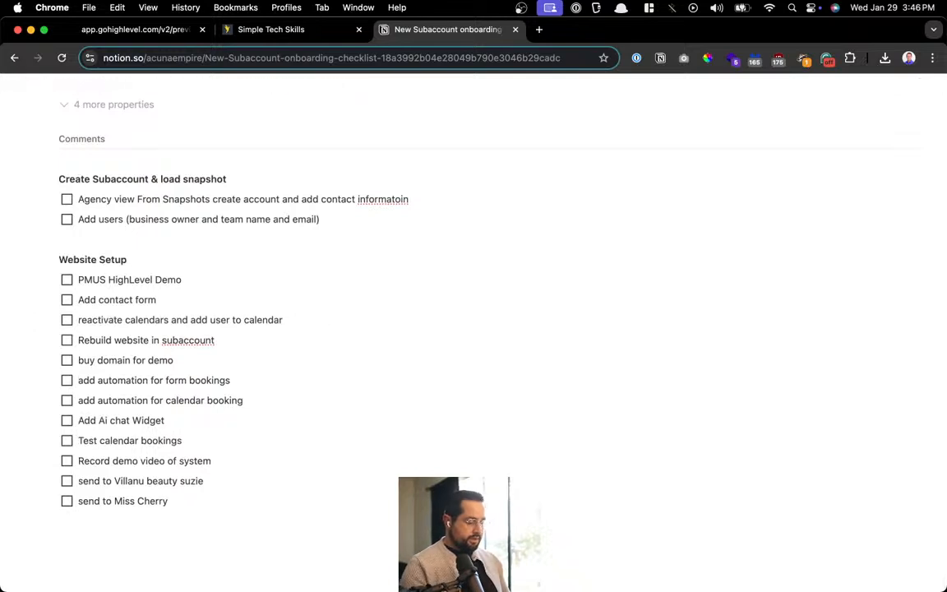
key(super+shift+space)
key(Escape)
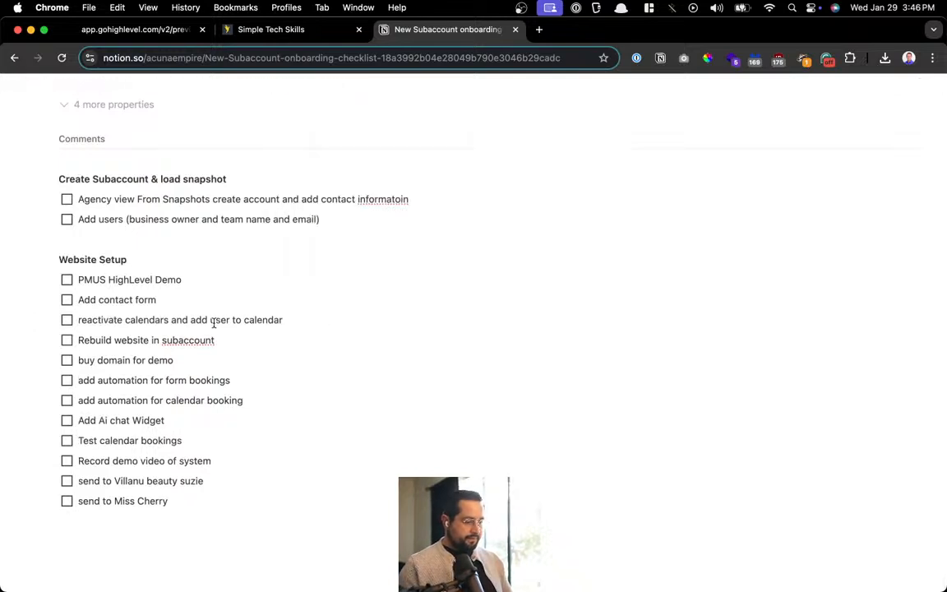
key(super+BackSpace)
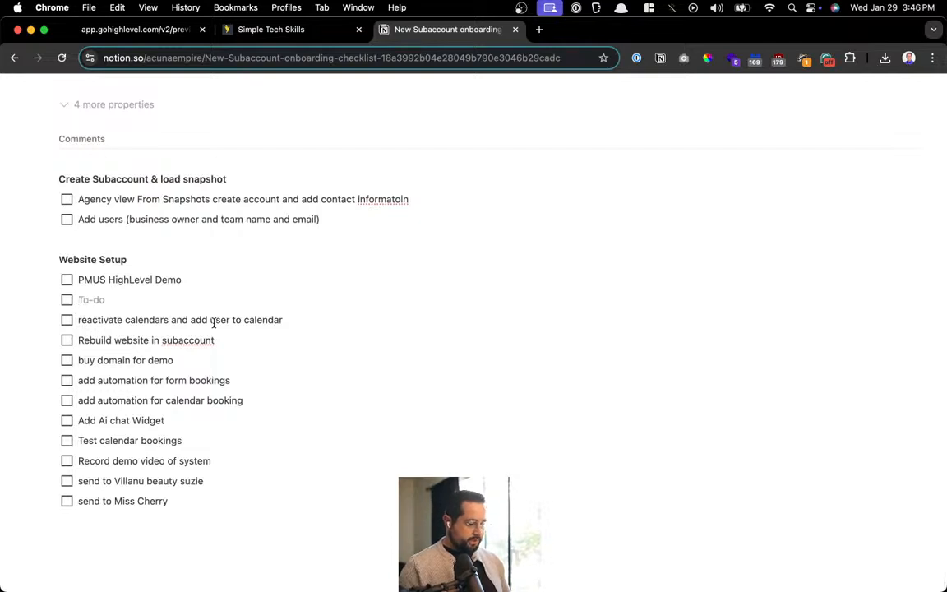
key(BackSpace)
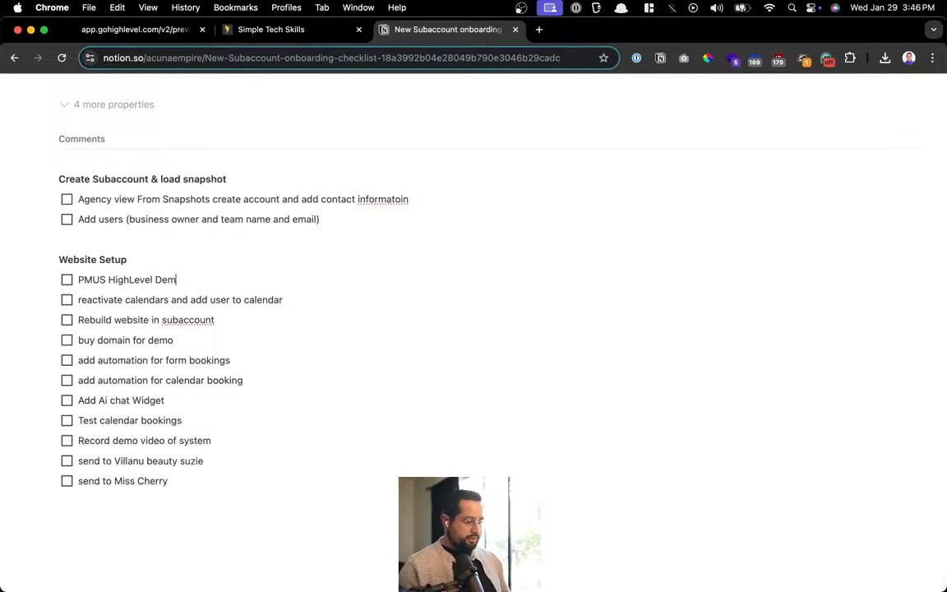
key(super+BackSpace)
key(BackSpace)
key(BackSpace)
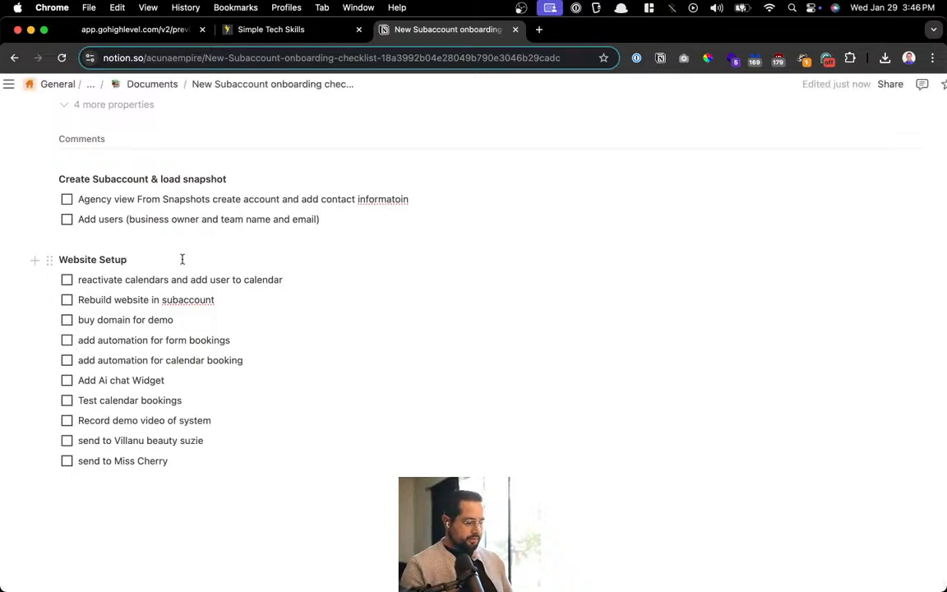
Add a bold 'Calendar setup' heading above Website Setup
click(221, 241)
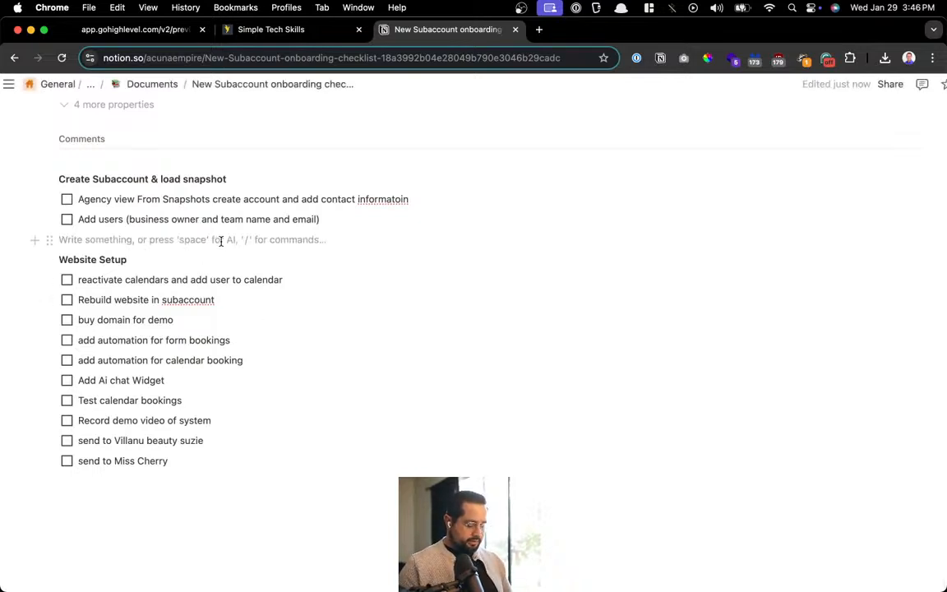
key(Return)
key(Return)
key(Up)
text(Ca)
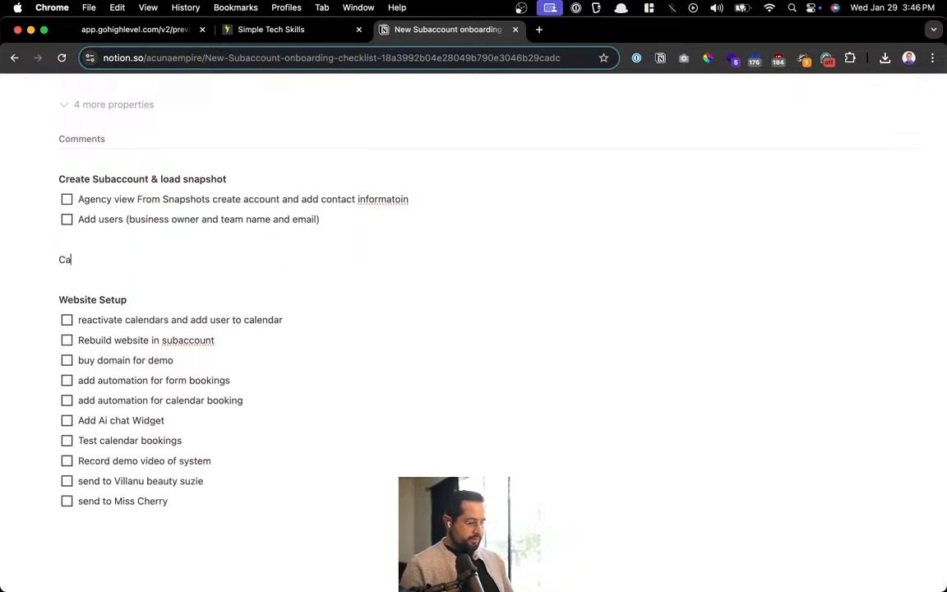
text(lendar setup)
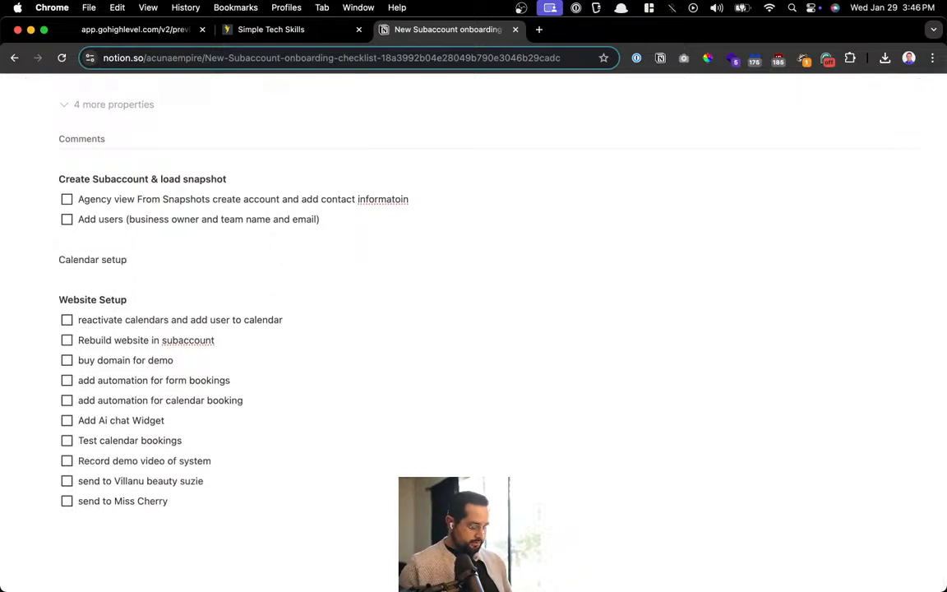
key(super+a)
key(super+b)
click(216, 320)
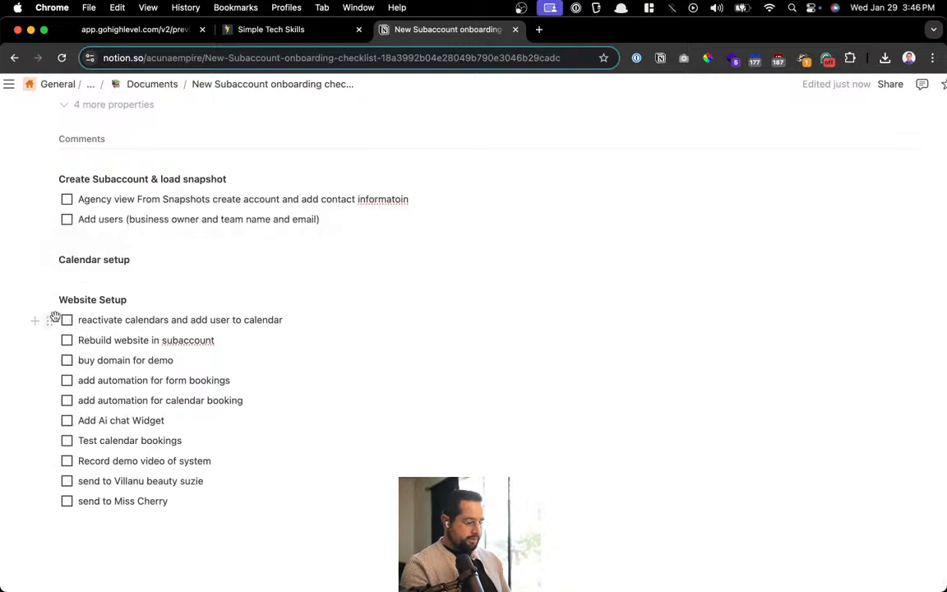
Move the reactivate calendars to-do under Calendar setup and remove the leftover empty line
drag(52, 317, 55, 276)
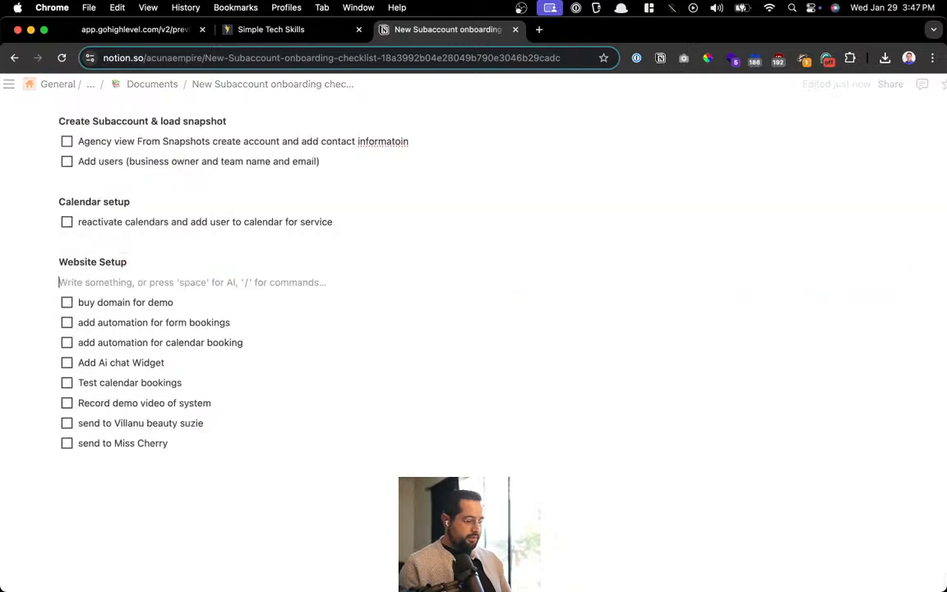
key(BackSpace)
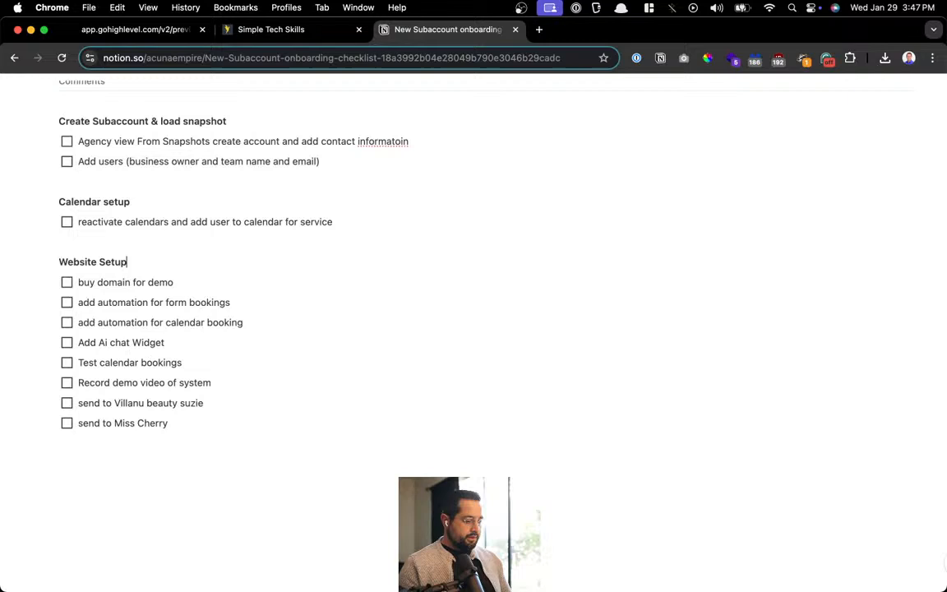
shift+click(169, 283)
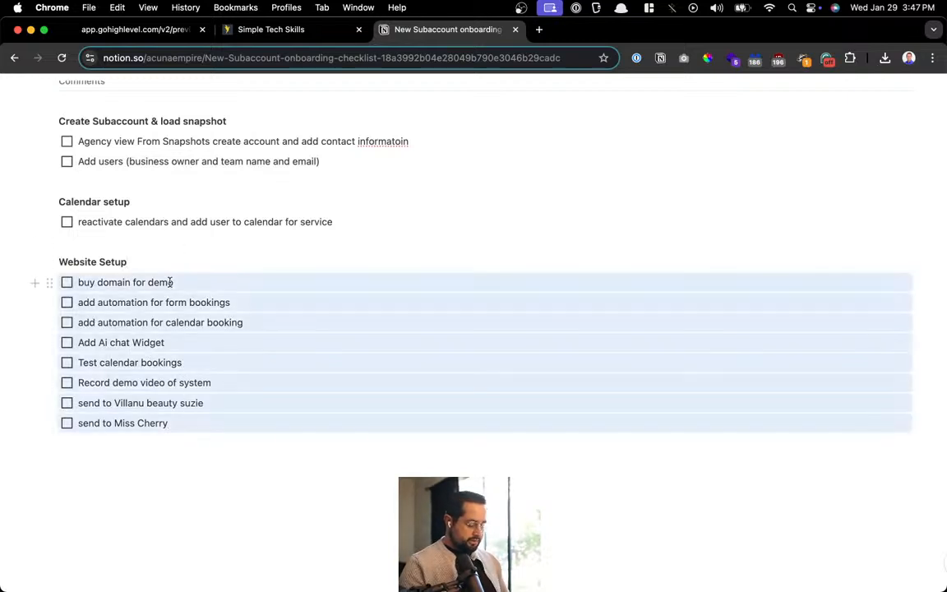
Delete all remaining to-dos under Website Setup
key(BackSpace)
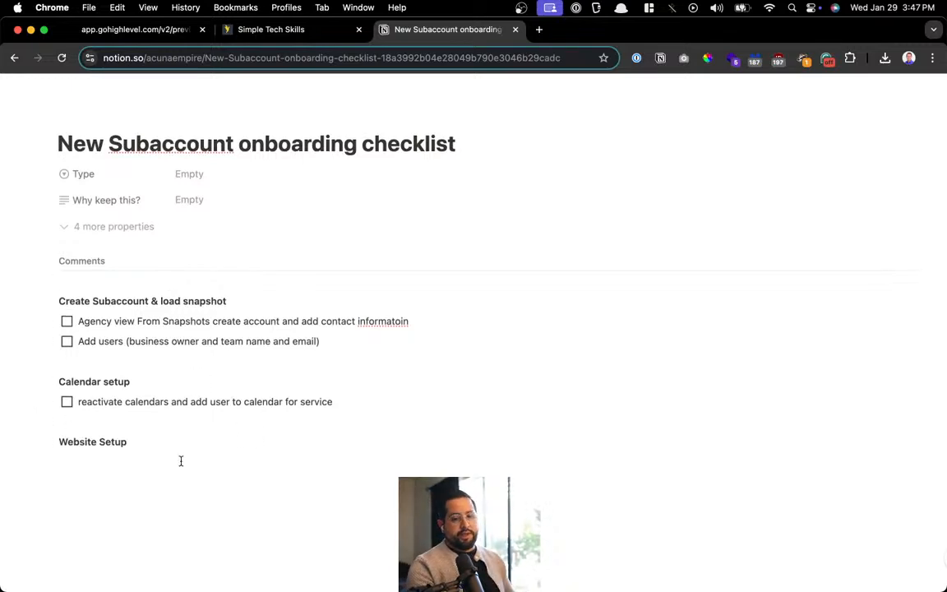
scroll(181, 460, up, 1)
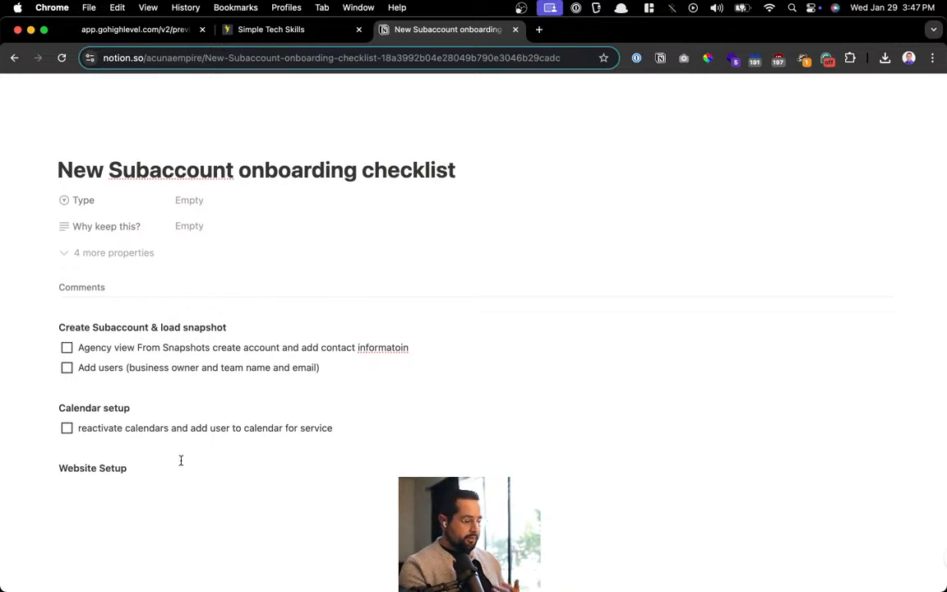
click(269, 33)
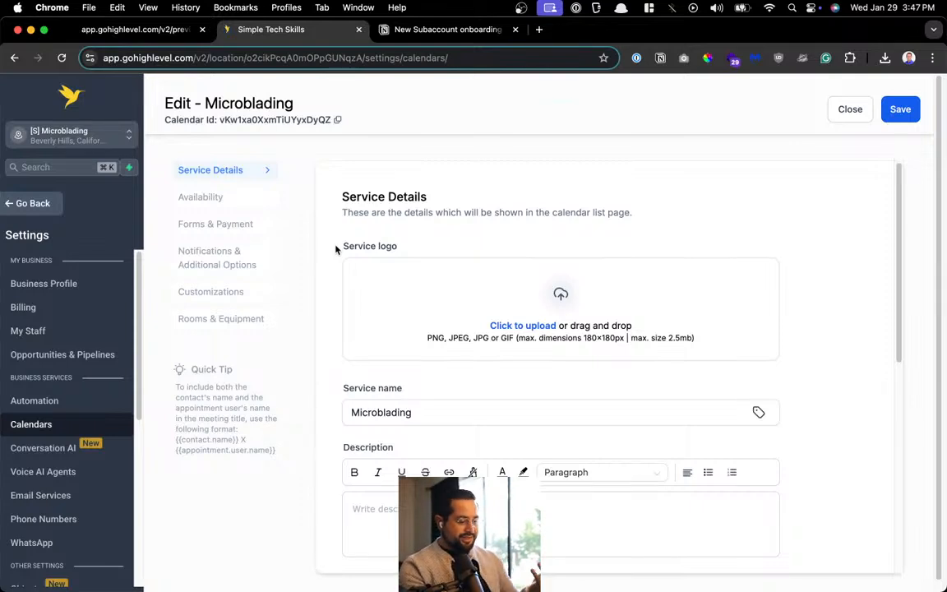
click(429, 30)
scroll(180, 411, down, 1)
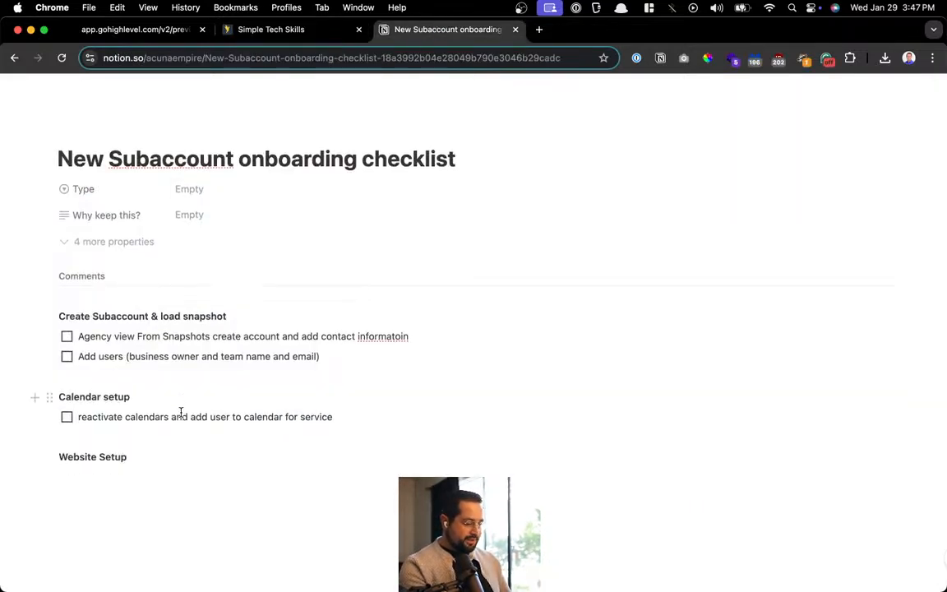
Insert a blank line above the 'Create Subaccount & load snapshot' heading
click(377, 380)
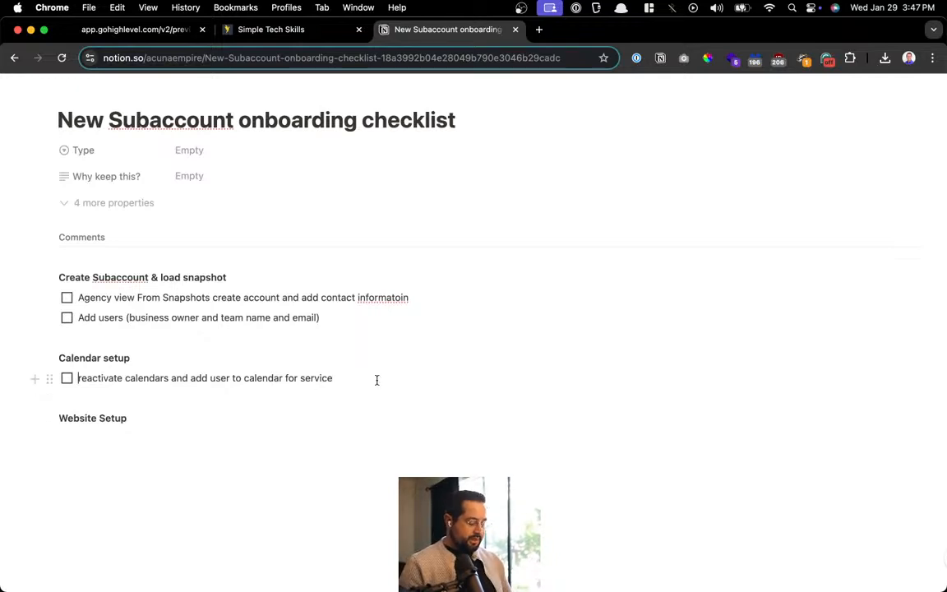
key(super+Left)
key(Up)
key(super+Right)
key(Return)
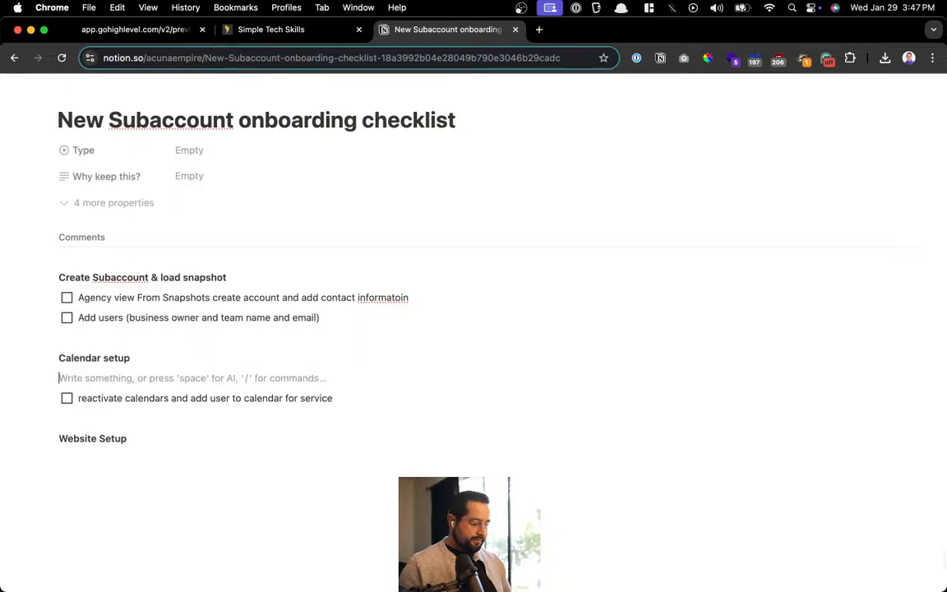
key(BackSpace)
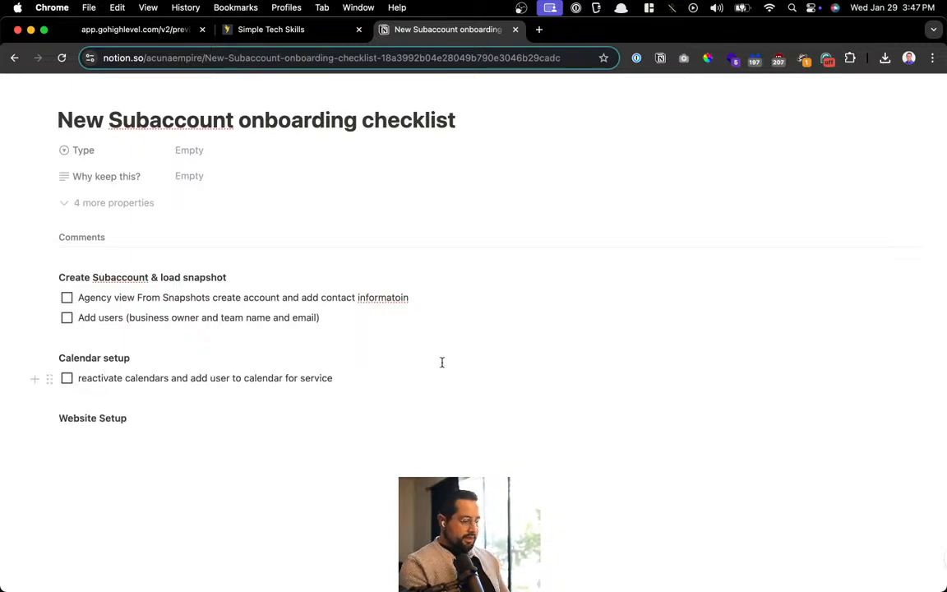
click(291, 278)
key(Return)
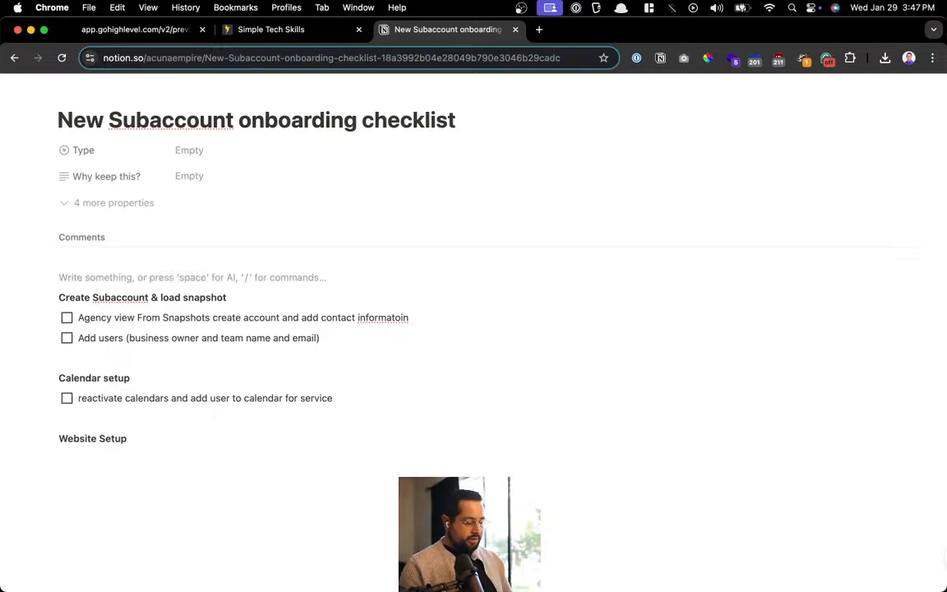
Type 'Digital Assets' as a bold heading
text(Digital A)
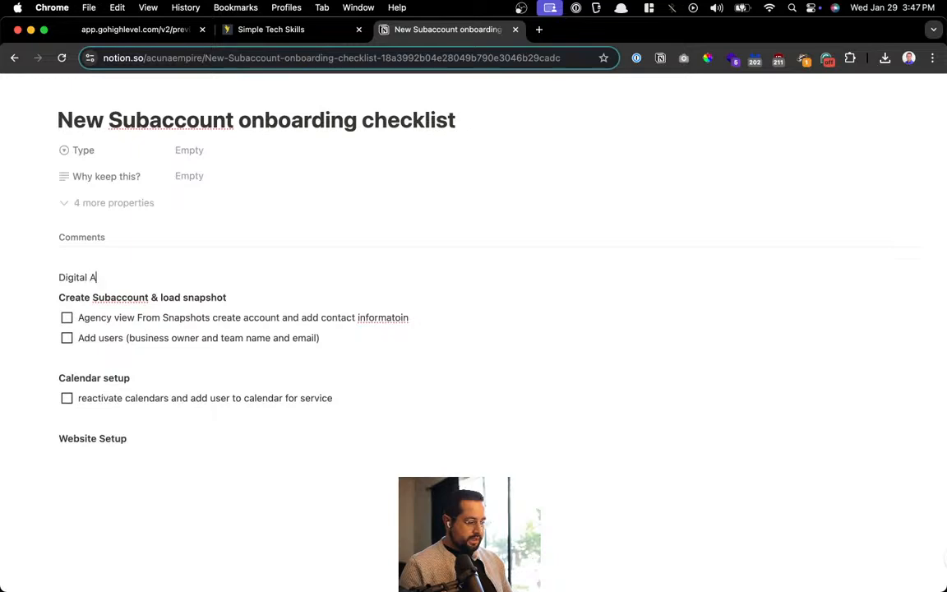
text(ssets)
key(super+a)
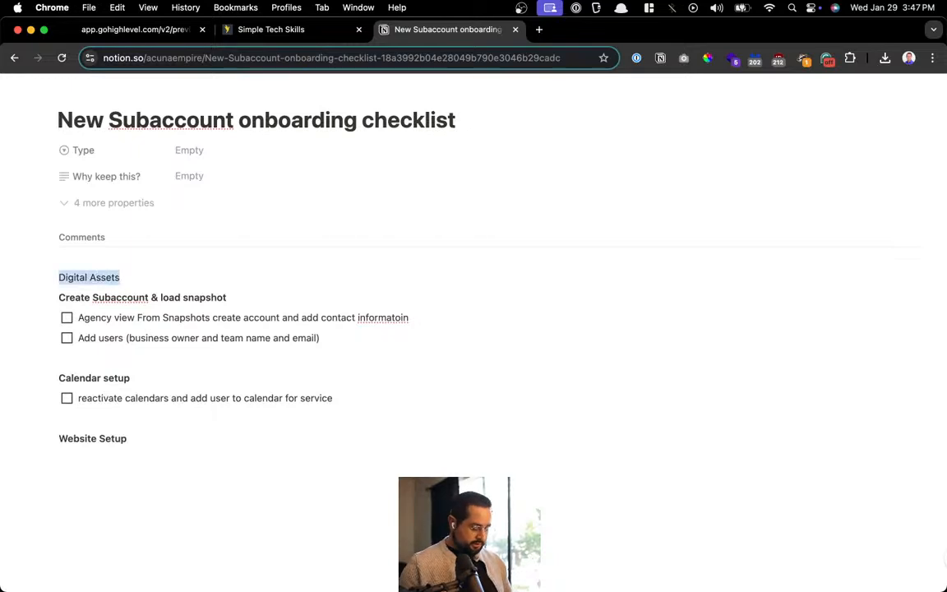
key(super+b)
key(Right)
key(Return)
Add the to-do 'Create canva folder with templates for gohighlevel for users to create assets'
text([]Create google dri)
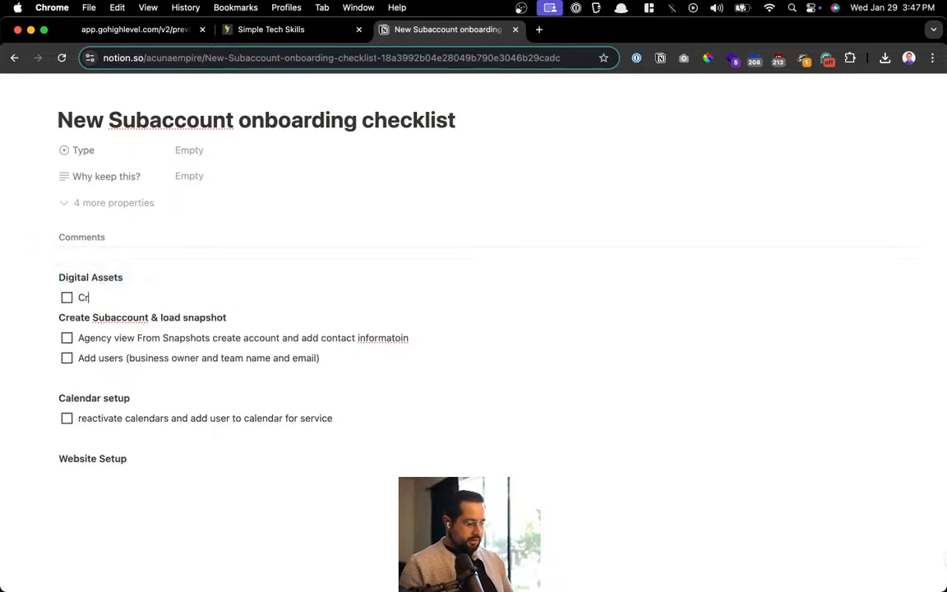
text(ve with)
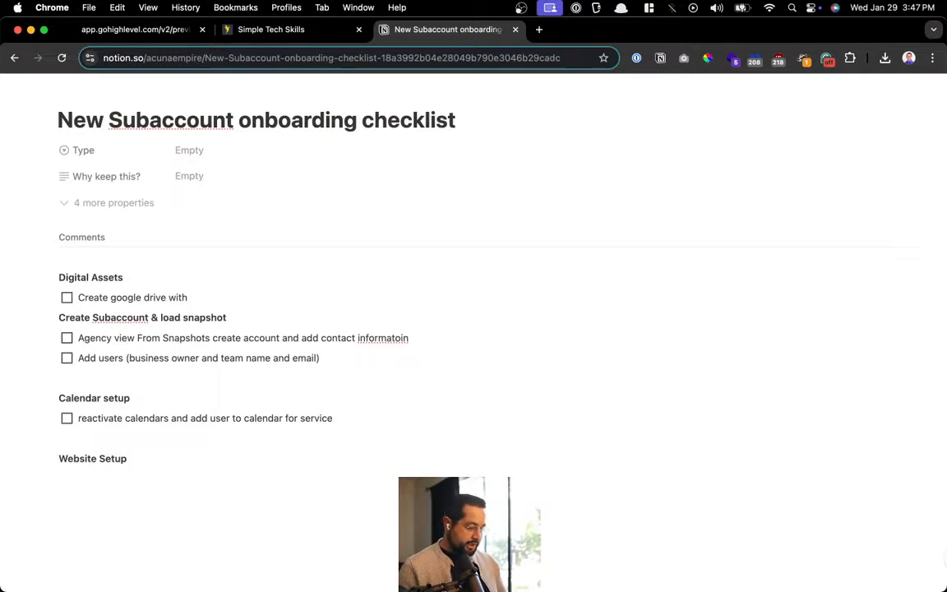
key(super+BackSpace)
text(Create)
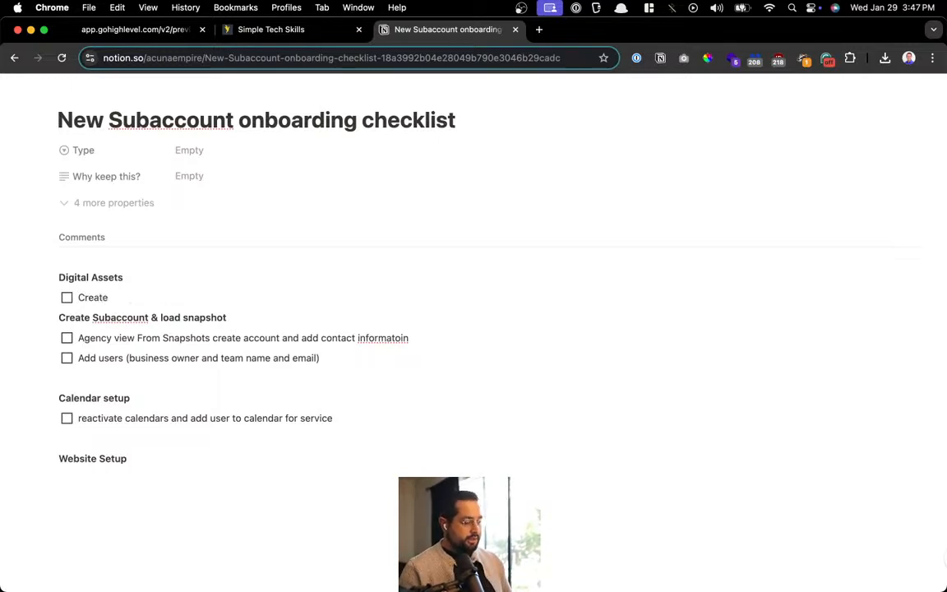
text( canva folder)
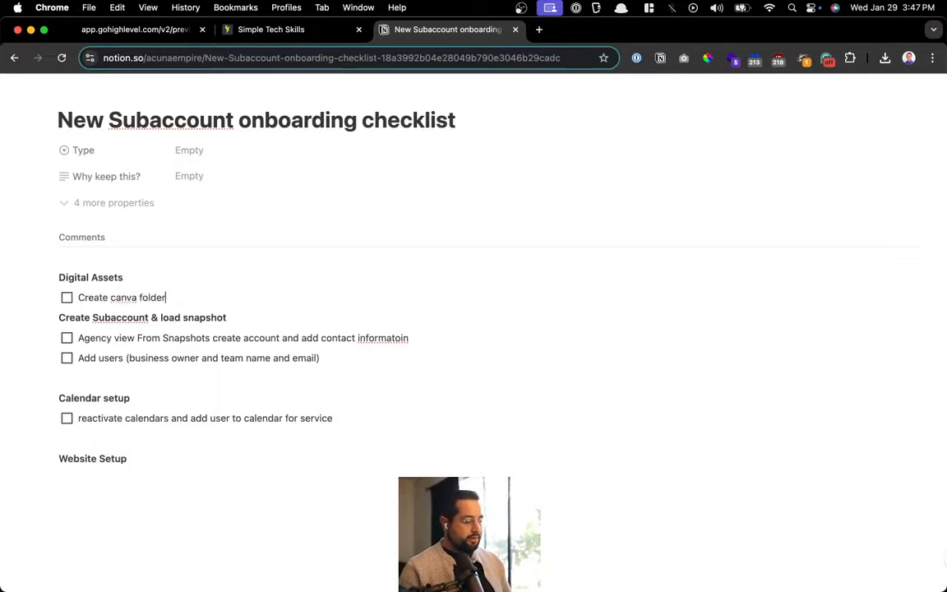
text( with template)
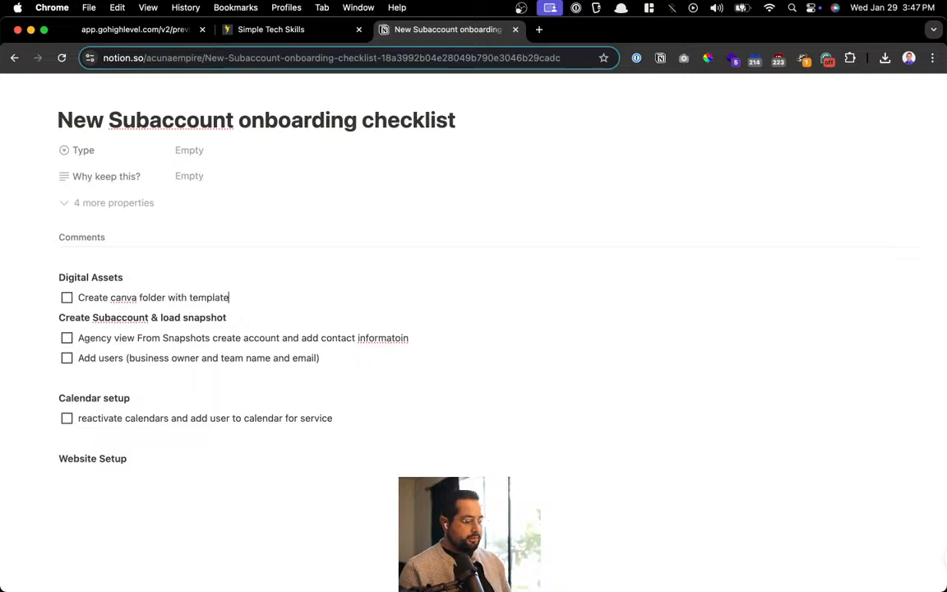
text(s for goh)
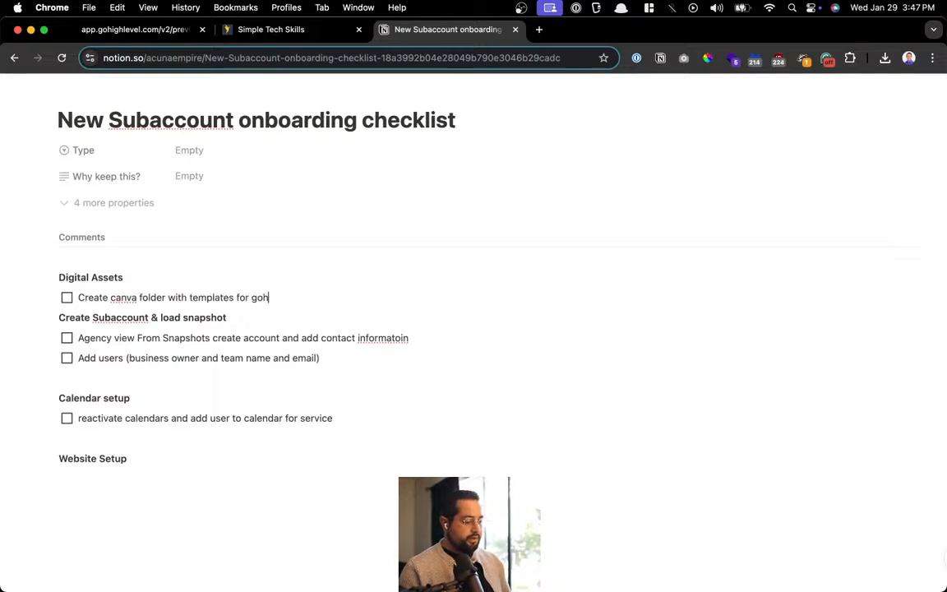
text(ighlevel for )
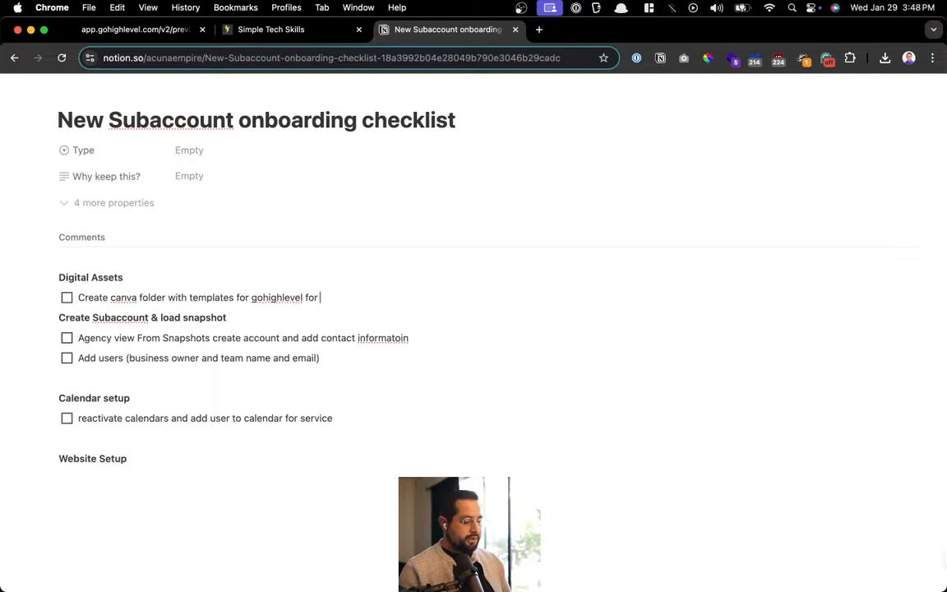
text(users to)
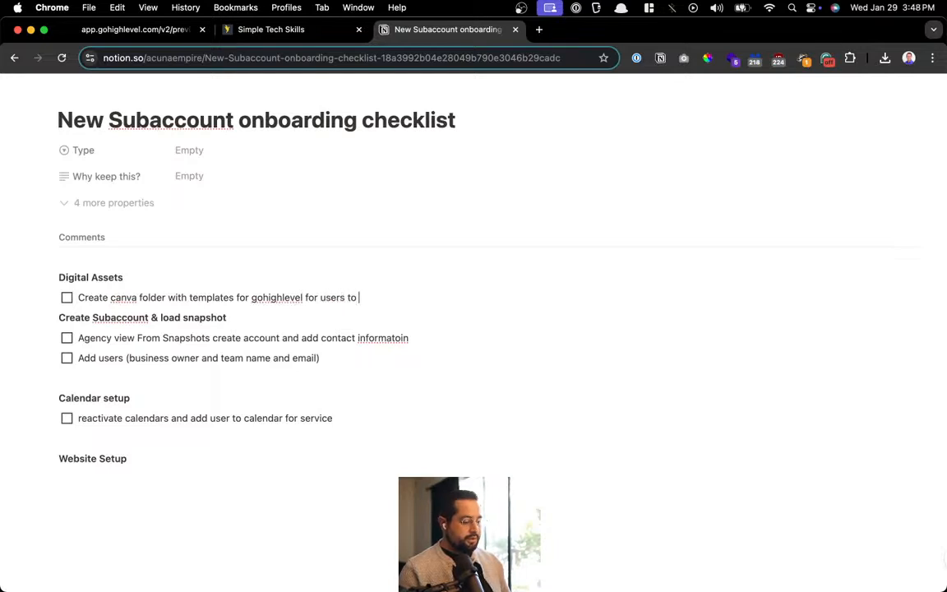
text( create assets)
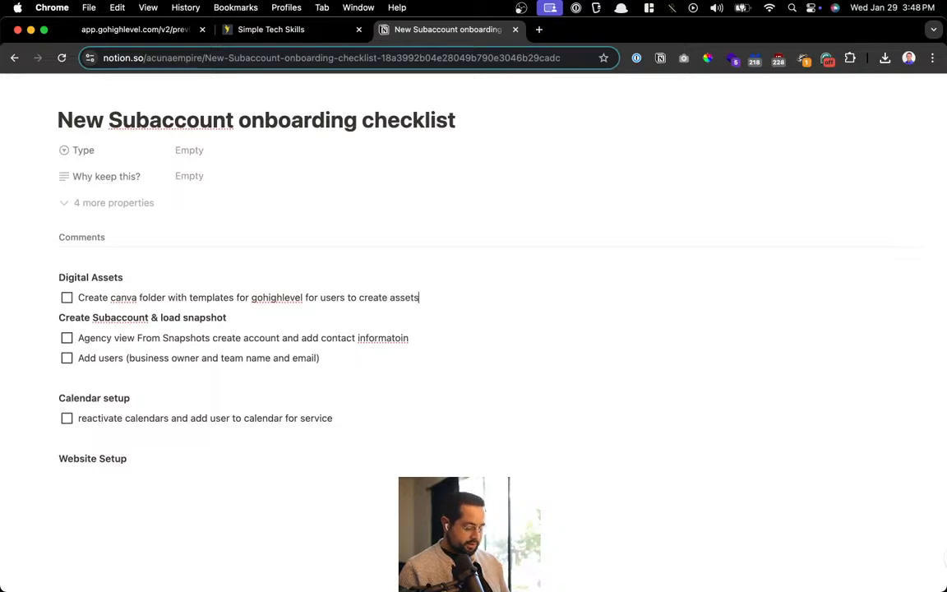
key(Return)
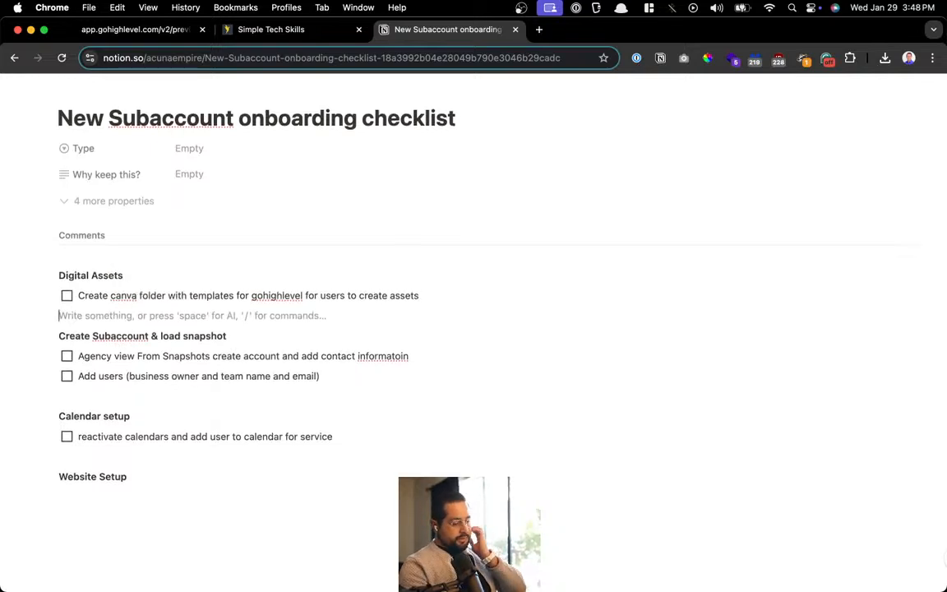
scroll(227, 240, down, 2)
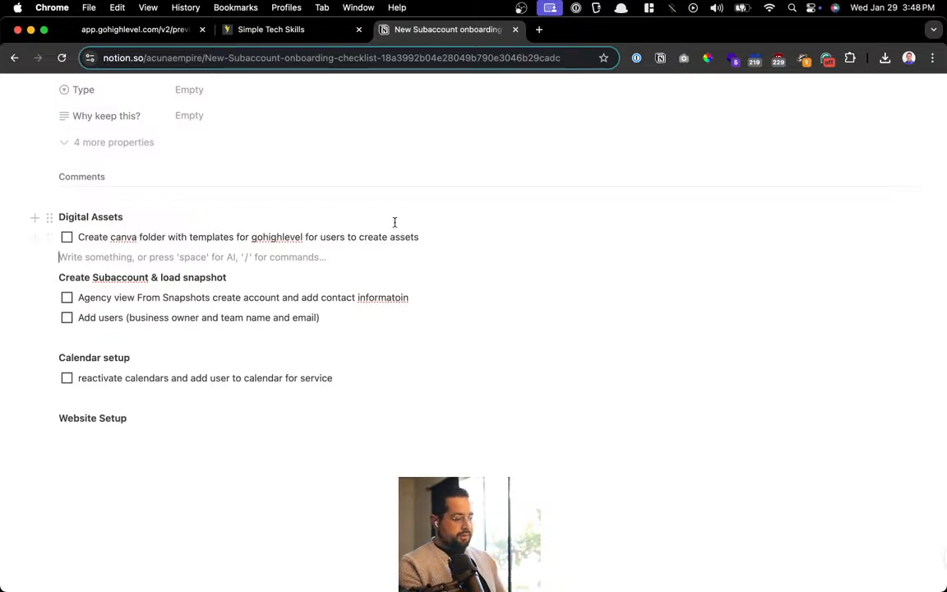
click(137, 378)
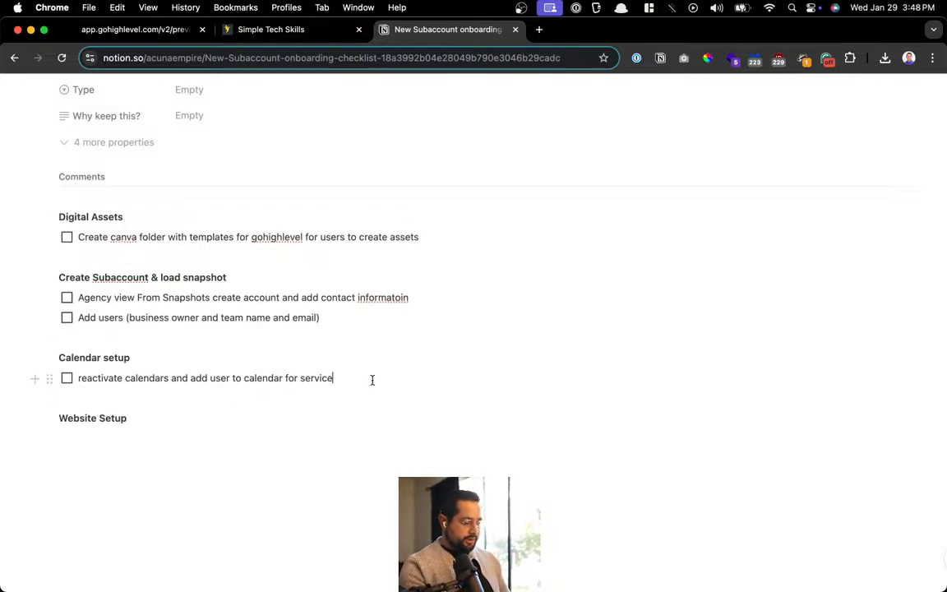
Add 'service thumbnail' to the calendar to-do and split adding users into its own to-do
key(Return)
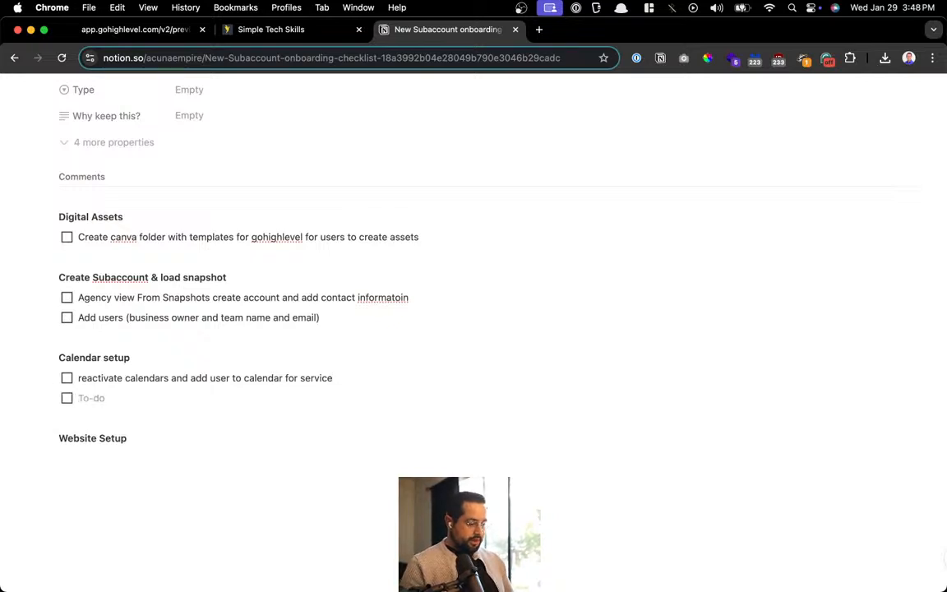
key(BackSpace)
key(BackSpace)
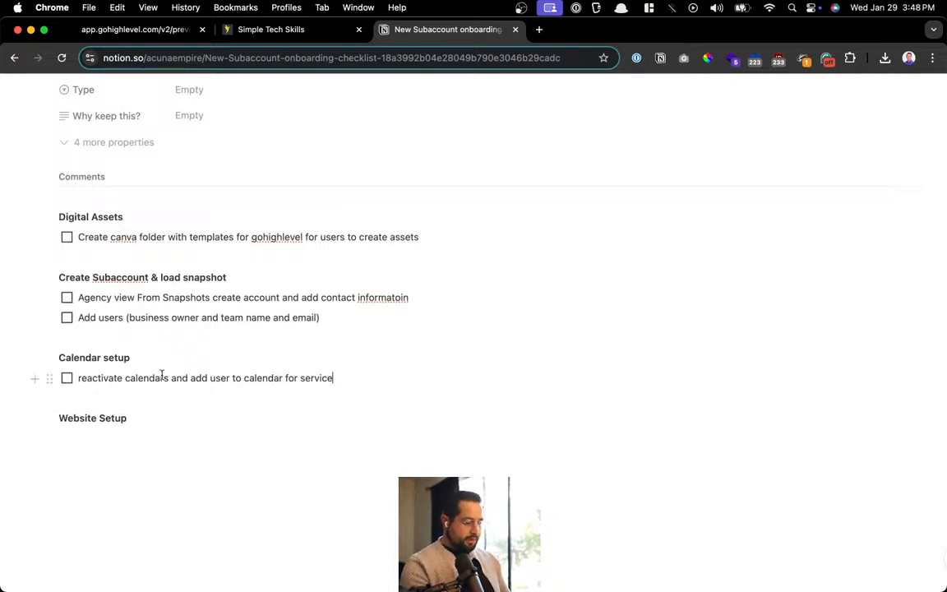
click(171, 377)
text(andd)
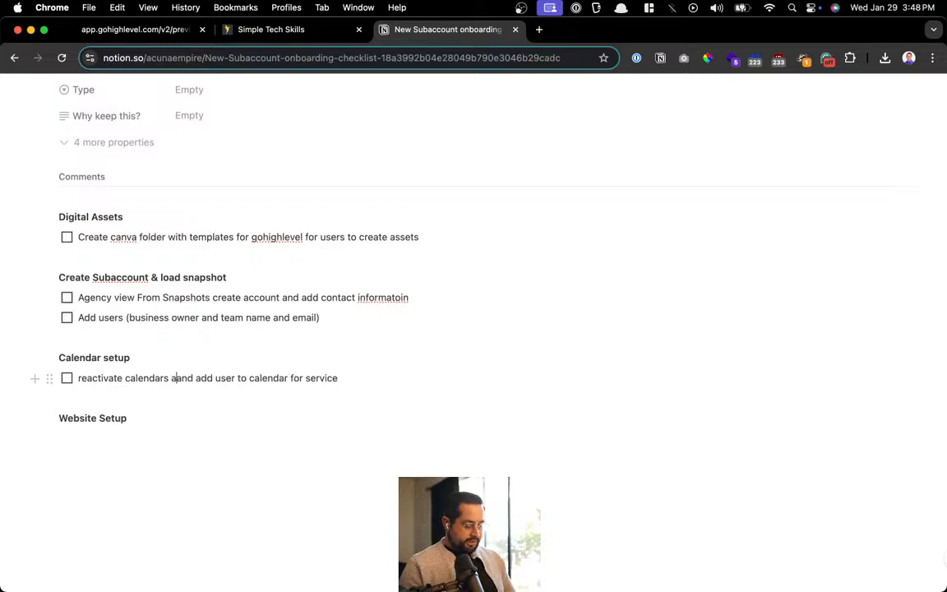
key(BackSpace)
key(BackSpace)
text(service thu)
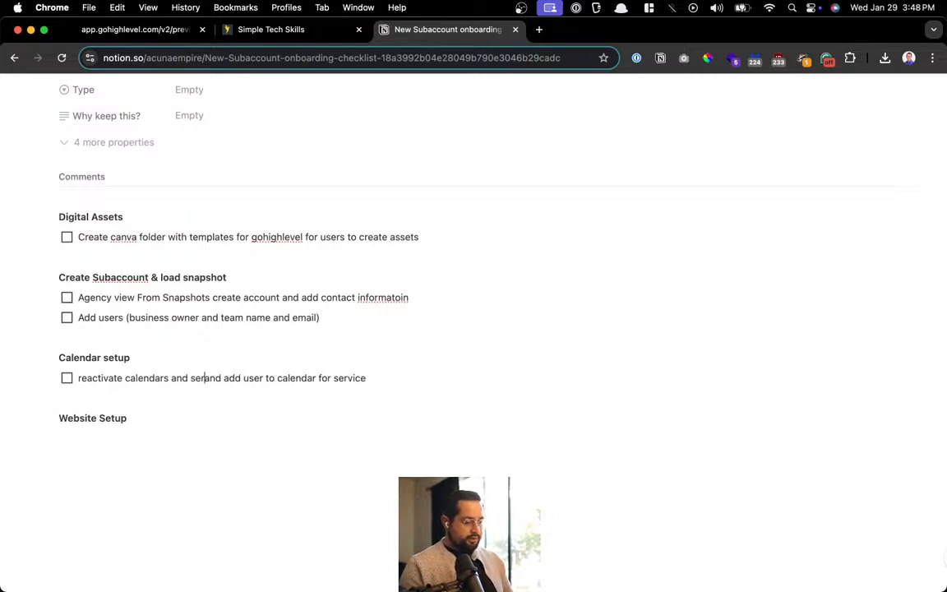
text(mbnail)
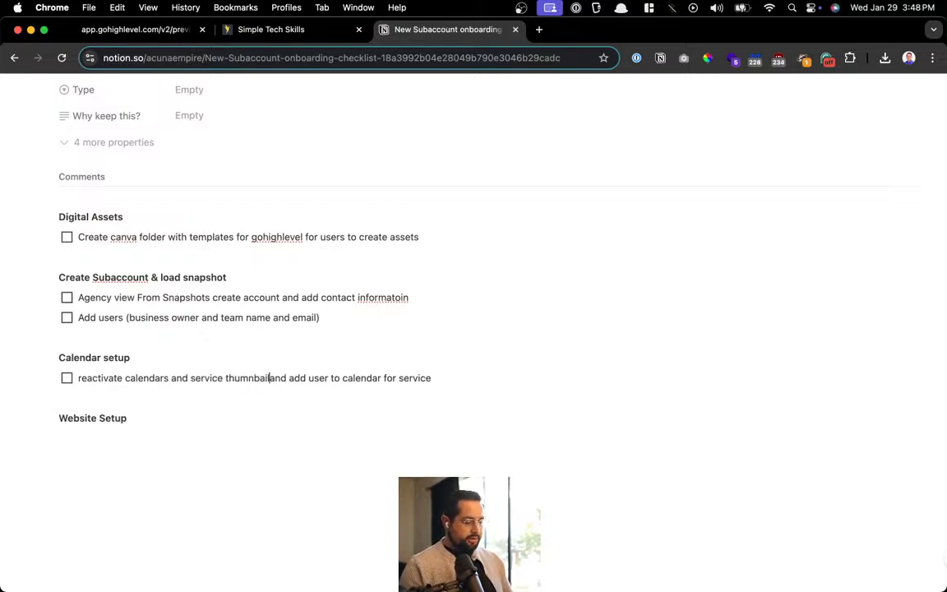
key(Return)
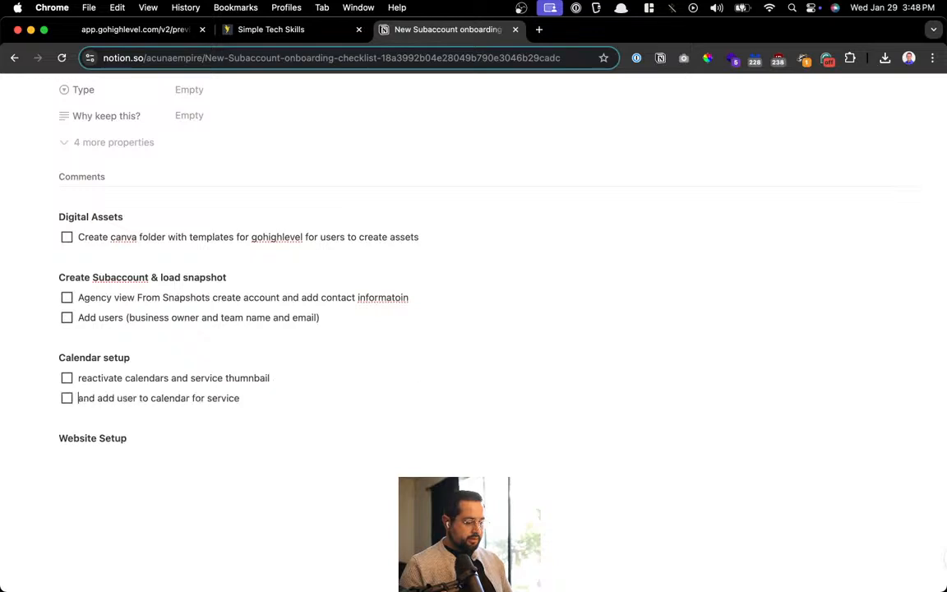
Add a bold 'For each calendar' line above the reactivate calendars to-do
click(77, 378)
key(BackSpace)
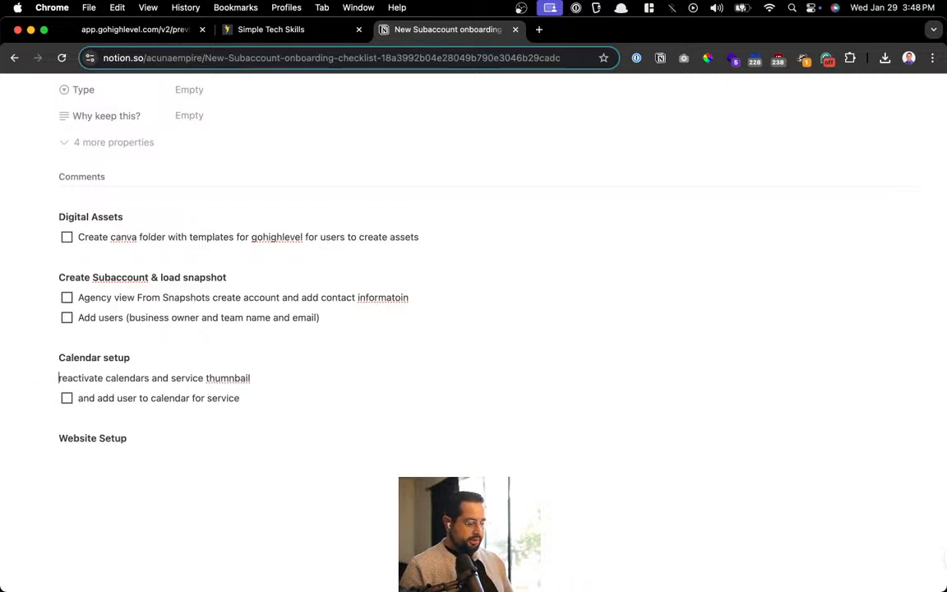
text(For each c)
text(alendar)
key(Return)
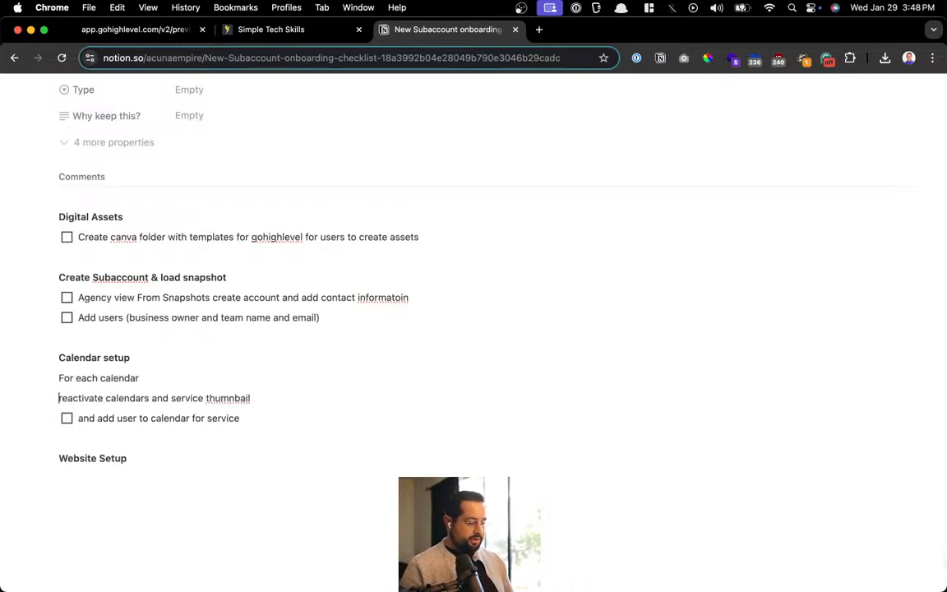
text([])
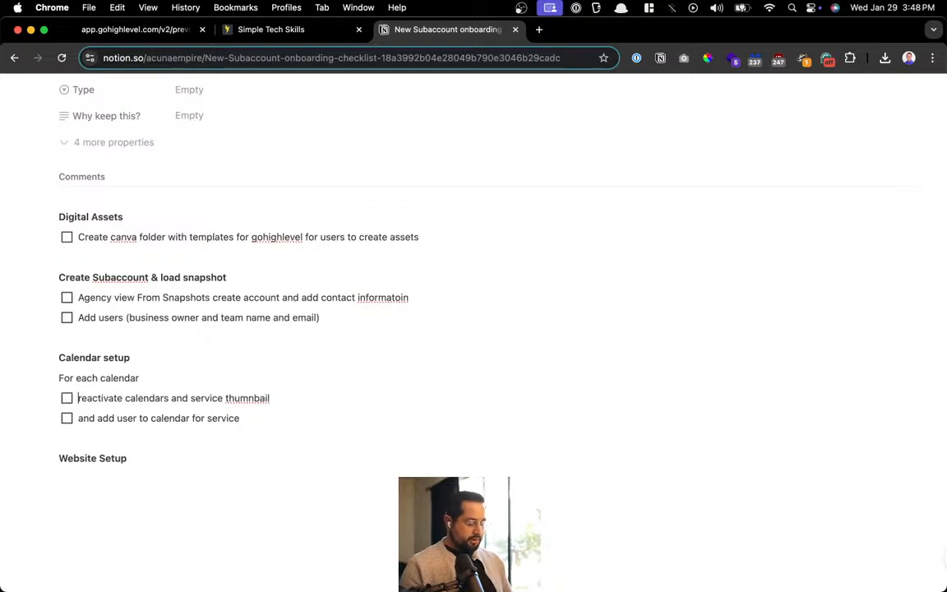
key(Escape)
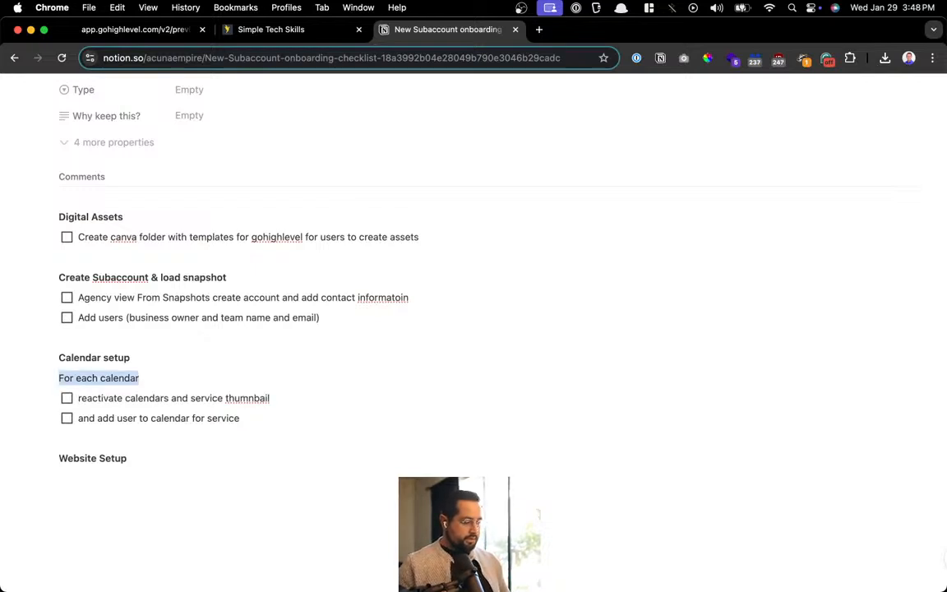
key(super+v)
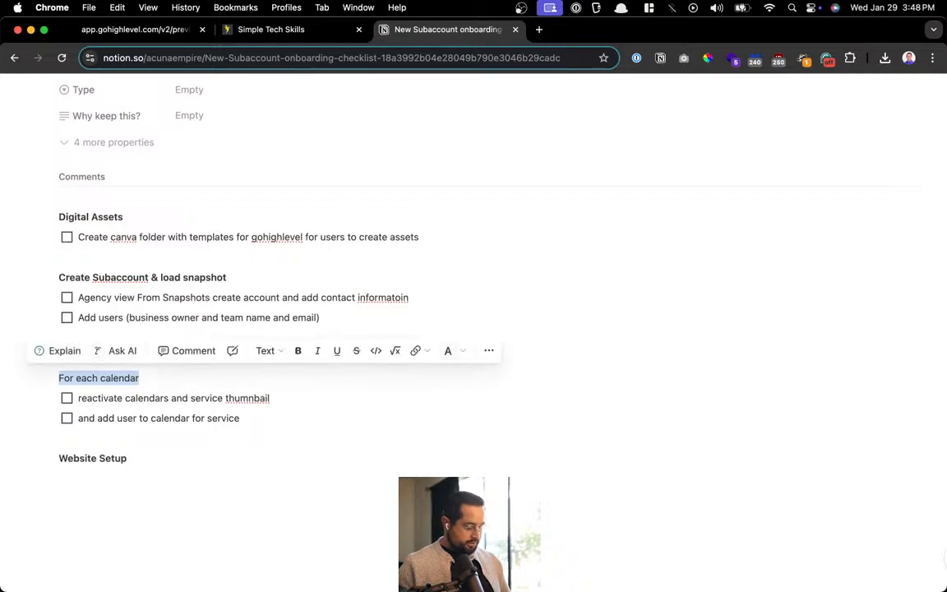
key(super+b)
scroll(248, 373, down, 1)
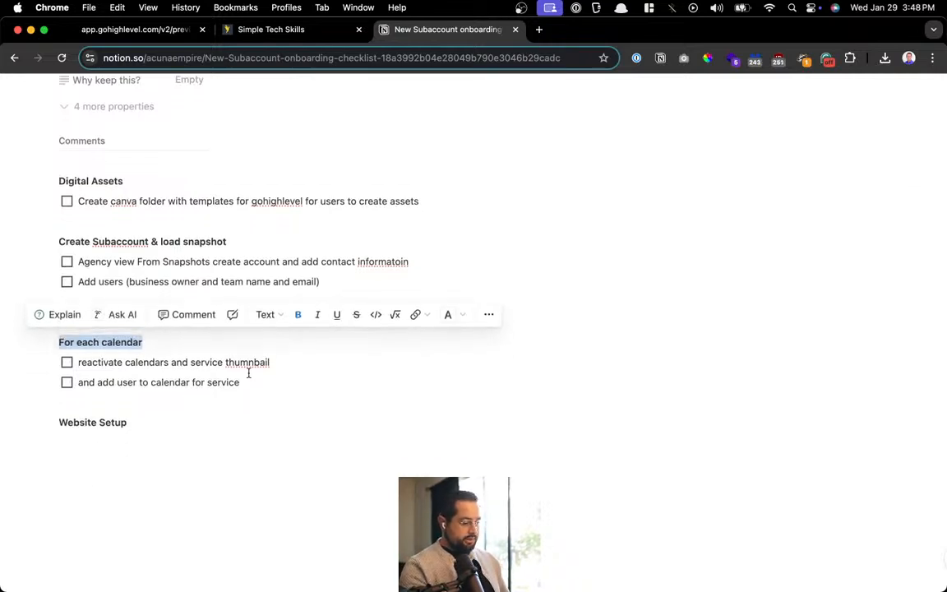
click(241, 379)
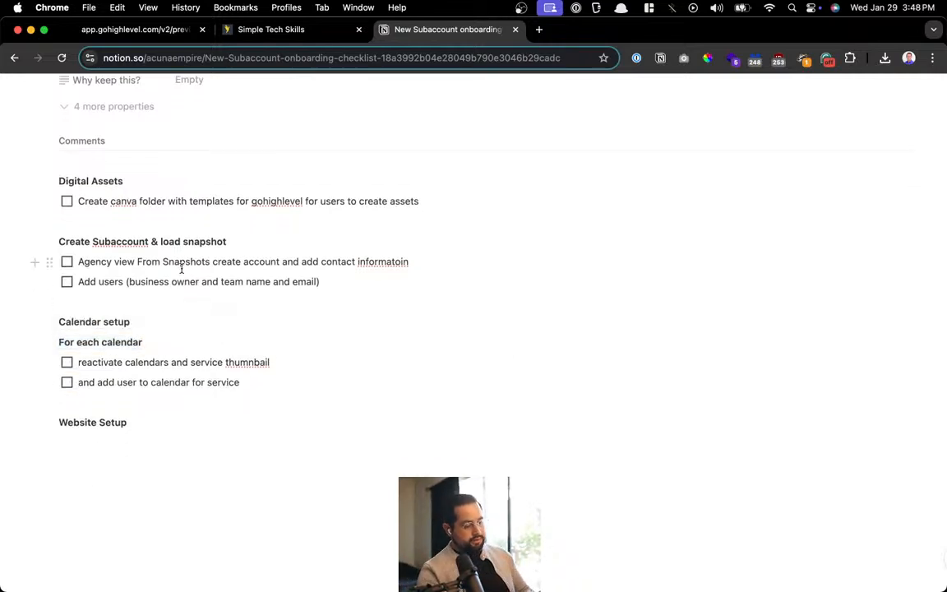
drag(77, 282, 170, 282)
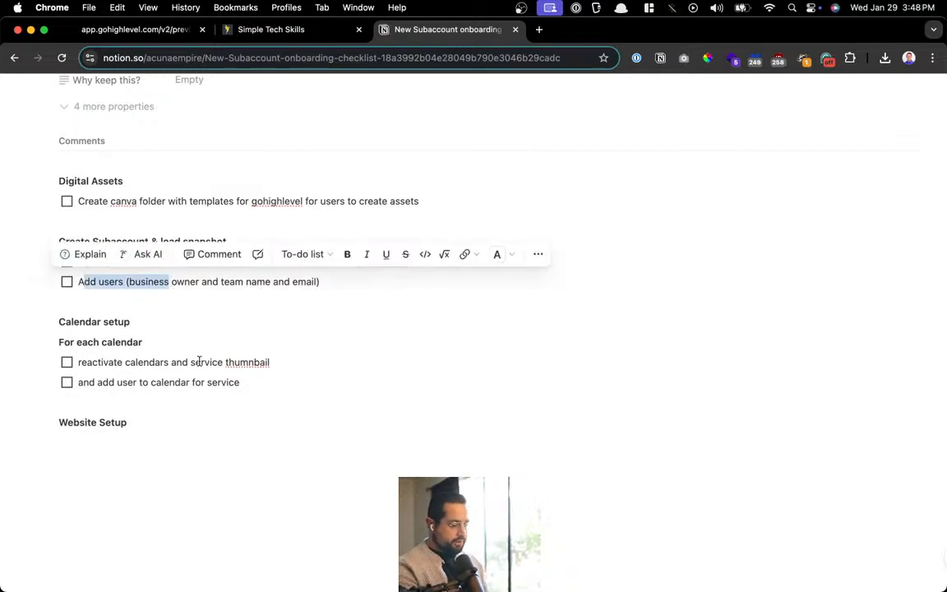
click(254, 388)
scroll(253, 389, down, 1)
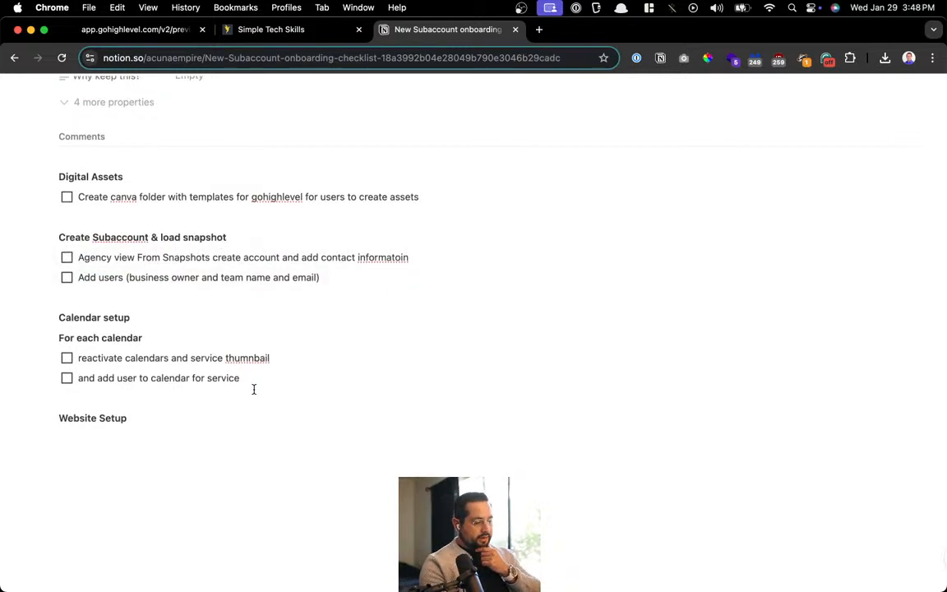
Add a 'New User Onboarding survey' heading above Digital Assets, fixing the typos
click(57, 176)
key(Return)
key(Up)
text(New User Ob)
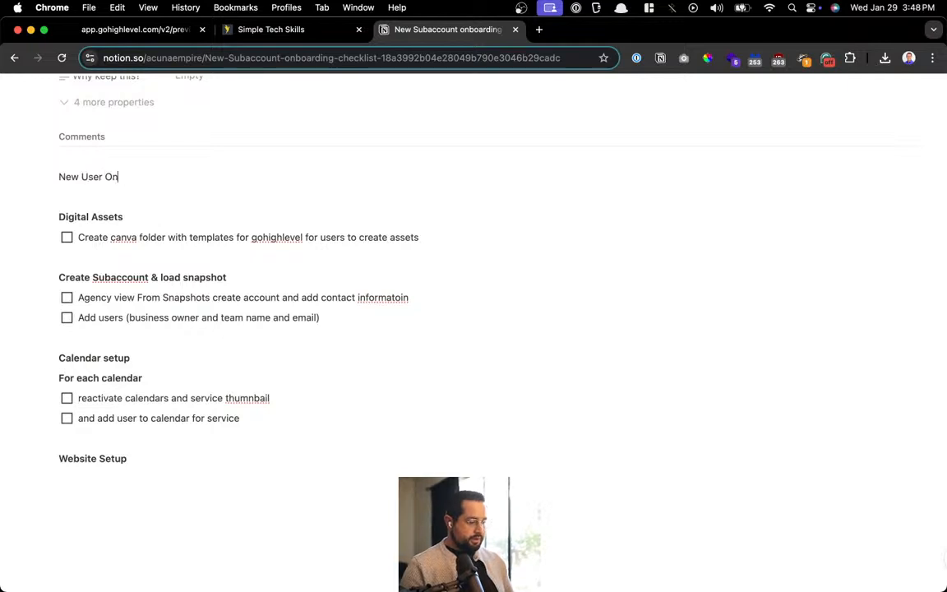
text(boarding sue)
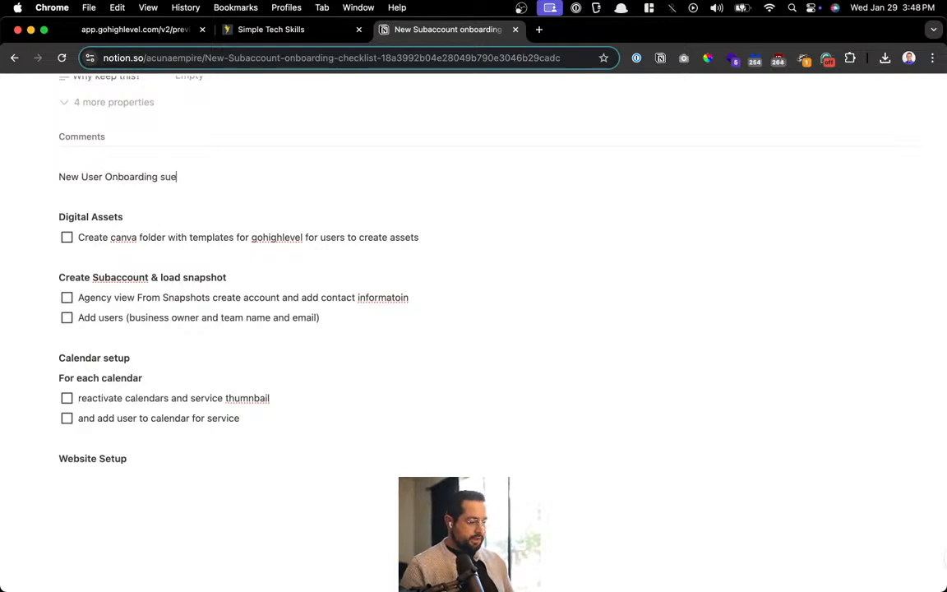
key(BackSpace)
text(ruv)
key(BackSpace)
key(BackSpace)
key(BackSpace)
key(BackSpace)
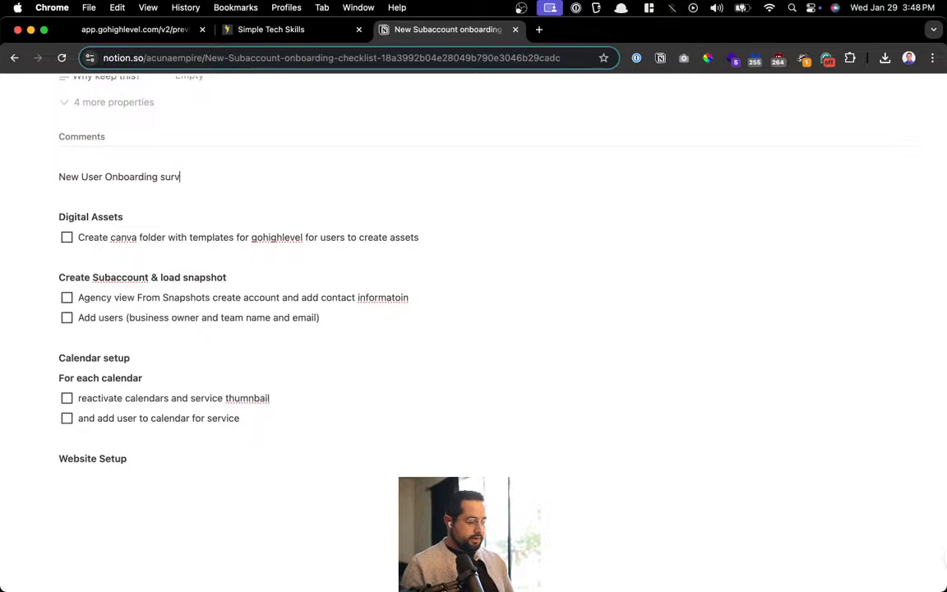
text(vey)
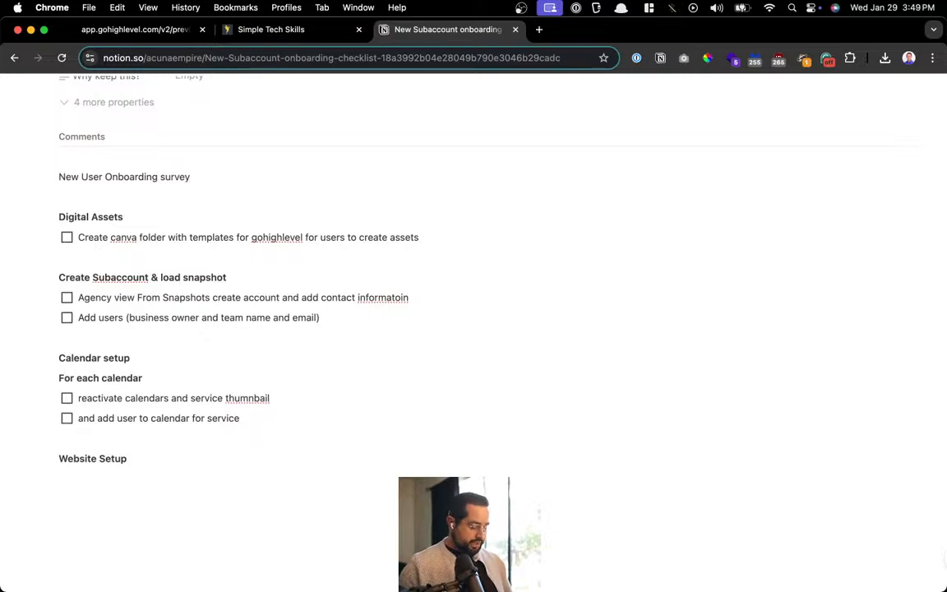
Add the bullet 'gather information from the business owner to use to setup account' and bold the heading
key(Return)
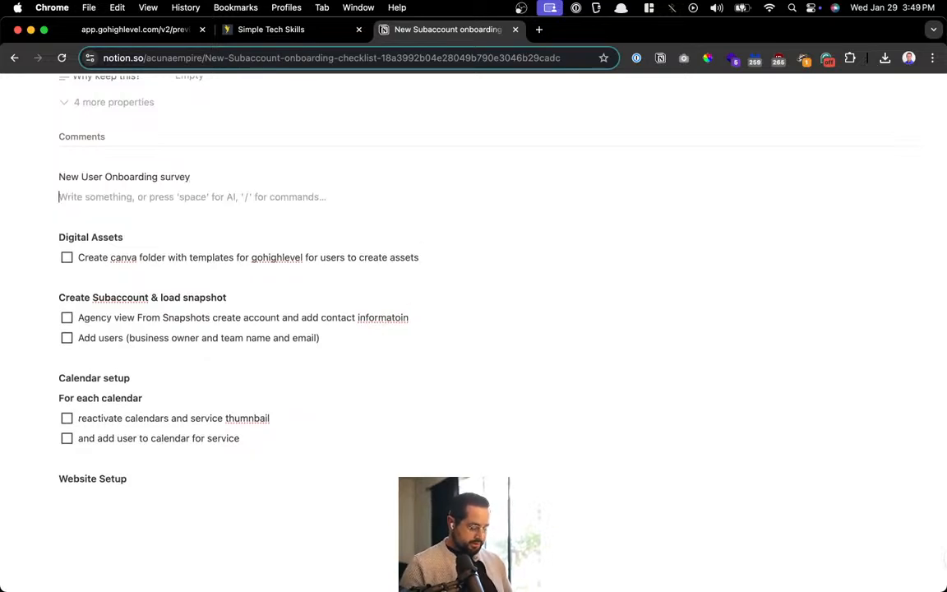
text(- gather informa)
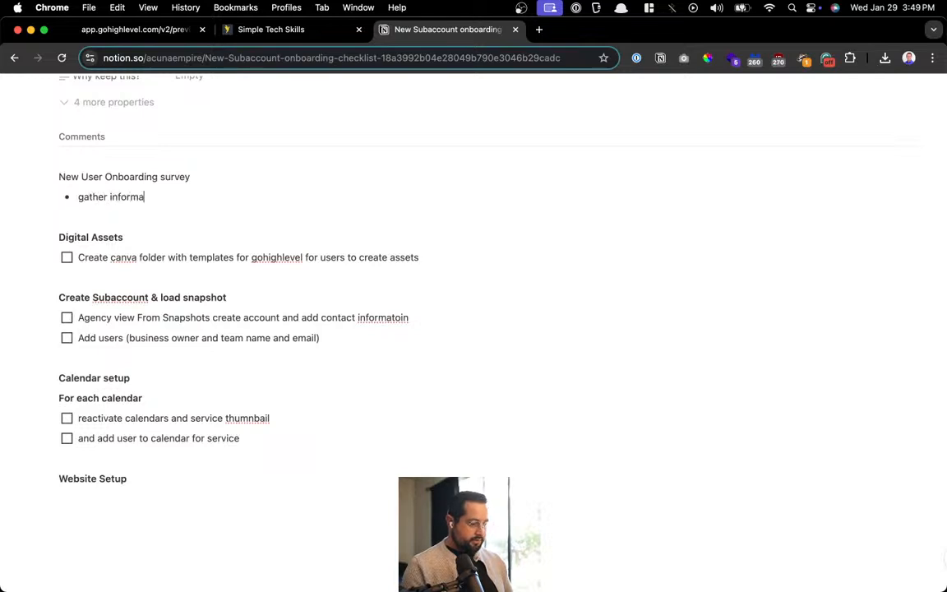
text(tion from the business)
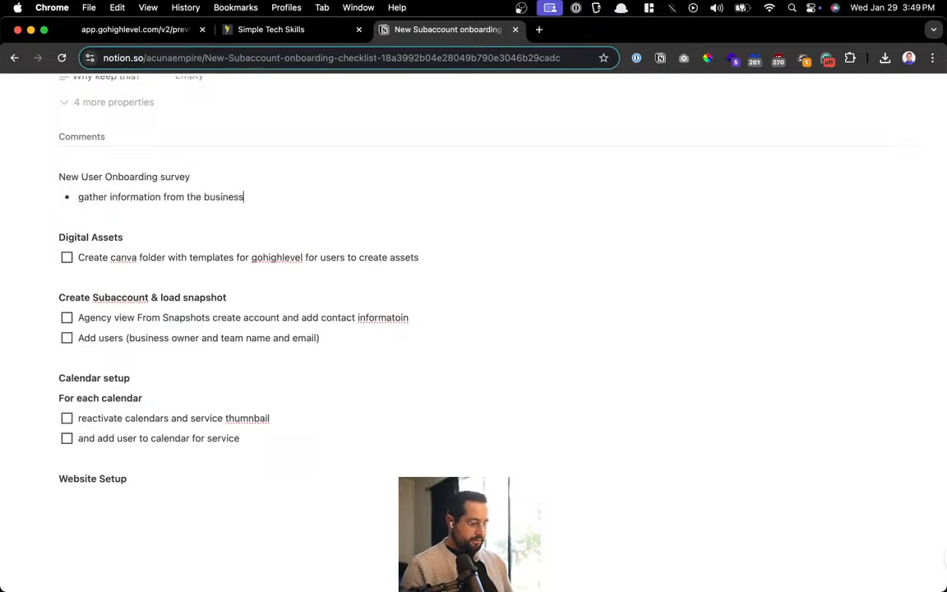
text( owner to )
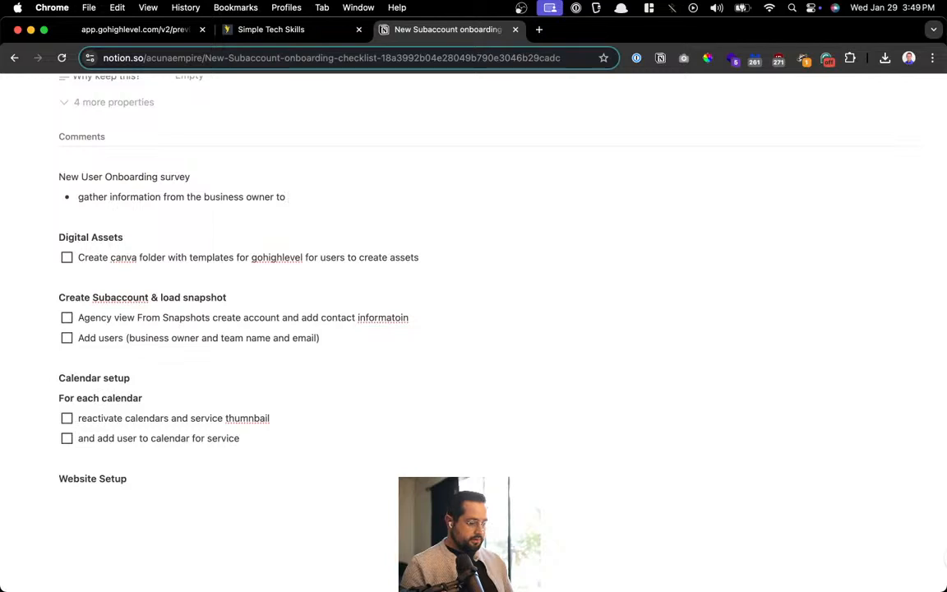
text(use to setup account)
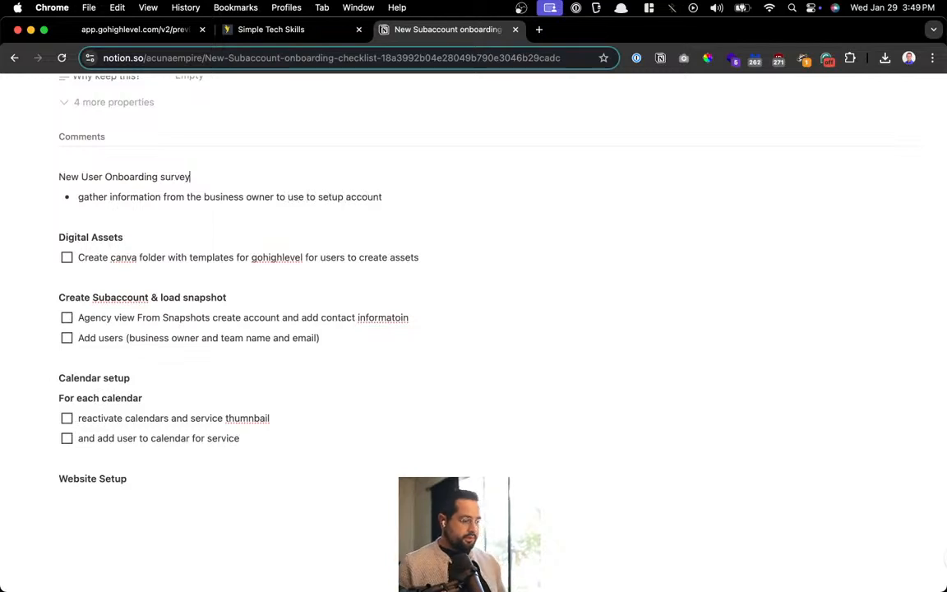
key(super+shift+Left)
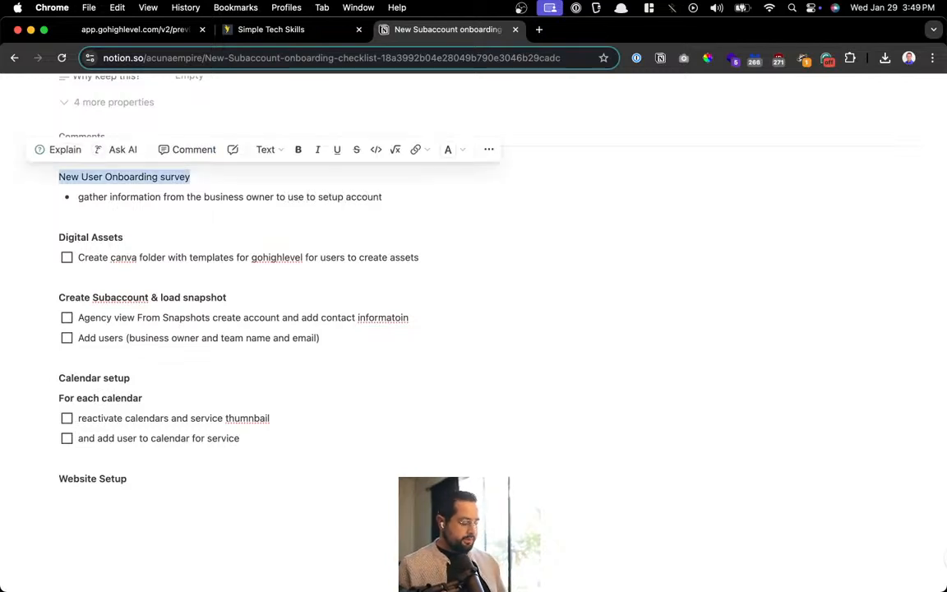
key(super+b)
key(Down)
Add bullets 'Business owner Name and email' and 'Teams Name and email'
key(Return)
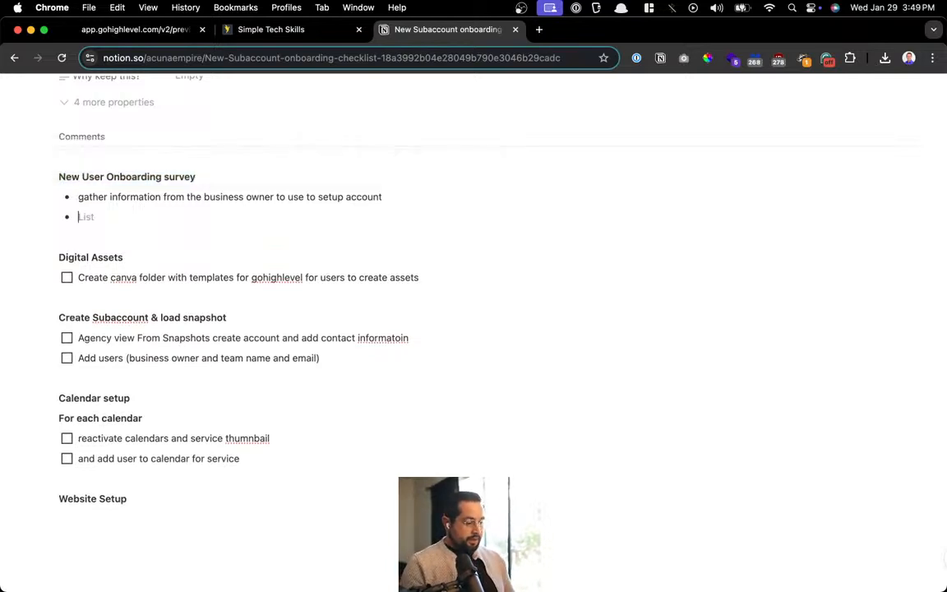
text(Business owner)
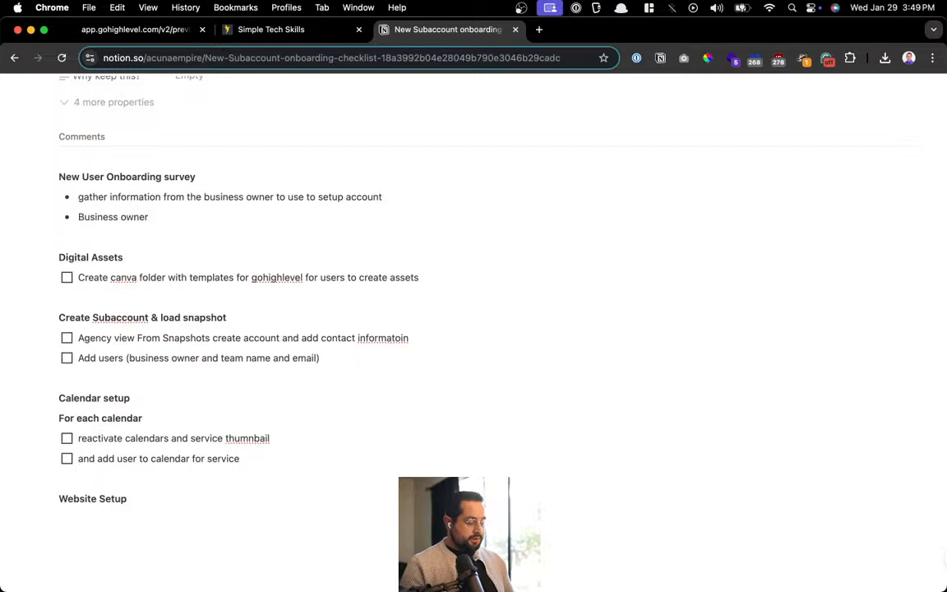
text( Name and email)
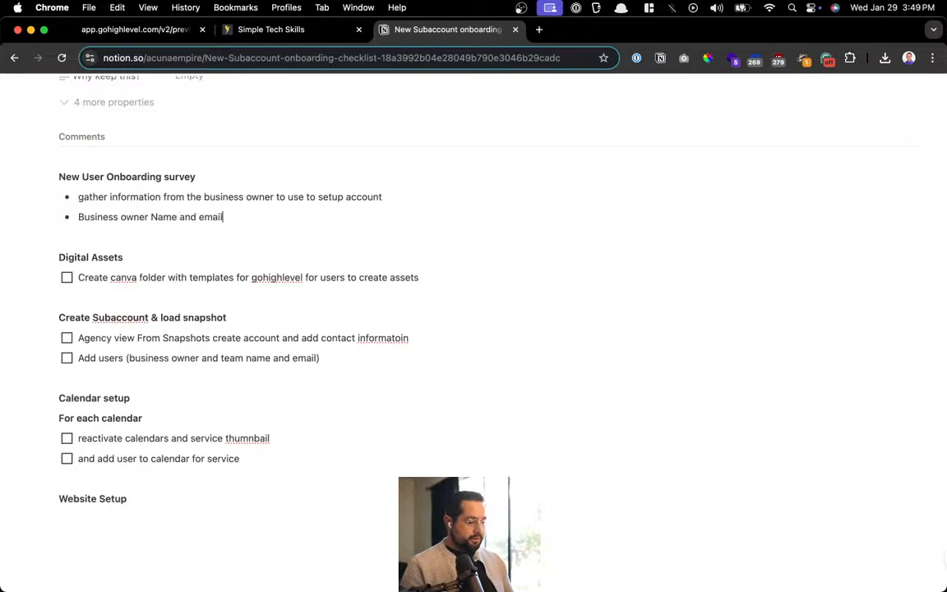
key(Return)
text(Team)
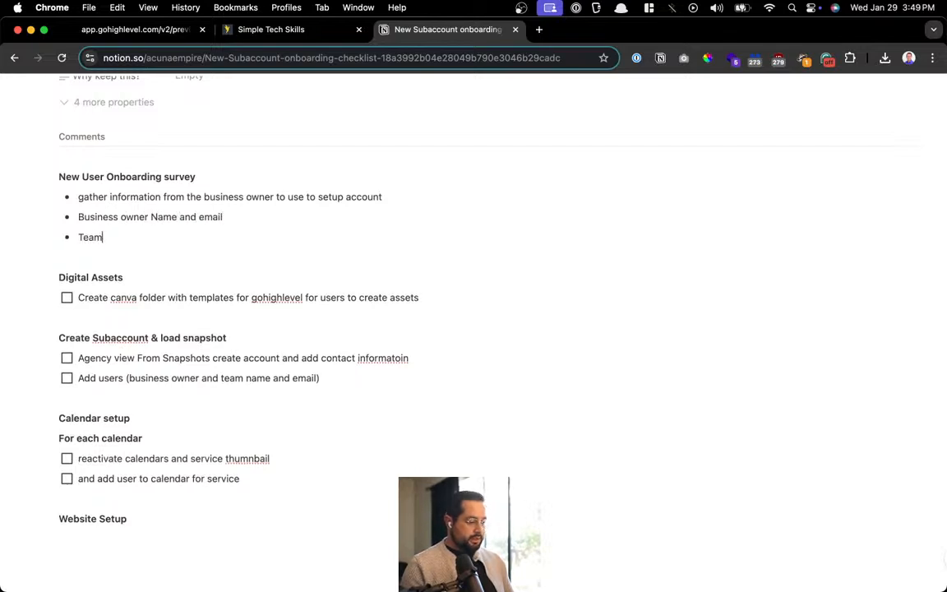
text(s Name and)
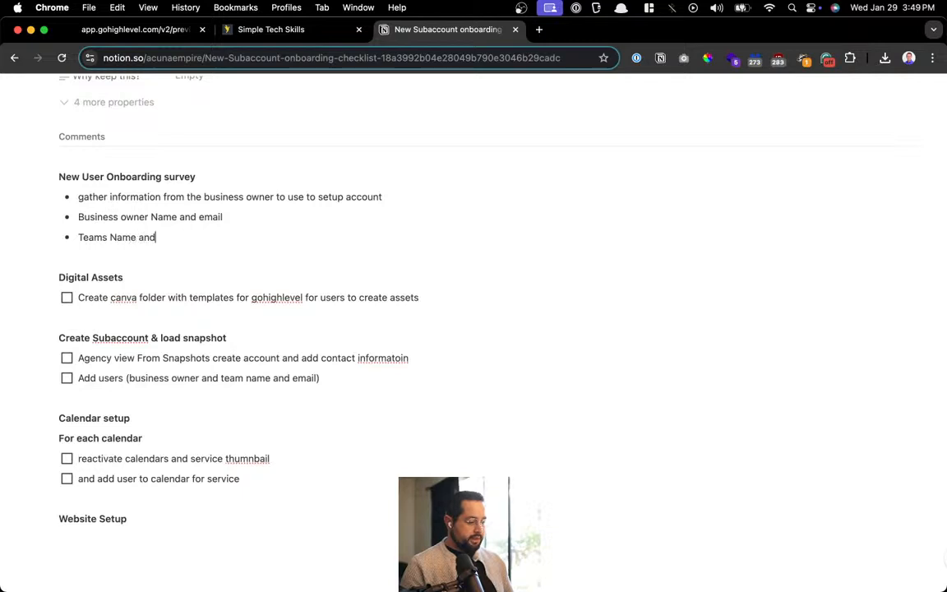
text( email)
key(Return)
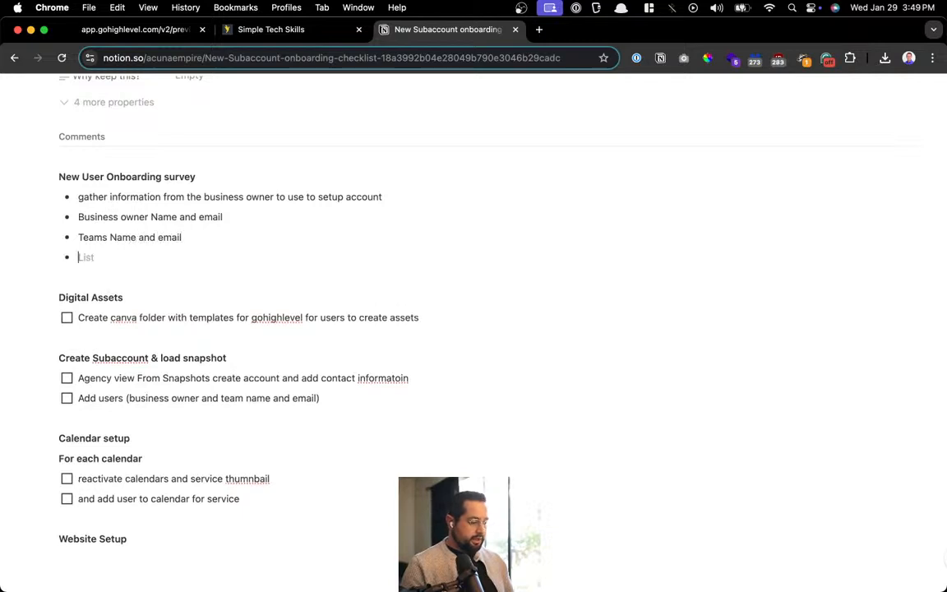
text(List of Services)
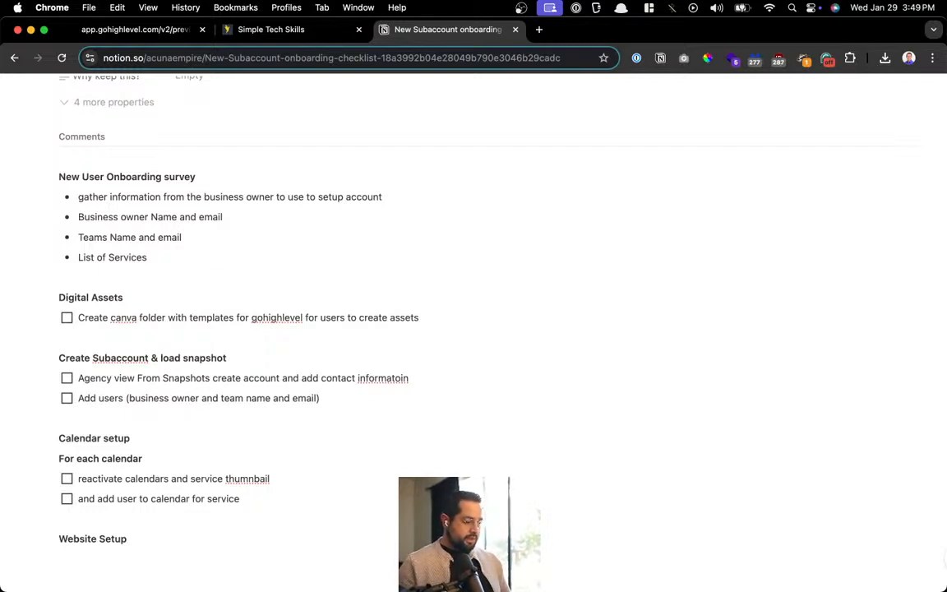
key(BackSpace)
key(BackSpace)
key(BackSpace)
key(BackSpace)
key(BackSpace)
key(BackSpace)
key(BackSpace)
key(BackSpace)
key(BackSpace)
key(BackSpace)
key(BackSpace)
key(BackSpace)
key(BackSpace)
key(BackSpace)
key(BackSpace)
key(BackSpace)
key(BackSpace)
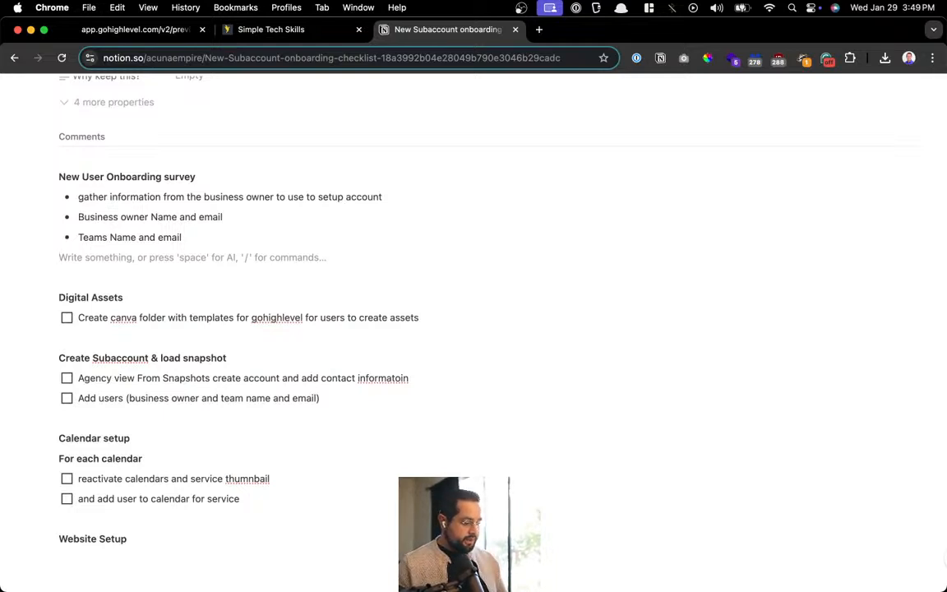
click(441, 342)
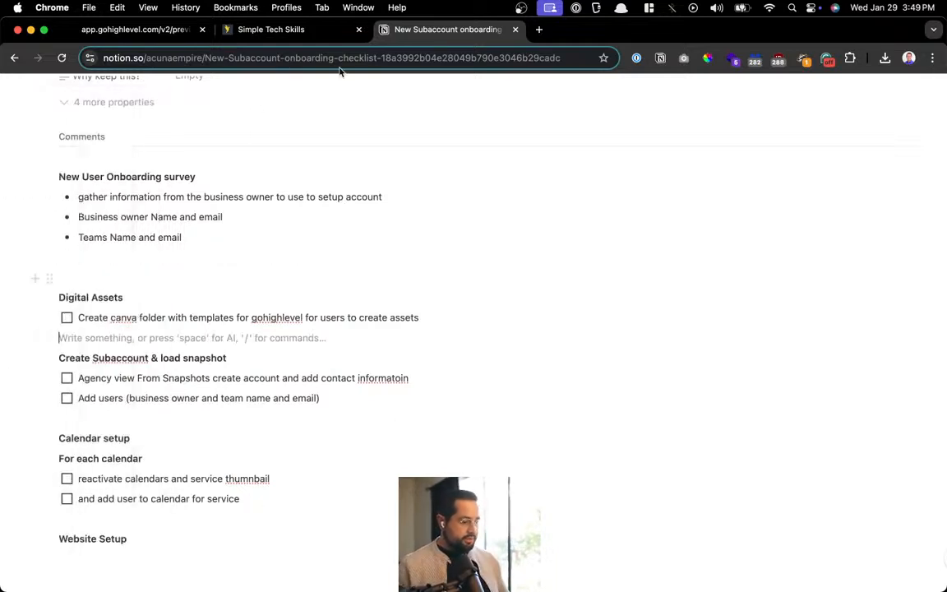
click(268, 33)
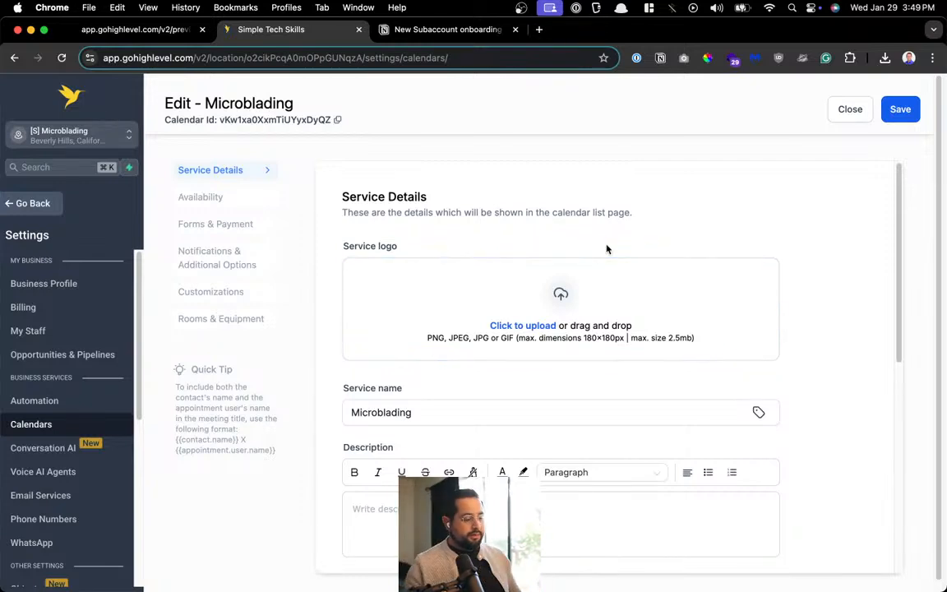
Choose Demo User under Select Team member in Edit - Microblading, then save the calendar
scroll(609, 249, down, 3)
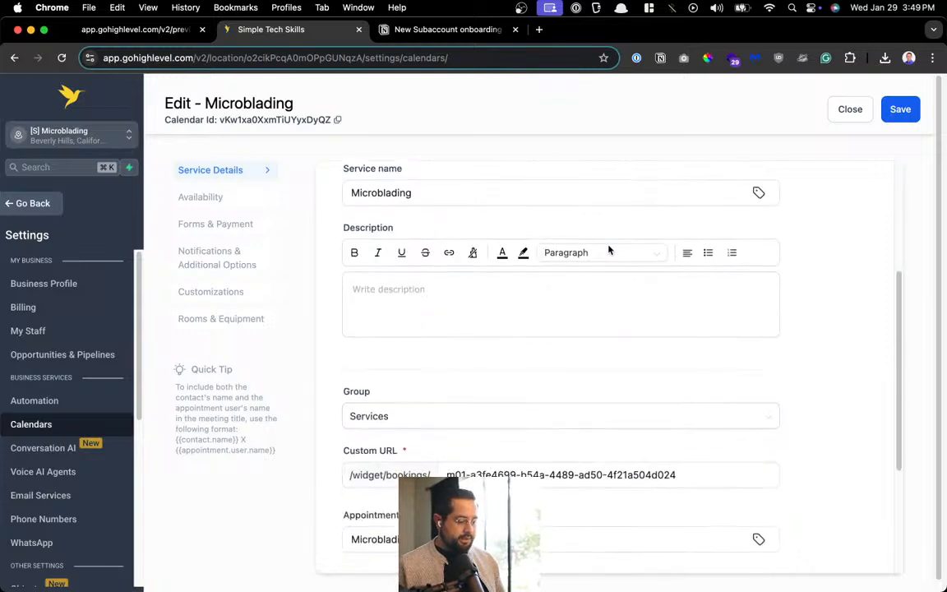
scroll(609, 249, down, 3)
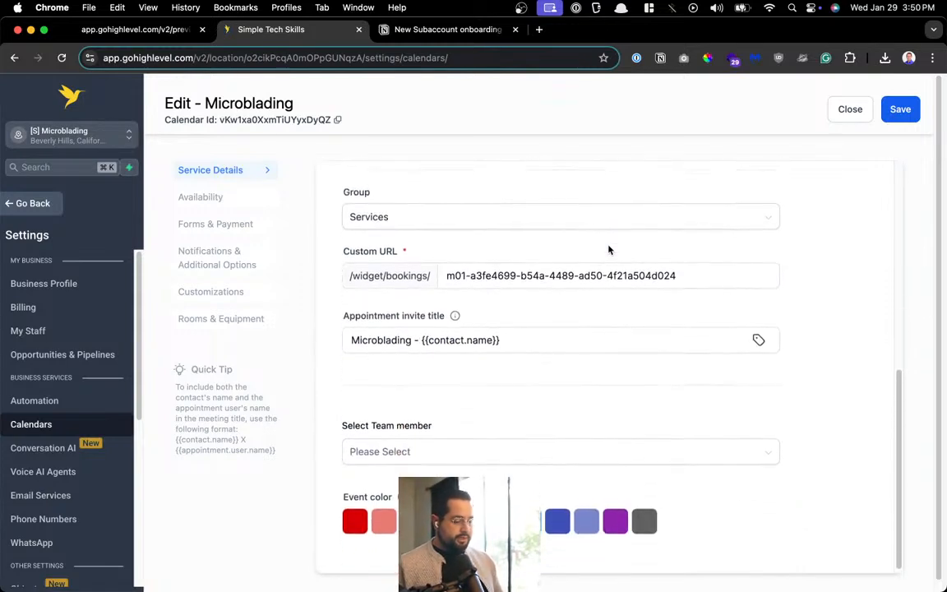
click(409, 461)
click(366, 477)
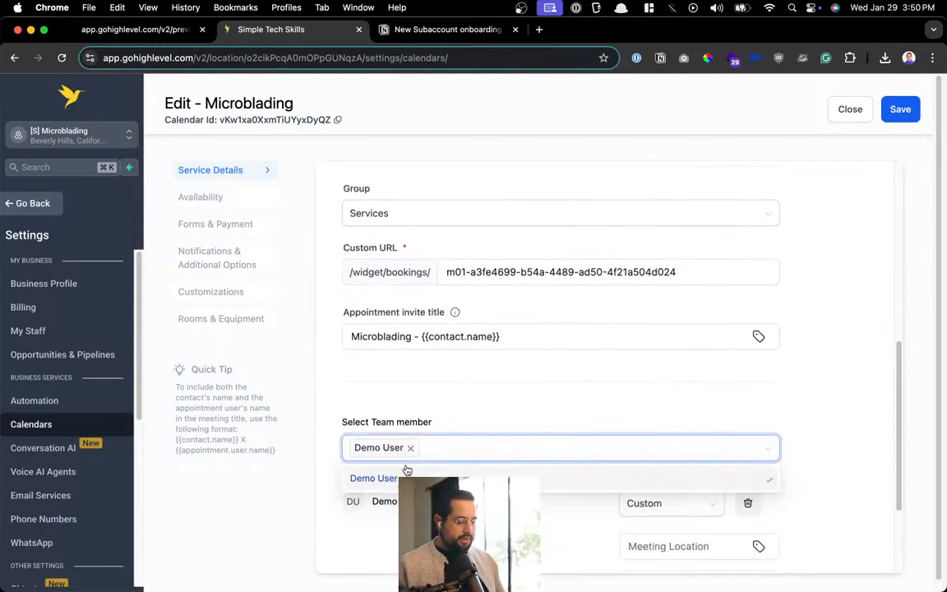
click(468, 425)
scroll(473, 415, down, 2)
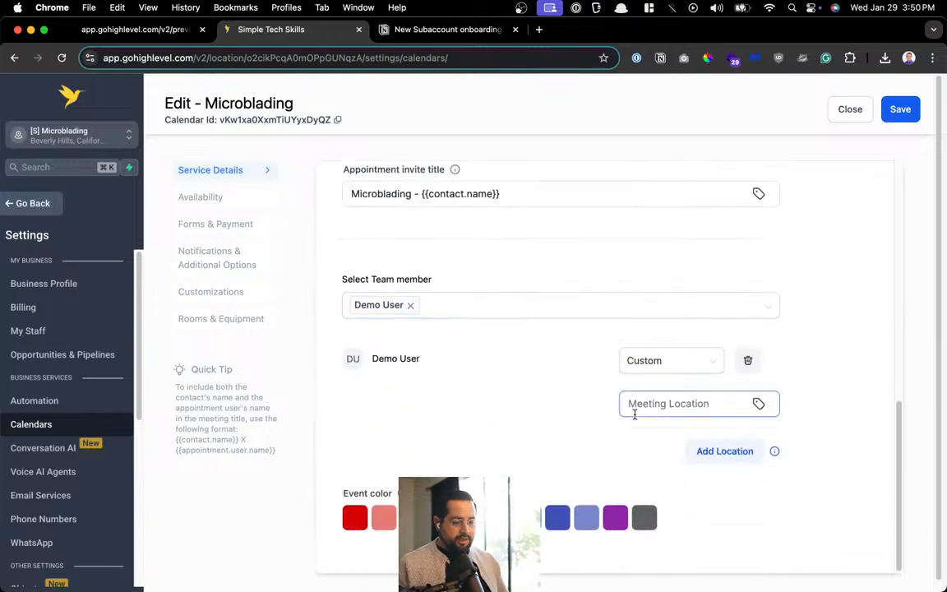
scroll(634, 412, down, 1)
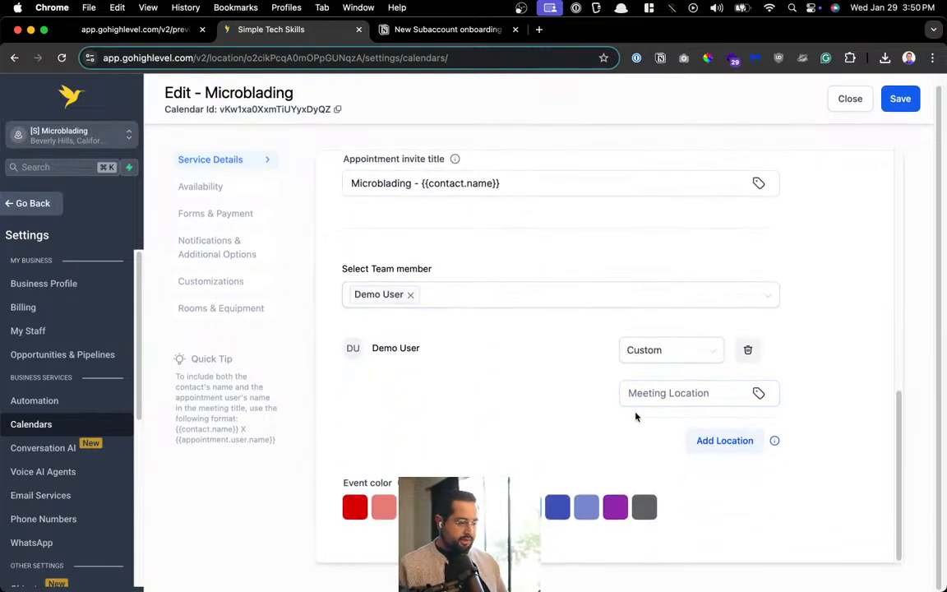
scroll(595, 375, up, 10)
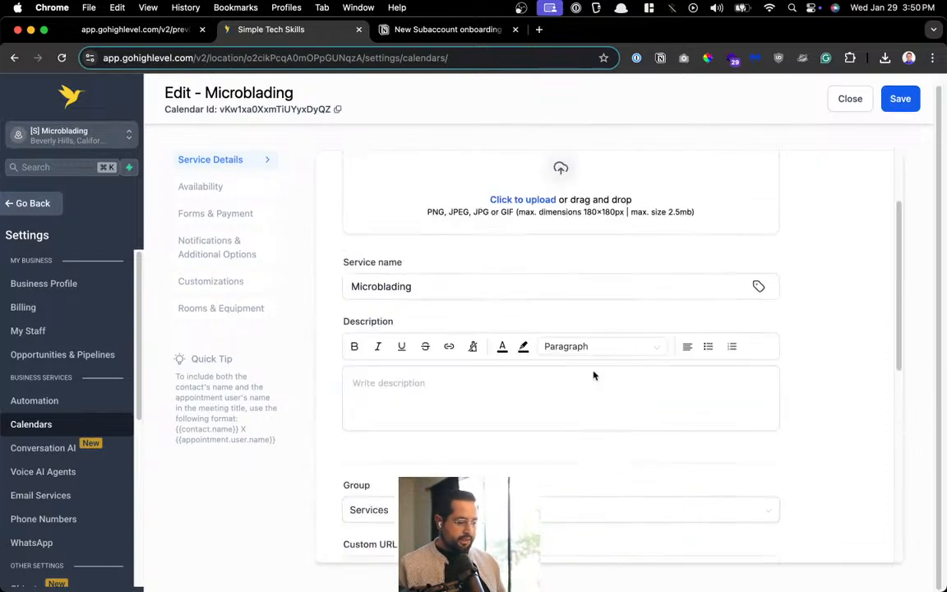
click(902, 106)
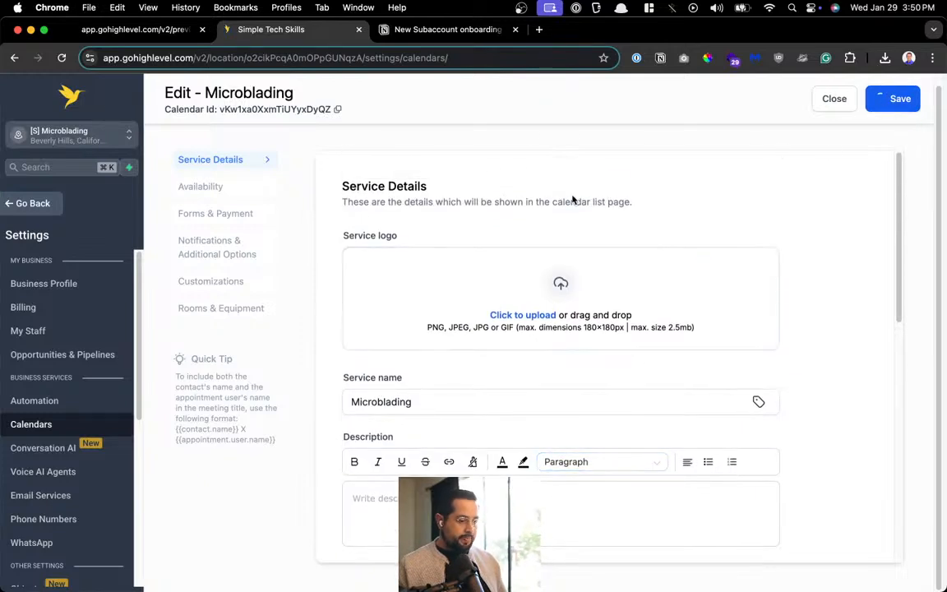
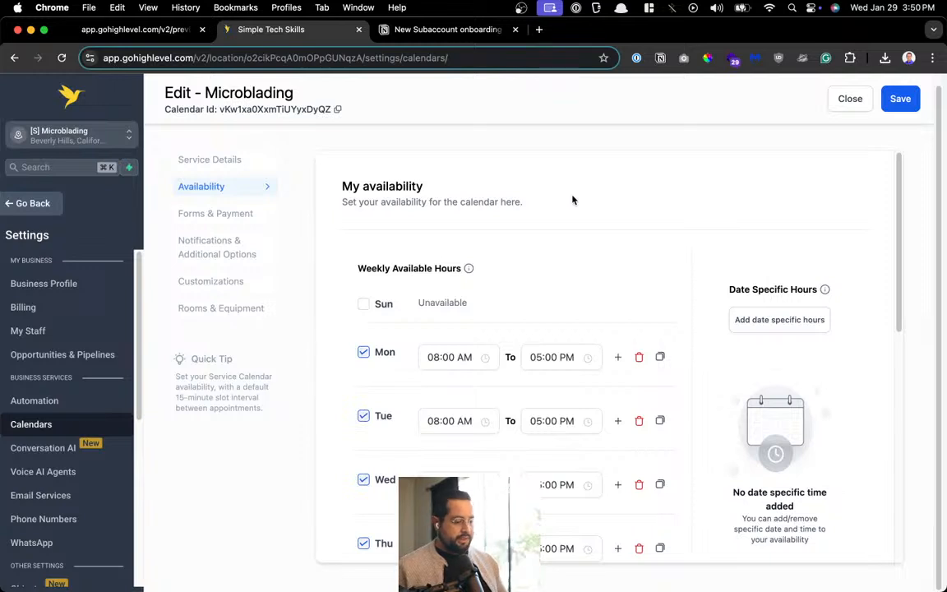
Upload a service cover image in the Microblading calendar's Customizations settings
click(258, 215)
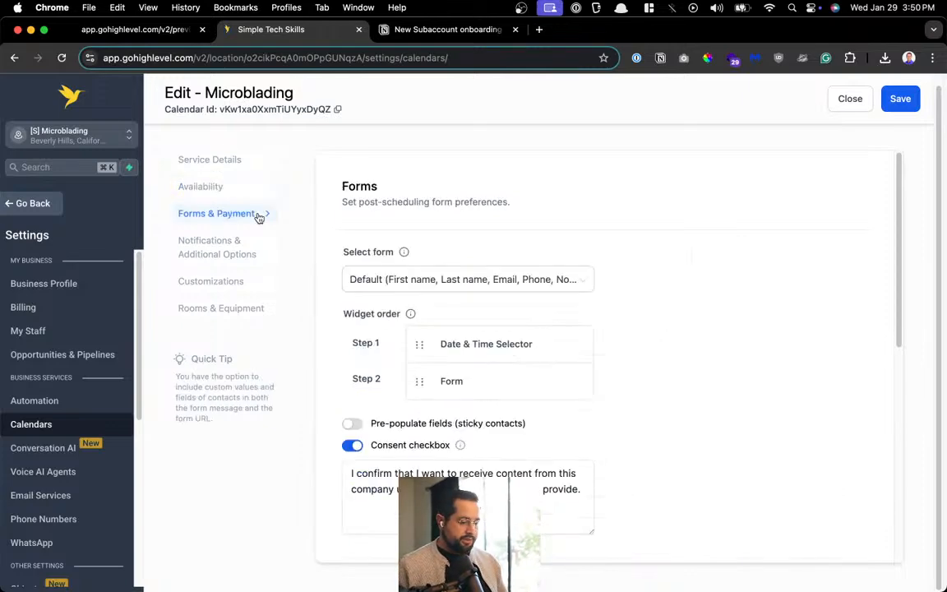
click(249, 255)
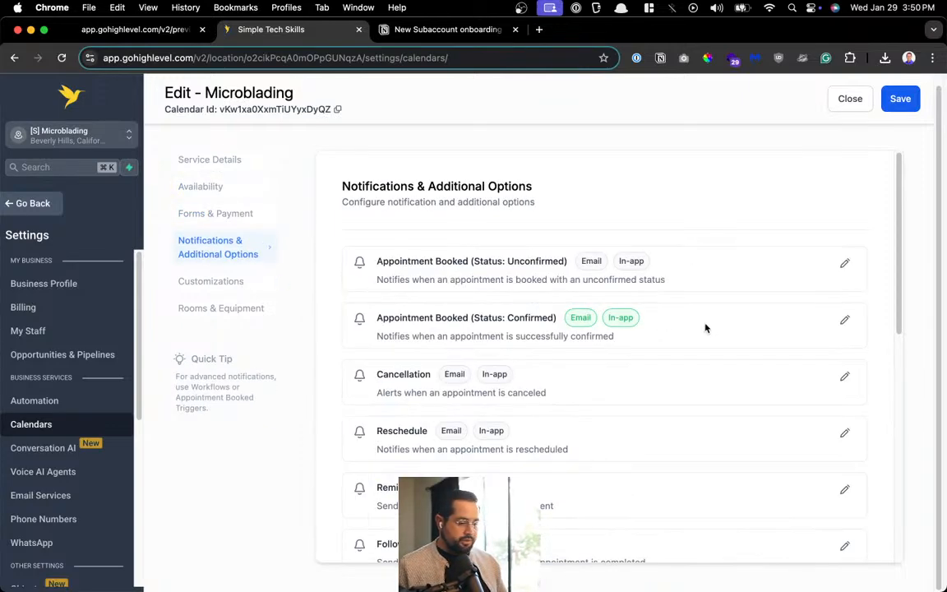
click(230, 281)
scroll(491, 288, down, 3)
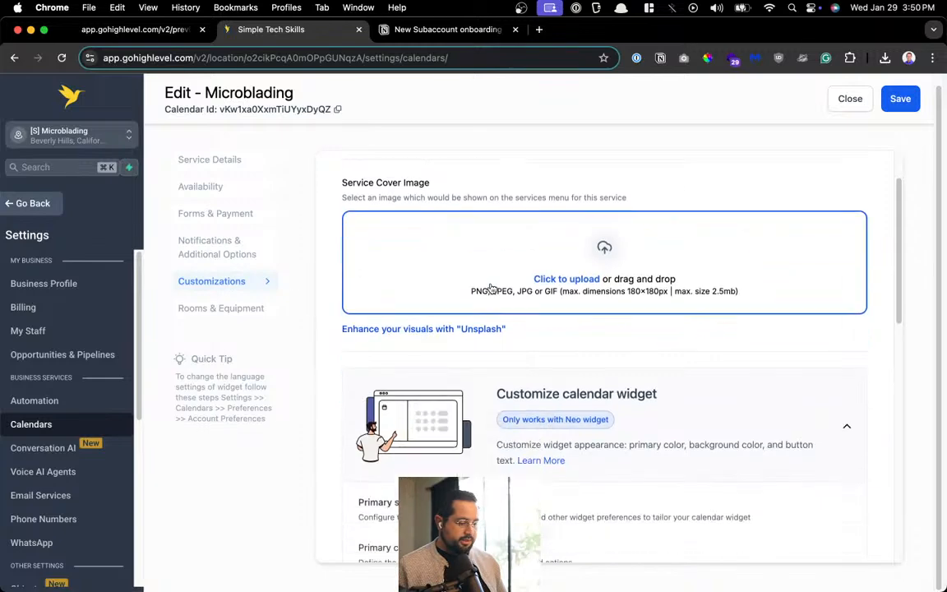
click(539, 237)
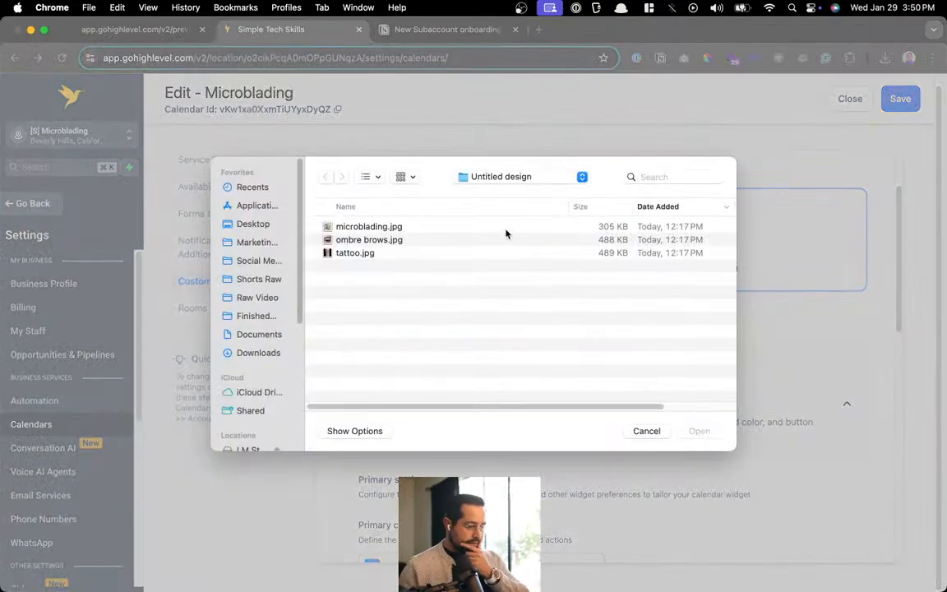
key(Escape)
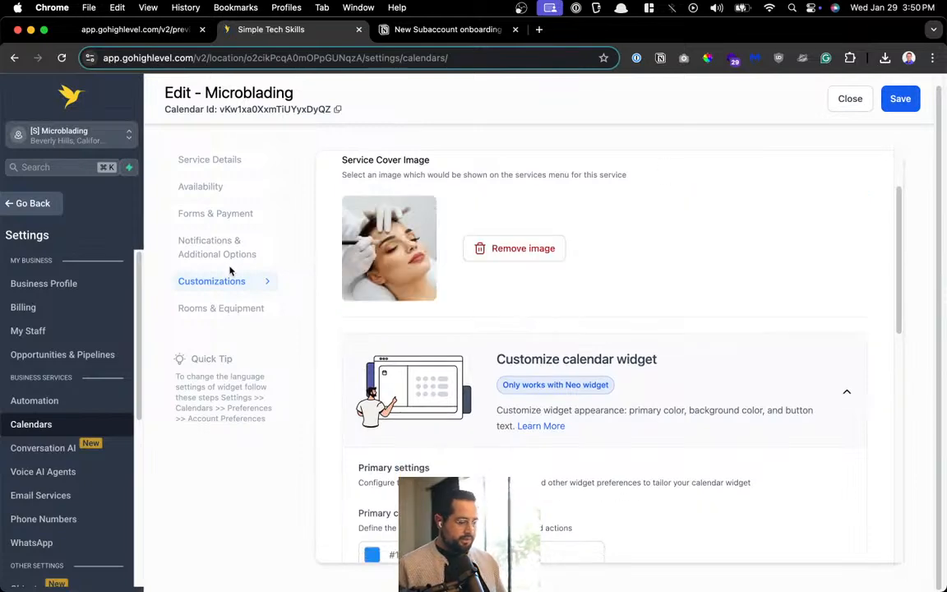
Save the Microblading calendar and close the editor to return to the calendar list
scroll(507, 274, down, 10)
scroll(562, 311, up, 2)
scroll(562, 311, up, 8)
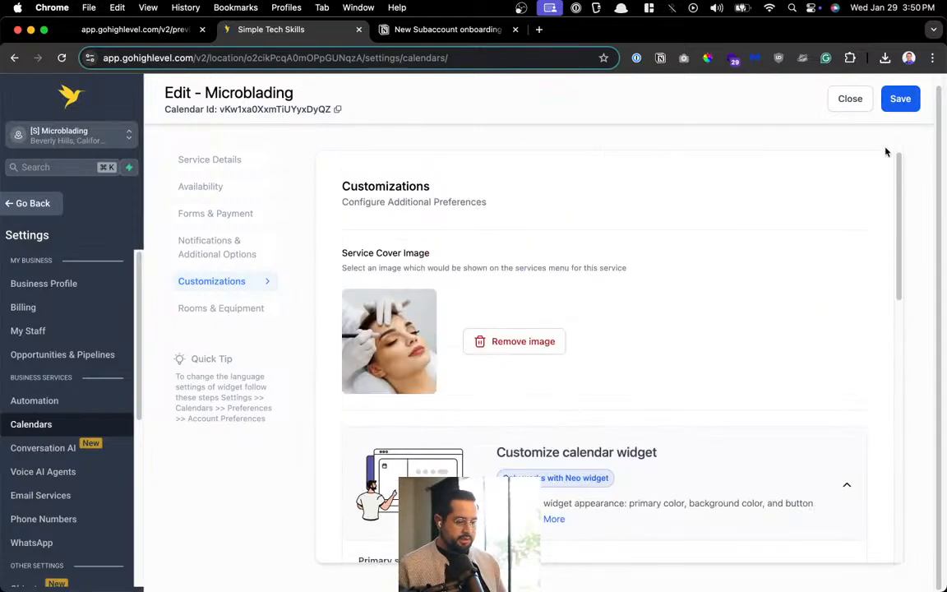
click(901, 100)
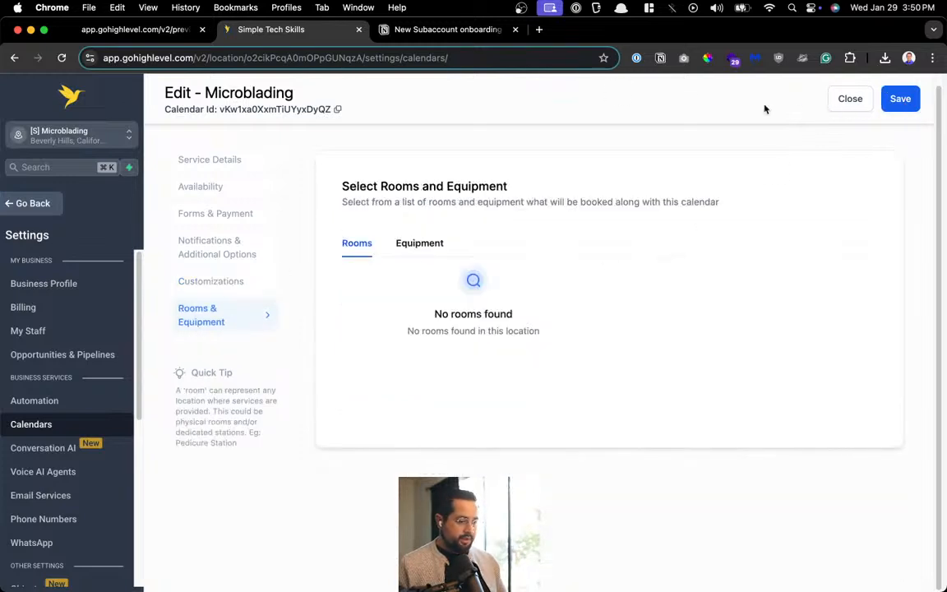
click(848, 100)
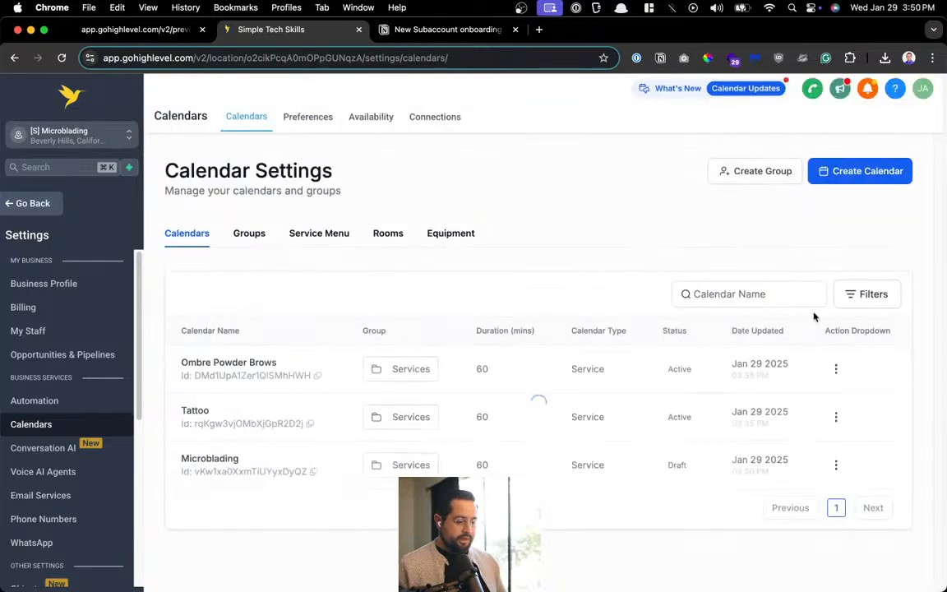
Activate the Microblading calendar from its action menu, confirm it, and go back to the workspace
click(836, 466)
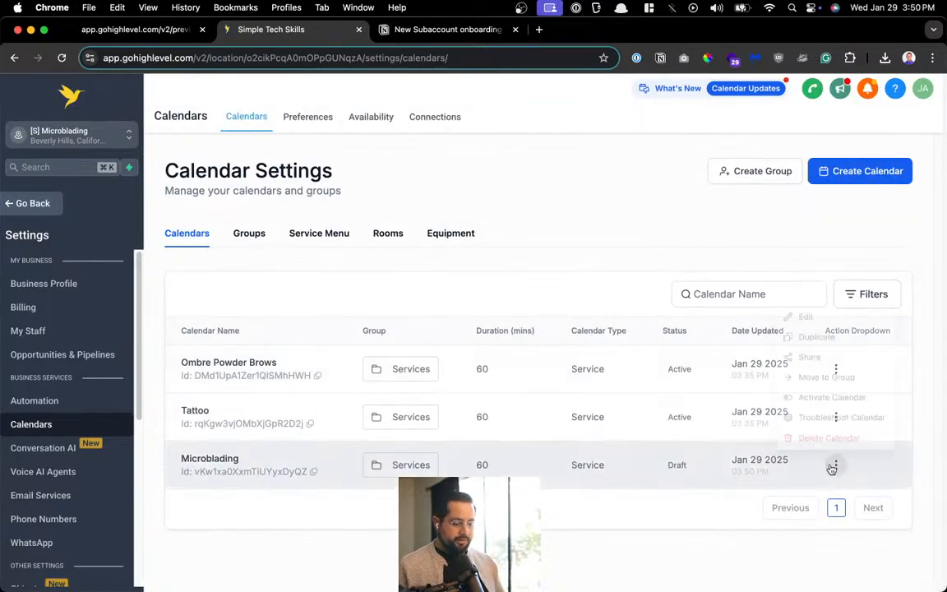
click(829, 392)
click(695, 413)
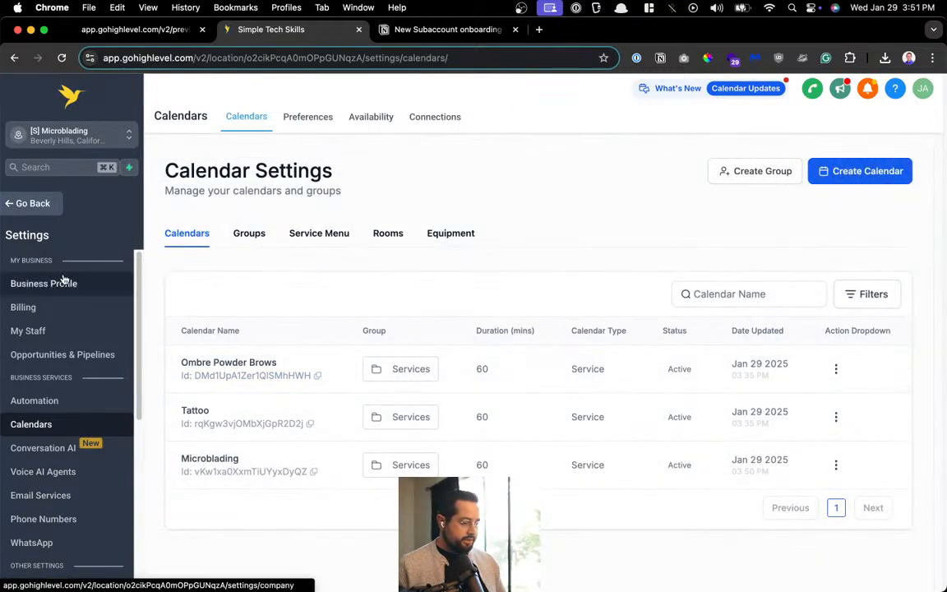
click(43, 203)
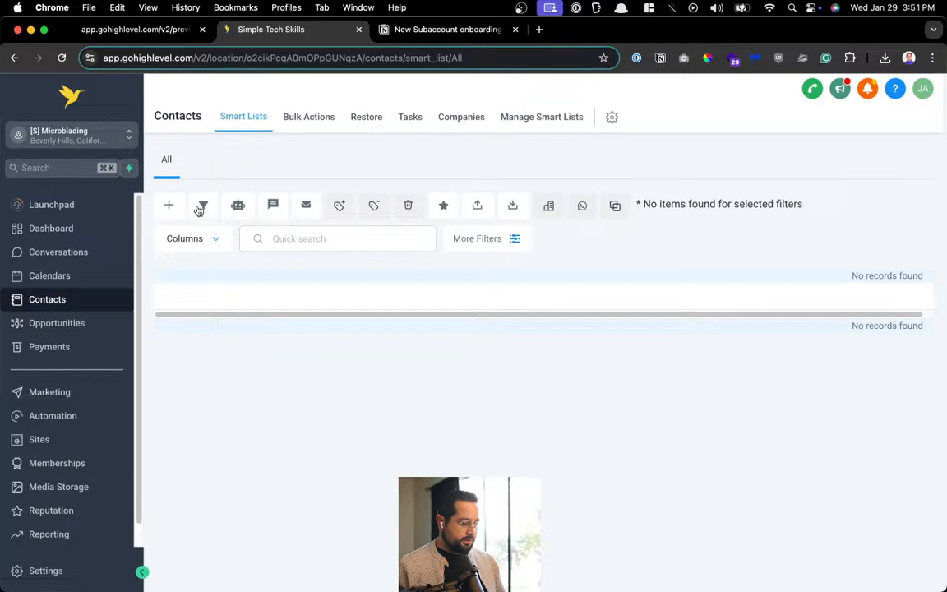
Open the EmpireProTools website's Settings from Sites > Websites
click(50, 442)
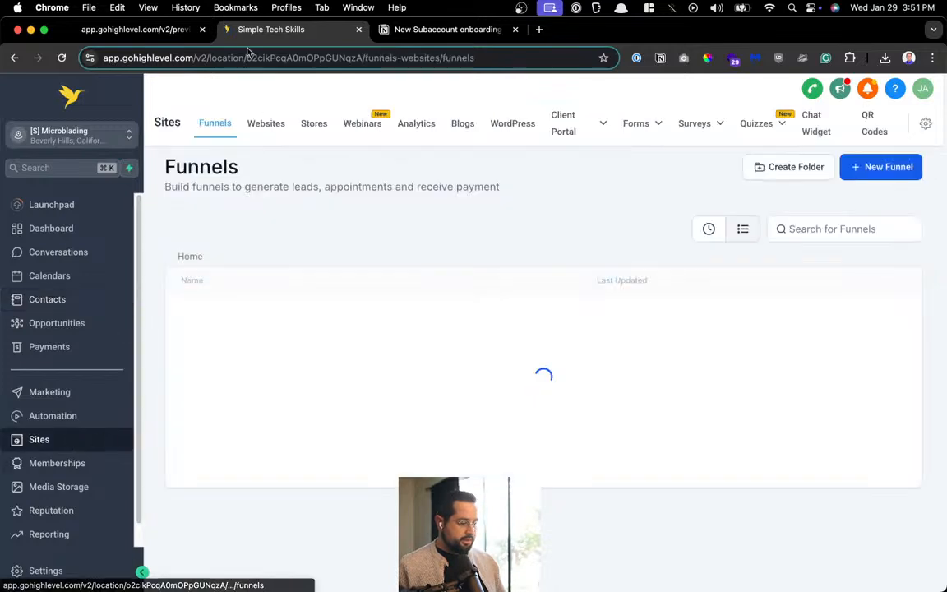
click(271, 135)
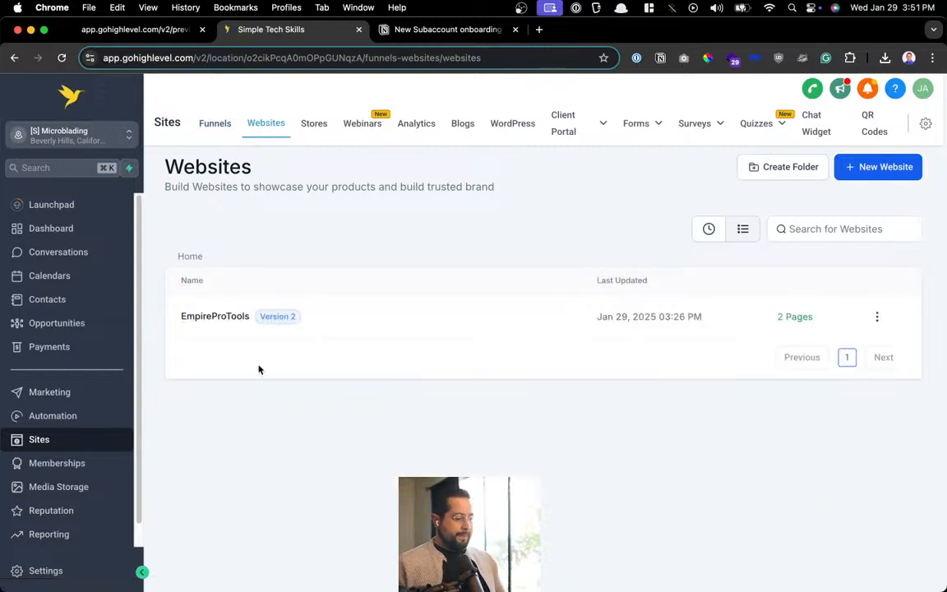
click(878, 317)
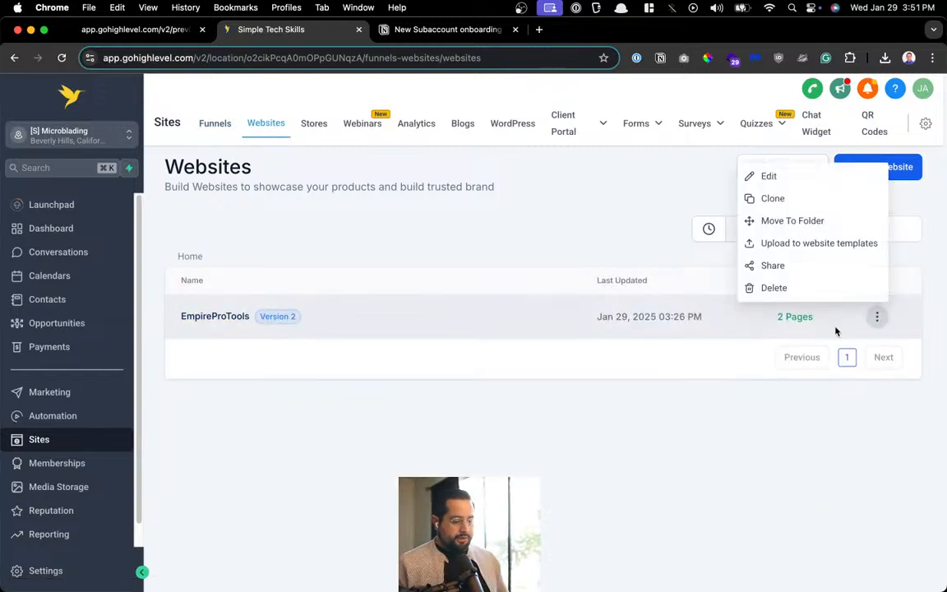
click(771, 180)
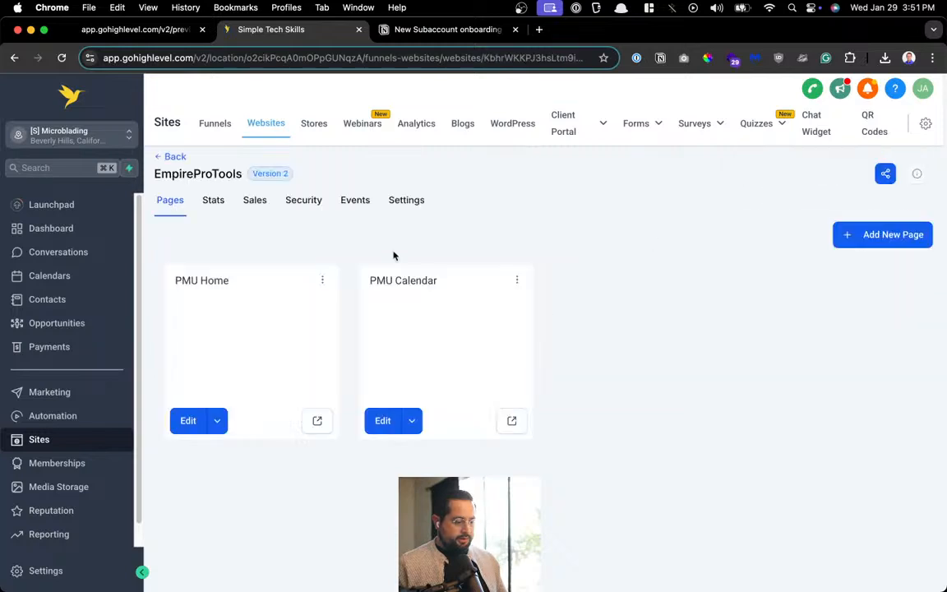
click(402, 203)
Rename the website to 'Website'
double_click(364, 307)
text(Mi)
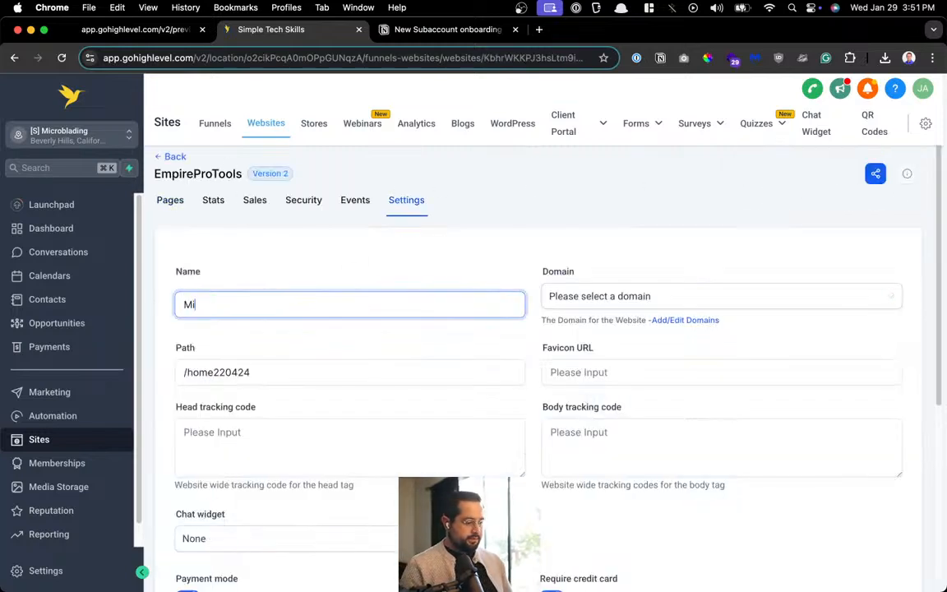
text(croblading WE)
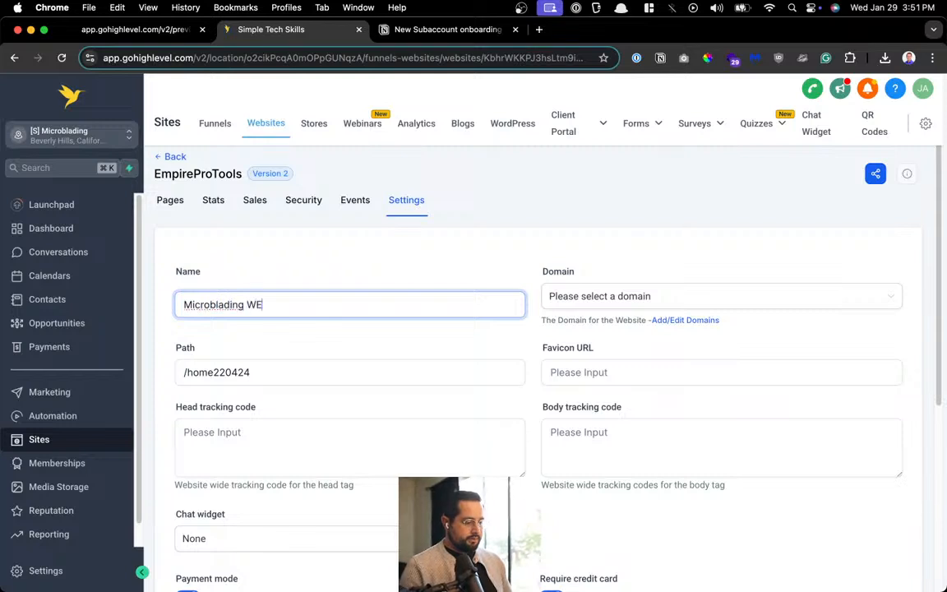
text(bsite)
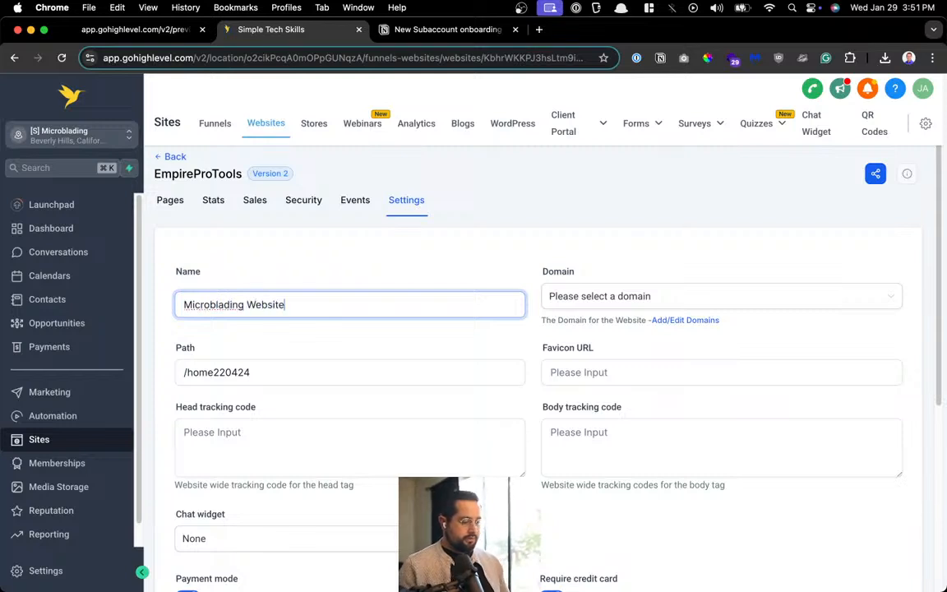
key(super+a)
text(Website)
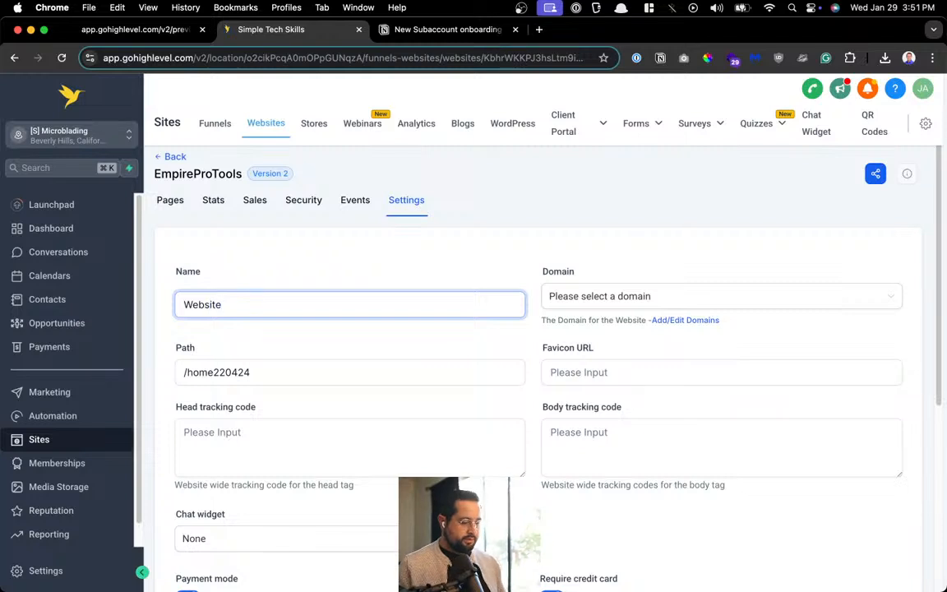
click(400, 277)
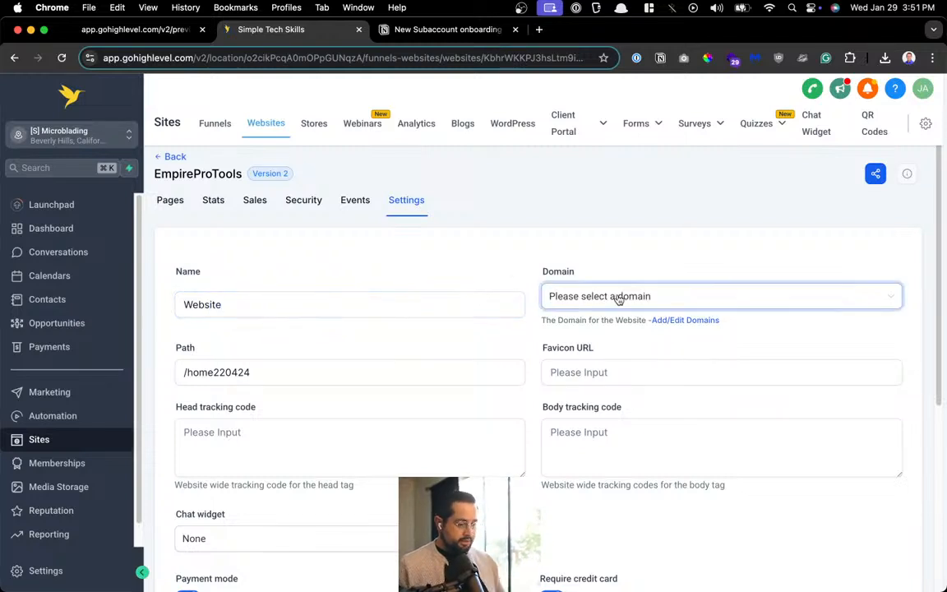
Switch payment mode to Test, turn off Require credit card, and save
scroll(616, 298, down, 3)
scroll(575, 336, down, 3)
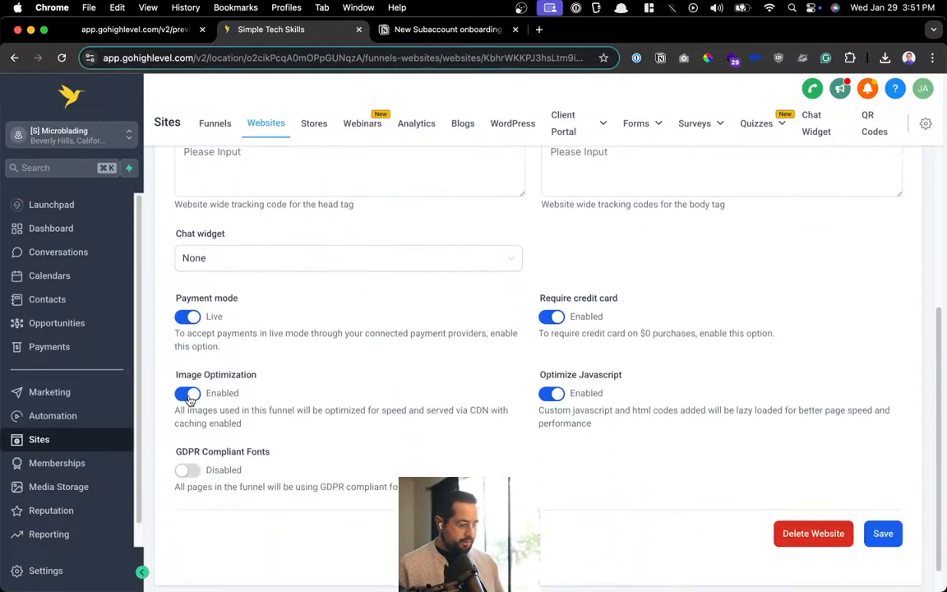
click(189, 317)
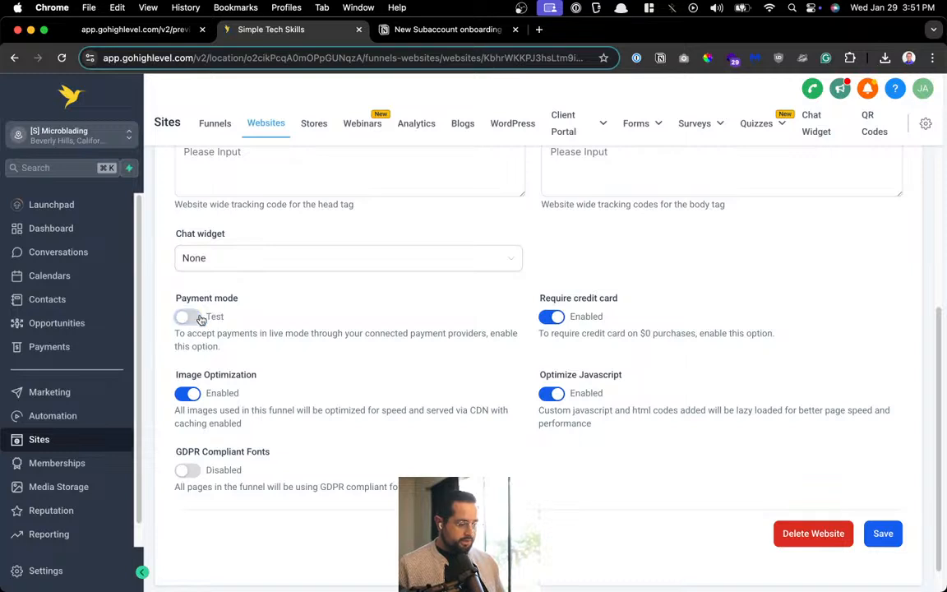
click(551, 319)
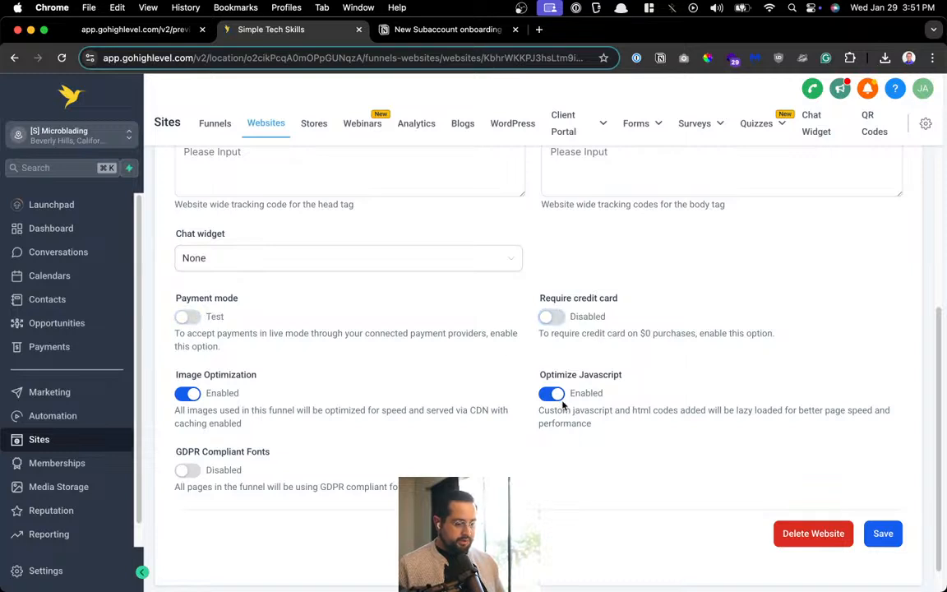
click(886, 534)
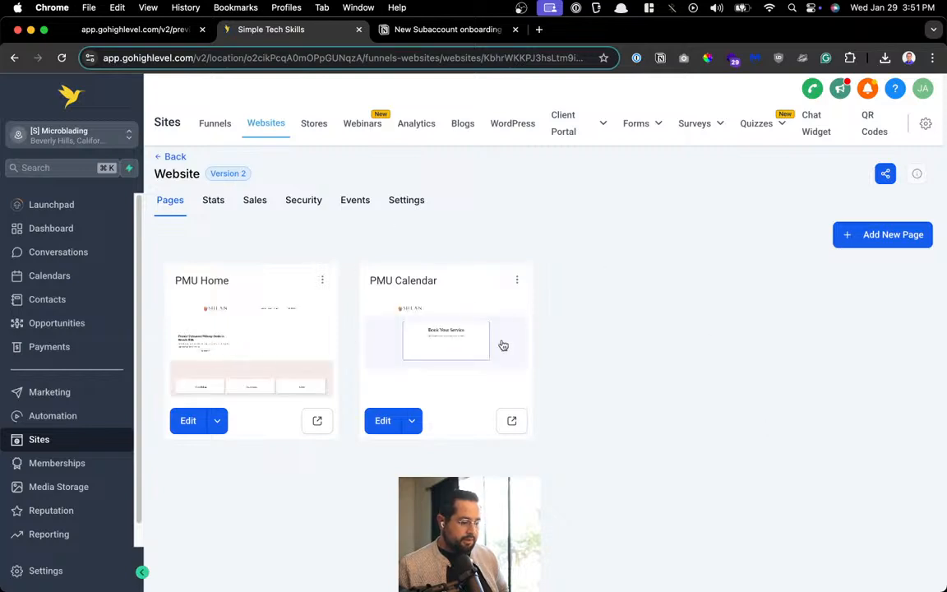
Preview the PMU Calendar page and reload the booking preview
click(518, 427)
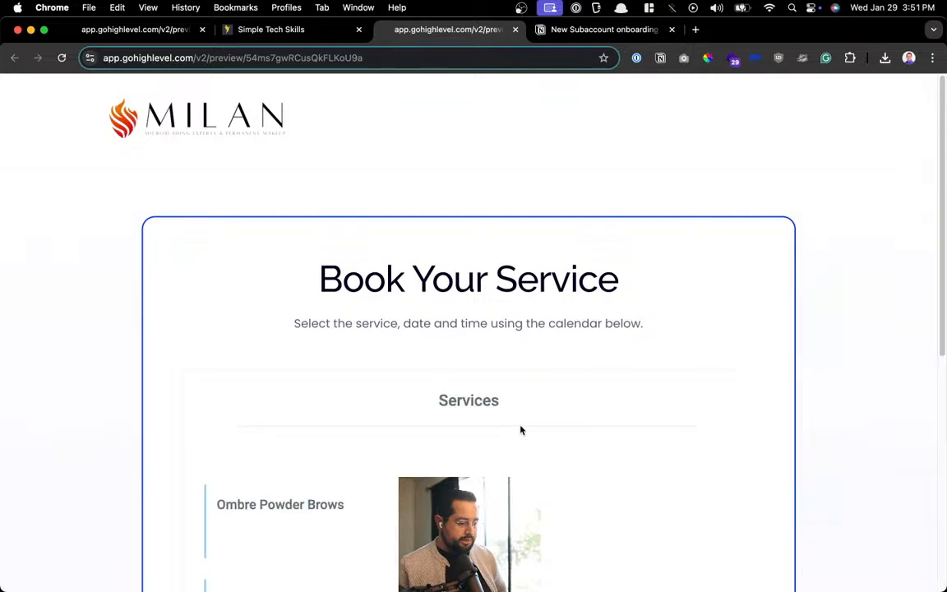
scroll(520, 430, down, 5)
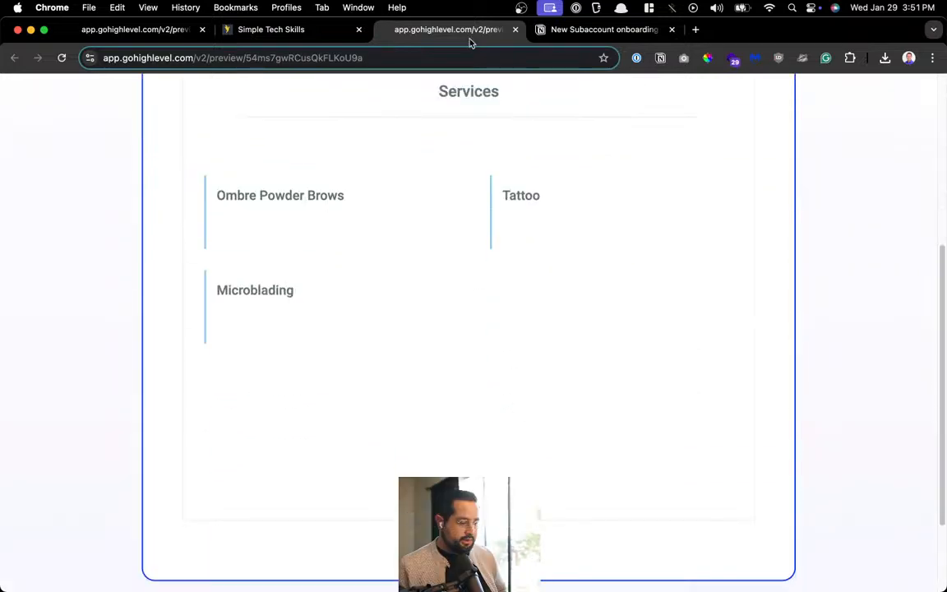
click(332, 211)
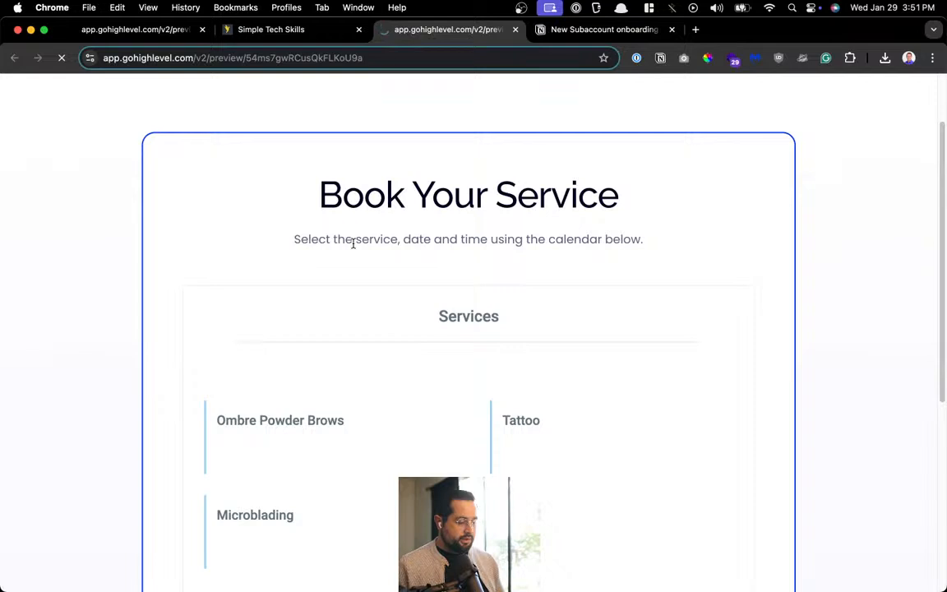
scroll(353, 247, down, 5)
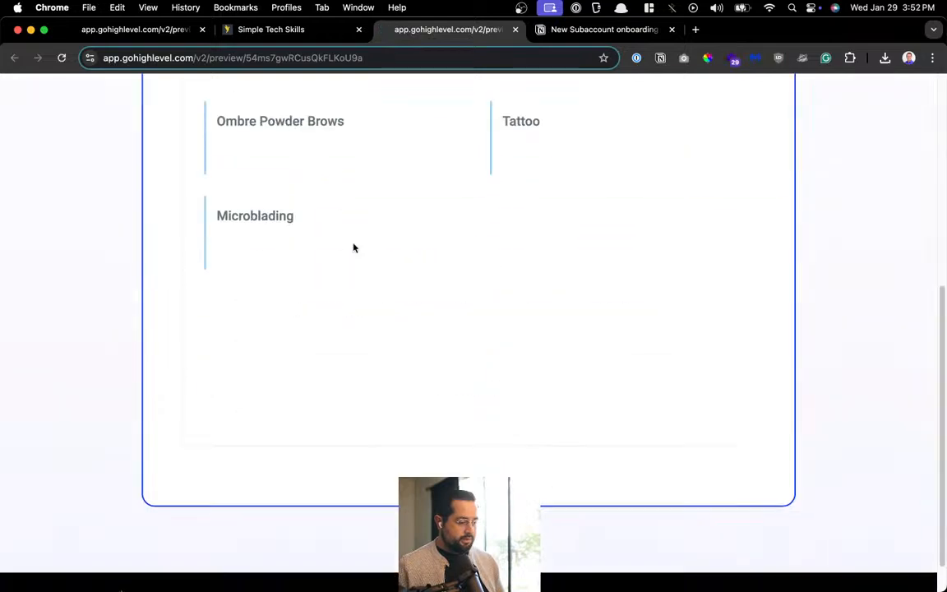
Book Ombre Powder Brows at 04:00 PM on Jan 29, then close the preview
click(324, 160)
scroll(543, 294, down, 3)
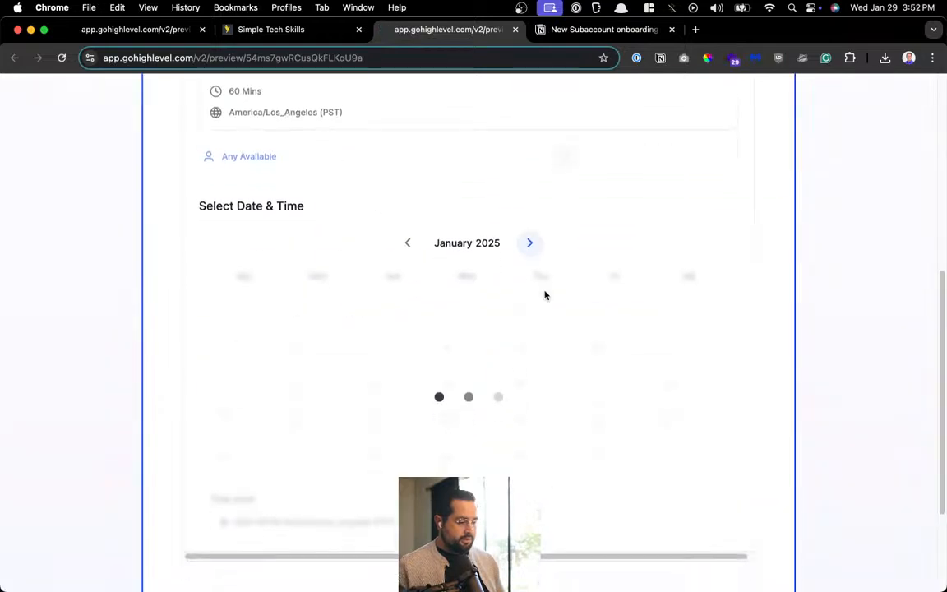
scroll(543, 293, up, 10)
scroll(370, 350, down, 3)
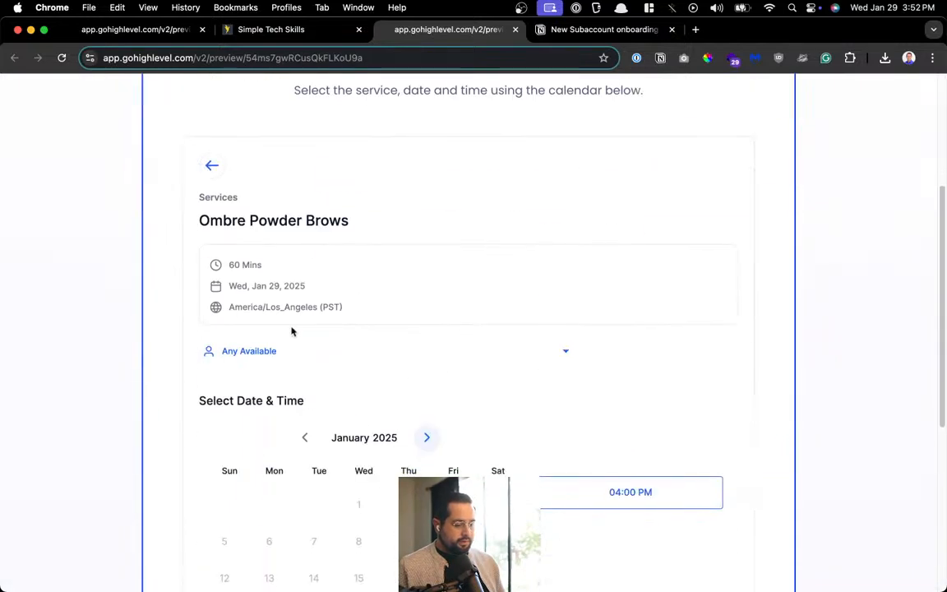
scroll(611, 493, down, 2)
click(645, 389)
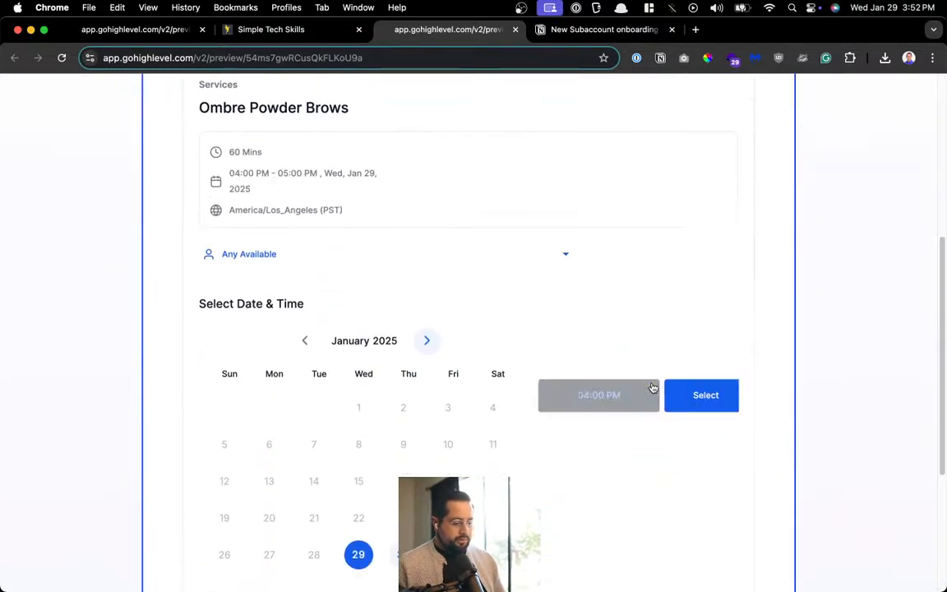
click(702, 396)
scroll(521, 400, down, 2)
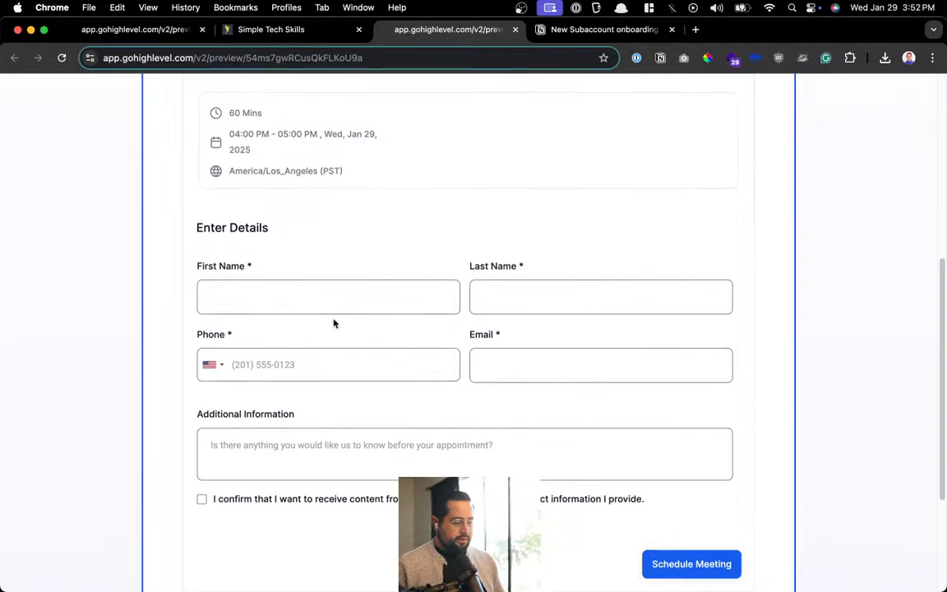
scroll(333, 323, up, 5)
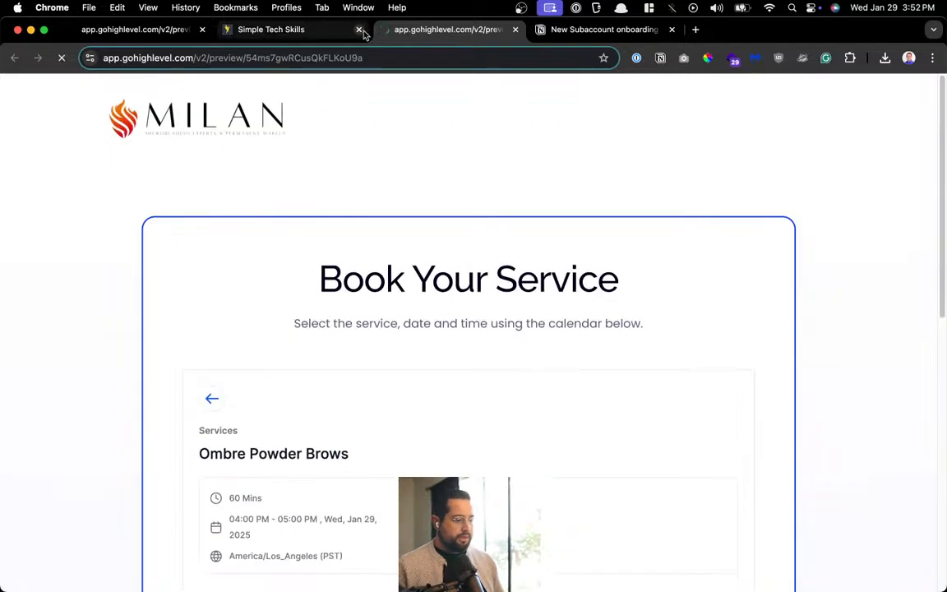
key(super+w)
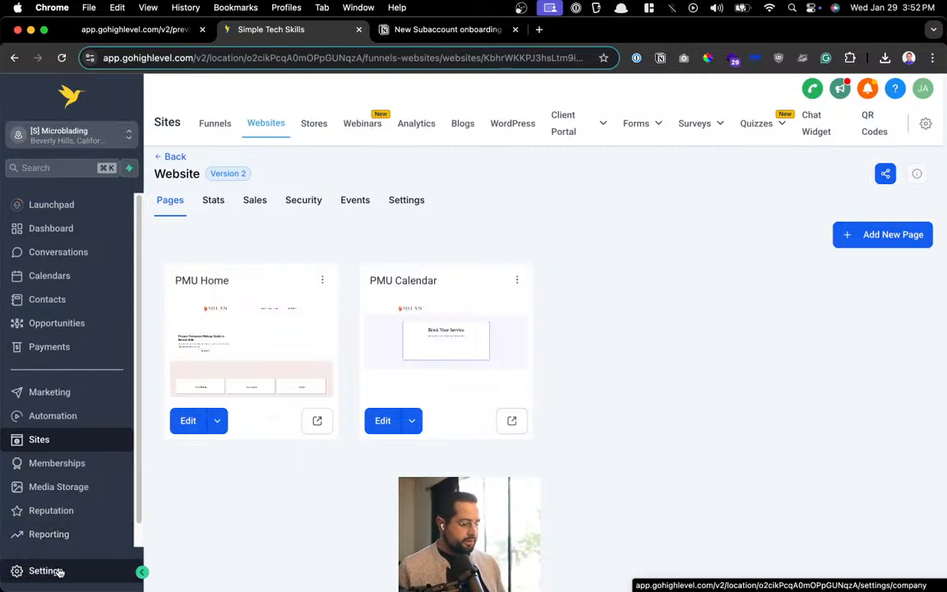
Close the leftover booking preview tab and duplicate the GoHighLevel website pages tab
click(98, 33)
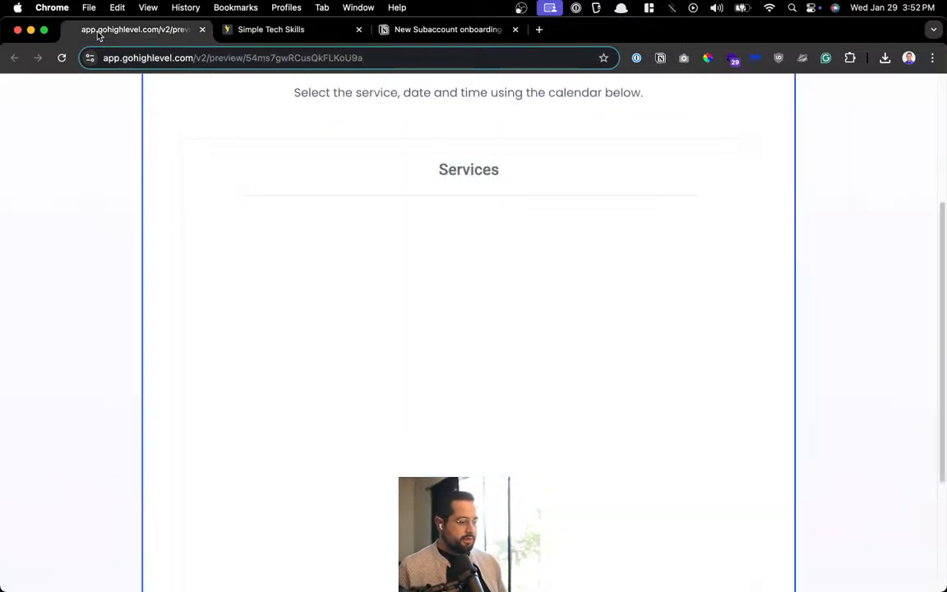
key(super+w)
right_click(104, 27)
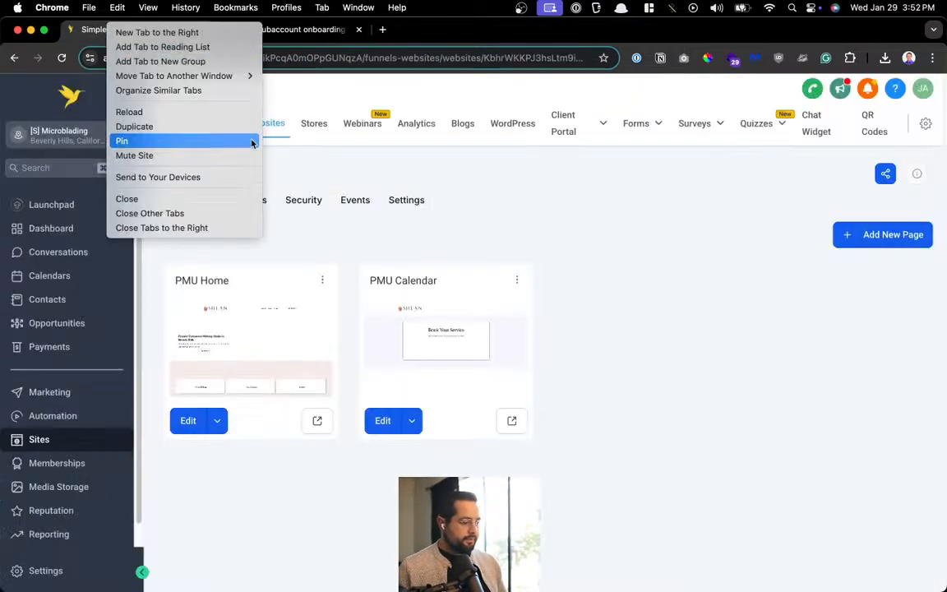
click(209, 128)
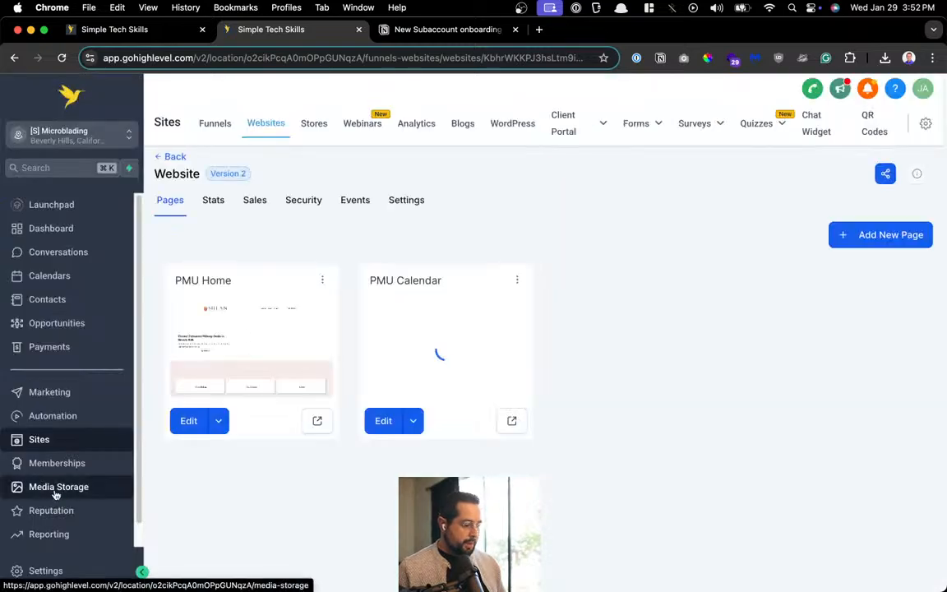
scroll(58, 485, down, 1)
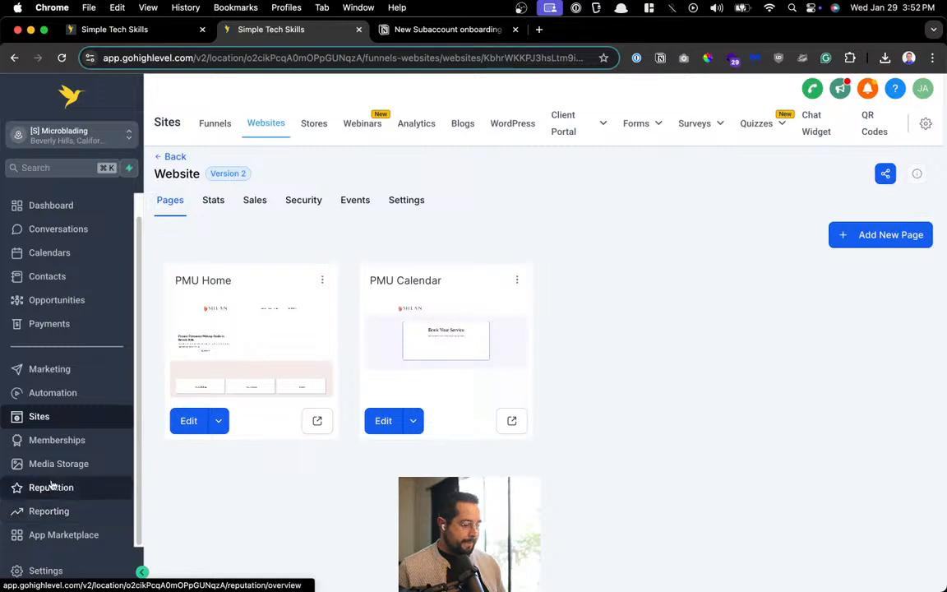
Copy the Services calendar group's scheduling link from Settings > Calendars > Groups
click(41, 570)
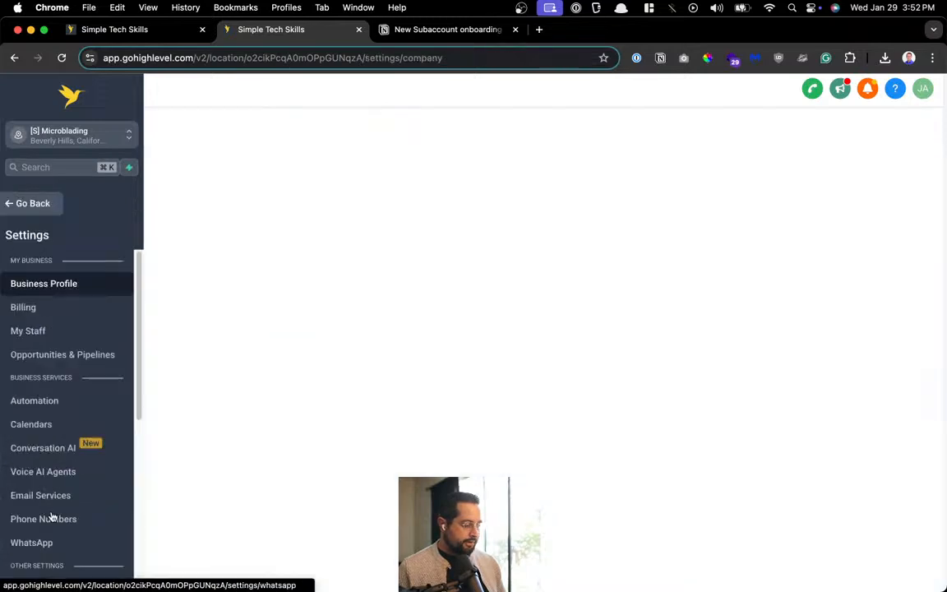
click(46, 429)
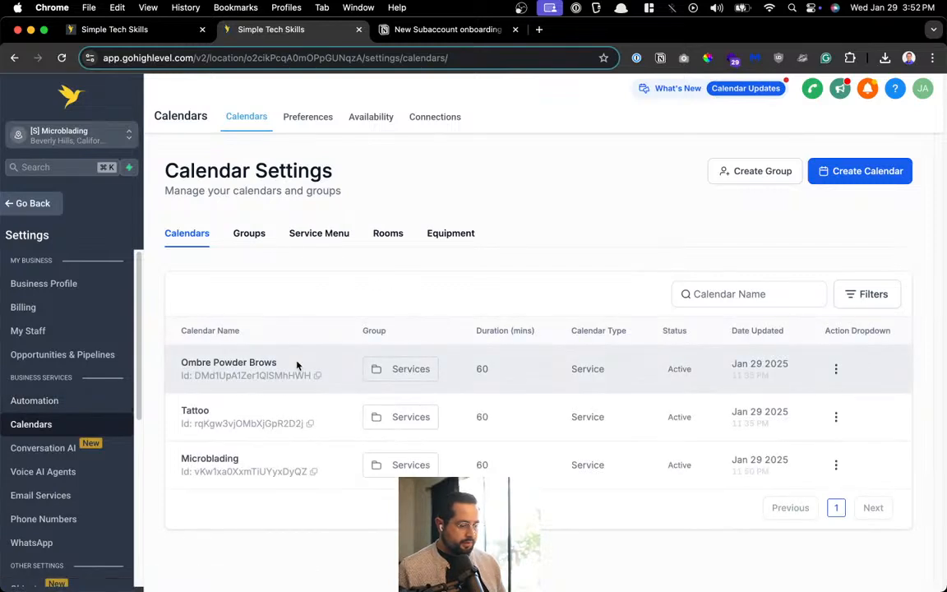
click(238, 239)
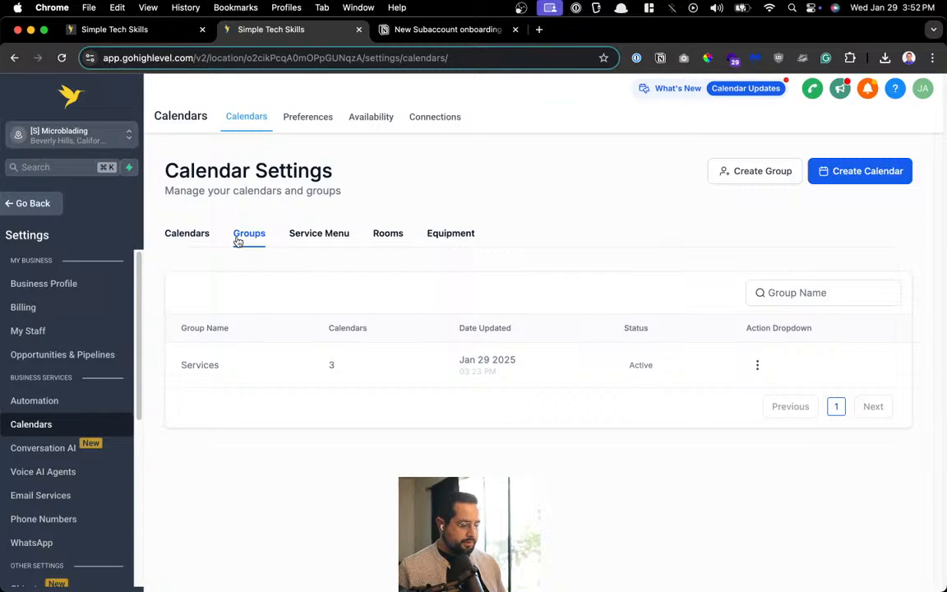
click(756, 366)
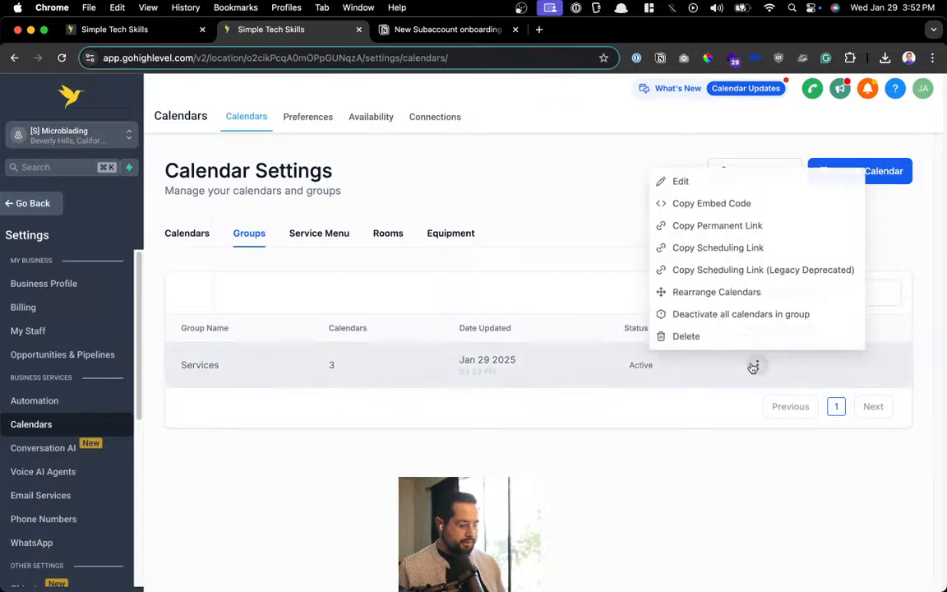
click(760, 247)
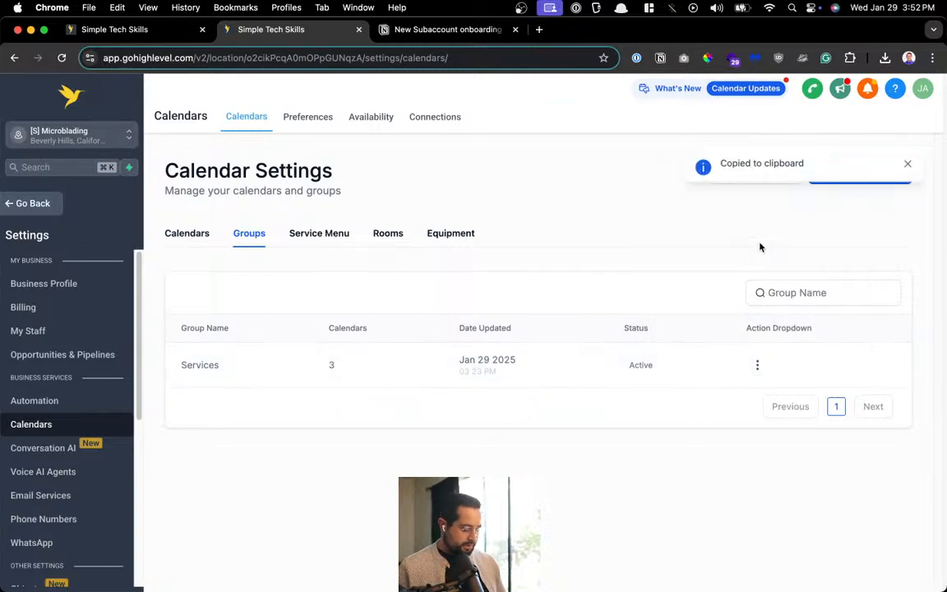
Load the Services scheduling link in a new tab, then return to calendar settings
key(super+t)
key(super+v)
key(Return)
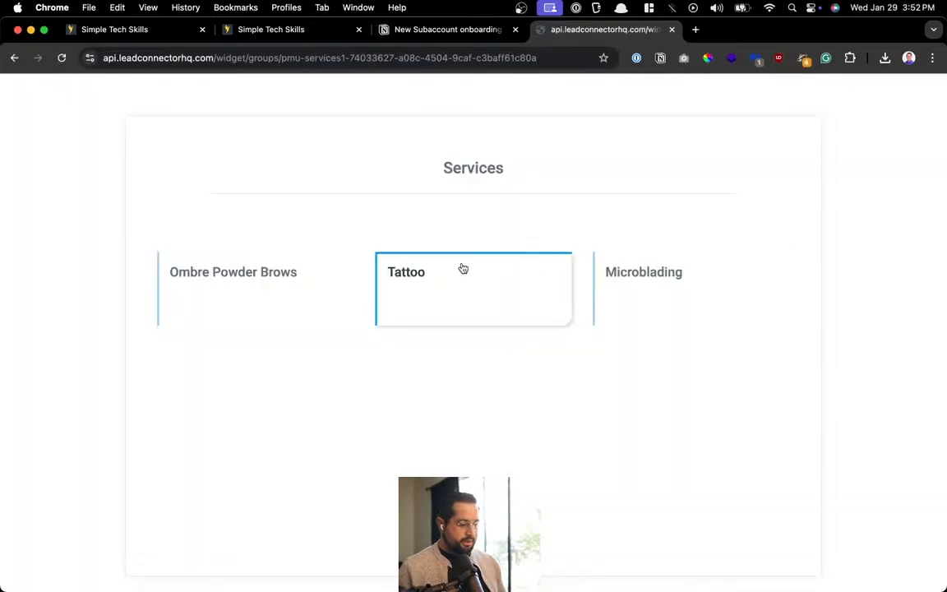
click(233, 31)
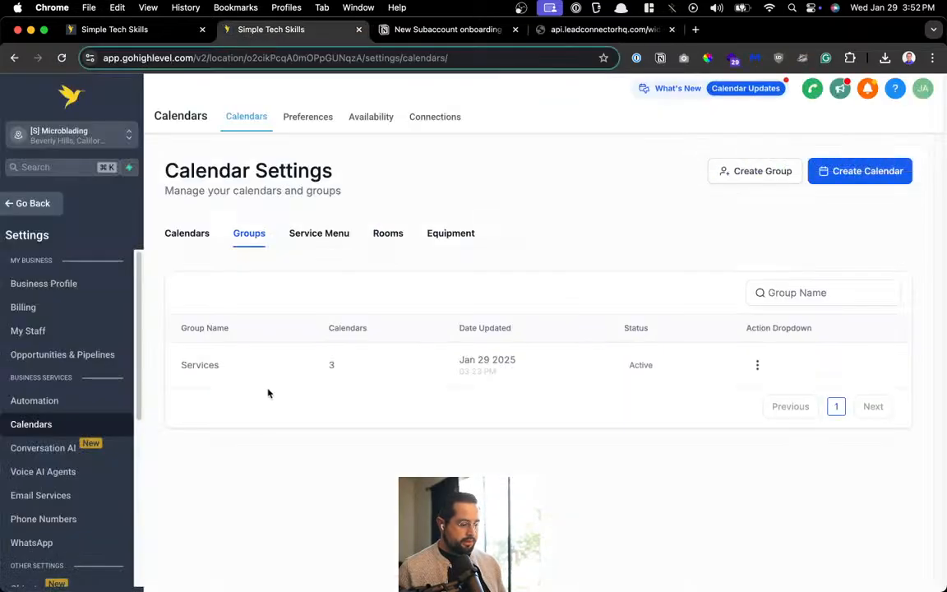
Upload ombre brows.jpg as the Ombre Powder Brows calendar's service cover image and save
click(188, 235)
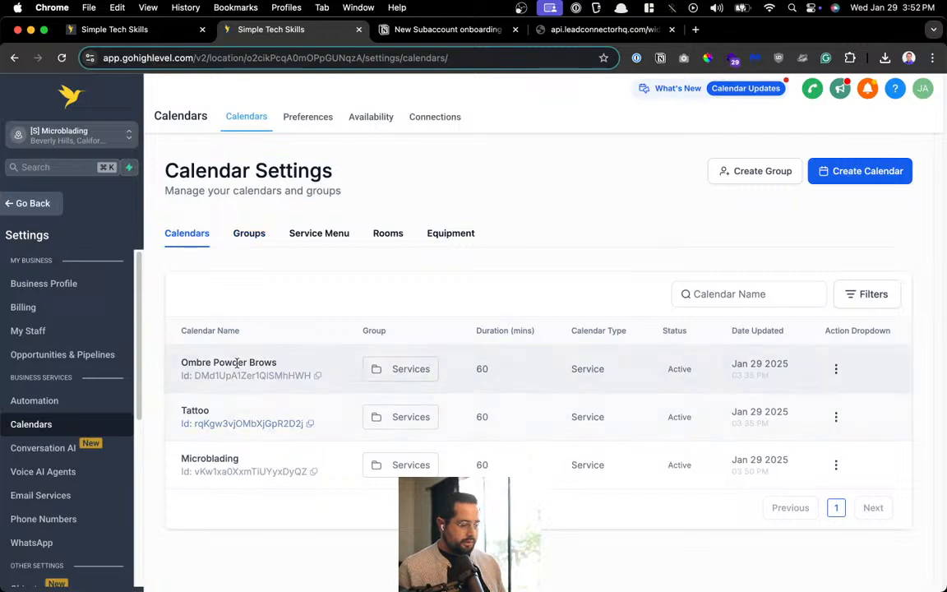
click(835, 370)
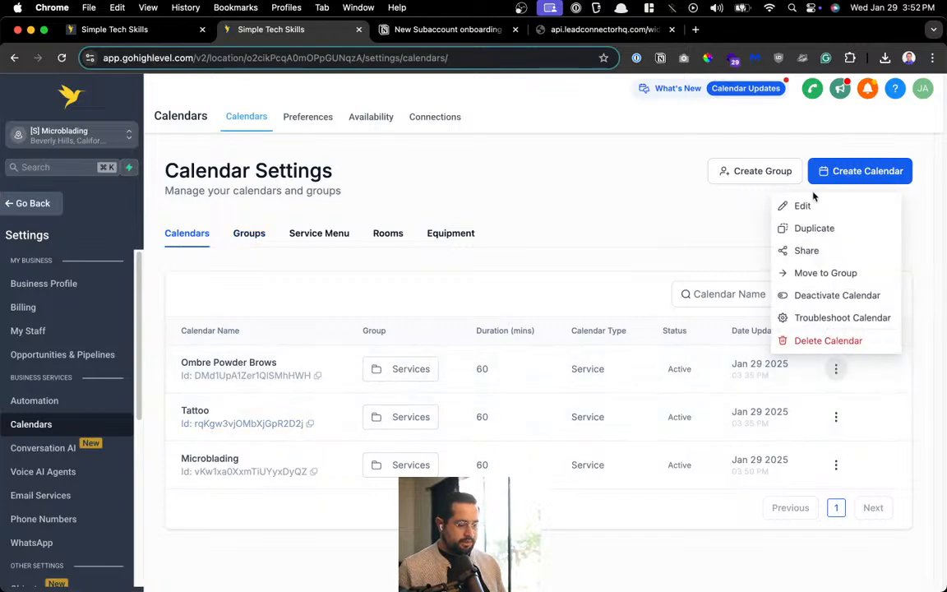
click(782, 204)
click(211, 291)
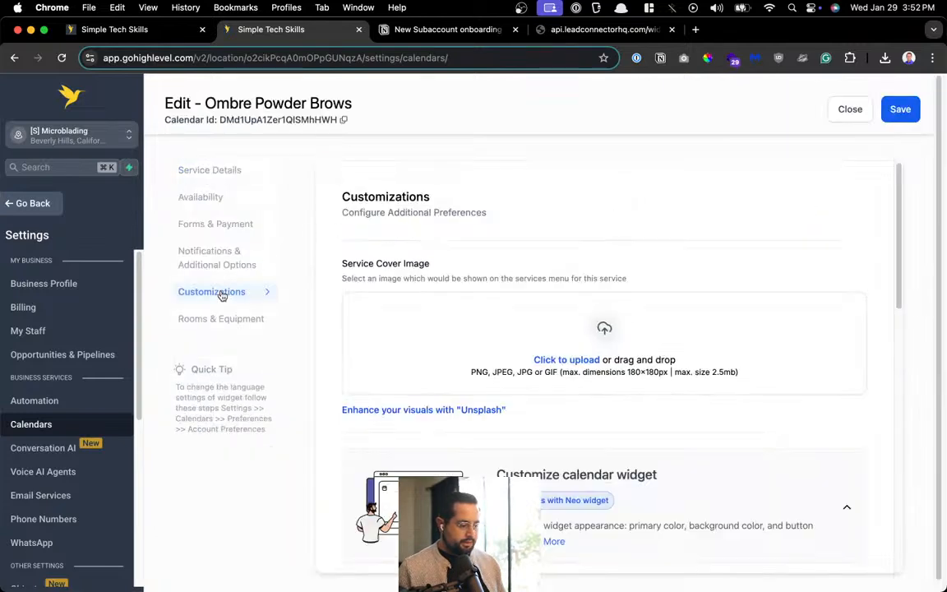
click(553, 372)
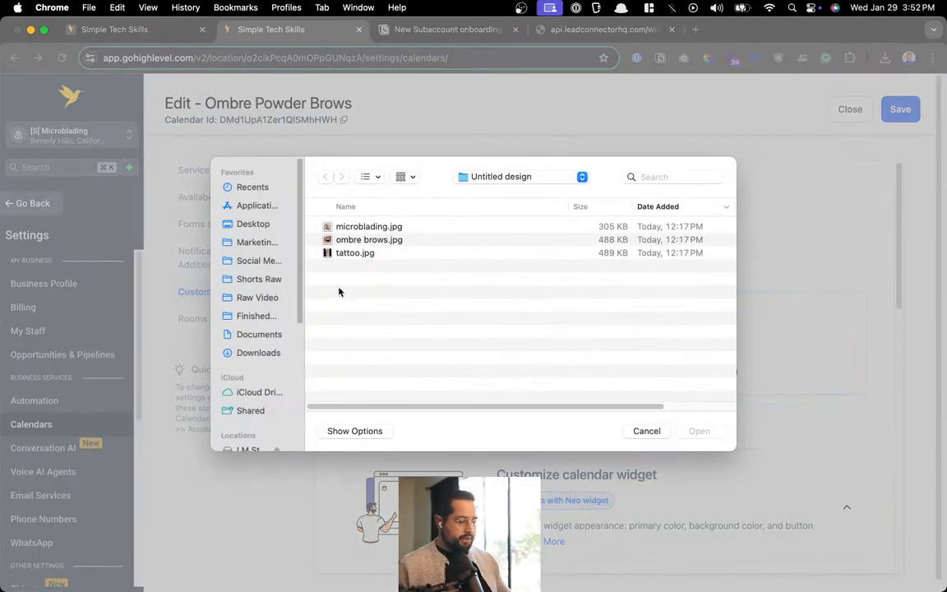
double_click(375, 242)
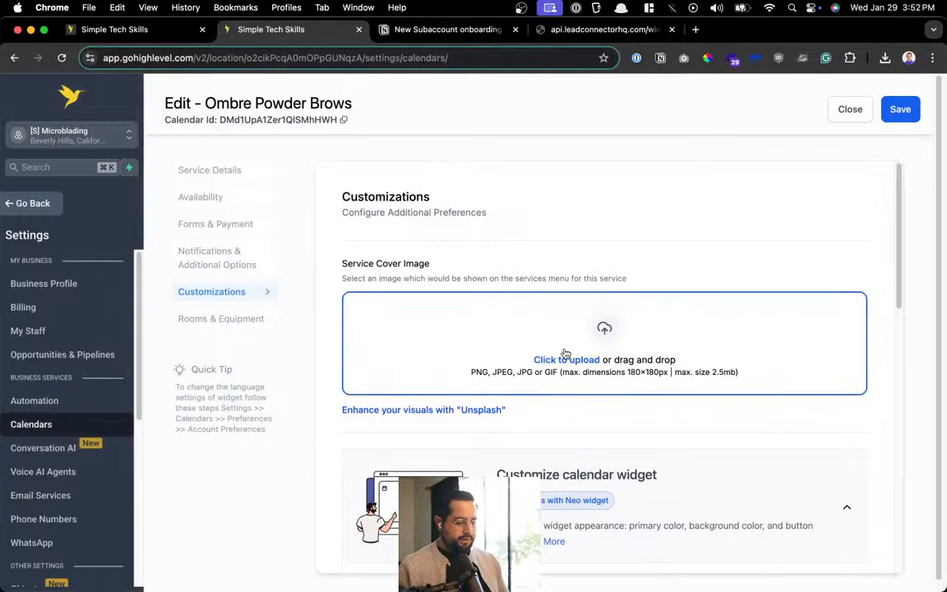
click(886, 113)
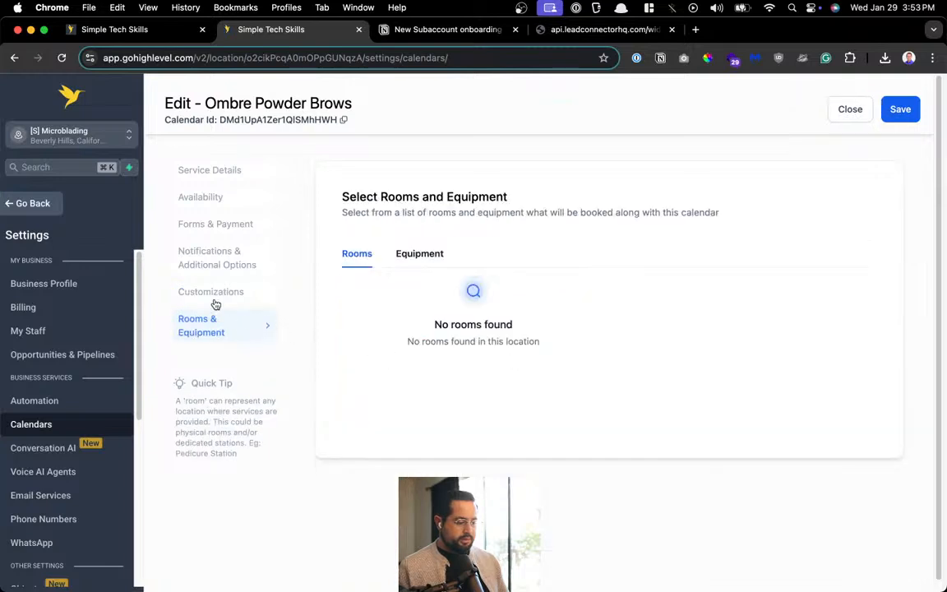
Replace the Ombre Powder Brows cover with ombre brows.jpg again, save, and close the editor
click(267, 298)
click(522, 352)
click(429, 340)
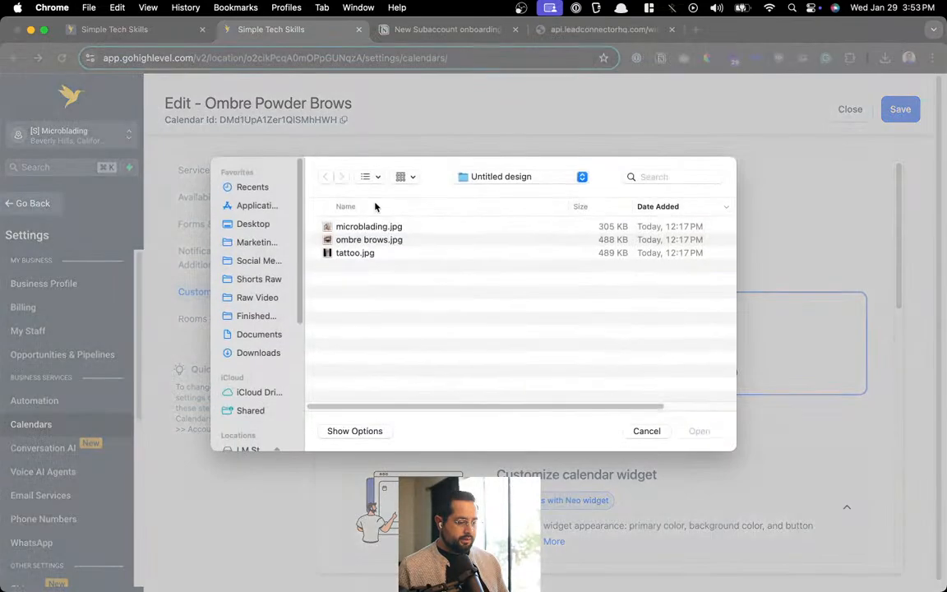
double_click(376, 240)
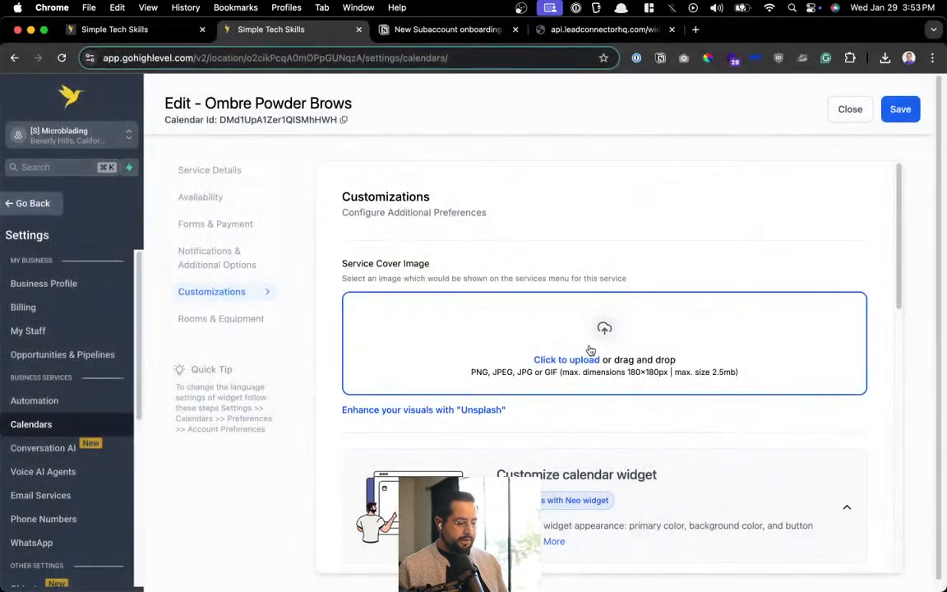
click(904, 110)
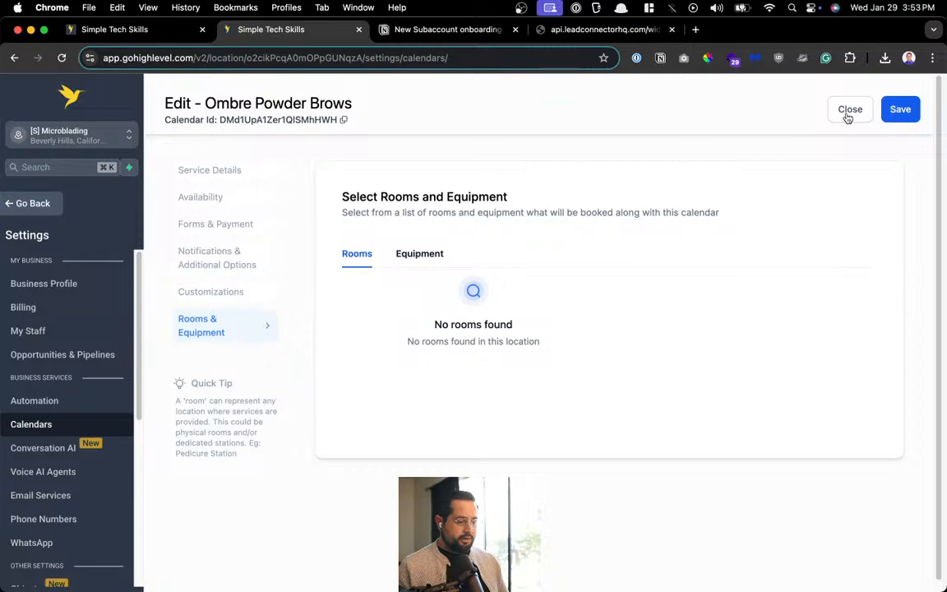
click(847, 115)
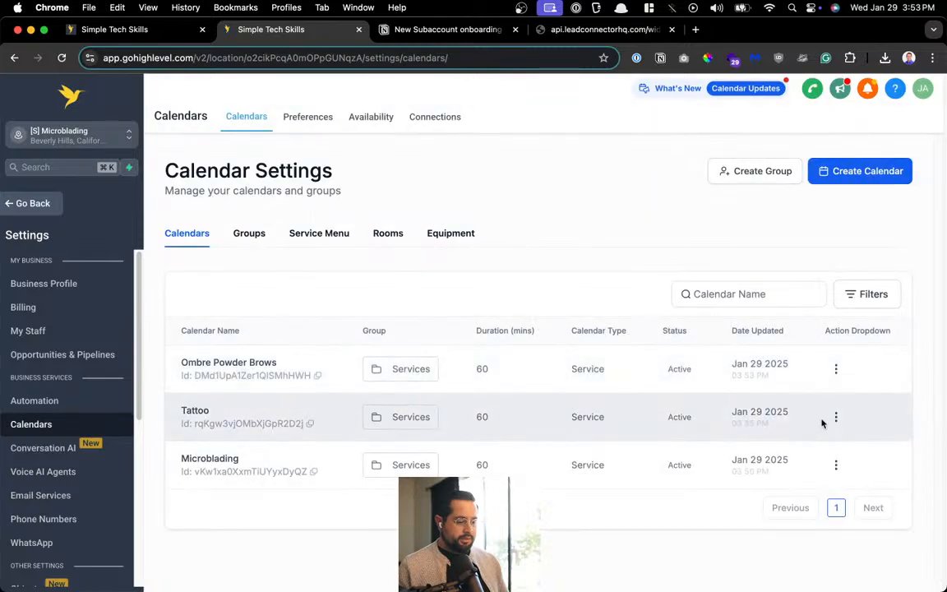
Upload tattoo.jpg as the Tattoo calendar's service cover image, save, and close the editor
click(835, 417)
click(817, 255)
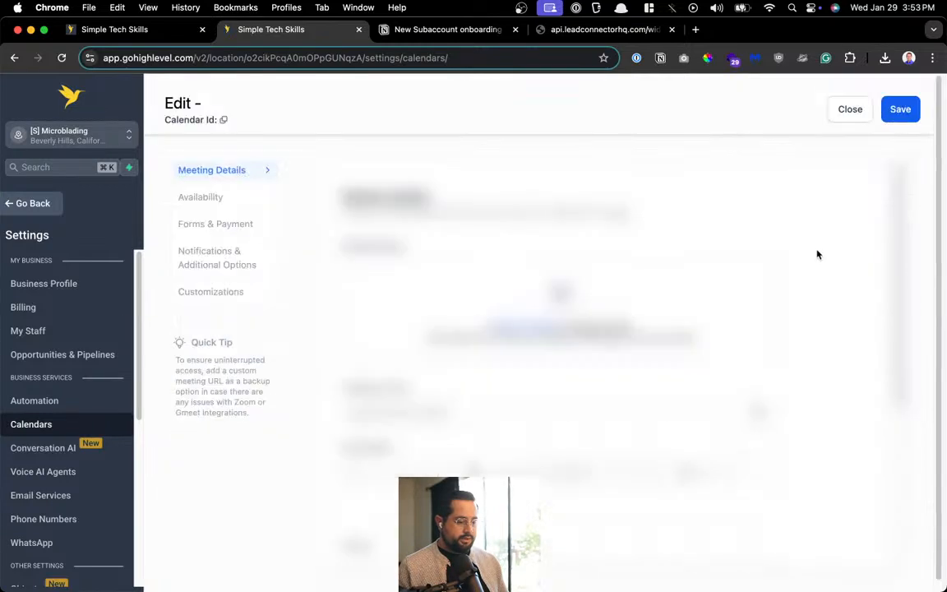
click(216, 294)
click(451, 333)
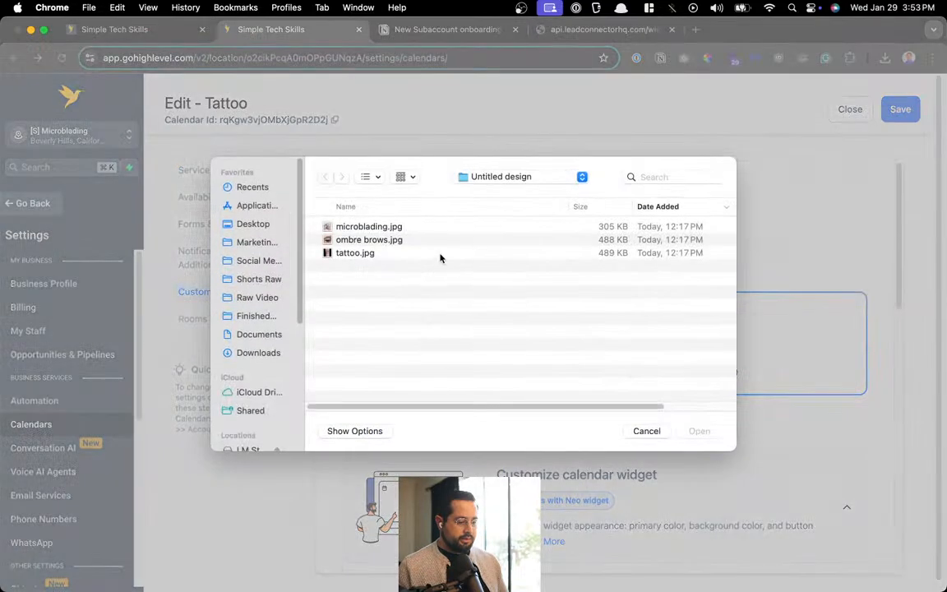
double_click(360, 253)
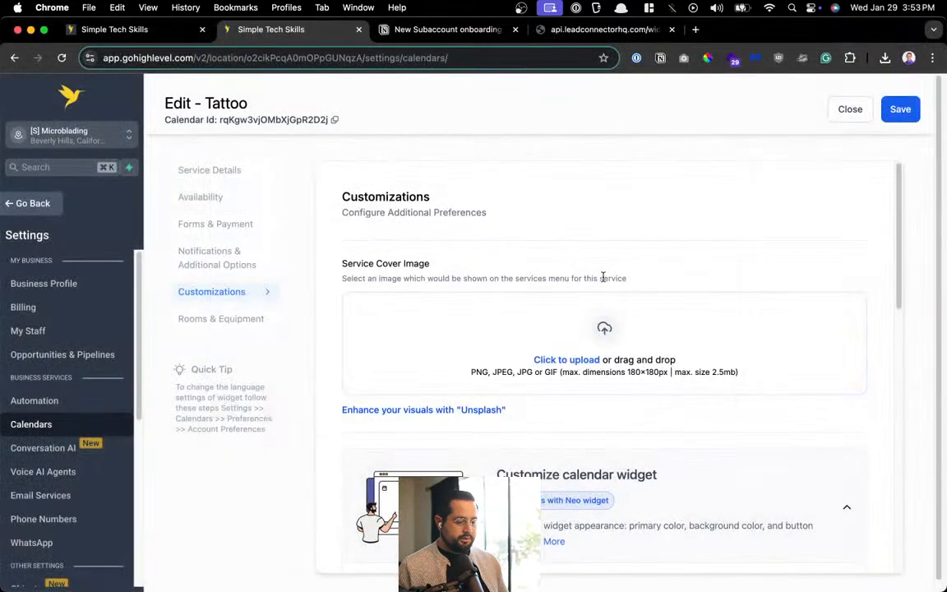
click(908, 120)
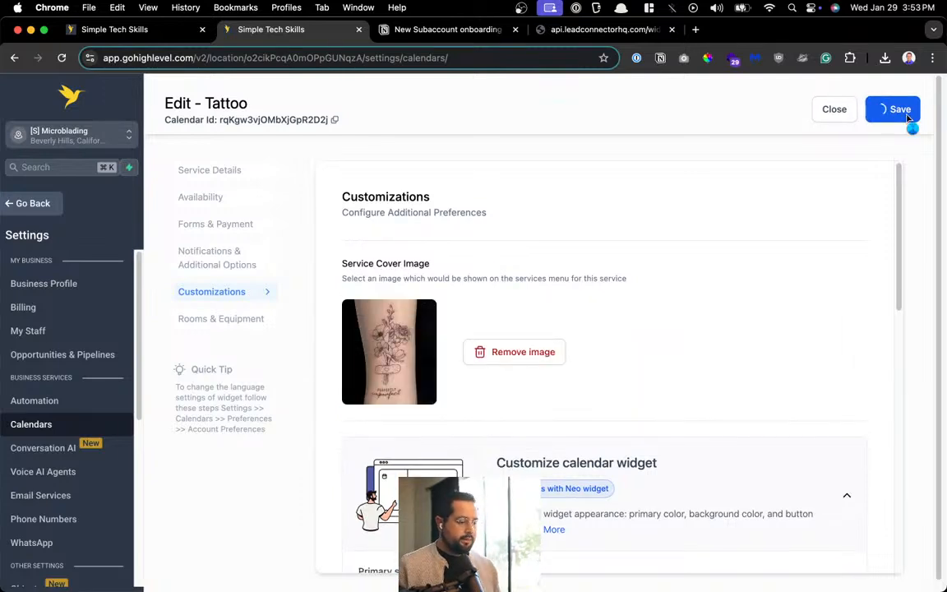
click(844, 115)
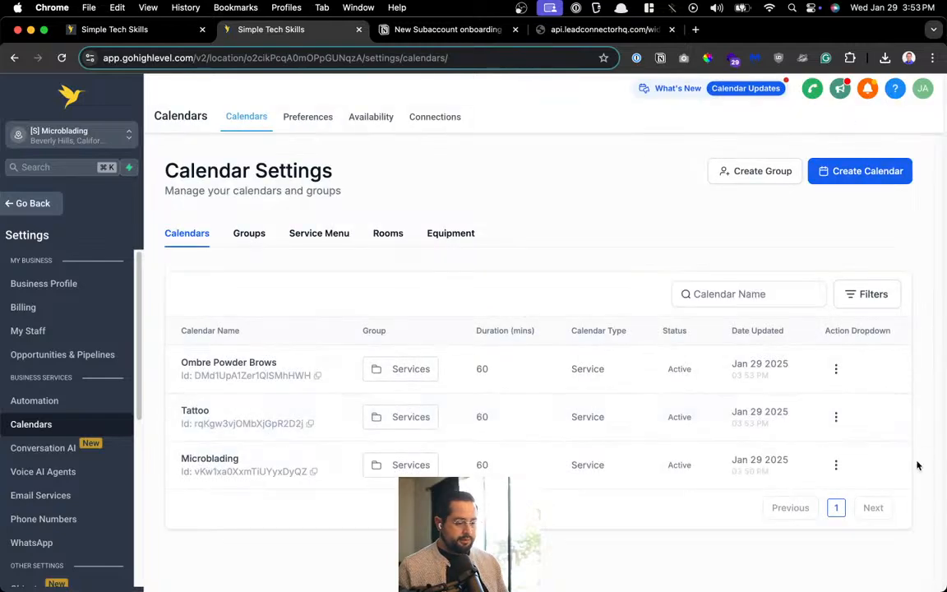
Save the Microblading calendar from its Customizations and check the public Services booking page
click(836, 464)
click(823, 304)
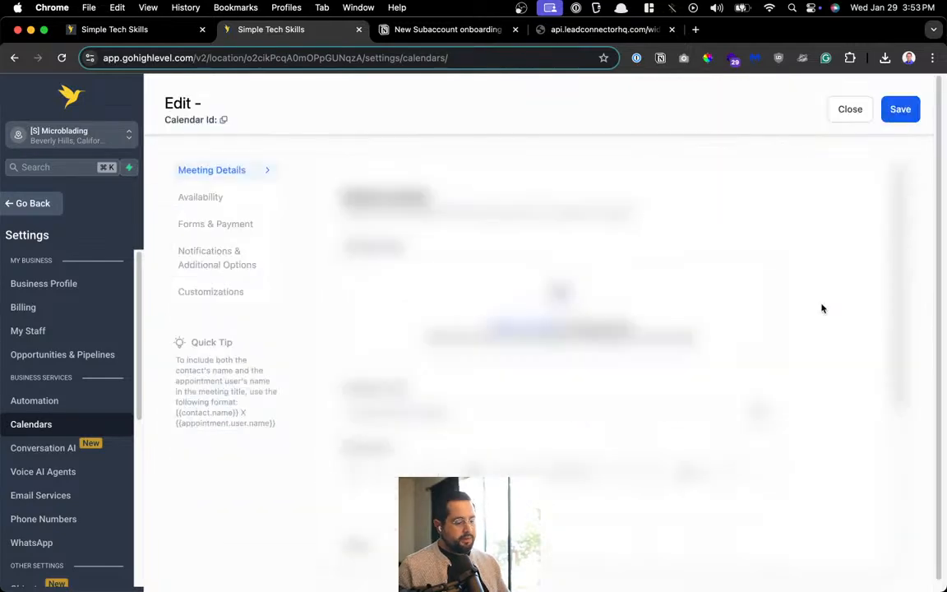
click(203, 301)
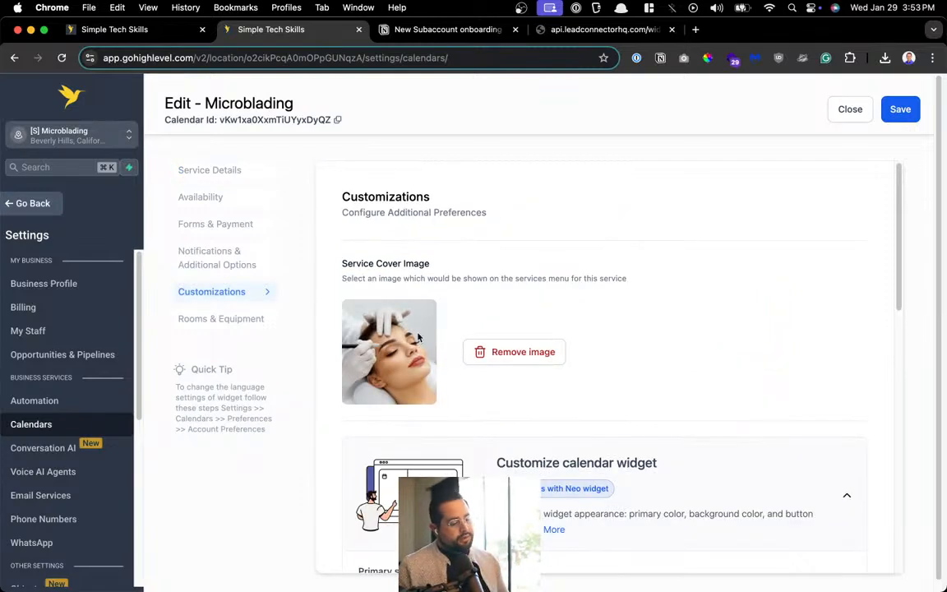
click(900, 108)
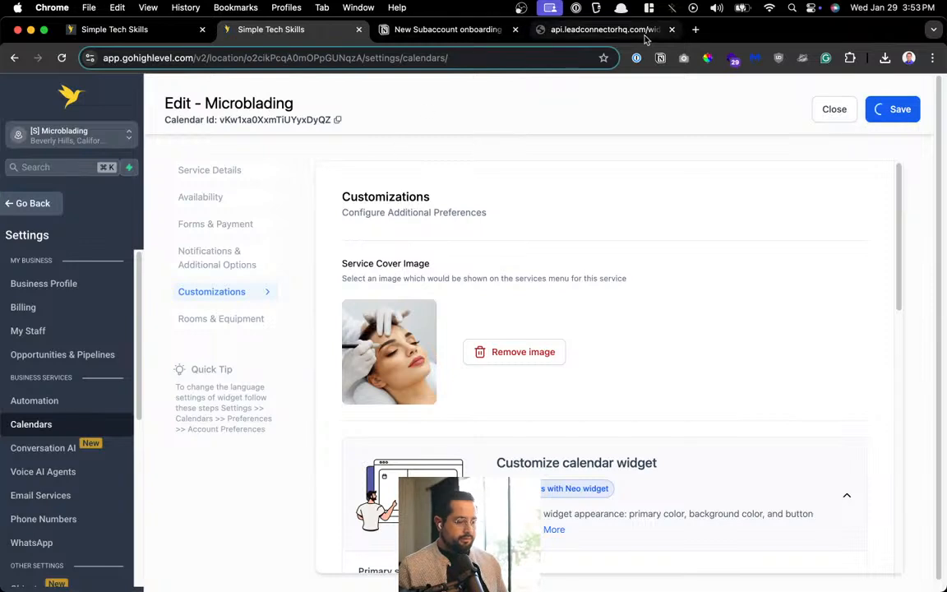
click(596, 30)
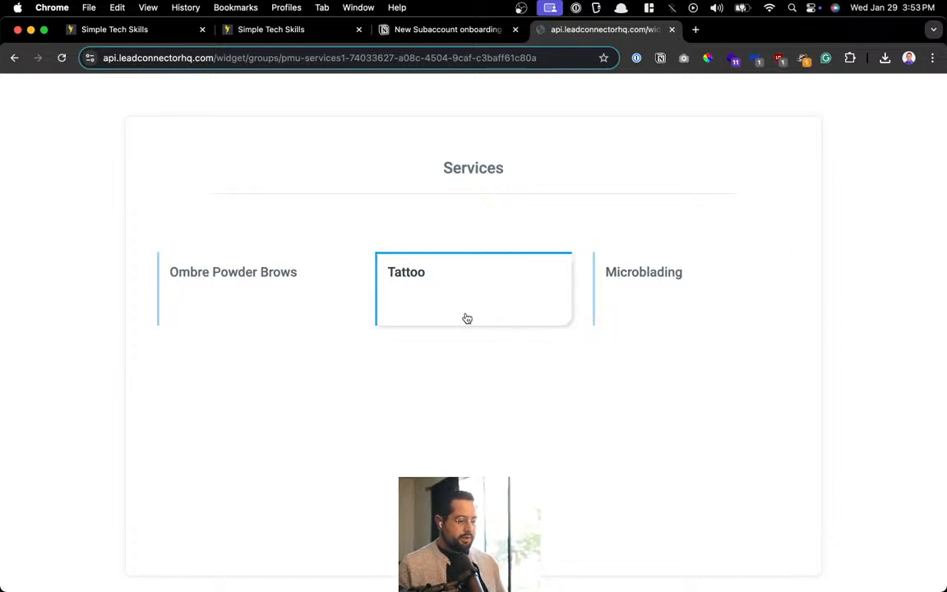
Upload microblading.jpg as the Microblading service logo in Service Details and save
click(396, 30)
click(357, 35)
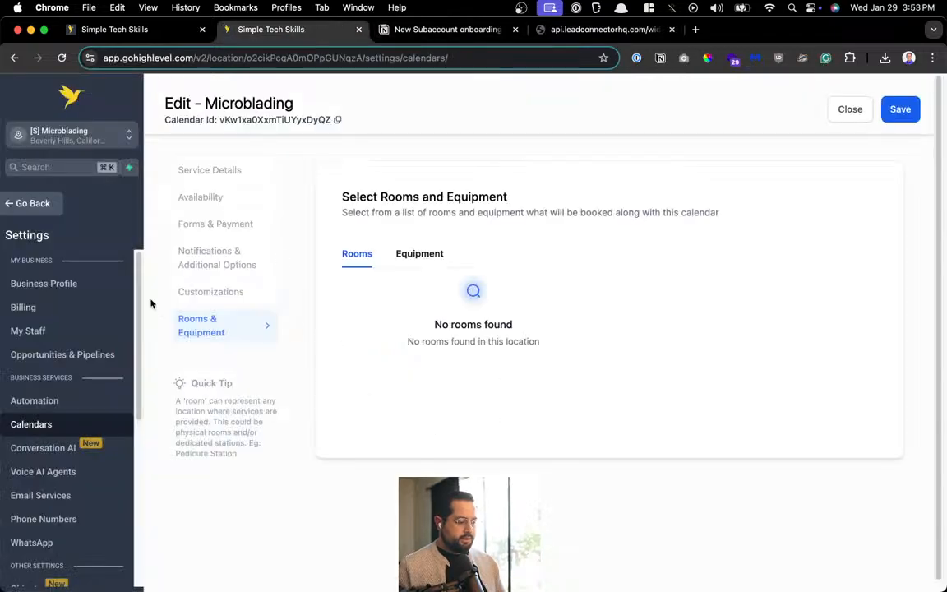
click(210, 171)
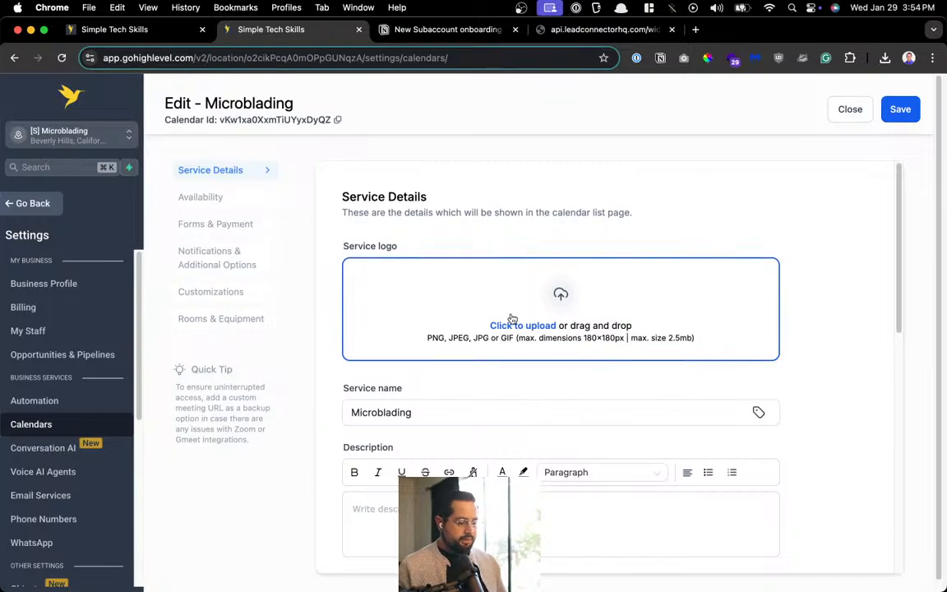
click(511, 319)
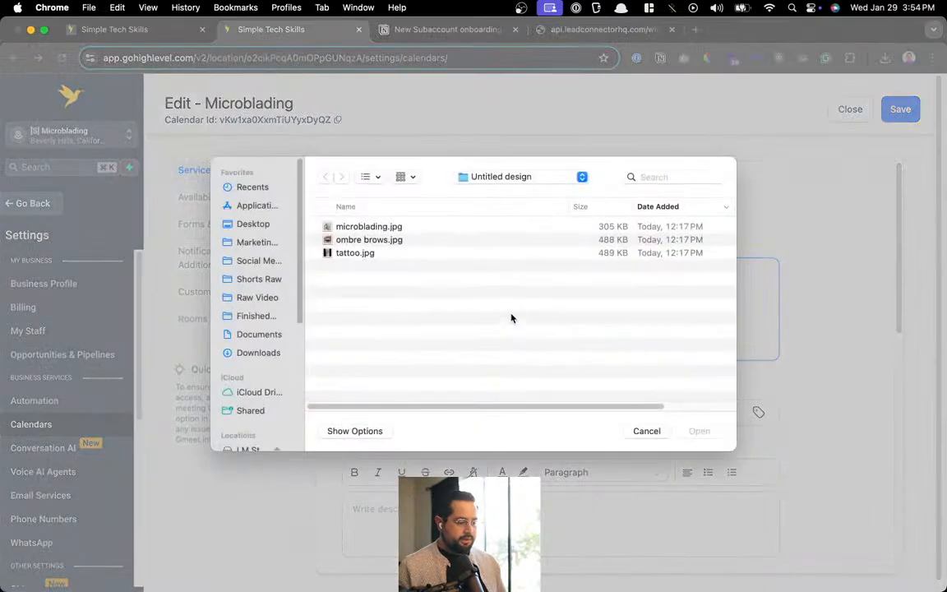
double_click(415, 231)
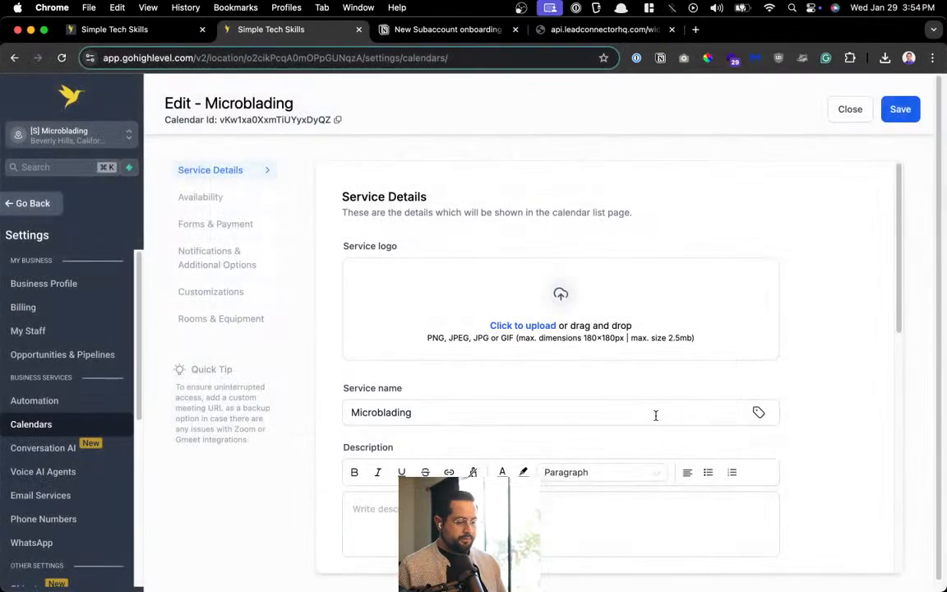
click(900, 108)
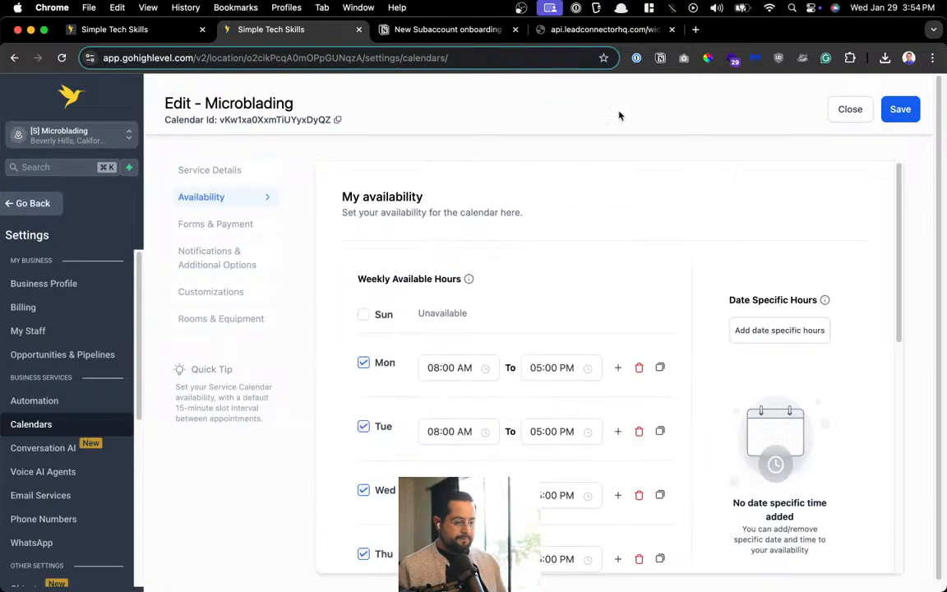
click(600, 30)
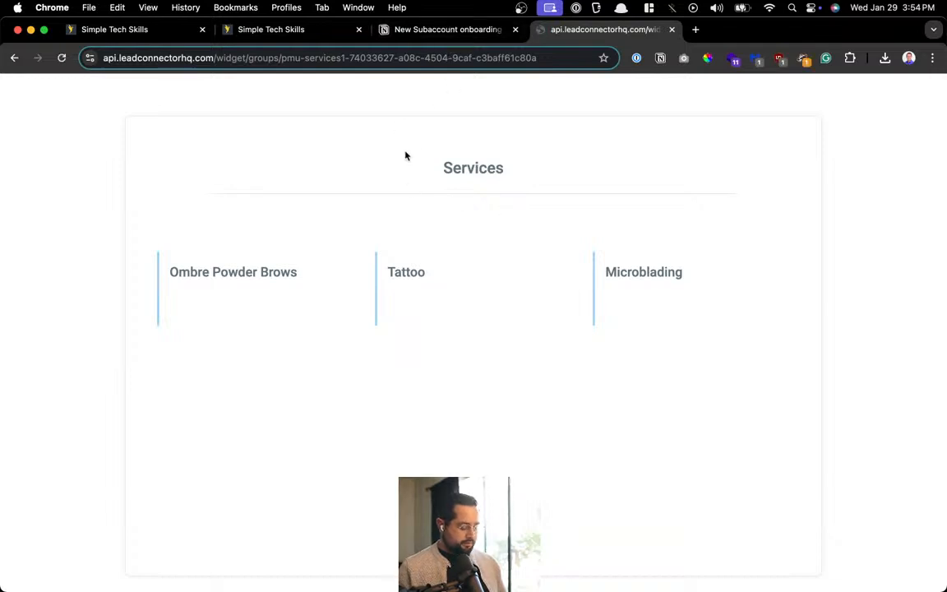
Reopen the Services booking page in a fresh tab from the saved clipboard link
key(super+w)
key(super+t)
key(super+shift+v)
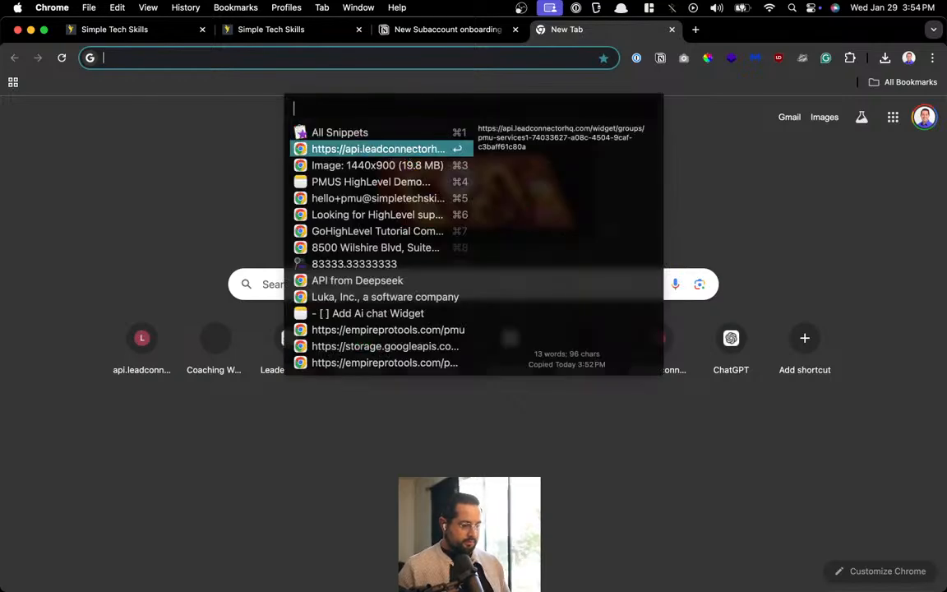
click(387, 149)
key(Return)
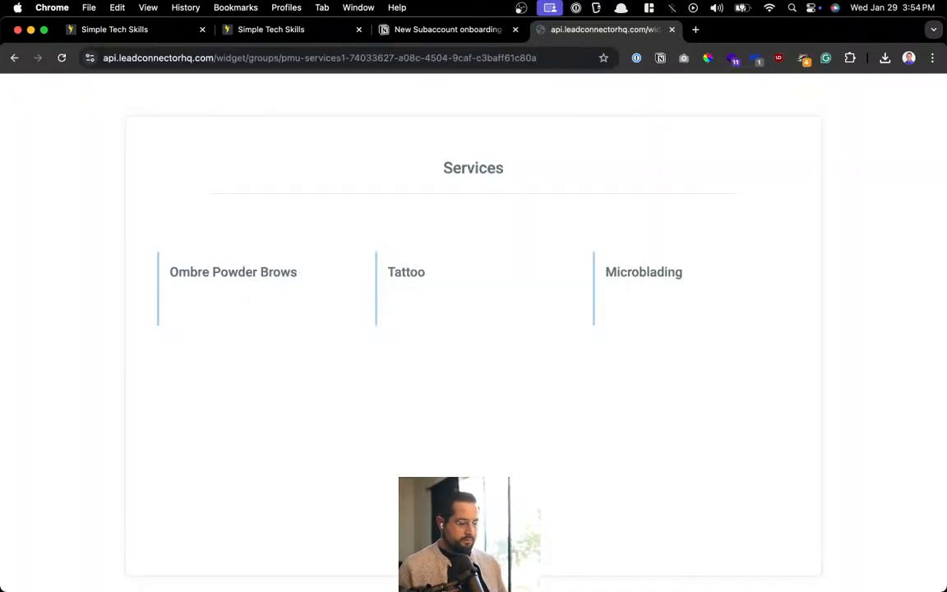
Review the Microblading Customizations, previewing the booking widget and checking the custom code field
key(super+alt+Left)
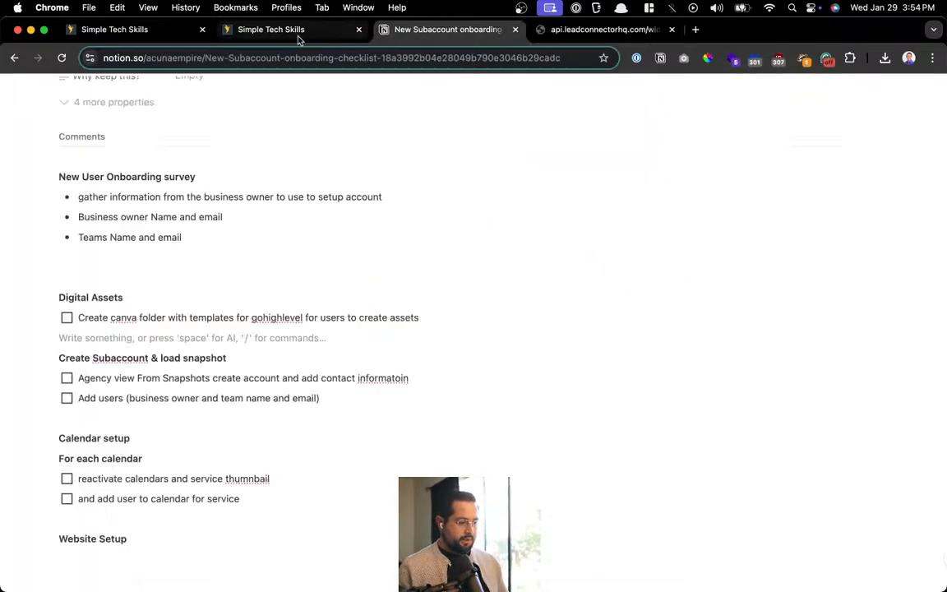
click(319, 33)
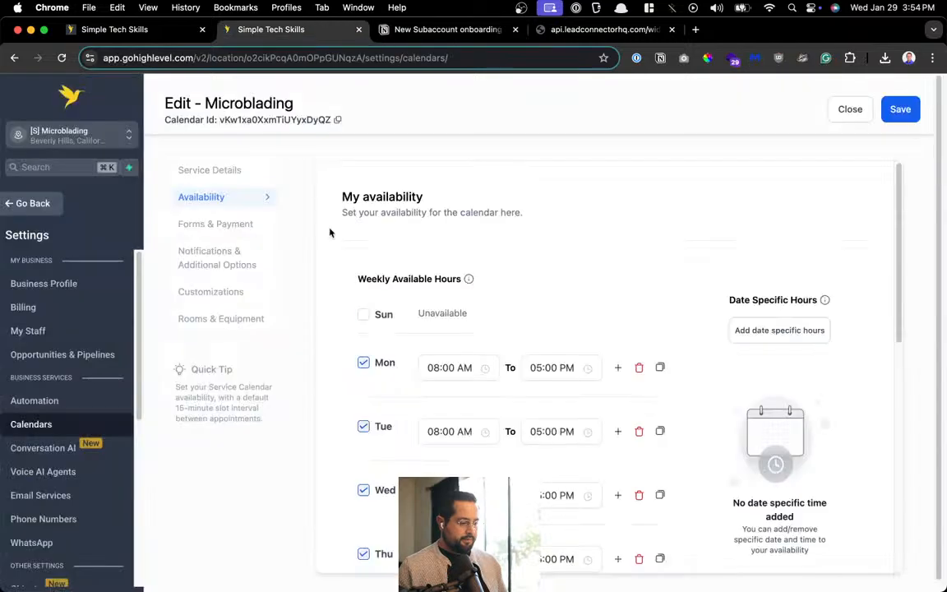
click(186, 292)
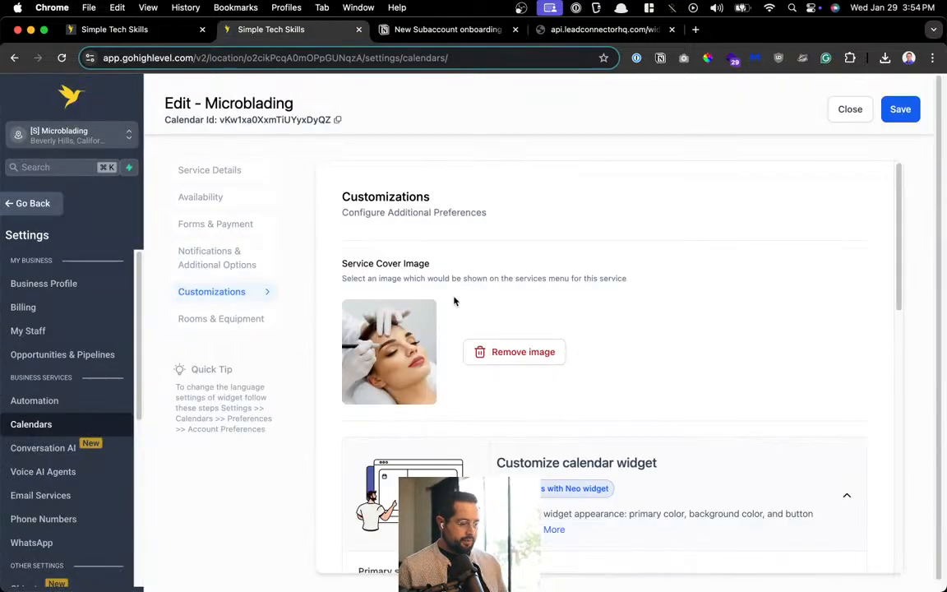
scroll(454, 301, down, 5)
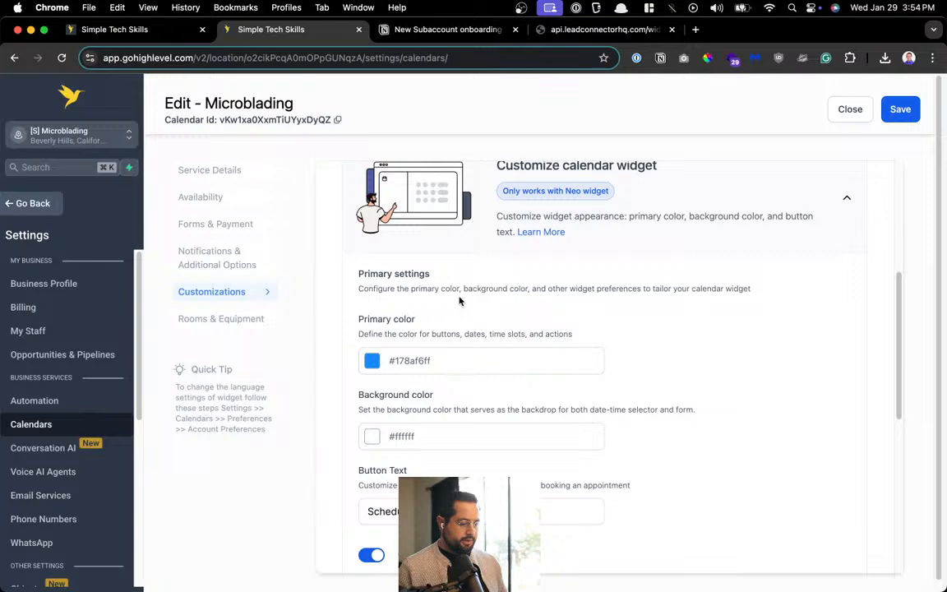
scroll(459, 301, down, 3)
scroll(460, 301, down, 4)
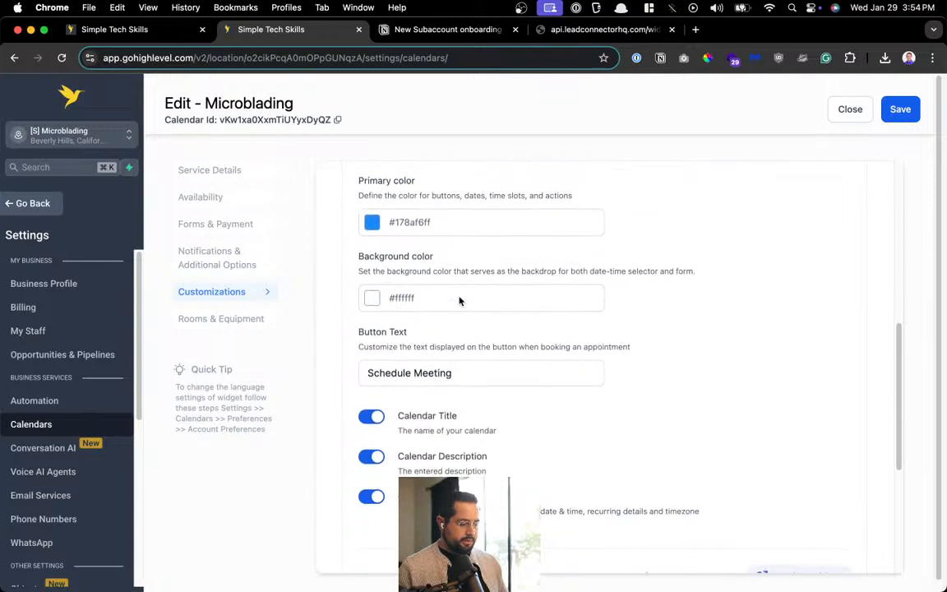
click(802, 424)
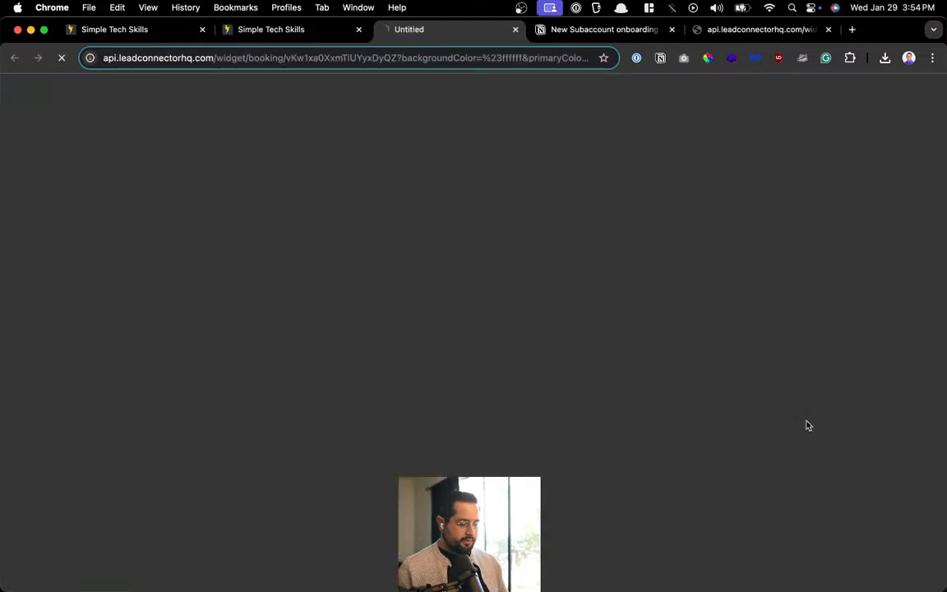
key(super+w)
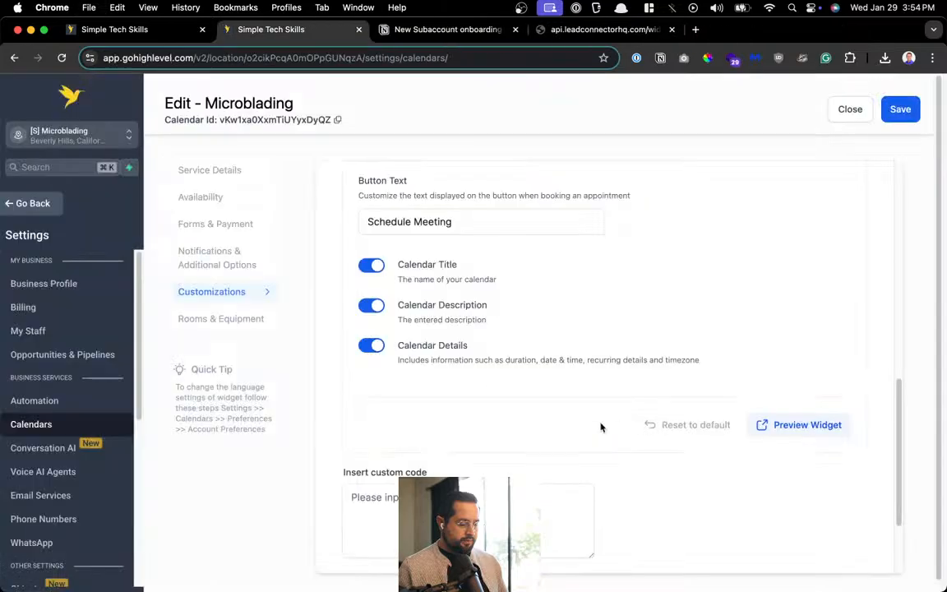
scroll(575, 424, down, 3)
click(479, 416)
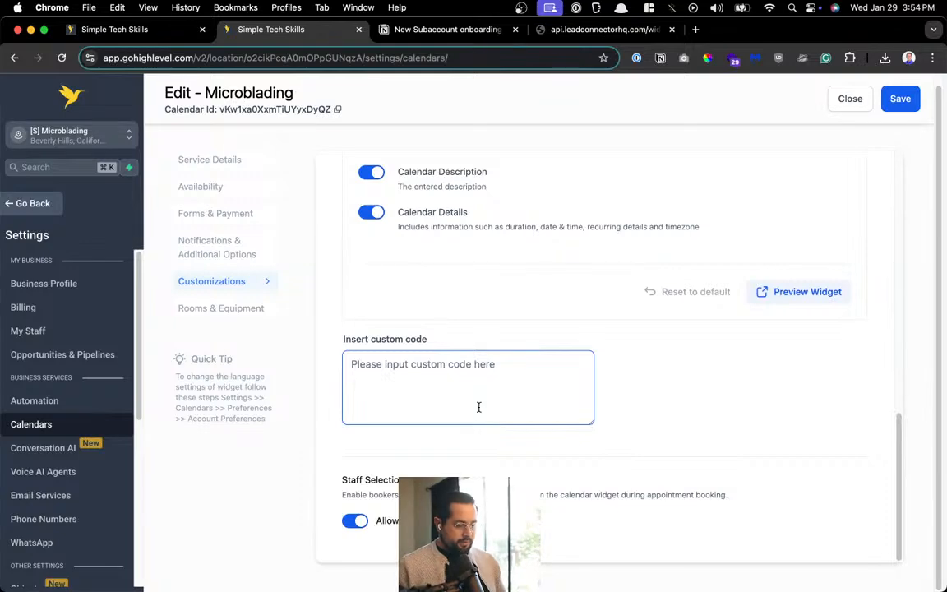
scroll(478, 407, up, 3)
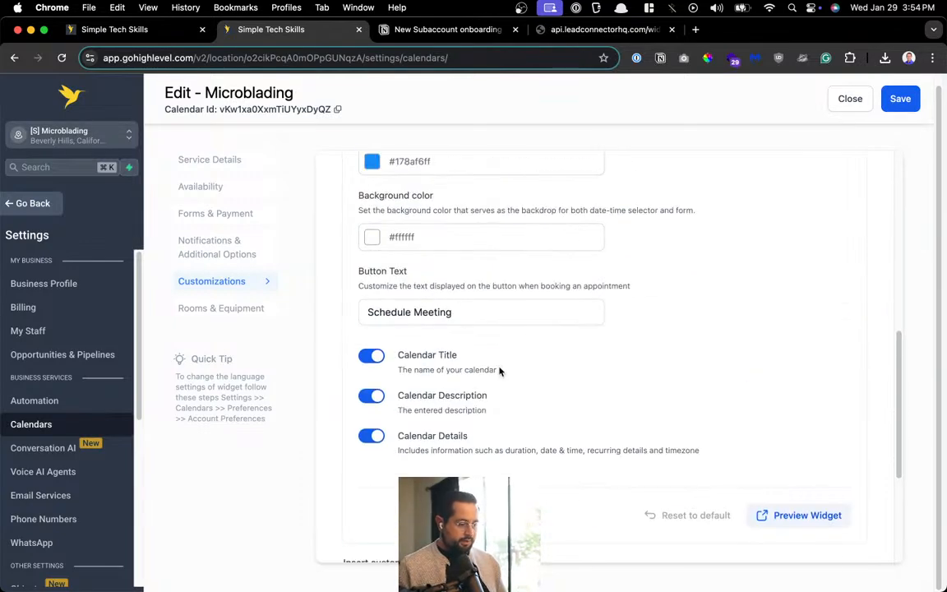
scroll(503, 406, up, 8)
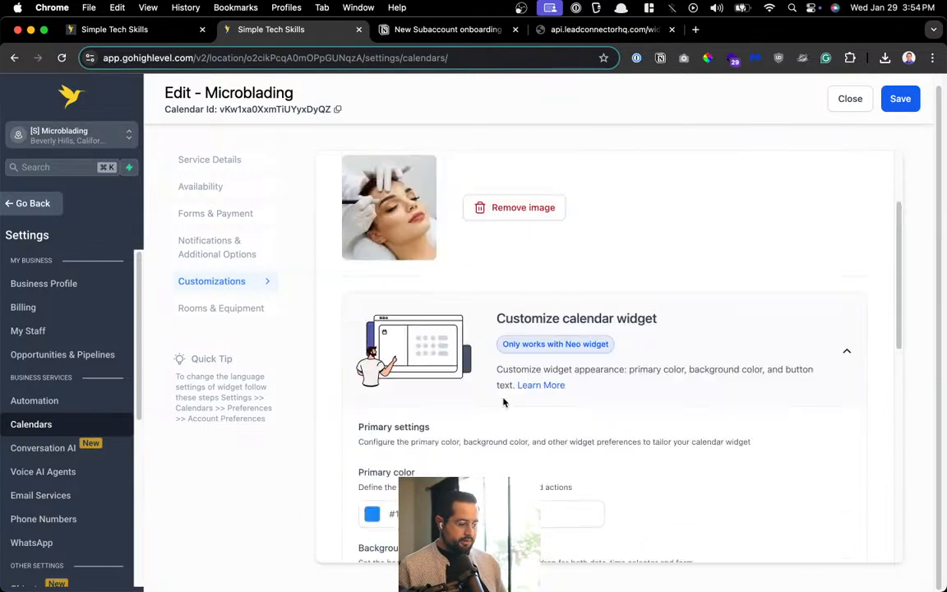
Look through the rooms, notifications, forms and payment, availability and service details sections
click(215, 311)
click(220, 260)
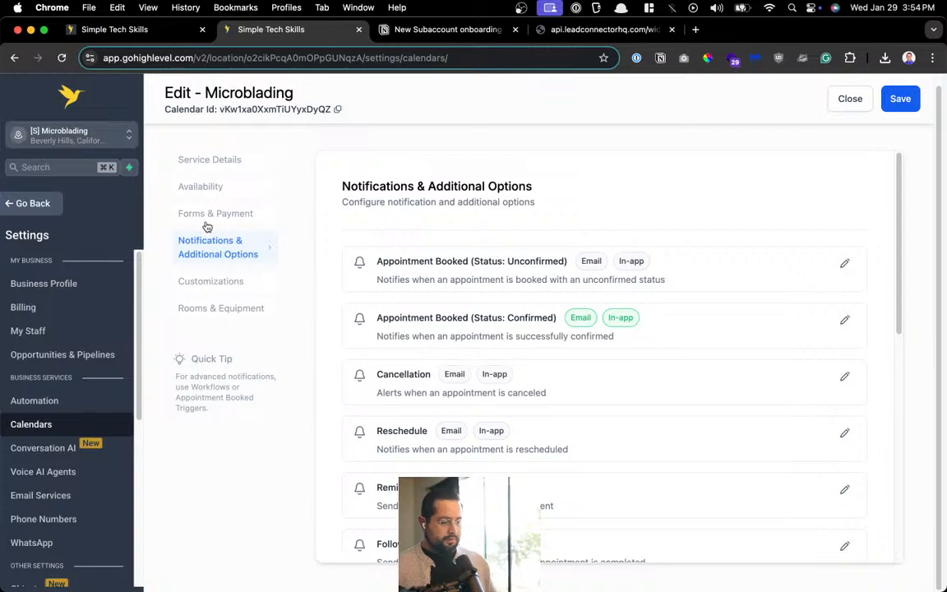
click(207, 227)
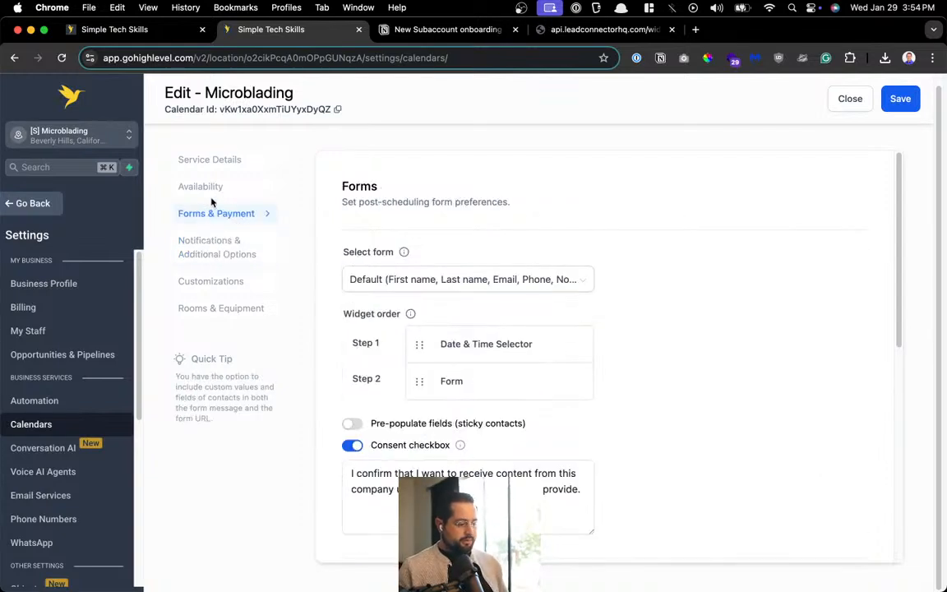
click(213, 189)
click(231, 163)
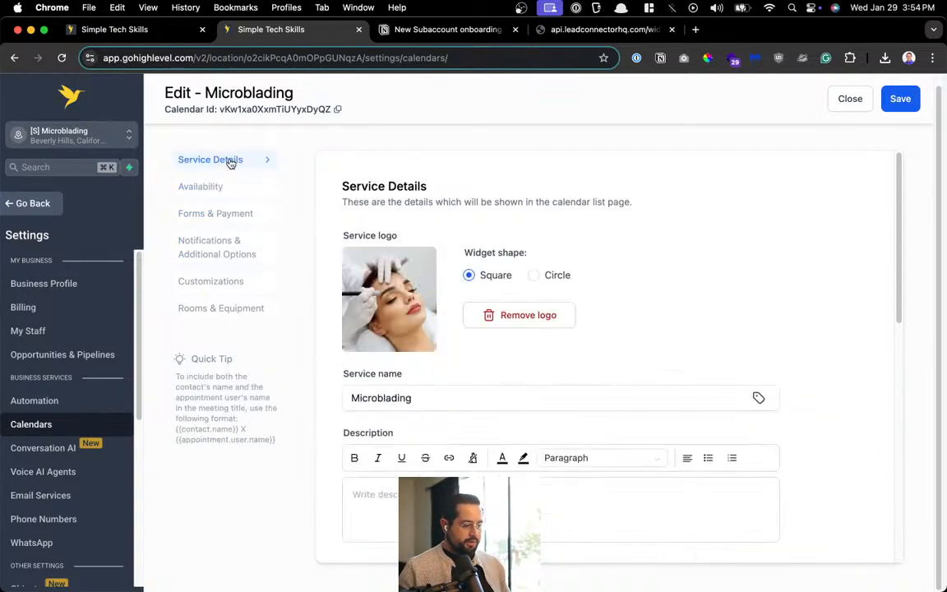
scroll(444, 360, down, 5)
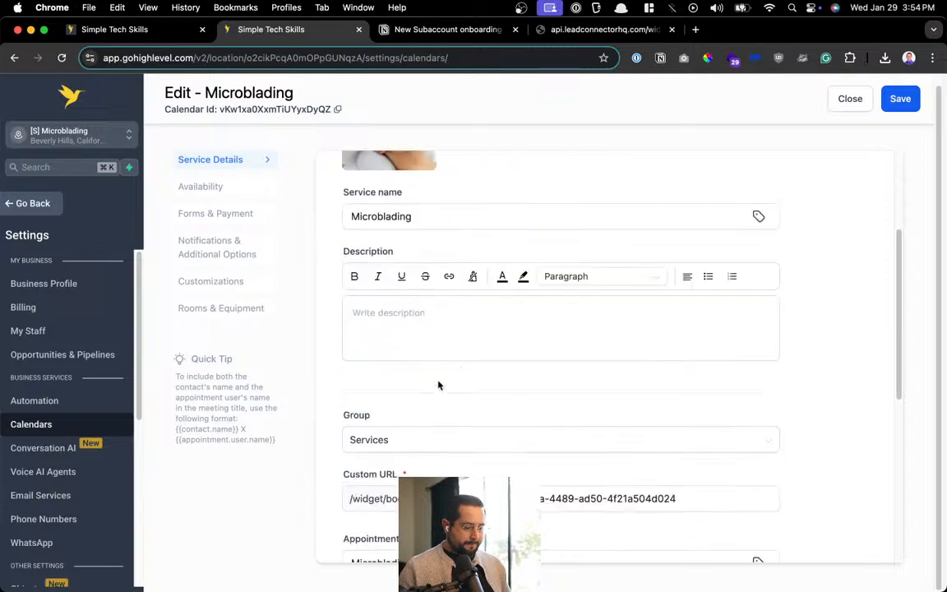
scroll(442, 403, down, 4)
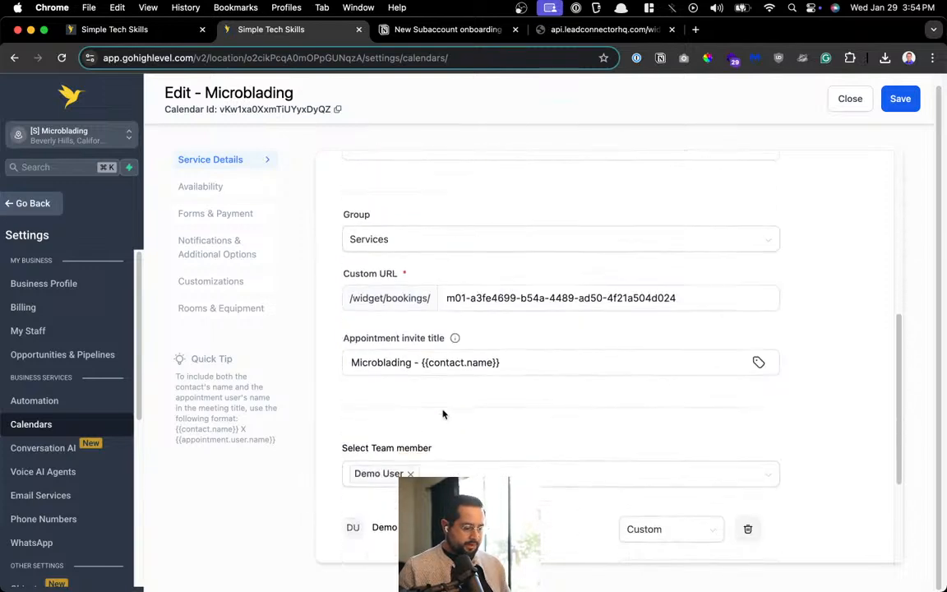
scroll(443, 413, down, 5)
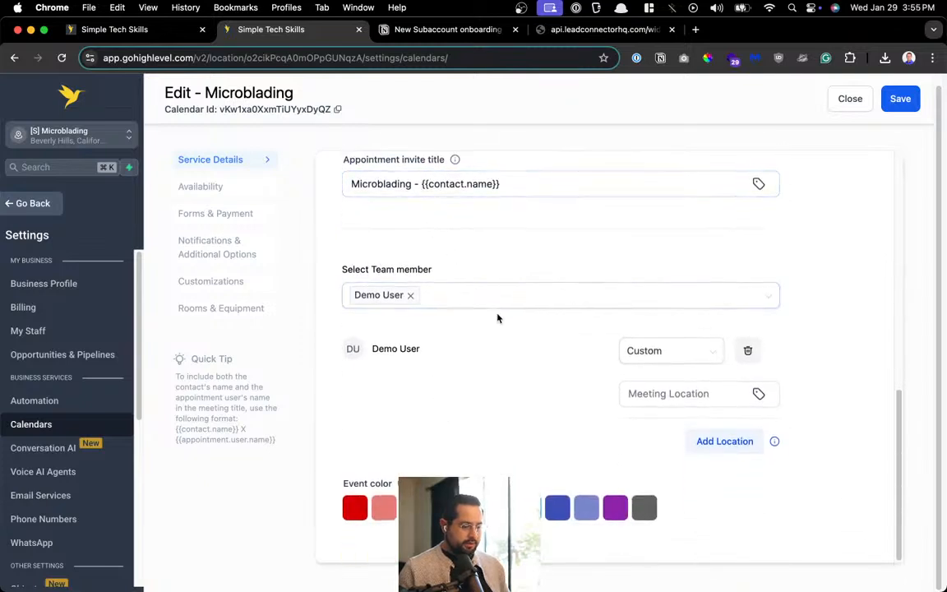
scroll(498, 322, up, 12)
scroll(429, 439, down, 3)
Keep the Microblading calendar's Group set to Services and save
click(431, 402)
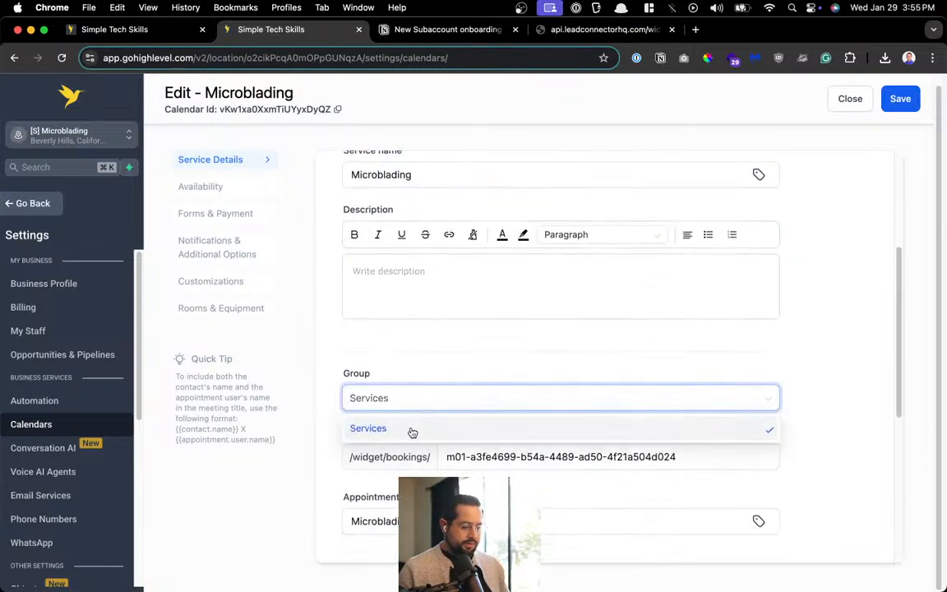
click(411, 431)
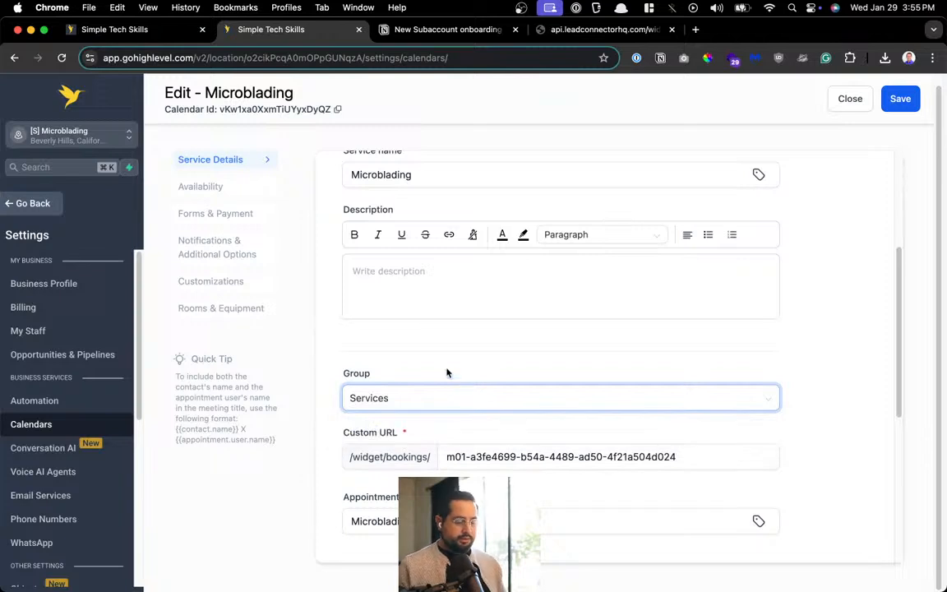
scroll(449, 371, down, 10)
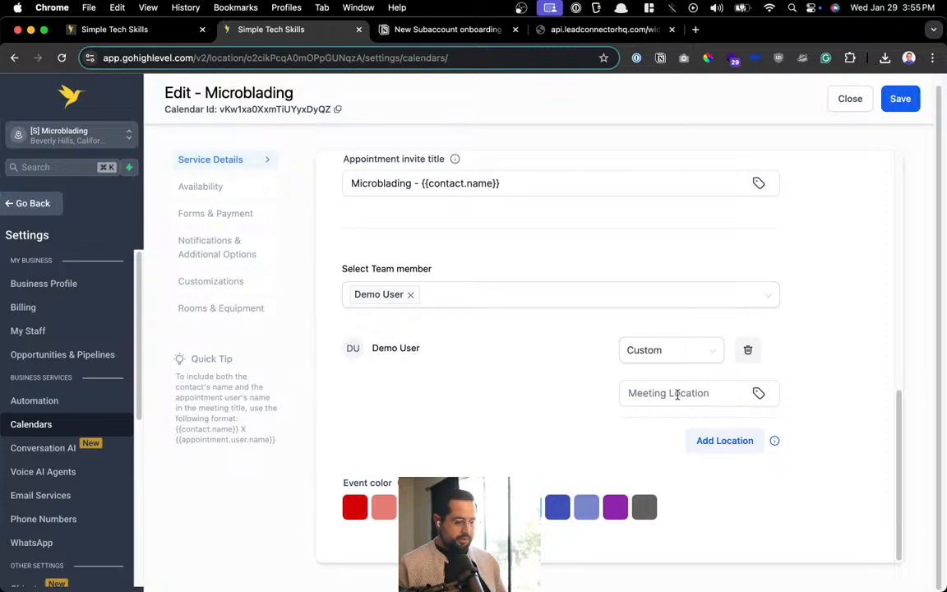
click(901, 98)
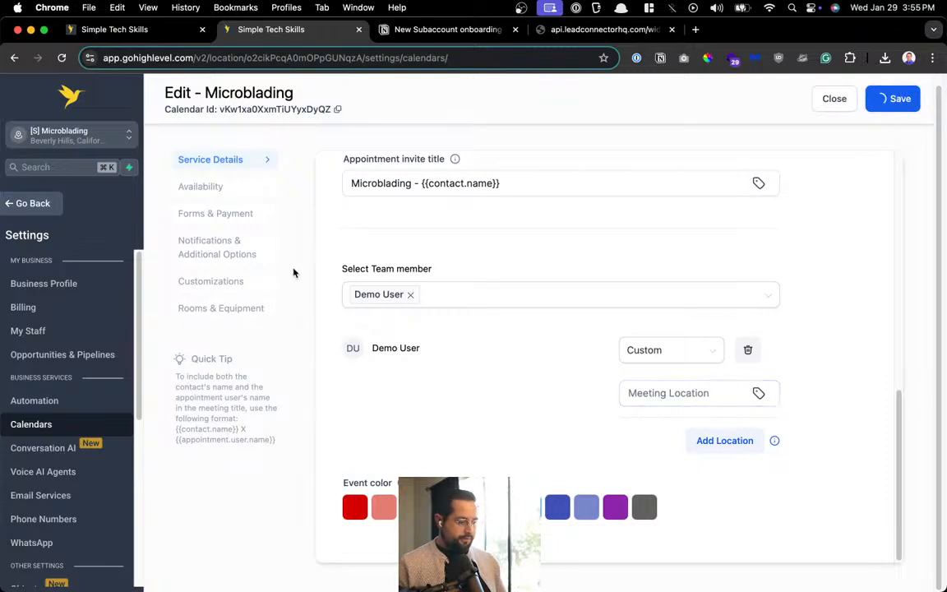
Review availability, forms and payment, and notification settings, then go to the website's pages
click(202, 187)
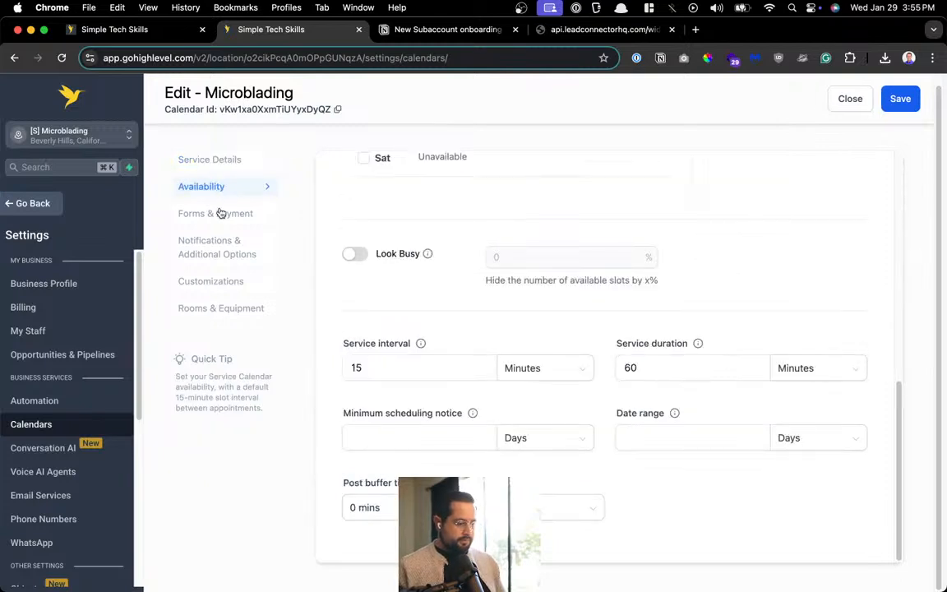
click(216, 214)
click(231, 256)
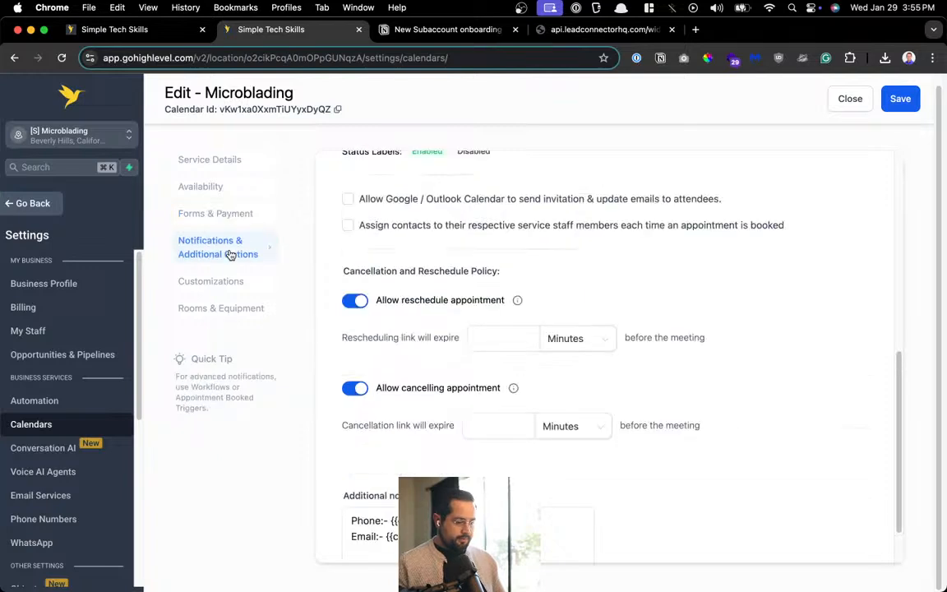
click(153, 30)
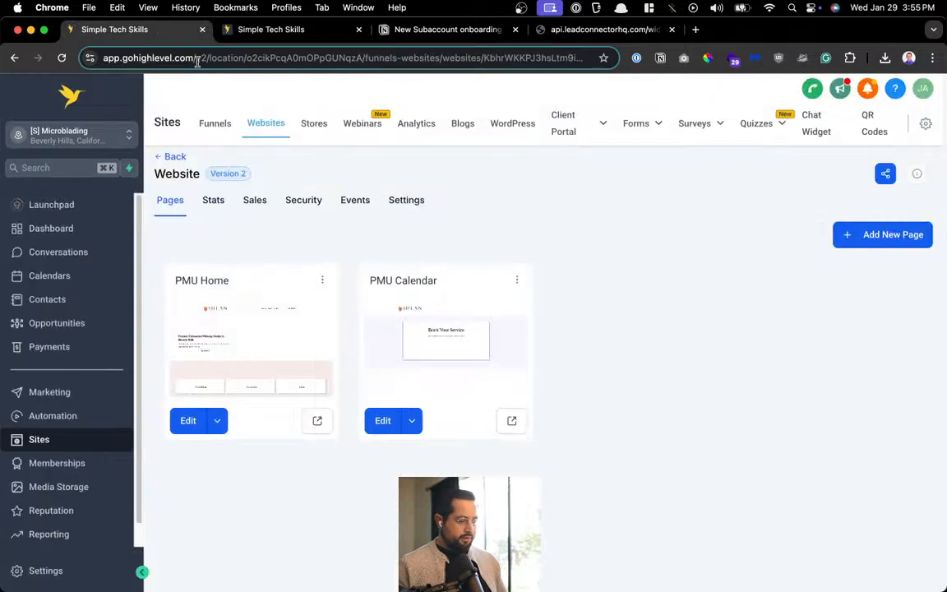
Preview the PMU Calendar page to see Microblading listed alongside Ombre Powder Brows and Tattoo
click(315, 421)
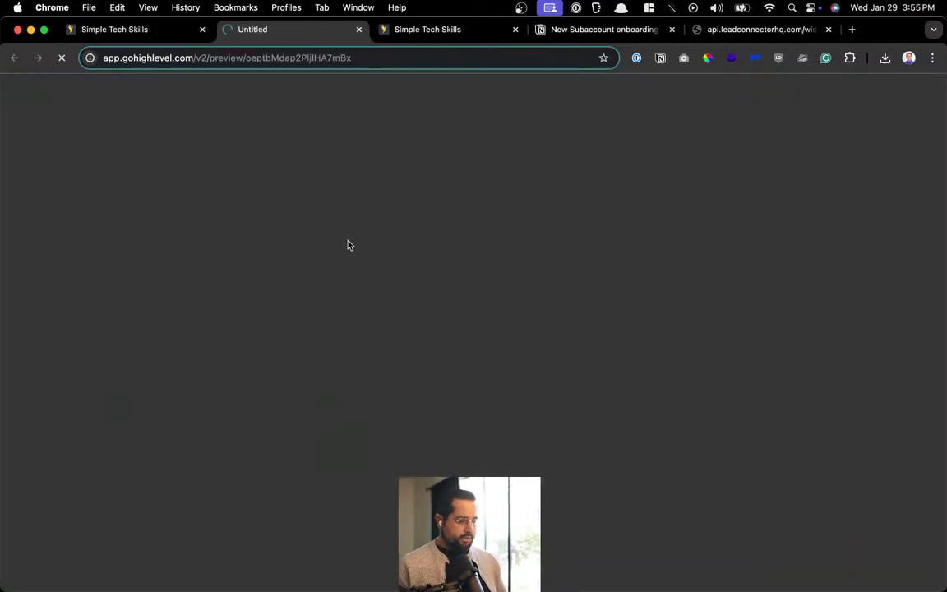
key(super+w)
click(505, 417)
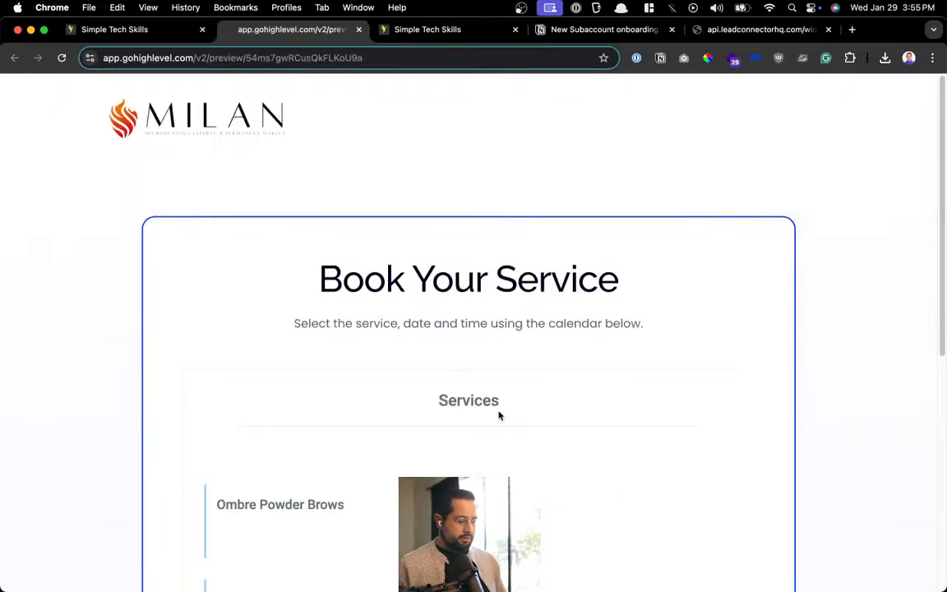
scroll(498, 415, down, 3)
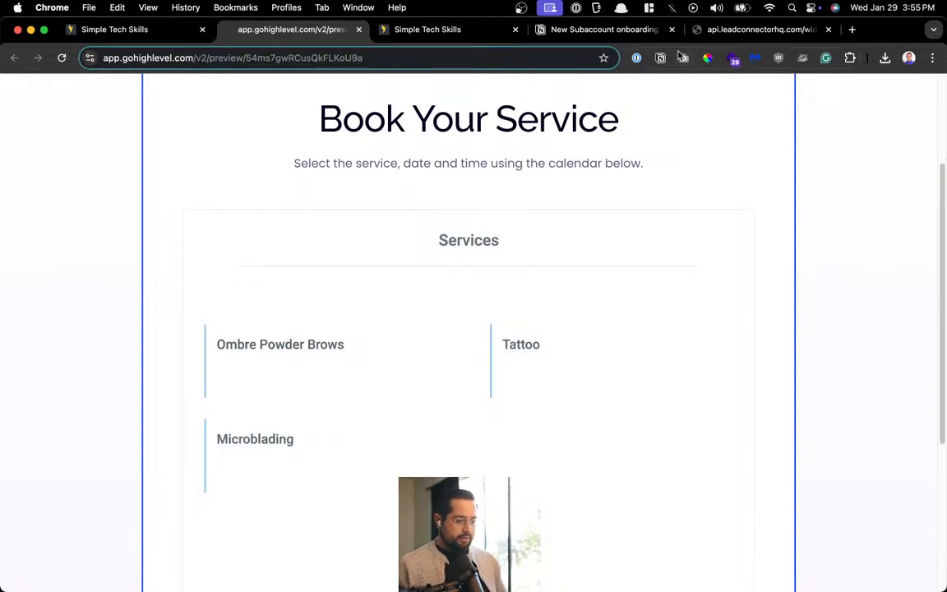
Move the Notion onboarding tab forward and return to the Microblading calendar editor
click(717, 30)
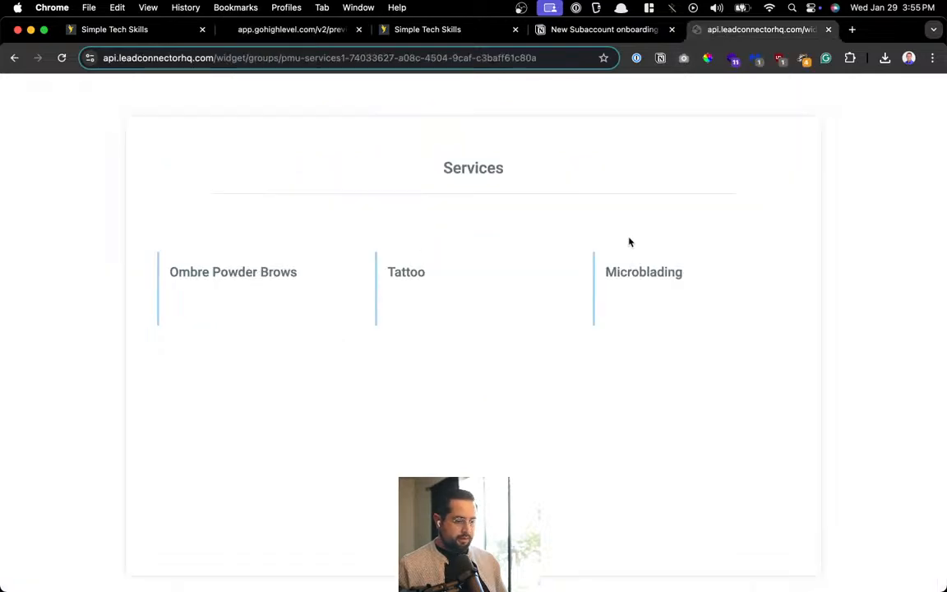
click(603, 33)
drag(544, 30, 82, 33)
click(581, 30)
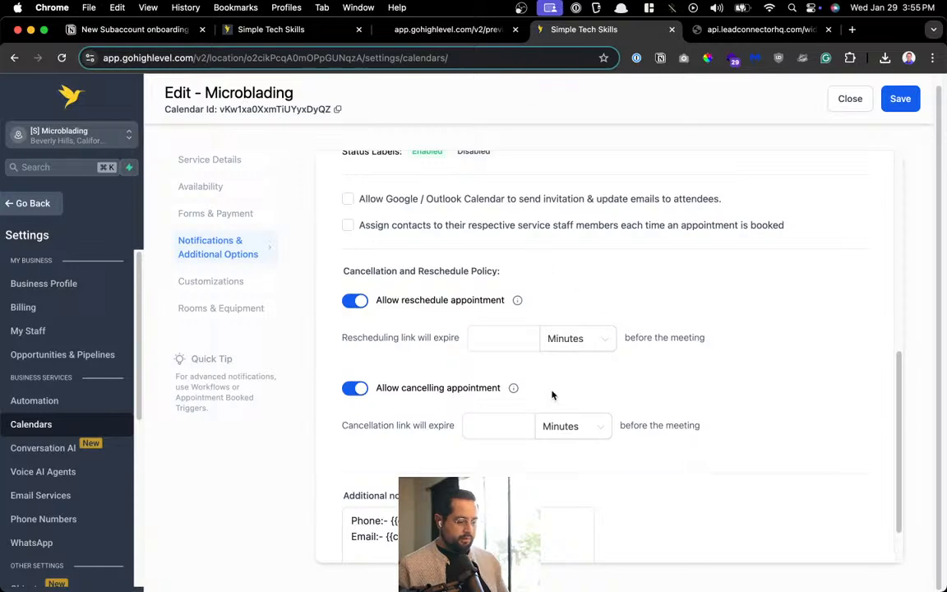
In Calendars > Groups, edit the Services group, set its template to Neo, and save
scroll(547, 404, up, 3)
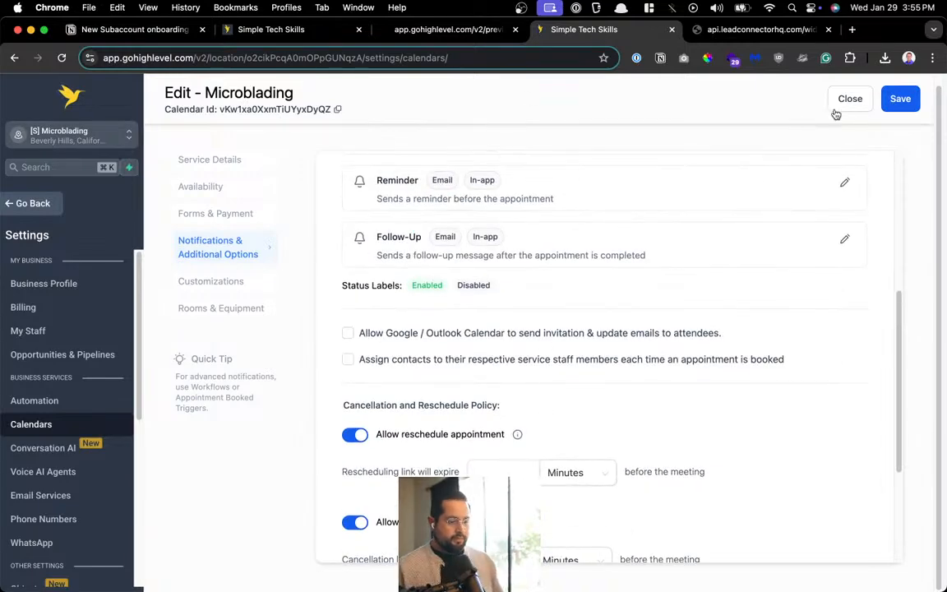
click(842, 103)
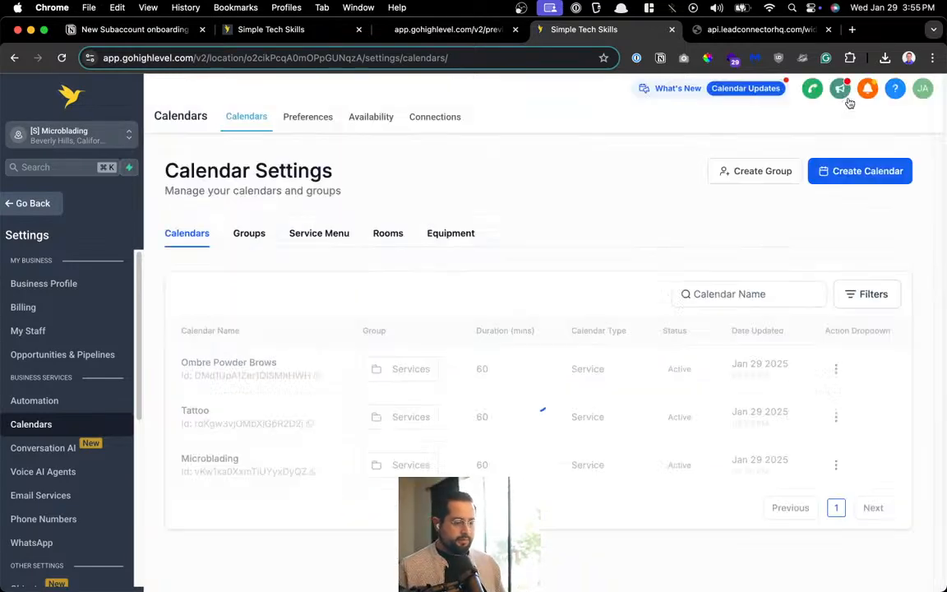
click(251, 234)
click(758, 366)
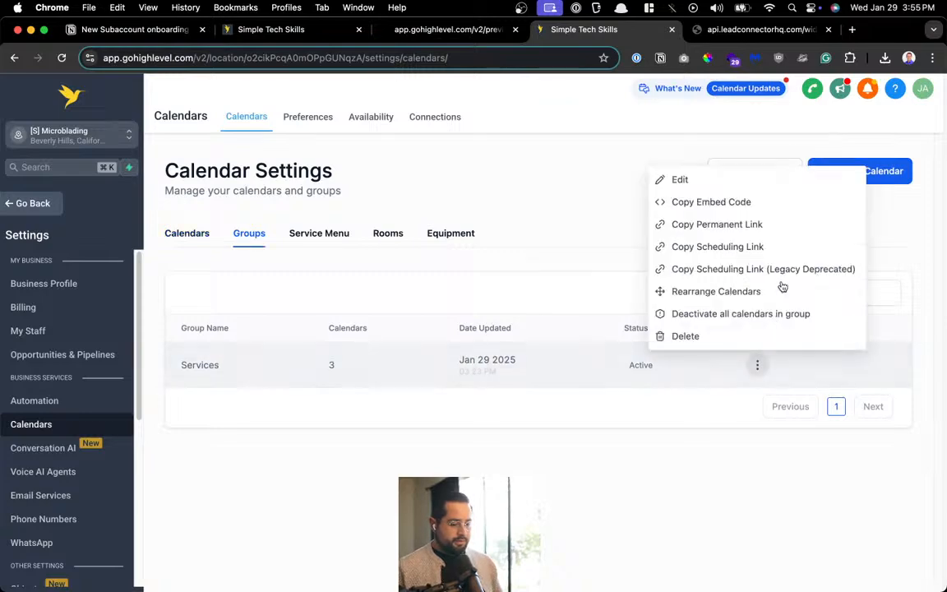
click(764, 183)
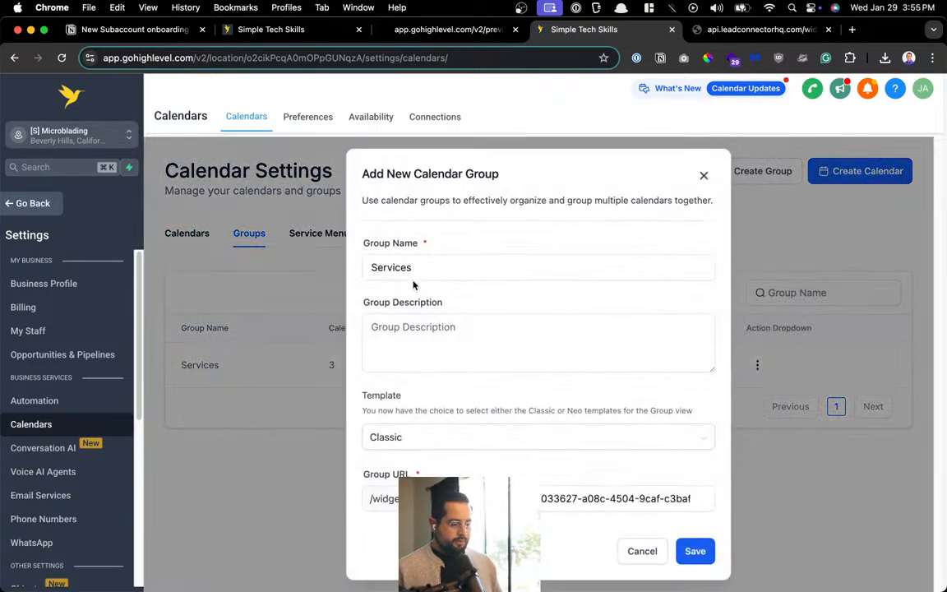
click(414, 444)
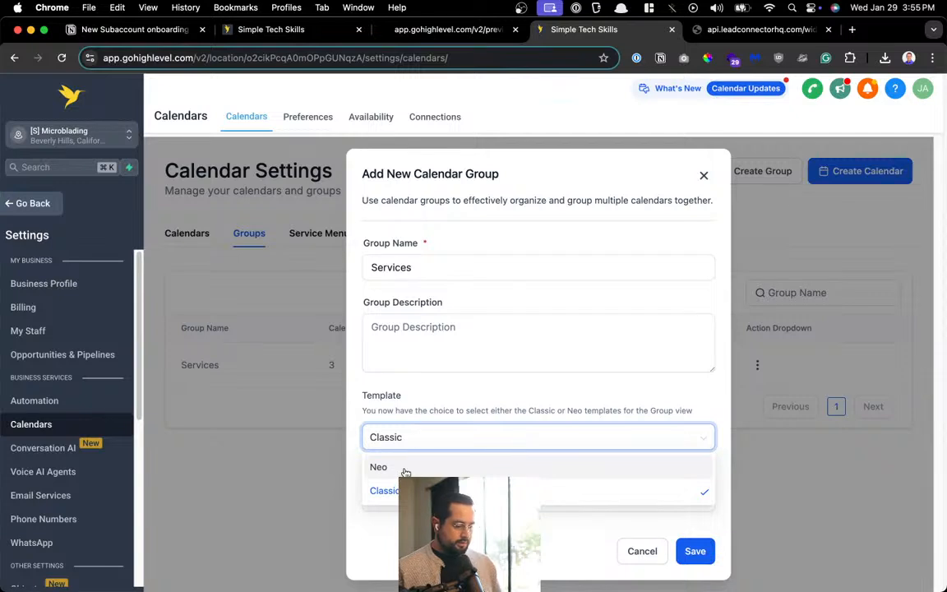
click(404, 470)
click(697, 551)
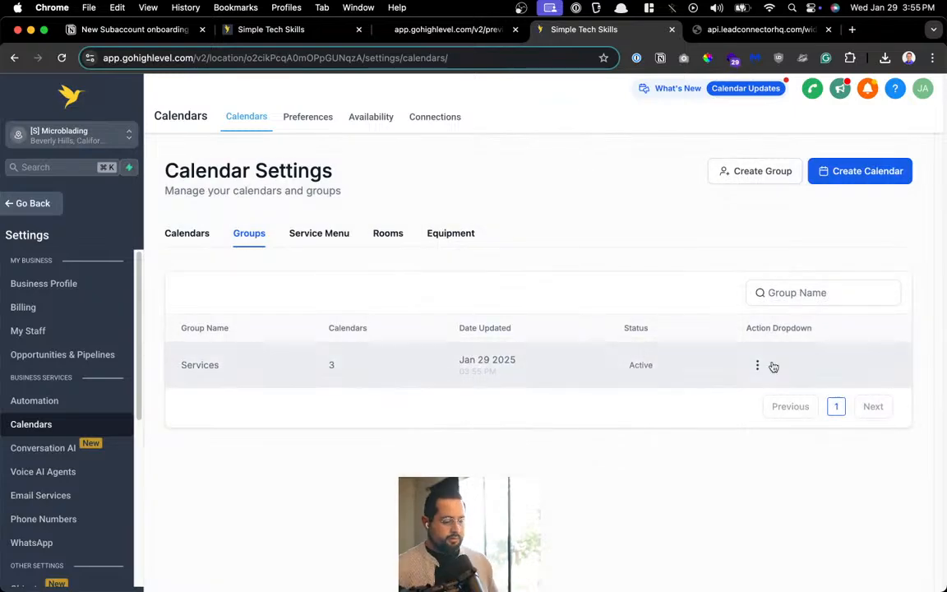
click(757, 365)
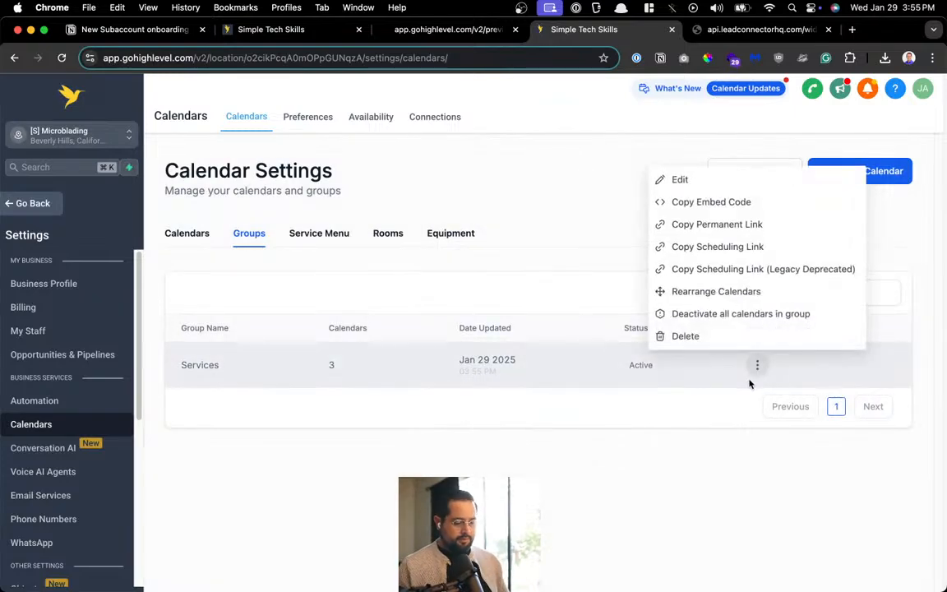
Open the Services group's scheduling link in a new tab and compare the centered and card-style booking layouts
click(710, 248)
key(super+t)
key(super+v)
key(Return)
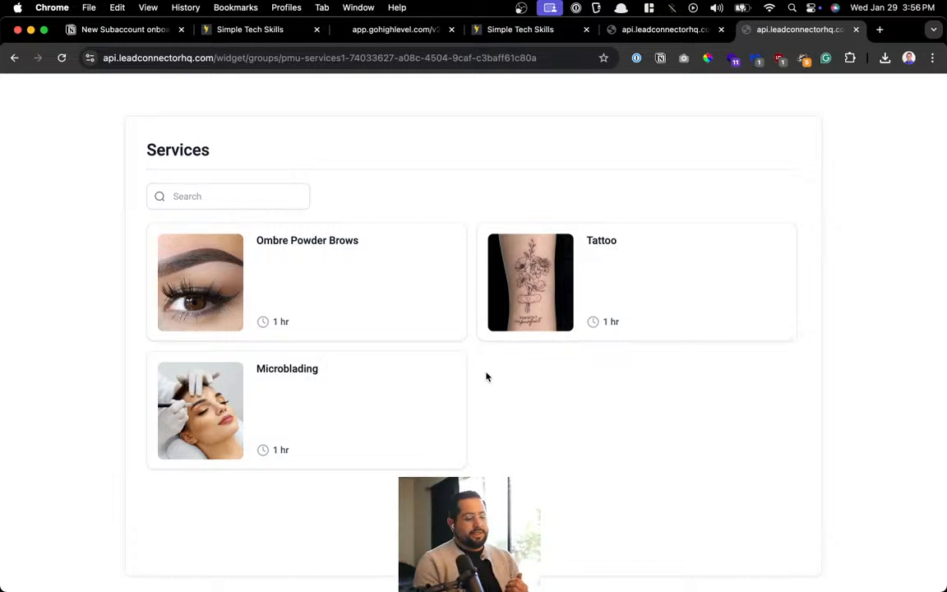
click(670, 29)
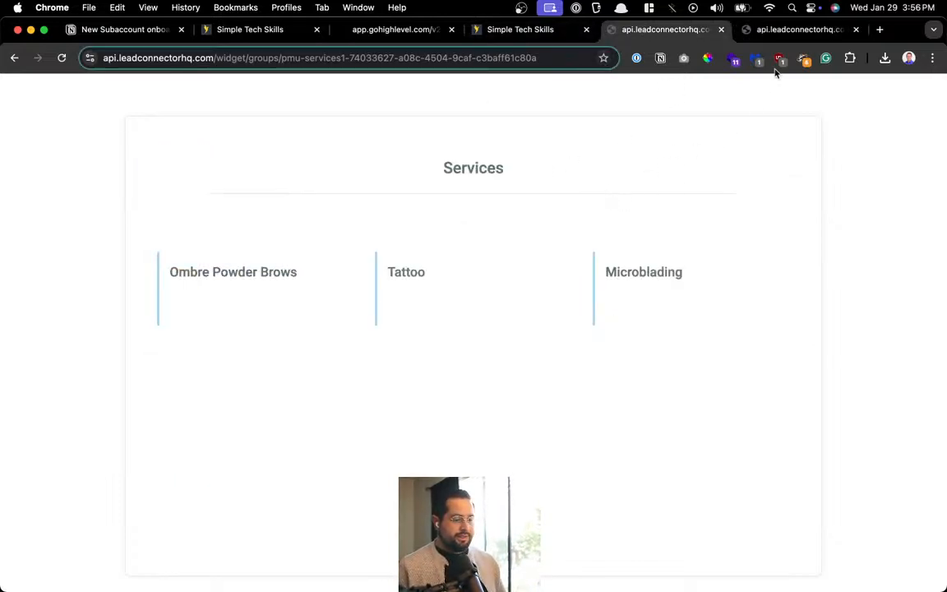
click(795, 29)
click(679, 31)
click(555, 33)
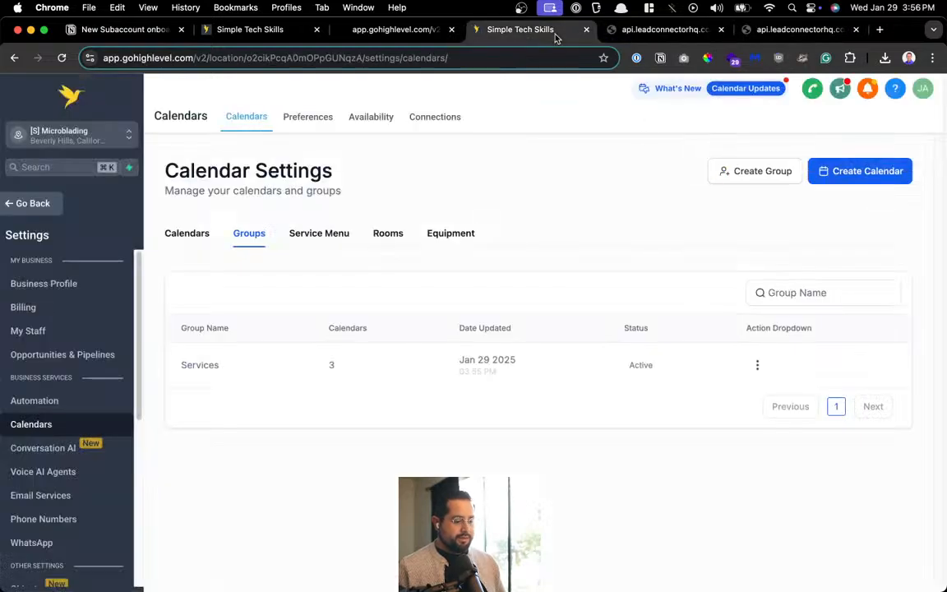
Reopen the Services group edit dialog, screenshot it, and switch to the Notion checklist
click(757, 364)
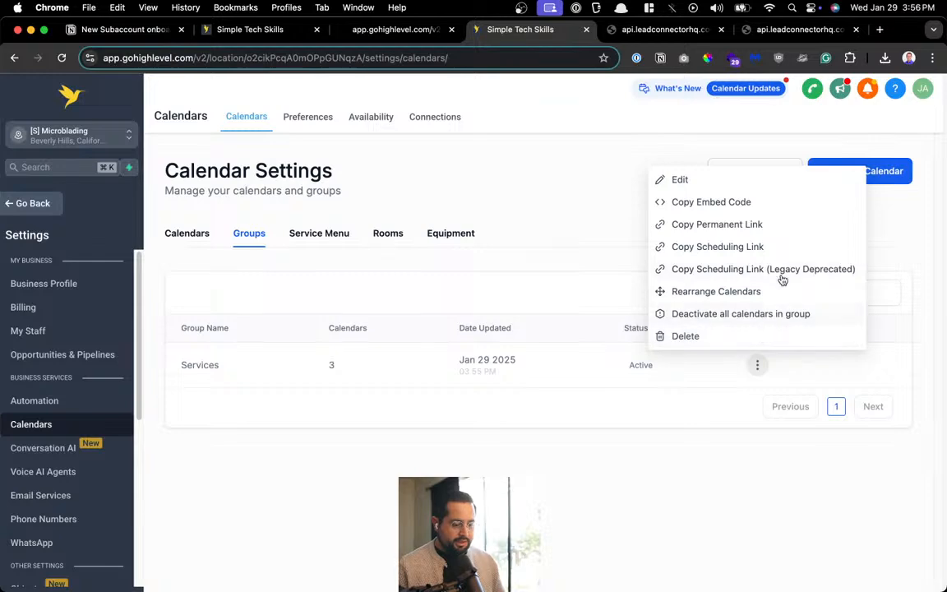
click(725, 179)
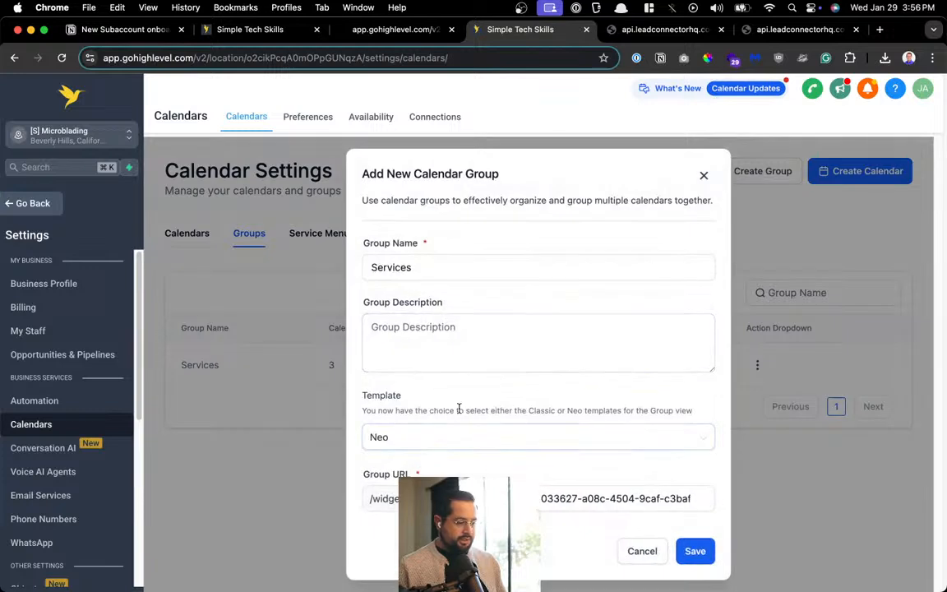
key(super+shift+4)
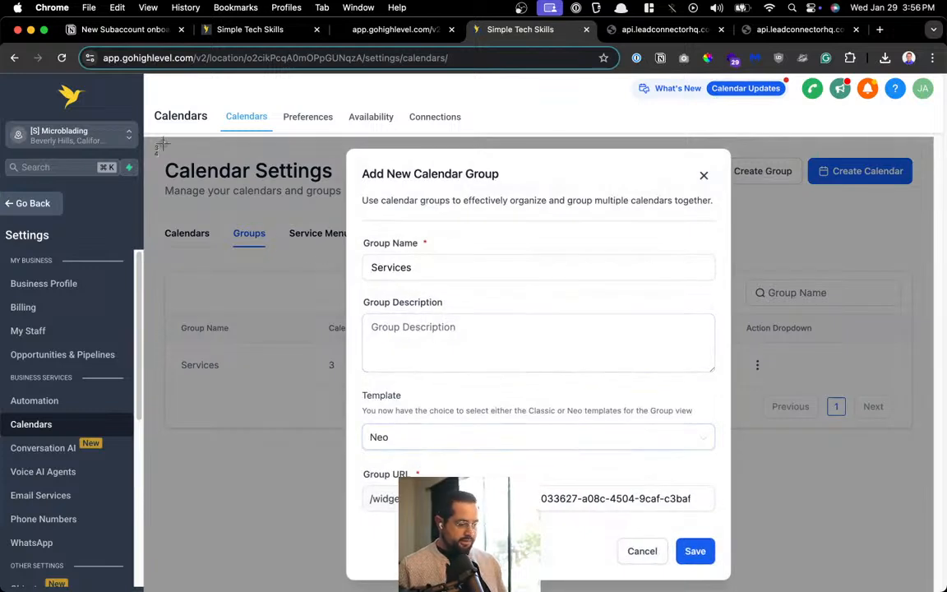
drag(164, 142, 707, 464)
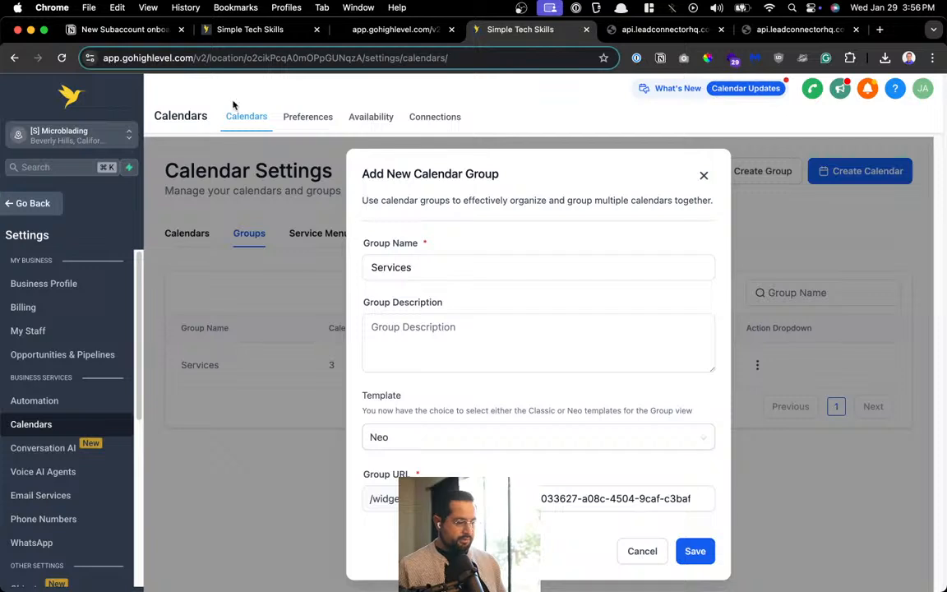
click(122, 32)
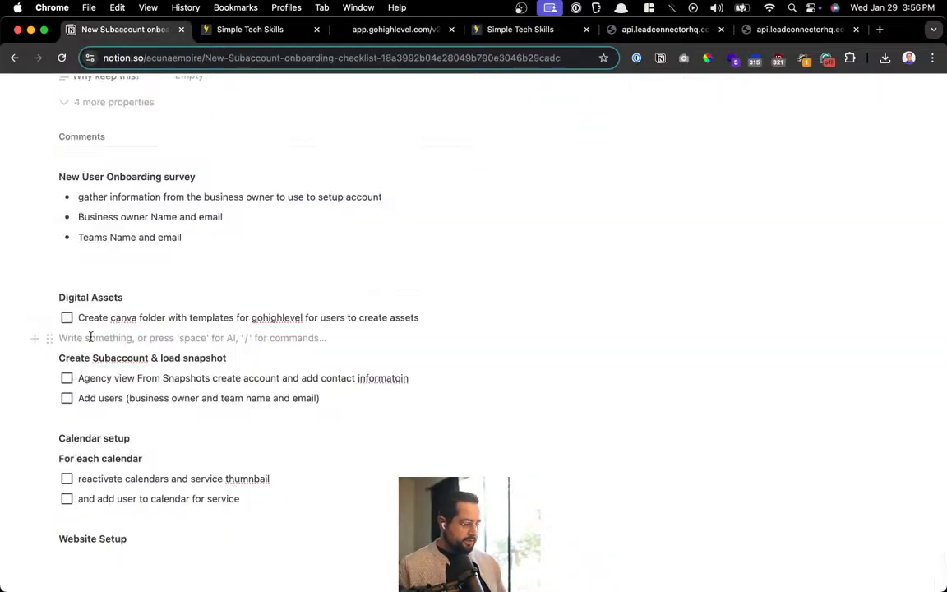
Add a new to-do below the last calendar step and paste the calendar group screenshot
click(298, 503)
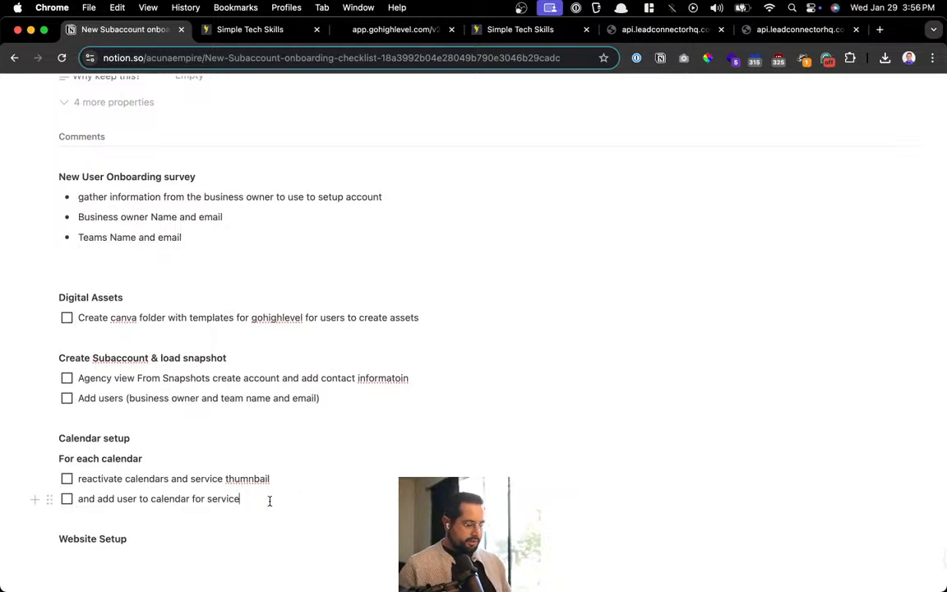
key(Return)
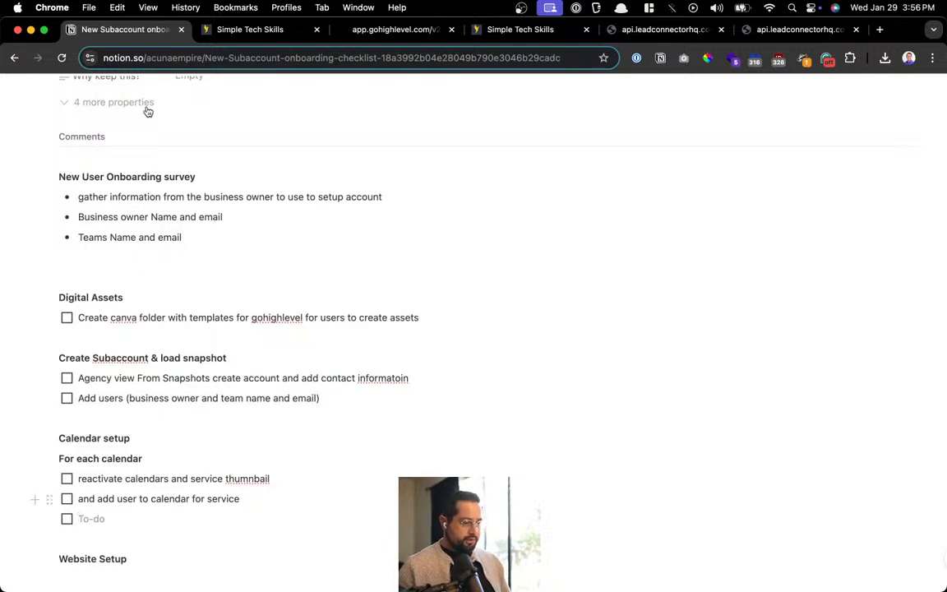
key(super+v)
scroll(774, 380, down, 3)
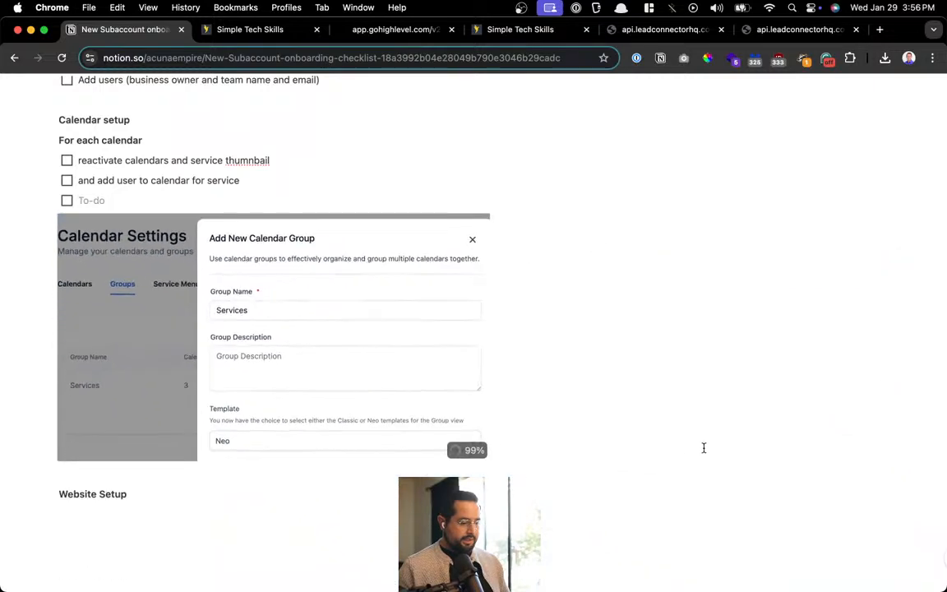
Write the to-do 'Calendar > Groups > 3 dots > Edit > change template to NEO (FYI classic won't show the images)'
click(199, 200)
text(Calendar > Groups)
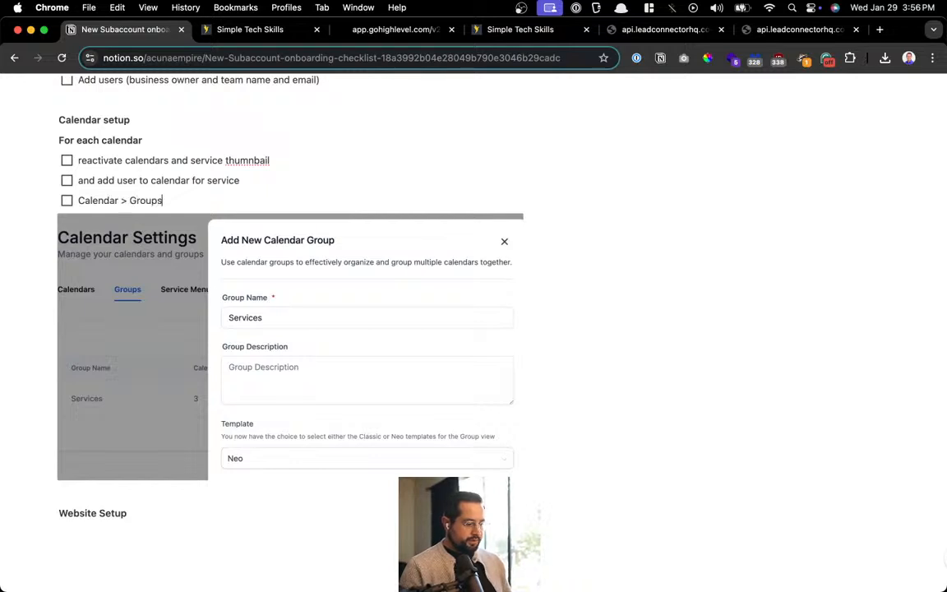
text( > Edit)
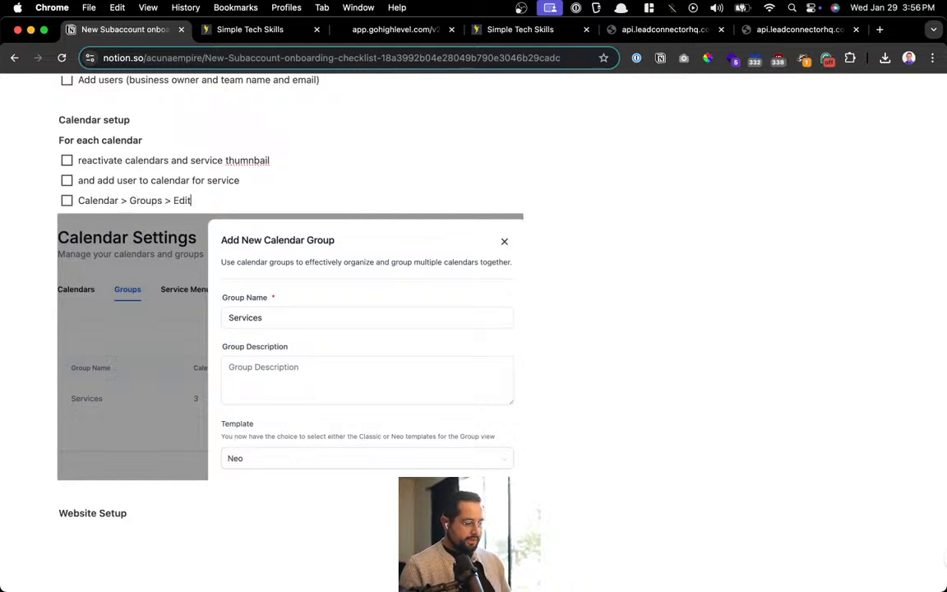
key(BackSpace)
key(BackSpace)
key(BackSpace)
key(BackSpace)
text(Click)
key(BackSpace)
key(BackSpace)
key(BackSpace)
key(BackSpace)
key(BackSpace)
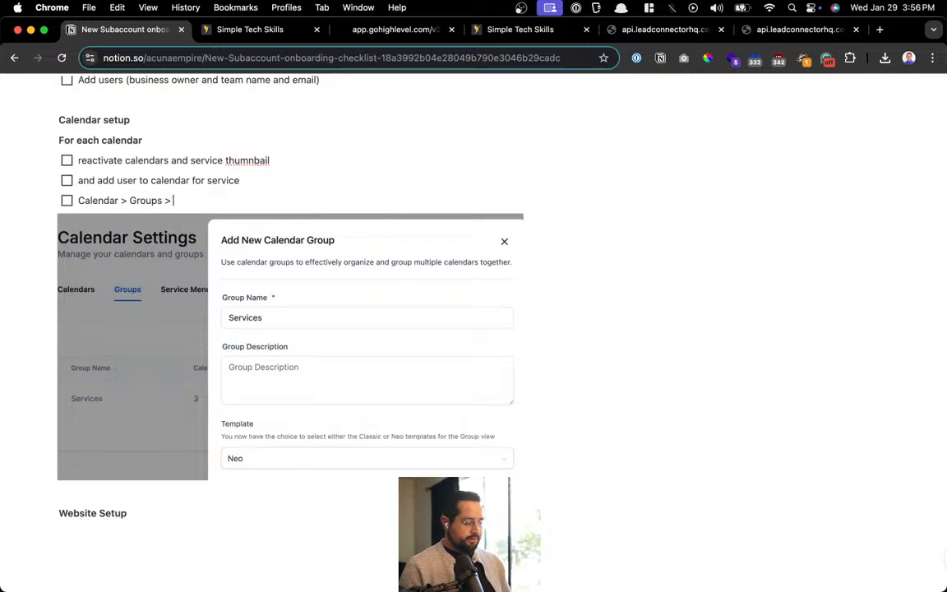
text(3 dots)
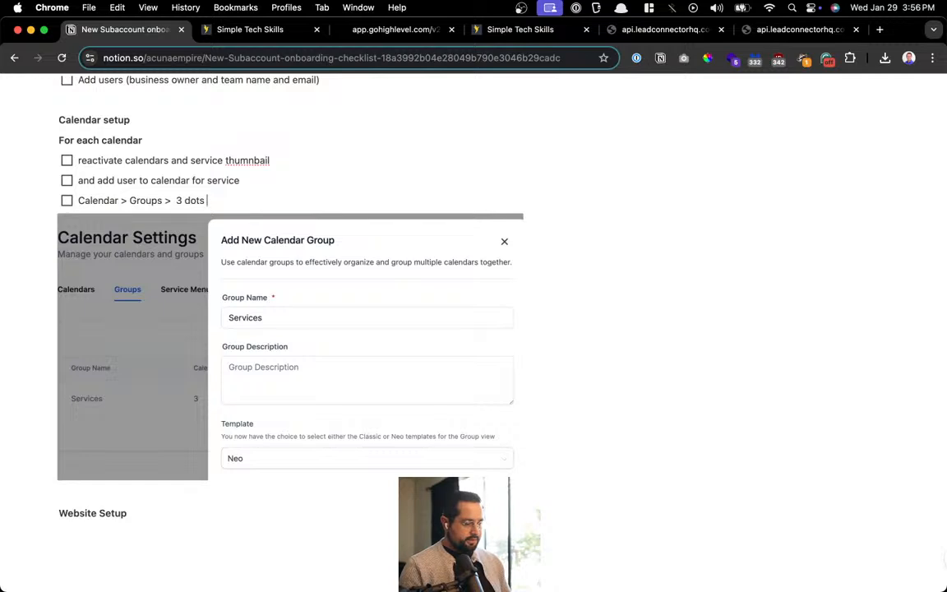
text( > Edit > c)
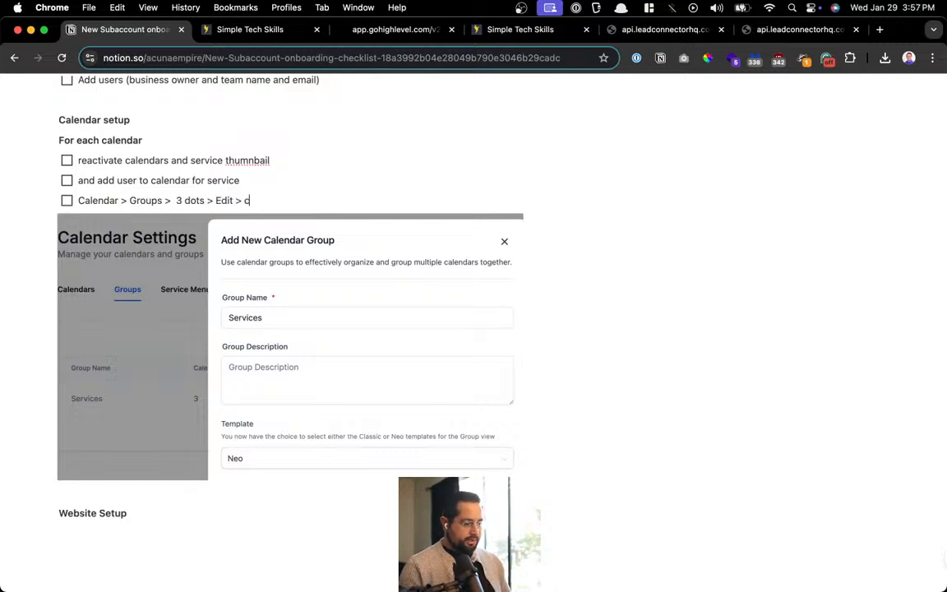
text(hange tempolate)
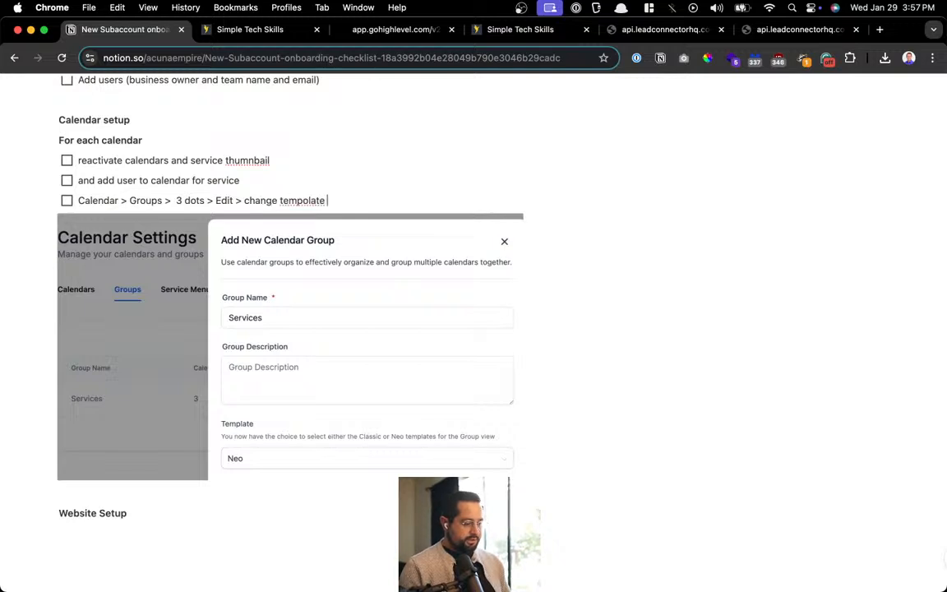
text( t)
key(BackSpace)
key(BackSpace)
key(BackSpace)
key(BackSpace)
key(BackSpace)
key(BackSpace)
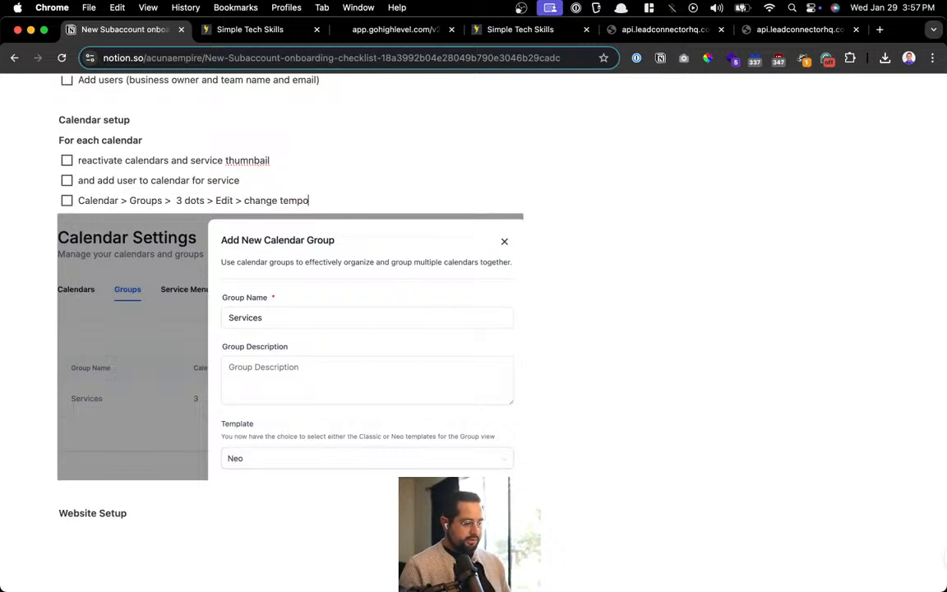
text(ate to Ne)
key(BackSpace)
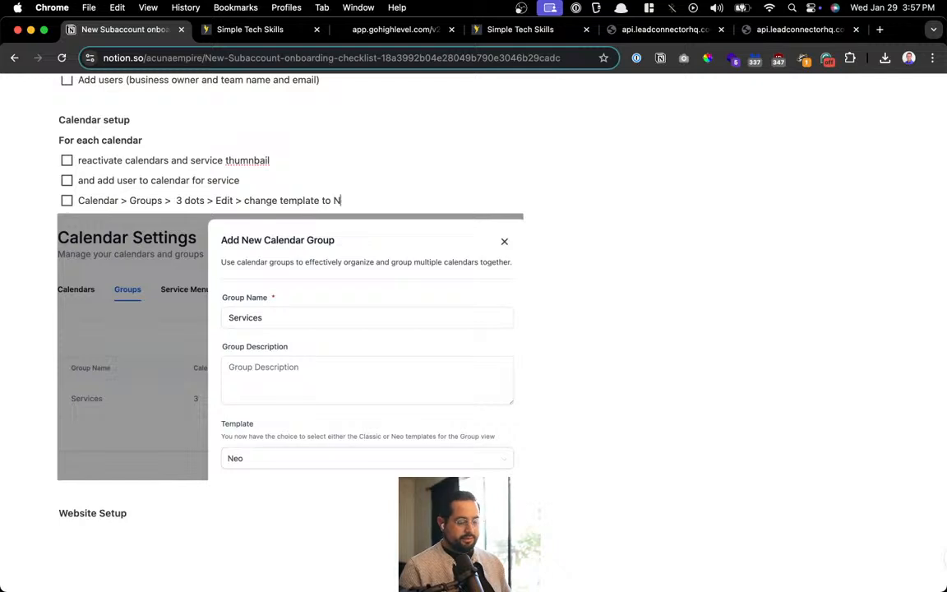
text(EO)
text( (f)
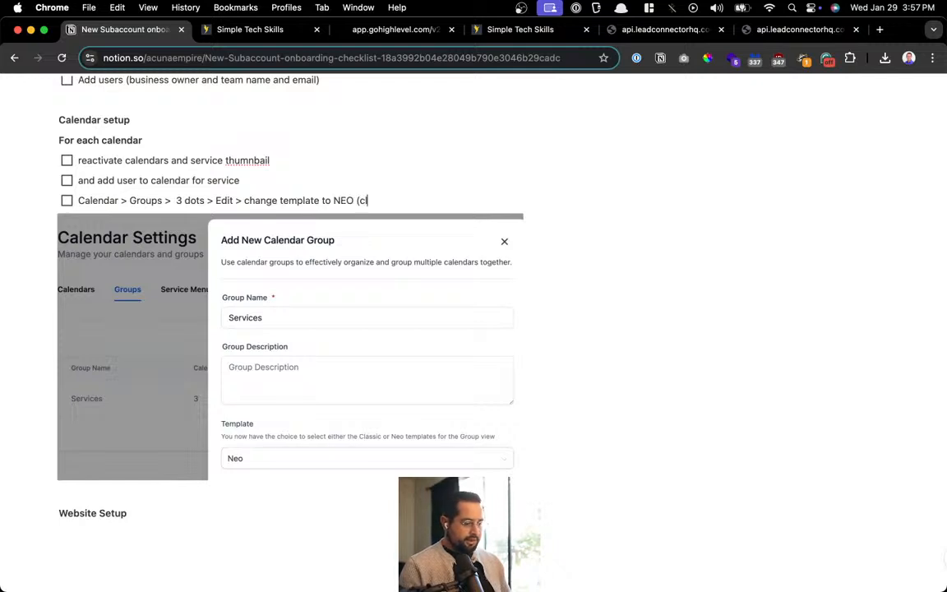
key(BackSpace)
key(BackSpace)
text((FYI classi)
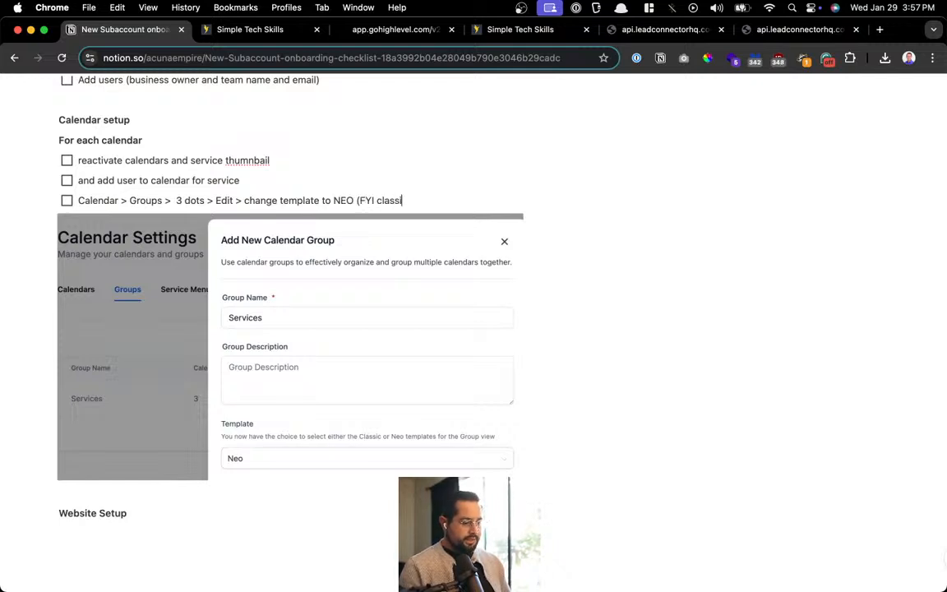
text(c won't show th)
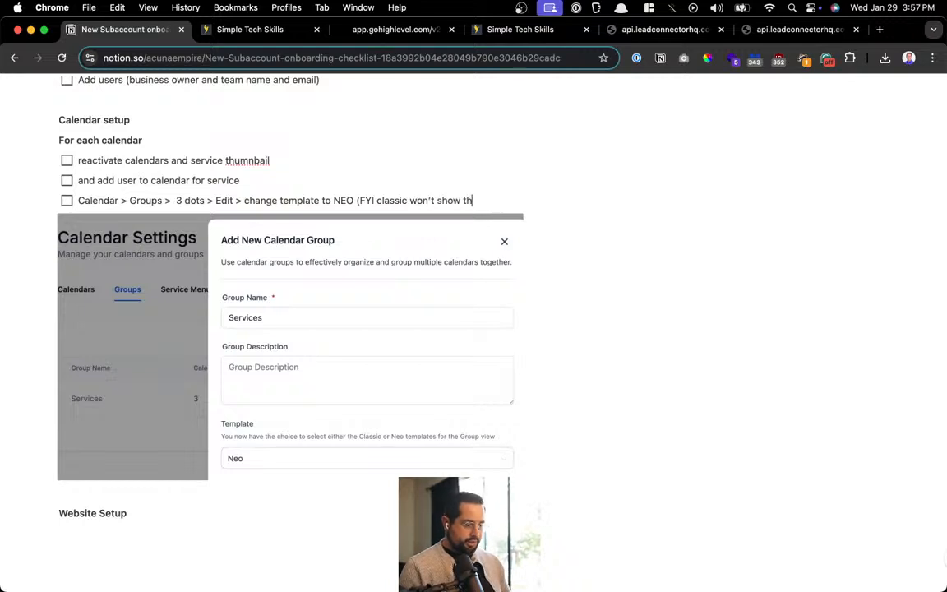
text(e images)
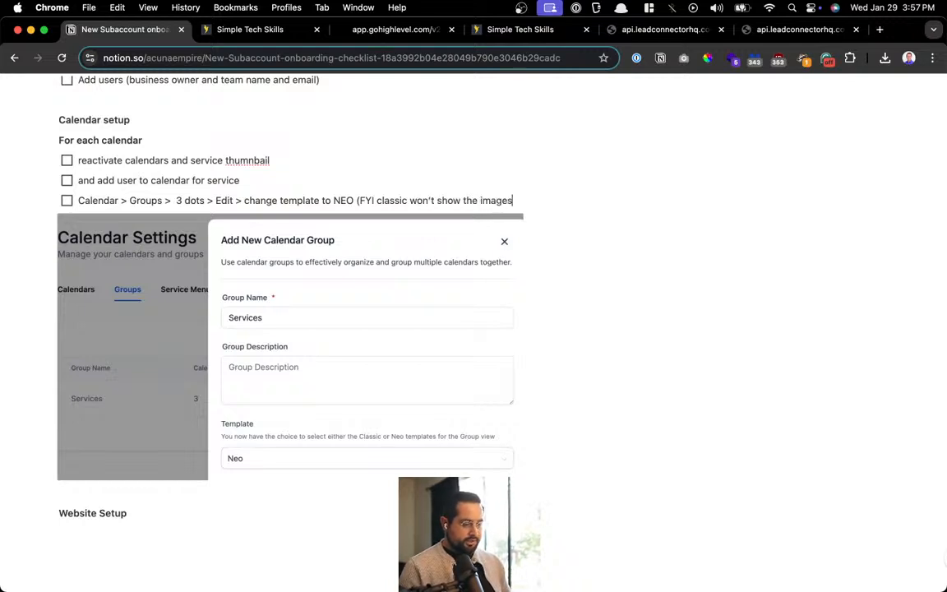
text())
scroll(298, 121, up, 1)
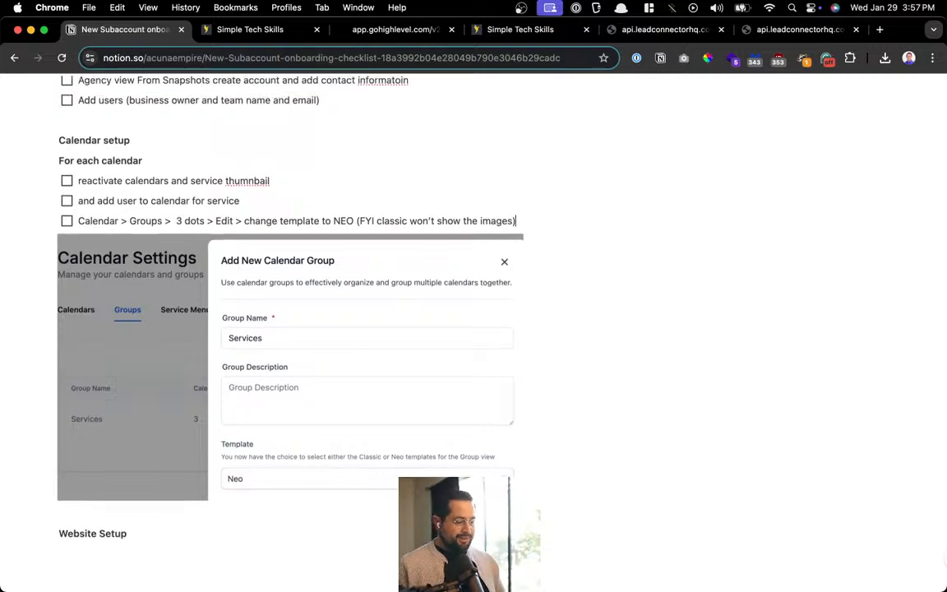
scroll(441, 262, up, 8)
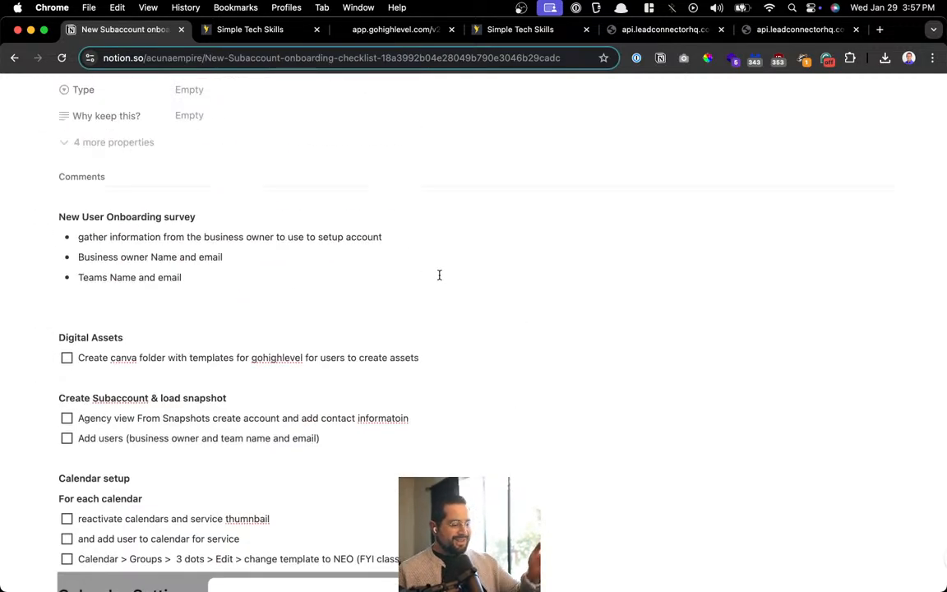
scroll(440, 274, down, 5)
scroll(438, 277, down, 3)
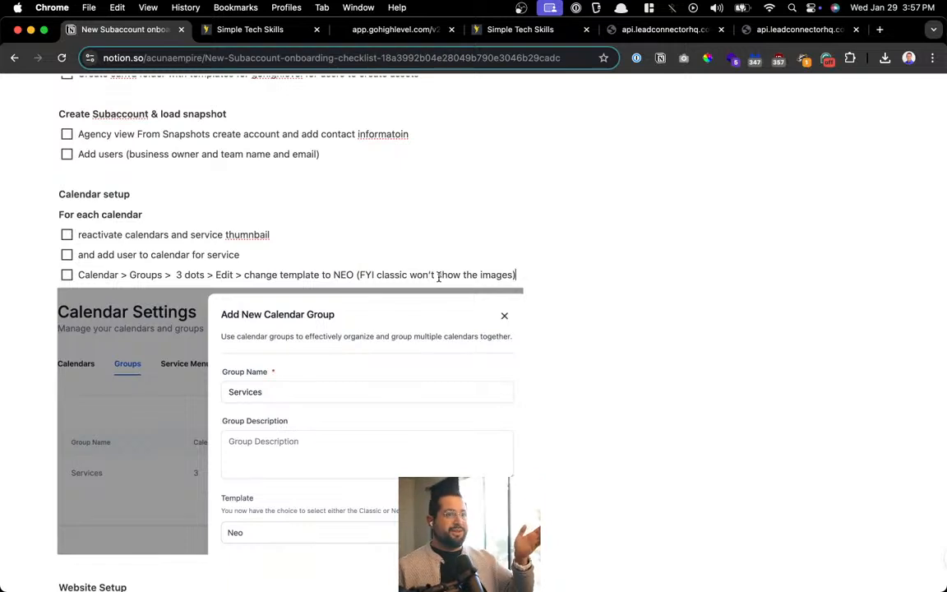
key(super+t)
text(checkl)
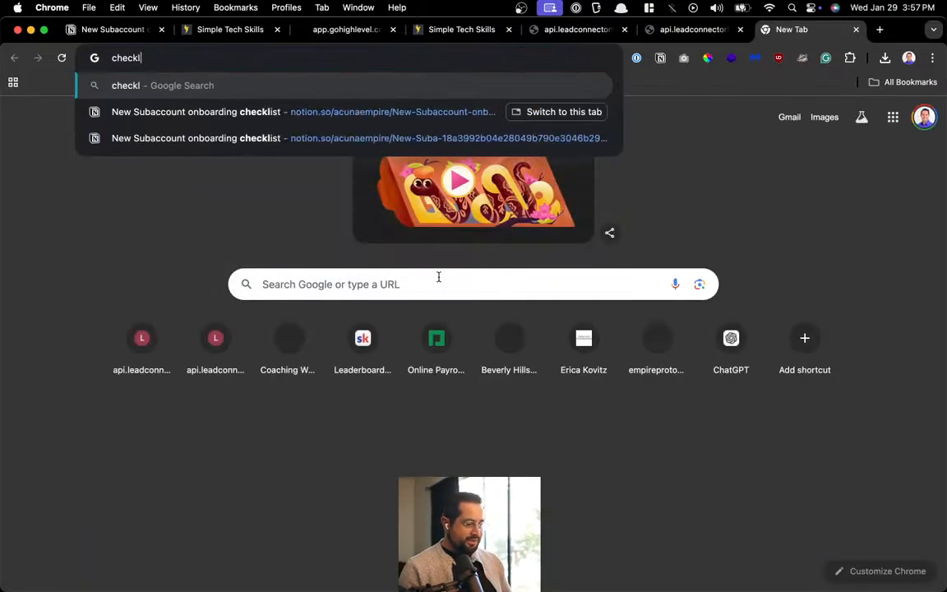
text(istmanifesto)
key(Return)
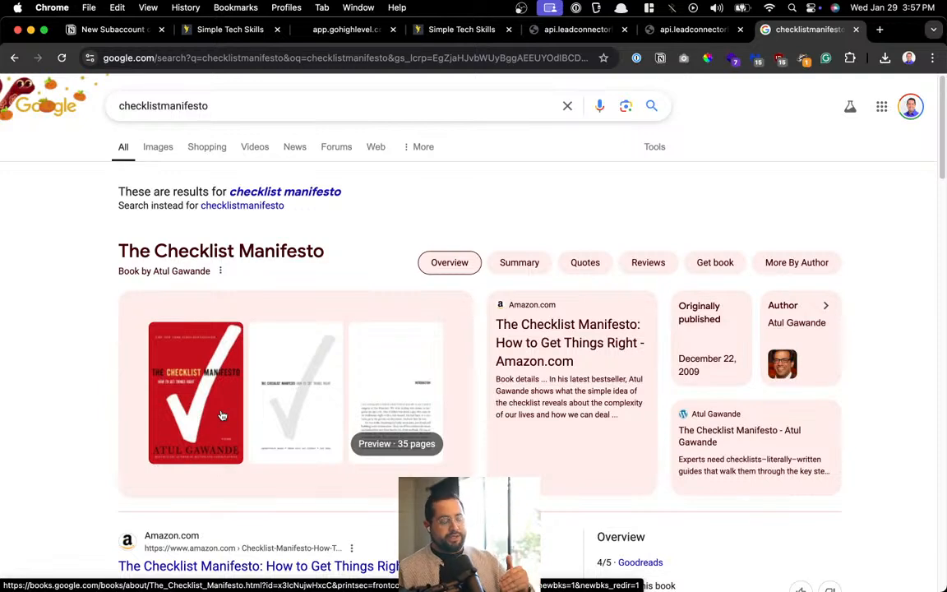
key(super+w)
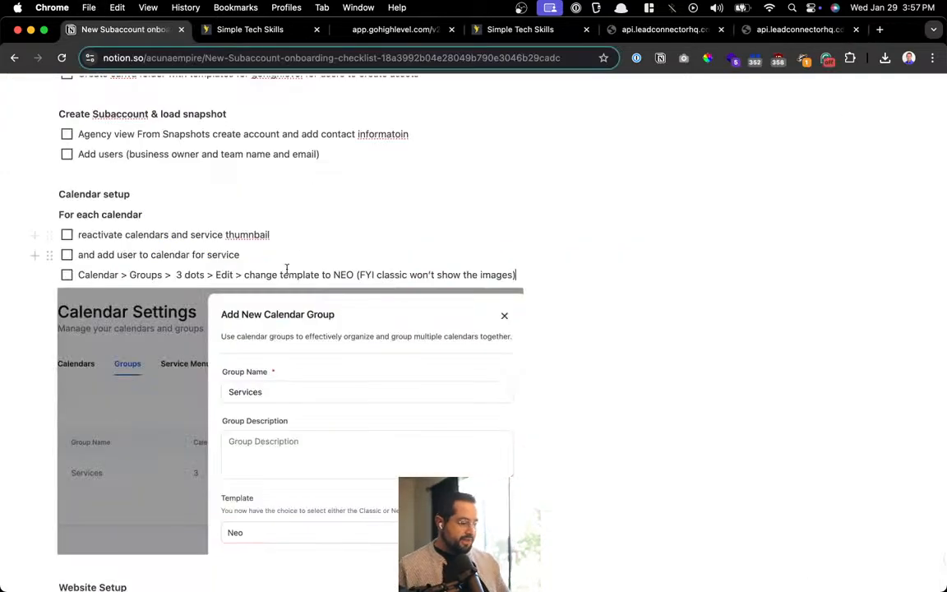
Review the NEO calendar-group to-do, its screenshot and the add-user step, then go to the booking tab
scroll(179, 301, up, 5)
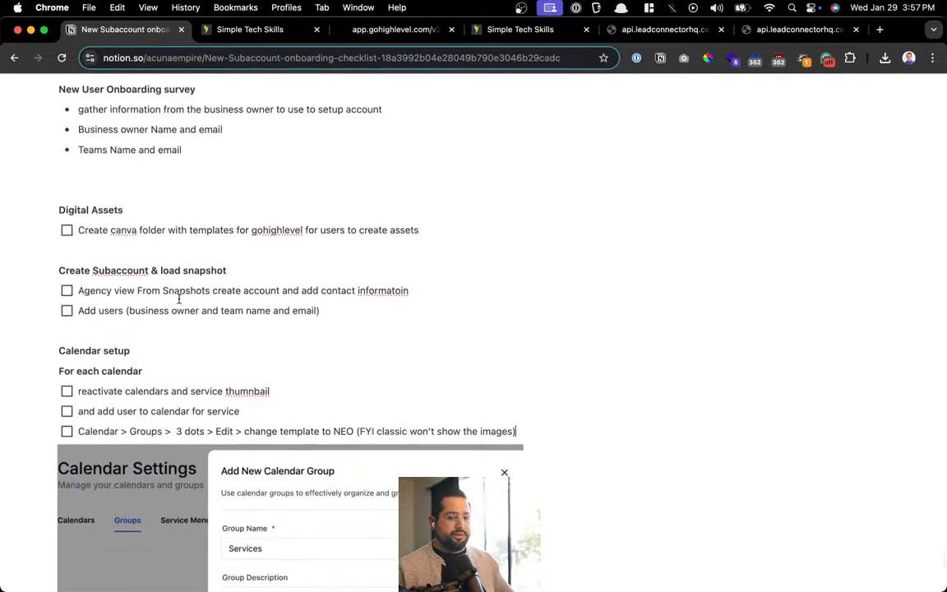
scroll(179, 301, down, 5)
scroll(180, 300, up, 5)
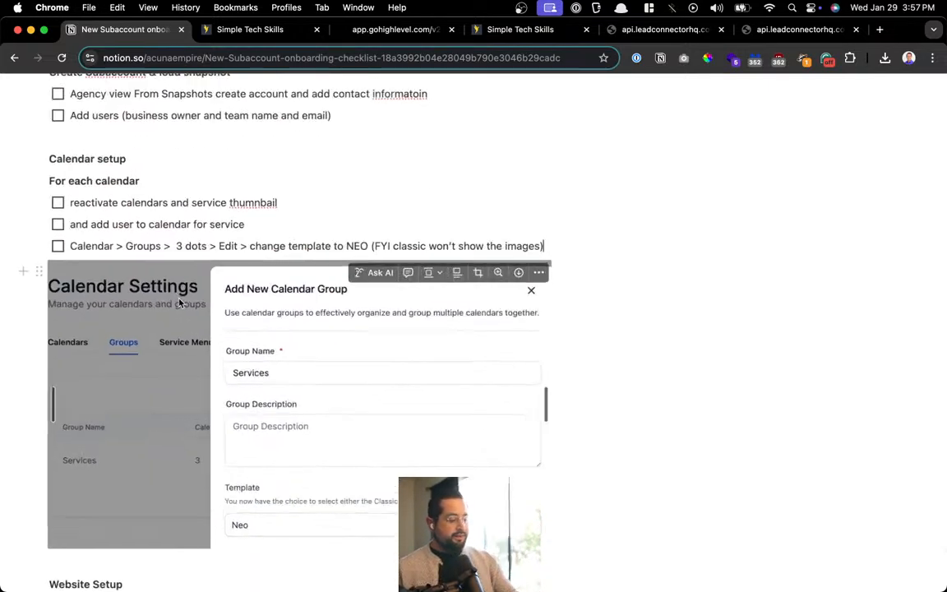
scroll(332, 334, down, 4)
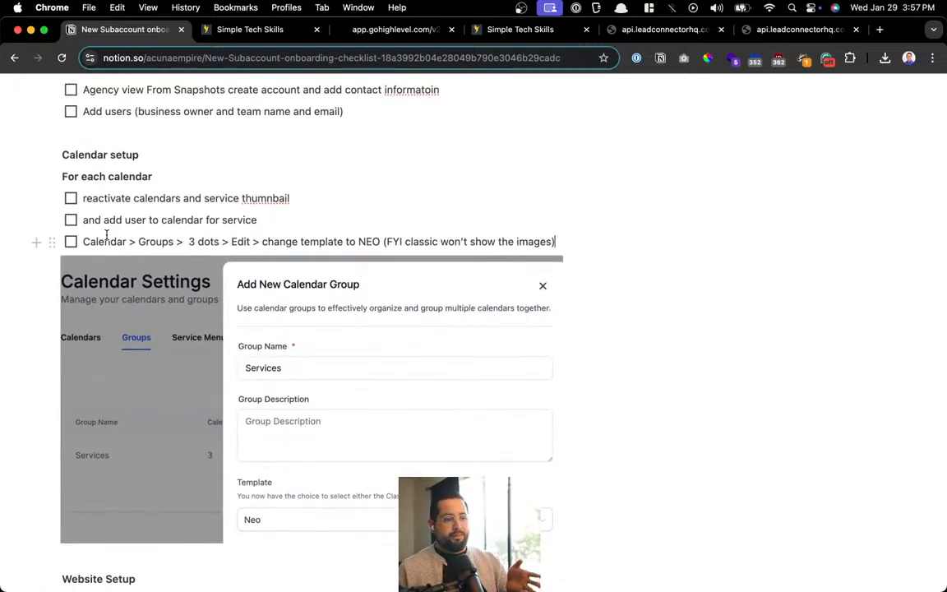
drag(105, 241, 472, 241)
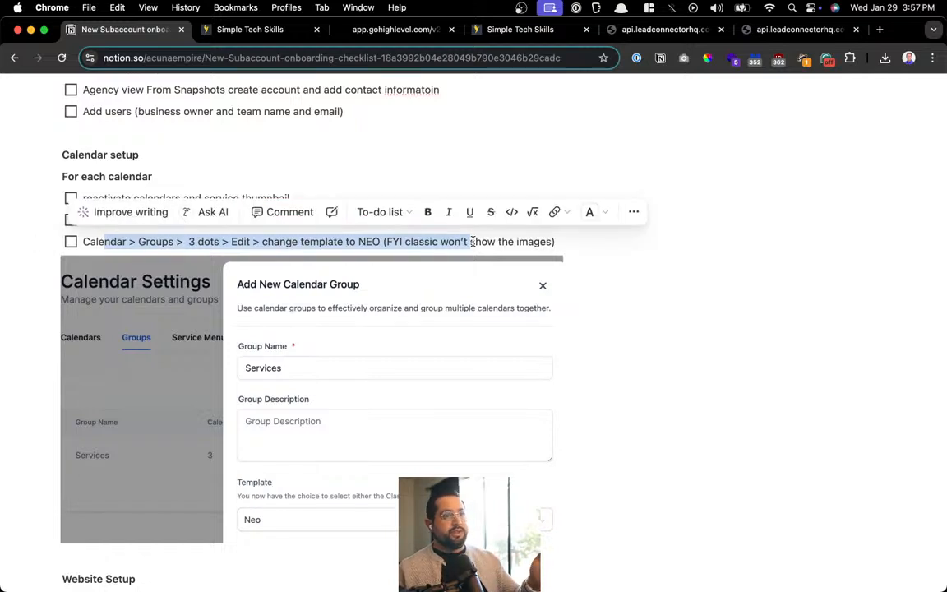
click(232, 260)
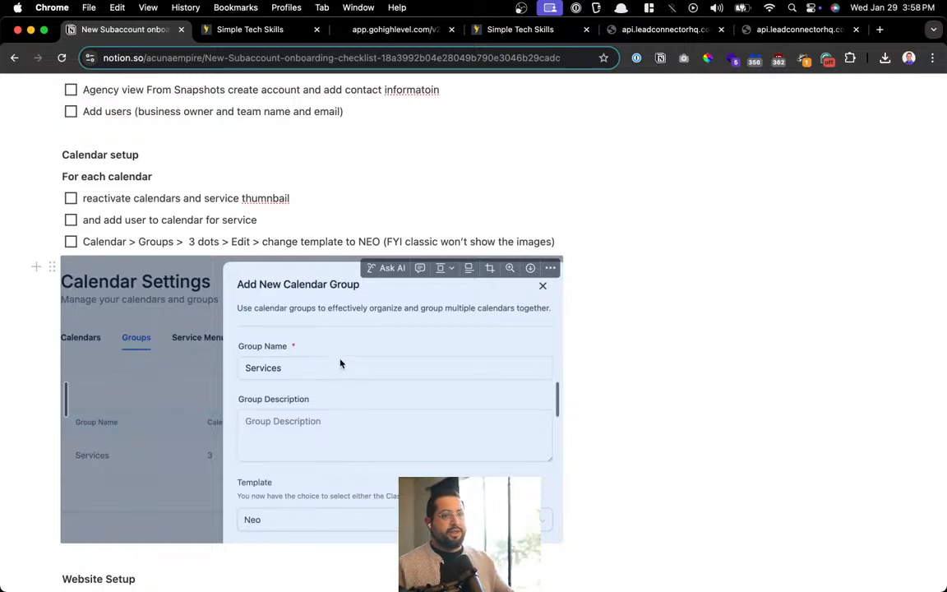
click(391, 238)
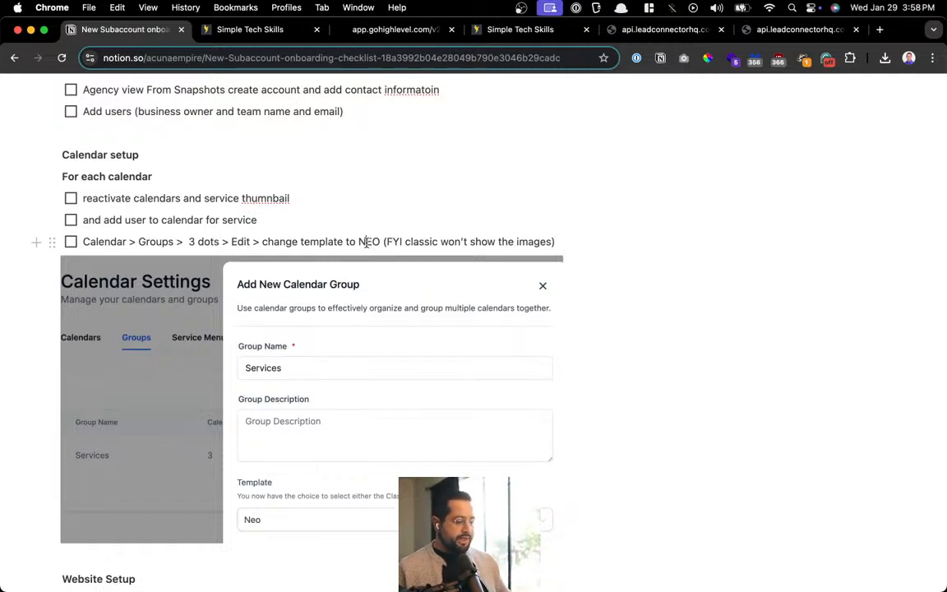
double_click(370, 241)
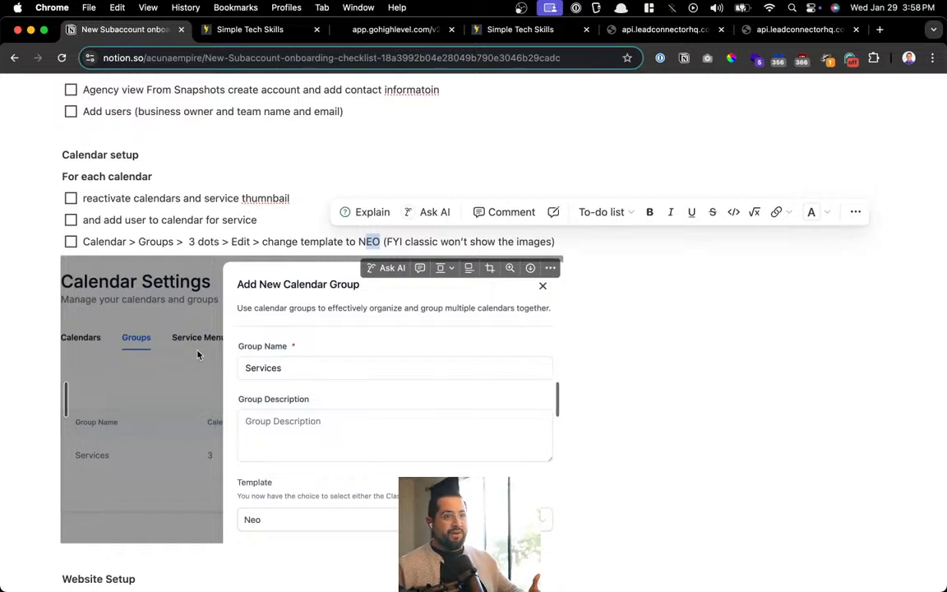
click(257, 220)
scroll(237, 178, up, 3)
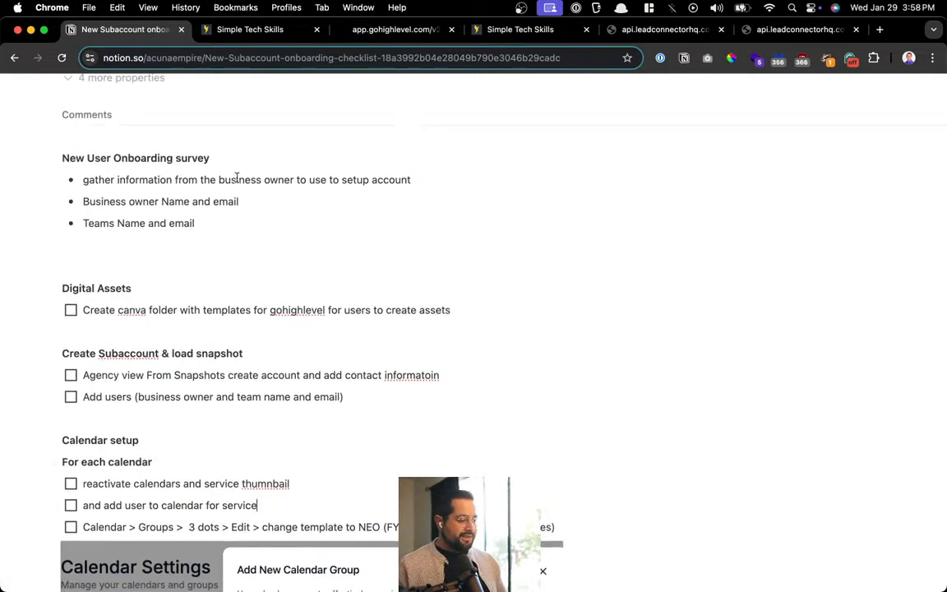
click(794, 29)
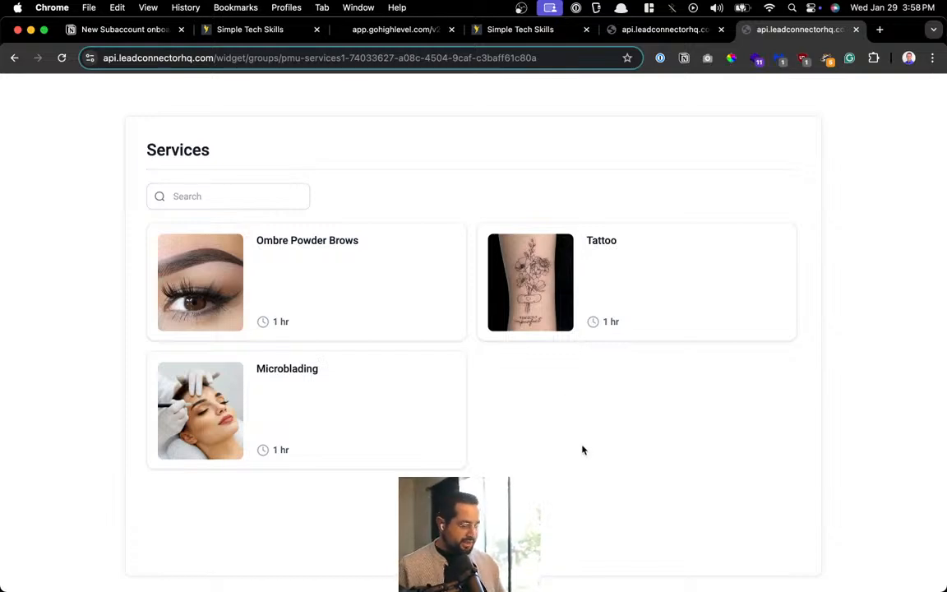
Close the booking widget tabs and preview the PMU Calendar page from the website's page list
key(super+w)
key(super+w)
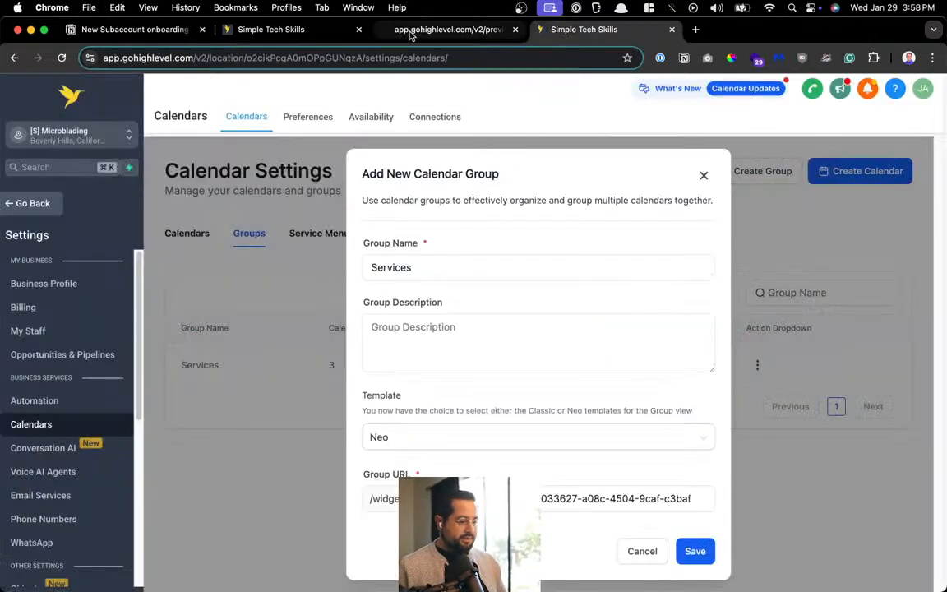
click(265, 32)
click(510, 422)
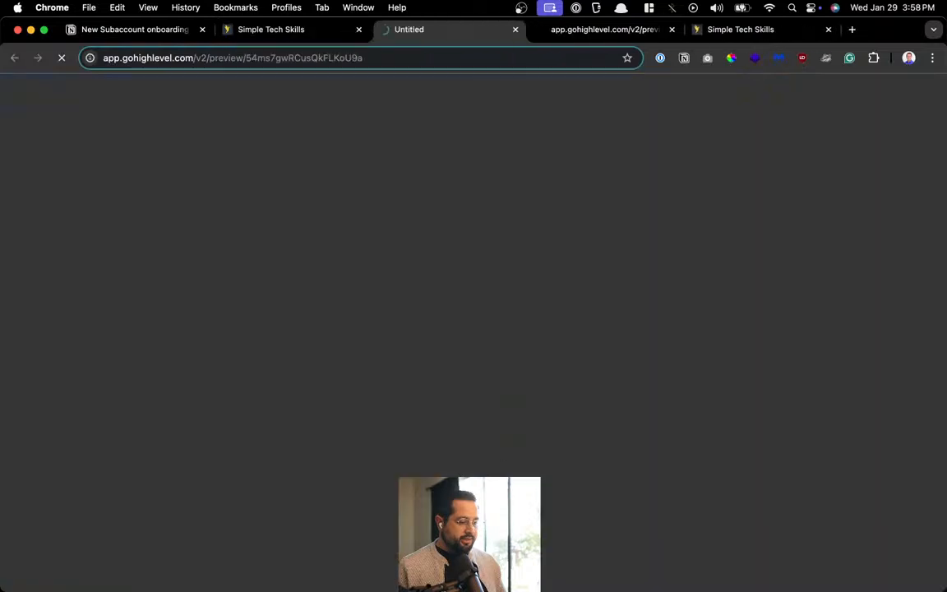
scroll(865, 243, down, 3)
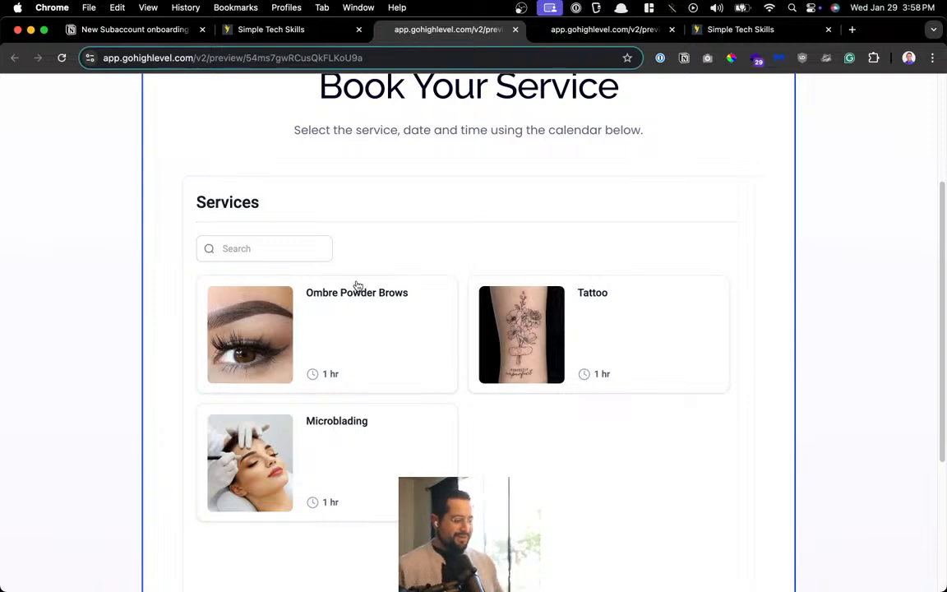
scroll(358, 285, up, 3)
scroll(357, 285, down, 5)
scroll(357, 285, up, 2)
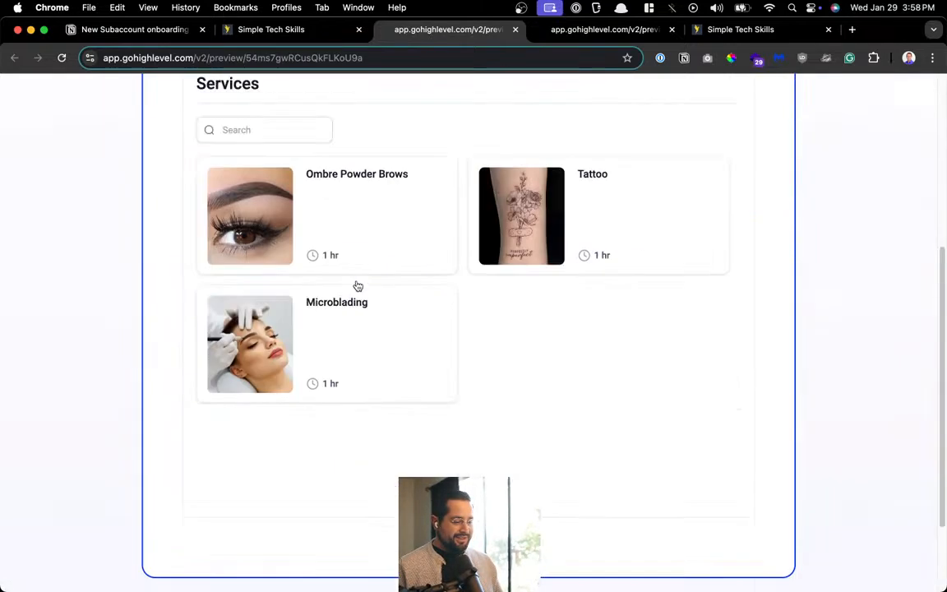
scroll(358, 285, down, 5)
scroll(460, 395, up, 10)
scroll(496, 476, down, 5)
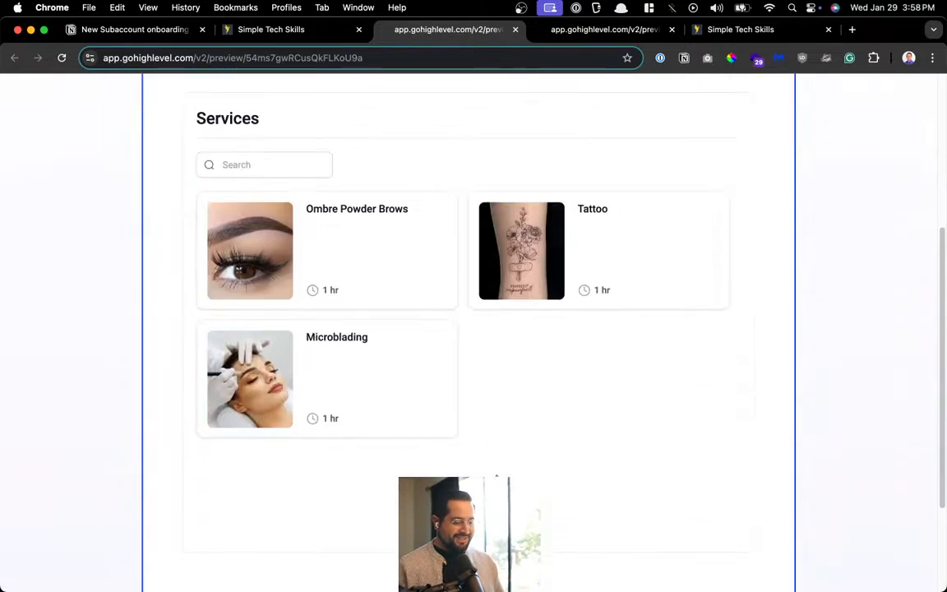
Test-book Ombre Powder Brows with the demo staff on January 30 at 08:15 AM, then open the MILAN home page
click(395, 244)
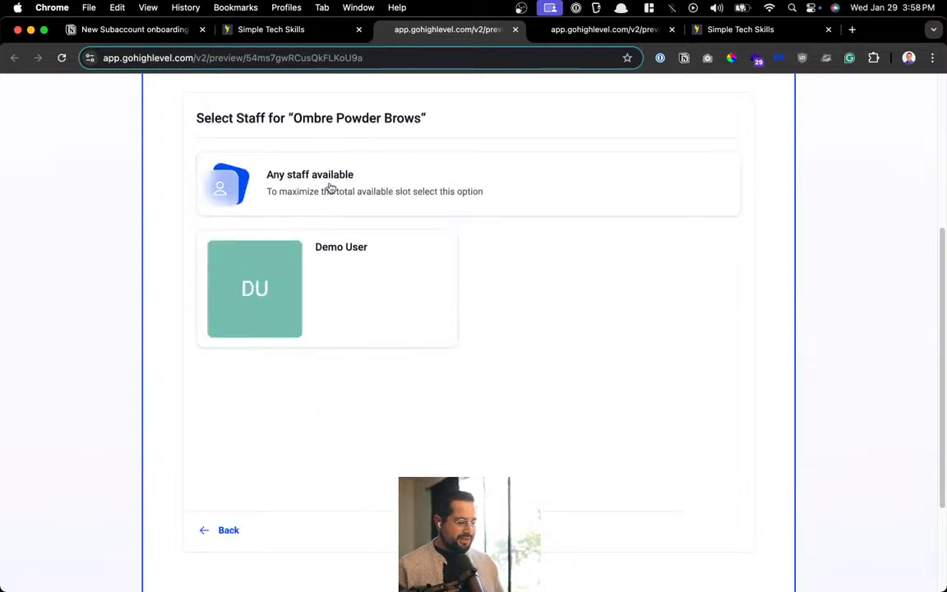
click(333, 278)
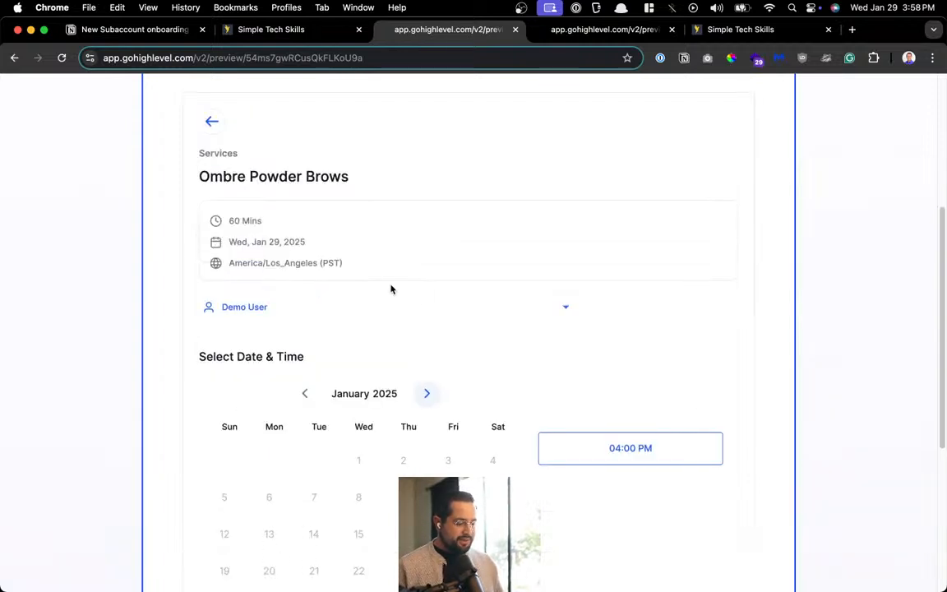
scroll(252, 294, down, 1)
scroll(243, 296, down, 3)
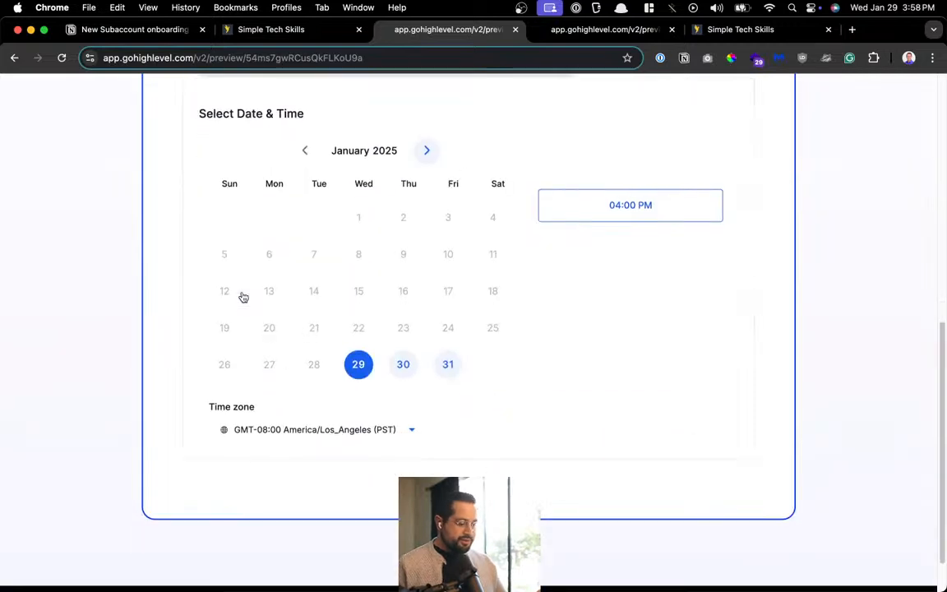
click(402, 365)
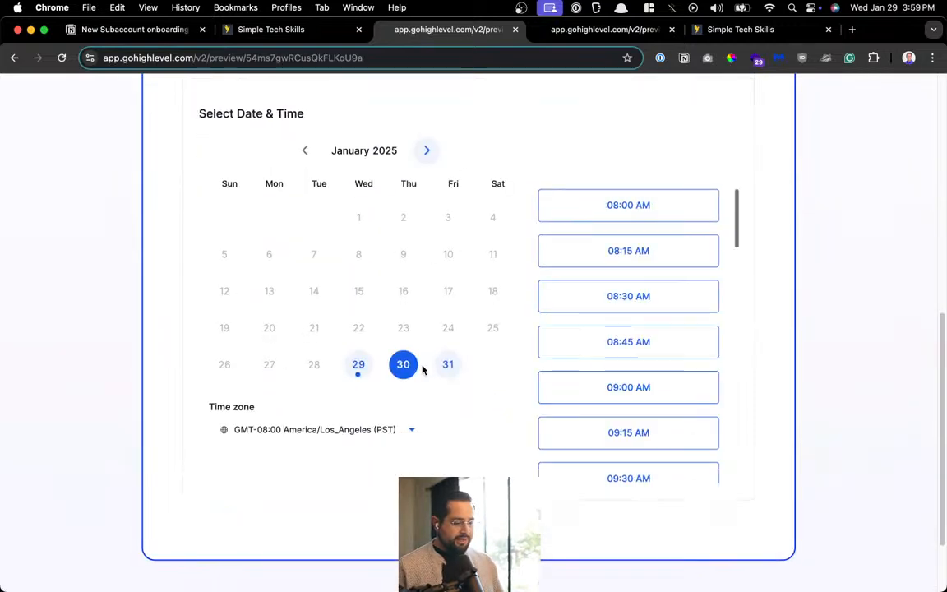
click(612, 239)
click(680, 264)
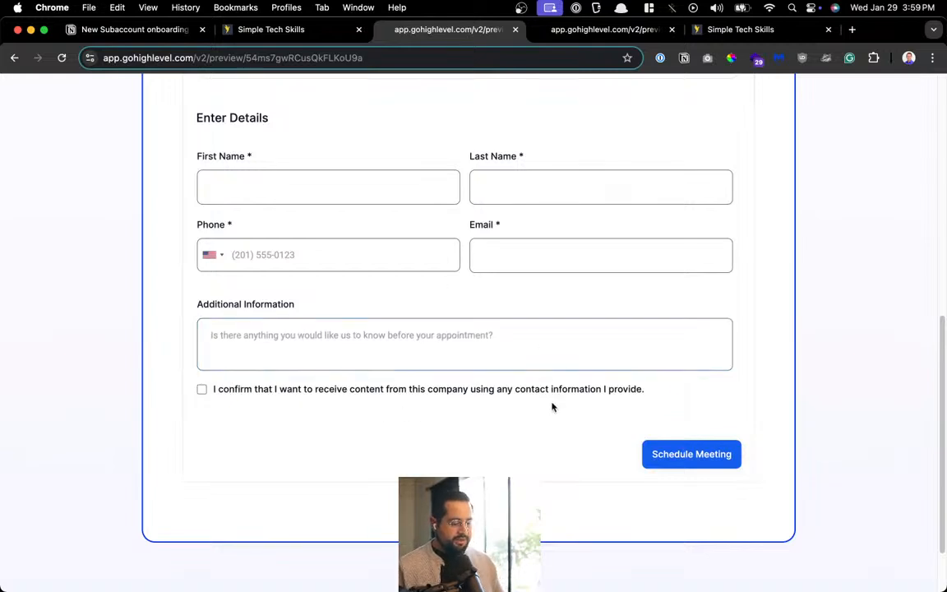
scroll(548, 391, up, 10)
click(218, 123)
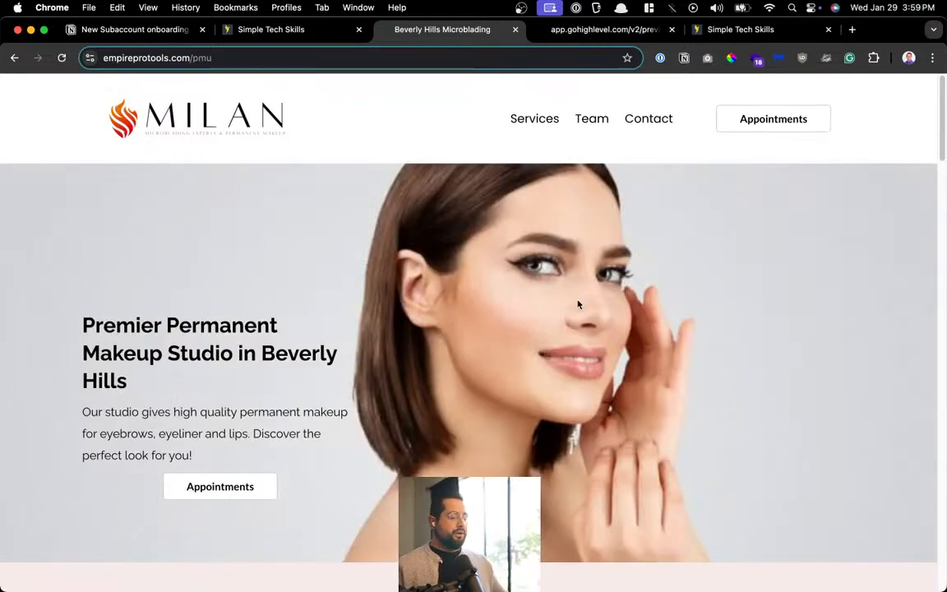
Close the live studio site tab and show all open windows in Mission Control
key(super+t)
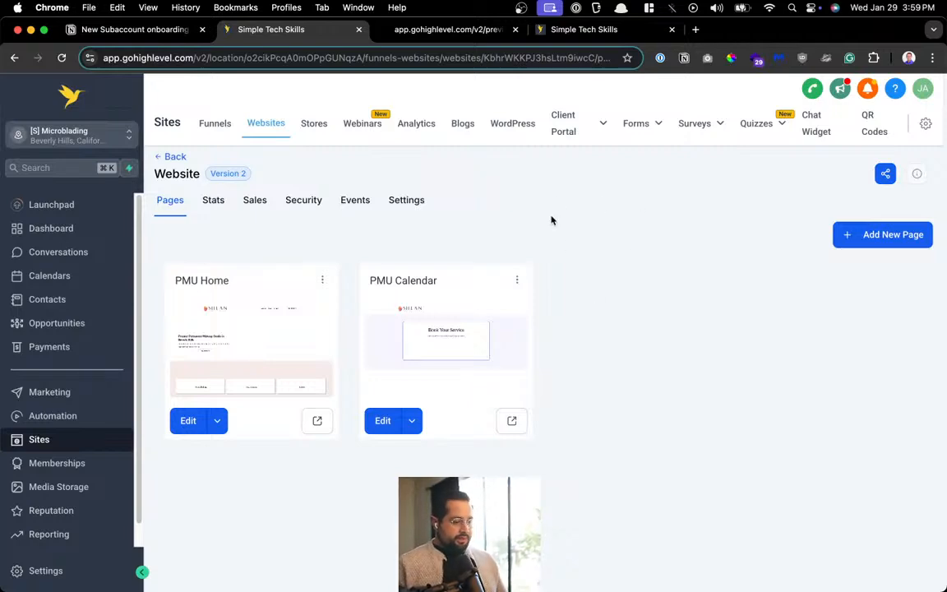
key(ctrl+Up)
key(ctrl+Up)
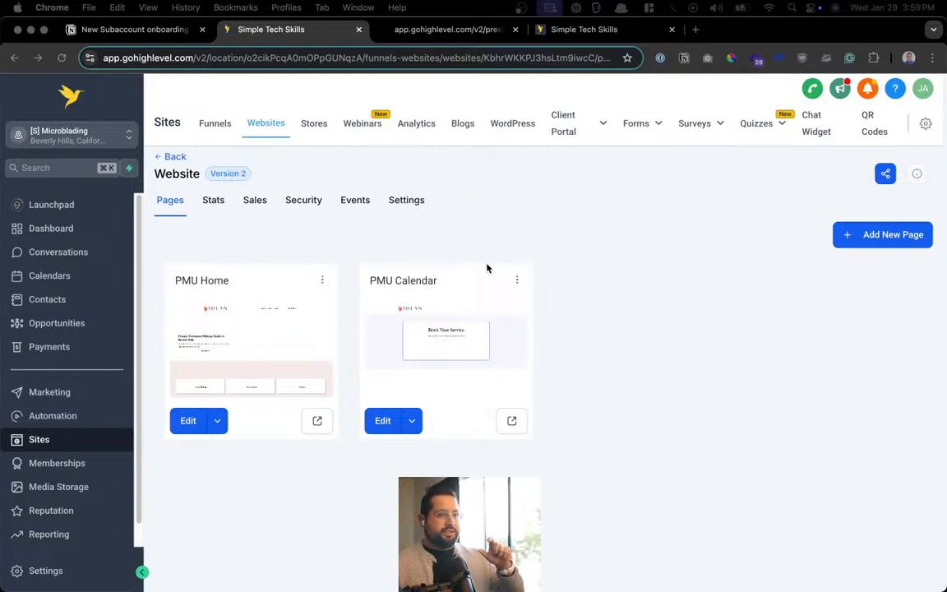
Open PMU Home in the page builder and scroll down to the Our Services cards and team section
click(286, 346)
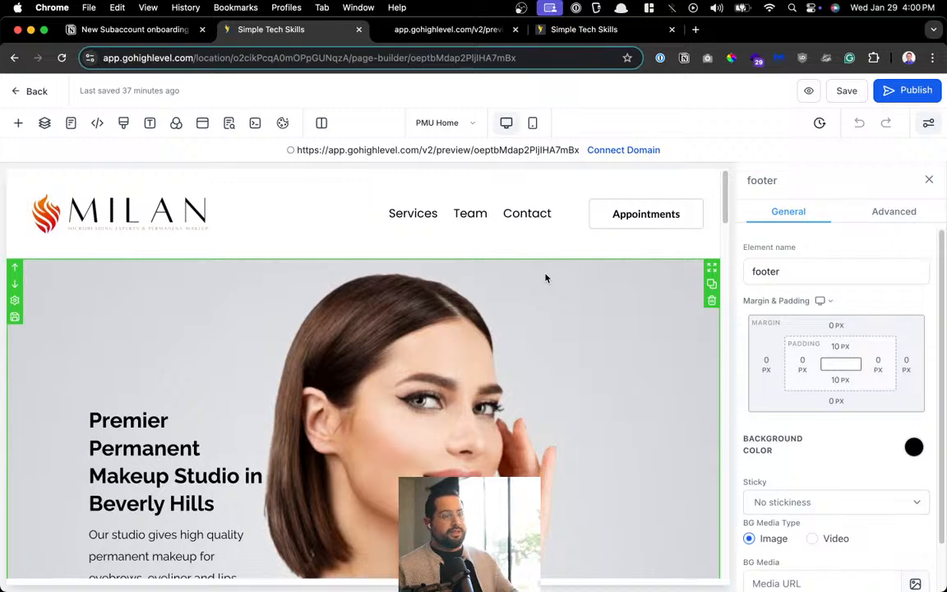
scroll(149, 296, down, 5)
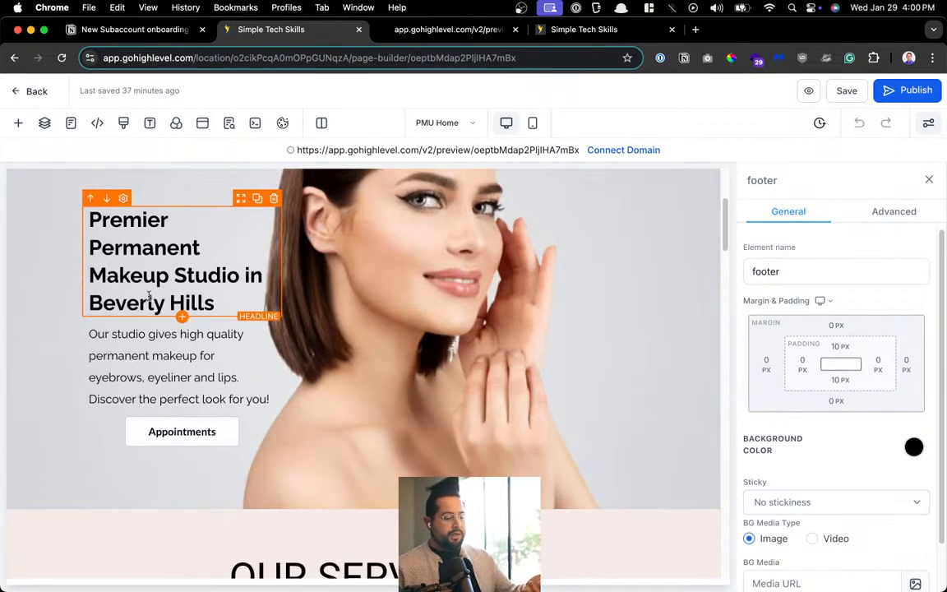
scroll(346, 282, down, 8)
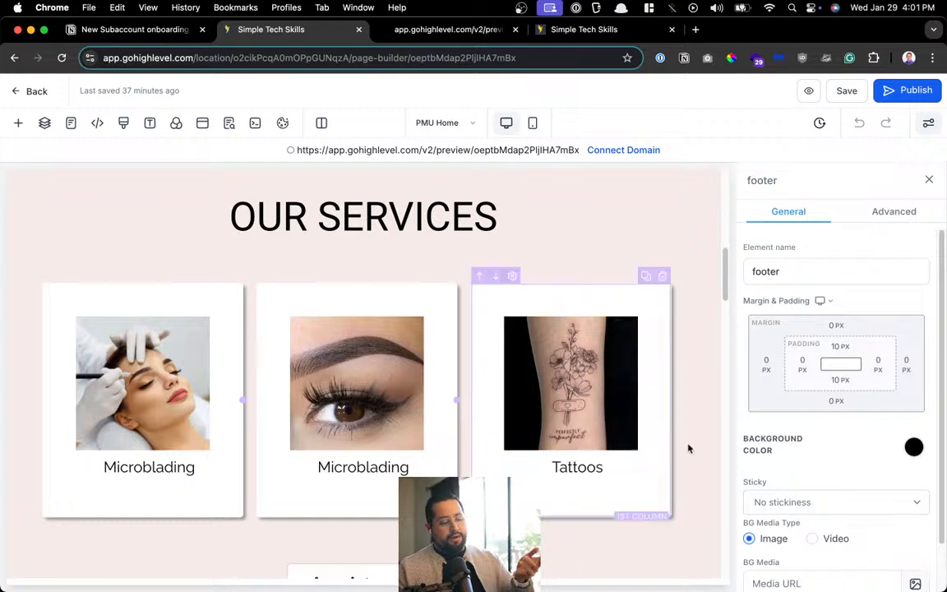
scroll(434, 273, down, 5)
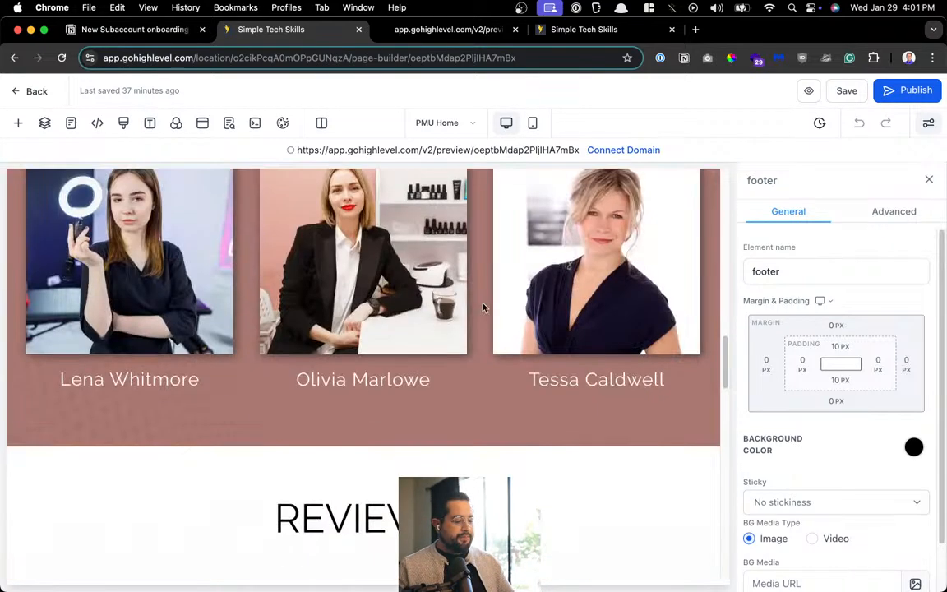
scroll(448, 370, down, 5)
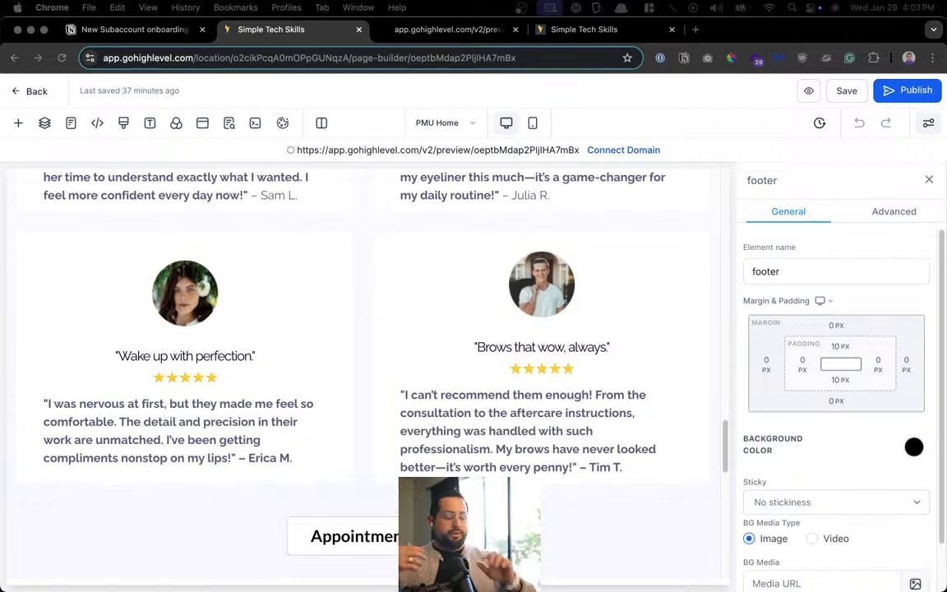
Open the Youtube Video Library bookmark in YouTube Studio through the launcher
key(alt+space)
text(youtube d)
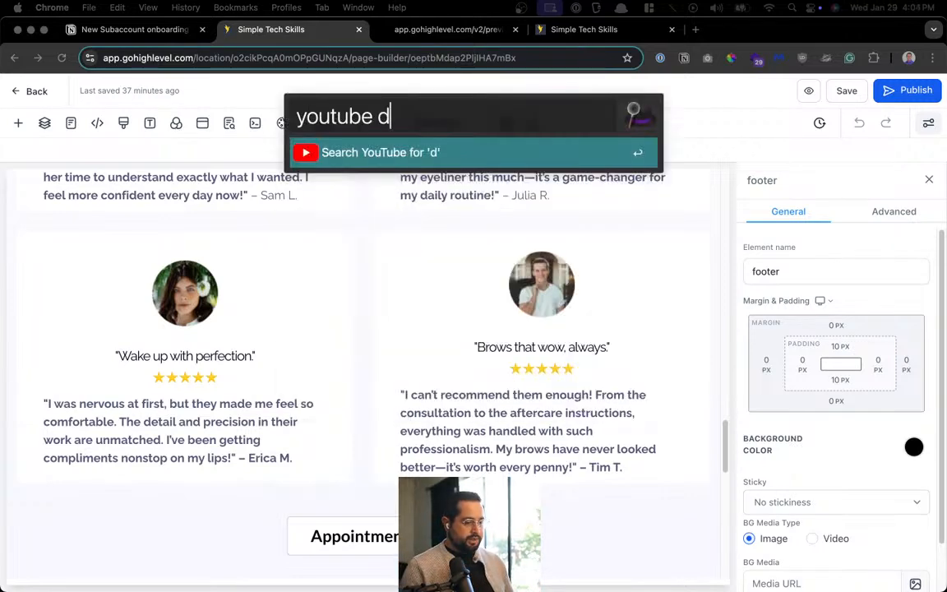
key(BackSpace)
key(BackSpace)
key(super+a)
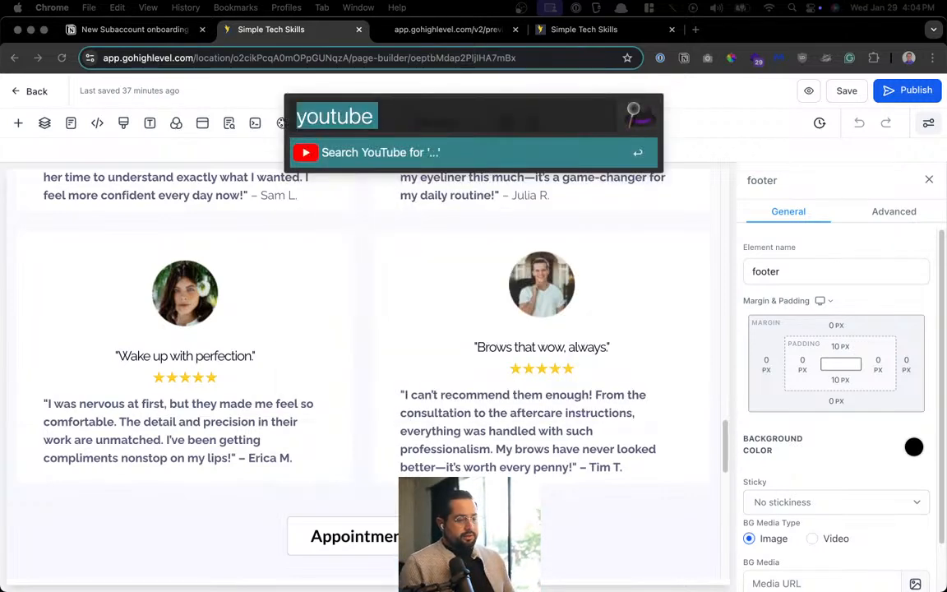
key(Escape)
key(alt+space)
text(lib)
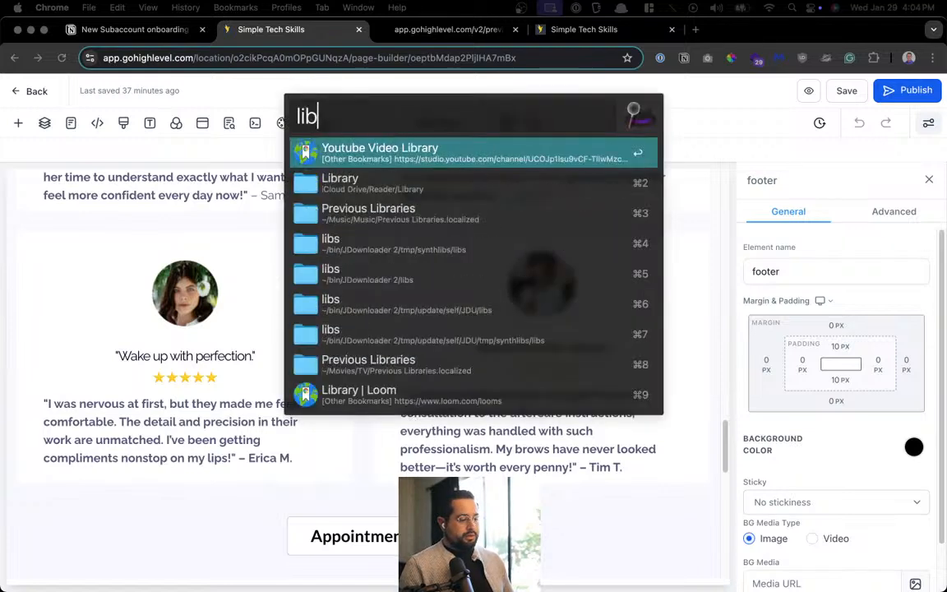
key(Return)
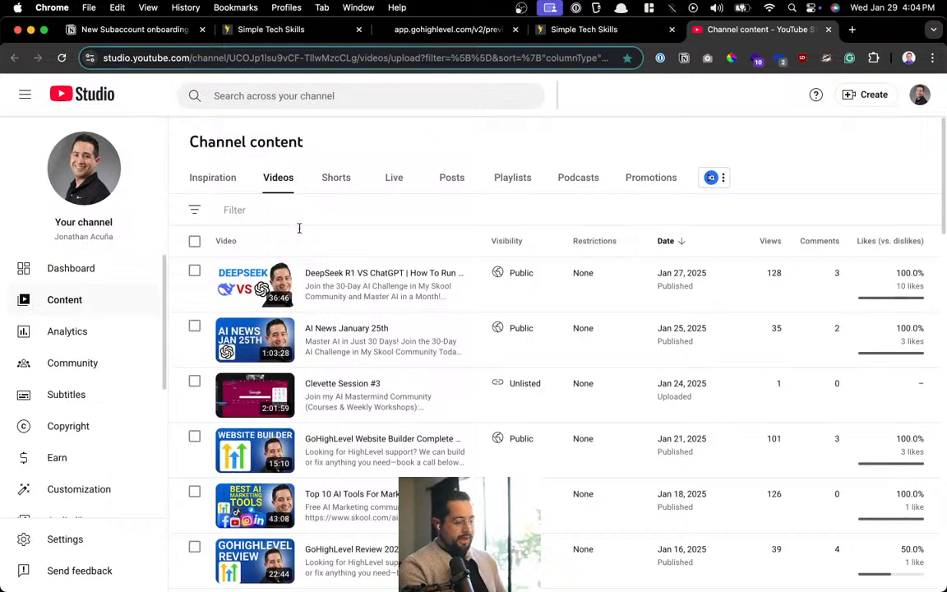
Open the 'Best AI CRM' and barbershop booking system videos in new tabs
scroll(238, 280, down, 3)
scroll(233, 283, down, 10)
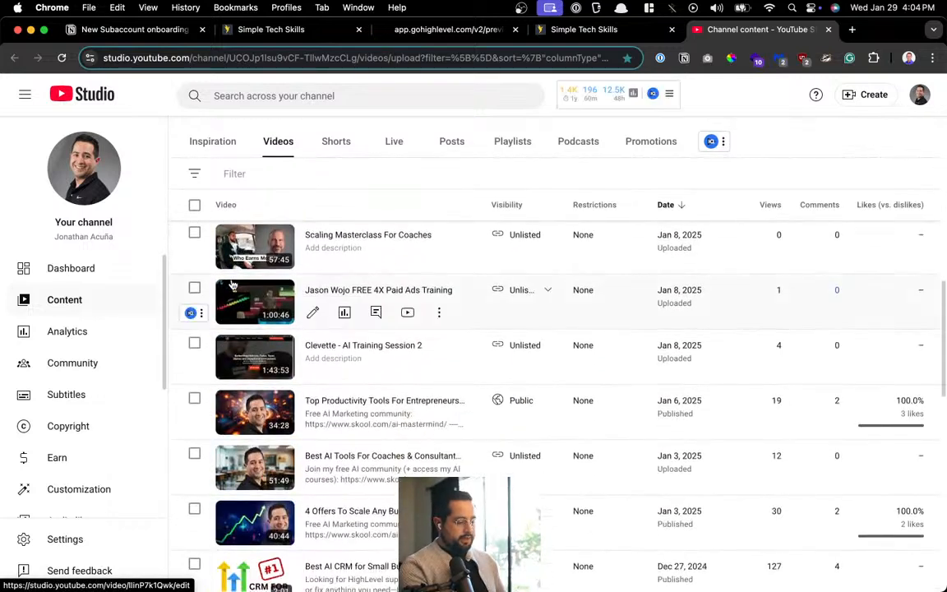
scroll(233, 284, down, 1)
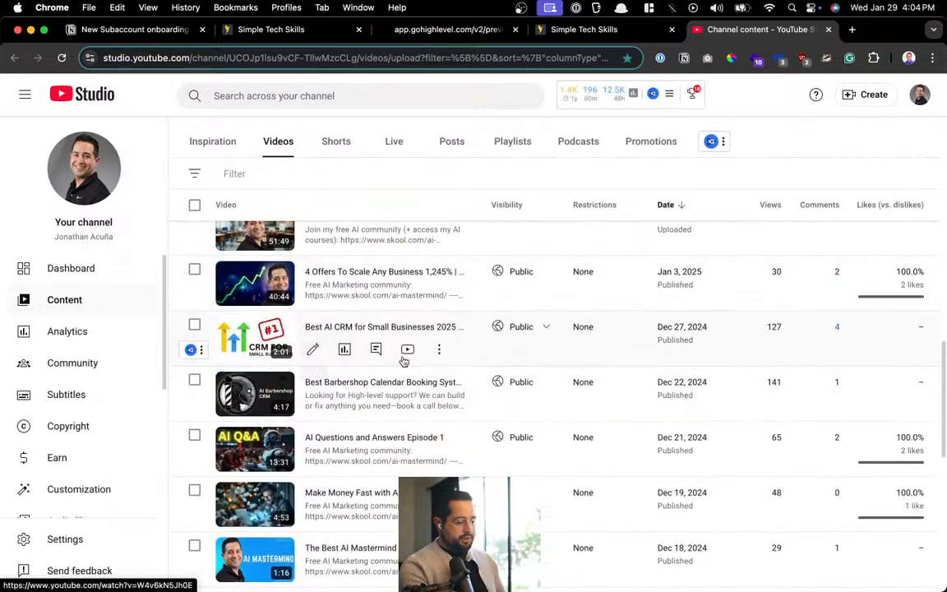
click(416, 355)
scroll(408, 372, down, 5)
scroll(416, 355, up, 4)
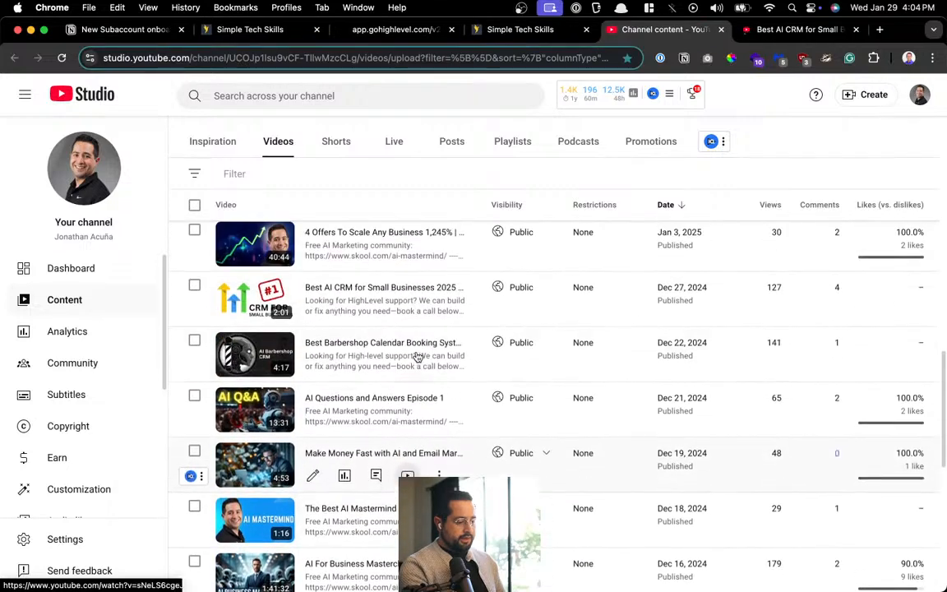
click(407, 365)
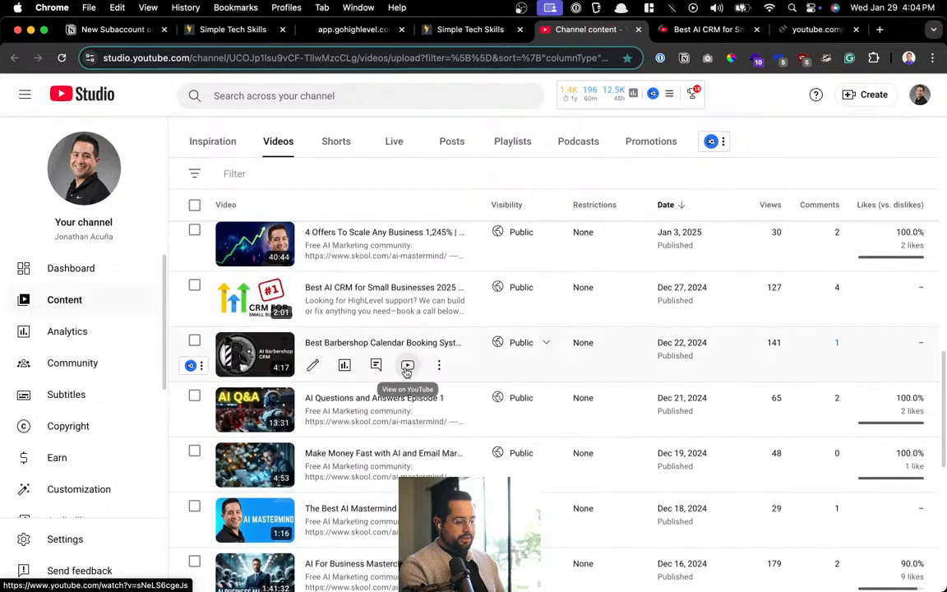
Skim the Best AI CRM video to the Mobile Notifications slide, close it, and pause the barbershop video
click(678, 29)
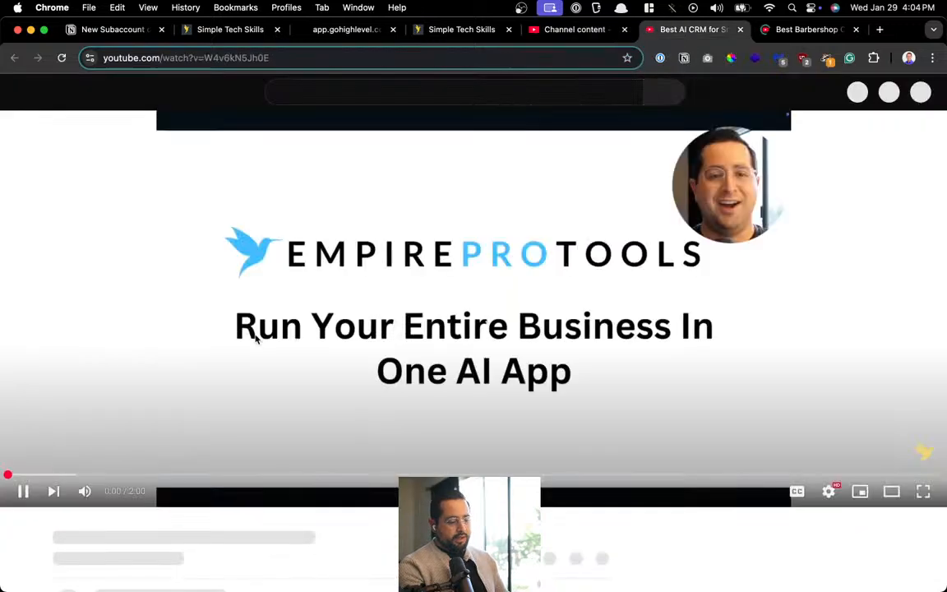
click(263, 359)
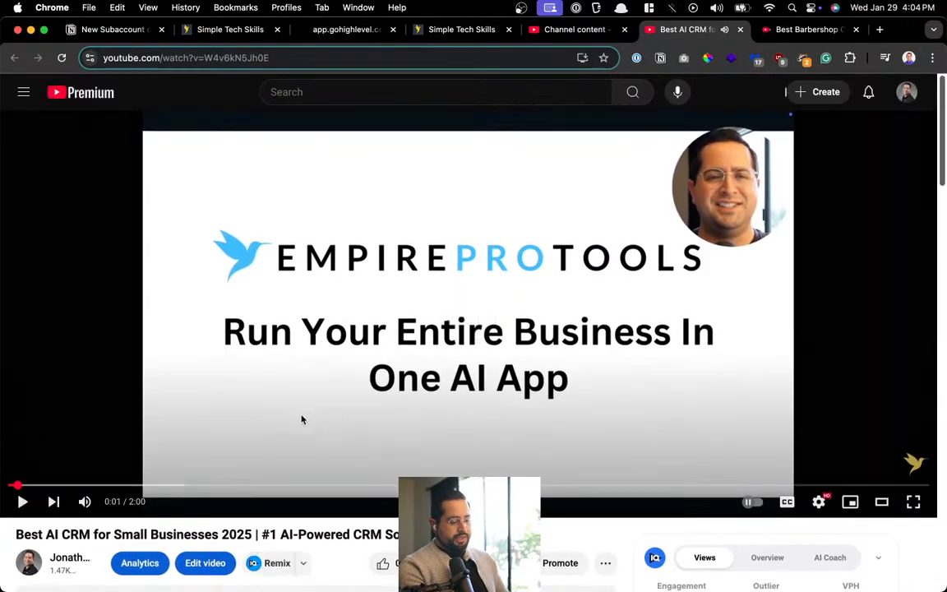
click(169, 484)
click(289, 484)
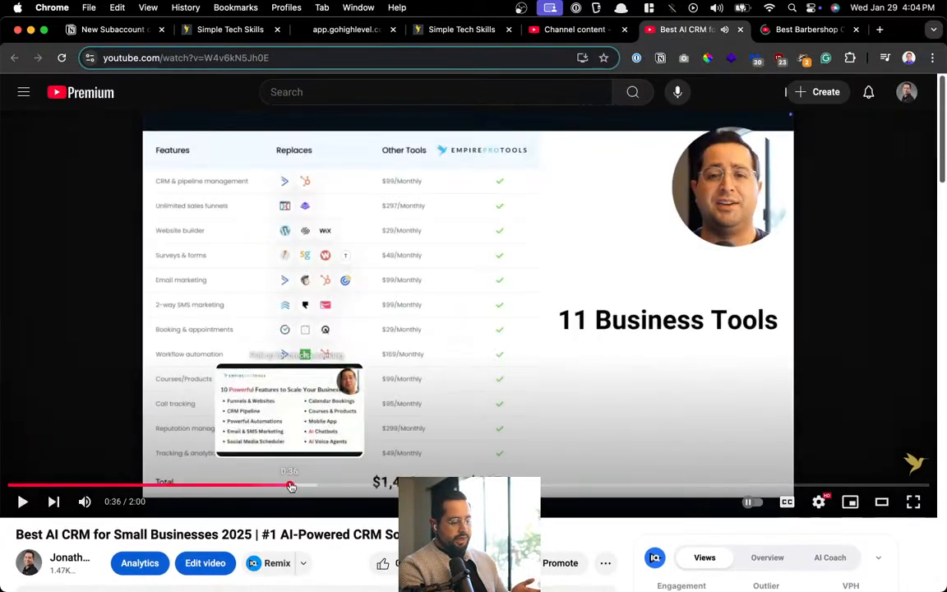
click(447, 484)
click(597, 484)
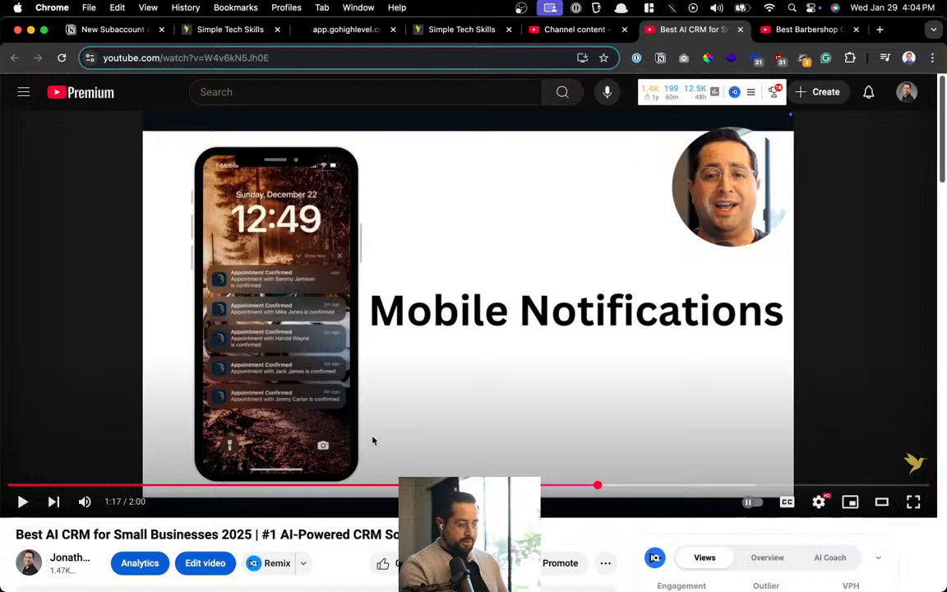
key(super+w)
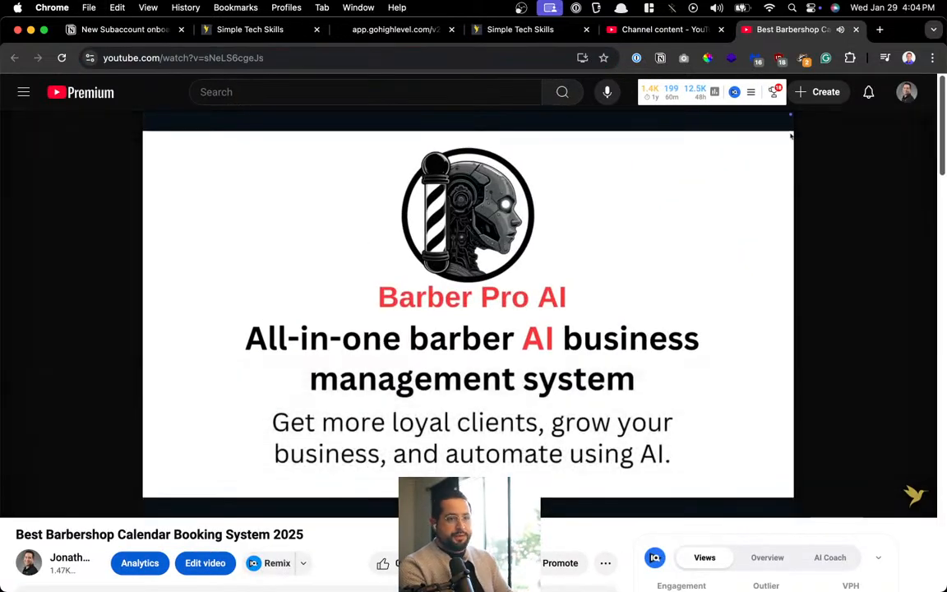
click(420, 249)
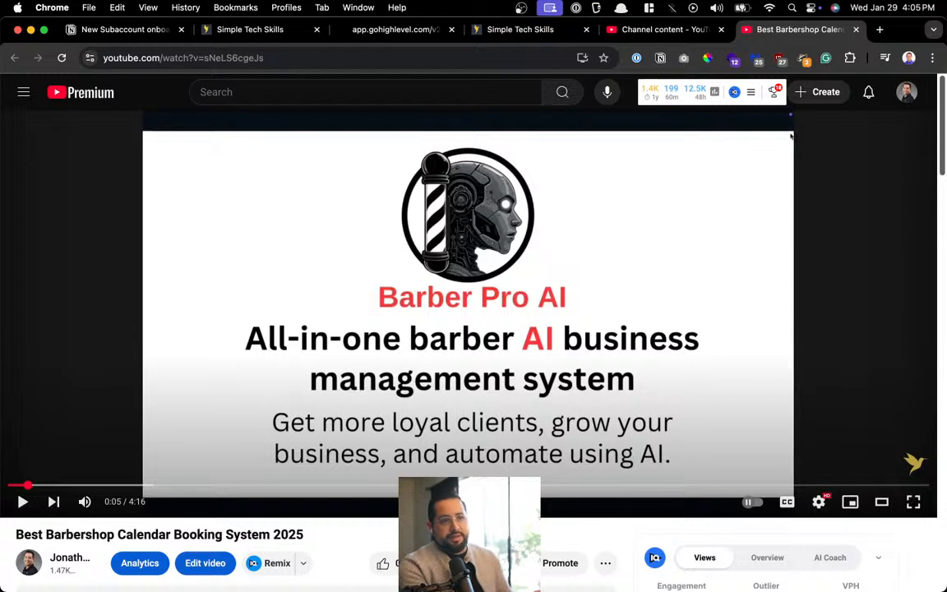
Close the barbershop video tab to return to YouTube Studio's Channel content list, then bring up the launcher
click(855, 30)
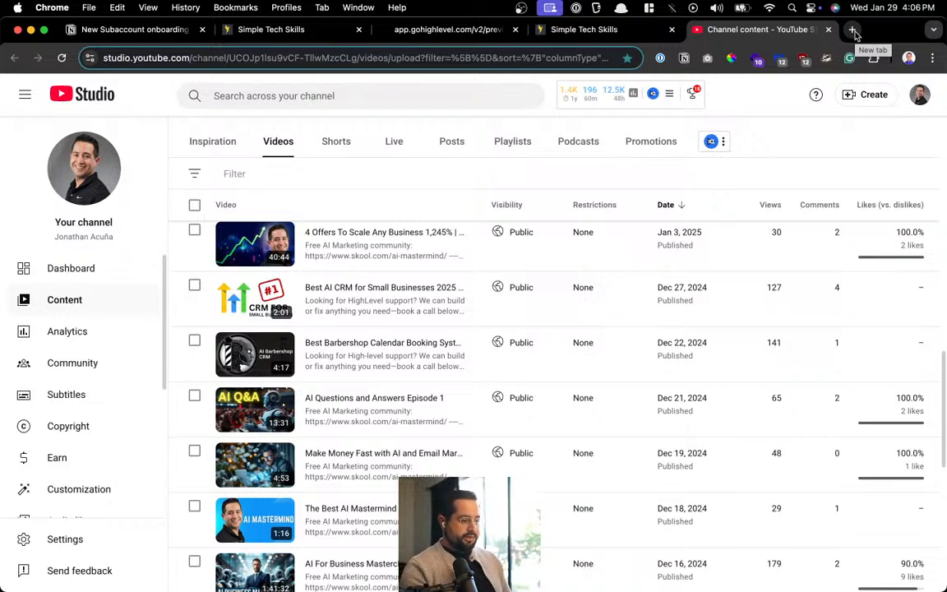
key(super+space)
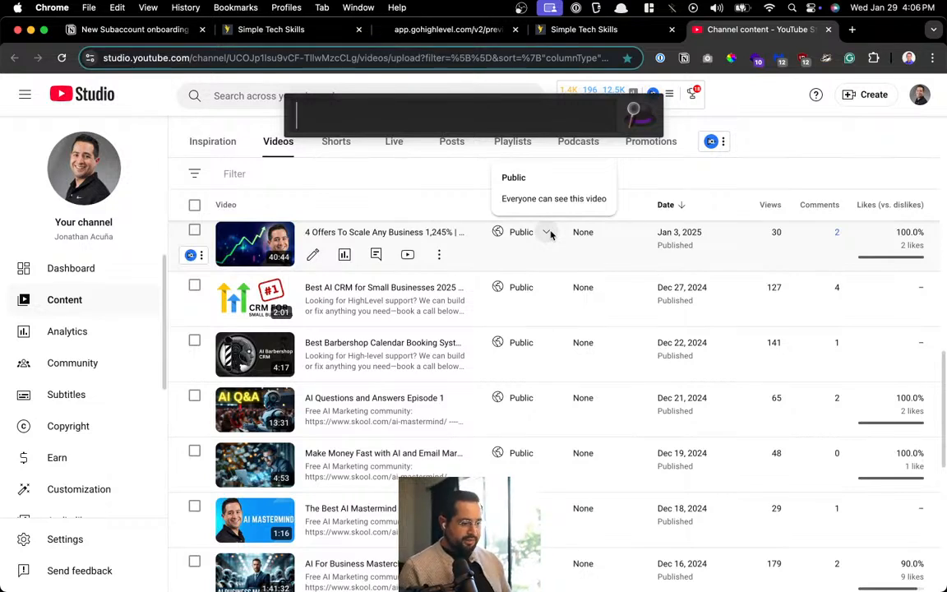
Search the Alfred launcher for 'docu' to find Documents
key(Escape)
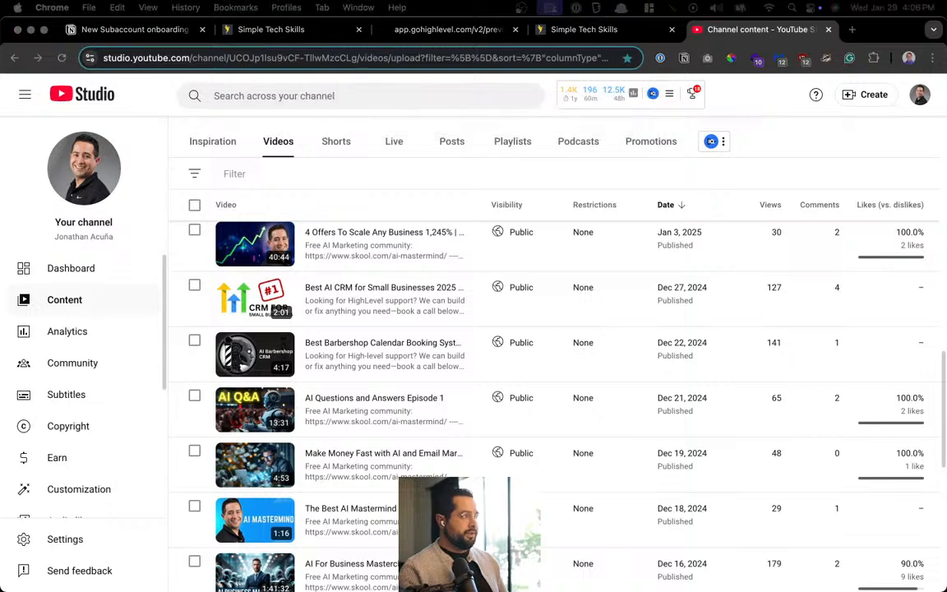
key(super+space)
text(di)
key(BackSpace)
key(BackSpace)
text(do)
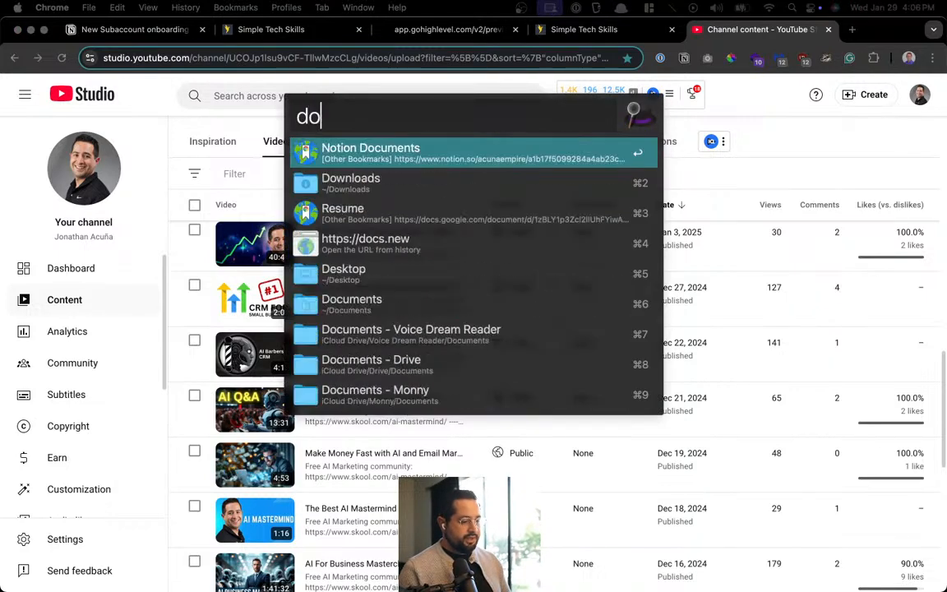
text(cu)
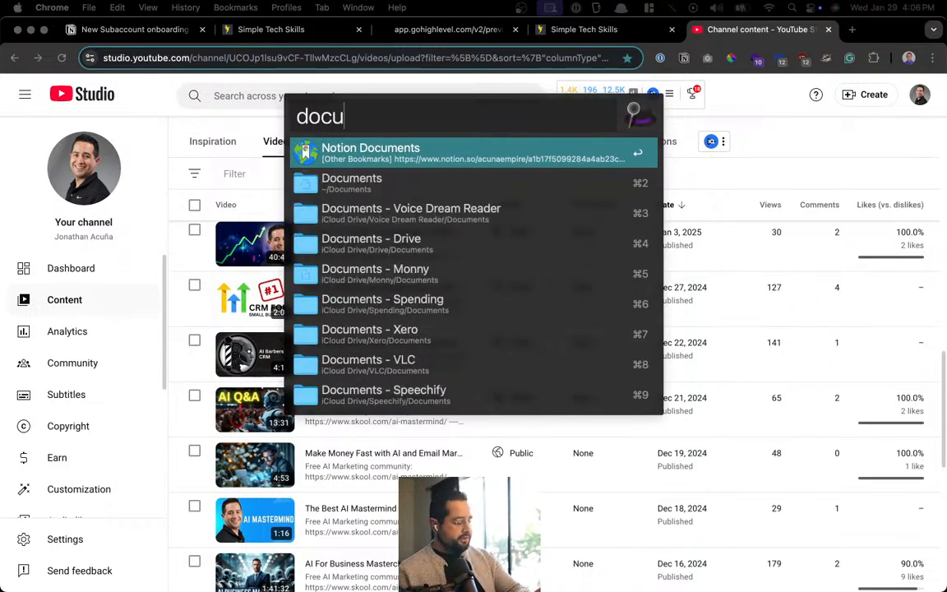
Open the downloaded IMG_6084.jpeg from Chrome's recent downloads in a new tab
key(Escape)
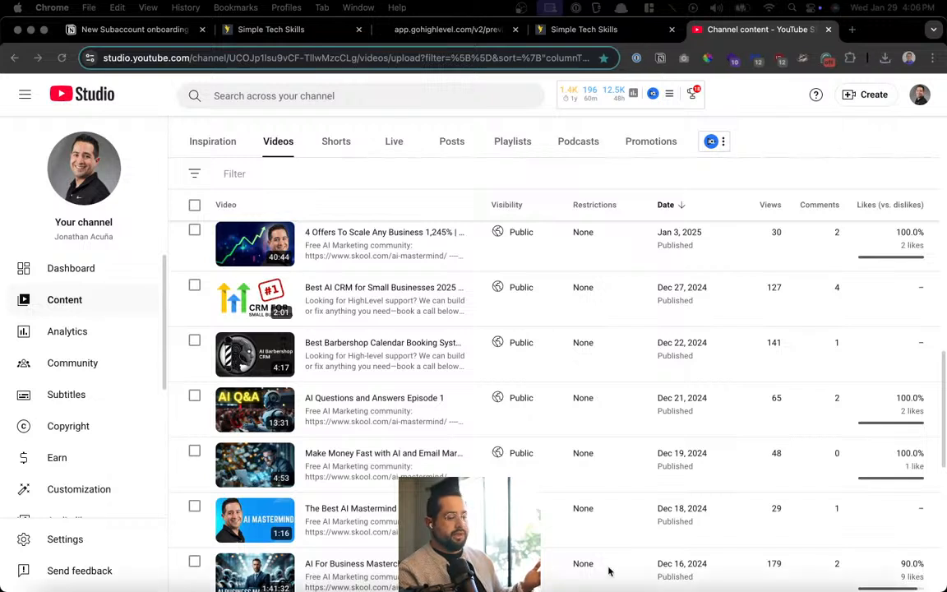
click(885, 57)
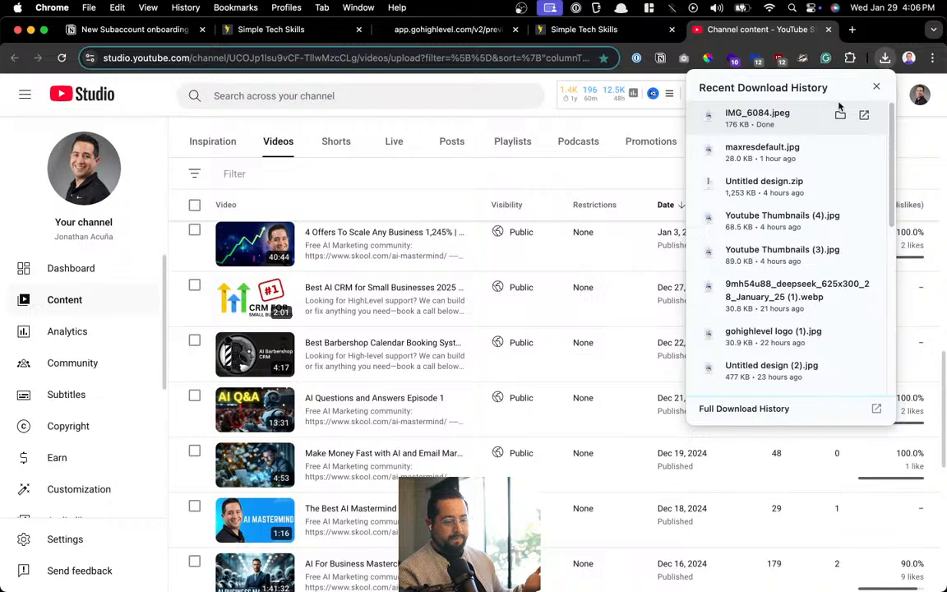
click(783, 125)
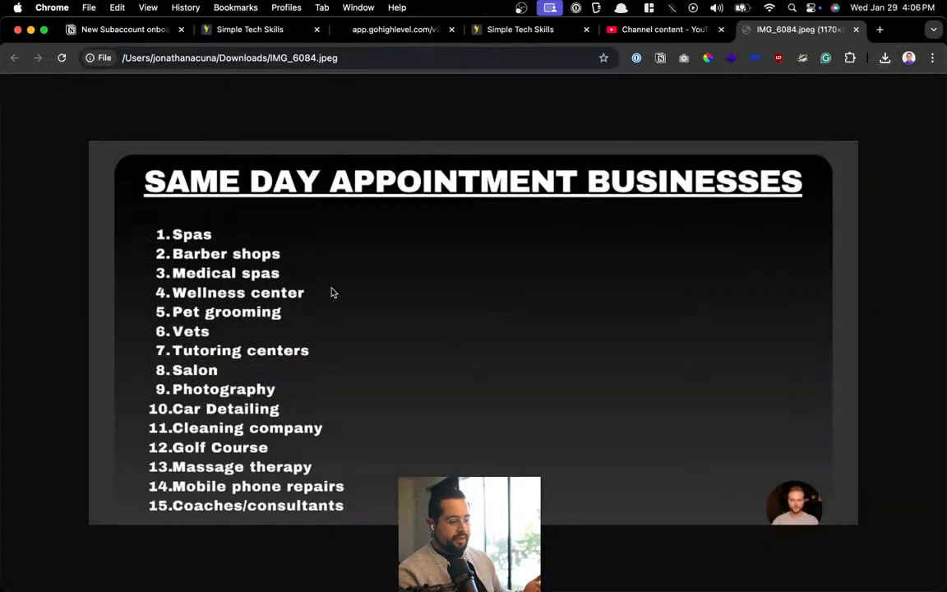
Zoom and scroll through the image's 15 numbered niches, from Spas to Coaches/consultants
scroll(331, 293, up, 5)
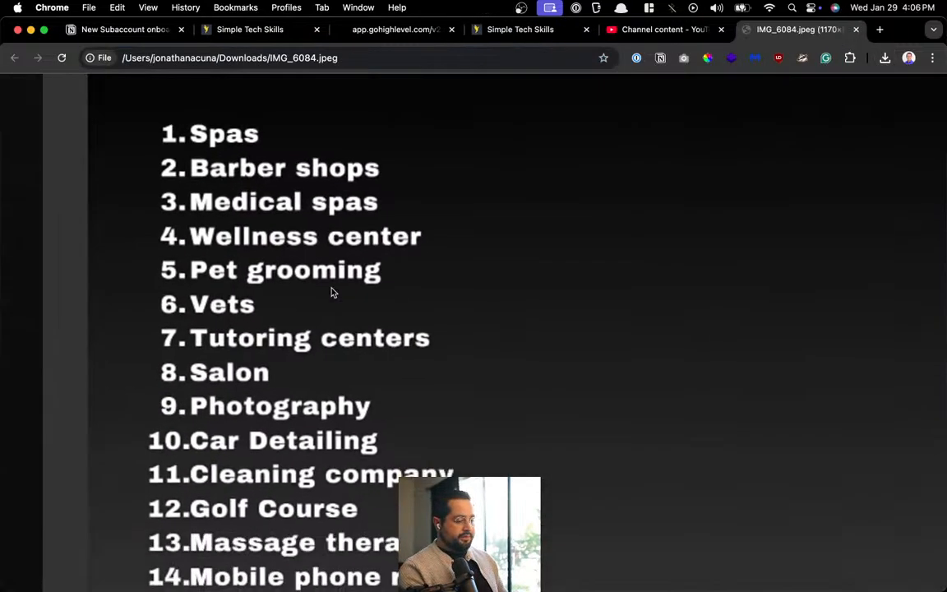
scroll(331, 293, down, 1)
scroll(331, 292, up, 1)
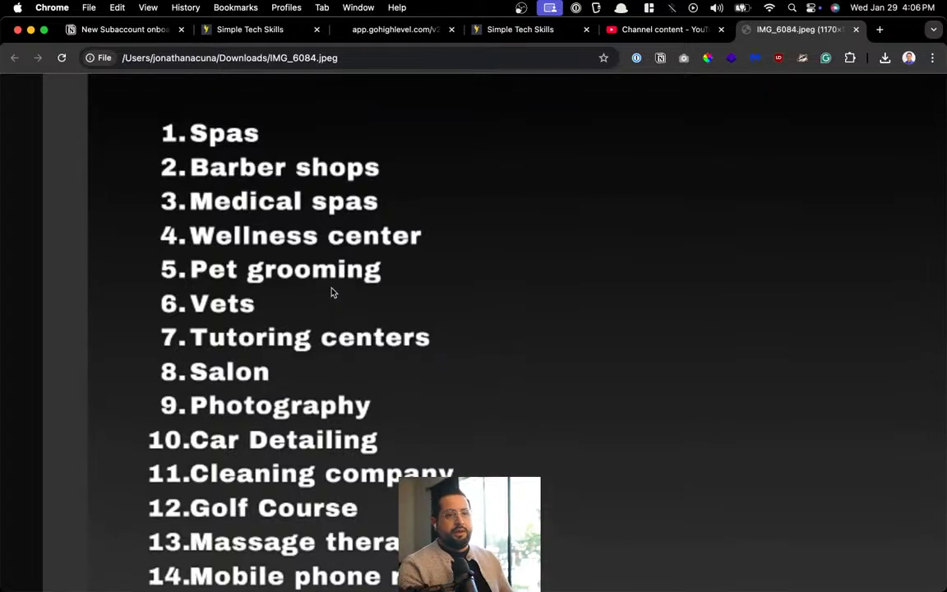
scroll(331, 292, left, 1)
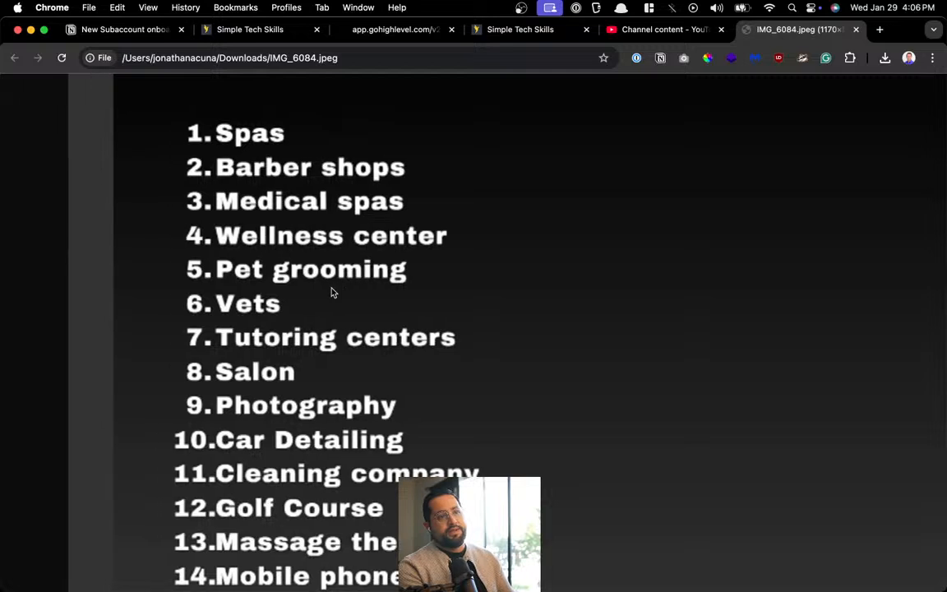
scroll(332, 292, right, 2)
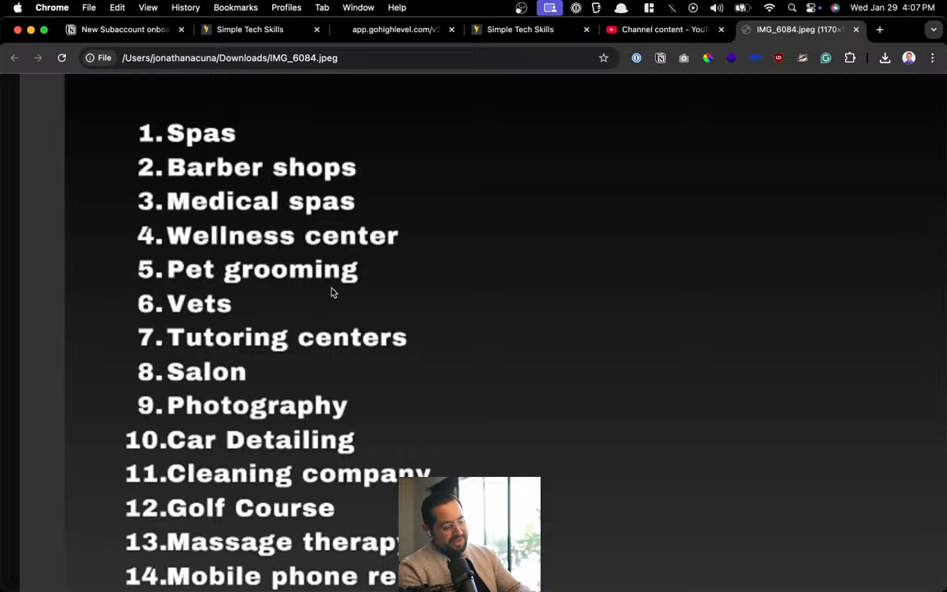
scroll(226, 422, down, 3)
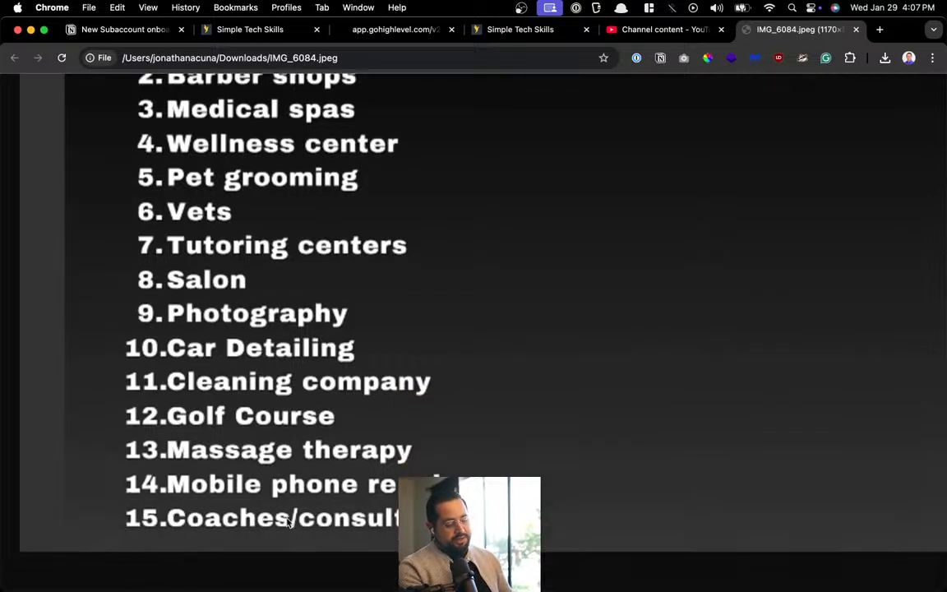
scroll(283, 523, up, 3)
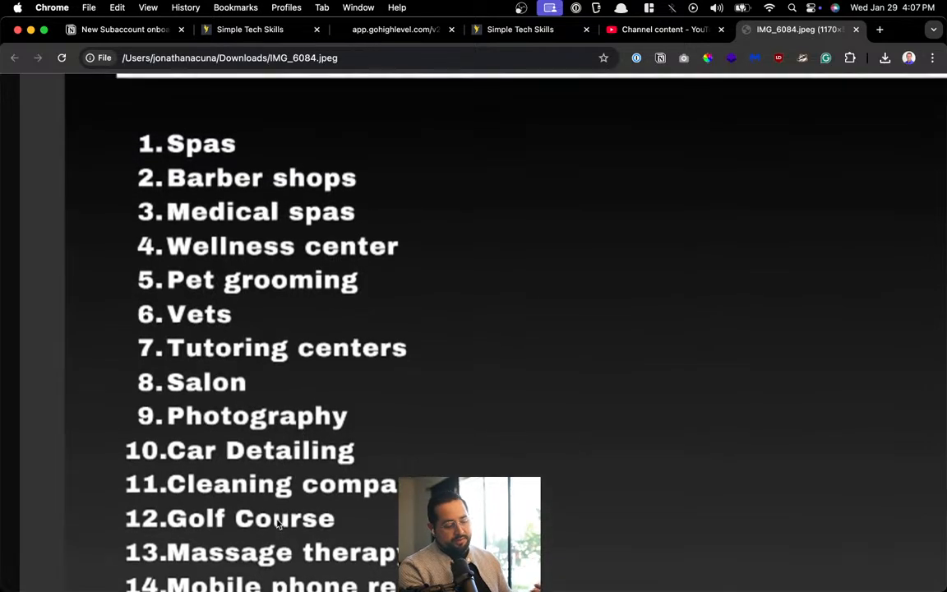
scroll(278, 524, down, 1)
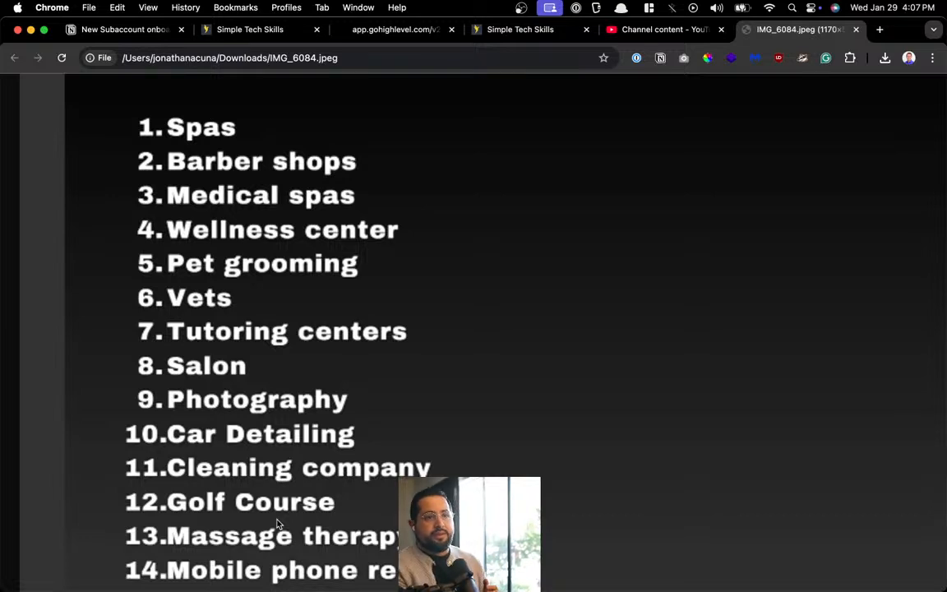
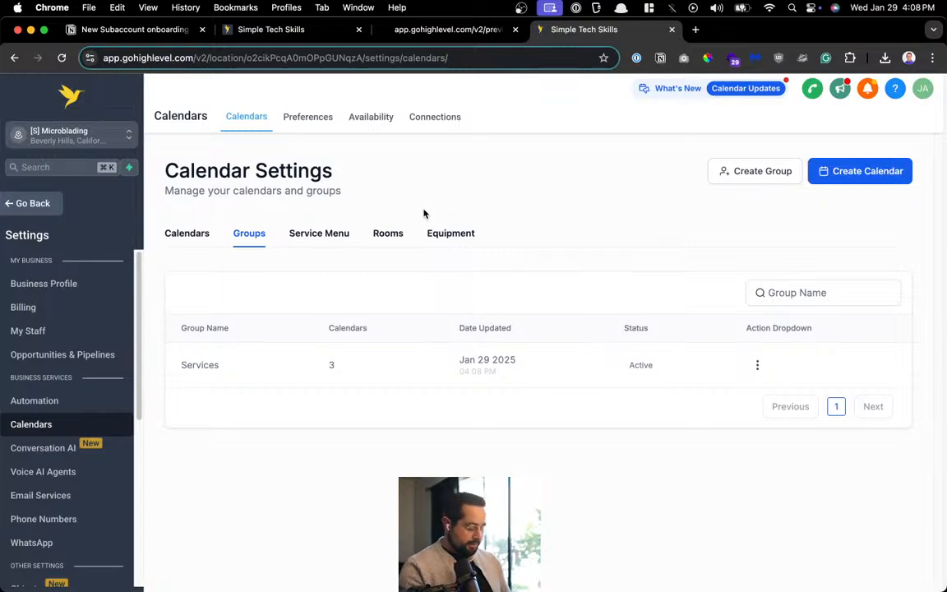
Open porkbun.com and a web search for Namecheap in new browser tabs
key(super+t)
text(porkbun)
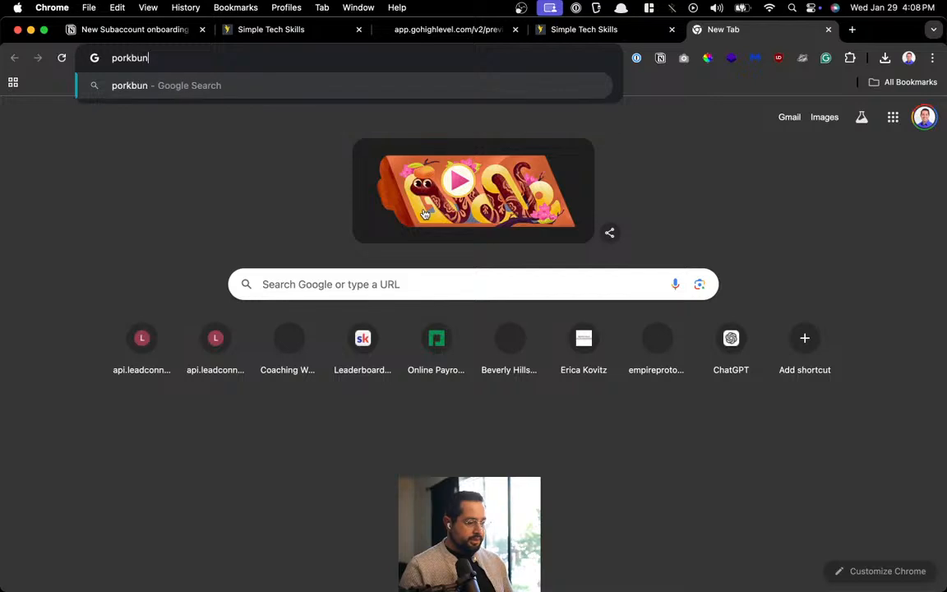
text(.com)
key(Return)
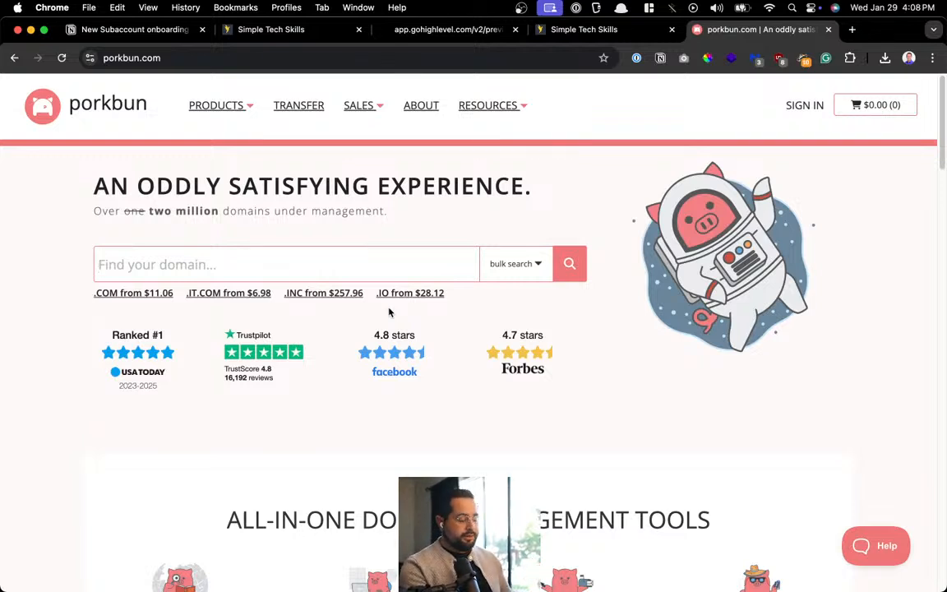
key(super+t)
text(namecheap)
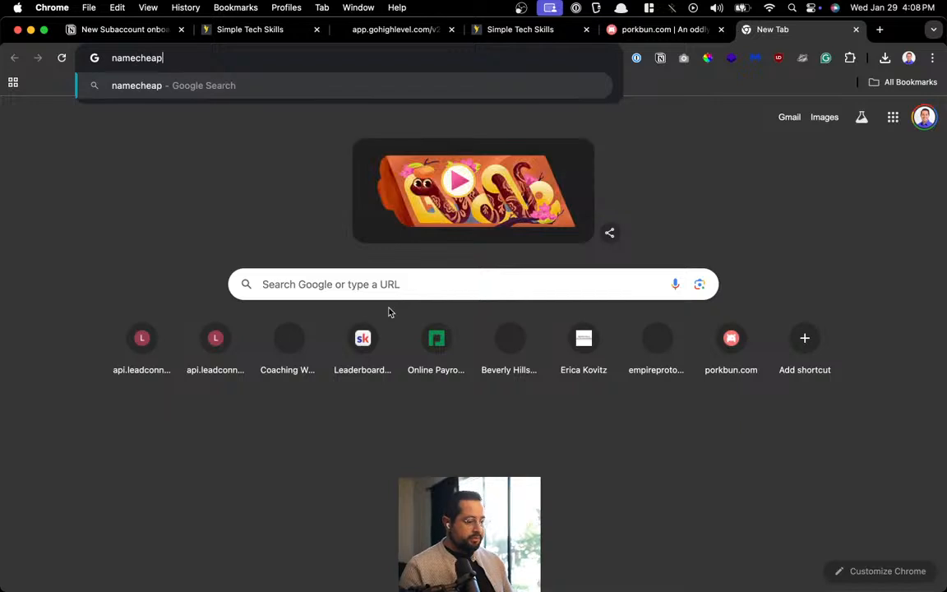
key(Return)
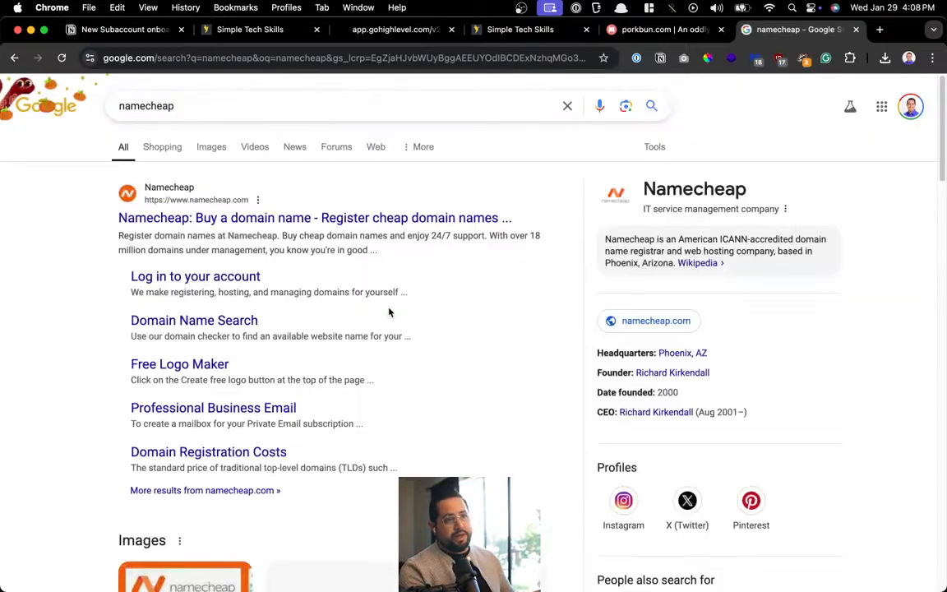
Visit the Namecheap homepage, then close the Namecheap and Porkbun tabs
click(197, 217)
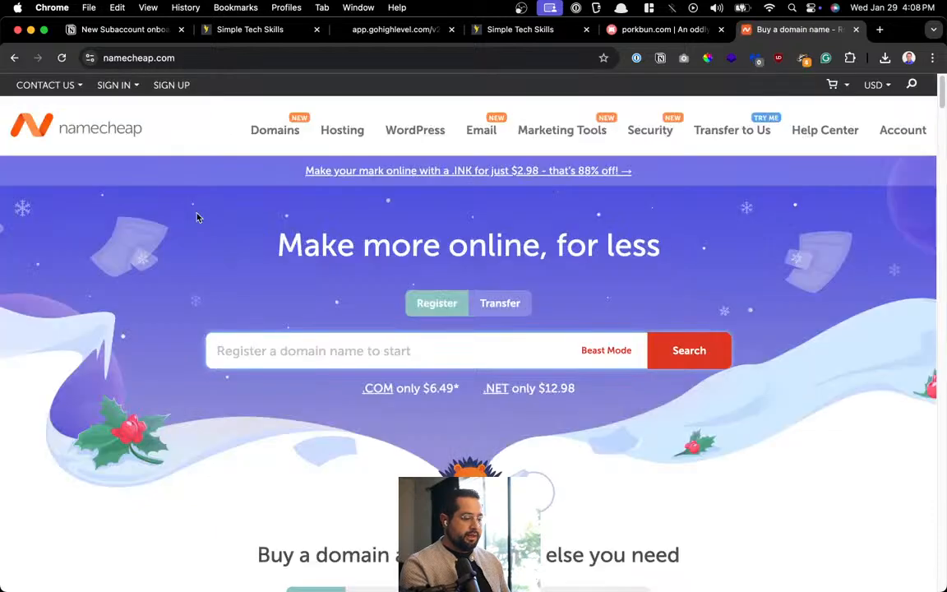
mouse_move(562, 131)
key(super+w)
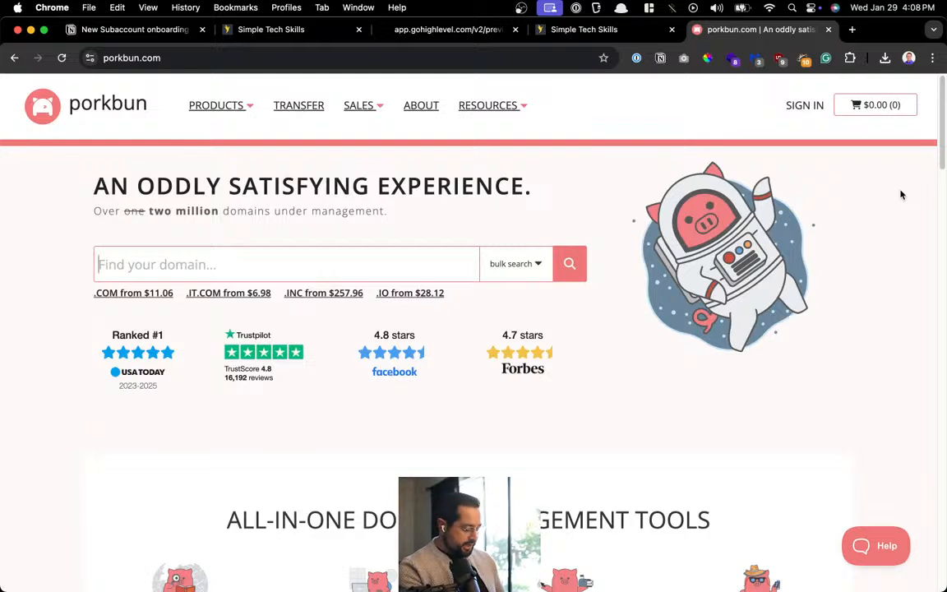
key(super+w)
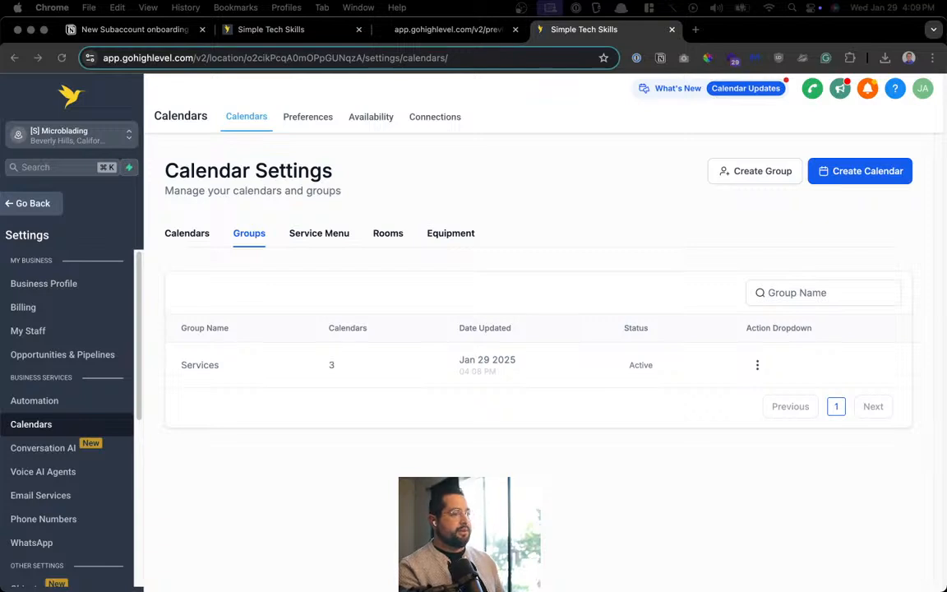
click(494, 125)
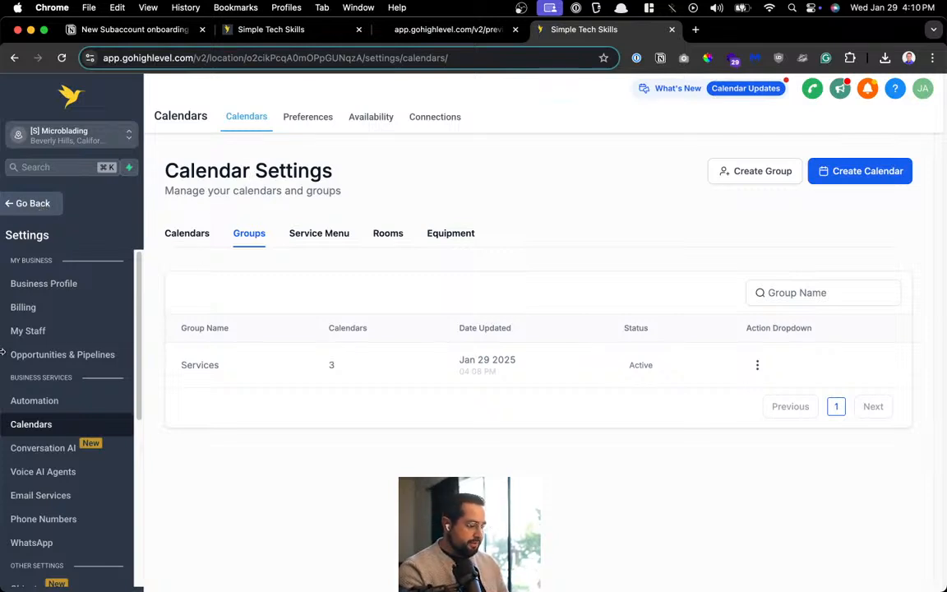
Go to Sites > Forms and choose Edit on the PMU Website Form
click(38, 203)
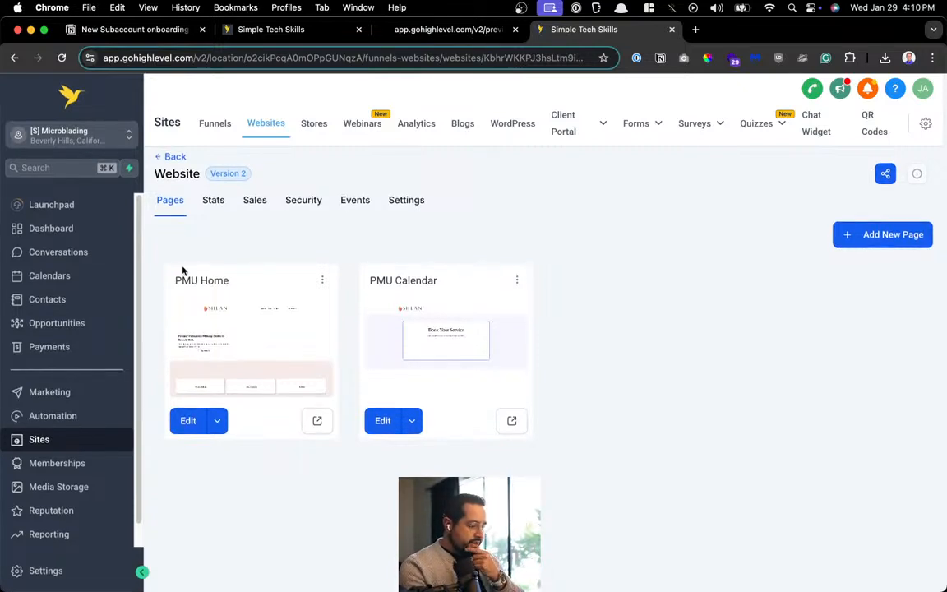
mouse_move(639, 128)
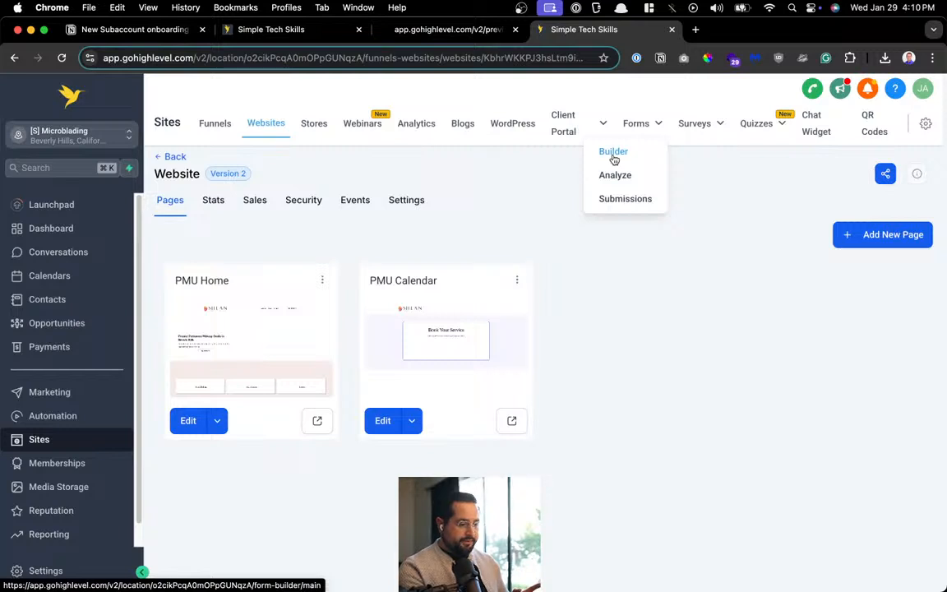
click(613, 158)
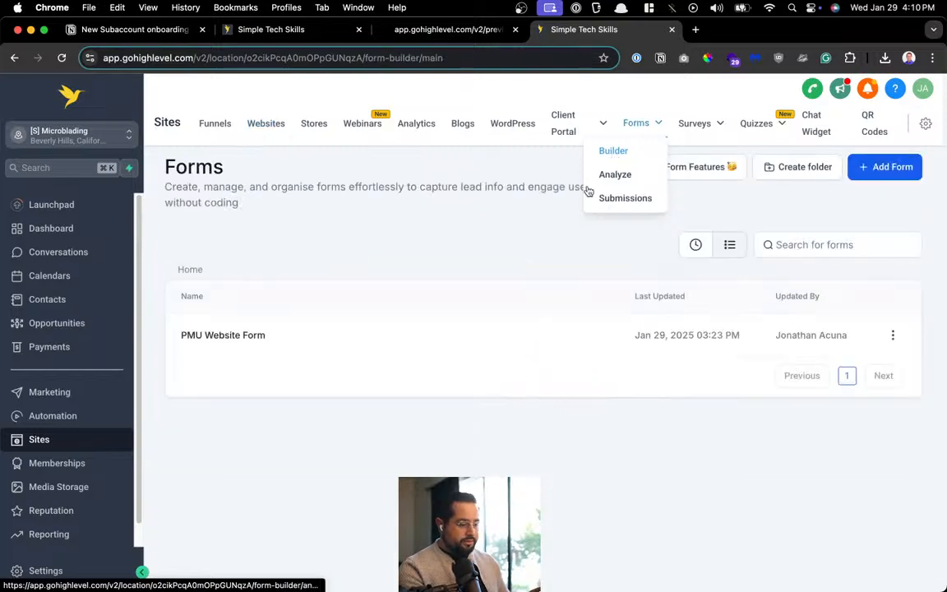
click(893, 335)
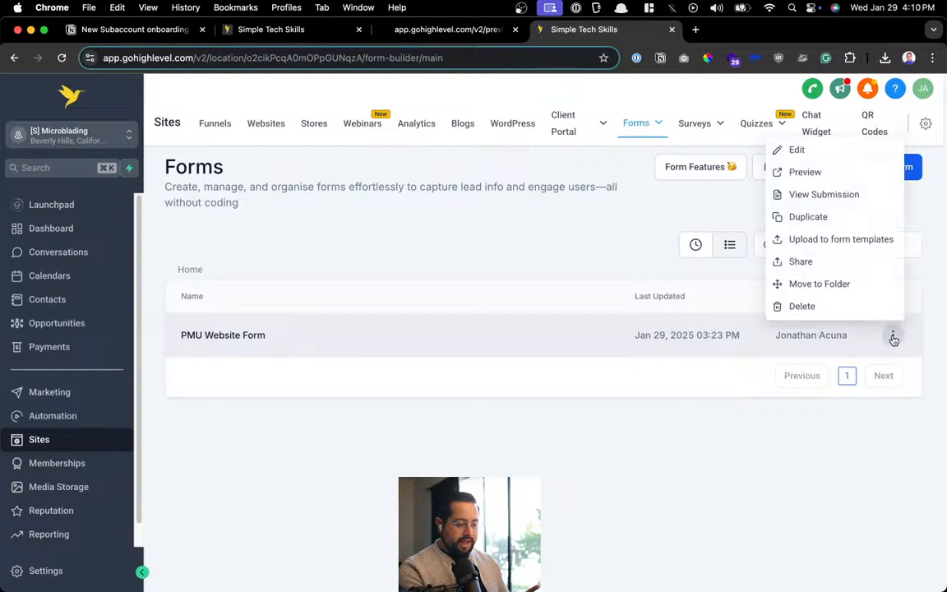
click(808, 156)
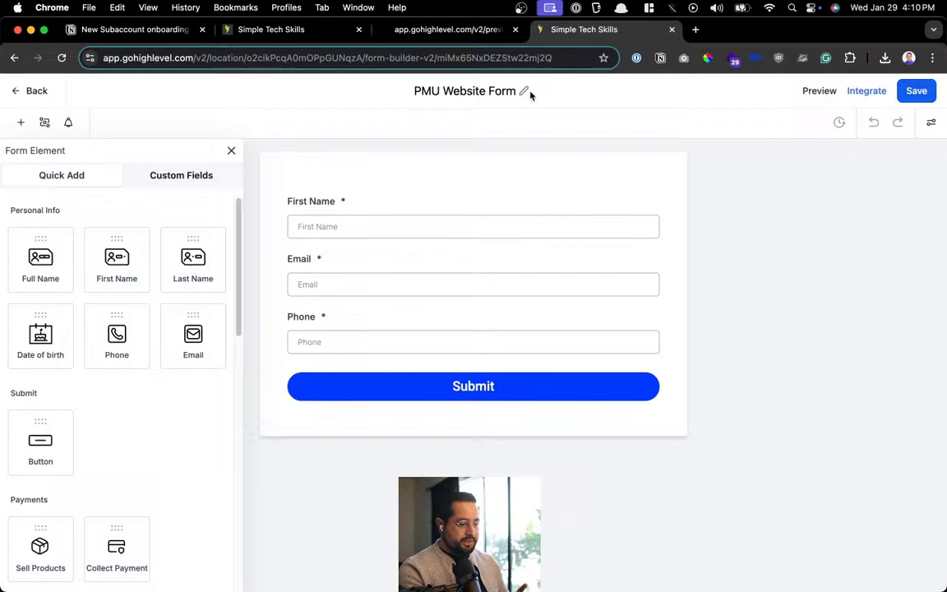
Retitle the PMU Website Form to 'Website Form v1' and save it
click(525, 92)
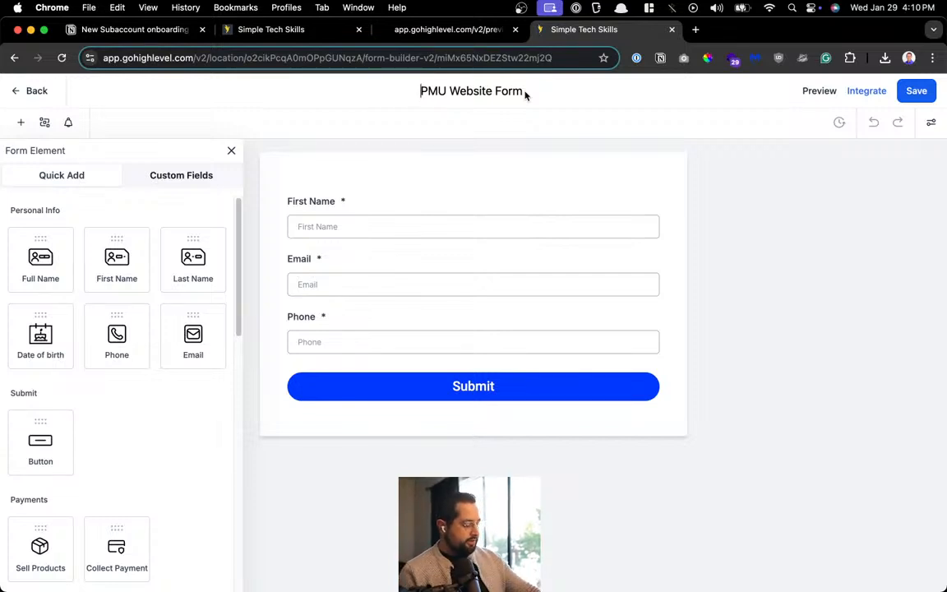
key(super+a)
text(Web)
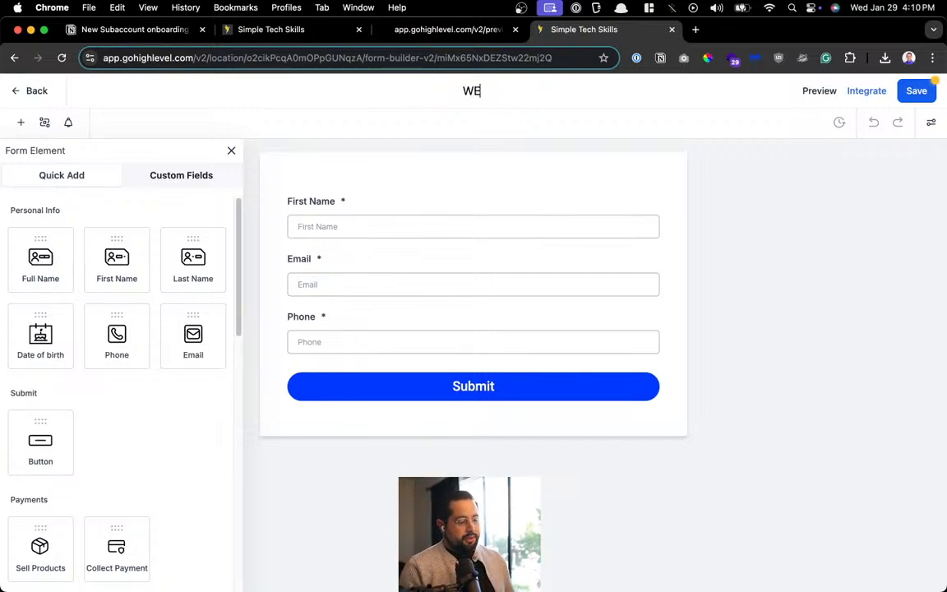
text(site Form)
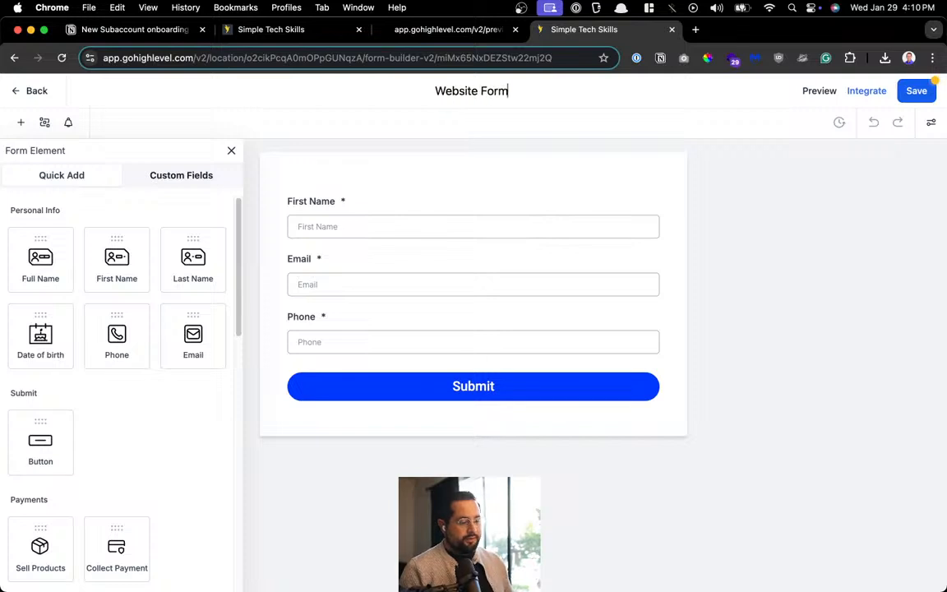
text( v1)
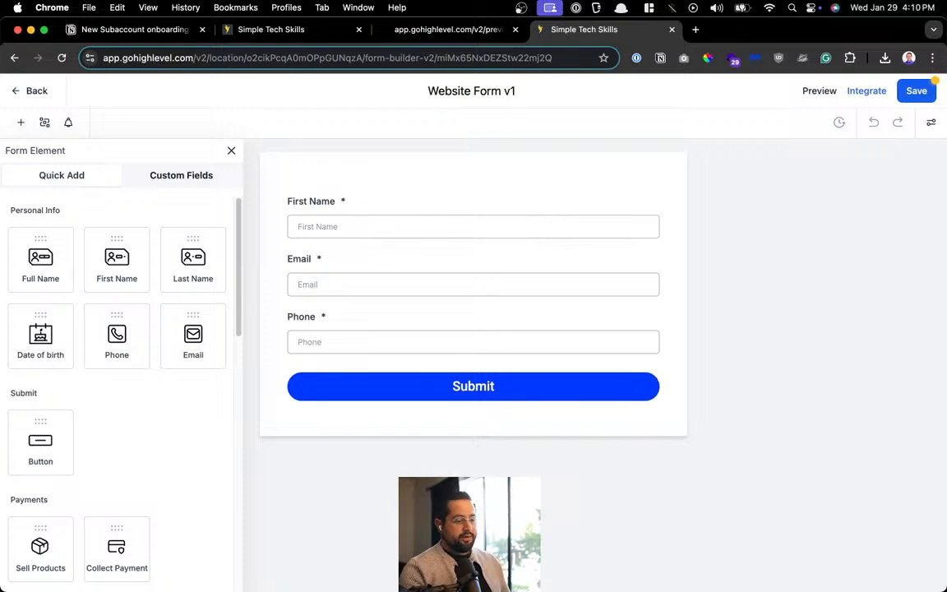
scroll(526, 91, up, 3)
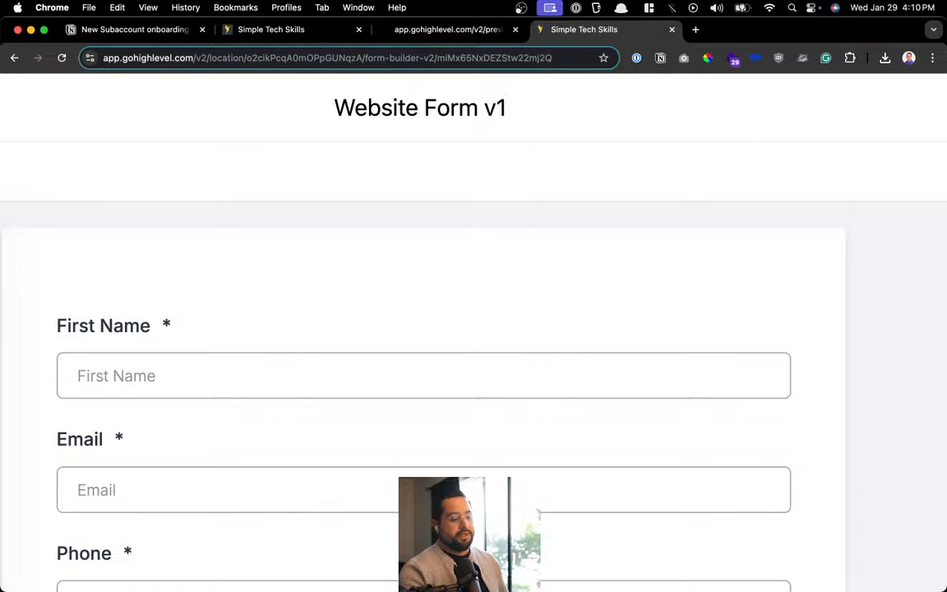
scroll(524, 90, down, 3)
click(759, 162)
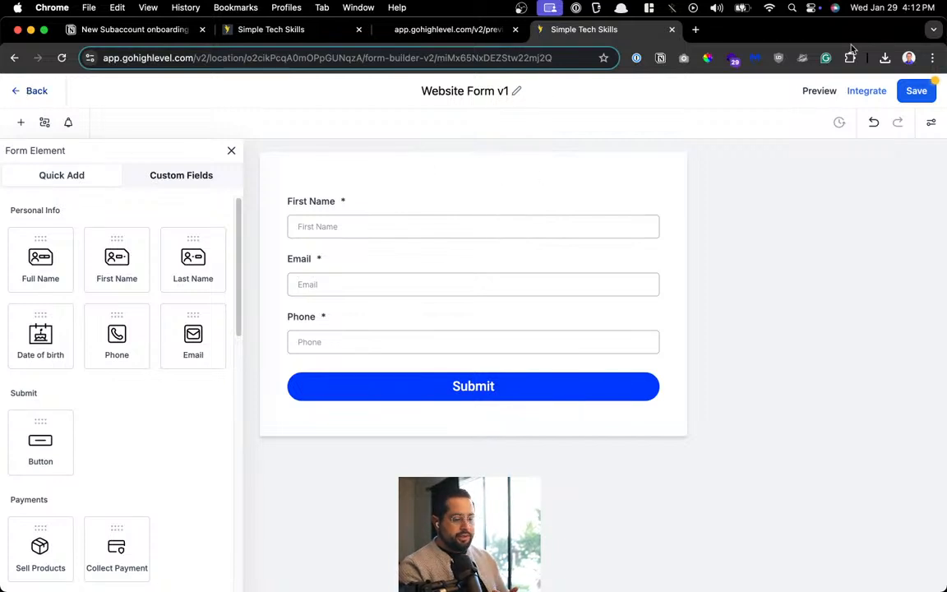
click(915, 91)
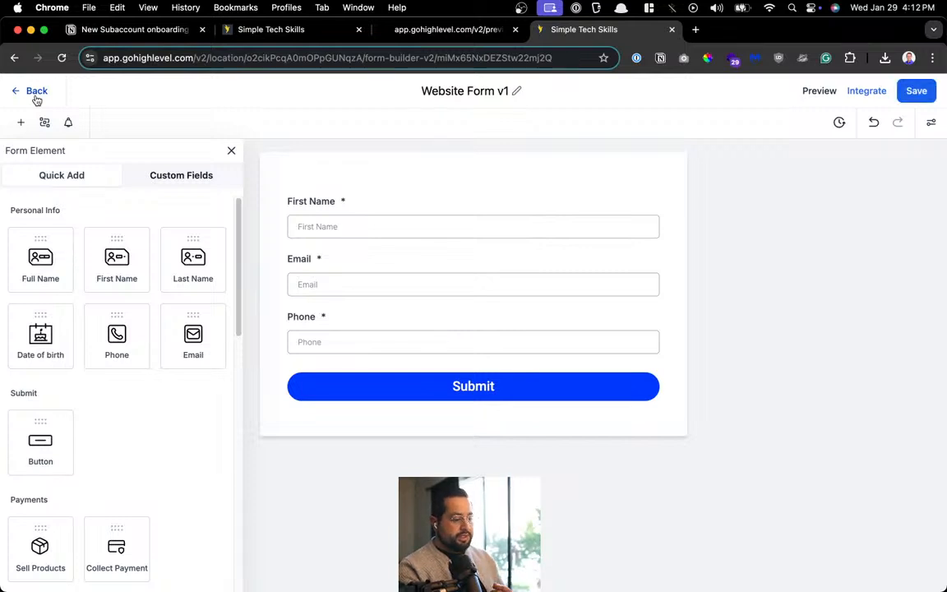
Go back to the Forms list and review Website Form v1's 04:12 PM update
click(36, 97)
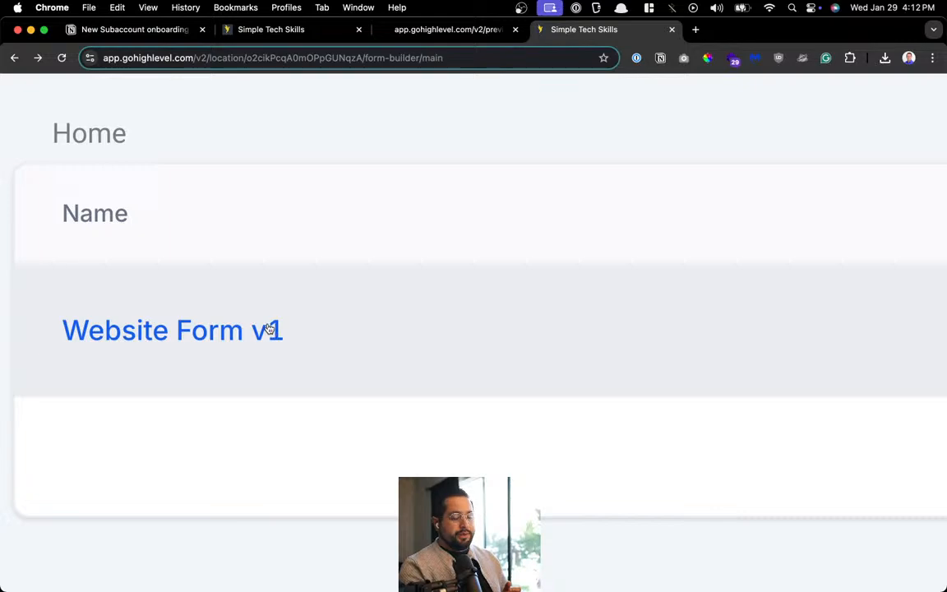
scroll(270, 329, down, 3)
scroll(269, 329, down, 3)
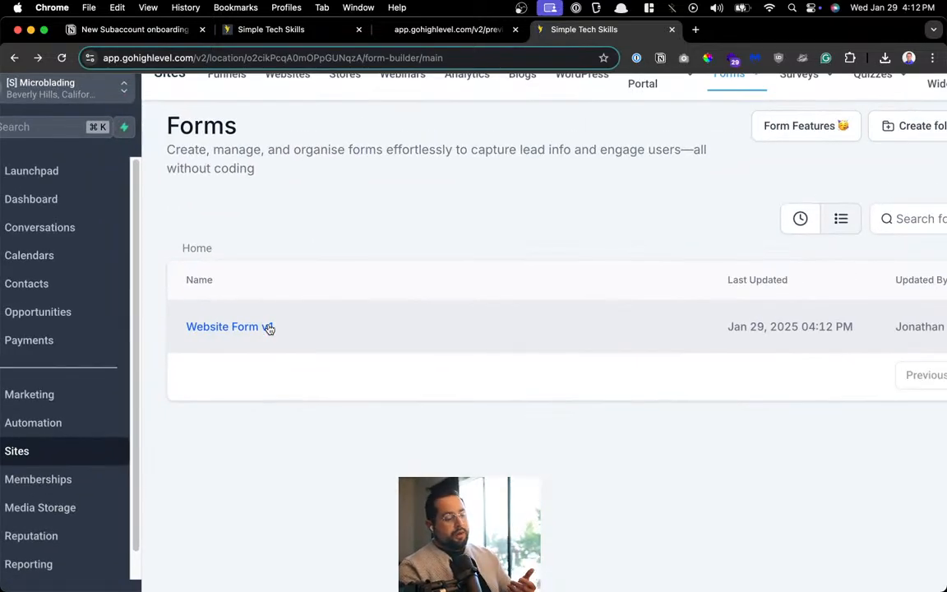
scroll(270, 329, down, 3)
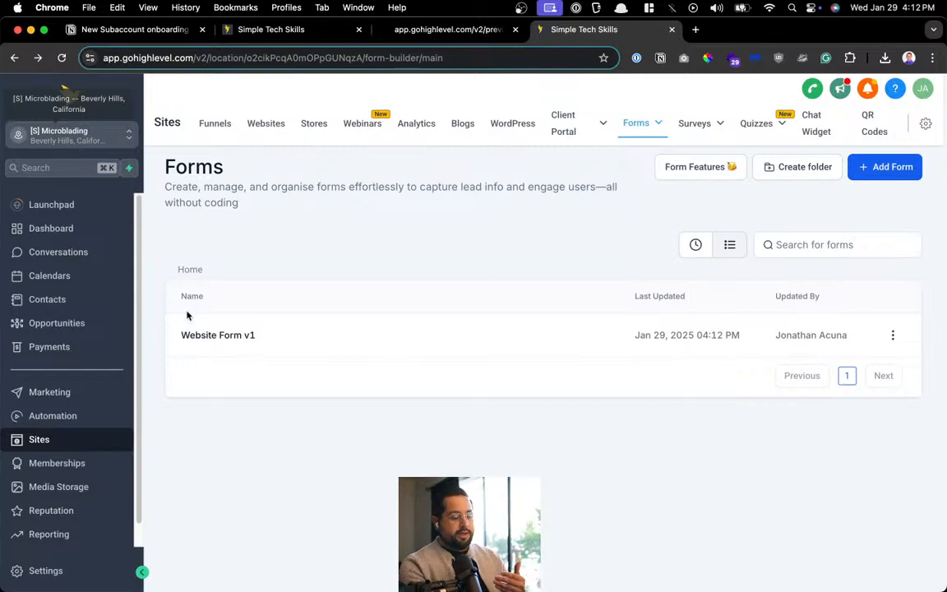
scroll(202, 339, up, 3)
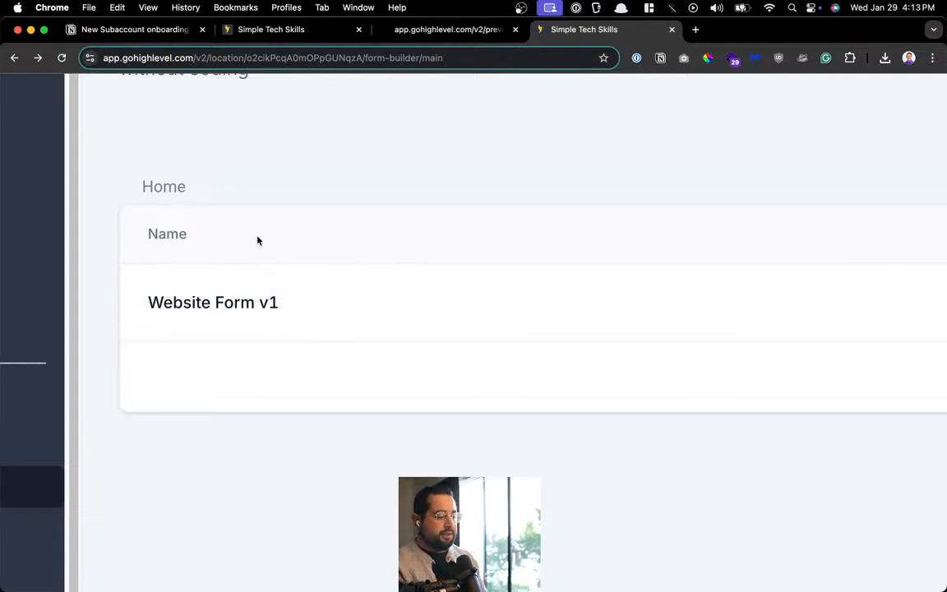
scroll(257, 241, down, 5)
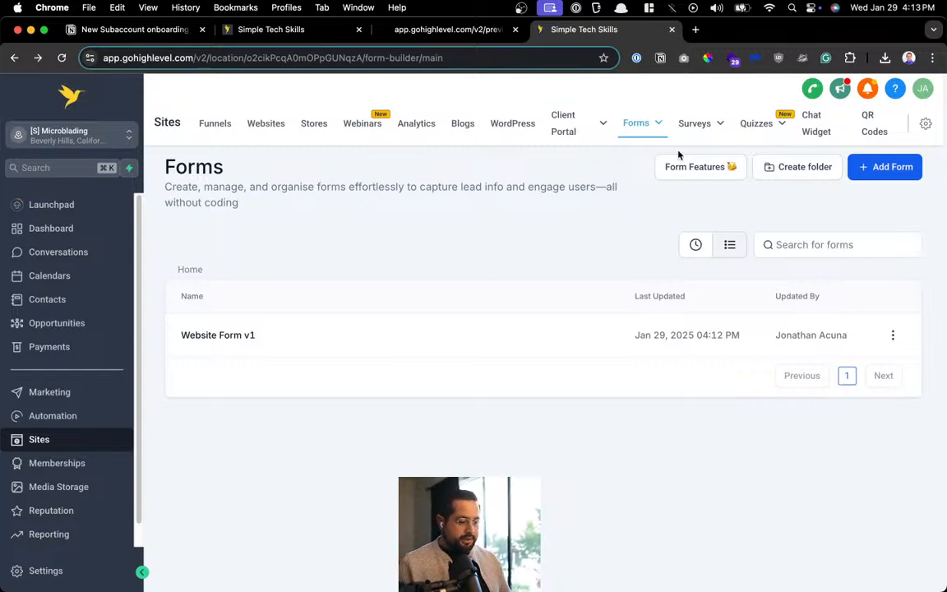
mouse_move(647, 140)
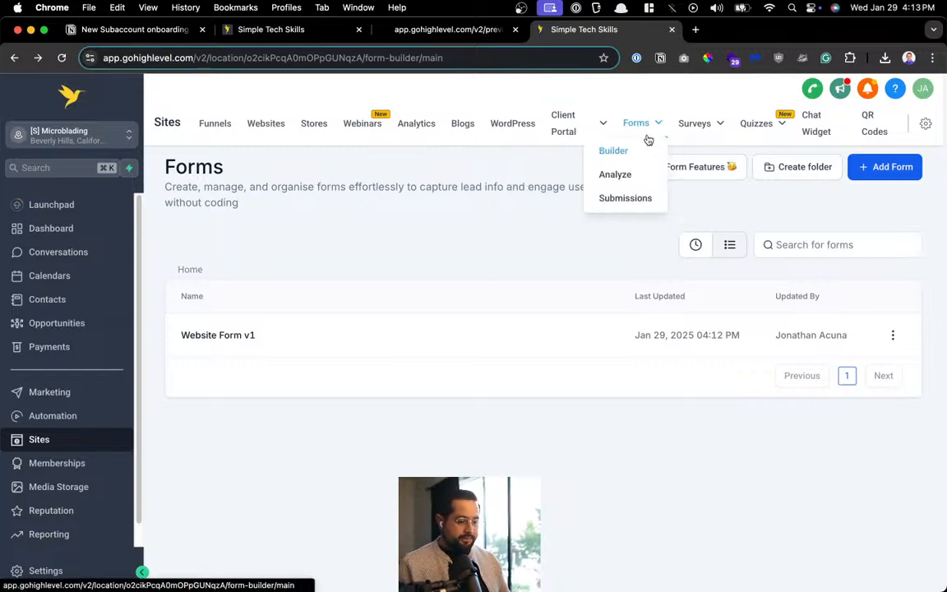
mouse_move(753, 127)
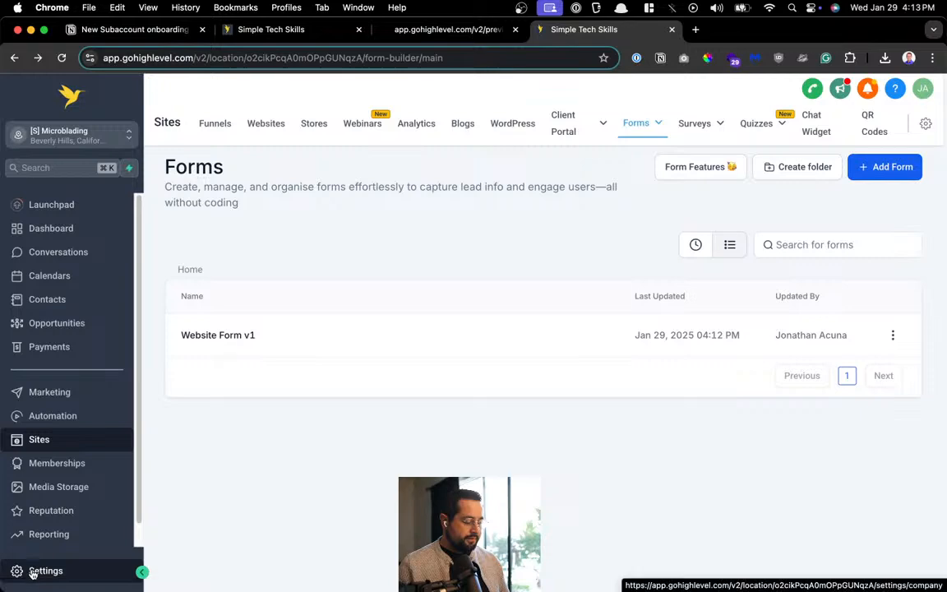
click(39, 570)
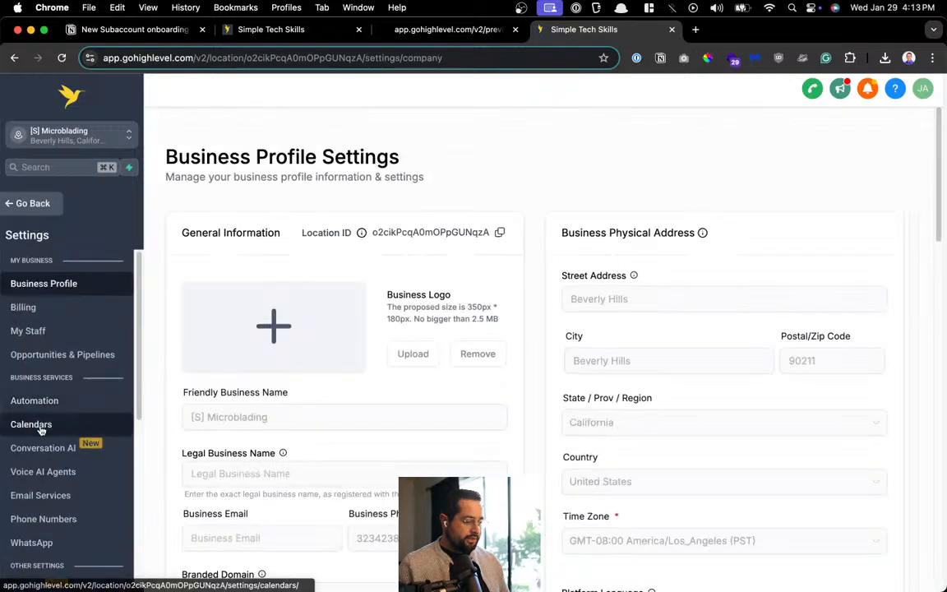
click(37, 425)
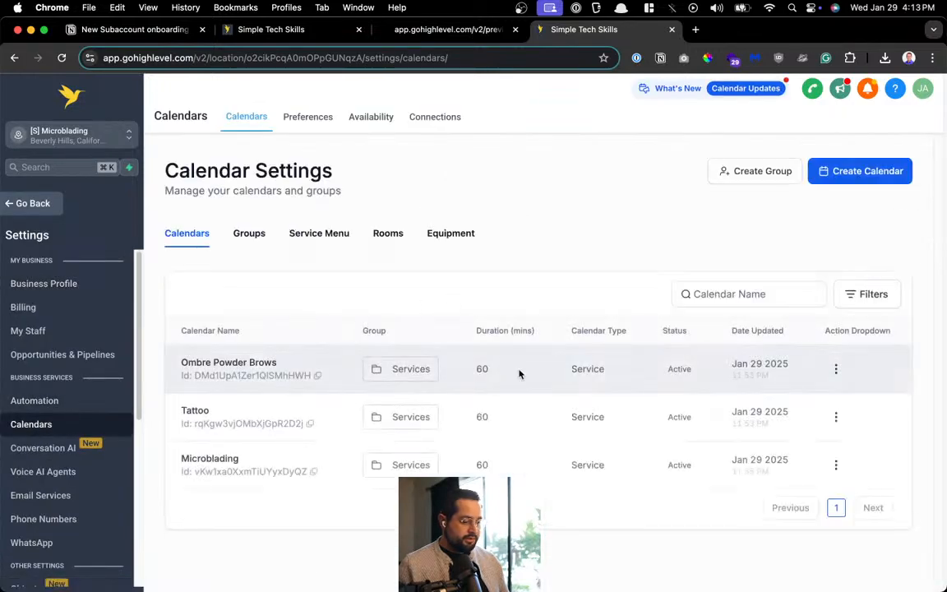
click(836, 370)
click(841, 203)
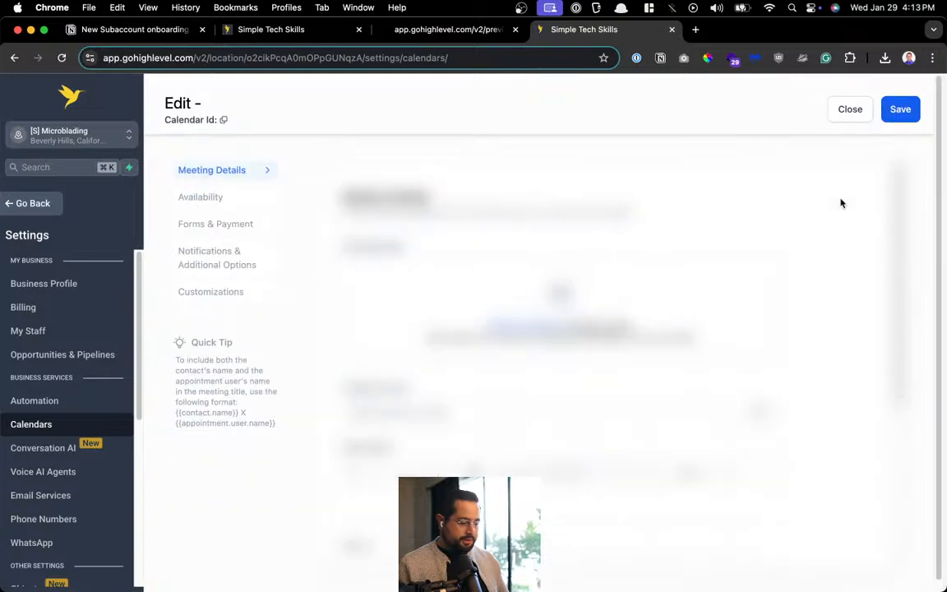
drag(384, 411, 453, 406)
drag(334, 104, 230, 102)
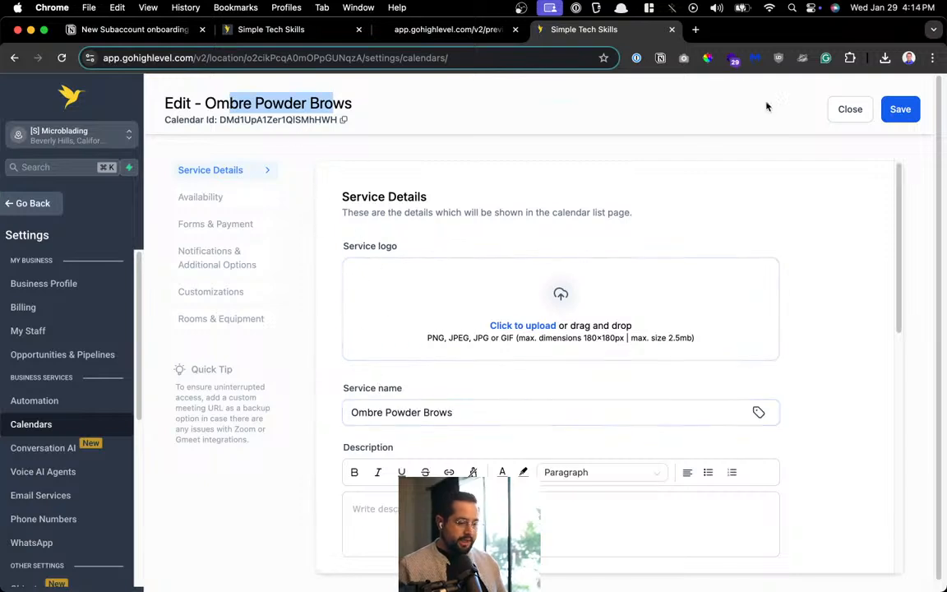
click(843, 109)
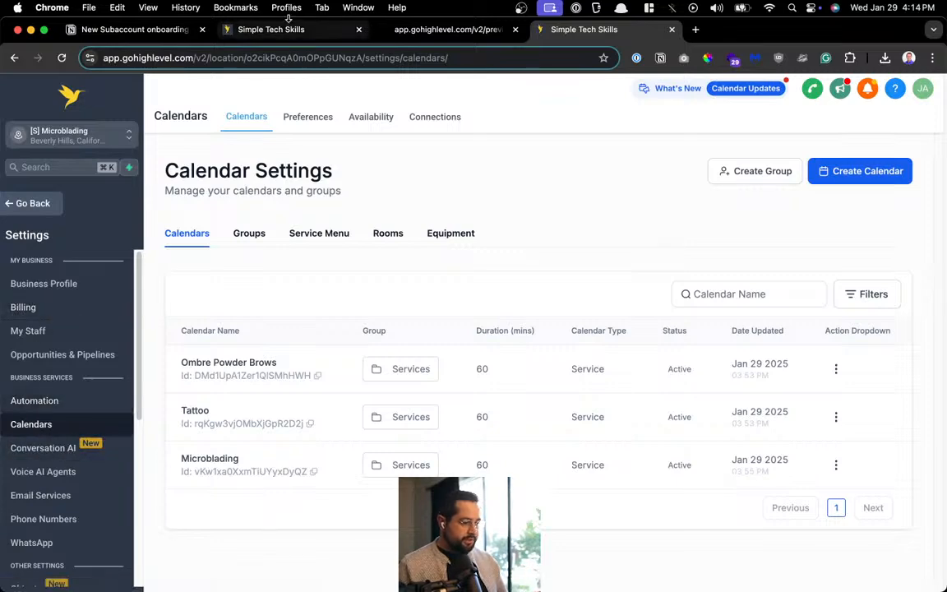
Open the microblading site preview in a new tab and check the contact form's Phone field
click(262, 29)
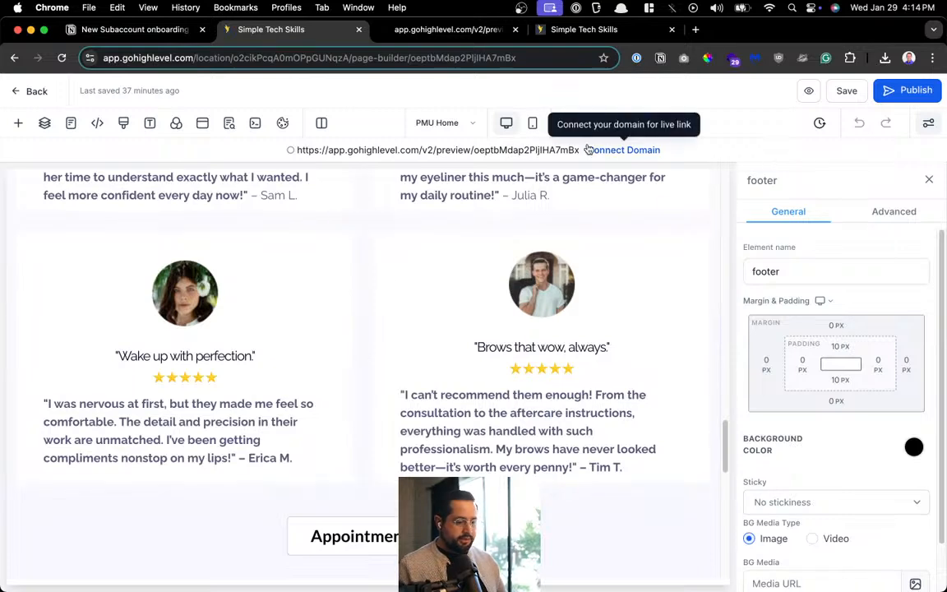
click(552, 152)
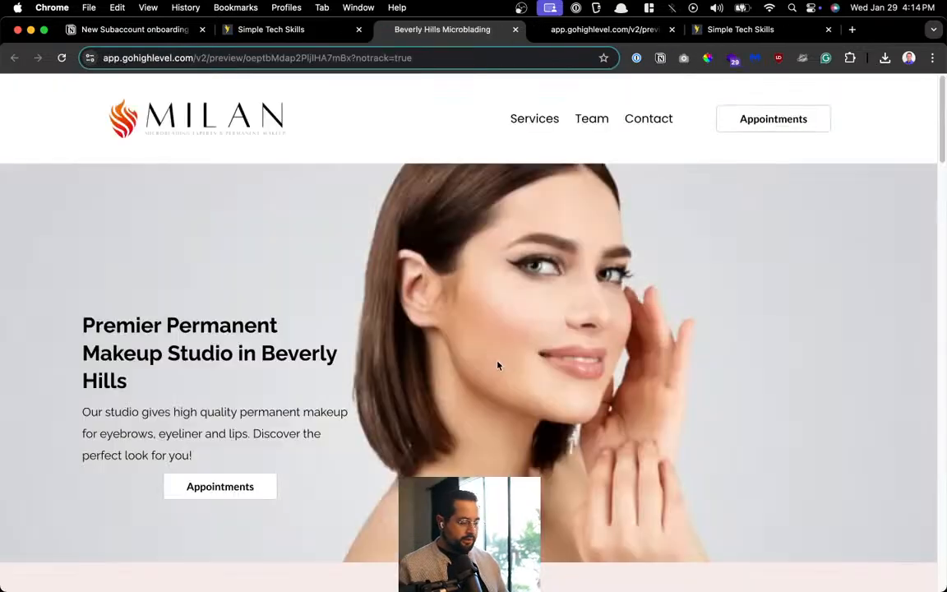
scroll(497, 365, down, 10)
scroll(498, 365, down, 15)
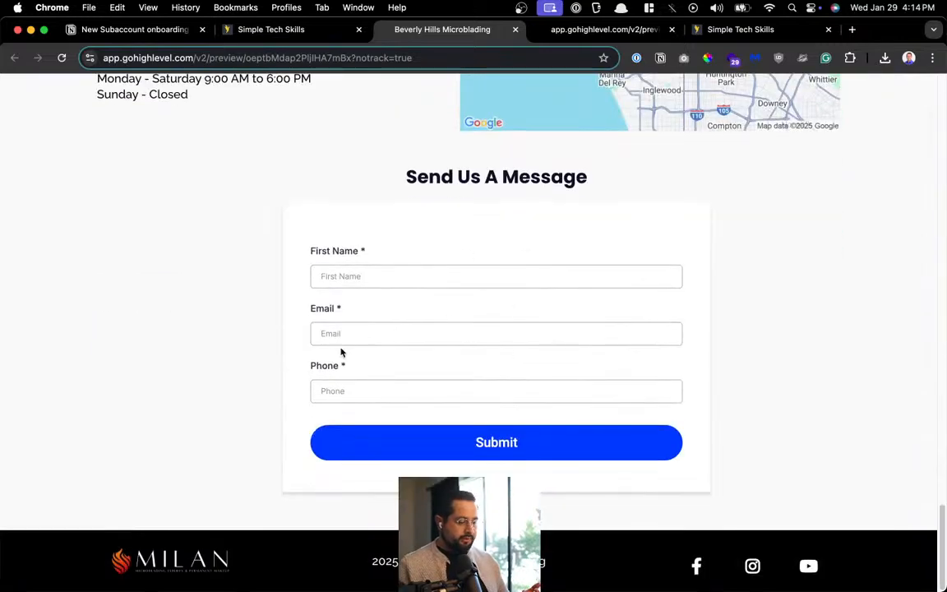
drag(304, 406, 638, 417)
click(509, 395)
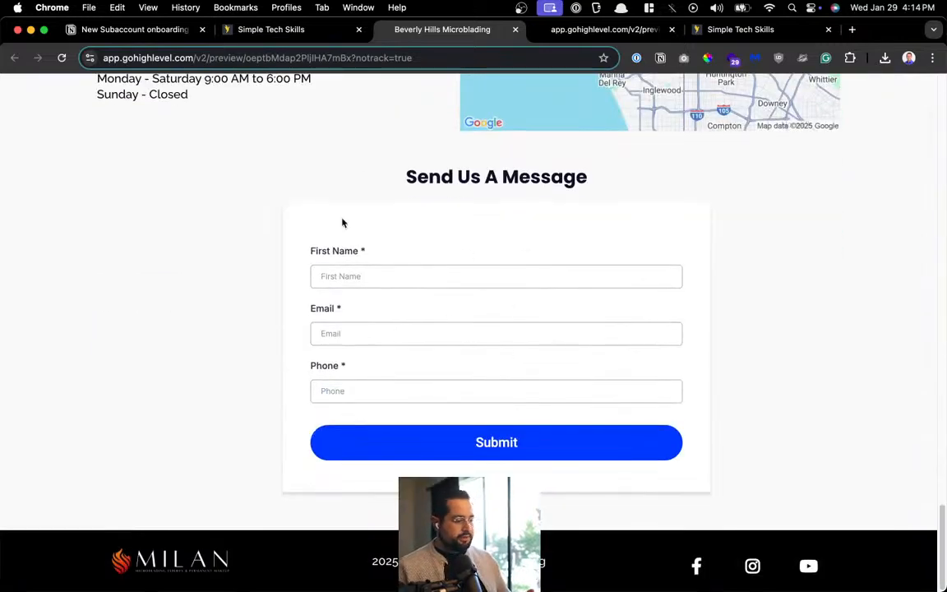
Close the older booking-page preview tab
click(304, 30)
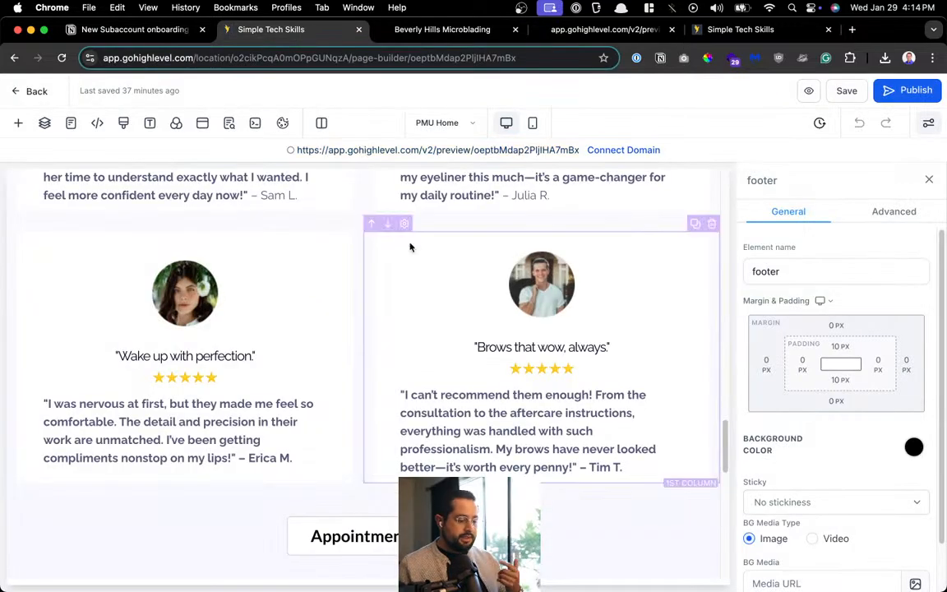
click(451, 30)
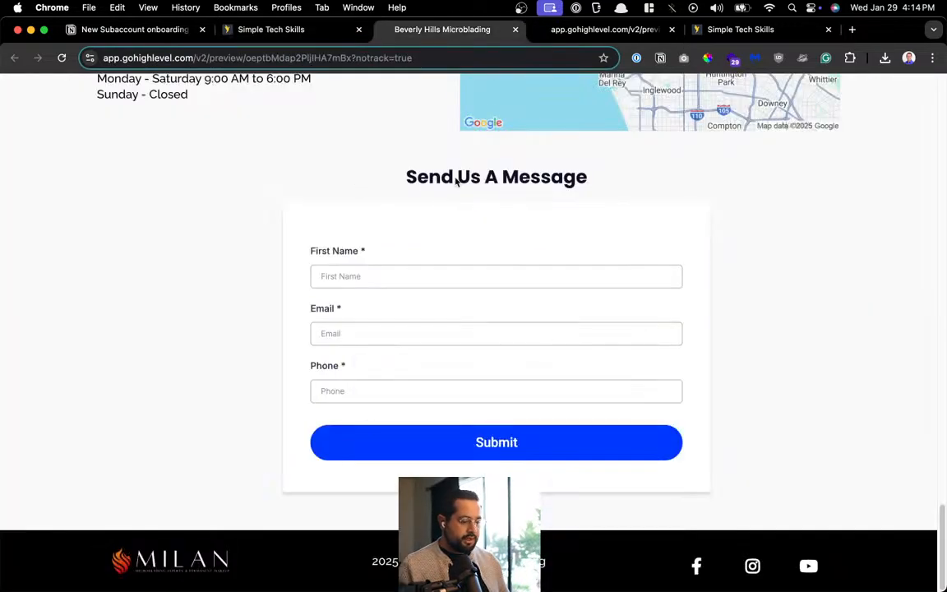
click(590, 30)
key(super+w)
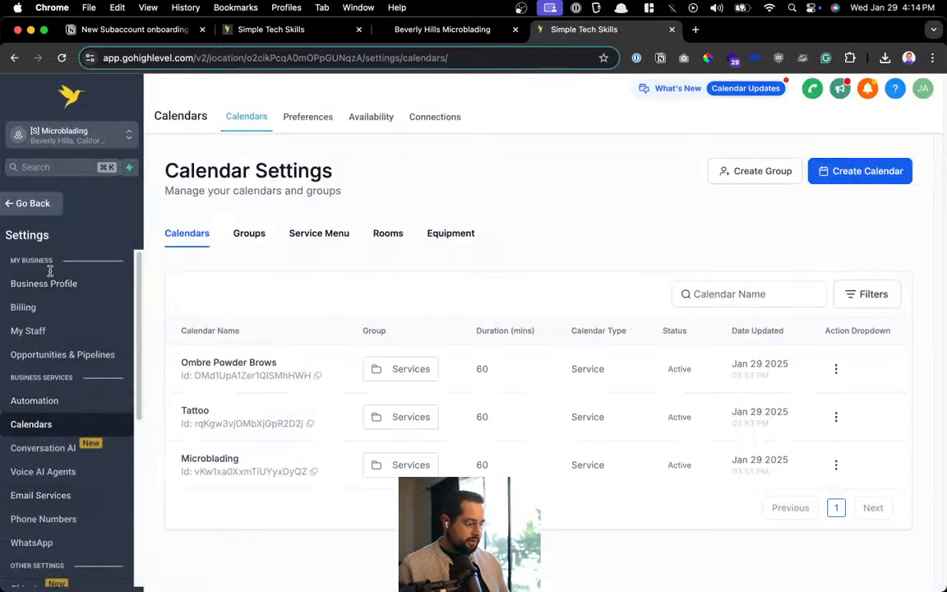
Open Website Form v1 and drag a Multi Line element below the Phone field
click(31, 204)
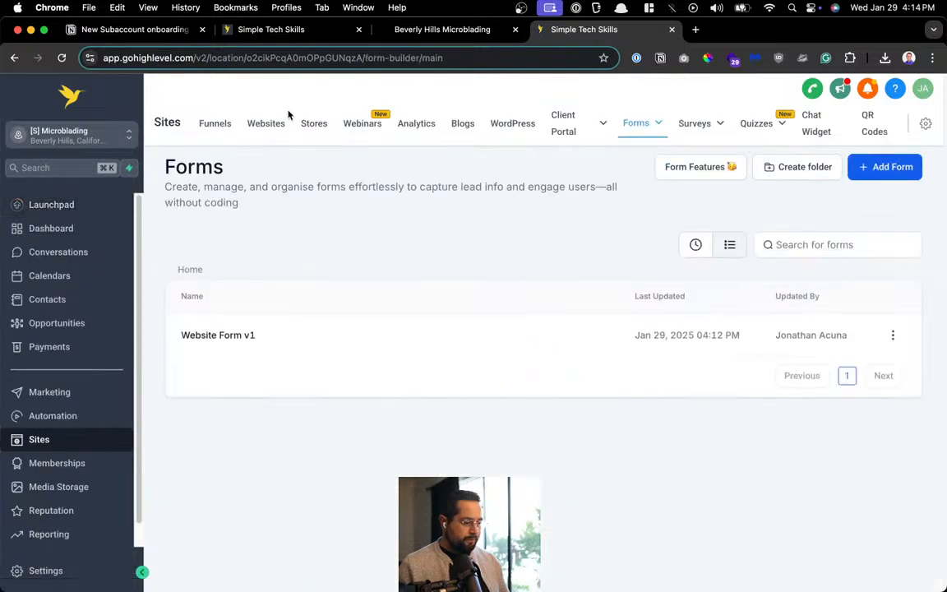
mouse_move(650, 135)
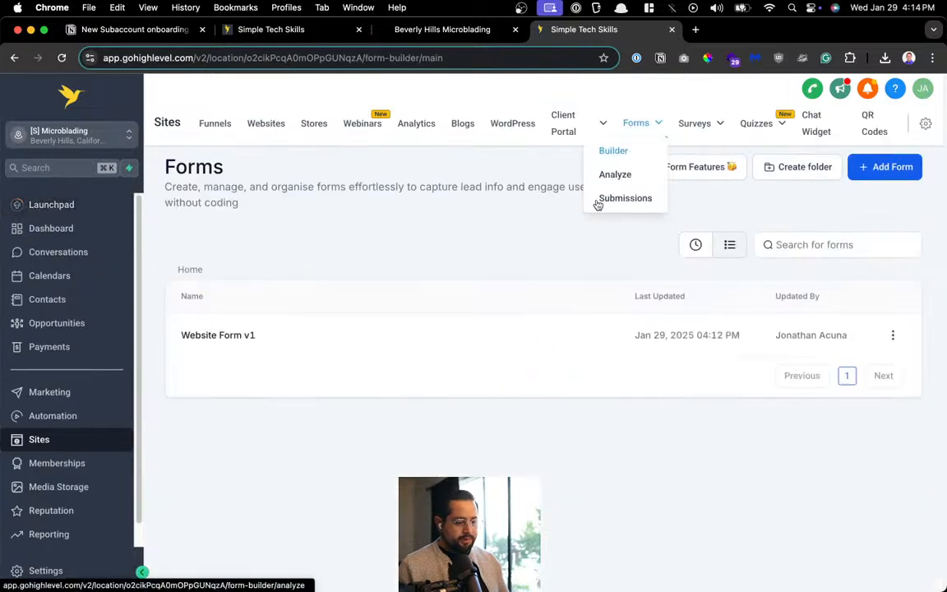
click(220, 334)
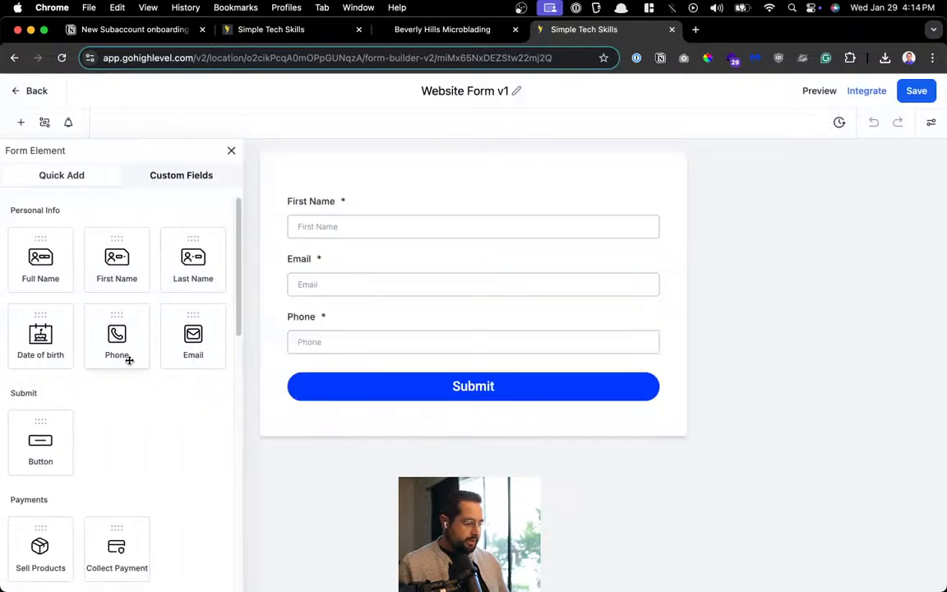
scroll(127, 359, down, 5)
scroll(127, 359, down, 5)
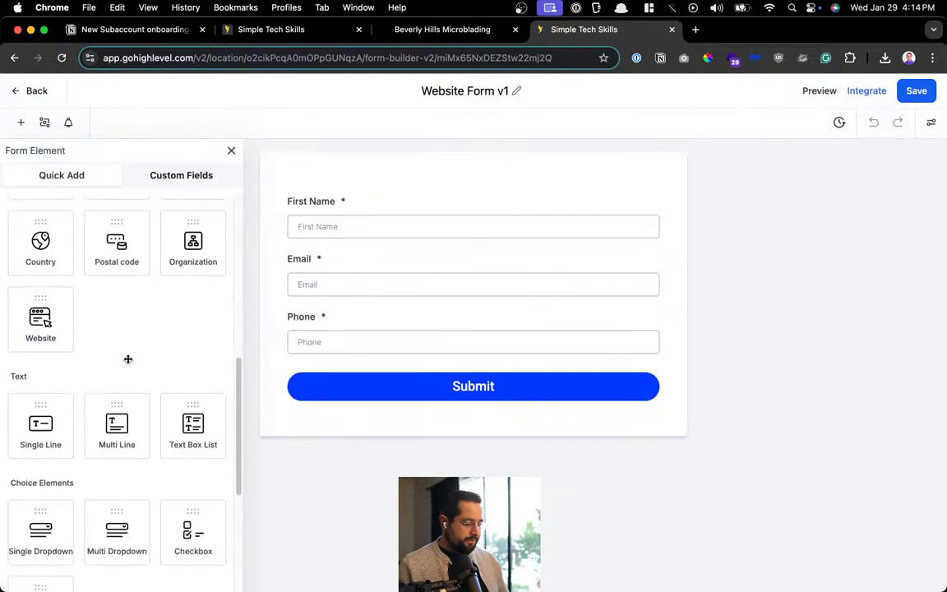
drag(109, 423, 439, 385)
Label the new field 'Message', leave it optional, and save the form
click(399, 406)
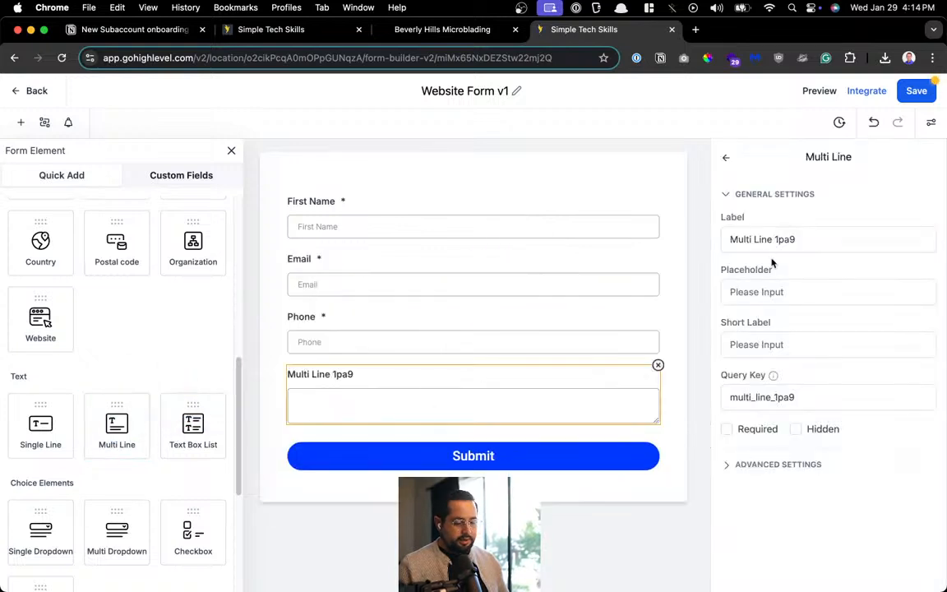
triple_click(776, 241)
text(Message)
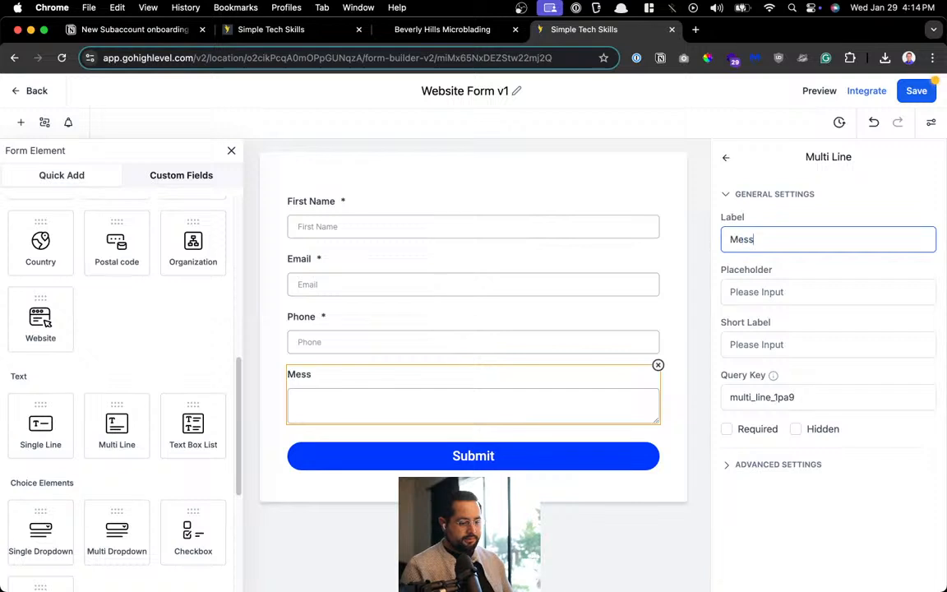
click(761, 428)
click(762, 428)
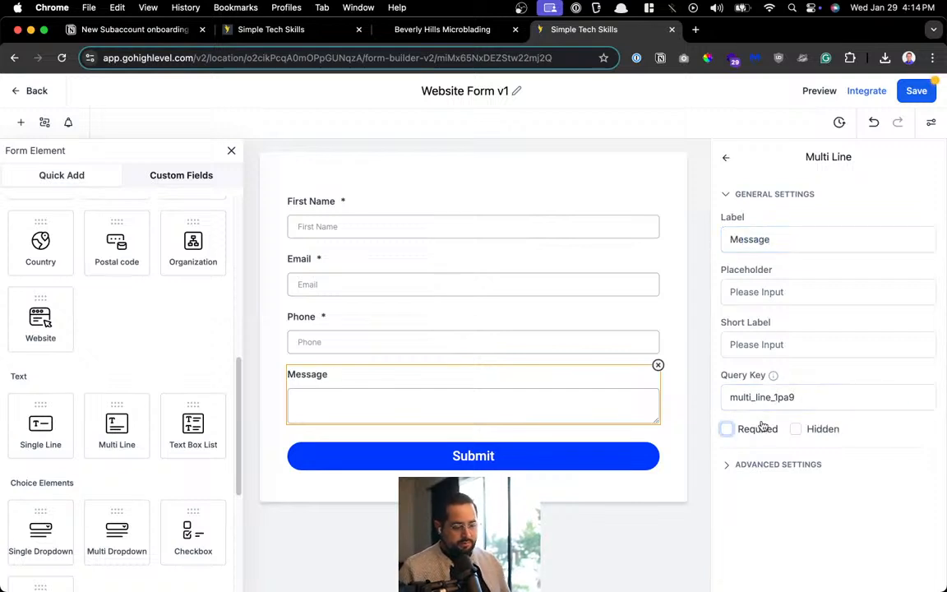
click(736, 465)
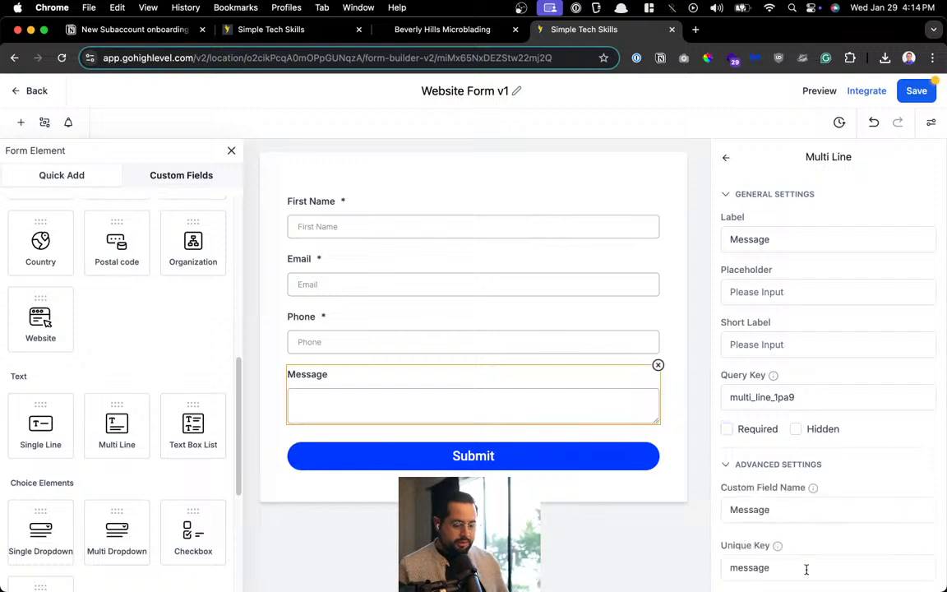
click(810, 509)
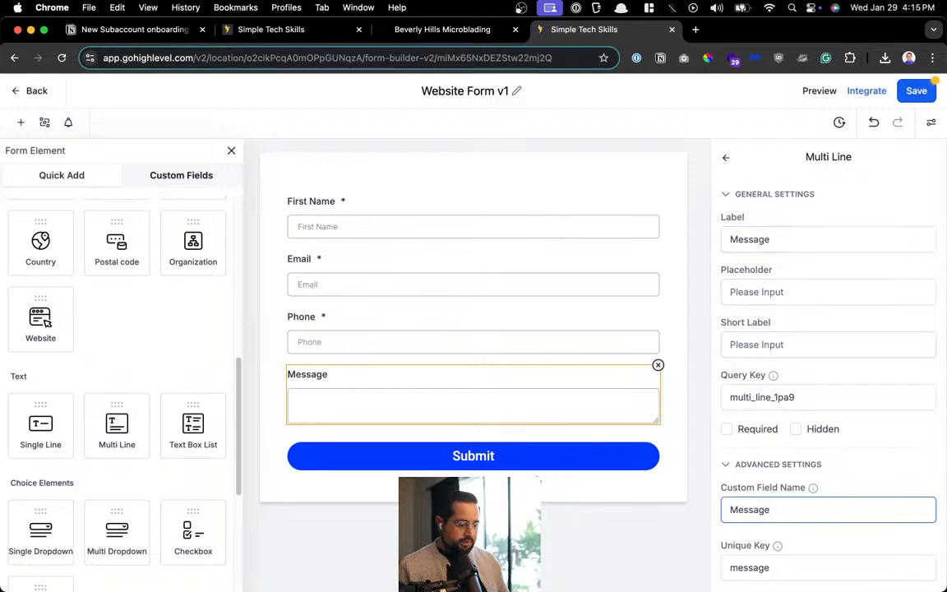
click(693, 457)
click(913, 92)
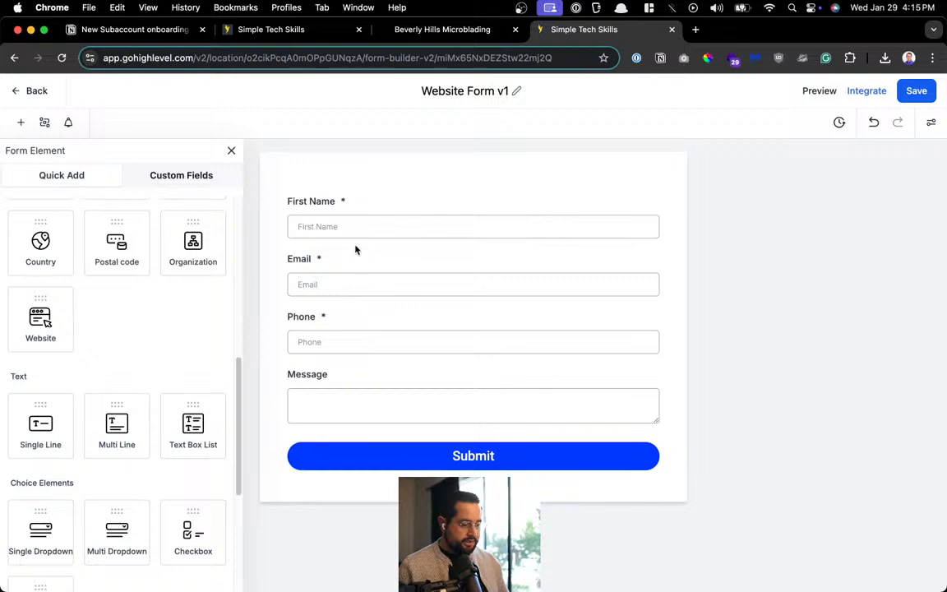
click(918, 91)
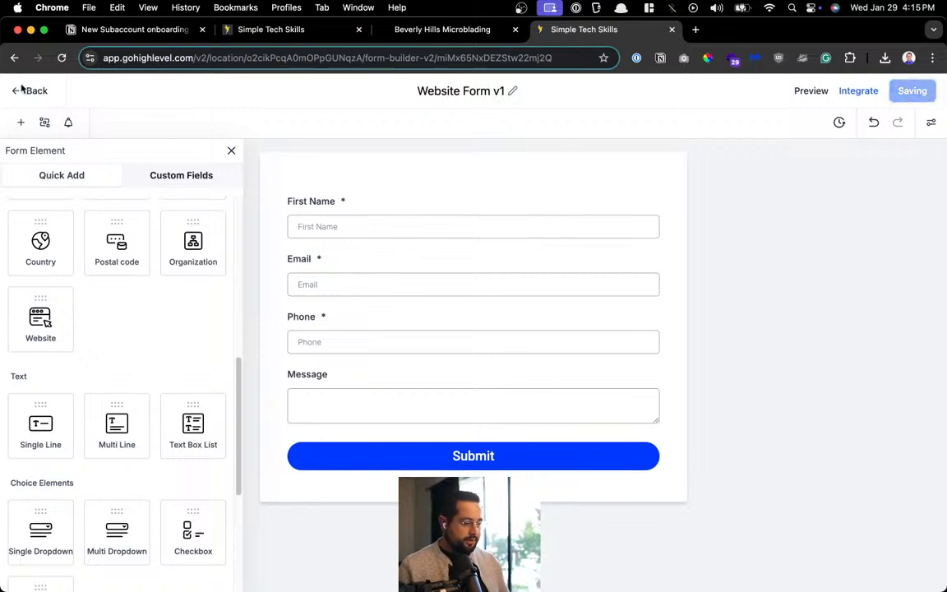
Check the On Submit thank-you message in Styles & Options, save, and return to Forms
click(931, 122)
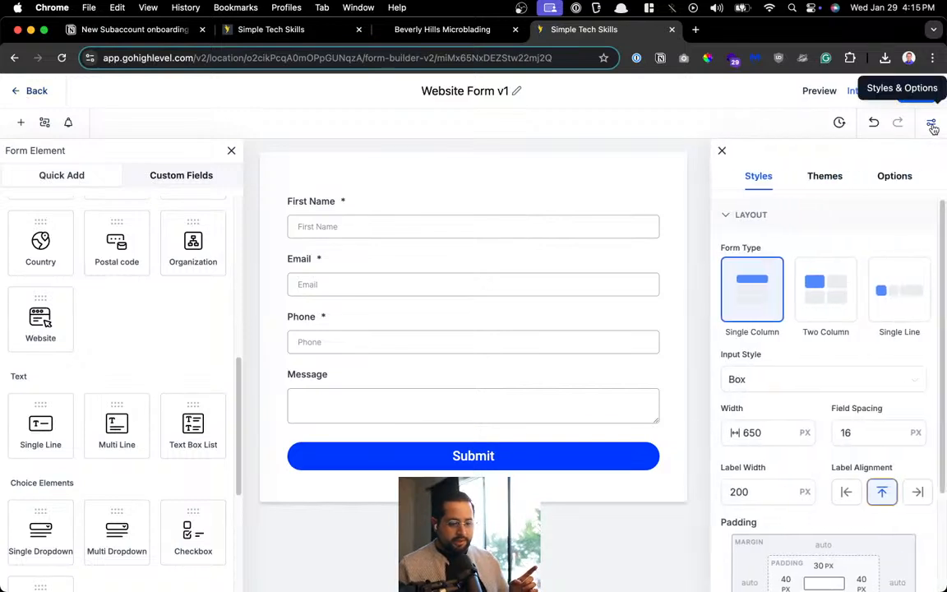
click(890, 178)
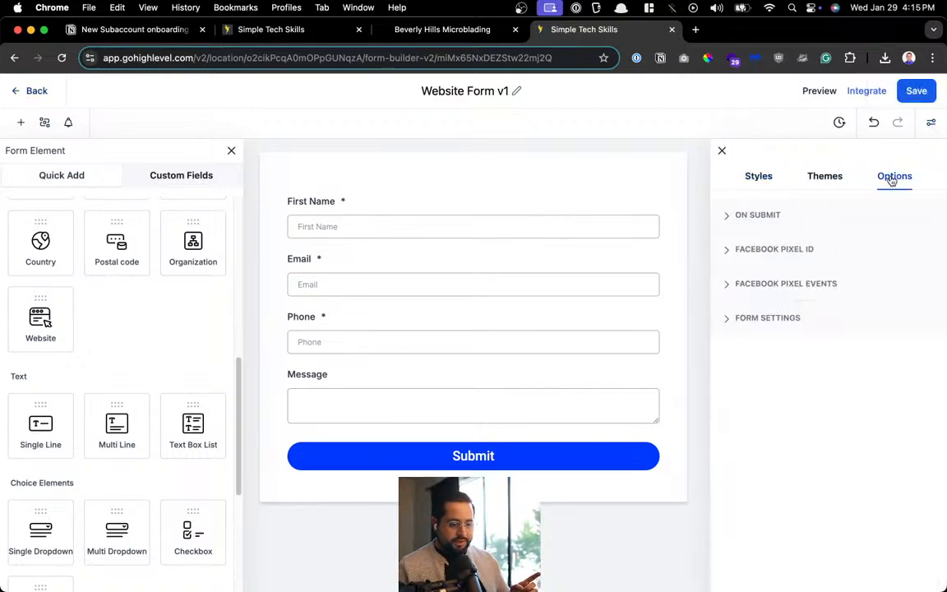
click(758, 216)
drag(748, 295, 924, 295)
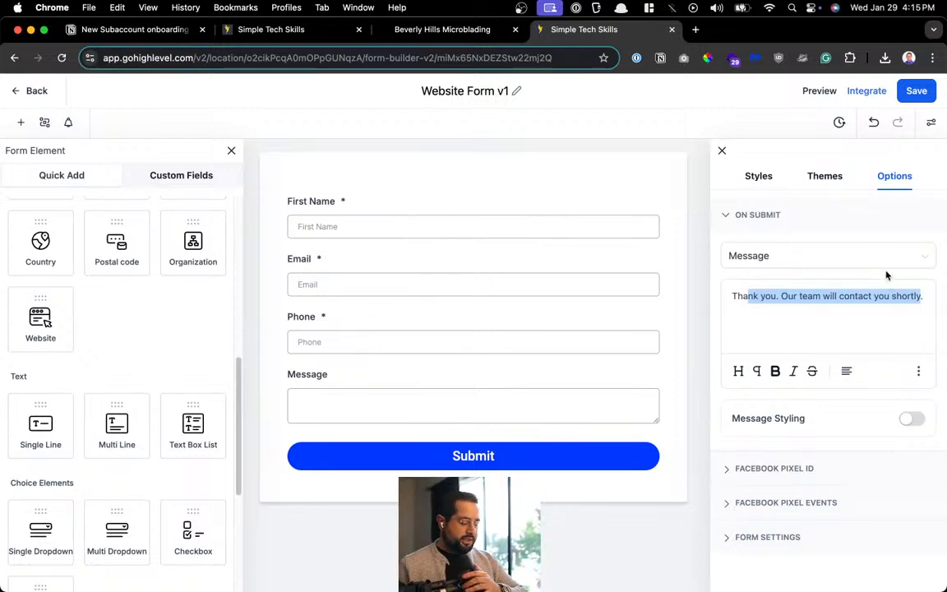
click(869, 294)
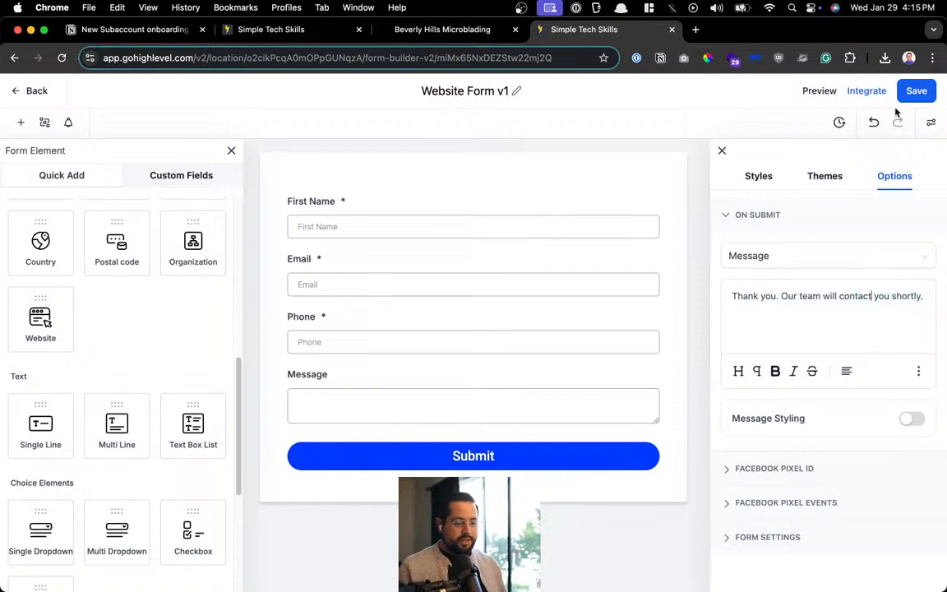
click(906, 98)
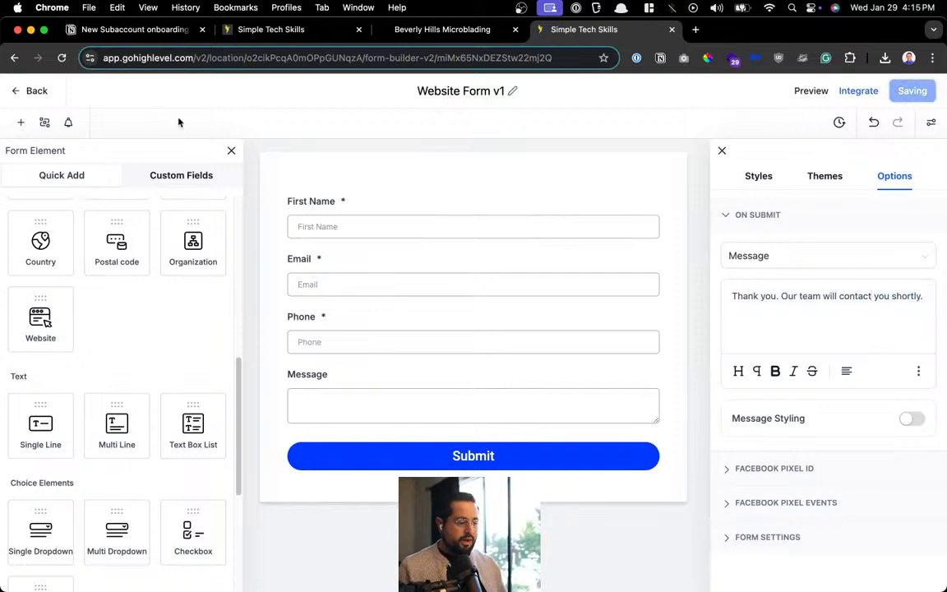
click(35, 93)
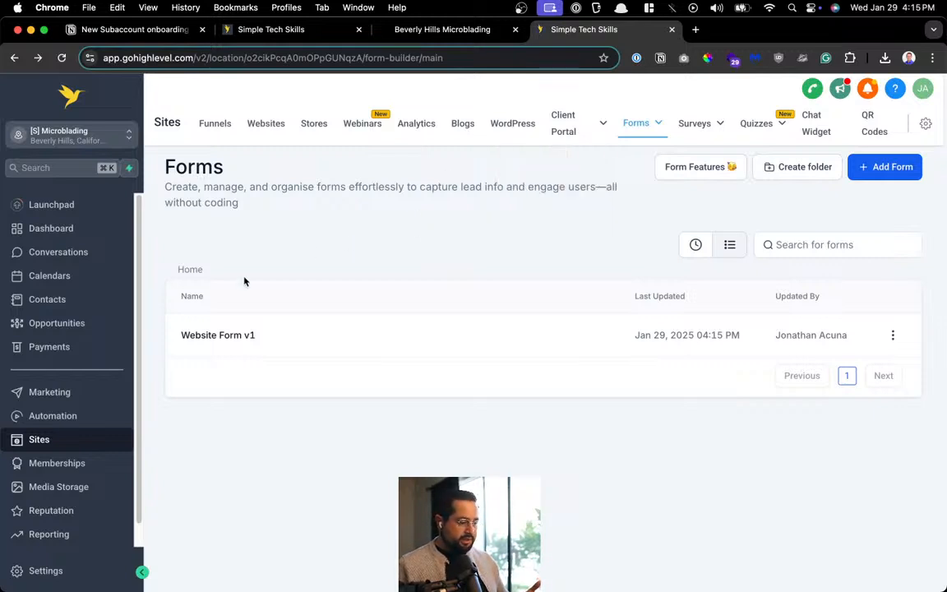
Open the website's PMU Home page in the page builder
click(269, 124)
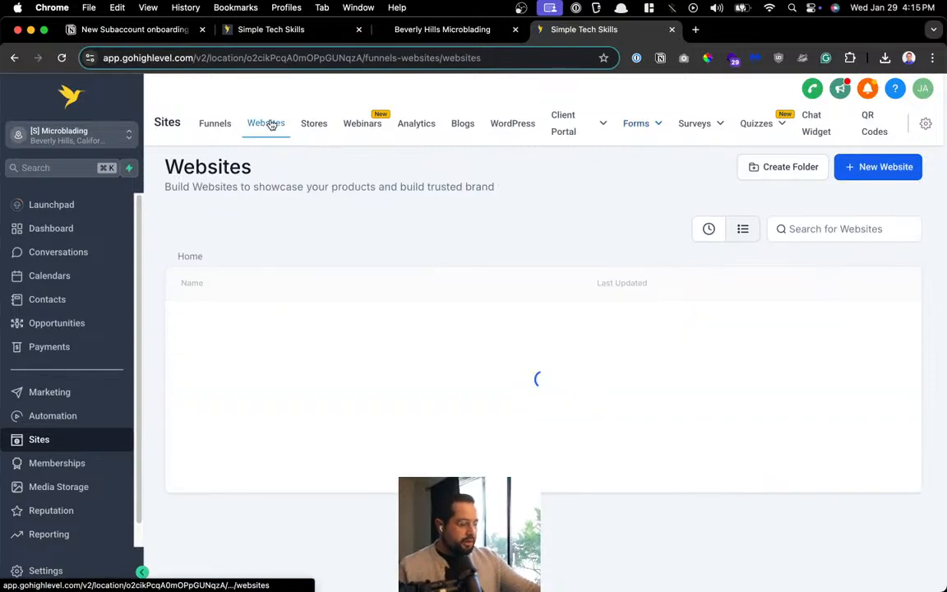
click(202, 323)
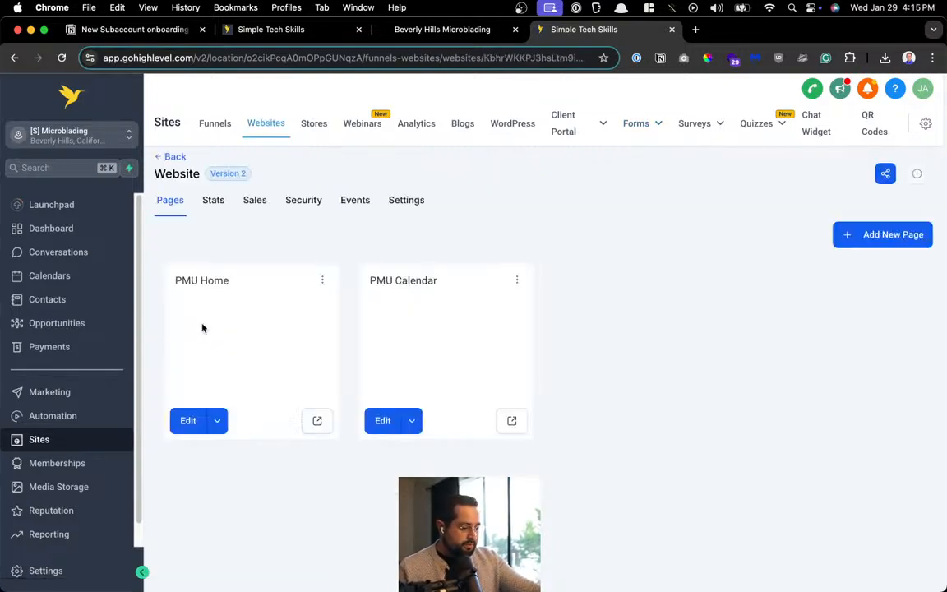
click(198, 421)
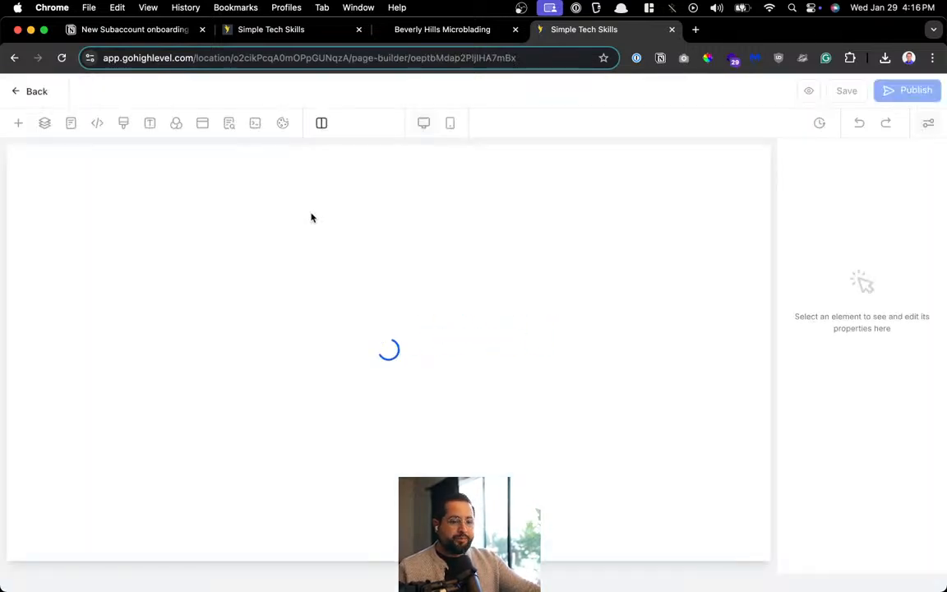
Save the PMU Home page edits and close the SEO Meta Data panel
scroll(378, 436, down, 20)
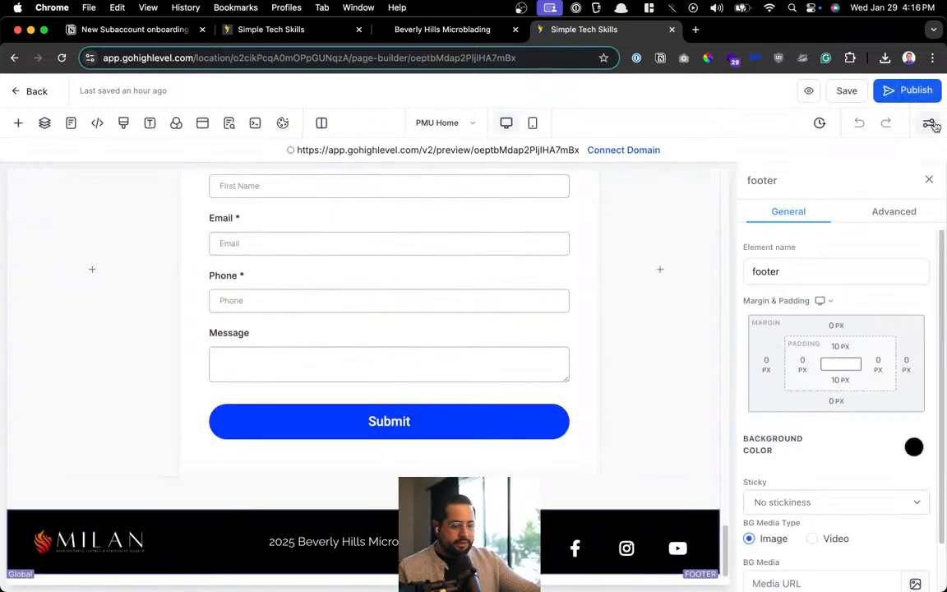
click(846, 91)
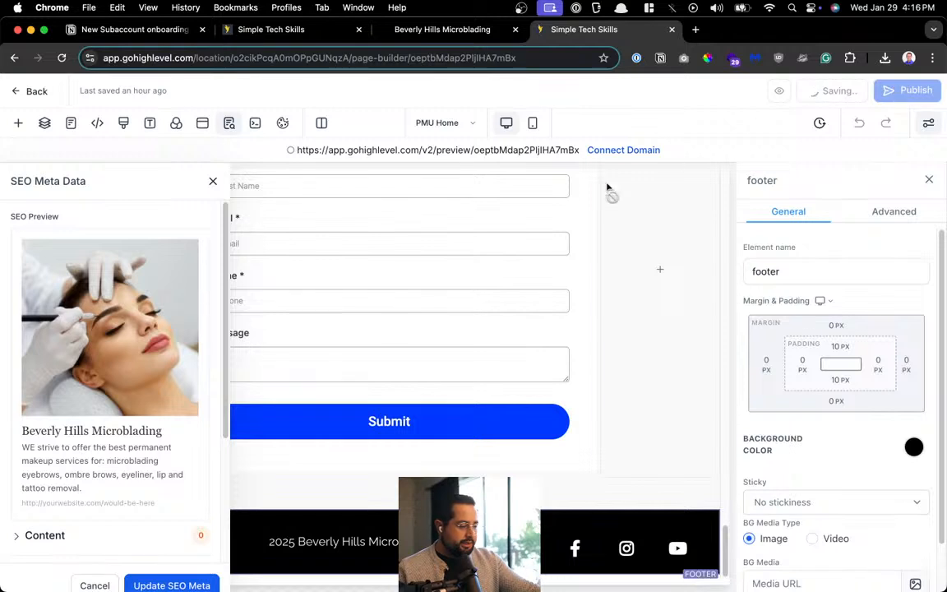
scroll(118, 456, down, 4)
scroll(116, 428, up, 4)
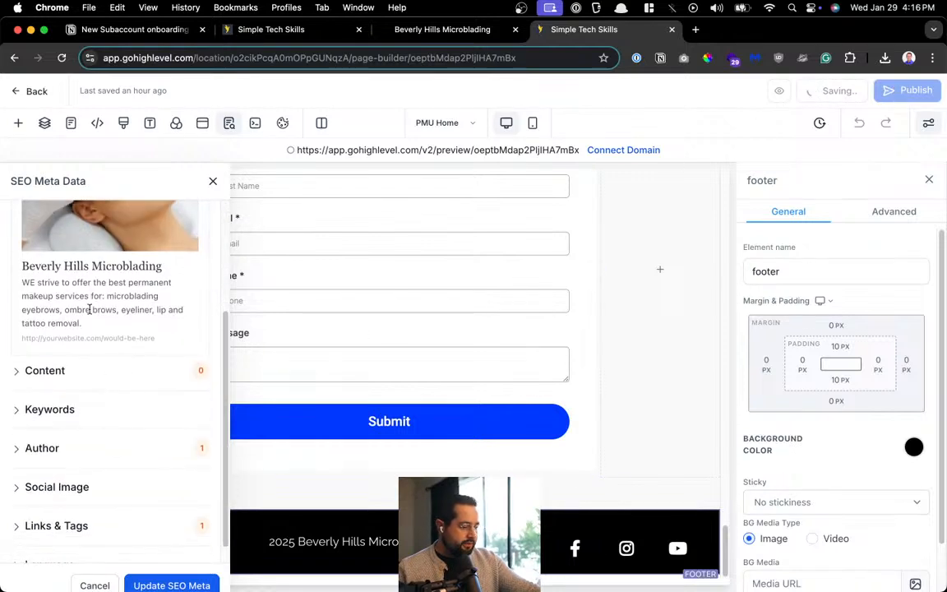
click(214, 181)
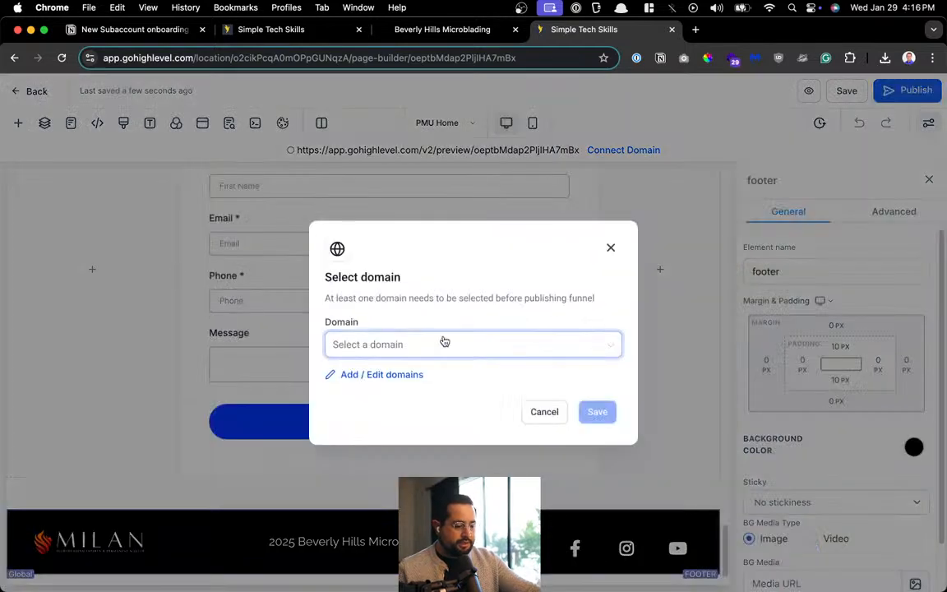
Dismiss the Select domain dialog and reload the crashed page builder tab
click(551, 417)
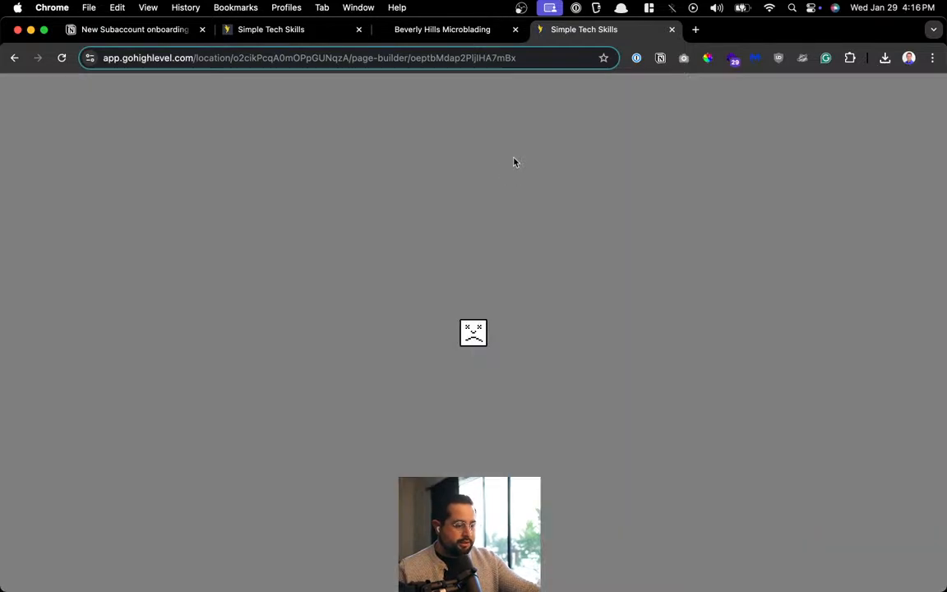
click(61, 58)
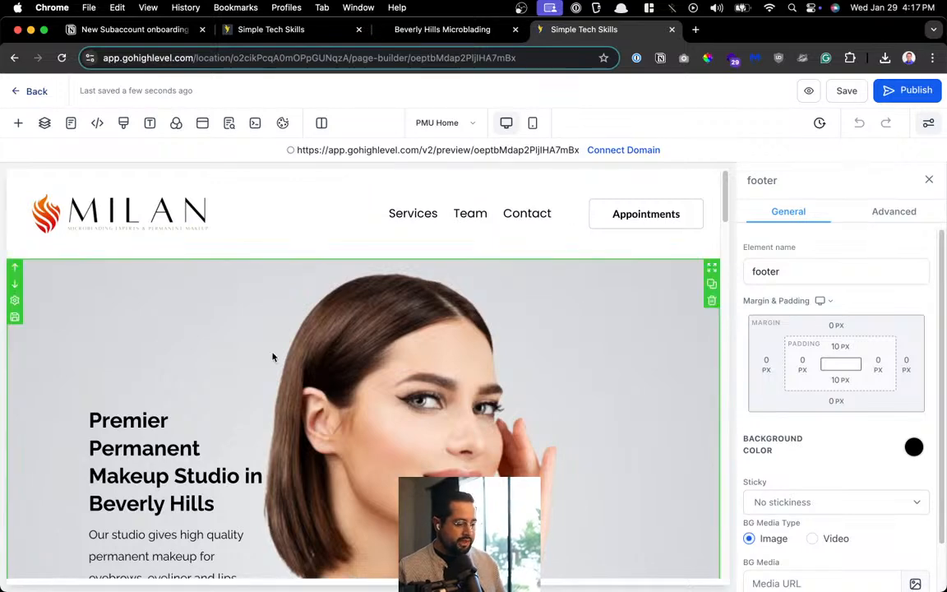
Exit the page builder to the site's pages, then open Automation's empty Workflow List
scroll(303, 389, down, 5)
scroll(525, 296, up, 5)
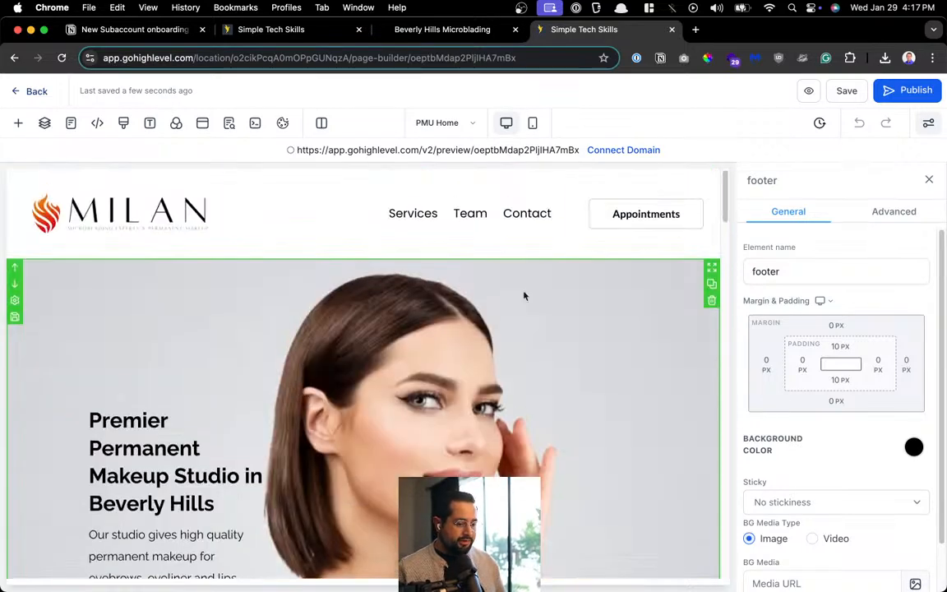
click(21, 90)
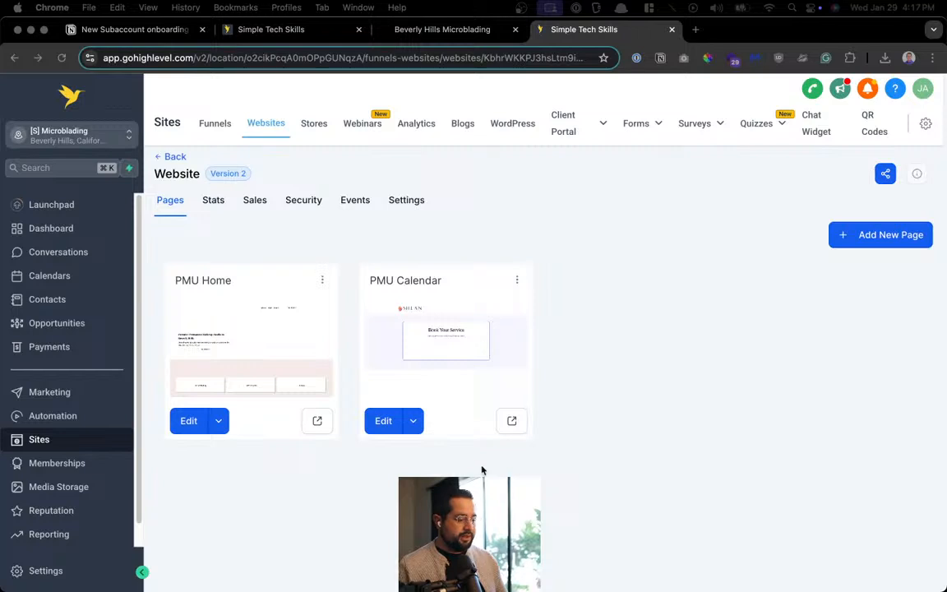
click(611, 437)
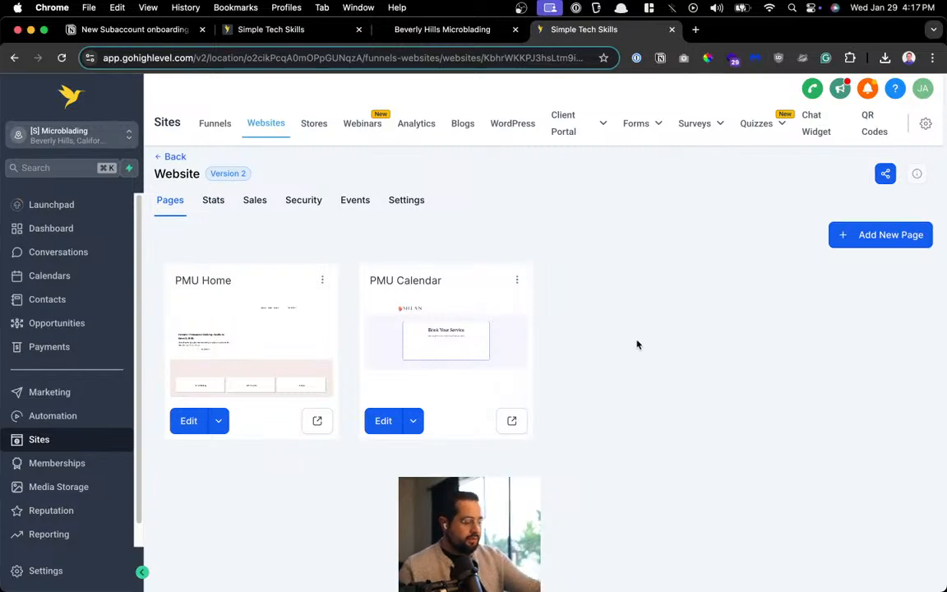
click(36, 426)
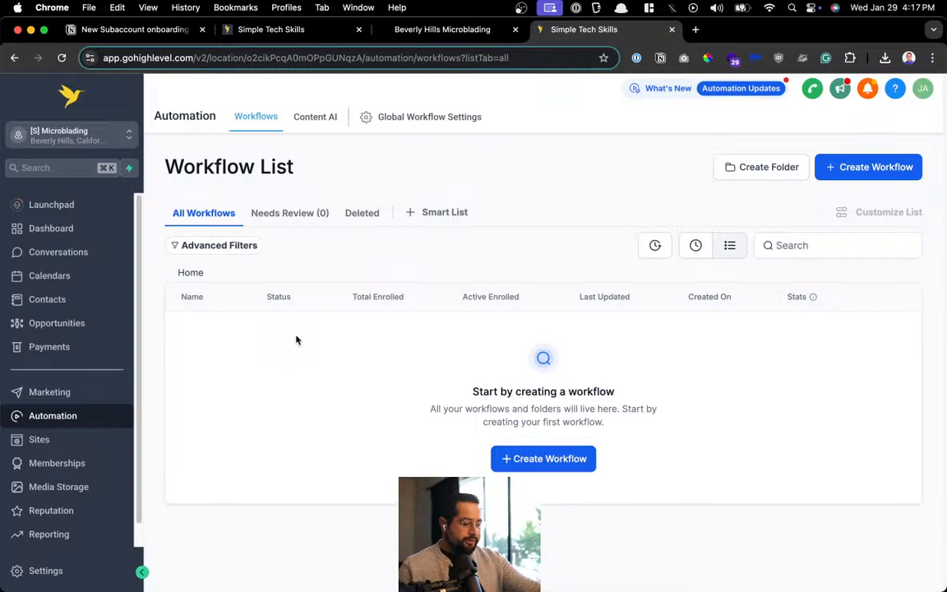
Create a workflow from scratch and title it 'Website Form Inquiry'
click(846, 168)
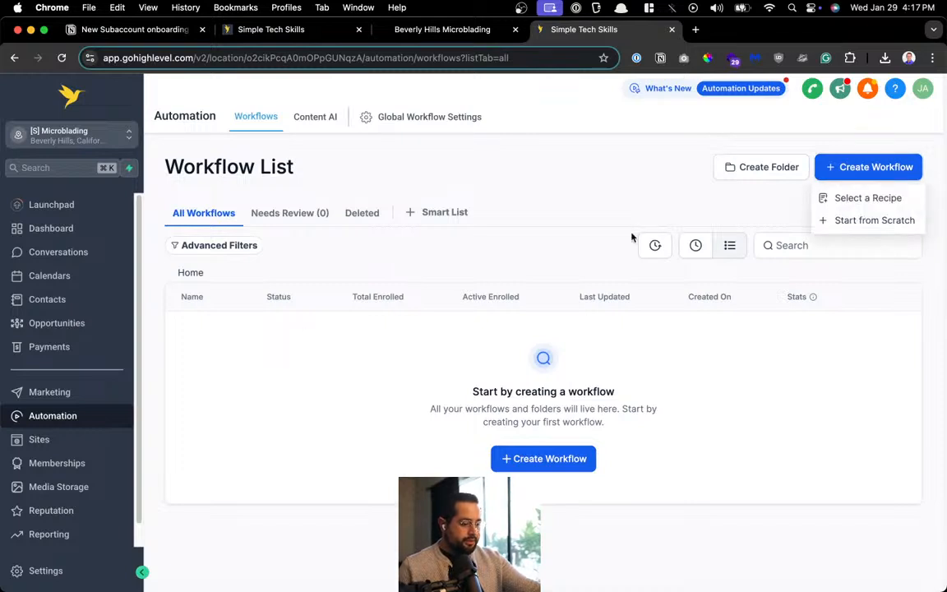
click(876, 220)
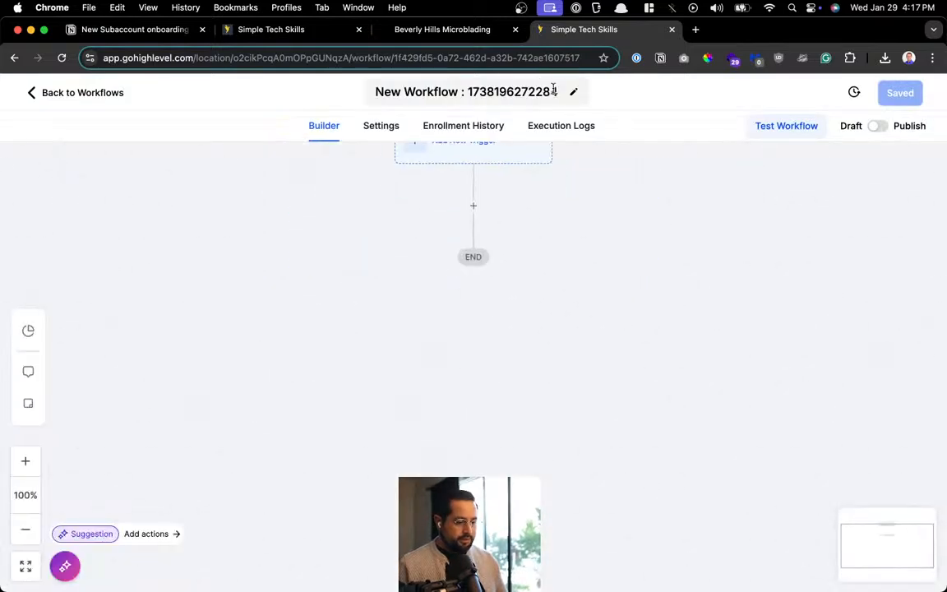
click(526, 92)
key(super+a)
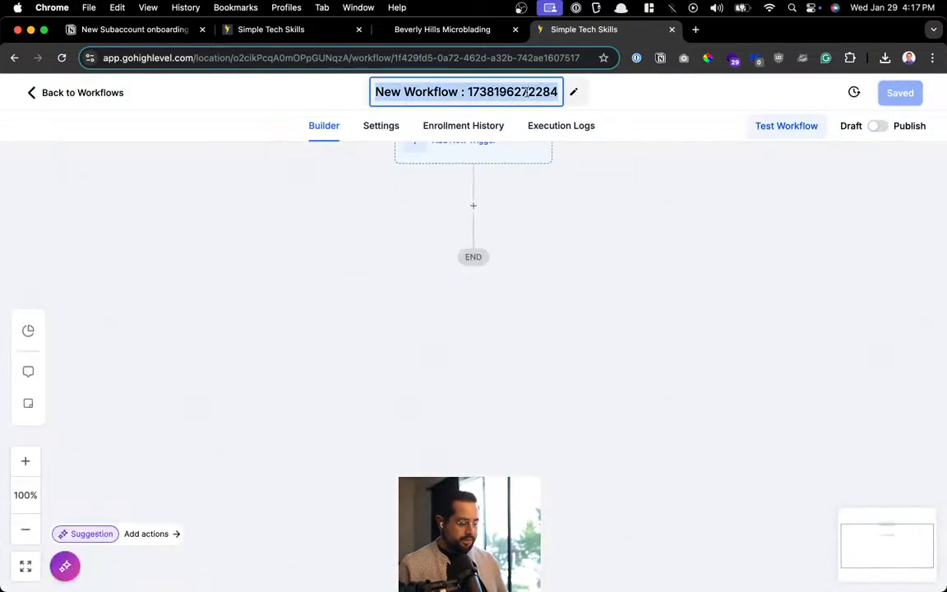
text(WEb)
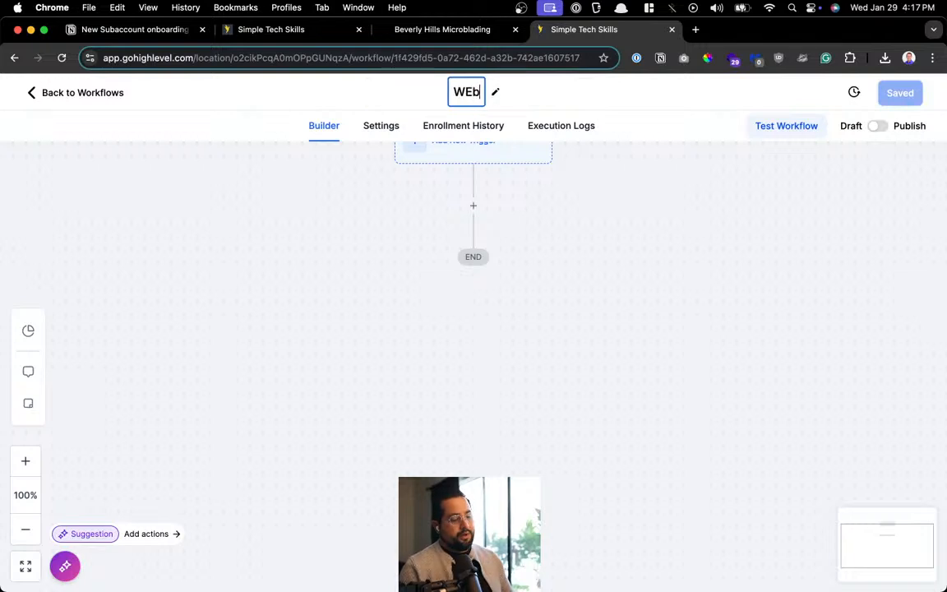
key(BackSpace)
key(BackSpace)
text(ebsite N)
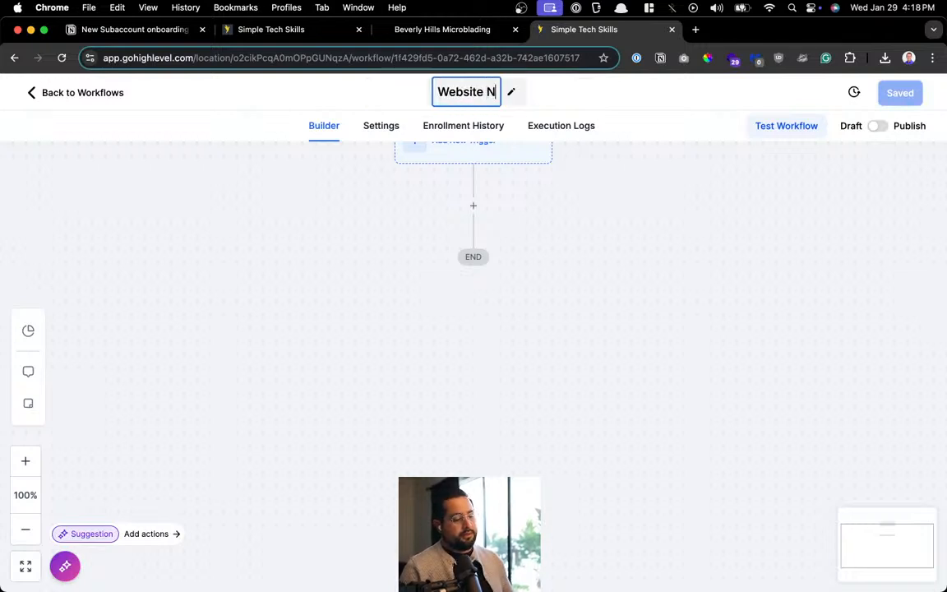
key(BackSpace)
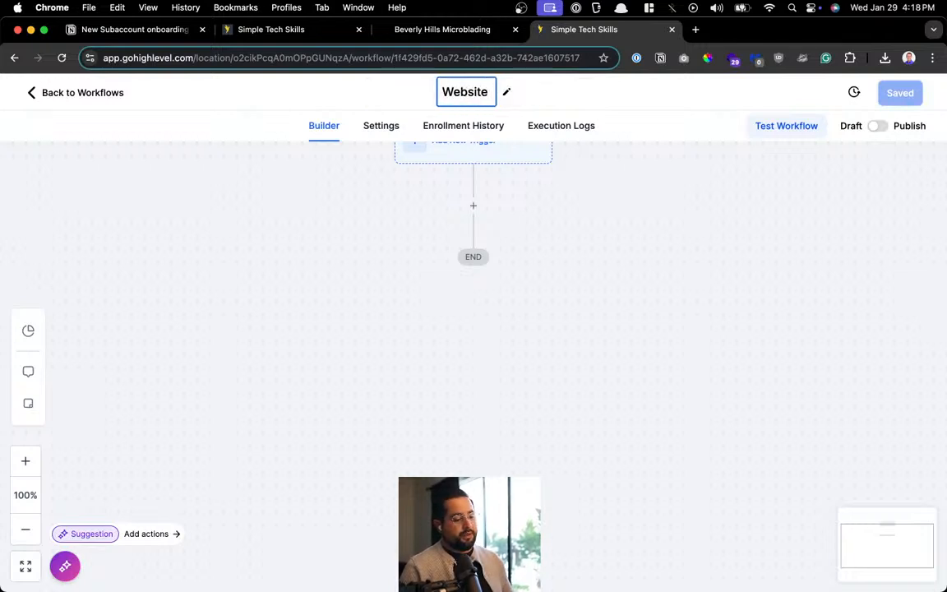
text(Form INqui)
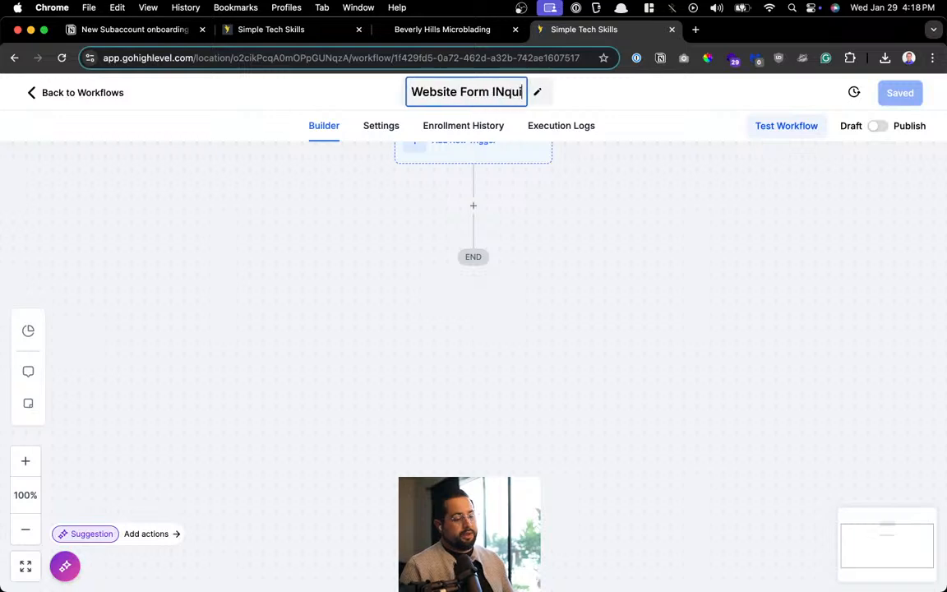
key(BackSpace)
key(BackSpace)
key(BackSpace)
key(BackSpace)
key(BackSpace)
text(Inu)
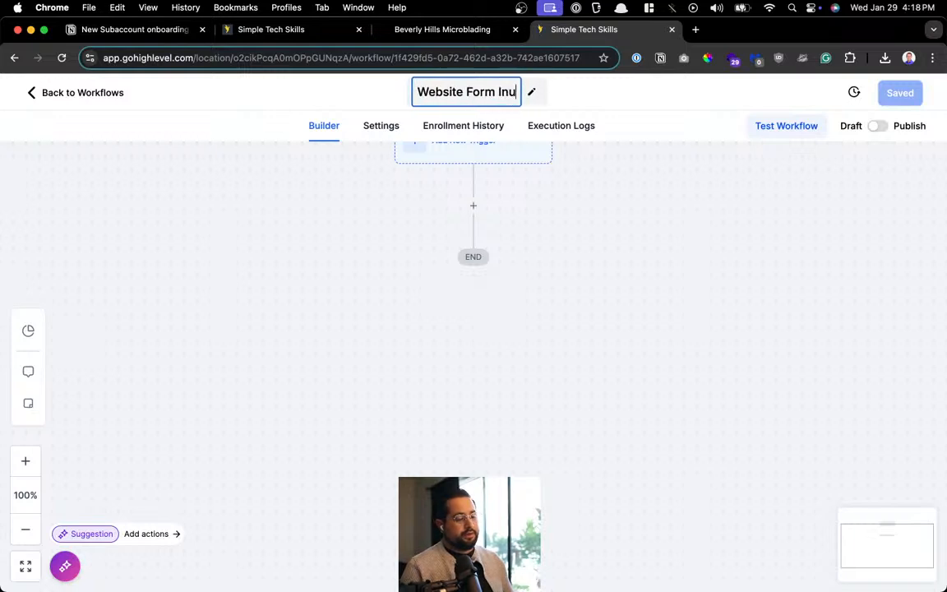
key(BackSpace)
text(quiry)
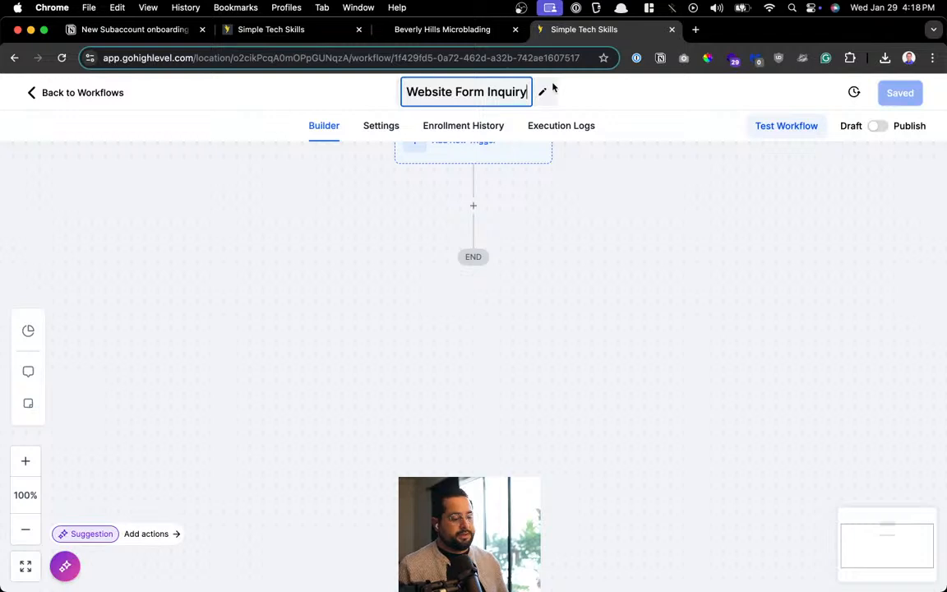
Add a Form Submitted trigger to the workflow
click(569, 191)
drag(619, 226, 576, 370)
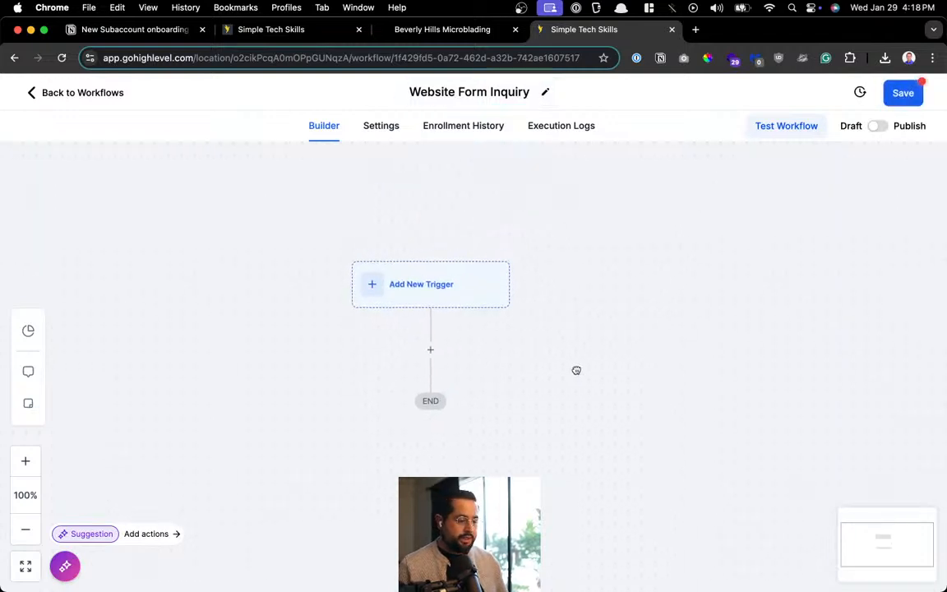
click(481, 284)
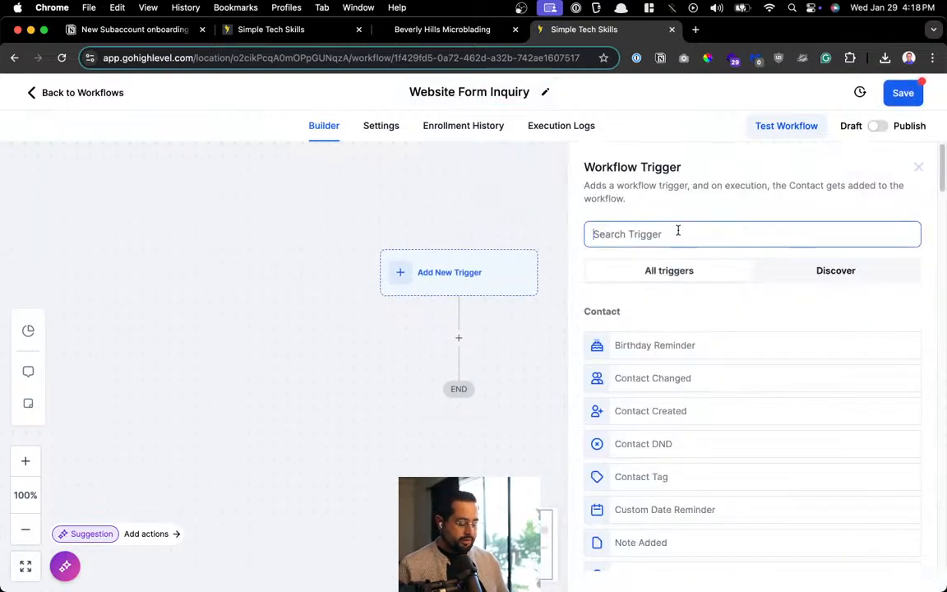
text(form)
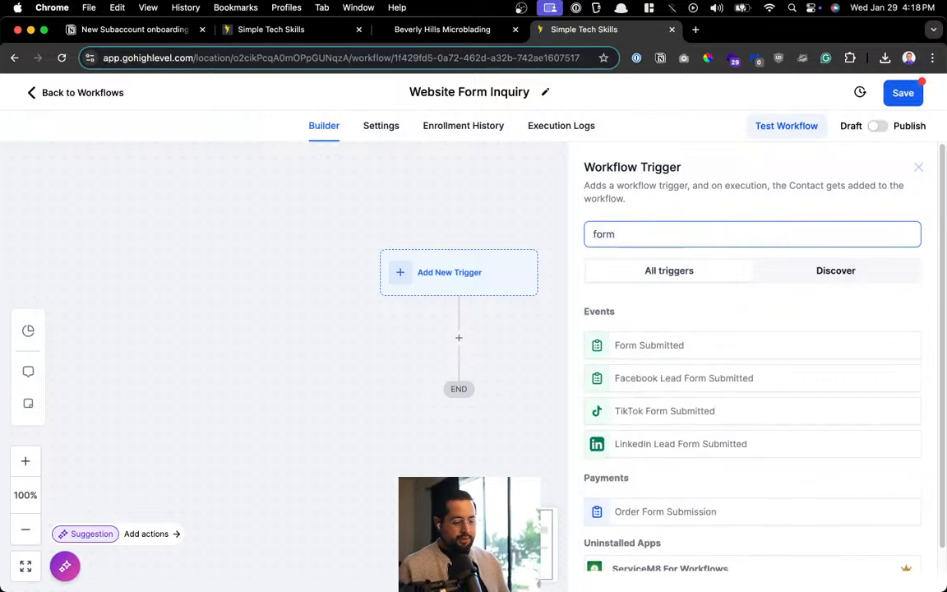
click(684, 347)
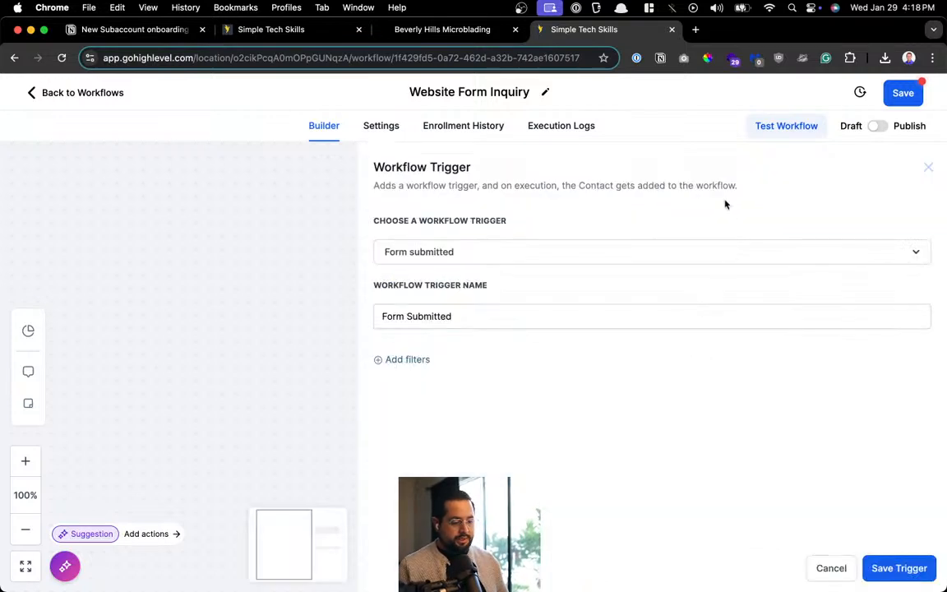
Filter the trigger to Website Form v1, save it, and add a step below
click(423, 361)
click(425, 382)
click(442, 467)
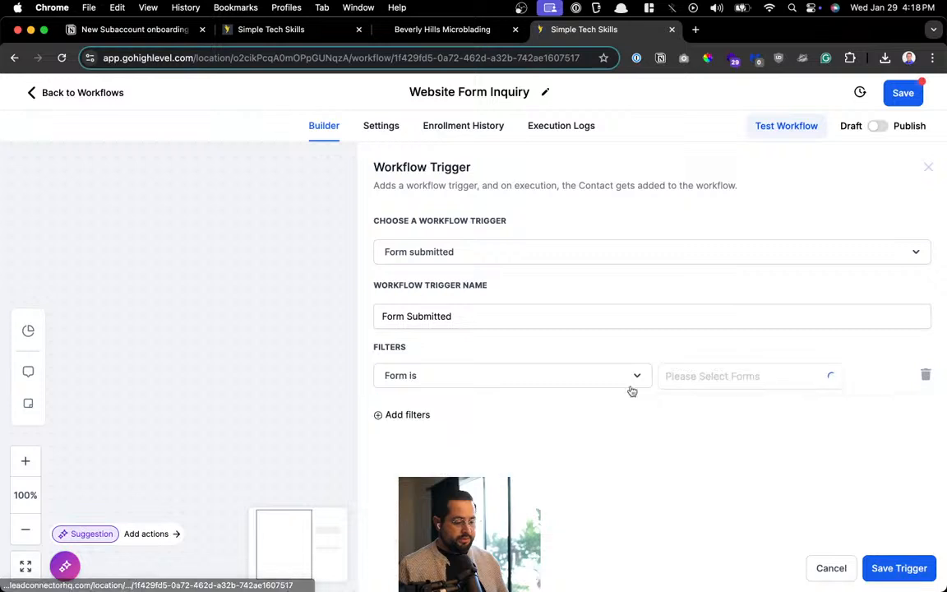
click(707, 375)
click(717, 407)
click(780, 474)
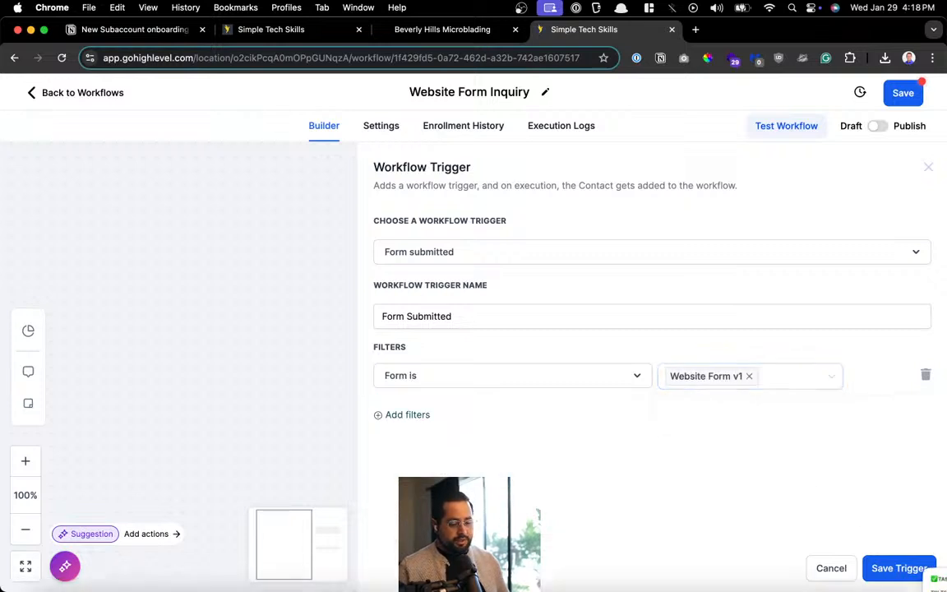
click(898, 568)
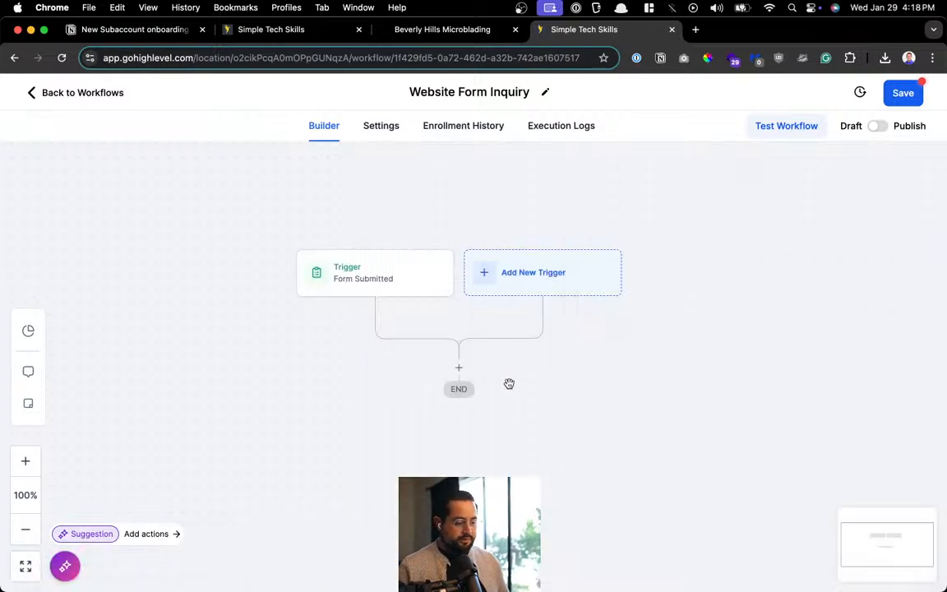
click(458, 370)
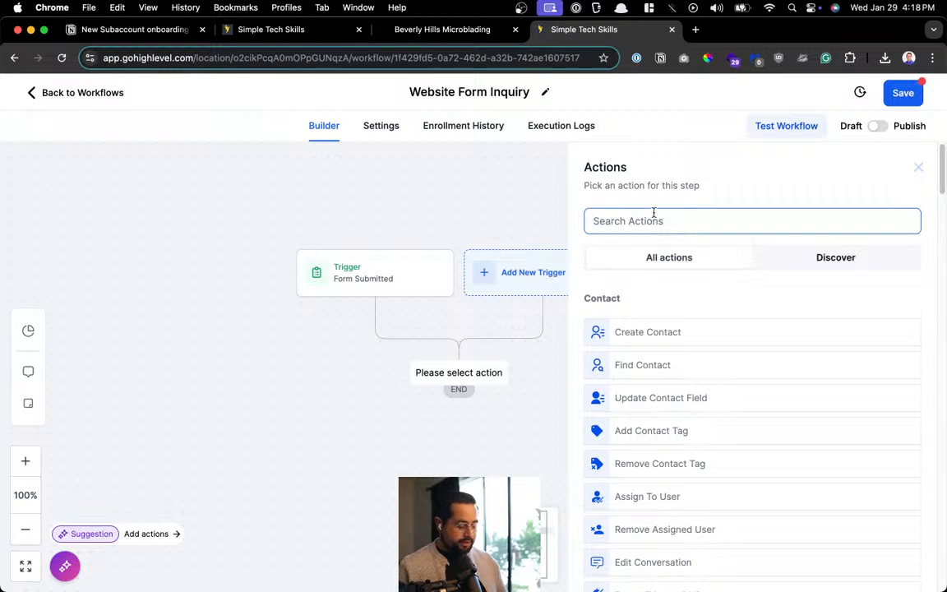
Save the workflow, reload the crashed page builder, and return to the Workflows list
click(902, 93)
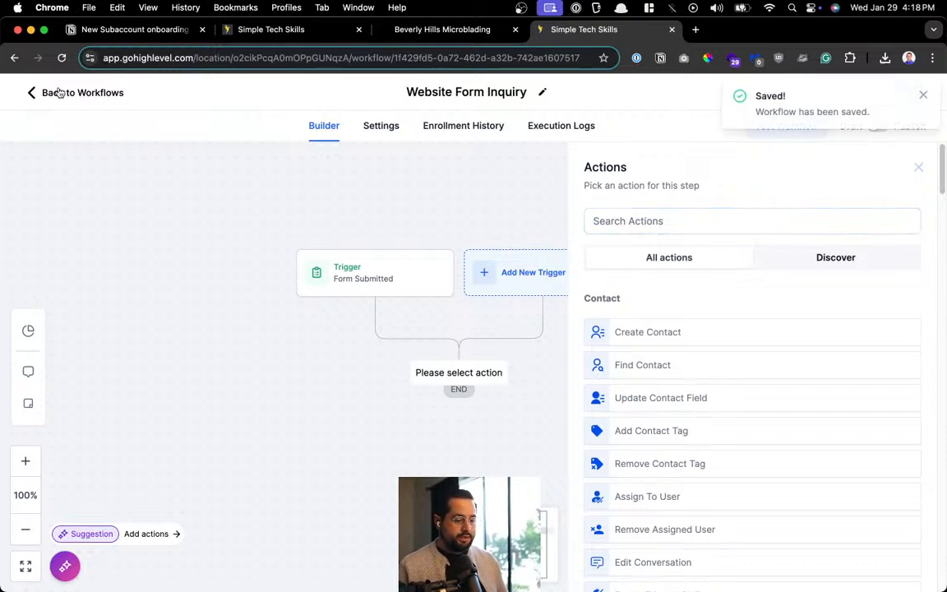
click(296, 31)
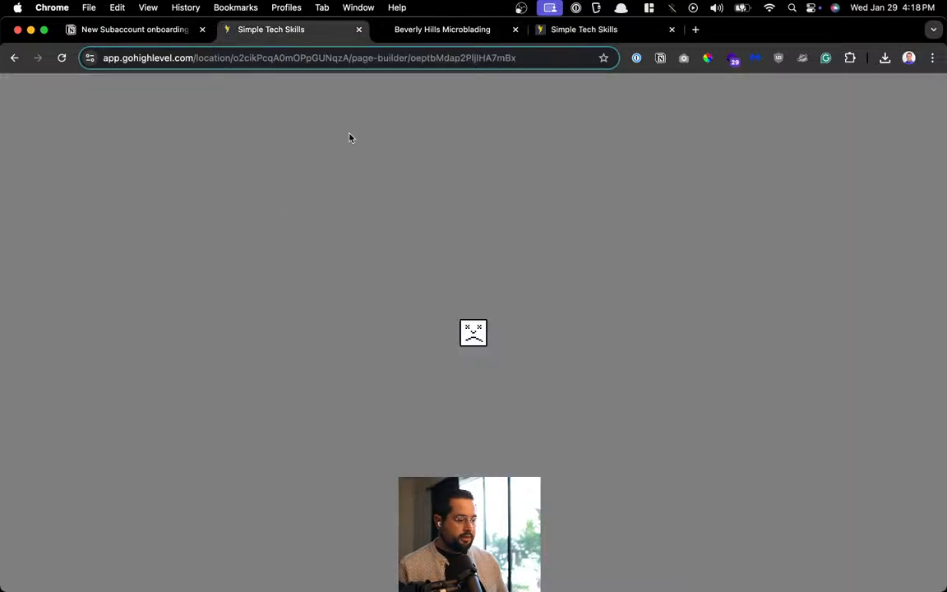
key(super+t)
key(super+w)
click(63, 58)
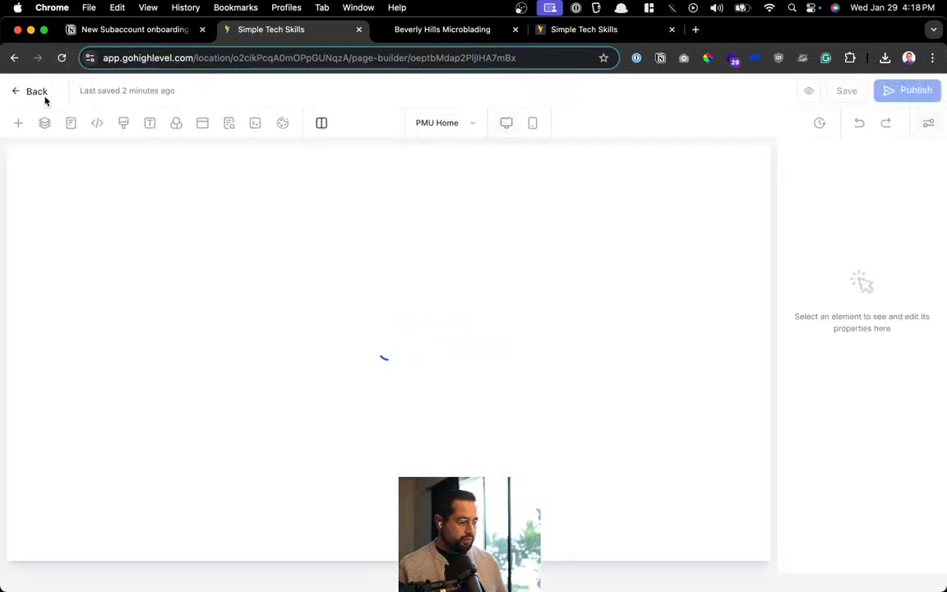
click(36, 93)
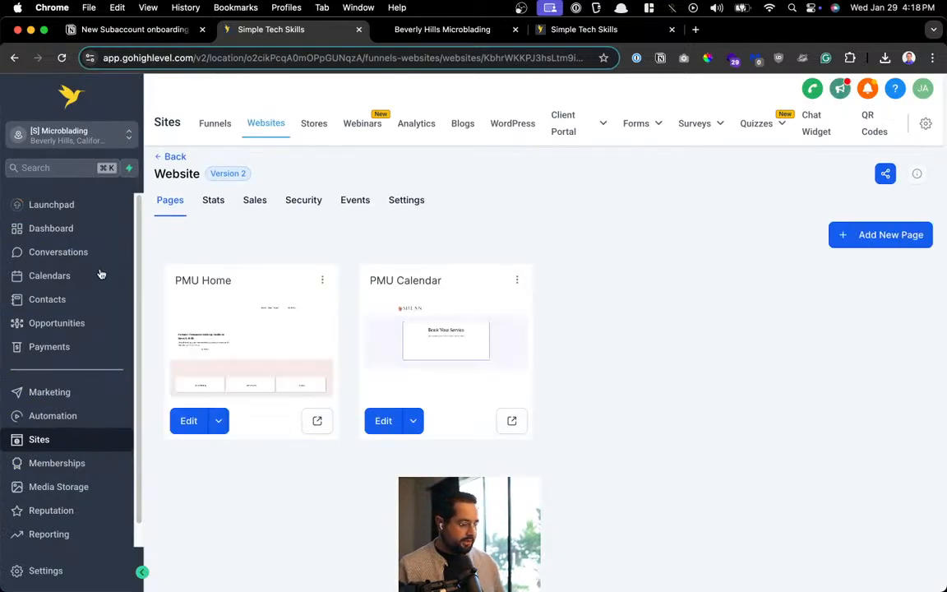
click(48, 415)
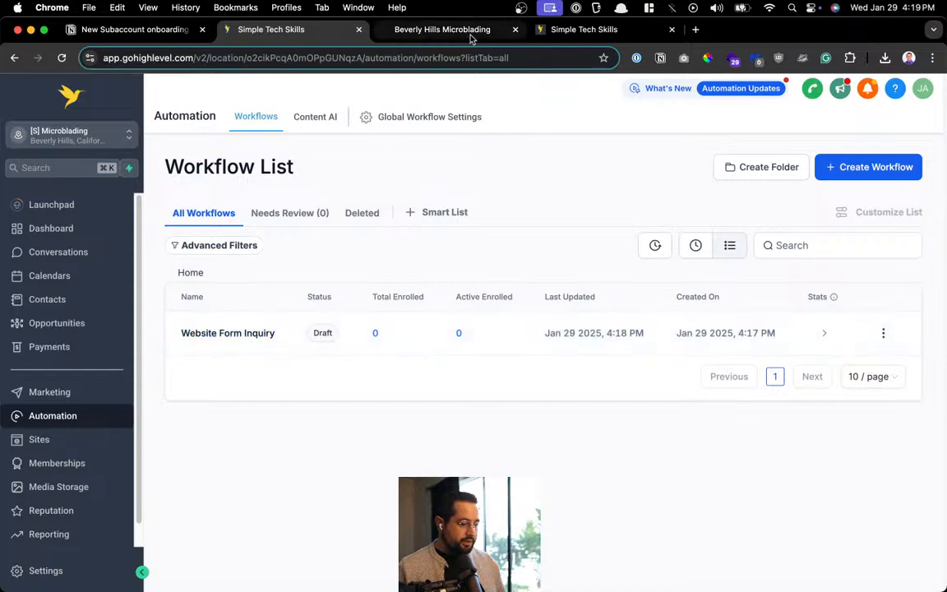
Rename the workflow to '1. Website Form Inquiry v1' and save it
click(567, 30)
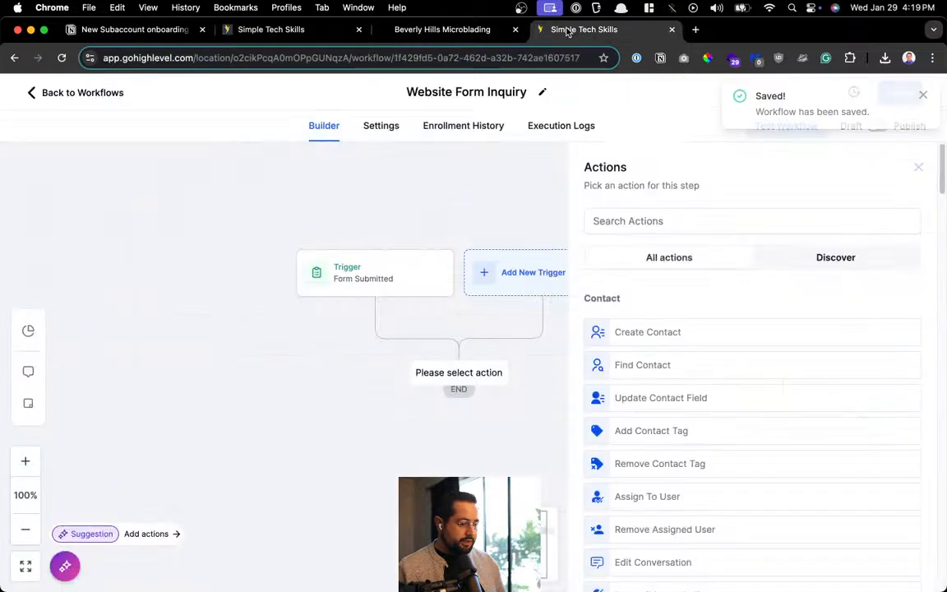
click(473, 92)
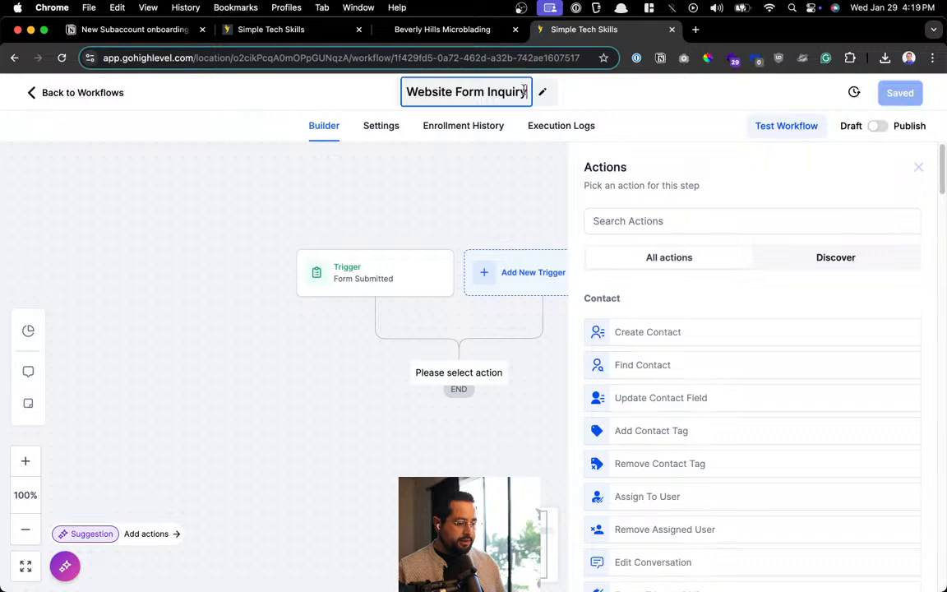
click(405, 92)
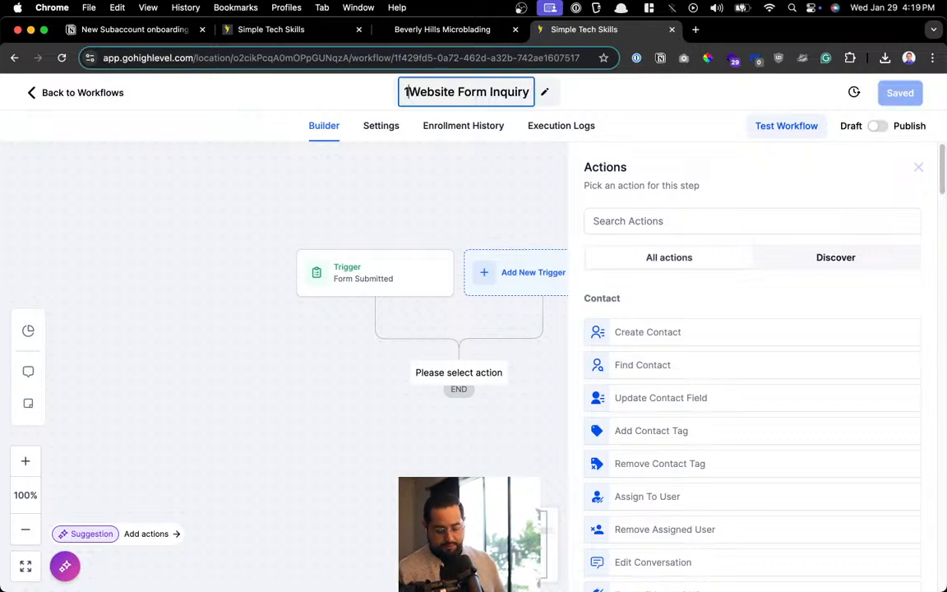
text(1.0)
key(BackSpace)
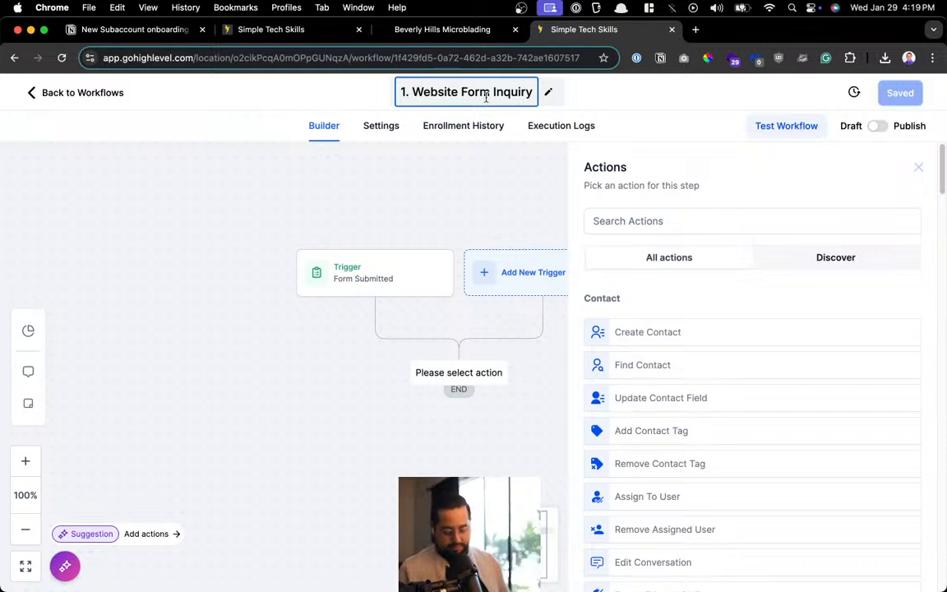
key(super+Right)
text(v2)
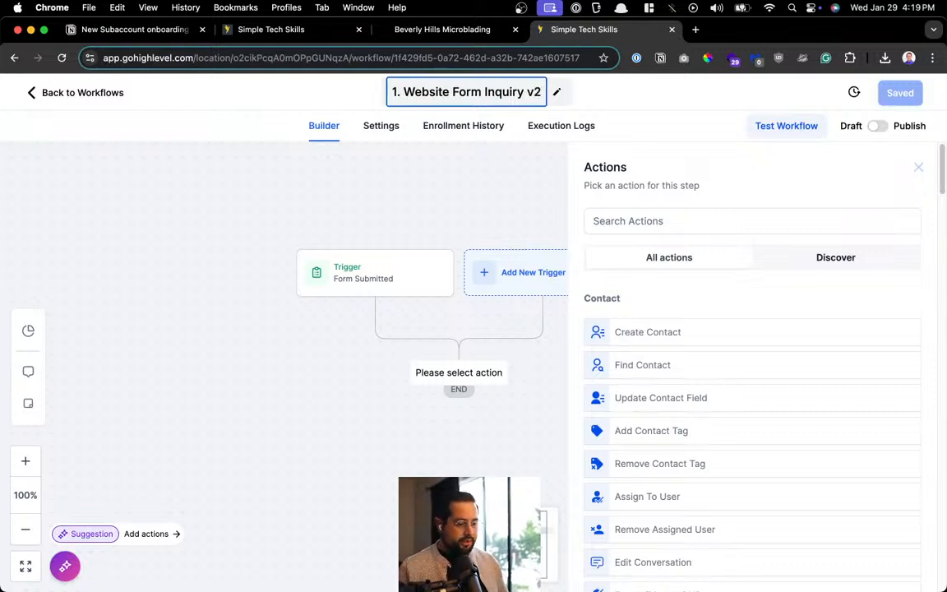
key(BackSpace)
text(1)
key(Return)
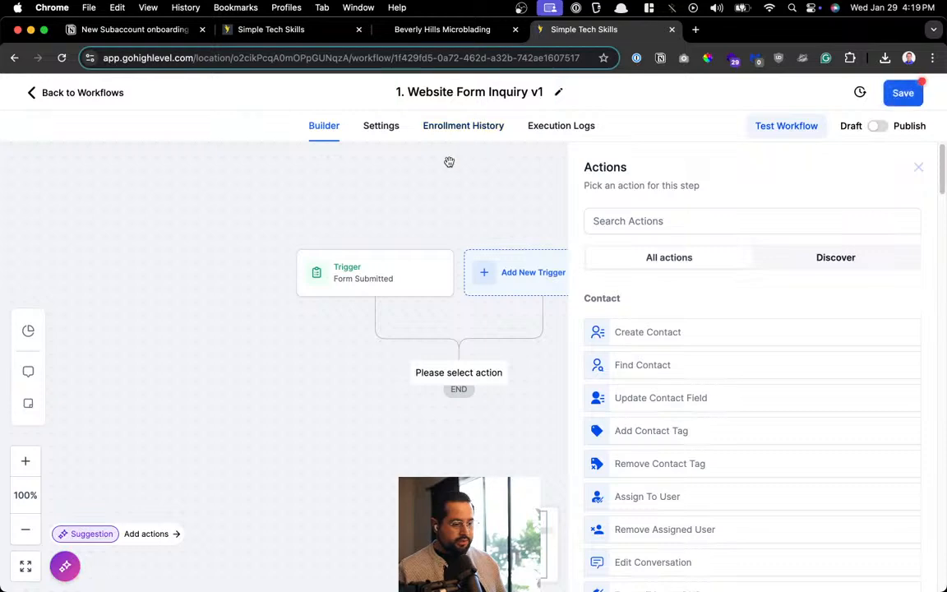
click(898, 93)
Glance at the site's contact form, then go to the Opportunities section
click(381, 34)
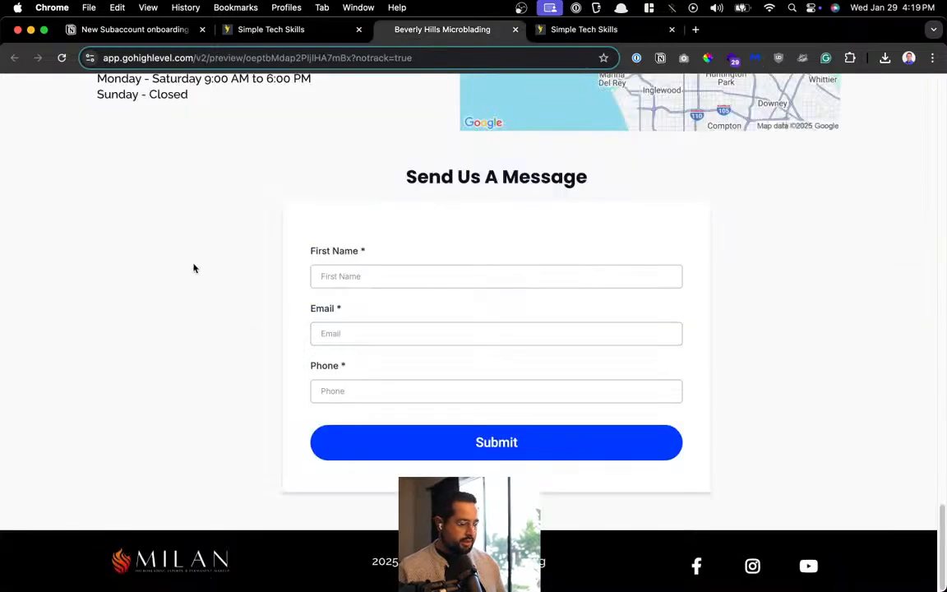
click(293, 39)
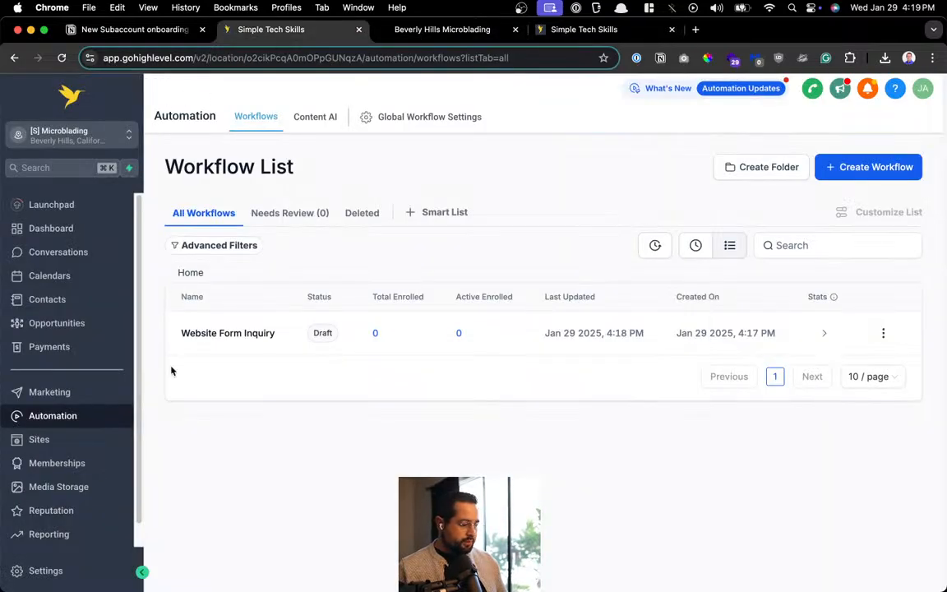
click(90, 325)
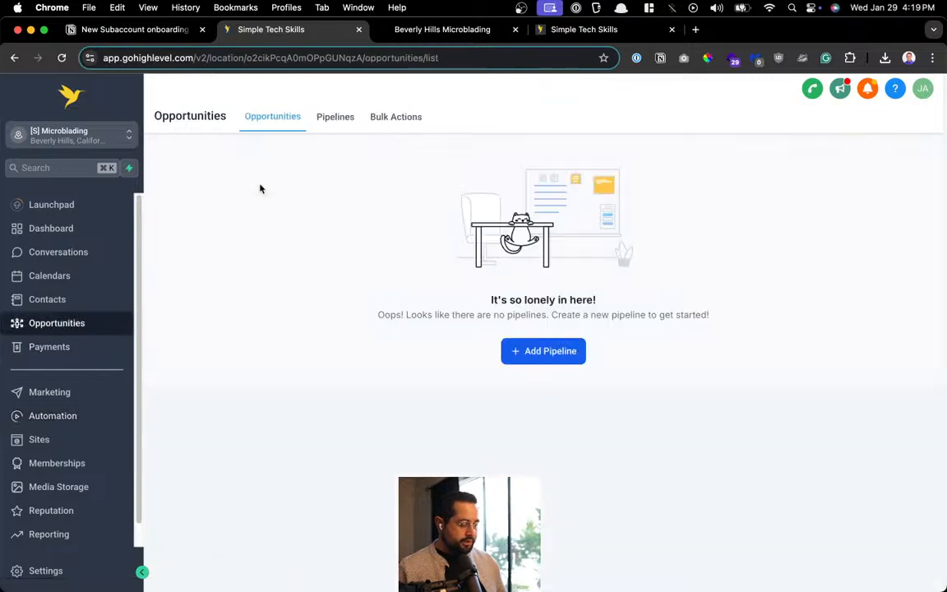
Start a new pipeline named 'Sales Pipeline'
click(520, 357)
click(843, 173)
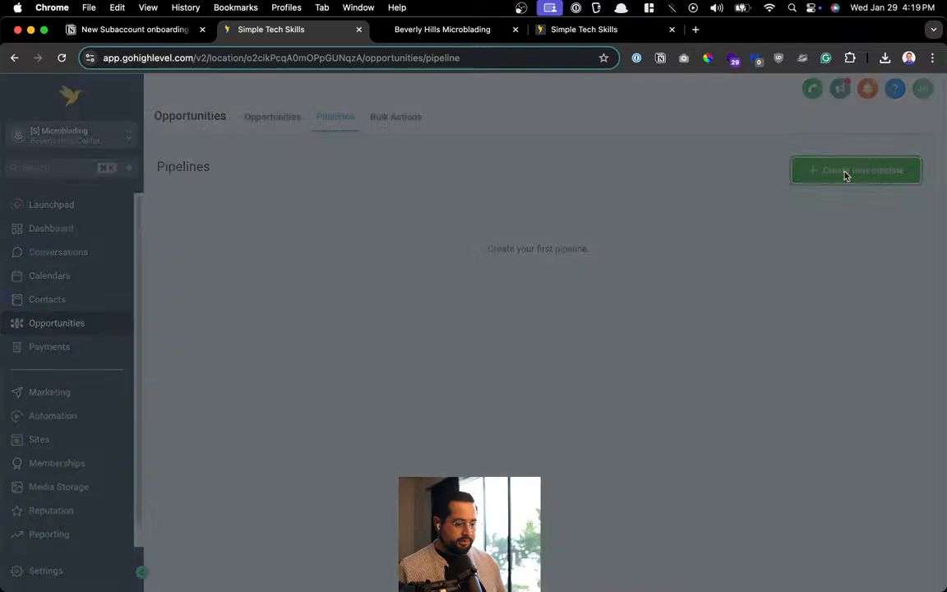
click(456, 185)
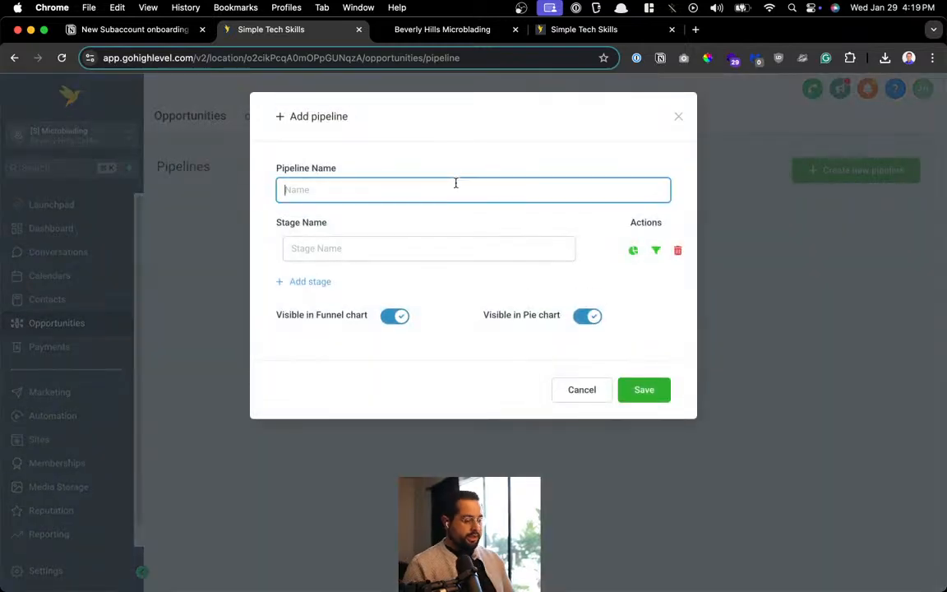
text(Sales)
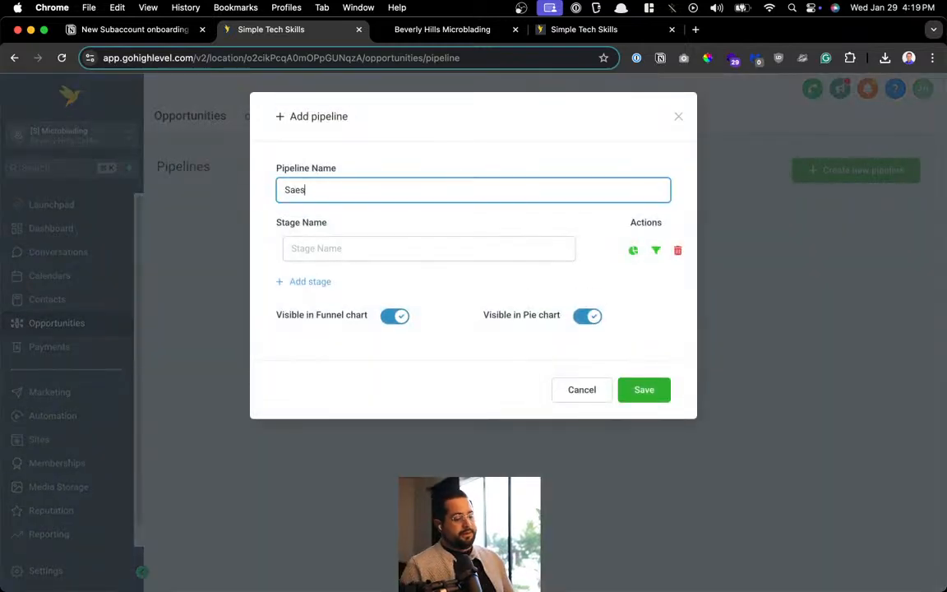
text( Pipeline)
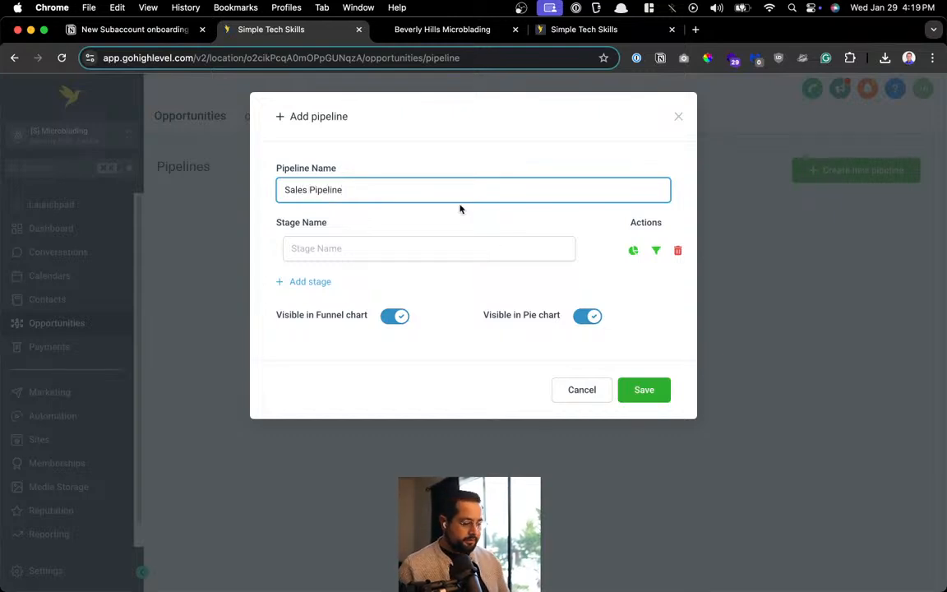
Give the pipeline the stages 'New Lead' and 'Follow-Up'
click(431, 243)
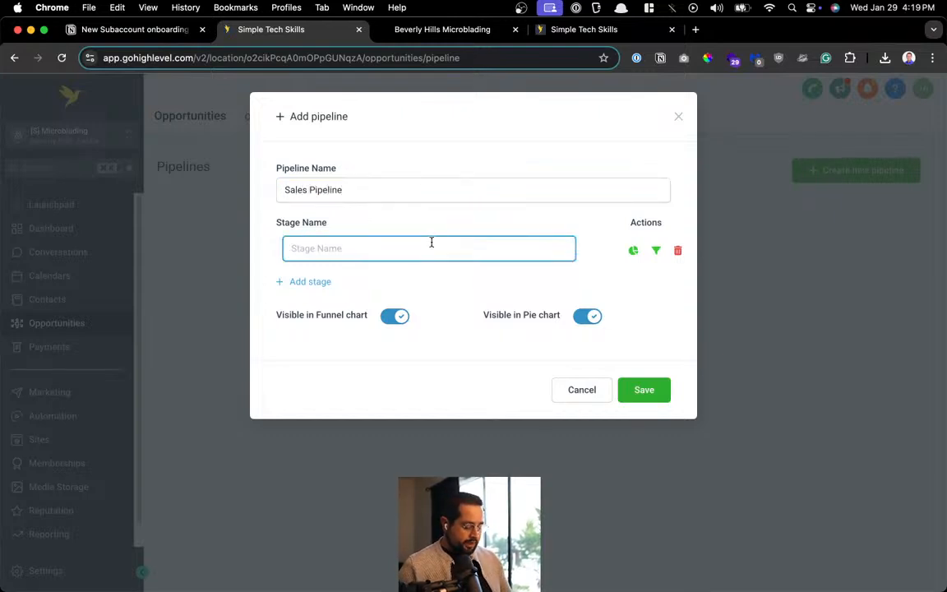
text(new)
key(BackSpace)
key(BackSpace)
key(BackSpace)
key(BackSpace)
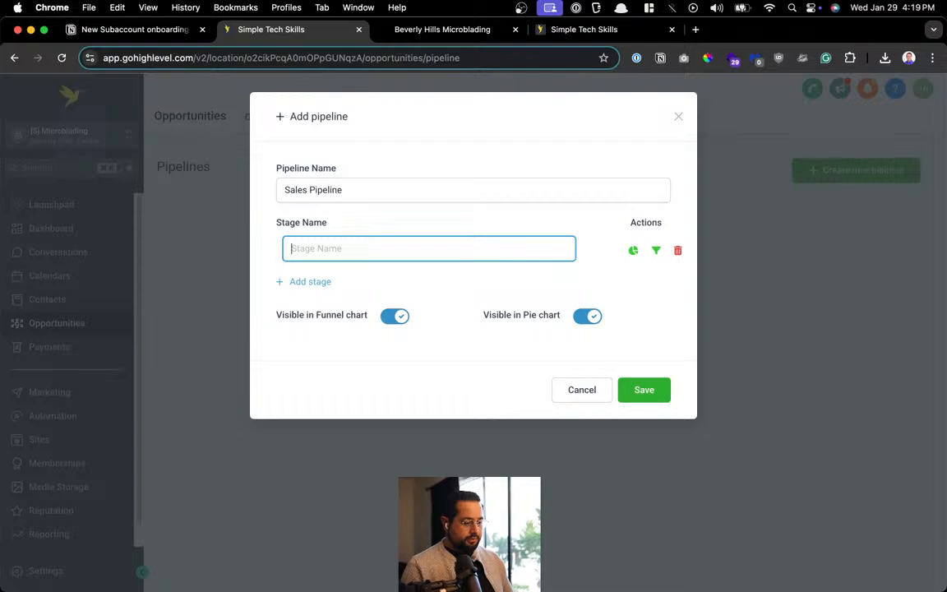
text(New Lead)
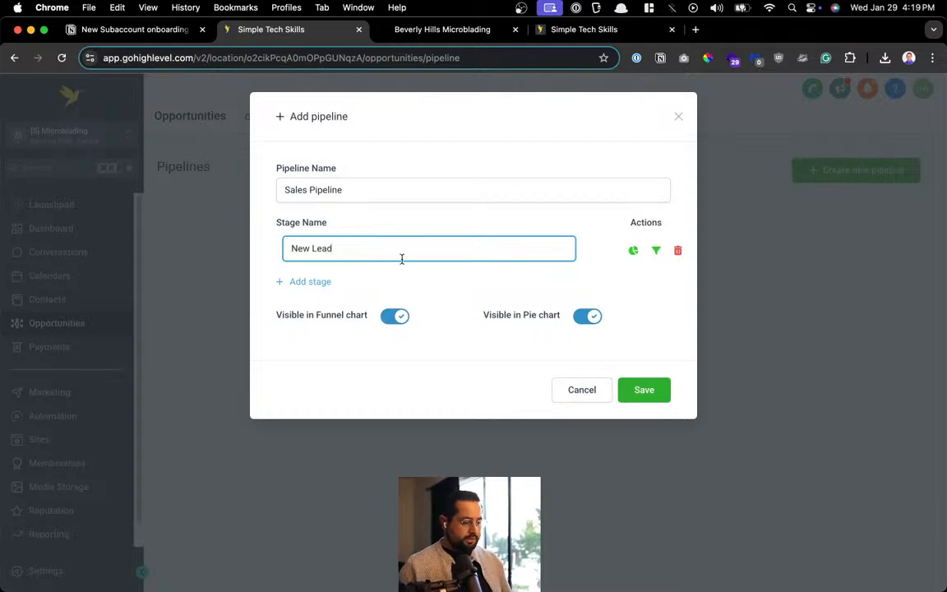
click(303, 282)
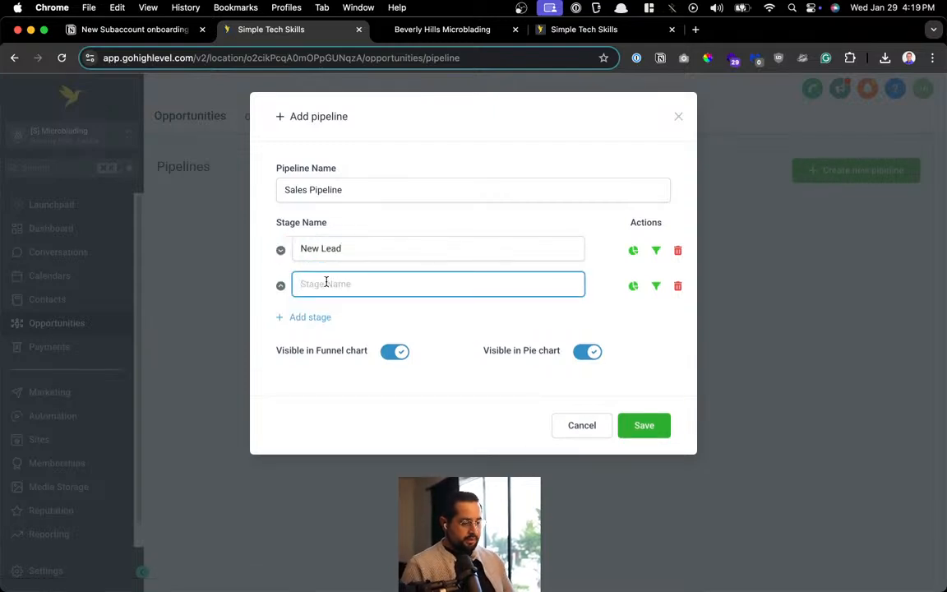
text(Follow)
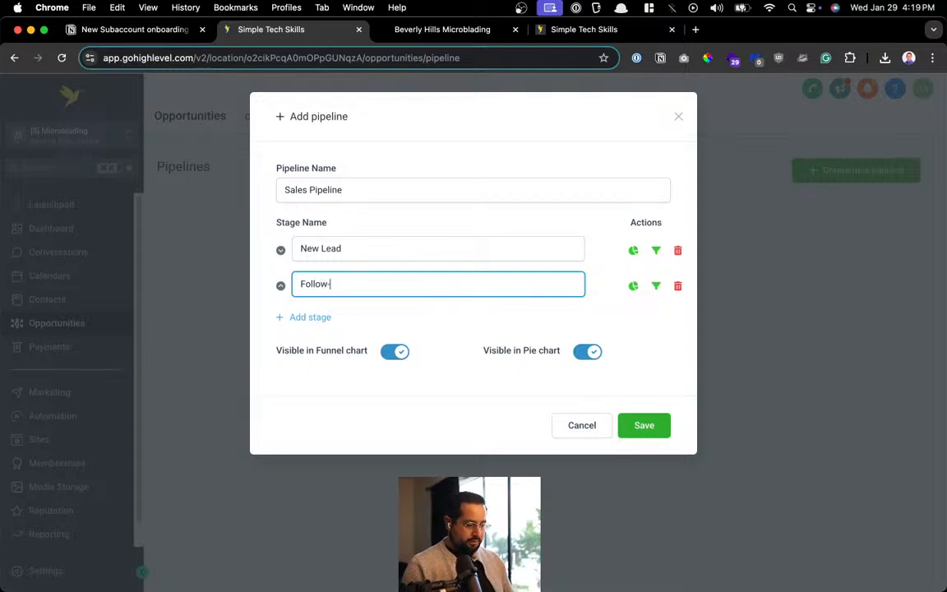
text(-Up)
key(BackSpace)
key(BackSpace)
text(Up)
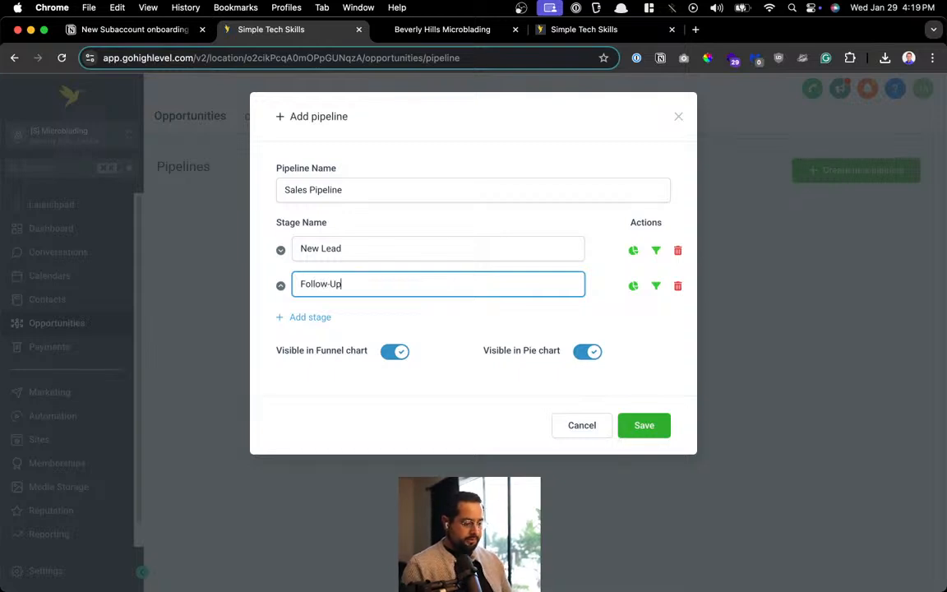
click(361, 244)
drag(361, 244, 239, 248)
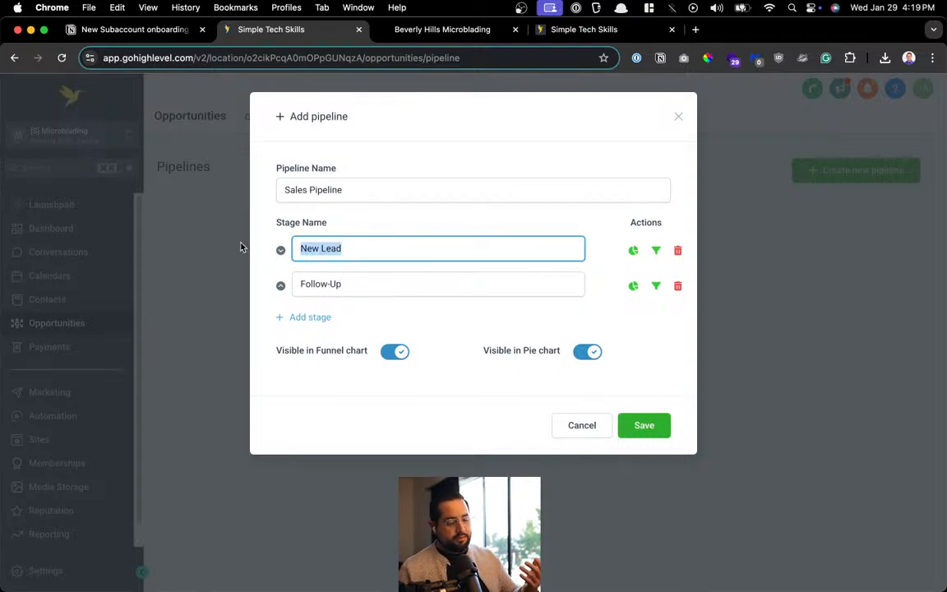
Add the stages 'Calendar Booked', 'Won' and 'Lost' after Follow-Up
click(358, 281)
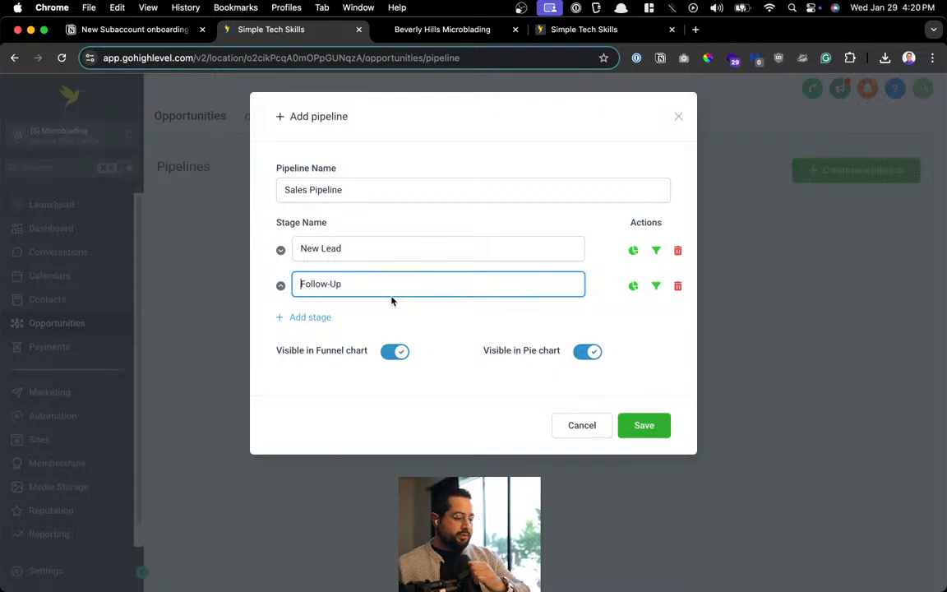
click(292, 321)
click(303, 319)
text(C)
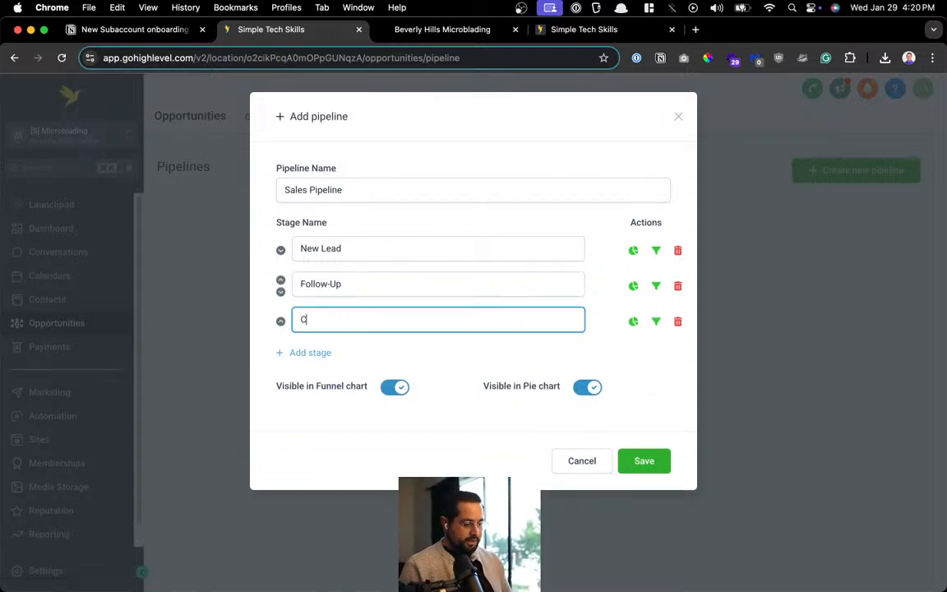
text(alendar Booked)
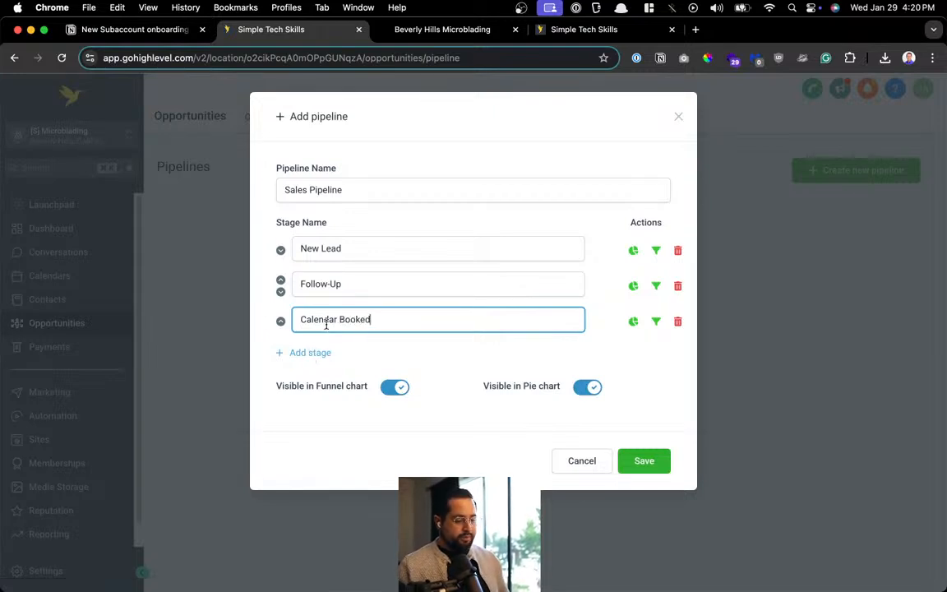
click(324, 353)
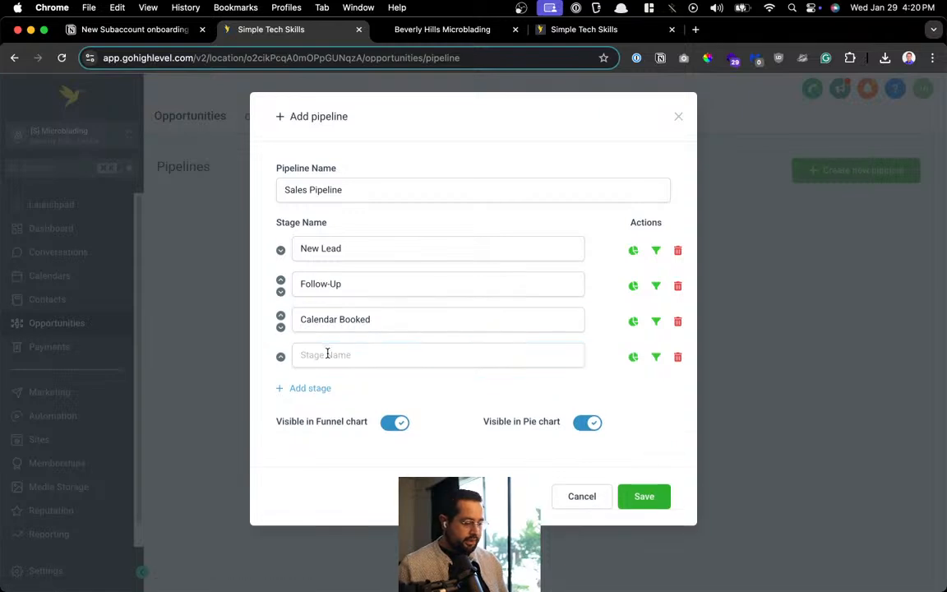
click(327, 354)
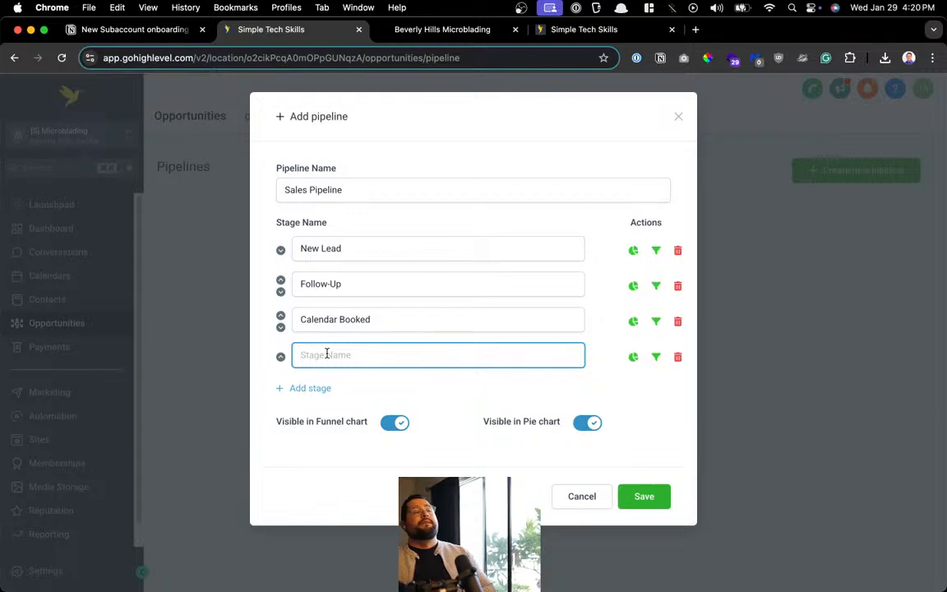
text(Won)
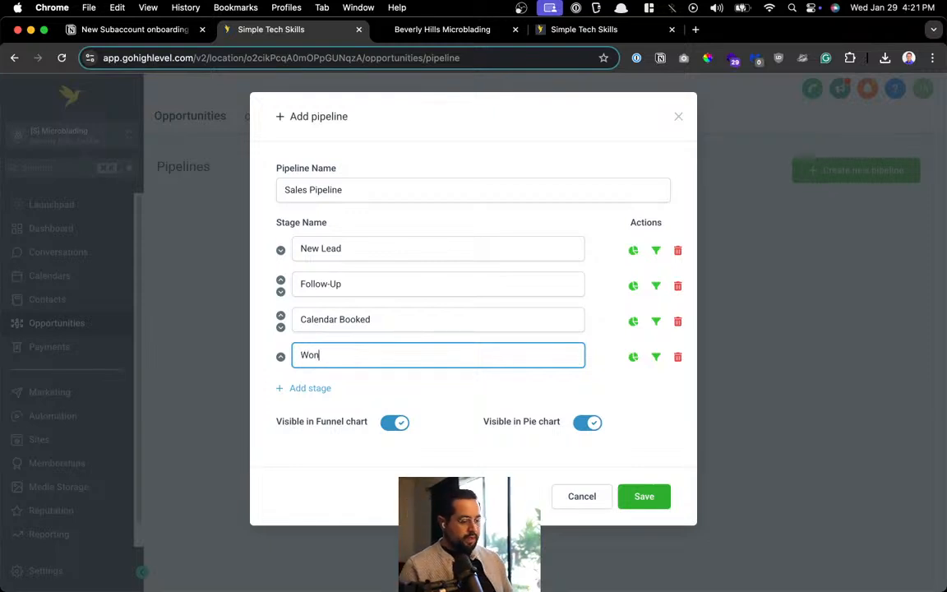
click(310, 388)
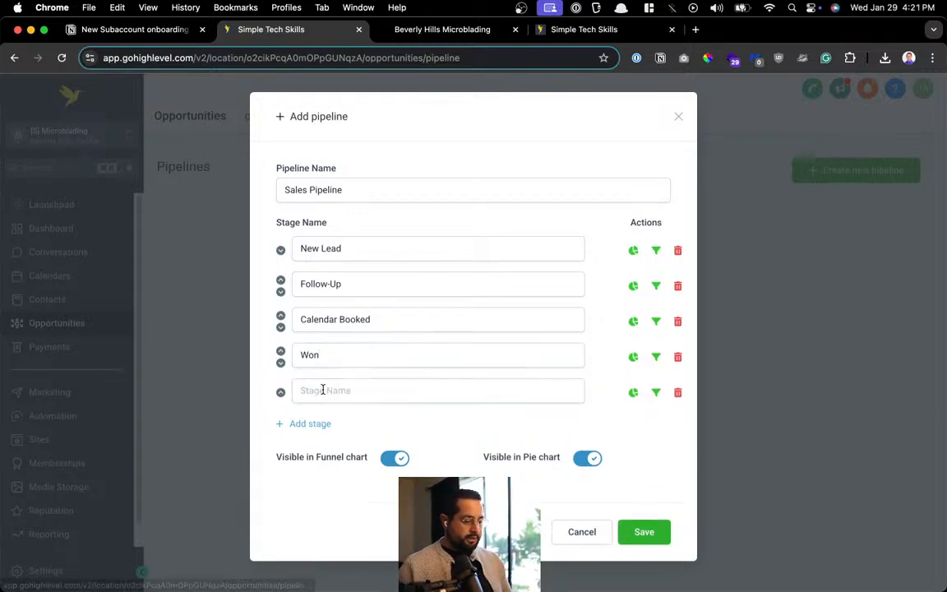
text(Lost)
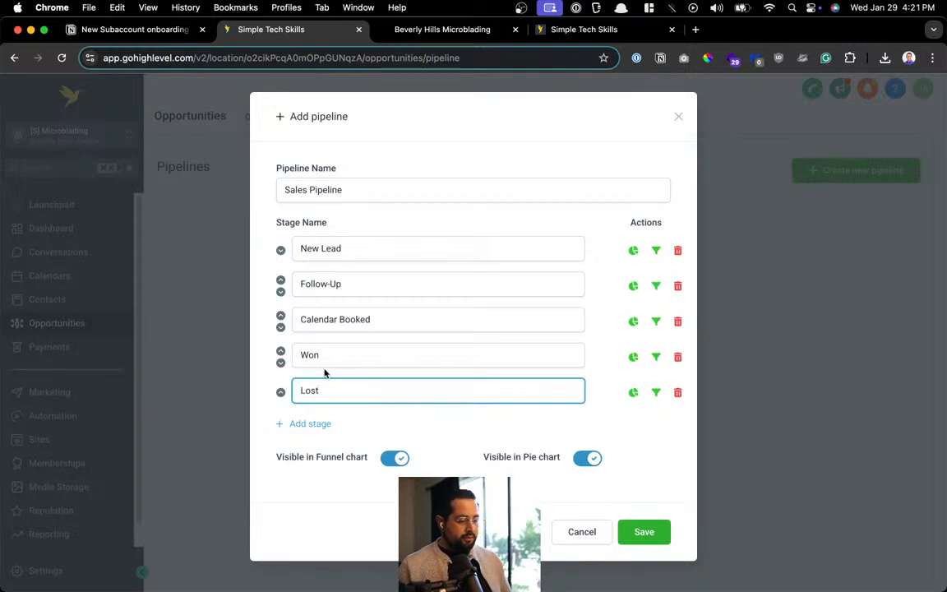
drag(372, 321, 290, 327)
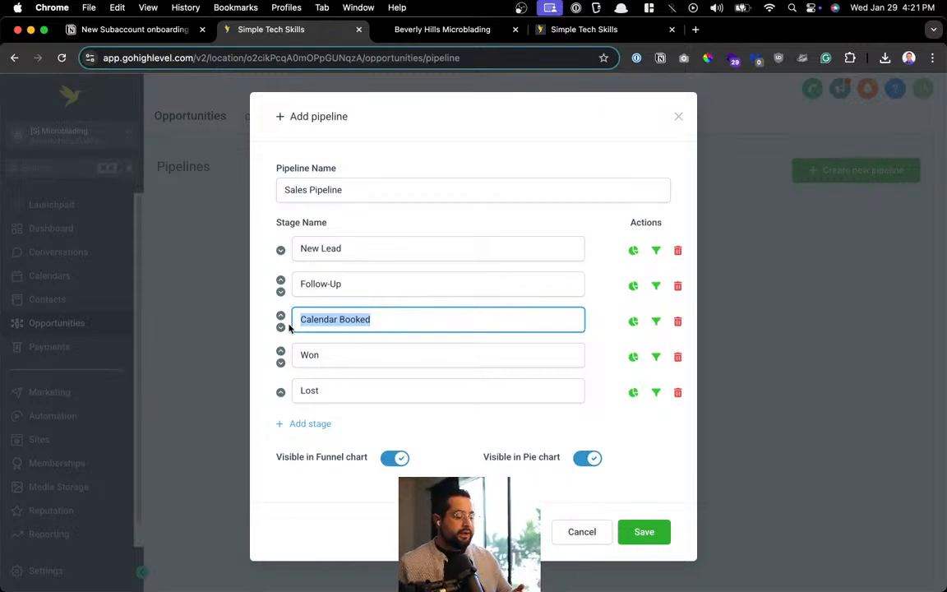
Rename the Won stage to 'Get Review' and retype 'Won' and 'Lost' below it
click(310, 424)
double_click(332, 354)
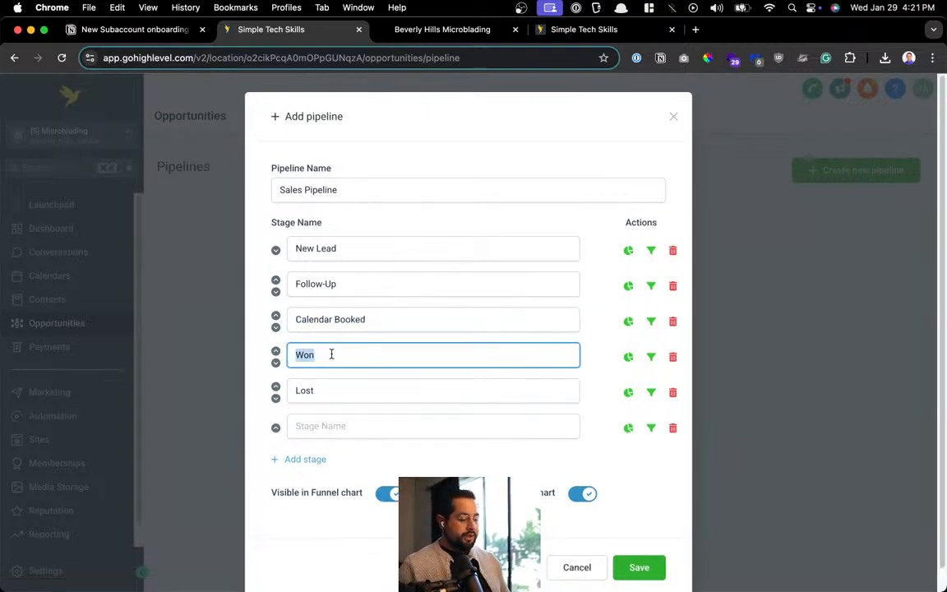
text(Get Google)
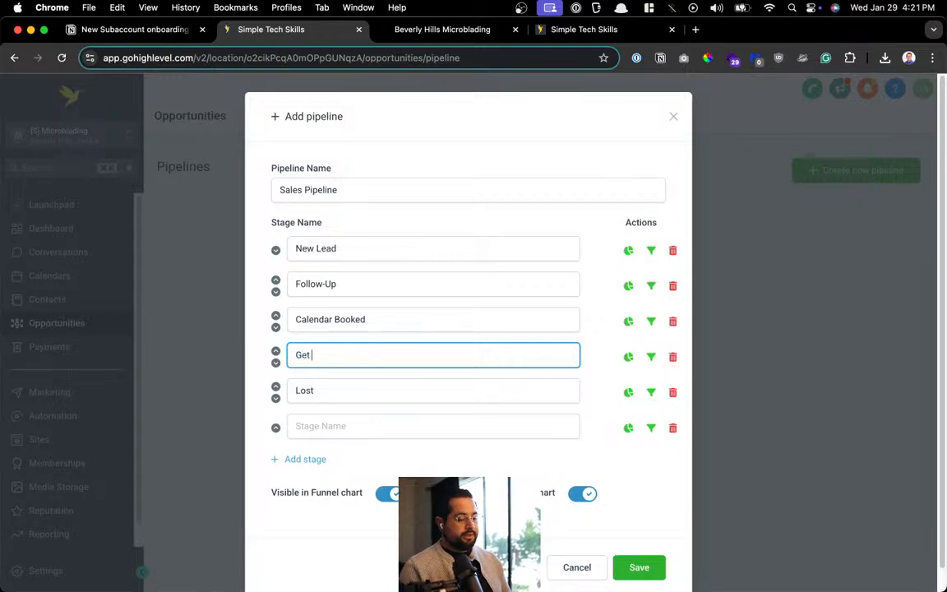
key(BackSpace)
key(BackSpace)
key(BackSpace)
key(BackSpace)
key(BackSpace)
key(BackSpace)
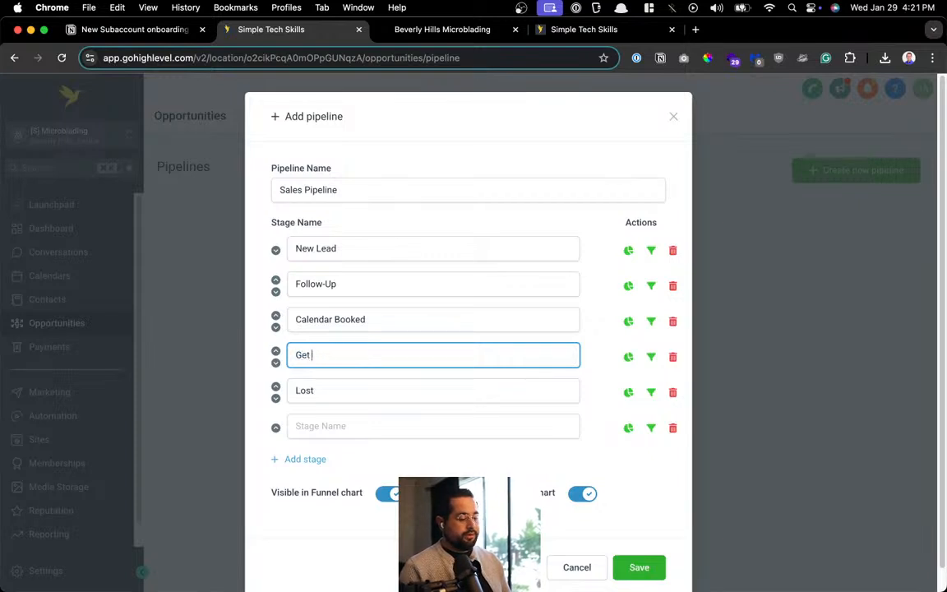
text(Review)
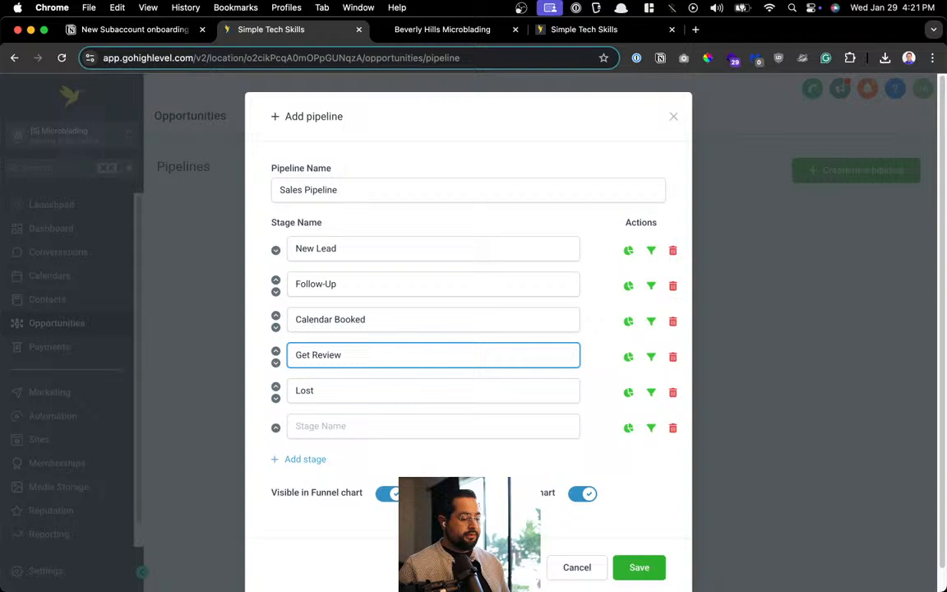
triple_click(330, 355)
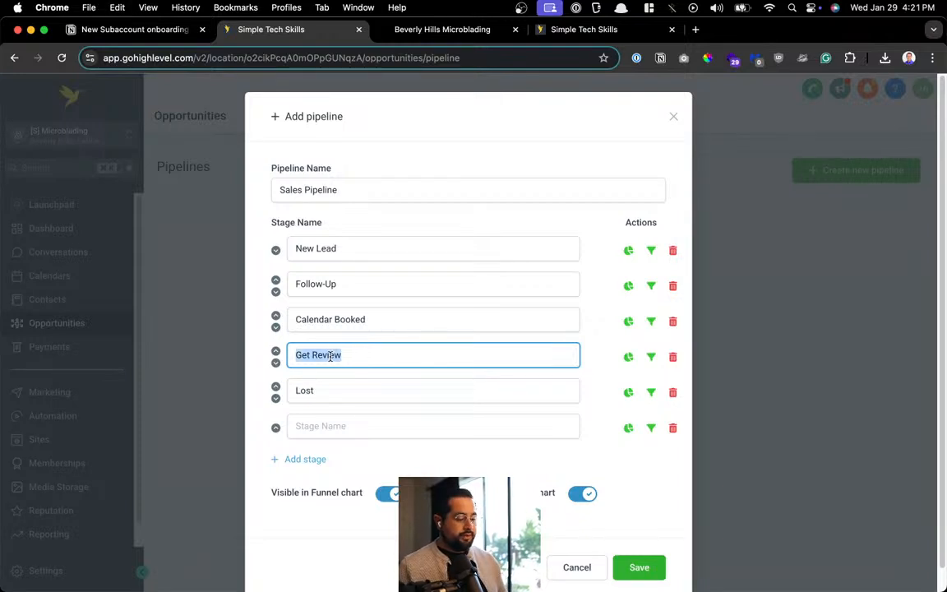
click(321, 392)
key(BackSpace)
key(BackSpace)
key(BackSpace)
key(BackSpace)
text(Won)
key(Tab)
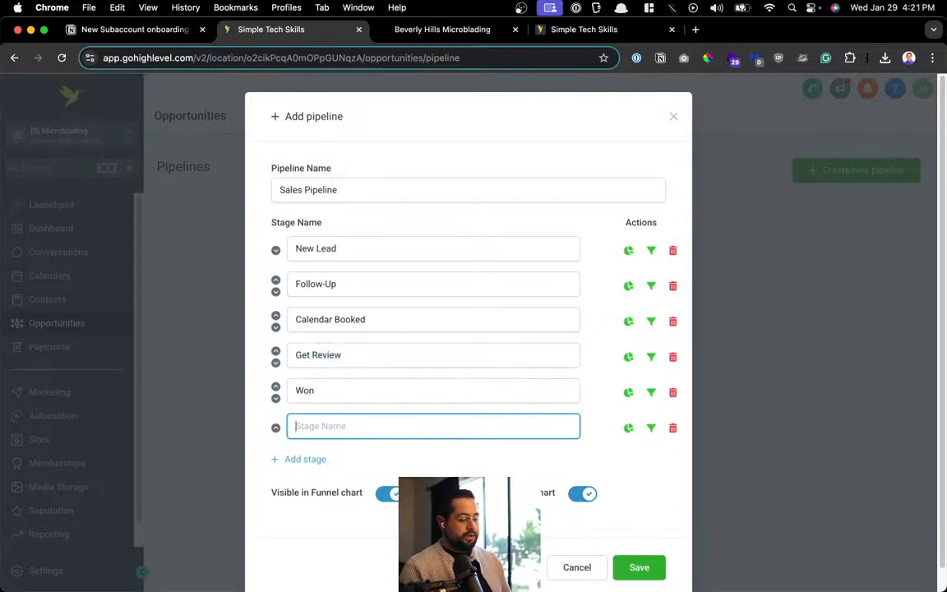
text(Lost)
click(368, 360)
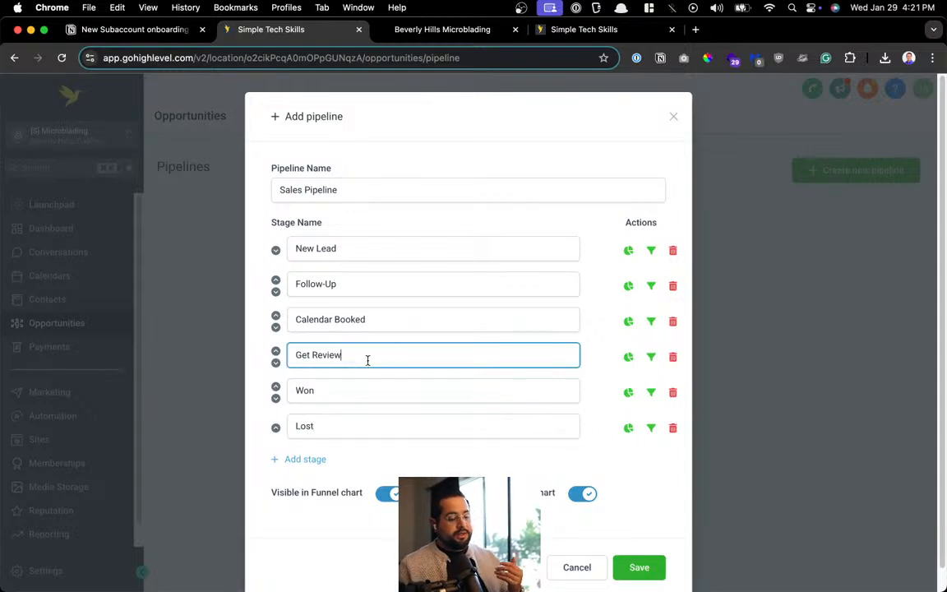
click(380, 324)
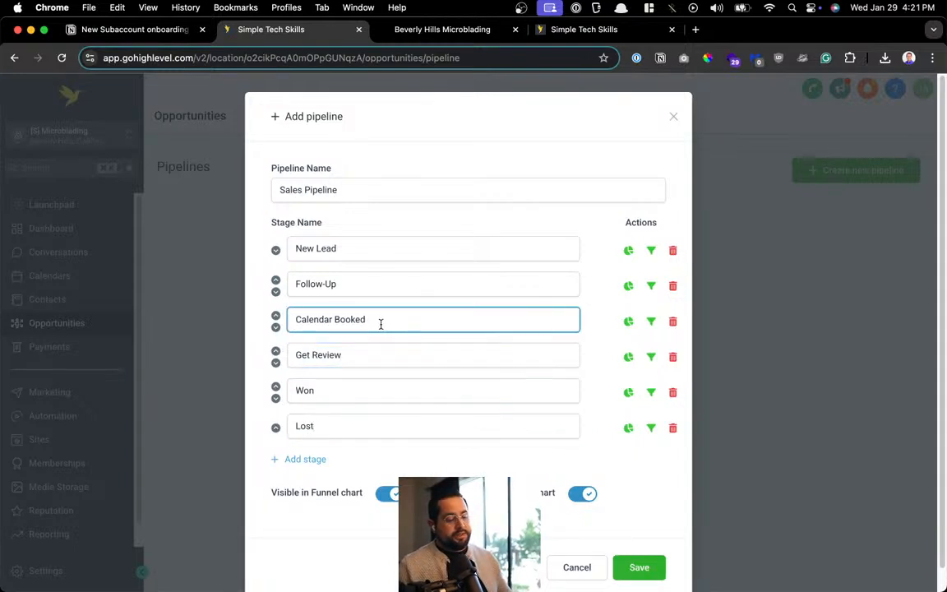
drag(381, 324, 289, 325)
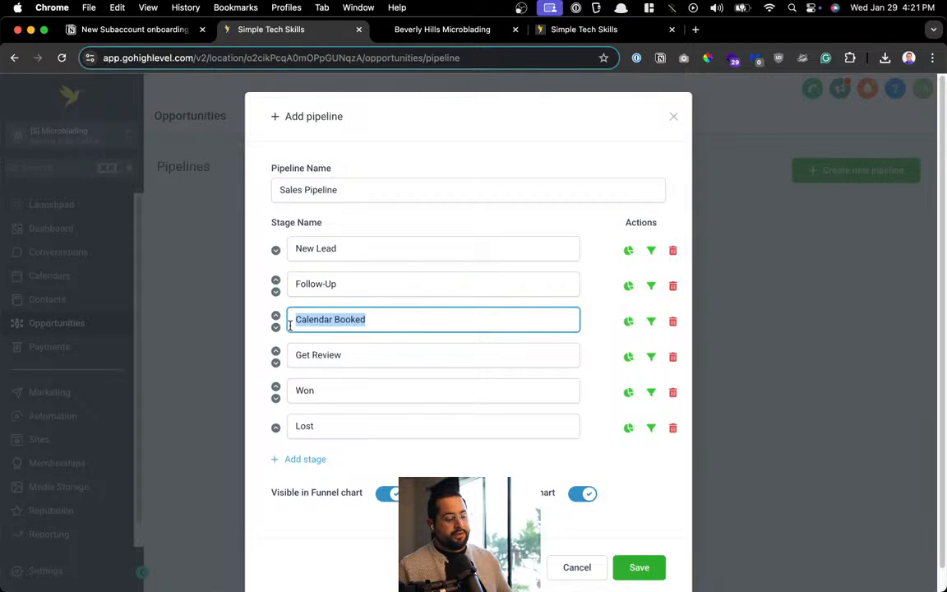
click(319, 356)
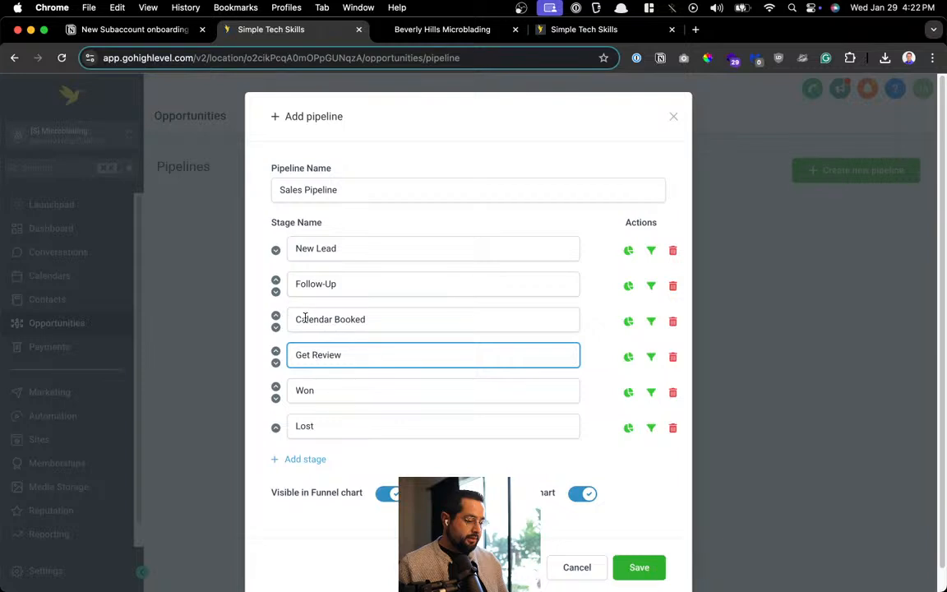
Add a 'Reschedule' stage and move it up above Calendar Booked
click(306, 459)
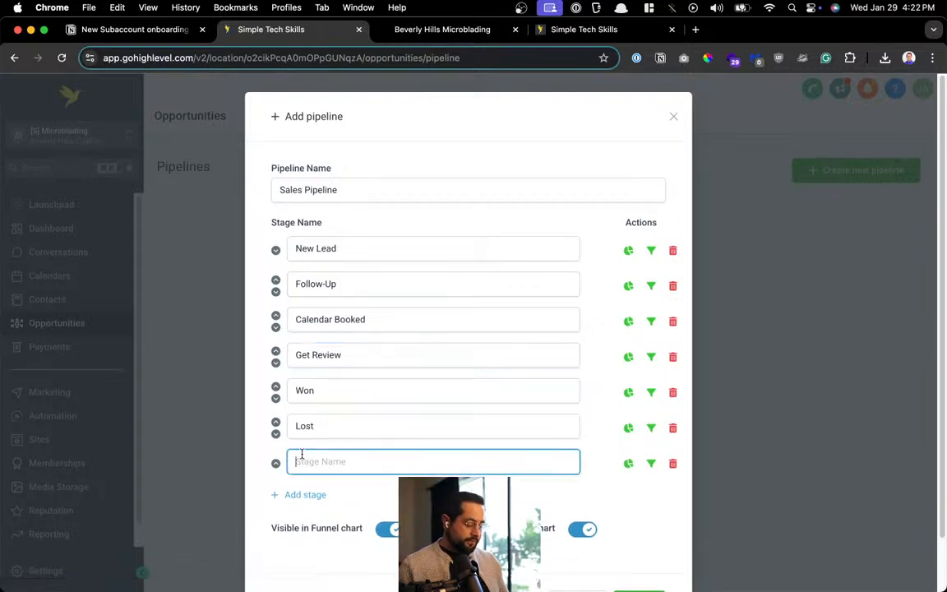
text(No Shor)
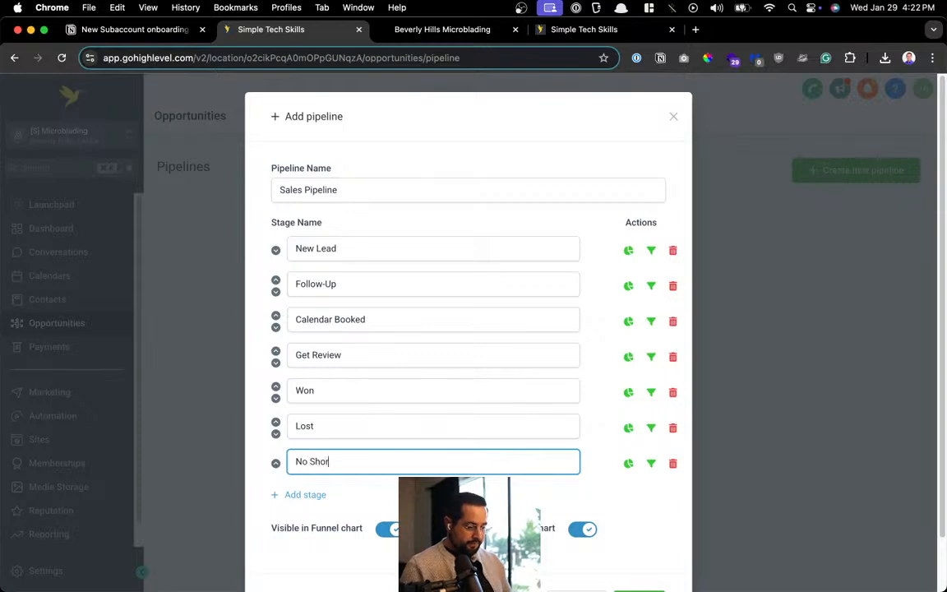
key(BackSpace)
text(w)
key(super+a)
text(Res)
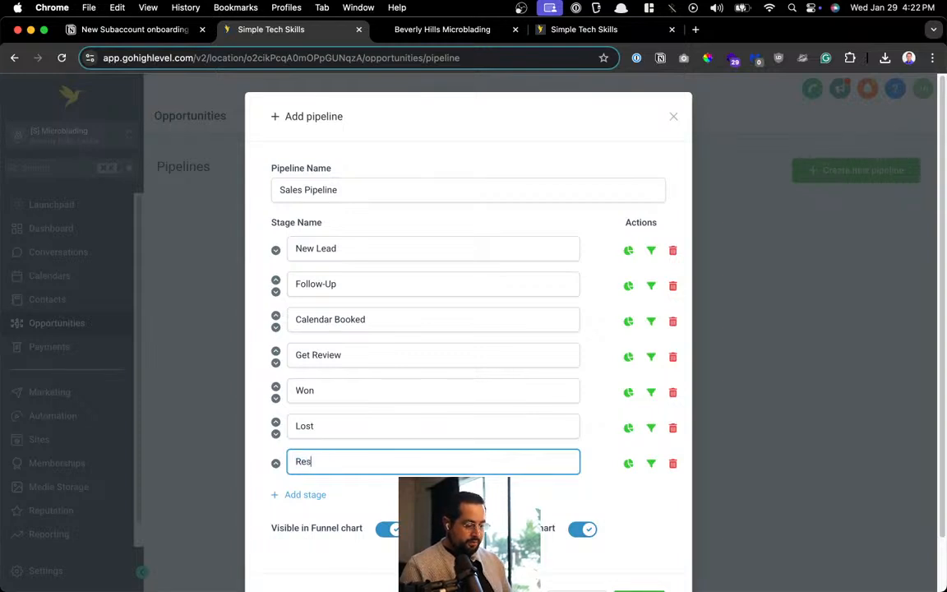
text(chedule)
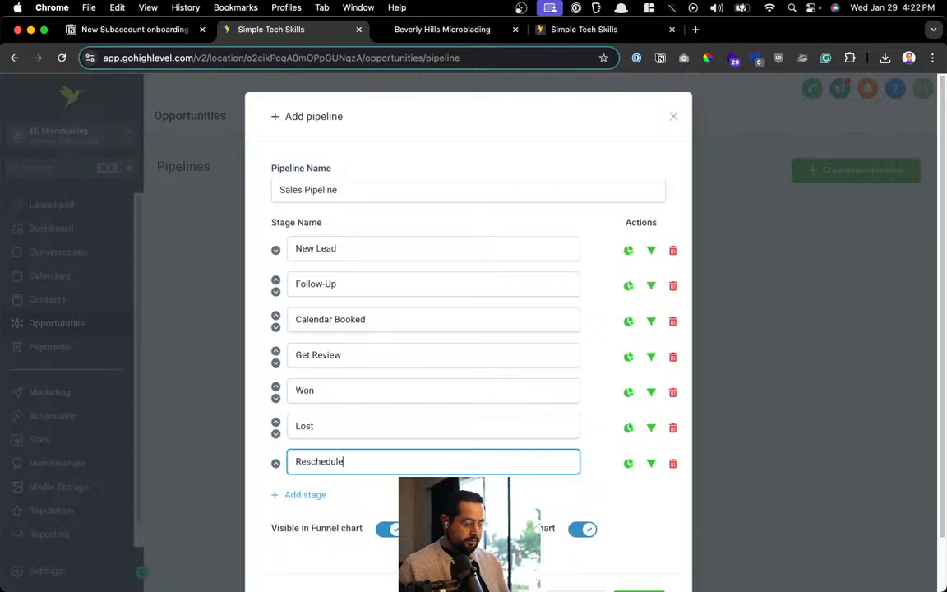
click(275, 432)
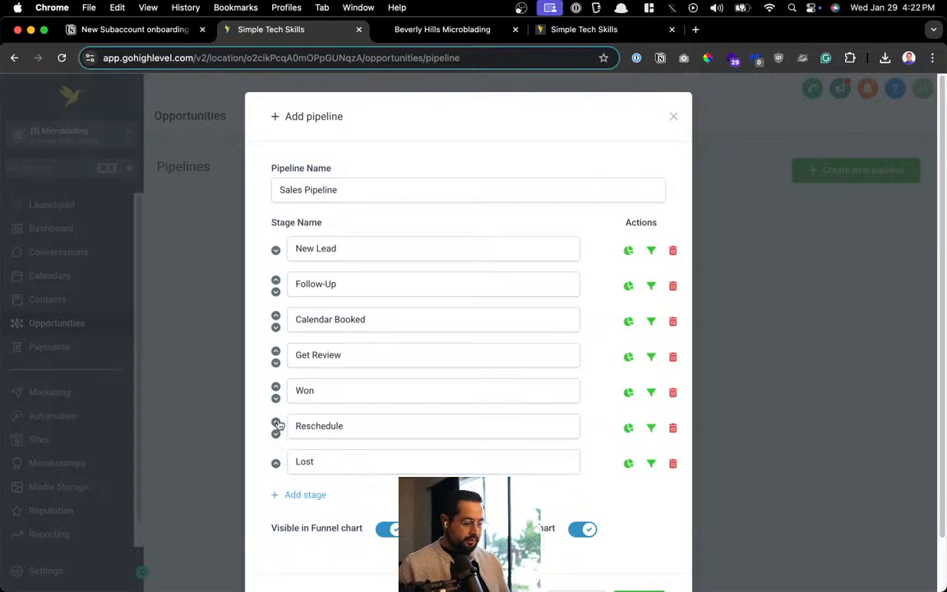
click(276, 421)
click(277, 386)
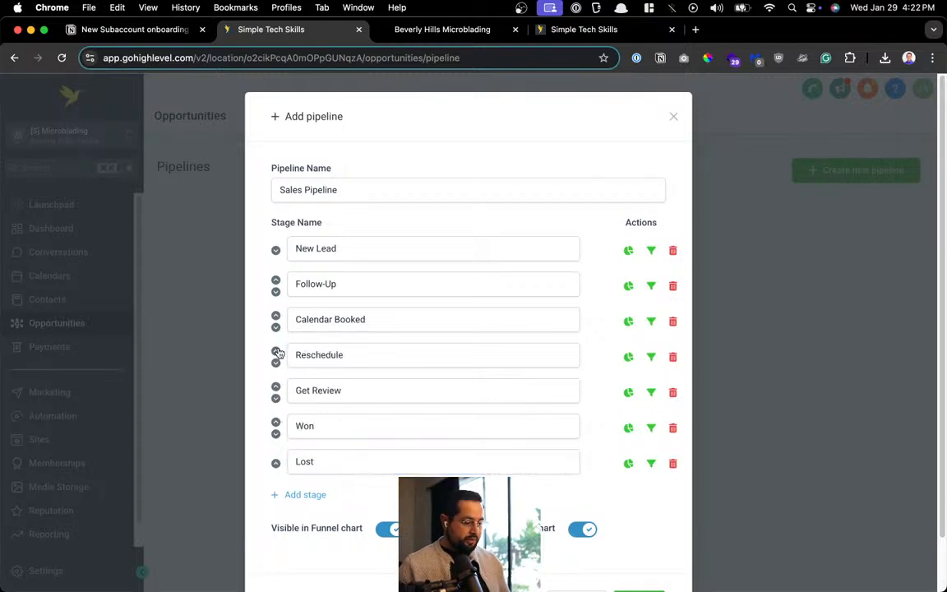
click(277, 351)
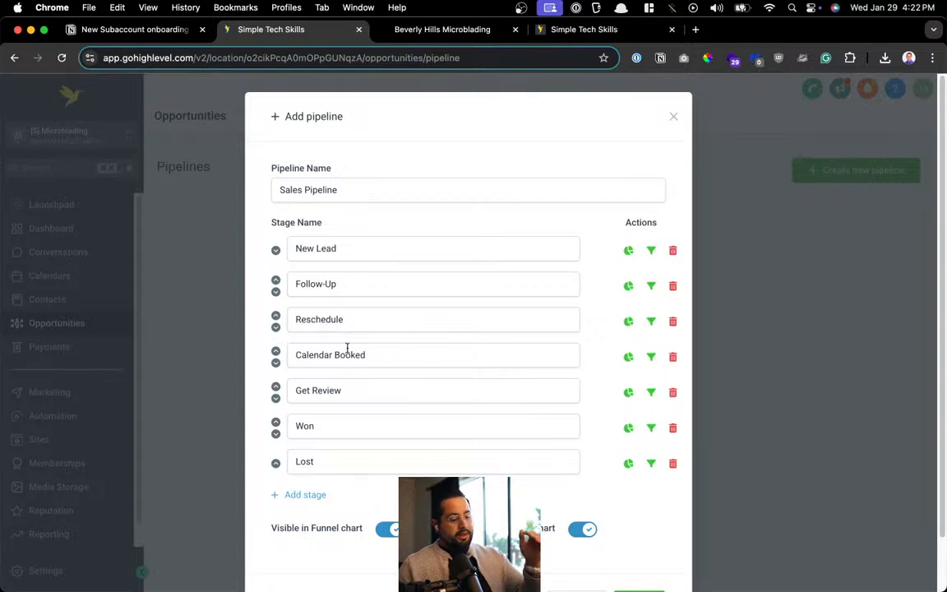
drag(361, 354, 276, 358)
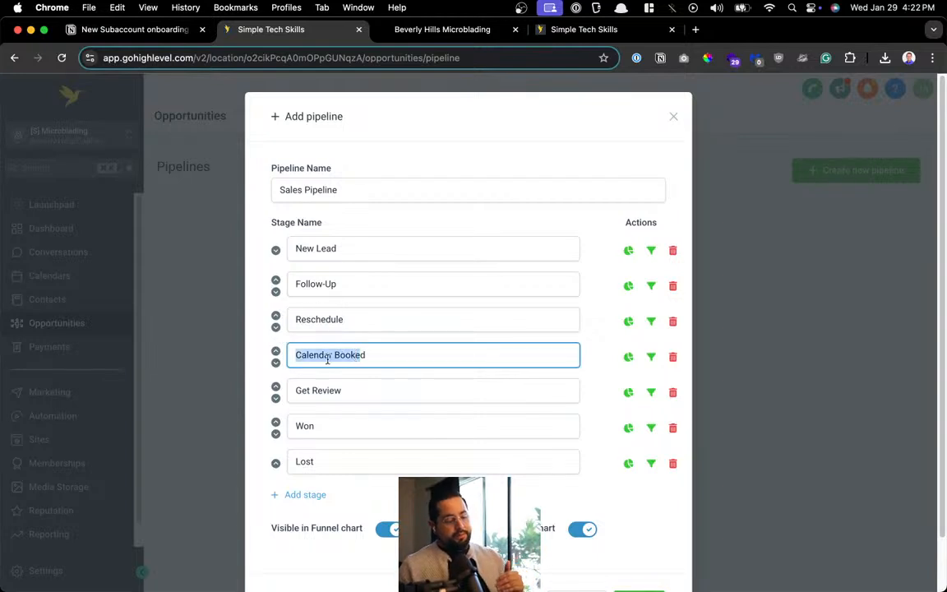
click(334, 319)
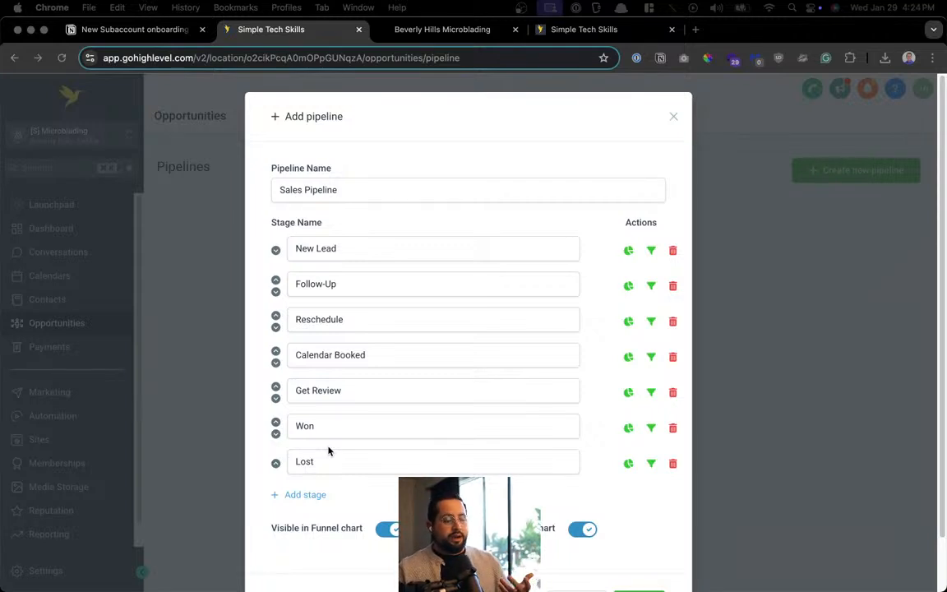
Save the Sales Pipeline from the bottom of the Add pipeline dialog
scroll(328, 456, down, 2)
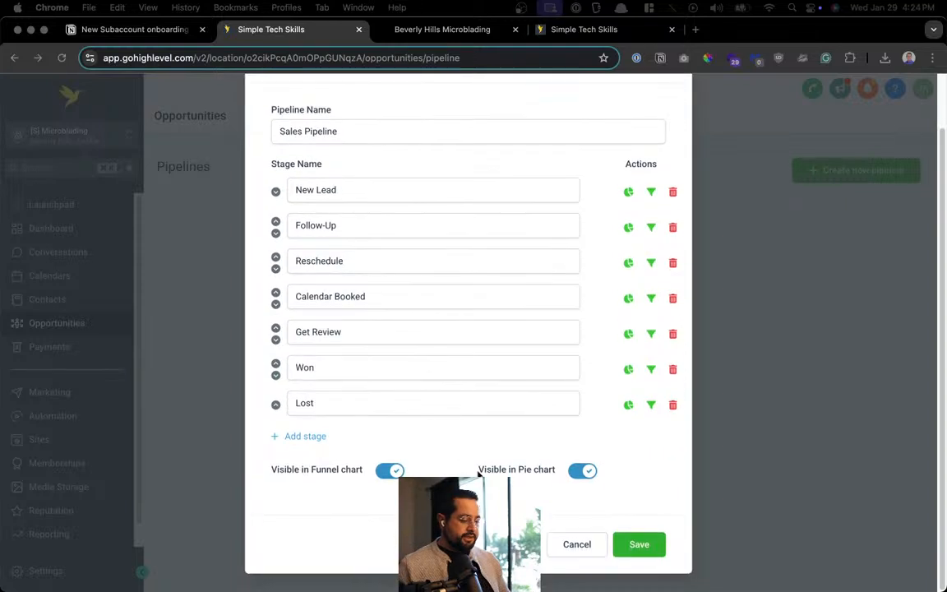
click(645, 547)
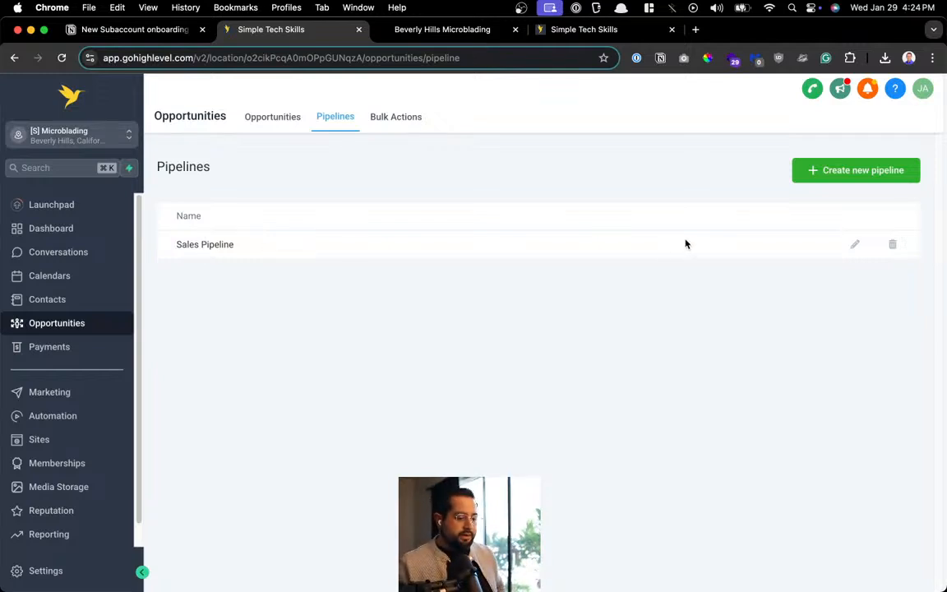
Add a Create/Update Opportunity action targeting Sales Pipeline's New Lead stage
click(555, 31)
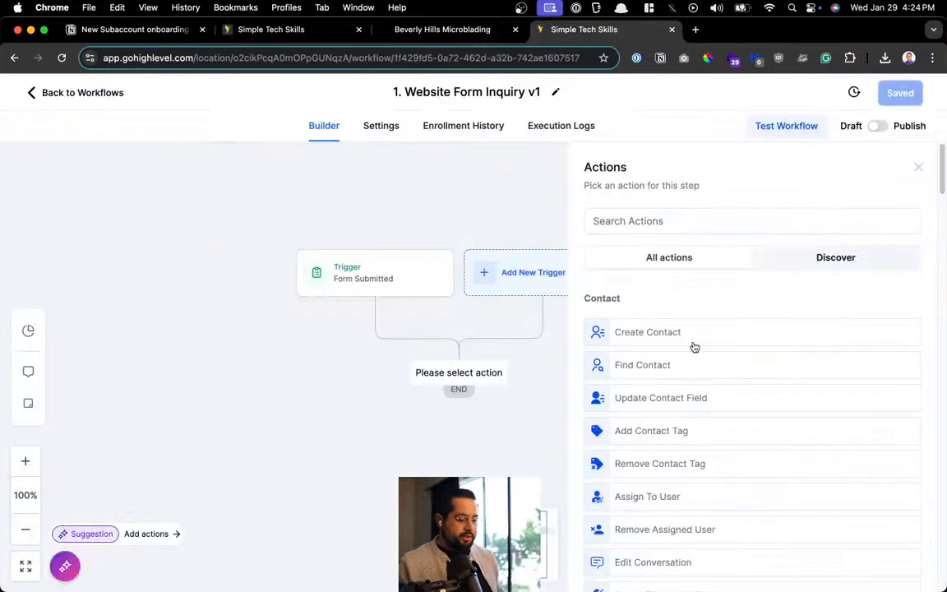
click(622, 216)
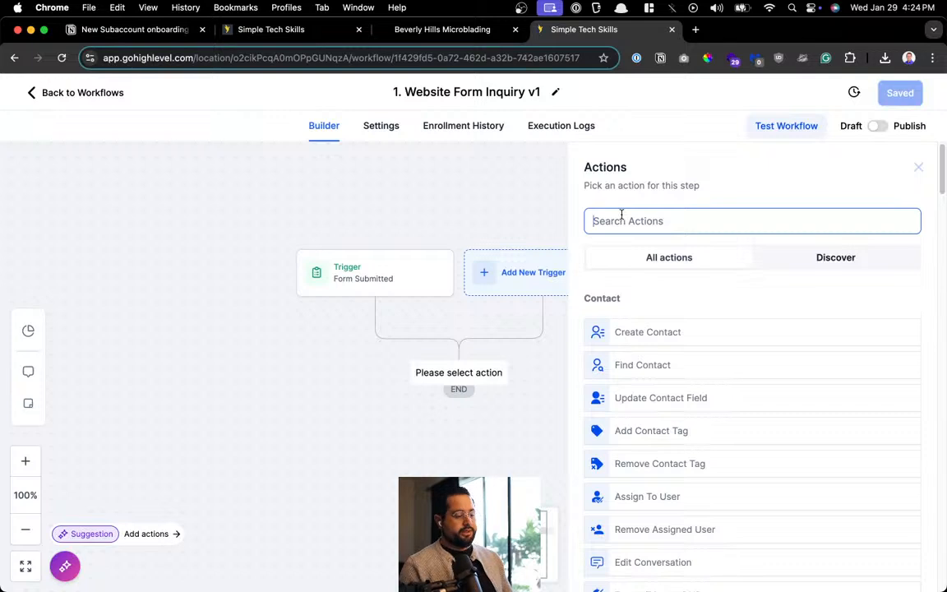
text(op)
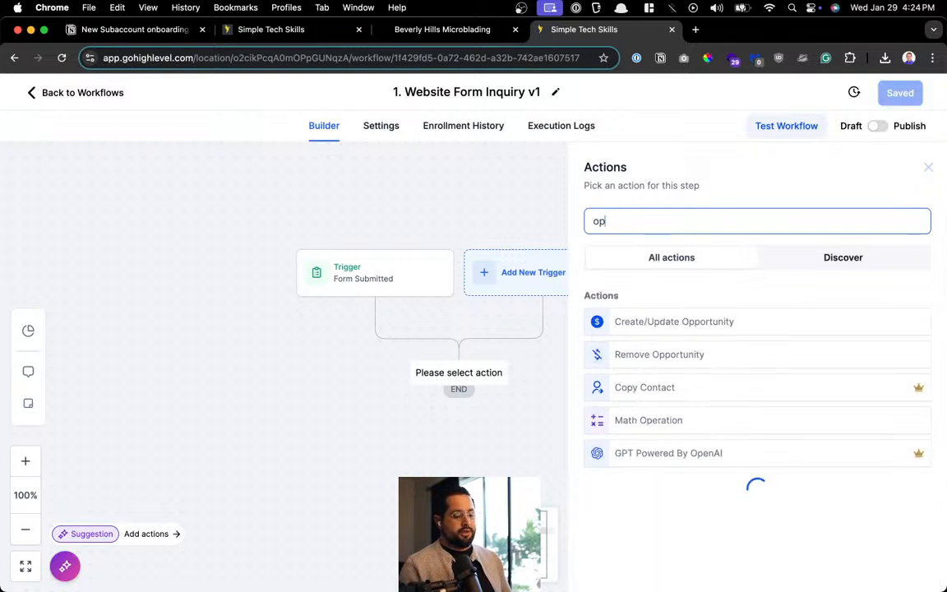
click(655, 324)
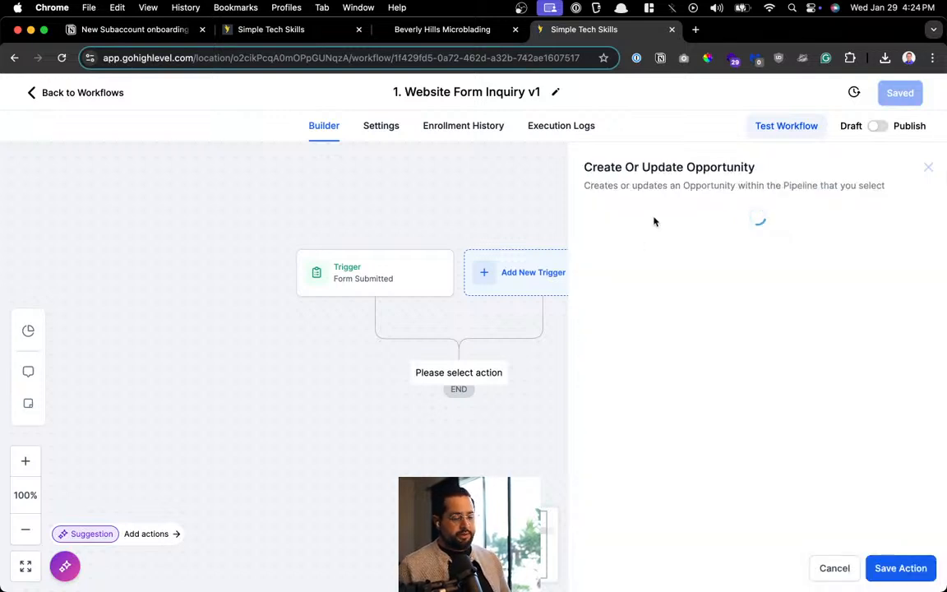
click(547, 306)
click(585, 362)
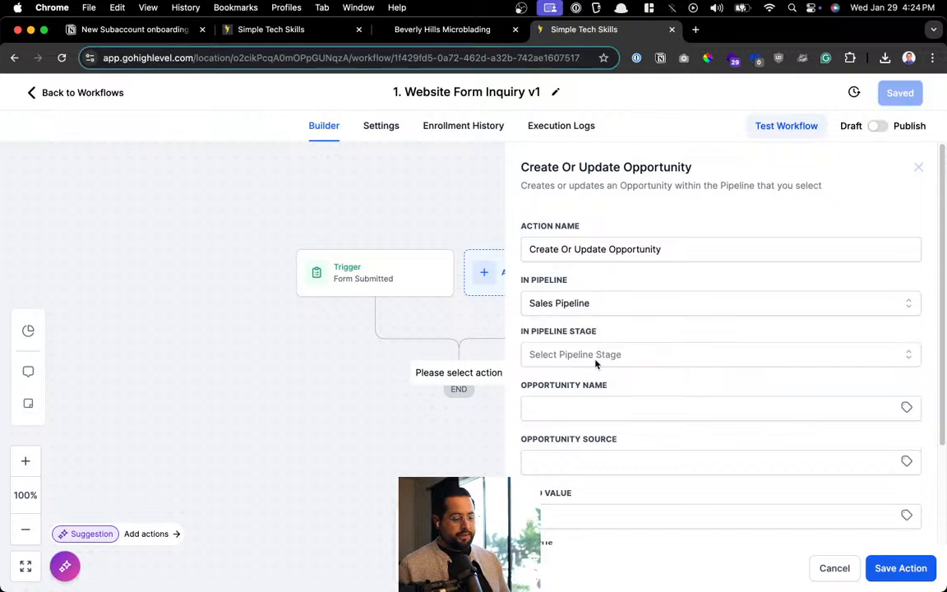
click(599, 356)
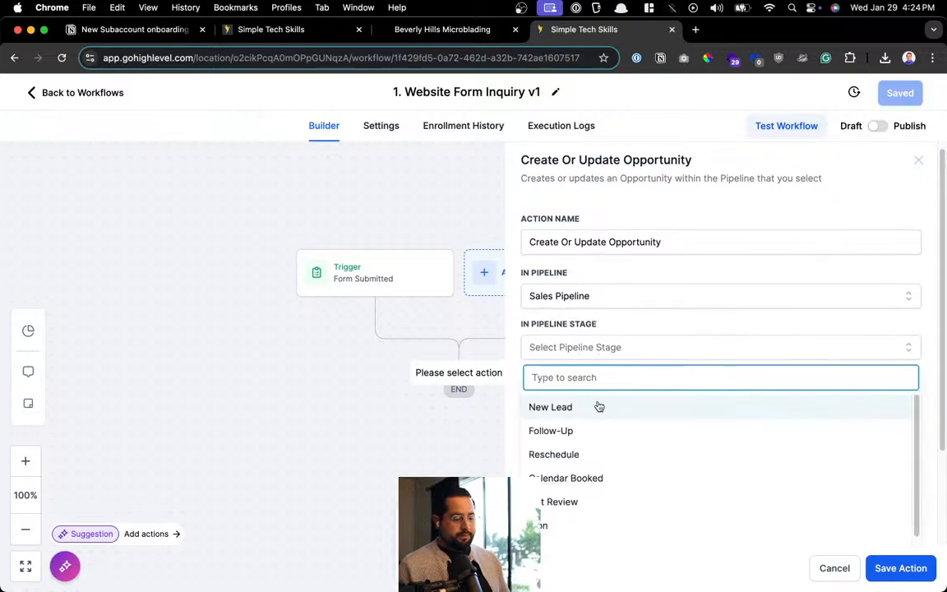
click(598, 406)
scroll(592, 370, down, 2)
Name it with Contact First Name, source 'Website Form', status open, allow backward moves, and save
click(594, 319)
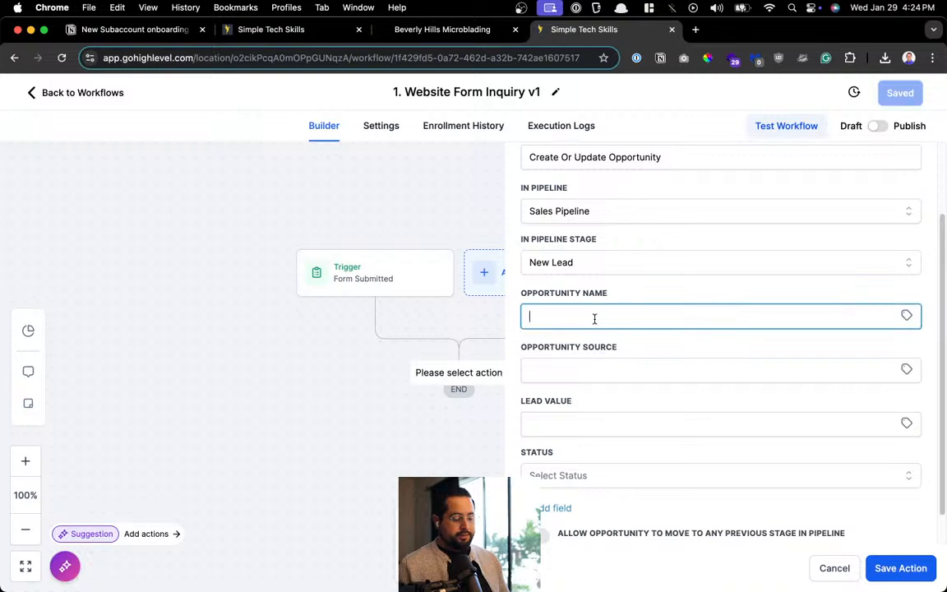
click(906, 315)
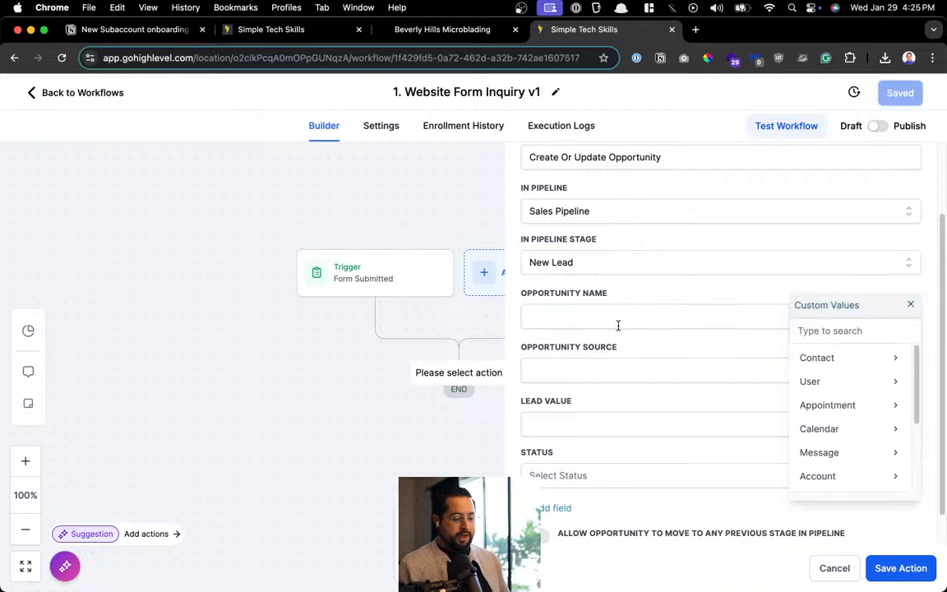
click(821, 359)
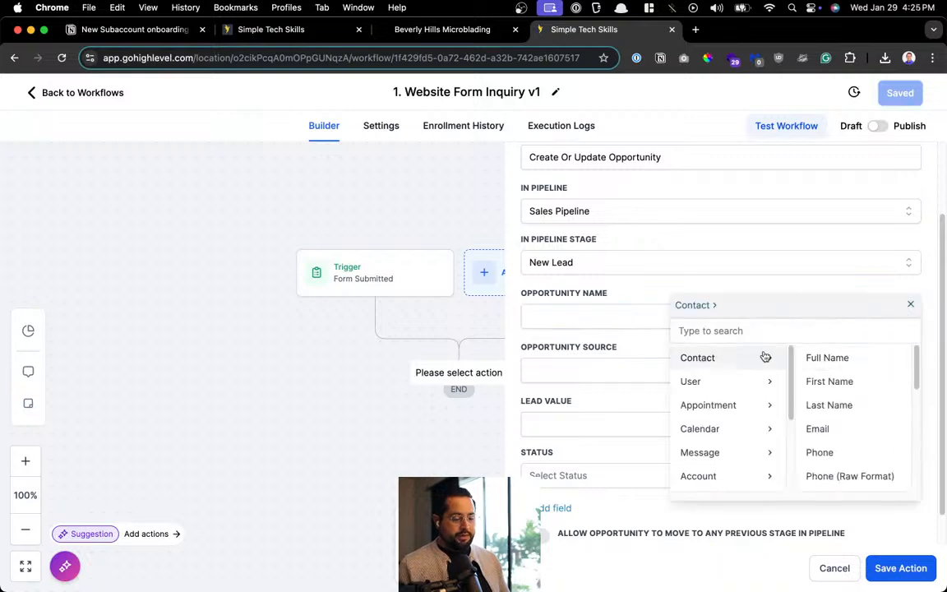
click(832, 381)
scroll(633, 362, down, 1)
scroll(625, 361, down, 1)
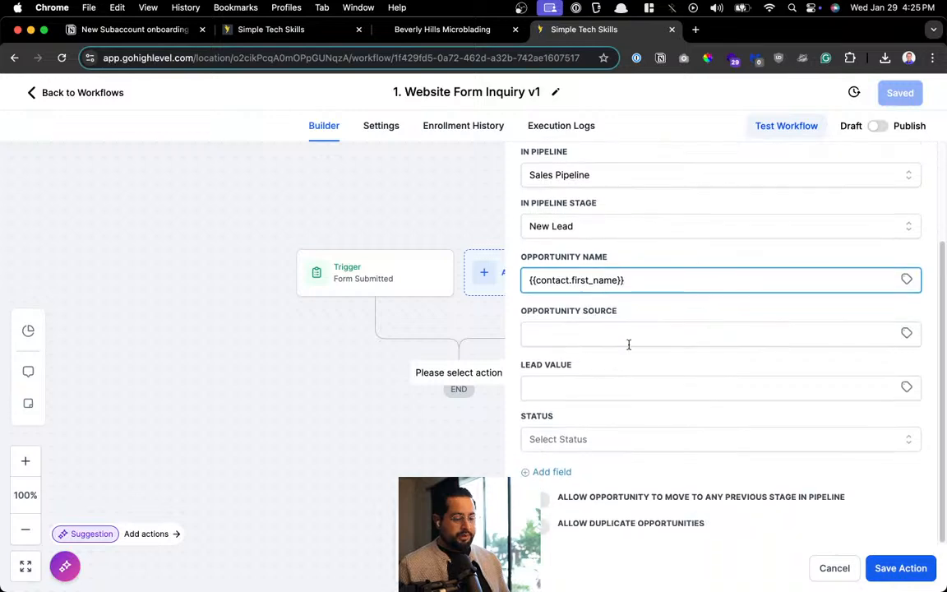
click(631, 338)
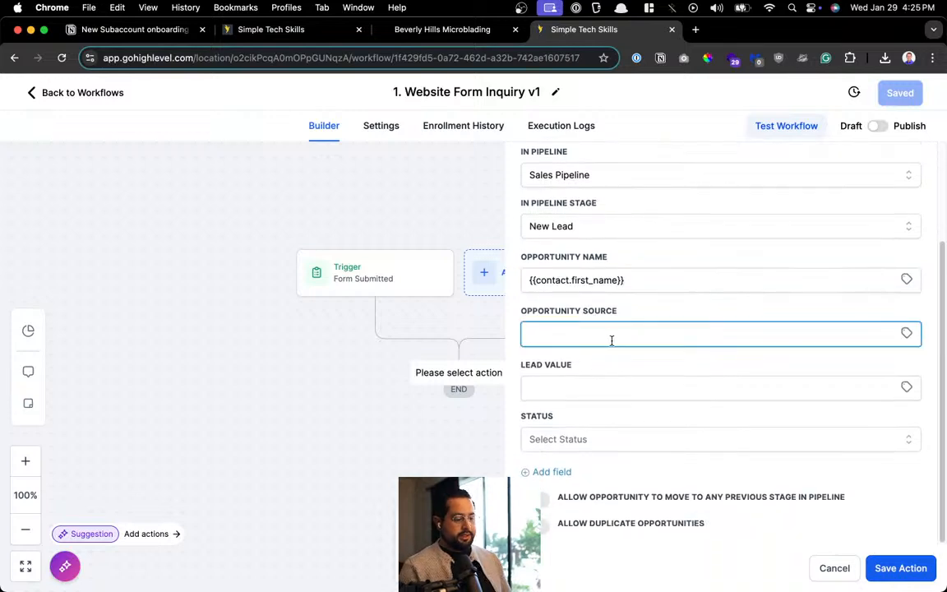
text(Website Form)
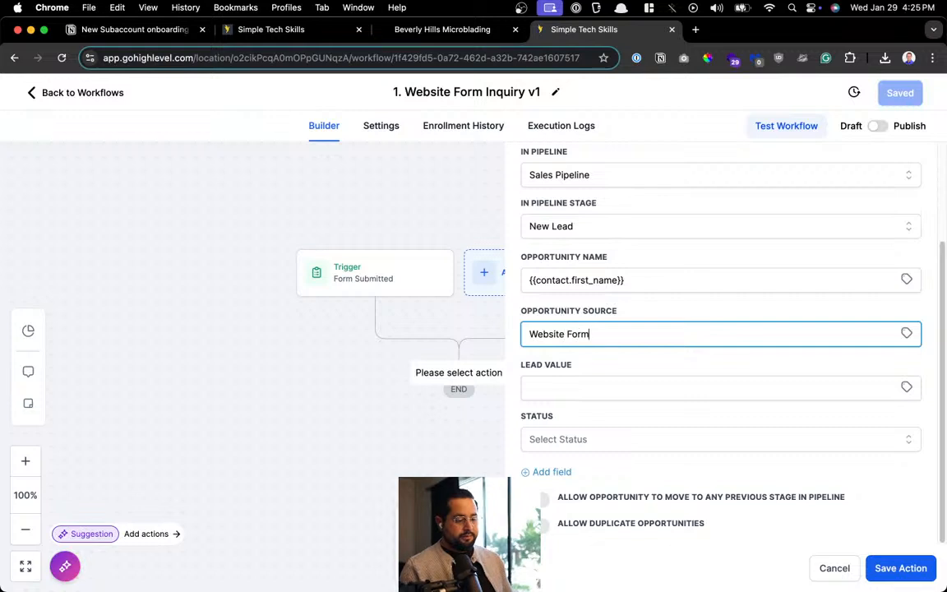
click(602, 393)
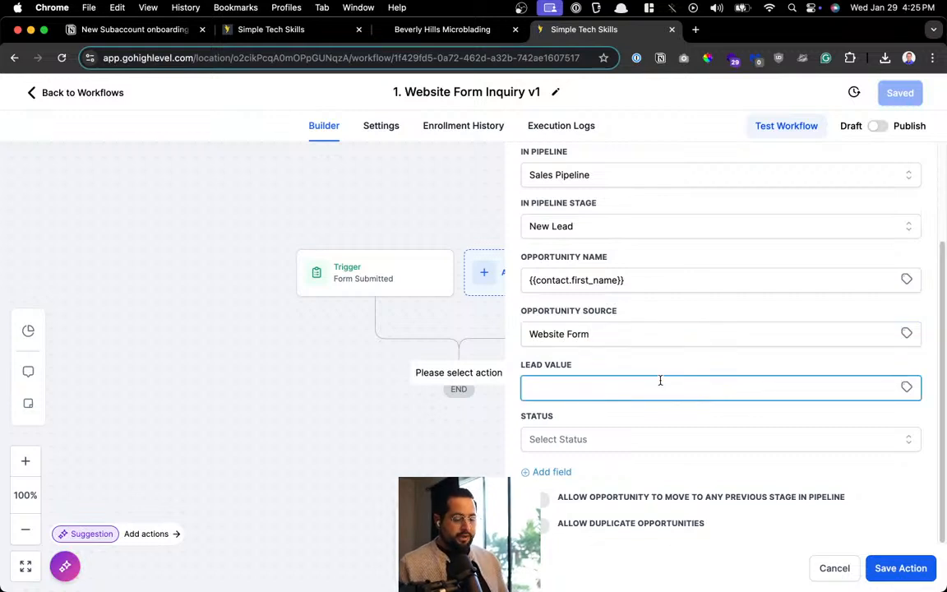
click(564, 440)
click(586, 469)
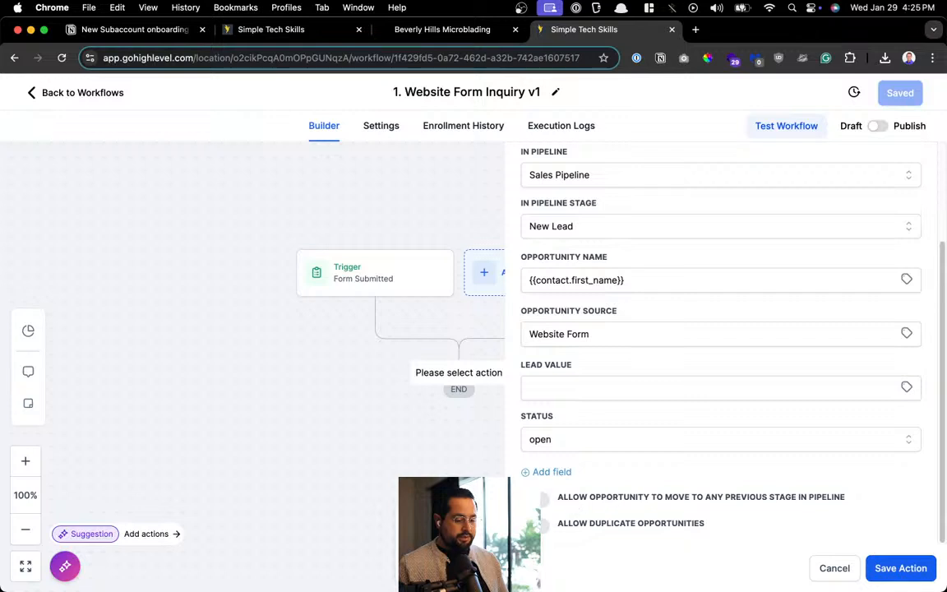
click(535, 498)
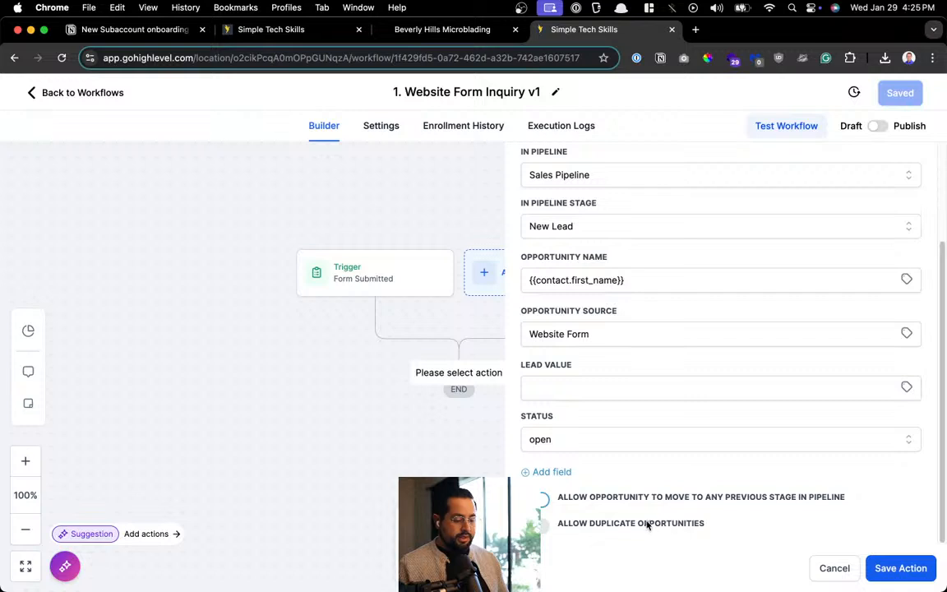
click(900, 568)
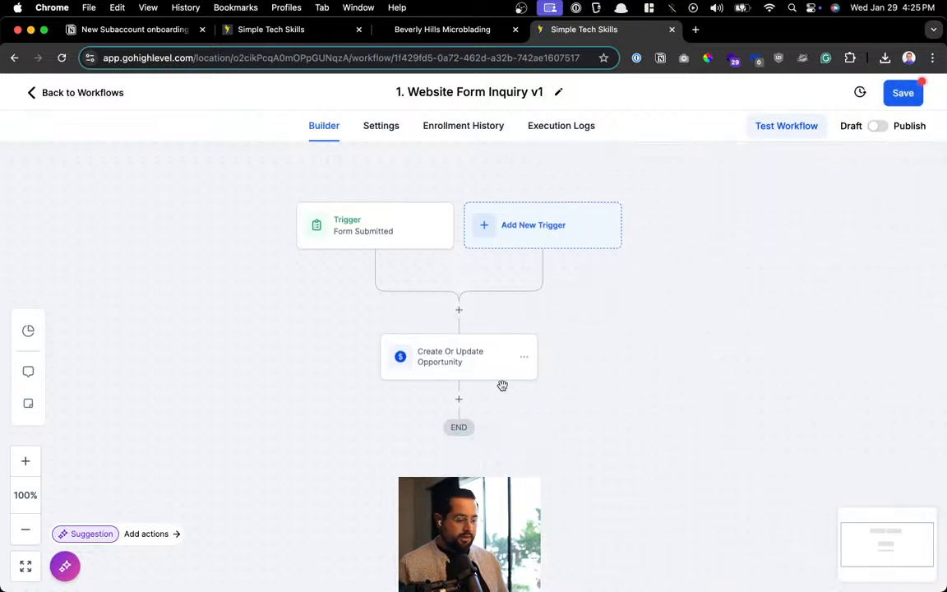
Add an empty step below the Create Or Update Opportunity node
click(458, 399)
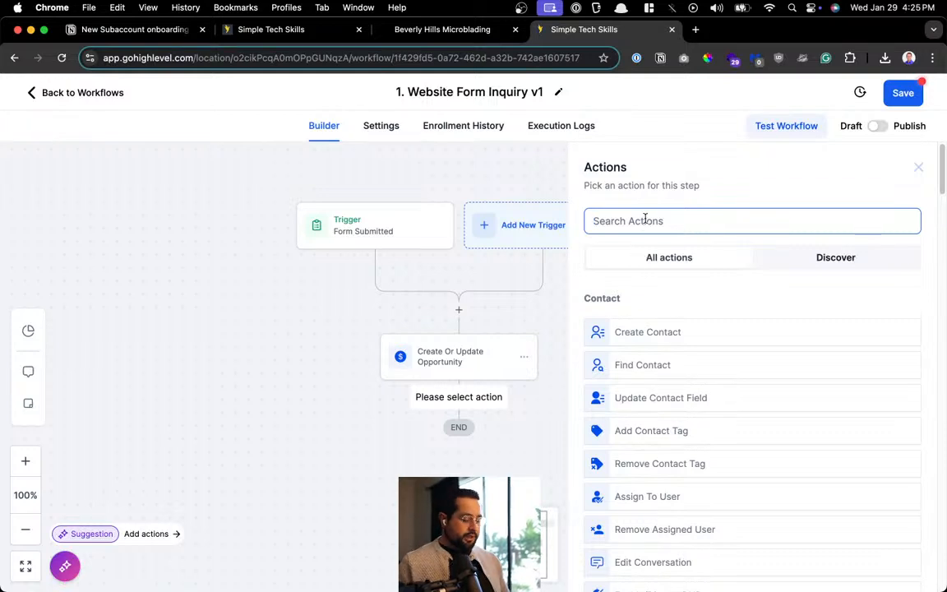
Add a Send Email action from 'Business Name' with the business sender address
text(email)
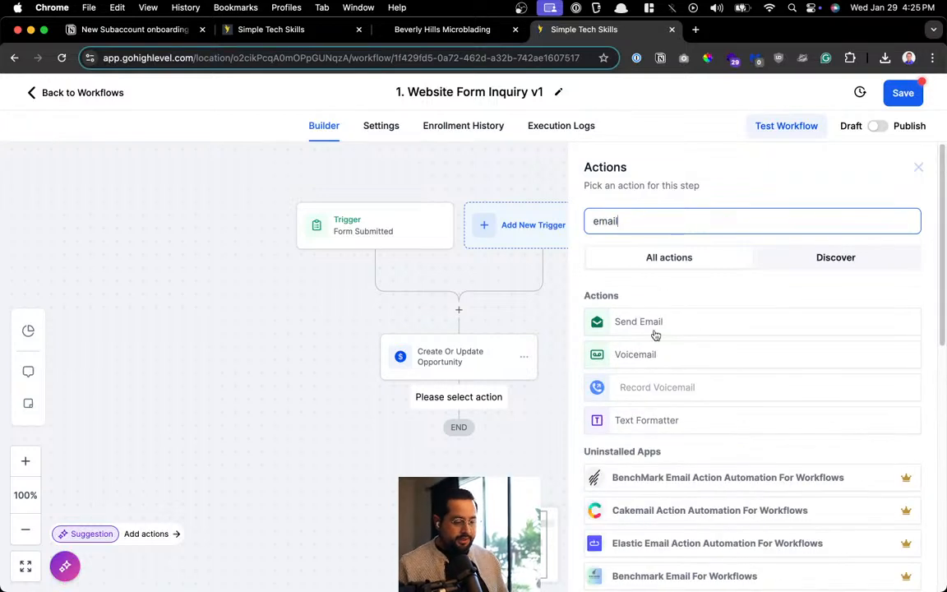
click(656, 323)
click(646, 314)
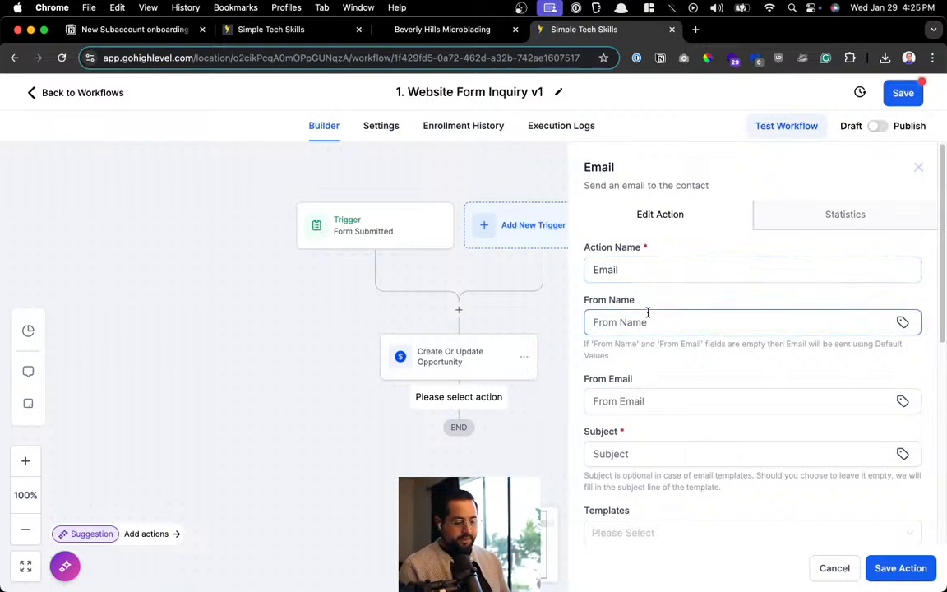
text(Business Name)
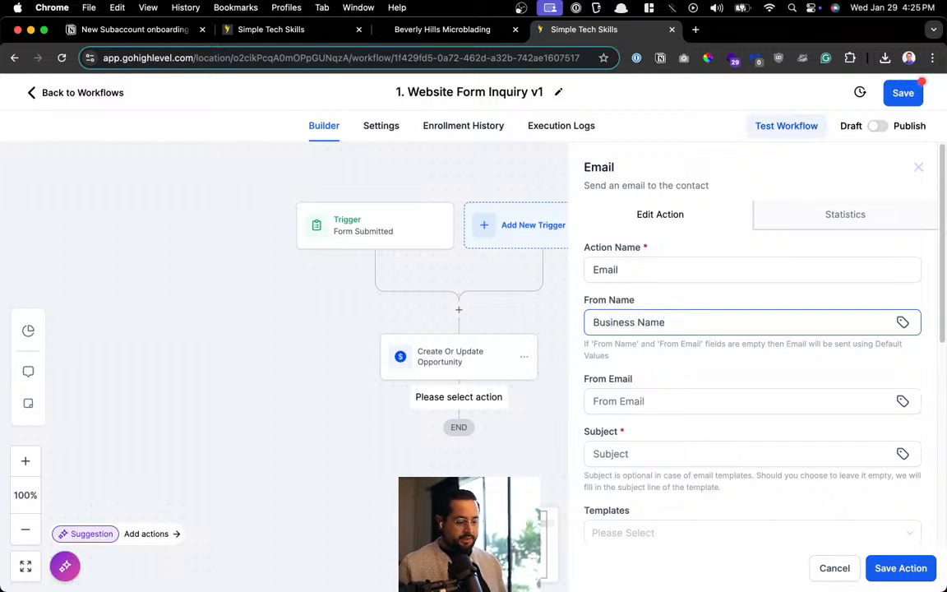
scroll(645, 308, down, 2)
click(646, 308)
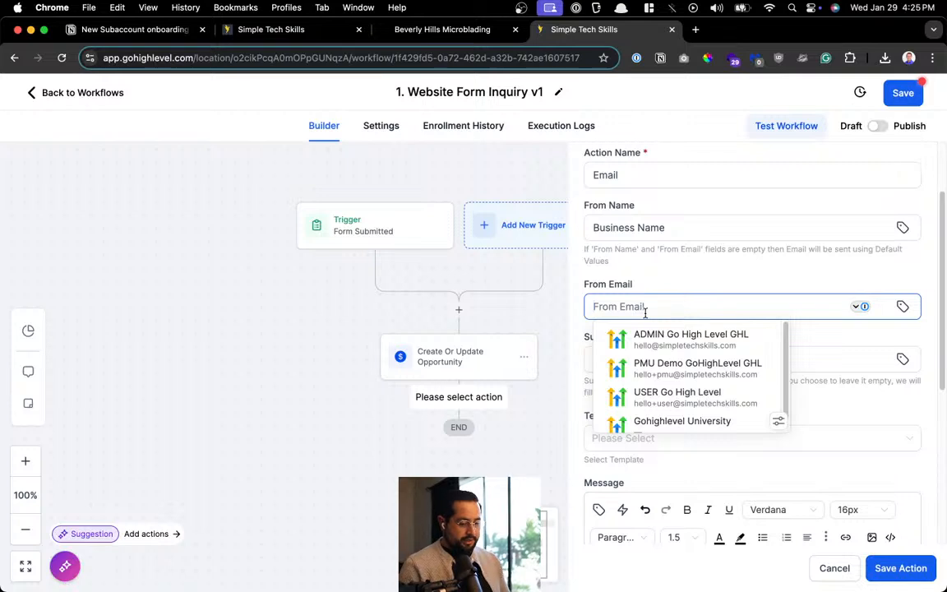
key(super+v)
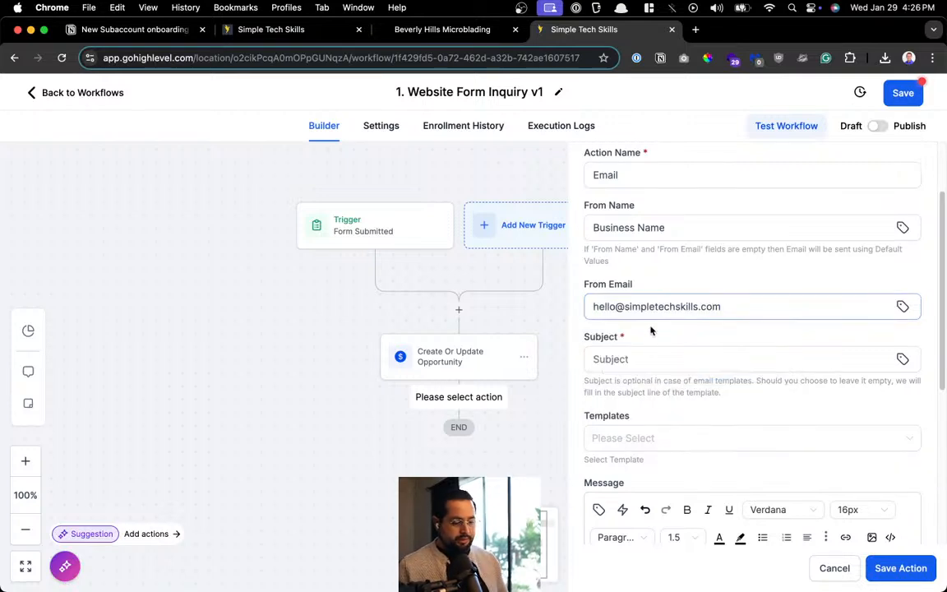
Set the email subject to 'Message Confirmation'
click(656, 359)
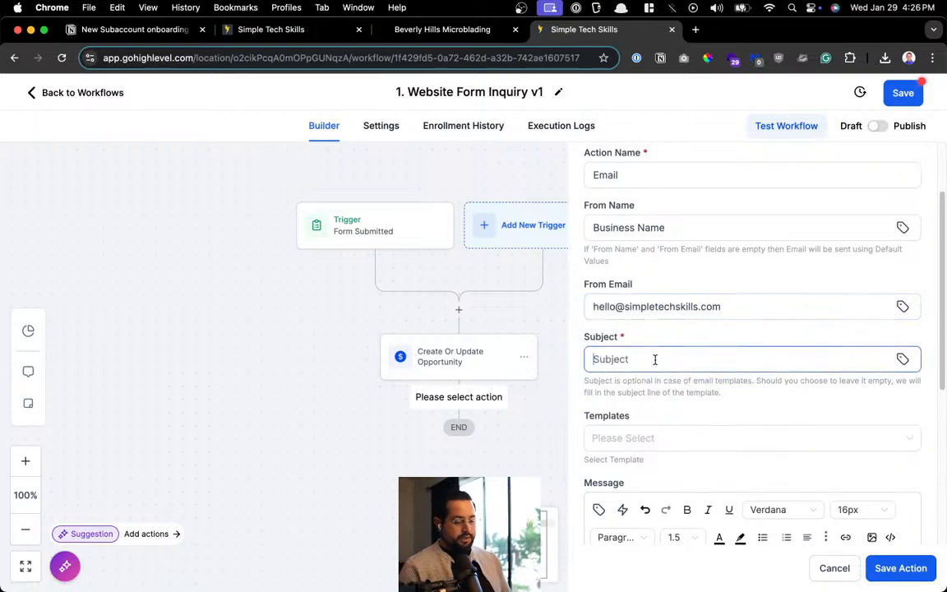
text(We)
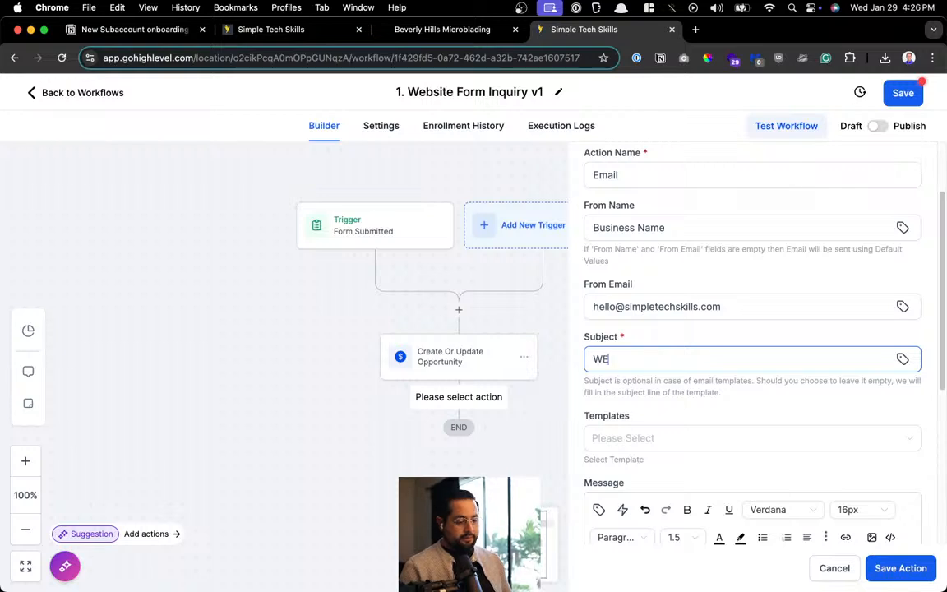
key(super+a)
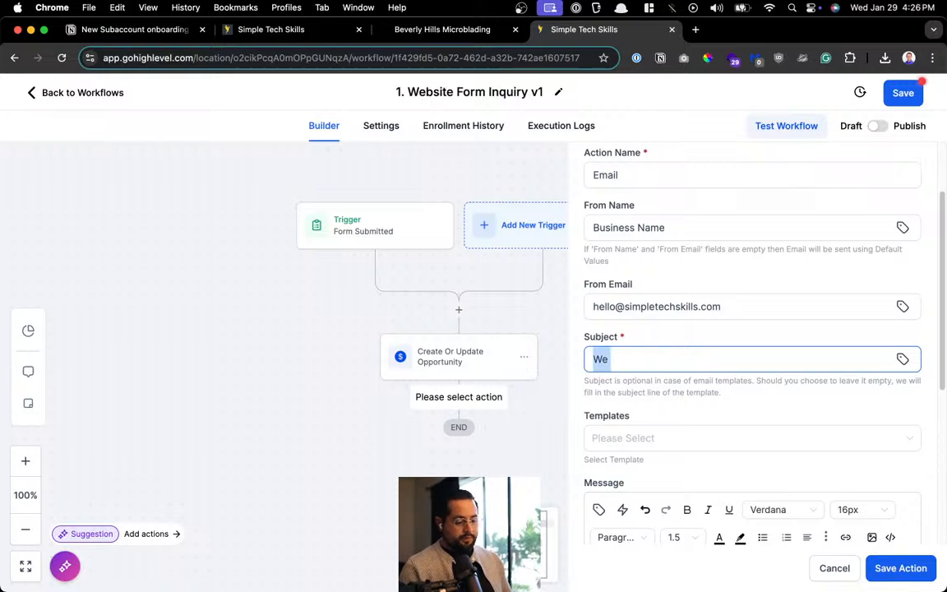
key(BackSpace)
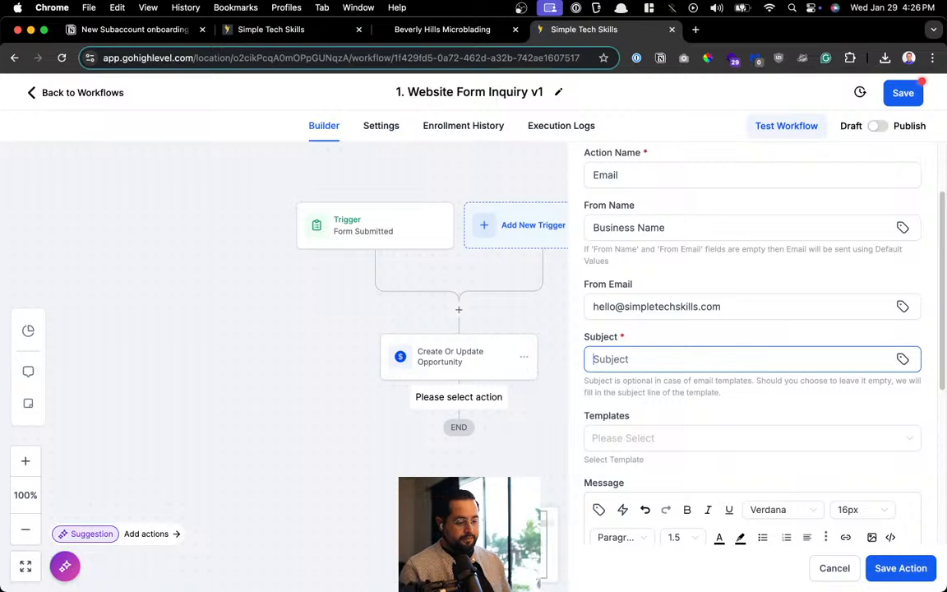
text(Message)
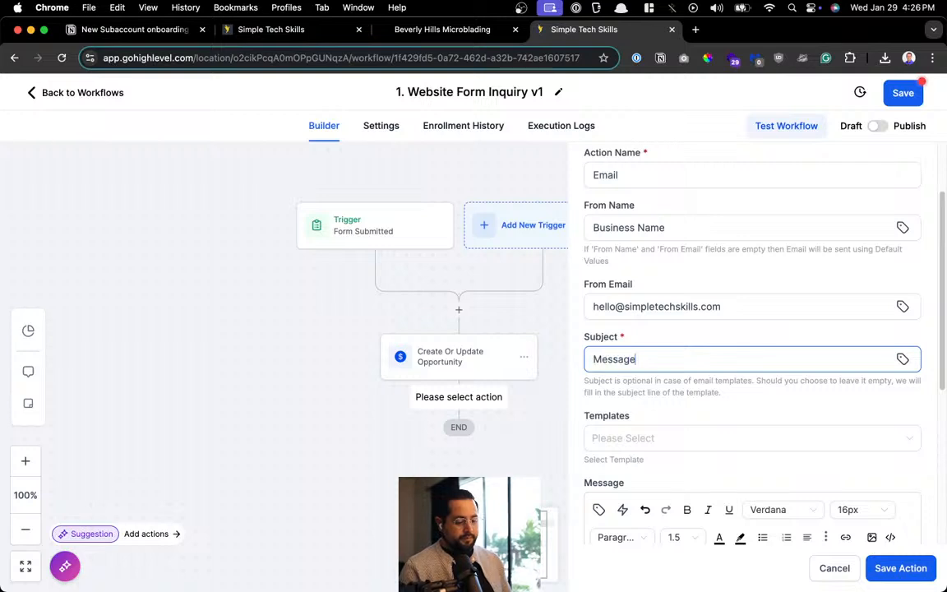
text( Confirmation)
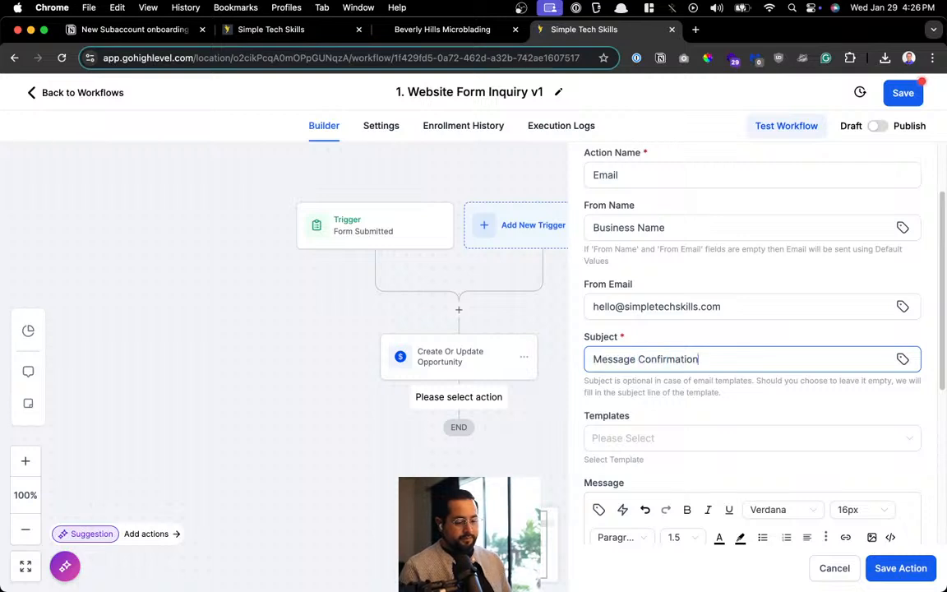
Open the email body with 'Hi {contact first name},' and a thank-you line for reaching out
scroll(643, 373, down, 5)
click(638, 376)
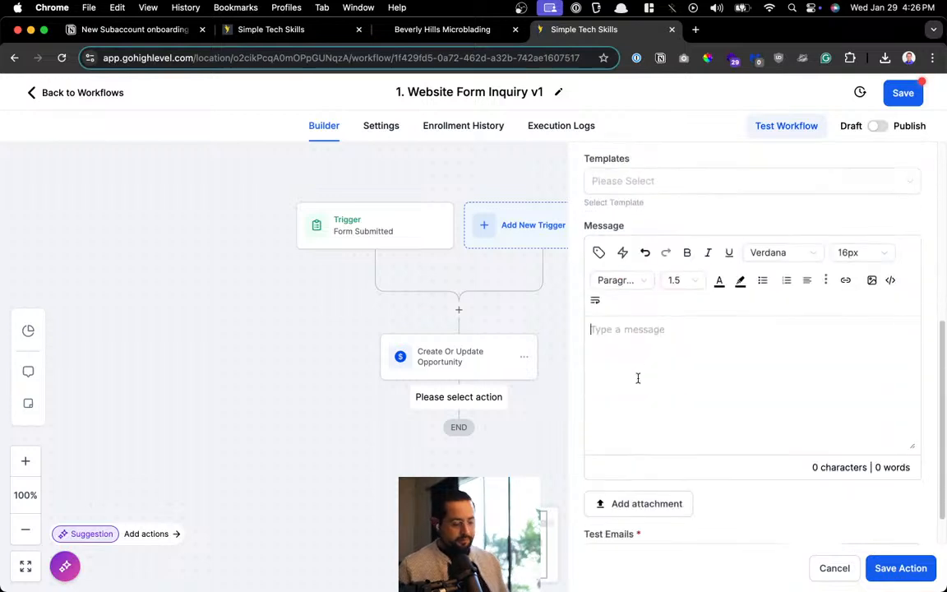
text(Thank y)
key(BackSpace)
key(BackSpace)
key(BackSpace)
key(BackSpace)
key(BackSpace)
key(BackSpace)
key(BackSpace)
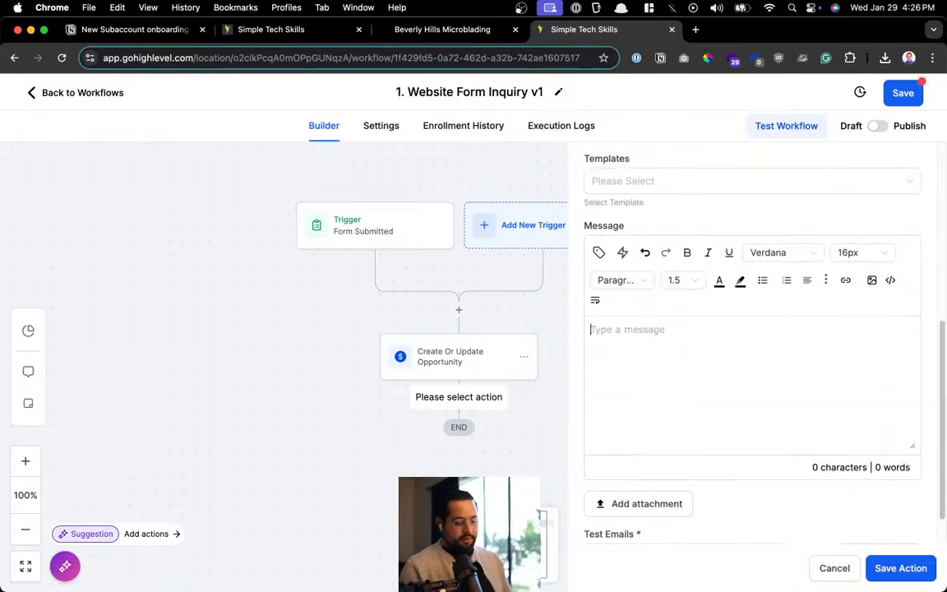
text(Hi)
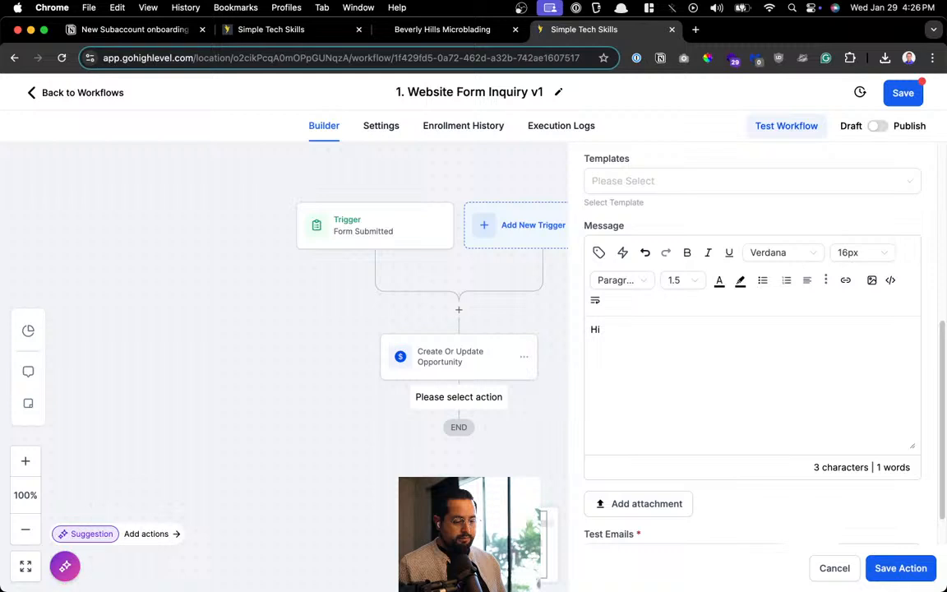
click(599, 252)
click(592, 327)
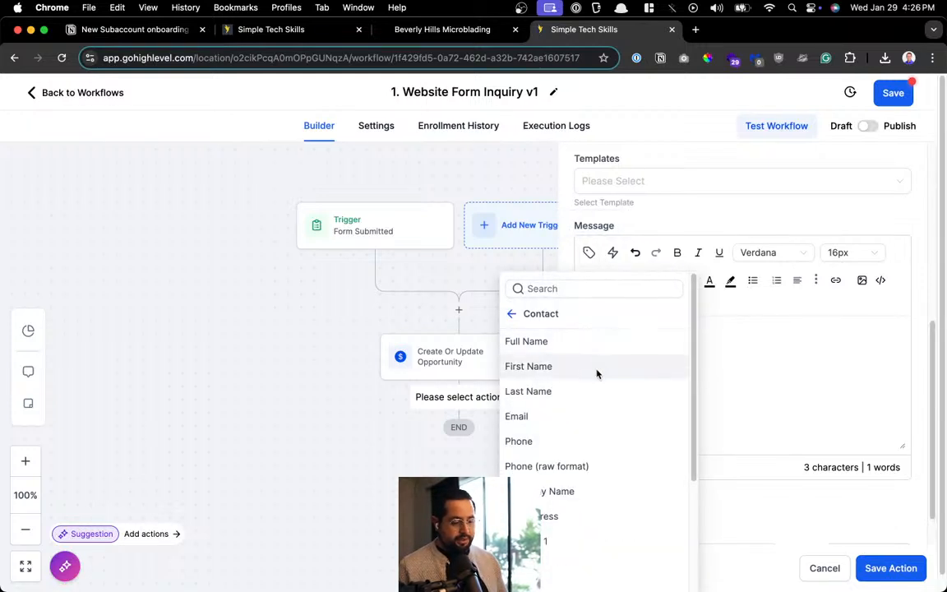
click(597, 375)
text(,)
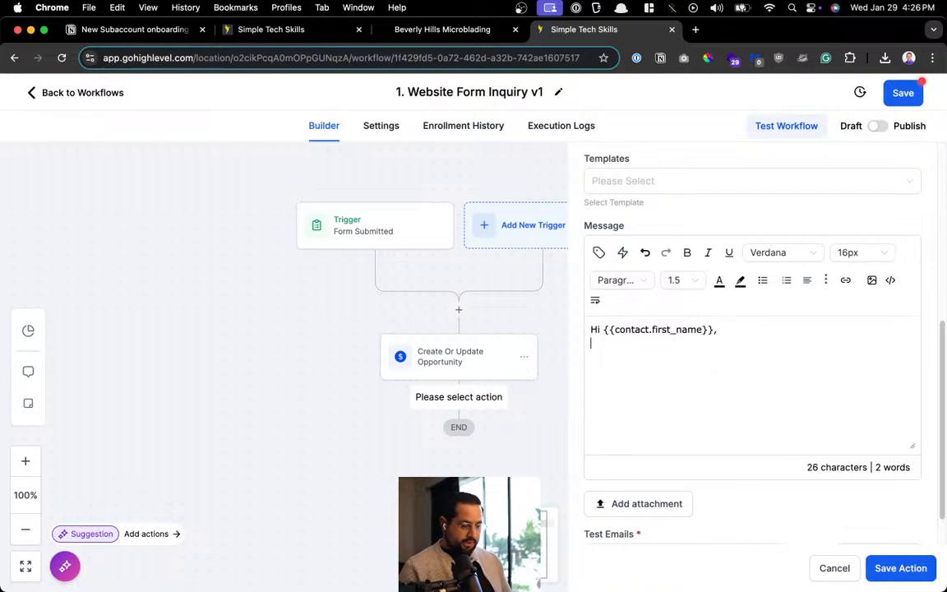
key(Return)
text(Thank you for reach)
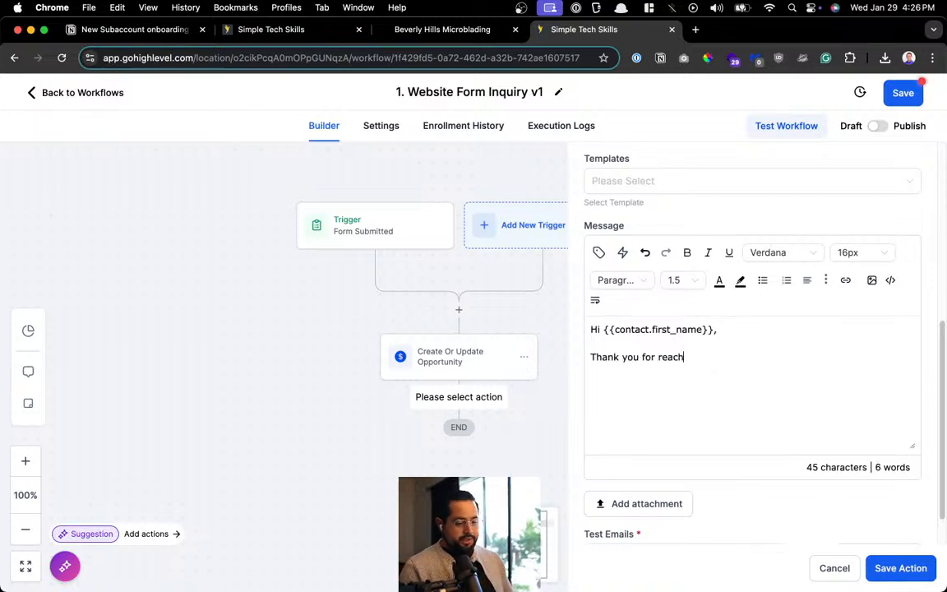
text(out ou)
key(BackSpace)
key(BackSpace)
key(BackSpace)
key(BackSpace)
key(BackSpace)
key(BackSpace)
text(ing)
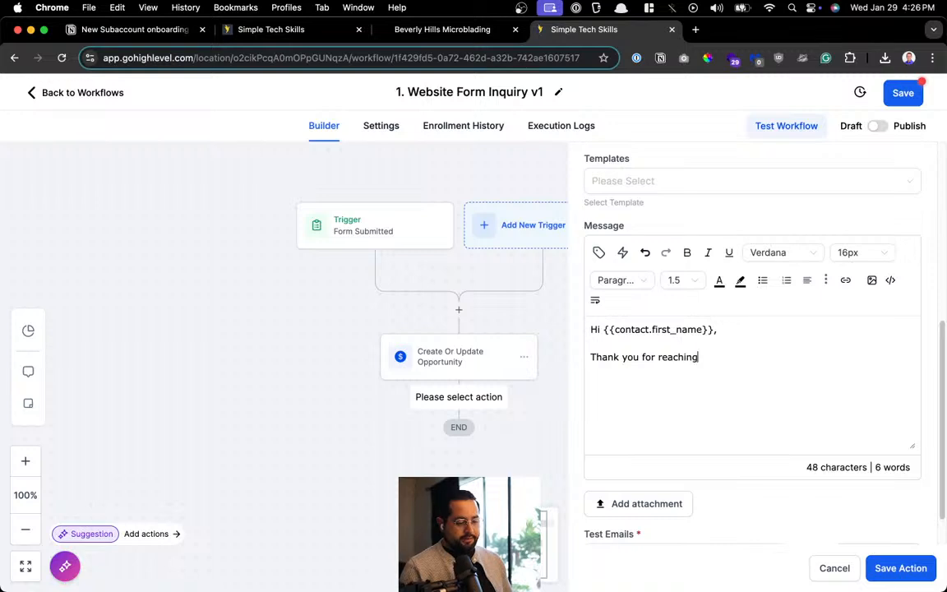
text( out to us)
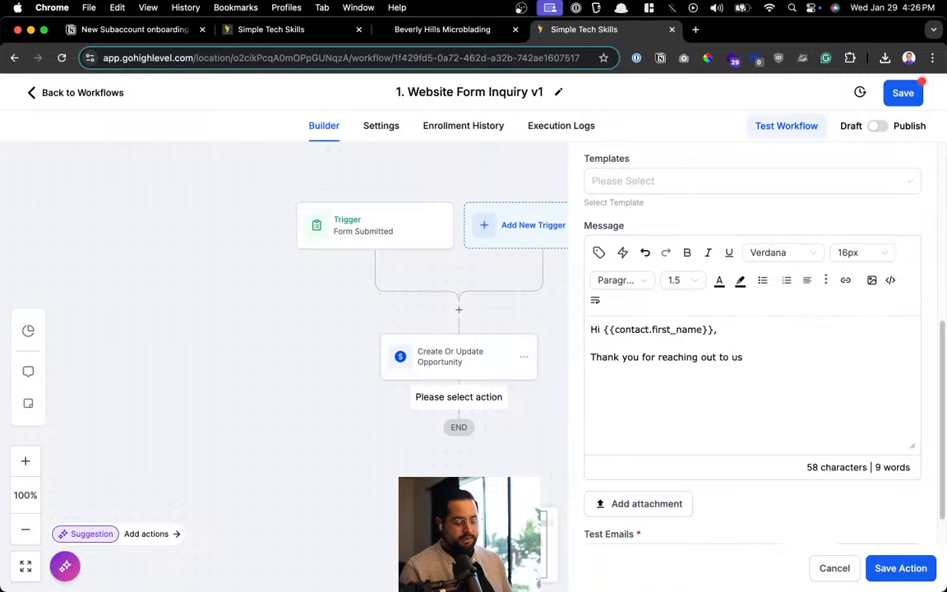
text(e.)
Add 'We received your message', the 48-hour contact promise, and 'Have a blessed day,'
key(super+BackSpace)
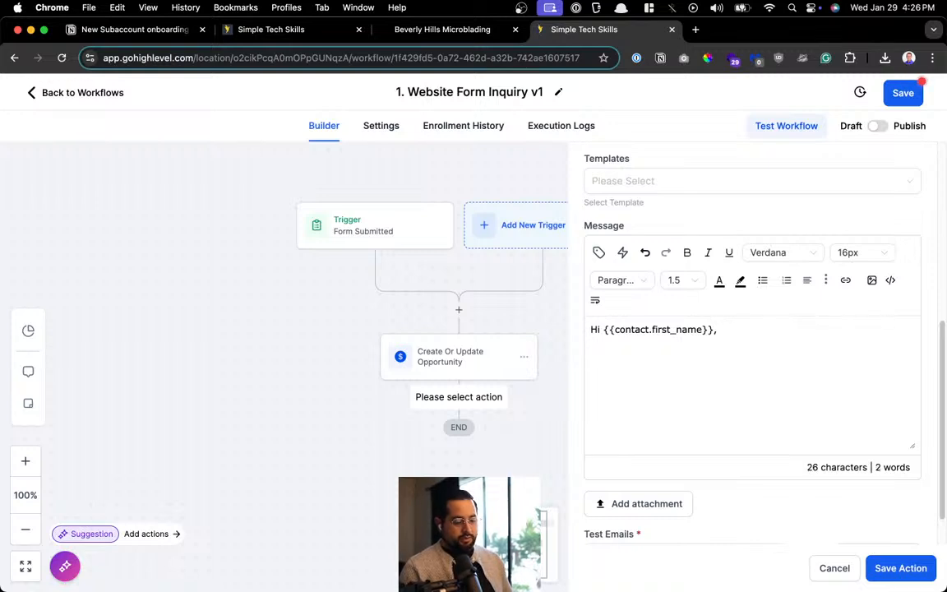
text(WE recieved)
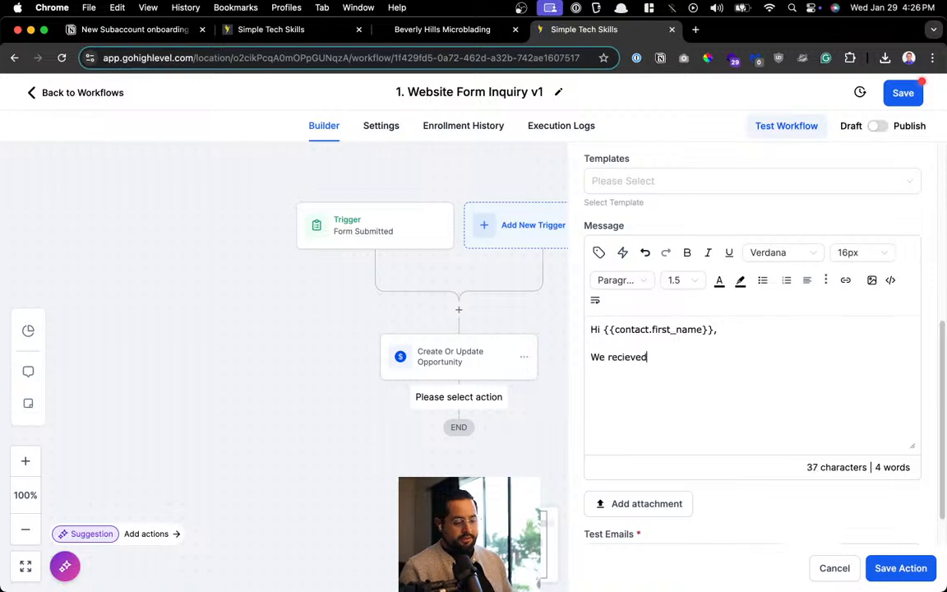
text( your message.)
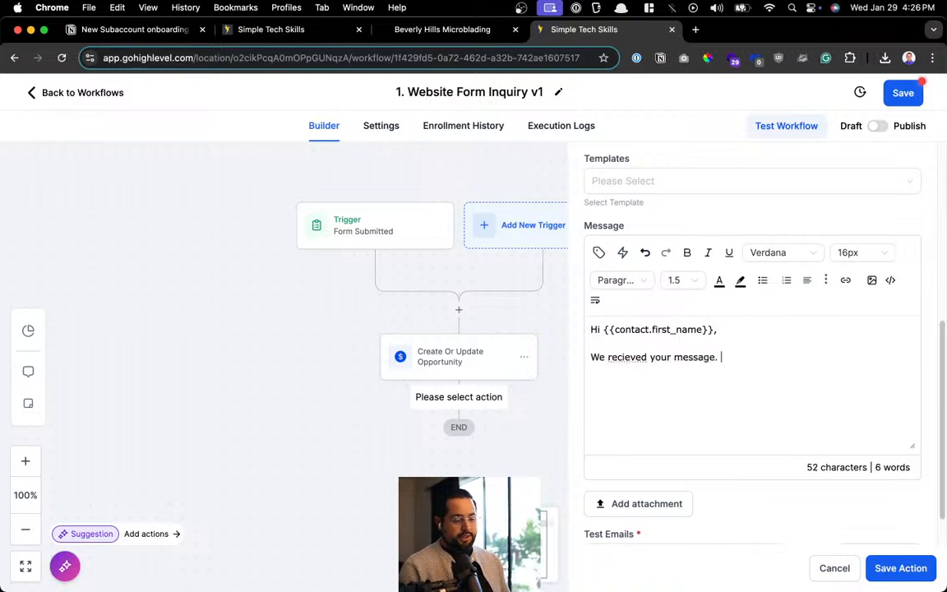
right_click(631, 358)
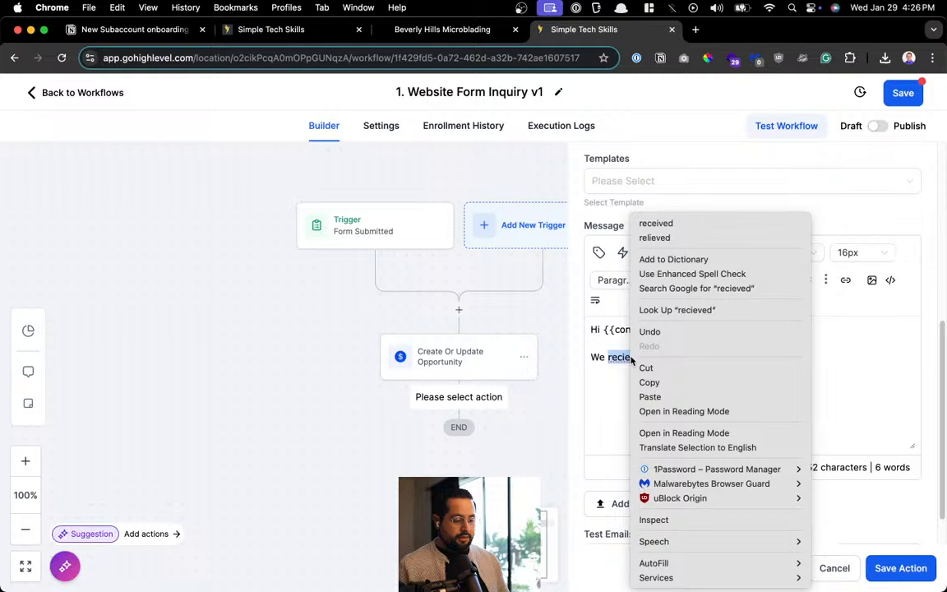
click(680, 223)
click(769, 370)
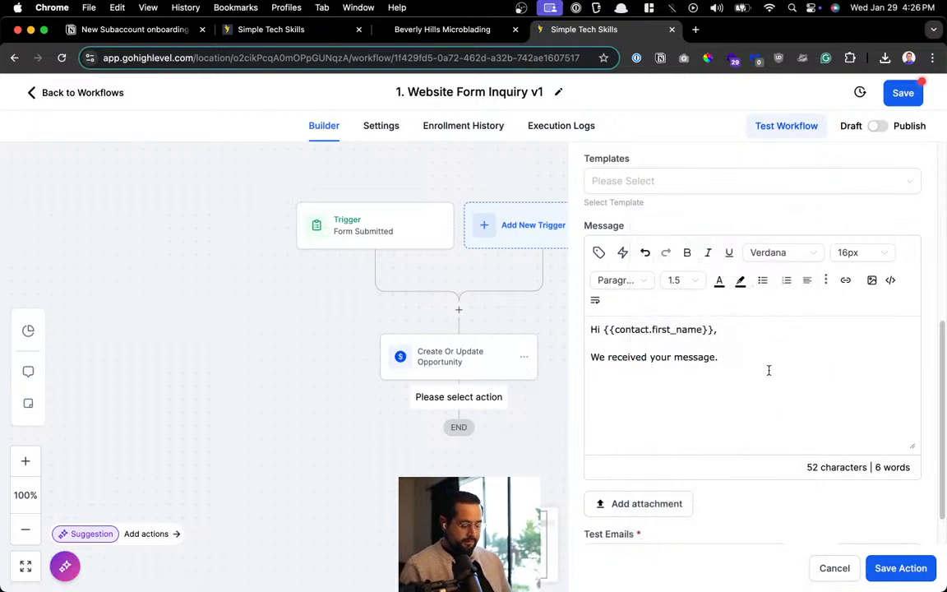
text(Our team will conta)
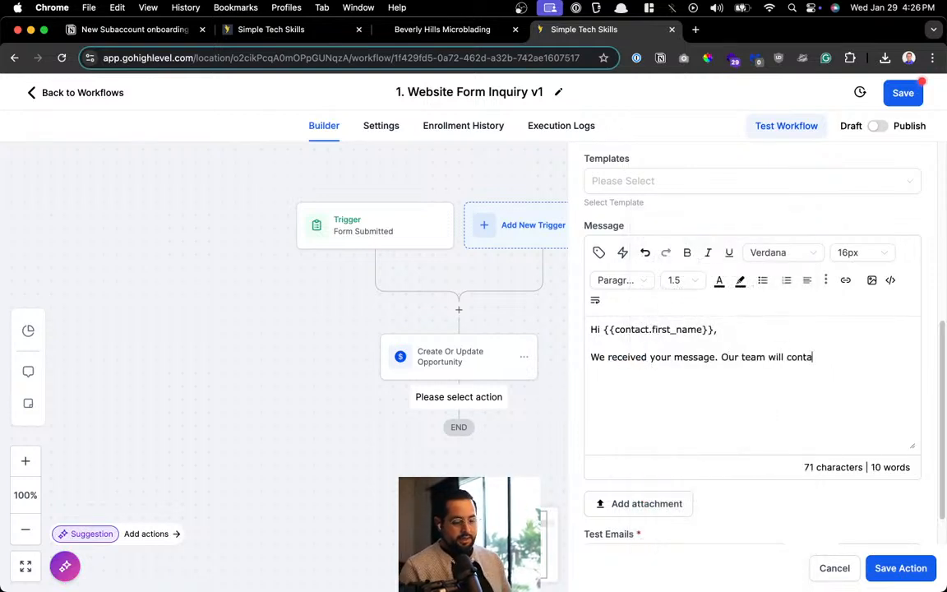
text(ct you within)
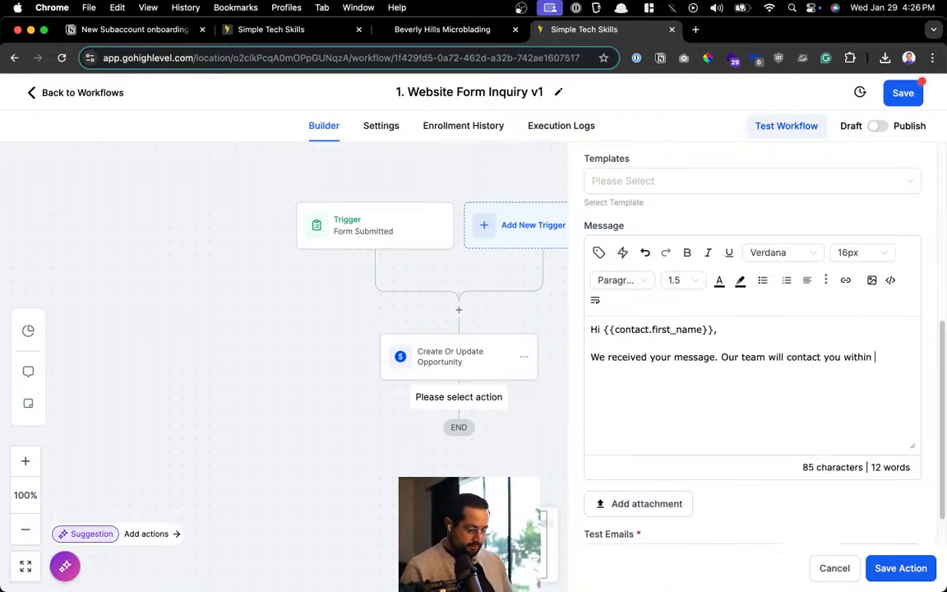
text( 48 hours.  )
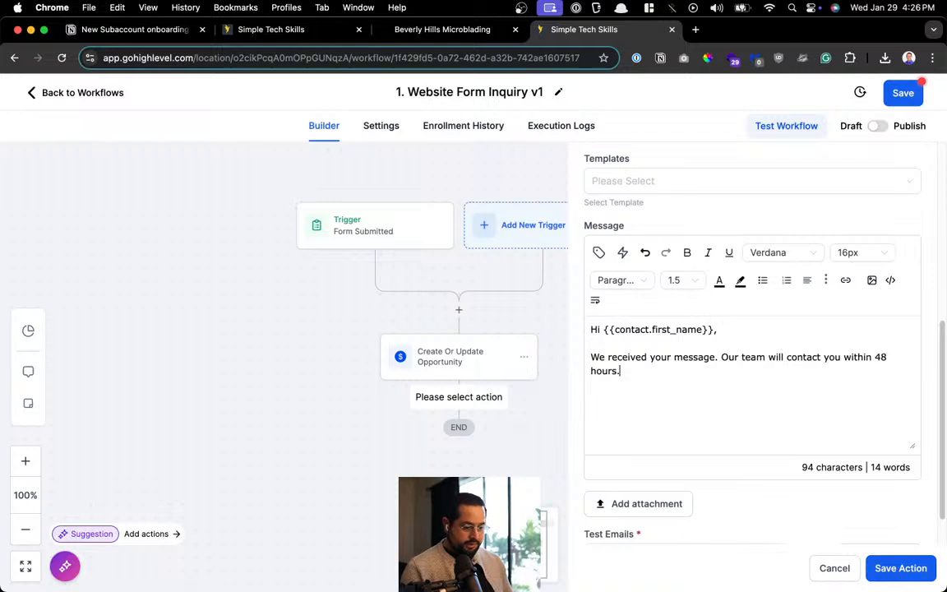
text(Hav)
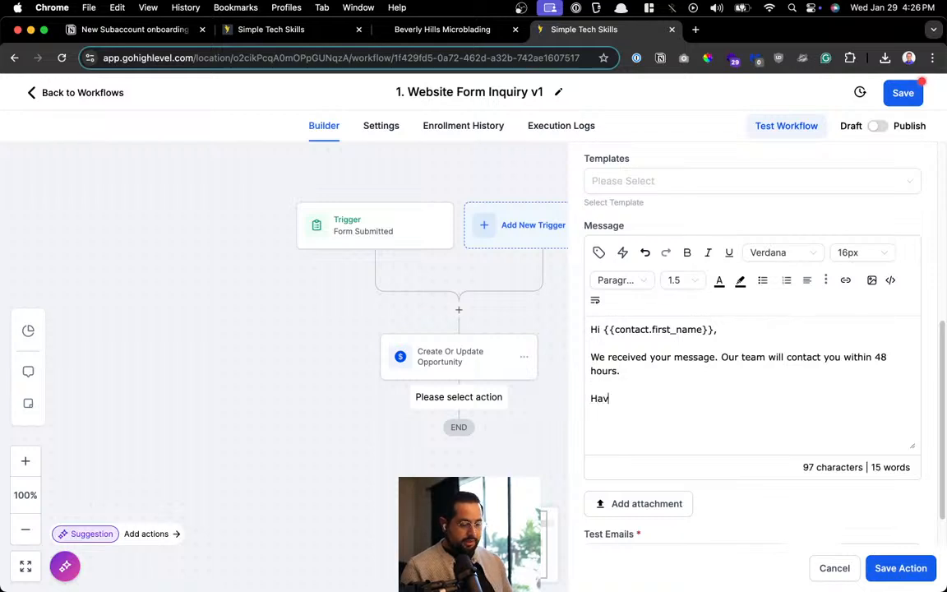
text(e a blessed day)
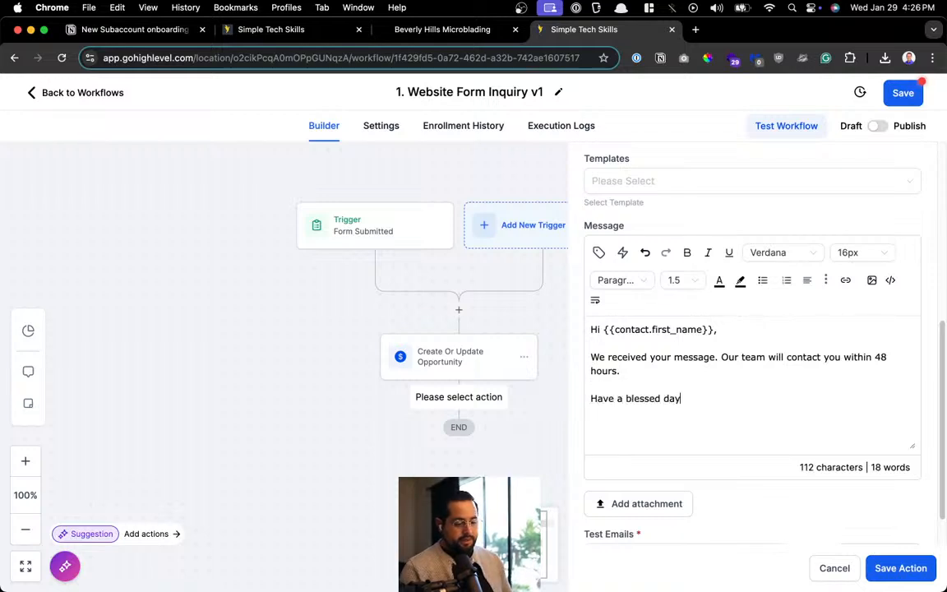
text(,)
Add 'Business Owners Name' and 'Business Name' sign-off lines and save the Email step
key(Return)
text(Business)
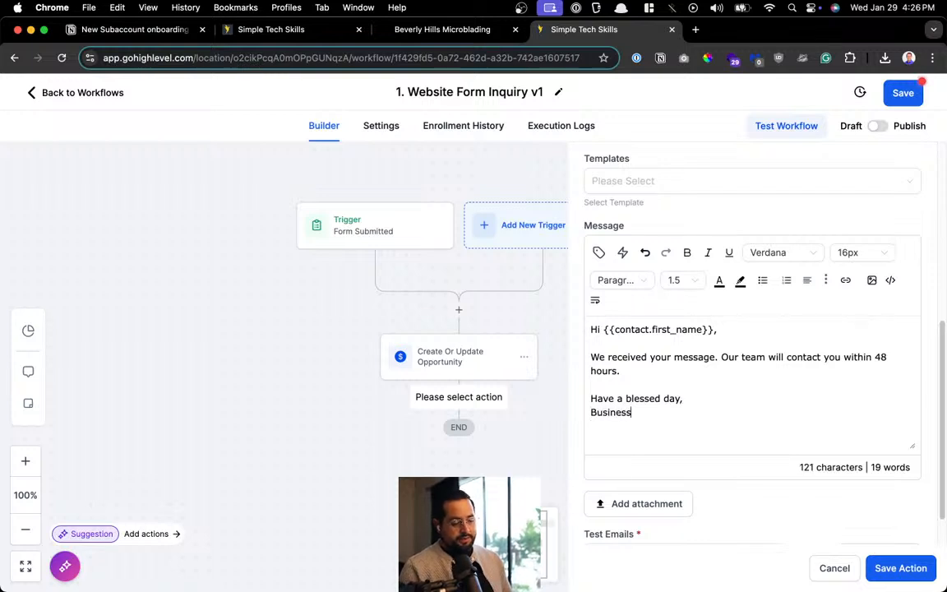
key(alt+BackSpace)
text(Busienss)
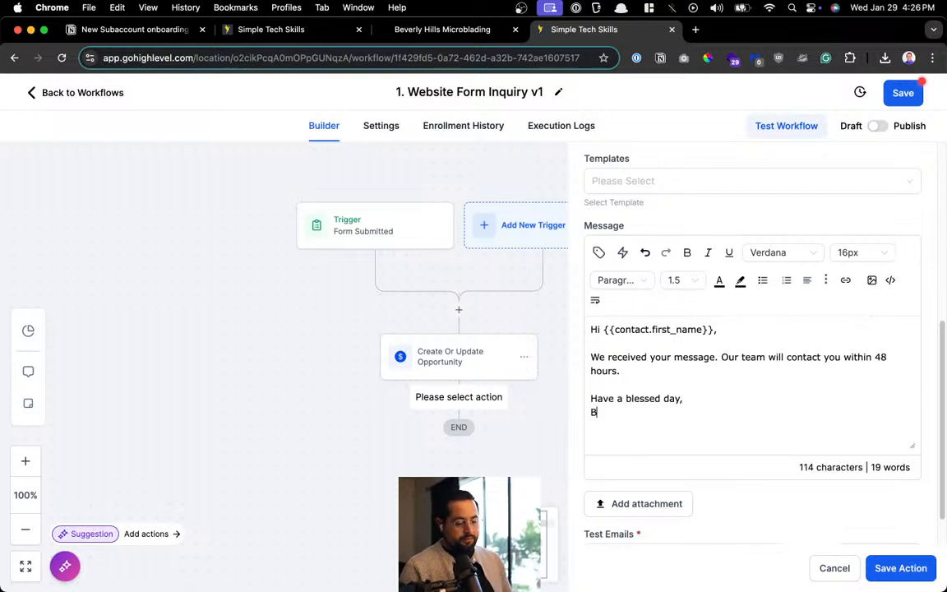
key(BackSpace)
key(BackSpace)
key(BackSpace)
key(BackSpace)
key(BackSpace)
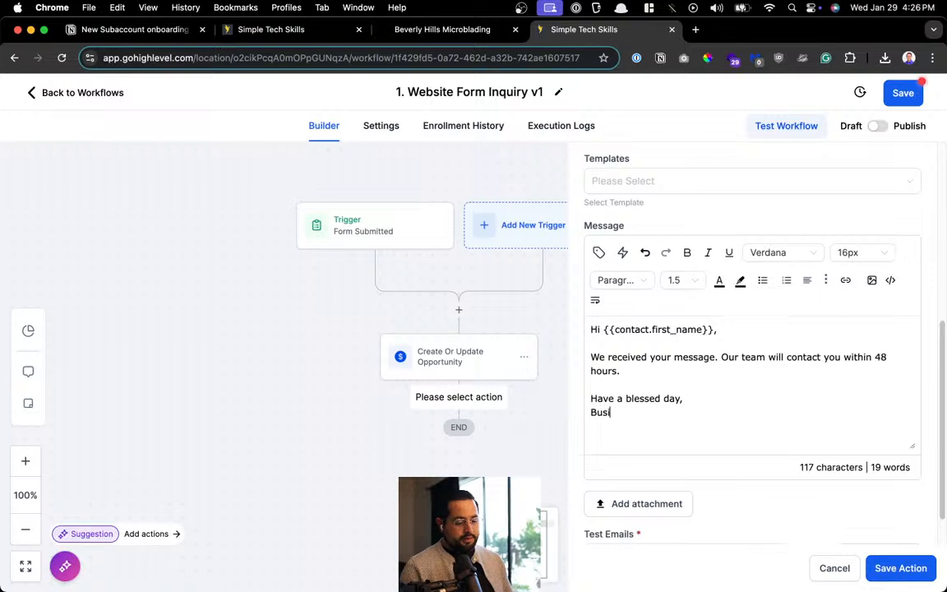
text(ness Owners Name)
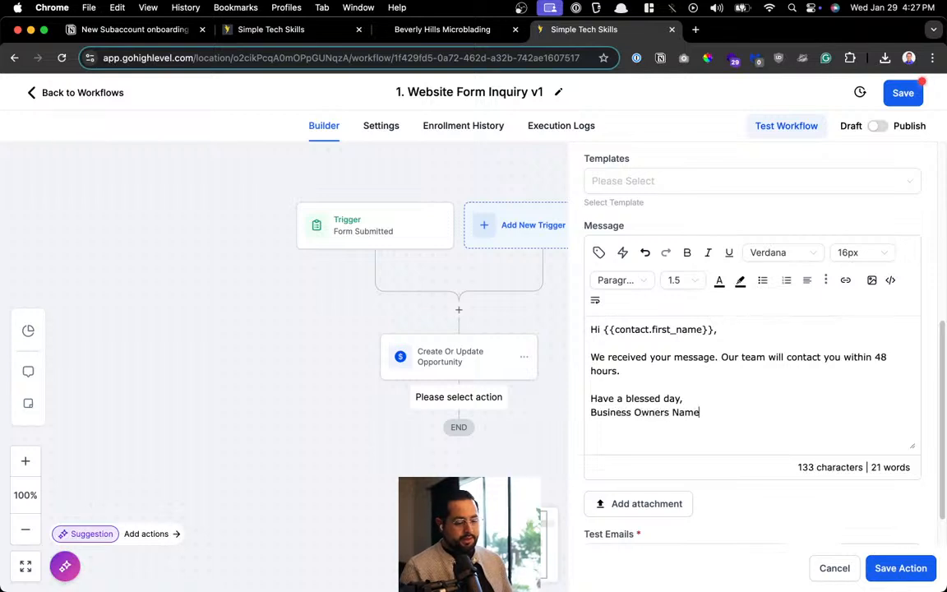
key(Return)
text(Busines)
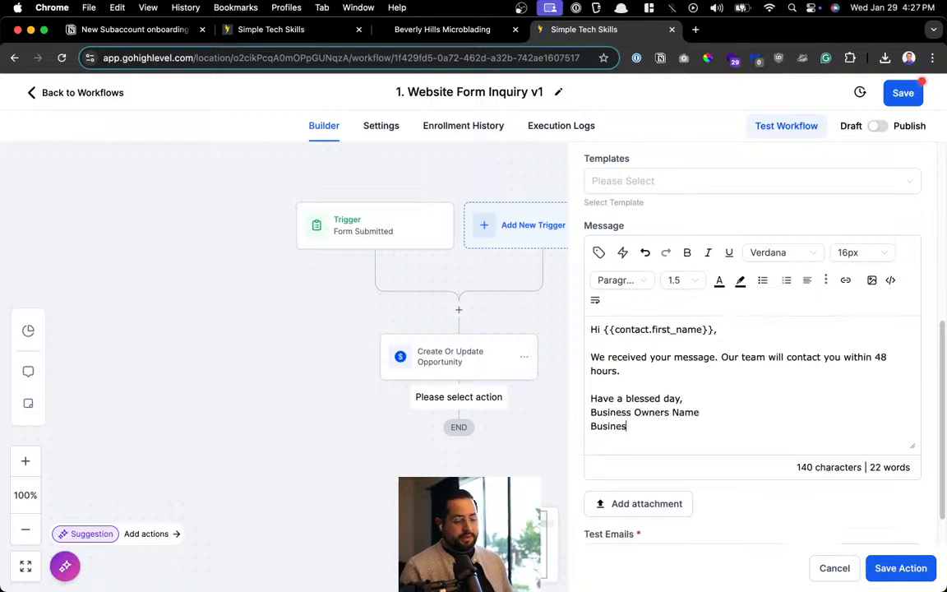
text(s Name)
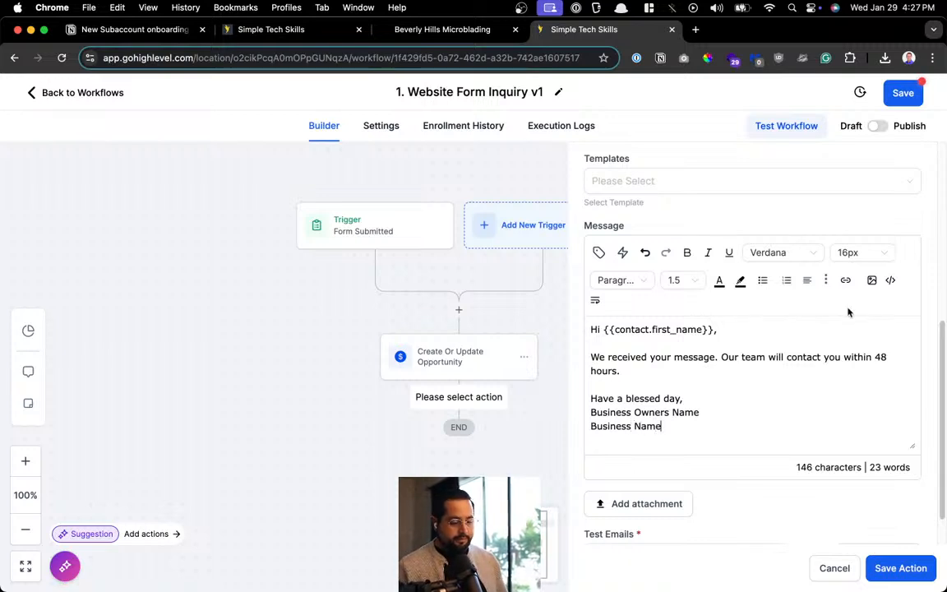
scroll(848, 313, down, 2)
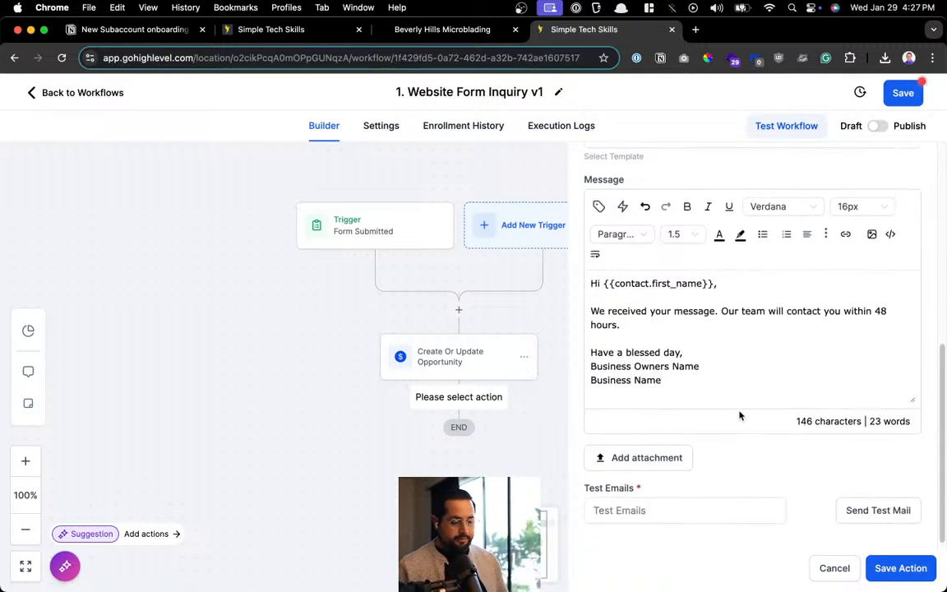
click(724, 364)
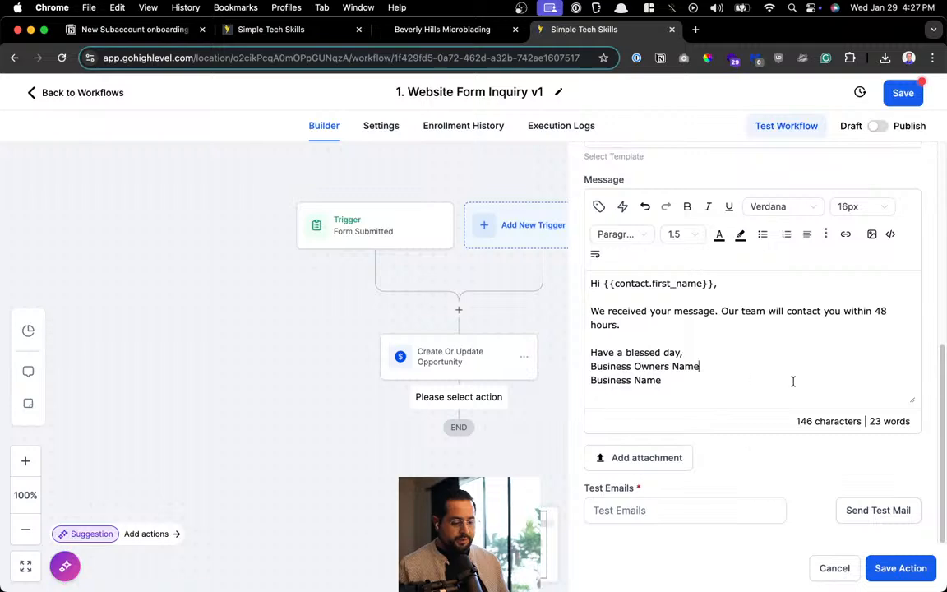
scroll(774, 358, up, 10)
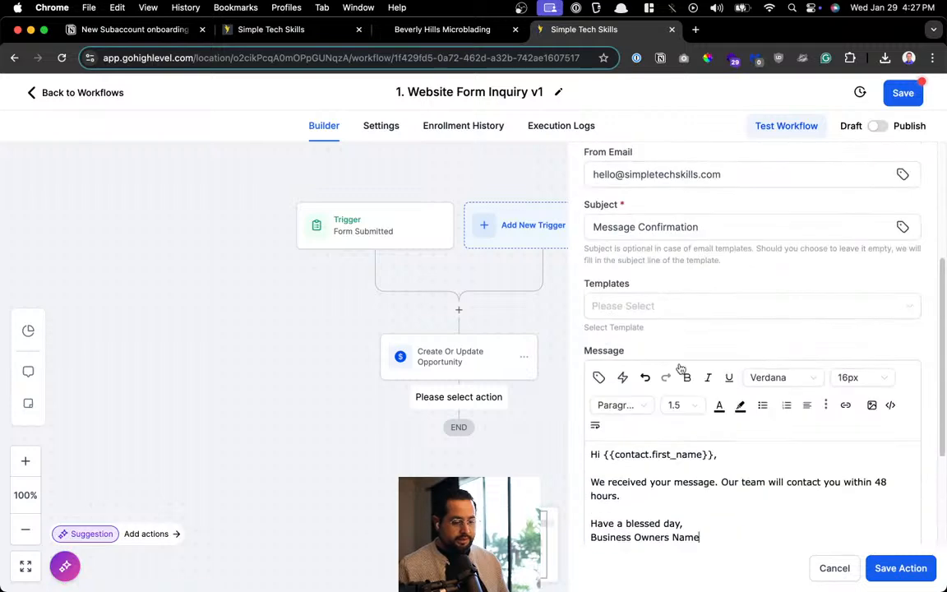
click(904, 568)
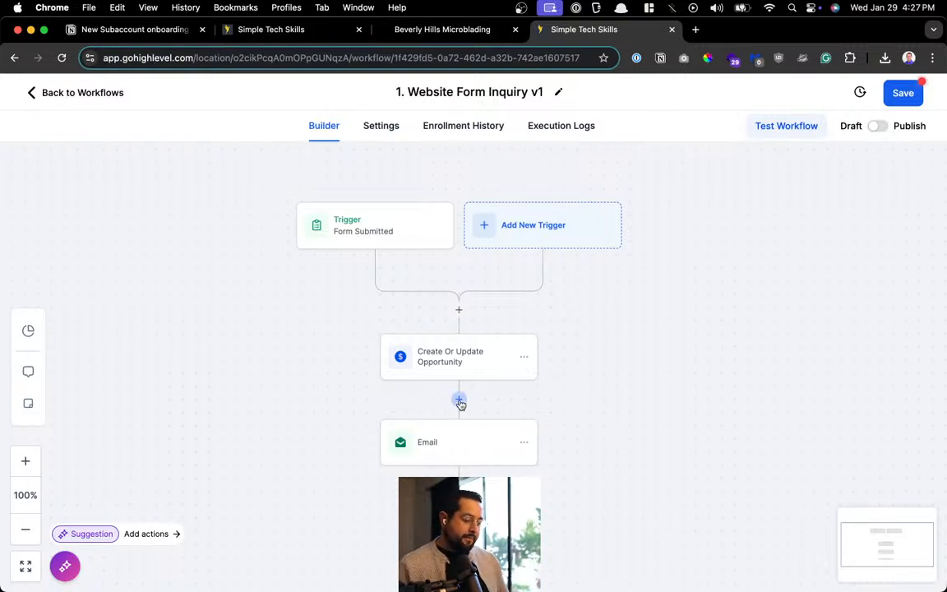
Reopen the Email step and scroll through its message body
click(450, 456)
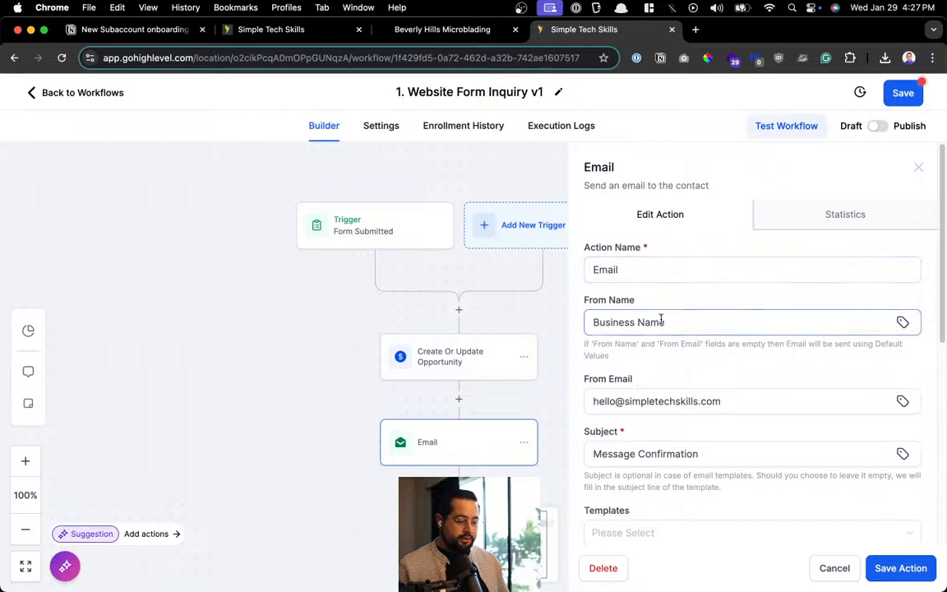
scroll(681, 372, down, 2)
scroll(680, 371, up, 2)
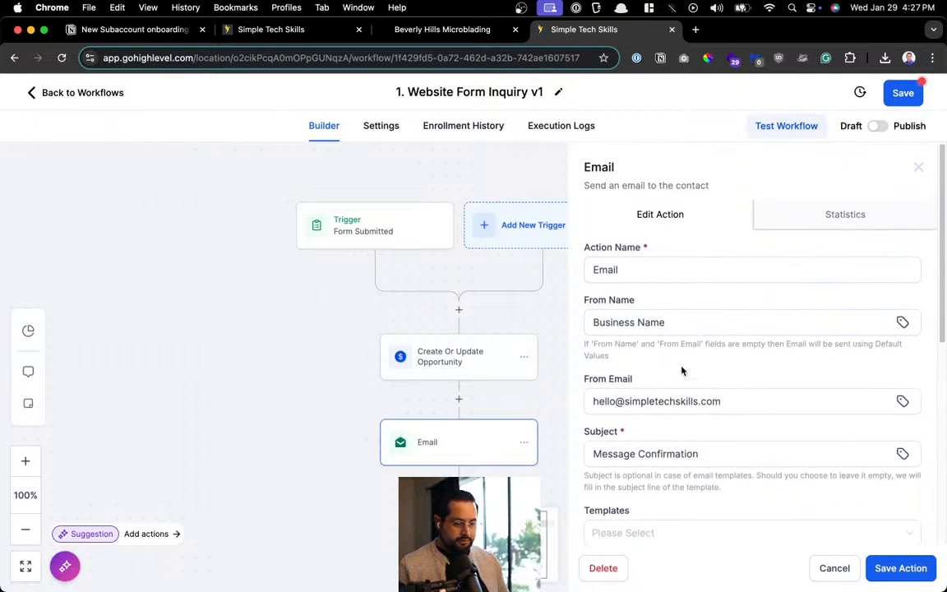
scroll(681, 371, down, 3)
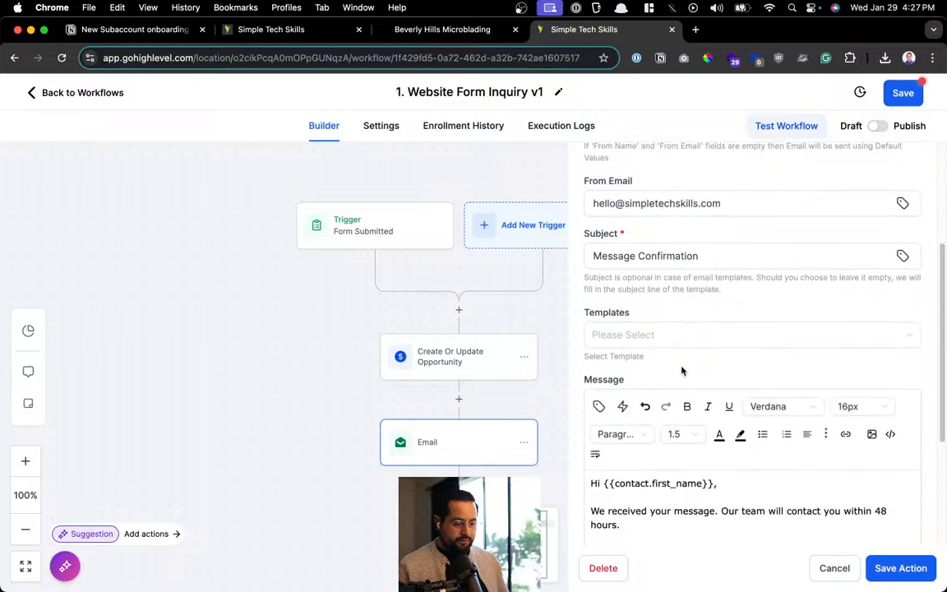
scroll(681, 370, down, 3)
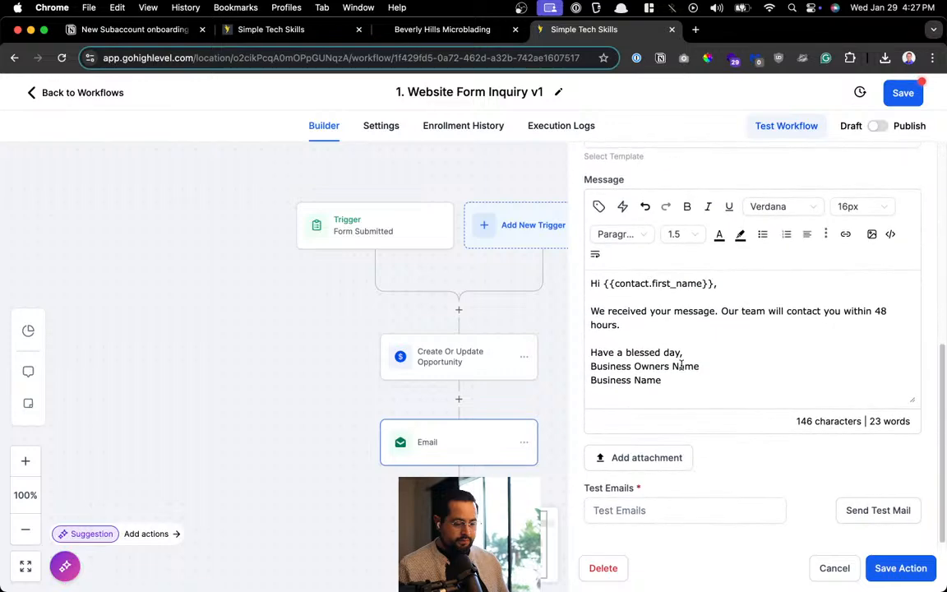
scroll(726, 431, up, 6)
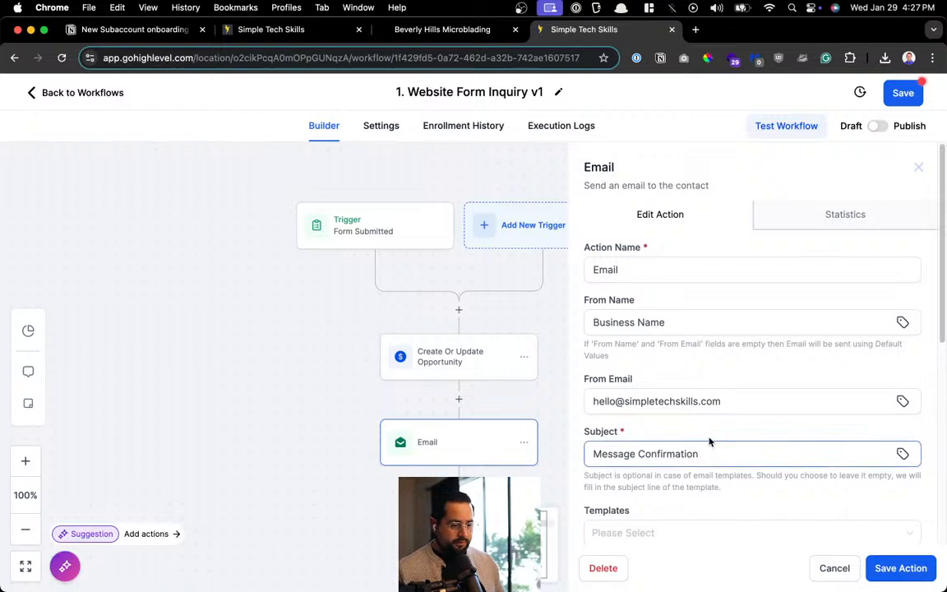
Check the action name, From Name and sender address list, leaving them unchanged
click(683, 264)
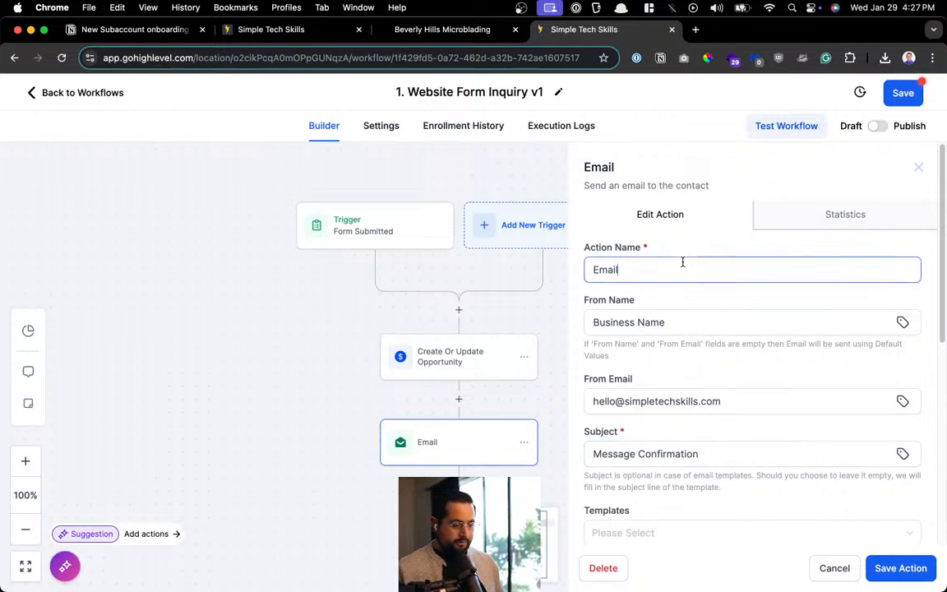
click(681, 321)
click(685, 401)
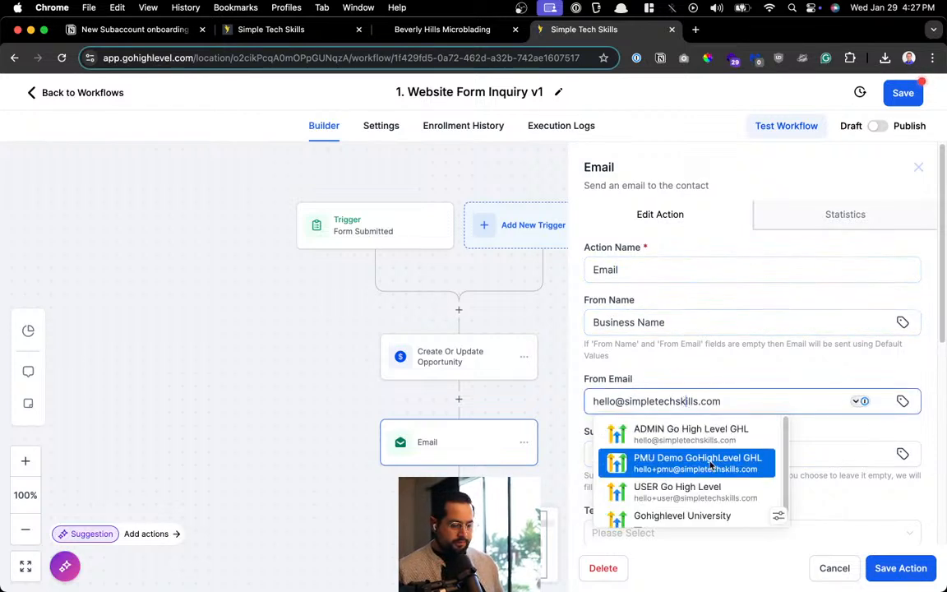
click(809, 380)
scroll(810, 374, down, 5)
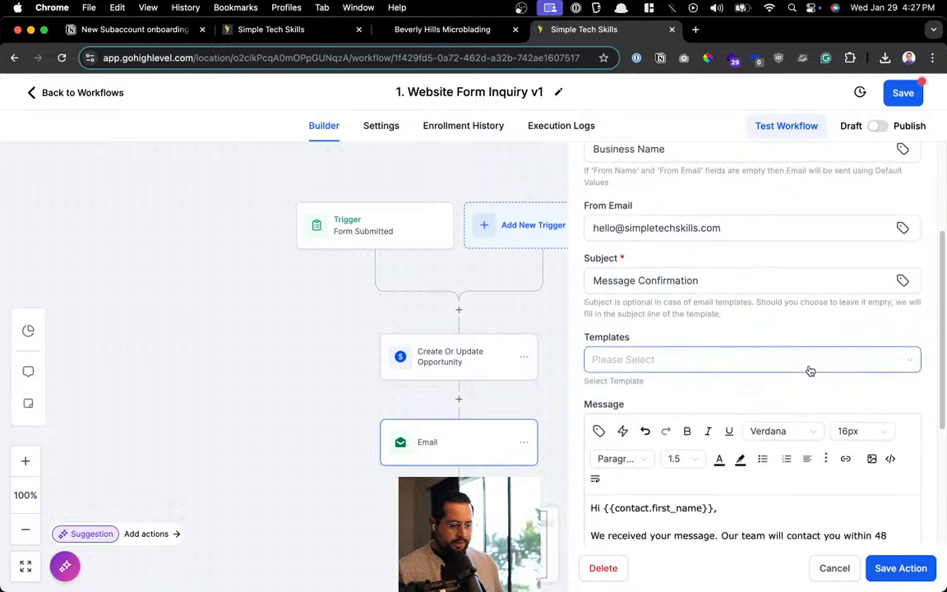
scroll(808, 366, down, 5)
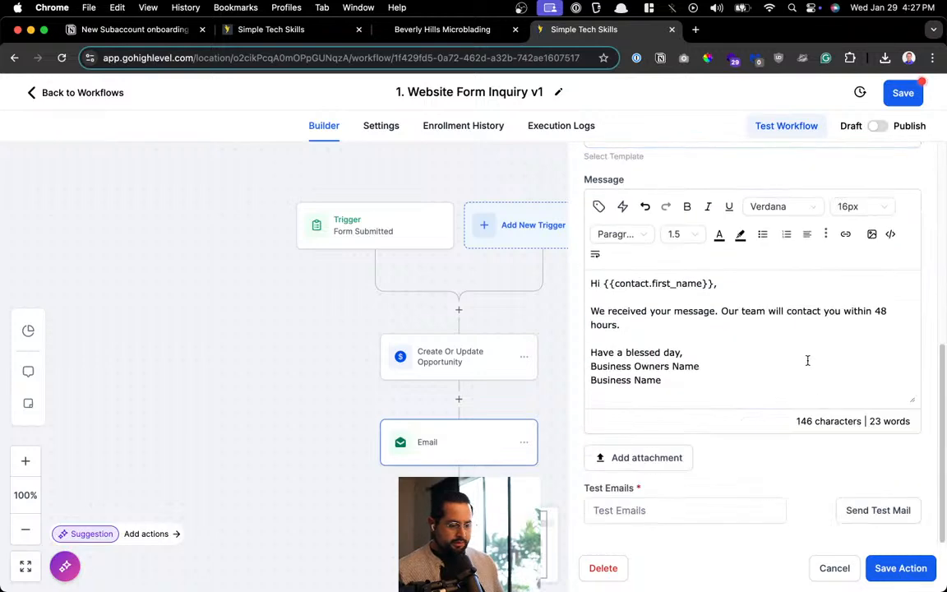
scroll(780, 463, up, 5)
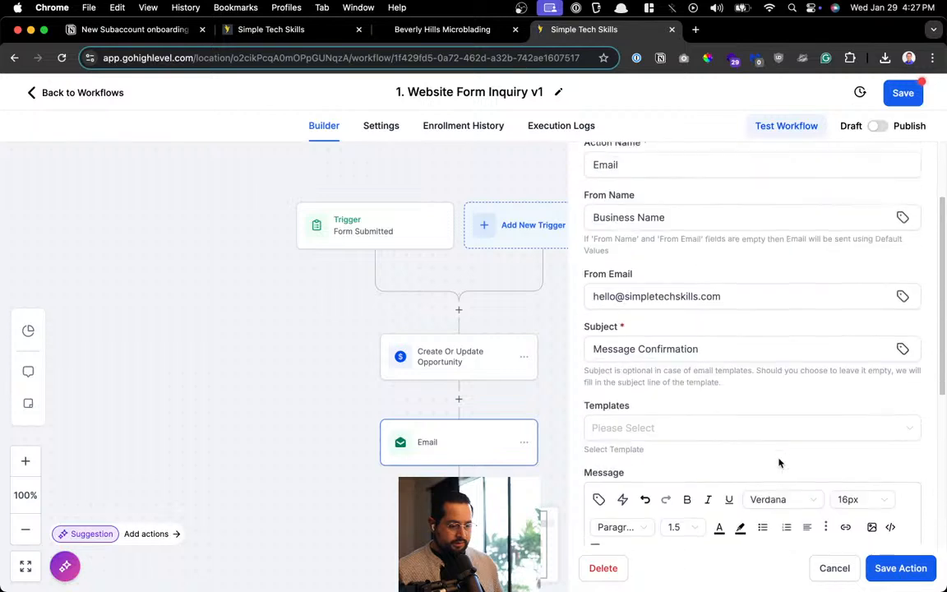
scroll(780, 457, up, 3)
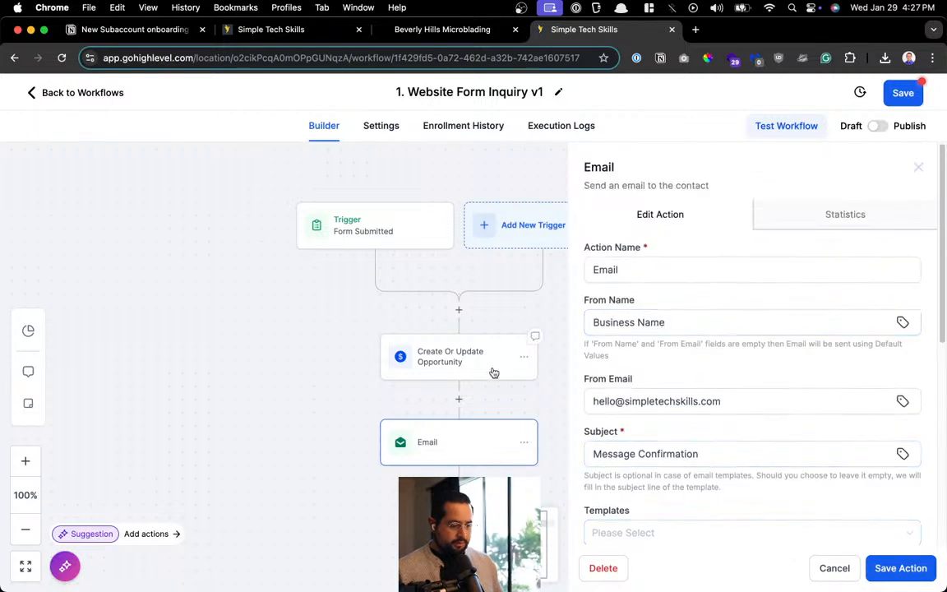
Add a Send Email action and rename it 'Email to lead'
click(487, 399)
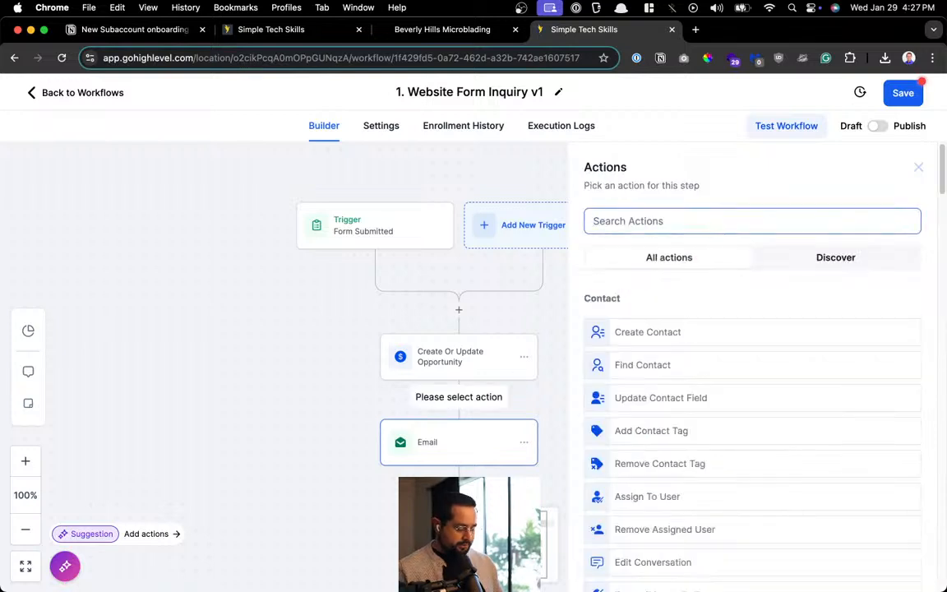
text(email)
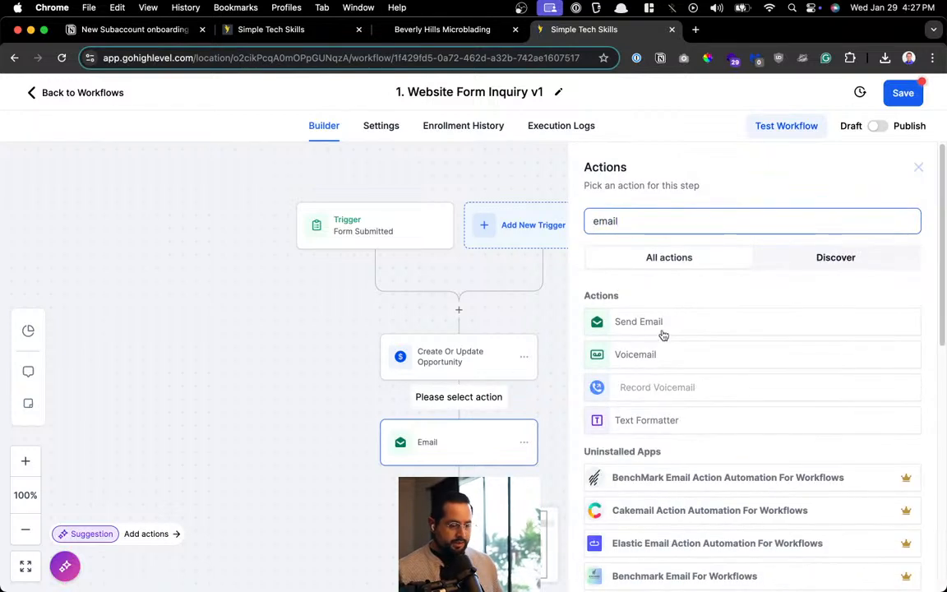
click(471, 441)
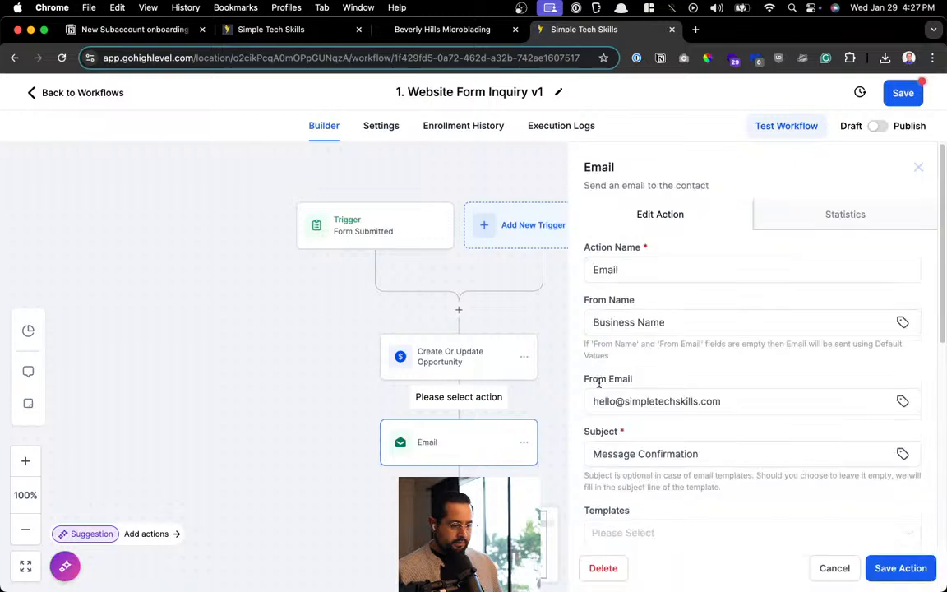
click(639, 269)
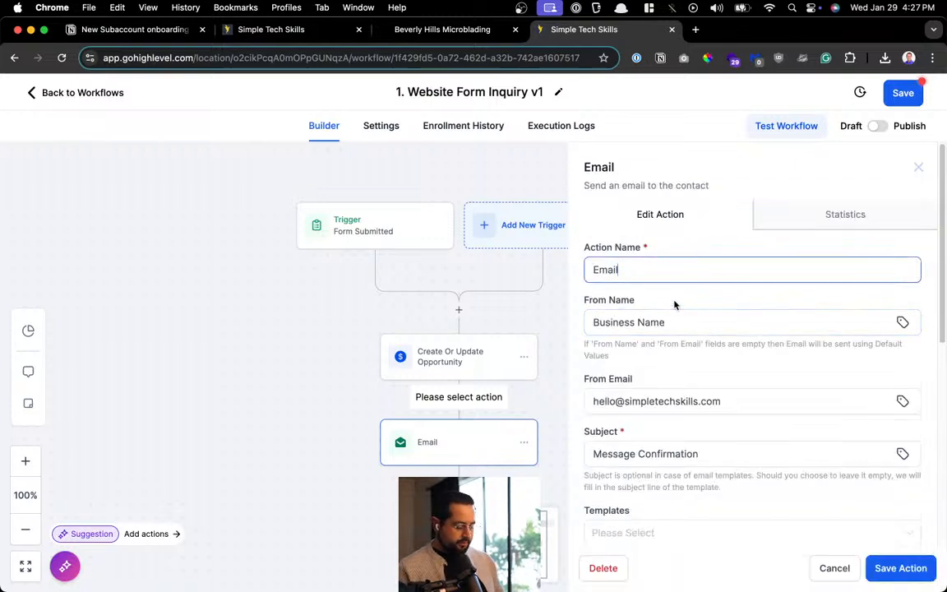
text(to )
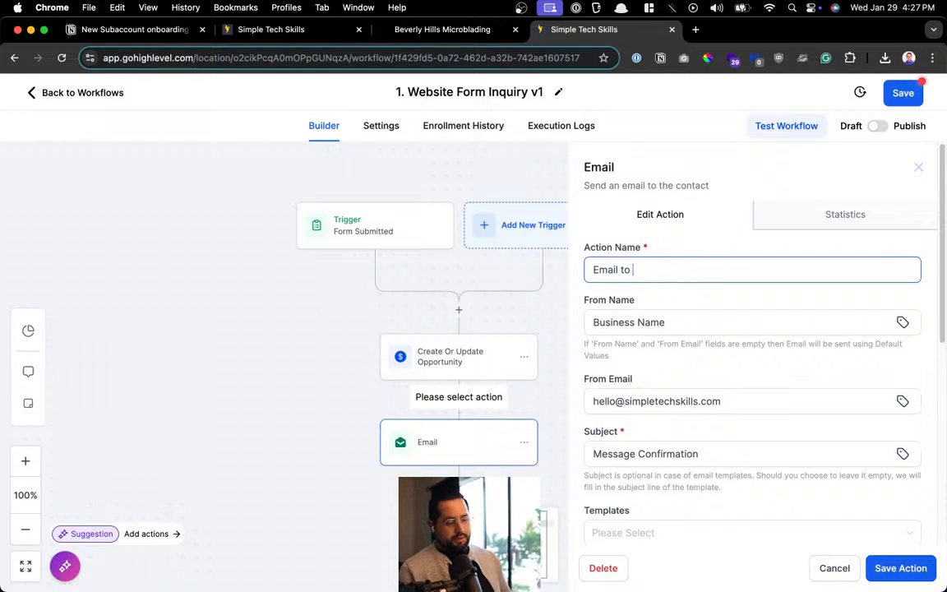
text(lead)
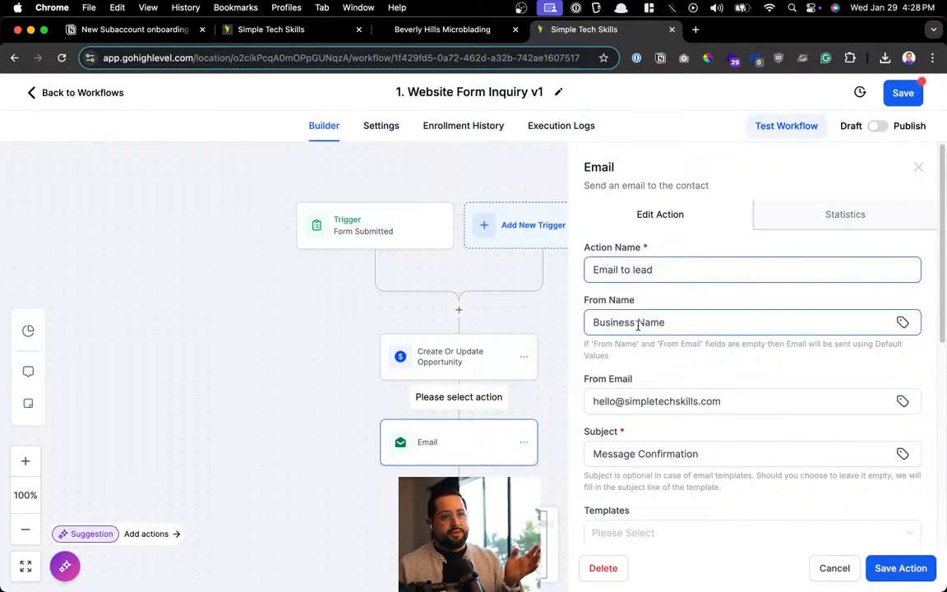
Review the signature lines and step description, then save the 'Email to lead' step
scroll(649, 370, down, 2)
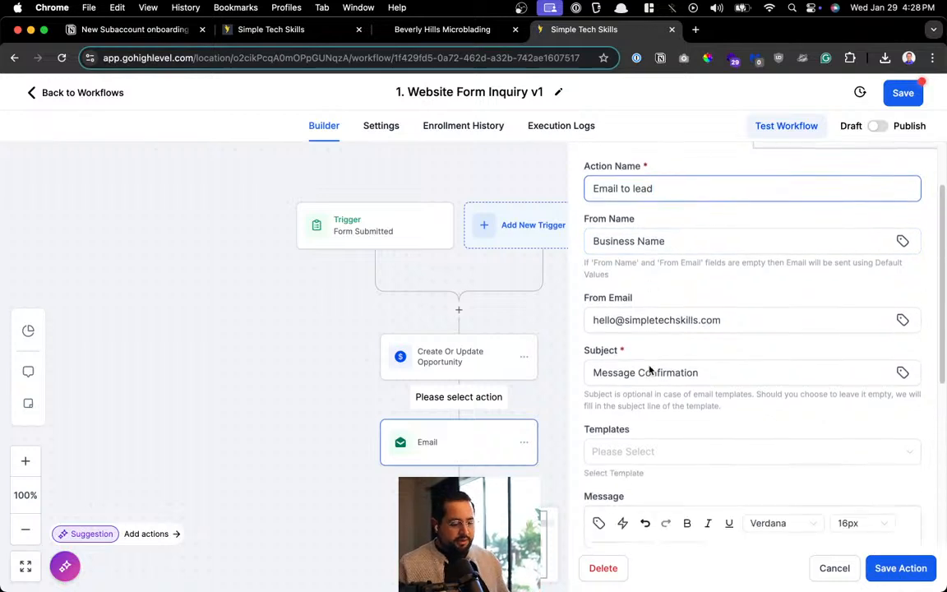
scroll(649, 370, down, 5)
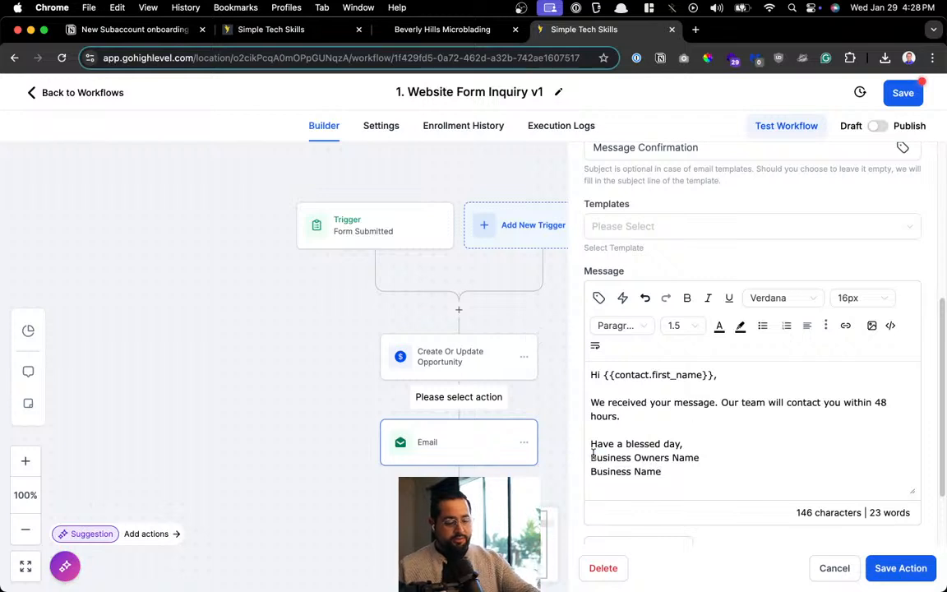
drag(592, 452, 556, 475)
click(698, 471)
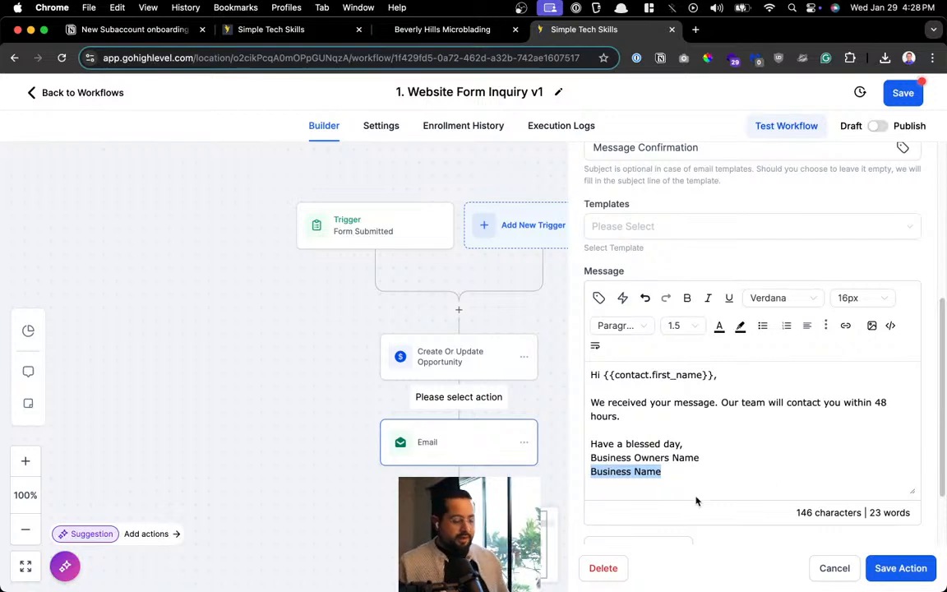
click(664, 455)
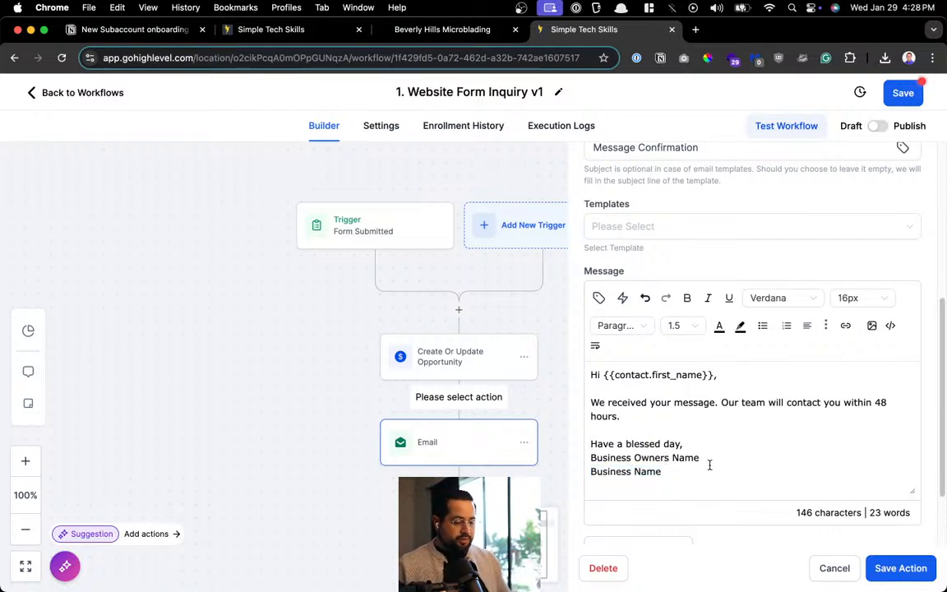
scroll(796, 430, up, 5)
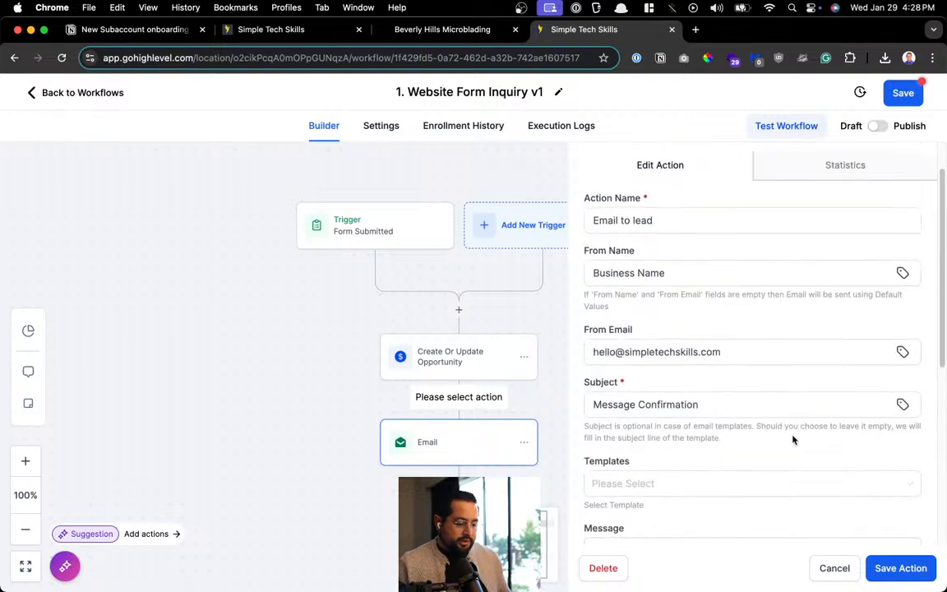
scroll(793, 440, up, 2)
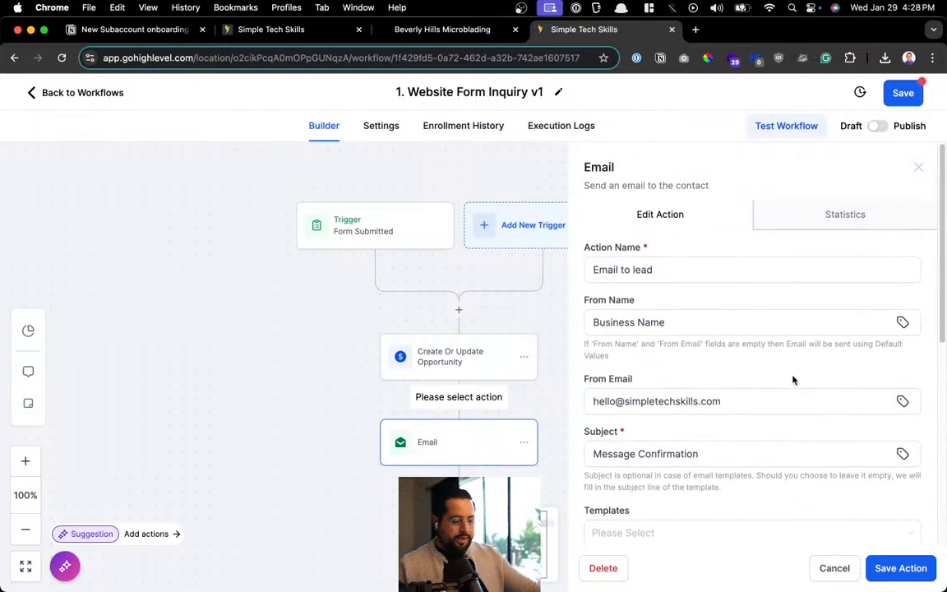
scroll(794, 373, down, 4)
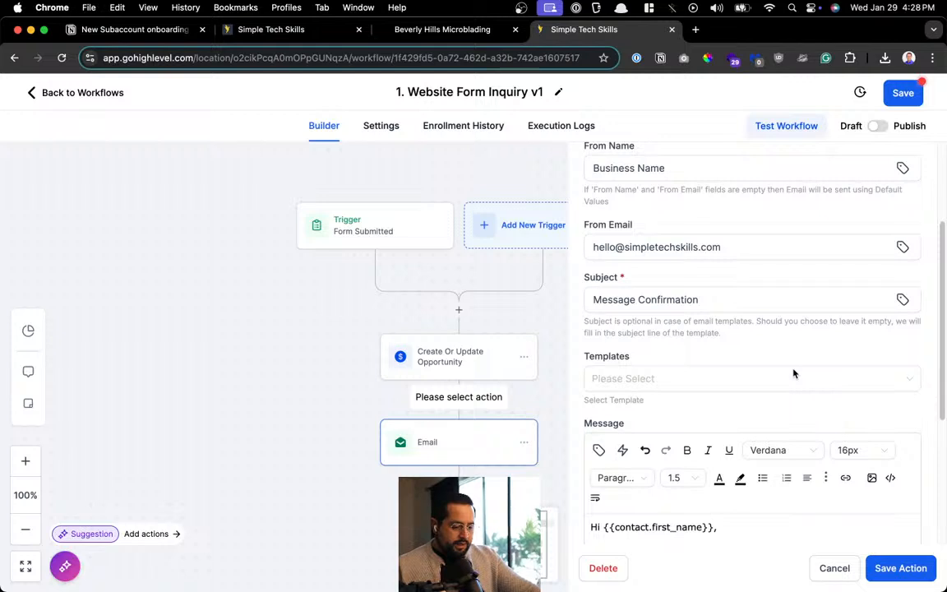
scroll(794, 374, up, 4)
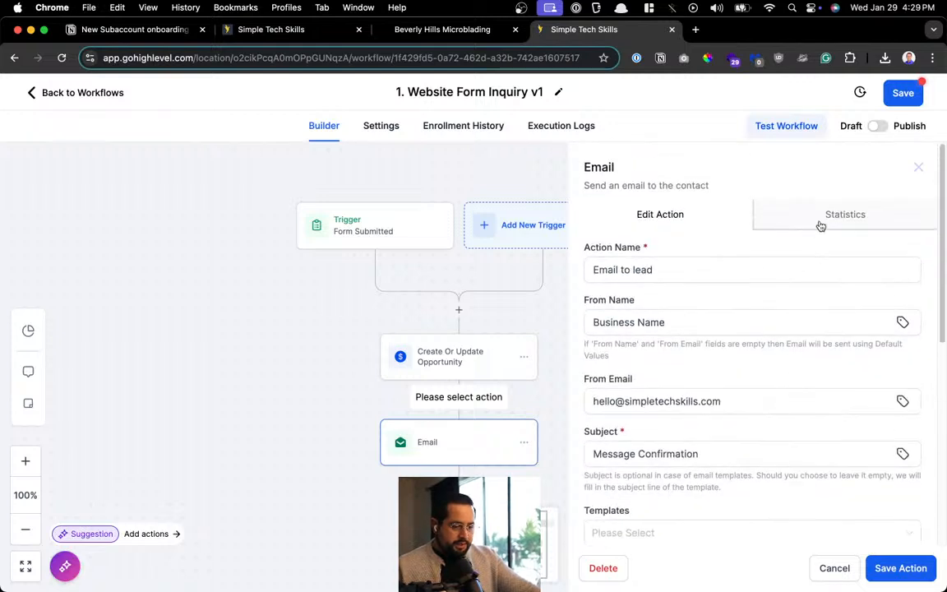
drag(622, 188, 712, 185)
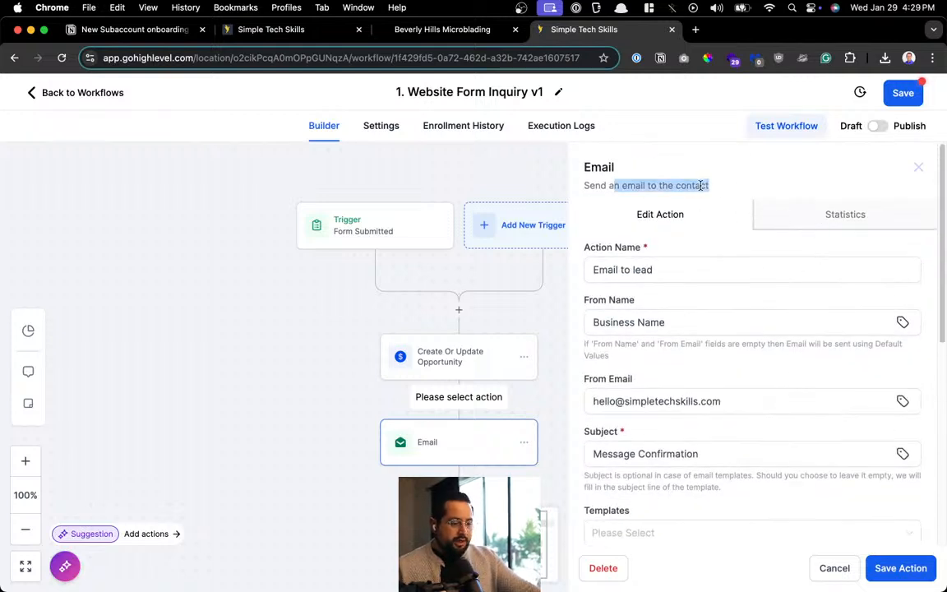
drag(598, 187, 600, 187)
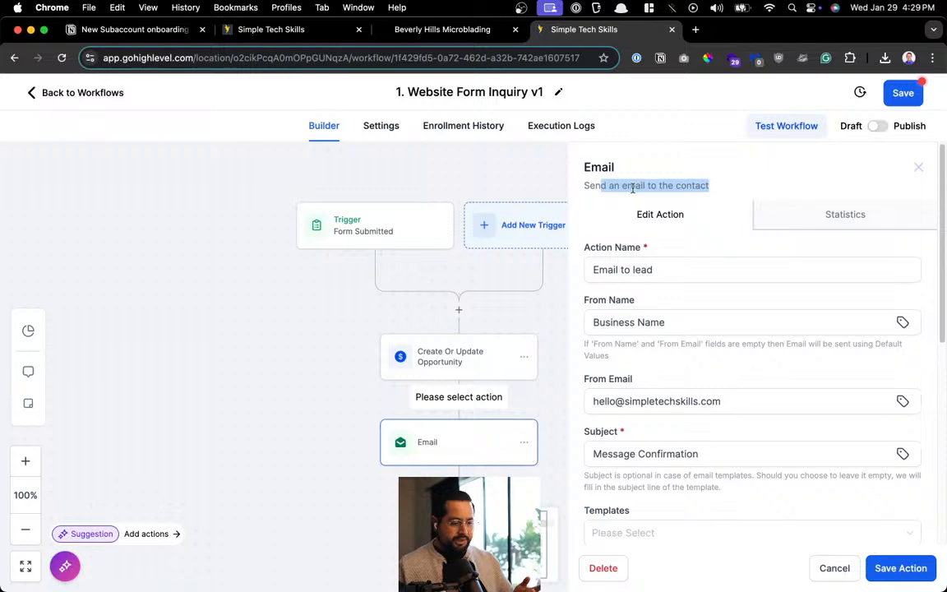
scroll(715, 425, down, 5)
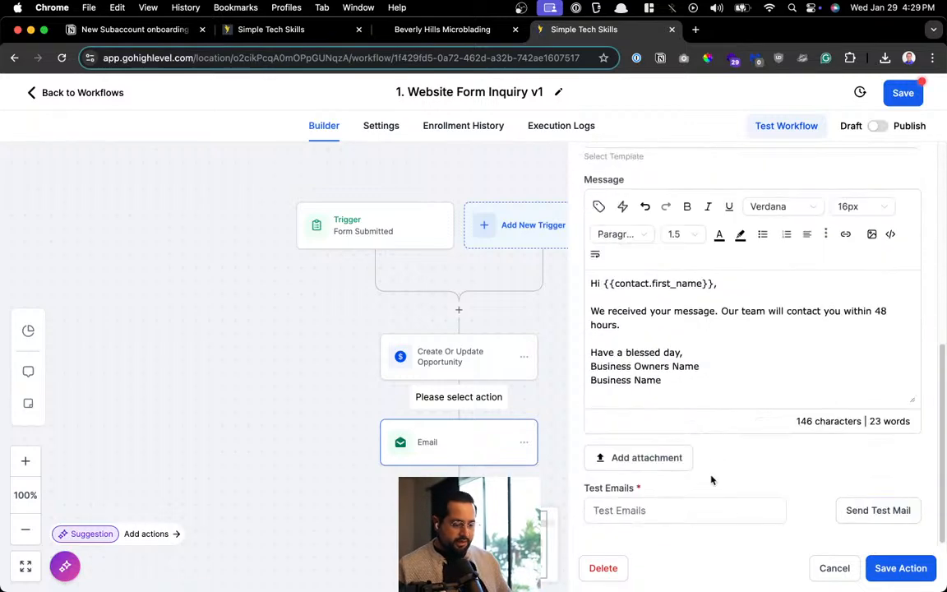
click(899, 567)
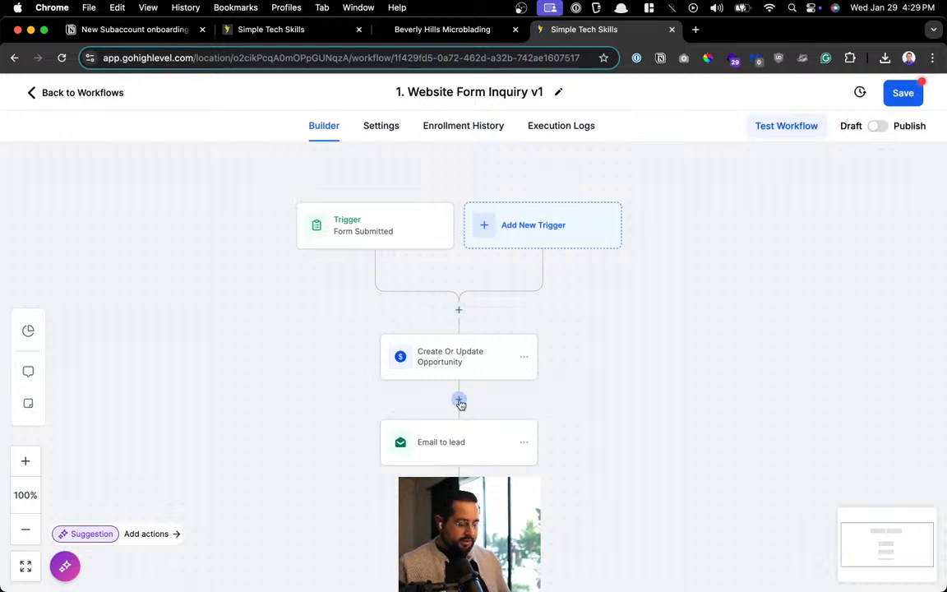
Rename the email step's action to 'Email to lead - Confirmation'
click(456, 444)
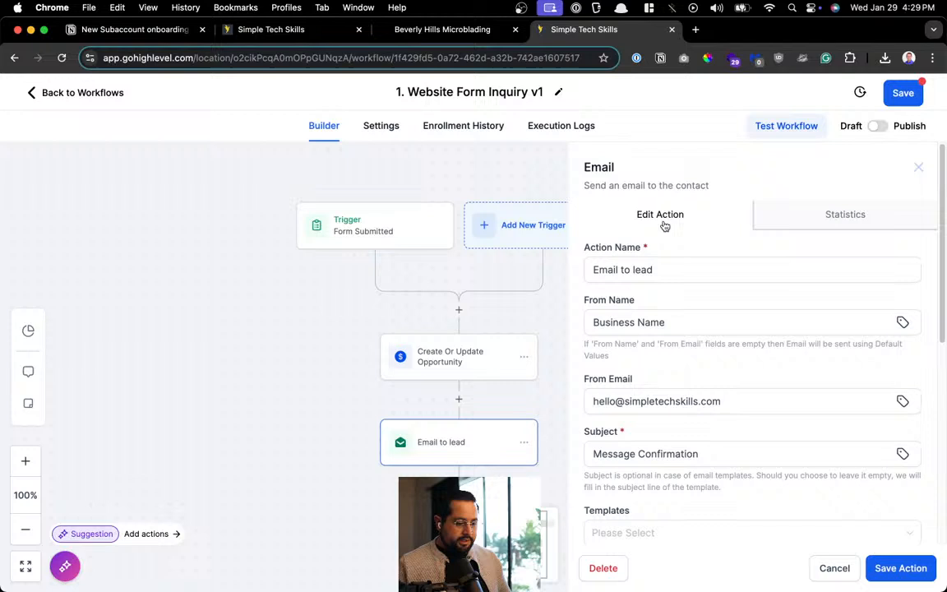
click(621, 271)
text(C)
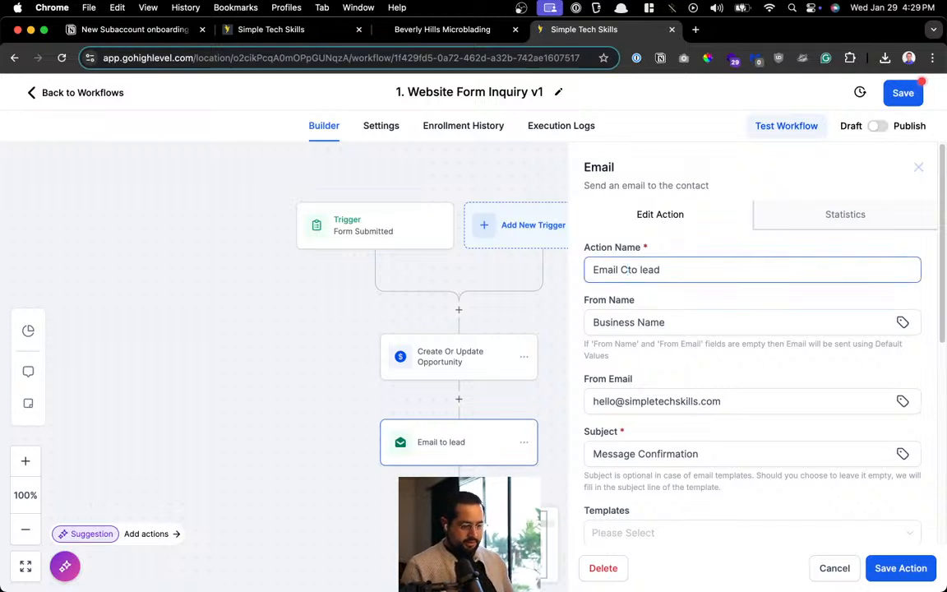
key(super+BackSpace)
key(super+z)
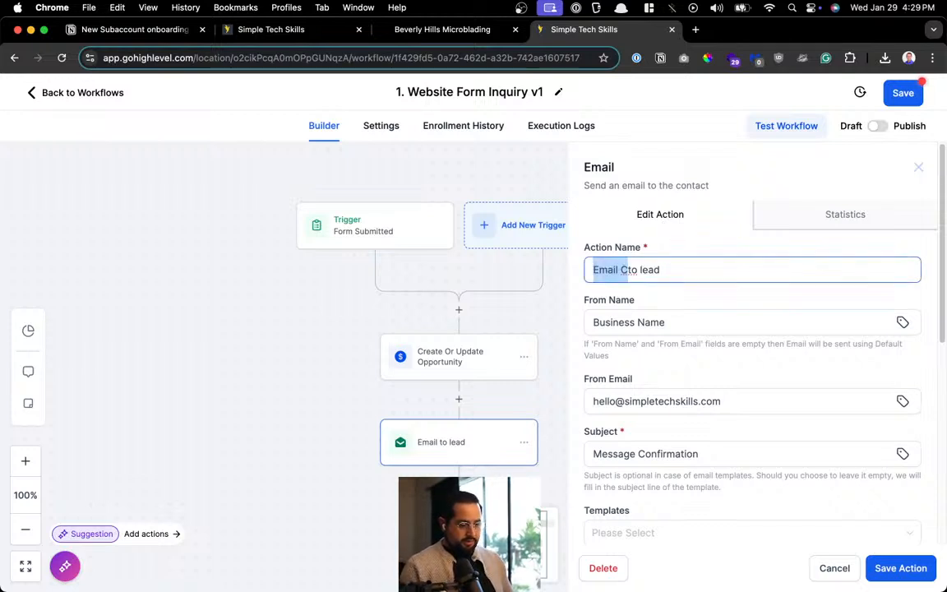
click(628, 270)
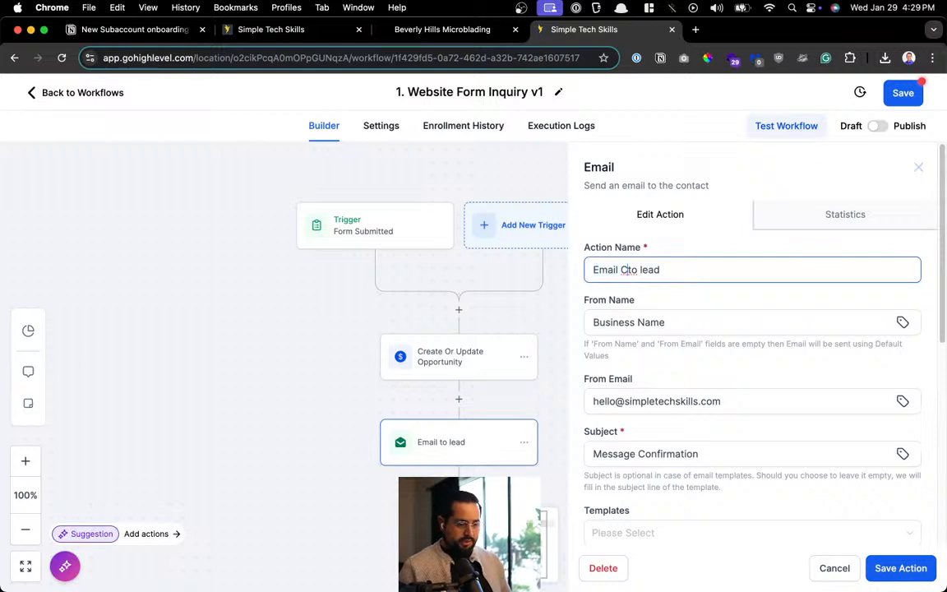
key(BackSpace)
click(670, 270)
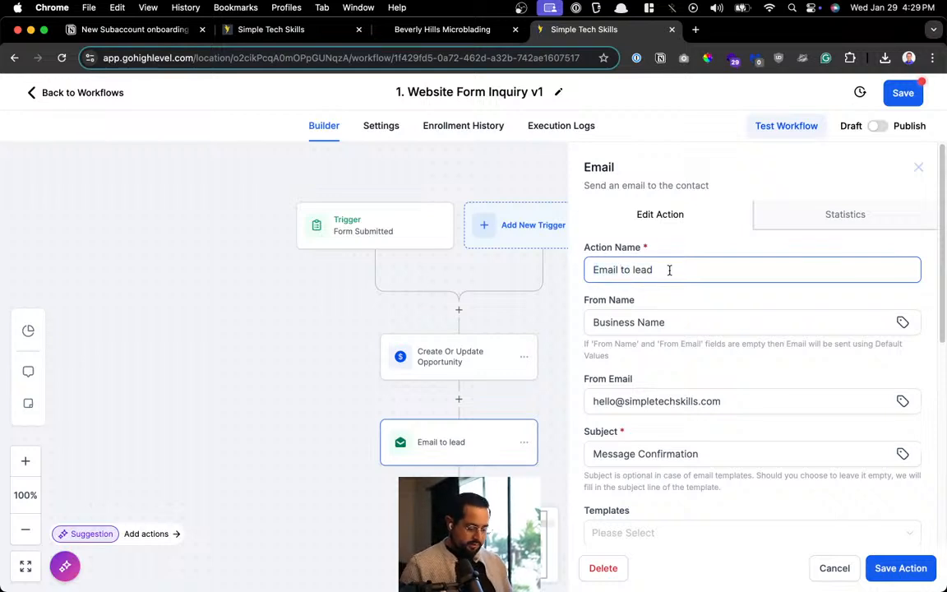
text(- Confirmation)
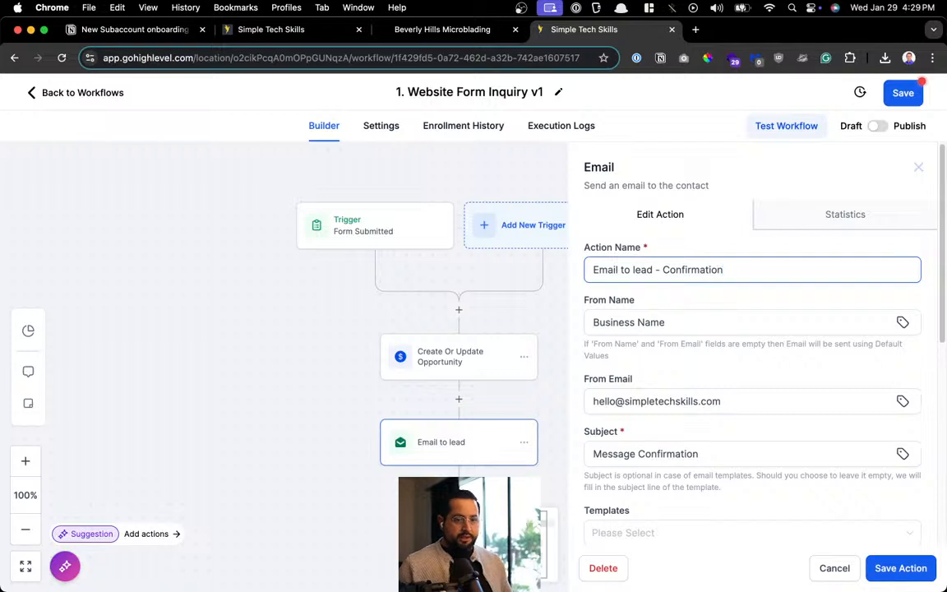
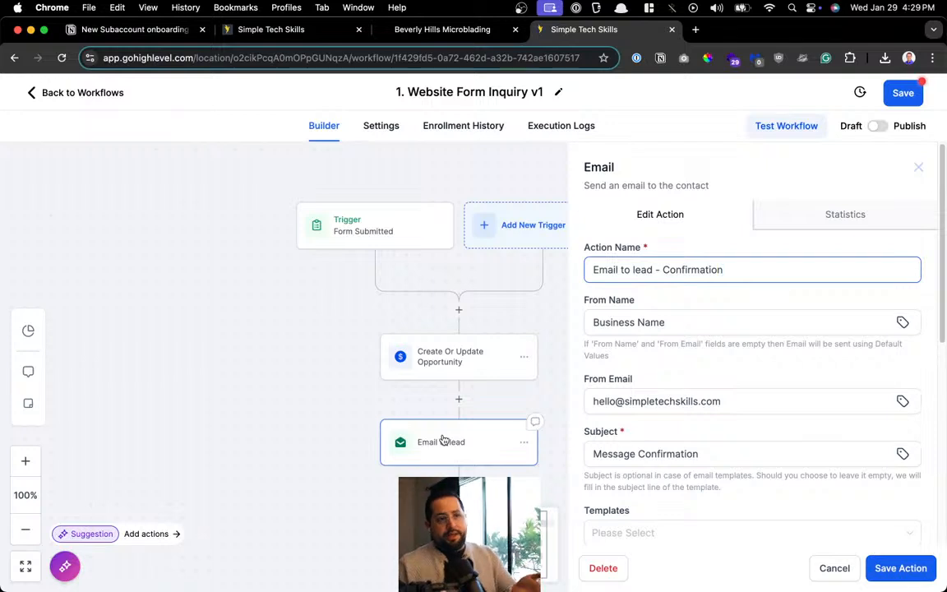
Save the email step, then rename the trigger to 'Website Form Submitted'
click(880, 566)
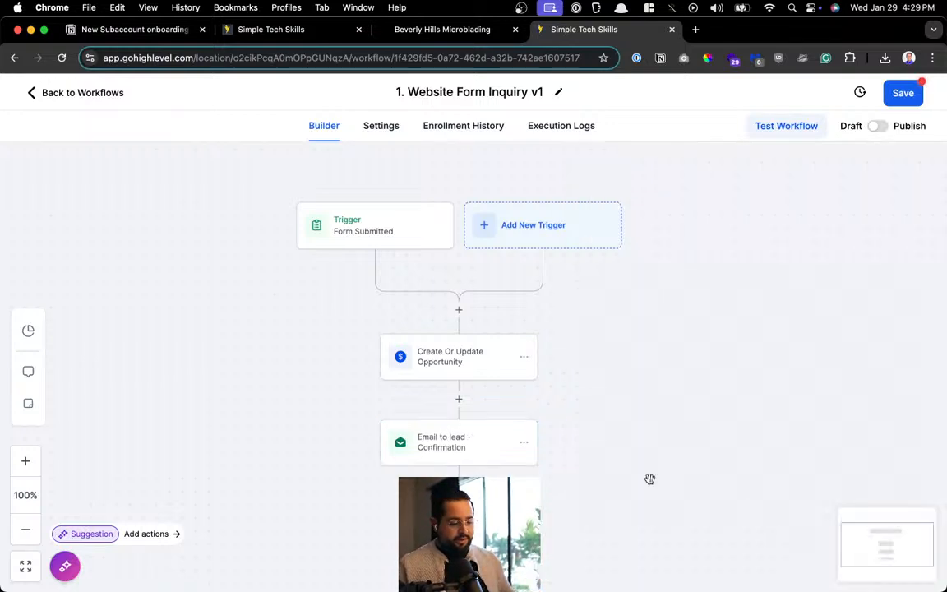
click(381, 237)
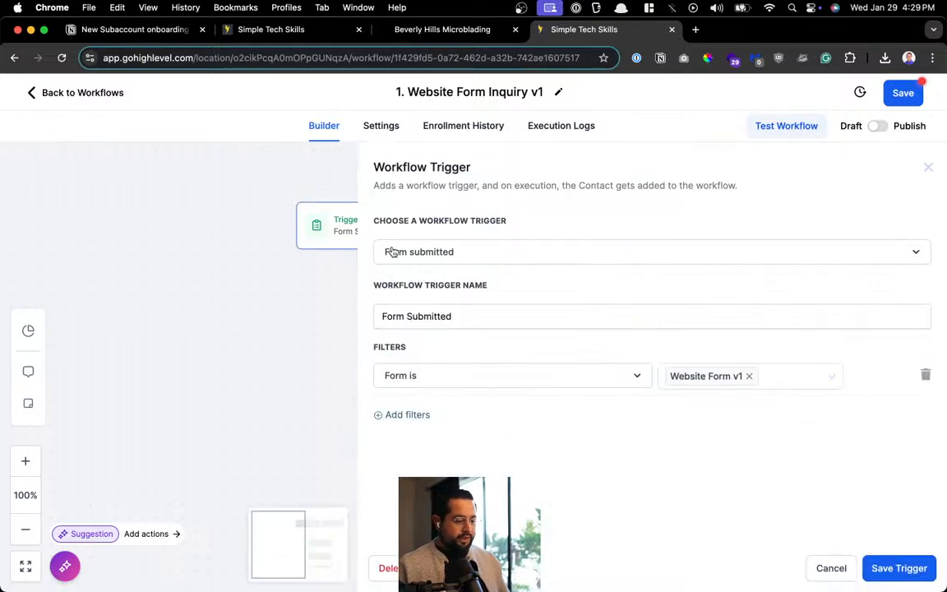
click(465, 321)
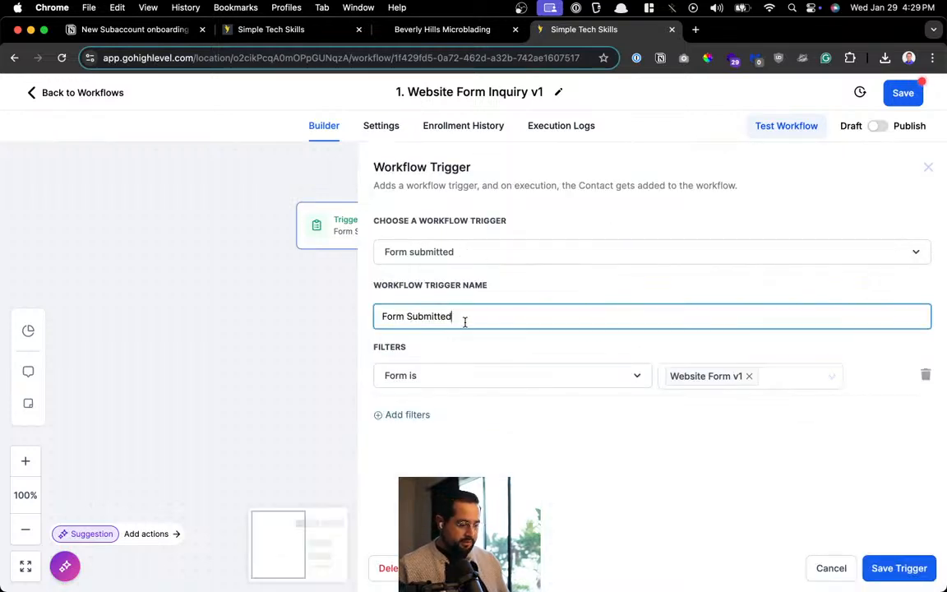
key(super+a)
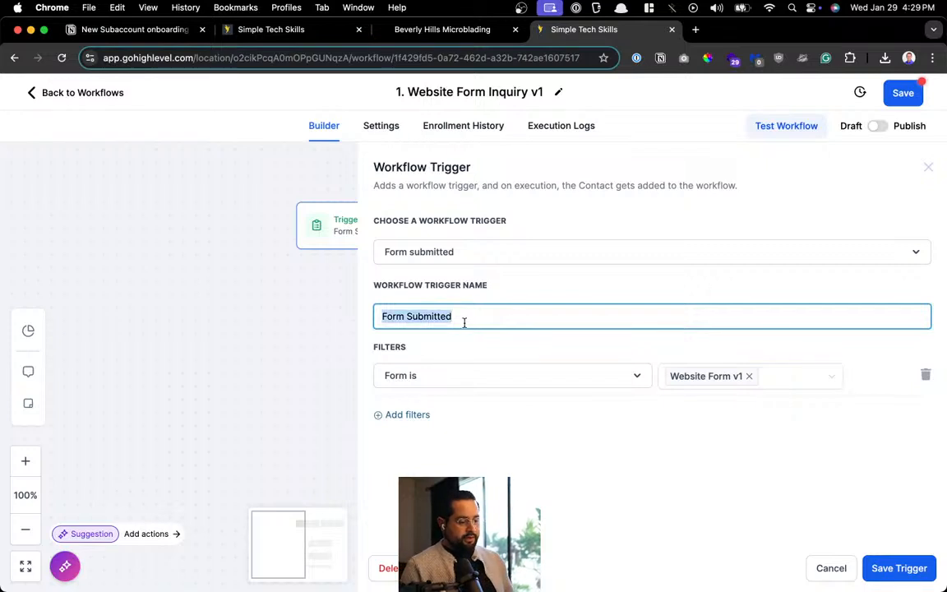
text(We)
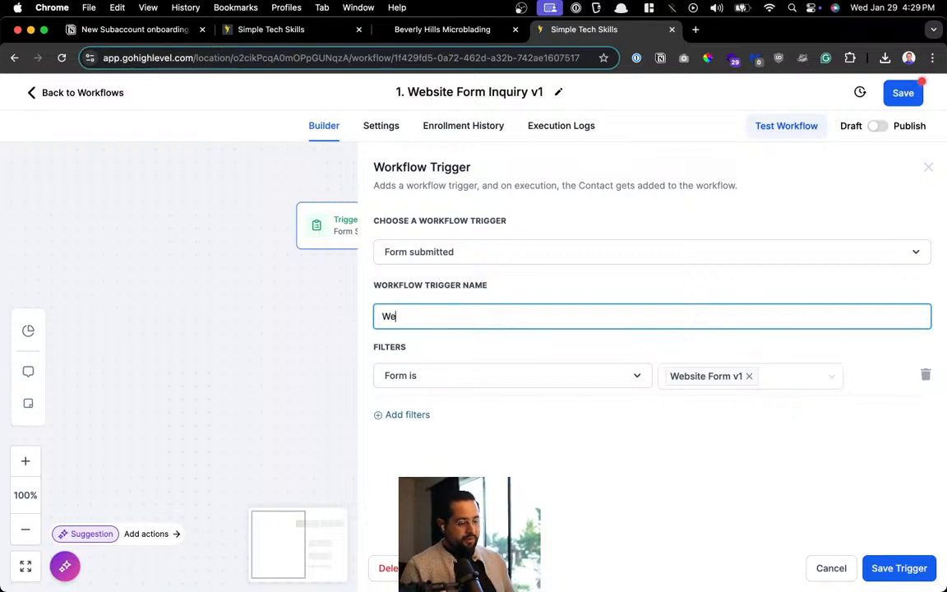
text(bsite Form )
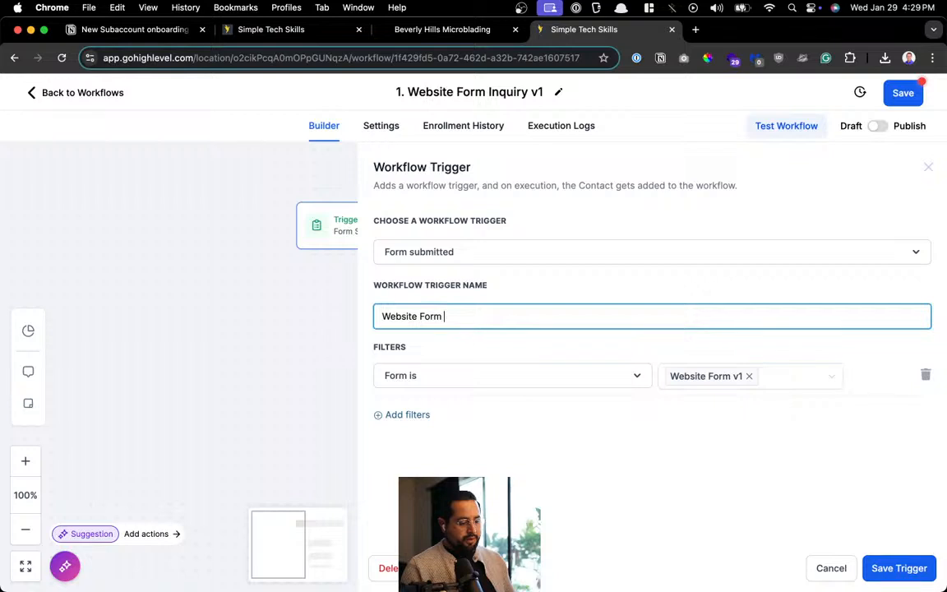
text(Submitted)
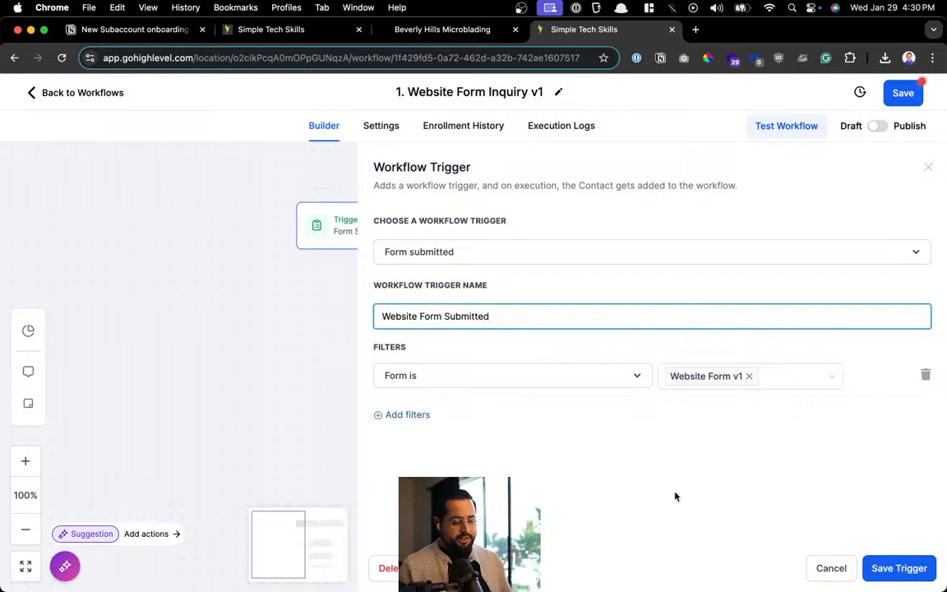
click(900, 568)
Rename the 'Create Or Update Opportunity' action to 'Create Opportunity'
scroll(361, 215, up, 5)
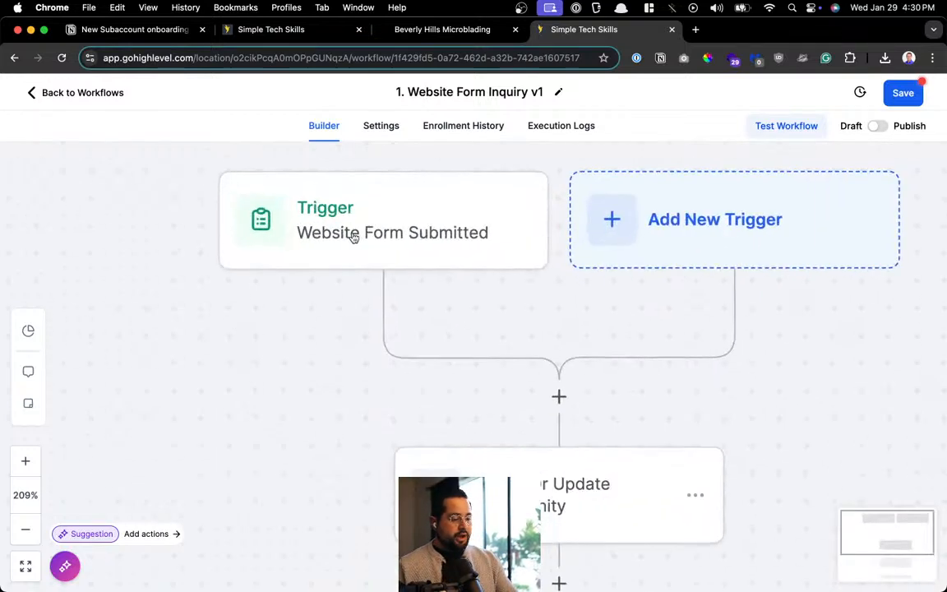
scroll(354, 230, up, 1)
scroll(446, 243, down, 3)
scroll(551, 475, up, 2)
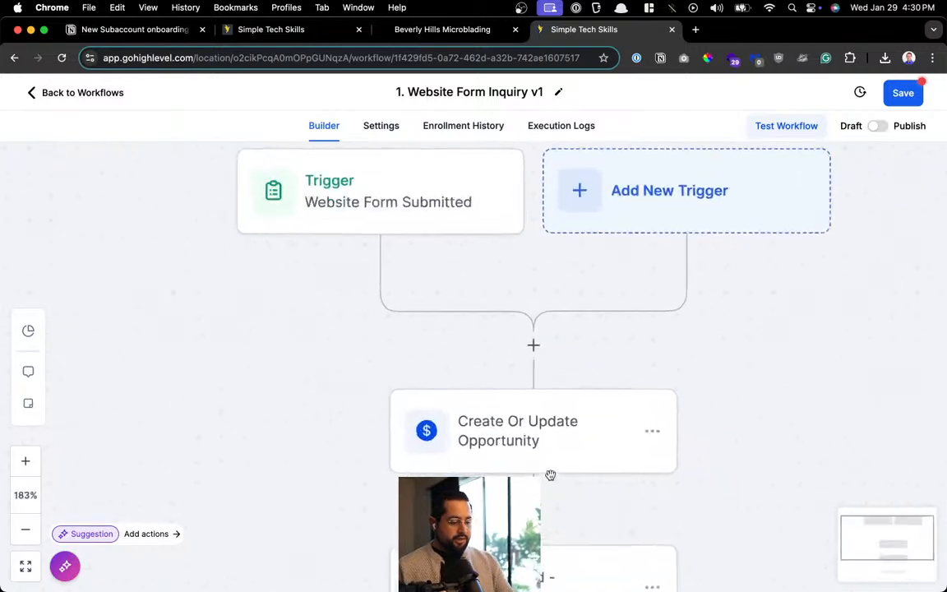
scroll(551, 475, up, 2)
scroll(518, 407, down, 4)
click(506, 411)
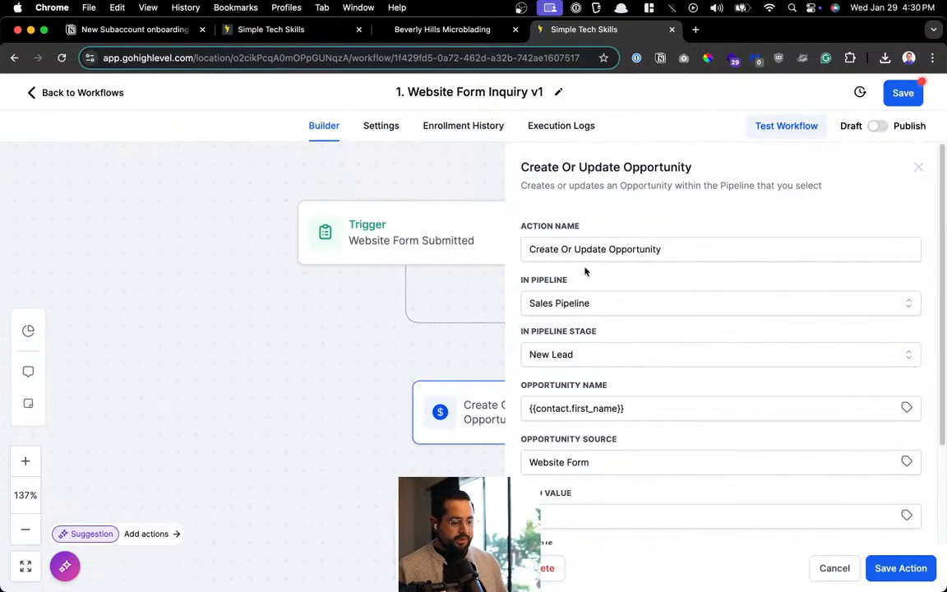
click(534, 249)
drag(561, 249, 606, 253)
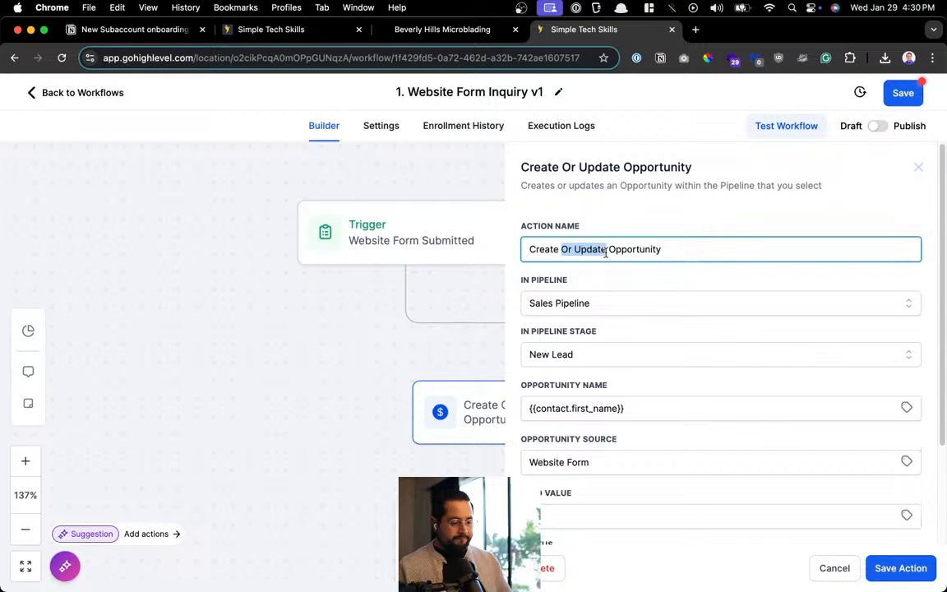
key(BackSpace)
key(BackSpace)
click(904, 567)
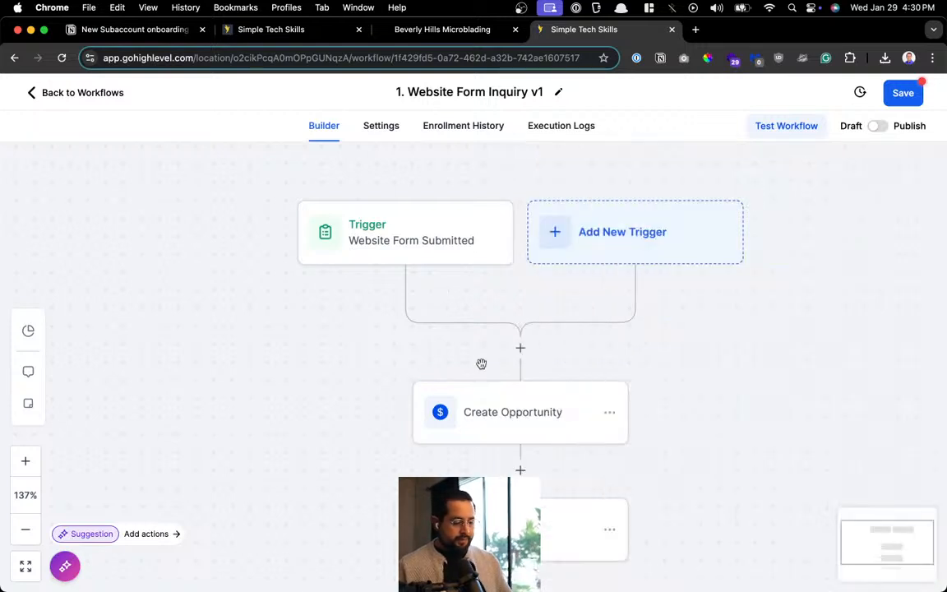
Rename the email action to 'Send Email to lead - Confirmation'
scroll(481, 364, down, 2)
click(527, 462)
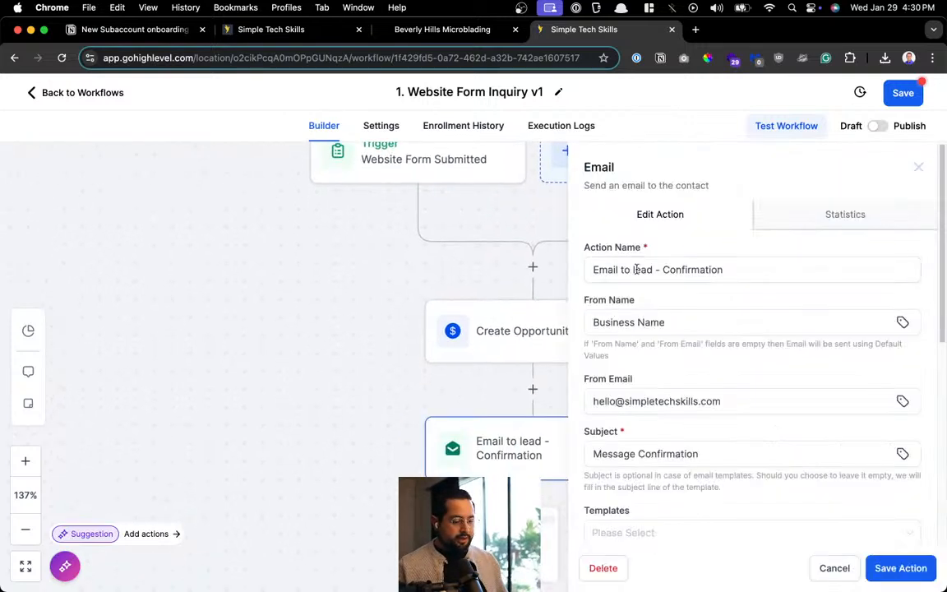
click(630, 261)
text(Send)
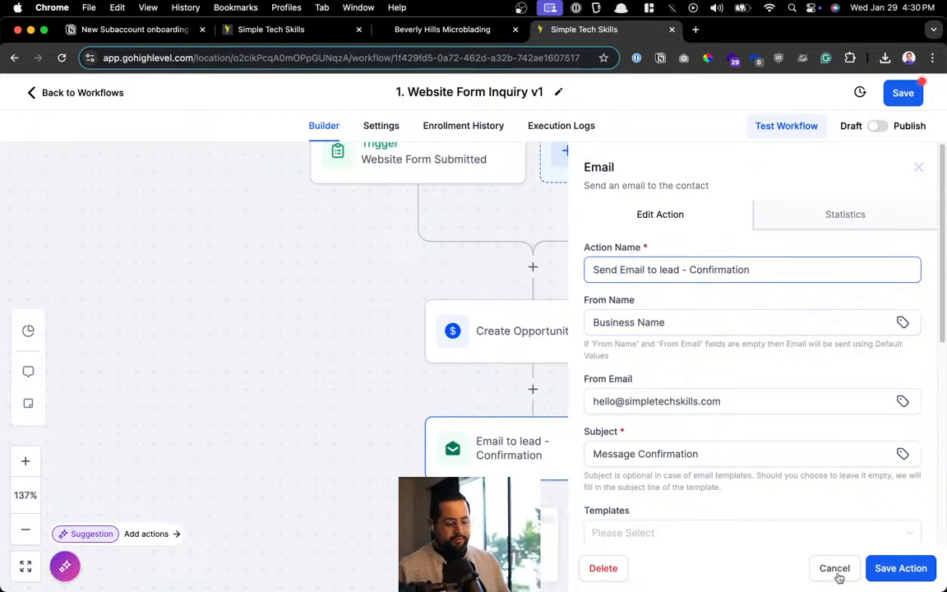
click(897, 567)
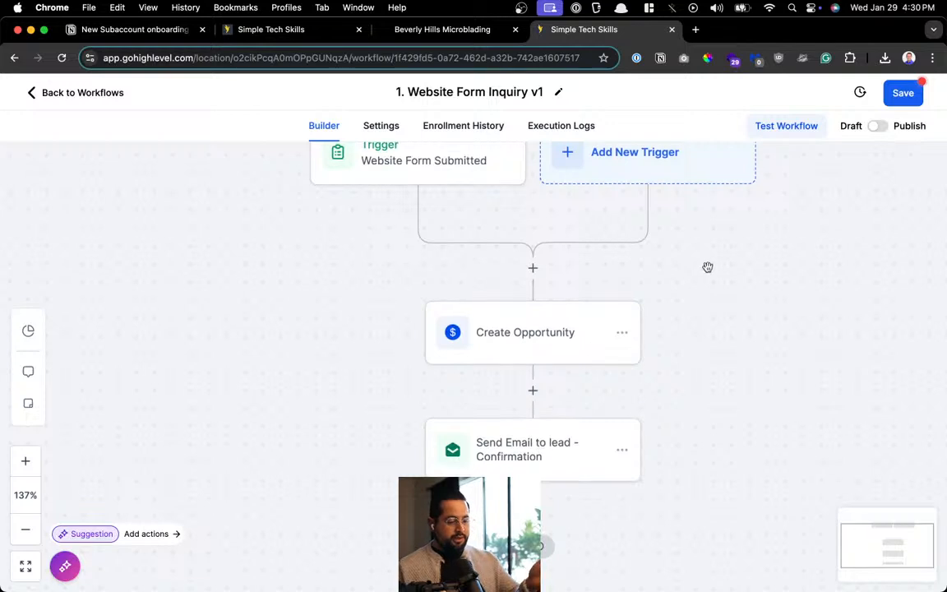
Add an Internal Notification step after the email, named 'Send Notification To Team App'
scroll(708, 268, up, 2)
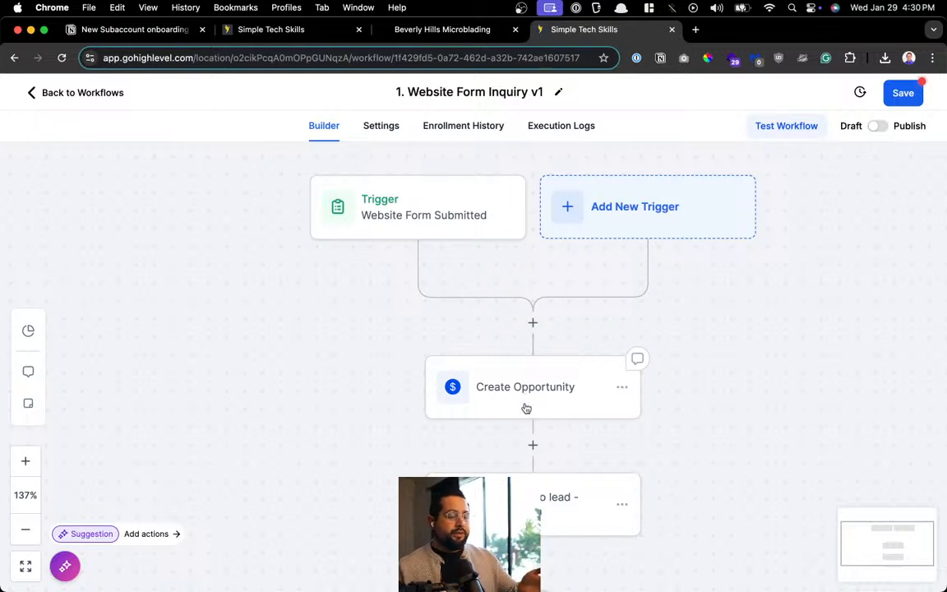
drag(744, 484, 701, 364)
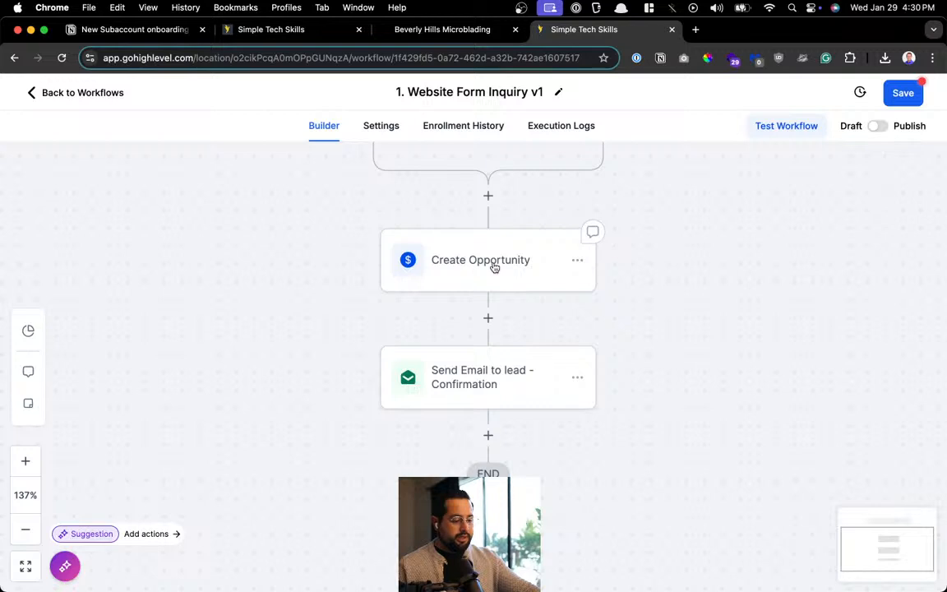
click(488, 435)
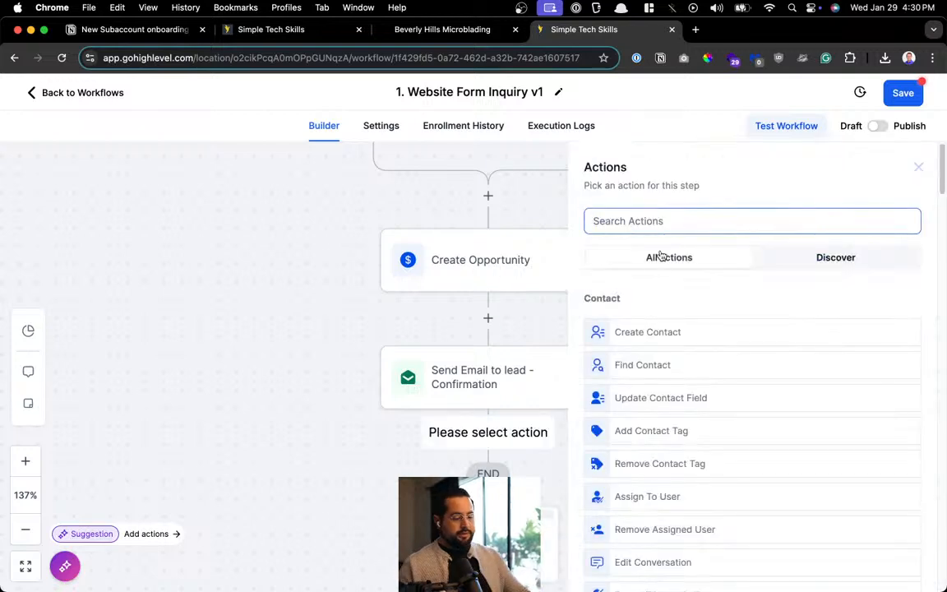
text(not)
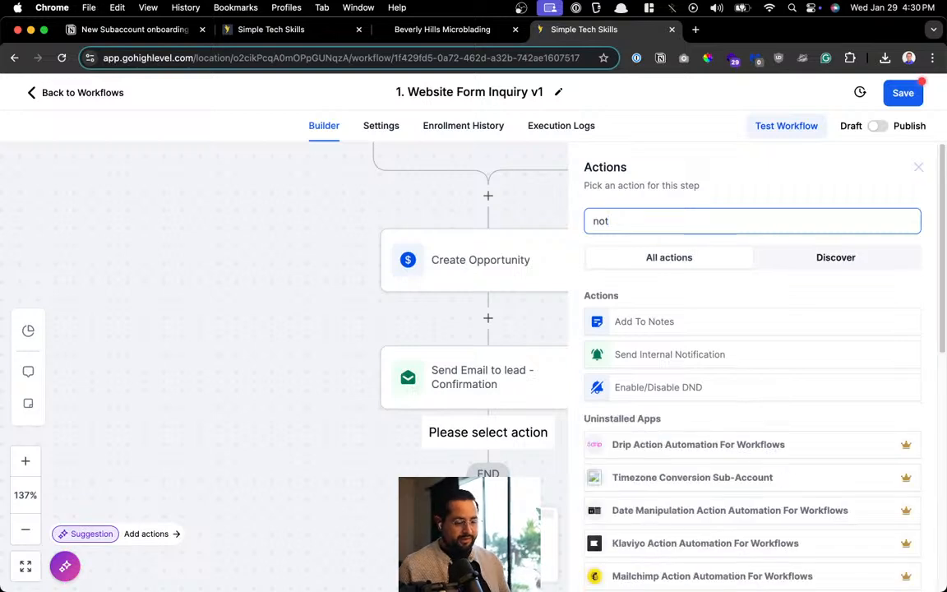
click(718, 358)
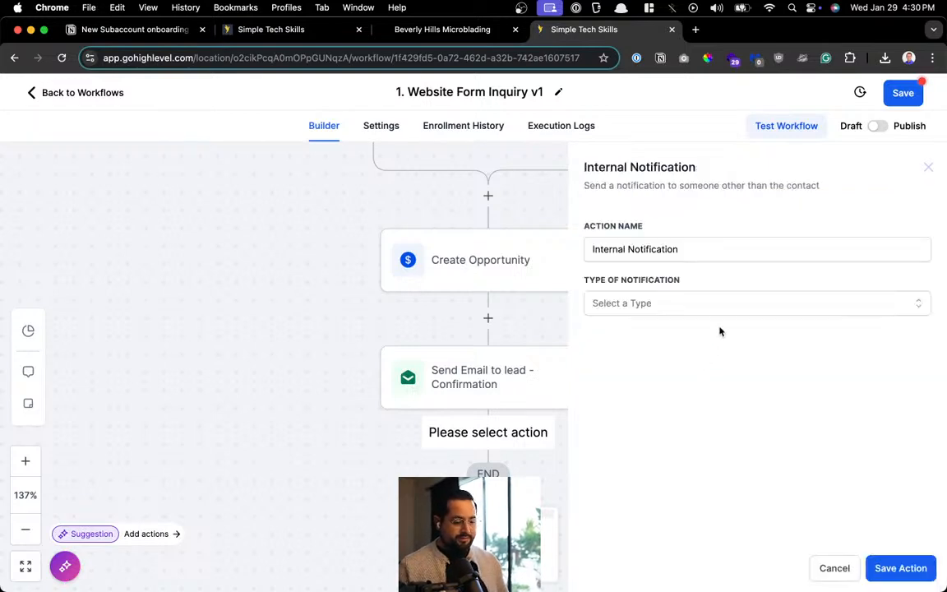
click(688, 247)
triple_click(709, 247)
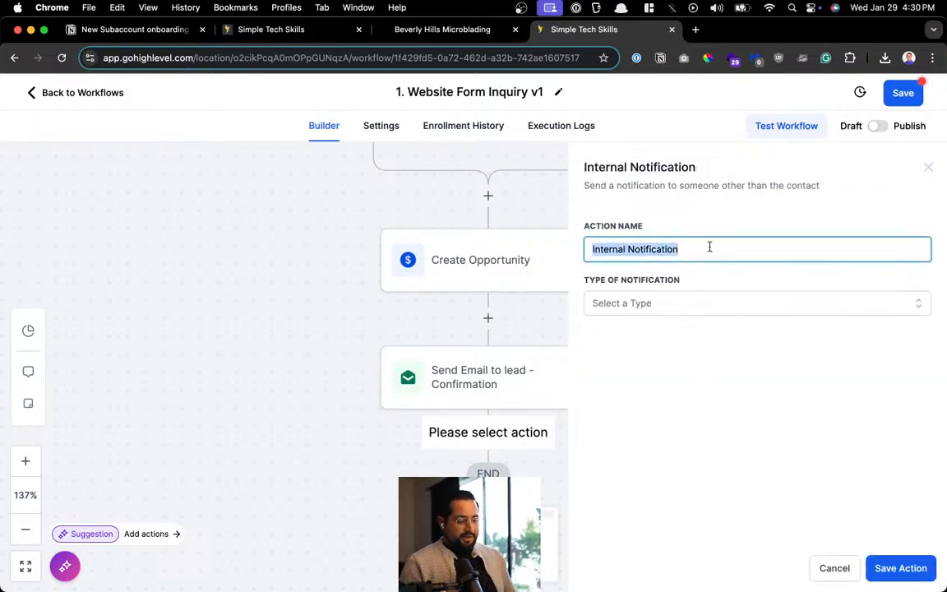
text(Send )
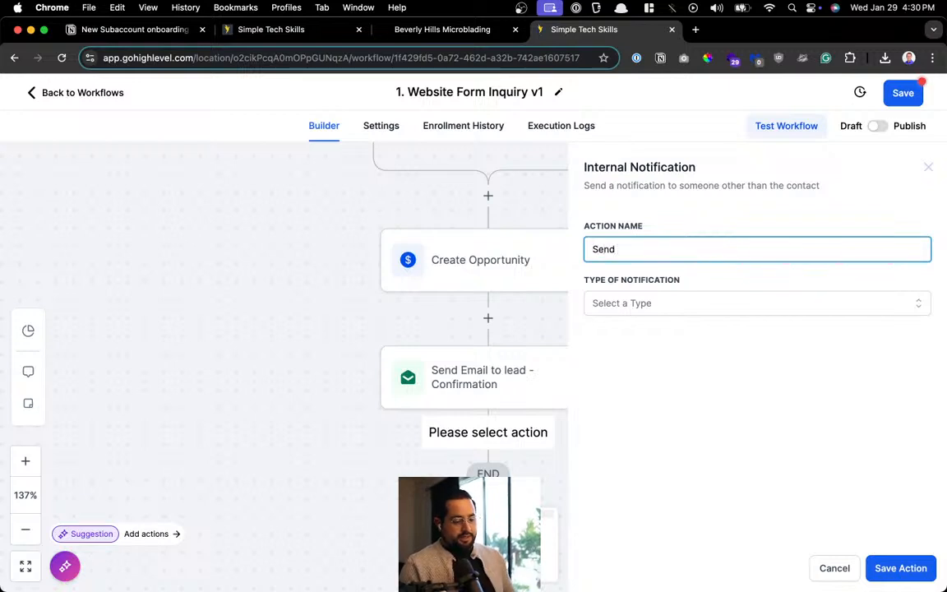
text(Notifi)
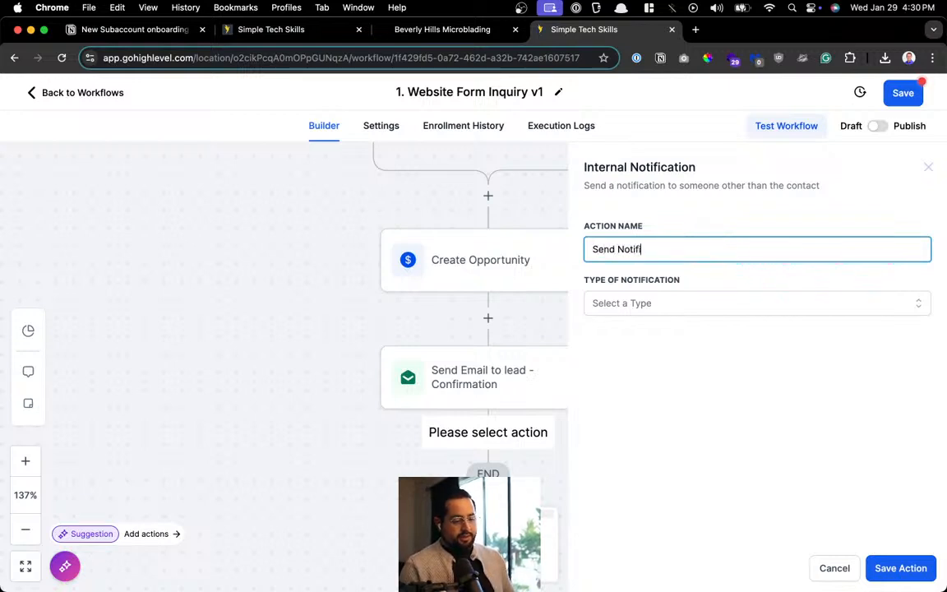
key(BackSpace)
key(BackSpace)
key(BackSpace)
text(ification TO )
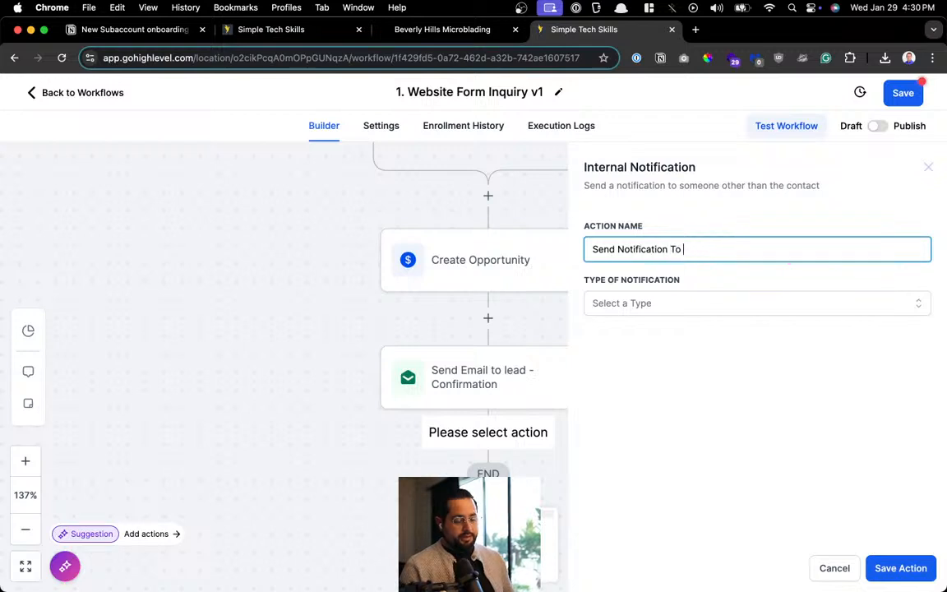
text(Team App)
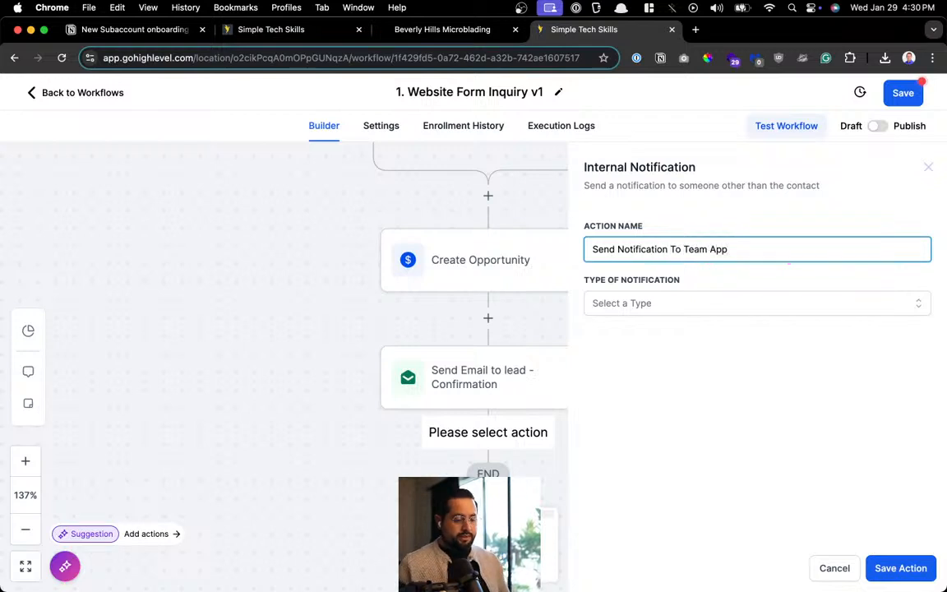
Make it an in-app Notification titled 'New Lead' with message {{contact.first_name}}
click(719, 306)
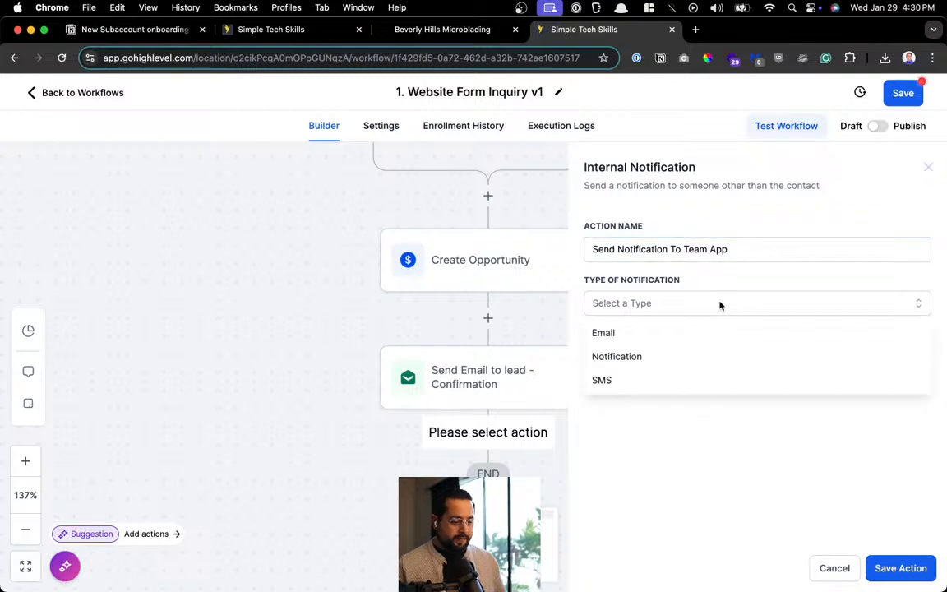
click(668, 358)
click(660, 367)
text(New)
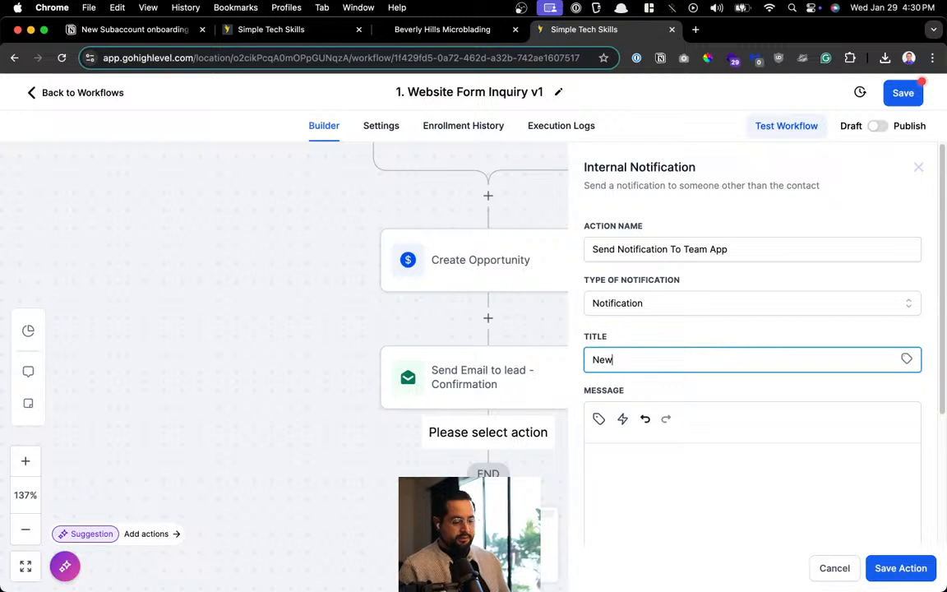
text(LeaLea)
key(BackSpace)
key(BackSpace)
key(BackSpace)
key(BackSpace)
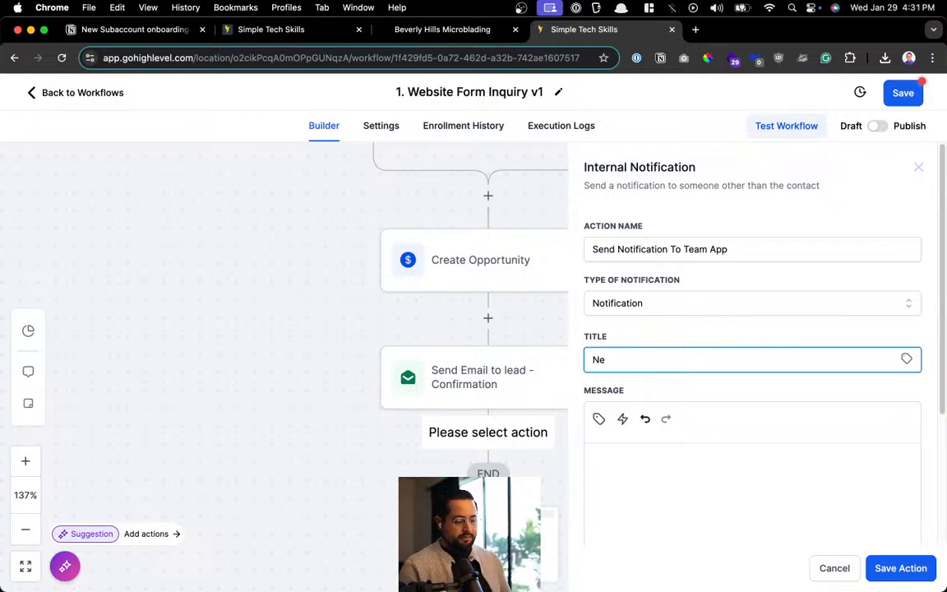
text(w Lead)
click(606, 449)
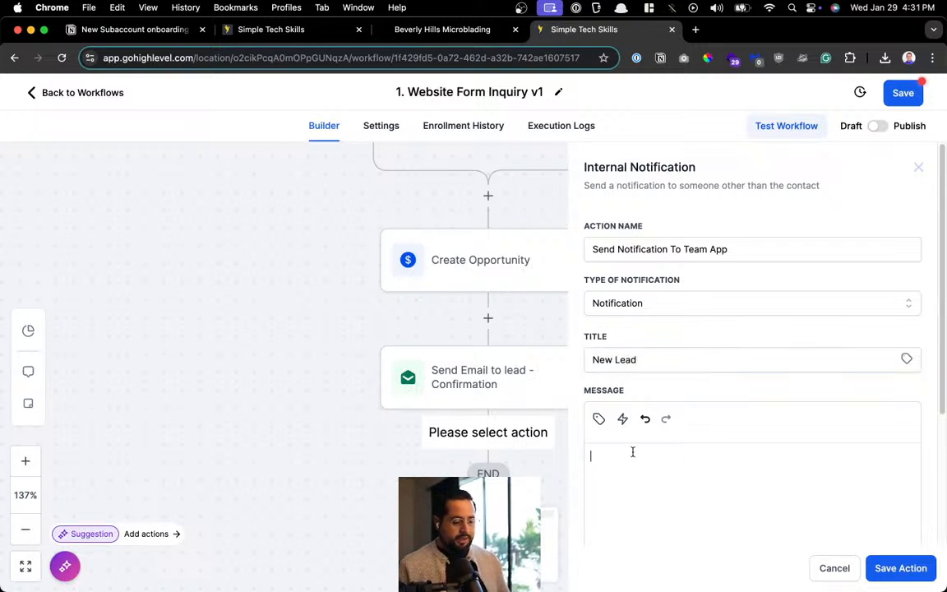
click(600, 420)
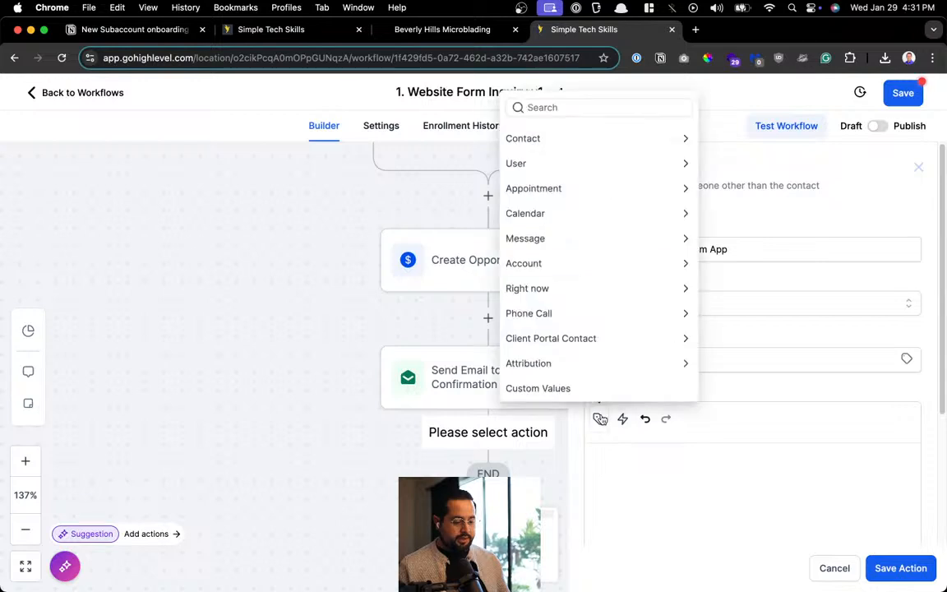
click(585, 139)
click(578, 160)
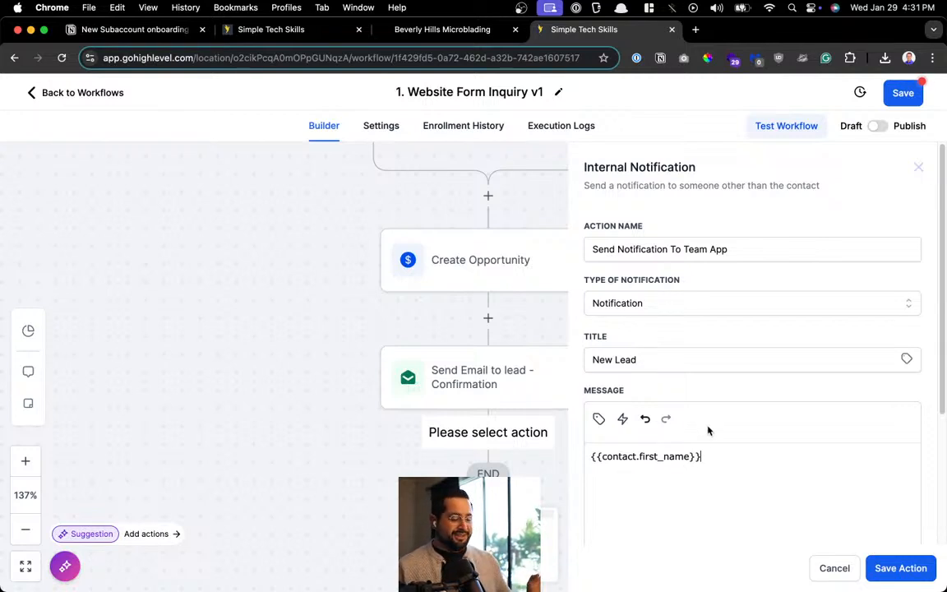
click(652, 355)
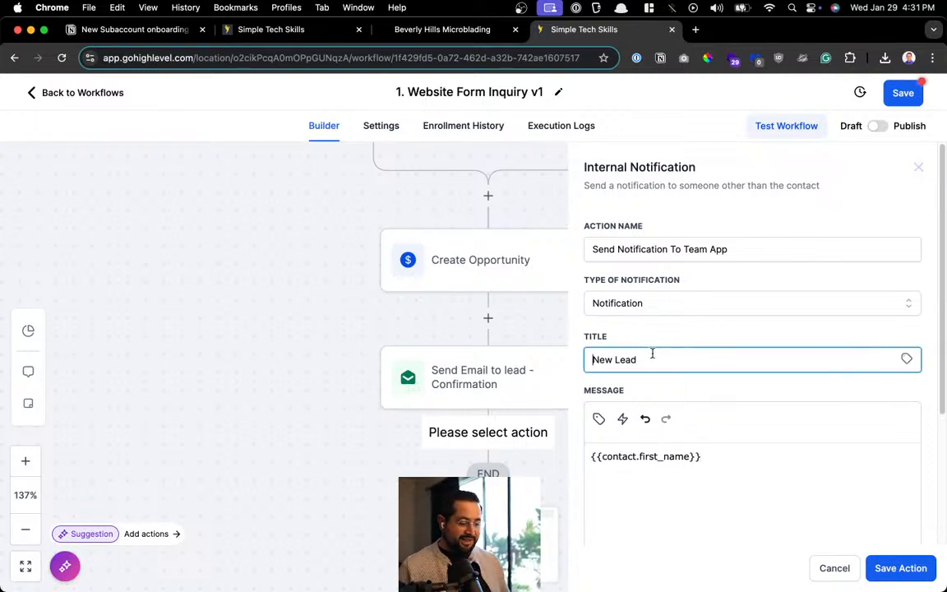
Put a 💌 love-letter emoji at the start of the 'New Lead' title
click(473, 63)
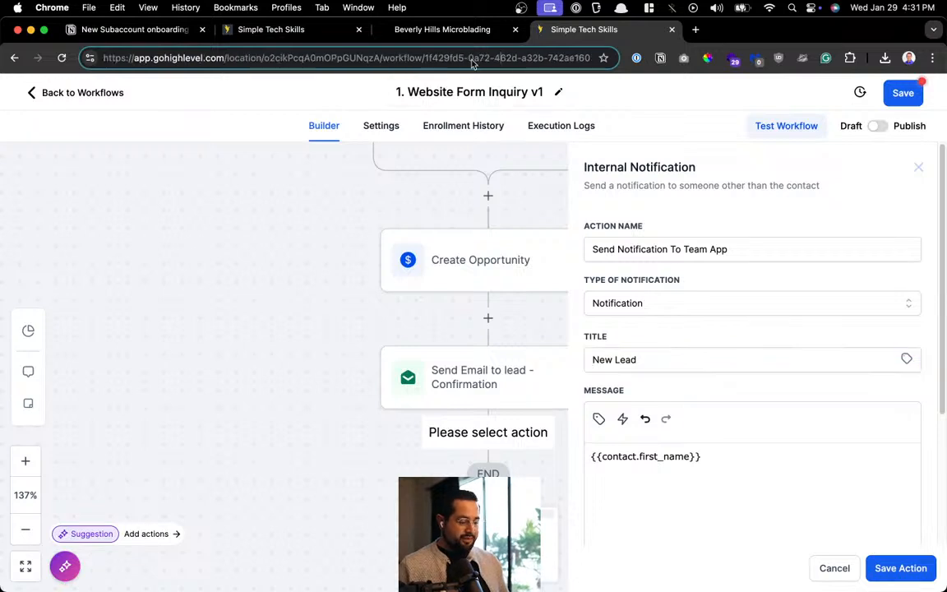
key(BackSpace)
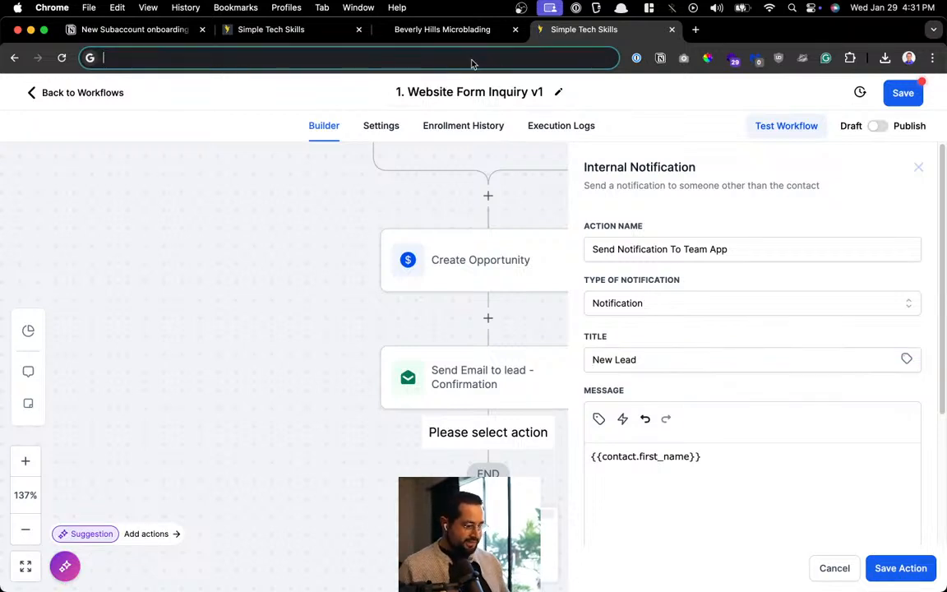
key(ctrl+super+space)
text(email)
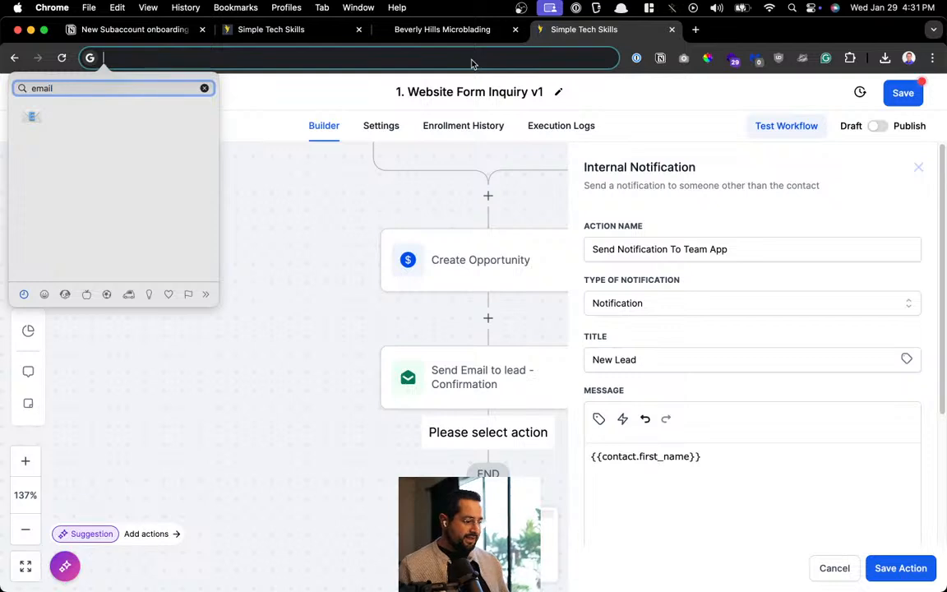
key(BackSpace)
key(BackSpace)
key(BackSpace)
key(BackSpace)
key(BackSpace)
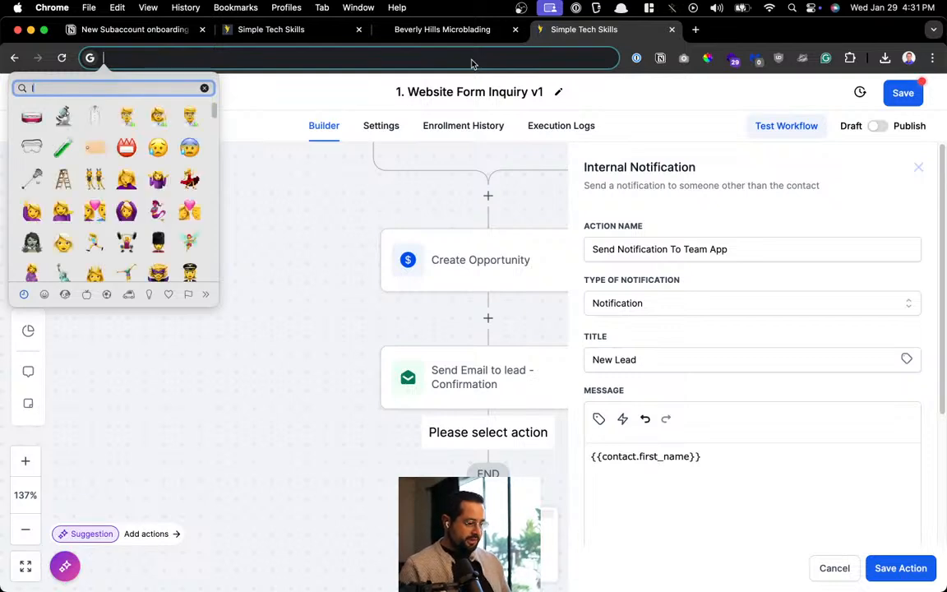
text(ma)
key(BackSpace)
key(BackSpace)
text(lete)
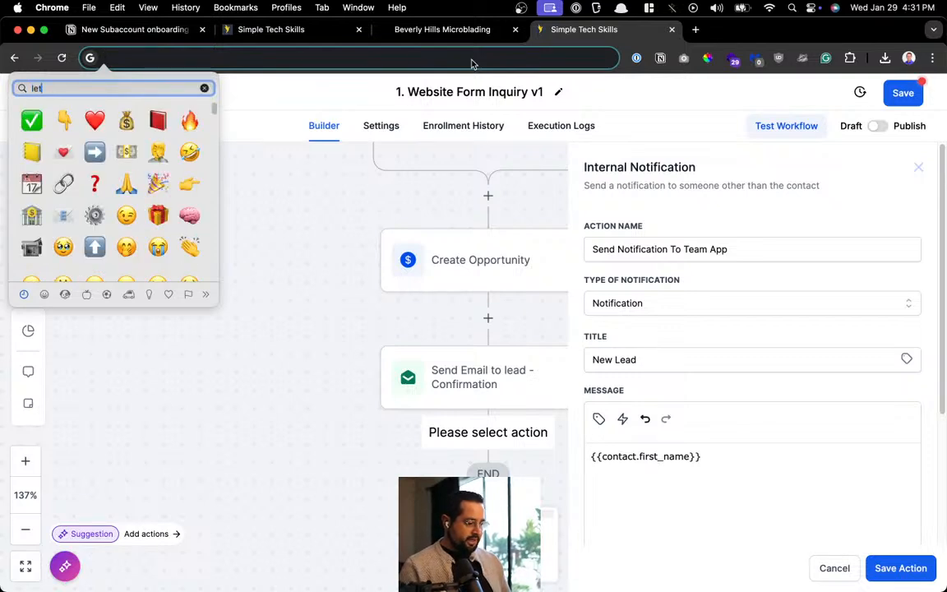
key(BackSpace)
key(BackSpace)
key(BackSpace)
key(BackSpace)
text(mail)
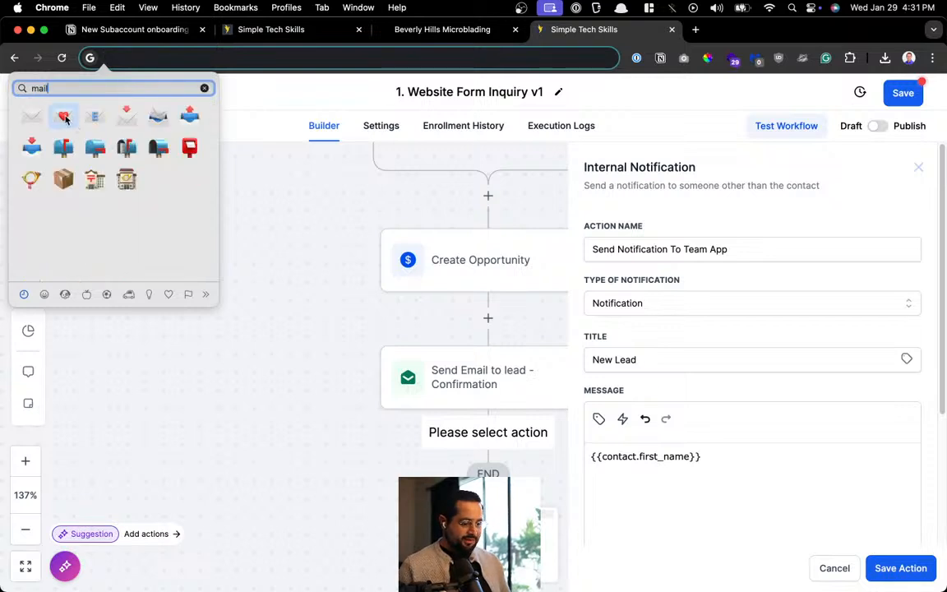
click(70, 122)
key(super+x)
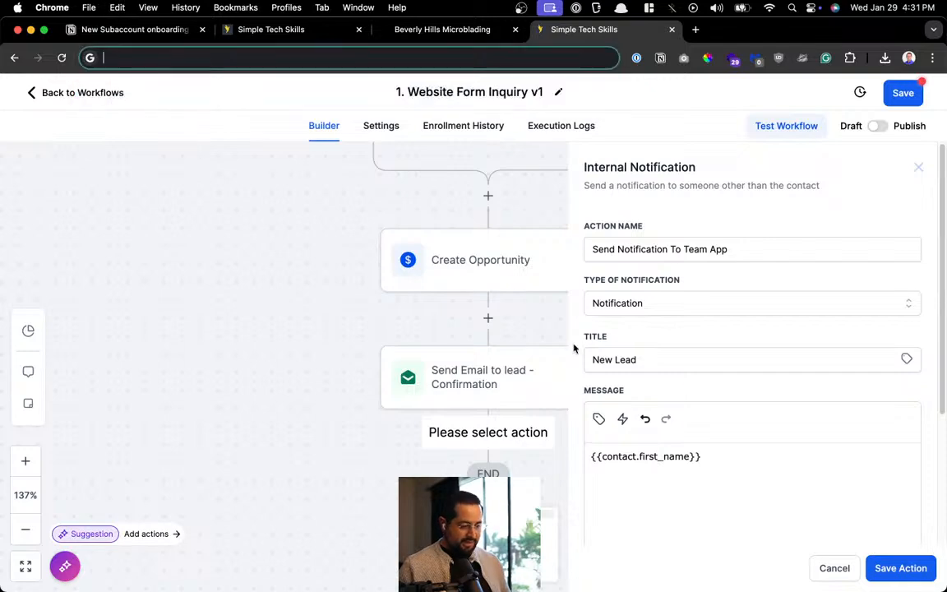
click(594, 360)
key(super+v)
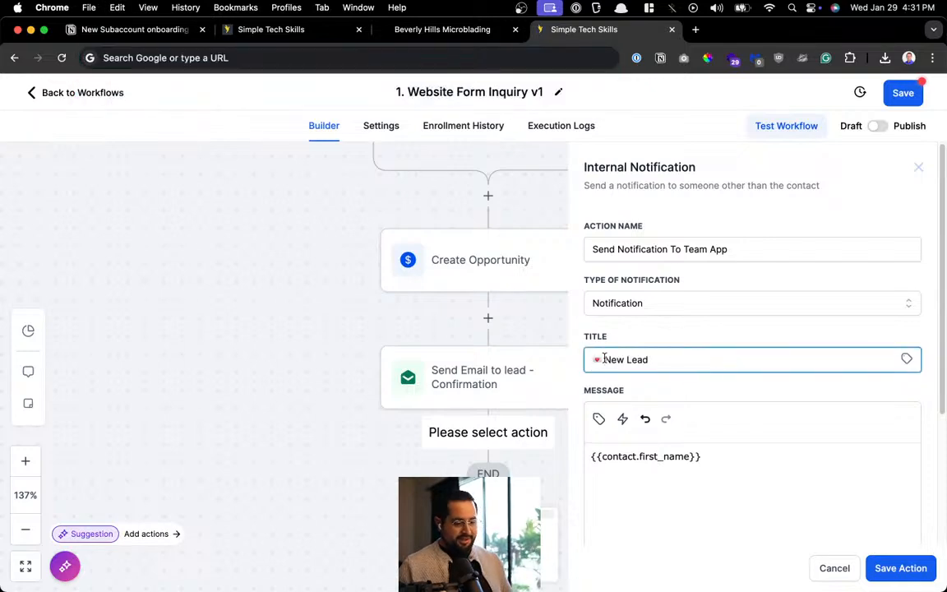
Set the notification's Redirect Page to Opportunity
scroll(604, 358, up, 5)
scroll(690, 369, down, 3)
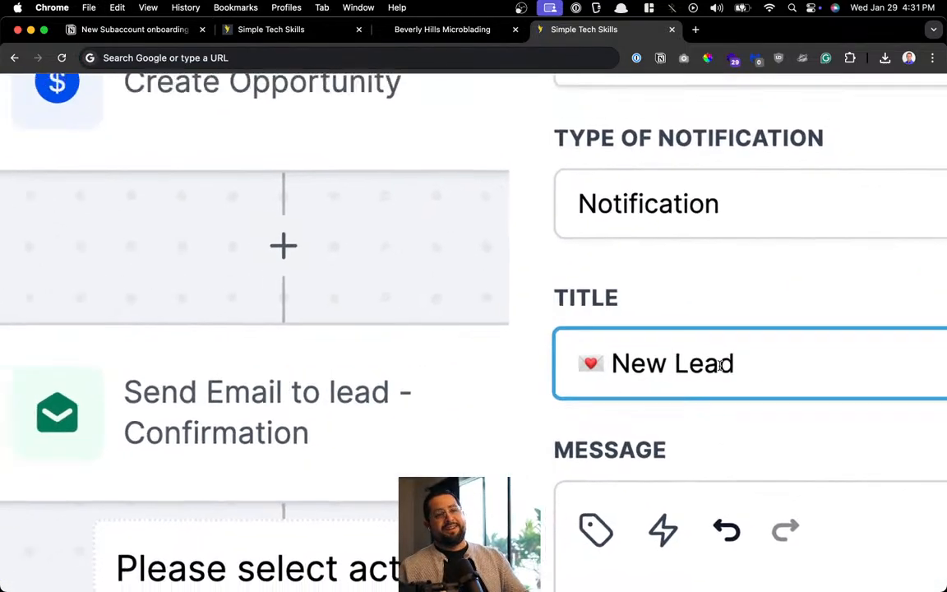
scroll(691, 370, down, 3)
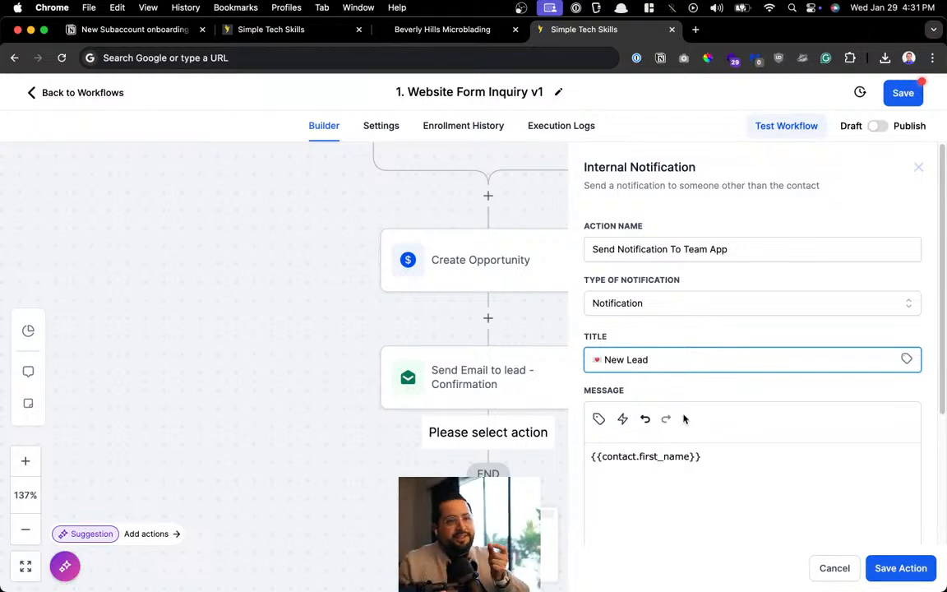
click(687, 469)
scroll(754, 517, down, 1)
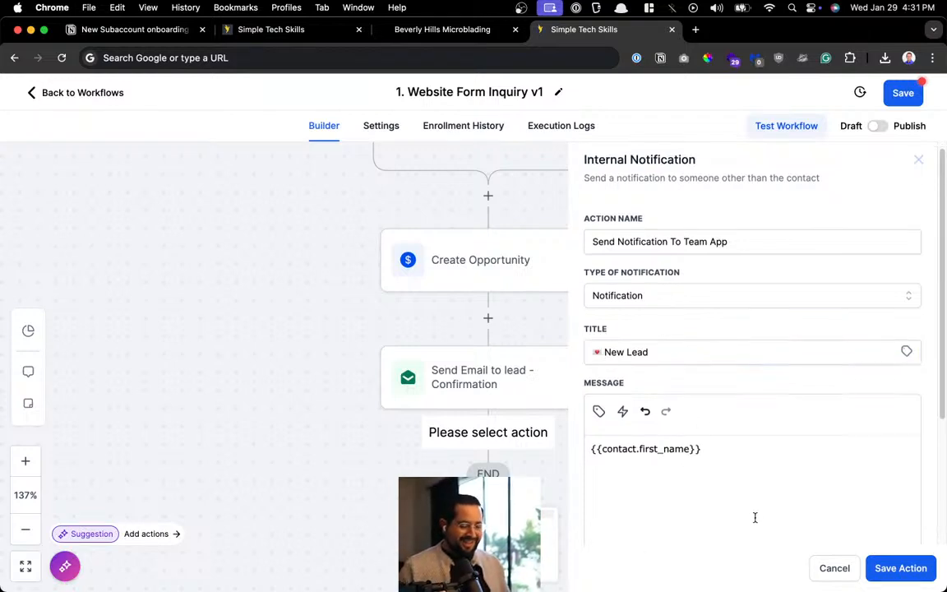
scroll(740, 493, down, 3)
click(636, 469)
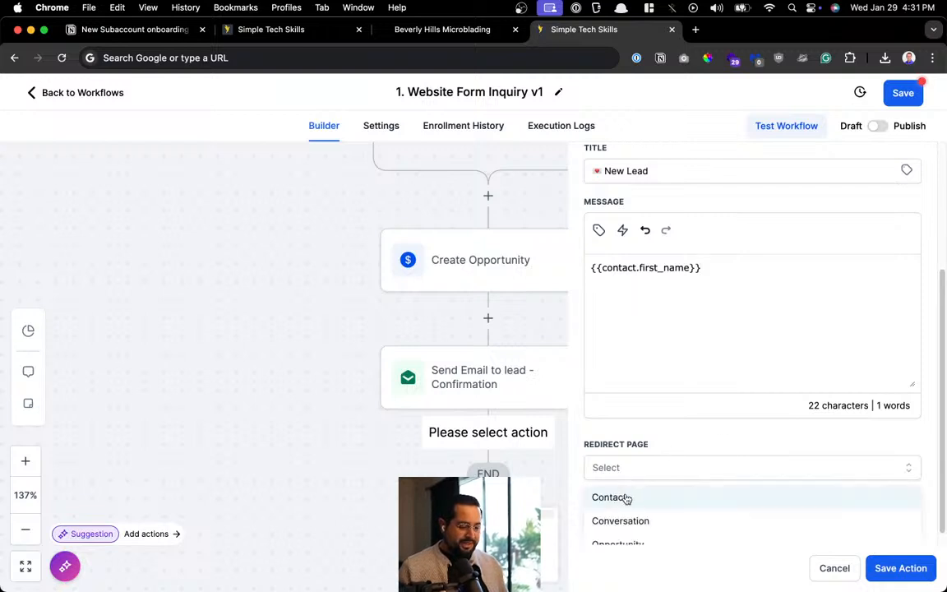
scroll(627, 497, down, 1)
click(633, 528)
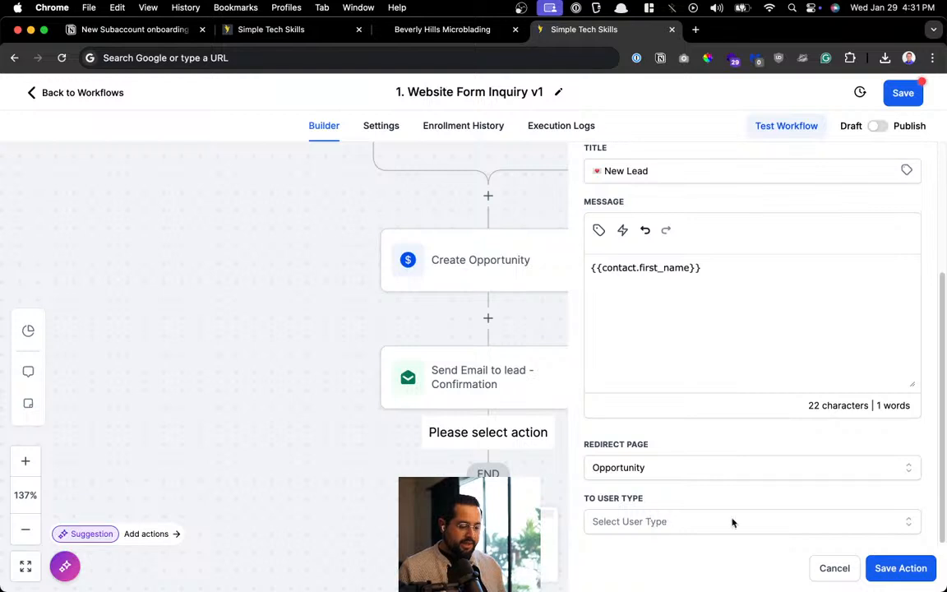
click(888, 564)
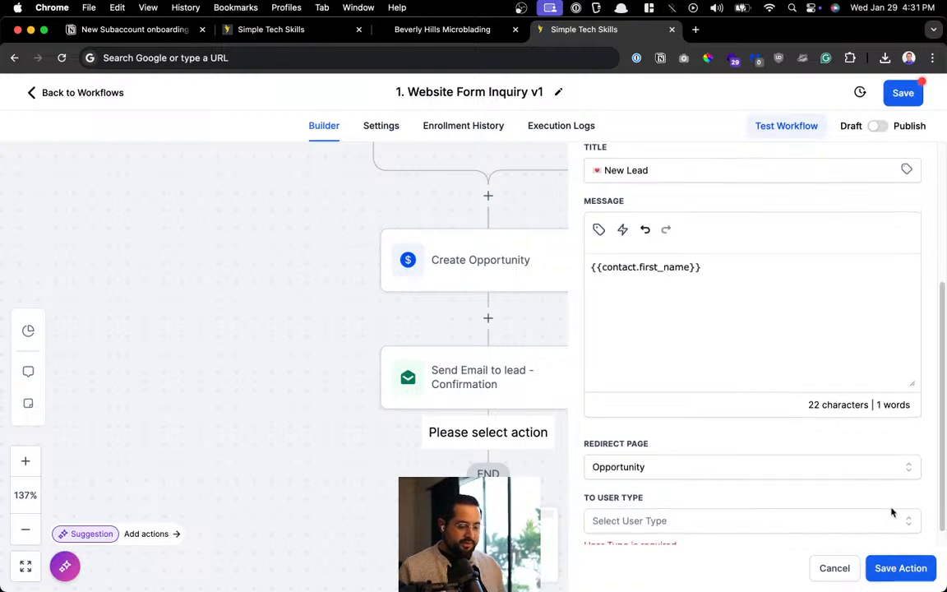
Send the notification to All User, save the action, and save the workflow
scroll(892, 510, down, 1)
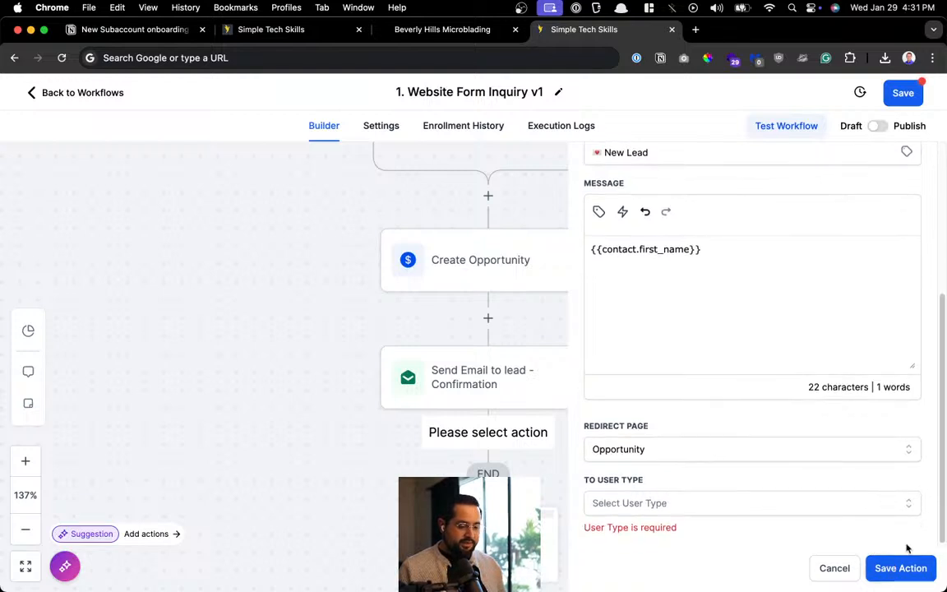
click(708, 506)
click(672, 491)
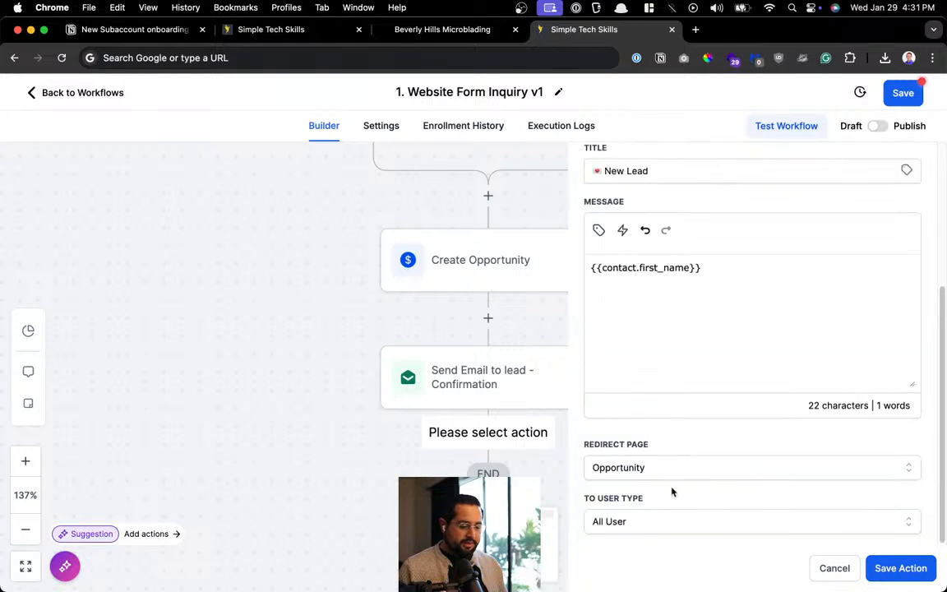
click(896, 568)
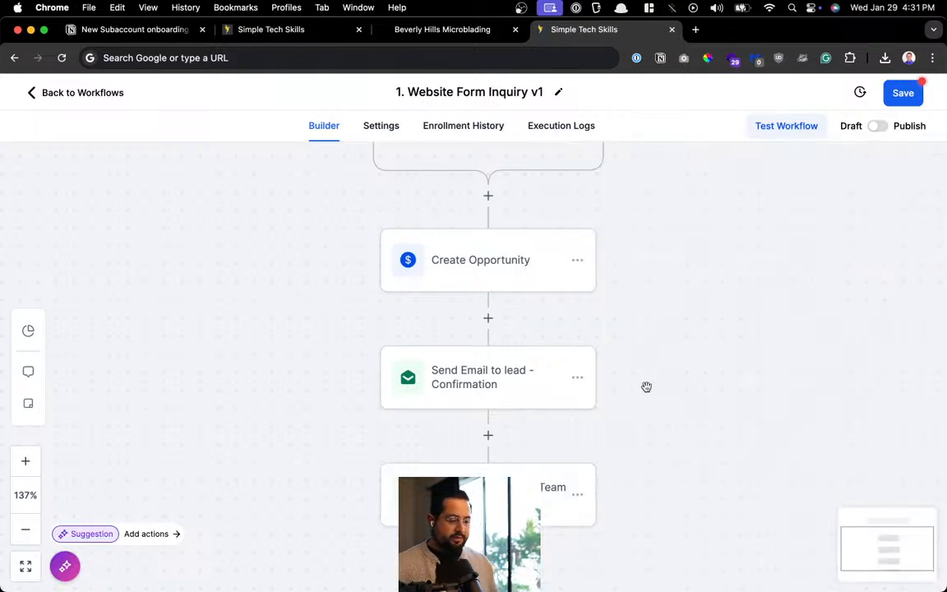
scroll(645, 387, down, 2)
scroll(688, 257, up, 2)
click(903, 93)
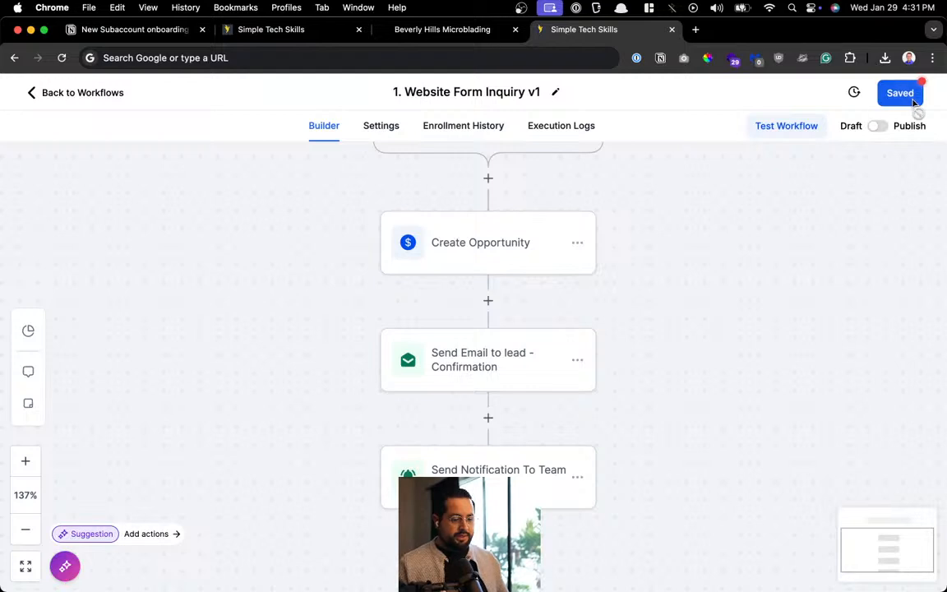
Pan across the saved workflow, then return to the Workflow List
drag(662, 338, 654, 377)
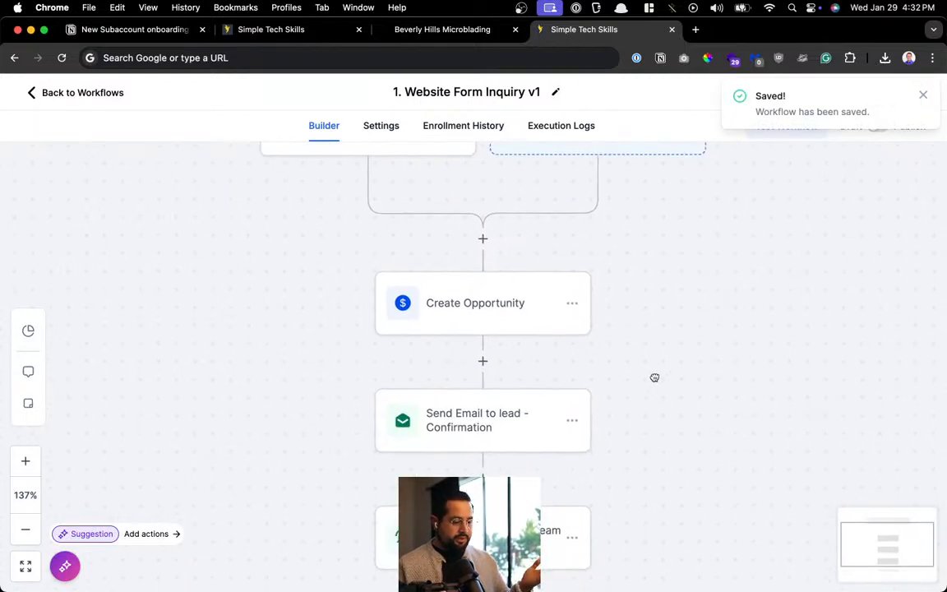
drag(706, 434, 729, 392)
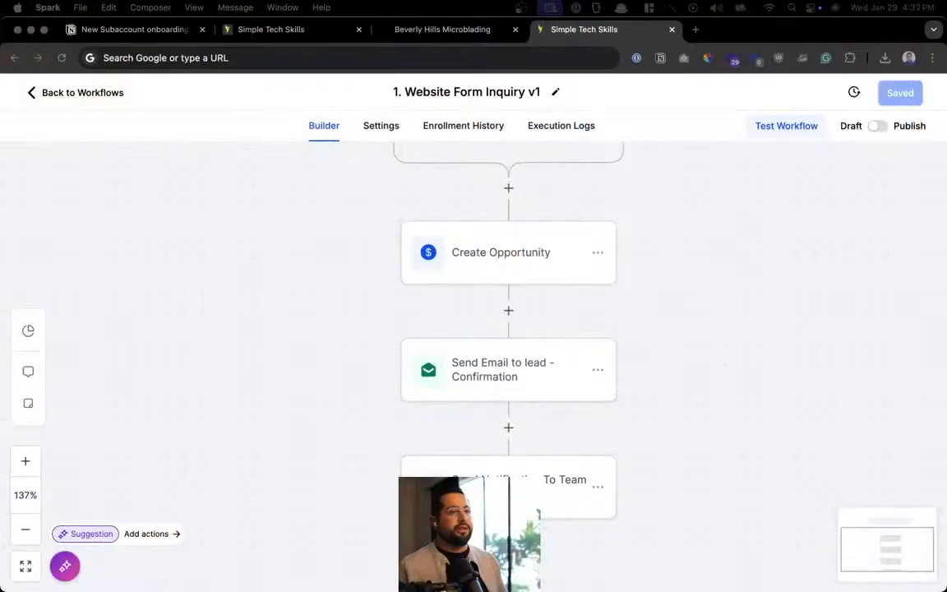
click(338, 319)
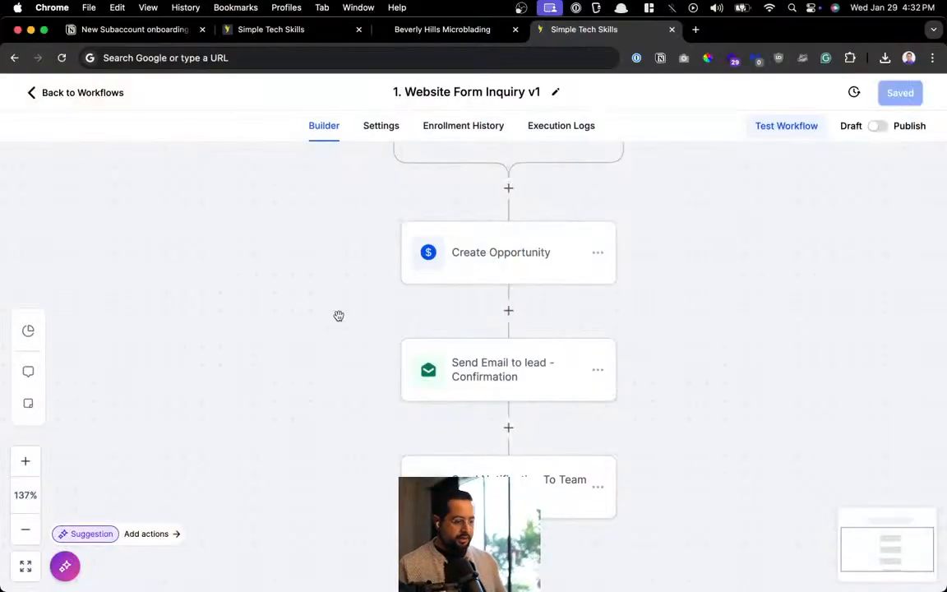
click(82, 96)
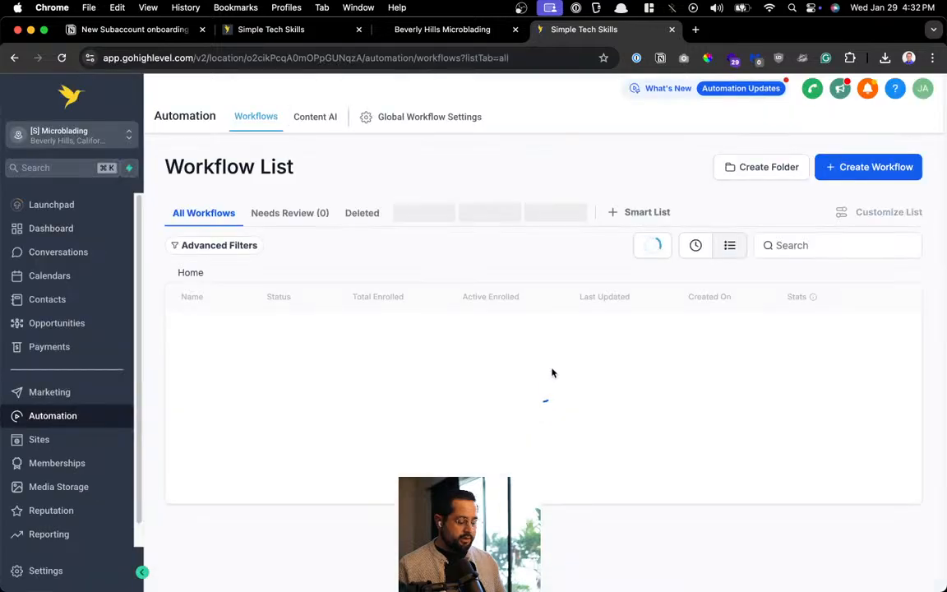
Open '1. Website Form Inquiry v1', publish it, and add a yellow sticky note
click(264, 345)
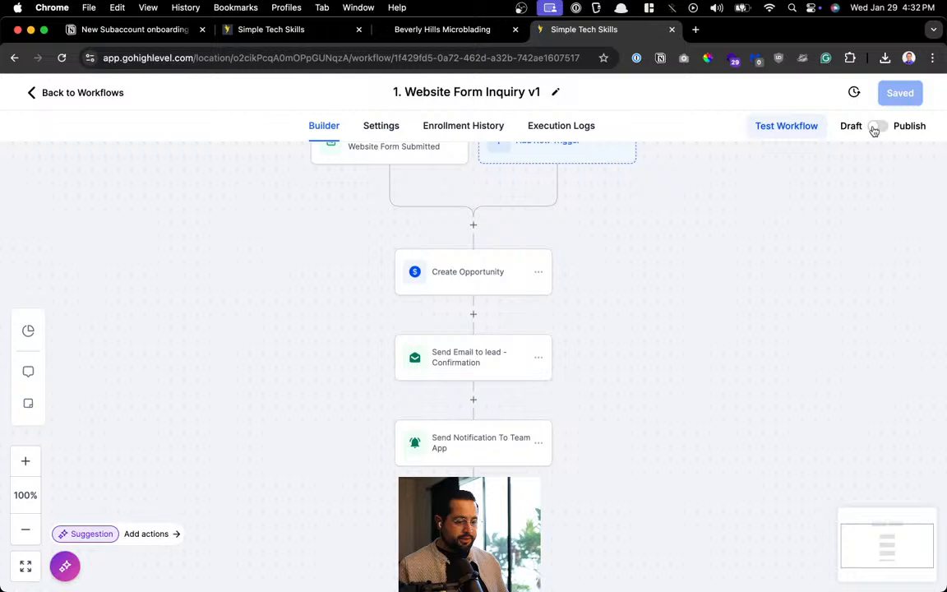
click(876, 126)
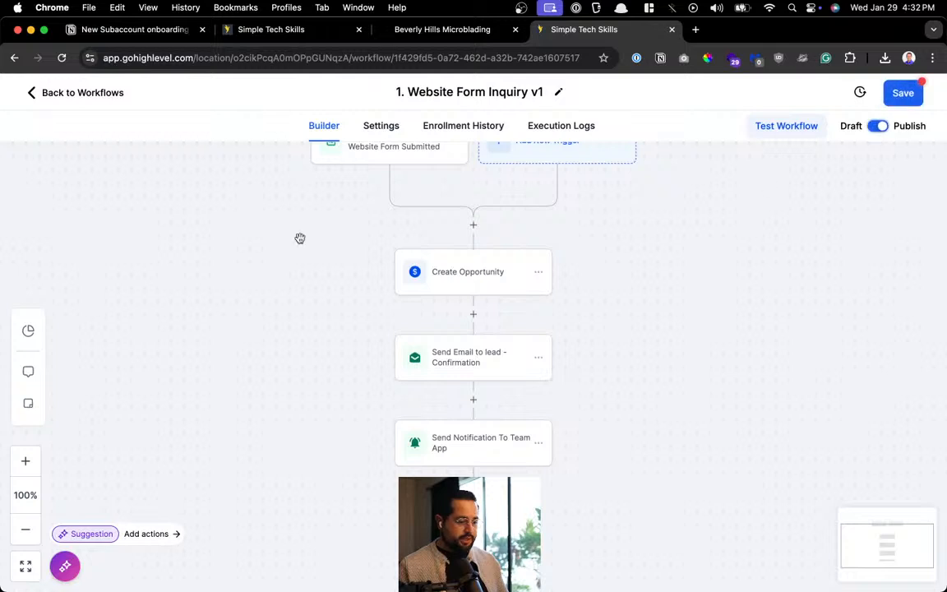
click(28, 403)
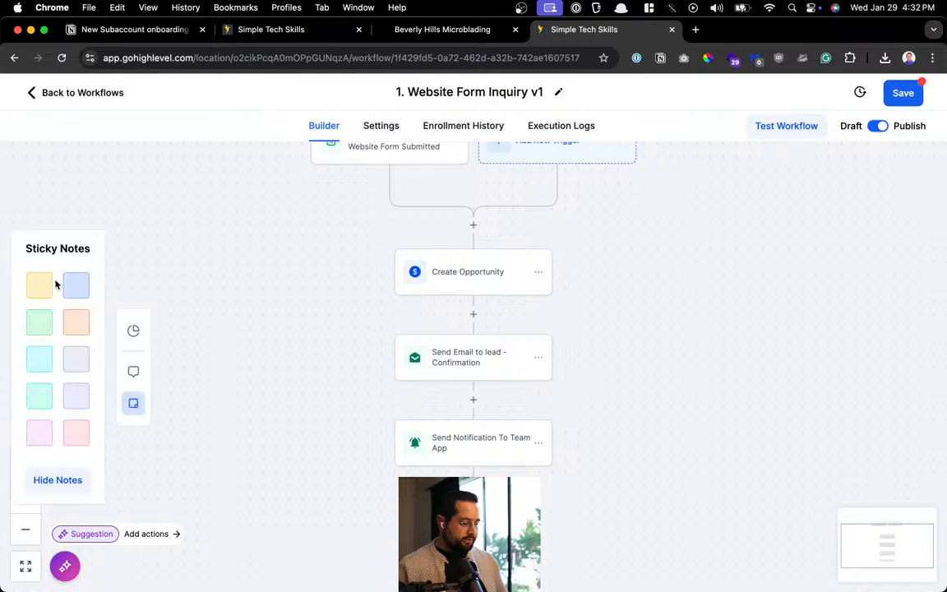
click(50, 288)
Move the note up and write 'What this automation does:' plus the form-fill and New Lead opportunity lines
drag(470, 382, 466, 309)
double_click(457, 265)
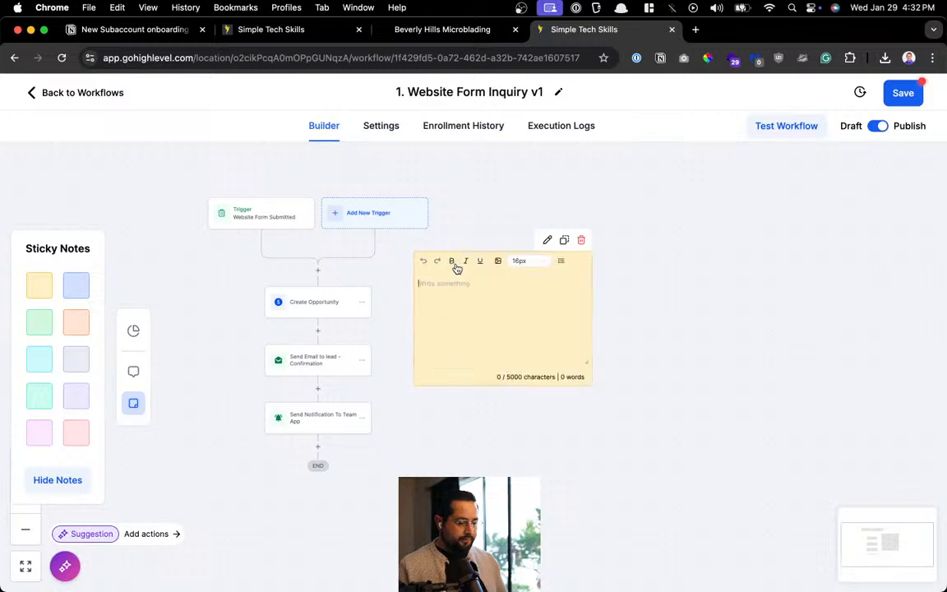
text(What this automation)
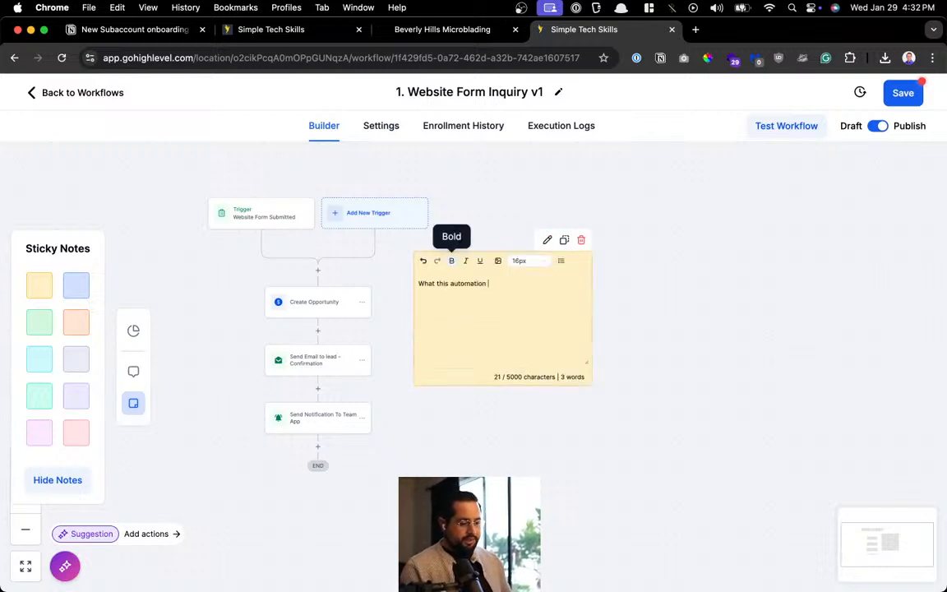
text( does:)
key(Return)
text(When a )
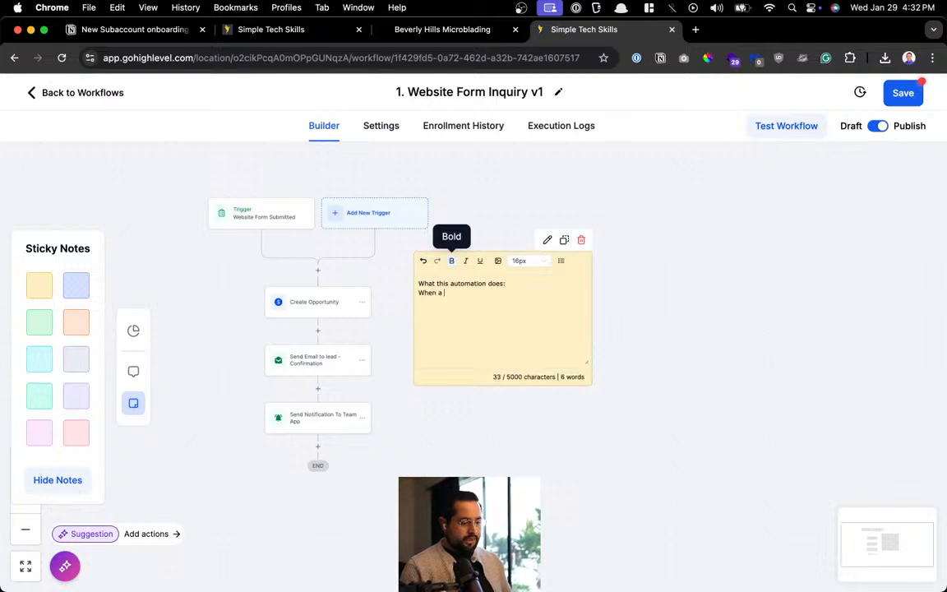
text(use)
key(BackSpace)
text(lead)
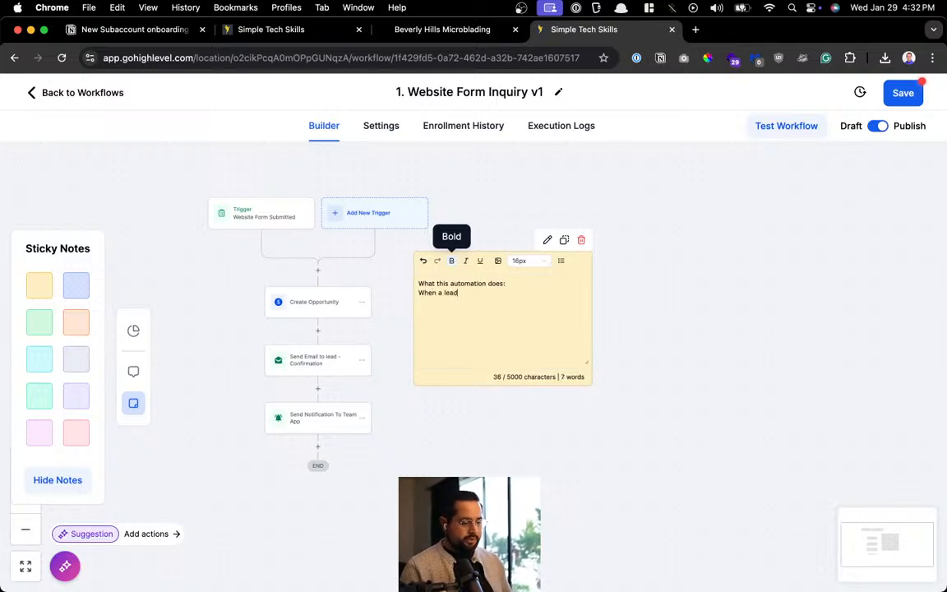
text( fills)
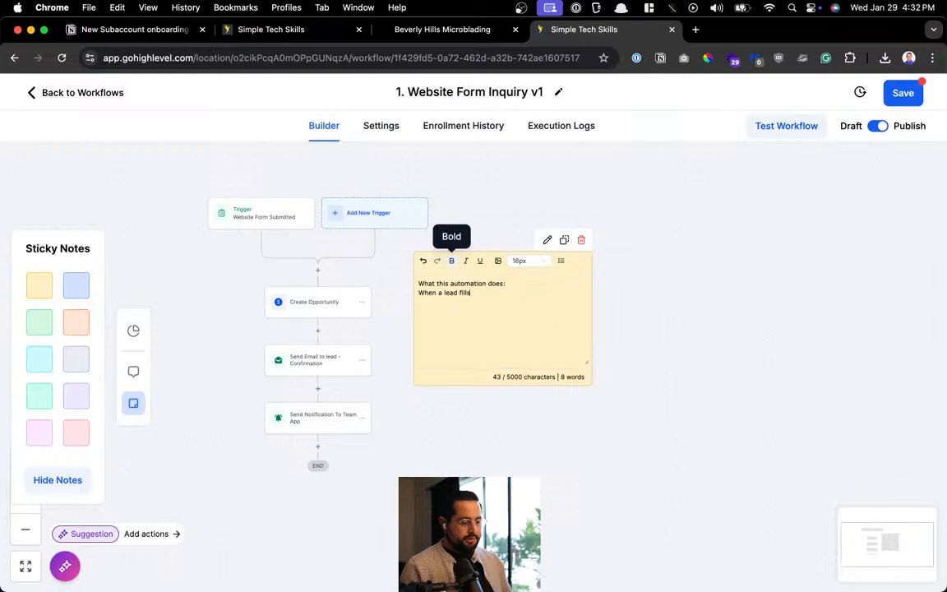
text( out the form)
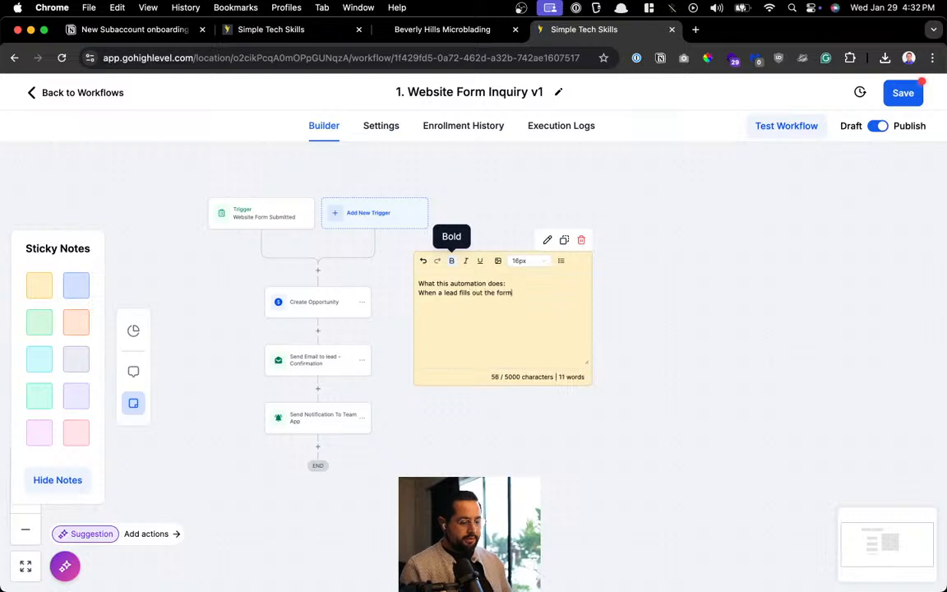
text( on the contact page)
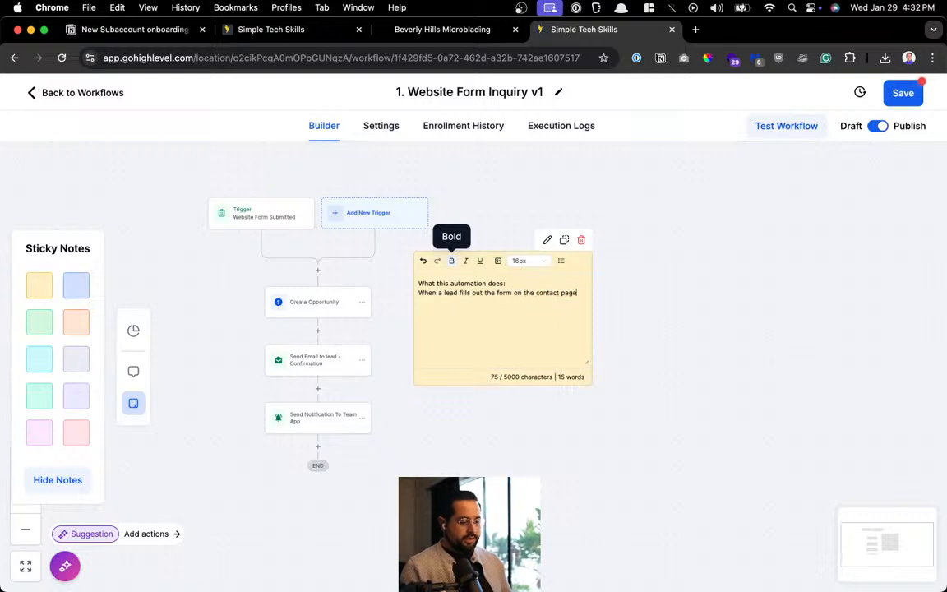
text(s,)
key(Return)
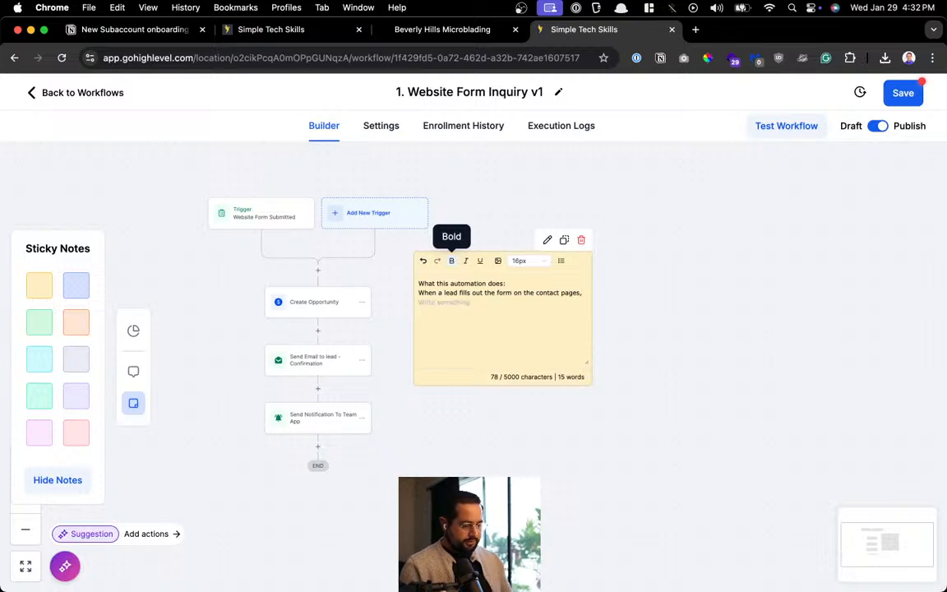
text(creates a opportunity (statu)
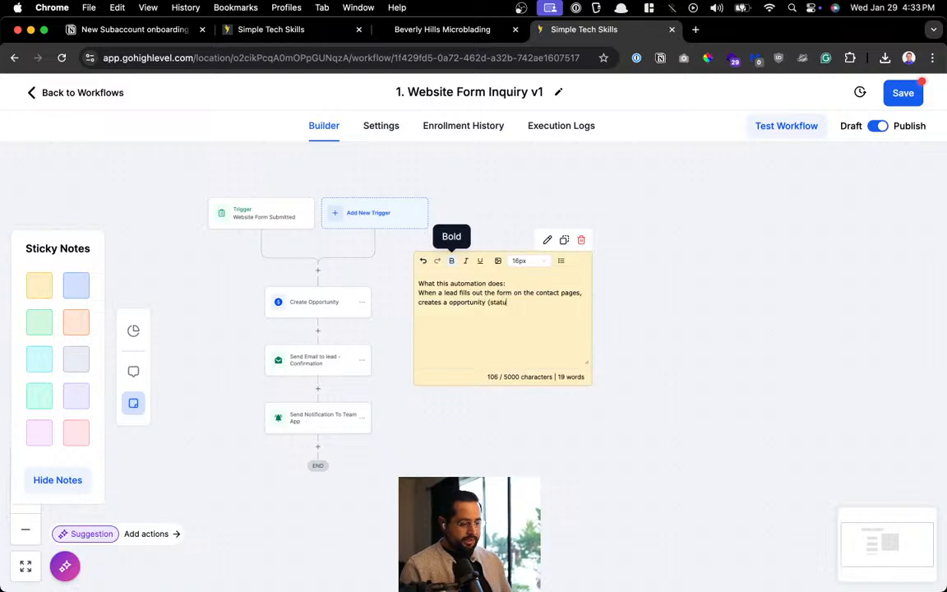
text(s = New Lea)
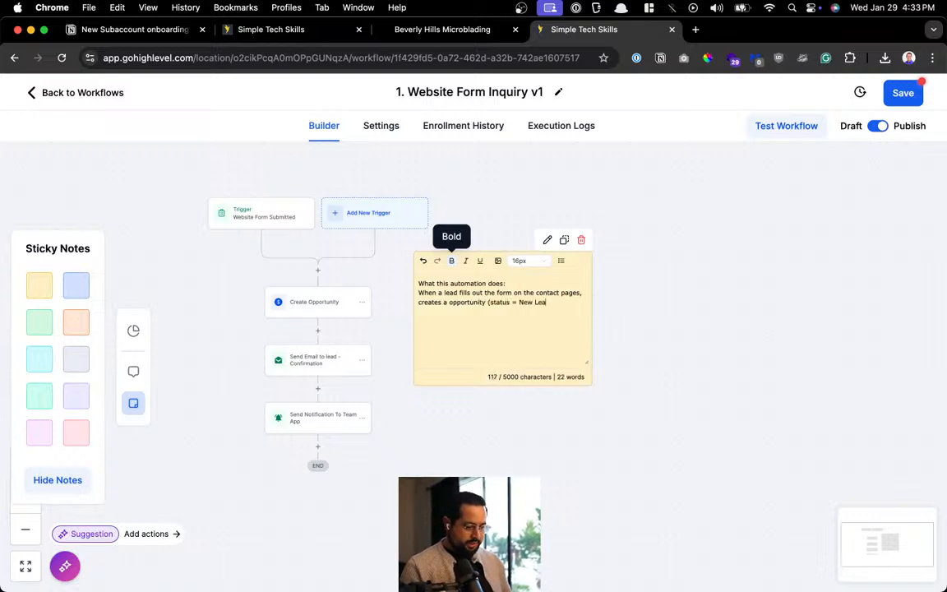
text(d))
Add lines on the confirmation email and mobile-app team notification, correcting 'notifys' to 'notifies'
key(Return)
text(Sends)
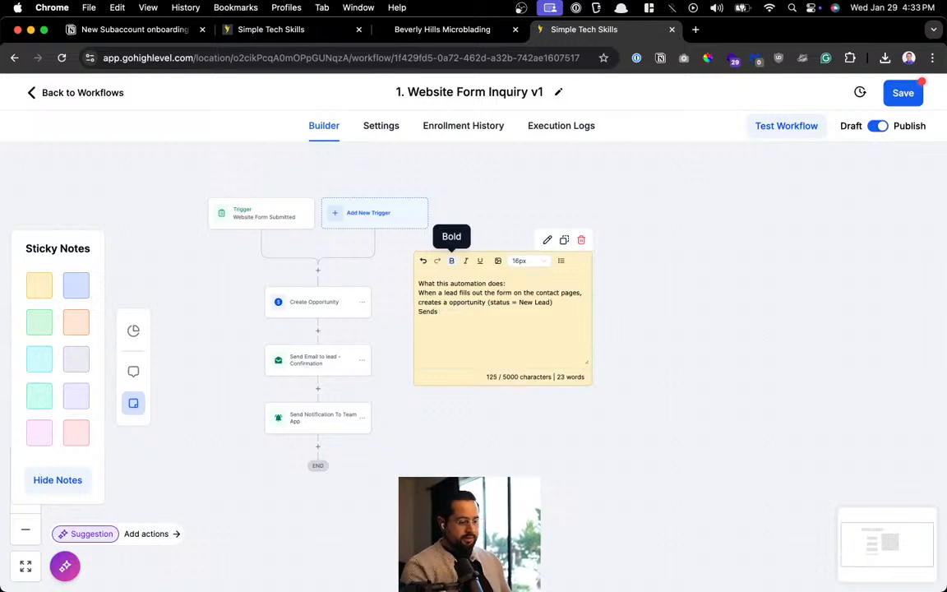
scroll(454, 262, up, 5)
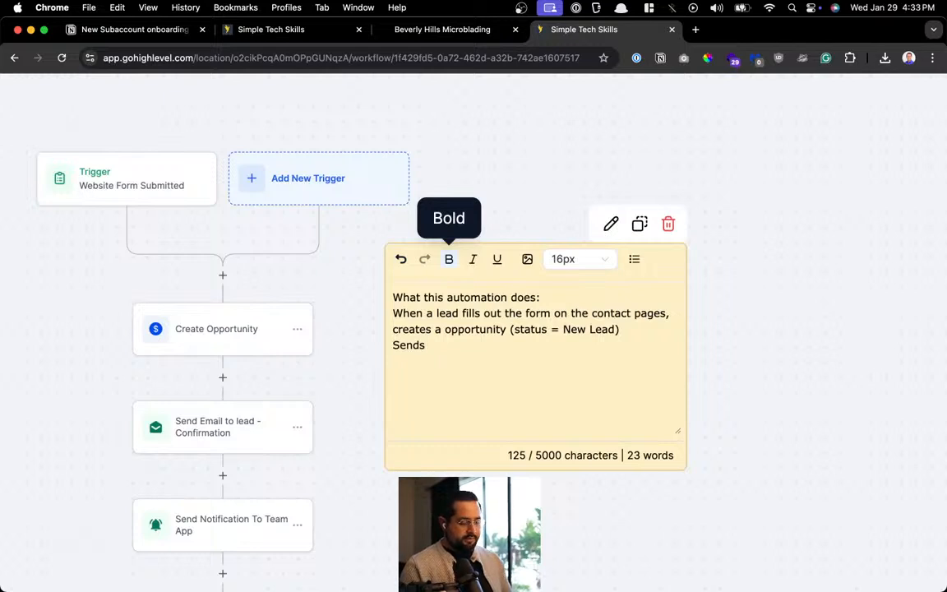
text(ds confrirmation email to leads)
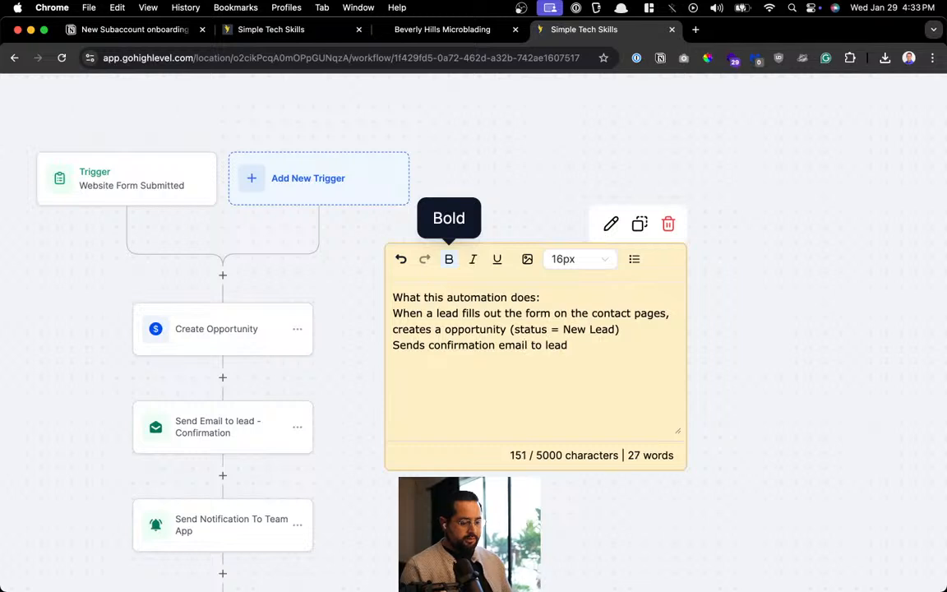
key(Return)
text(notif)
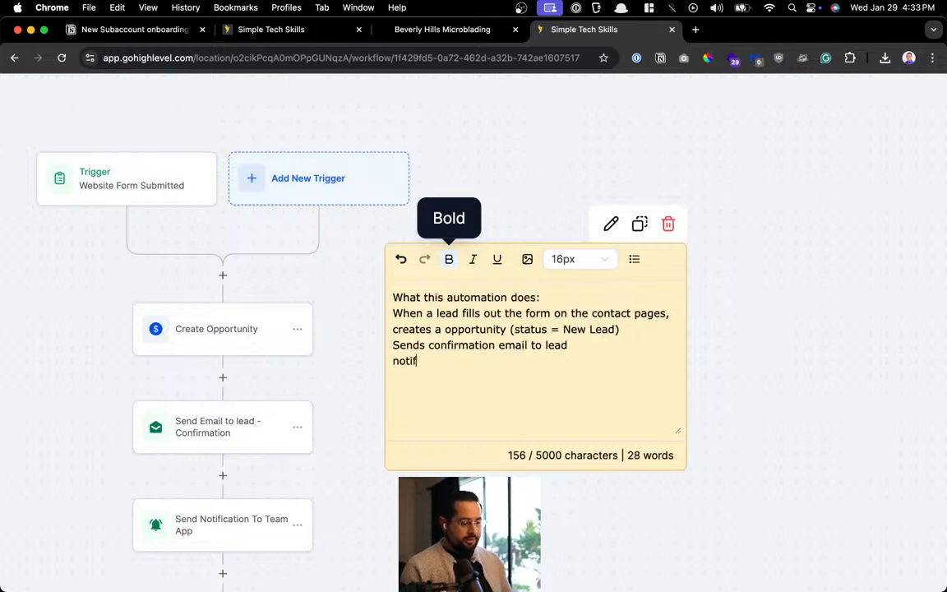
text(ys team on m)
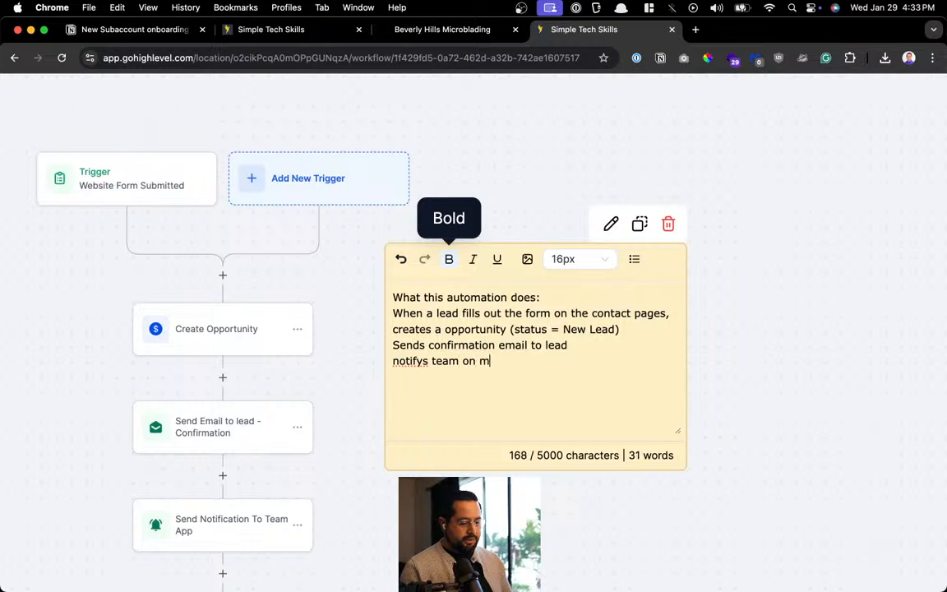
key(BackSpace)
text(mobile app of new)
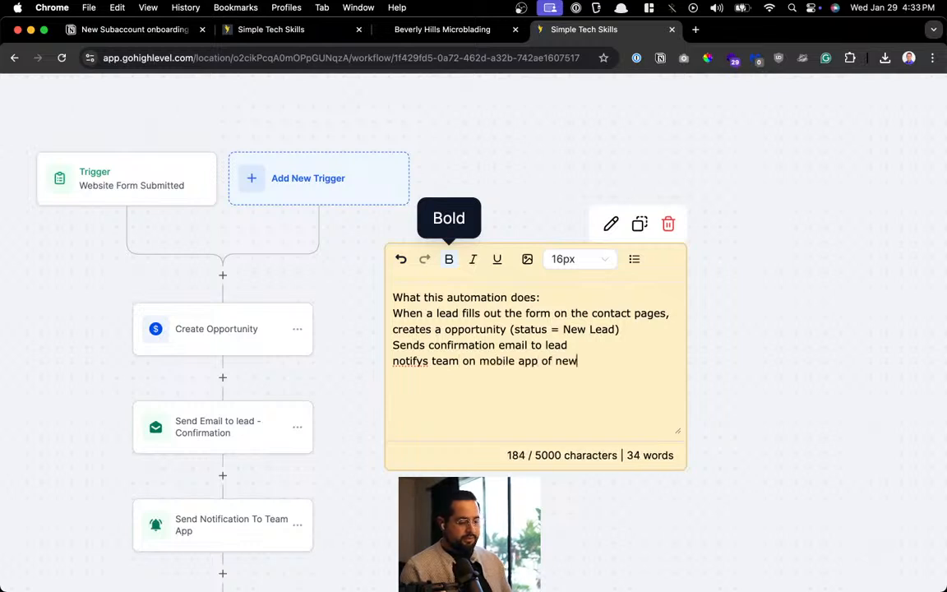
text( messa)
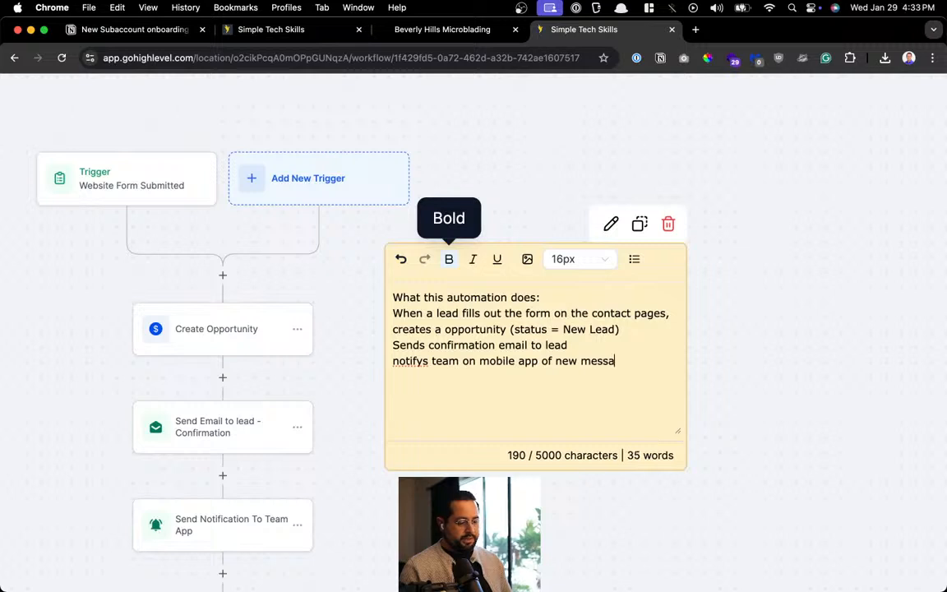
text(ge)
double_click(408, 362)
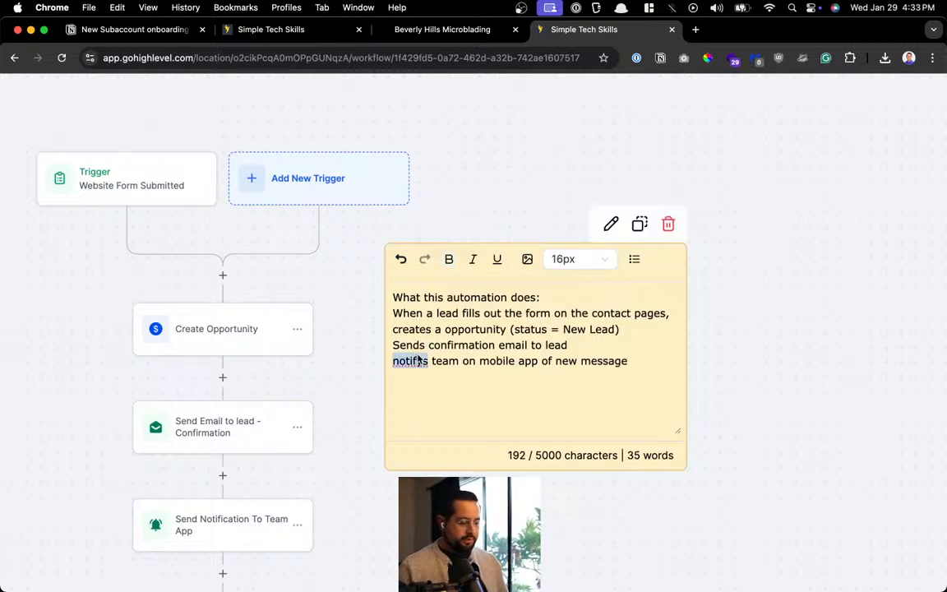
right_click(408, 362)
click(475, 241)
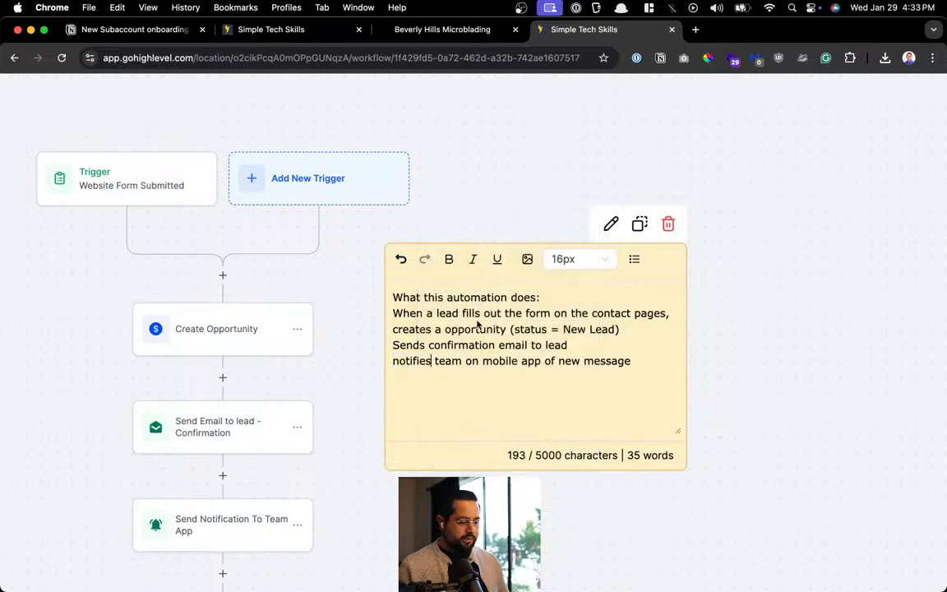
Exit the sticky note and zoom and pan until the whole workflow and note are visible
scroll(377, 444, down, 5)
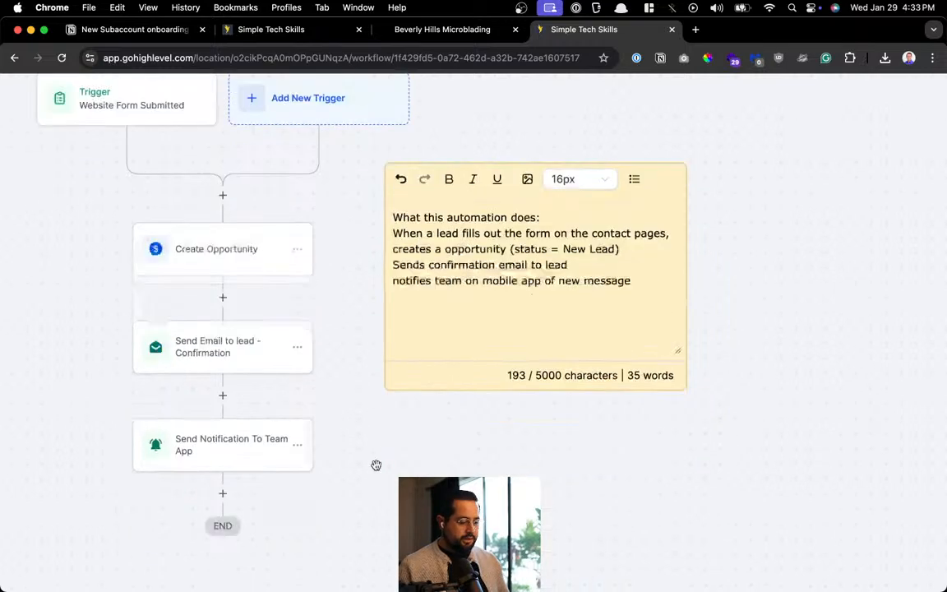
click(371, 280)
scroll(374, 277, down, 3)
scroll(374, 312, up, 8)
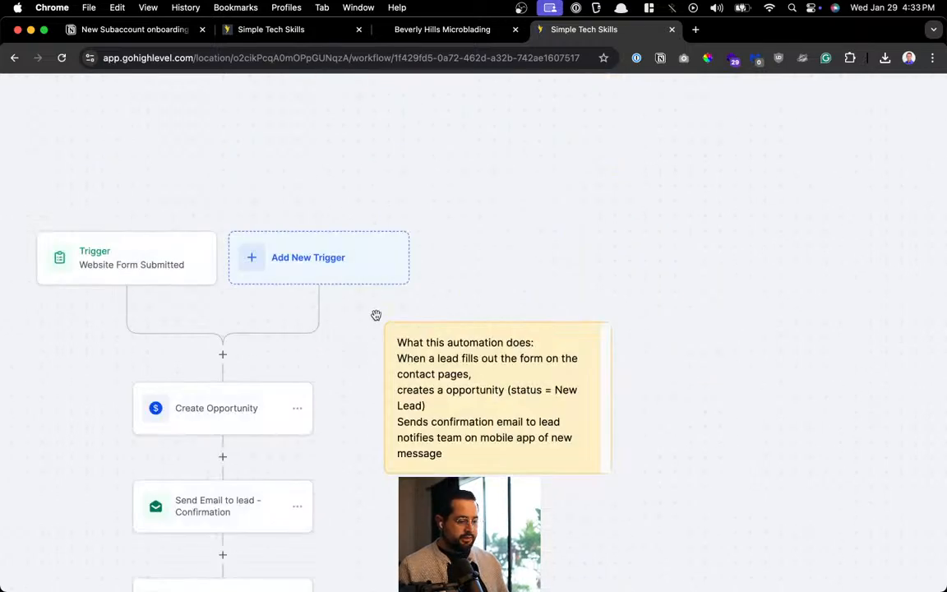
scroll(303, 401, down, 3)
drag(305, 403, 507, 362)
scroll(510, 332, up, 3)
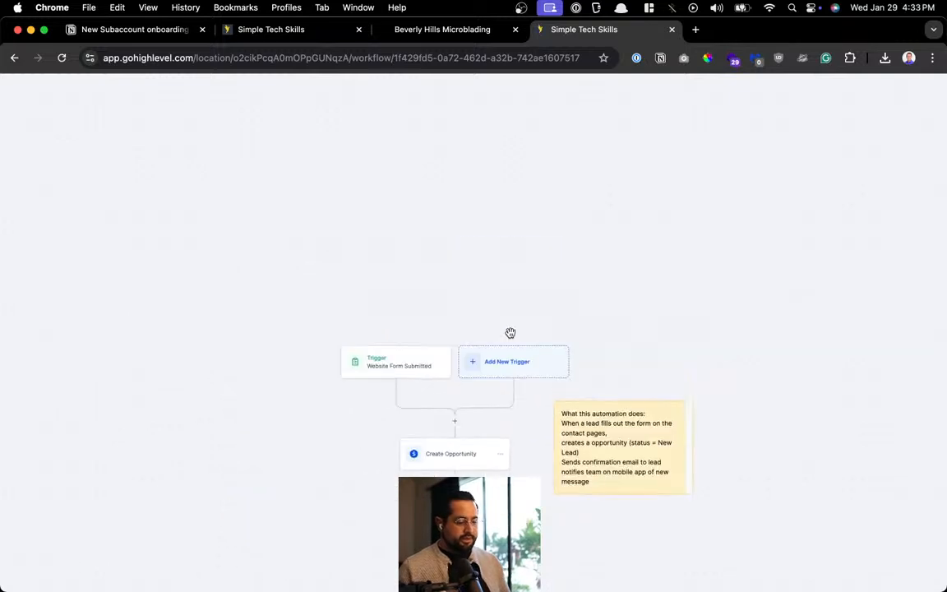
scroll(510, 332, down, 5)
scroll(511, 333, up, 2)
scroll(511, 333, up, 3)
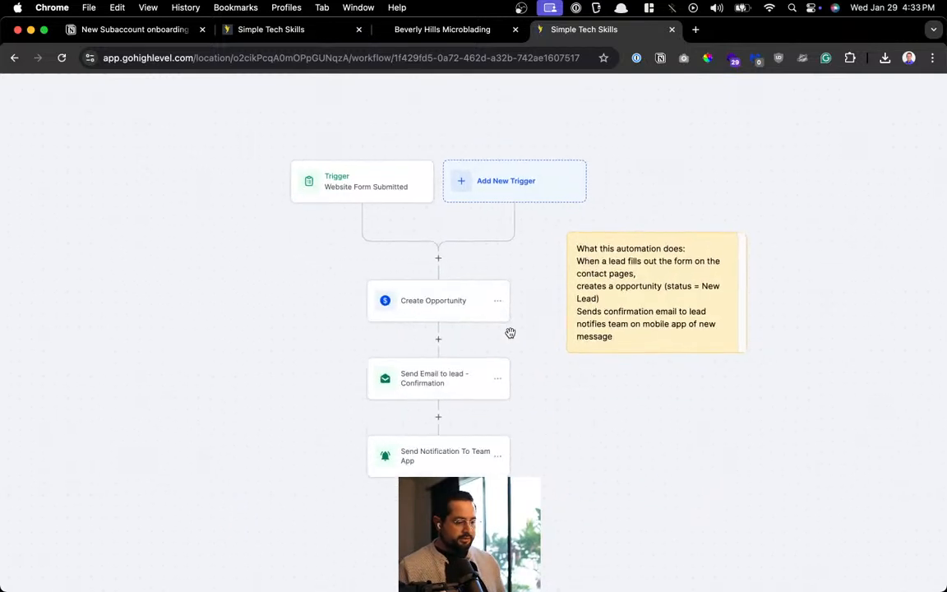
scroll(506, 392, down, 5)
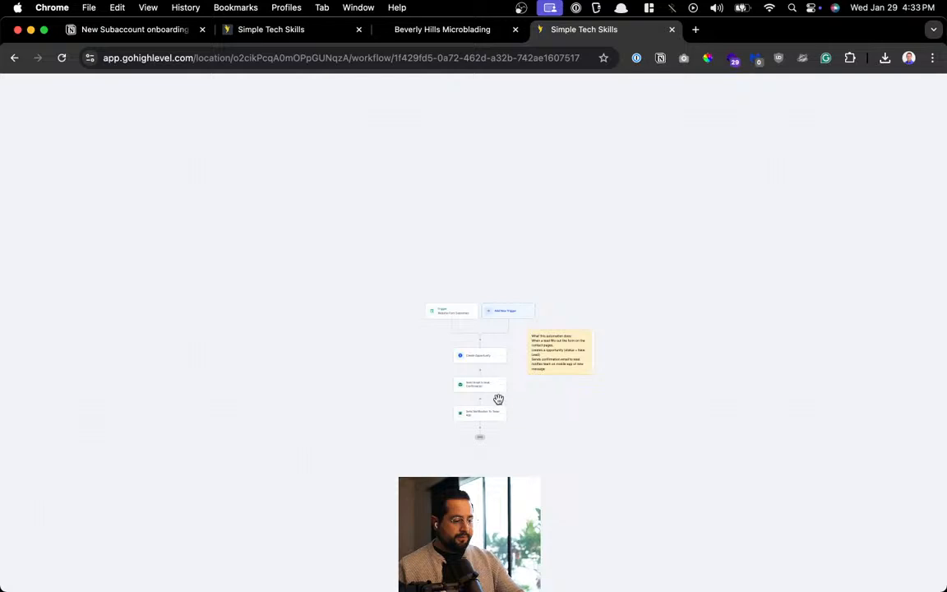
scroll(707, 165, up, 5)
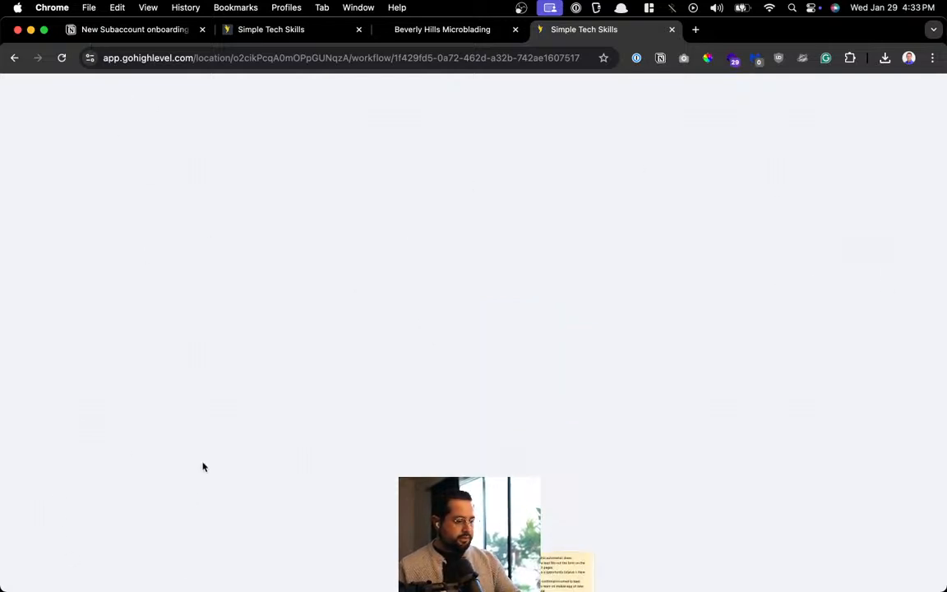
scroll(403, 352, up, 1)
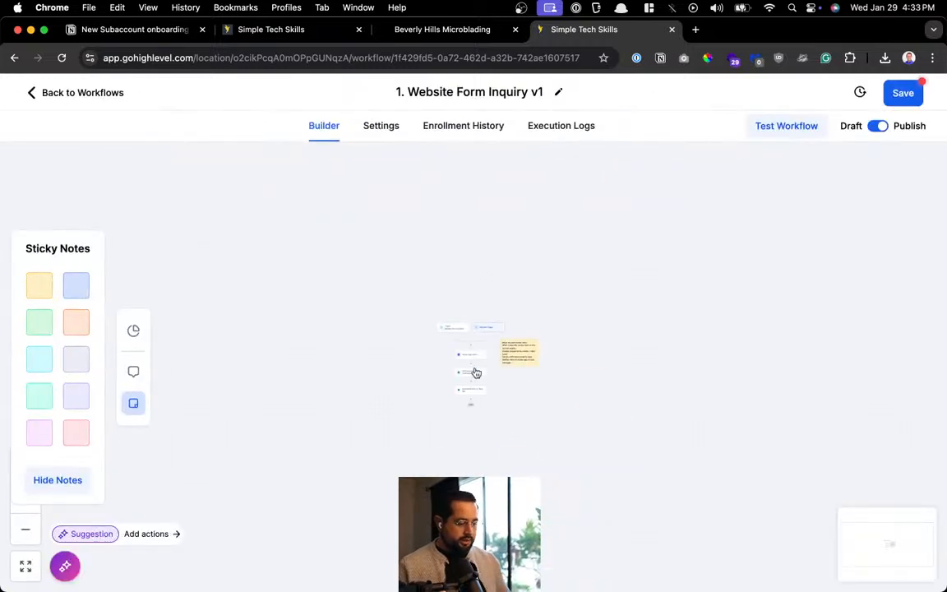
scroll(475, 369, up, 2)
scroll(476, 369, down, 2)
scroll(476, 374, up, 10)
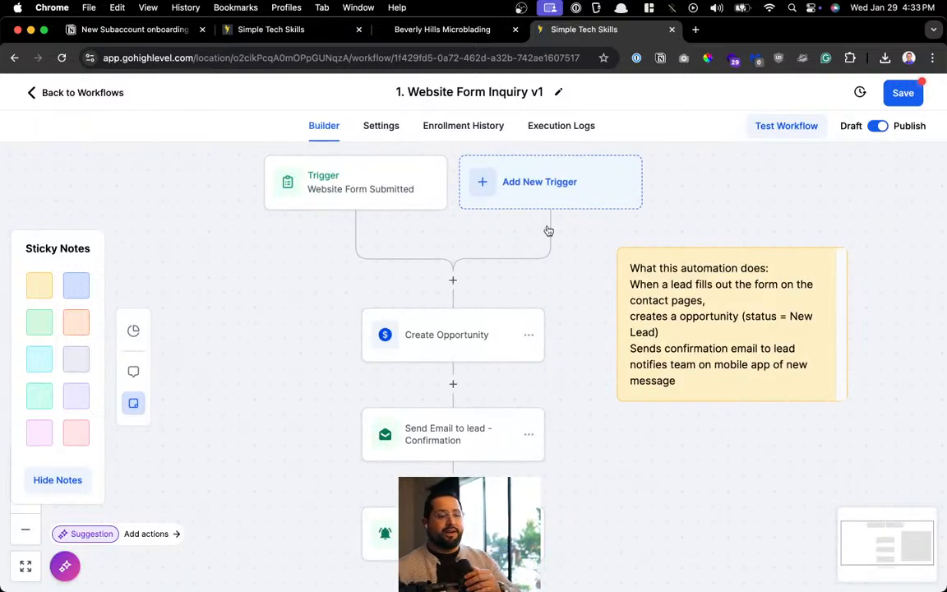
mouse_move(633, 356)
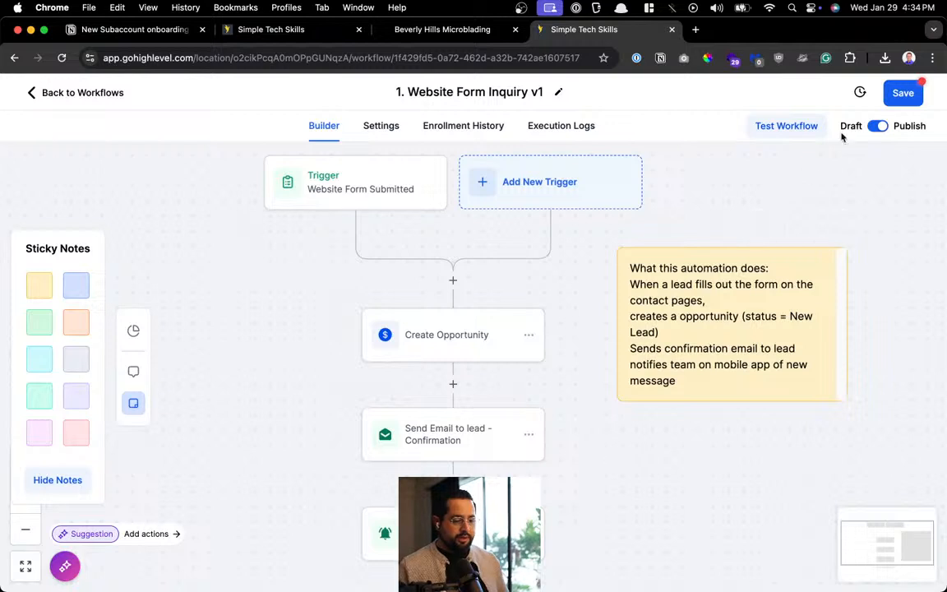
Save the workflow with its sticky note and go back to the Workflow List
click(903, 93)
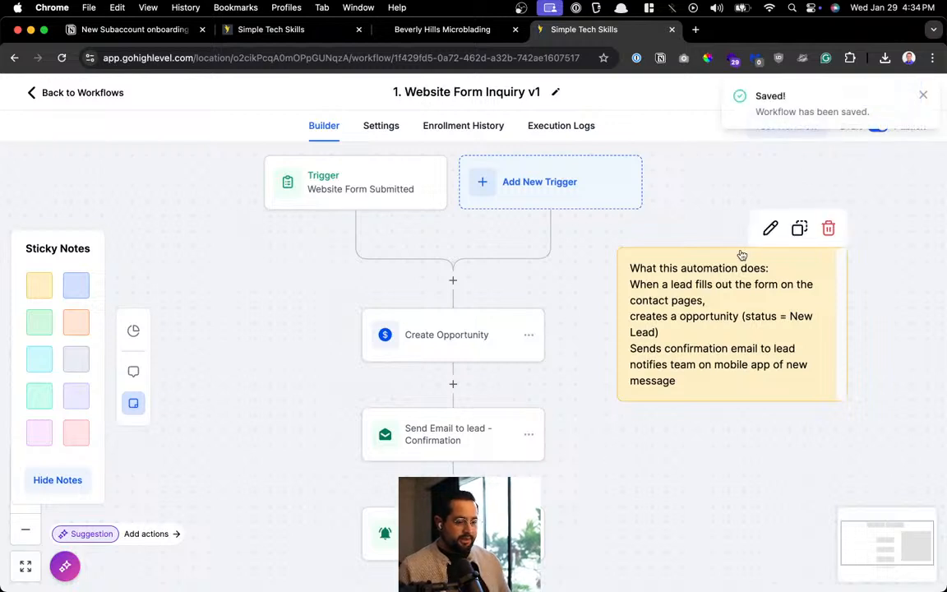
click(923, 95)
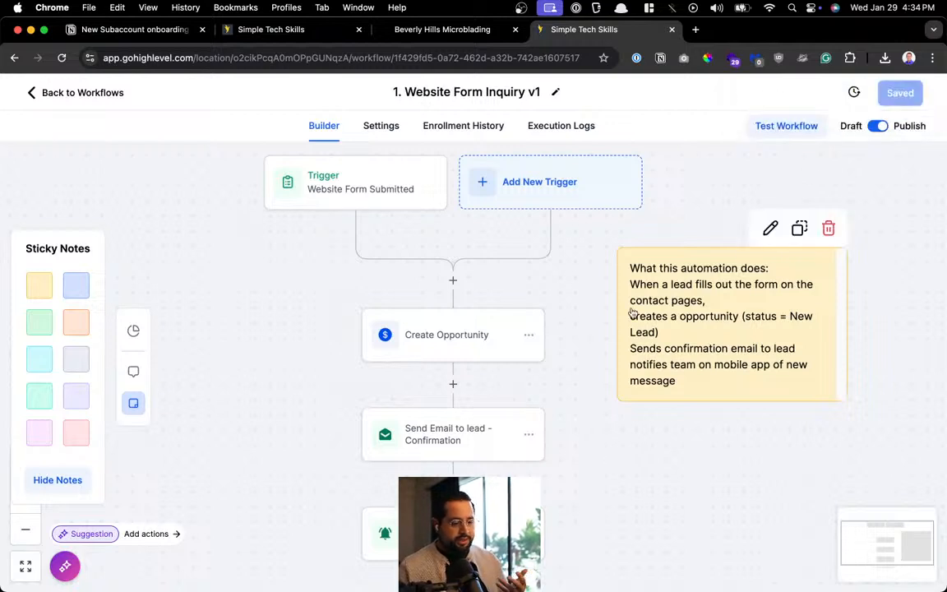
click(116, 94)
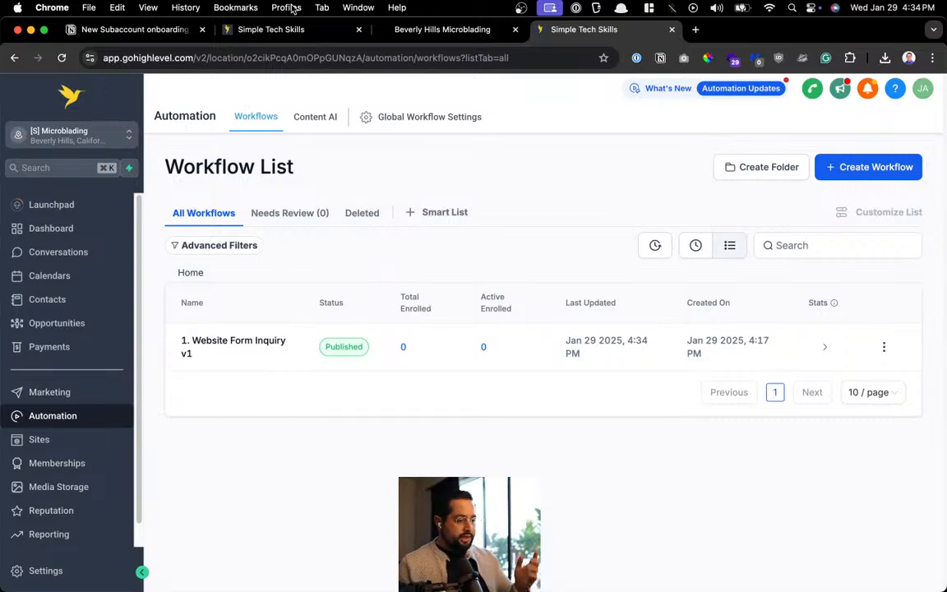
Check the Sales Pipeline, then open the Website's pages under Sites and preview PMU Home
click(275, 29)
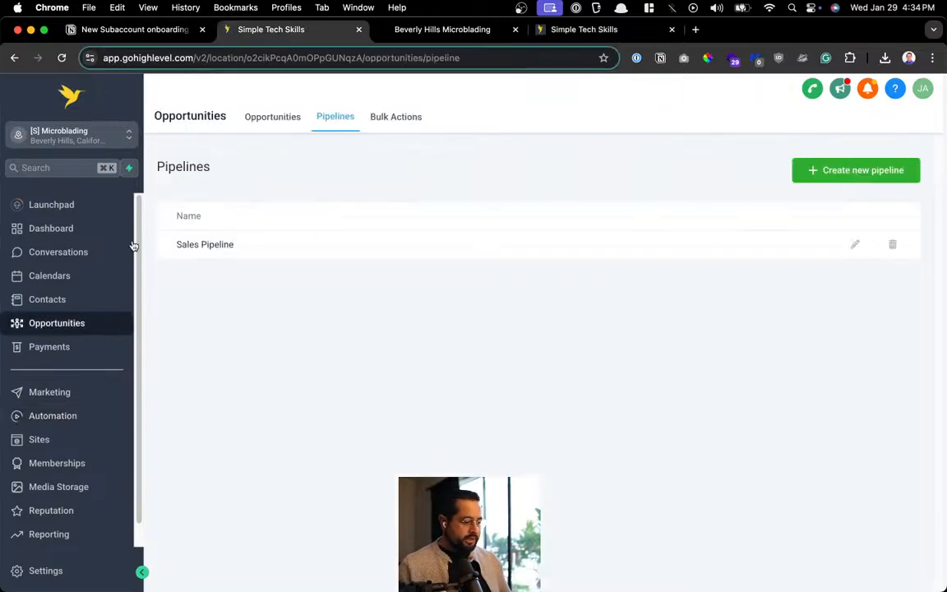
click(274, 120)
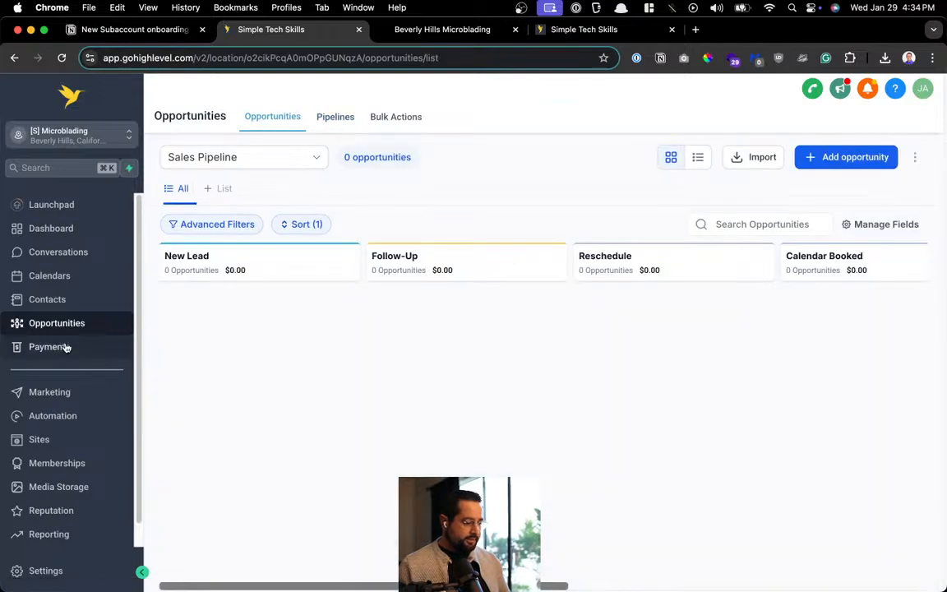
super+click(70, 448)
drag(475, 32, 307, 30)
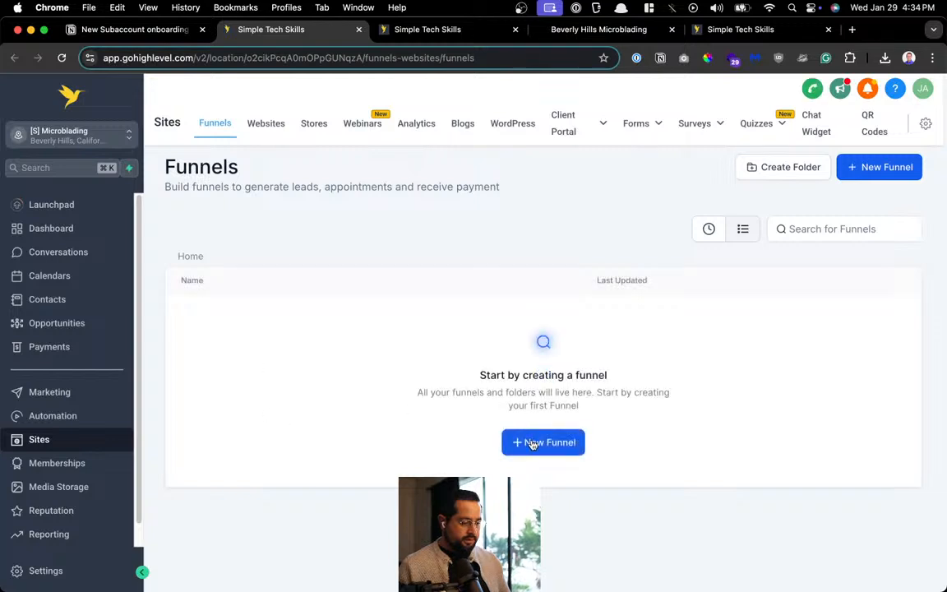
click(267, 125)
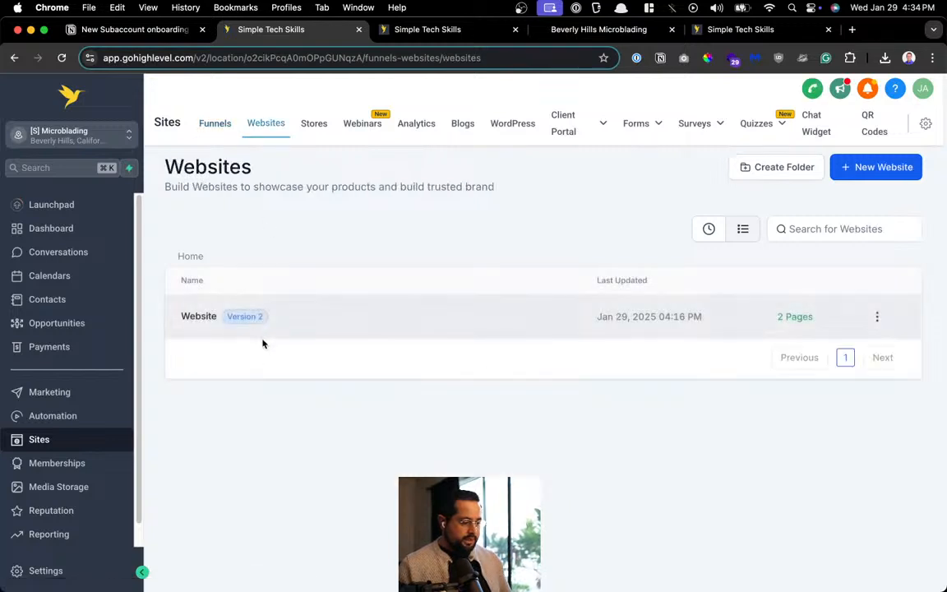
click(198, 317)
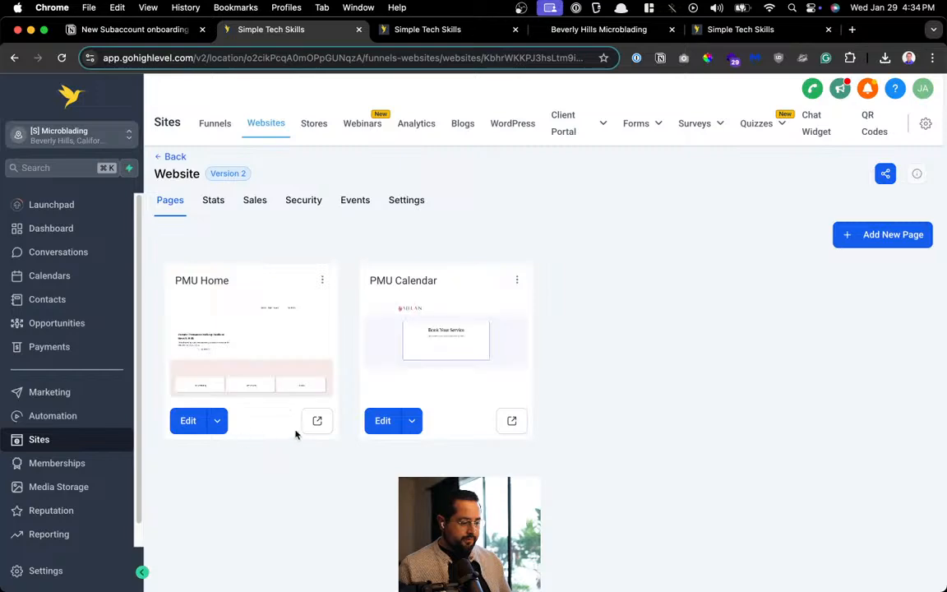
click(319, 422)
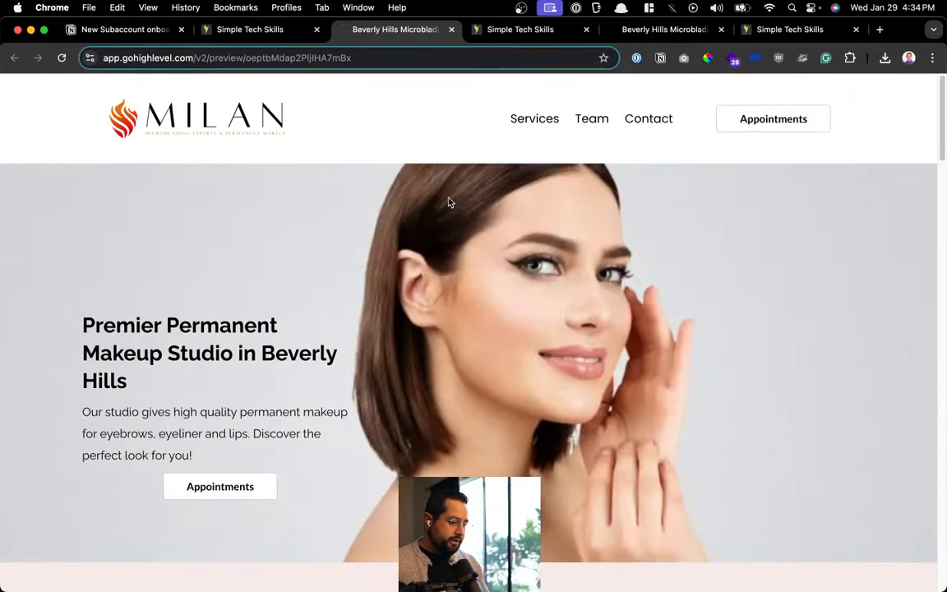
Bring up the PMU Home preview page and scroll to its contact form
scroll(451, 203, down, 10)
scroll(453, 208, up, 10)
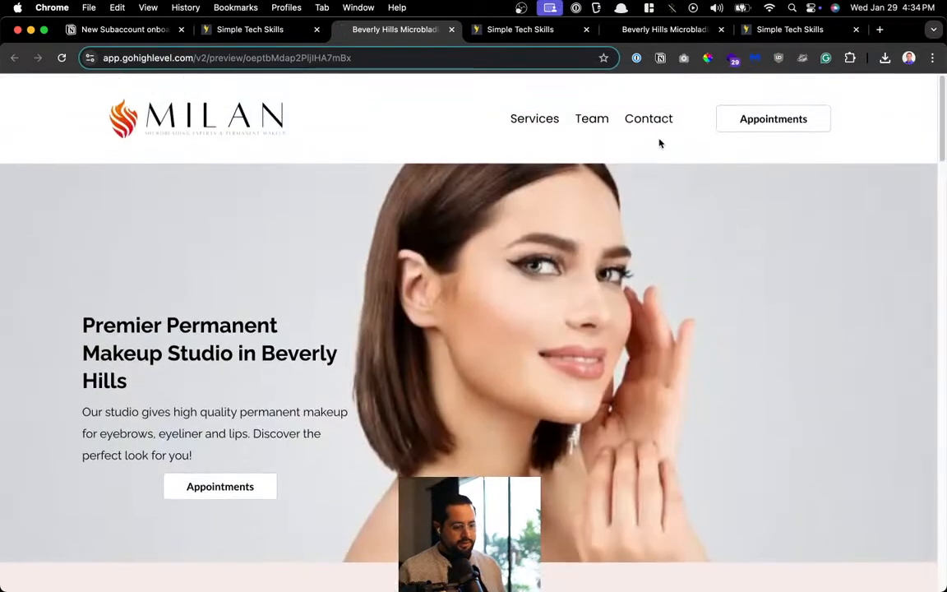
click(651, 122)
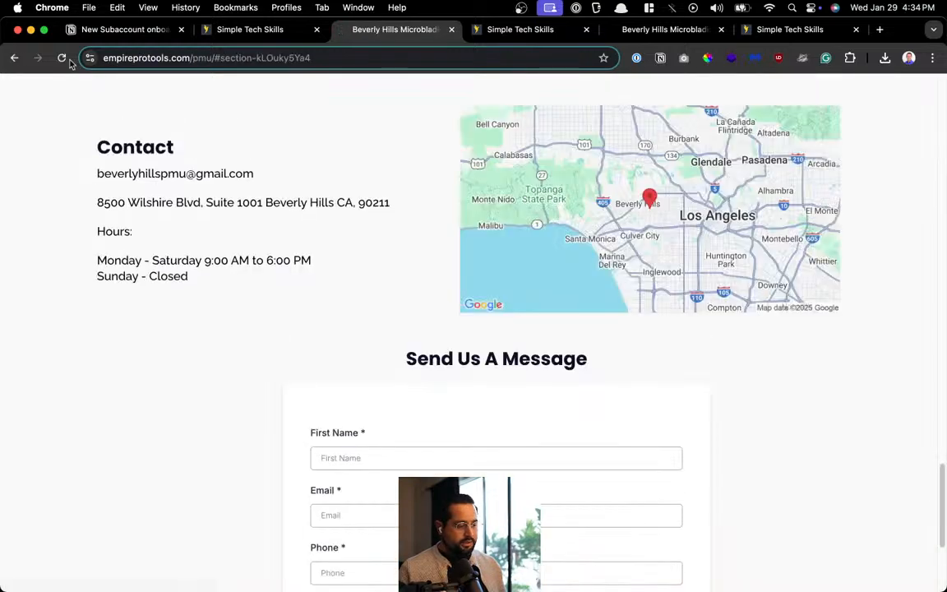
click(14, 57)
scroll(394, 226, down, 20)
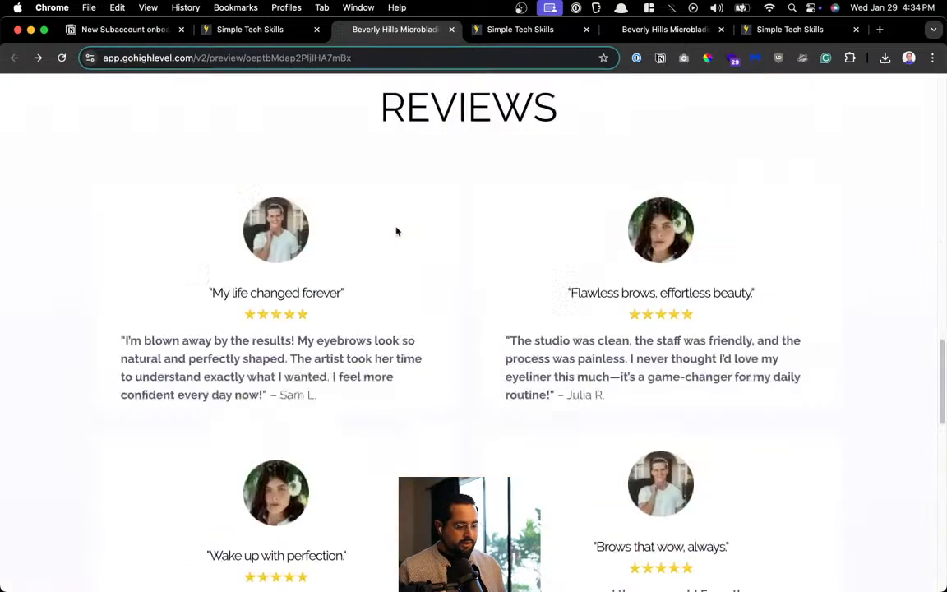
Fill the form with a test first name, pasted test email, phone number and message 'message here'
click(378, 208)
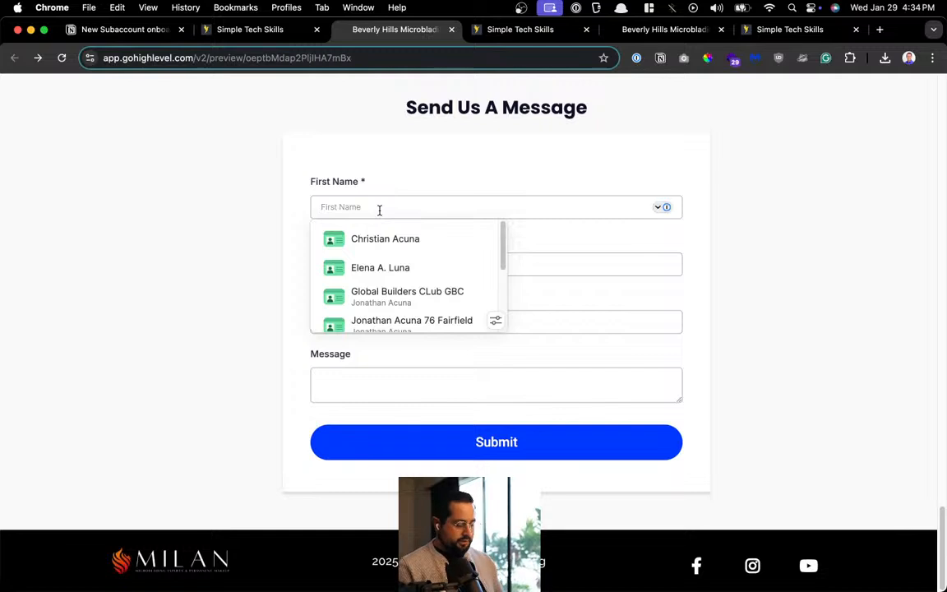
text(acunatest1)
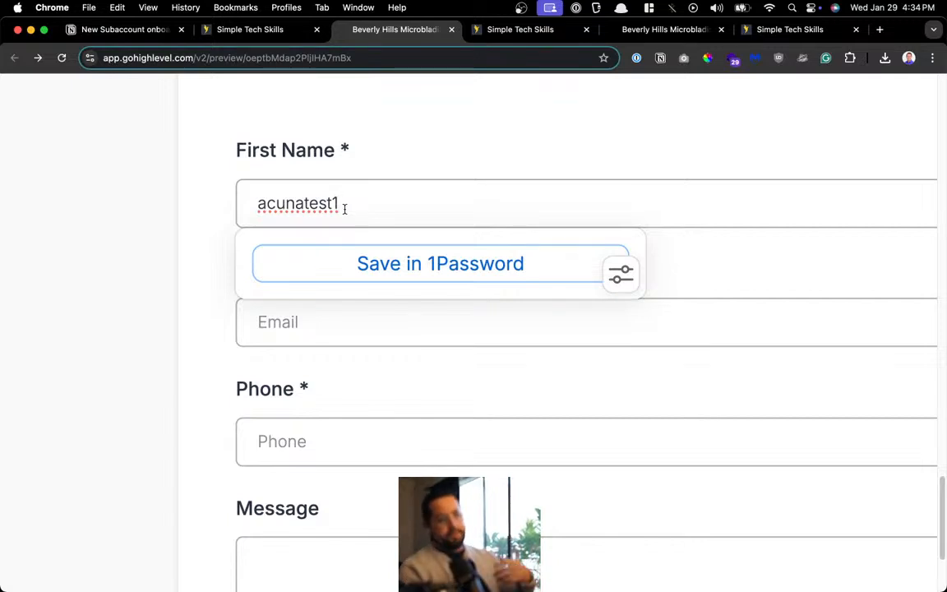
scroll(344, 209, down, 5)
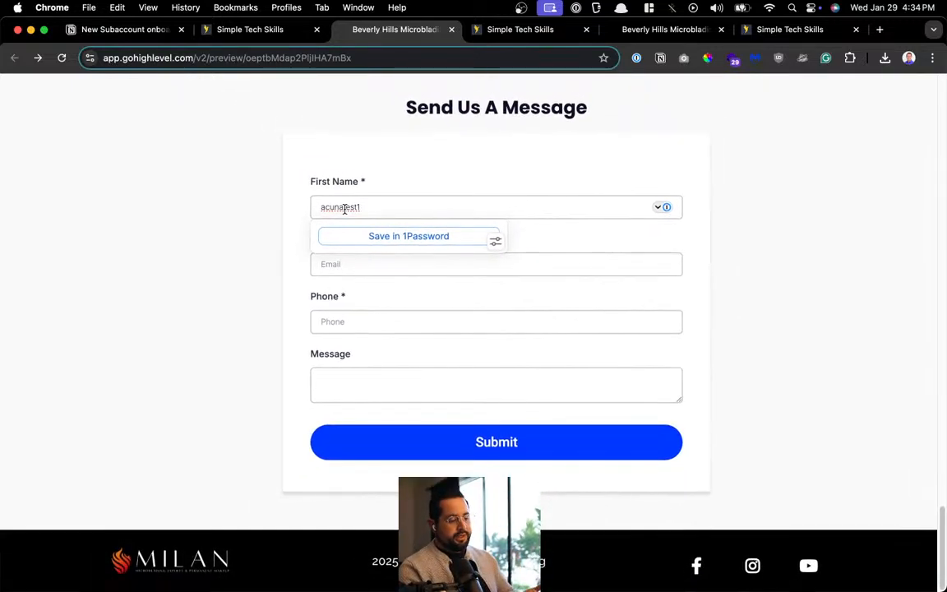
click(300, 214)
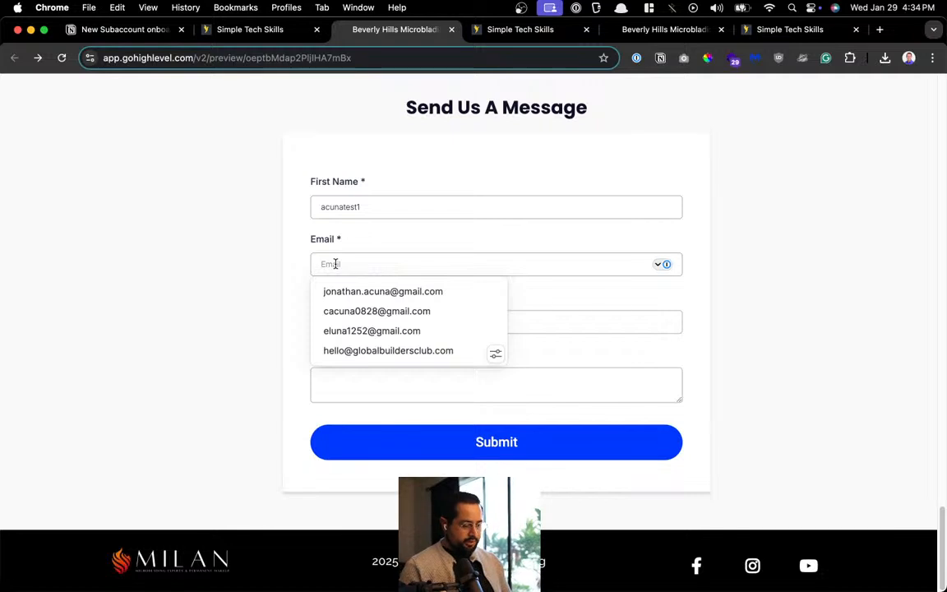
text(l)
key(BackSpace)
key(super+v)
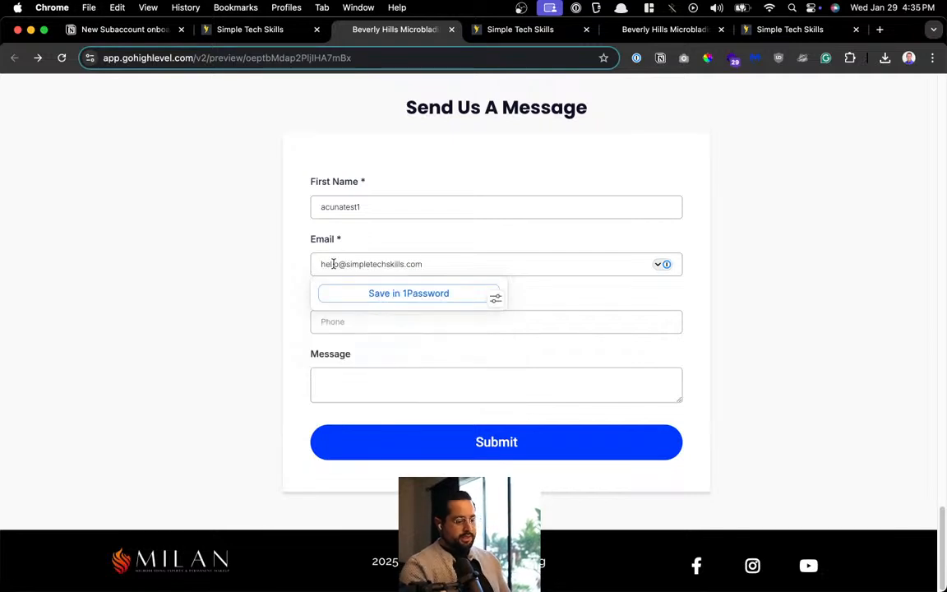
click(339, 323)
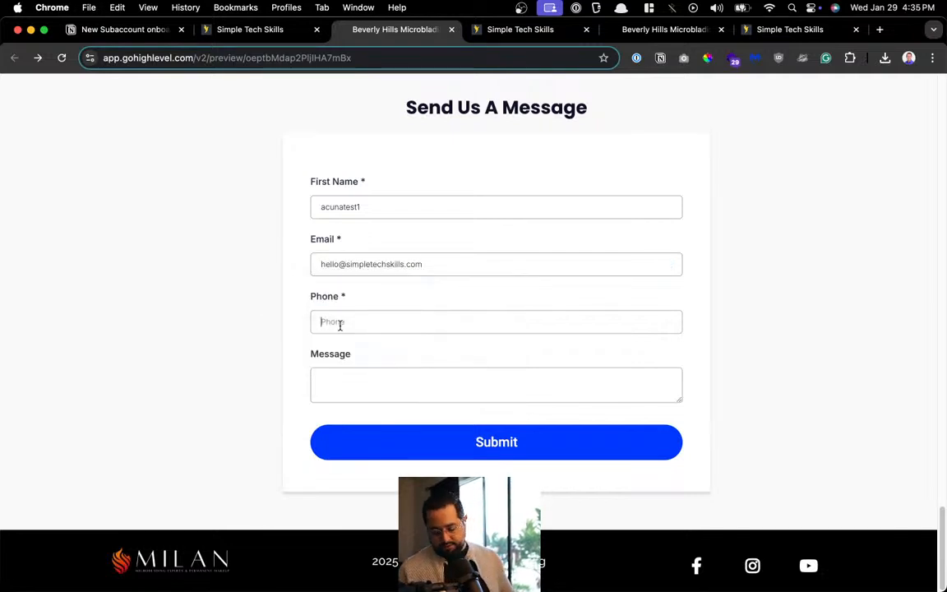
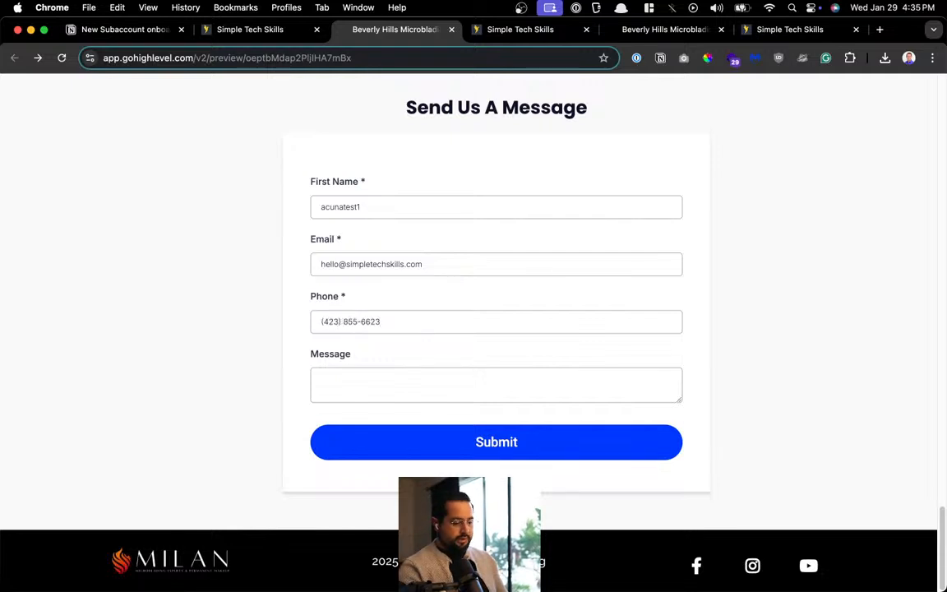
click(344, 379)
text(message here)
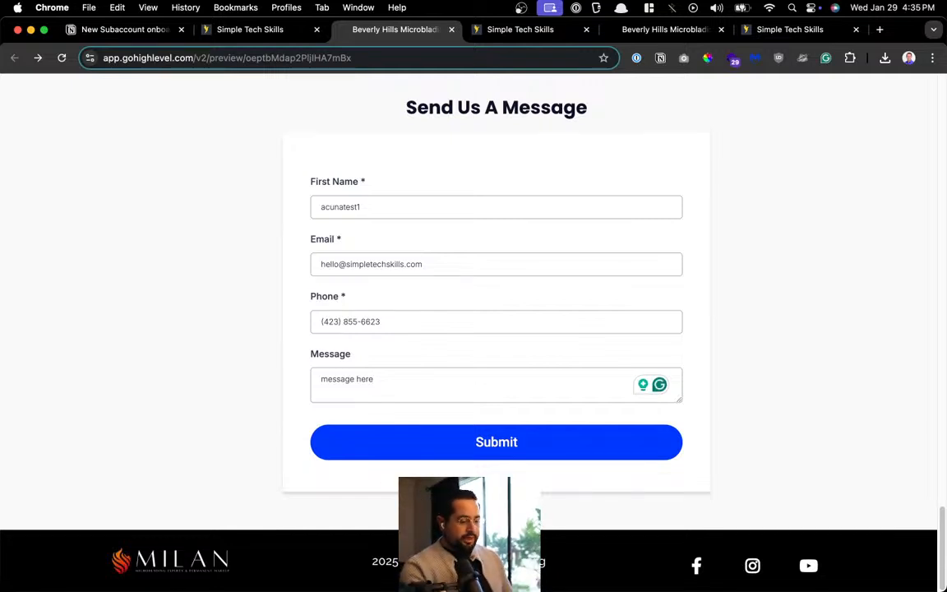
Submit the form, check the thank-you confirmation, and return to the website pages
click(447, 446)
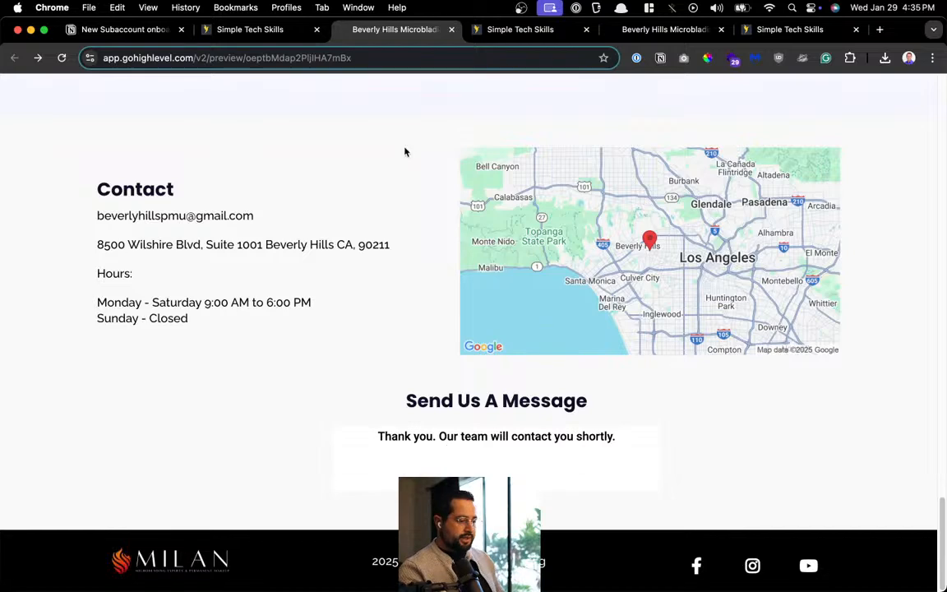
drag(376, 436, 657, 454)
scroll(660, 455, up, 5)
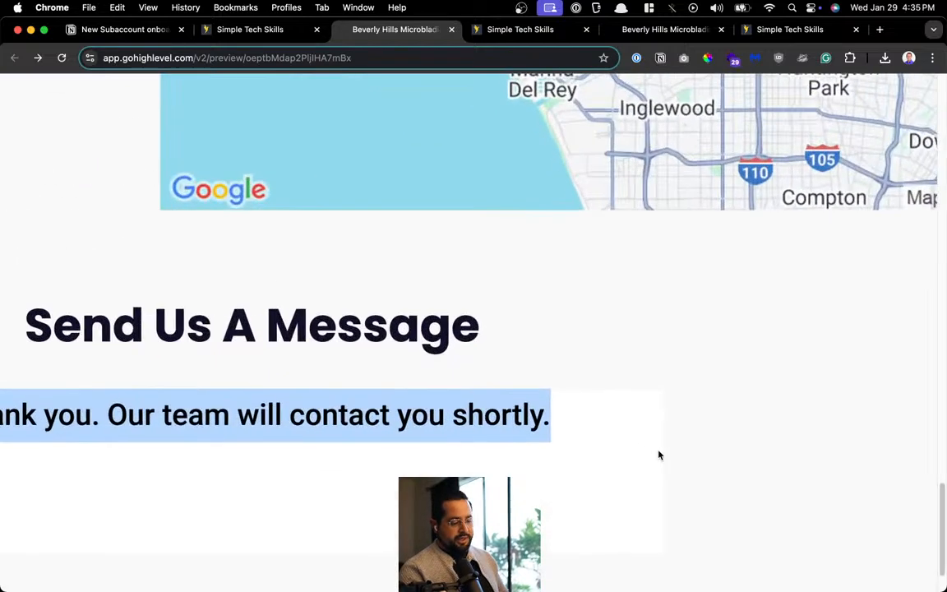
scroll(659, 455, down, 2)
click(468, 421)
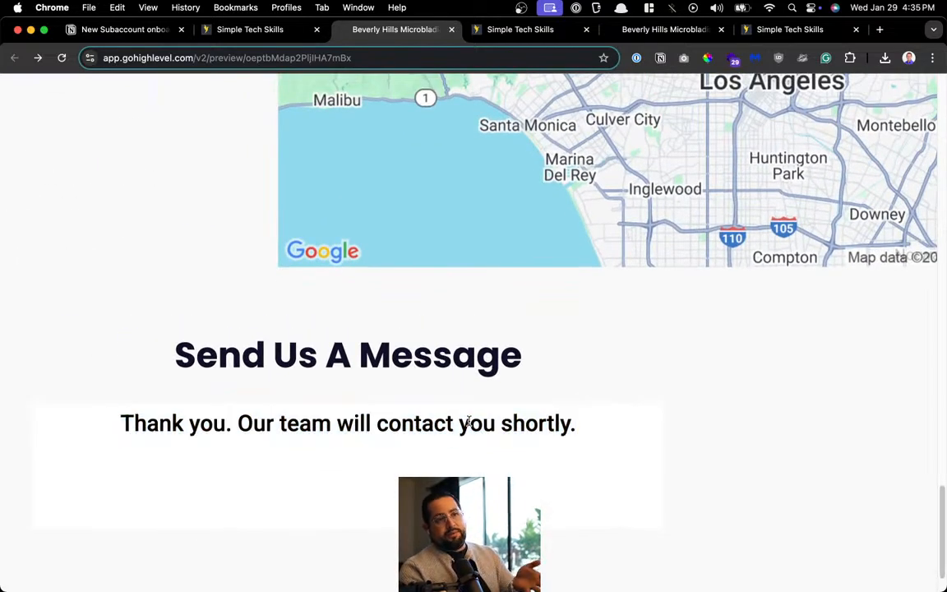
scroll(468, 421, down, 5)
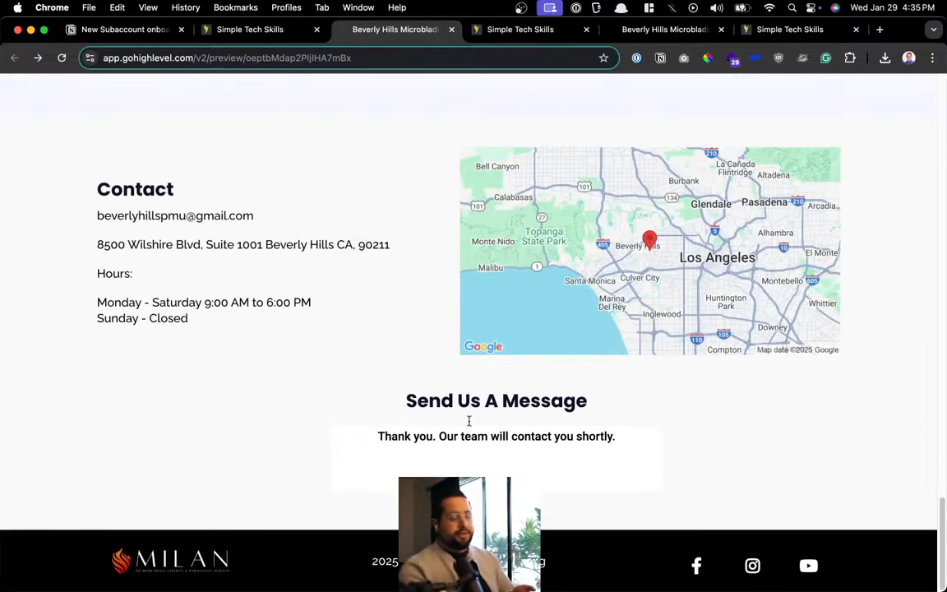
click(270, 31)
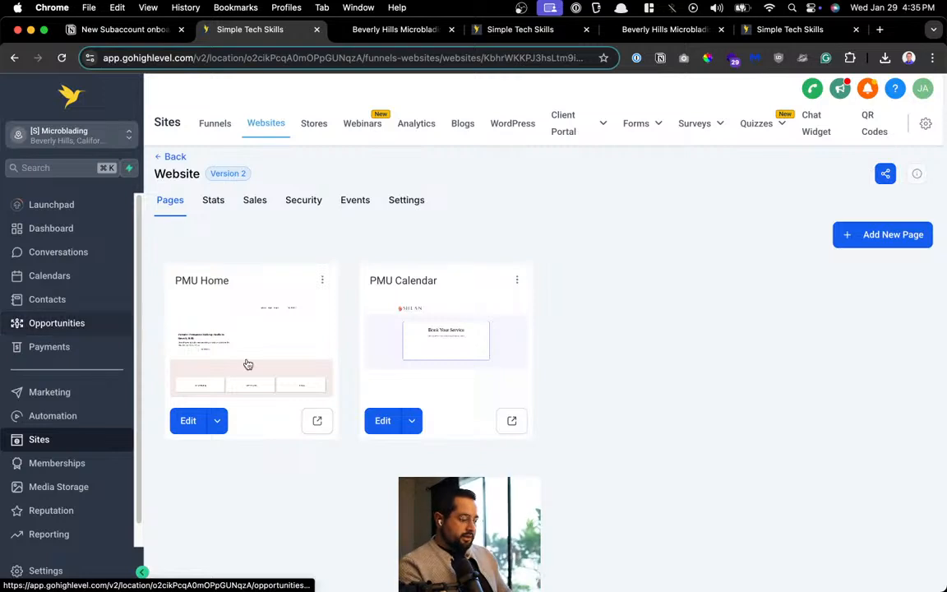
Check Contacts for the new lead, then view it under New Lead in the Sales Pipeline
click(73, 304)
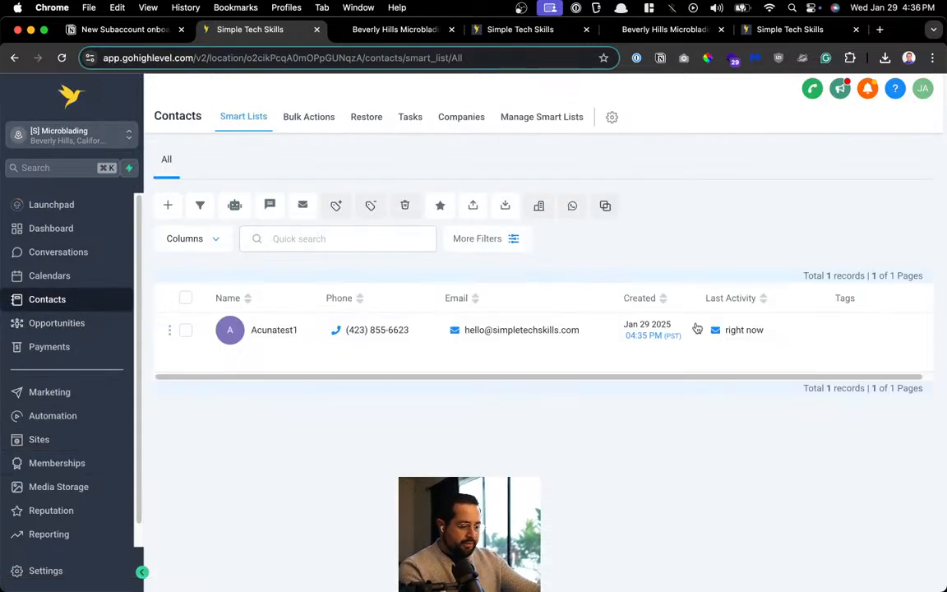
click(63, 324)
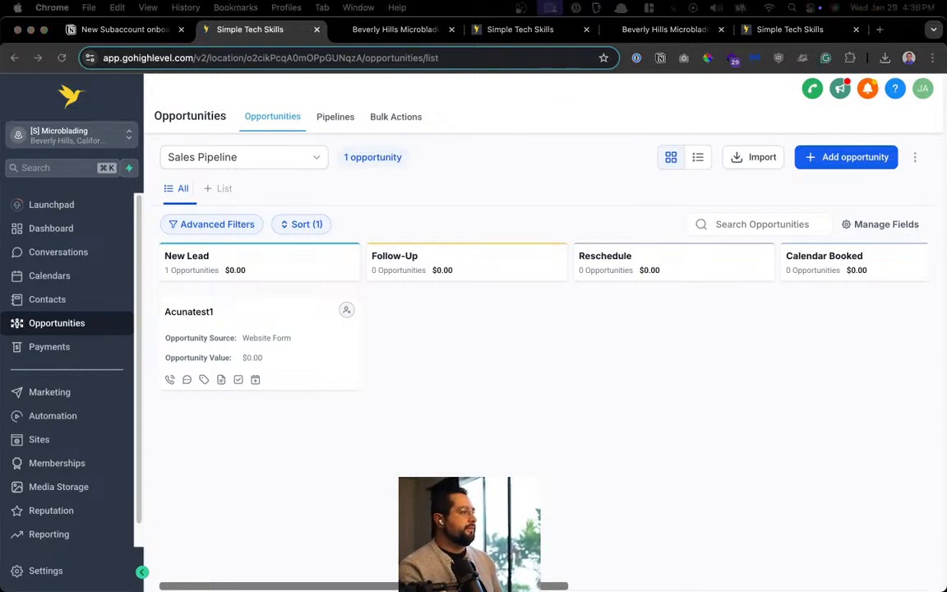
Read the Spark Message Confirmation email, which promises contact within 48 hours, then close it
drag(0, 31, 369, 119)
triple_click(186, 243)
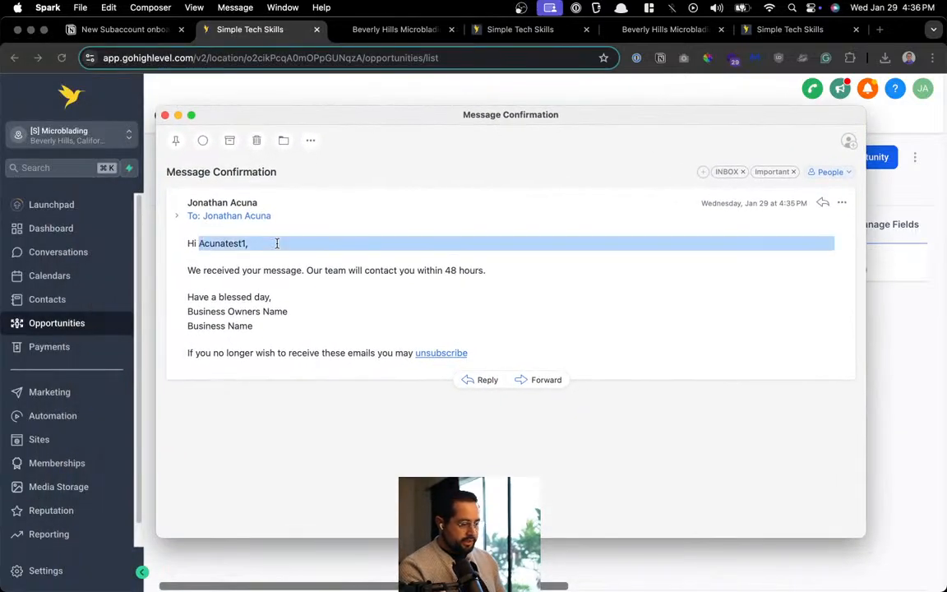
click(247, 270)
drag(187, 269, 371, 271)
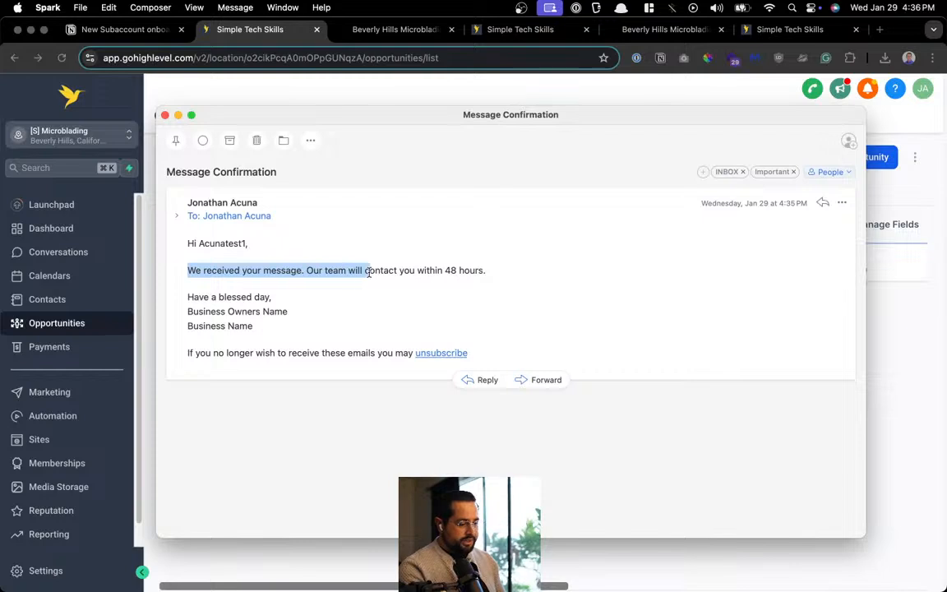
drag(205, 297, 295, 312)
triple_click(366, 323)
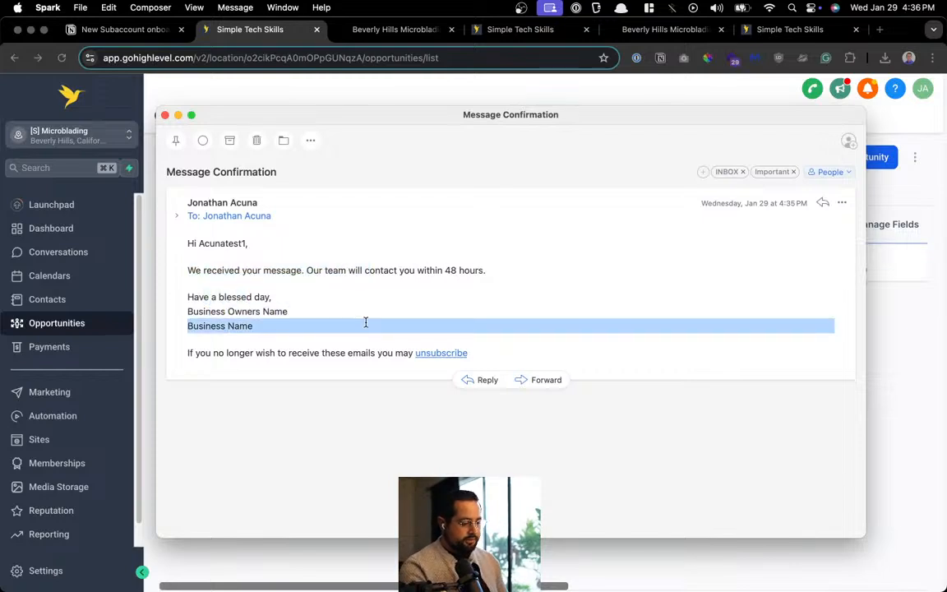
click(323, 300)
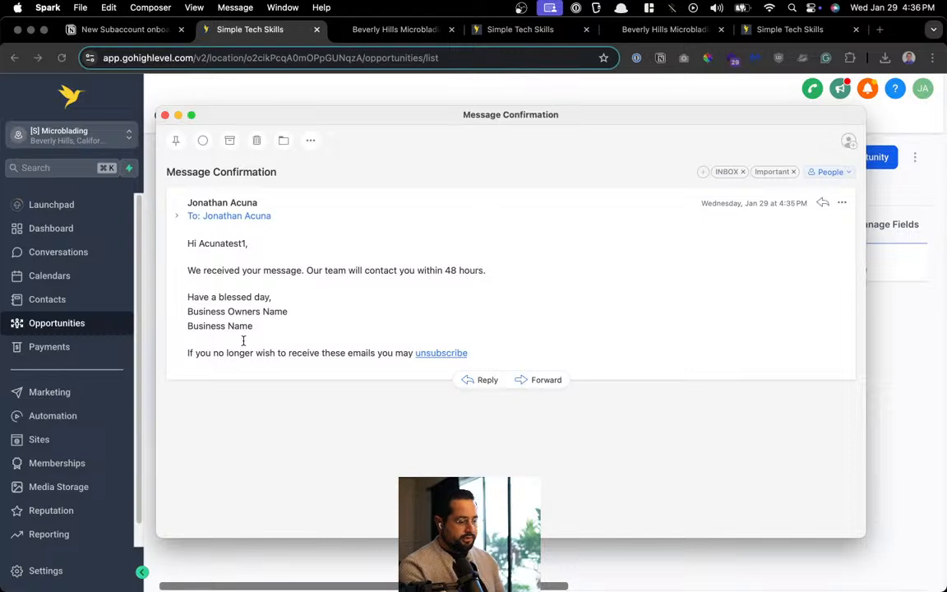
click(165, 116)
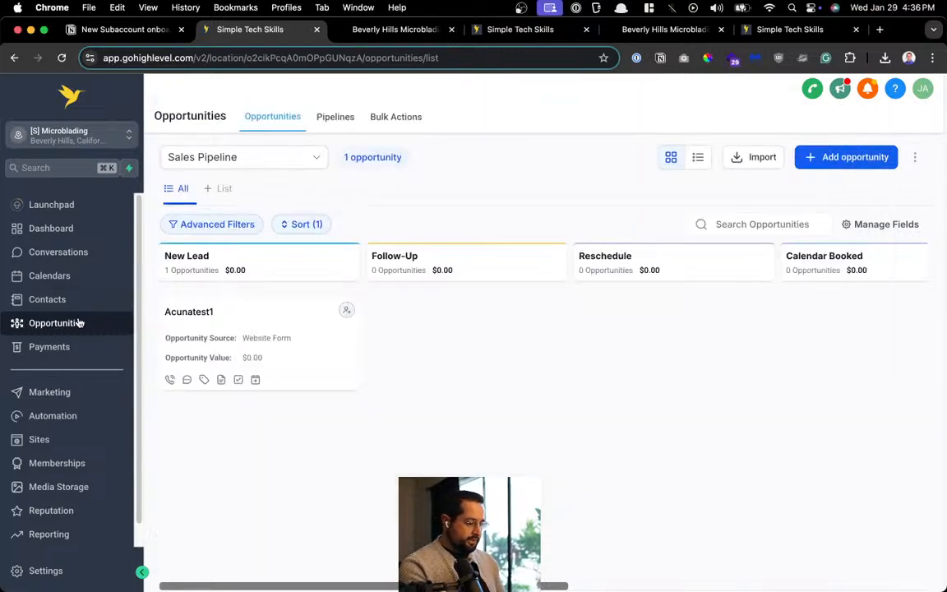
Open '1. Website Form Inquiry v1' from the Automation workflow list
click(77, 417)
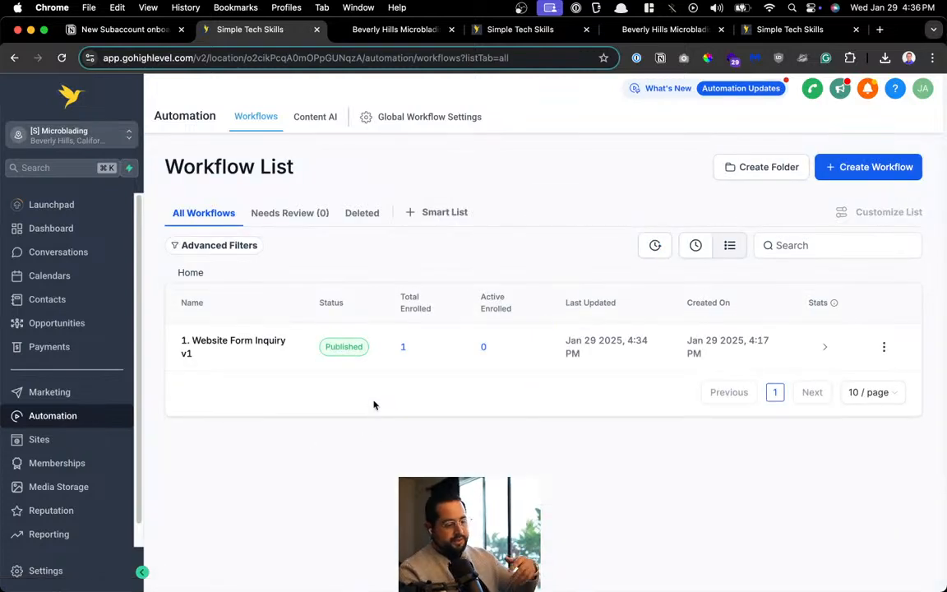
click(274, 340)
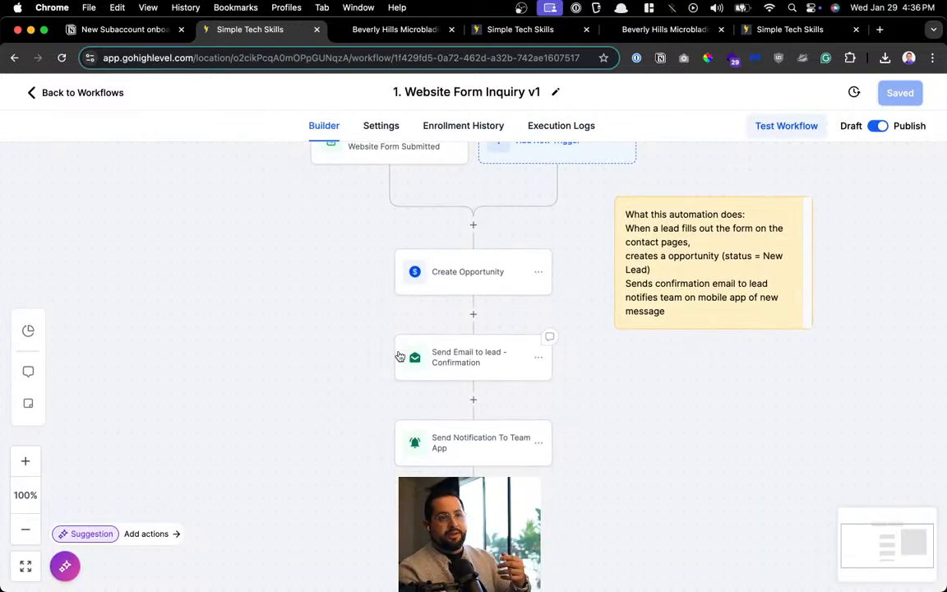
click(497, 442)
Edit the confirmation email's sign-off to [Insert Business Owners Name] and [Insert Business Name], then save
click(451, 364)
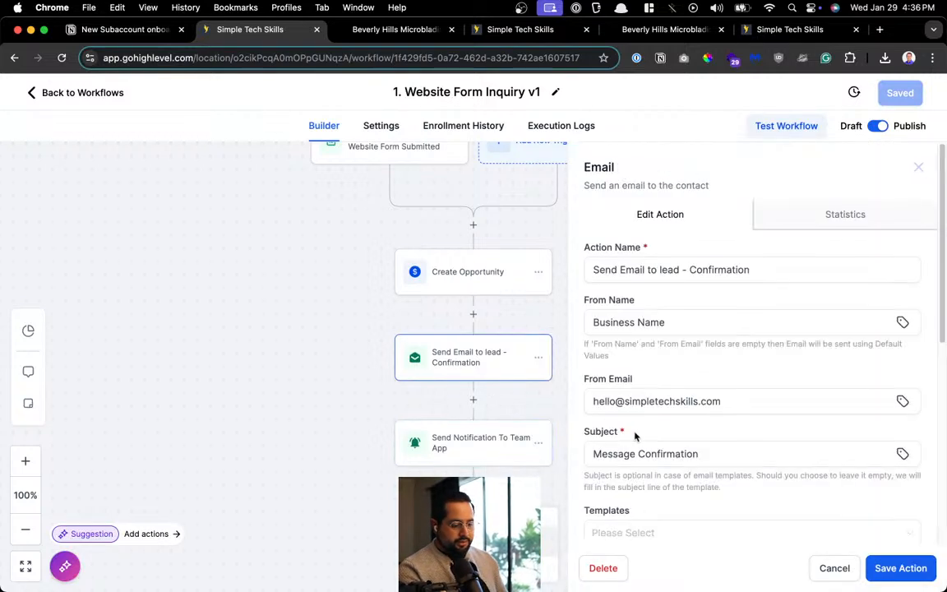
scroll(634, 436, down, 5)
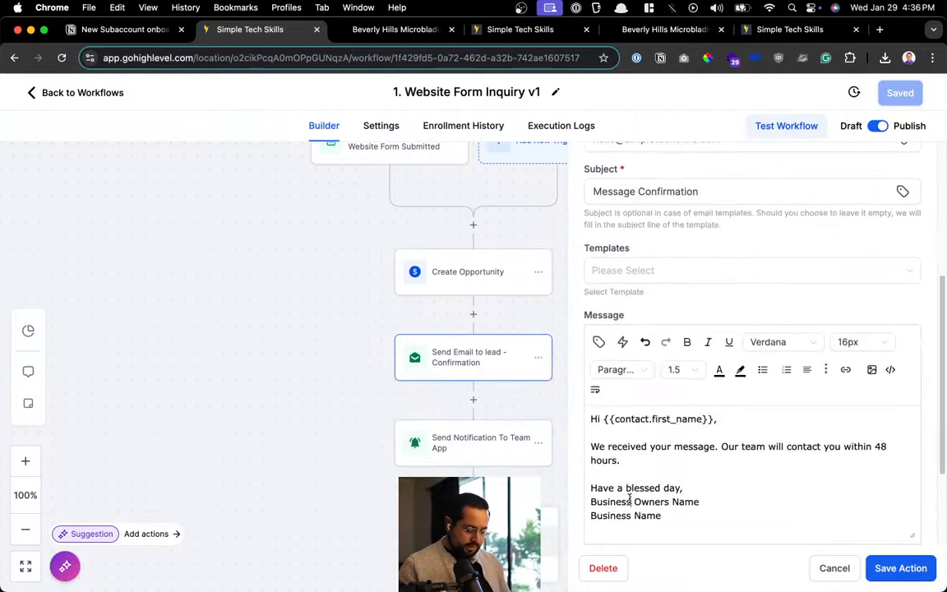
key(super+Left)
text([)
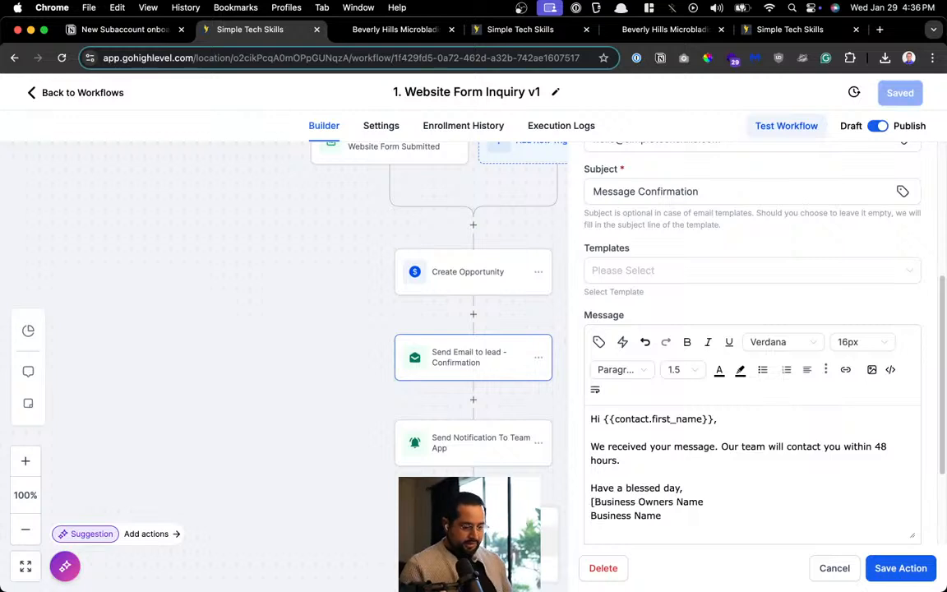
text(Insert )
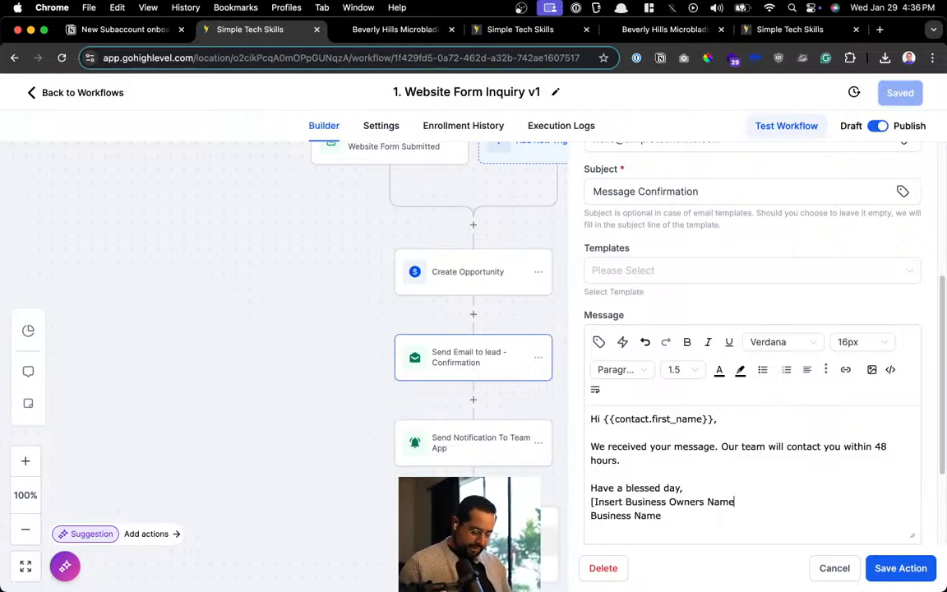
text(])
key(Down)
text(])
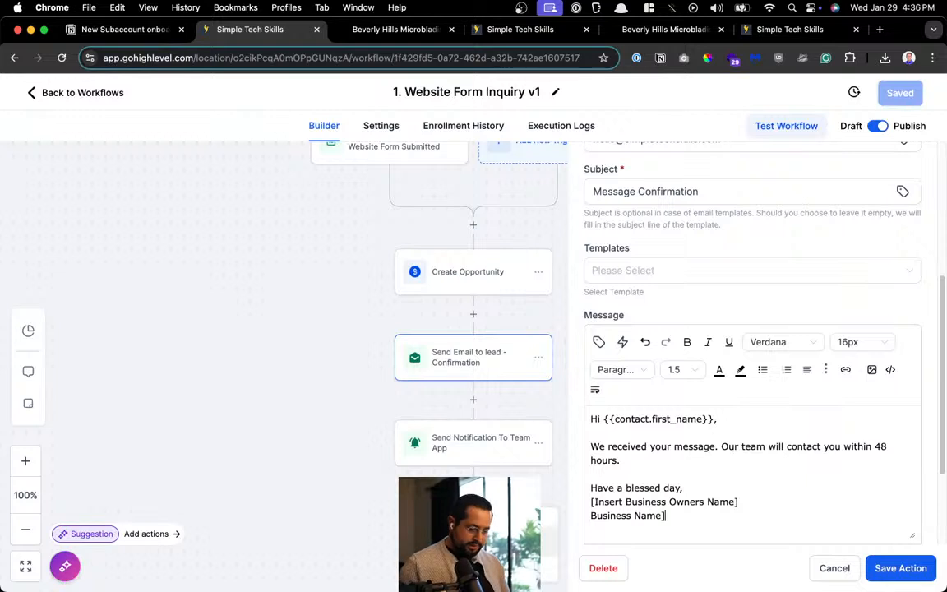
text([)
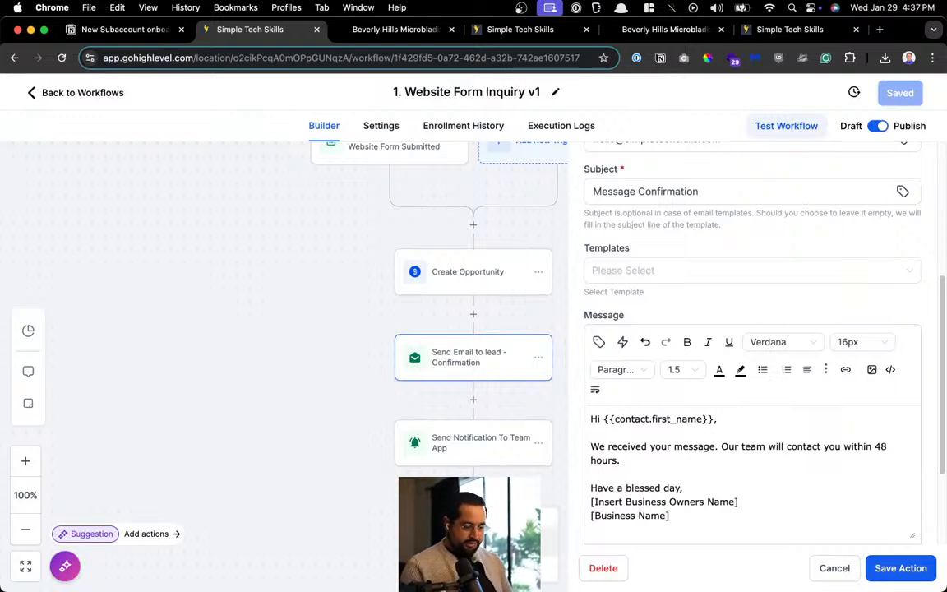
key(BackSpace)
text([)
key(BackSpace)
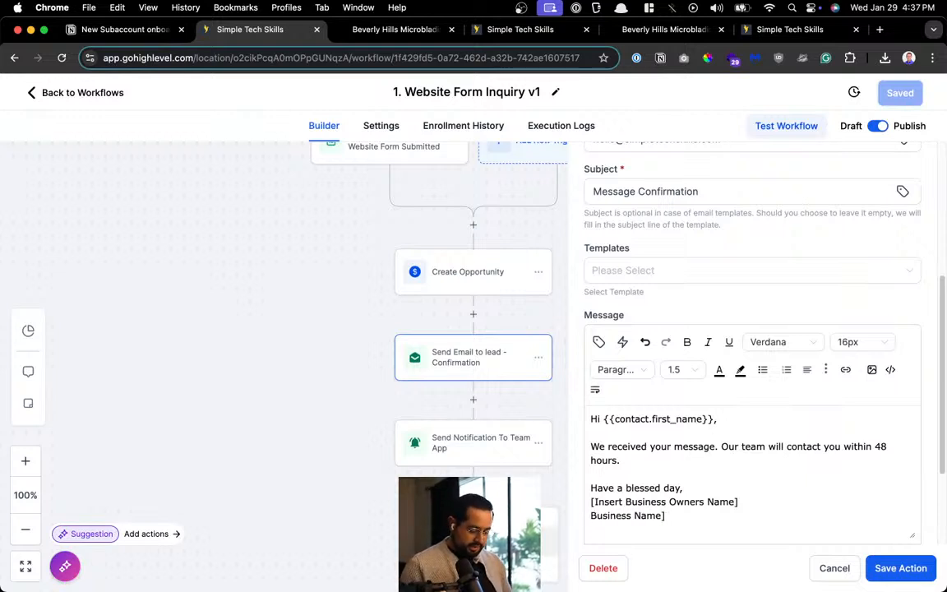
text([Insert)
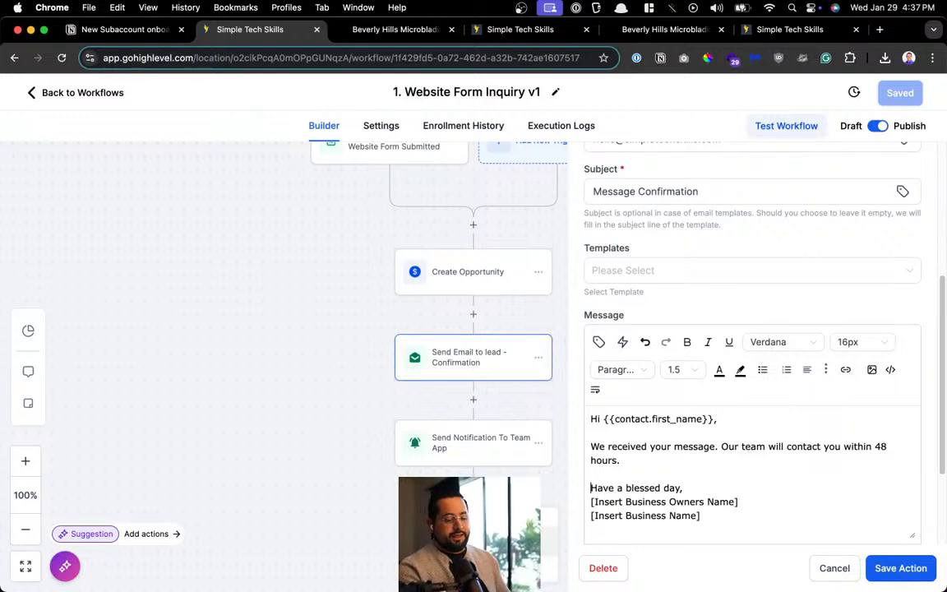
click(899, 567)
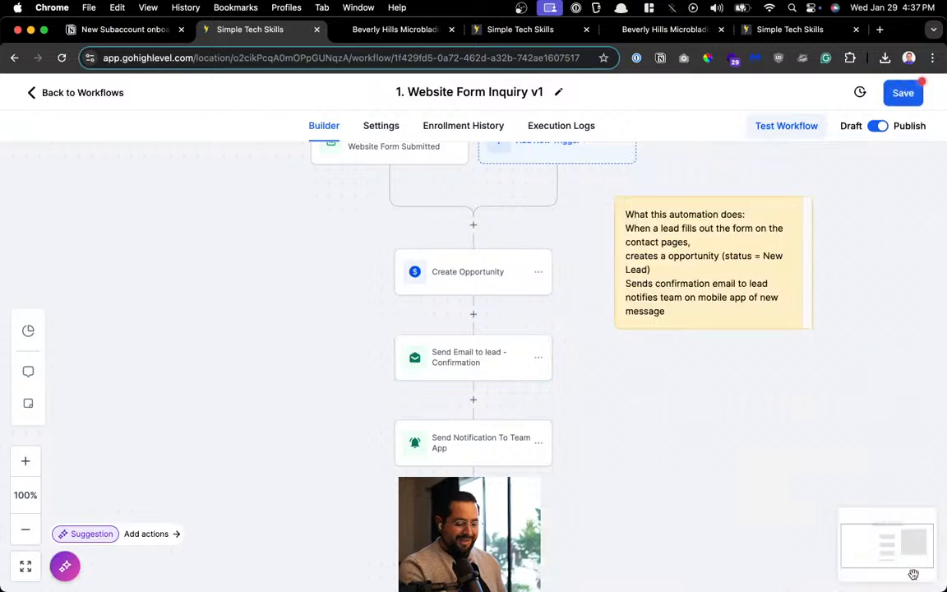
Save '1. Website Form Inquiry v1' and go back to the Workflow List
click(915, 96)
click(921, 97)
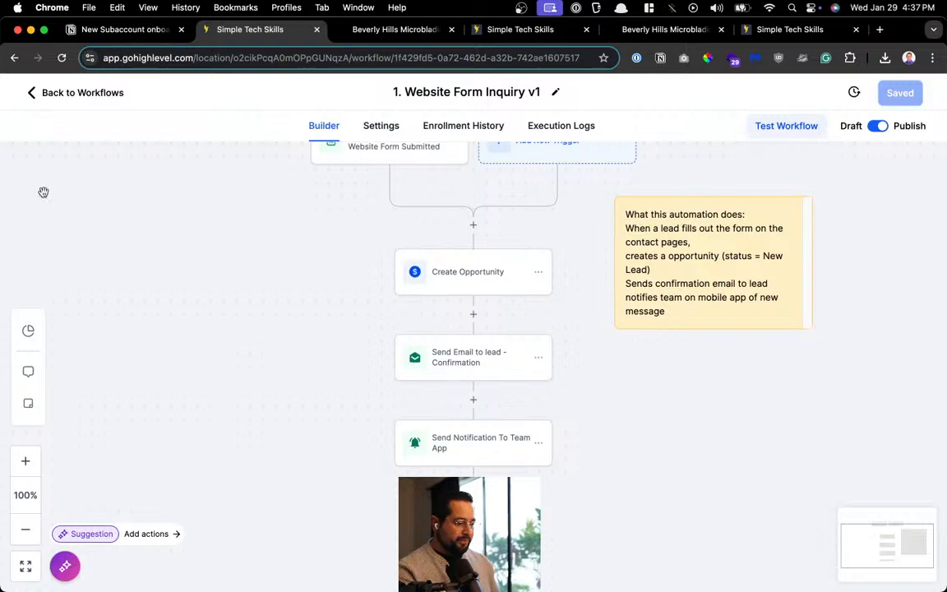
click(52, 92)
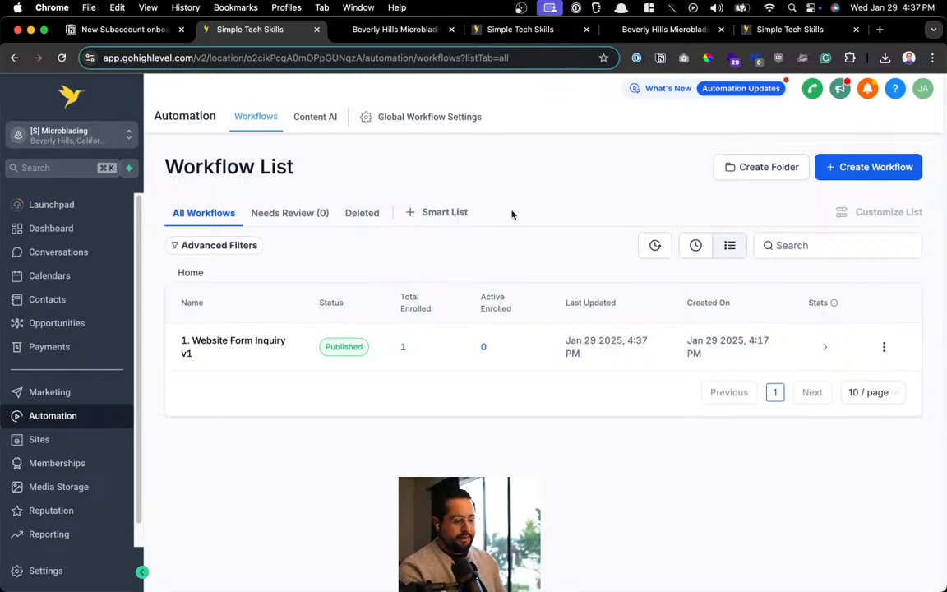
Start a new workflow from scratch and clear its default title
click(881, 177)
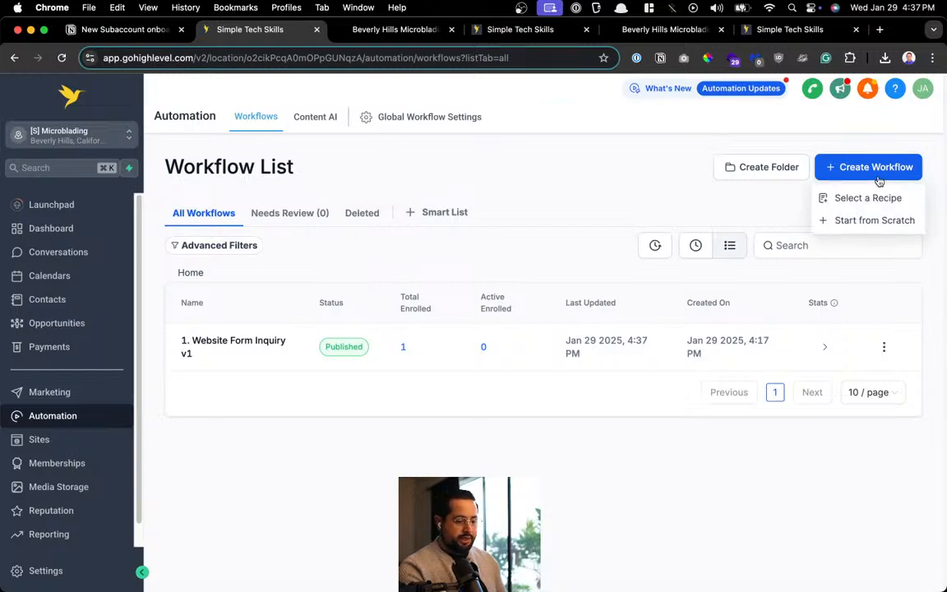
click(856, 220)
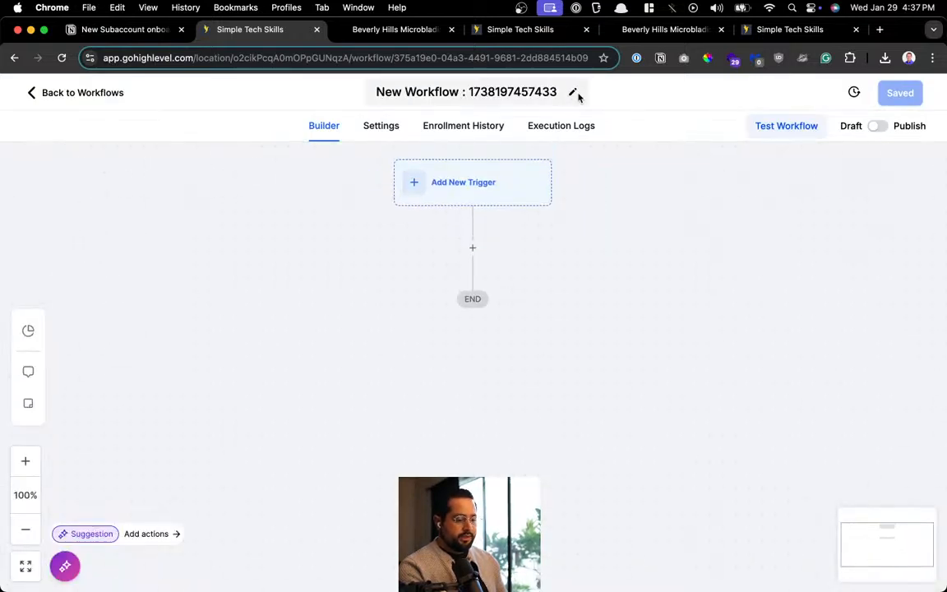
click(572, 92)
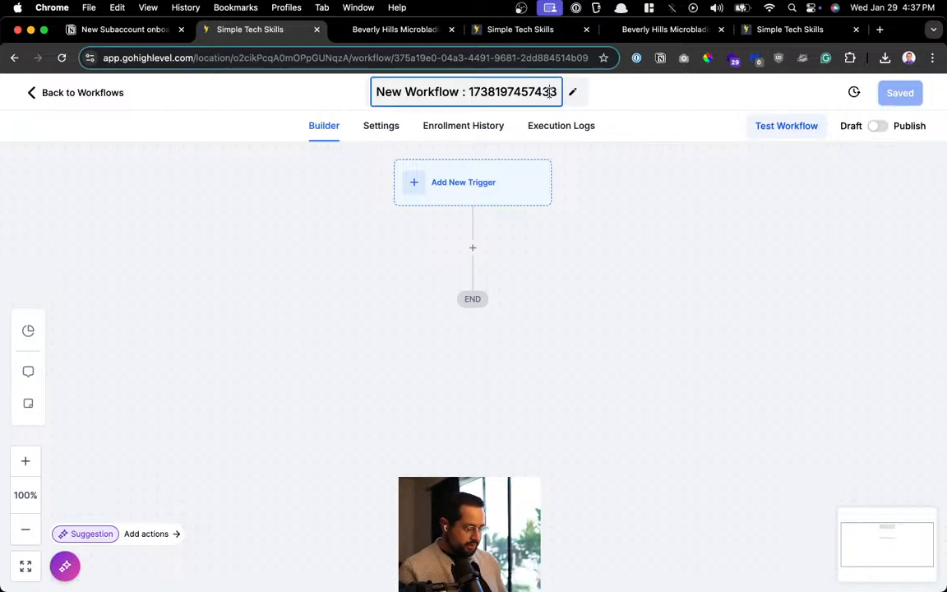
key(super+a)
key(BackSpace)
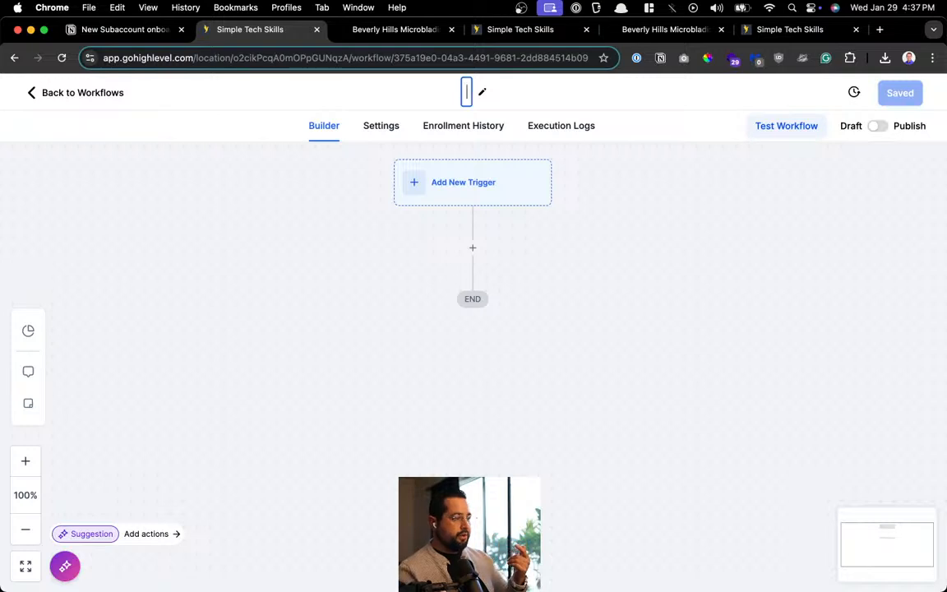
key(Return)
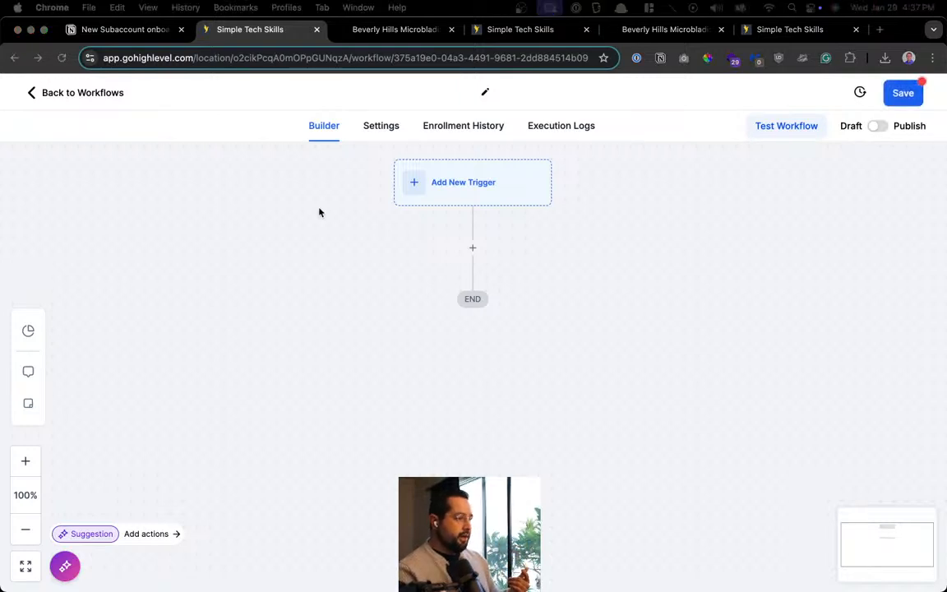
click(485, 92)
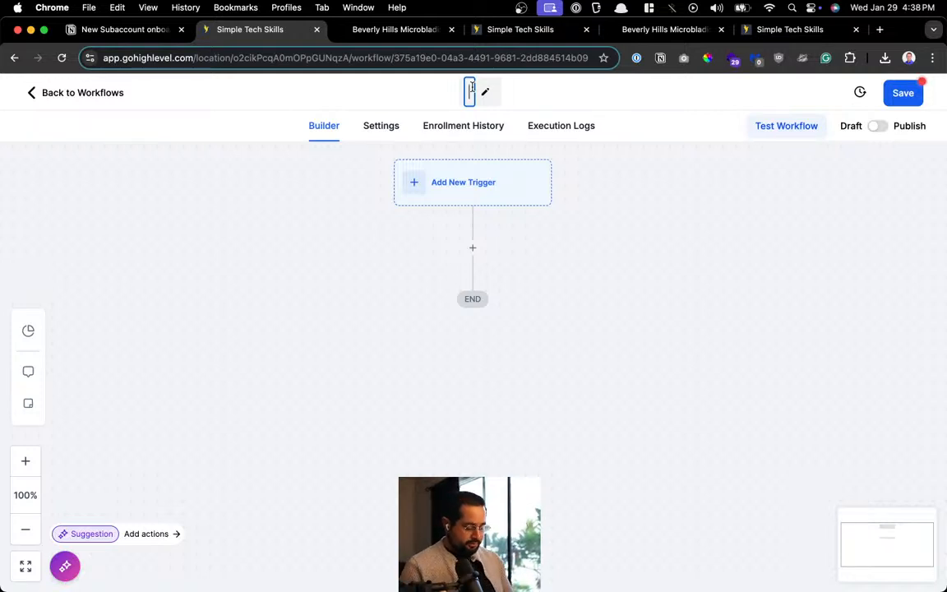
Title the workflow '2. Calendar Booked Appointment v1'
text(2.)
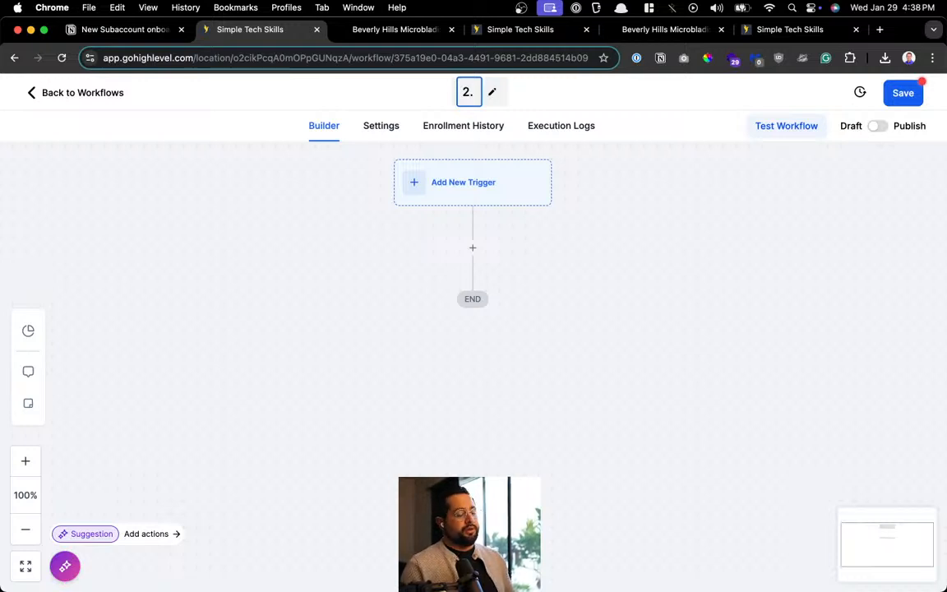
text( Calendar Booking)
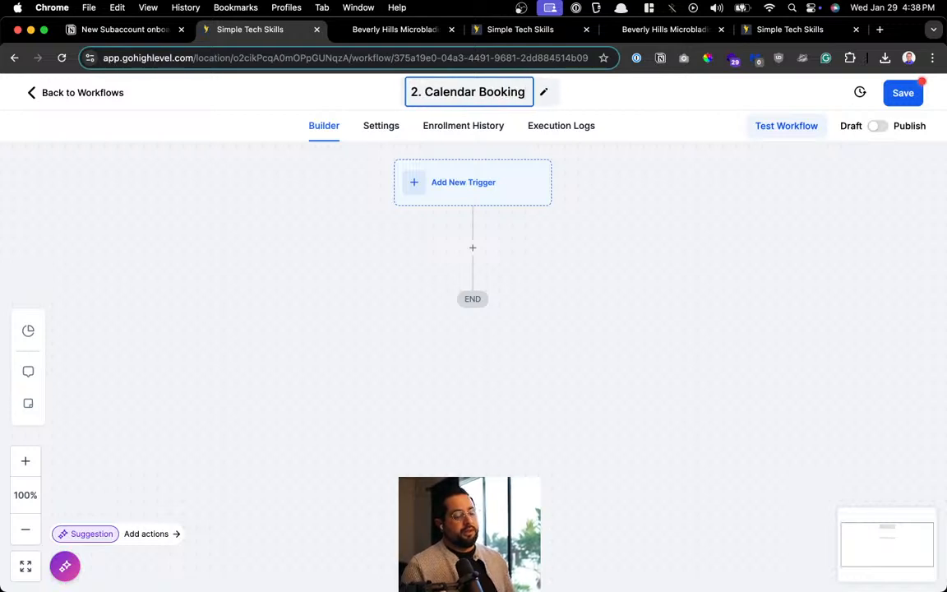
key(BackSpace)
key(BackSpace)
key(BackSpace)
key(BackSpace)
key(BackSpace)
key(BackSpace)
key(BackSpace)
key(BackSpace)
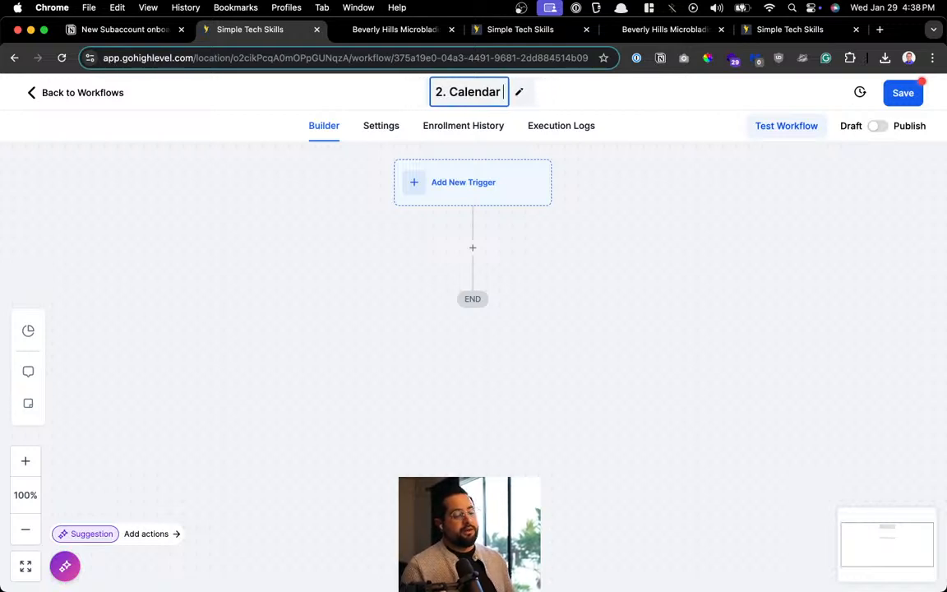
text(Booked Appoitnment)
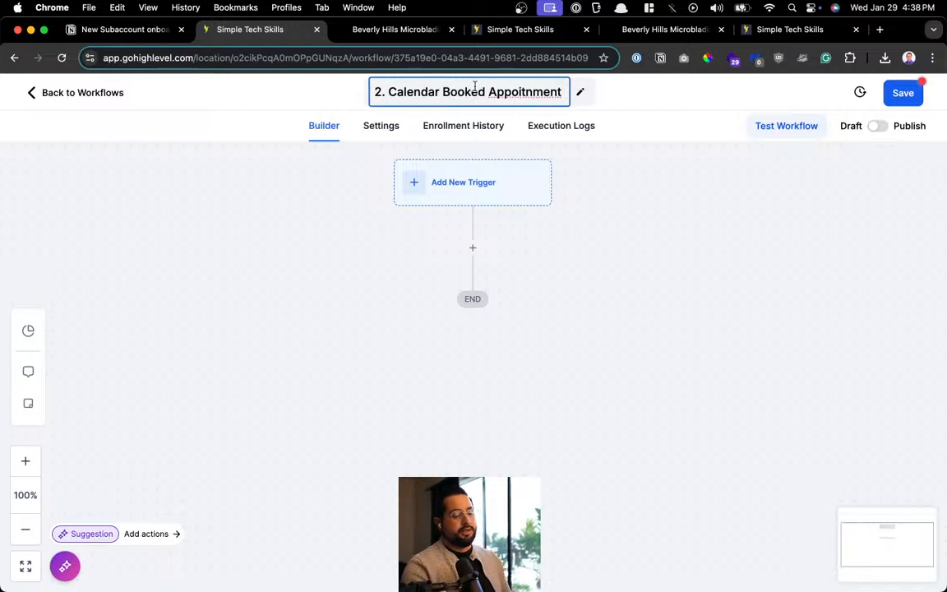
click(531, 97)
click(566, 106)
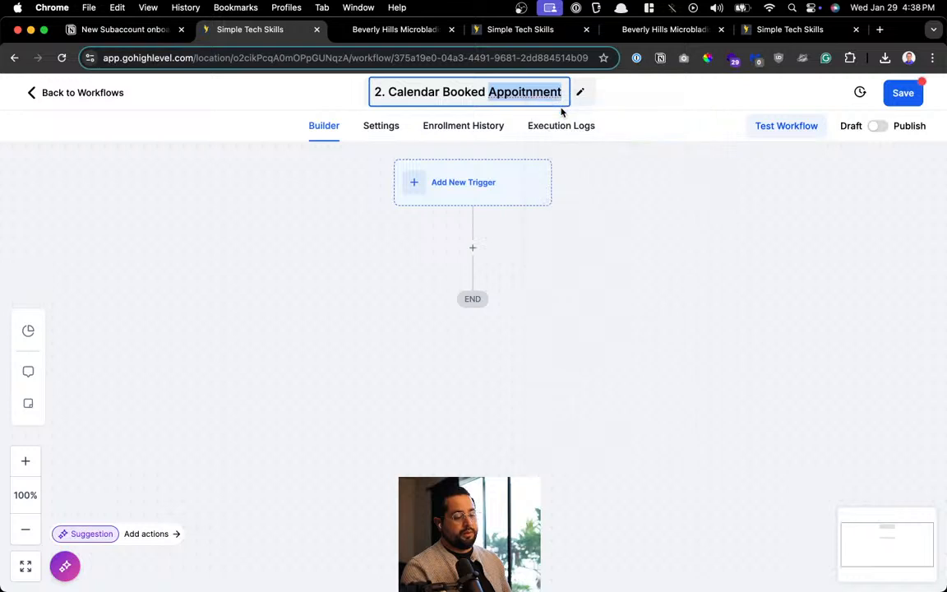
key(Right)
text(v1)
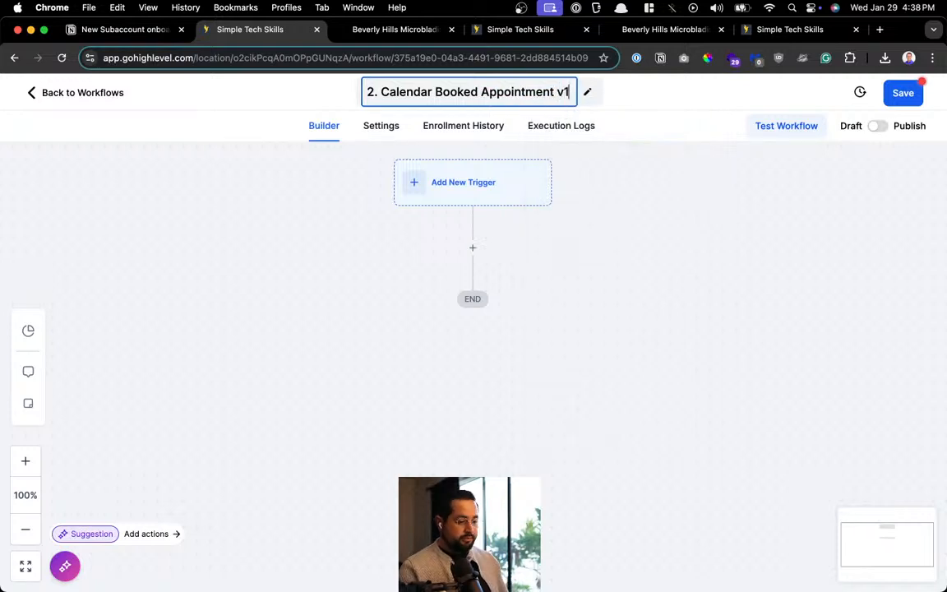
click(587, 220)
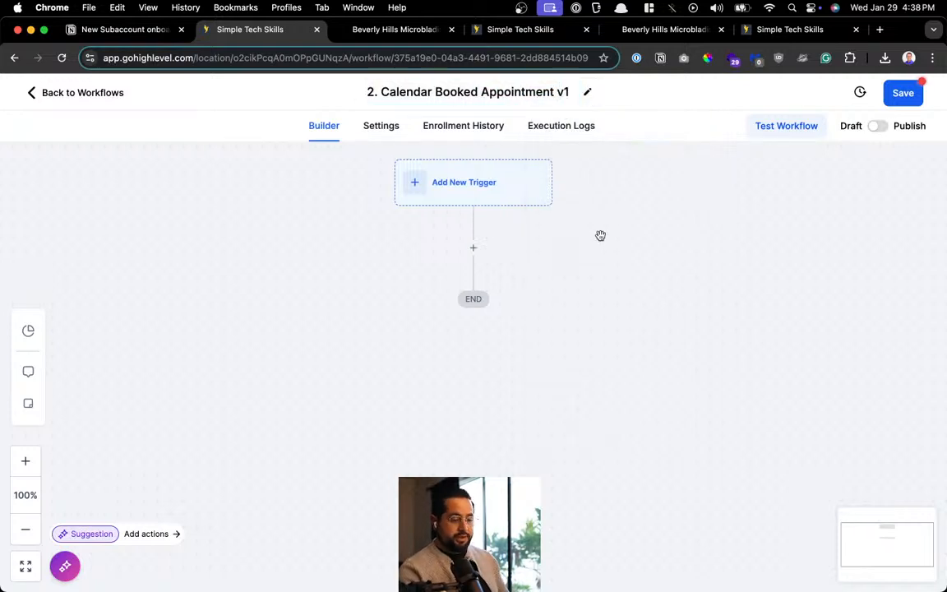
Save the new workflow and begin adding a trigger
click(898, 95)
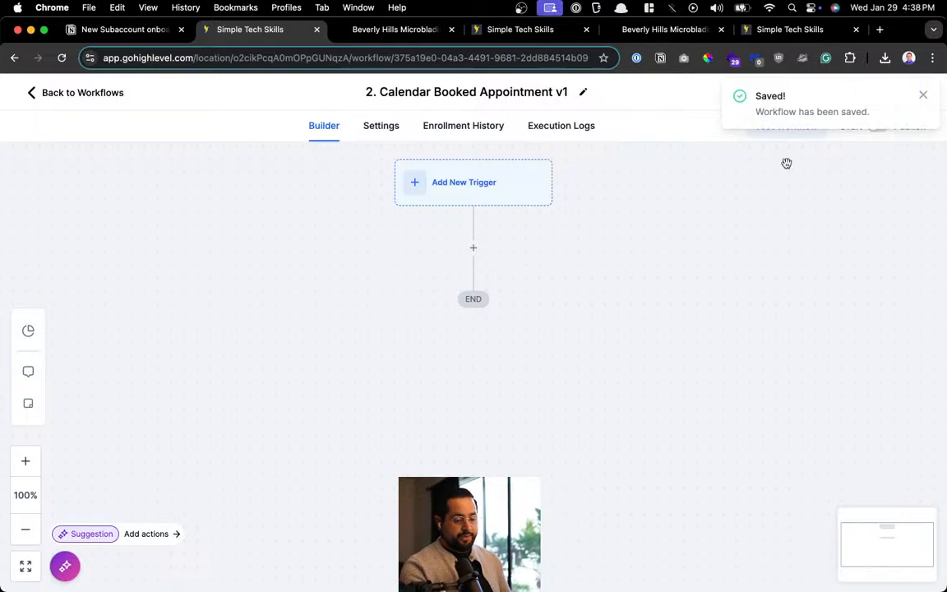
click(924, 96)
click(463, 188)
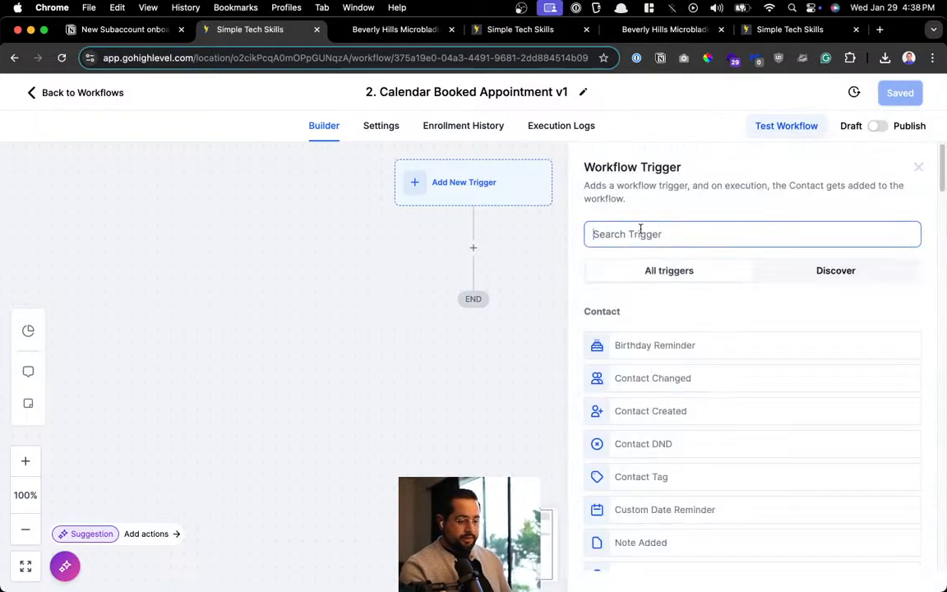
Search triggers for 'app' and save Customer Booked Appointment as the trigger with no filters
text(calc)
key(BackSpace)
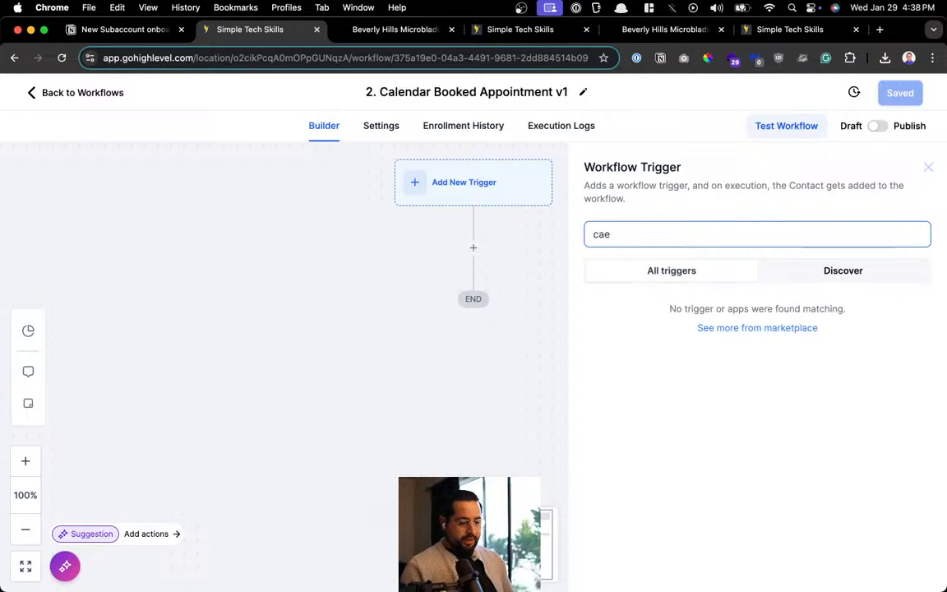
text(eap)
key(super+a)
text(pp)
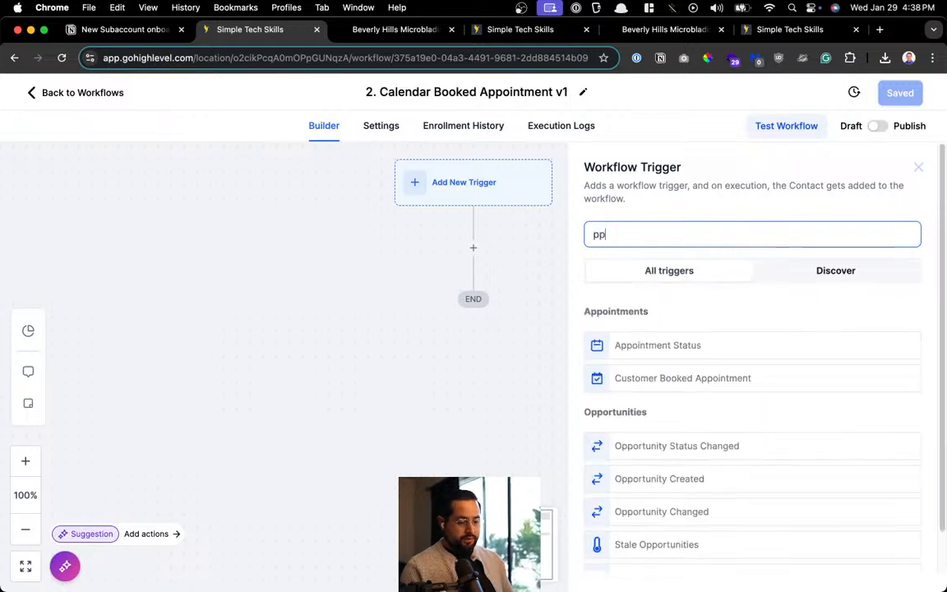
key(BackSpace)
key(BackSpace)
text(app)
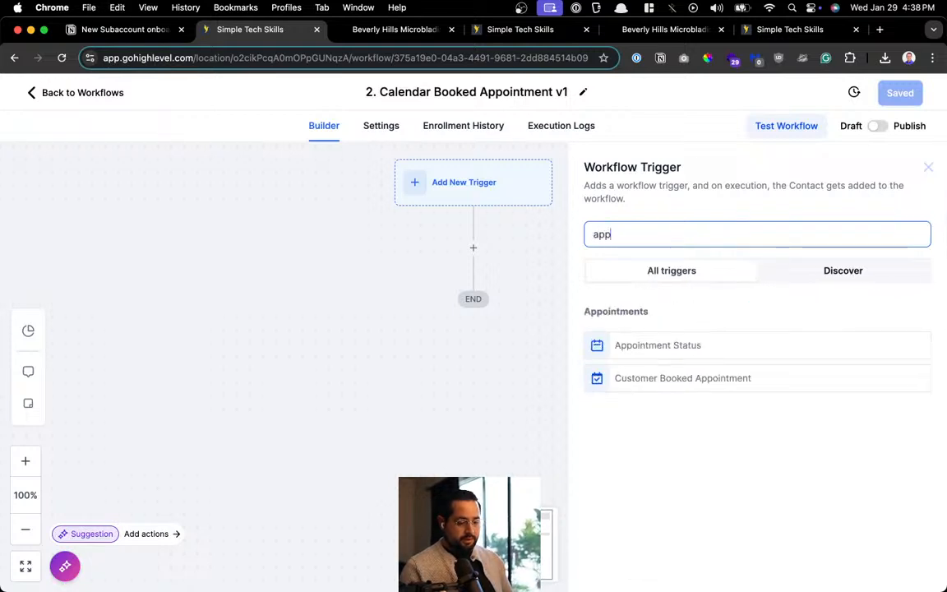
click(745, 382)
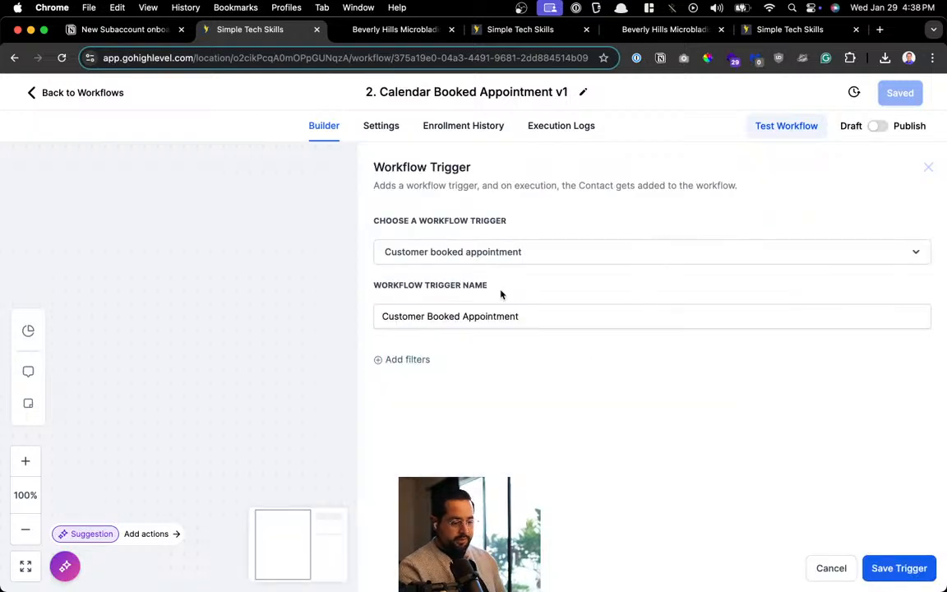
click(411, 360)
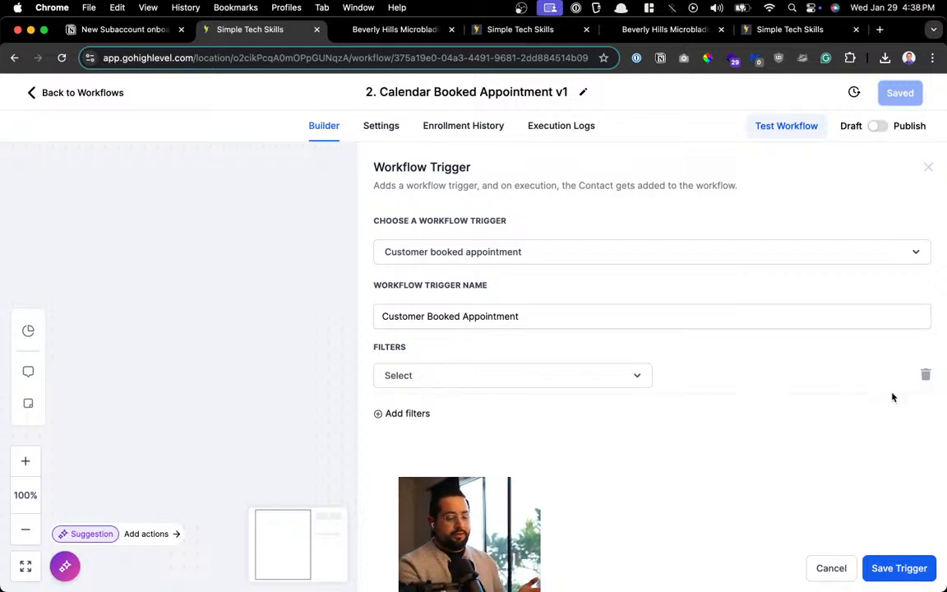
click(925, 377)
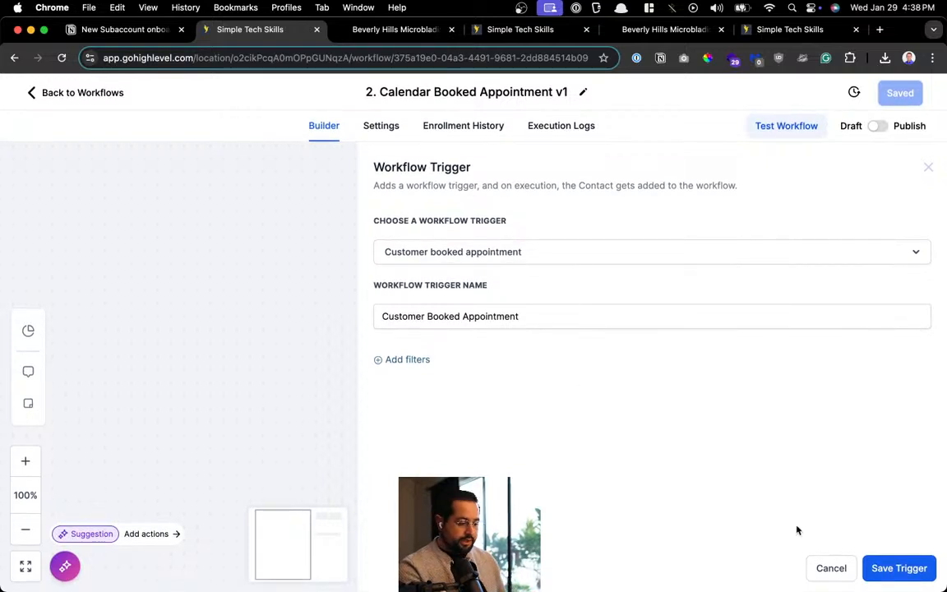
click(905, 578)
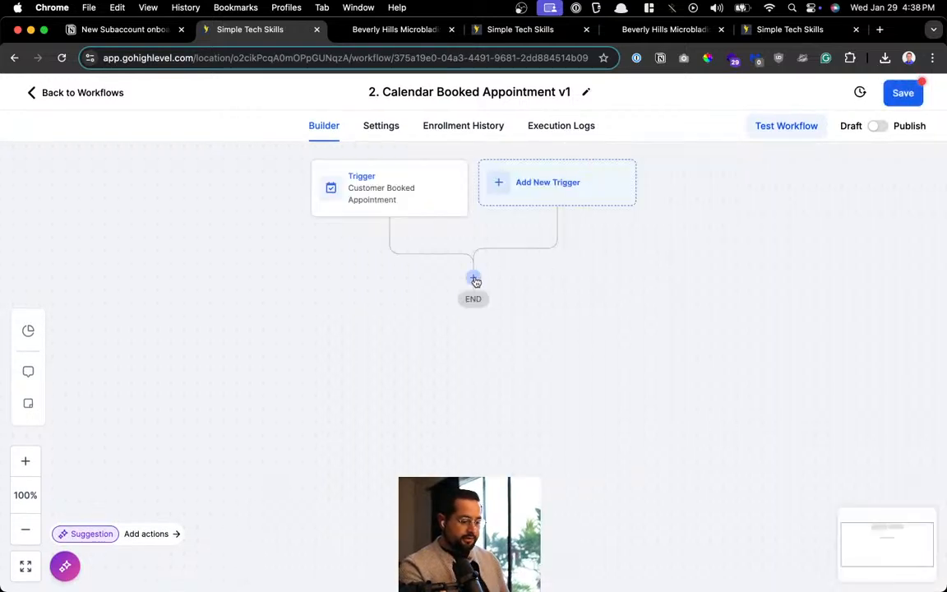
Add an 'Update Opportunity' action targeting the Sales Pipeline's Calendar Booked stage
click(474, 278)
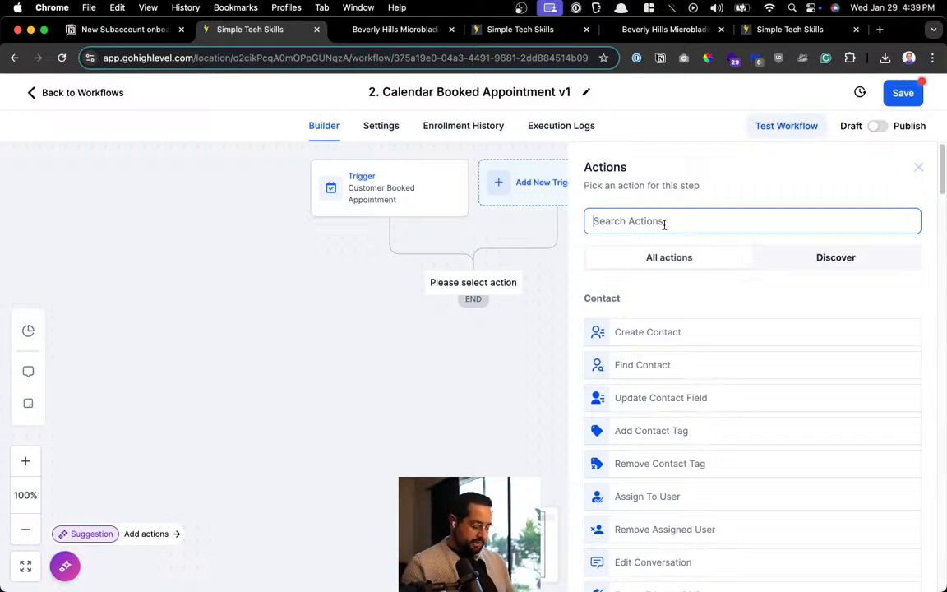
text(op)
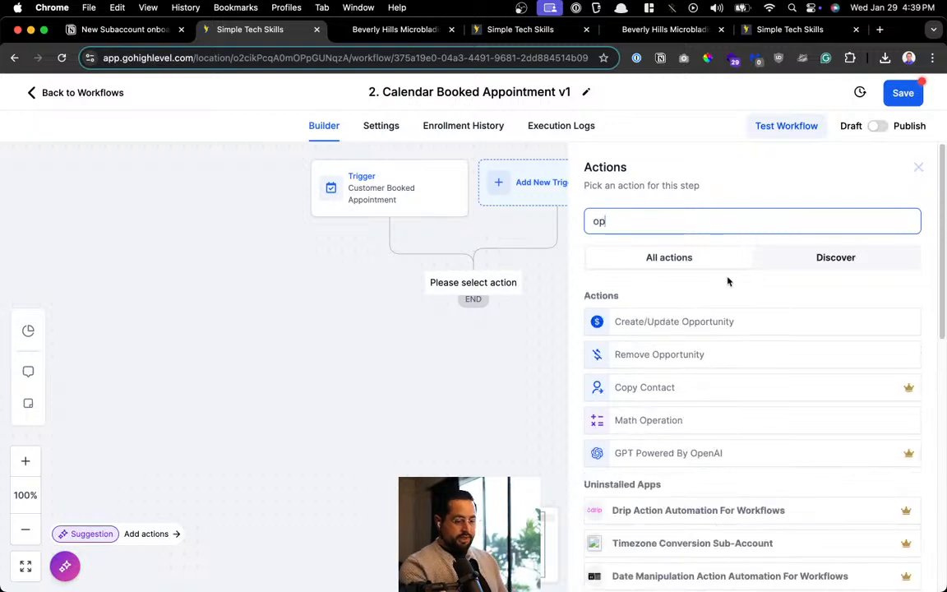
click(734, 325)
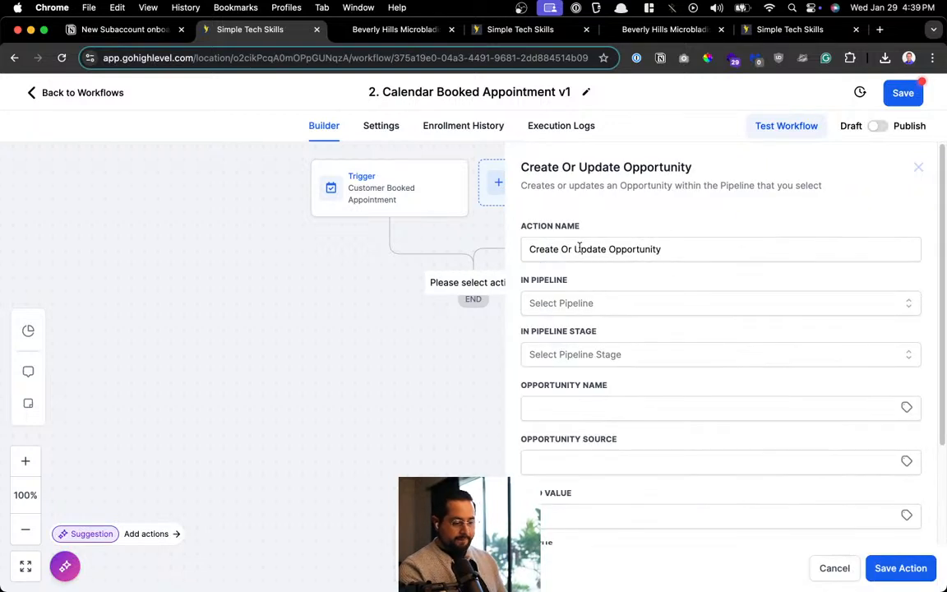
click(579, 249)
key(super+BackSpace)
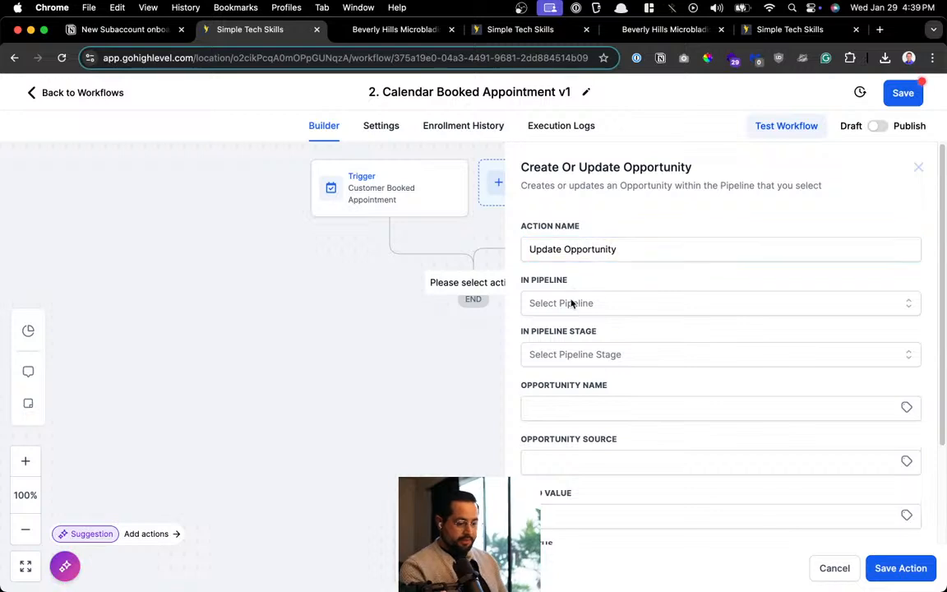
click(589, 303)
click(567, 361)
click(587, 357)
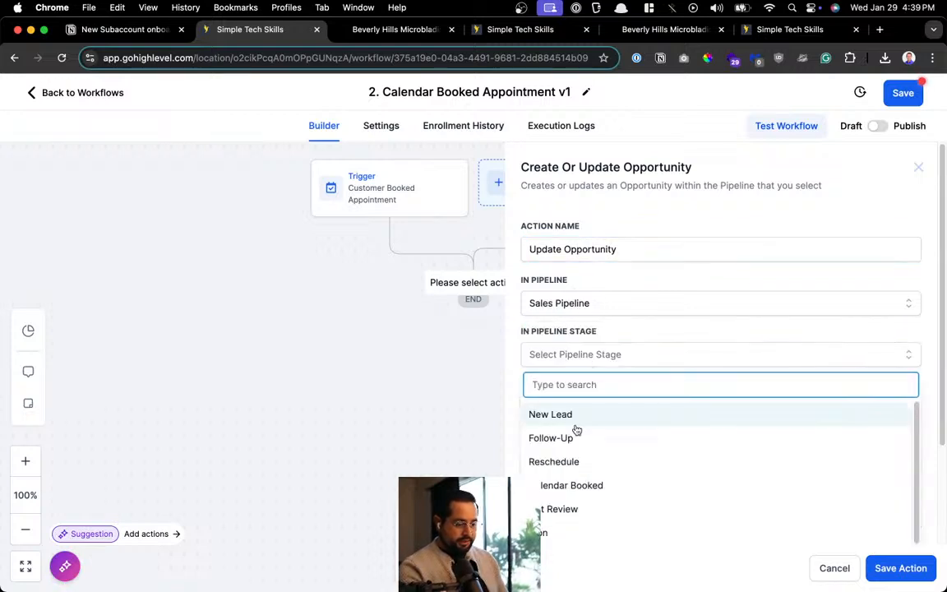
click(589, 488)
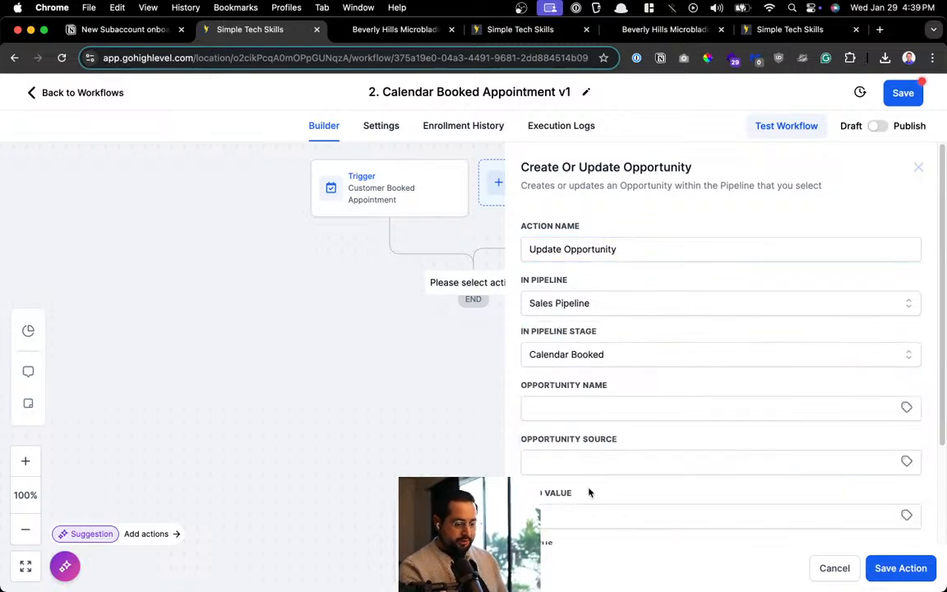
Try the contact full-name custom value as opportunity name, clear it, then view the Opportunities tab
scroll(604, 426, down, 1)
scroll(604, 425, down, 2)
click(569, 298)
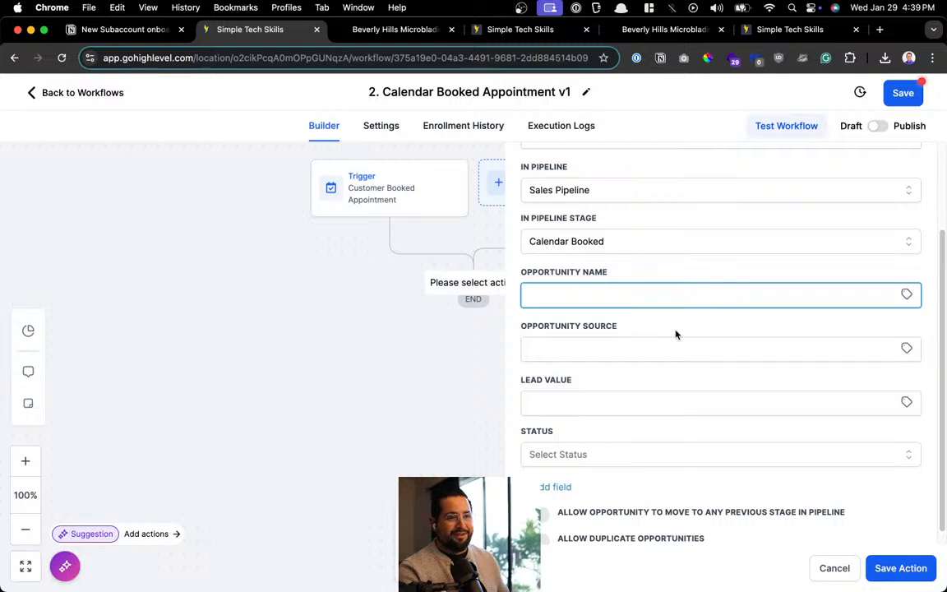
click(907, 294)
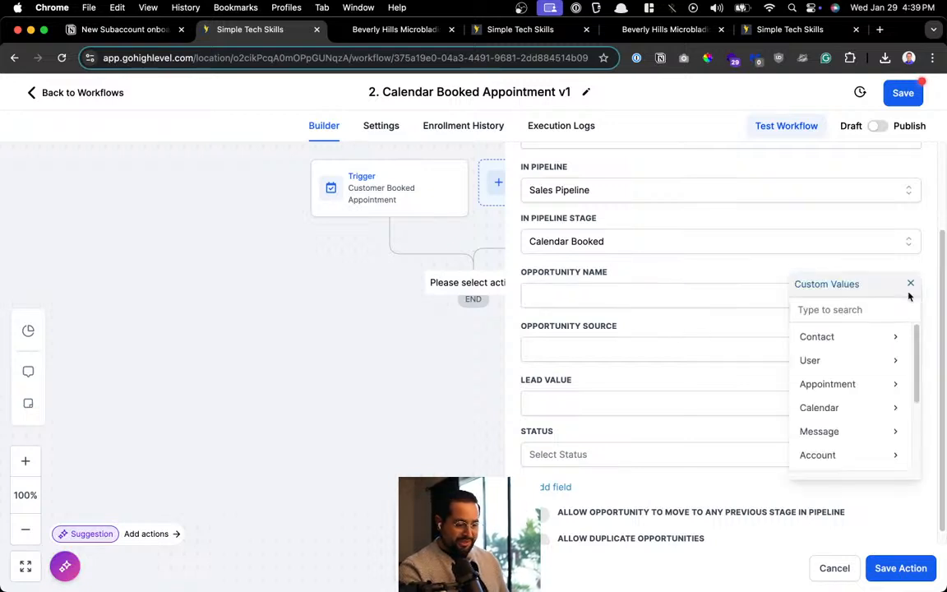
click(847, 338)
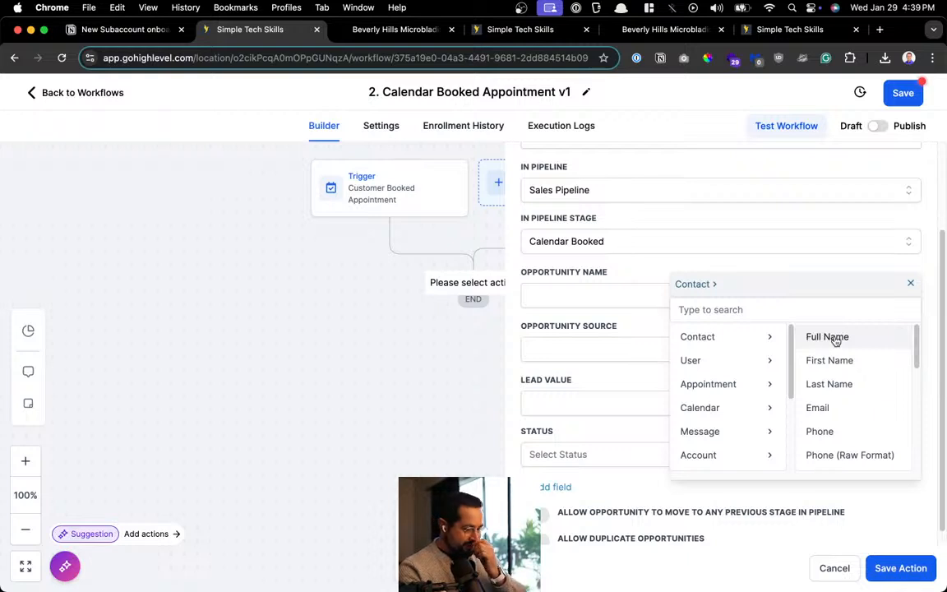
click(835, 339)
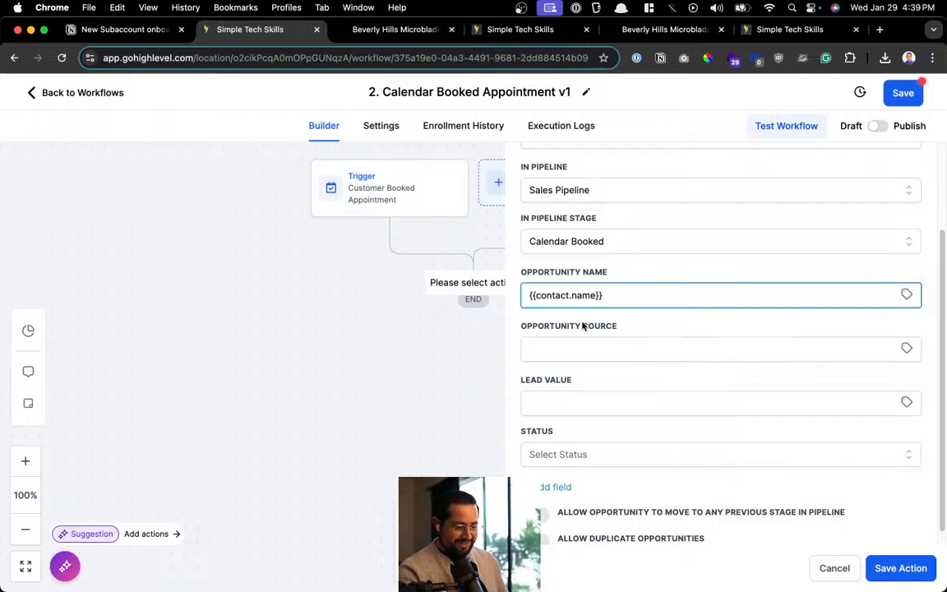
scroll(633, 314, down, 1)
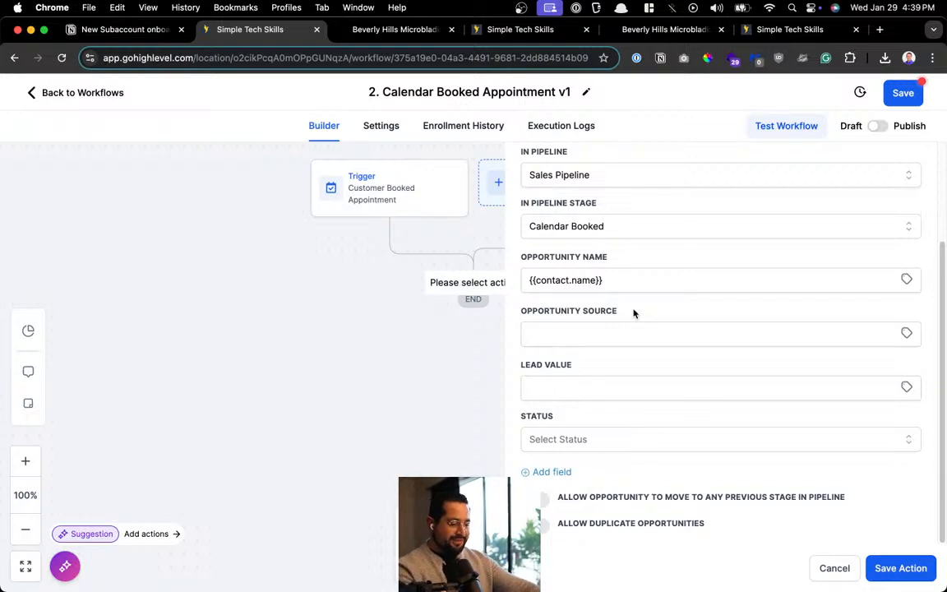
click(639, 284)
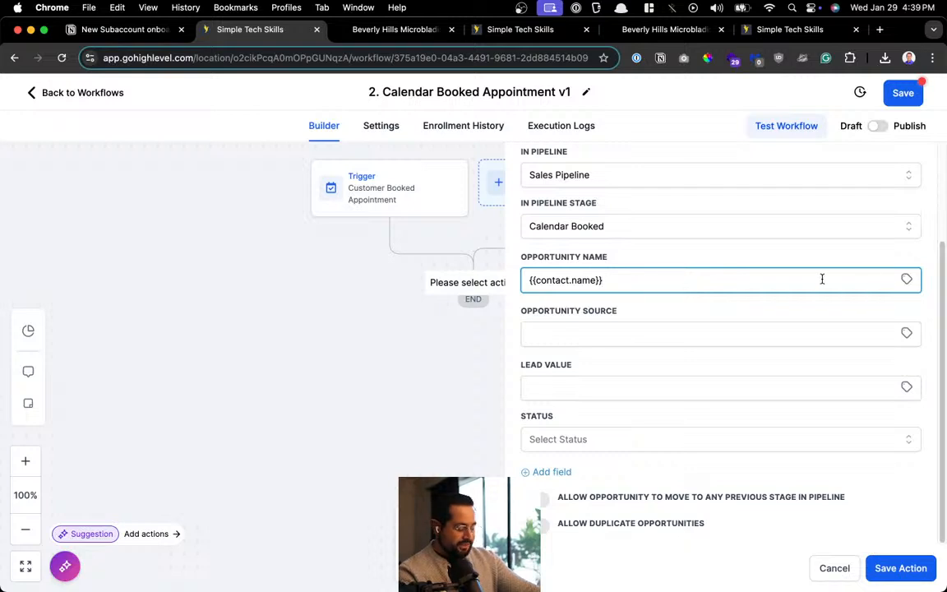
key(super+a)
key(BackSpace)
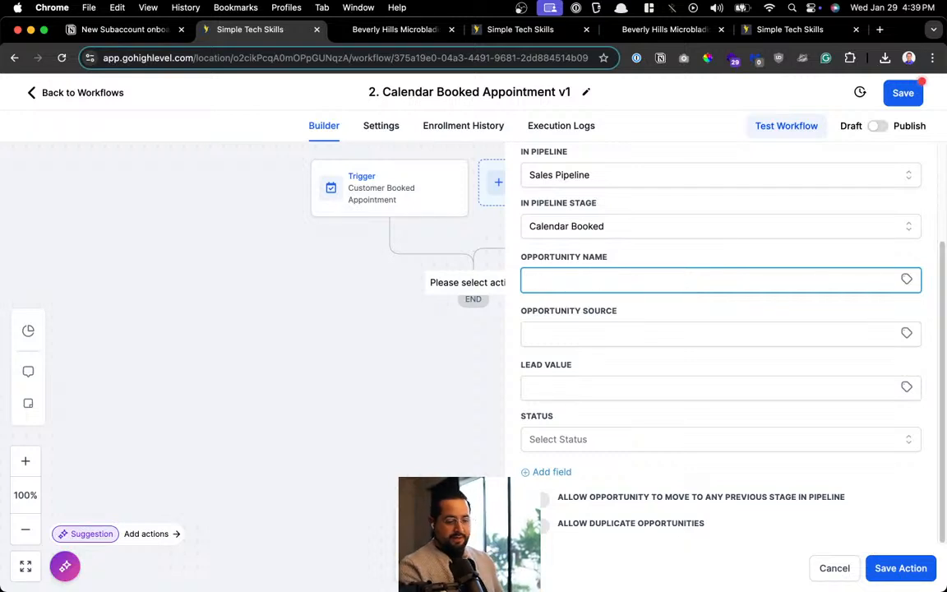
click(907, 279)
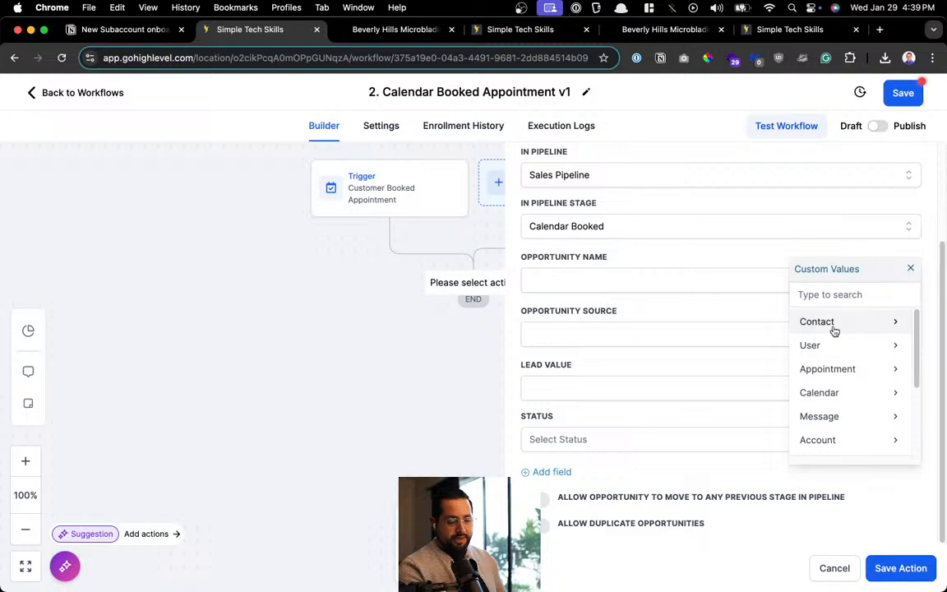
click(491, 33)
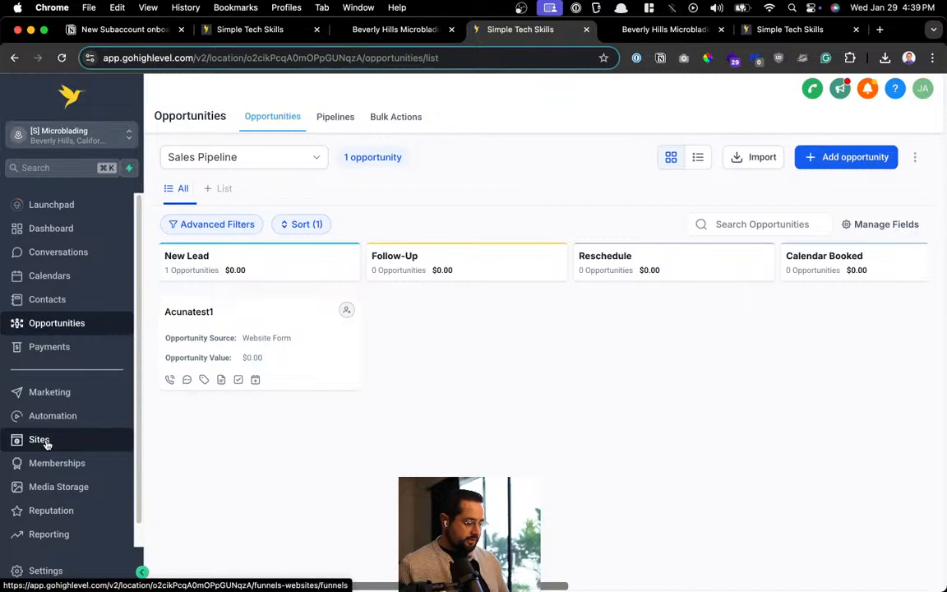
Copy the Services calendar group's scheduling link from Settings > Calendars > Groups into a new tab
click(43, 571)
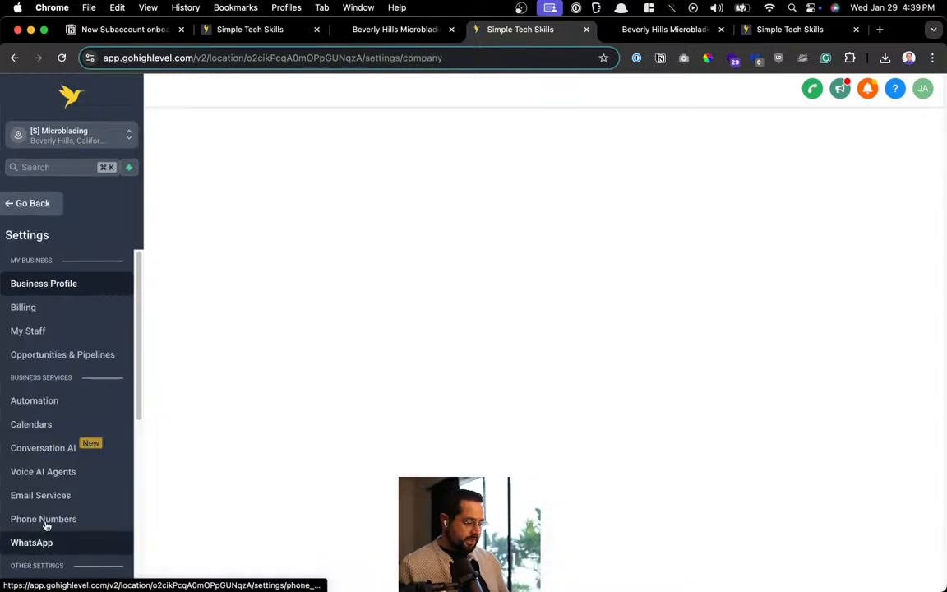
click(51, 426)
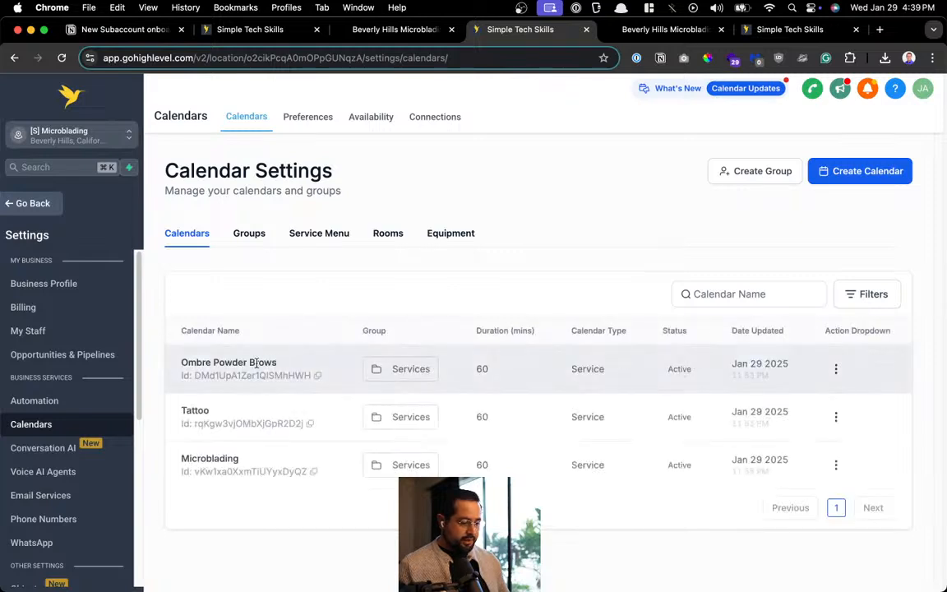
click(249, 233)
click(757, 365)
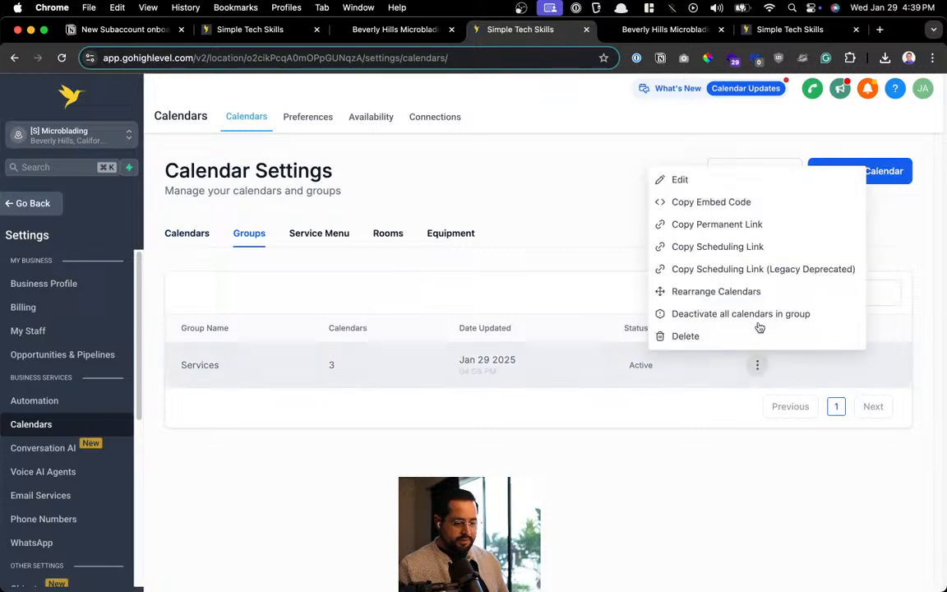
click(750, 248)
key(super+t)
key(super+v)
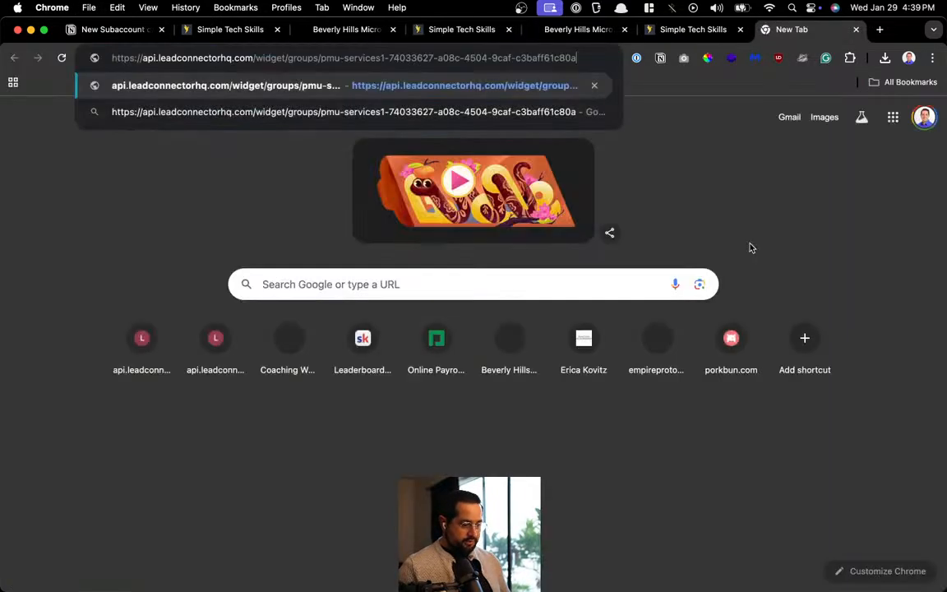
In the booking widget, pick Ombre Powder Brows, the demo staff member and the 08:00 AM slot
key(Return)
click(406, 281)
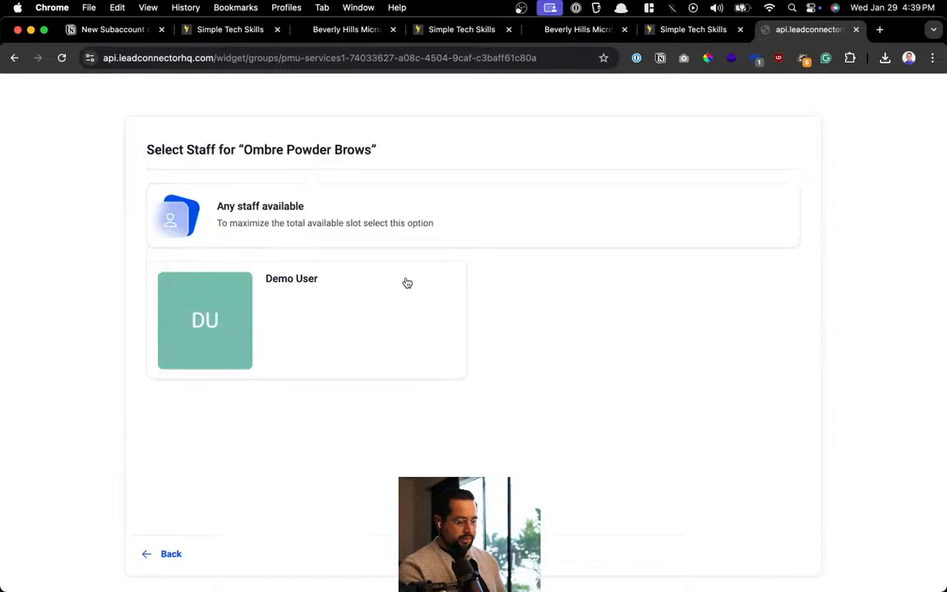
click(357, 317)
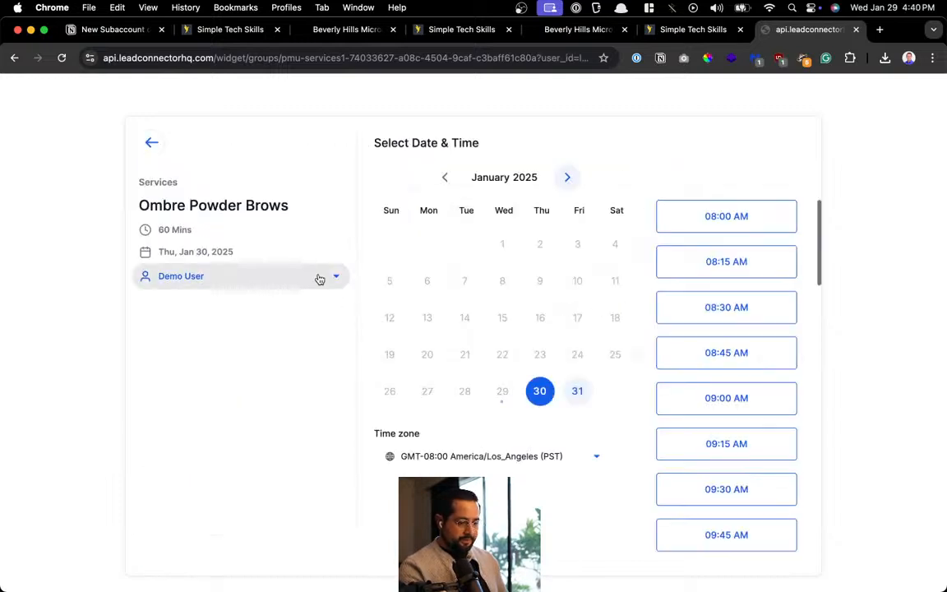
click(744, 223)
click(767, 222)
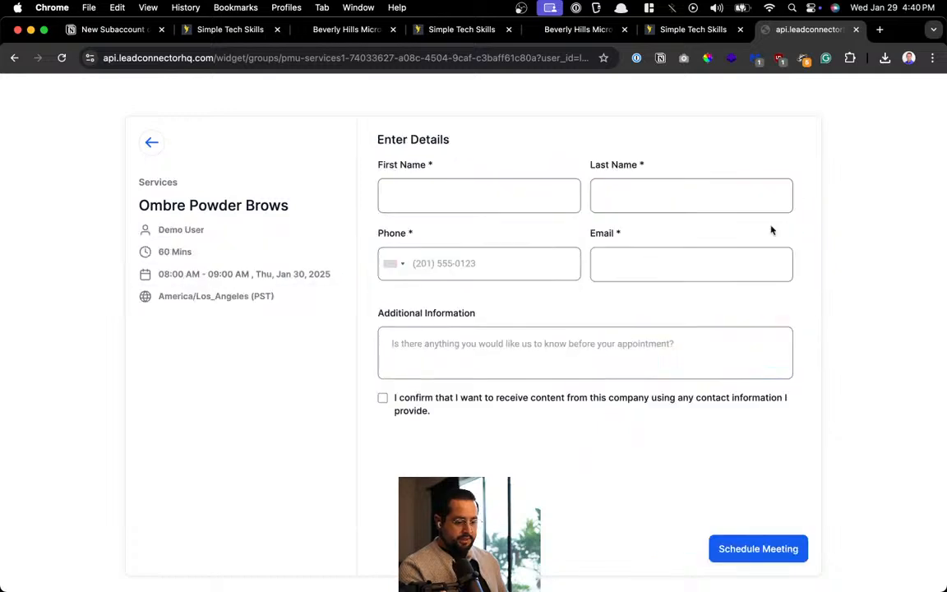
click(522, 205)
click(630, 210)
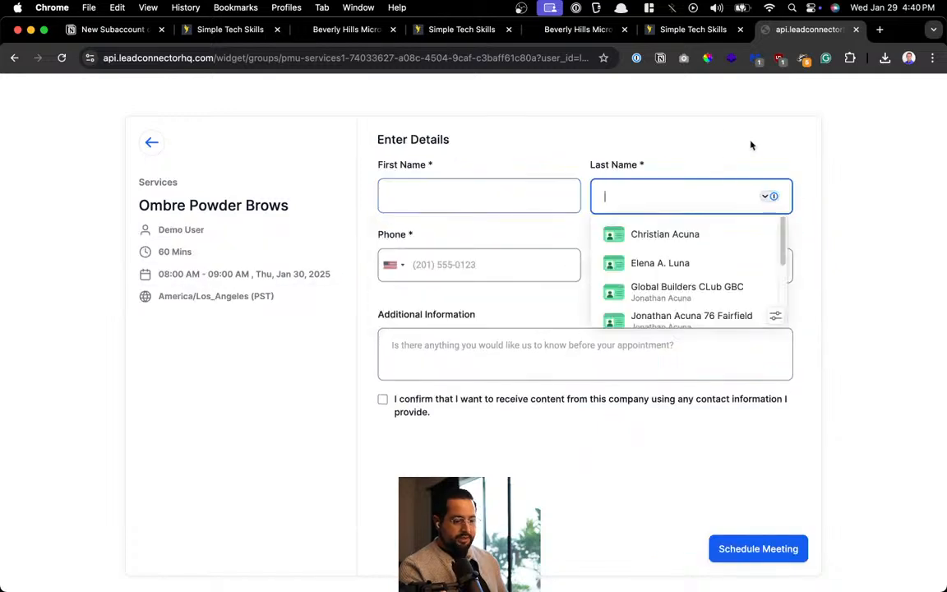
Close the duplicate site tab and the calendar settings tab, then return to the workflow builder
click(665, 33)
click(576, 30)
click(451, 31)
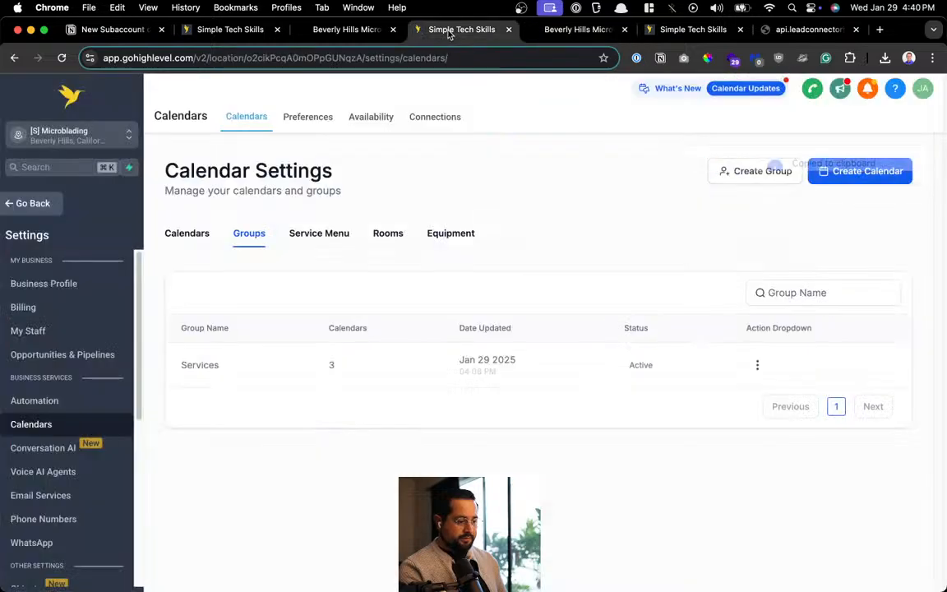
click(572, 34)
key(super+w)
click(508, 37)
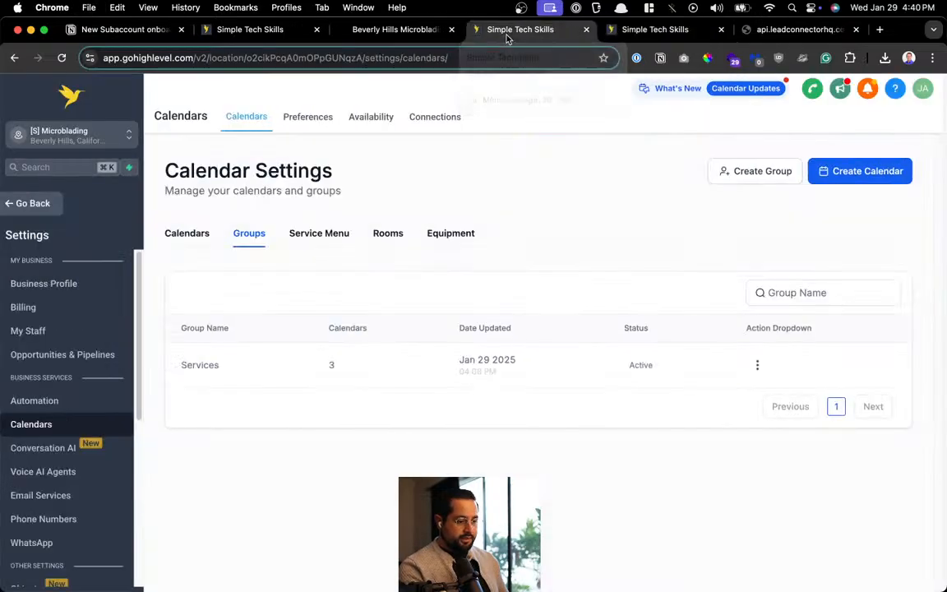
key(super+w)
click(437, 33)
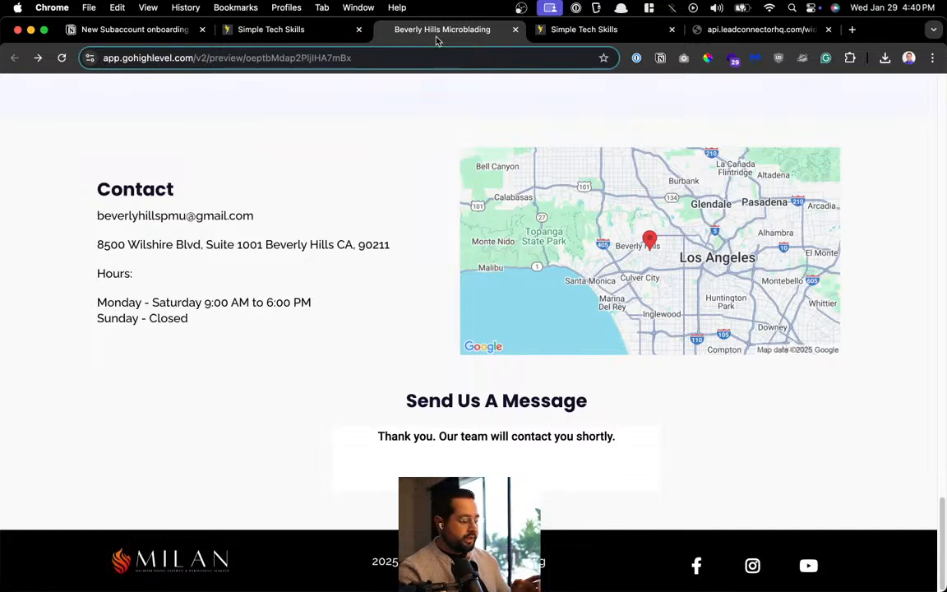
click(272, 31)
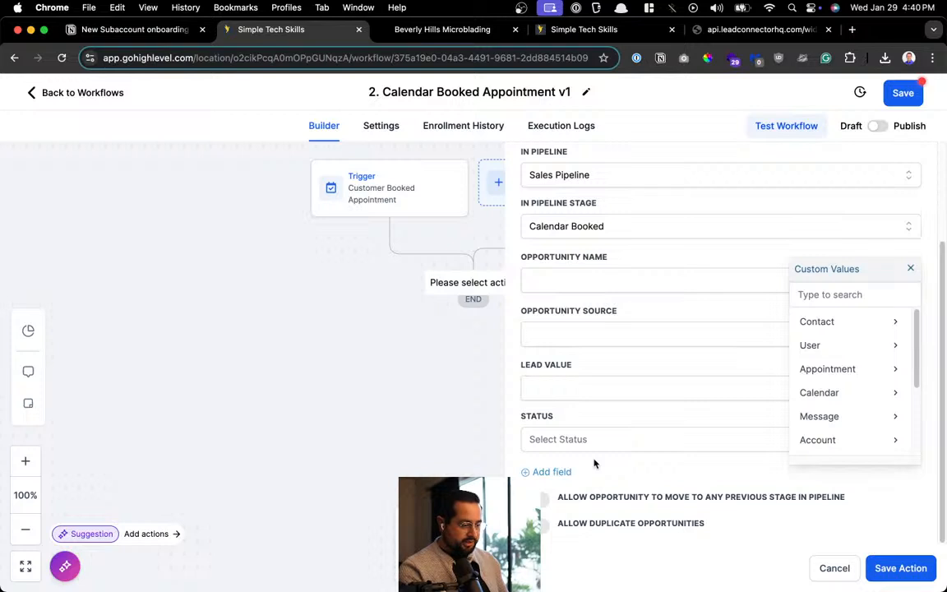
Set the opportunity name to the contact's Full Name custom value {{contact.name}}
click(615, 276)
click(825, 321)
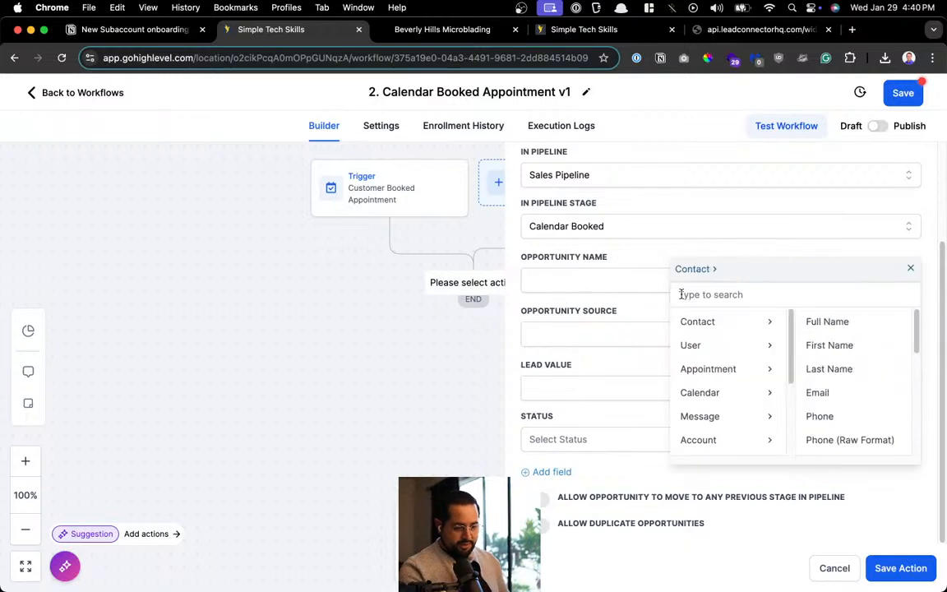
click(837, 323)
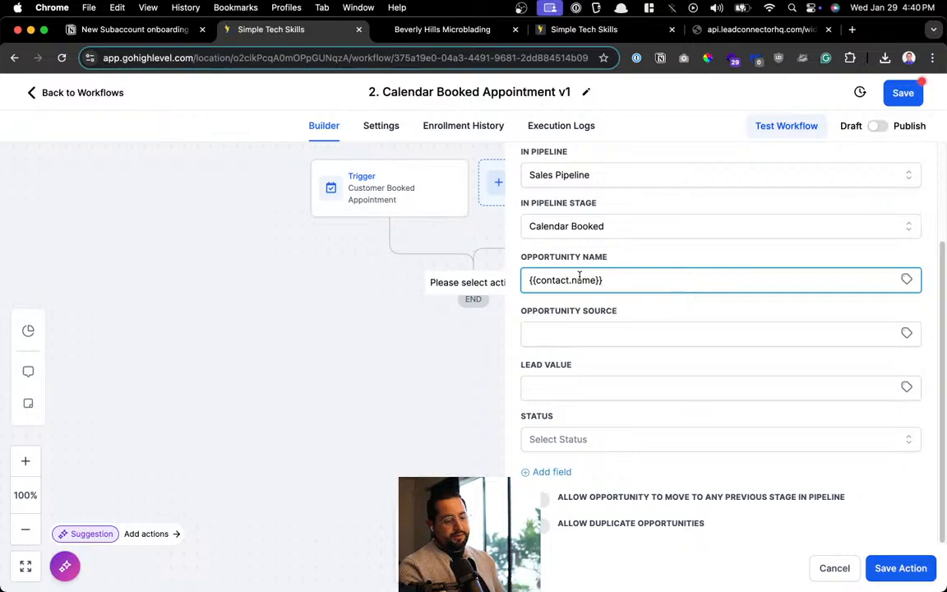
scroll(579, 277, up, 5)
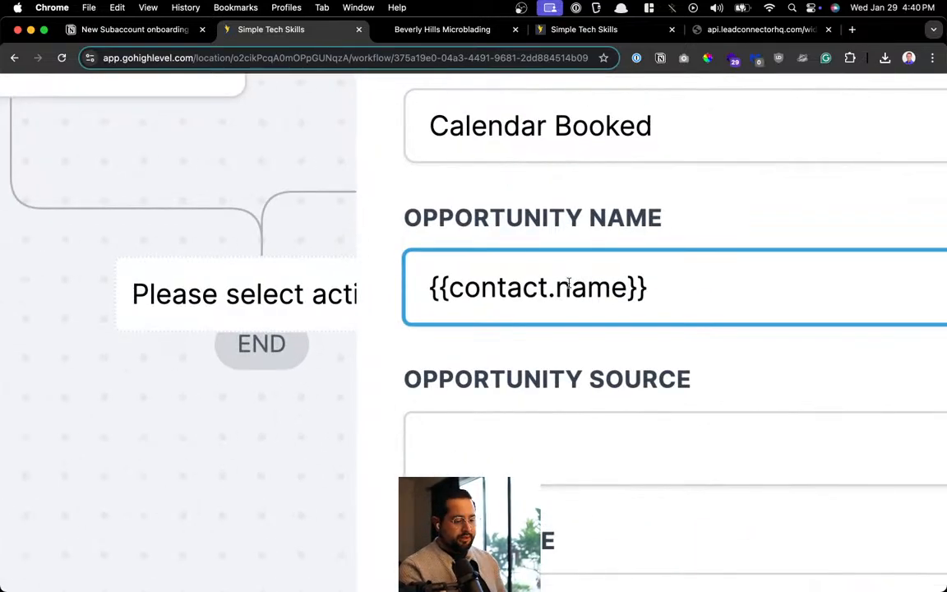
double_click(493, 288)
double_click(553, 289)
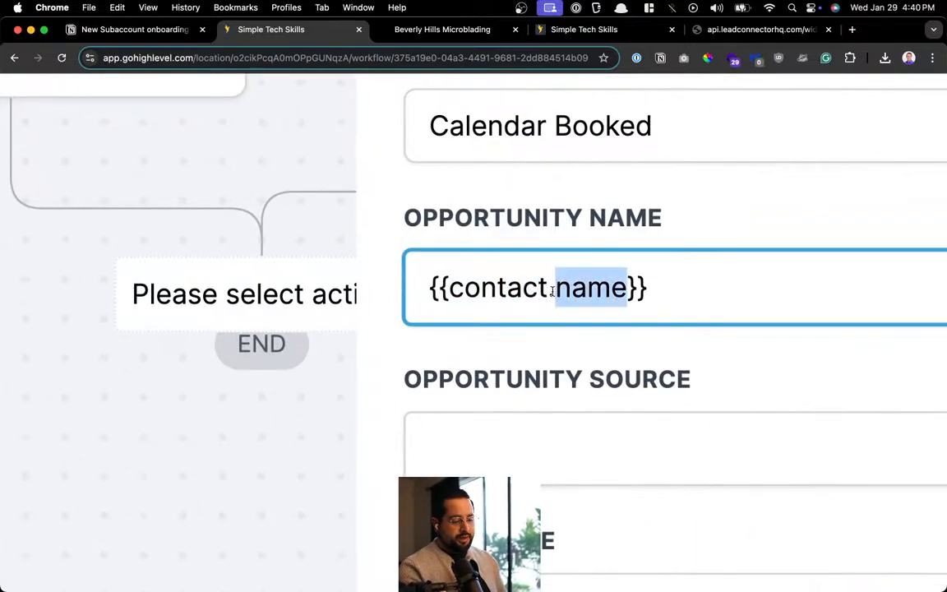
double_click(470, 284)
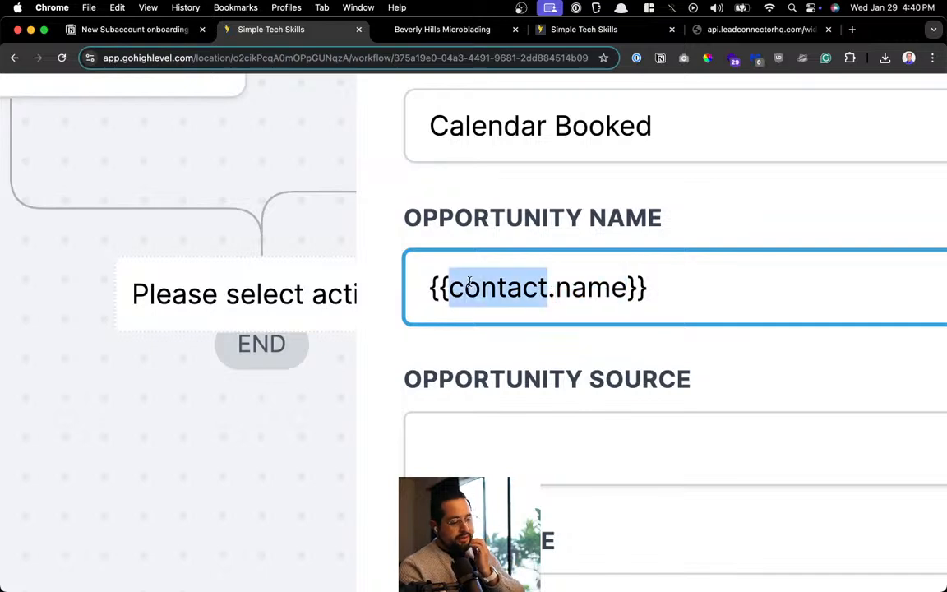
click(514, 288)
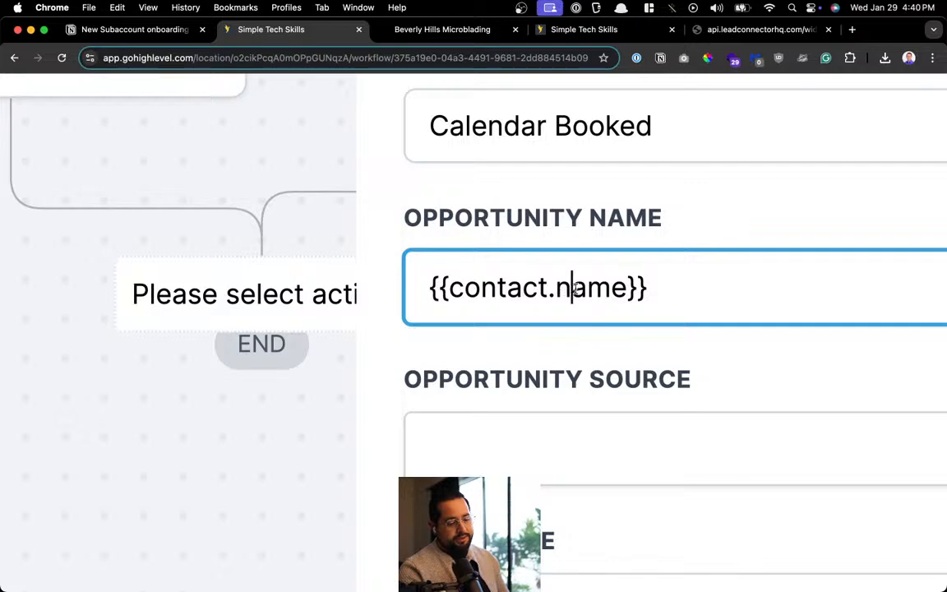
double_click(577, 287)
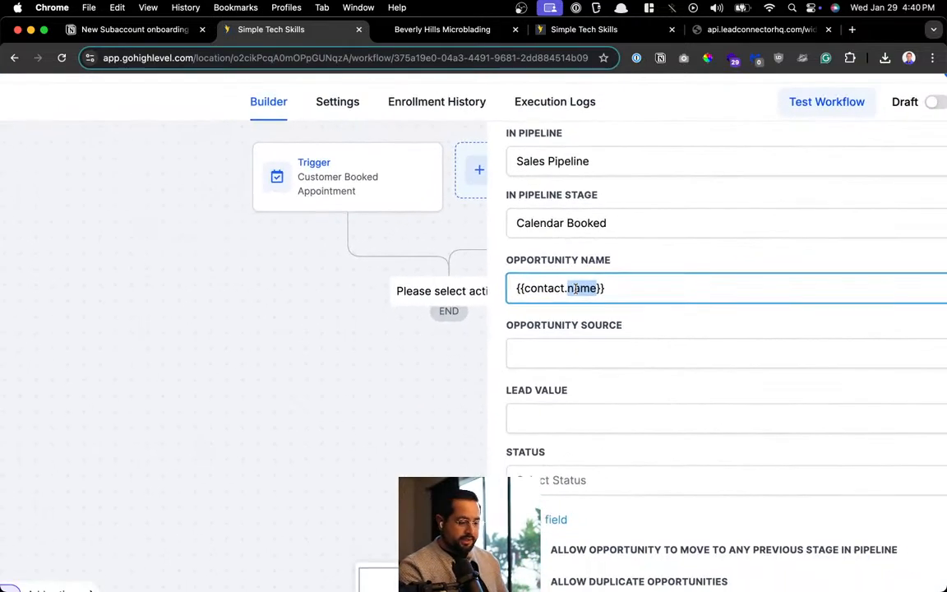
Enter Calendar as the opportunity source
click(582, 339)
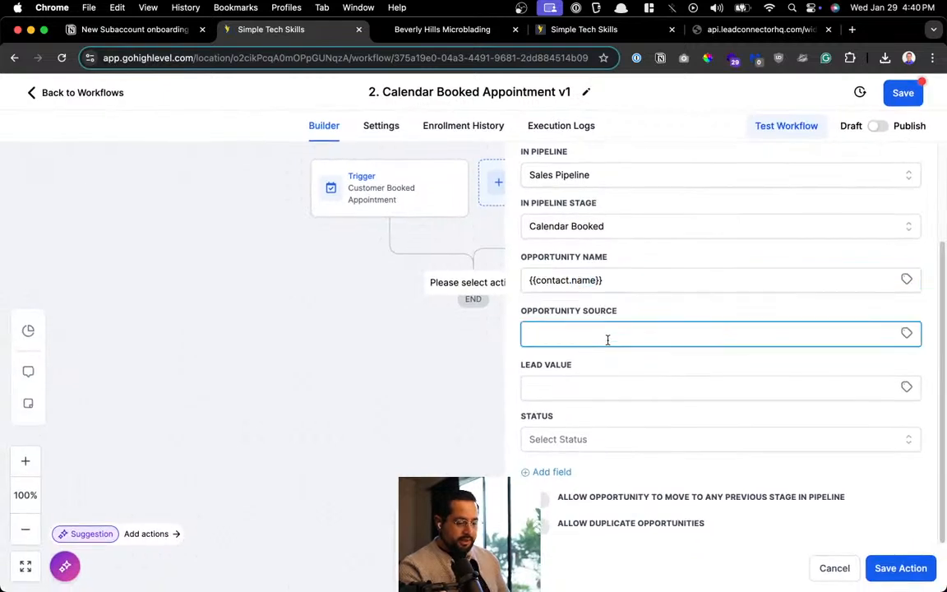
text(Calen)
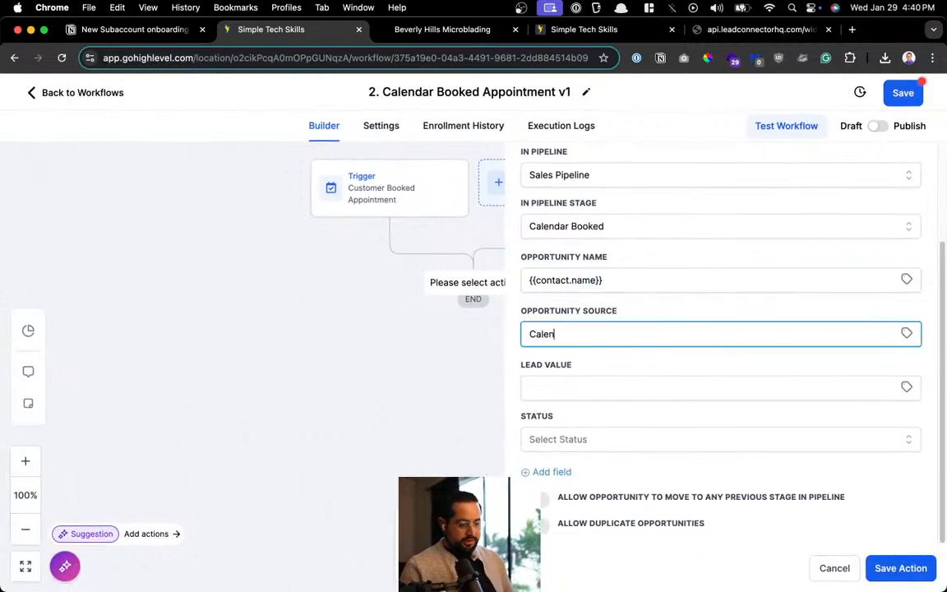
text(dar)
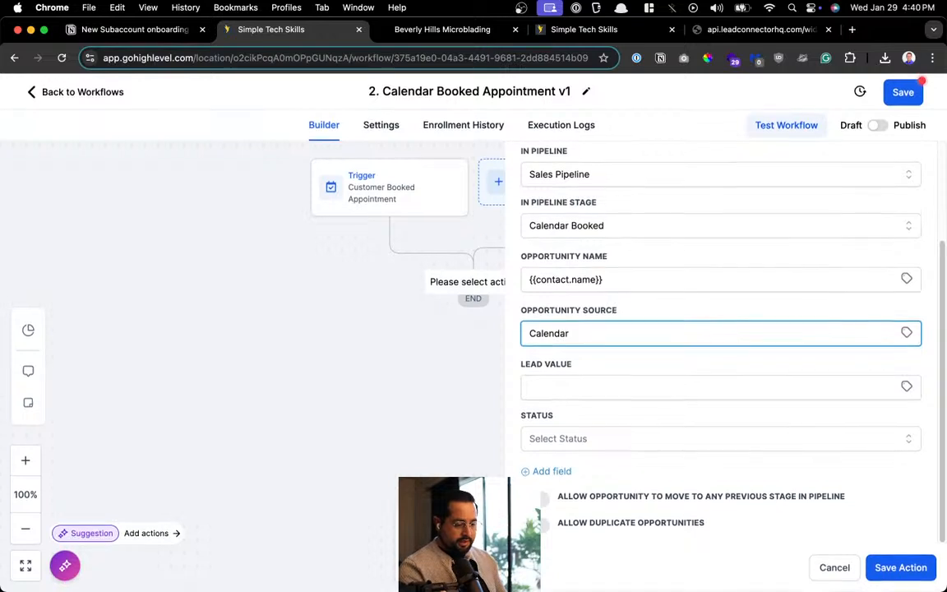
click(634, 392)
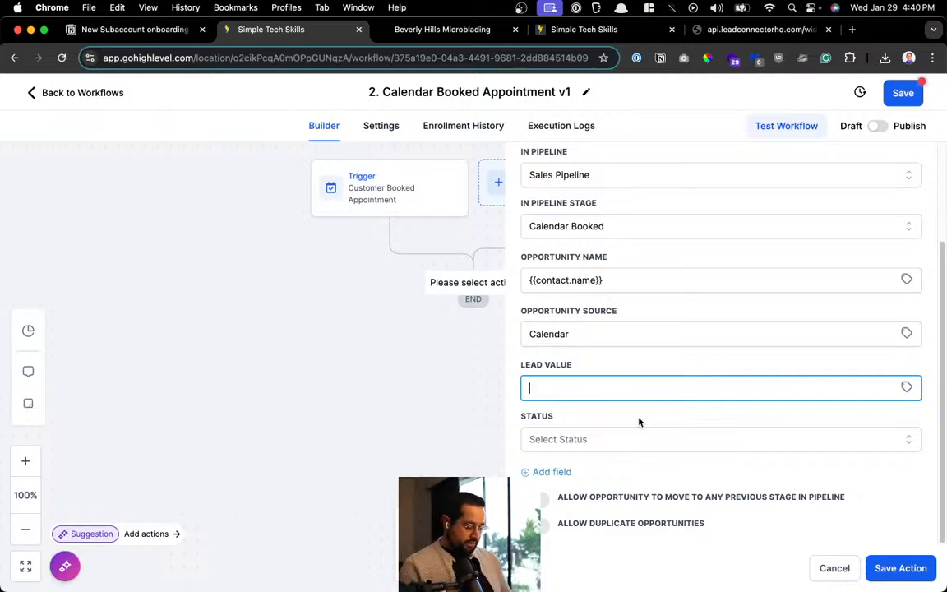
key(super+t)
Search Google for 'how much is microblading' to check the typical $400–$1,200 price
text(how mu)
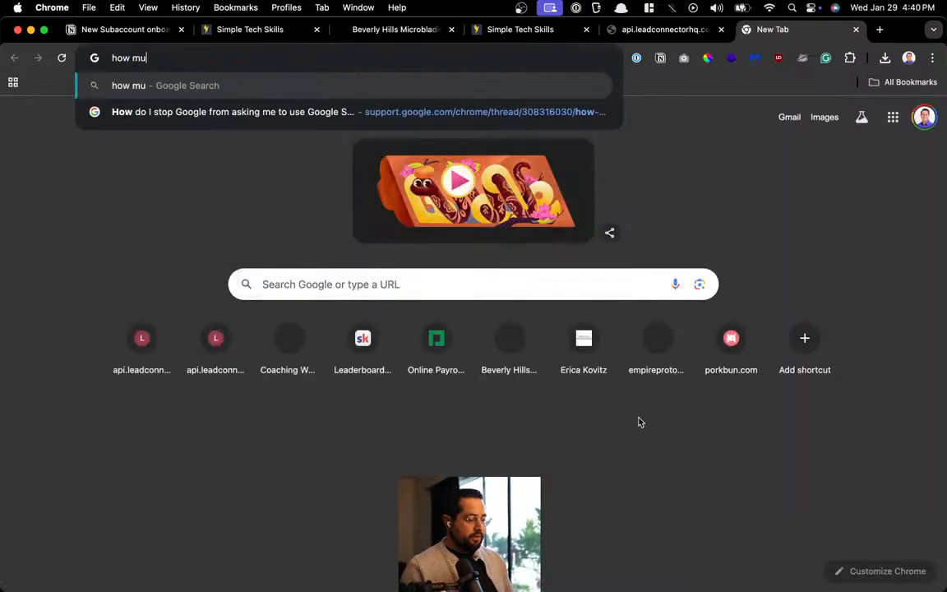
text(ch is microblading)
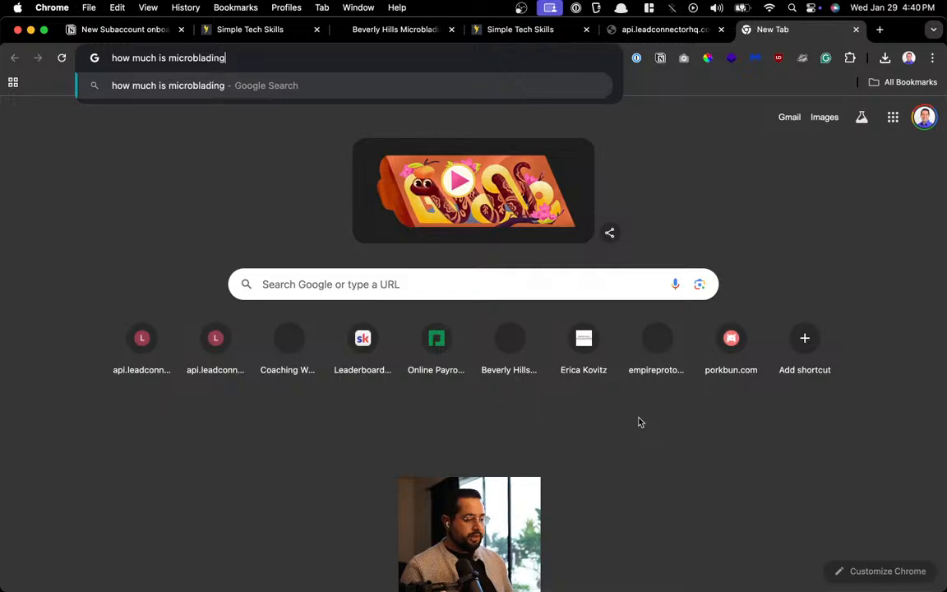
key(Return)
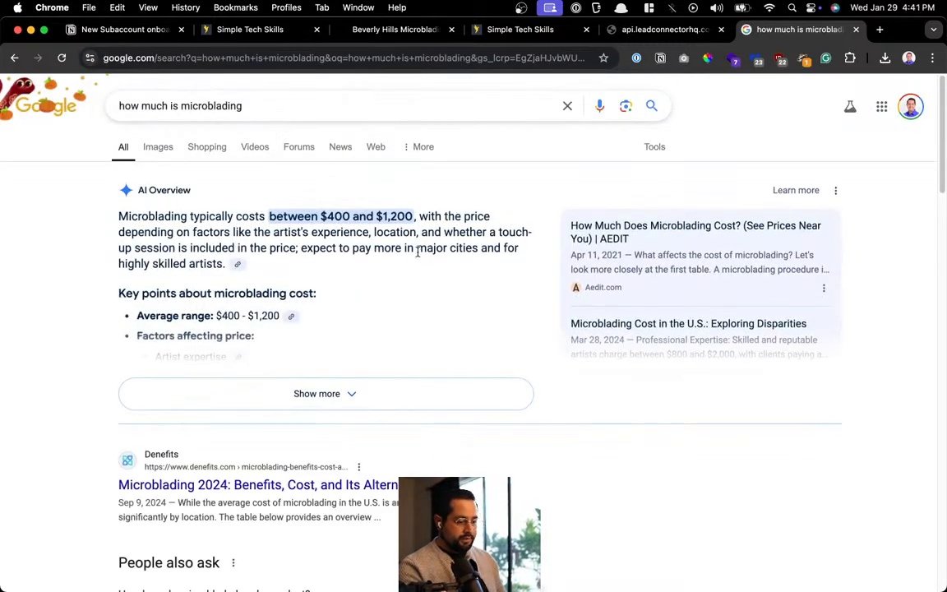
key(super+w)
Enter a lead value of 400, set the status to open, and save the Update Opportunity action
text(400)
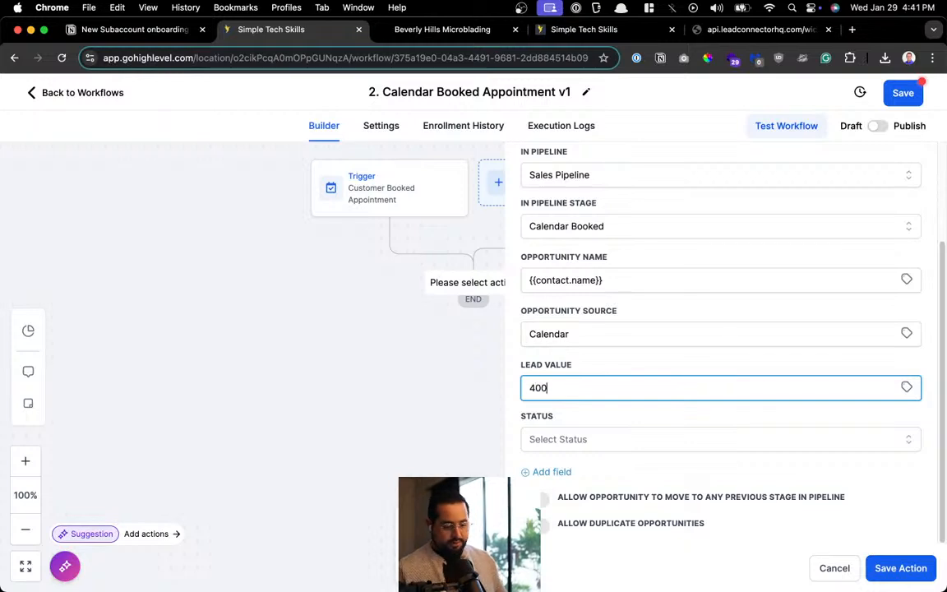
click(587, 439)
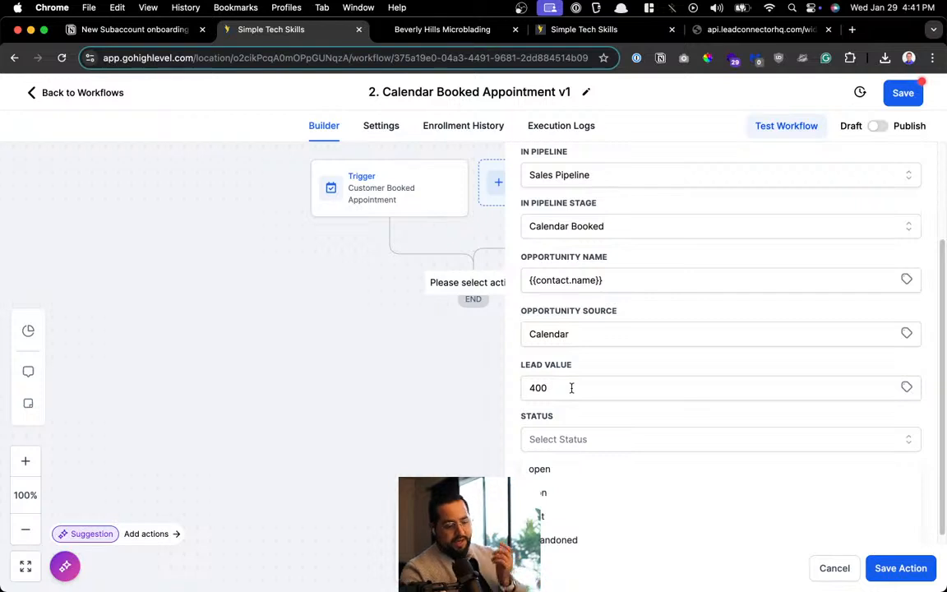
click(569, 470)
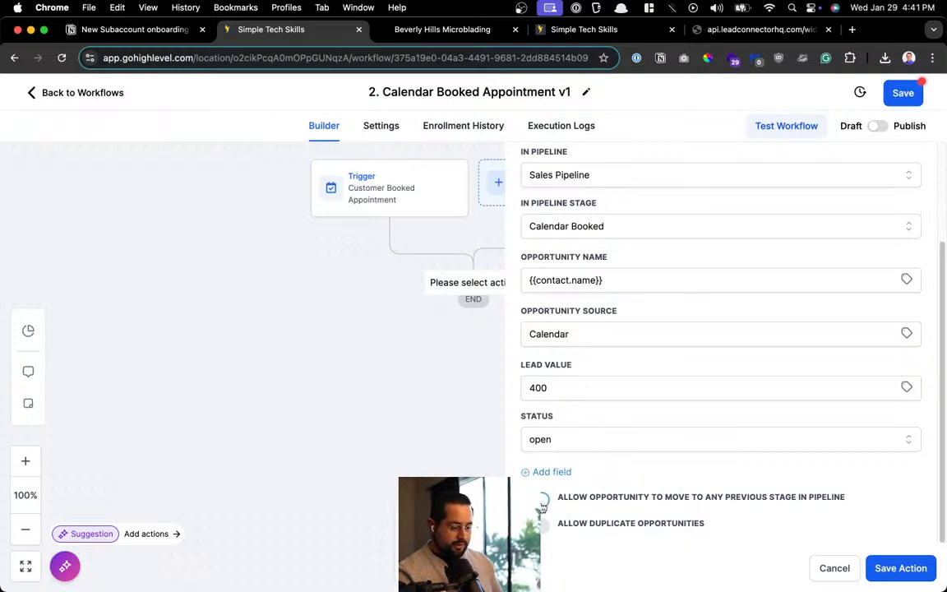
scroll(621, 491, up, 1)
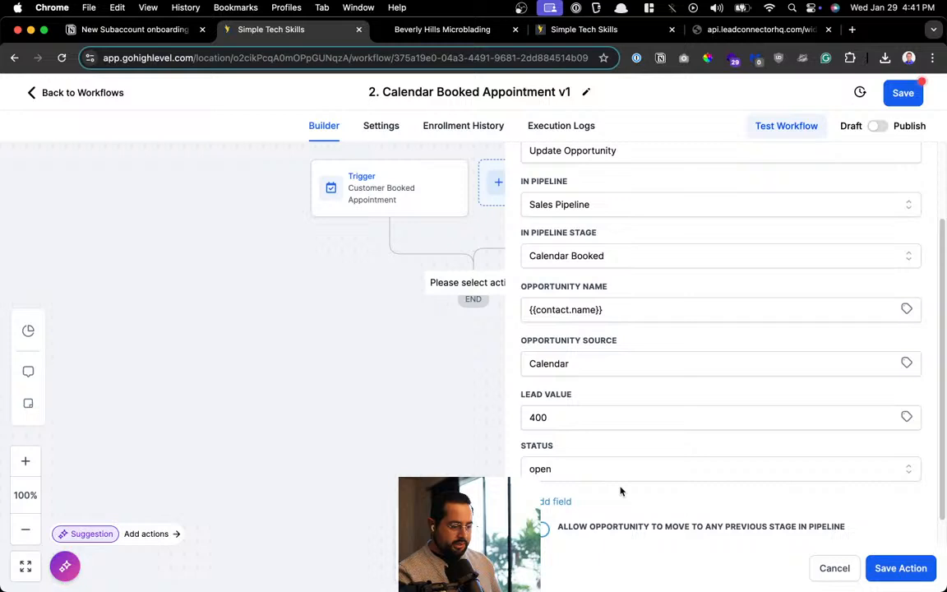
scroll(621, 491, up, 4)
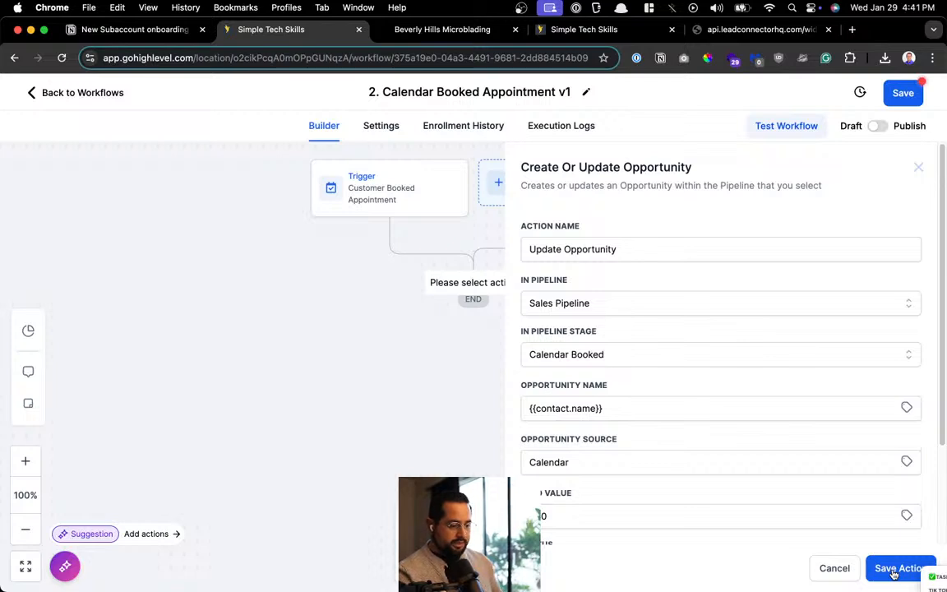
click(894, 572)
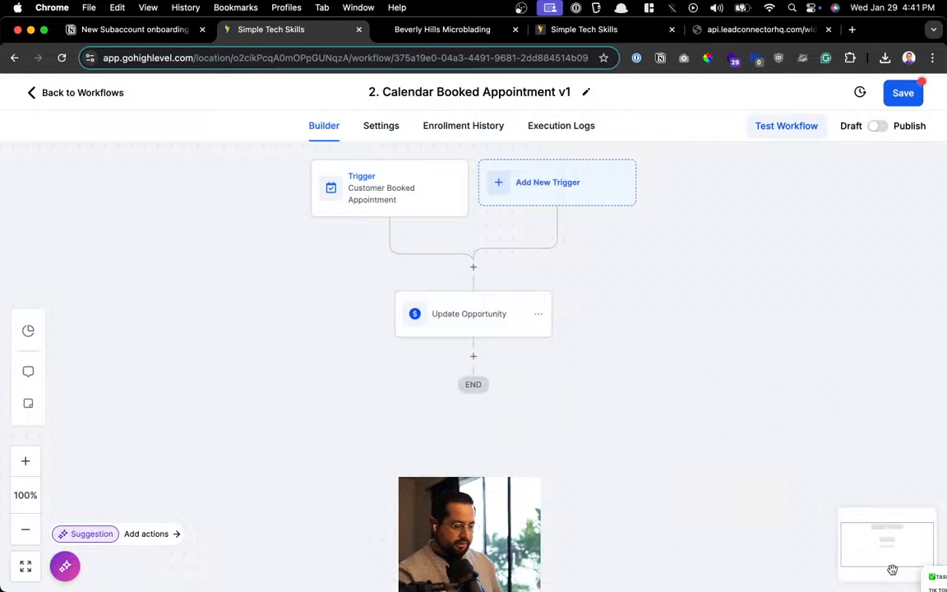
Save the workflow and add a Send Internal Notification action of type Notification
click(903, 93)
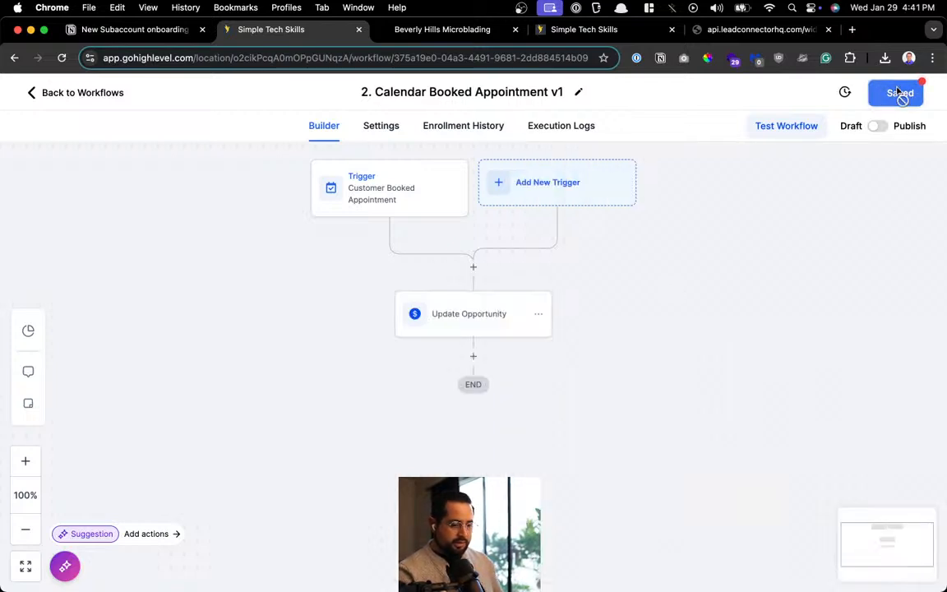
click(473, 359)
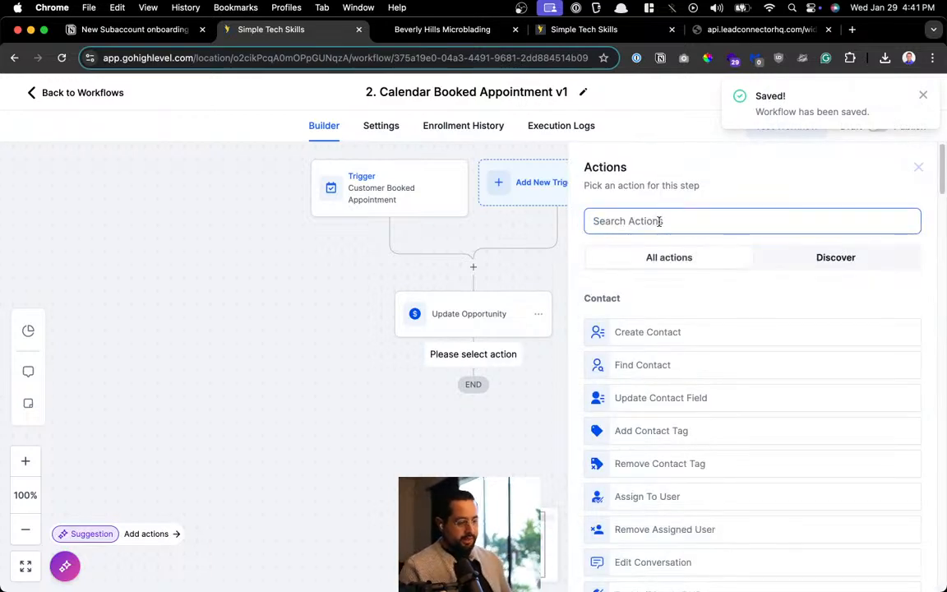
text(notif)
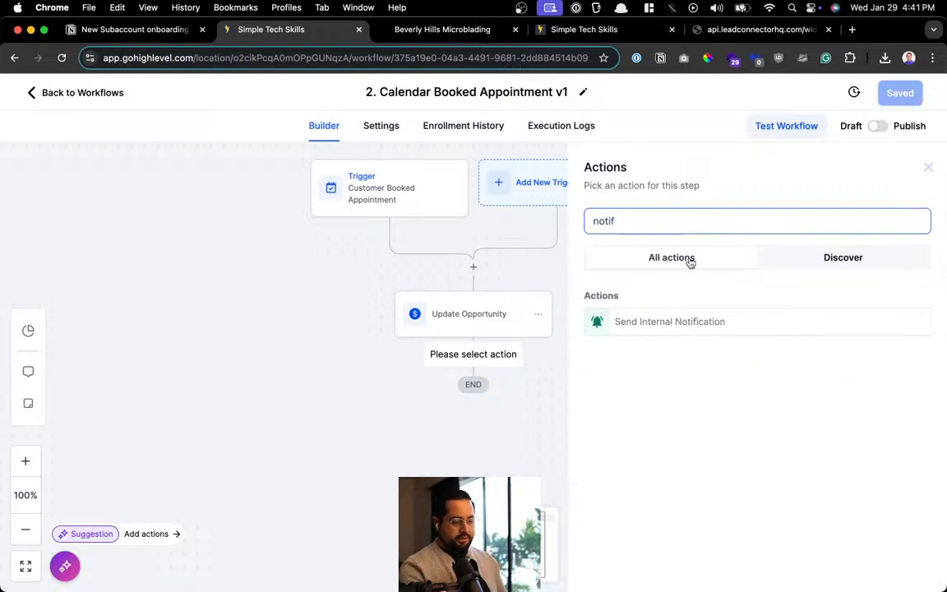
click(691, 321)
click(650, 304)
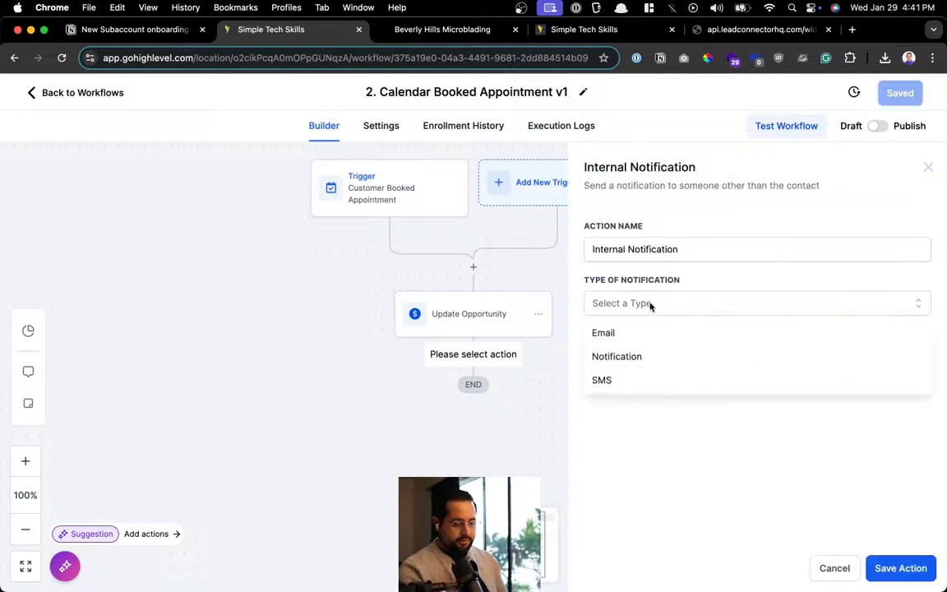
click(630, 357)
Title the notification with a calendar emoji followed by 'Calendar Appt'
click(650, 354)
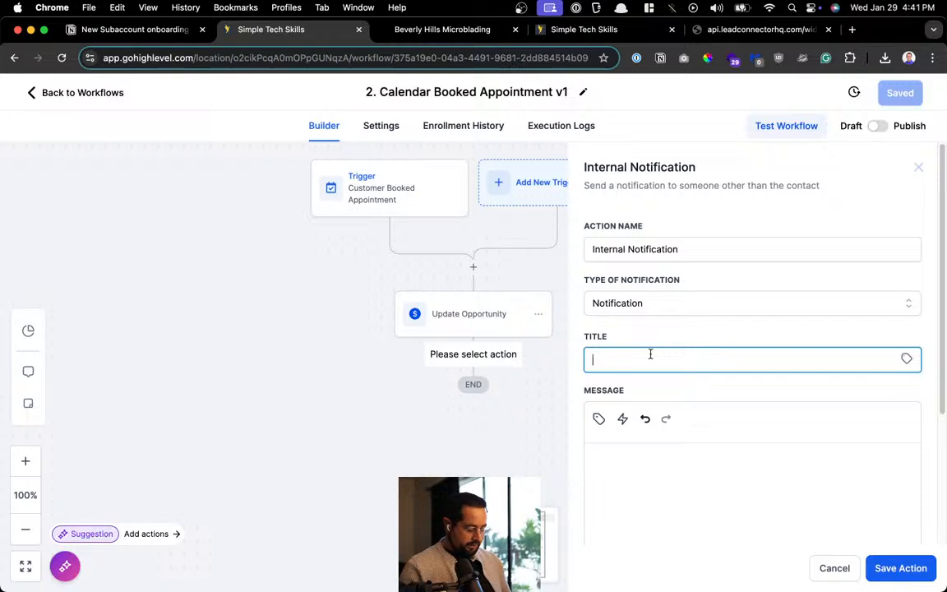
click(303, 64)
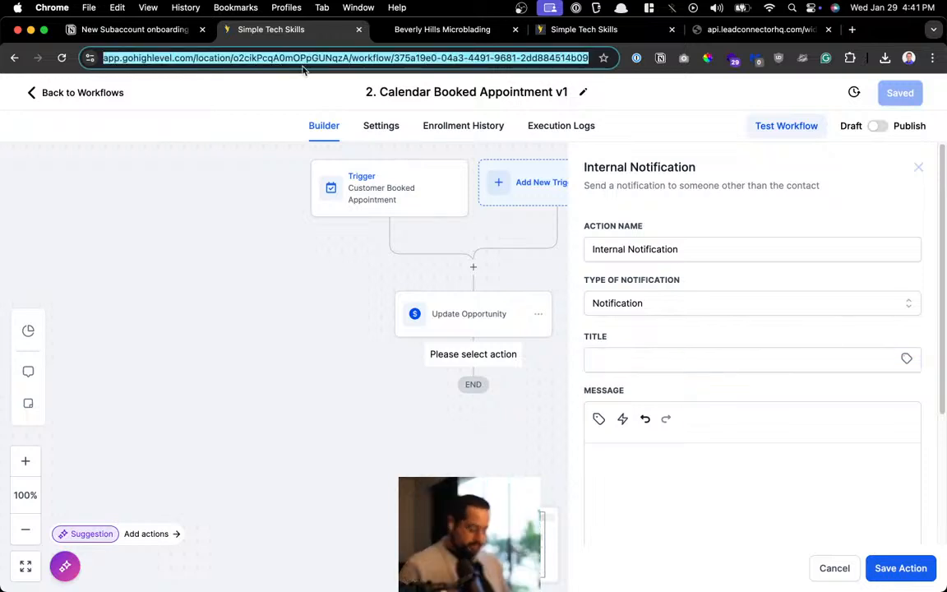
key(BackSpace)
key(ctrl+super+space)
text(calr)
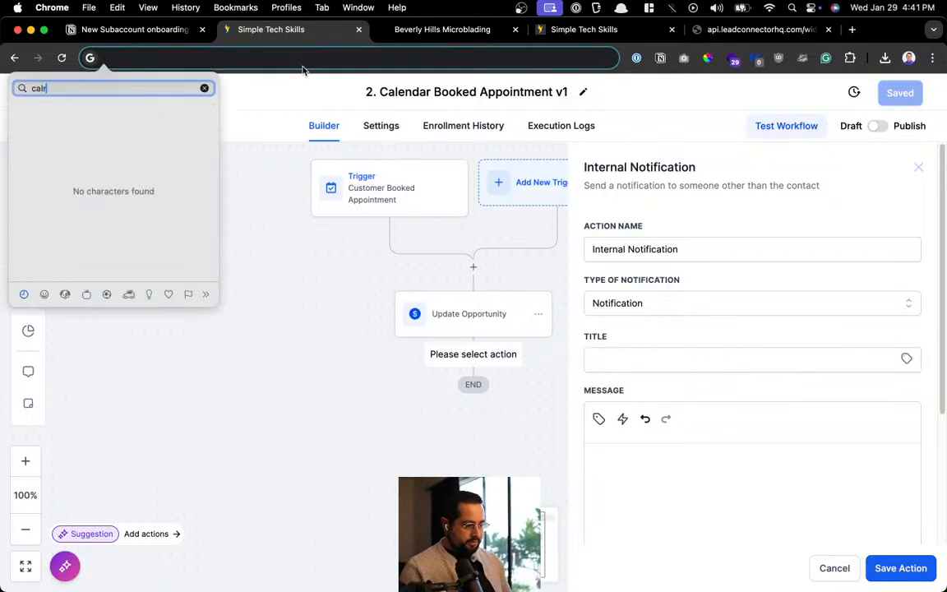
key(BackSpace)
text(endar)
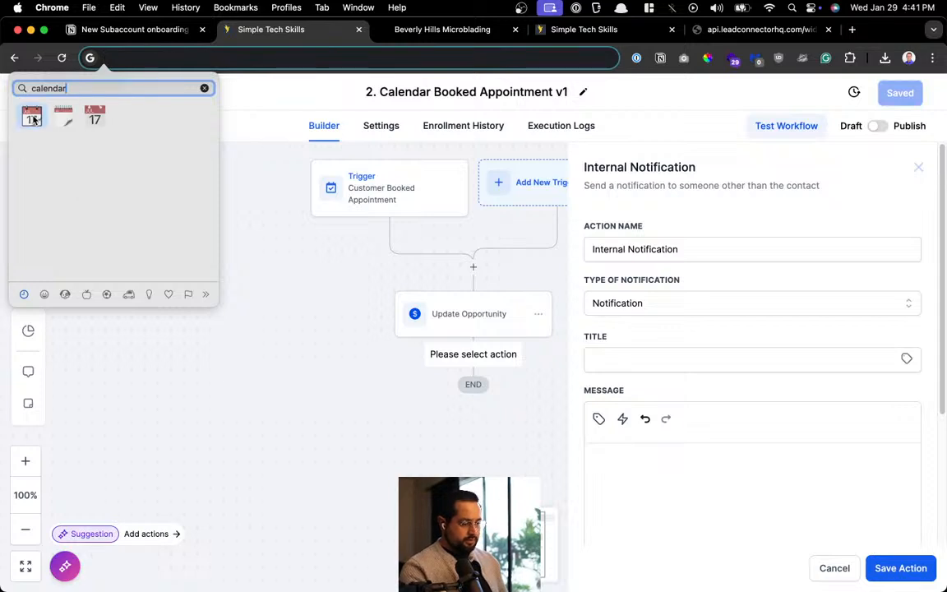
click(33, 120)
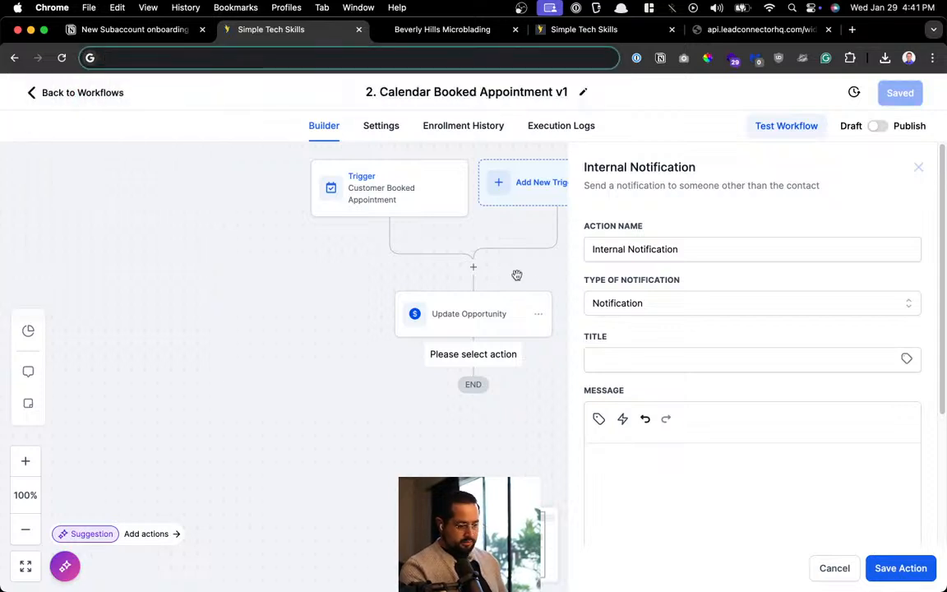
click(625, 360)
text(📅)
text(-)
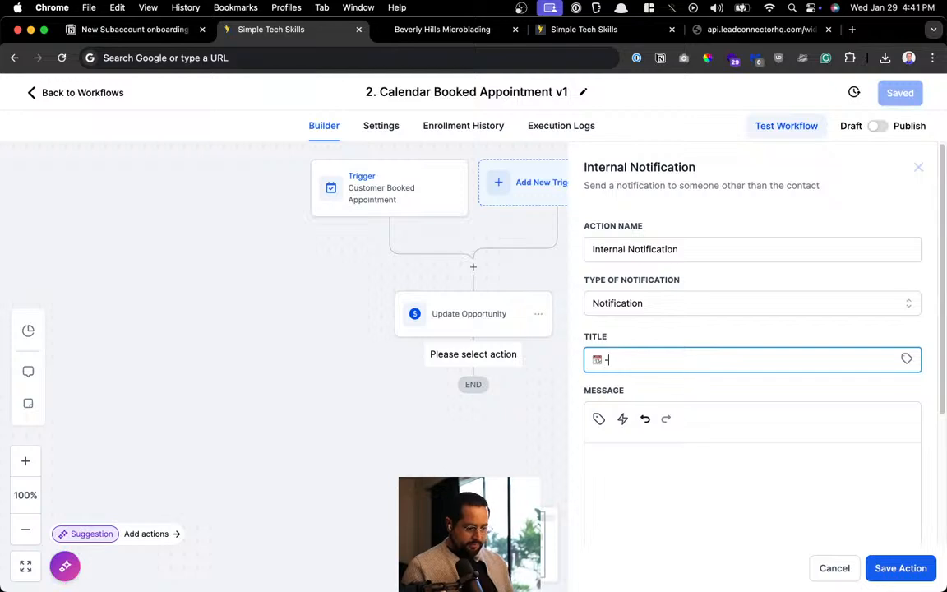
text(Cal)
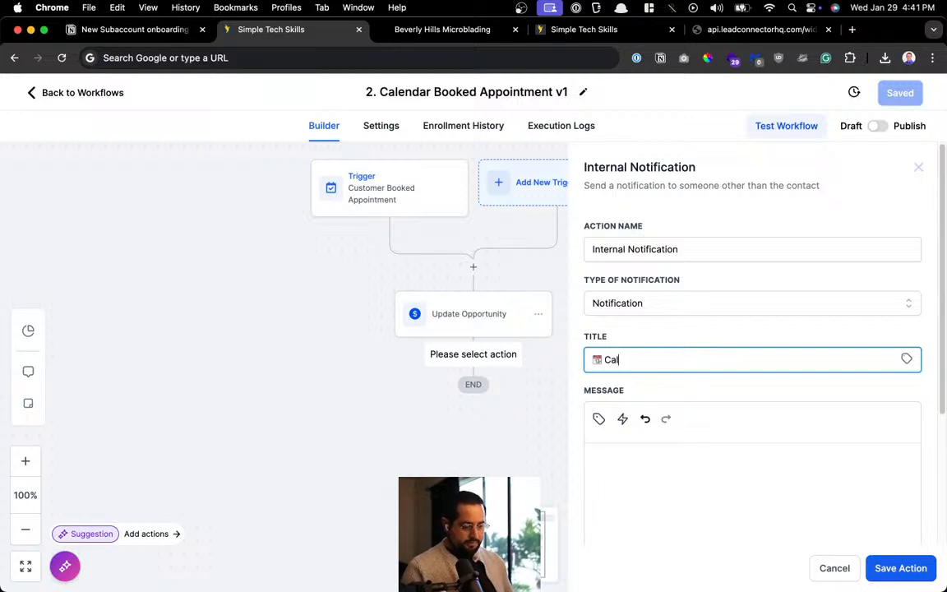
text(endarBook)
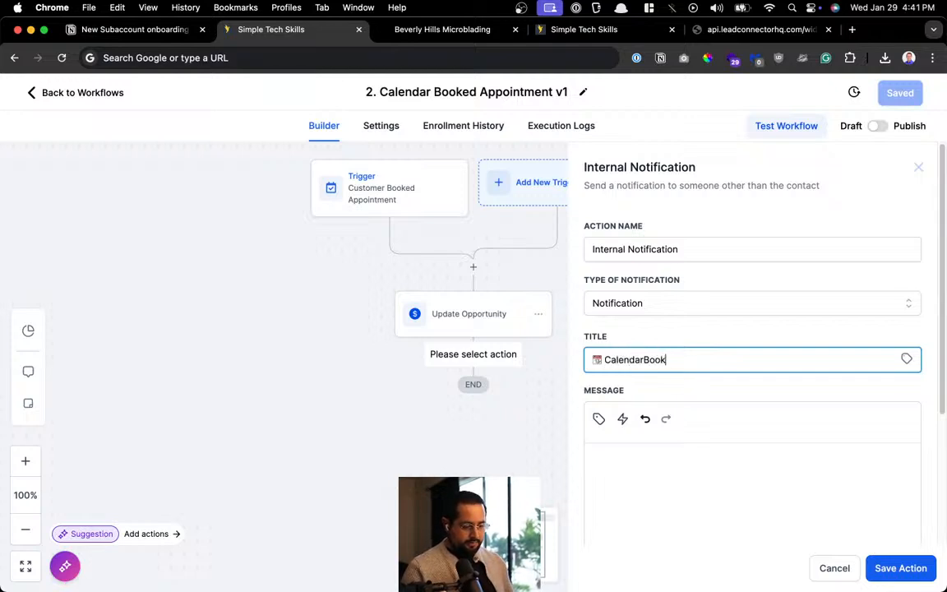
key(BackSpace)
key(BackSpace)
key(BackSpace)
key(BackSpace)
text(Appt)
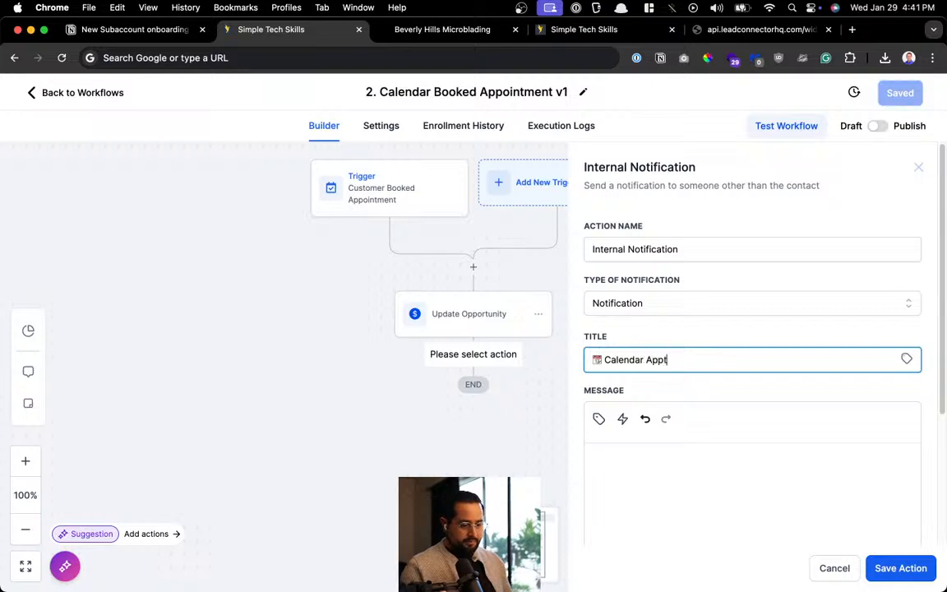
click(675, 471)
scroll(674, 471, down, 3)
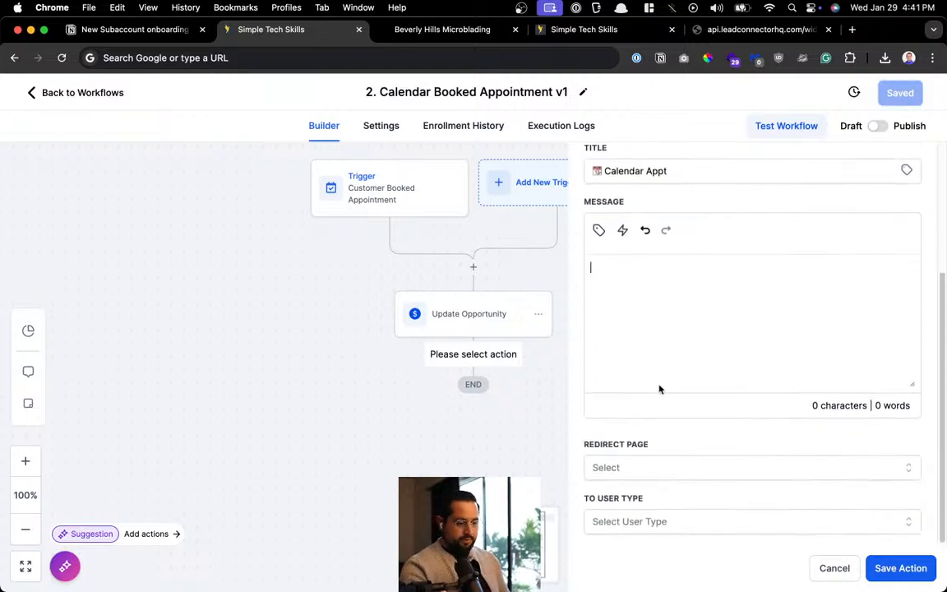
Insert the contact Full Name and Appointment Title placeholders into the notification message
click(598, 231)
click(567, 303)
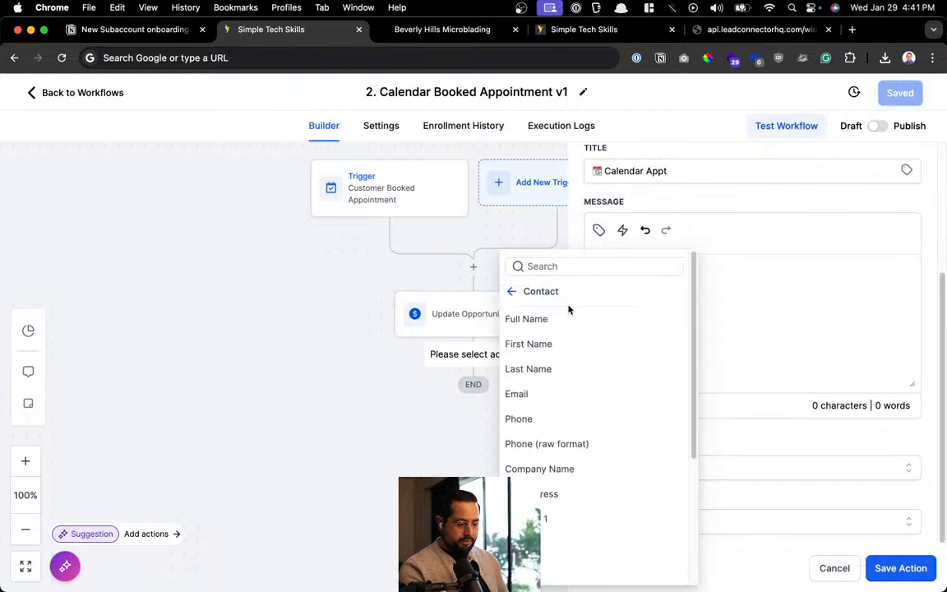
click(562, 319)
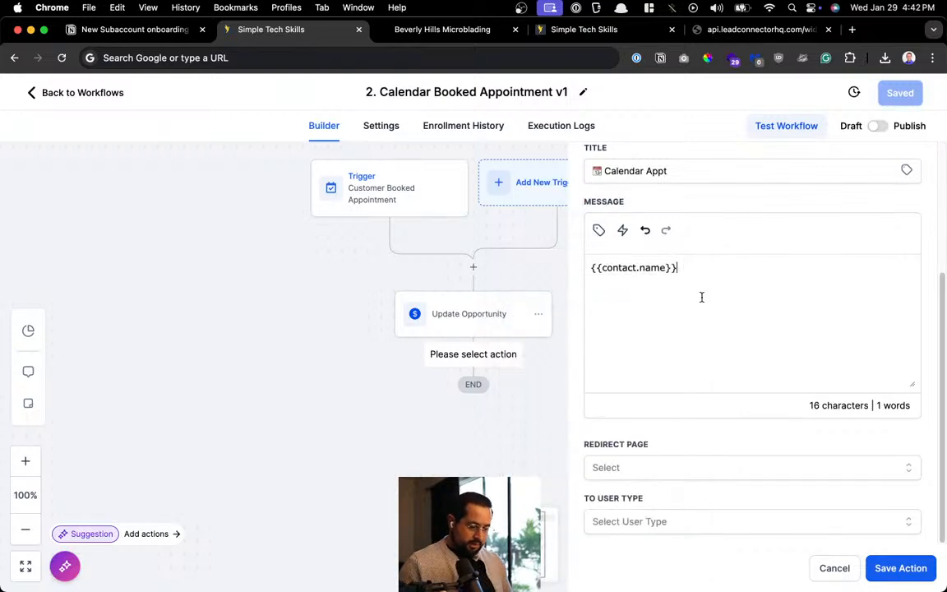
click(600, 231)
scroll(612, 412, down, 3)
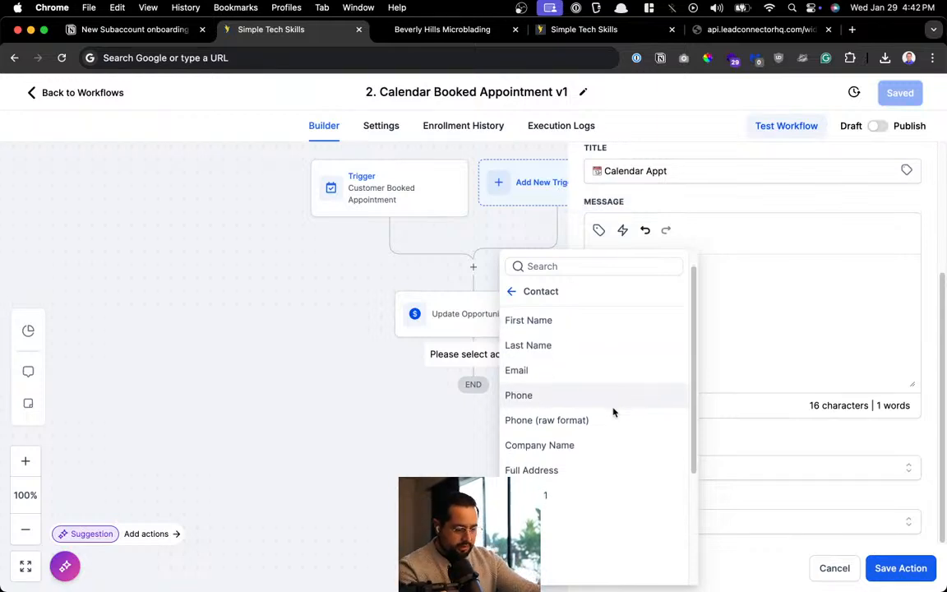
scroll(613, 407, up, 5)
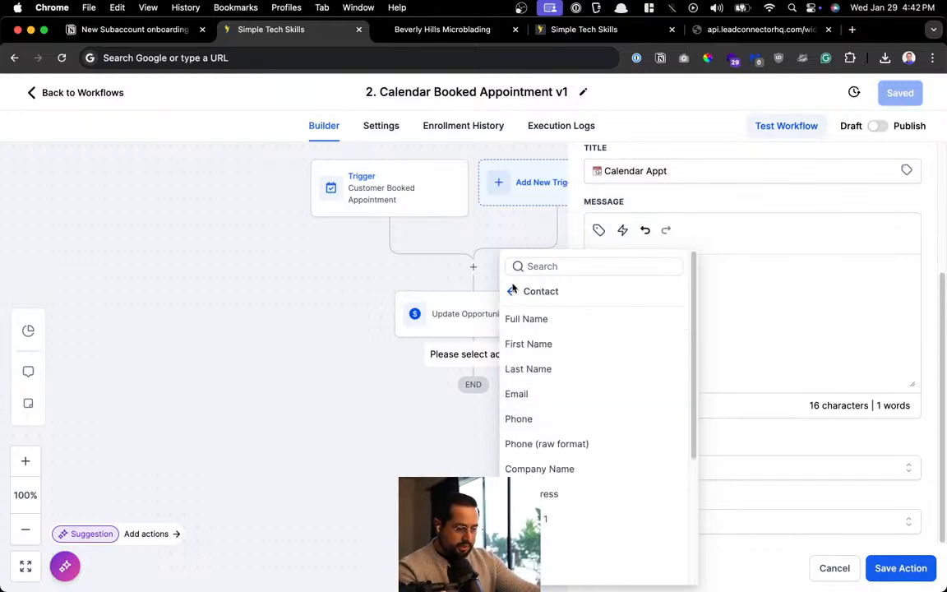
click(512, 291)
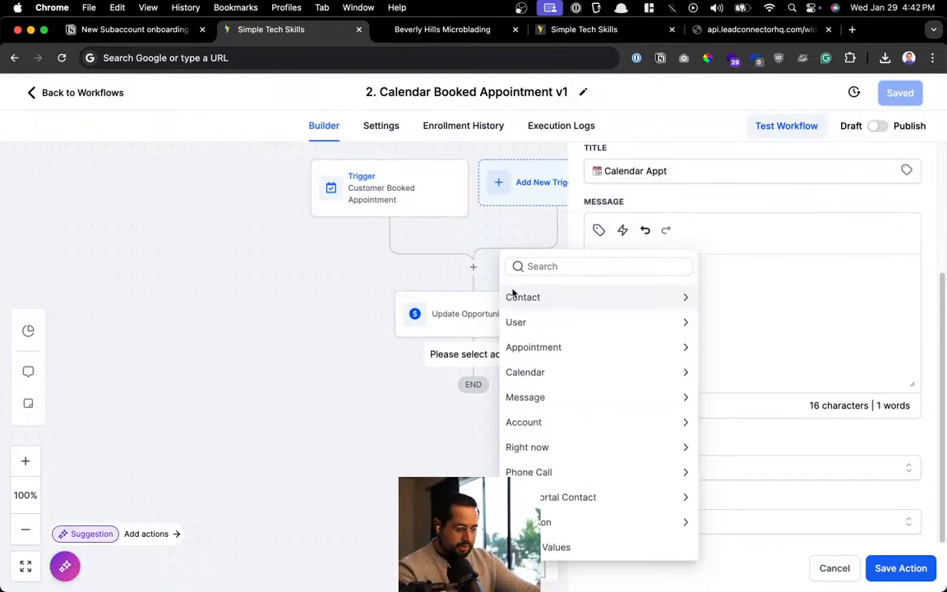
click(582, 345)
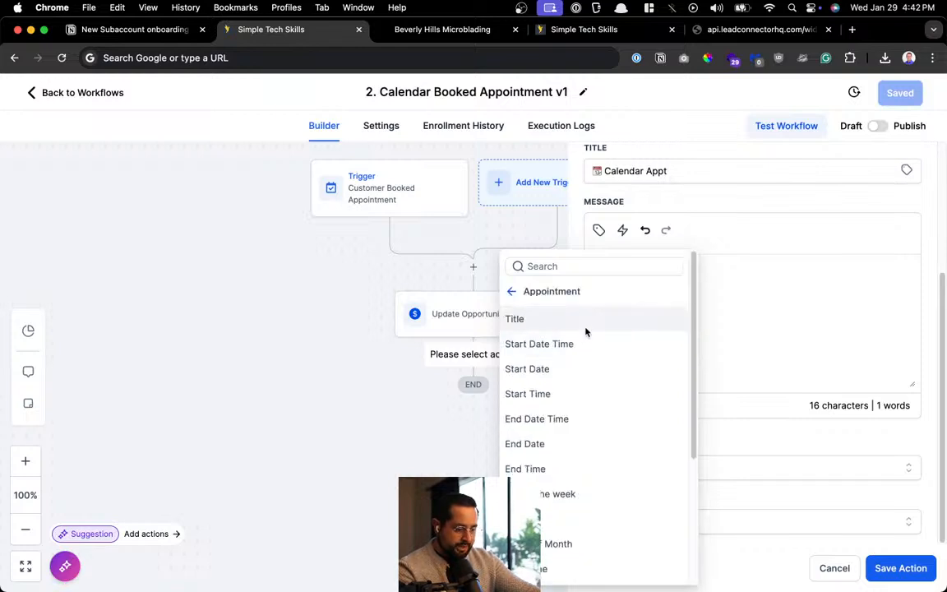
click(585, 330)
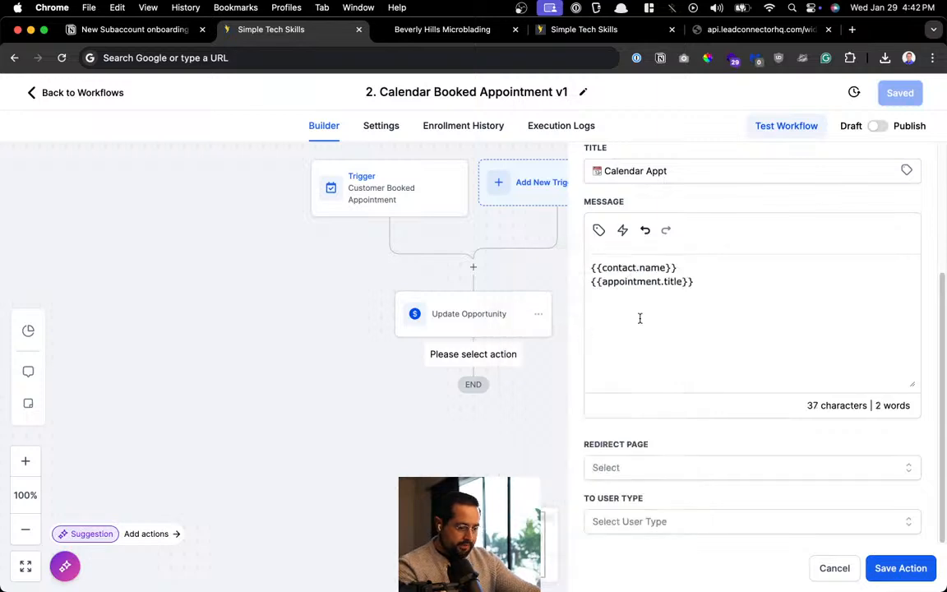
Add the appointment Start Date and Start Time placeholders, then review the four message lines
click(598, 230)
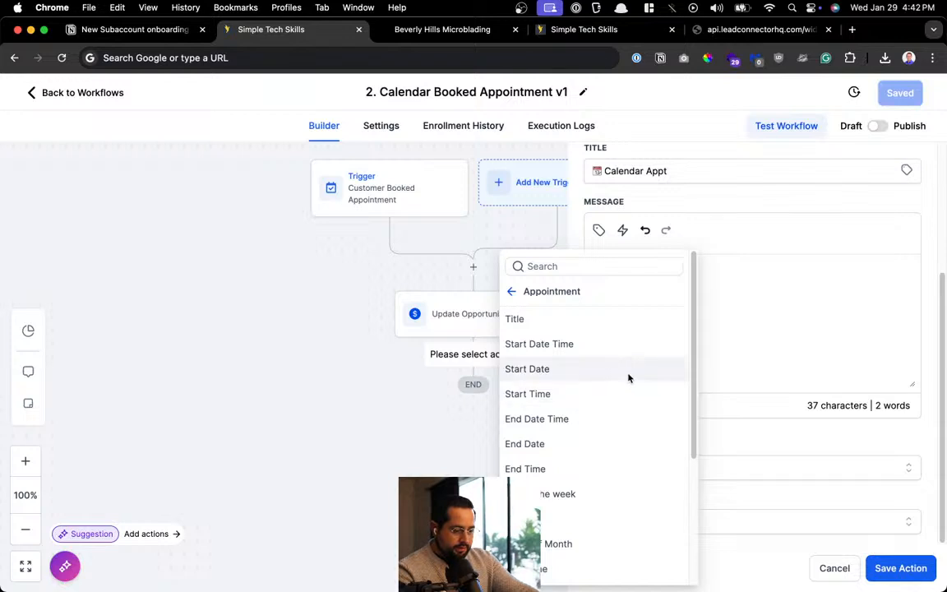
scroll(635, 464, down, 3)
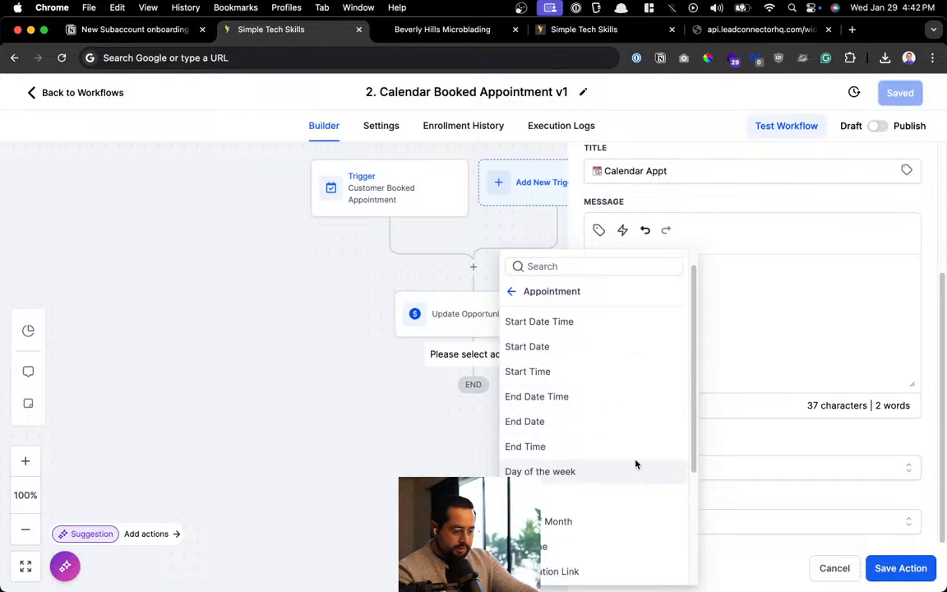
scroll(636, 463, down, 5)
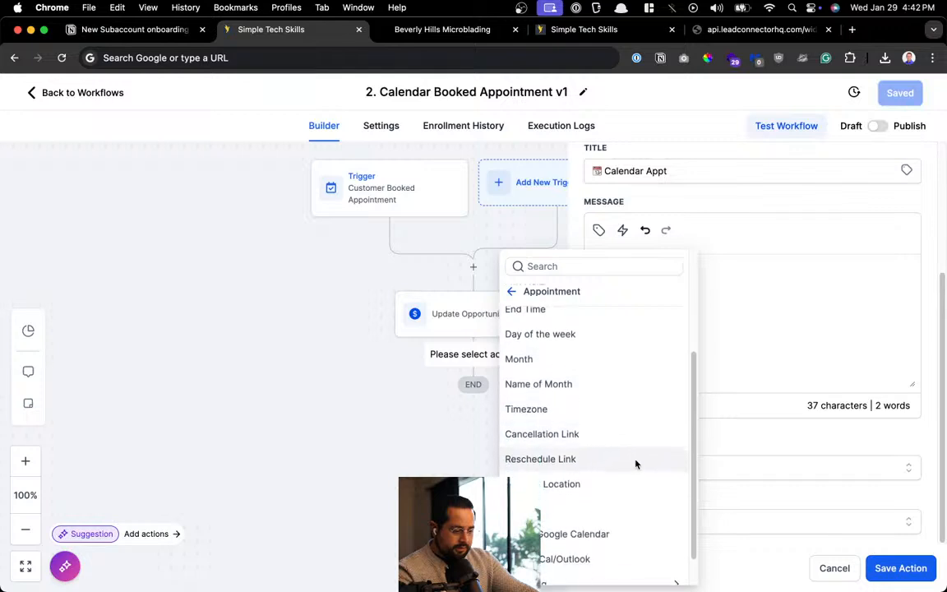
scroll(636, 461, up, 8)
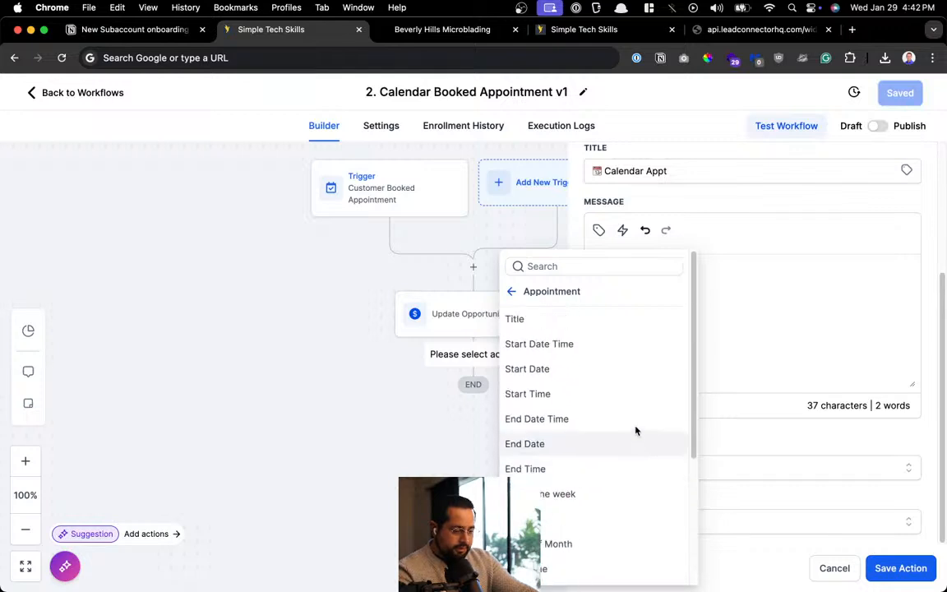
click(636, 369)
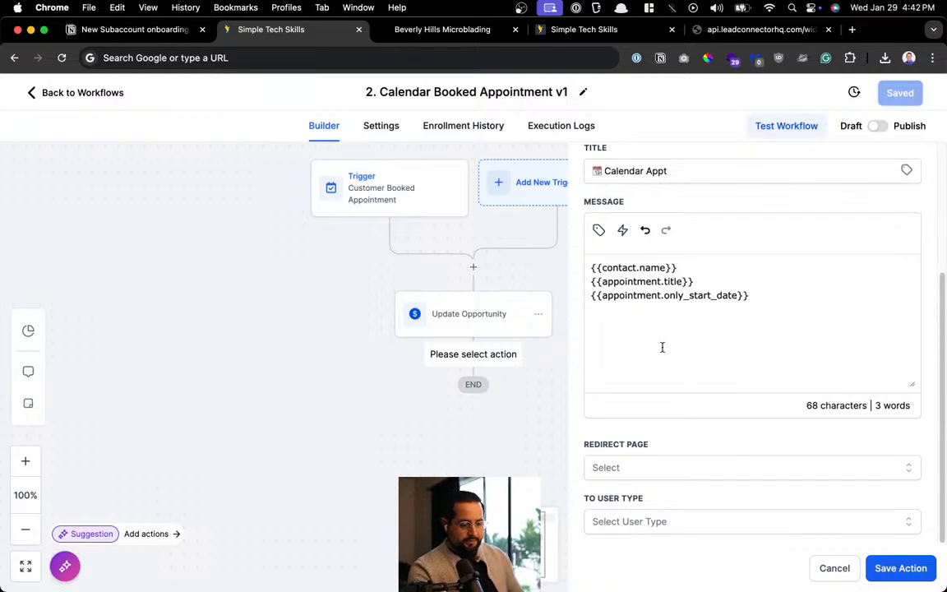
click(598, 230)
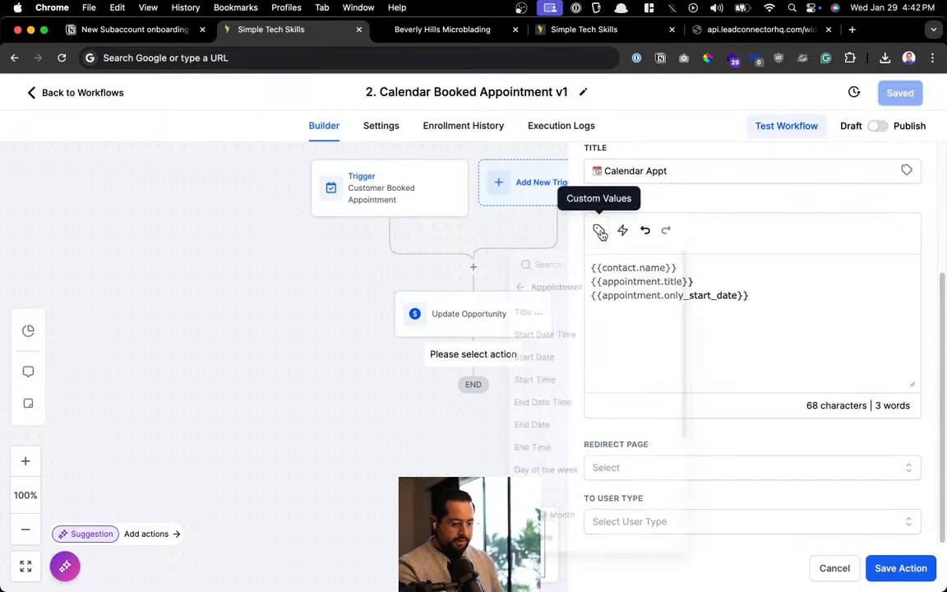
click(610, 395)
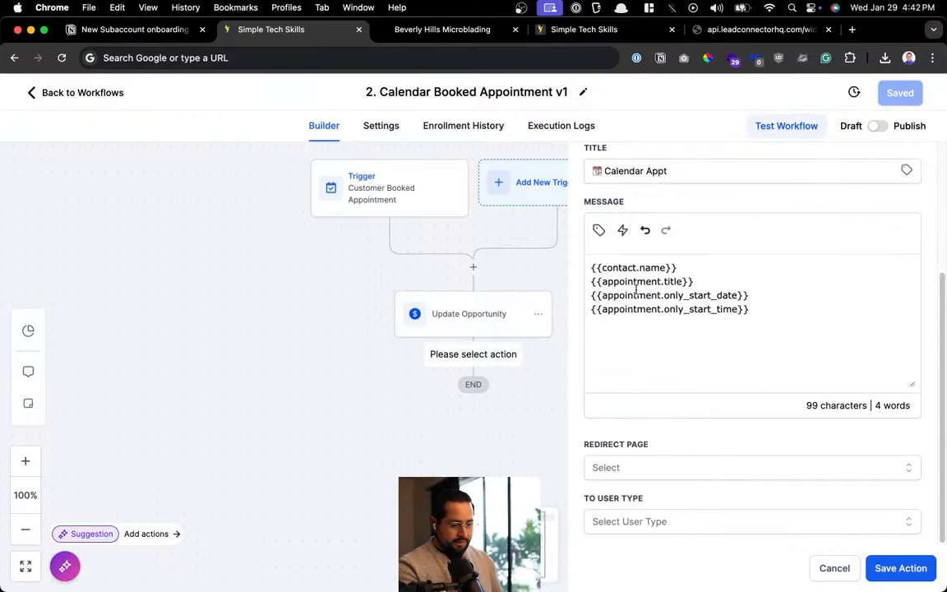
drag(618, 267, 738, 266)
drag(619, 282, 765, 281)
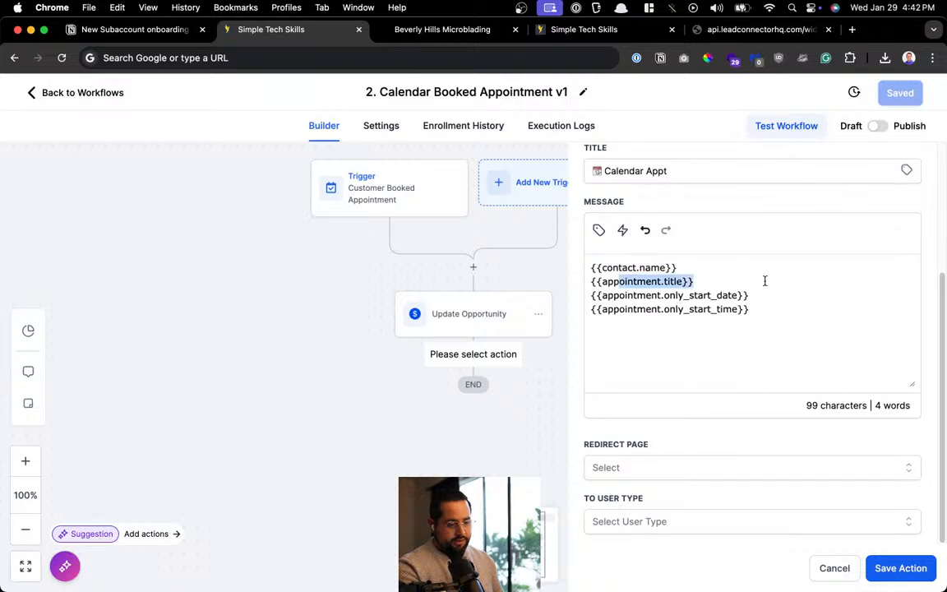
drag(615, 295, 743, 296)
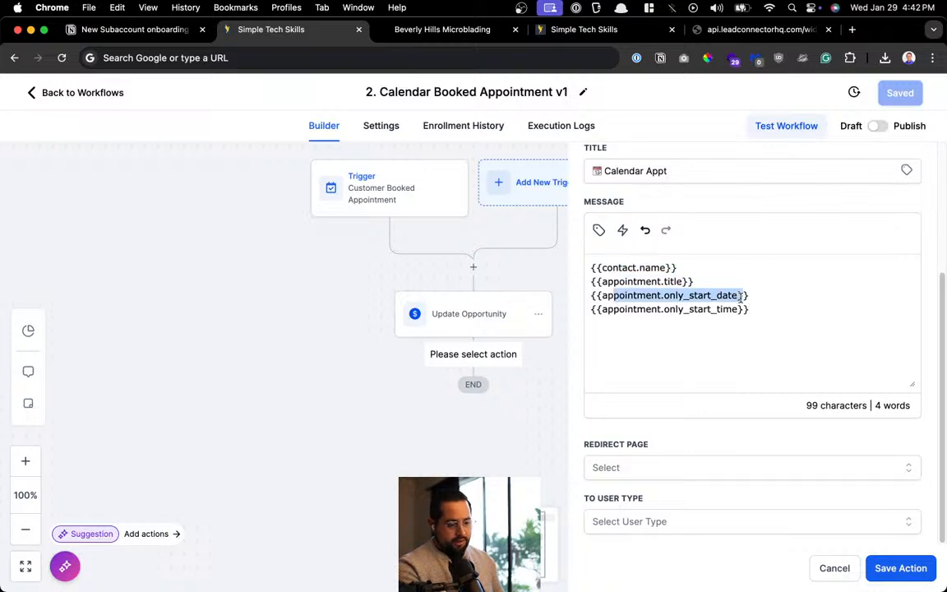
drag(644, 310, 765, 312)
click(655, 333)
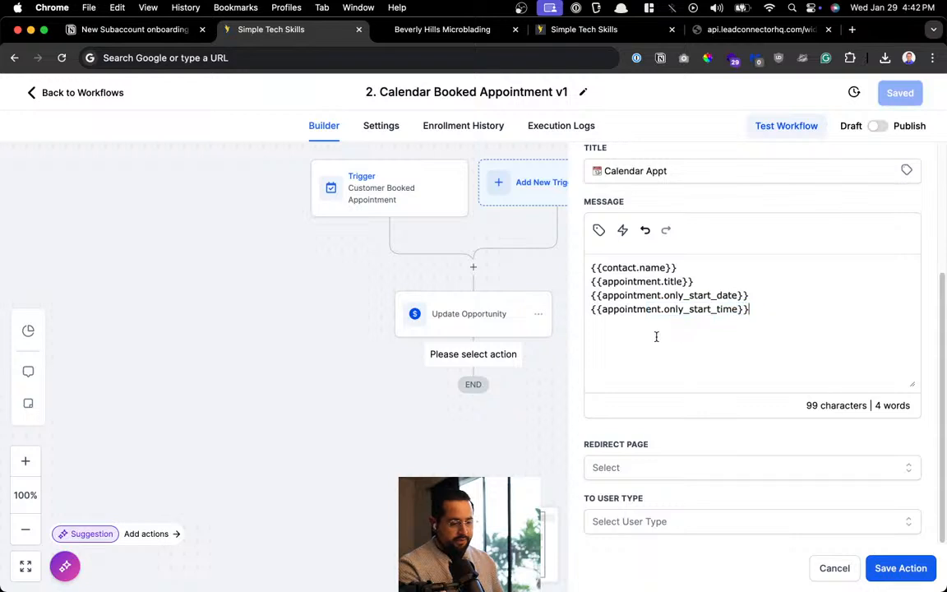
Redirect notifications to the Opportunity page for All User, save the action, then save the workflow
click(613, 466)
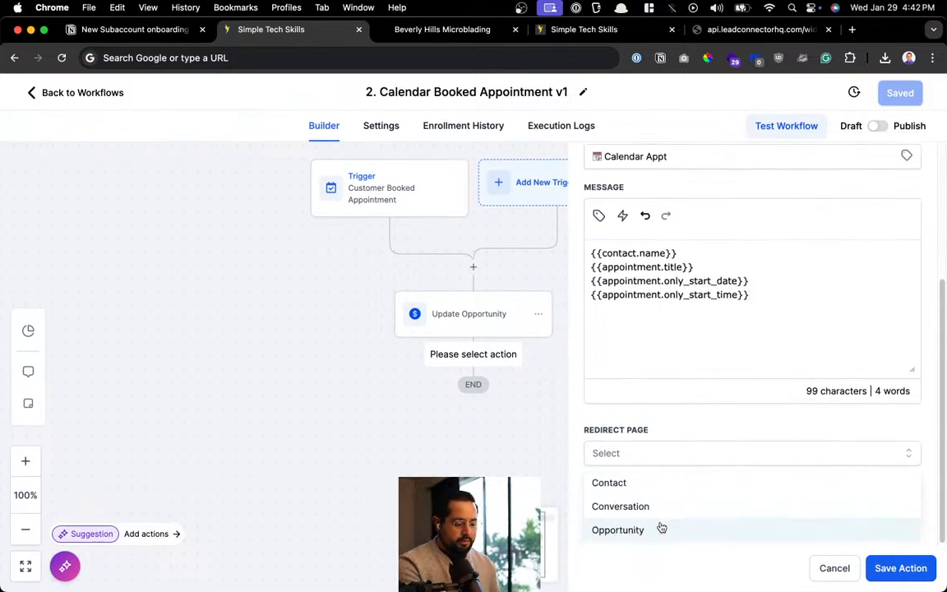
click(662, 528)
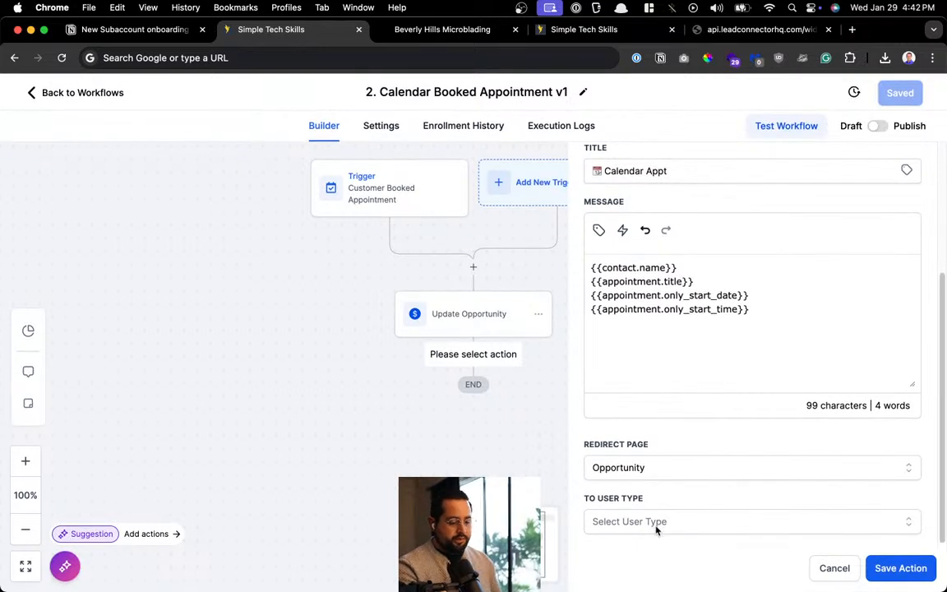
click(896, 577)
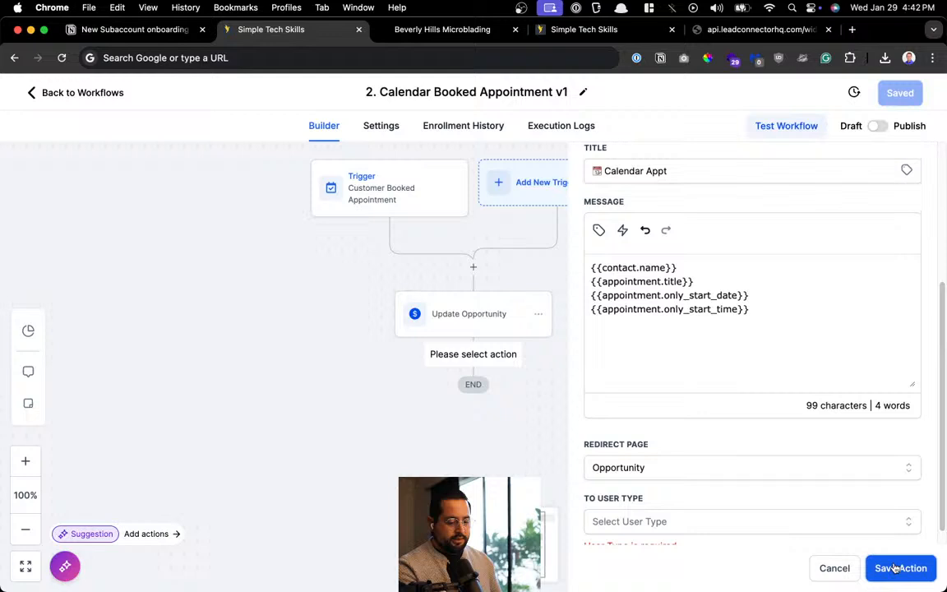
click(866, 510)
click(608, 535)
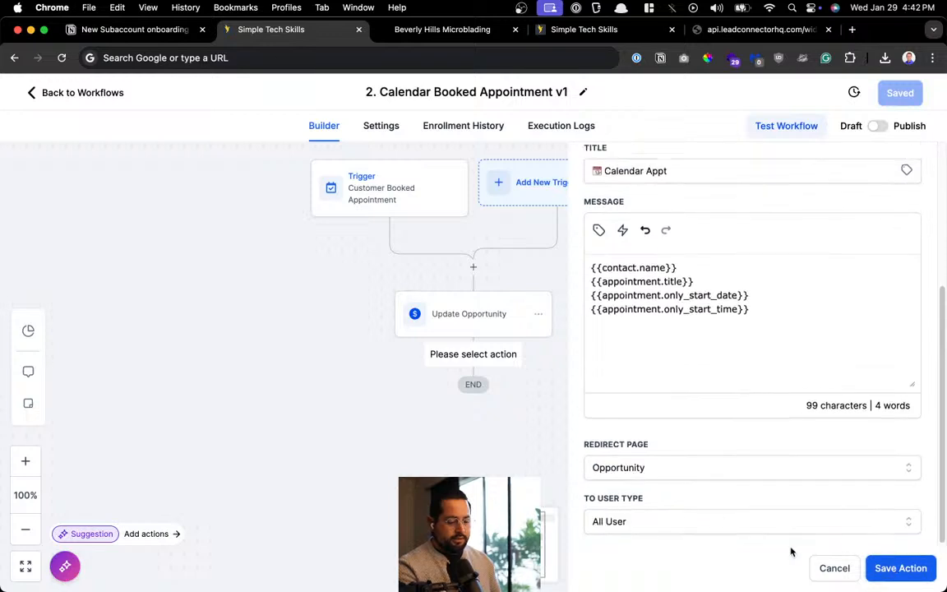
click(879, 567)
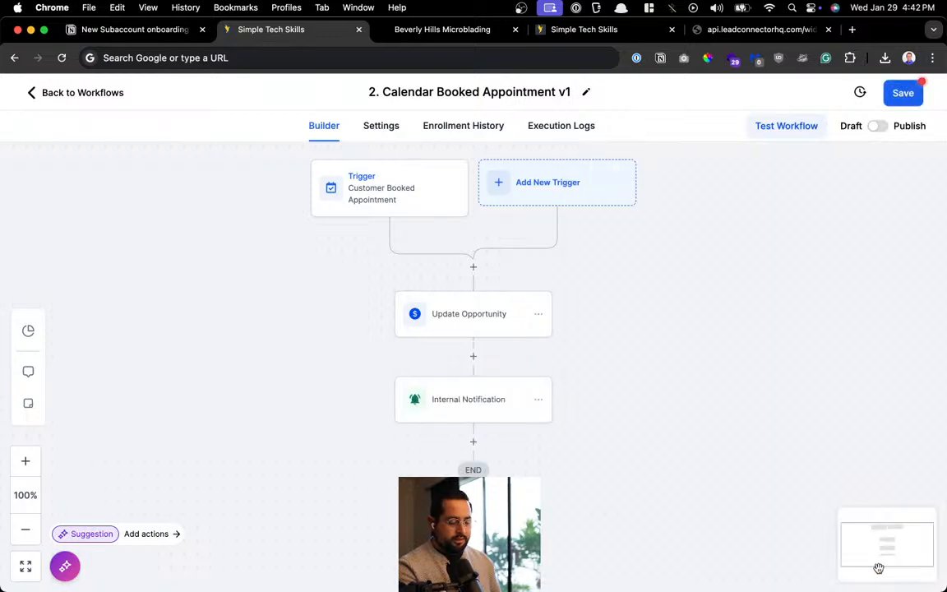
click(901, 93)
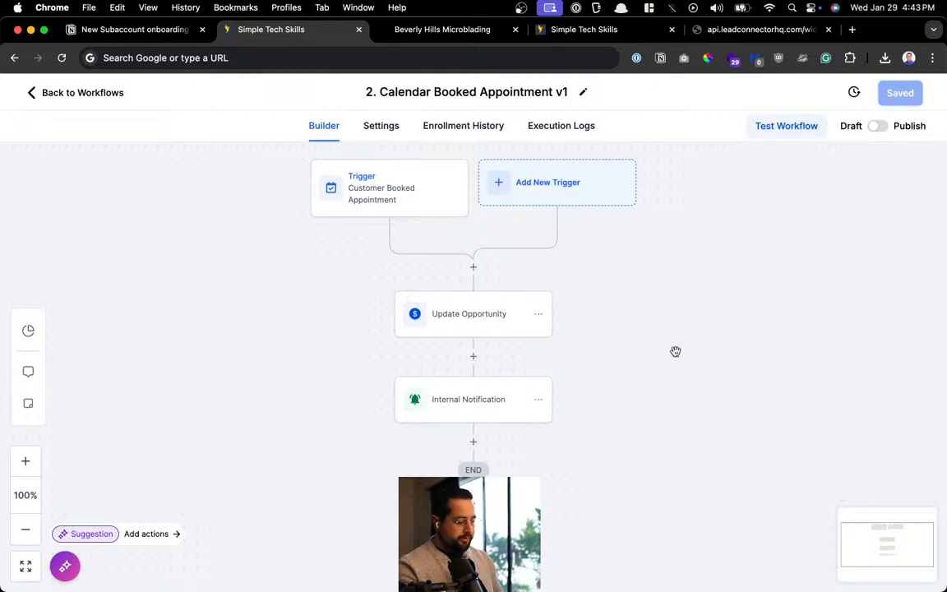
Add a yellow note headed 'What this automation does' with 'When a client books an appointment for any service'
click(28, 403)
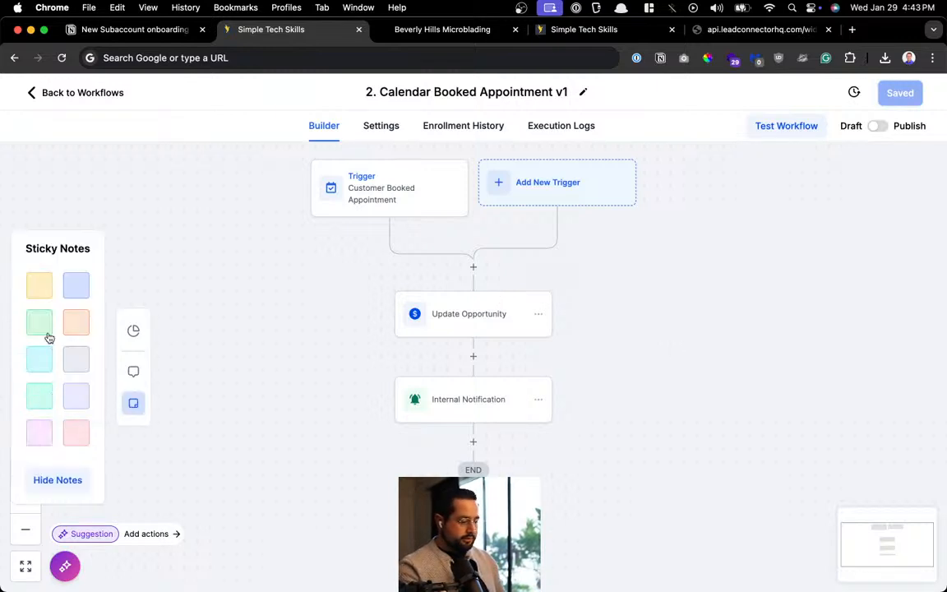
click(45, 287)
double_click(444, 335)
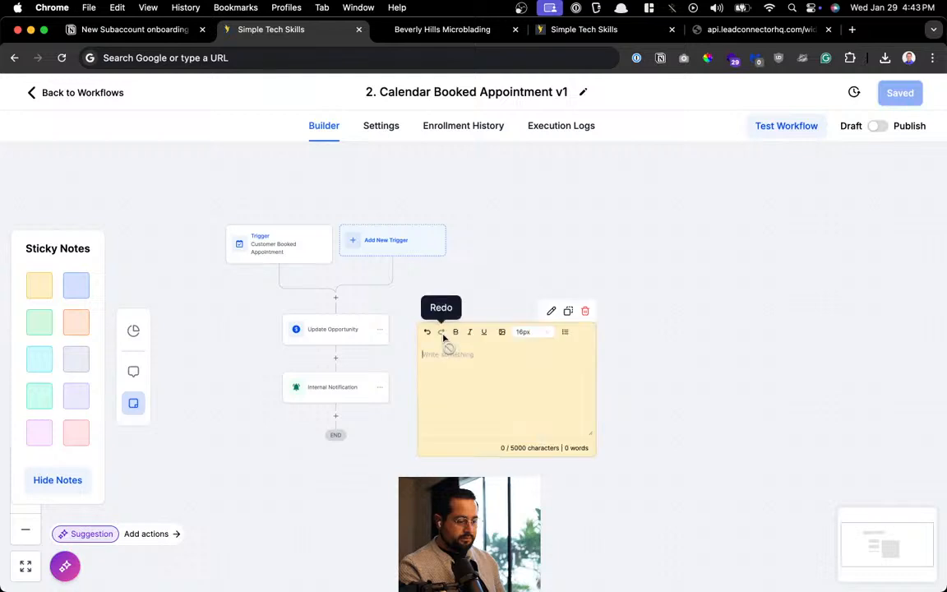
text(What this au)
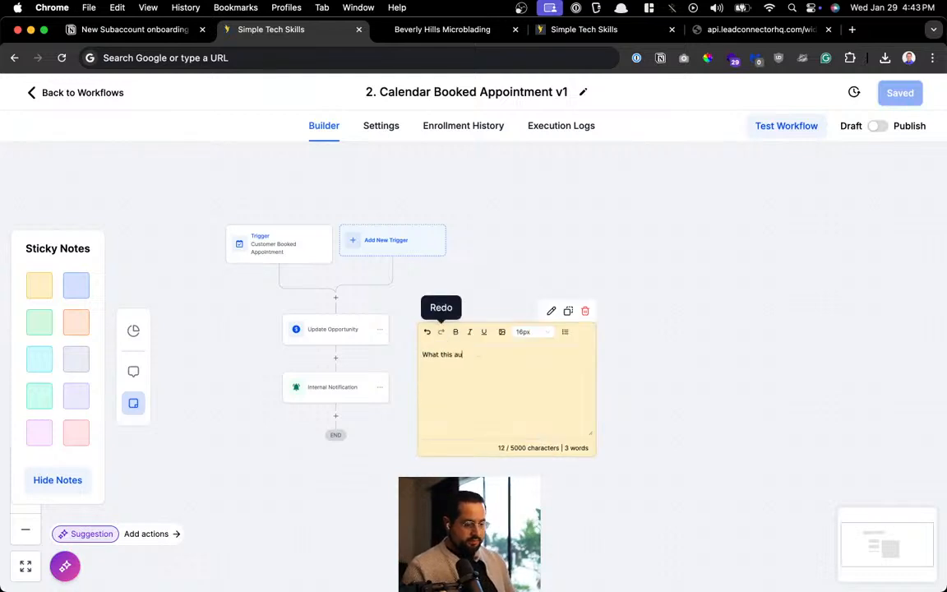
text(tomation does)
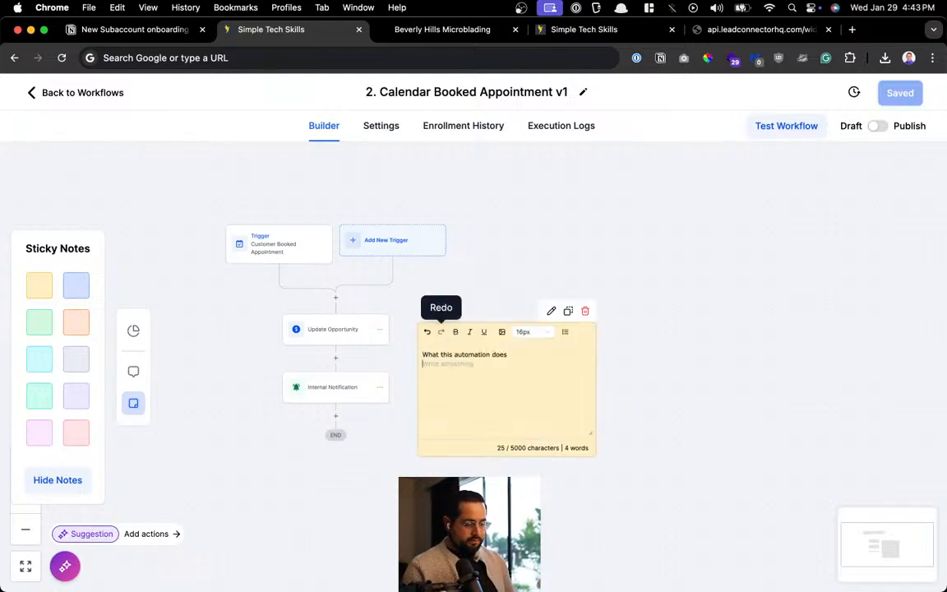
key(Return)
text(When a )
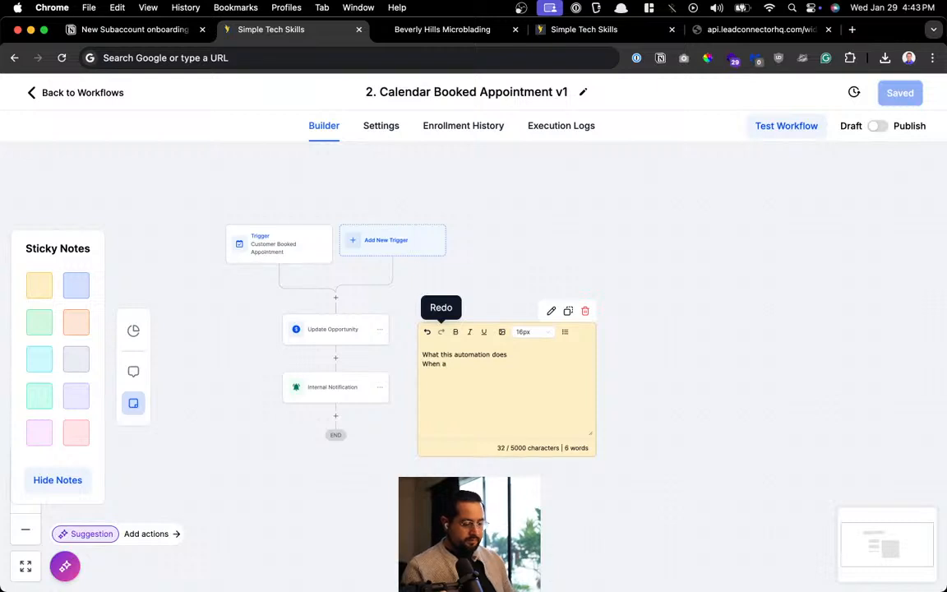
text(lead)
key(BackSpace)
key(BackSpace)
key(BackSpace)
key(BackSpace)
key(BackSpace)
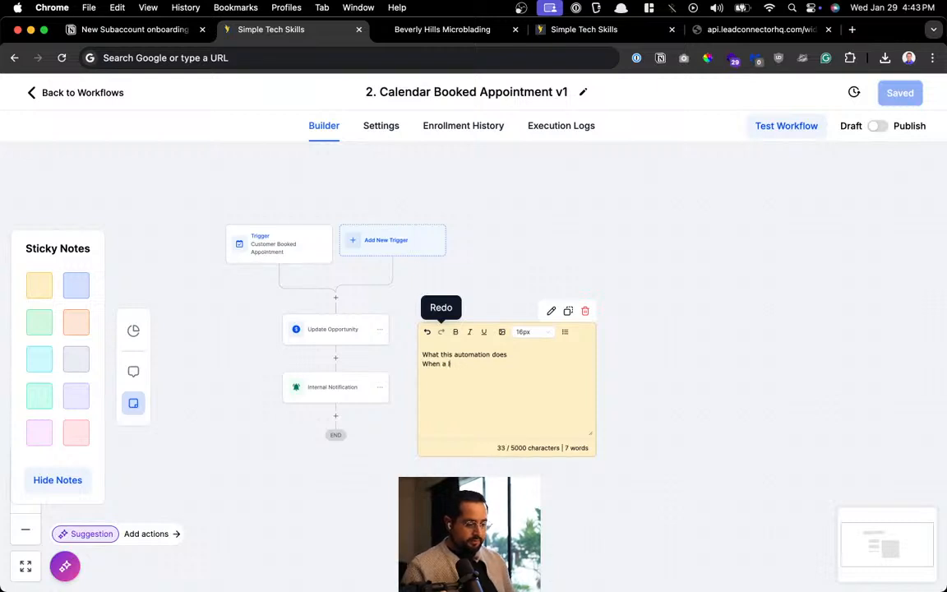
text(client books )
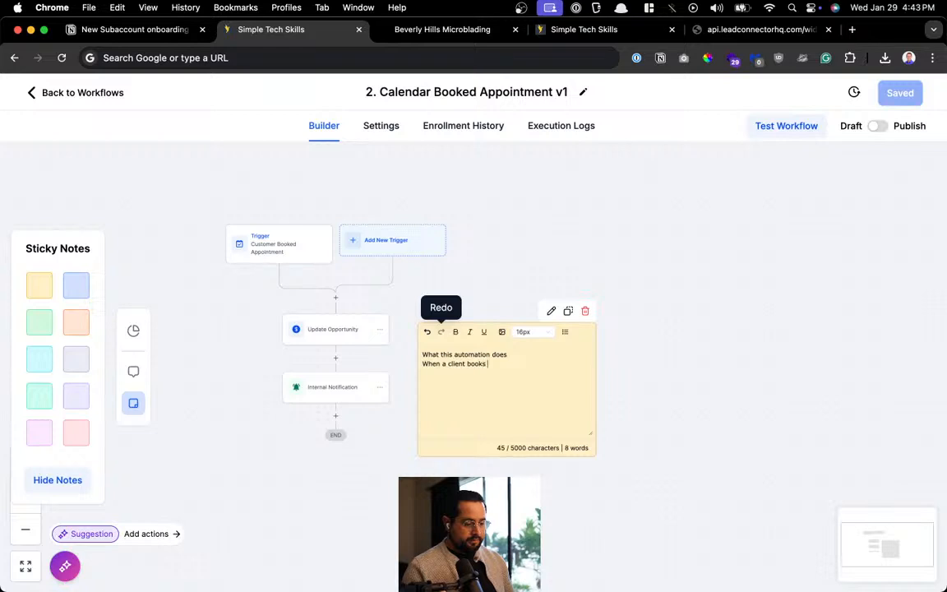
text(an appointment)
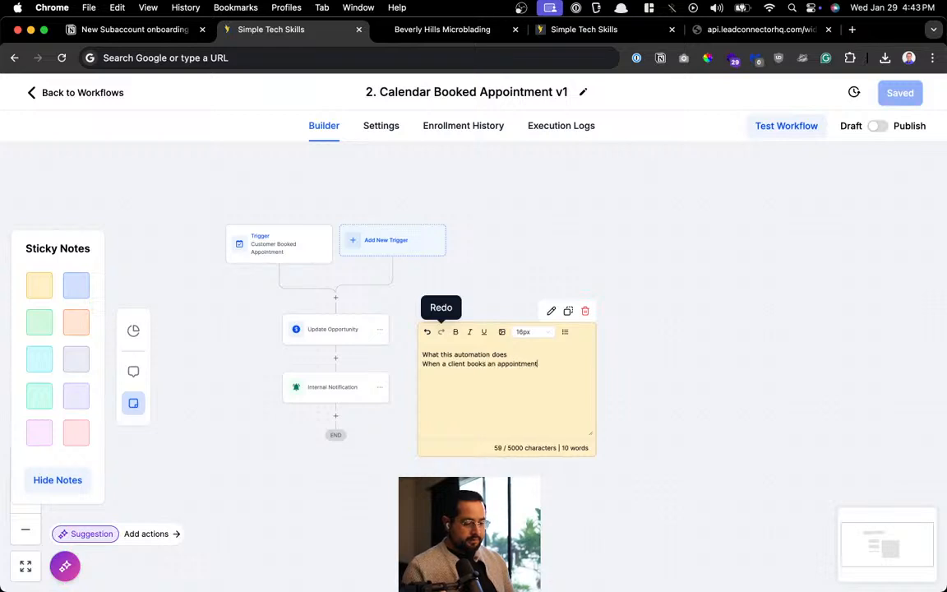
text( for any service)
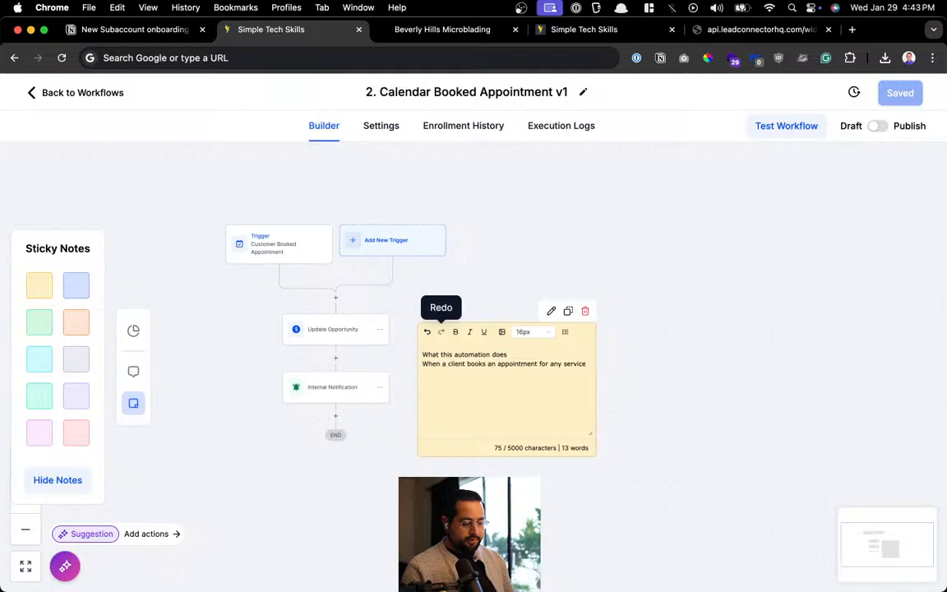
Add lines 'Update contact in sales pipeline (status = Calendar booked)' and 'Send notification to team on mobile app'
key(Return)
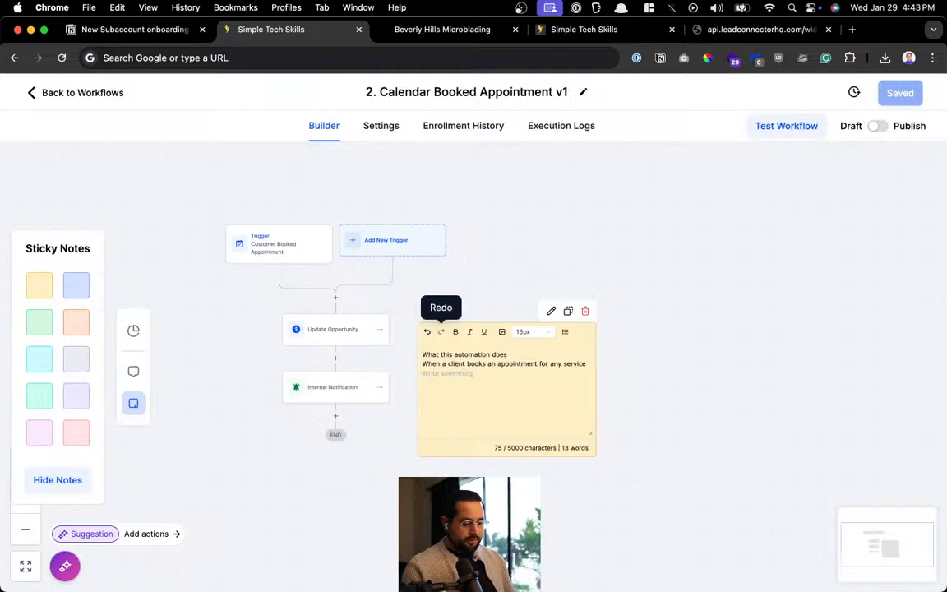
text(Update )
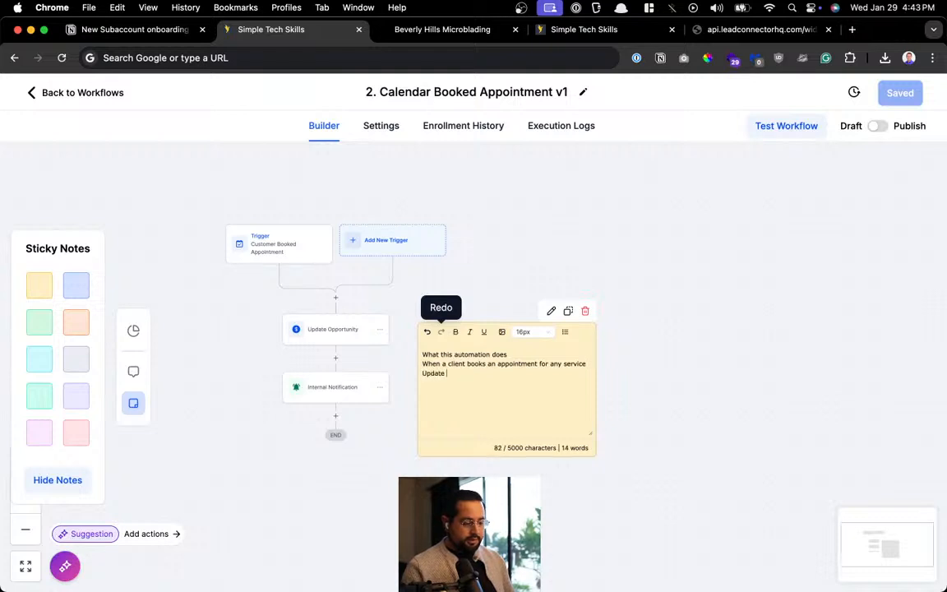
text(contact in pipe)
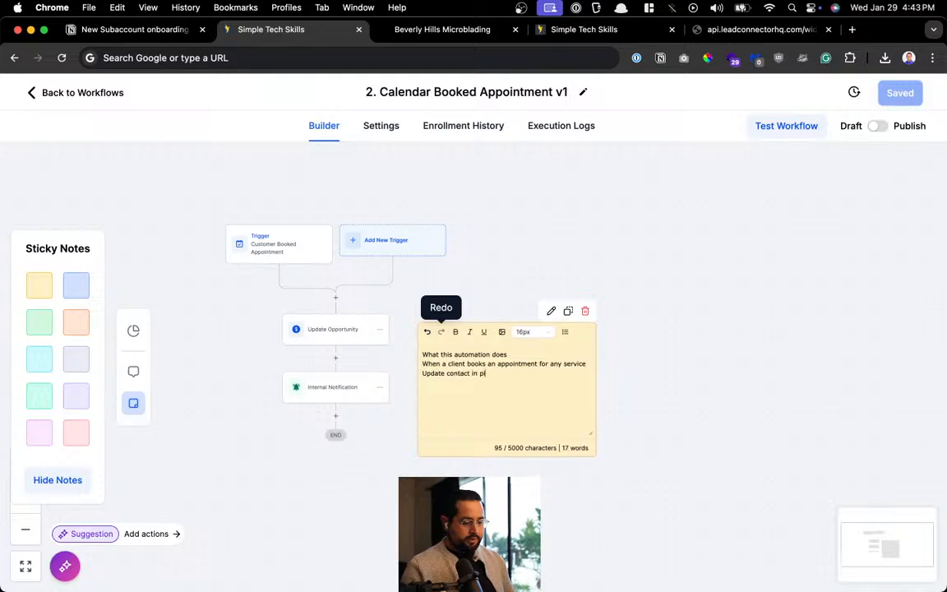
key(BackSpace)
key(BackSpace)
key(BackSpace)
key(BackSpace)
text(sales pipeline)
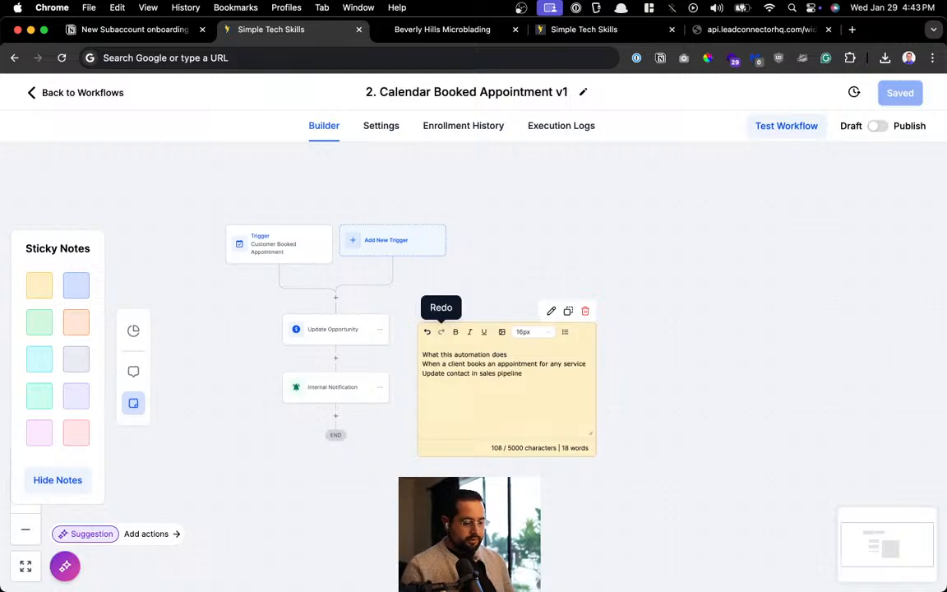
text( (status)
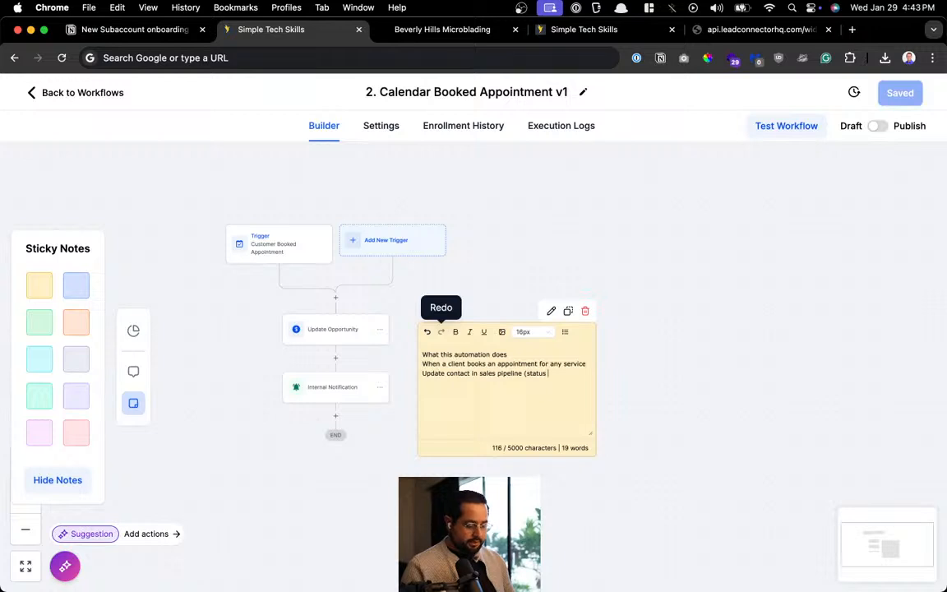
text( = Cal)
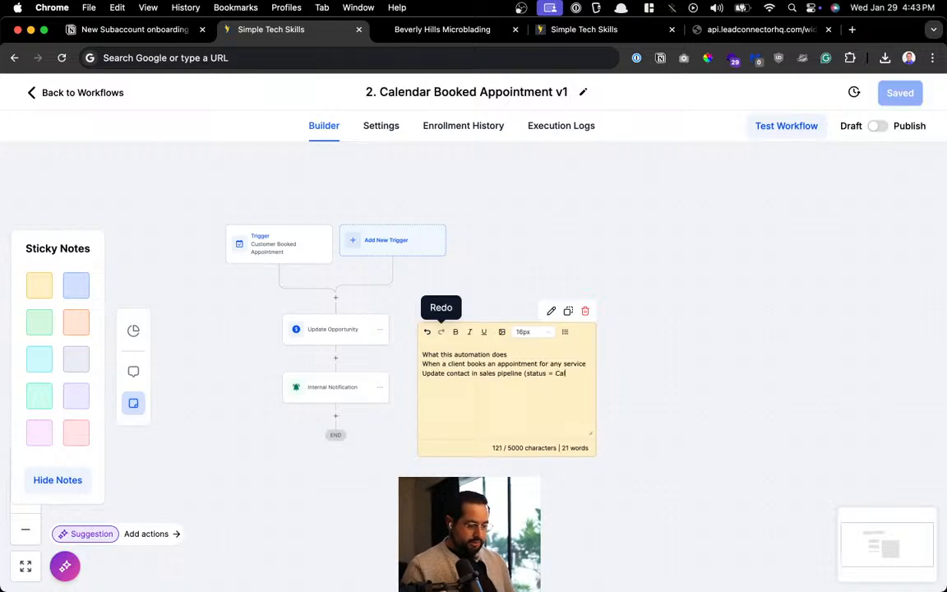
text(endar b)
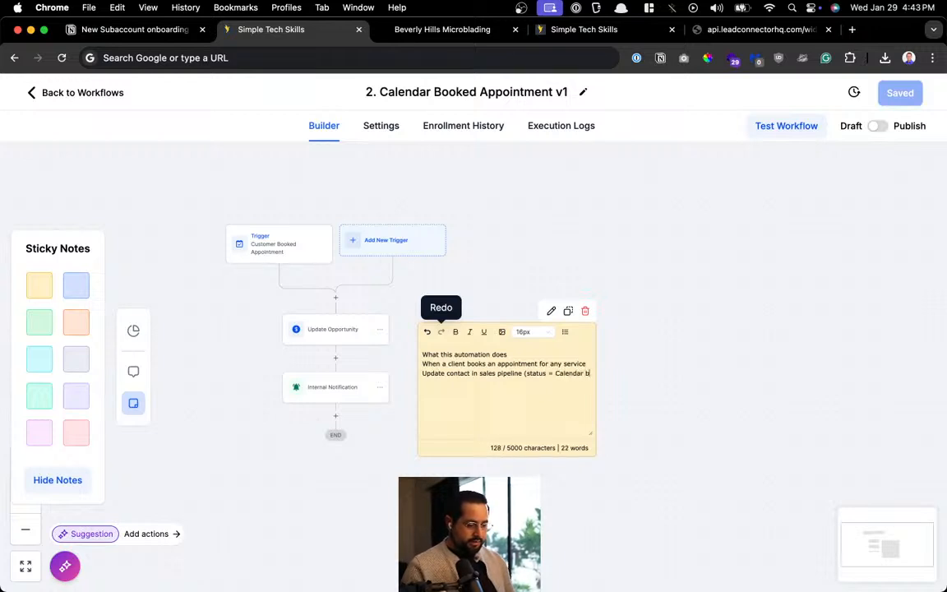
text(ooked)
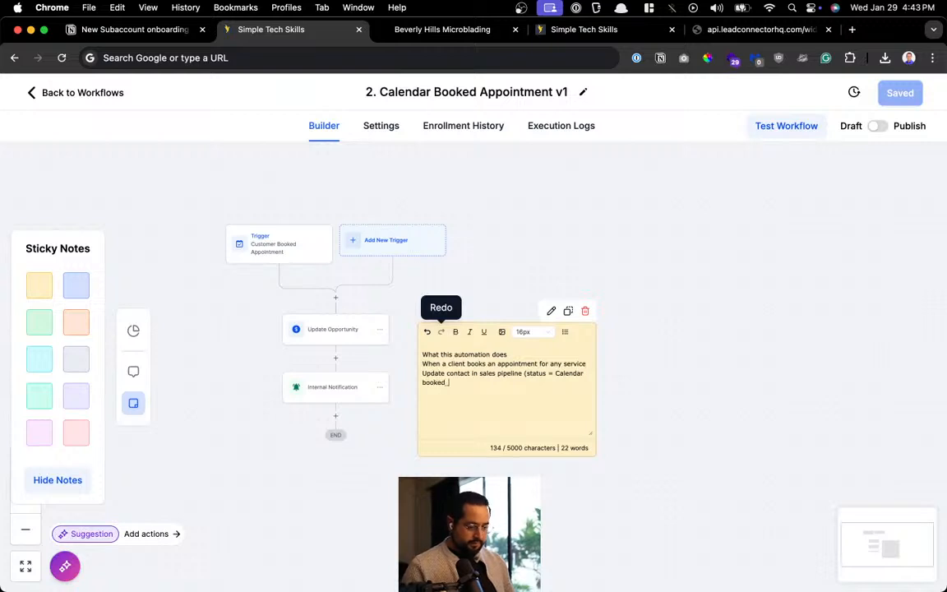
text())
key(Return)
text(send)
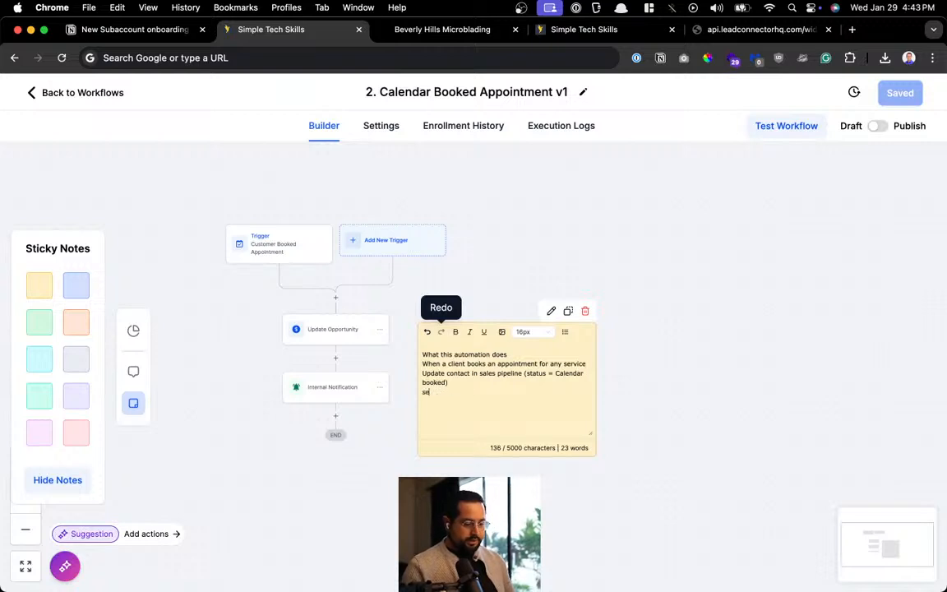
key(BackSpace)
key(BackSpace)
key(BackSpace)
key(BackSpace)
text(Send notification)
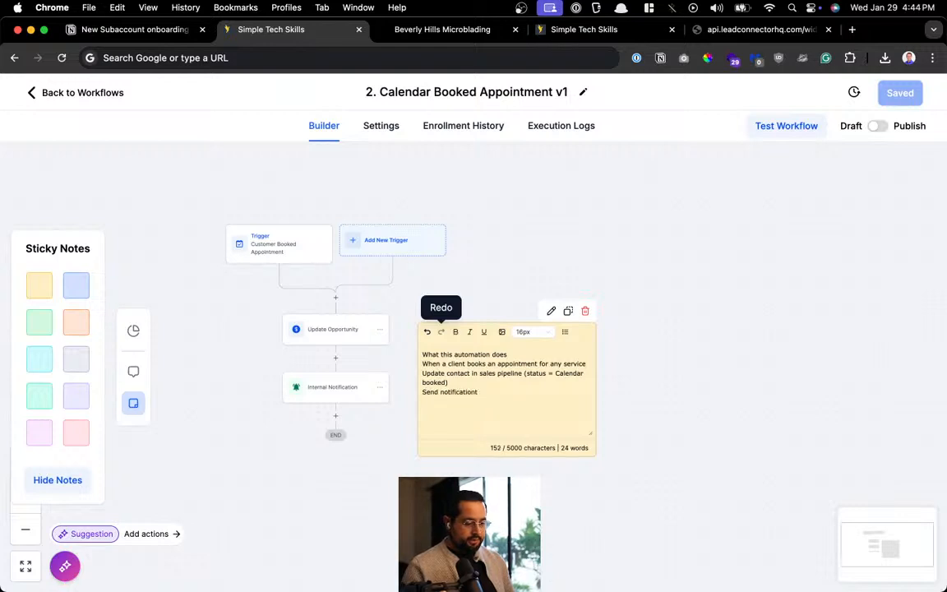
text( to team )
text(mobile)
key(BackSpace)
key(BackSpace)
key(BackSpace)
key(BackSpace)
key(BackSpace)
key(BackSpace)
text(on mobi)
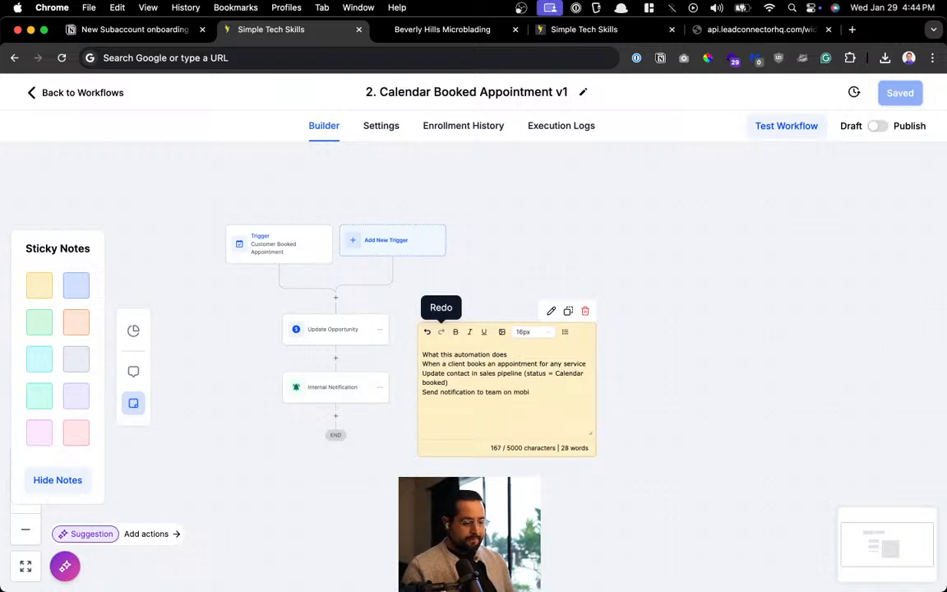
text(le app)
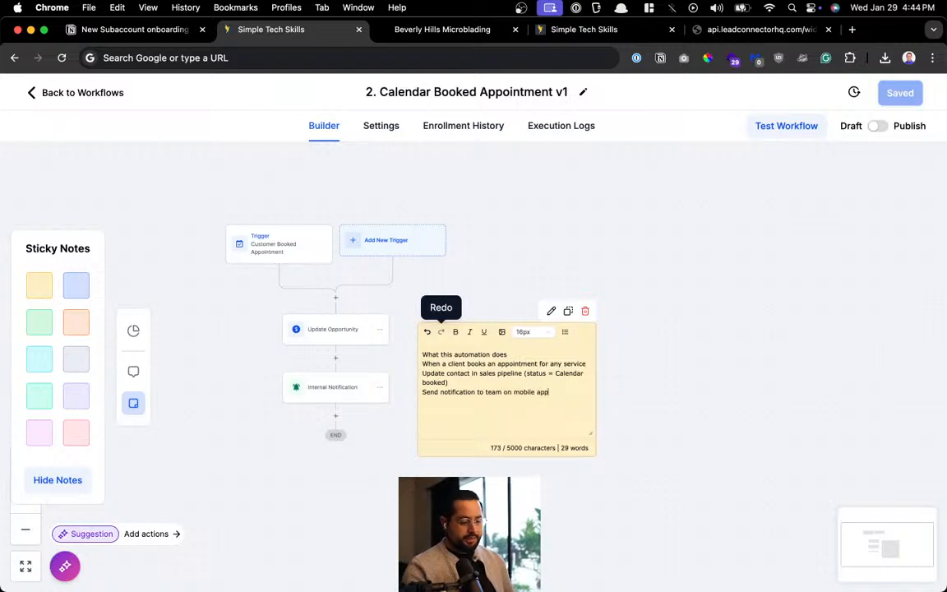
click(499, 220)
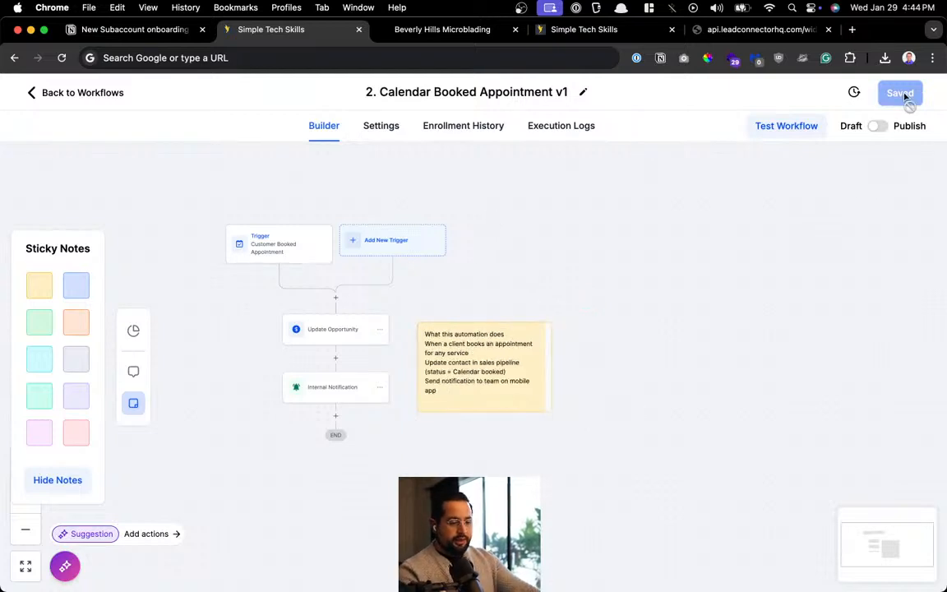
Toggle the workflow from Draft to Publish and save it
click(878, 127)
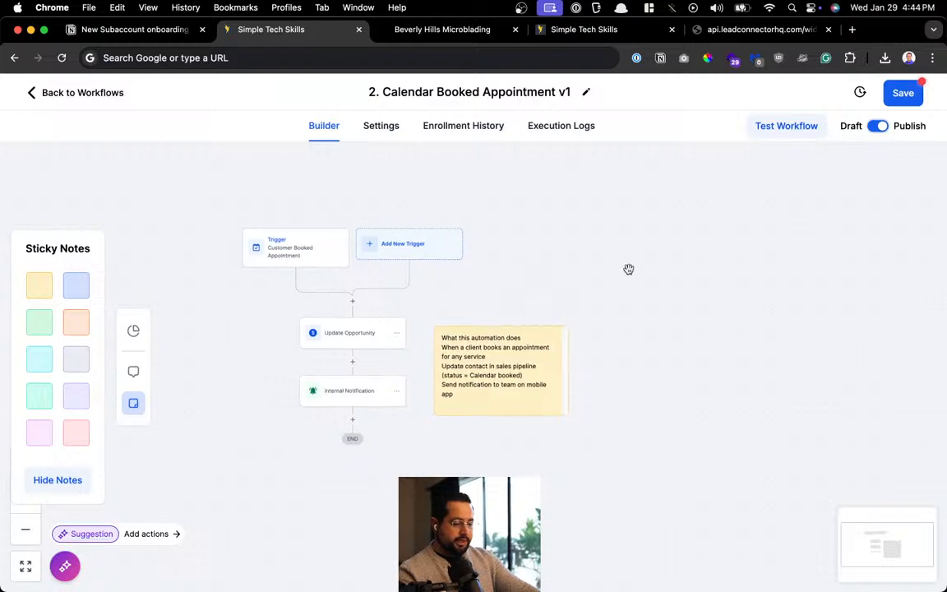
click(904, 95)
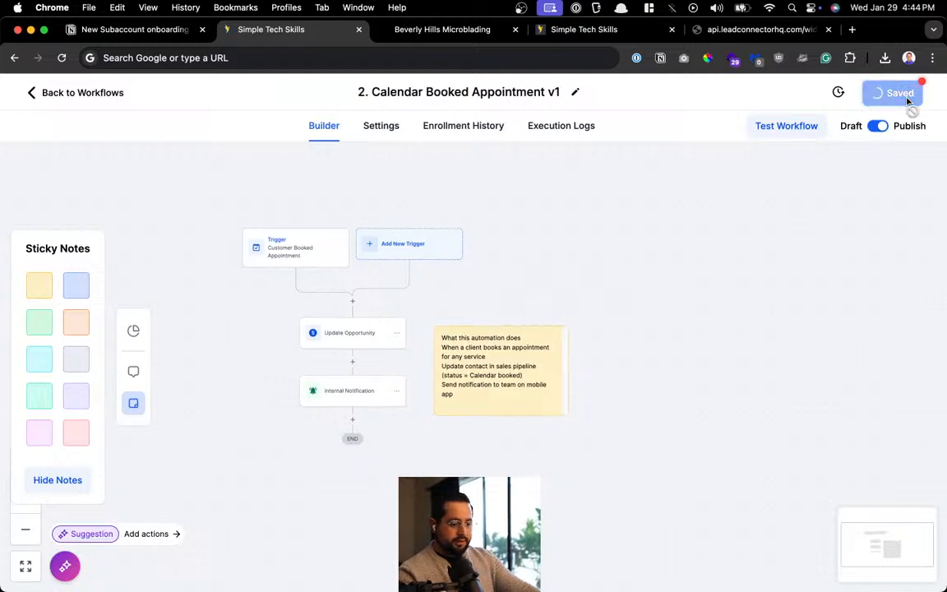
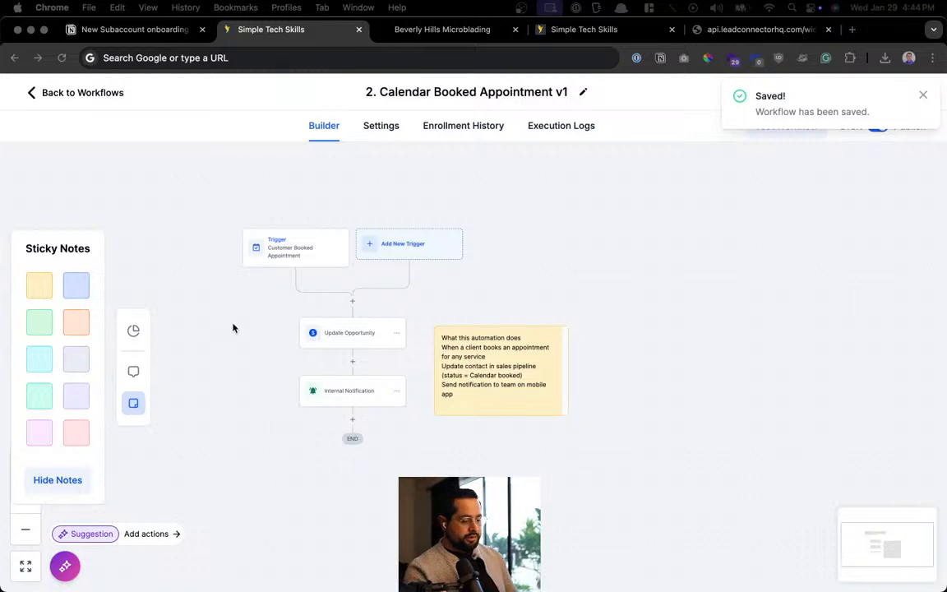
Return to the workflows list and close the microblading website preview tab
click(61, 92)
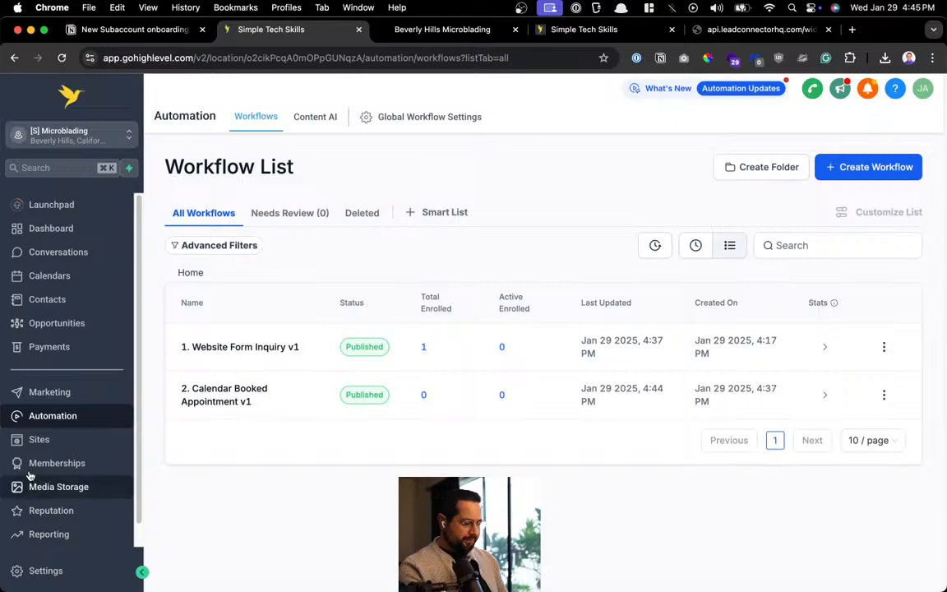
click(411, 29)
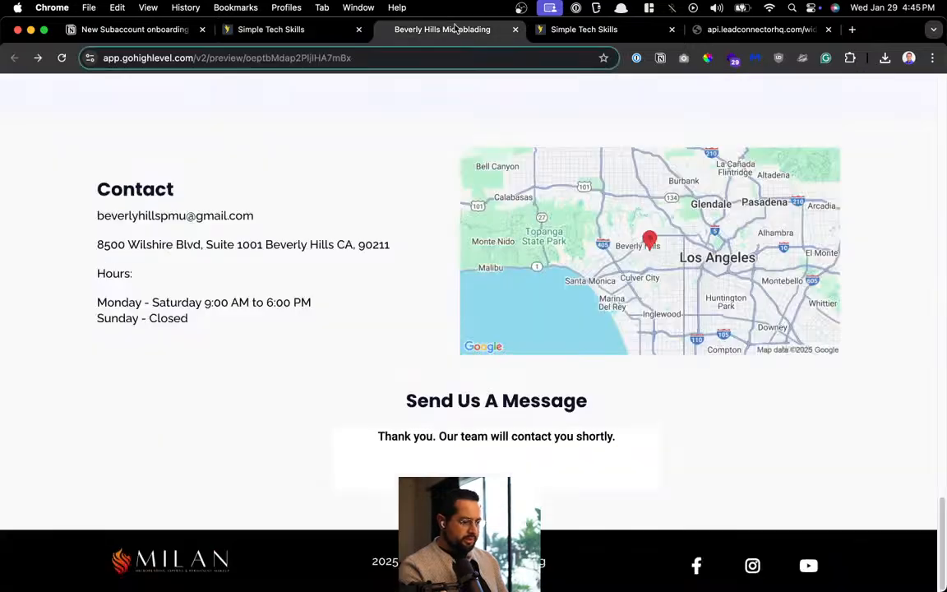
scroll(351, 220, up, 10)
scroll(351, 220, up, 10)
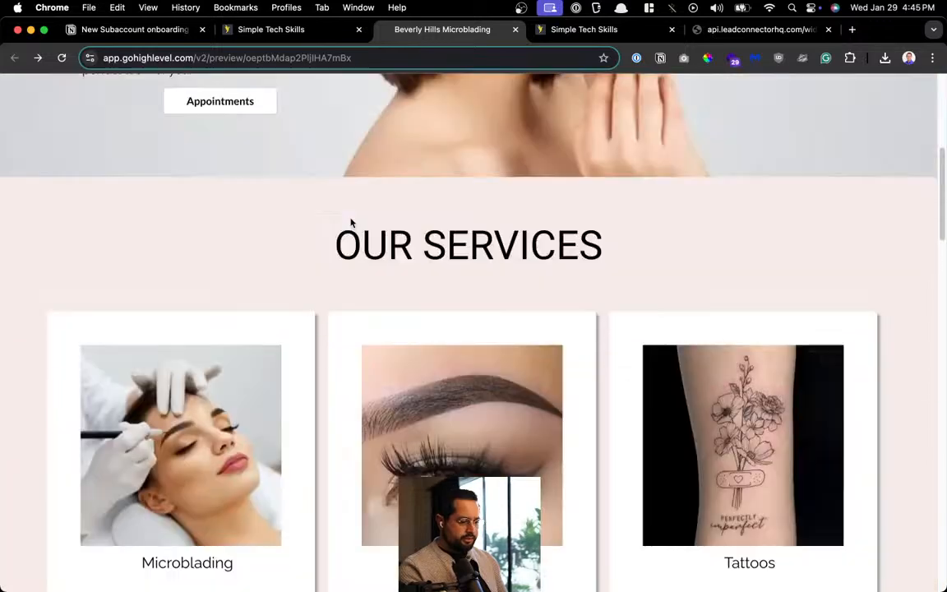
key(super+w)
Switch back to the workflows tab and go to the Sites funnels page
click(339, 33)
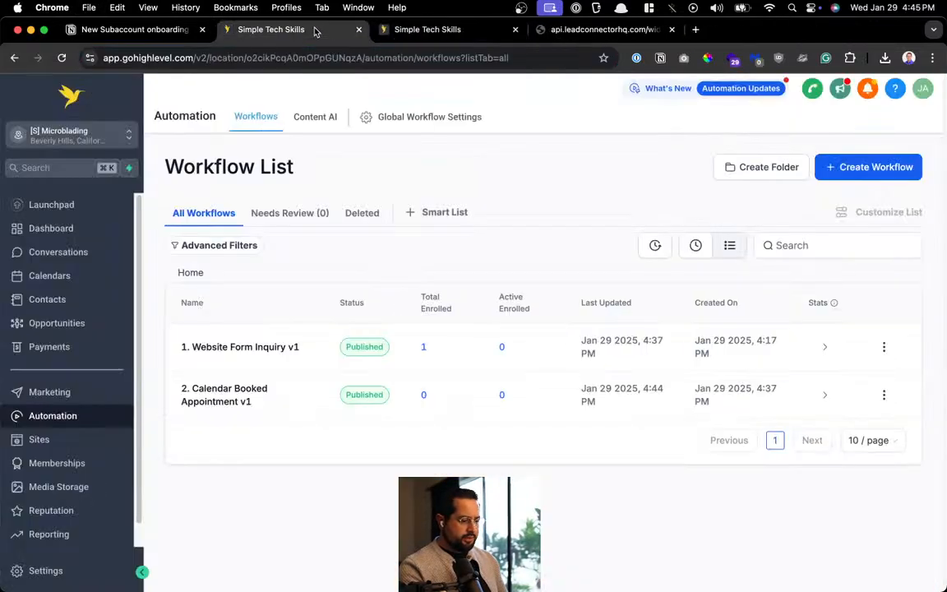
click(419, 33)
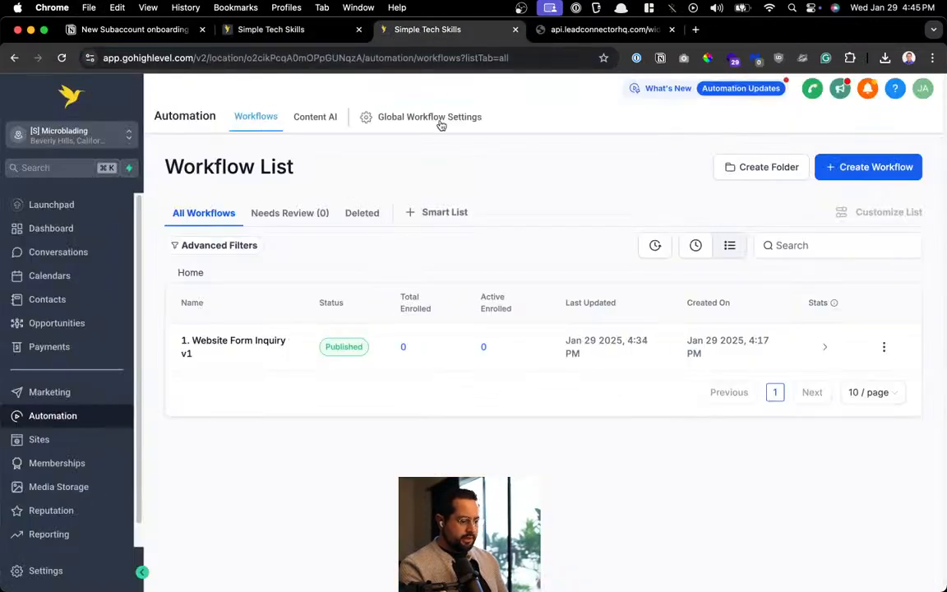
click(40, 442)
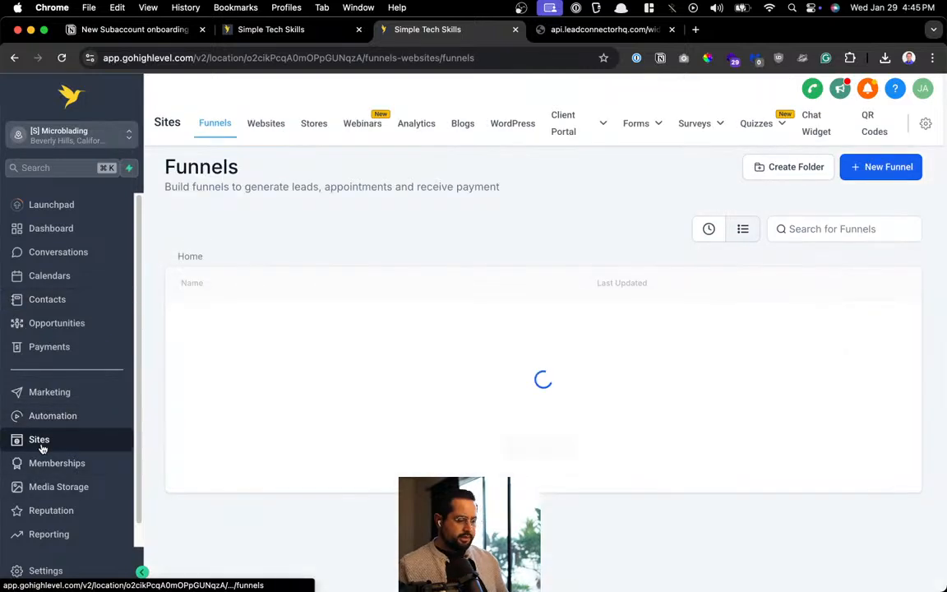
Preview the Website's PMU Calendar page and pick Microblading with Demo User at 08:00 AM
click(273, 123)
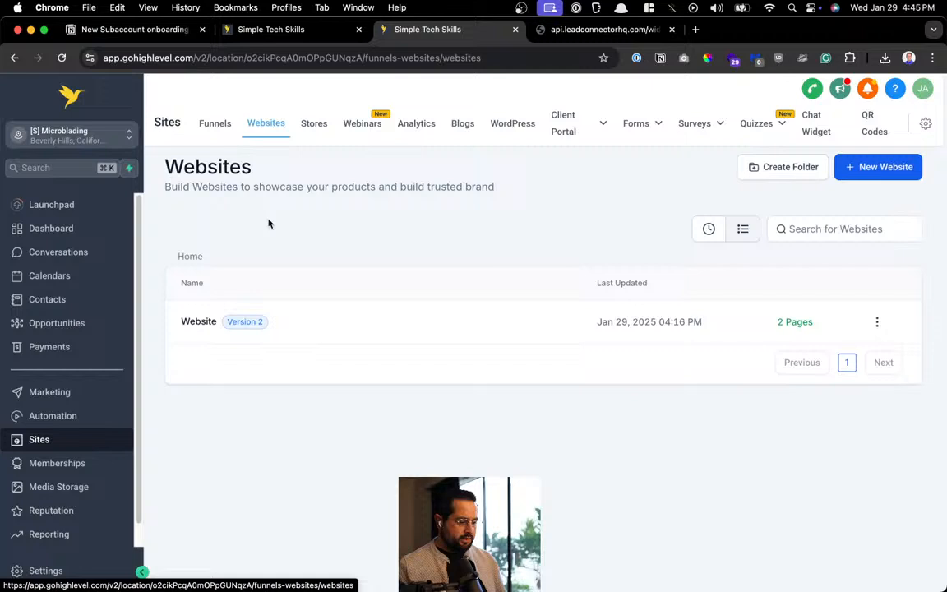
click(199, 319)
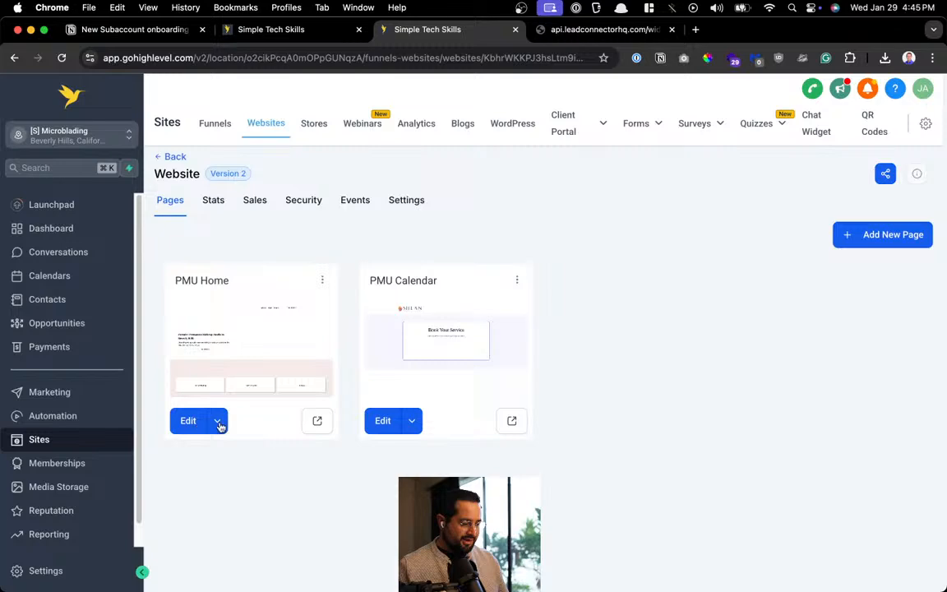
click(514, 422)
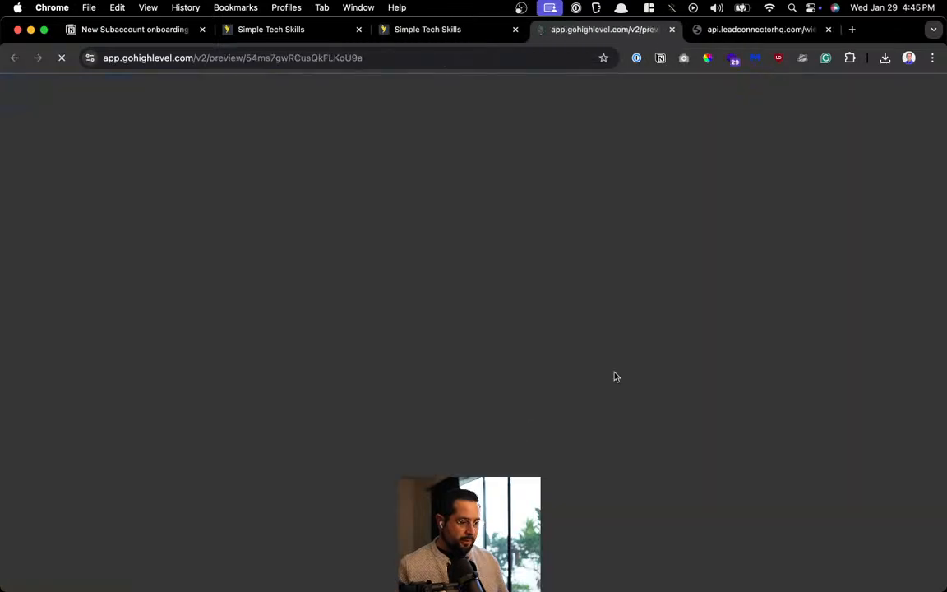
scroll(629, 349, down, 5)
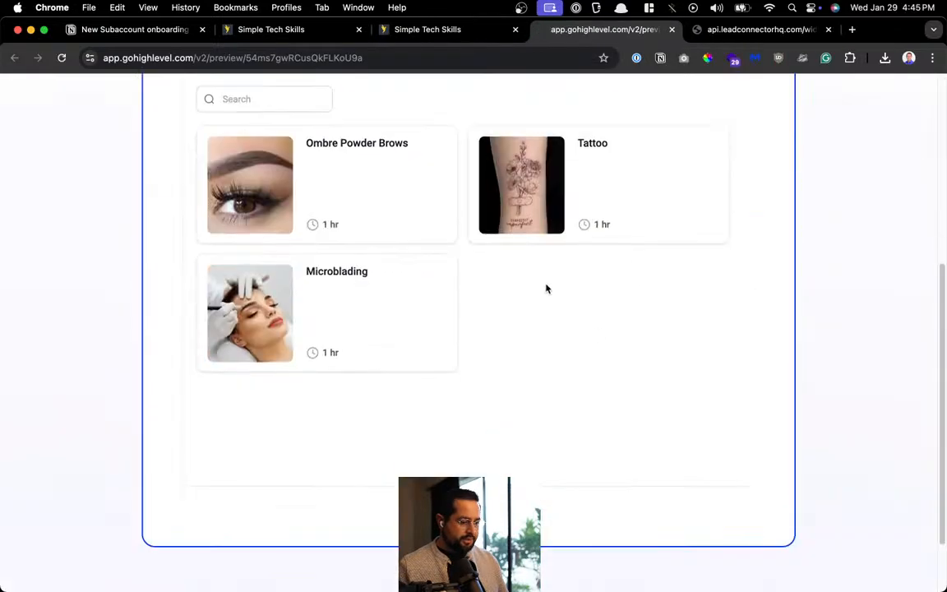
click(402, 333)
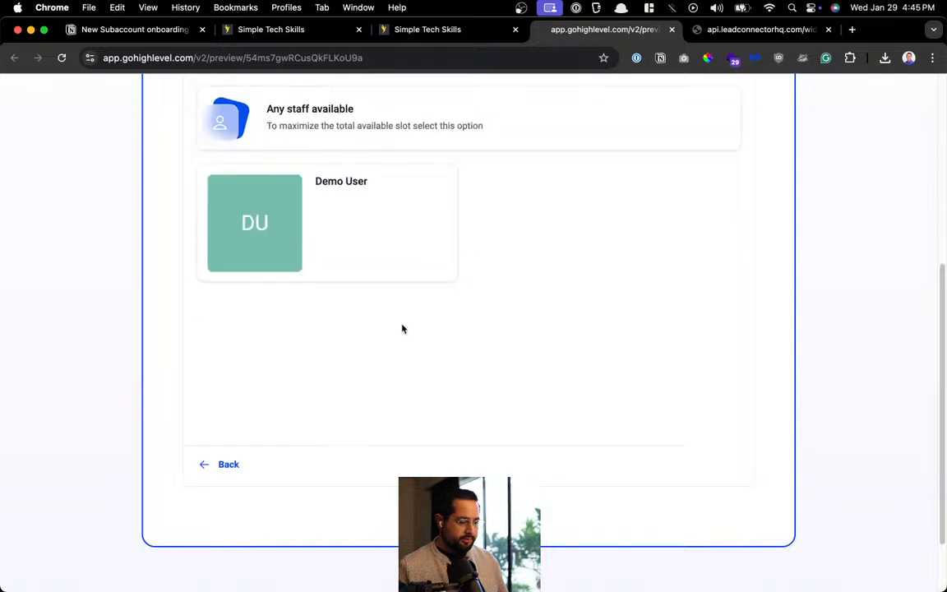
click(370, 220)
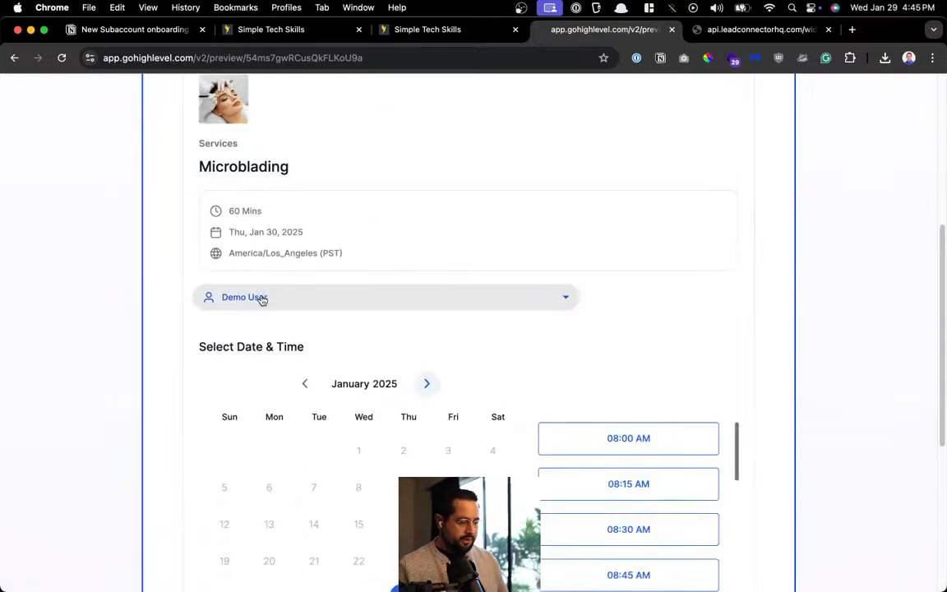
scroll(677, 281, down, 5)
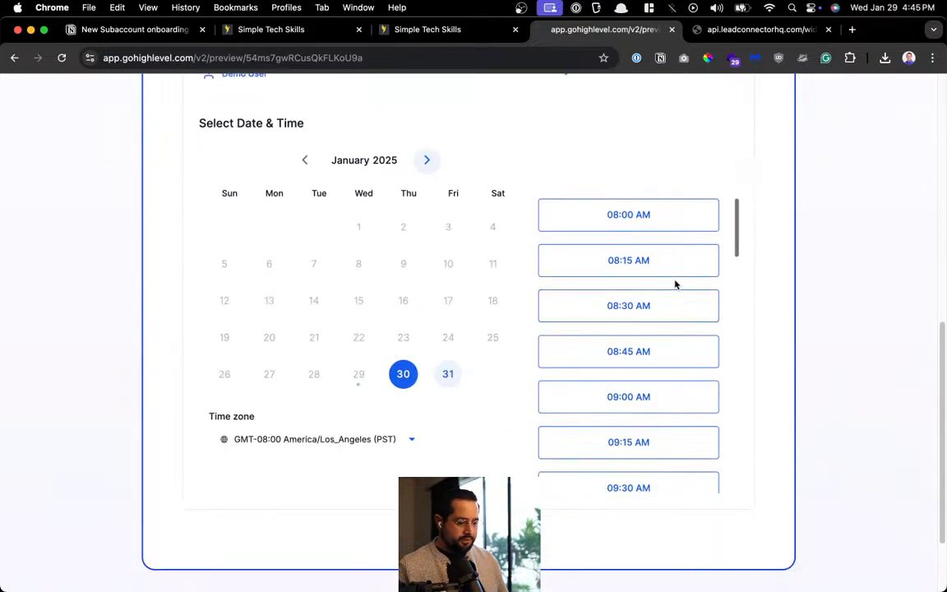
click(672, 230)
click(675, 230)
Enter the test contact's first and last name in the booking details form
click(343, 393)
scroll(364, 383, down, 2)
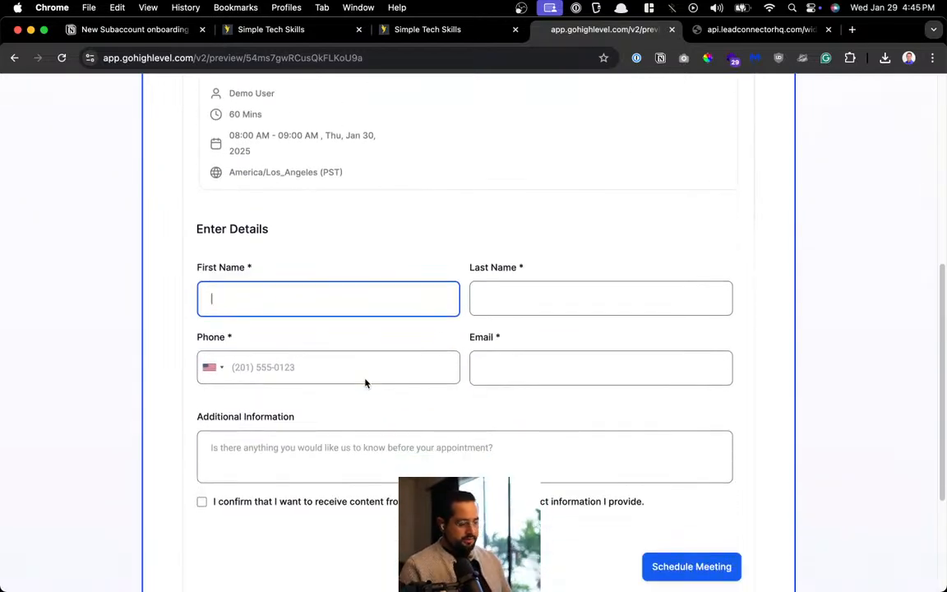
text(Mike)
key(Tab)
key(shift+Tab)
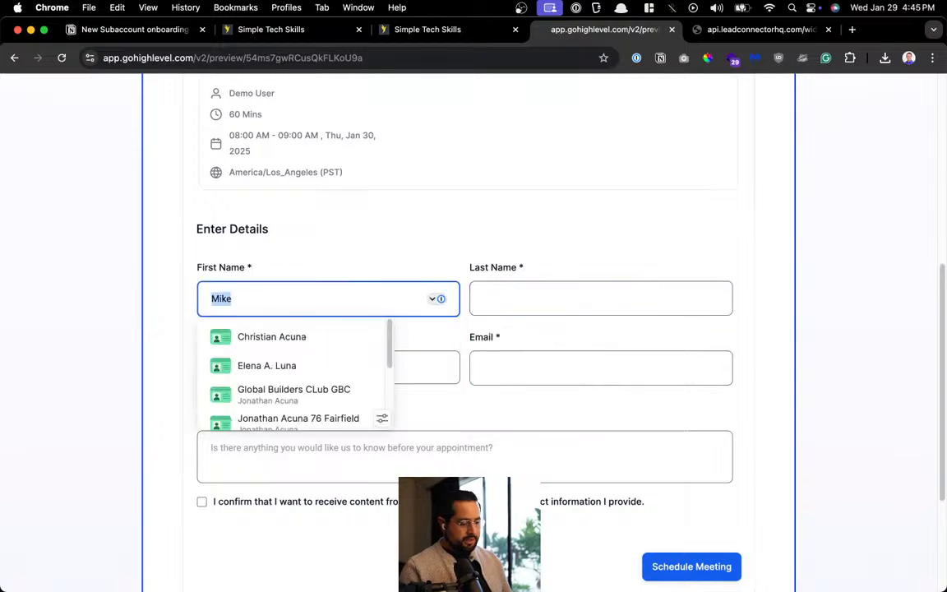
text(Acunatest)
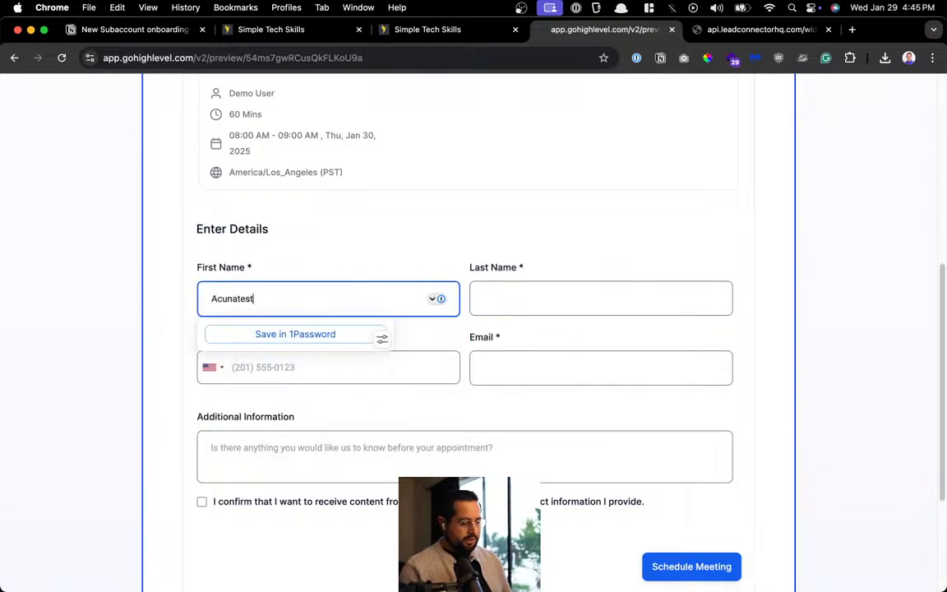
text(1)
key(super+a)
key(super+c)
key(Tab)
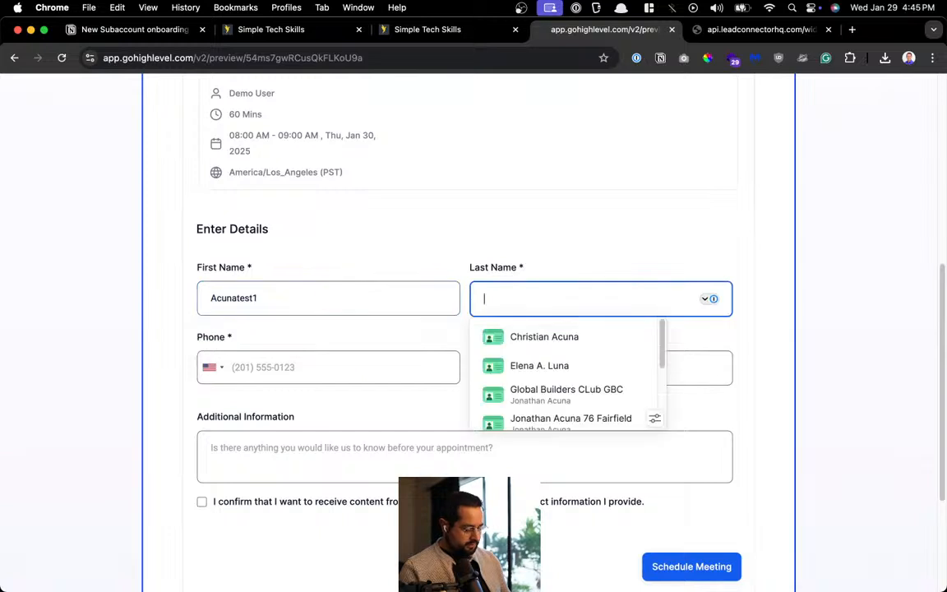
key(super+v)
scroll(205, 419, down, 1)
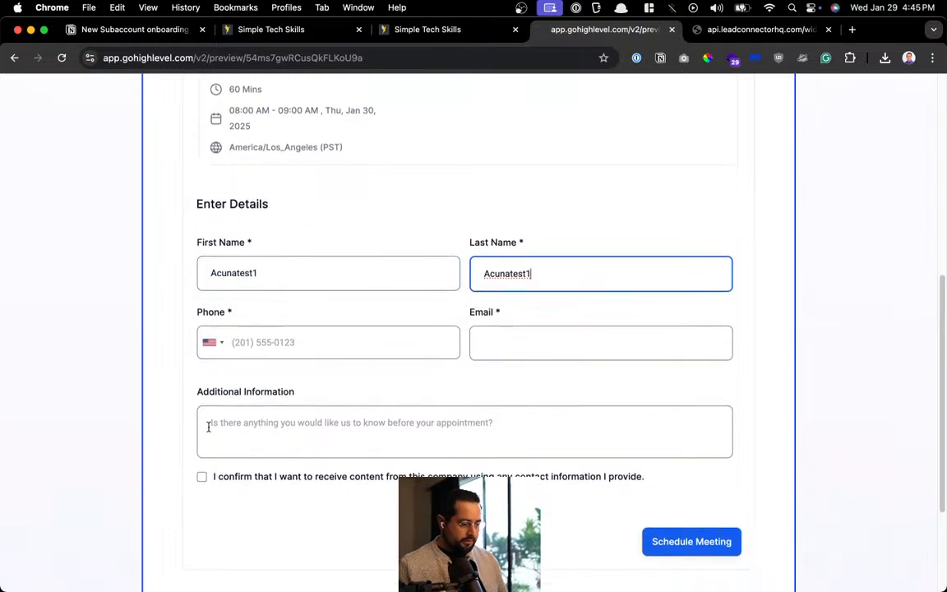
click(259, 345)
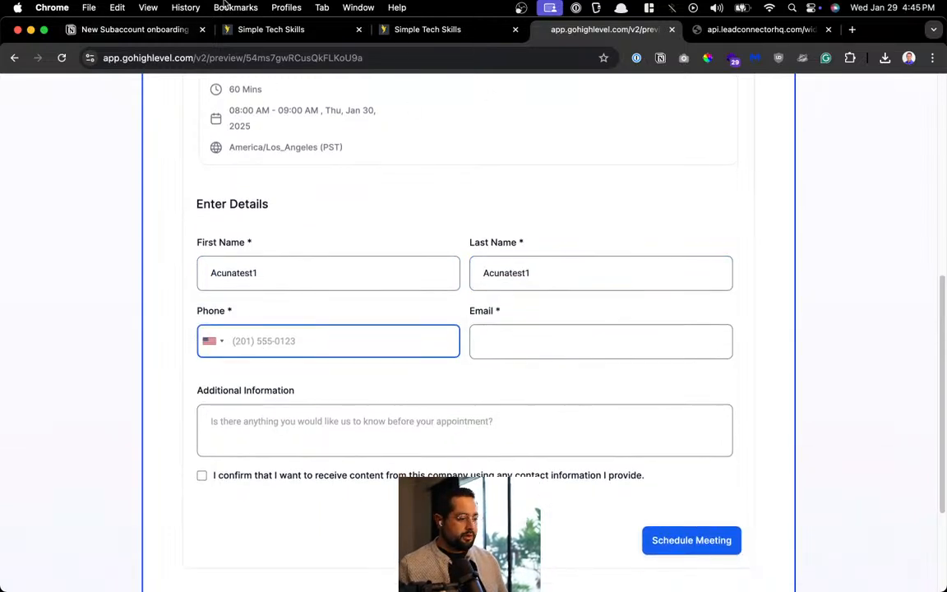
Glance at the contacts list, close it, and return to the Ombre Powder Brows booking form
click(272, 29)
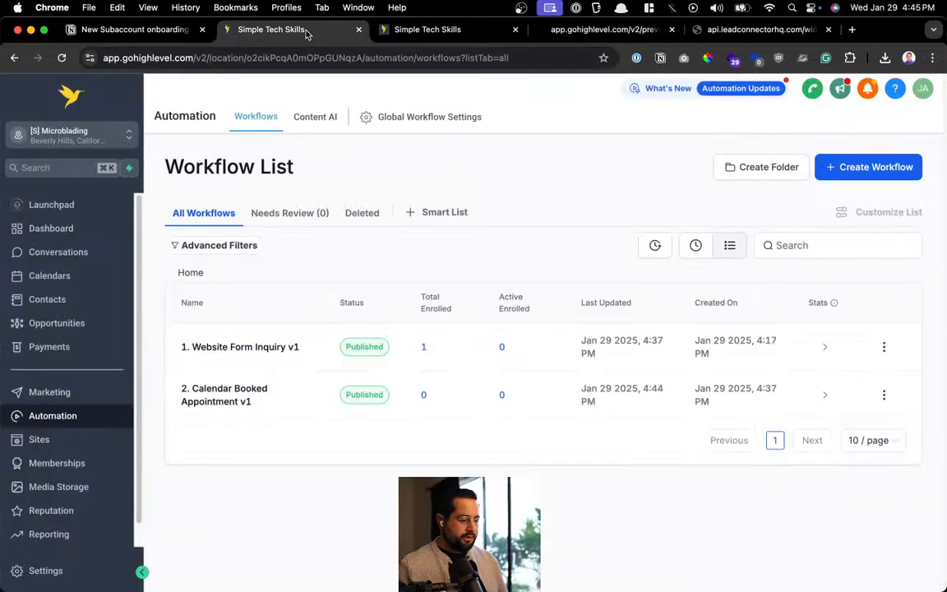
click(72, 307)
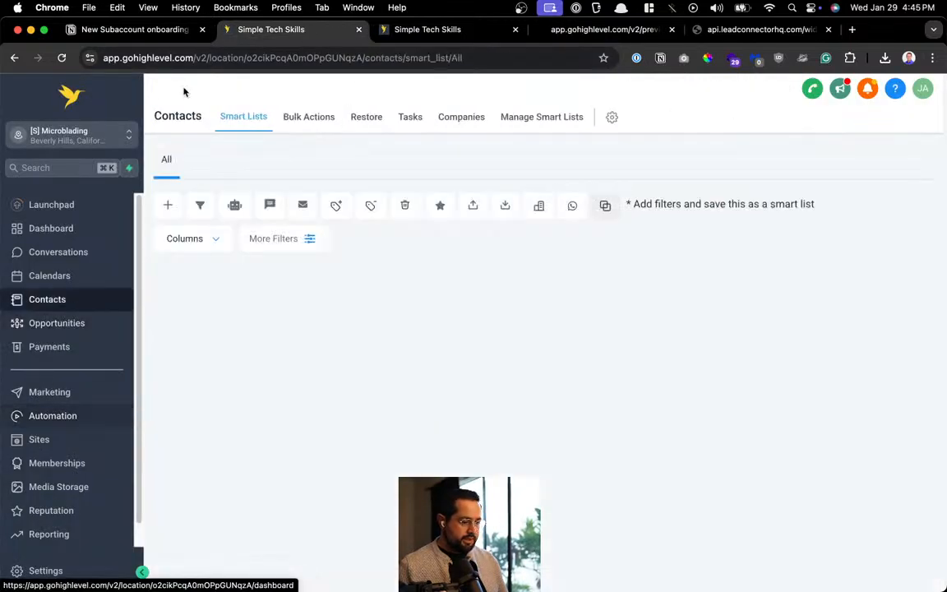
key(super+w)
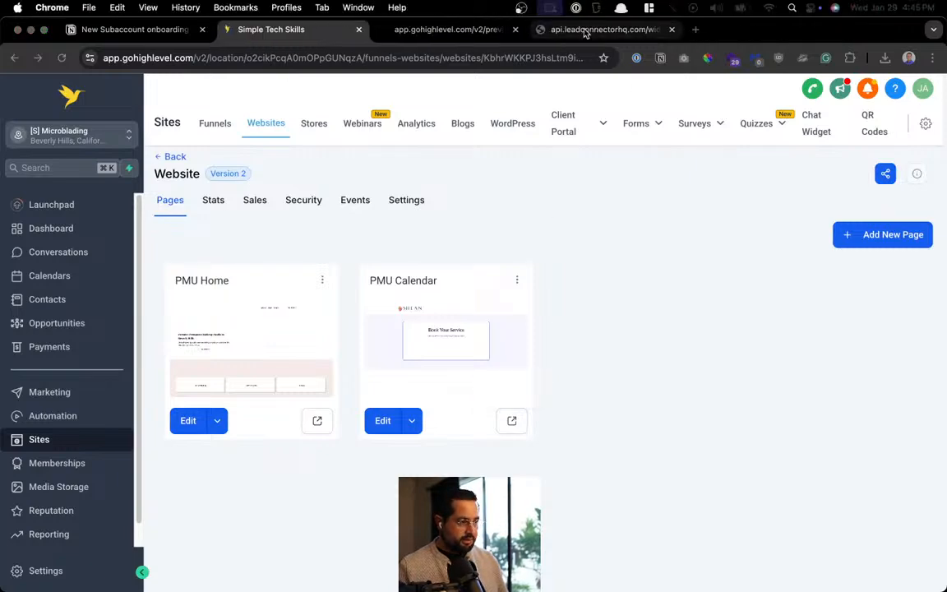
click(600, 30)
click(523, 266)
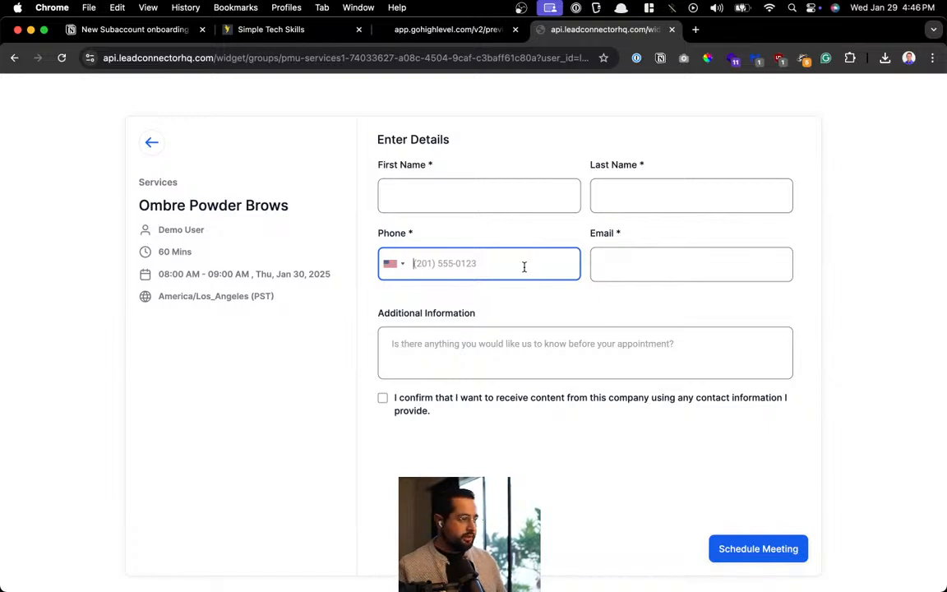
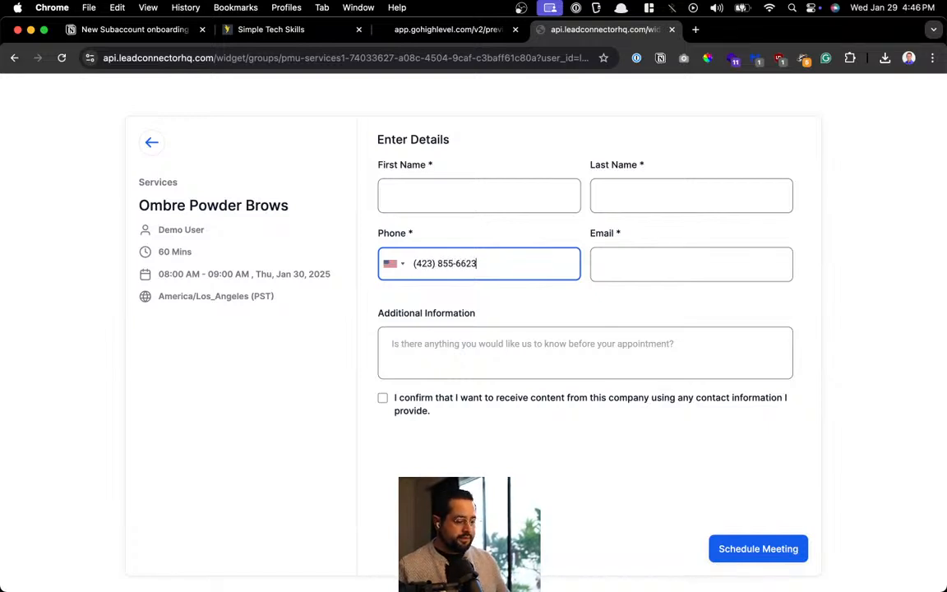
Fill in a phone number, the e-mail and a short note, and tick the consent box
click(706, 274)
key(super+v)
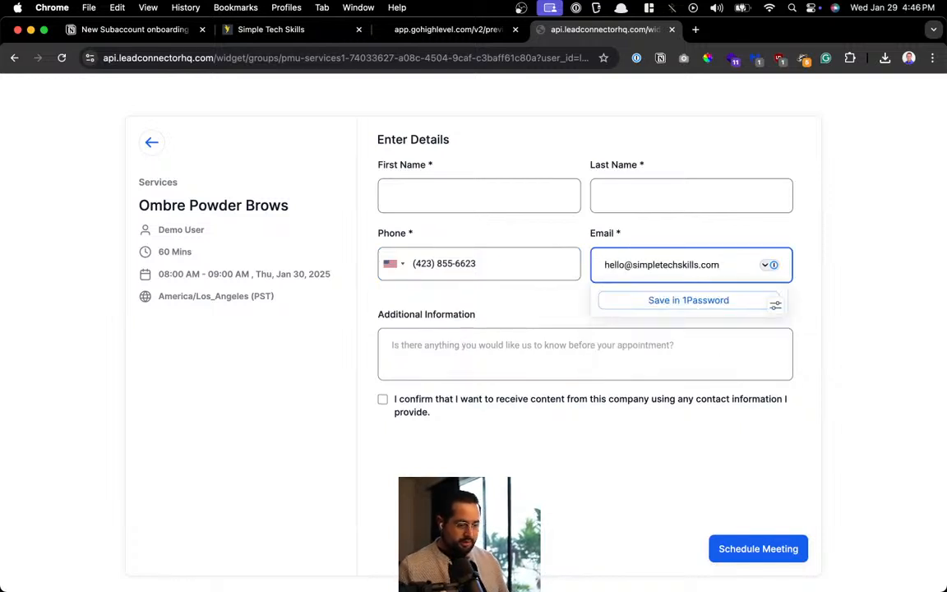
click(566, 359)
text(THank)
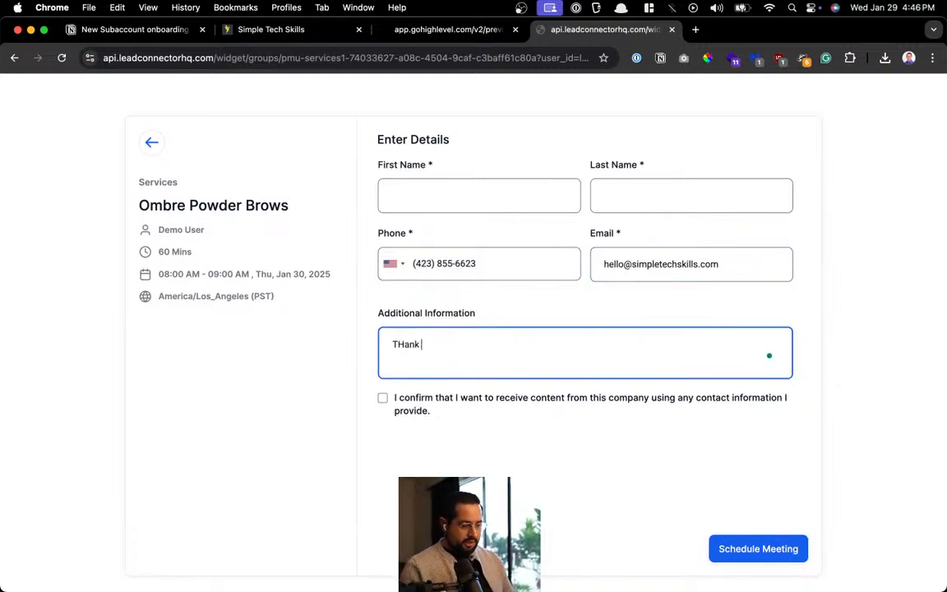
key(super+a)
text(Loo)
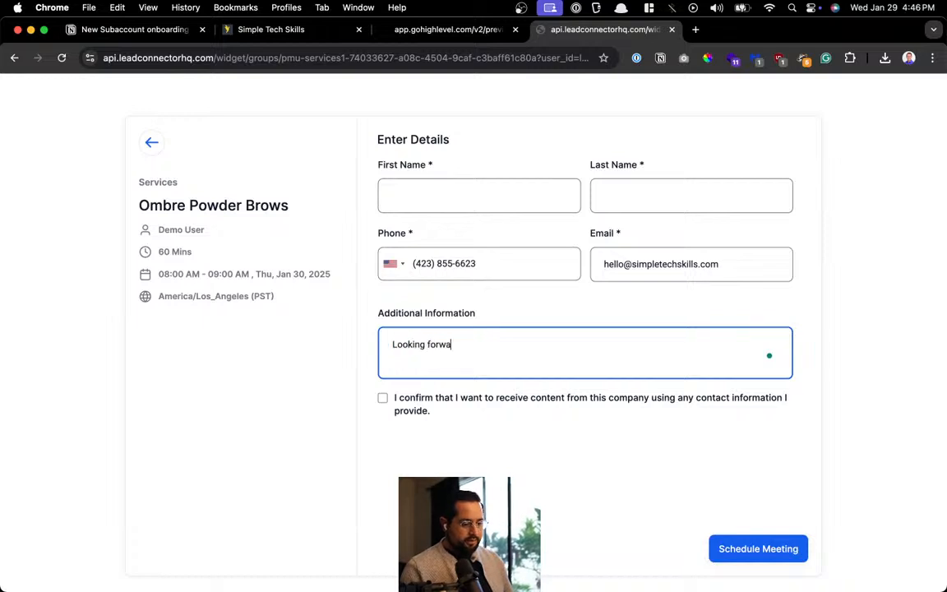
click(382, 398)
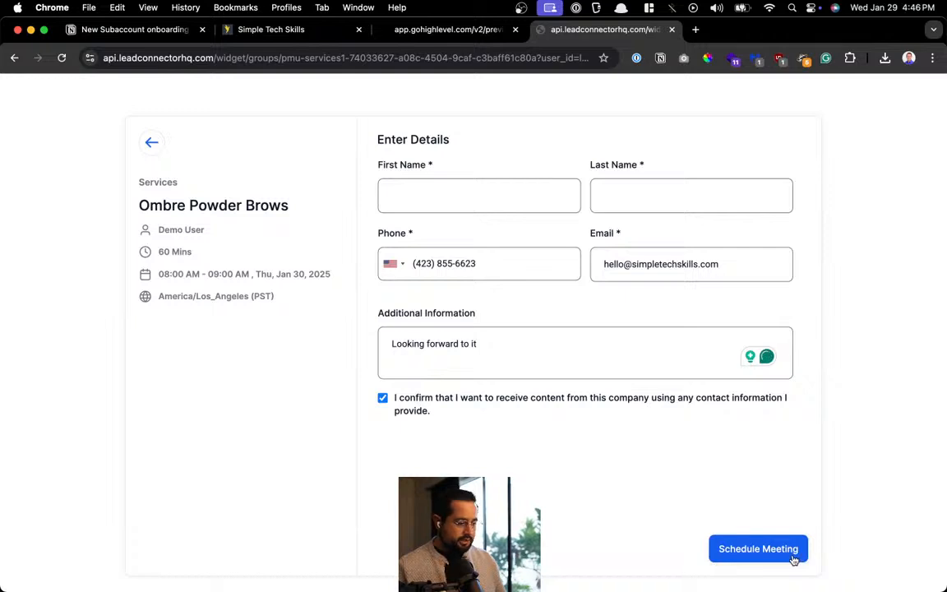
Return to the booking form preview and close the extra API tab
click(507, 201)
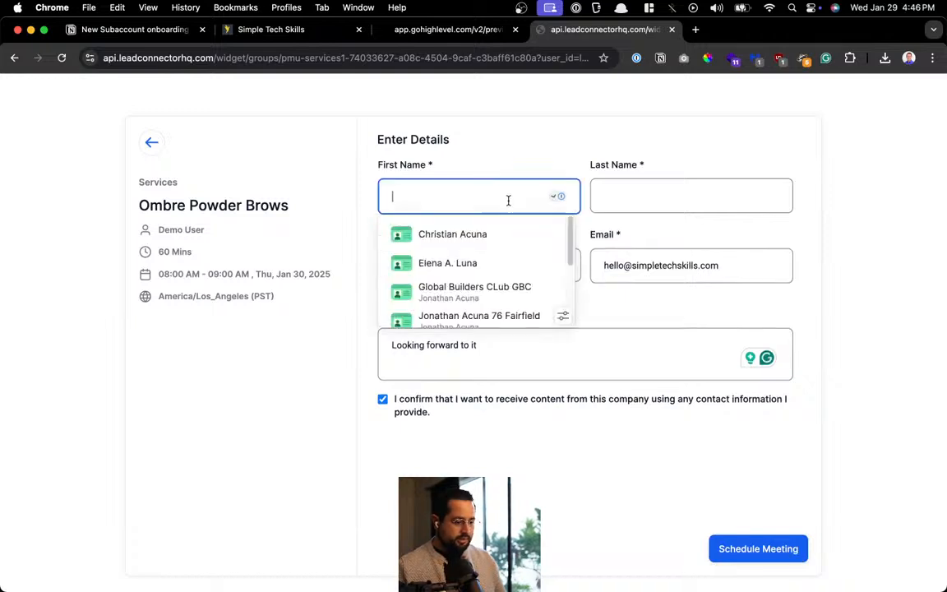
click(425, 33)
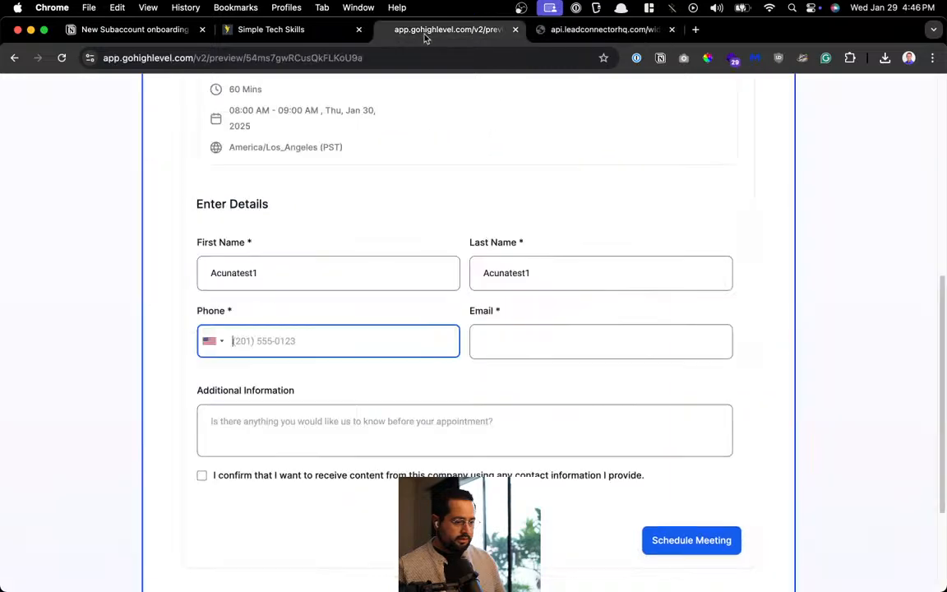
scroll(421, 224, up, 5)
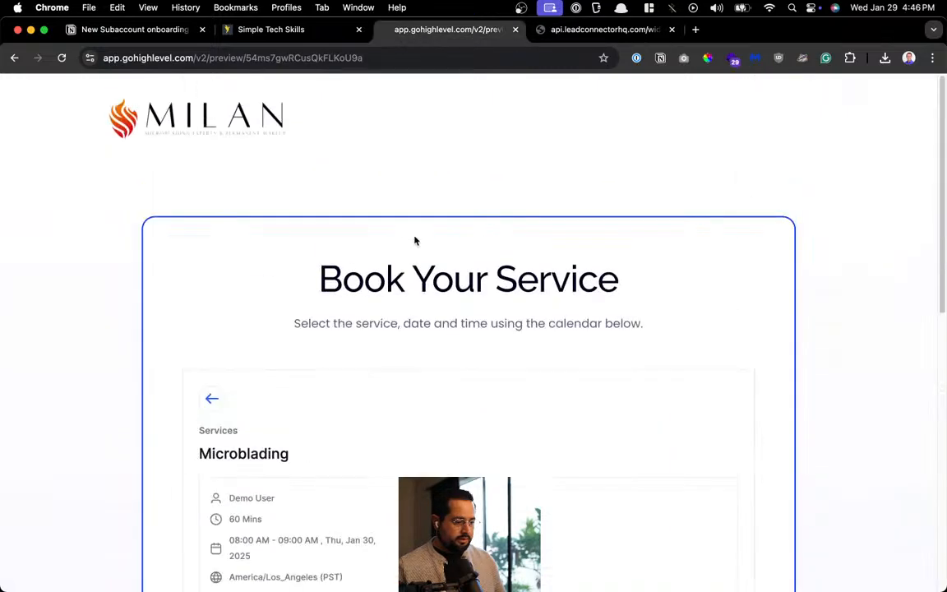
click(552, 29)
key(super+w)
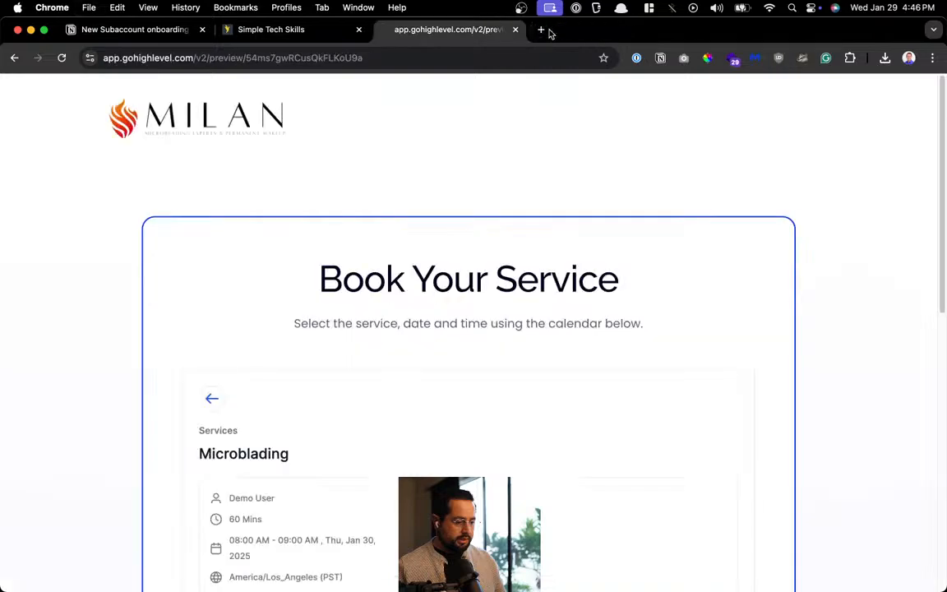
Re-enter the phone number and e-mail, add the note 'looking forward', and tick consent
scroll(343, 360, down, 5)
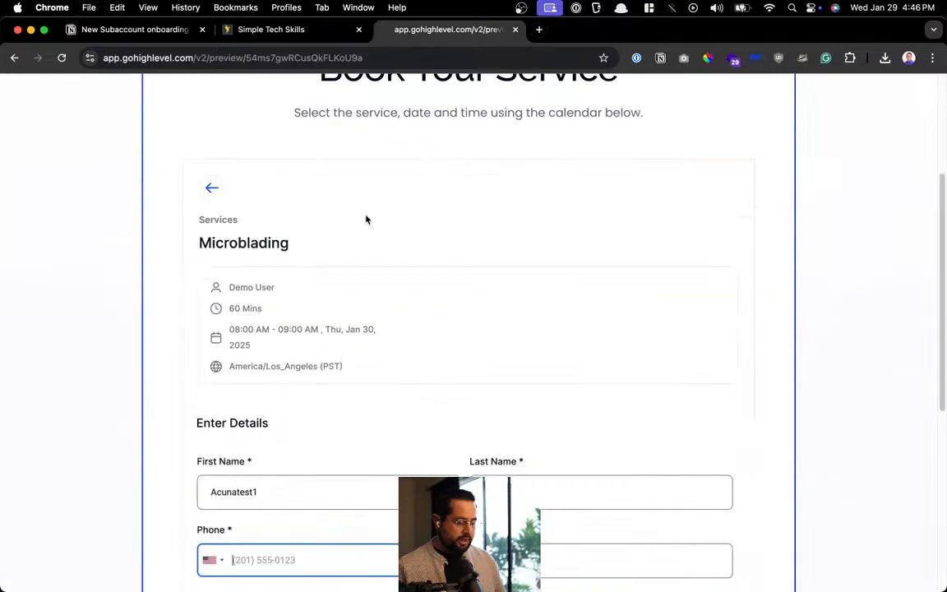
scroll(353, 339, down, 3)
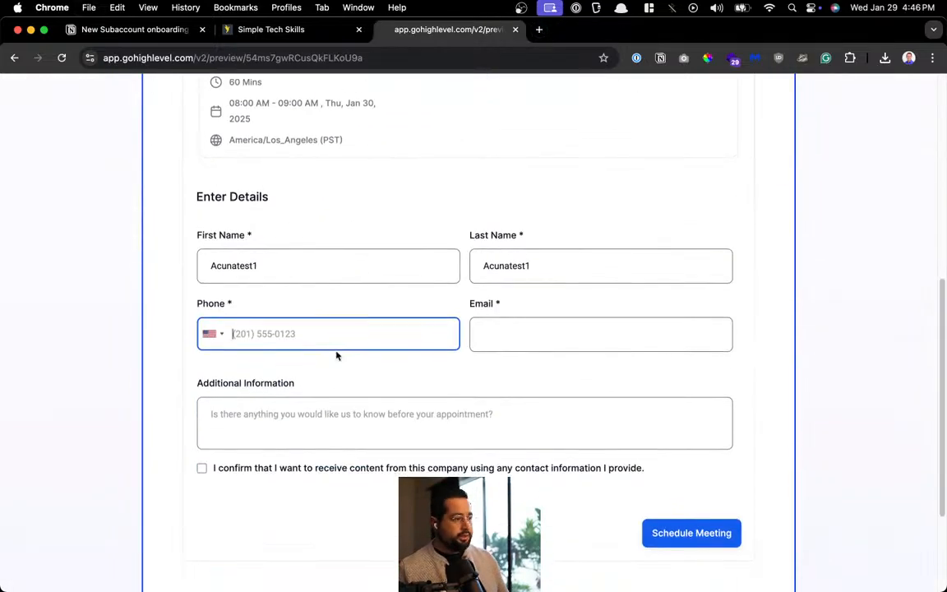
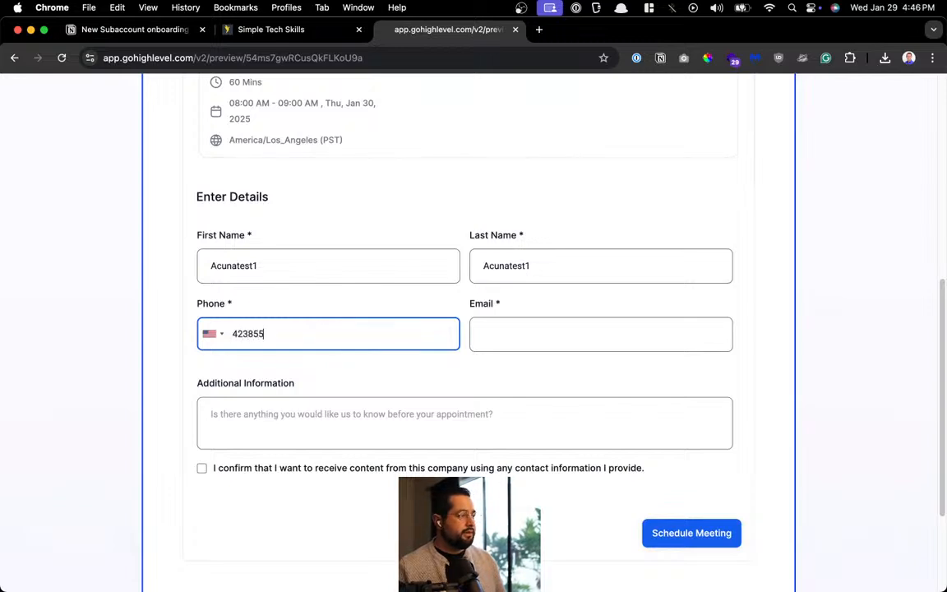
key(Tab)
key(super+v)
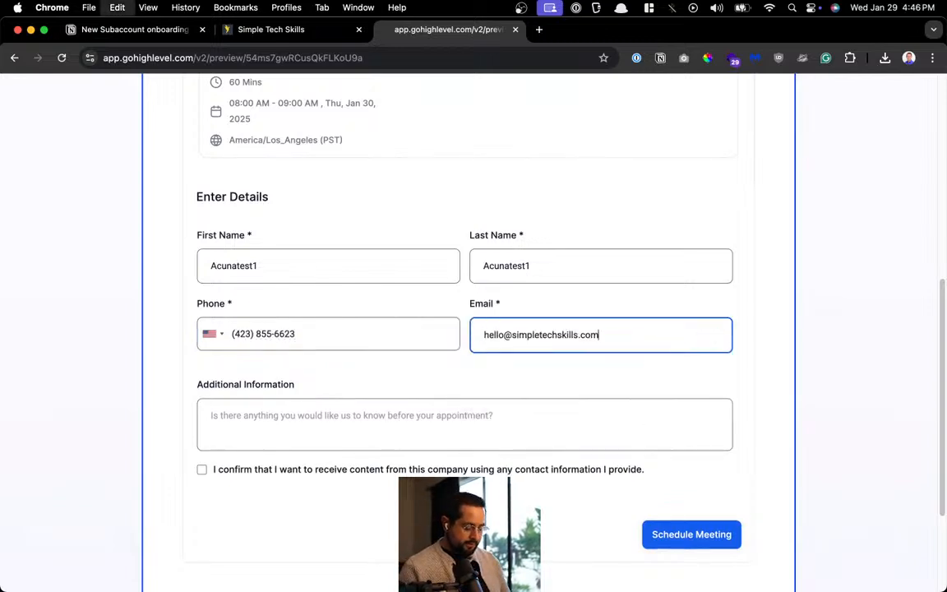
key(Tab)
text(loo)
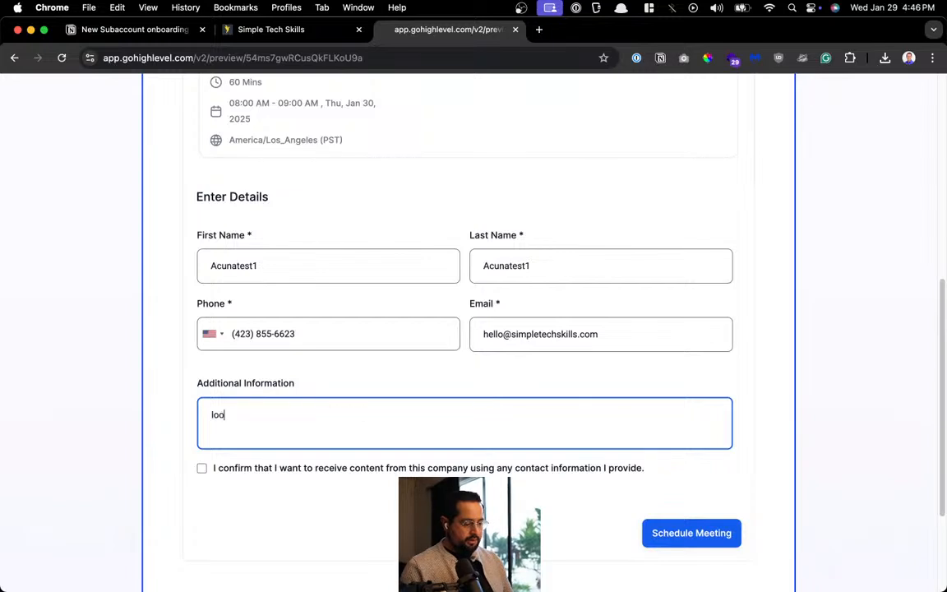
text(king forward to it!)
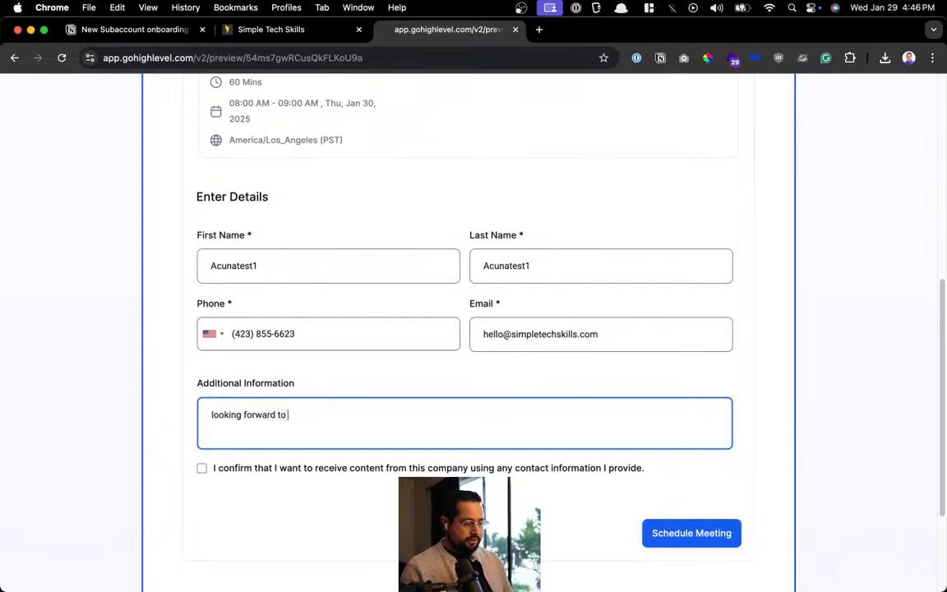
click(202, 467)
Schedule the Jan 30, 8:00 AM Microblading meeting and go to Opportunities
scroll(575, 485, down, 2)
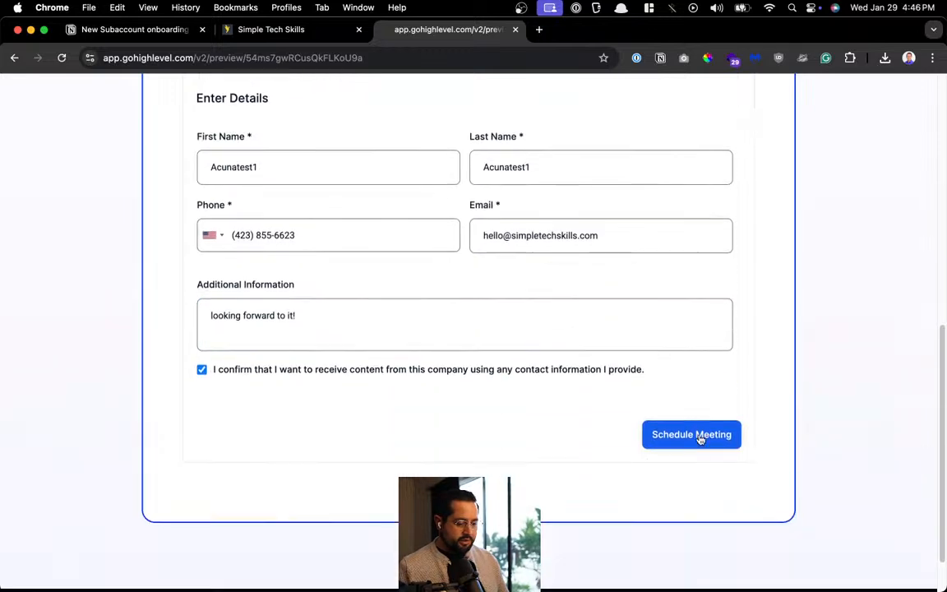
click(699, 439)
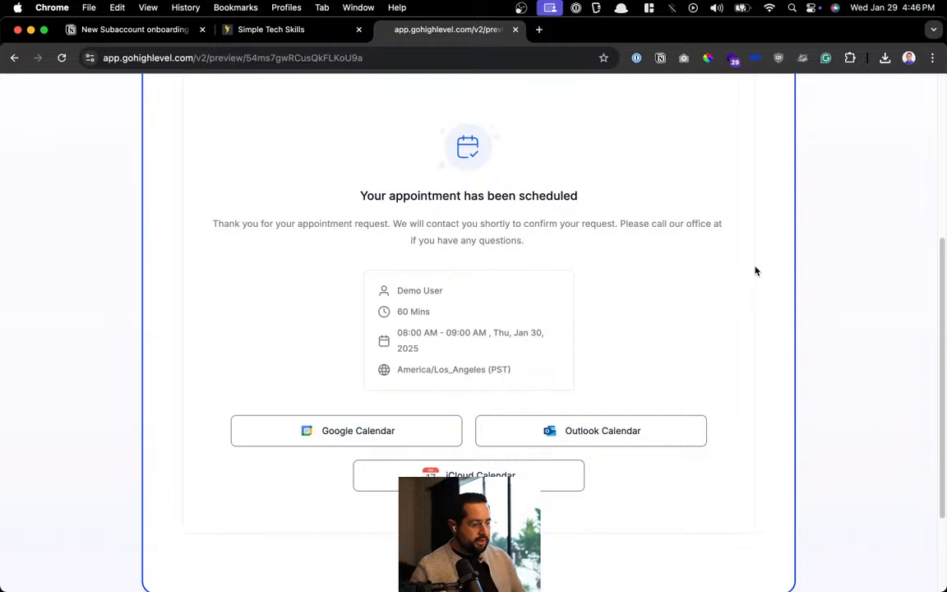
click(272, 28)
click(57, 322)
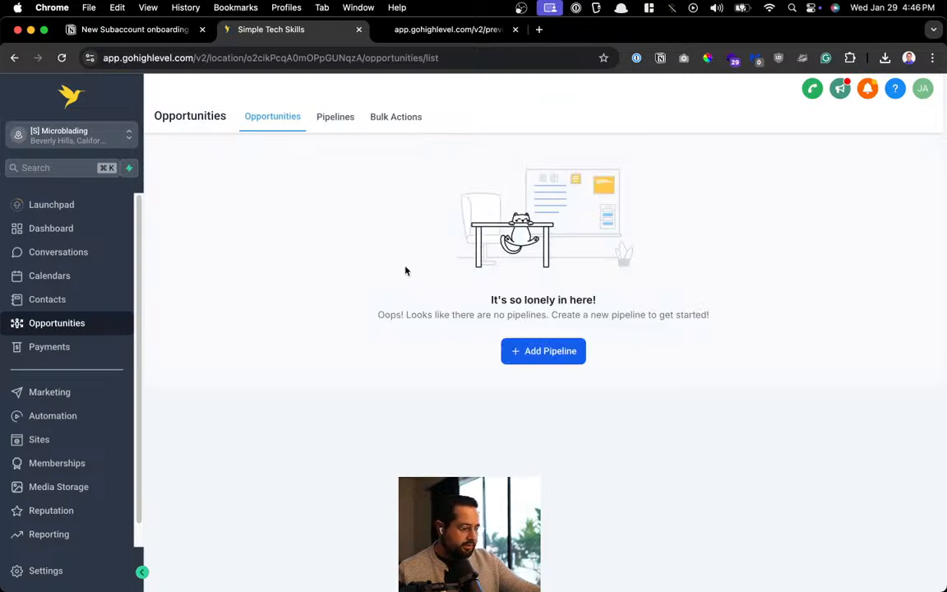
Reload the Opportunities board and scroll to the $400 Calendar Booked test opportunity
click(61, 58)
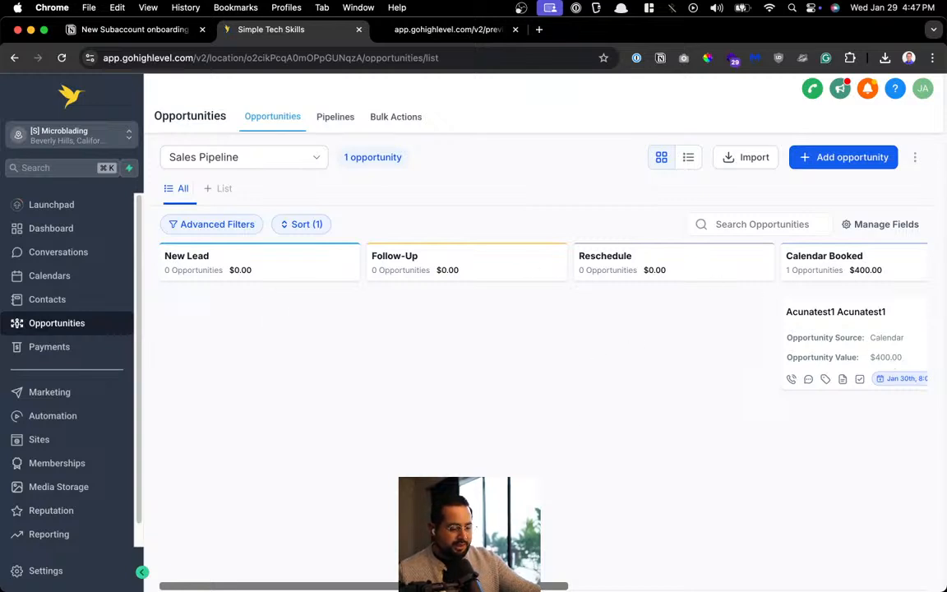
scroll(645, 337, right, 5)
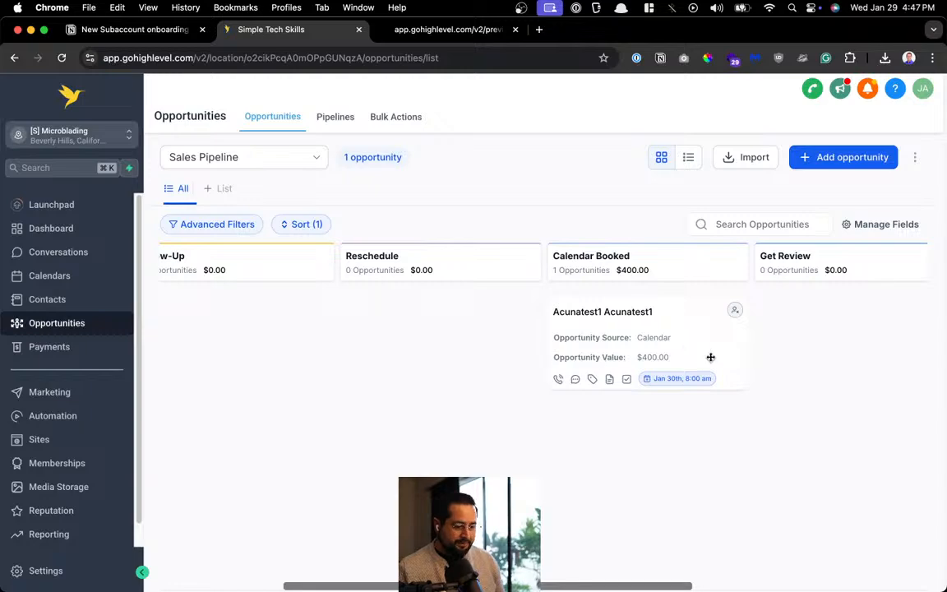
scroll(645, 347, up, 5)
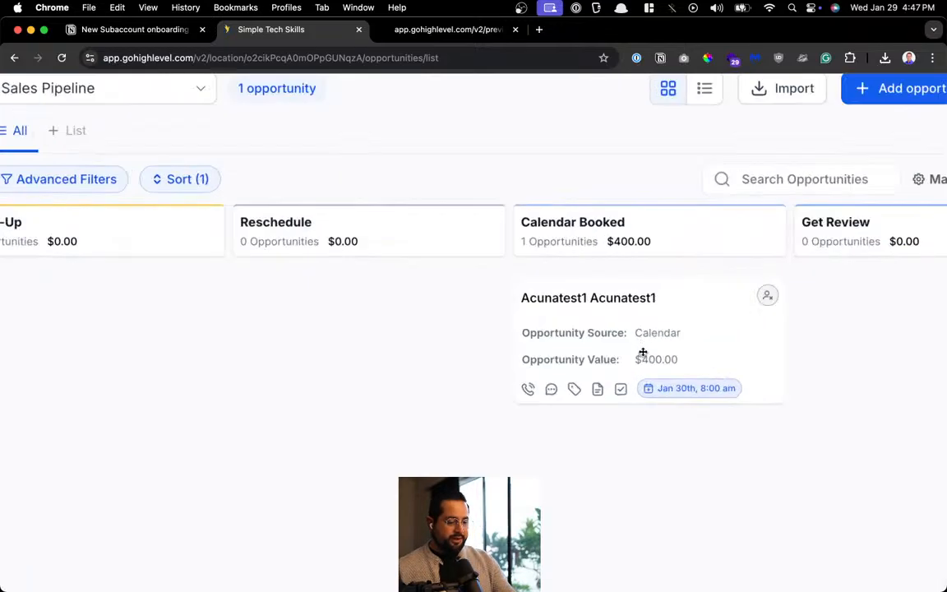
scroll(644, 211, down, 5)
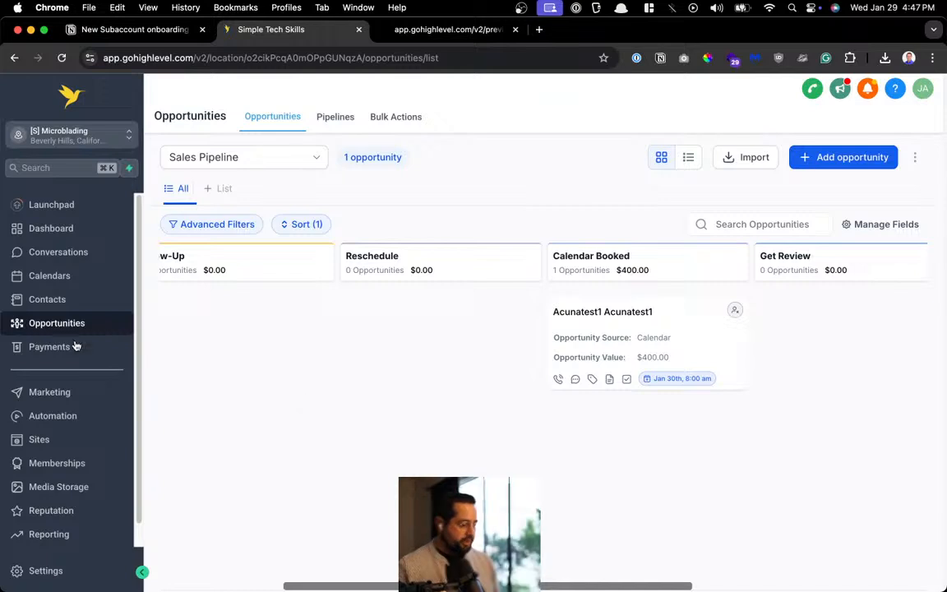
Open Settings > Calendars and edit the Microblading calendar
click(40, 571)
click(74, 430)
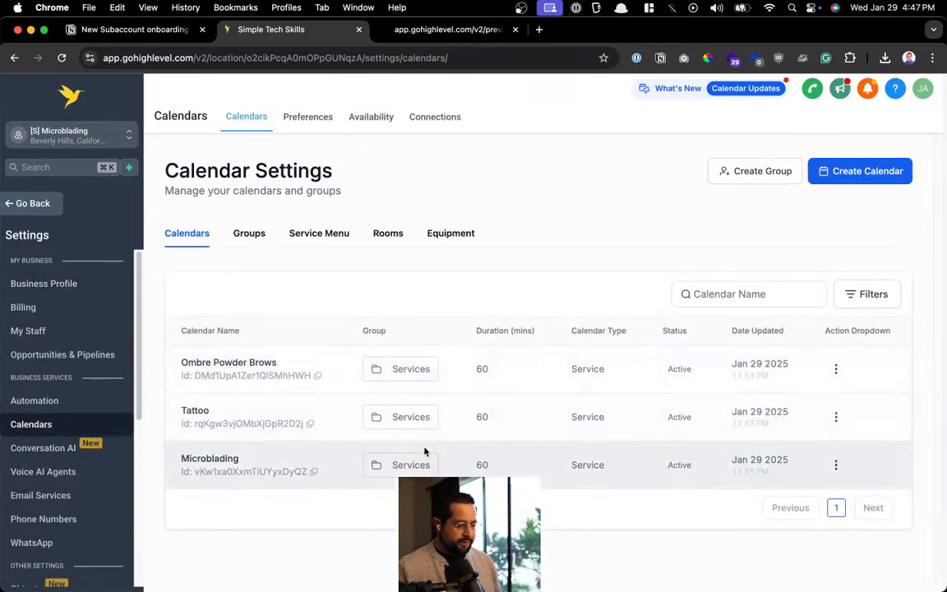
click(835, 466)
click(862, 307)
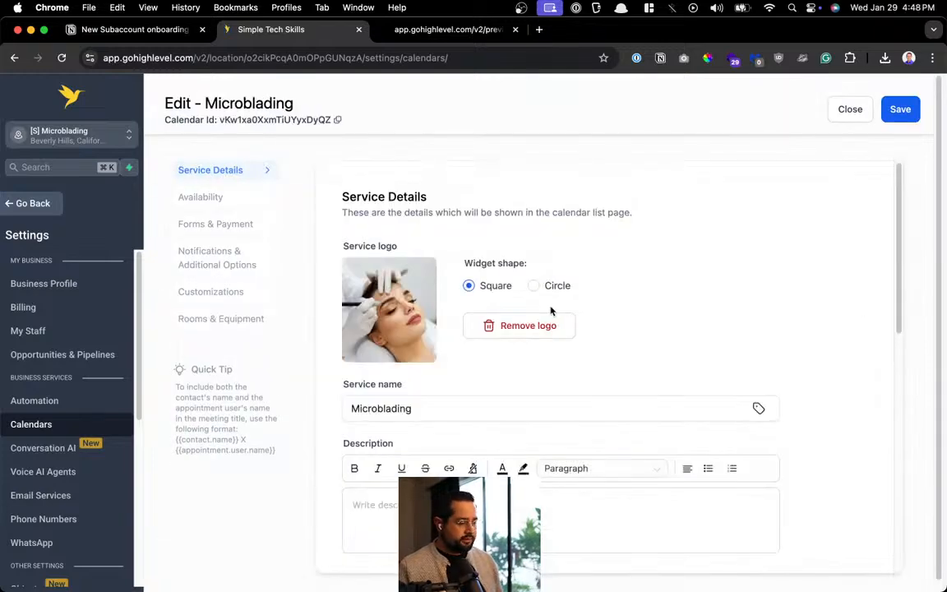
Review the unconfirmed and confirmed booking notifications and edit the Confirmed one
click(220, 251)
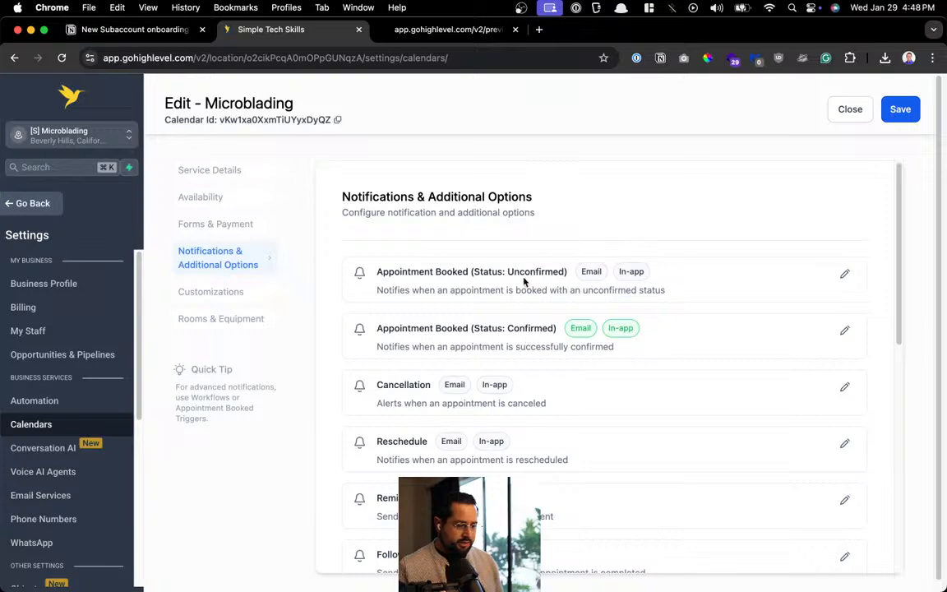
drag(517, 290, 632, 290)
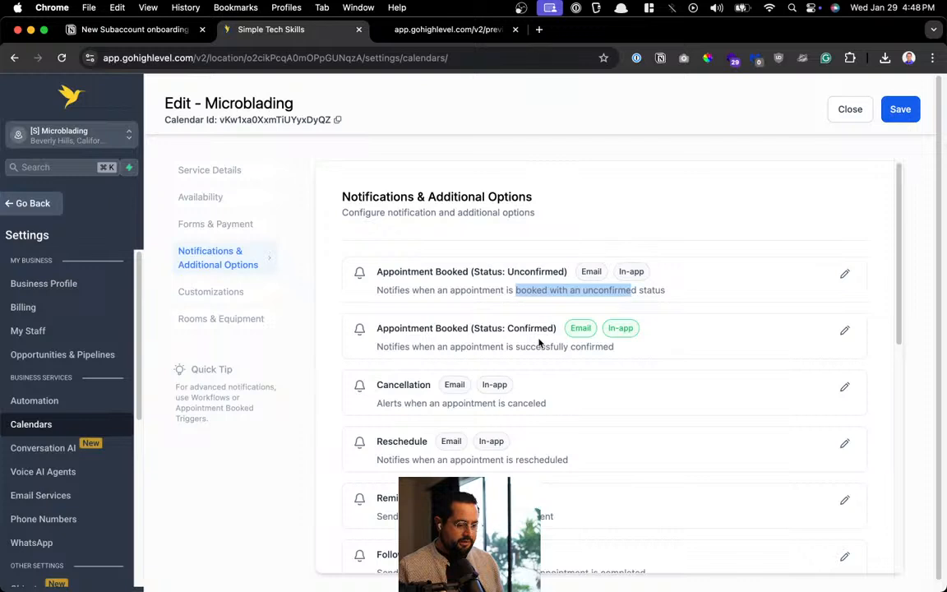
drag(531, 347, 573, 347)
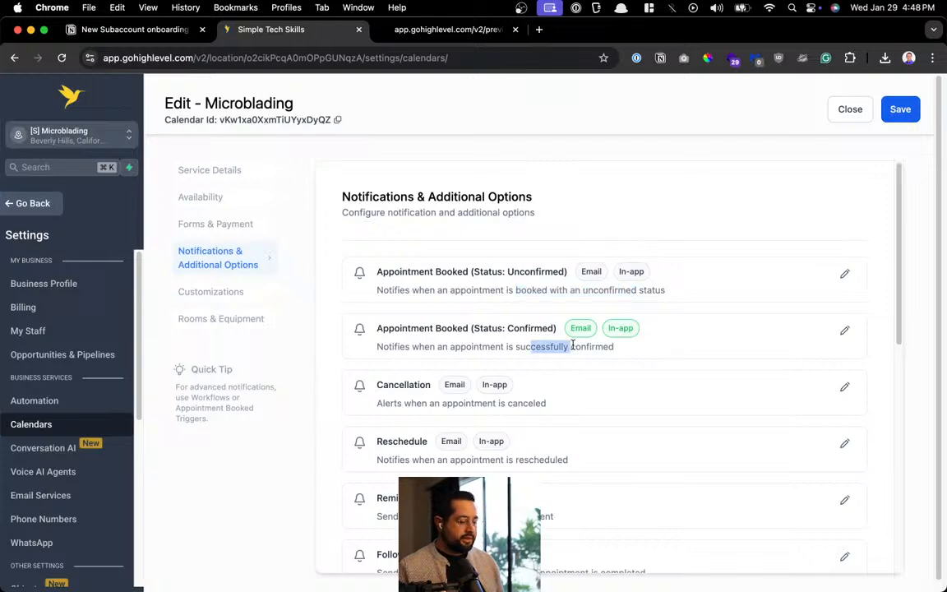
click(843, 331)
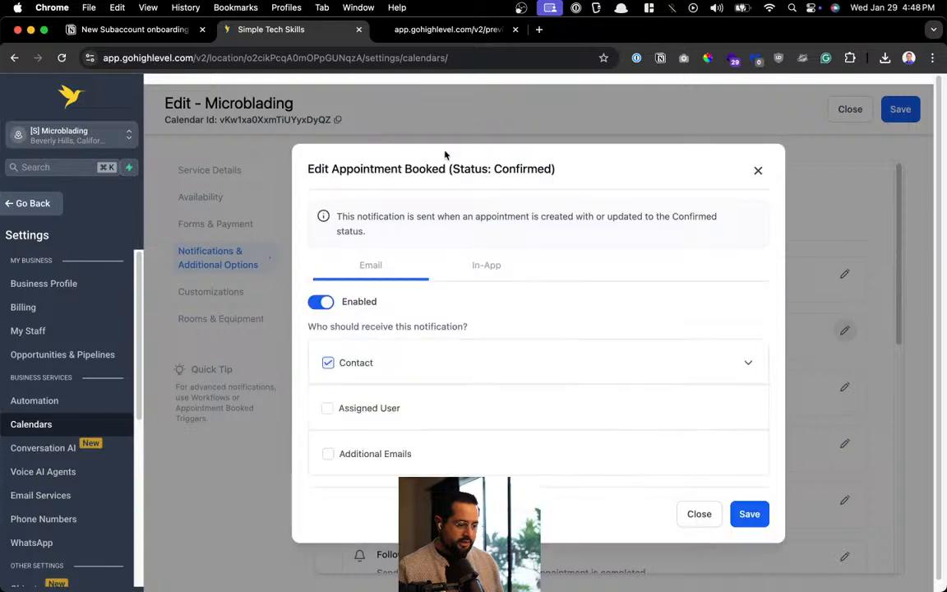
Highlight when the Confirmed notification is sent, then check the Notion onboarding checklist
drag(418, 164, 444, 190)
drag(358, 217, 622, 217)
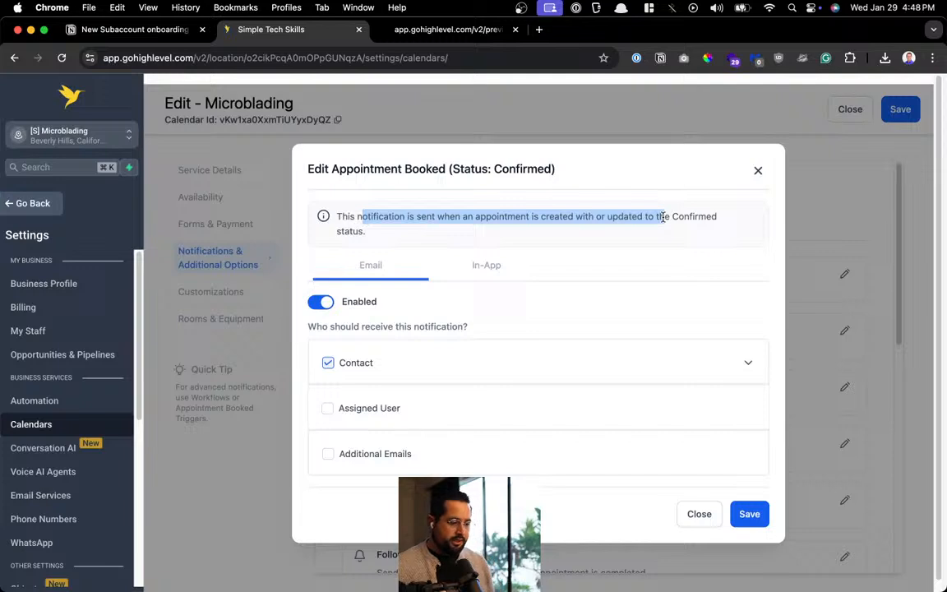
click(139, 32)
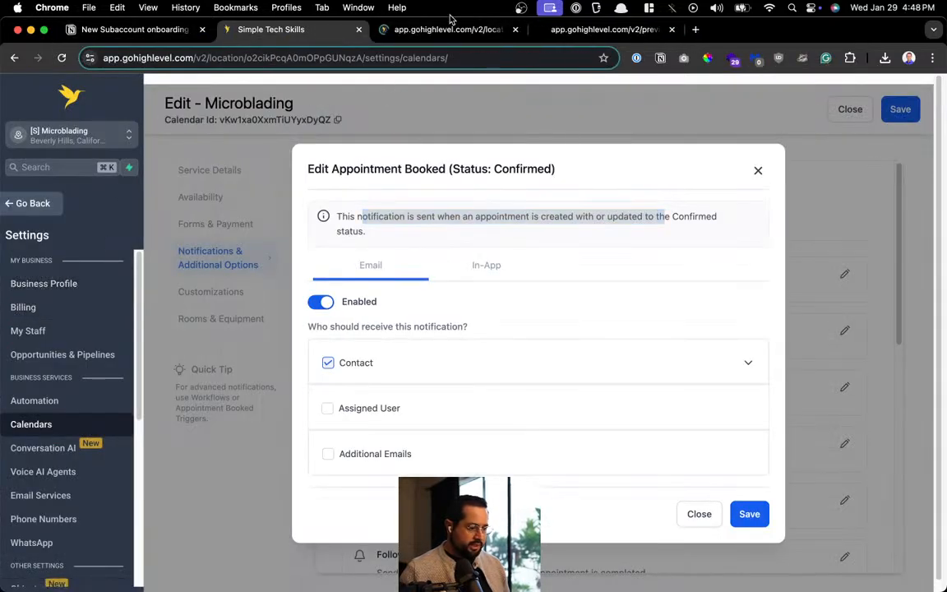
click(401, 32)
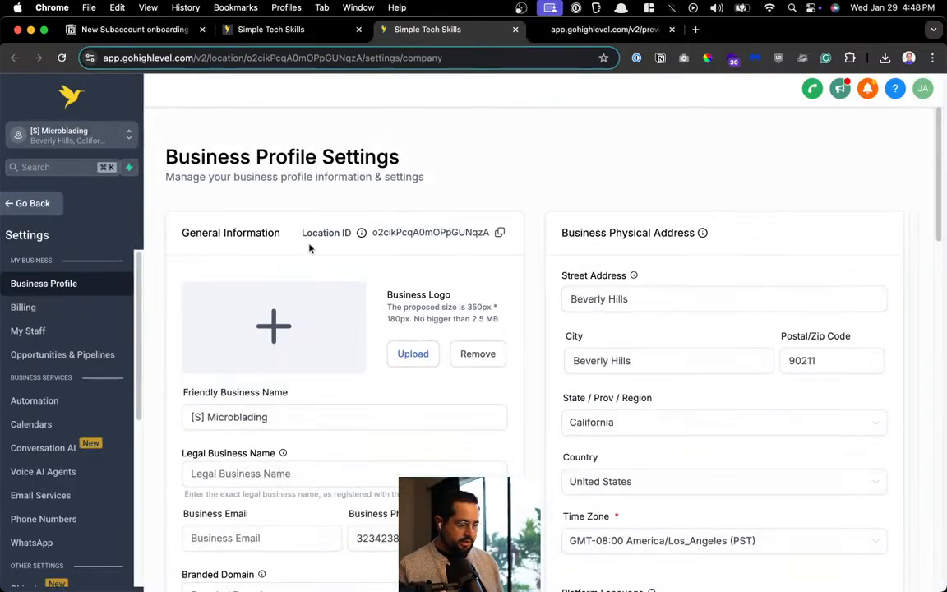
Open the Microblading calendar's Service Details in the other tab, then start a 'gohighlevel' search
click(71, 429)
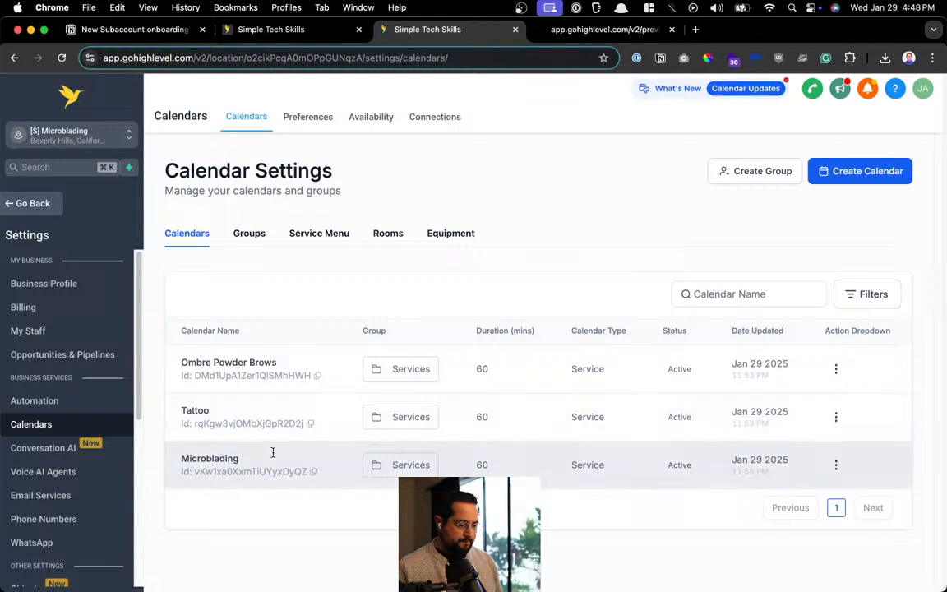
click(834, 465)
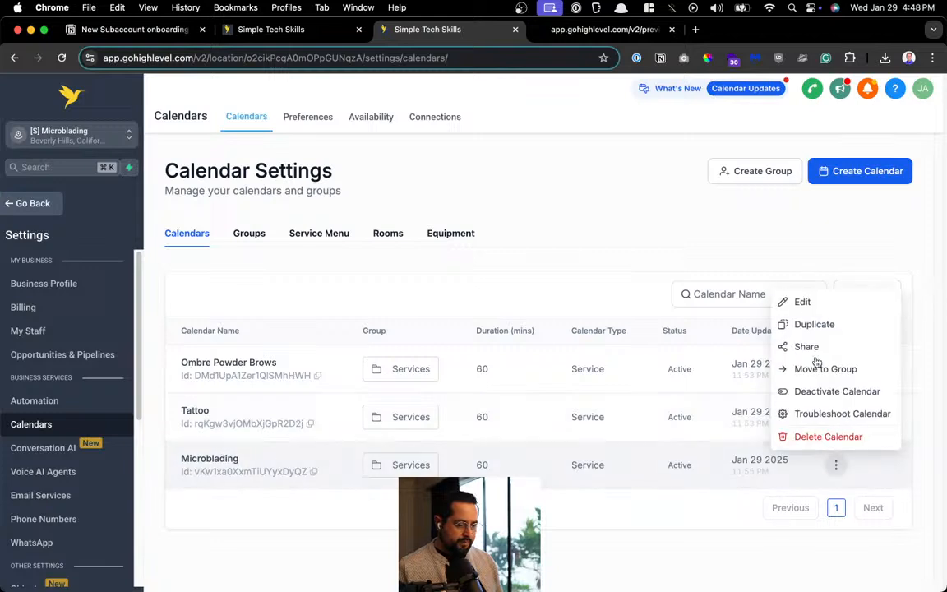
click(798, 305)
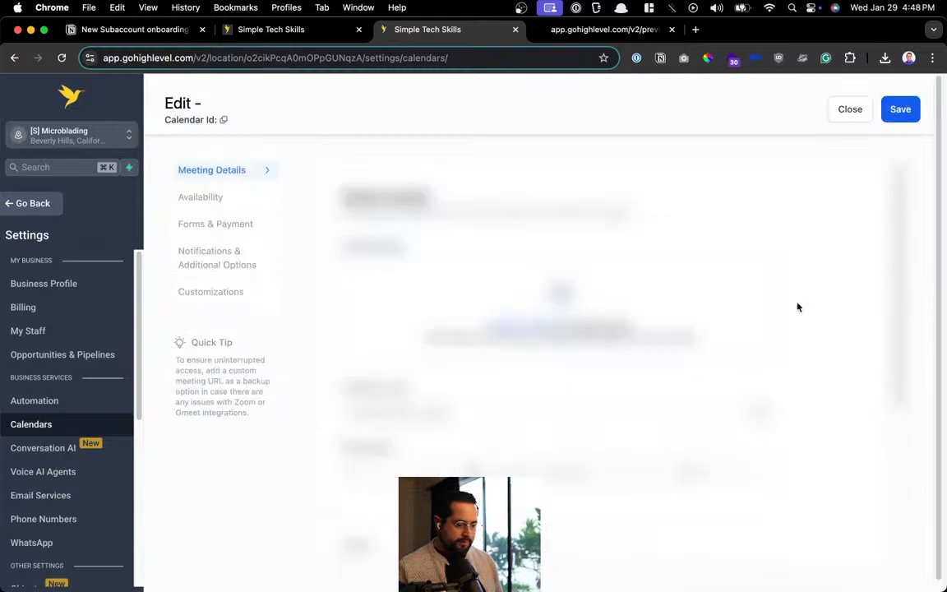
scroll(723, 304, down, 2)
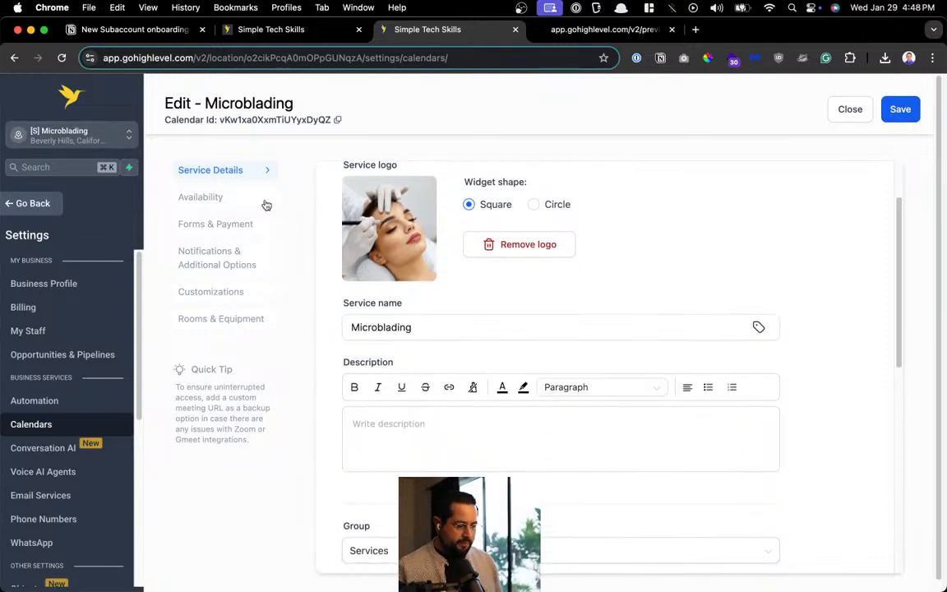
scroll(395, 283, down, 5)
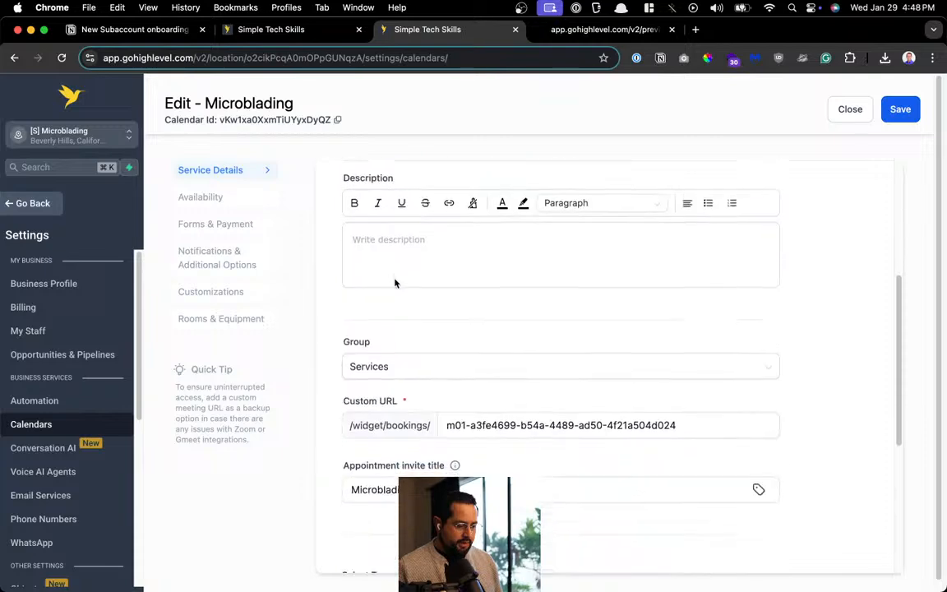
key(super+t)
text(gohighlevel hot)
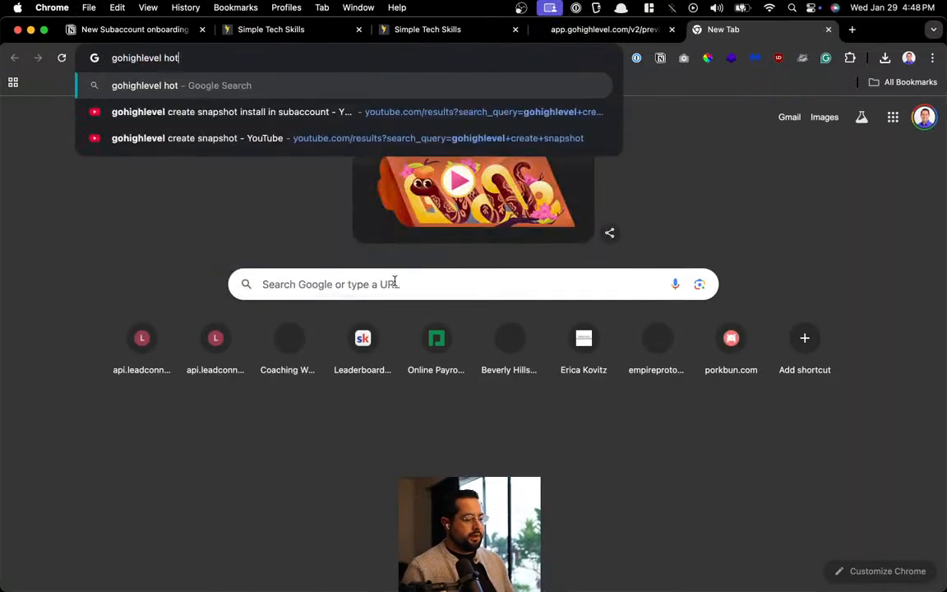
Search Google for 'gohighlevel how to confirm calendar appointments'
key(BackSpace)
text(w to con)
text(firm ca)
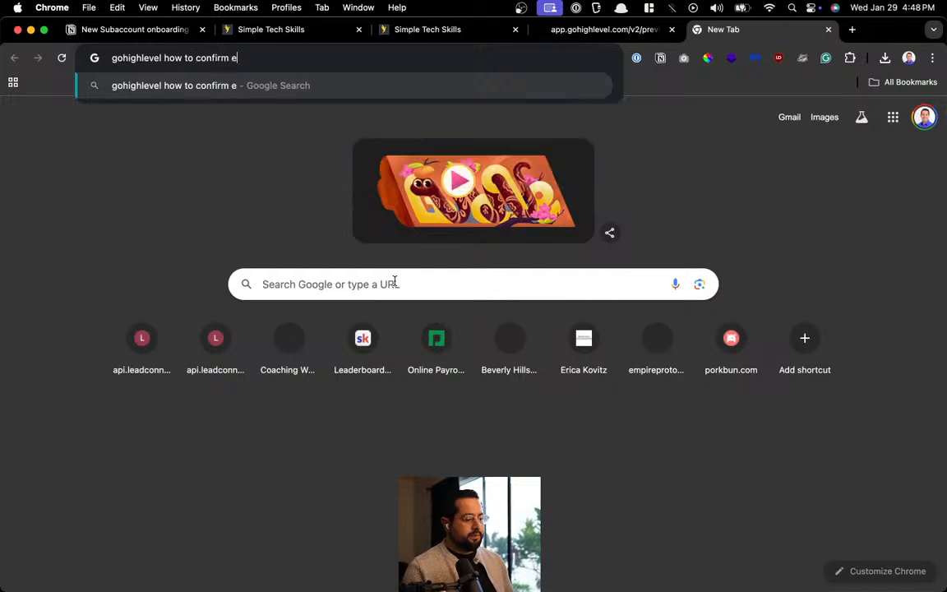
key(BackSpace)
text(calendar)
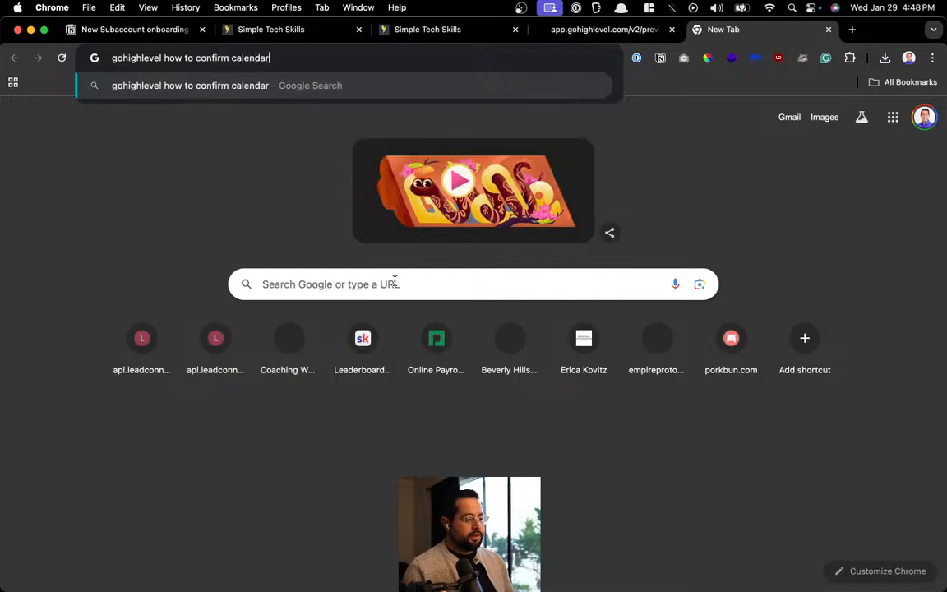
text( appoitnments)
key(Return)
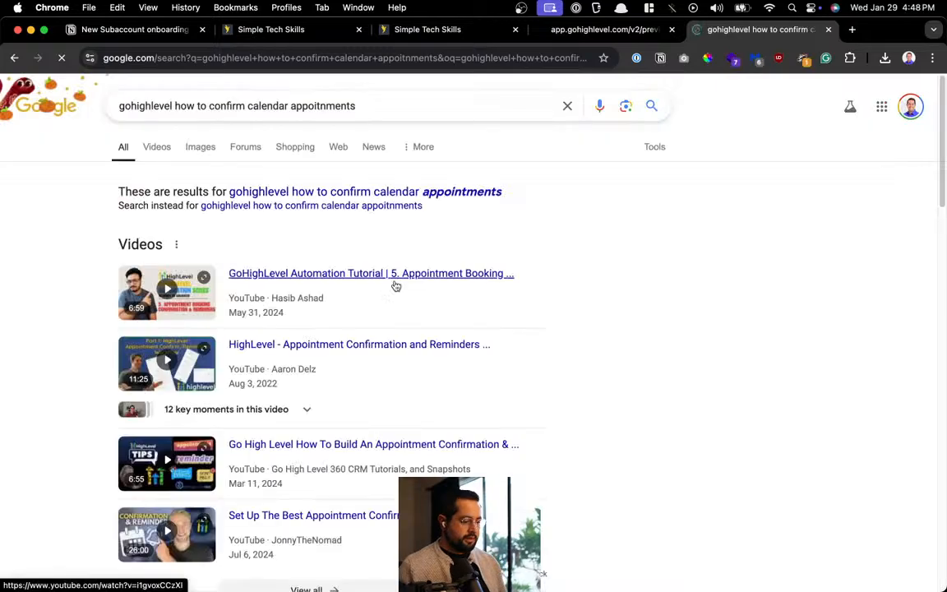
Open the Notifications and Calendars & Appointments help results and view the notifications article
scroll(526, 261, down, 5)
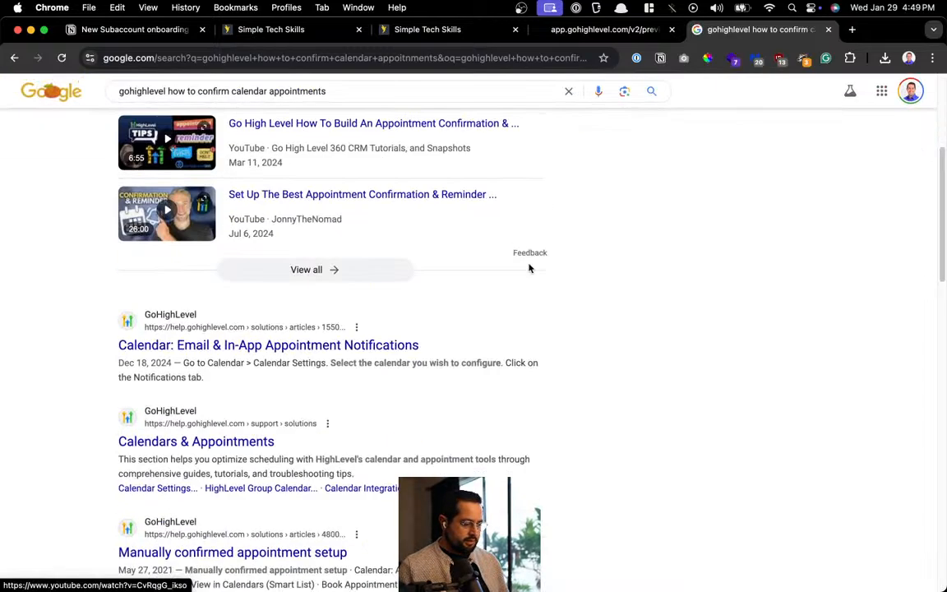
super+click(287, 346)
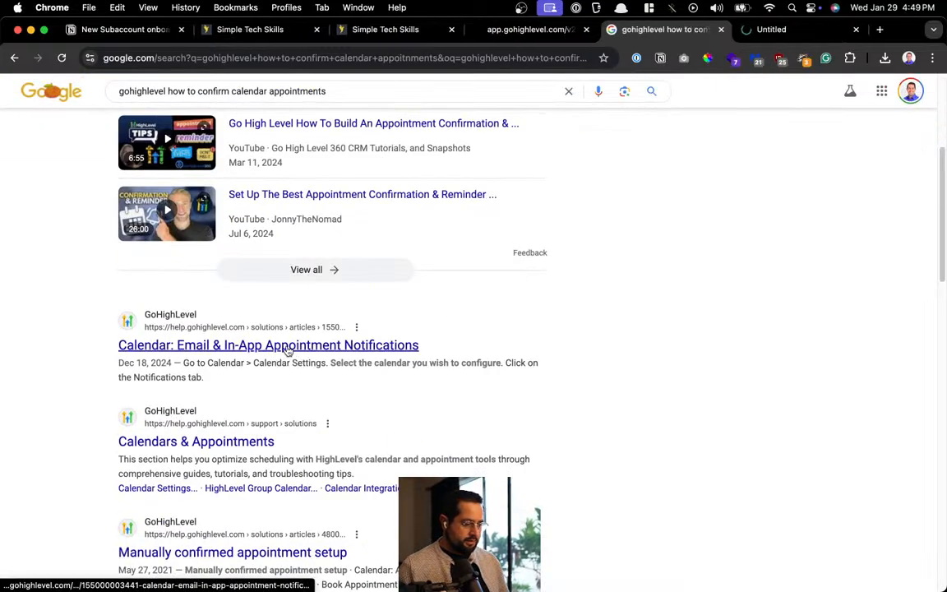
super+click(218, 442)
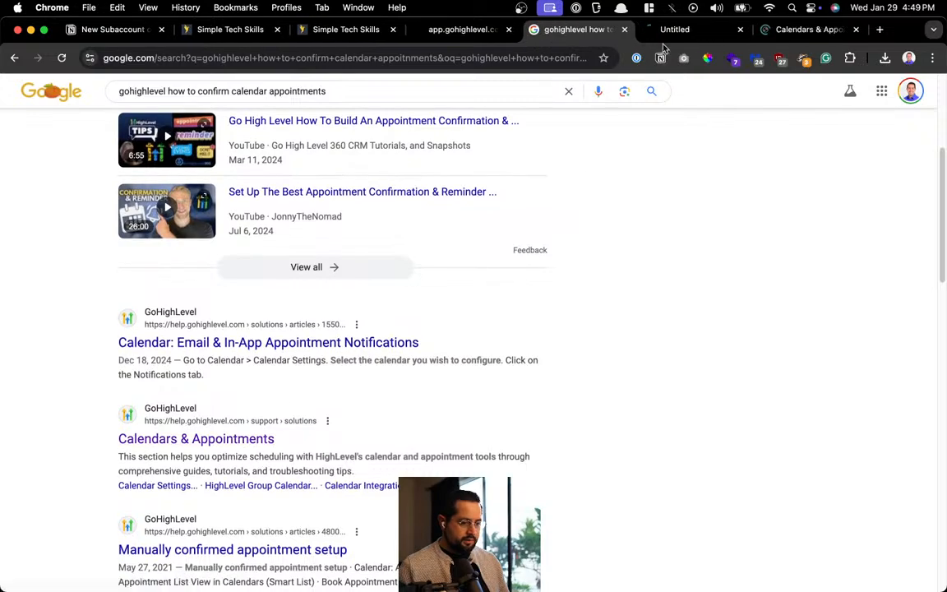
click(668, 31)
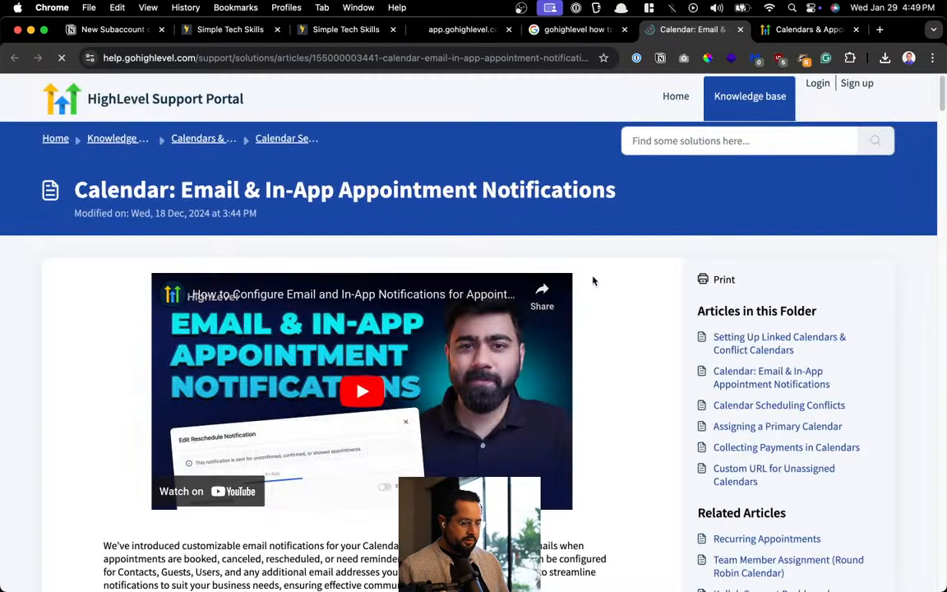
Find 'confirm' in the article, mark the Appointment Booked status descriptions, and return to the calendar
key(super+f)
text(confirm)
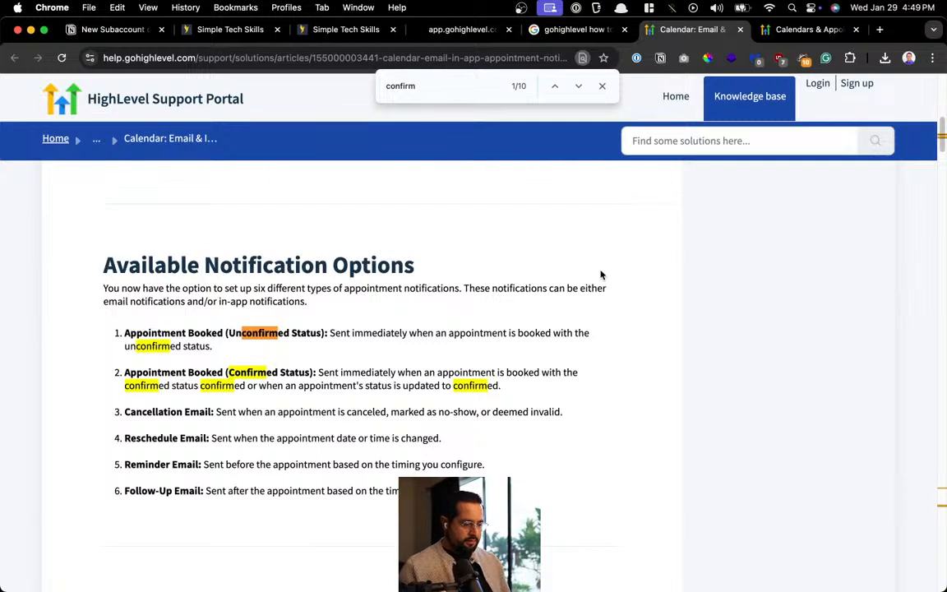
drag(346, 335, 537, 333)
drag(150, 341, 188, 346)
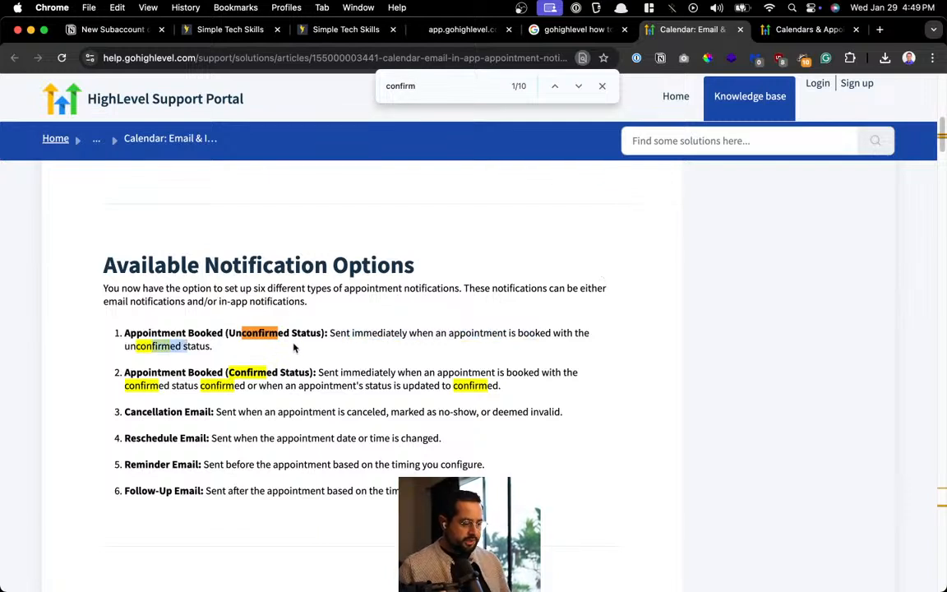
drag(321, 372, 499, 385)
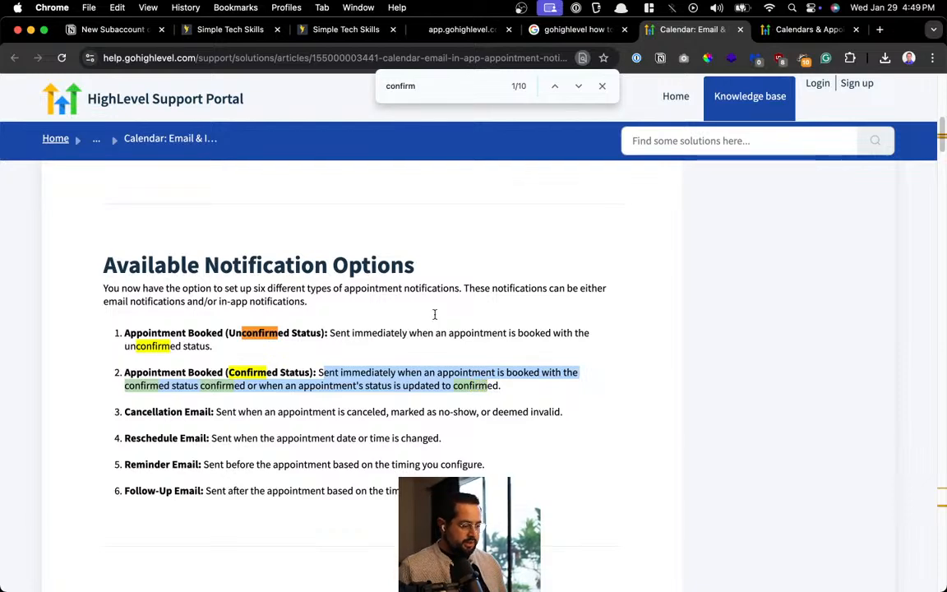
click(324, 33)
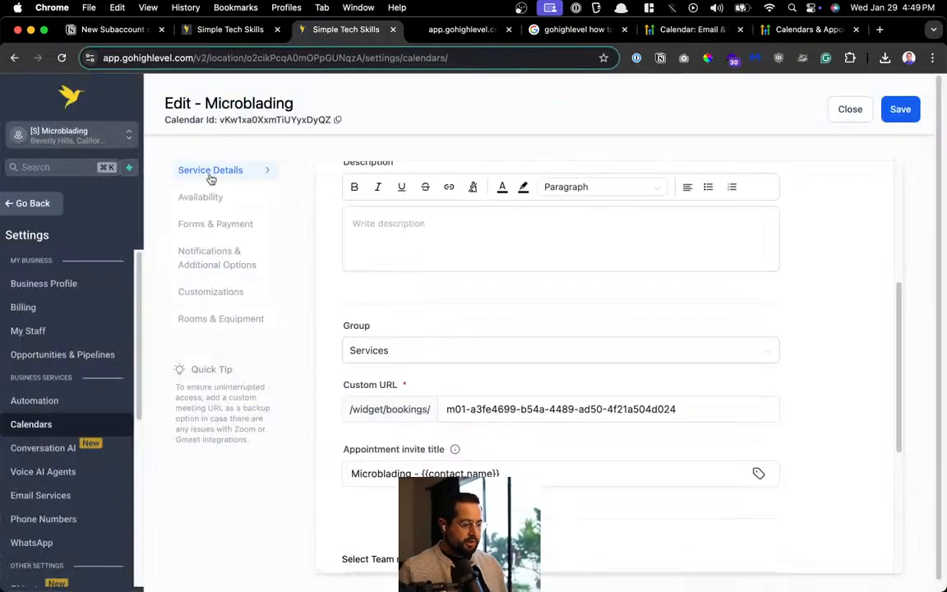
Leave the calendar editor via Dashboard and Sites, then open Settings > Calendars
click(32, 205)
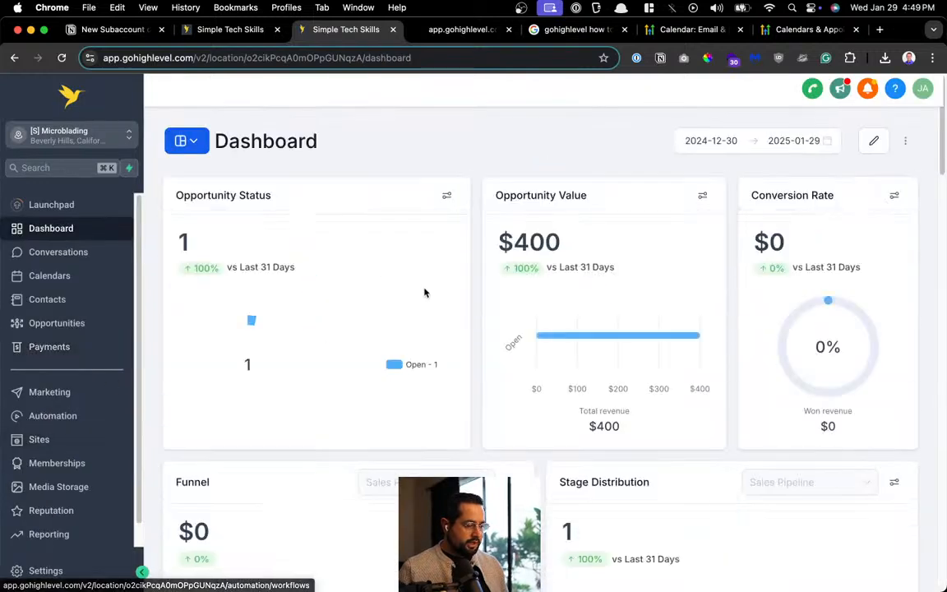
click(72, 438)
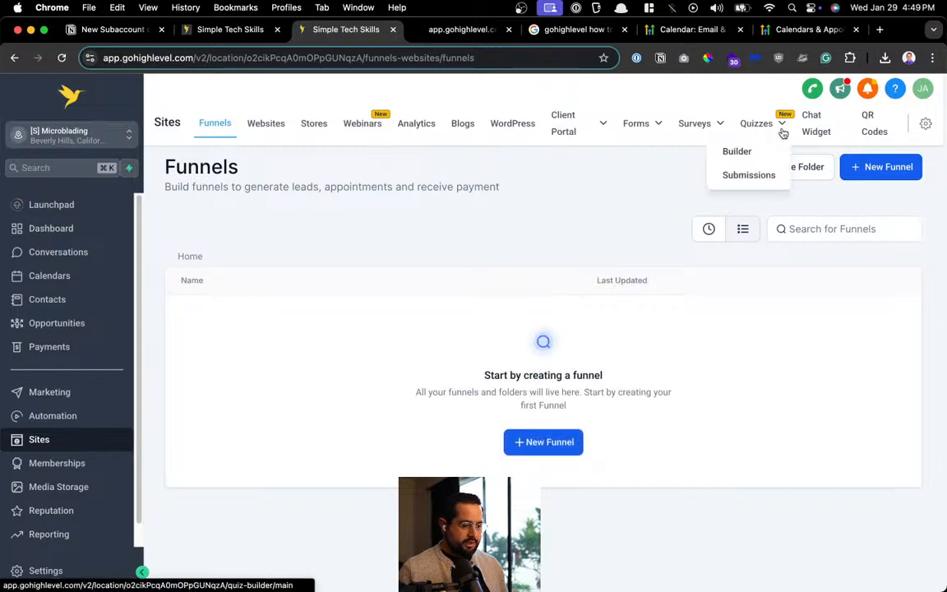
click(36, 573)
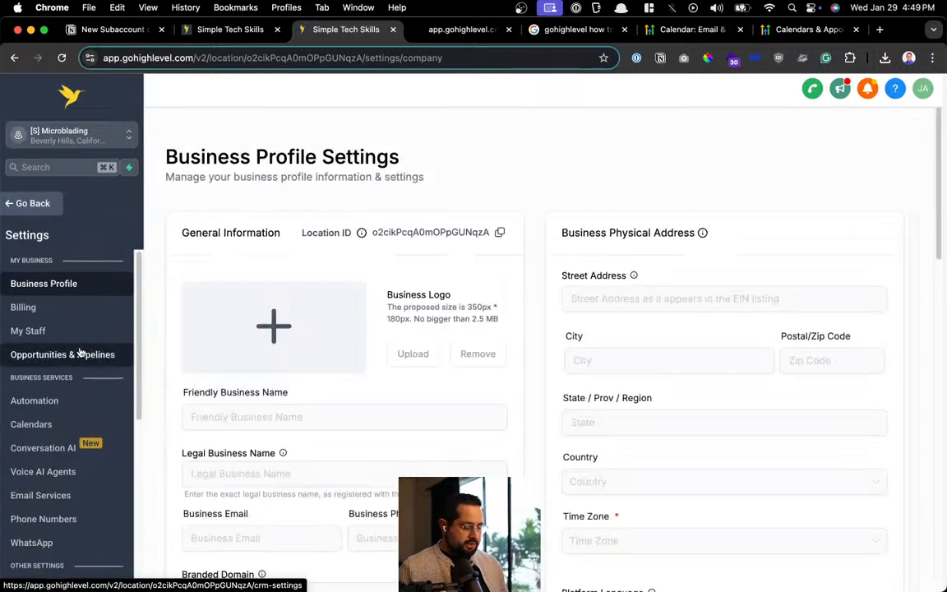
click(33, 425)
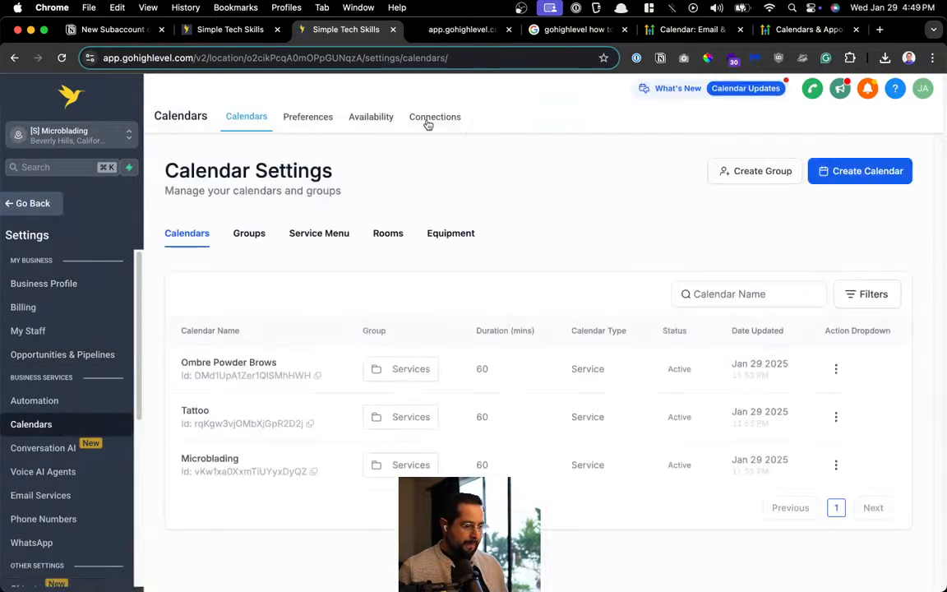
Browse the calendar Availability, Preferences and Connections tabs
click(352, 121)
click(260, 120)
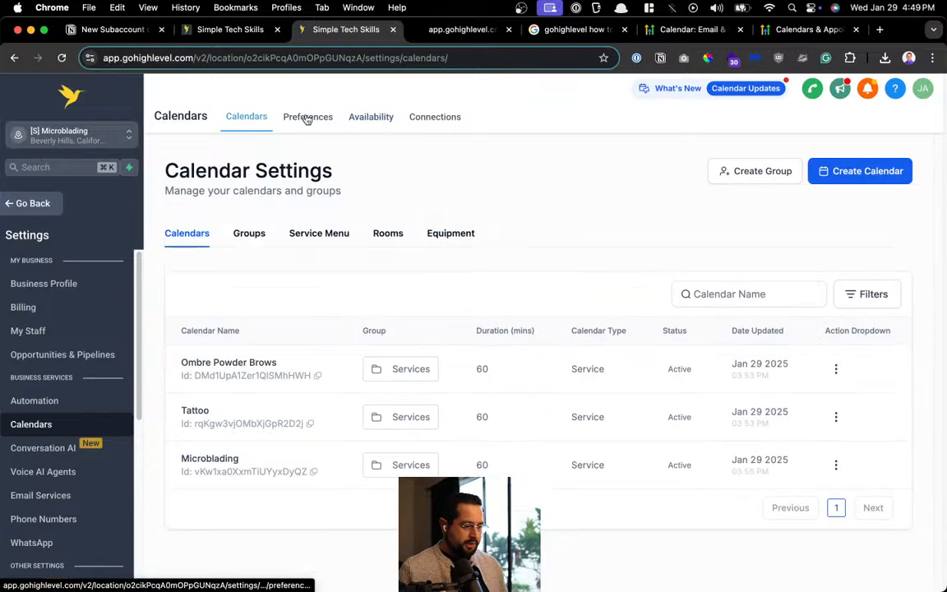
click(306, 119)
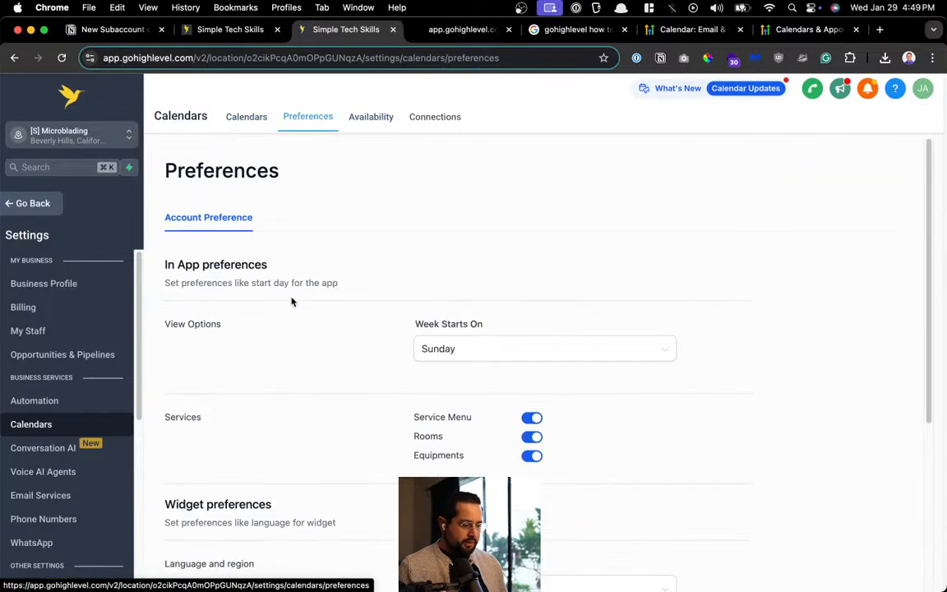
scroll(292, 301, down, 5)
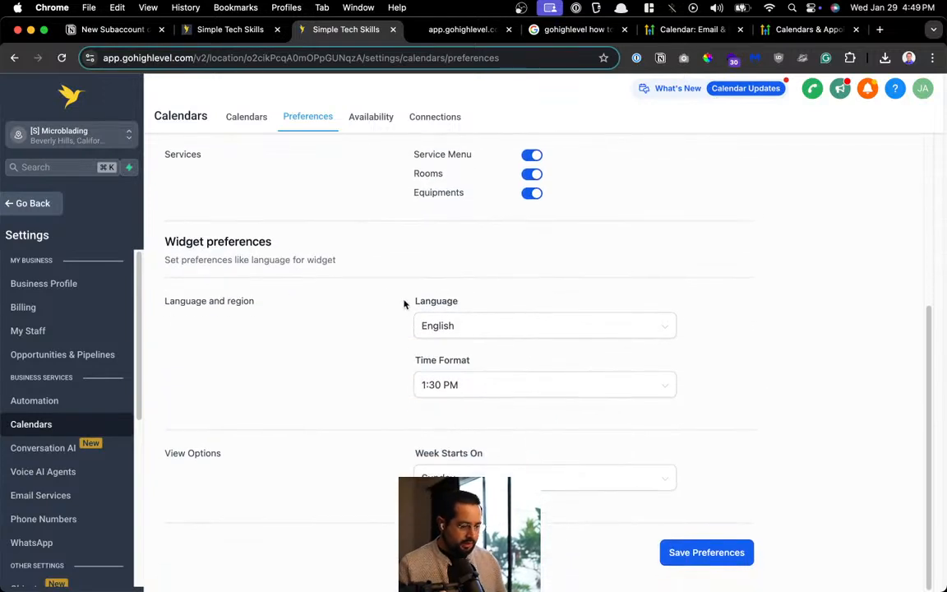
scroll(380, 294, up, 4)
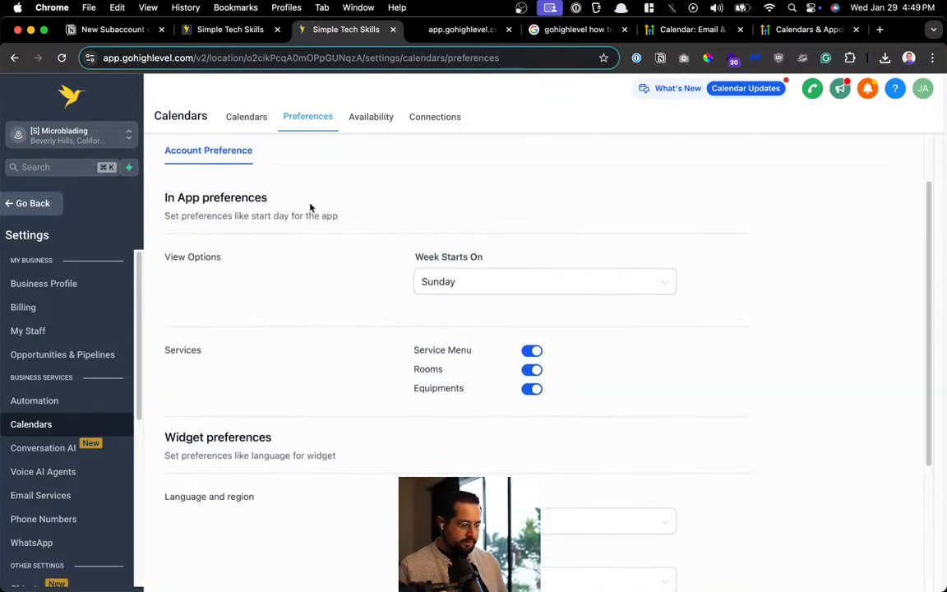
click(370, 122)
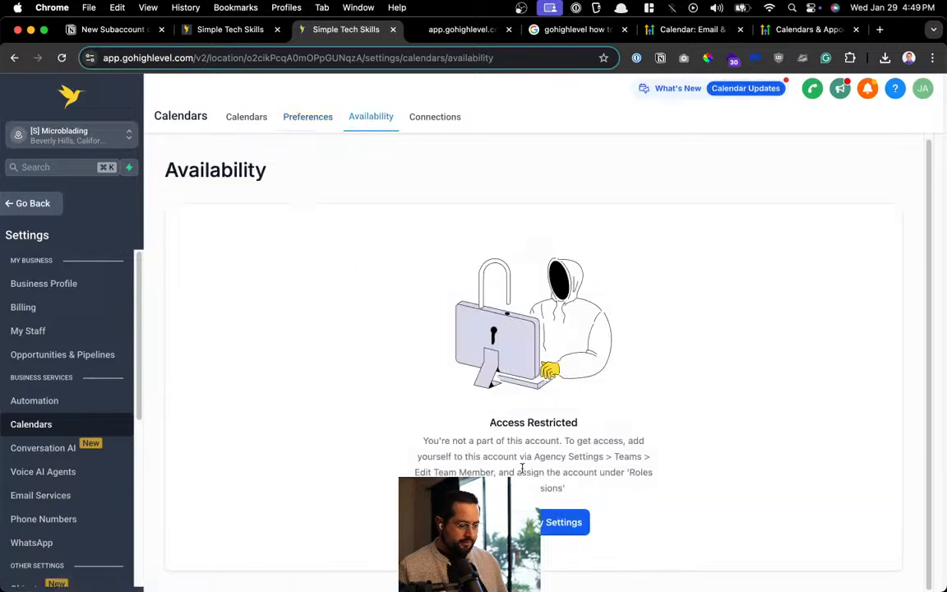
click(416, 123)
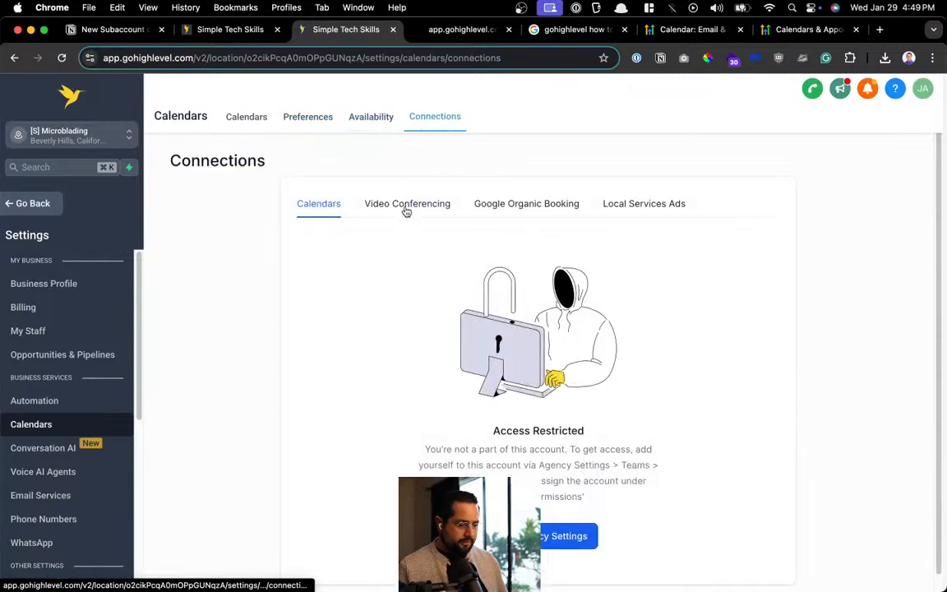
click(238, 124)
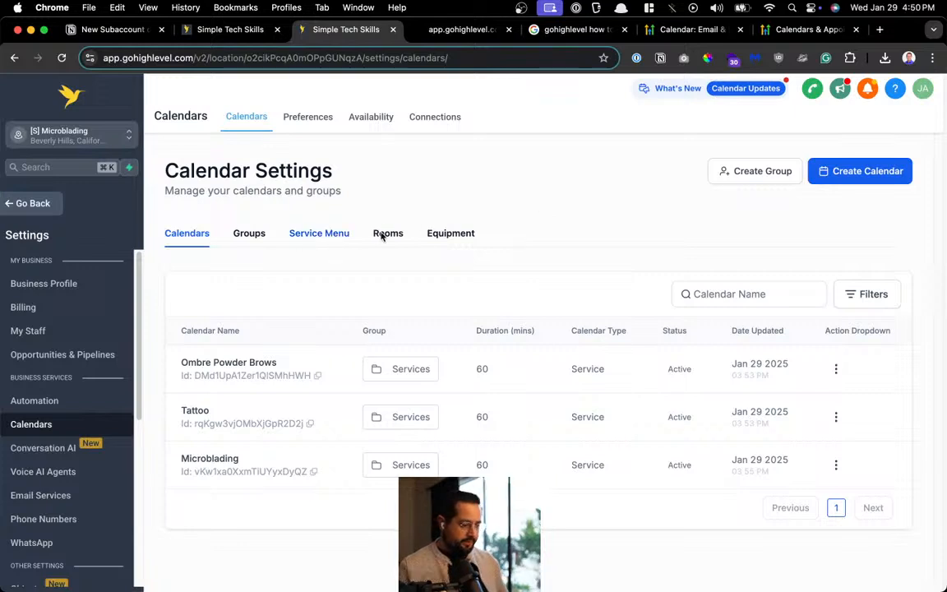
View the calendar Groups and Preferences again, then leave Settings
click(259, 240)
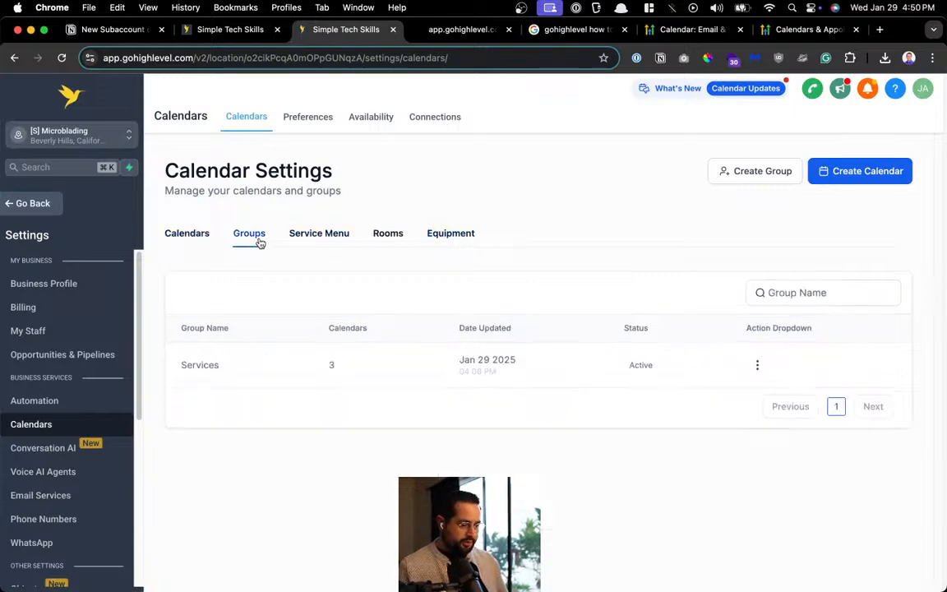
click(287, 118)
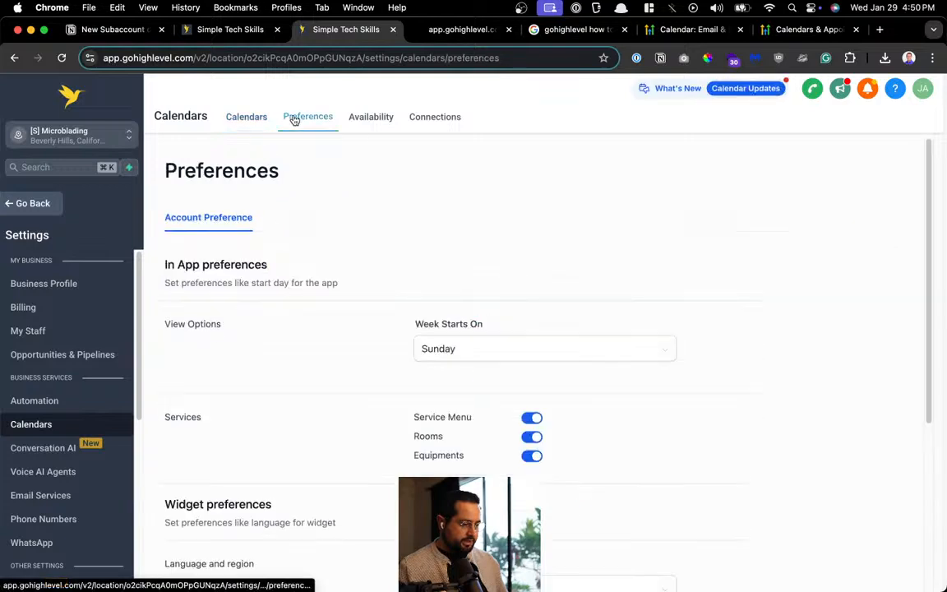
scroll(500, 270, down, 1)
scroll(501, 270, down, 5)
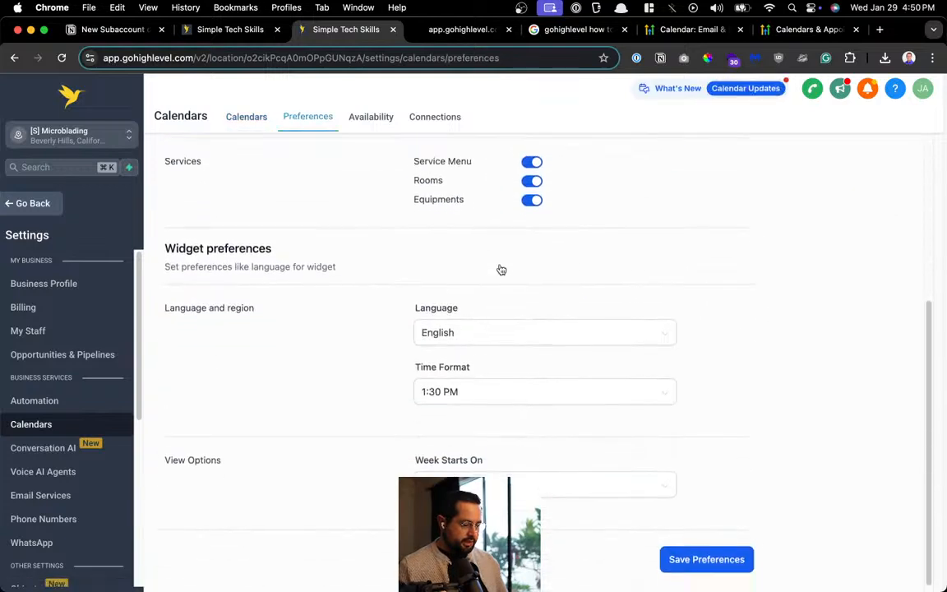
scroll(258, 309, up, 6)
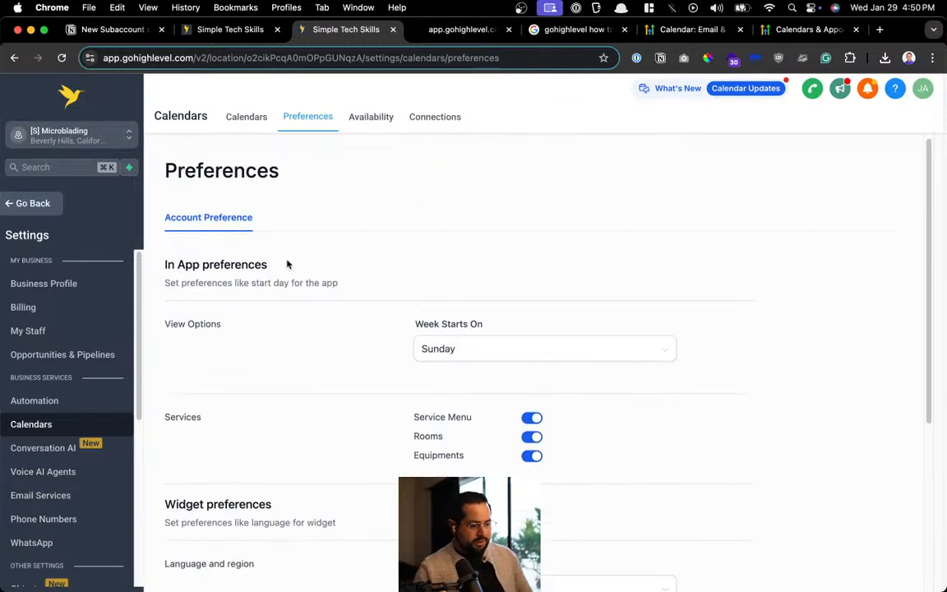
click(245, 123)
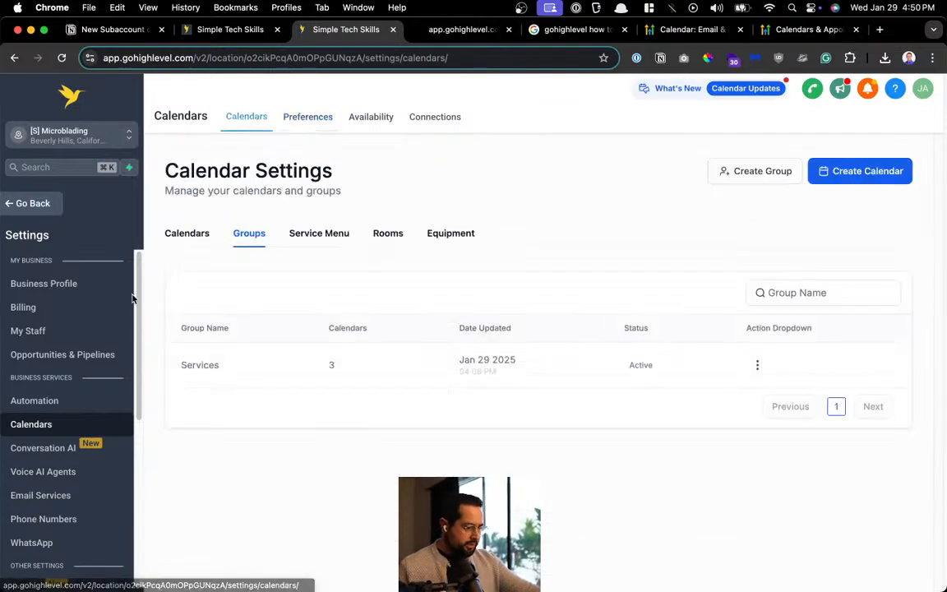
click(48, 203)
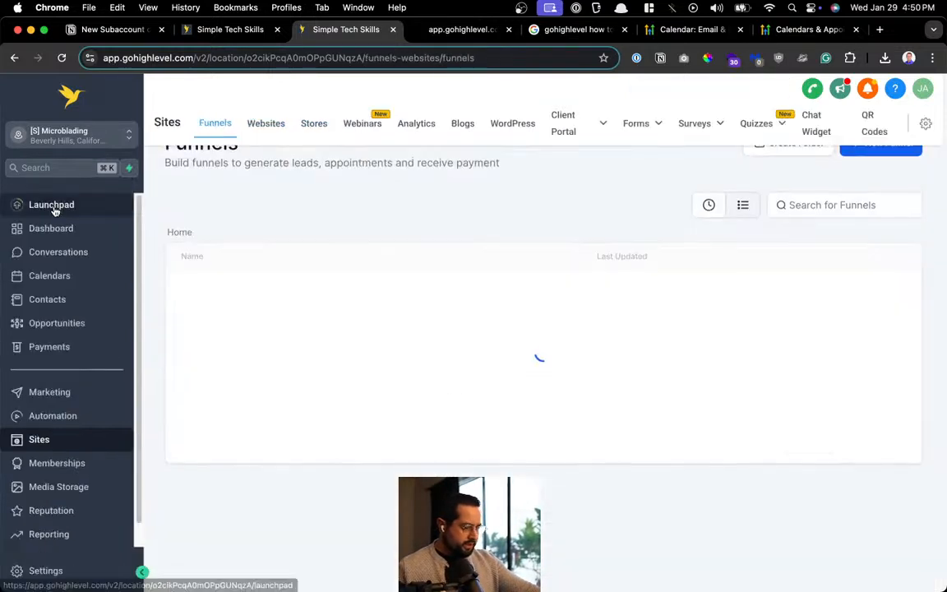
Open the appointments list and check the test appointment's status options
click(67, 273)
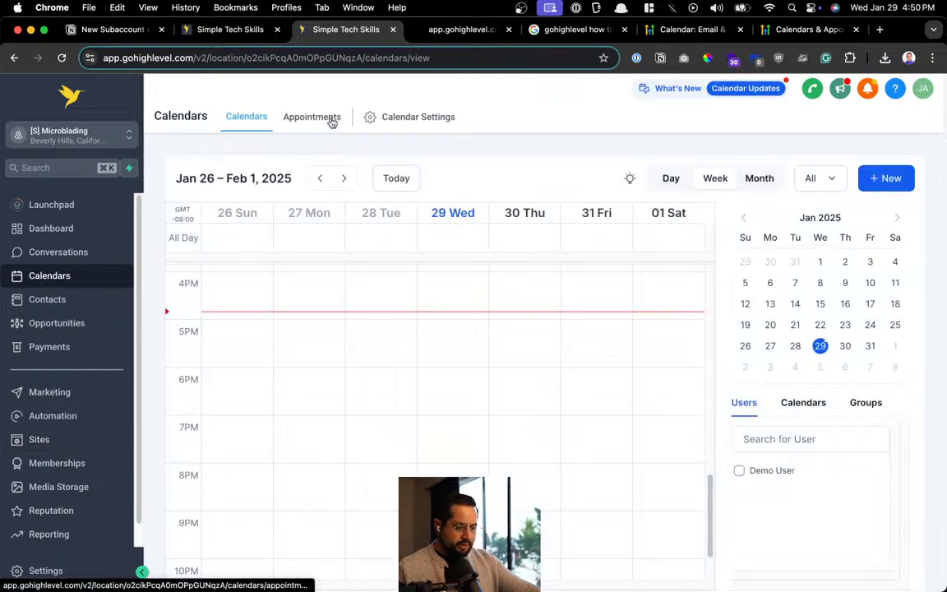
click(329, 121)
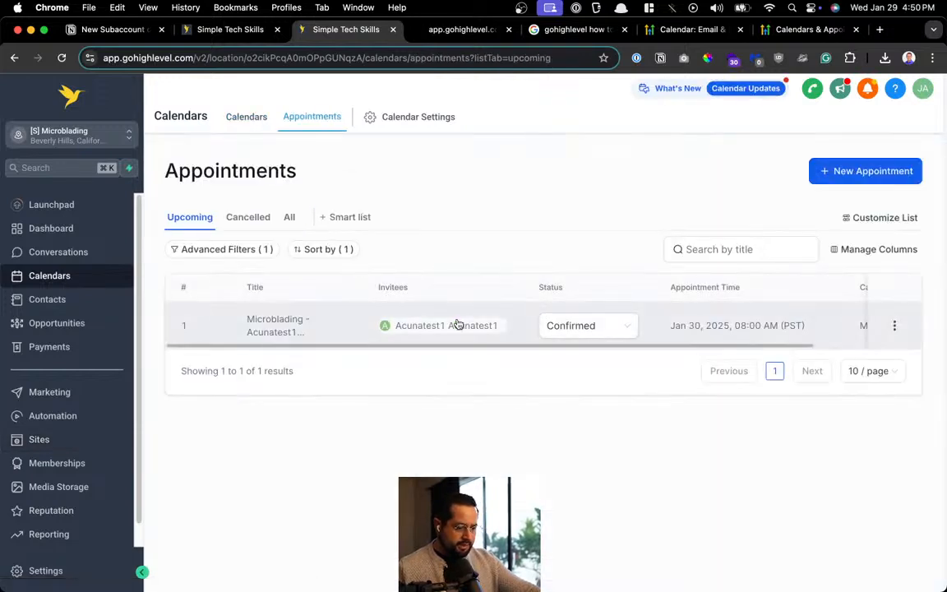
click(602, 329)
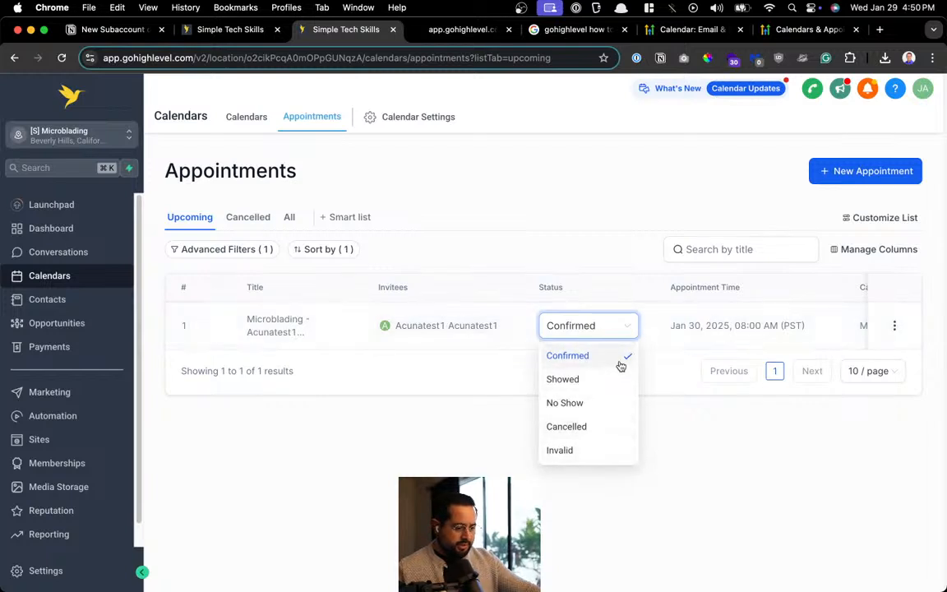
click(579, 264)
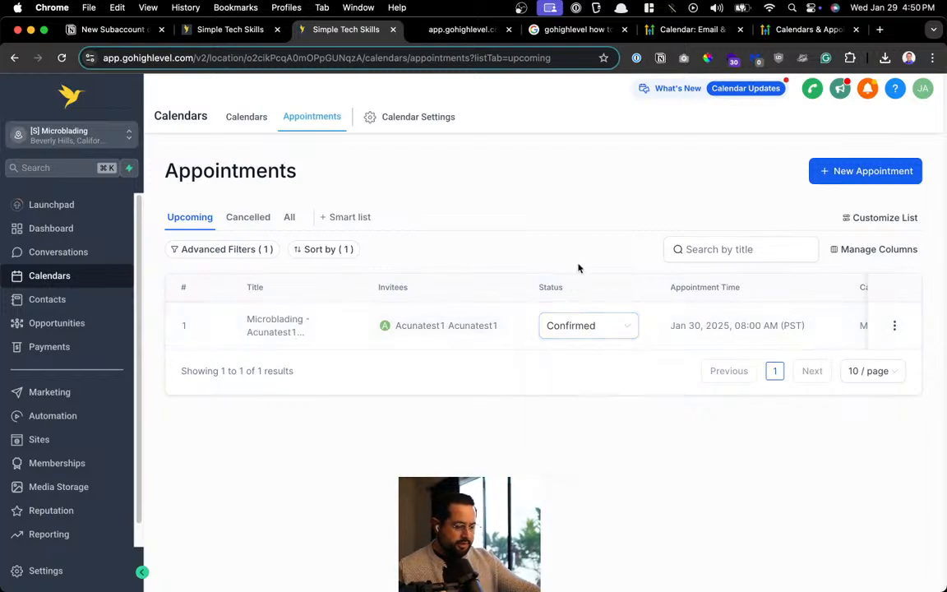
Set the Jan 30, 08:00 AM appointment to Confirmed and check its Microblading calendar
click(553, 337)
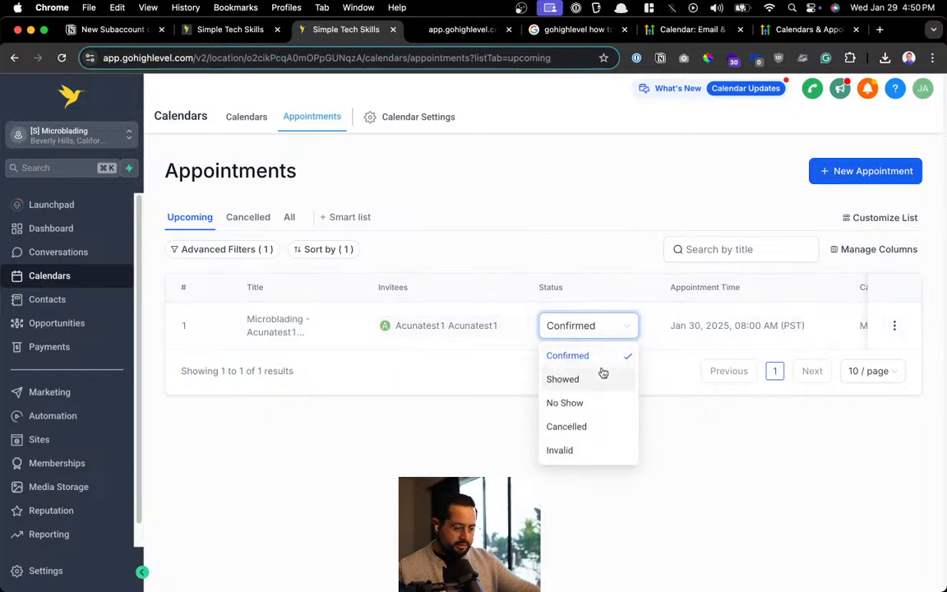
click(579, 362)
click(564, 388)
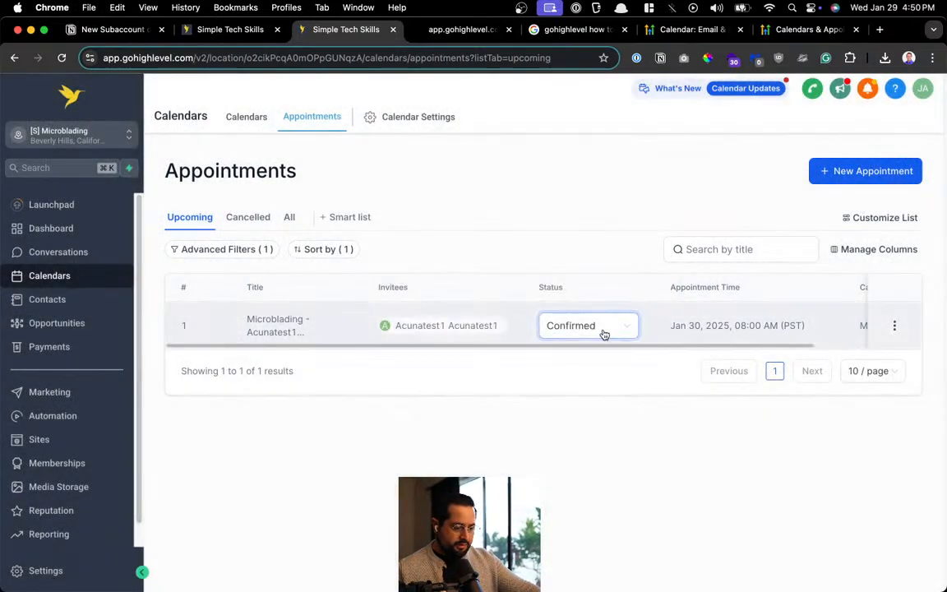
click(602, 333)
click(590, 359)
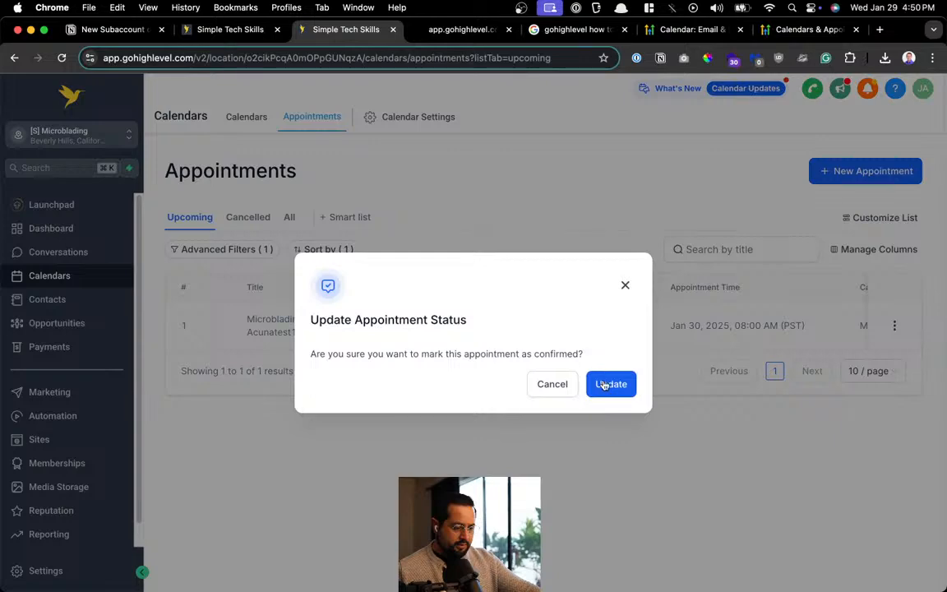
click(609, 384)
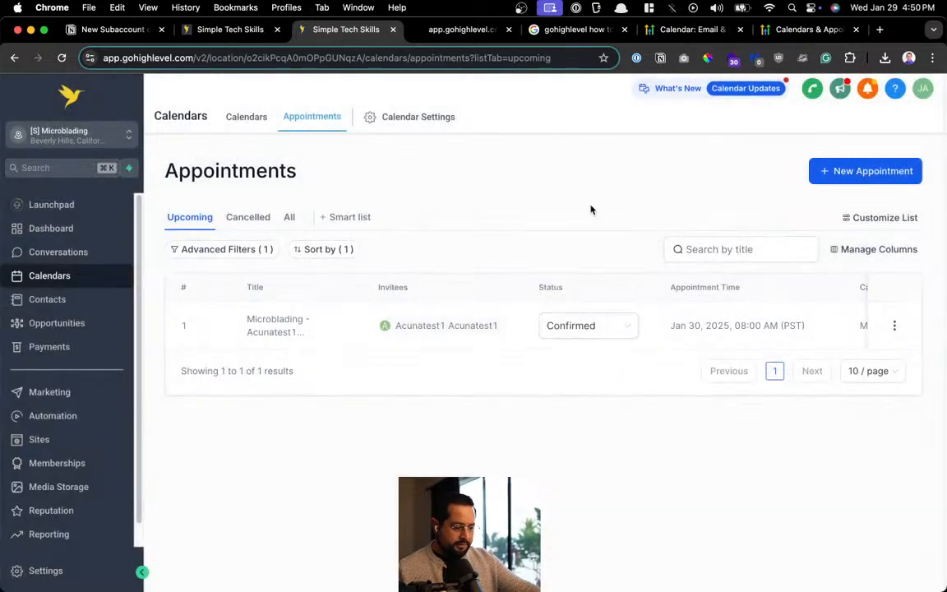
drag(761, 349, 859, 346)
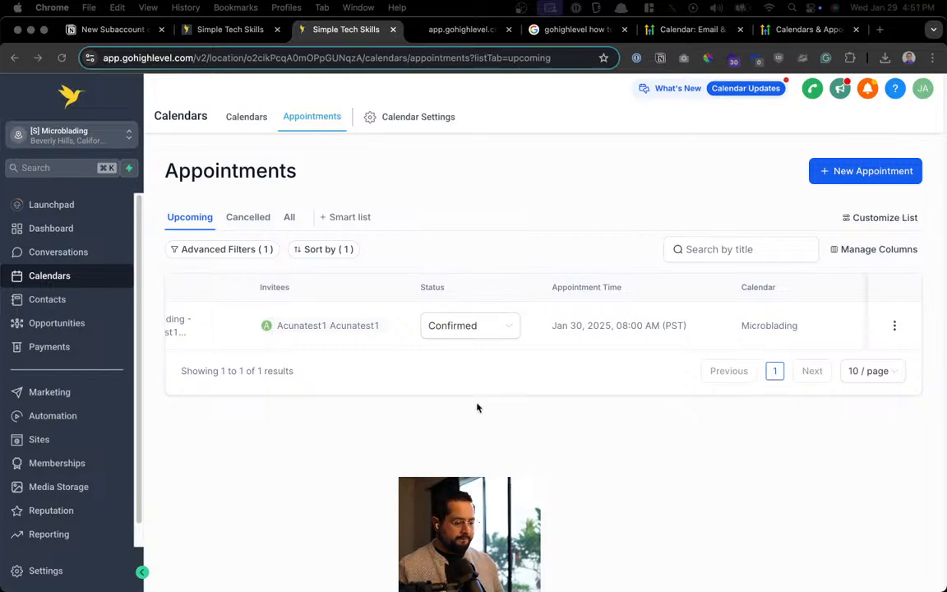
Review the test appointment's full details, then open Calendar Settings listing Ombre Powder Brows, Tattoo and Microblading
click(895, 325)
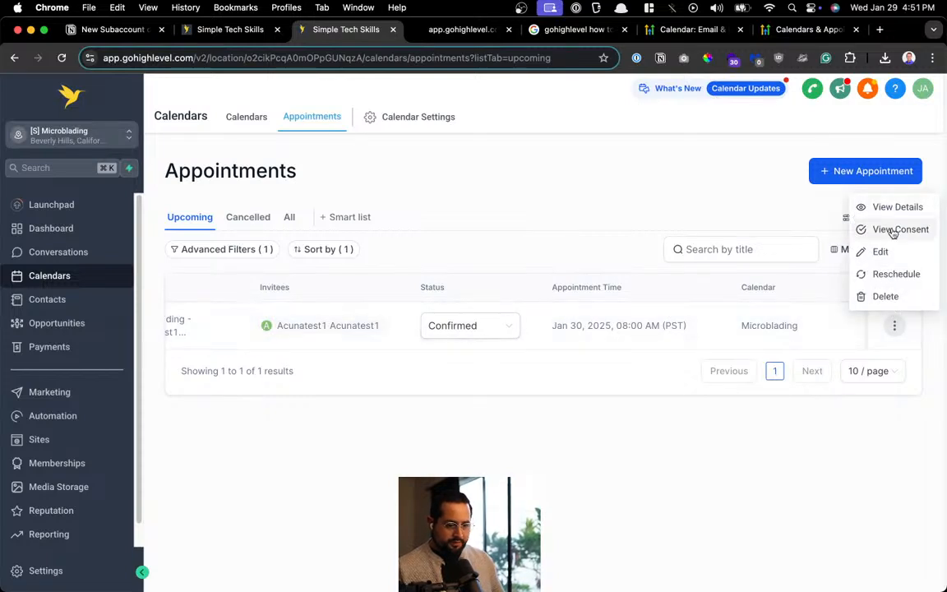
click(905, 212)
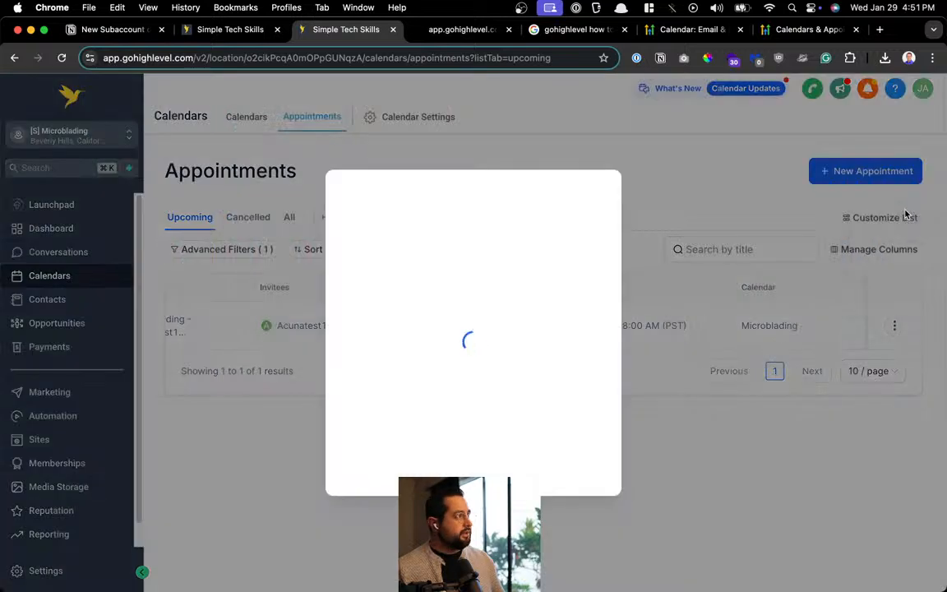
scroll(476, 296, down, 3)
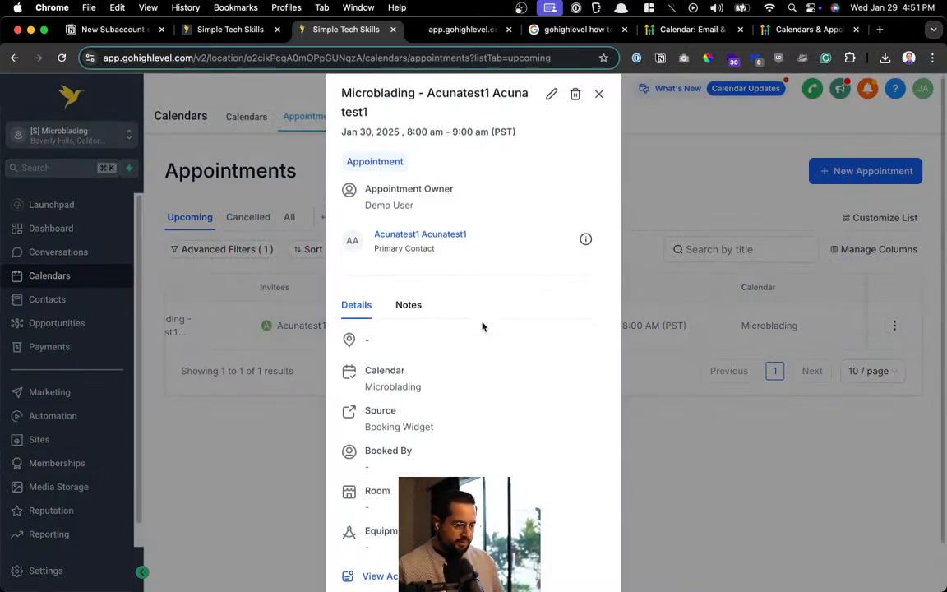
scroll(503, 326, up, 3)
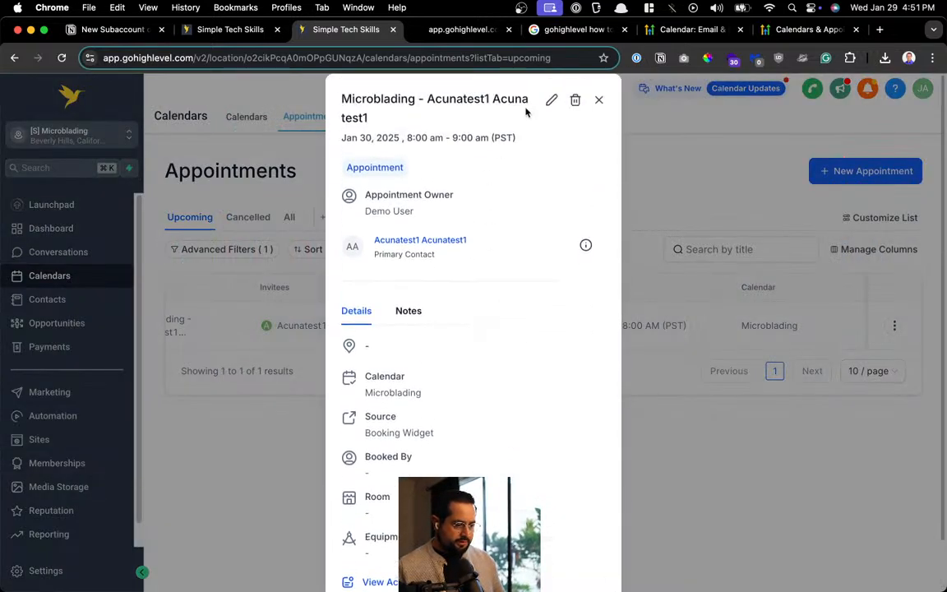
click(598, 101)
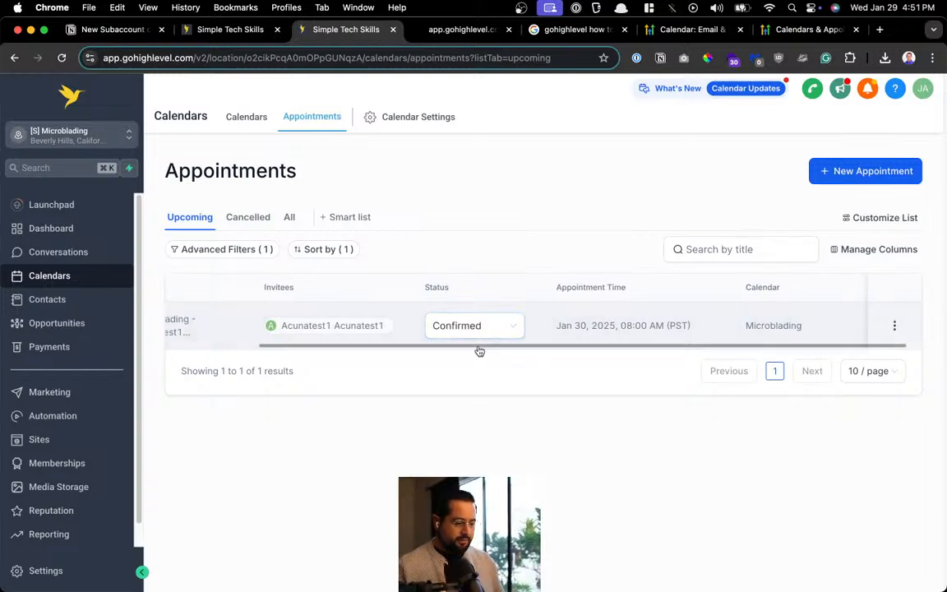
drag(481, 347, 332, 346)
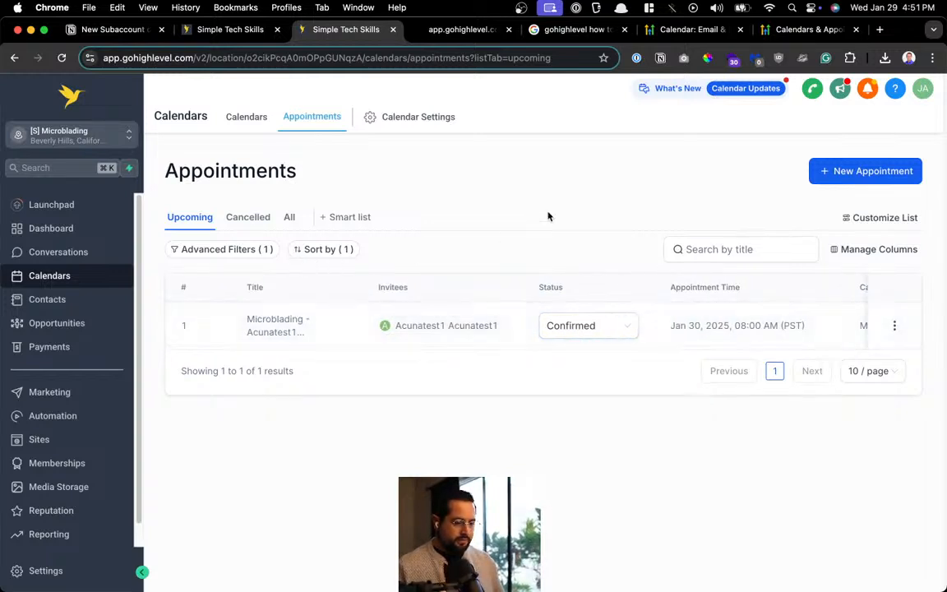
click(434, 120)
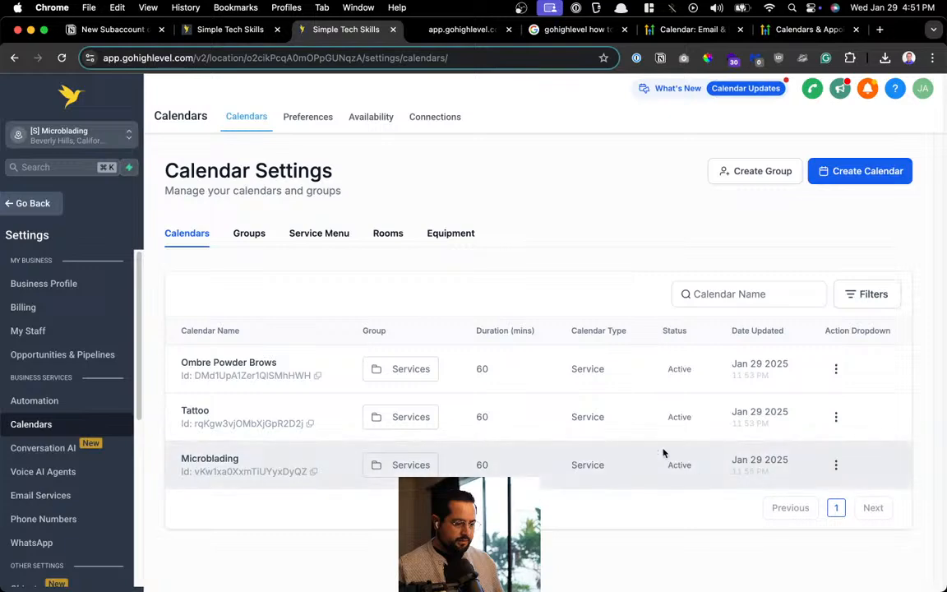
Search 'gohighlevel autoconfirm appointments' and open the 'Calendar Booking Status Default to Unconfirmed' result in a new tab
key(super+t)
text(gohigh)
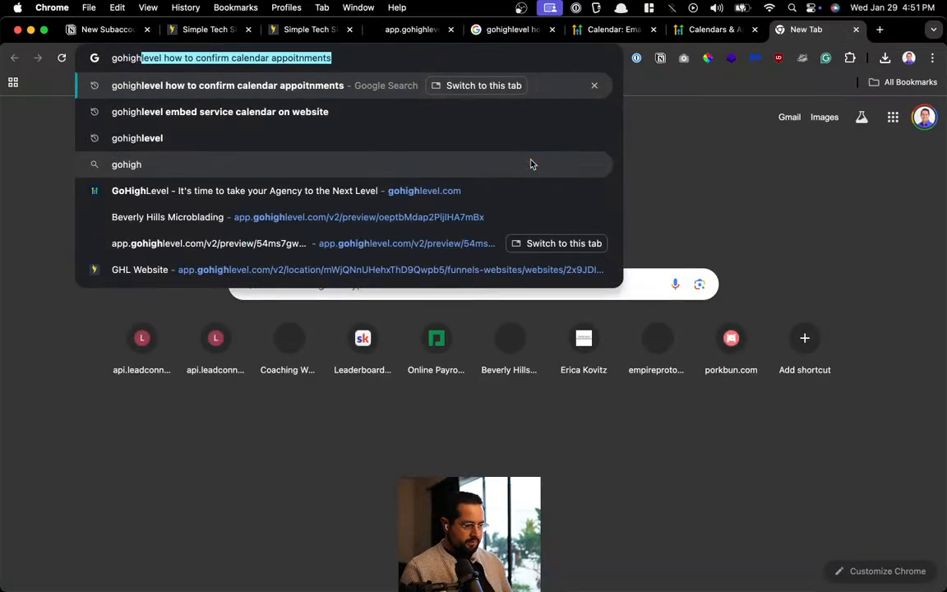
text(level autoc)
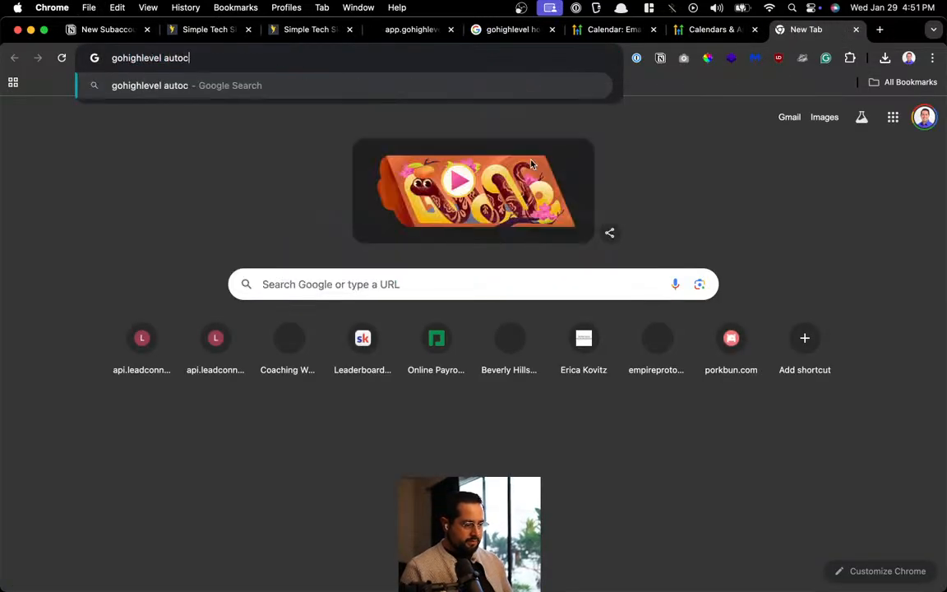
text(onfirm appoitnment)
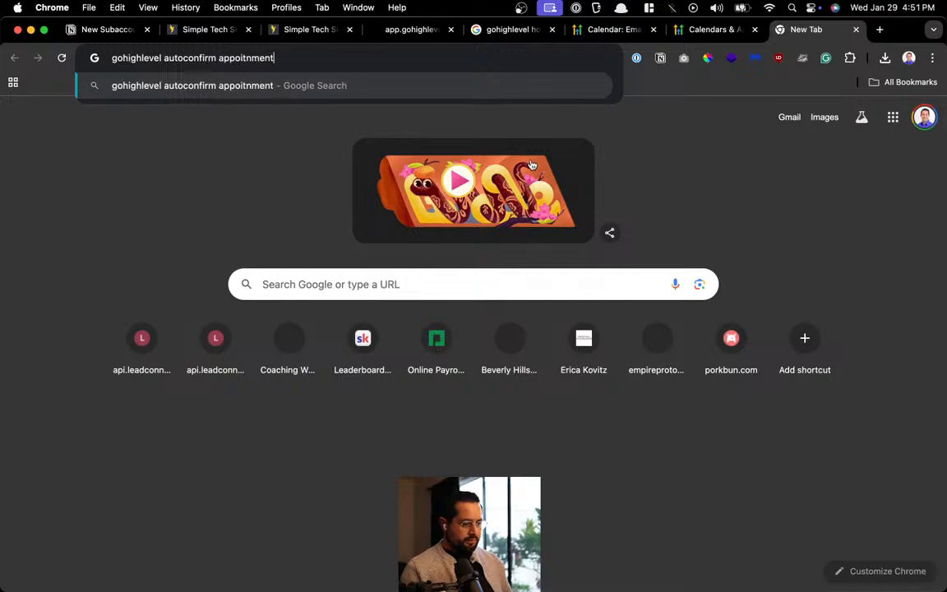
key(BackSpace)
key(BackSpace)
key(BackSpace)
key(BackSpace)
key(BackSpace)
key(BackSpace)
key(BackSpace)
text(intments)
key(Return)
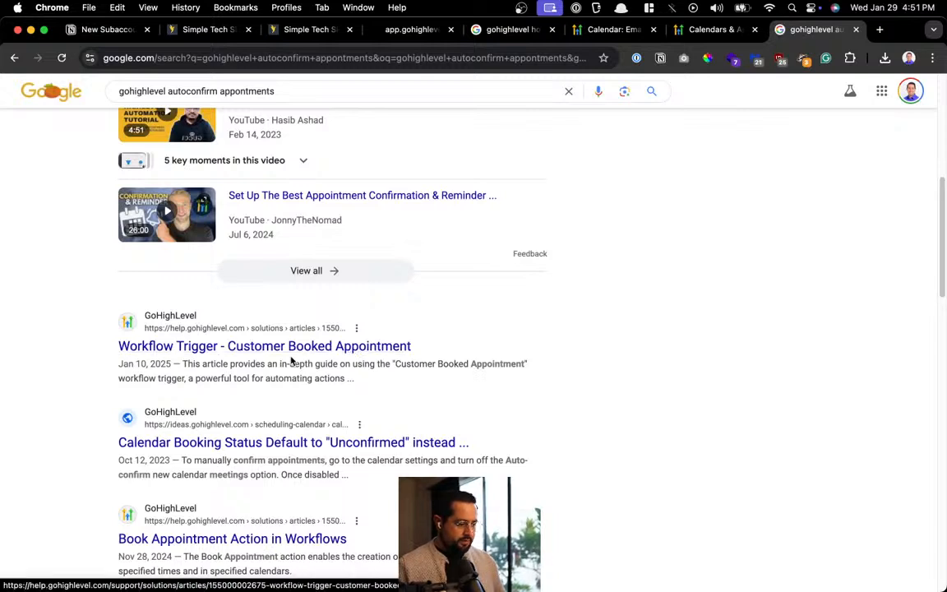
scroll(244, 366, down, 2)
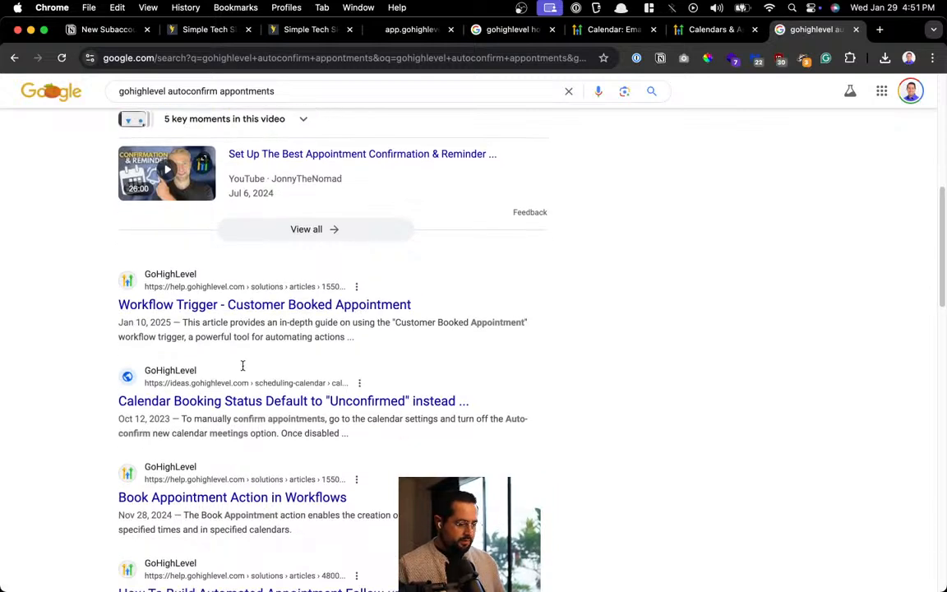
super+click(296, 387)
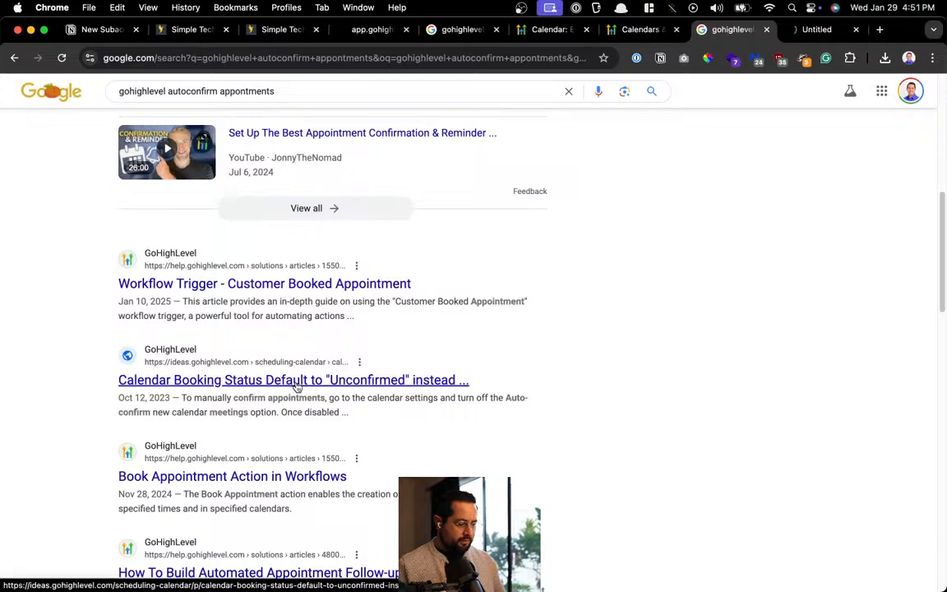
Read the feature request about defaulting bookings to Unconfirmed, highlighting the point on raising show rates
key(ctrl+Tab)
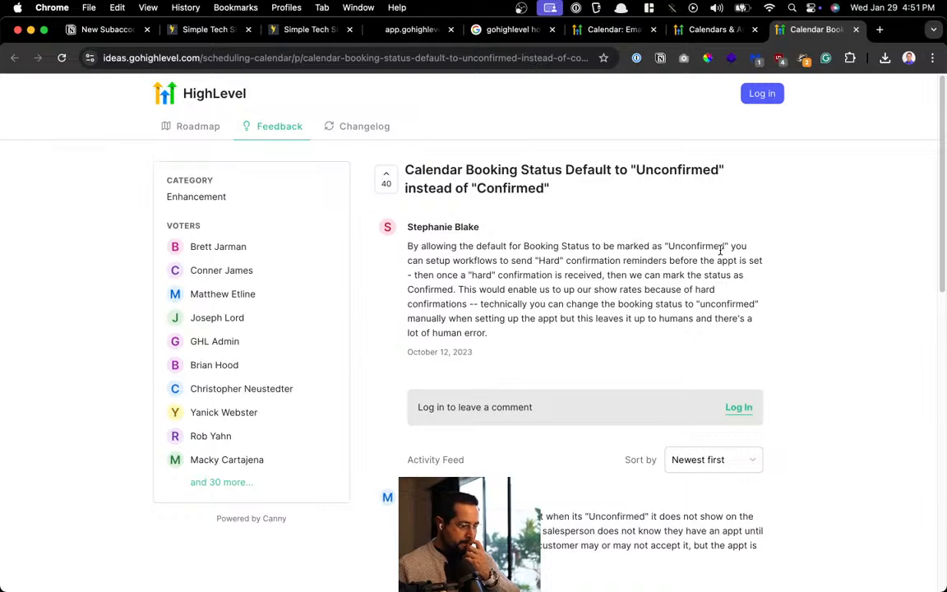
drag(607, 249, 660, 275)
drag(565, 290, 636, 289)
drag(528, 304, 655, 304)
scroll(656, 308, down, 3)
scroll(656, 308, down, 2)
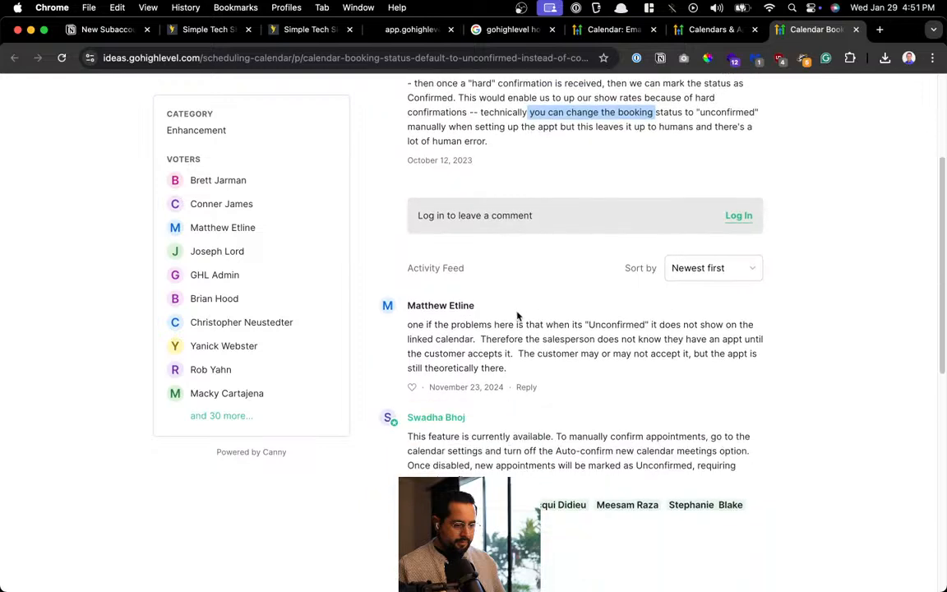
drag(473, 324, 753, 321)
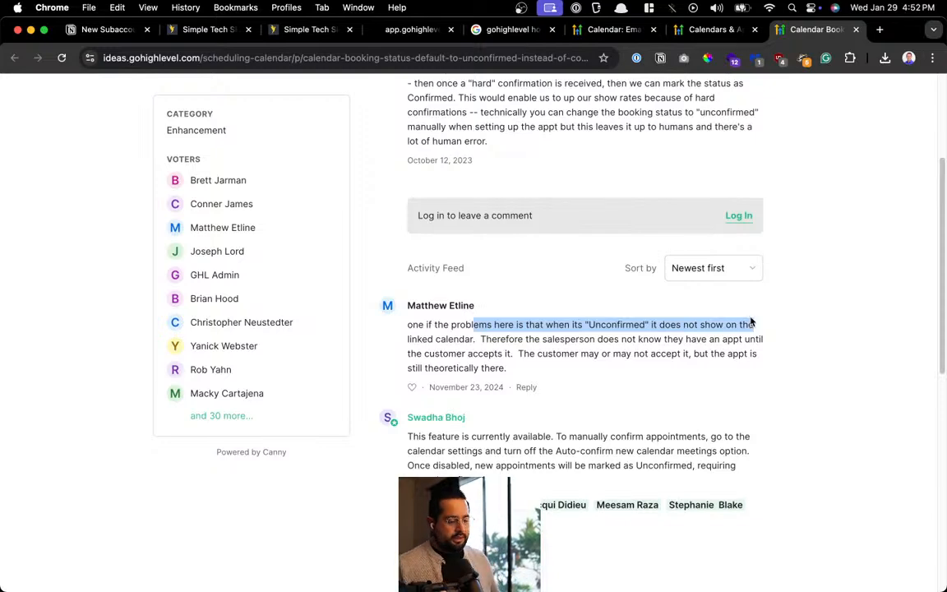
scroll(737, 335, down, 5)
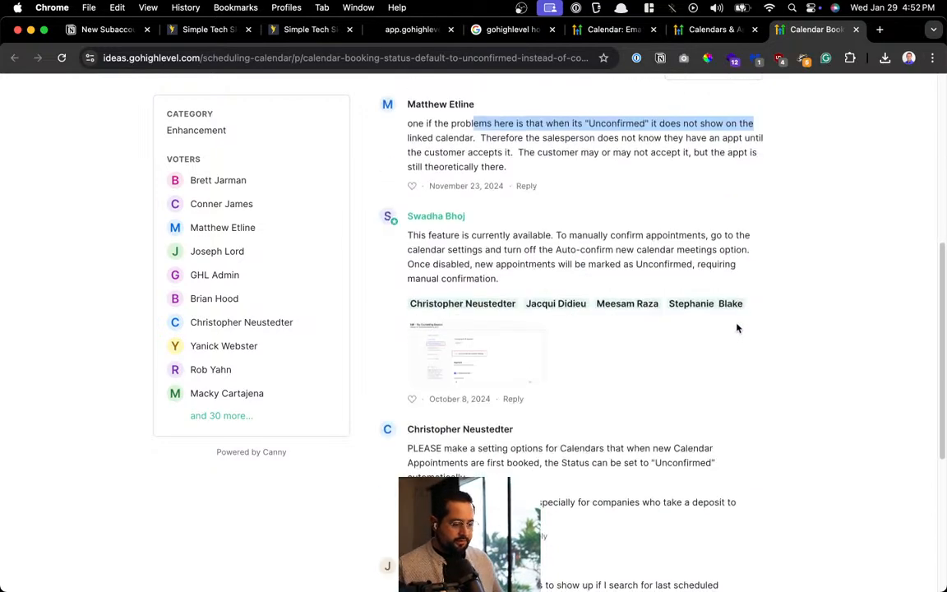
scroll(737, 328, down, 2)
scroll(738, 328, up, 5)
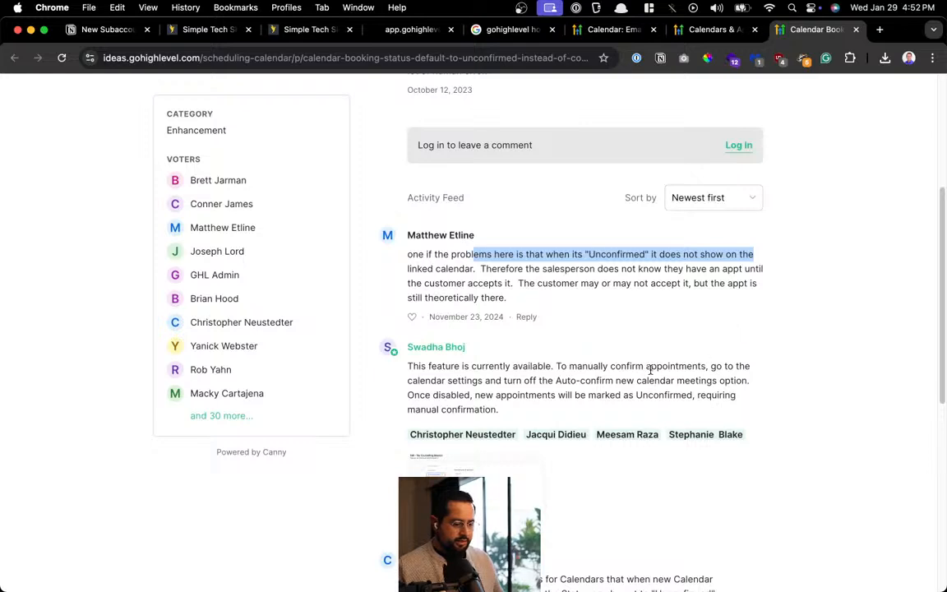
Highlight the reply's manual-confirmation and Auto-confirm advice, enlarge its screenshot, then return to GoHighLevel
click(465, 371)
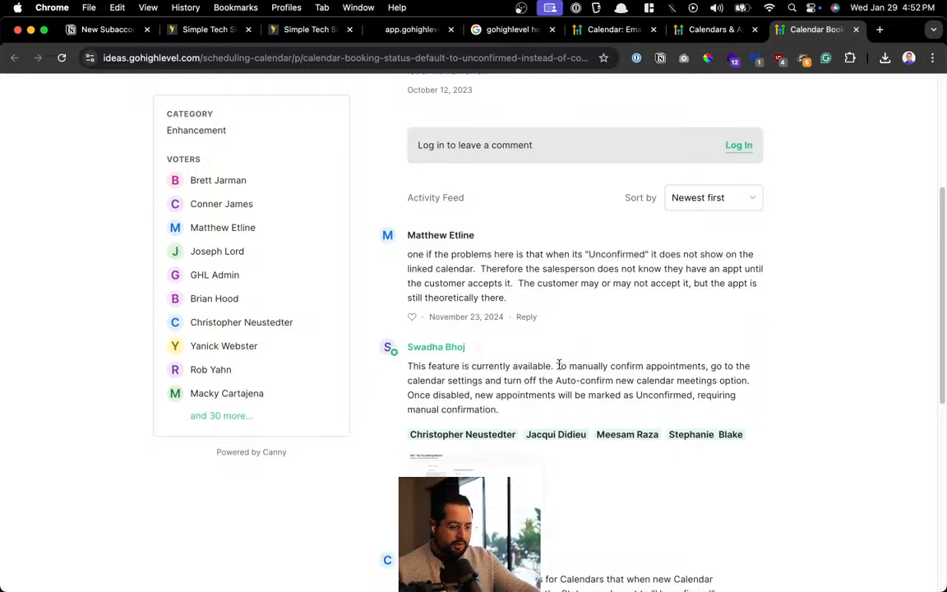
drag(558, 364, 641, 365)
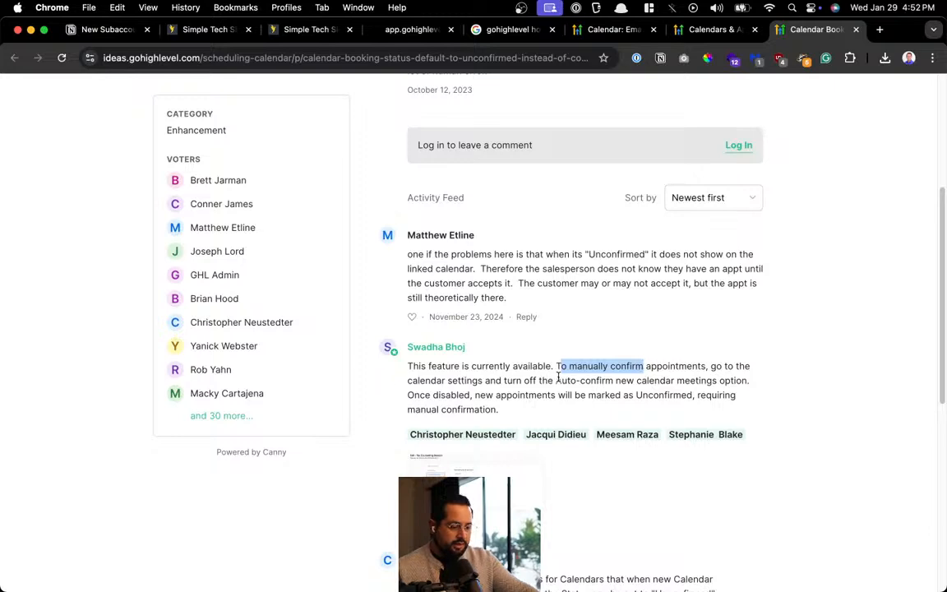
drag(556, 379, 729, 379)
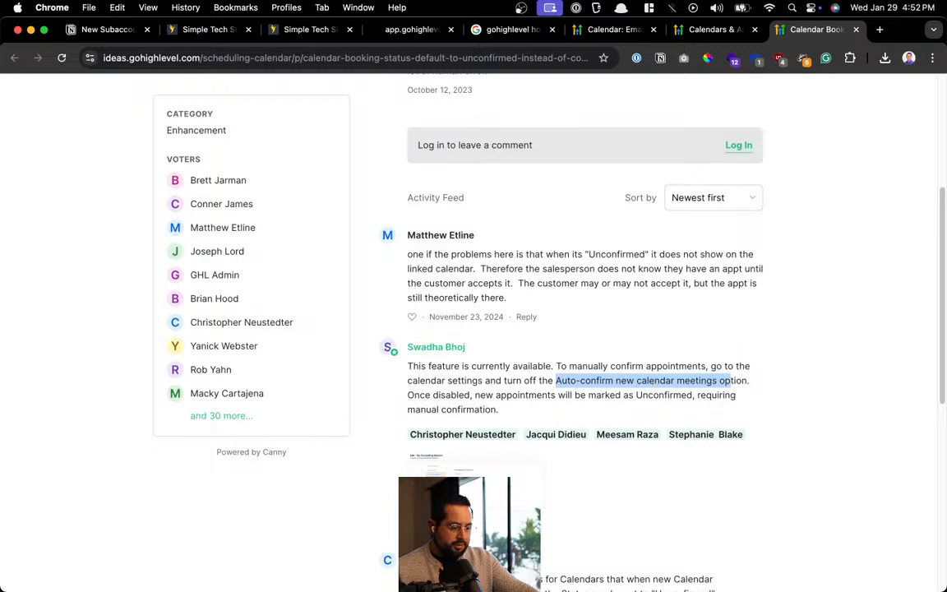
click(448, 464)
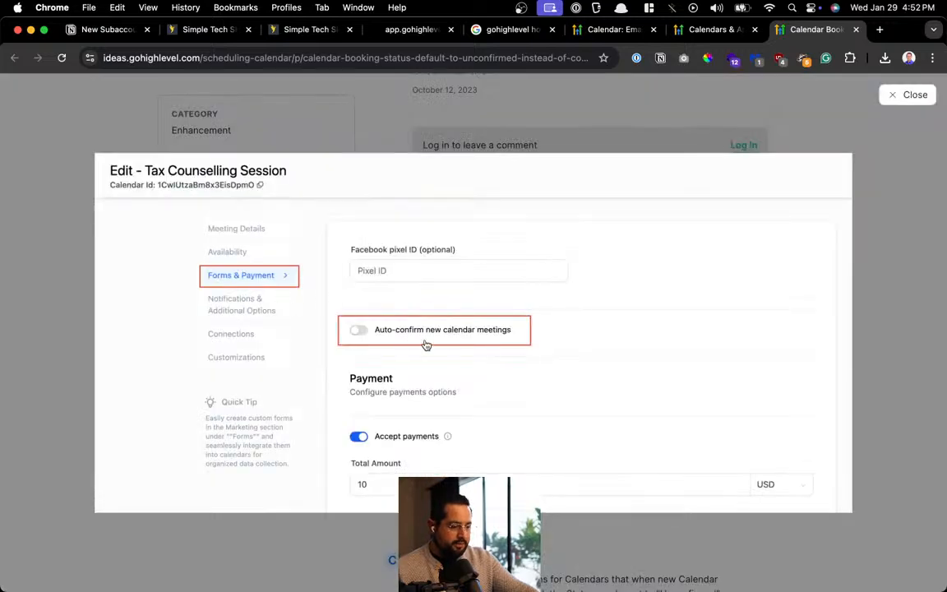
click(191, 31)
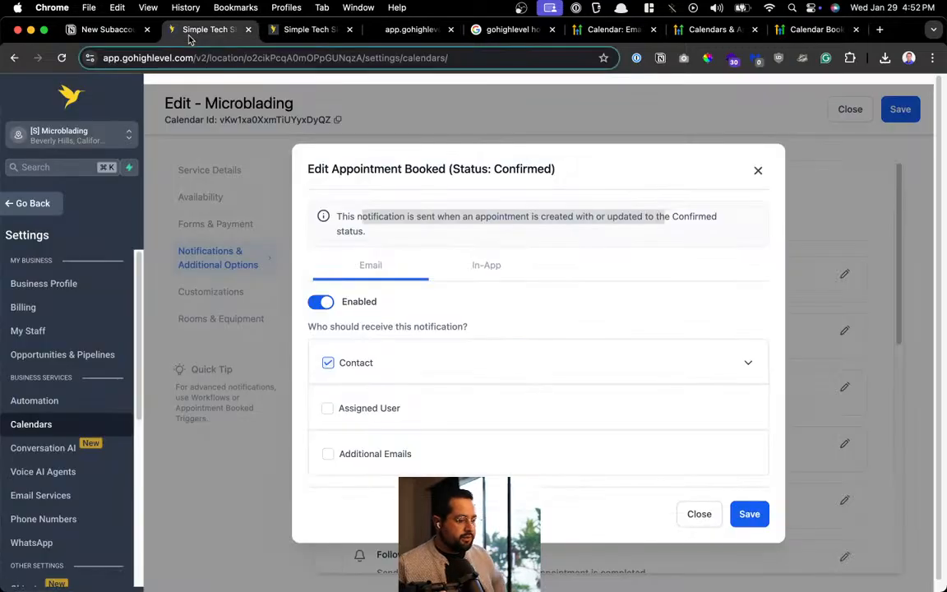
click(245, 238)
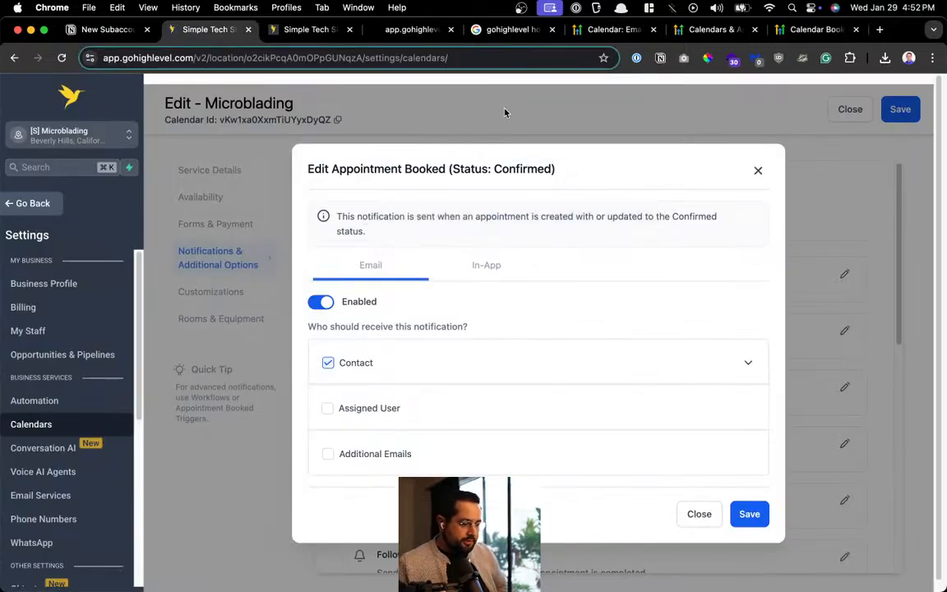
click(758, 170)
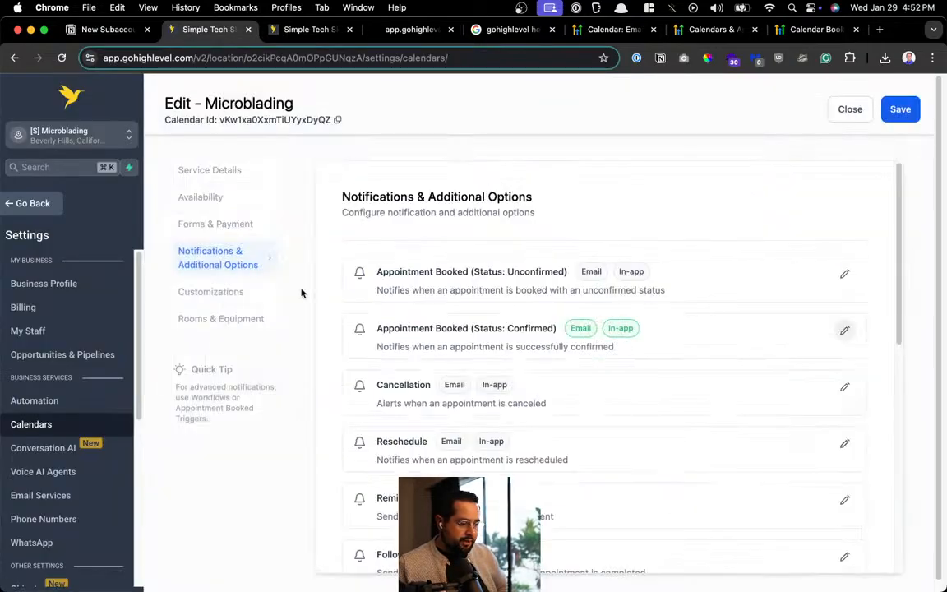
click(227, 198)
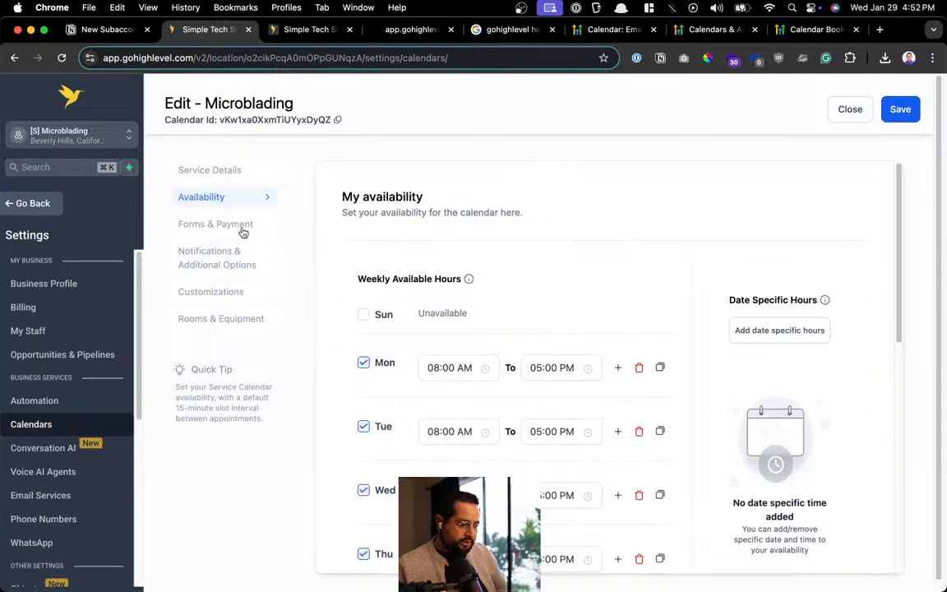
click(241, 228)
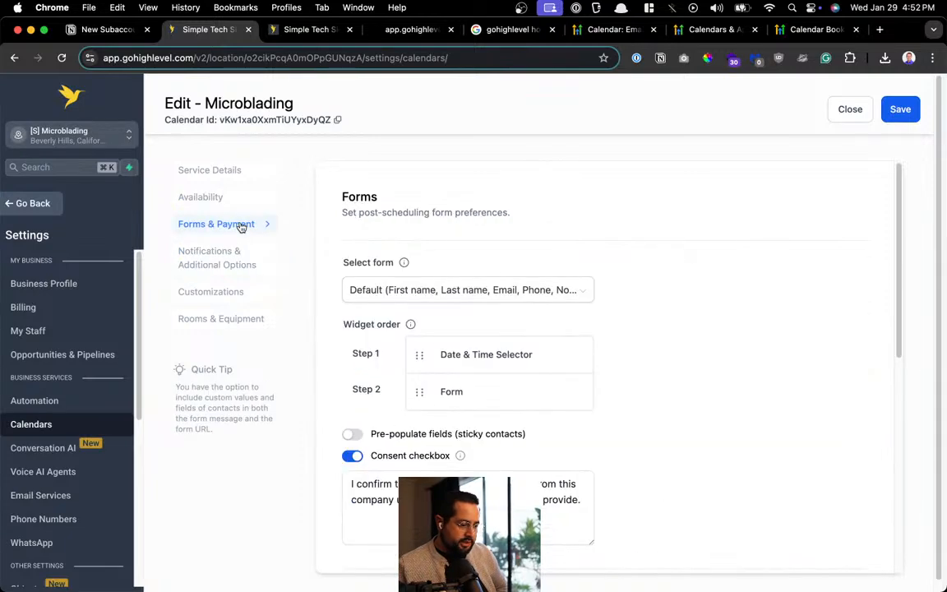
click(192, 250)
scroll(524, 269, down, 5)
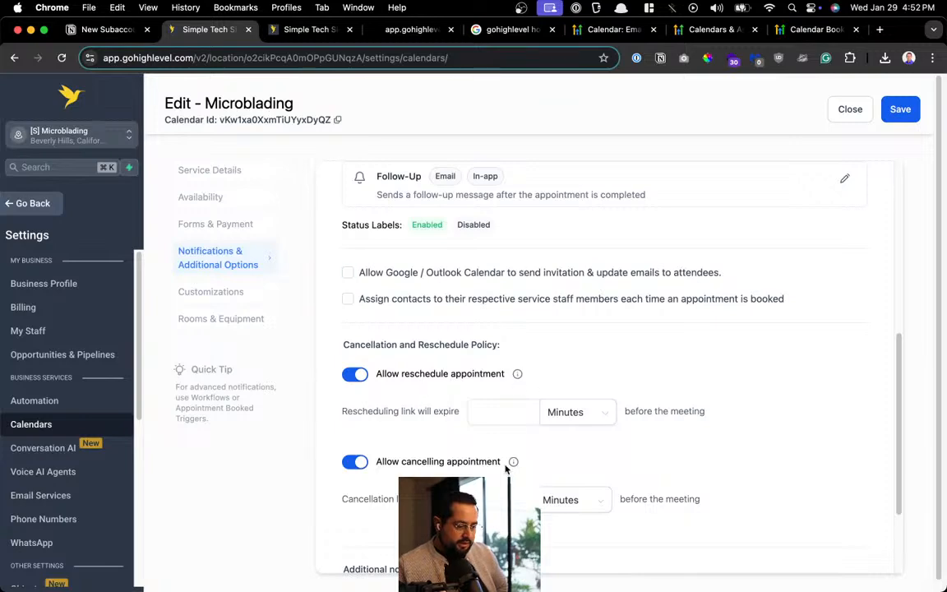
scroll(493, 354, down, 3)
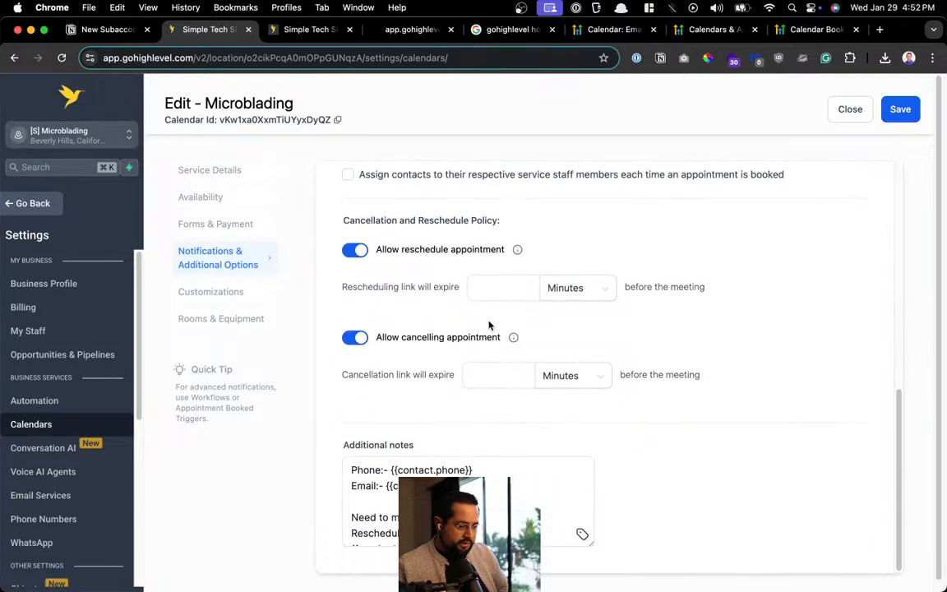
scroll(489, 327, up, 10)
scroll(497, 285, down, 10)
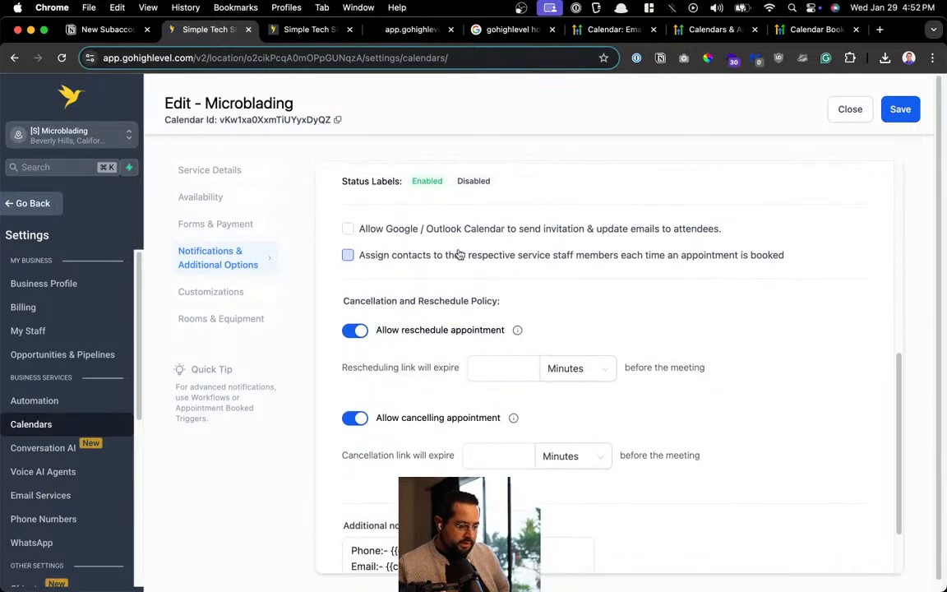
scroll(477, 420, down, 2)
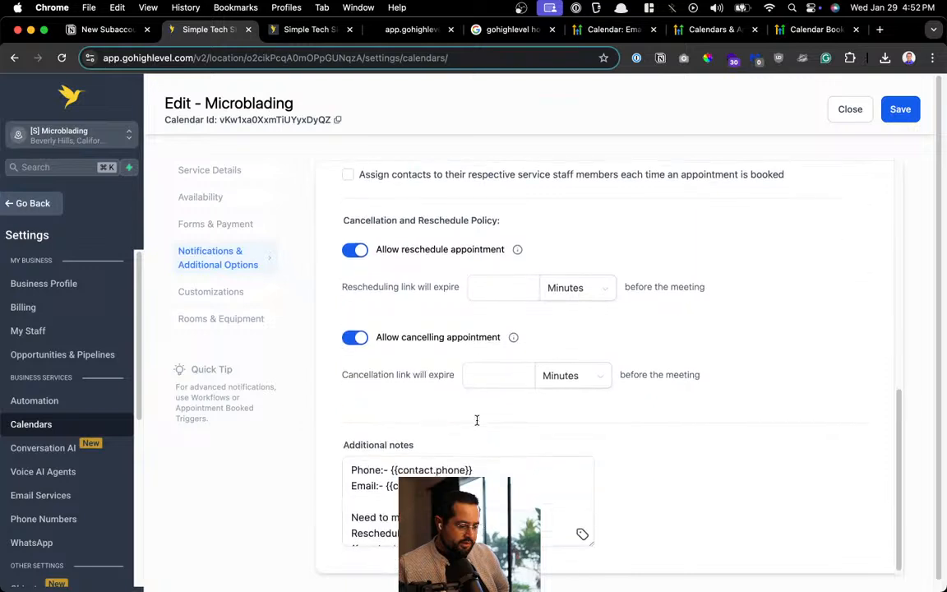
click(225, 198)
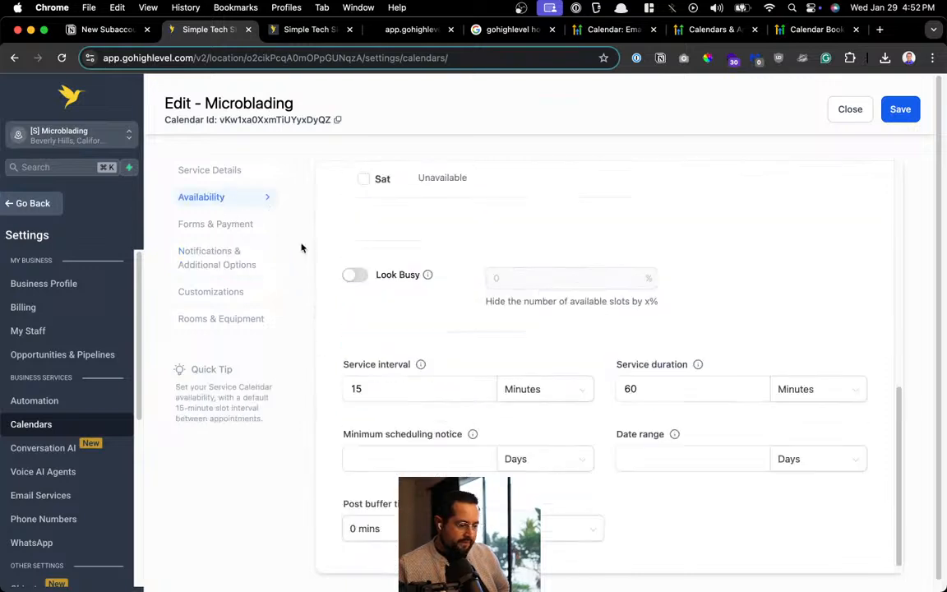
scroll(519, 382, up, 5)
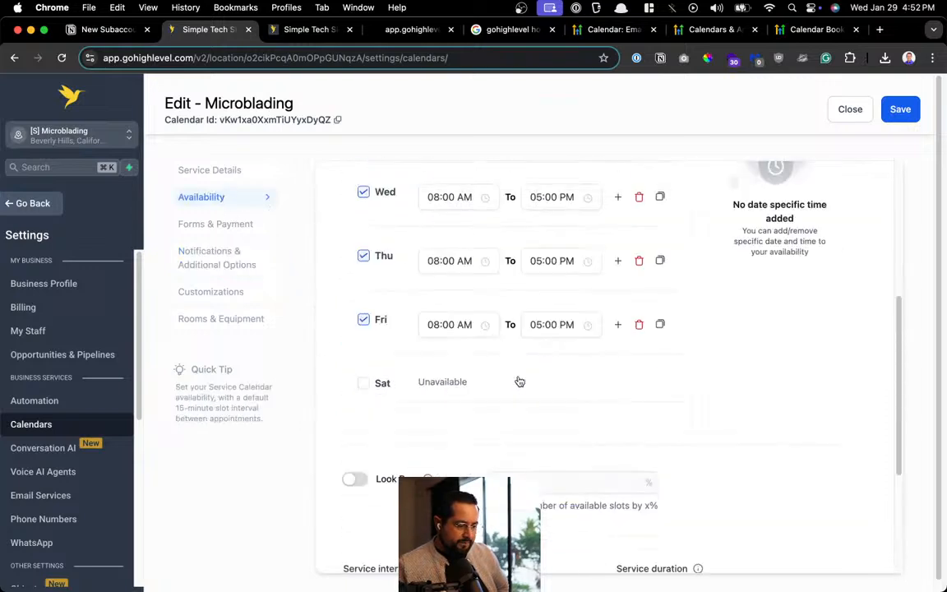
scroll(520, 381, down, 3)
scroll(518, 381, up, 7)
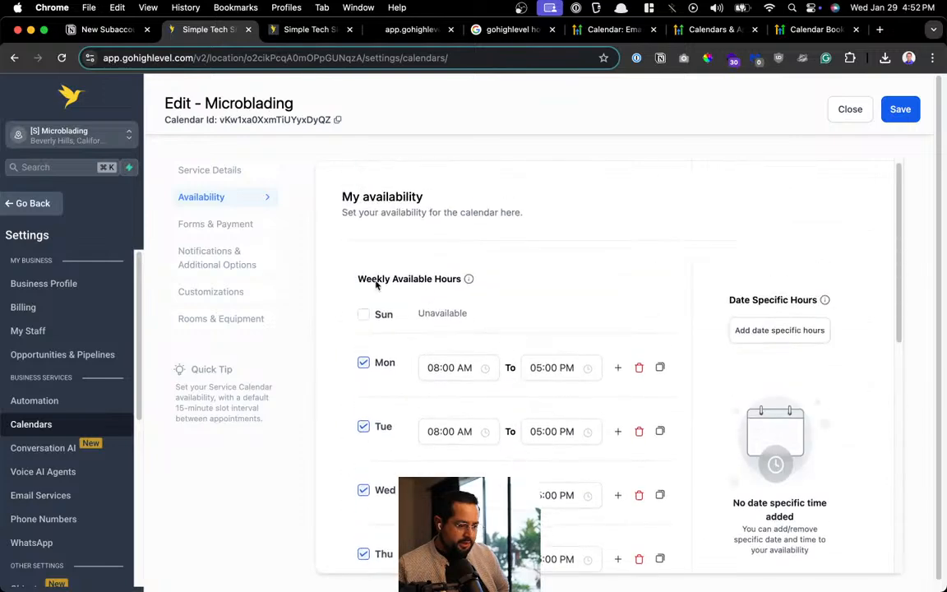
click(210, 170)
scroll(474, 353, down, 3)
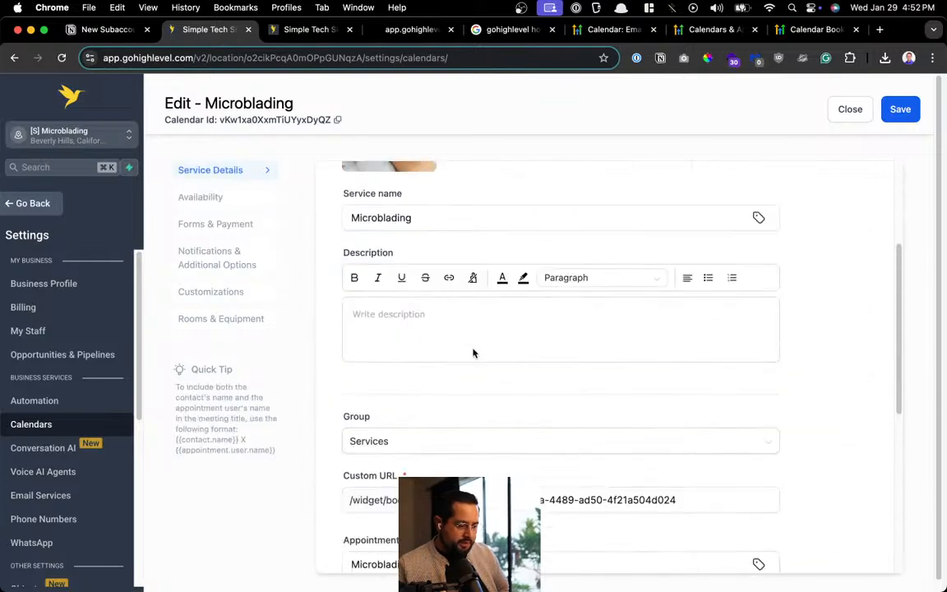
scroll(474, 355, down, 9)
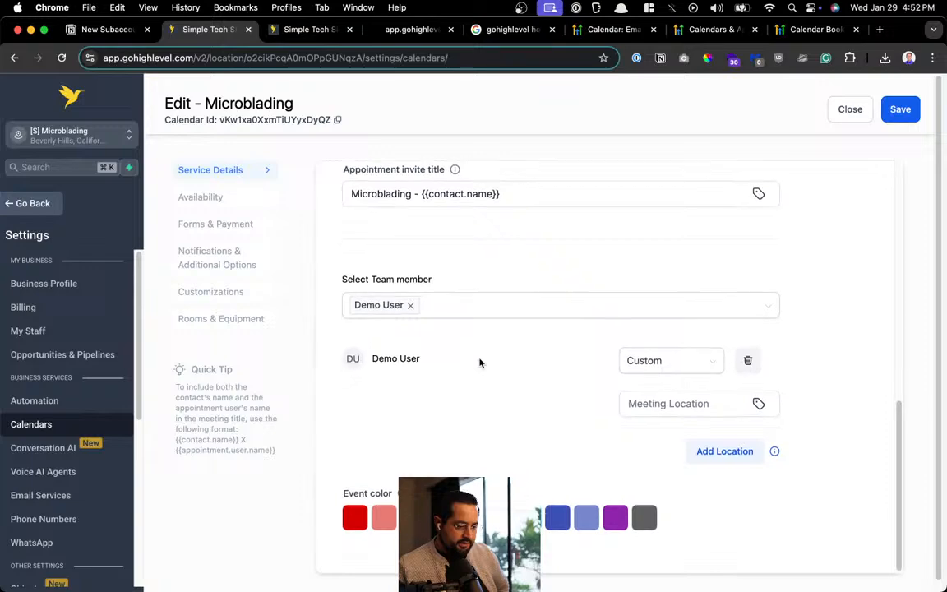
click(233, 299)
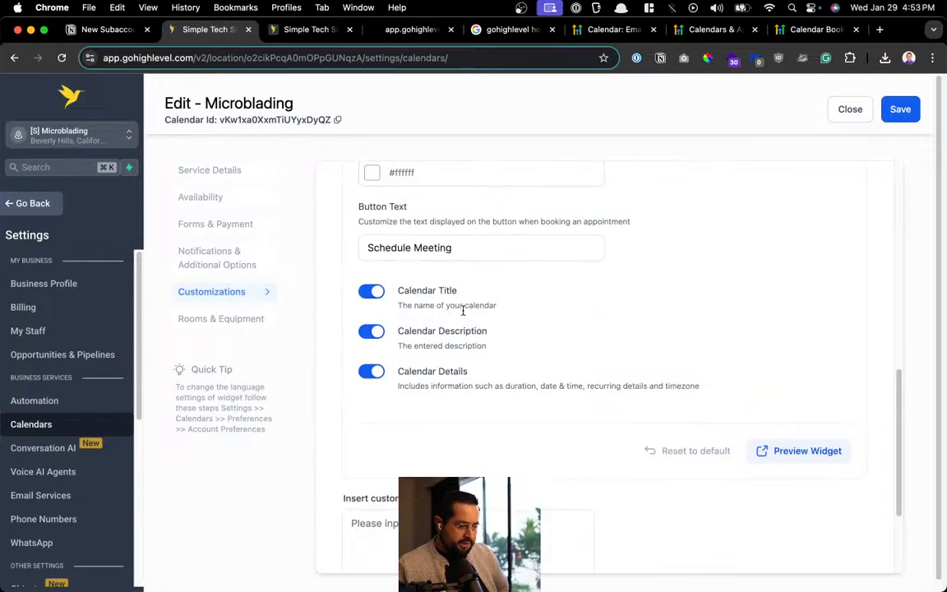
scroll(580, 354, up, 5)
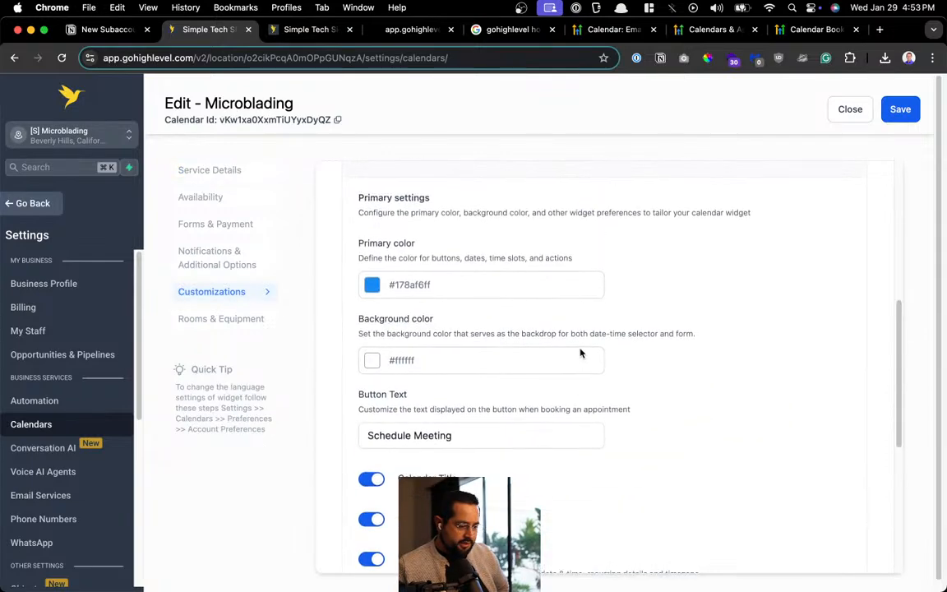
scroll(580, 354, up, 5)
scroll(592, 337, down, 8)
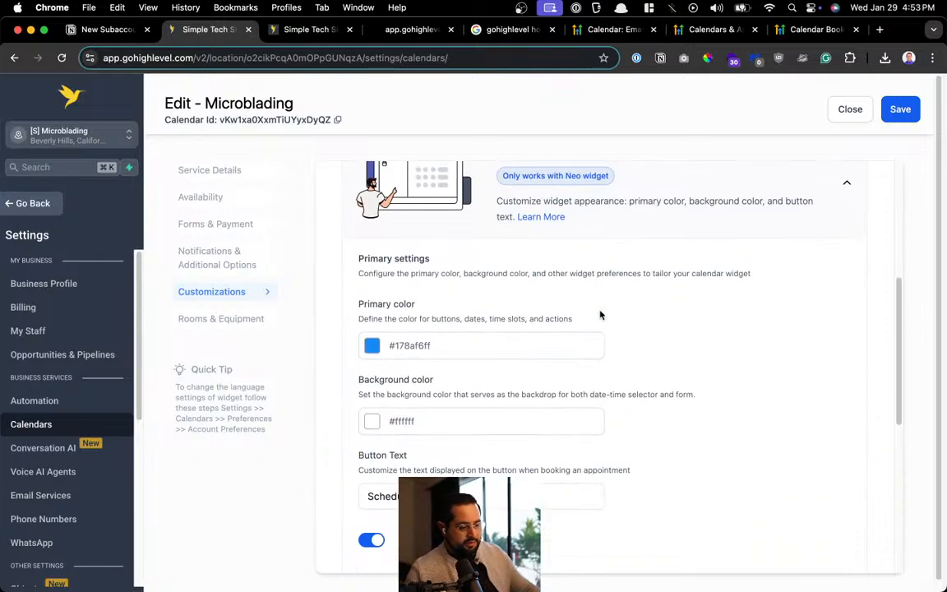
scroll(545, 285, down, 7)
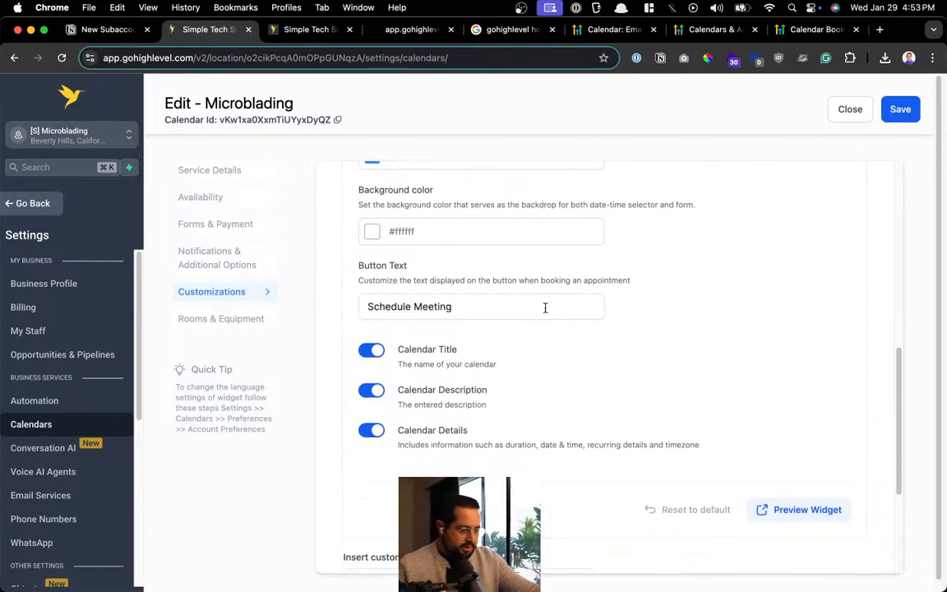
scroll(556, 425, down, 3)
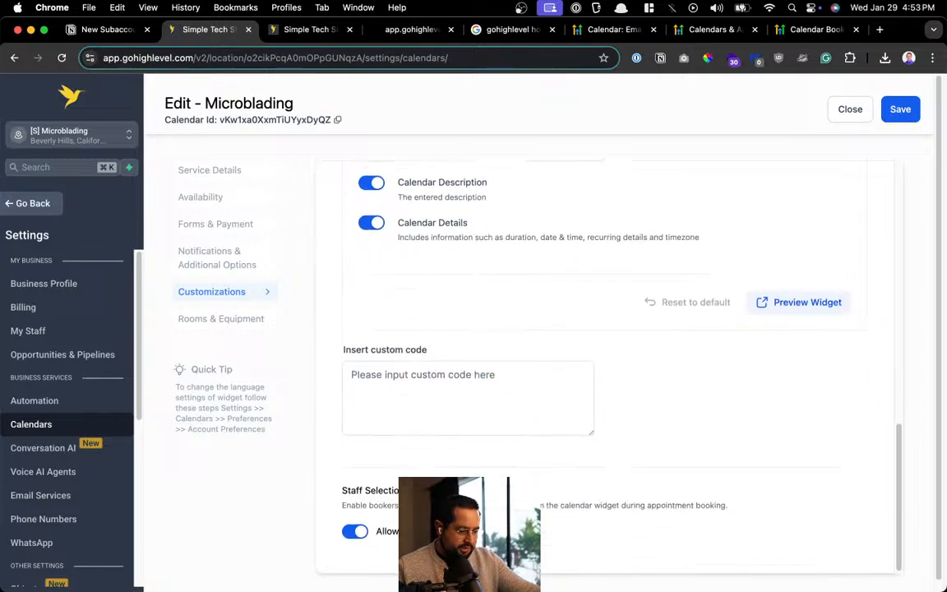
click(210, 256)
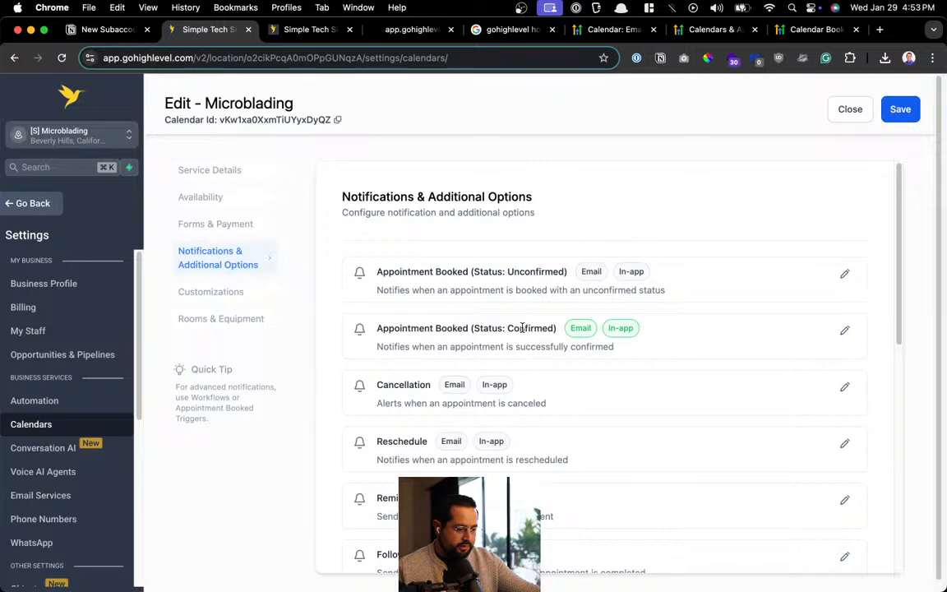
scroll(522, 328, down, 5)
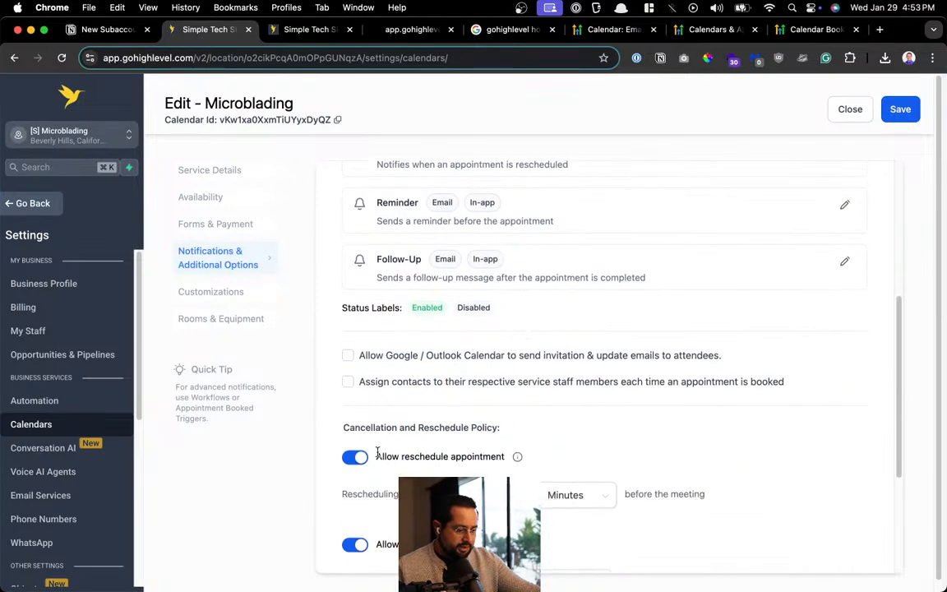
scroll(493, 441, down, 3)
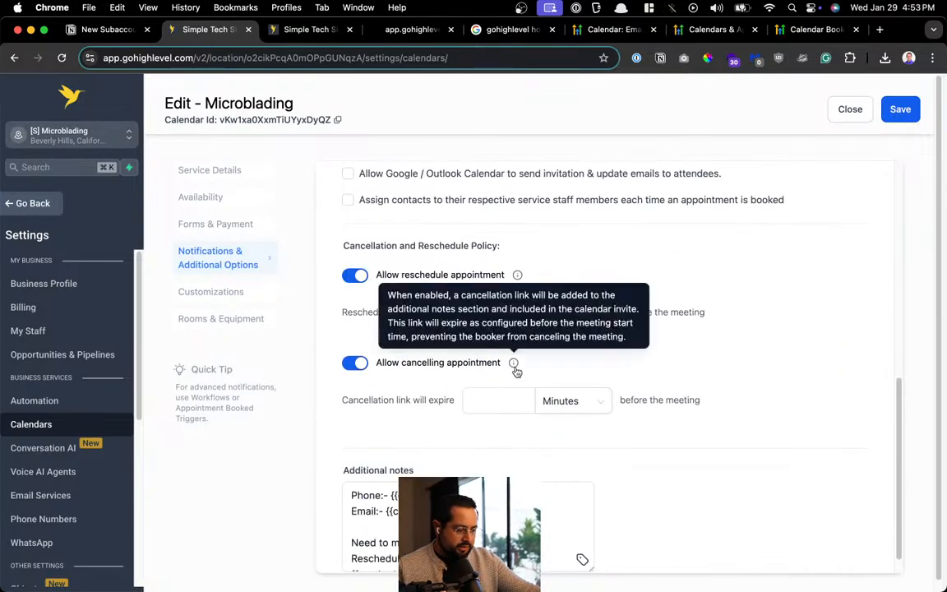
scroll(571, 387, down, 2)
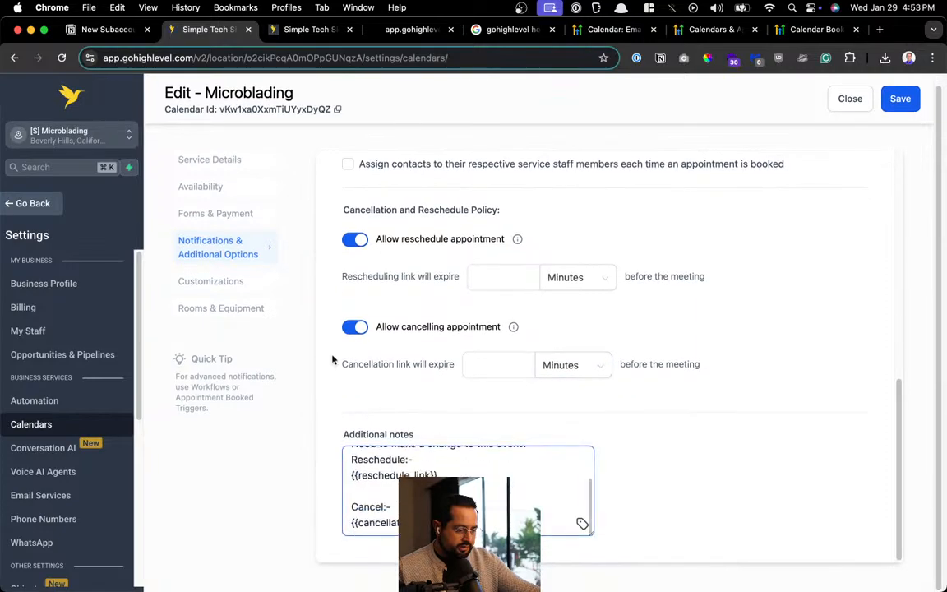
In Forms & Payment, leave Auto-confirm new appointments on and save the Microblading calendar
click(214, 213)
scroll(535, 321, up, 10)
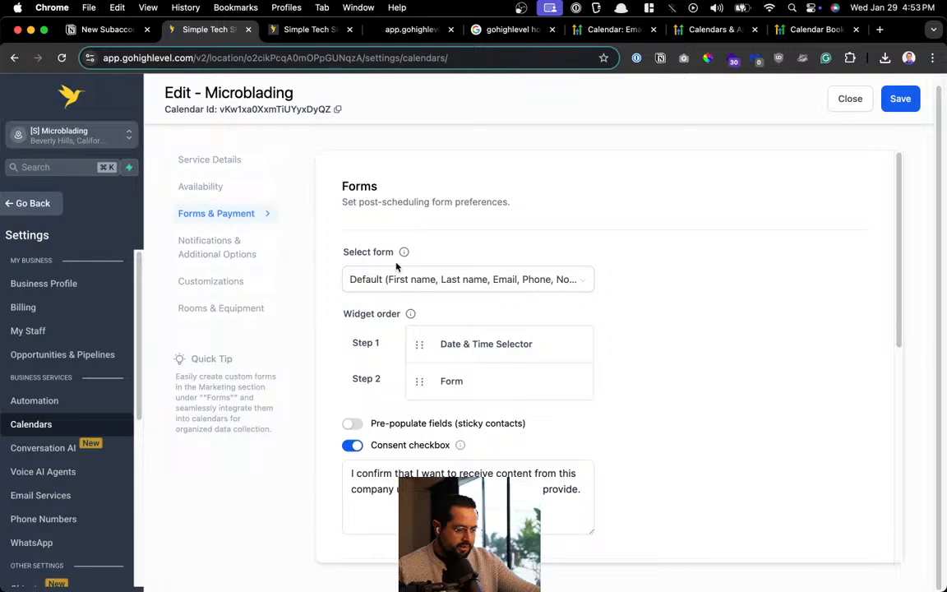
scroll(560, 394, down, 5)
scroll(527, 387, down, 4)
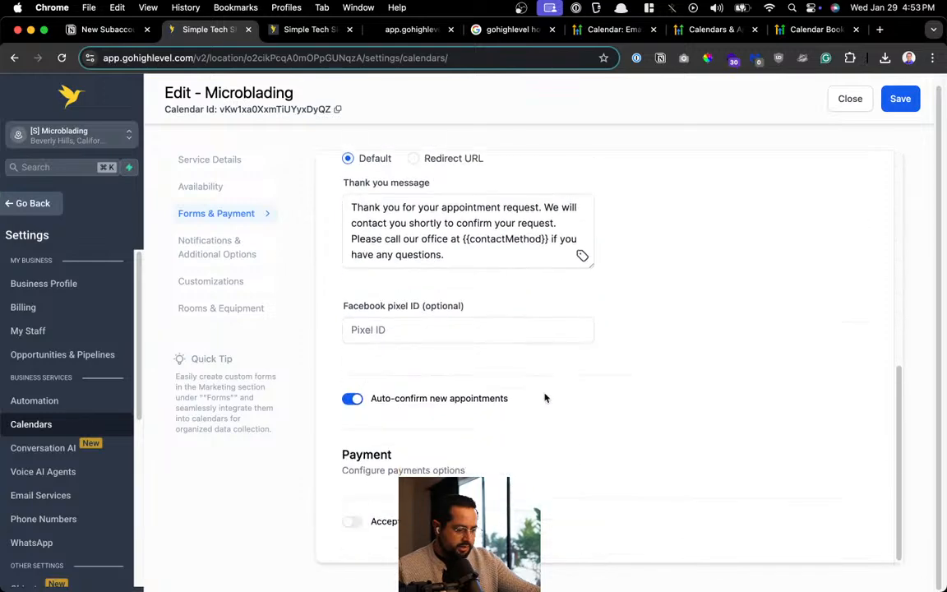
drag(396, 398, 501, 460)
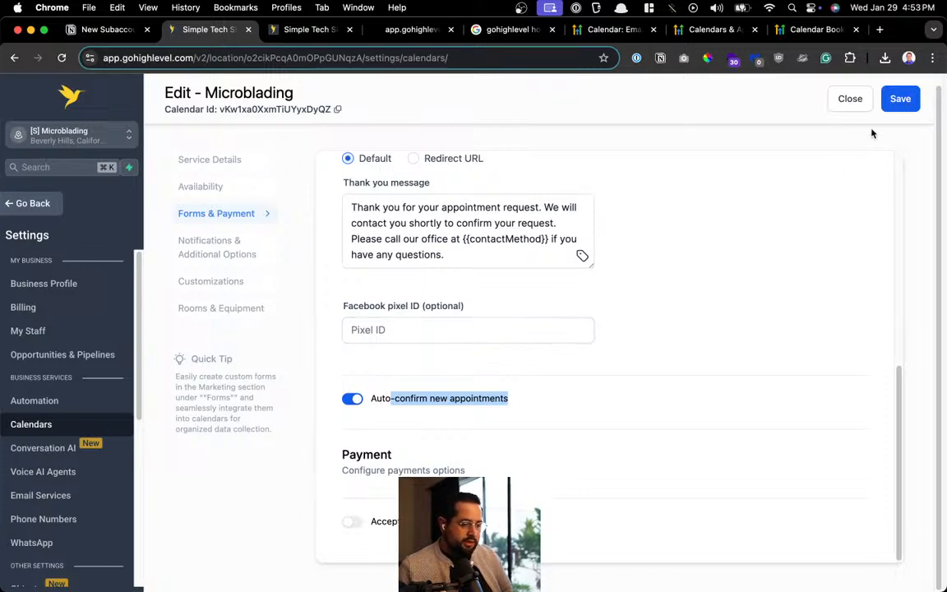
click(892, 101)
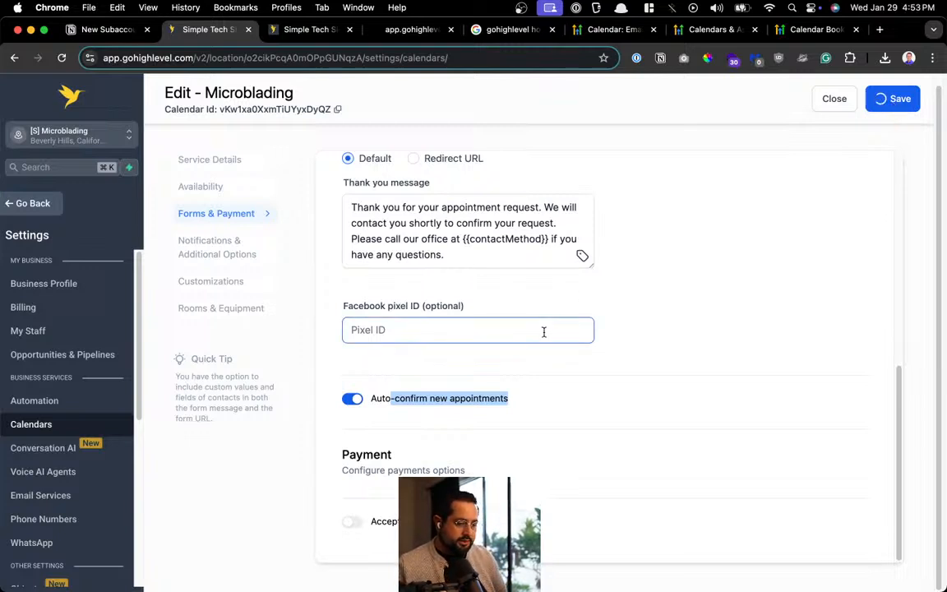
Check the Additional notes text, then scroll back to Notifications & Additional Options
scroll(543, 331, down, 10)
scroll(543, 337, down, 2)
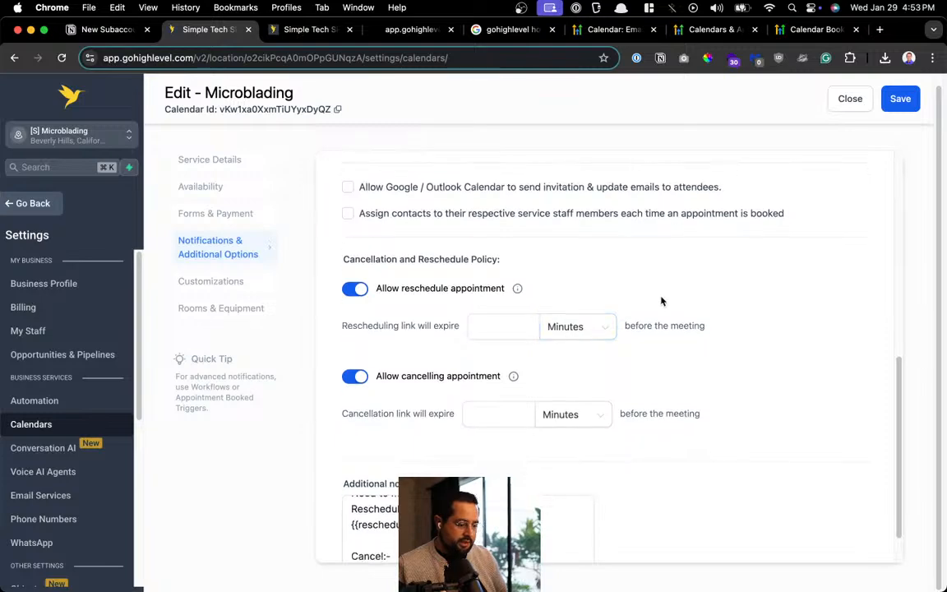
click(448, 474)
scroll(448, 473, up, 3)
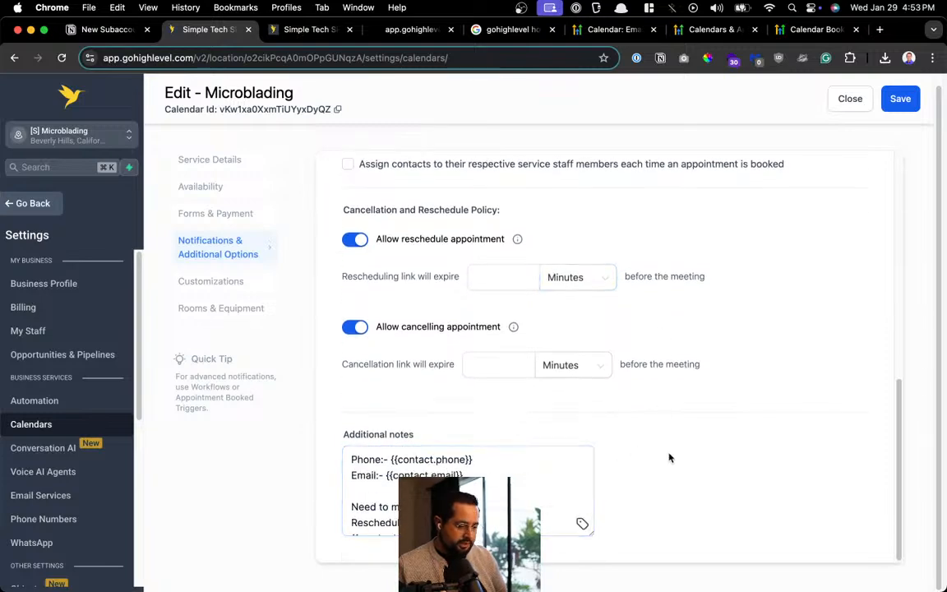
scroll(678, 448, up, 8)
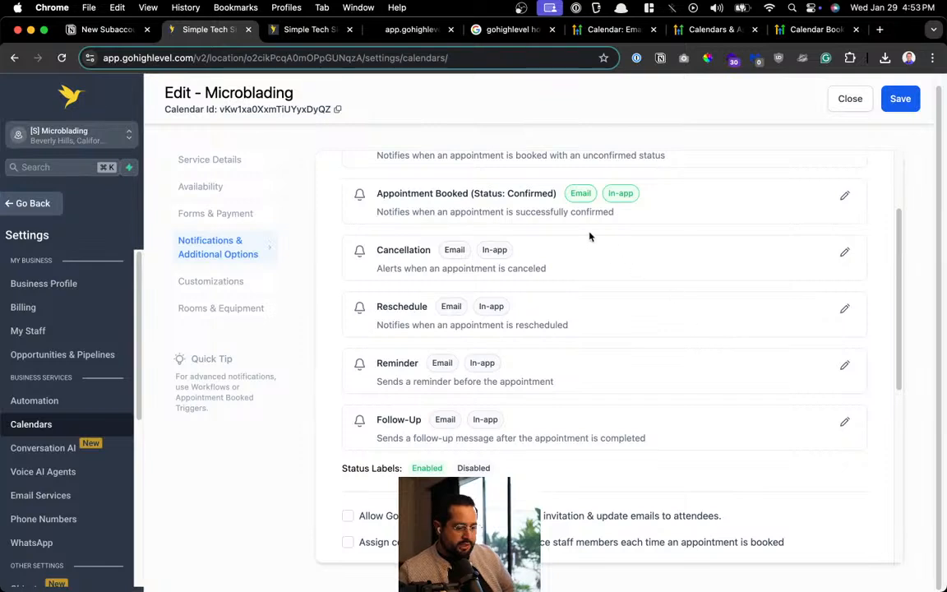
scroll(677, 311, up, 2)
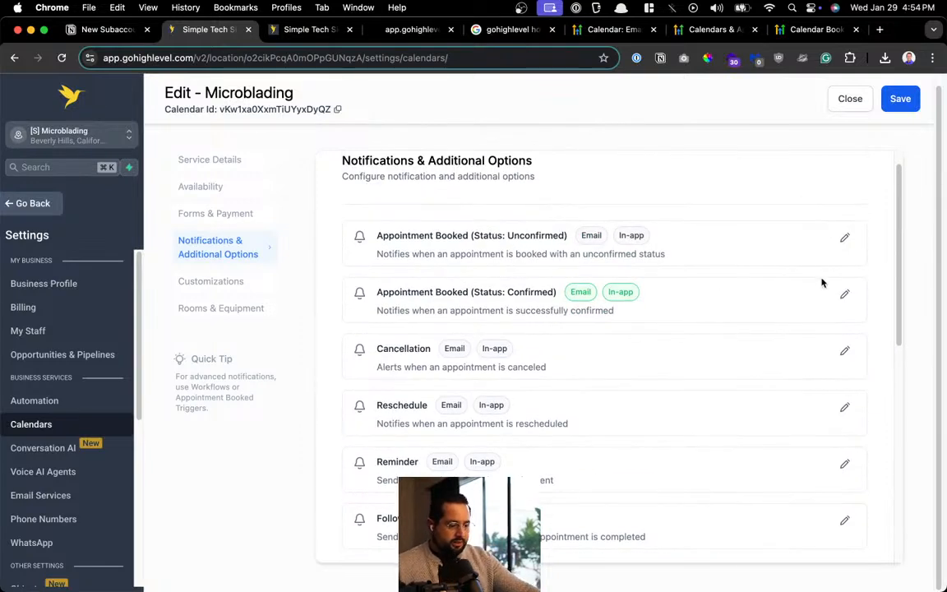
Edit the confirmed-appointment notification and expand its contact email settings
click(845, 292)
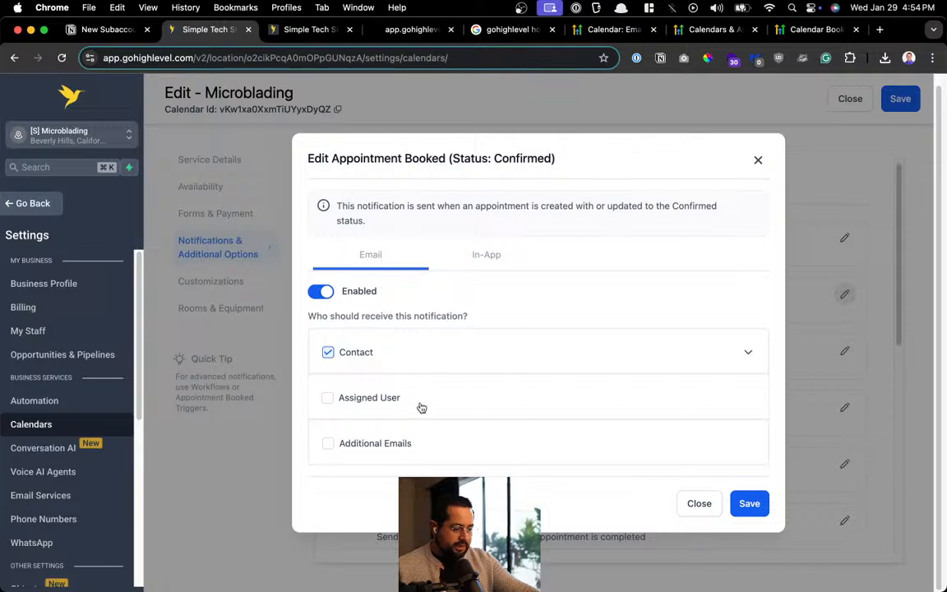
click(739, 359)
scroll(469, 269, down, 2)
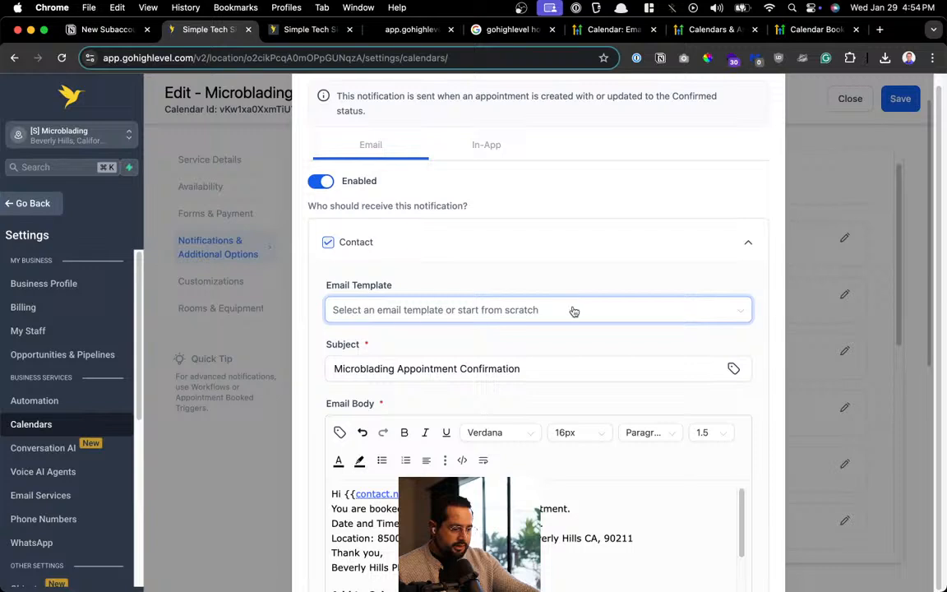
drag(383, 368, 593, 367)
scroll(595, 367, down, 4)
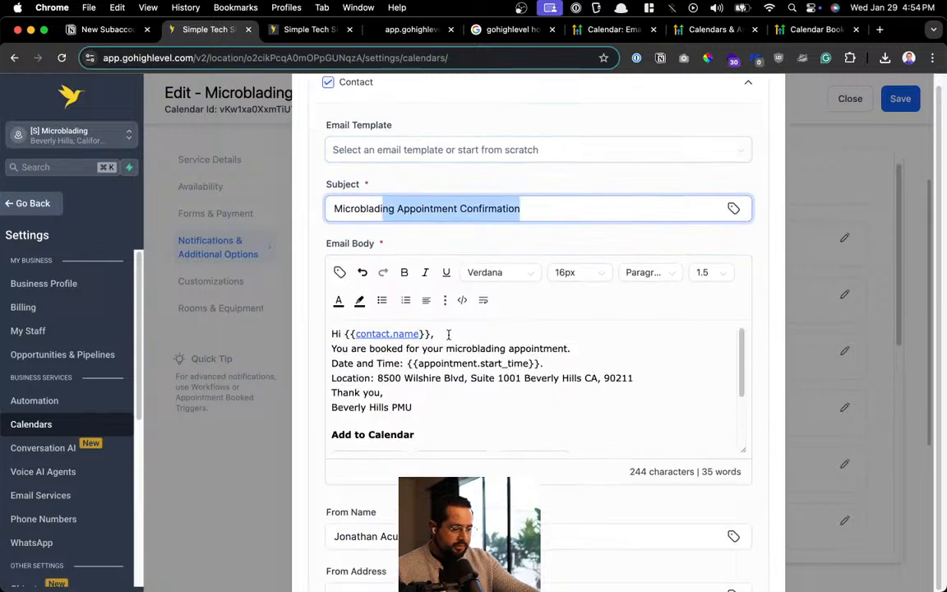
drag(445, 349, 464, 378)
scroll(465, 372, down, 6)
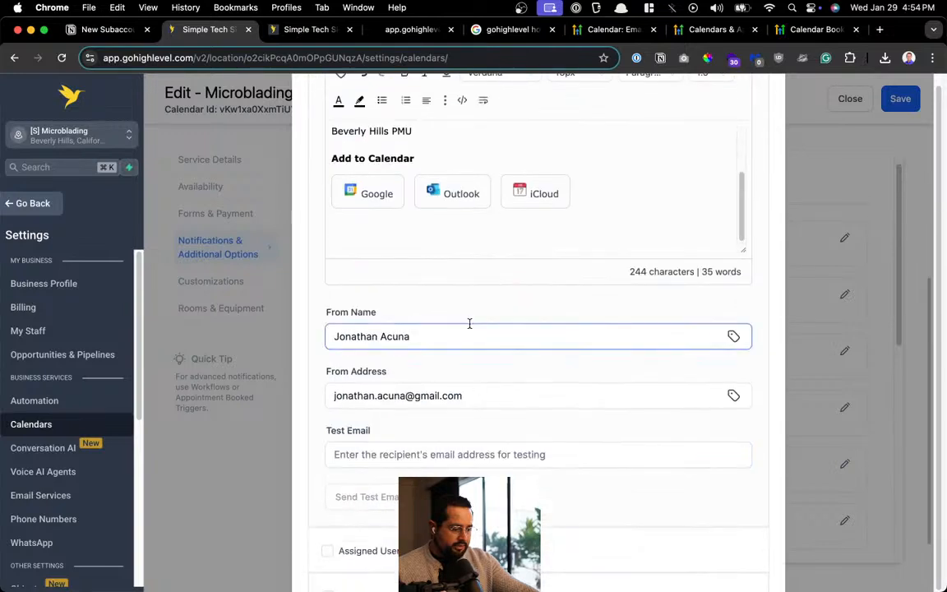
Set the From Address to the business email and send a test email to that address
triple_click(502, 394)
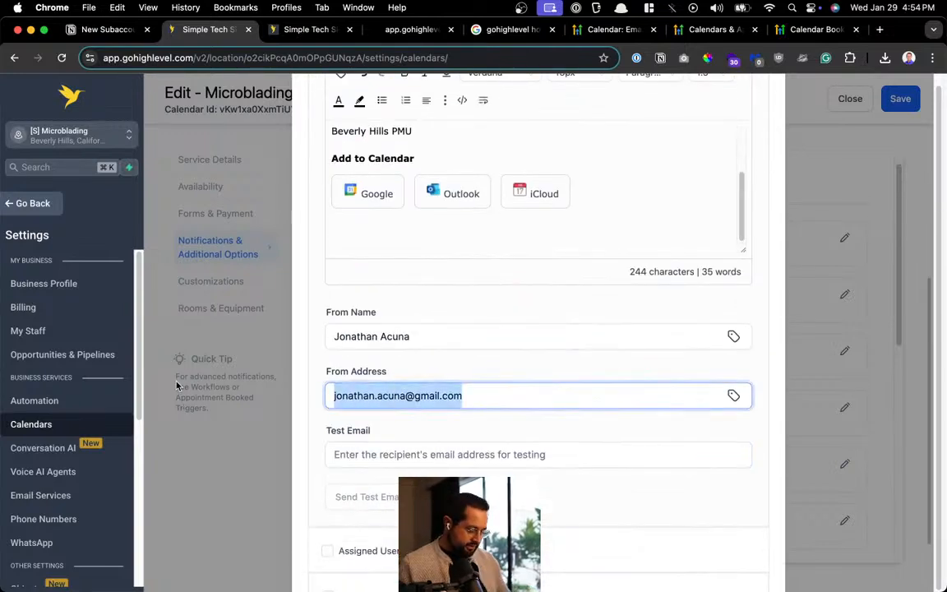
scroll(494, 403, down, 2)
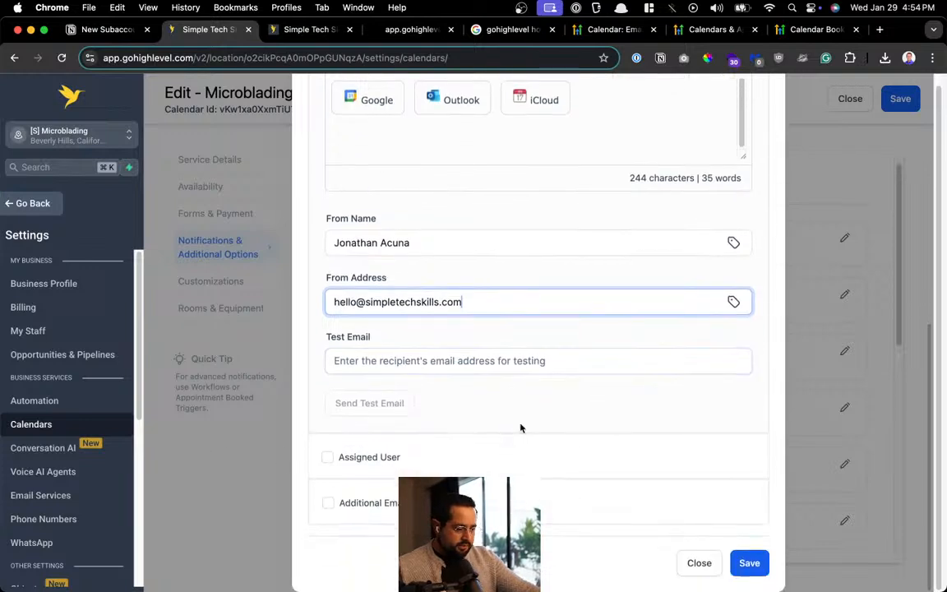
click(447, 359)
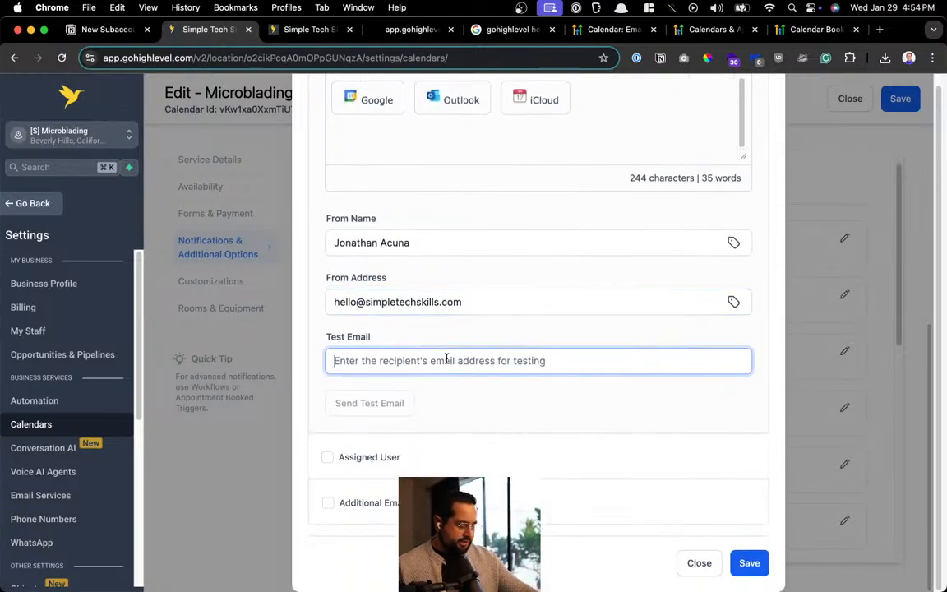
key(super+v)
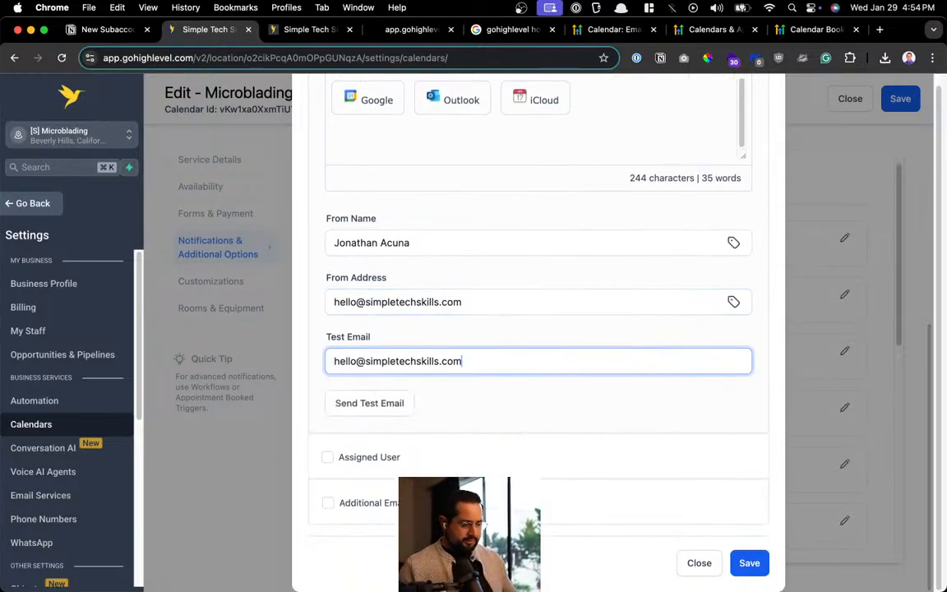
click(358, 406)
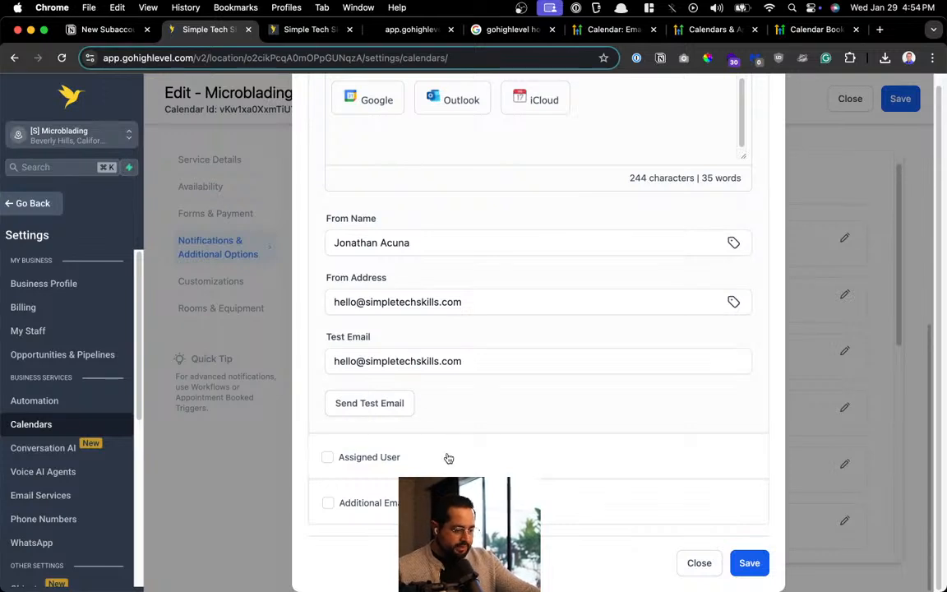
Save the confirmed-booking email notification and dismiss the saved notice
click(746, 560)
click(730, 304)
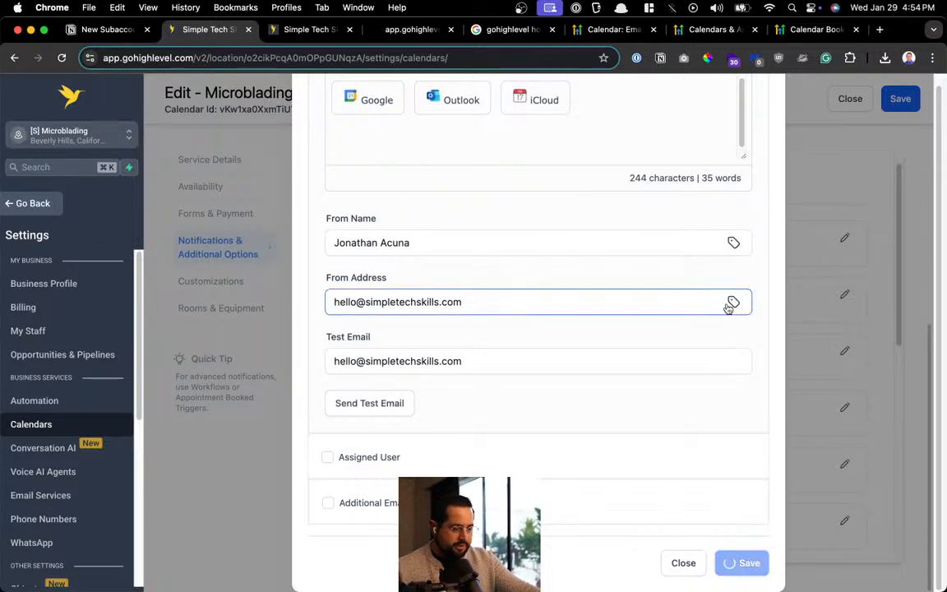
scroll(666, 363, up, 10)
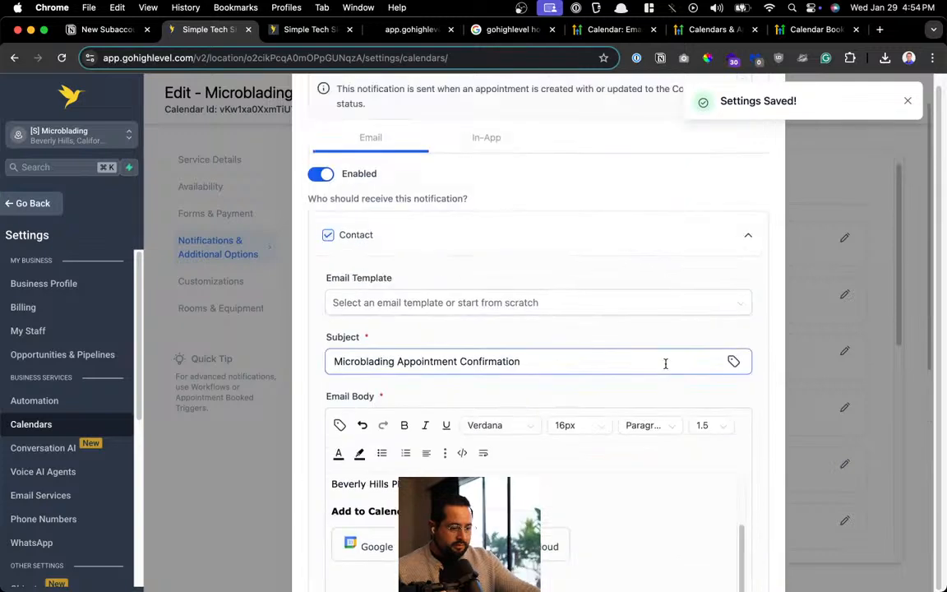
click(908, 100)
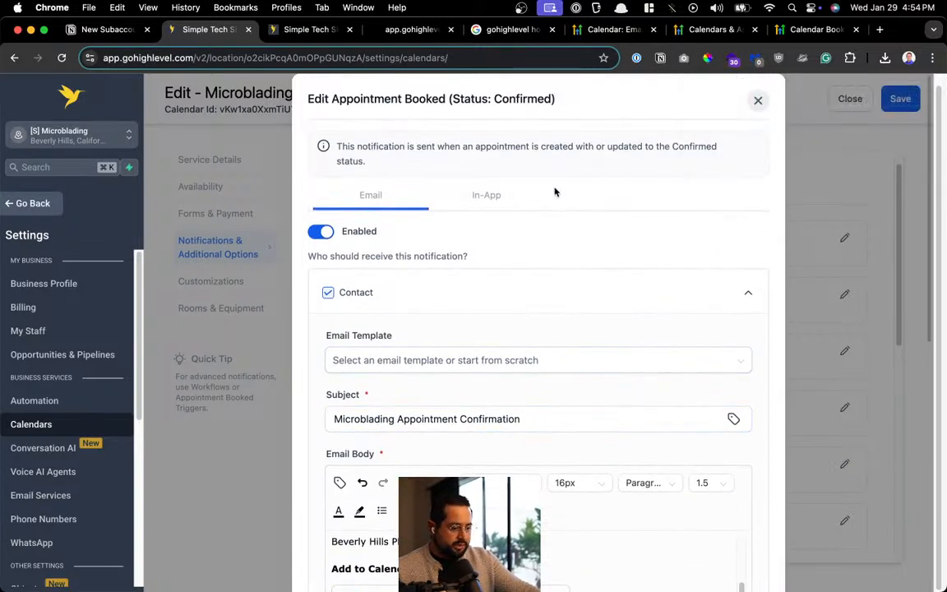
click(486, 202)
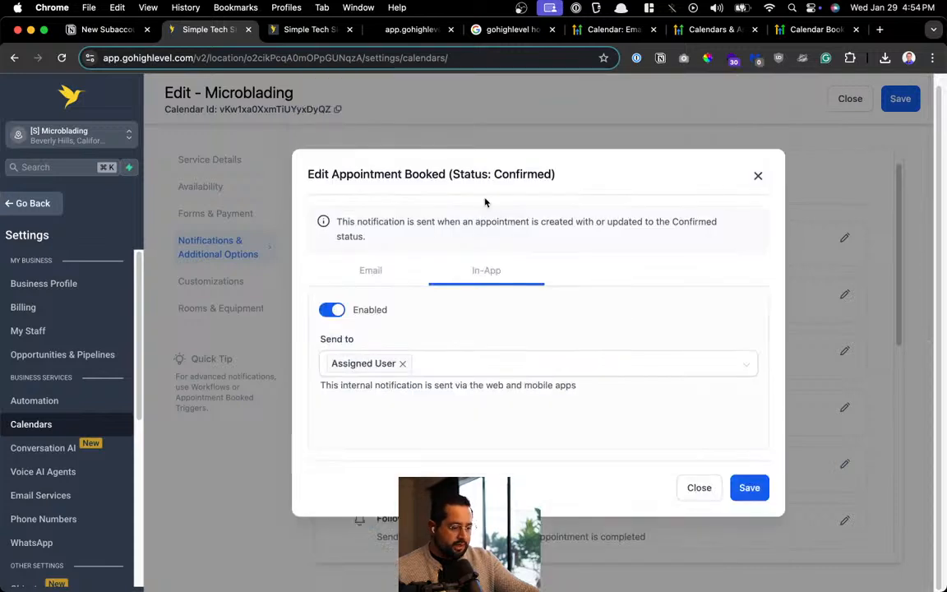
Save the confirmed-booking in-app notification, close the editor, and go to the Automation workflows list
click(749, 488)
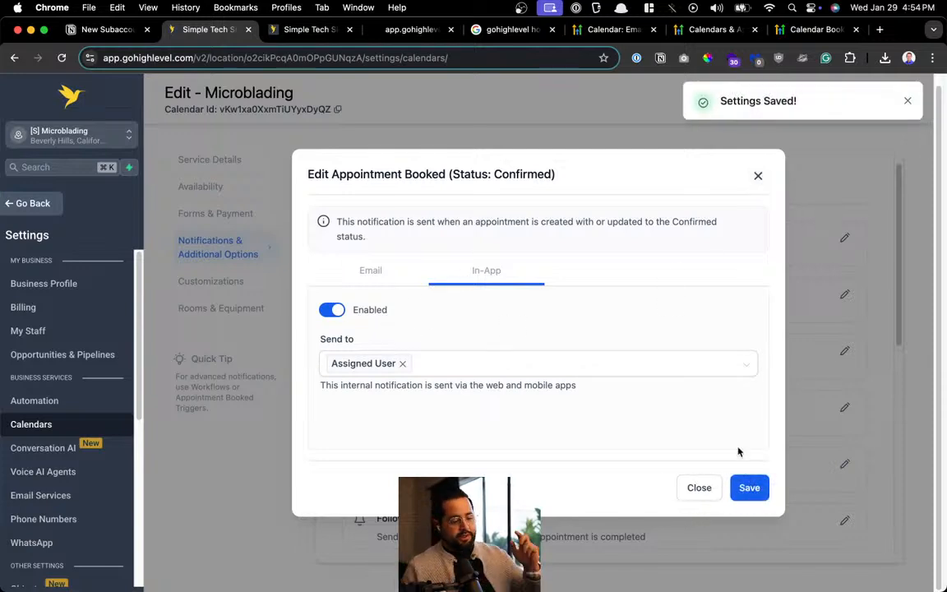
click(757, 174)
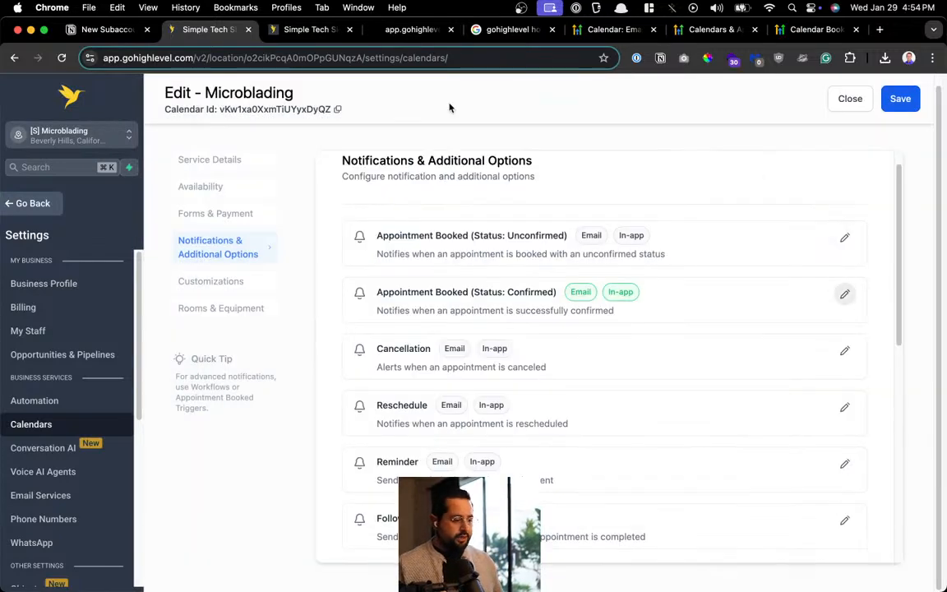
click(28, 211)
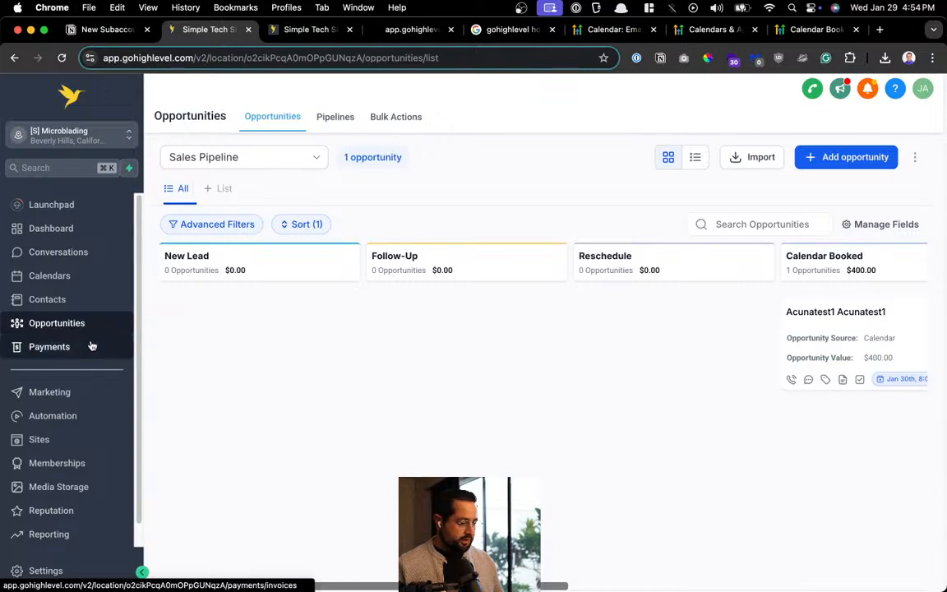
click(72, 417)
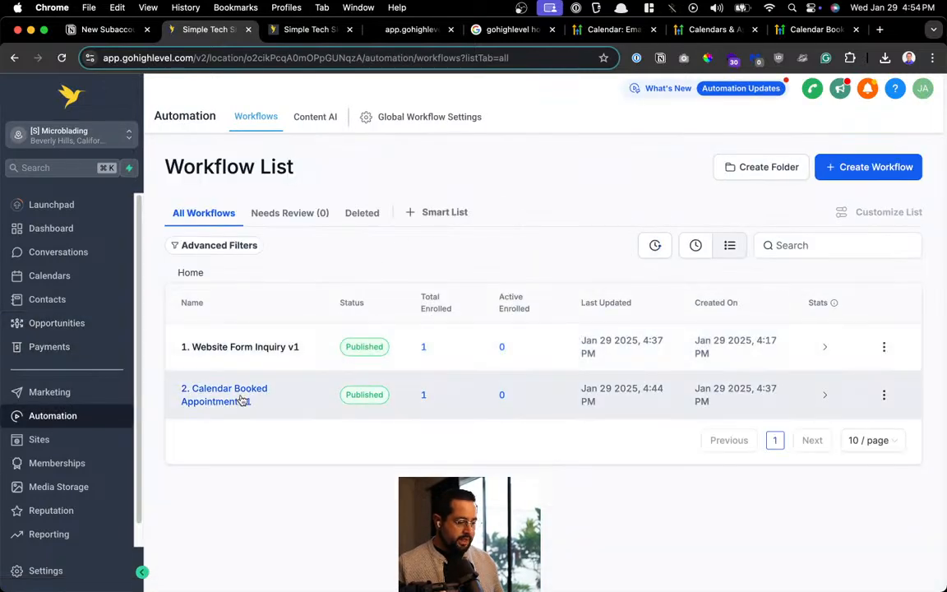
Delete the Internal Notification step from the Calendar Booked Appointment v1 workflow
click(241, 400)
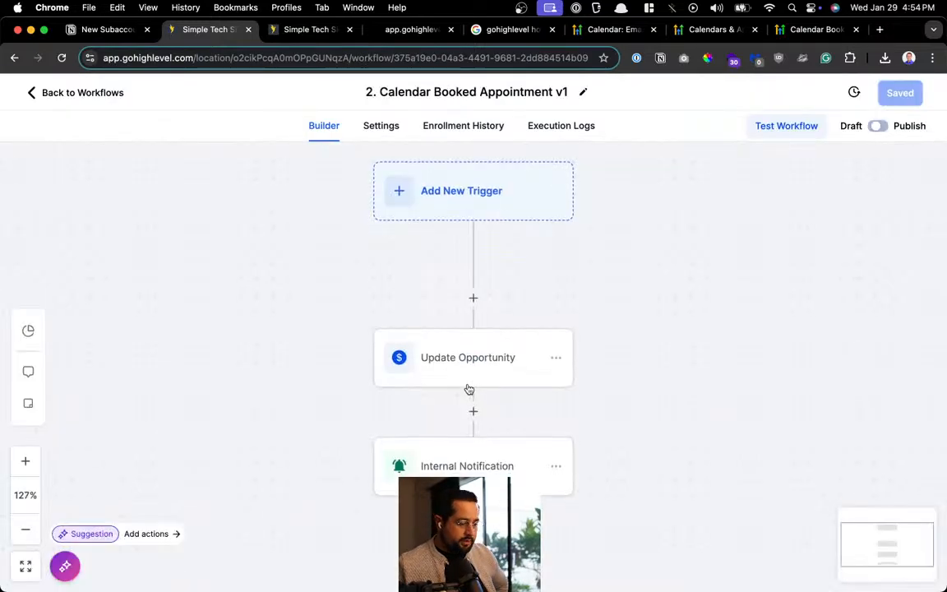
click(538, 357)
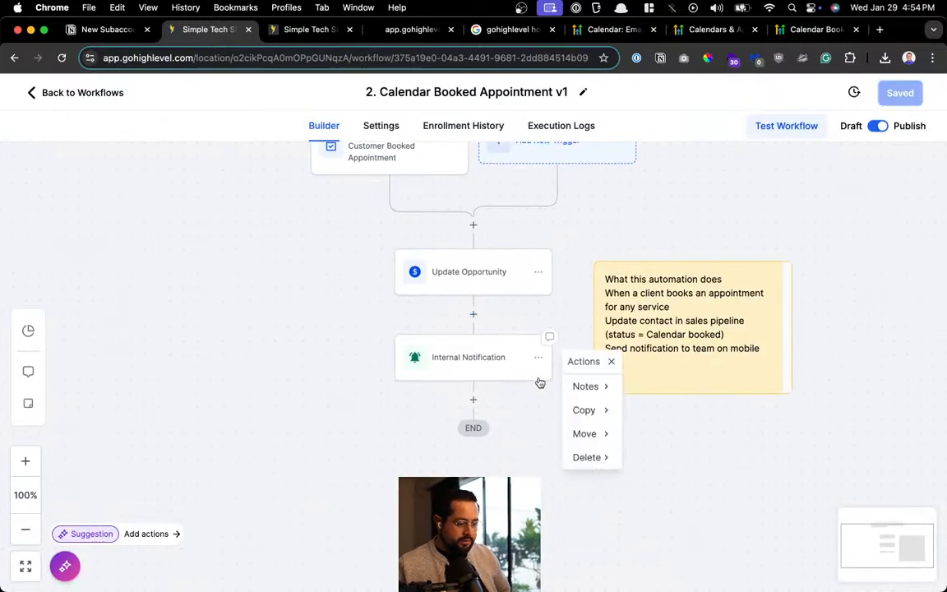
click(585, 459)
click(668, 388)
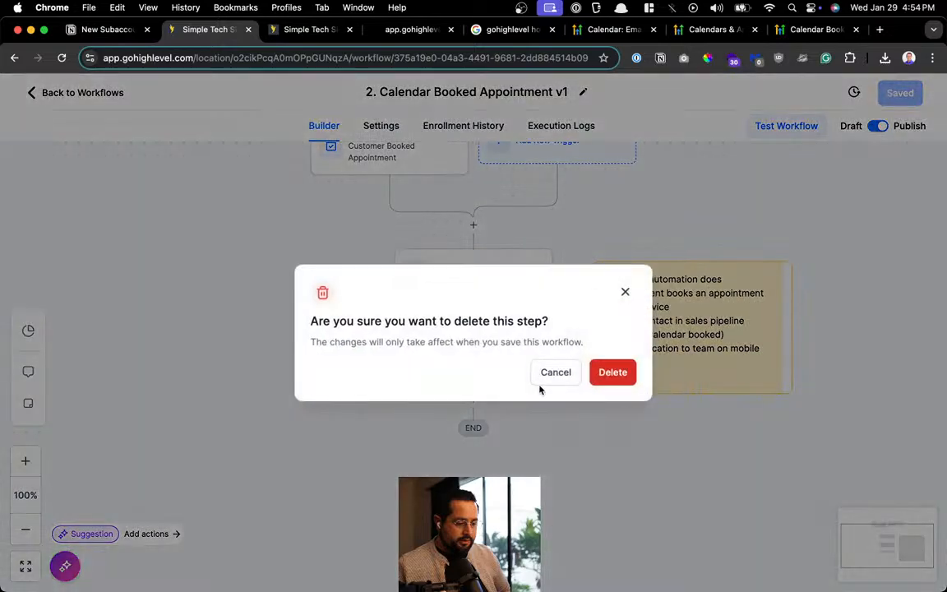
click(608, 374)
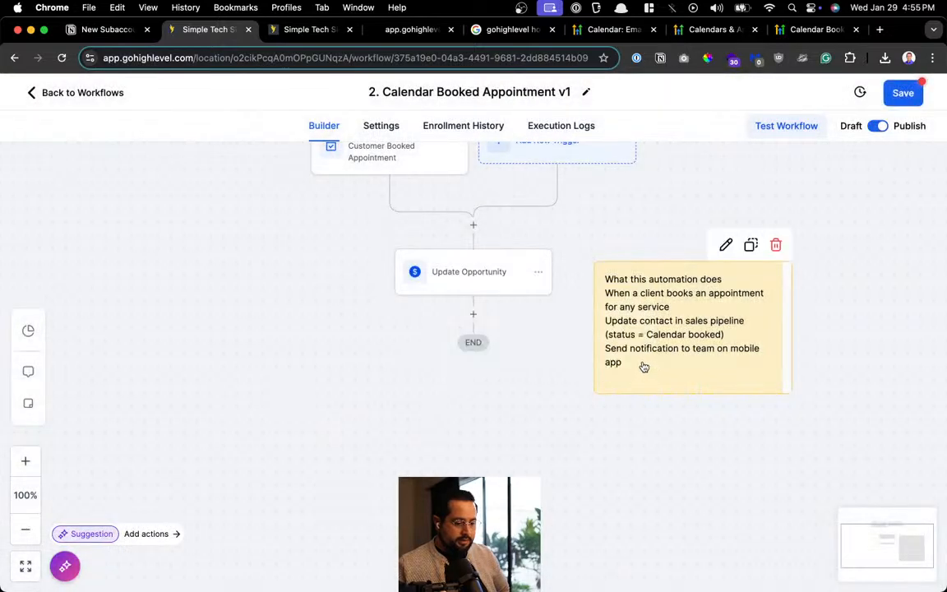
Remove the notifications line from the workflow's sticky note, save, and return to Workflows
double_click(666, 349)
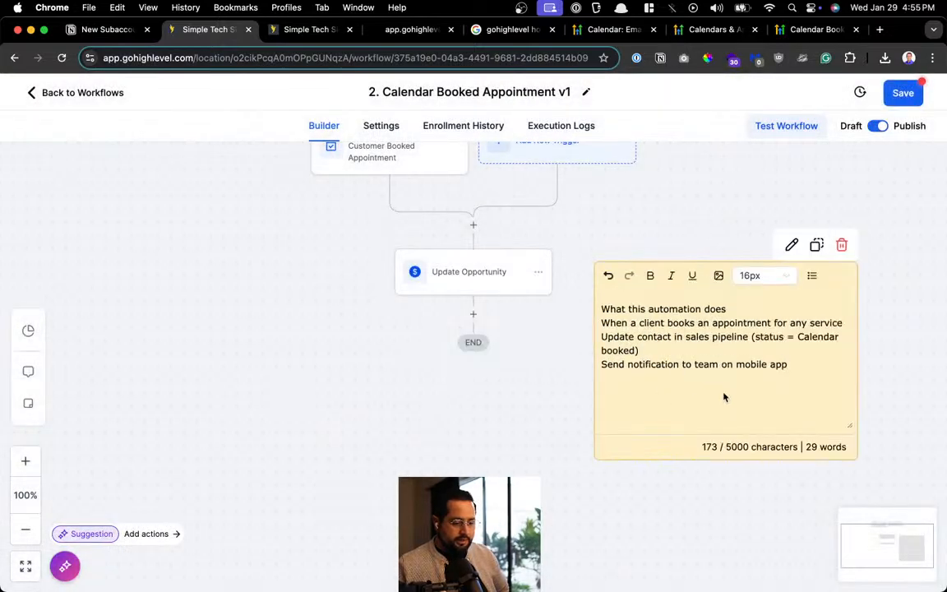
drag(797, 363, 608, 369)
key(BackSpace)
key(BackSpace)
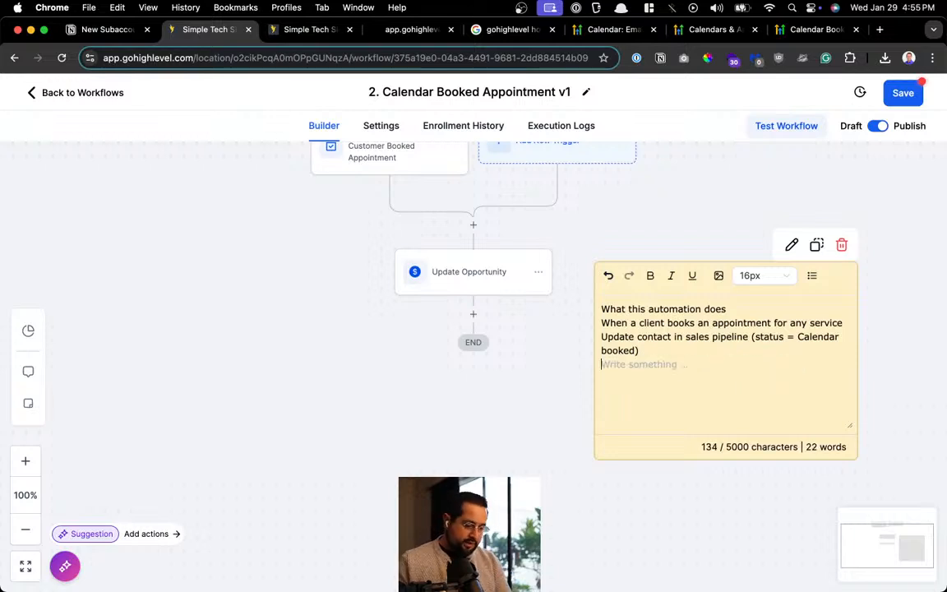
click(912, 102)
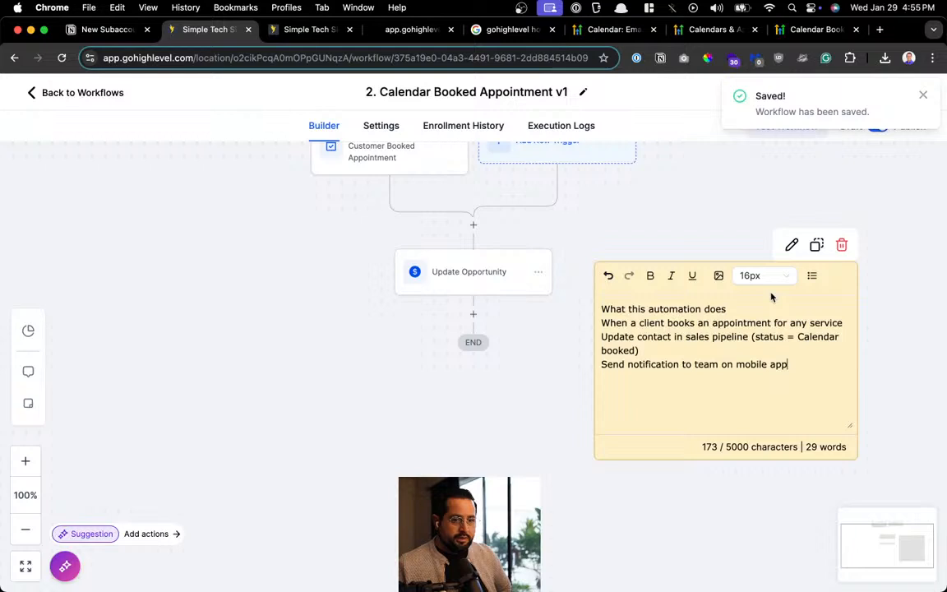
click(922, 95)
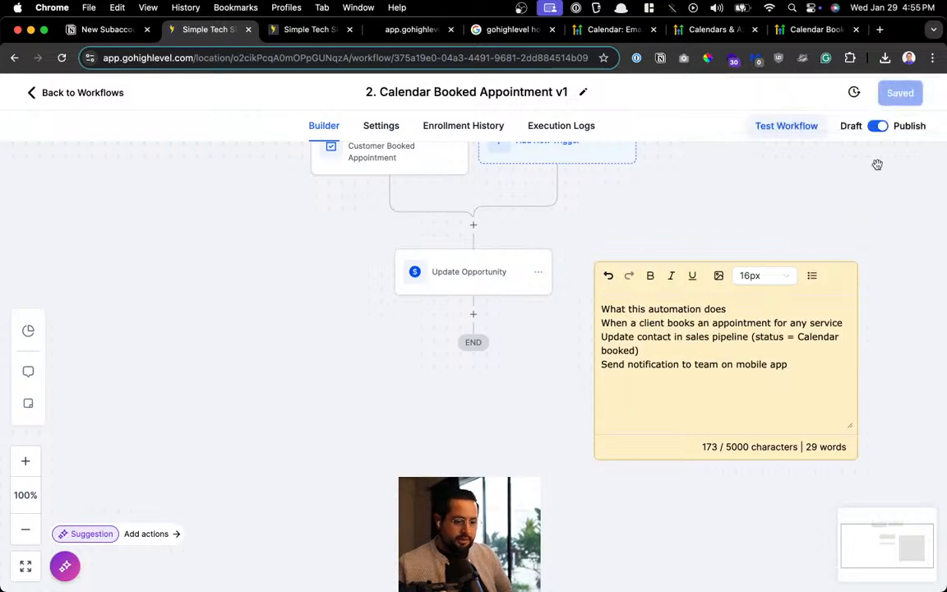
click(99, 93)
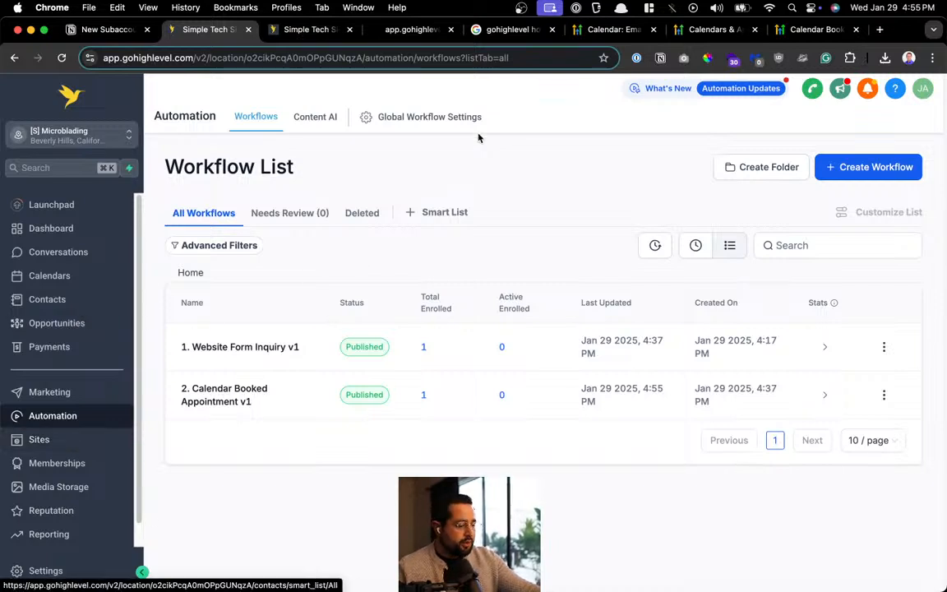
Preview the website's PMU Home page in a new tab, then close it
click(74, 439)
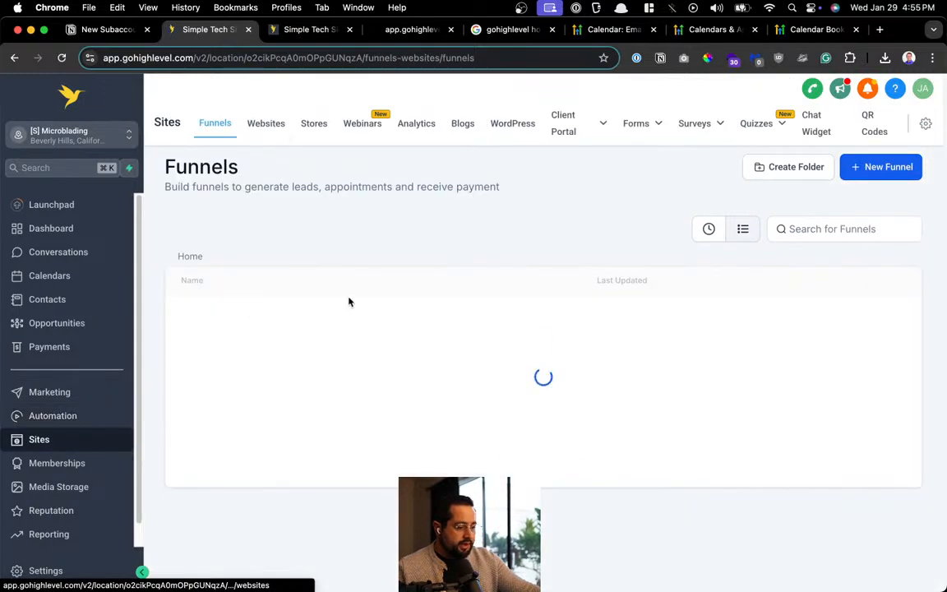
click(268, 127)
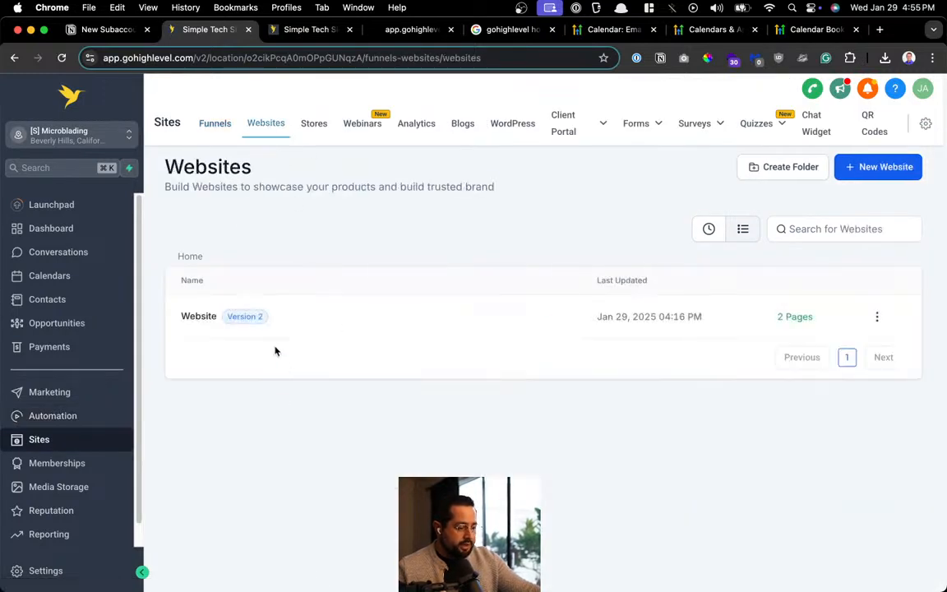
click(199, 317)
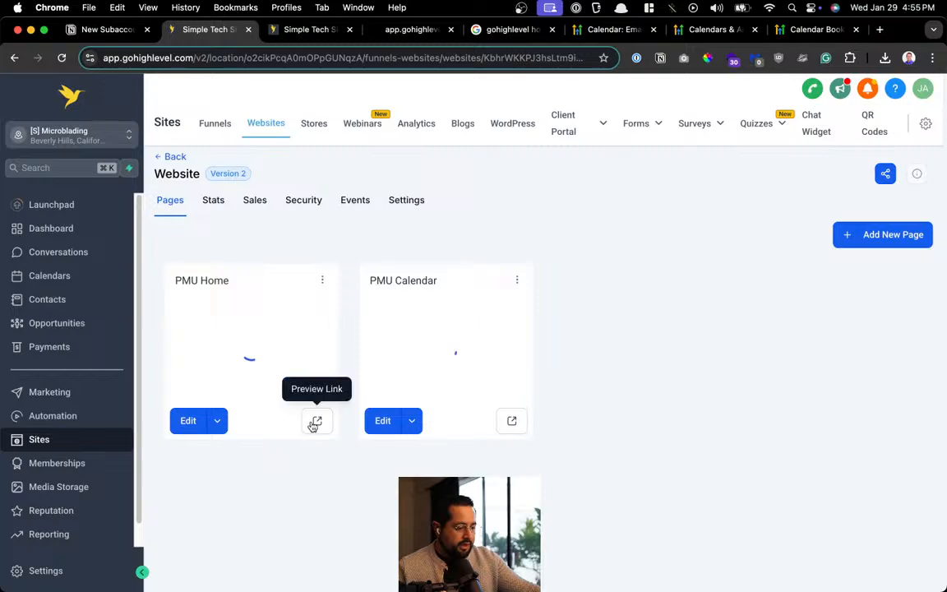
click(315, 421)
scroll(704, 154, down, 10)
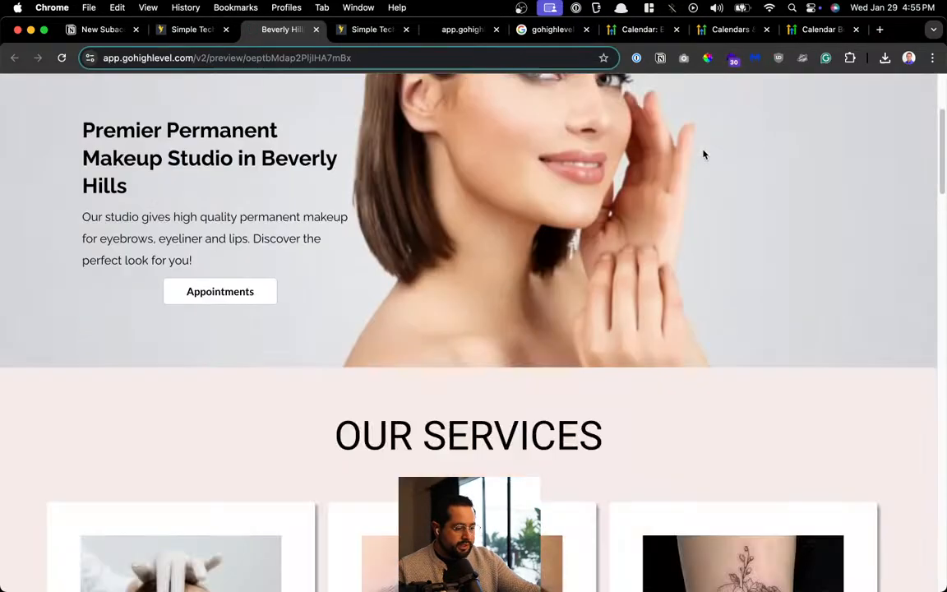
scroll(704, 155, down, 5)
scroll(704, 155, up, 15)
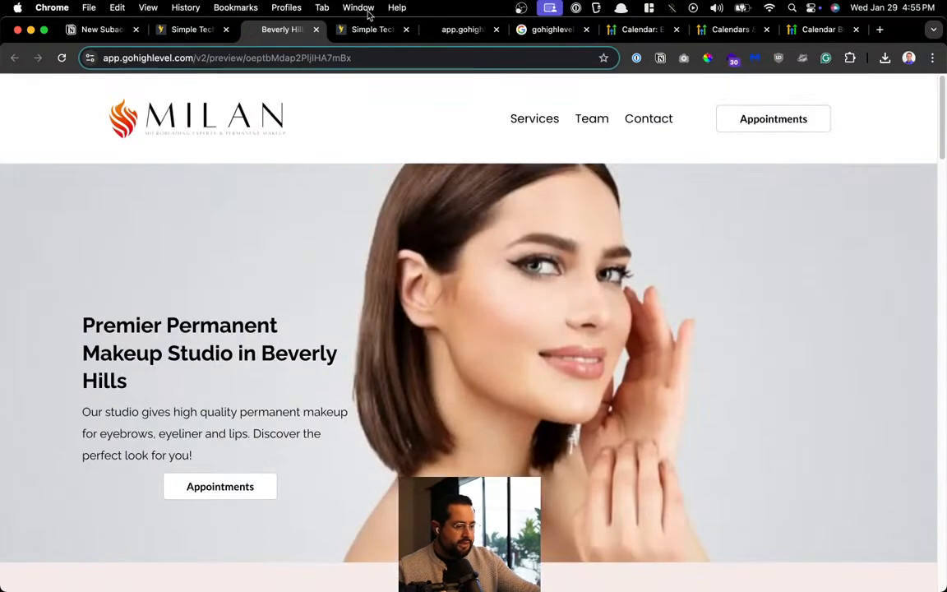
click(316, 29)
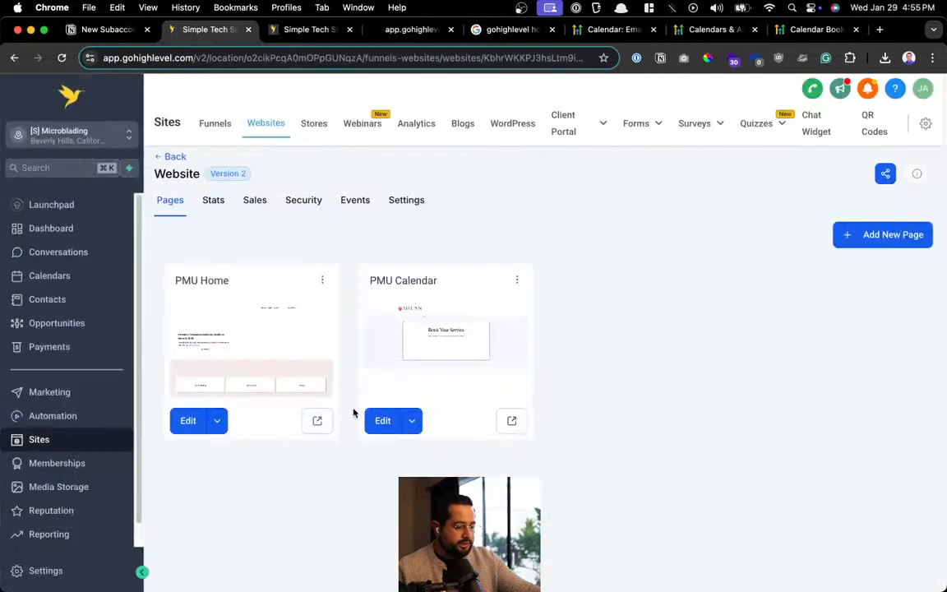
Preview the PMU Calendar page, view Ombre Powder Brows staff choices, then go back to services
click(510, 421)
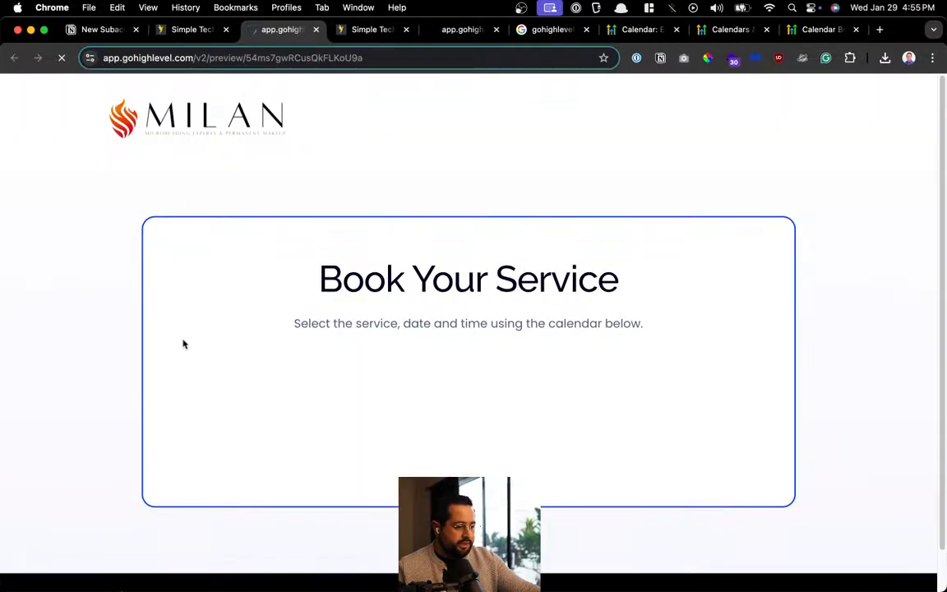
scroll(604, 256, down, 1)
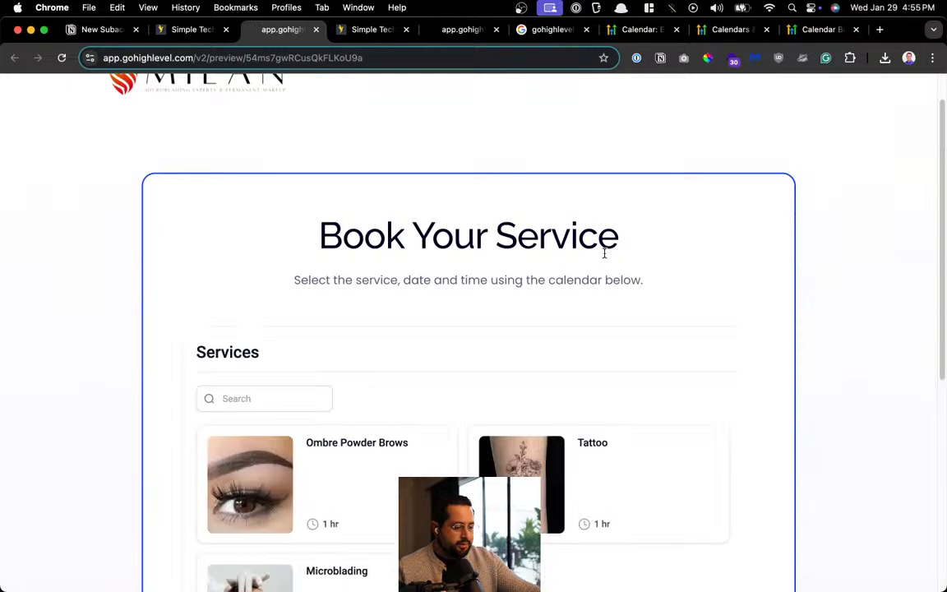
scroll(607, 249, down, 3)
scroll(590, 379, down, 5)
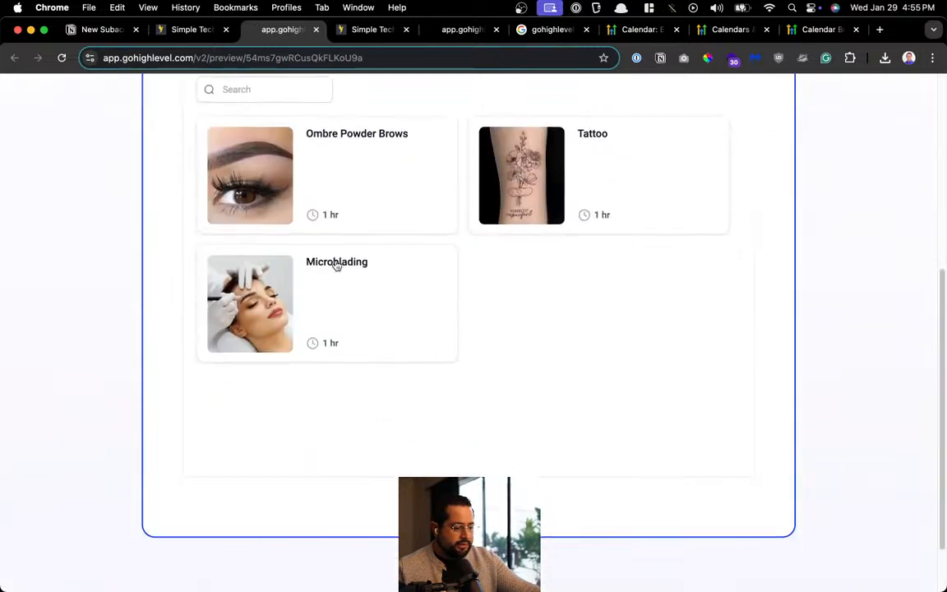
click(398, 203)
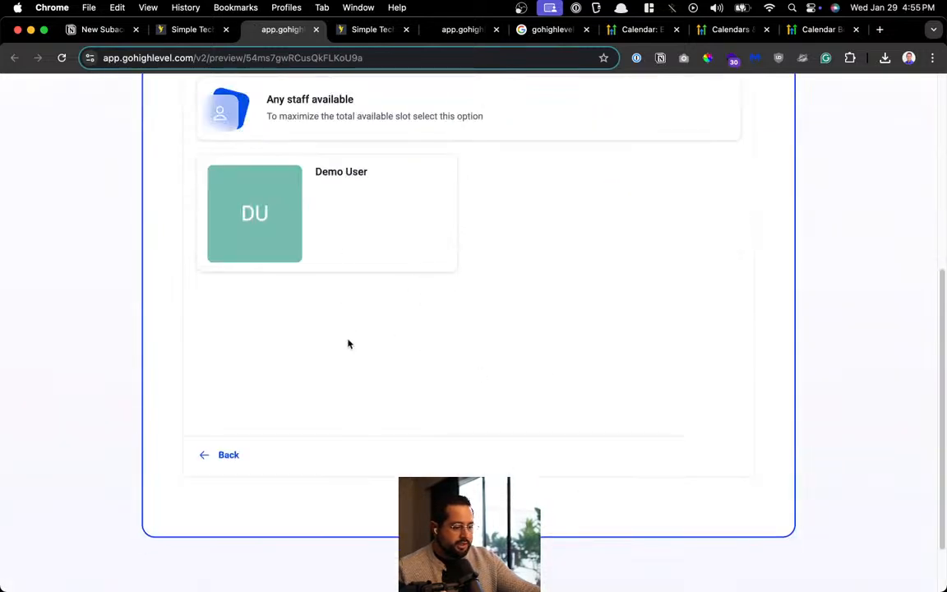
scroll(256, 406, up, 8)
scroll(279, 289, down, 10)
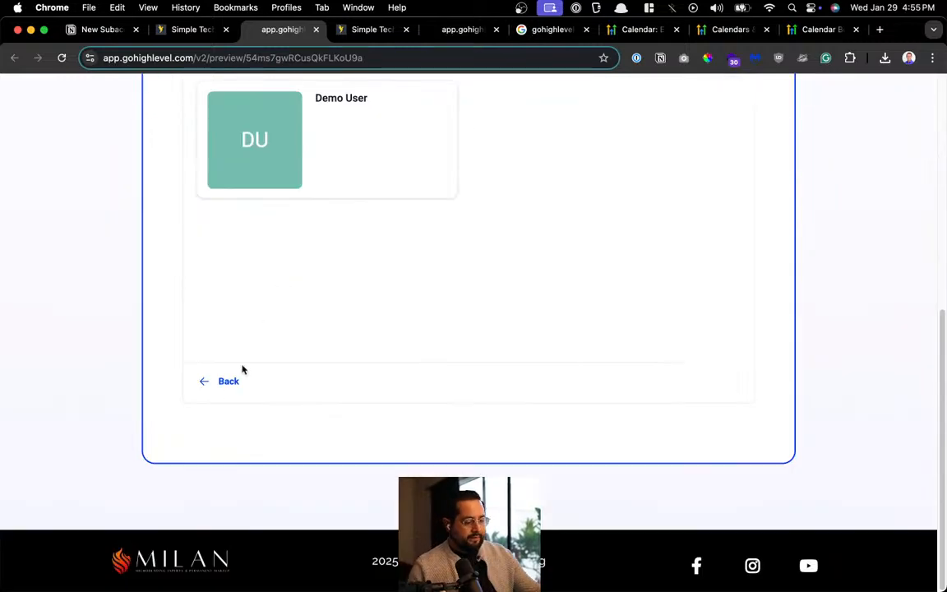
click(227, 381)
Book Microblading with Demo User at 08:00 AM on Thu, Jan 30, 2025
scroll(352, 273, up, 3)
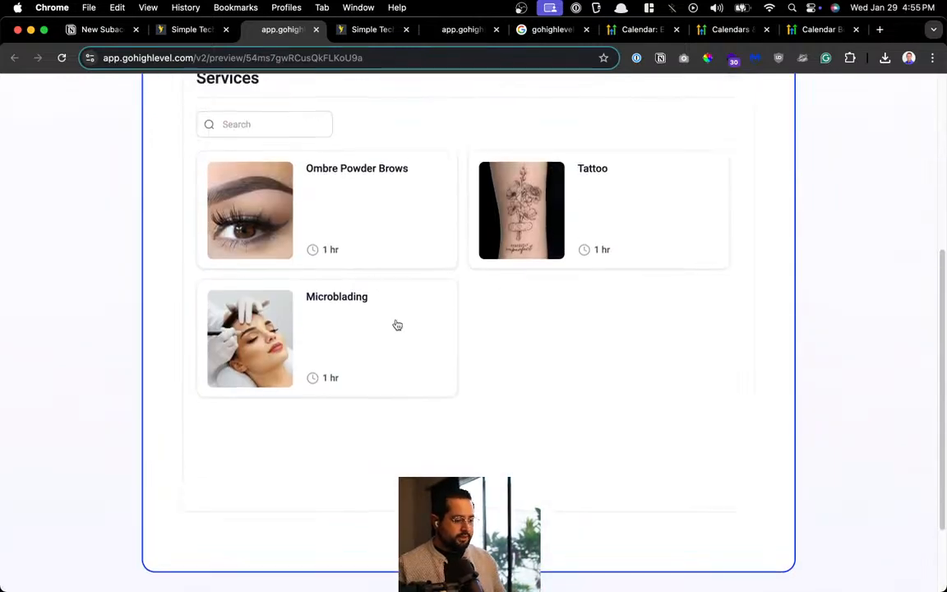
click(355, 347)
click(425, 234)
scroll(559, 304, down, 3)
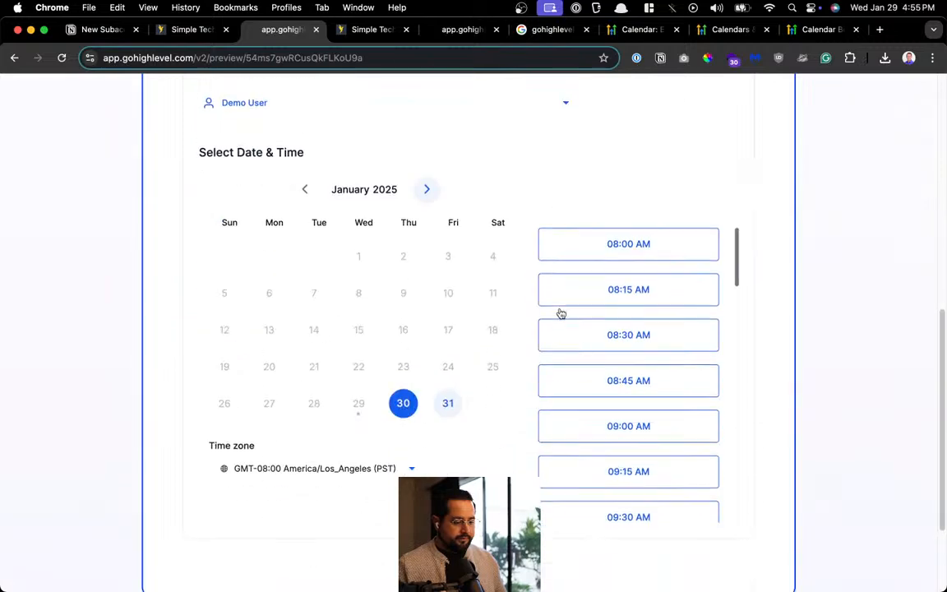
click(666, 247)
click(676, 260)
scroll(359, 337, up, 3)
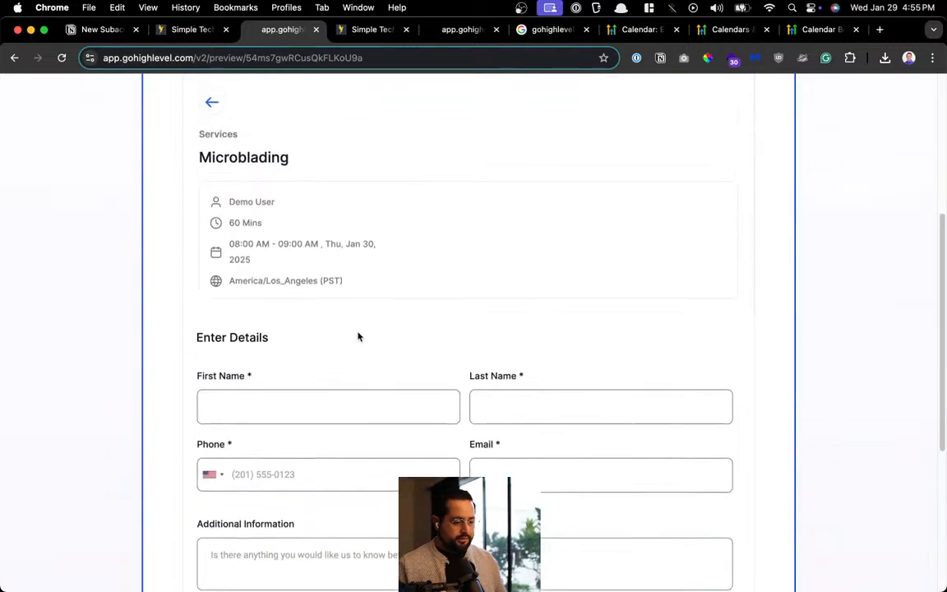
Enter the test contact's first and last name, phone number and e-mail address
click(291, 416)
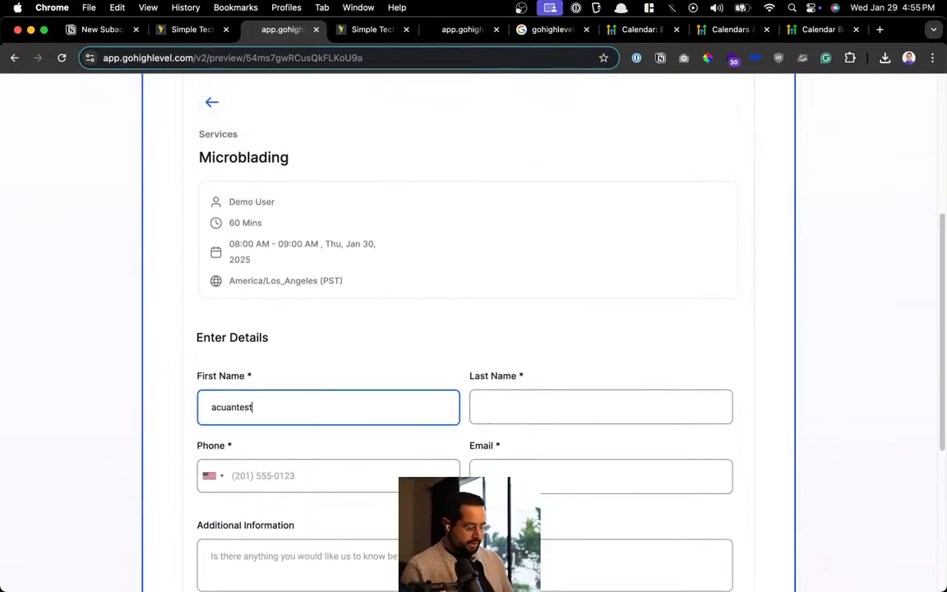
key(super+a)
key(super+c)
key(Tab)
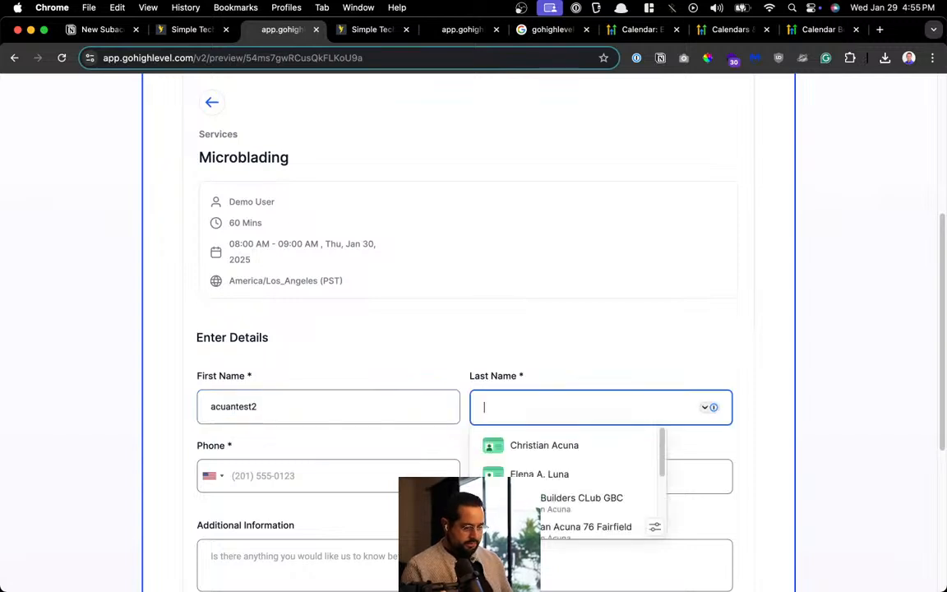
key(super+v)
key(Tab)
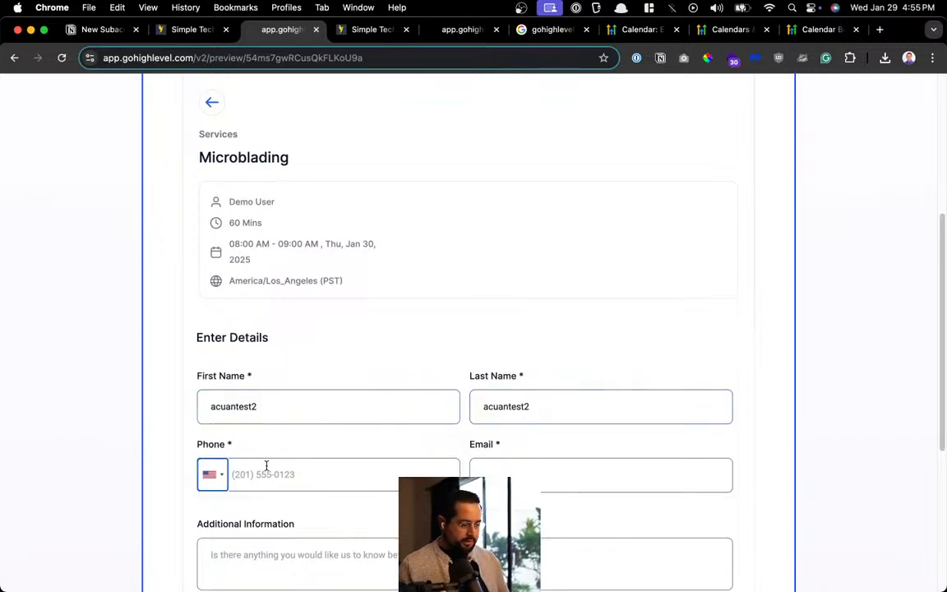
click(242, 469)
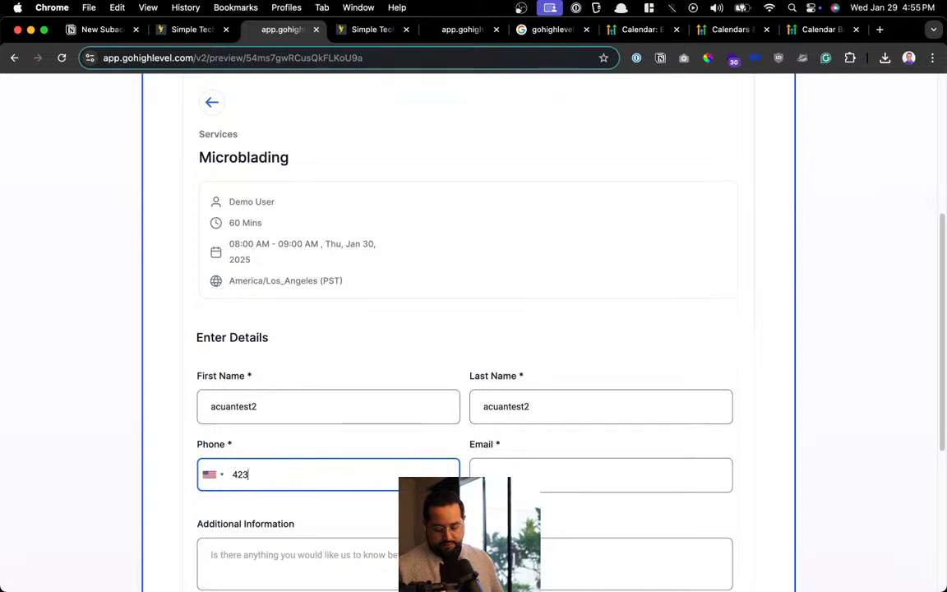
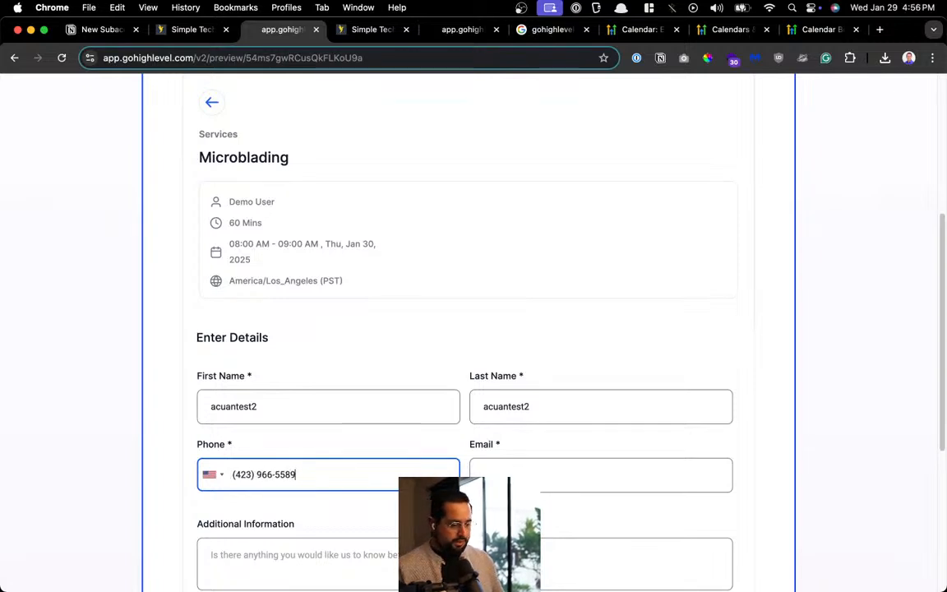
key(Tab)
key(super+v)
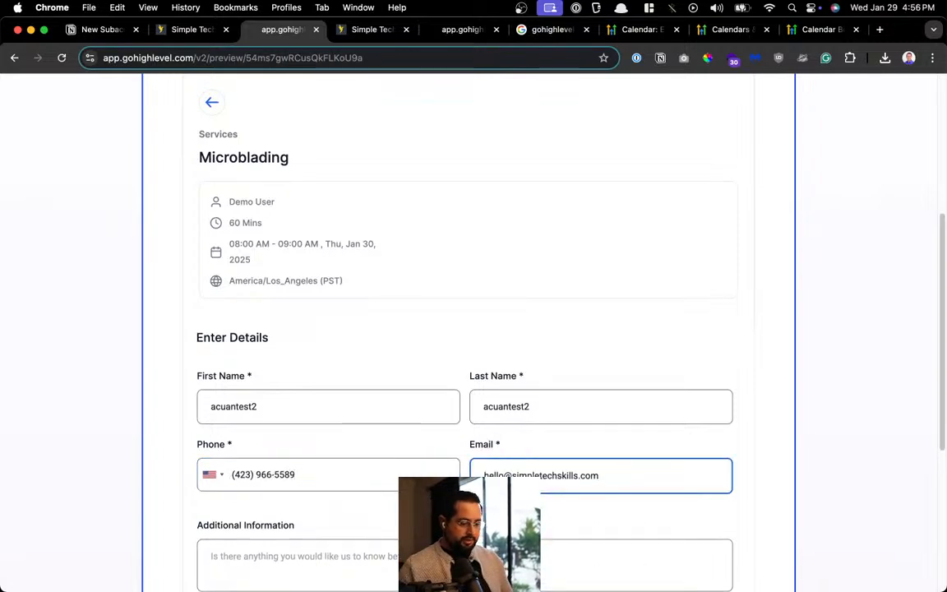
Adjust the e-mail, add the note 'message 2', and schedule the meeting
click(511, 471)
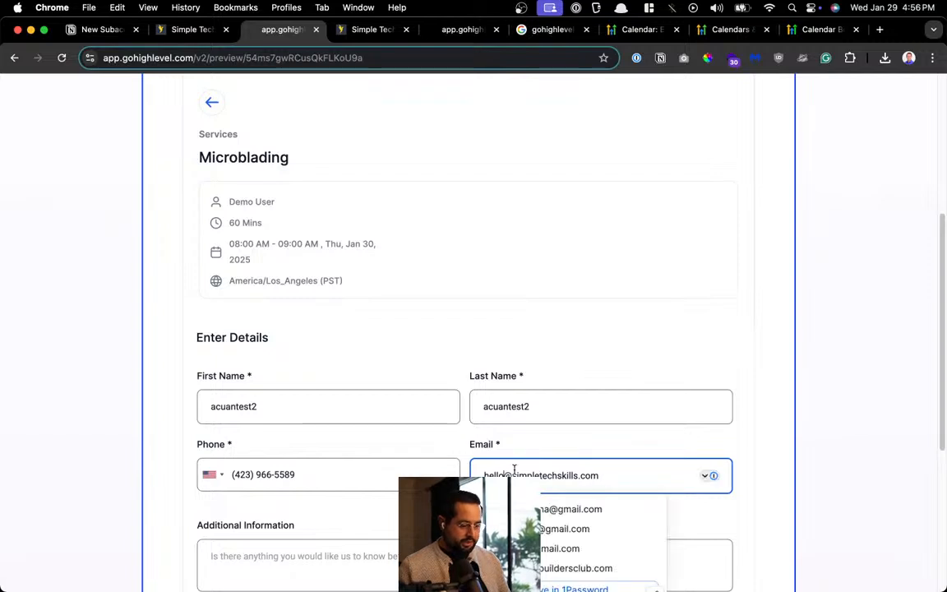
text(+1)
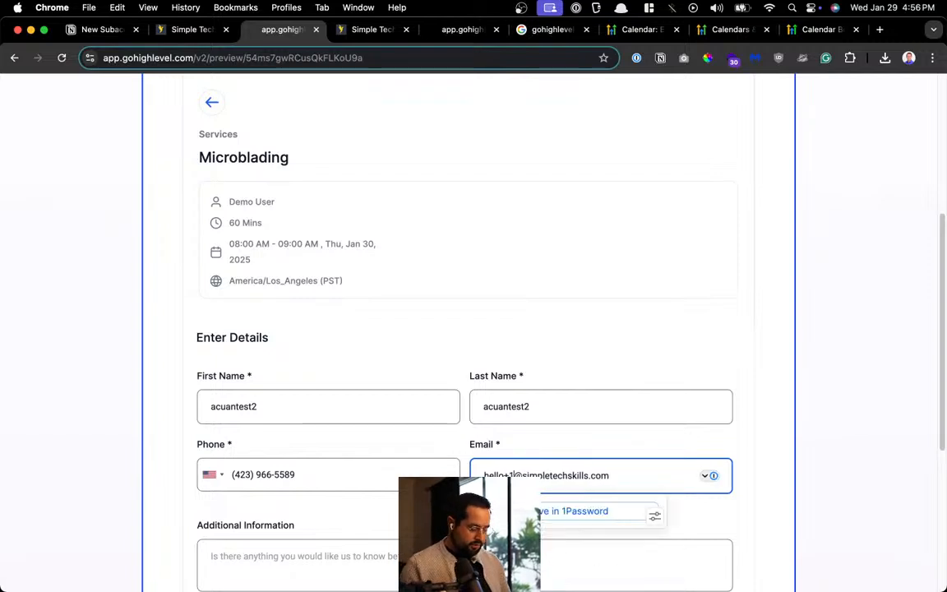
click(560, 398)
scroll(555, 460, down, 4)
click(444, 244)
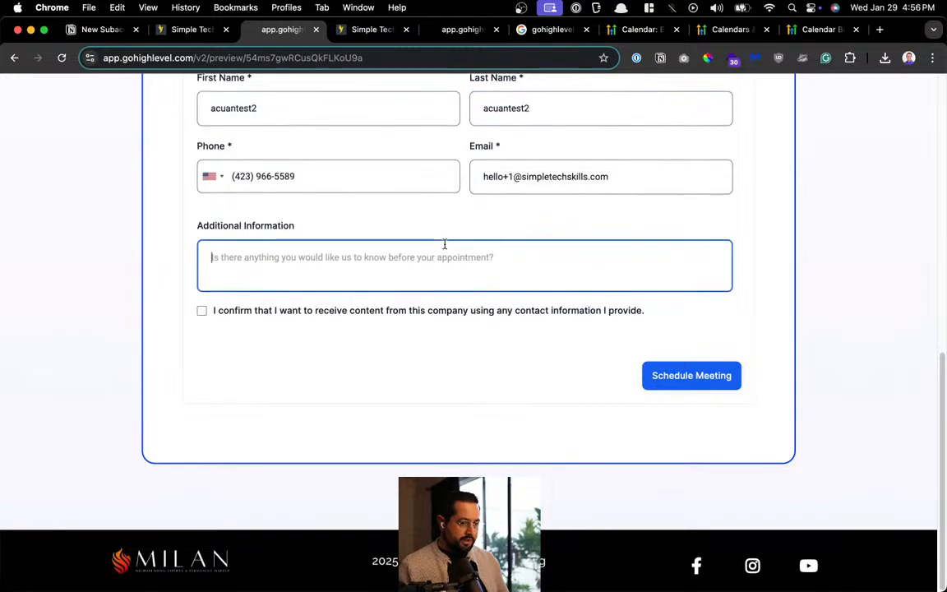
text(me)
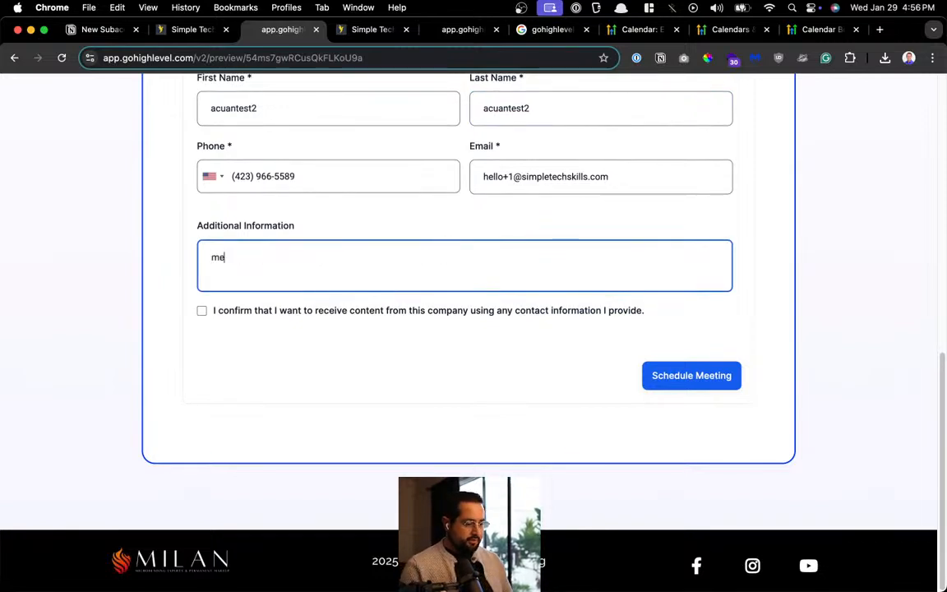
text(ssage 2)
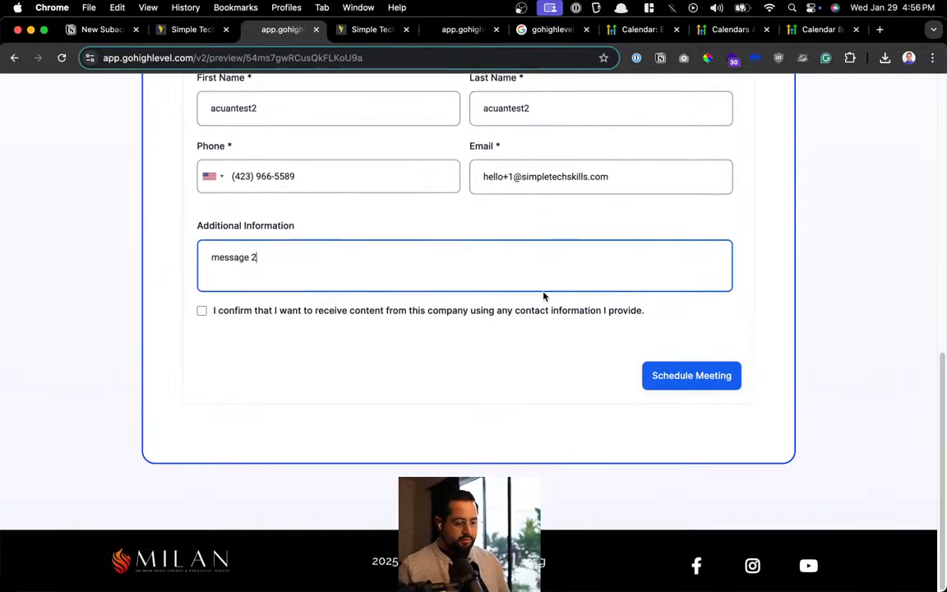
click(541, 301)
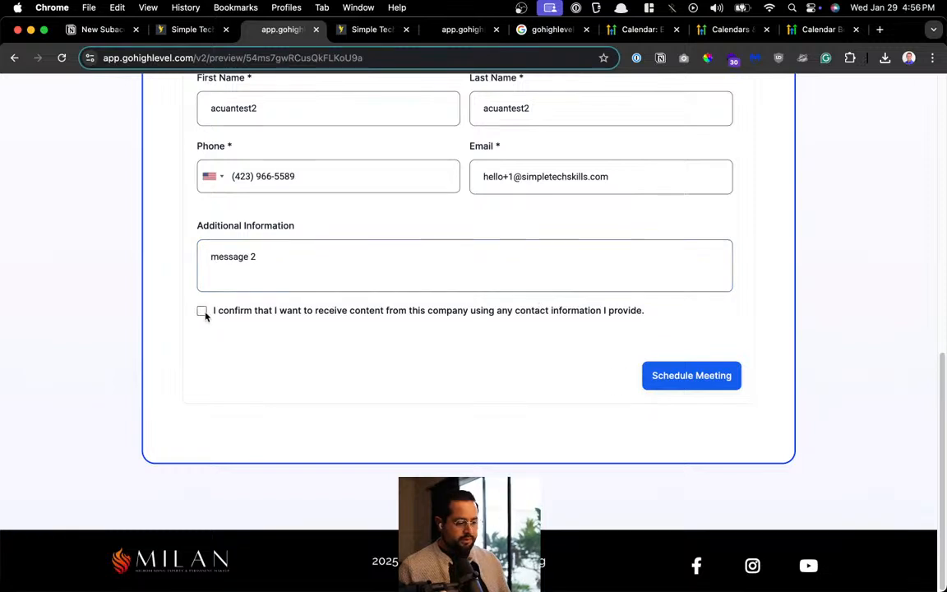
click(700, 375)
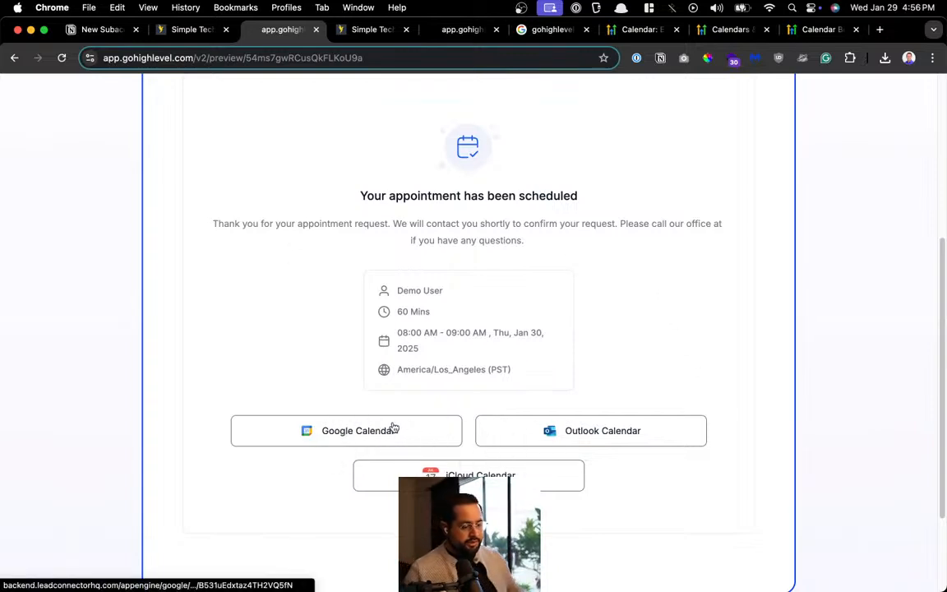
scroll(402, 419, up, 2)
Close the Milan homepage tab and open Contacts, now showing 2 records including the new test contact
scroll(403, 423, down, 4)
scroll(402, 424, up, 5)
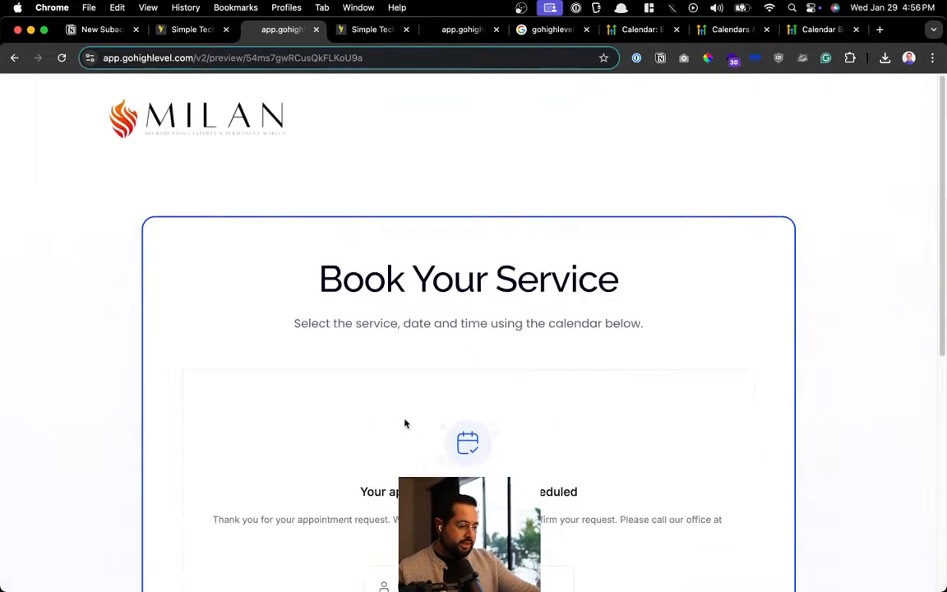
click(226, 128)
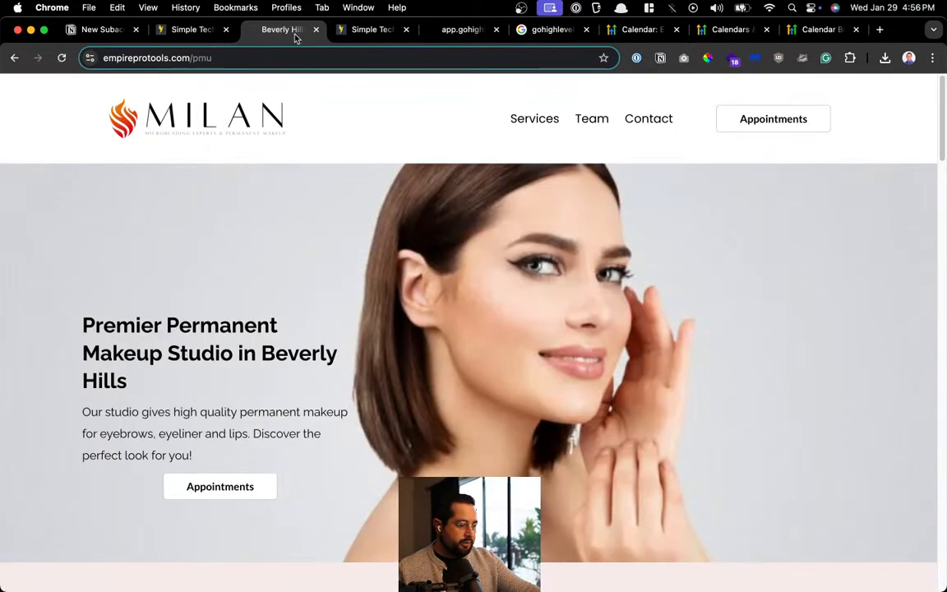
click(317, 30)
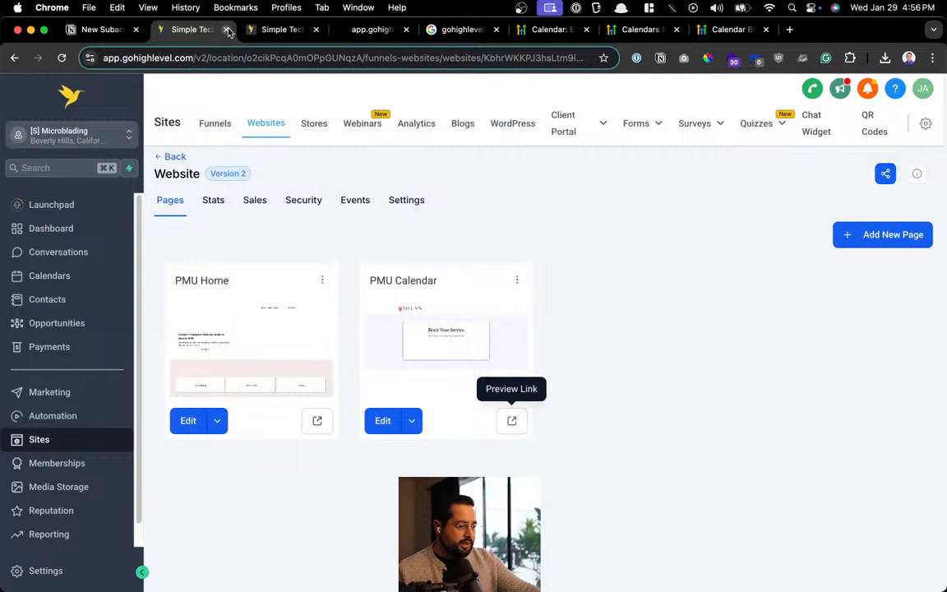
click(72, 300)
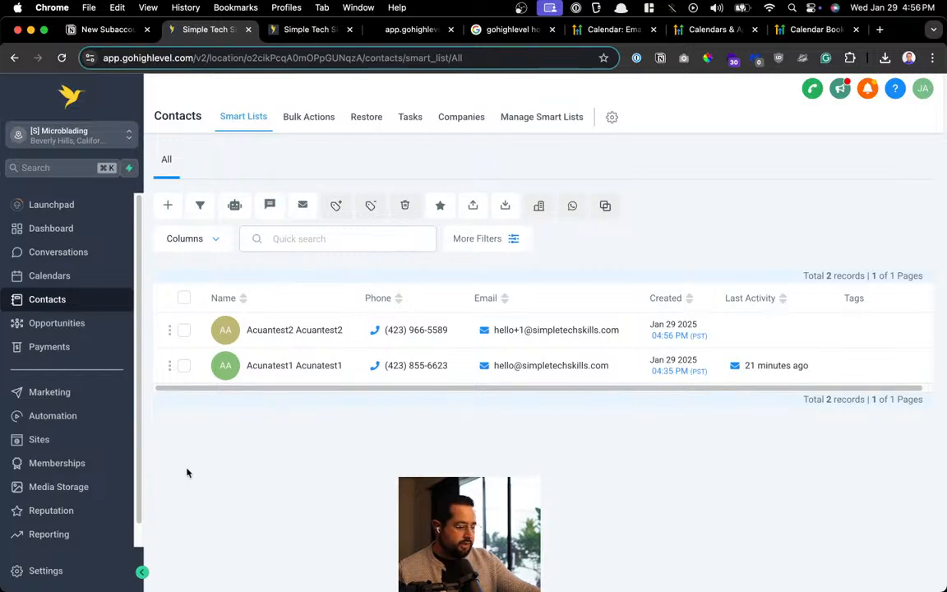
Verify the pipeline's Calendar Booked stage holds two $400 opportunities ($800 total), then go to Calendars
click(74, 323)
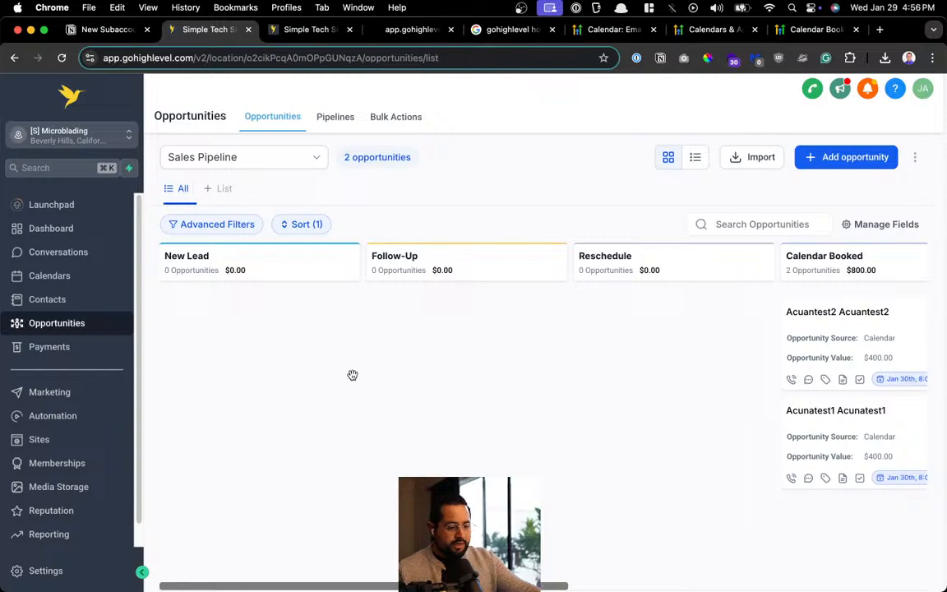
scroll(617, 575, right, 5)
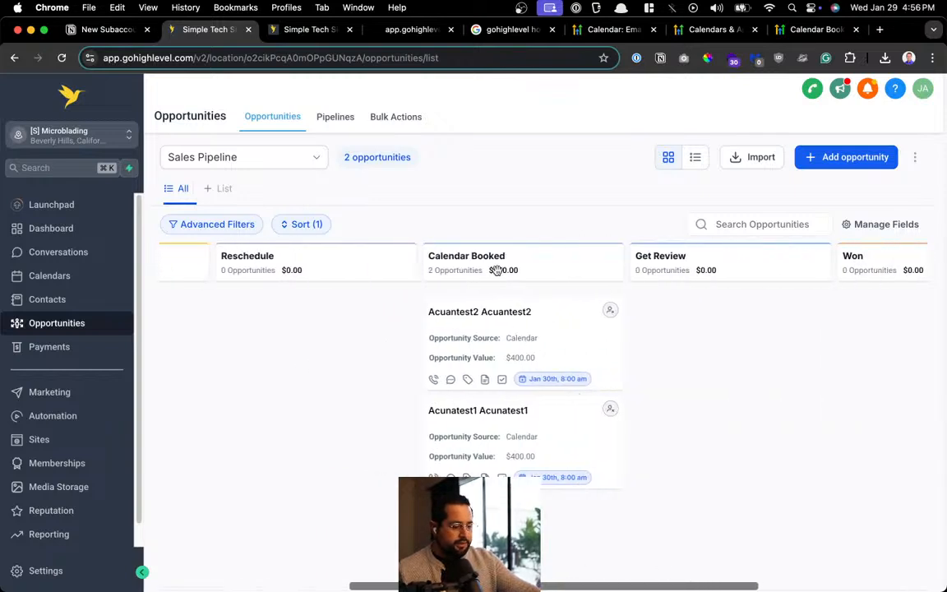
scroll(498, 271, up, 5)
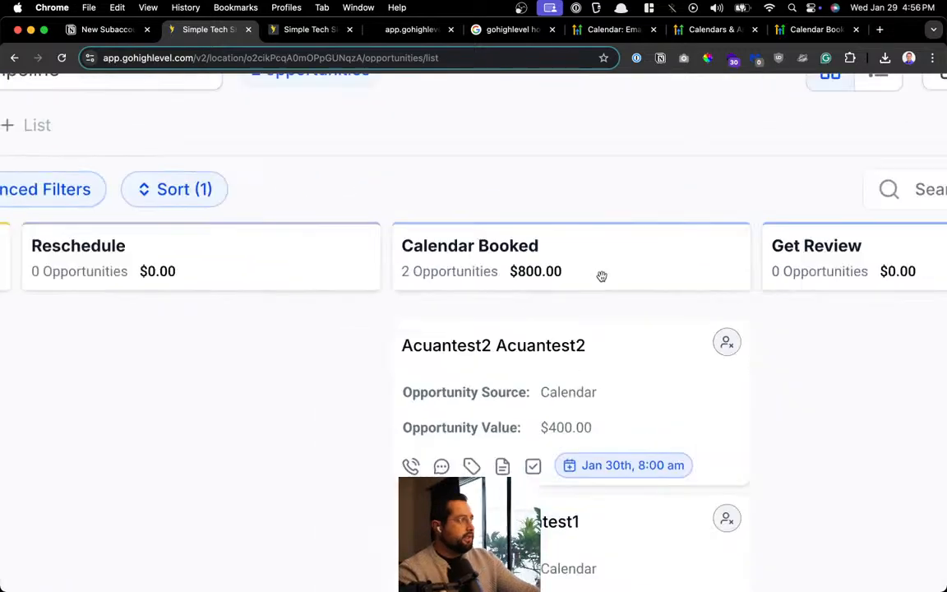
scroll(602, 276, down, 5)
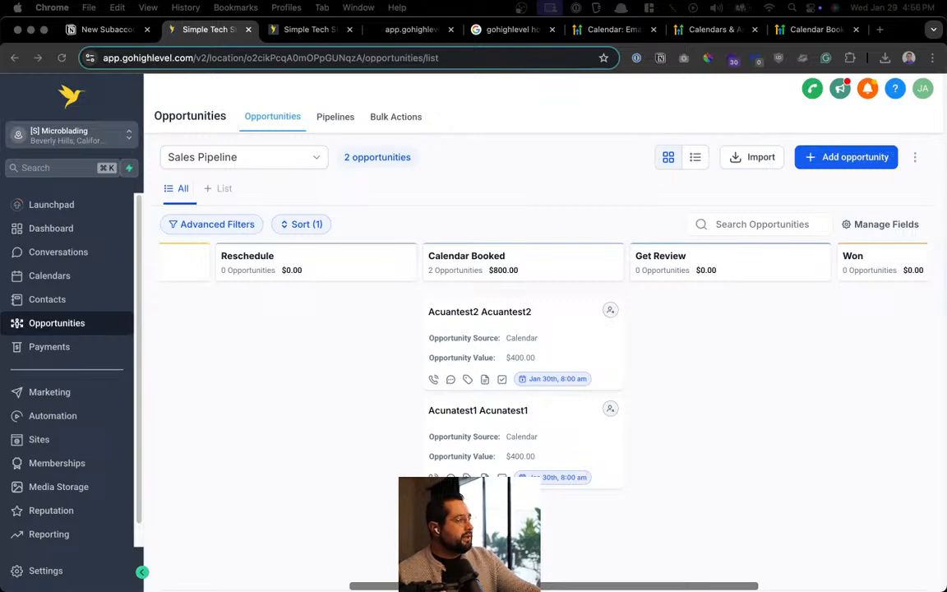
click(86, 276)
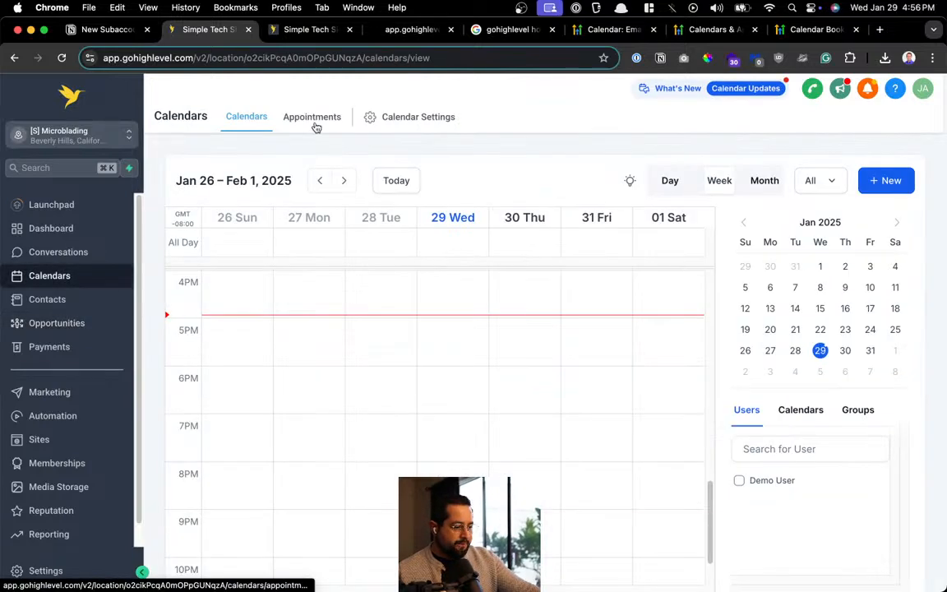
List upcoming appointments and scroll the columns to see both Confirmed Microblading bookings for Jan 30, 08:00 AM
click(312, 119)
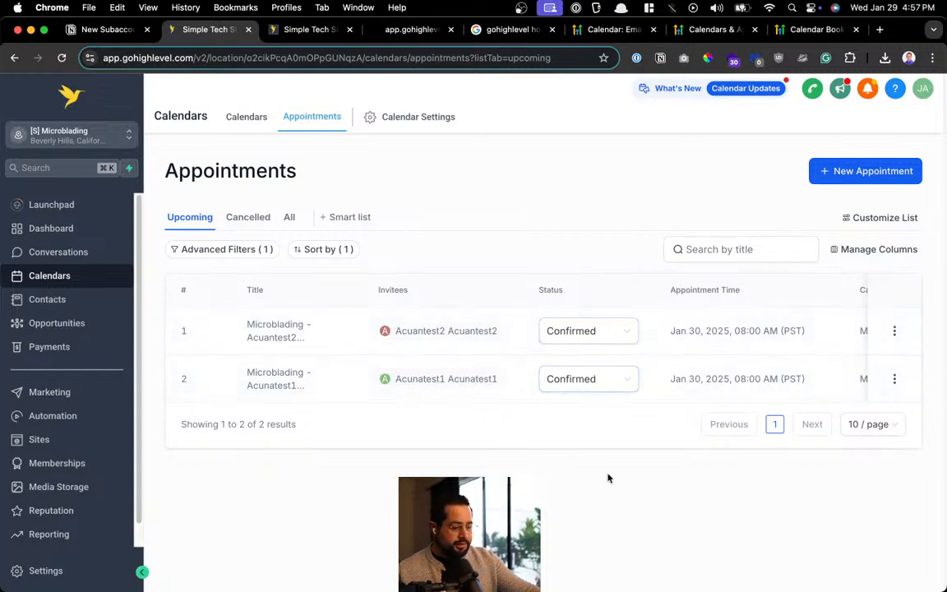
drag(655, 402, 799, 404)
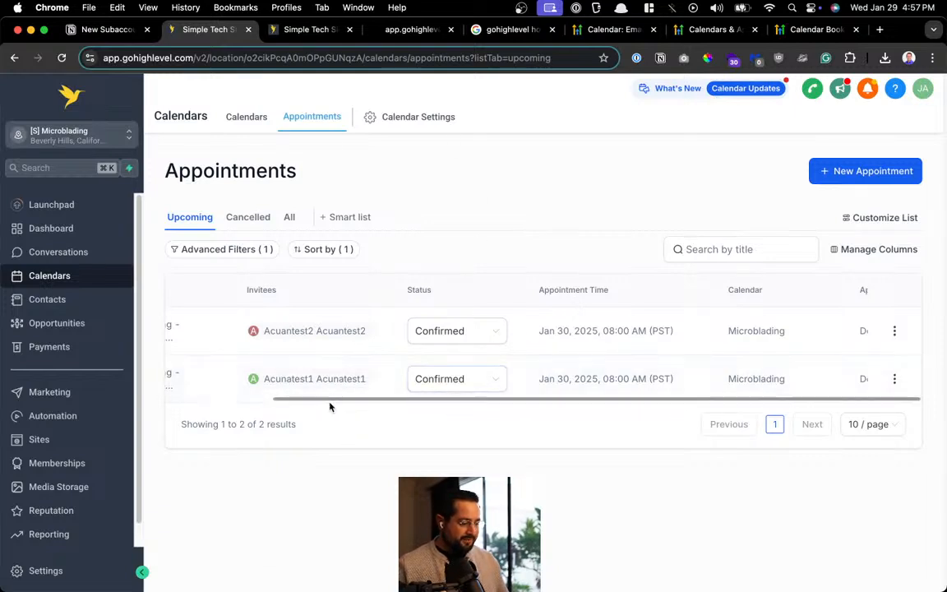
drag(330, 399, 3, 471)
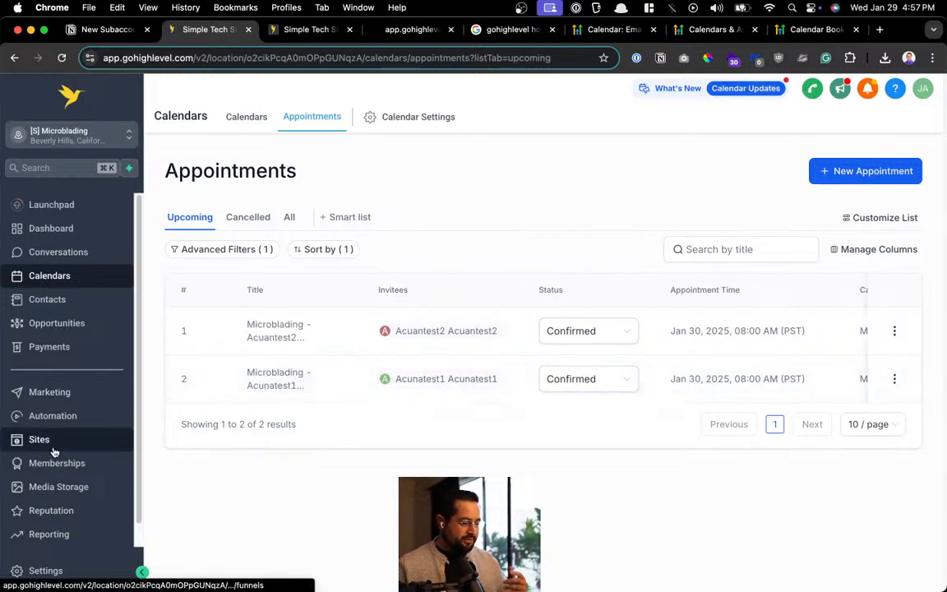
click(58, 415)
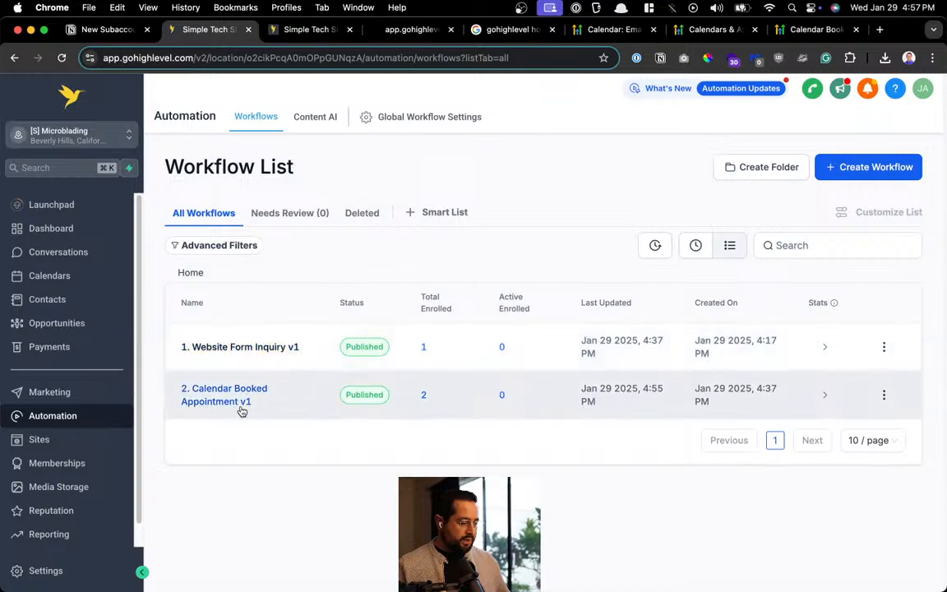
click(220, 347)
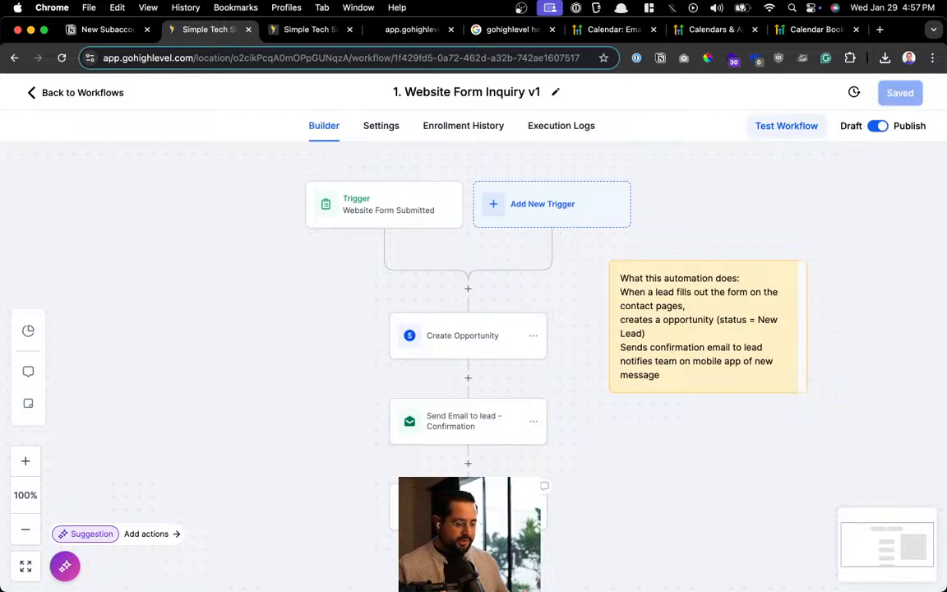
click(89, 95)
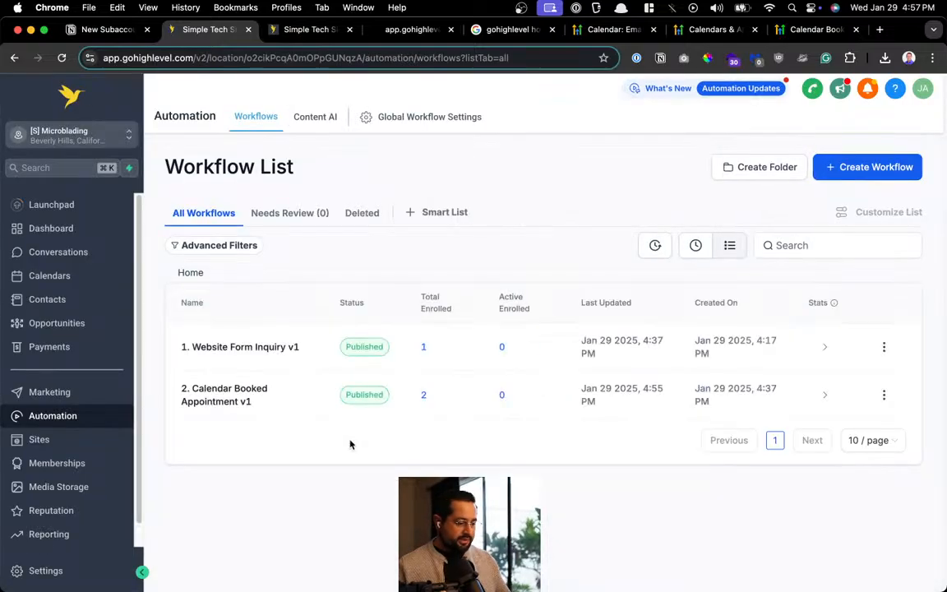
click(201, 397)
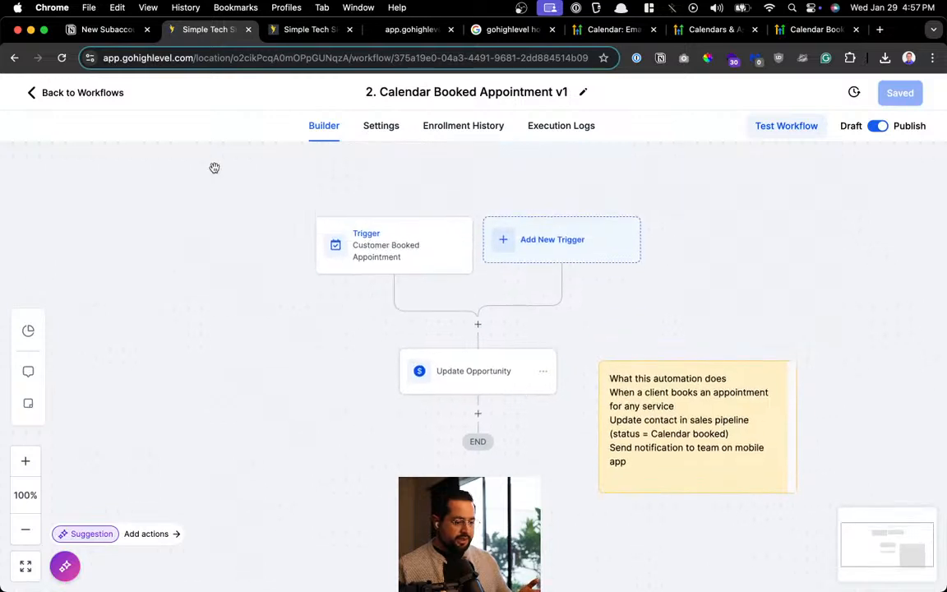
click(89, 90)
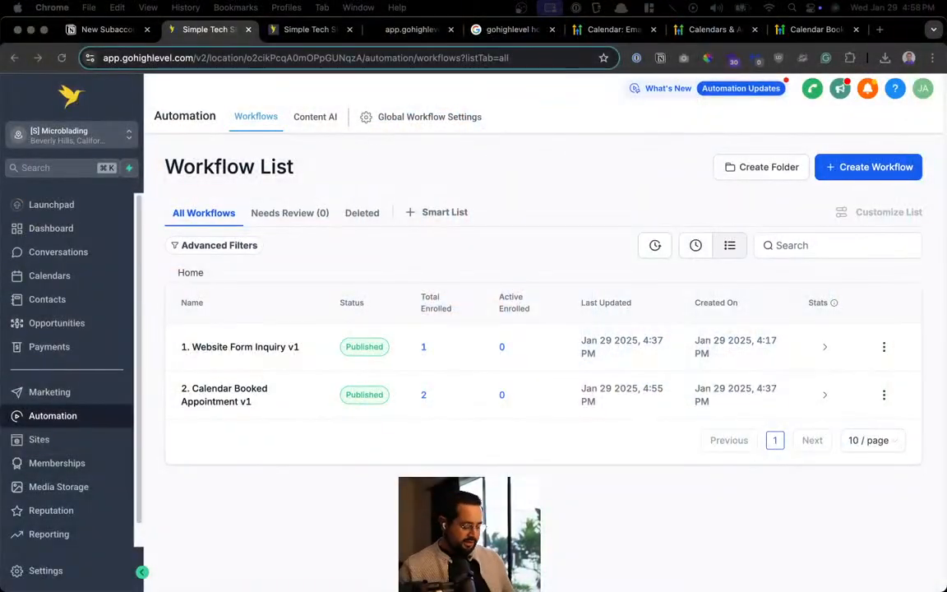
Open the YouTube Studio live streaming bookmark via Alfred, then go to the channel dashboard
key(alt+space)
text(you)
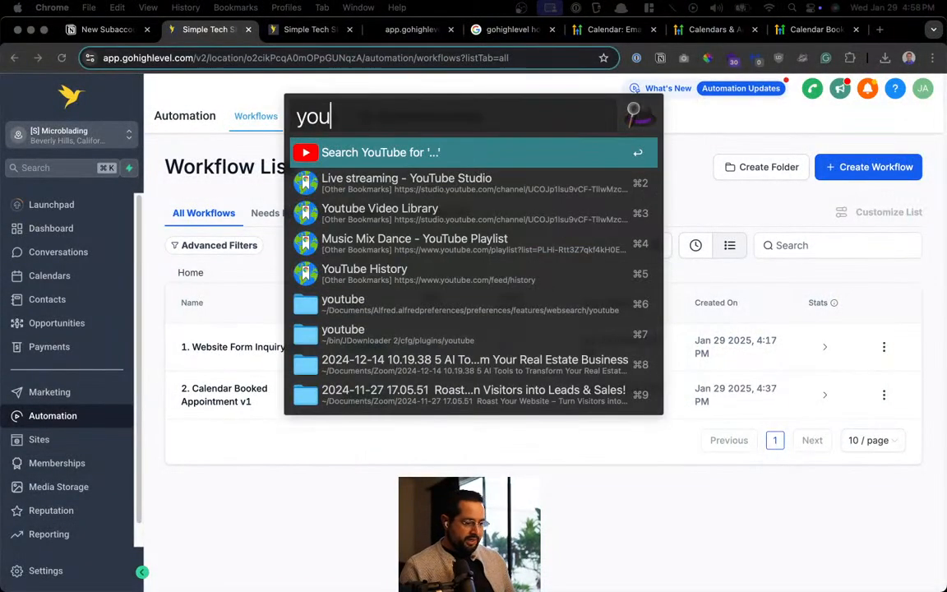
key(BackSpace)
key(BackSpace)
key(Down)
key(Return)
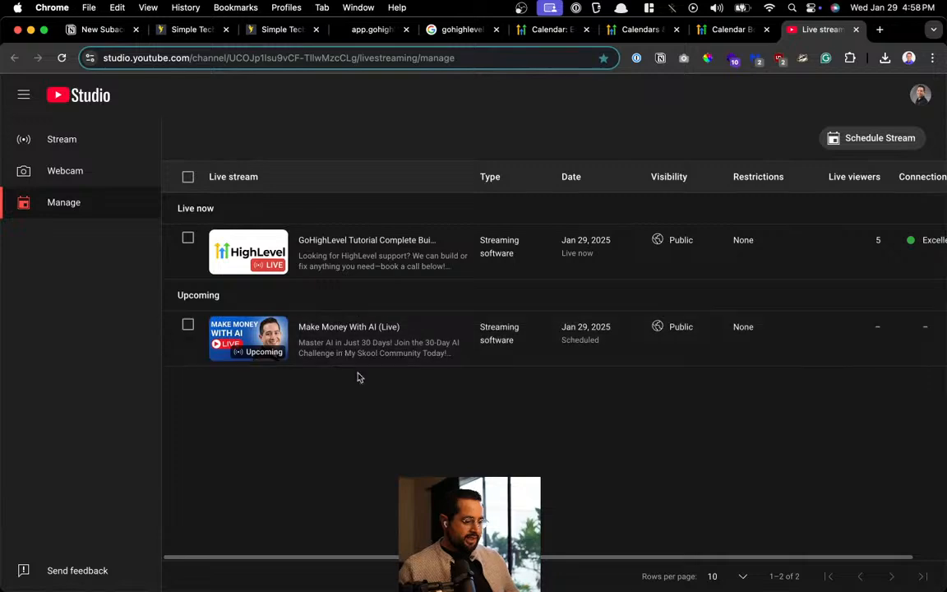
scroll(327, 339, up, 5)
scroll(328, 339, down, 5)
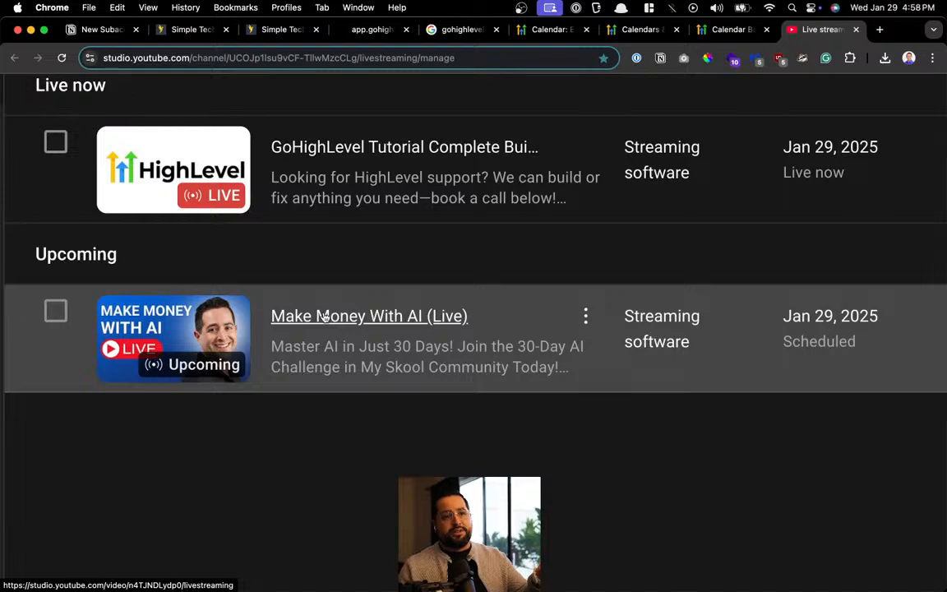
scroll(326, 317, down, 5)
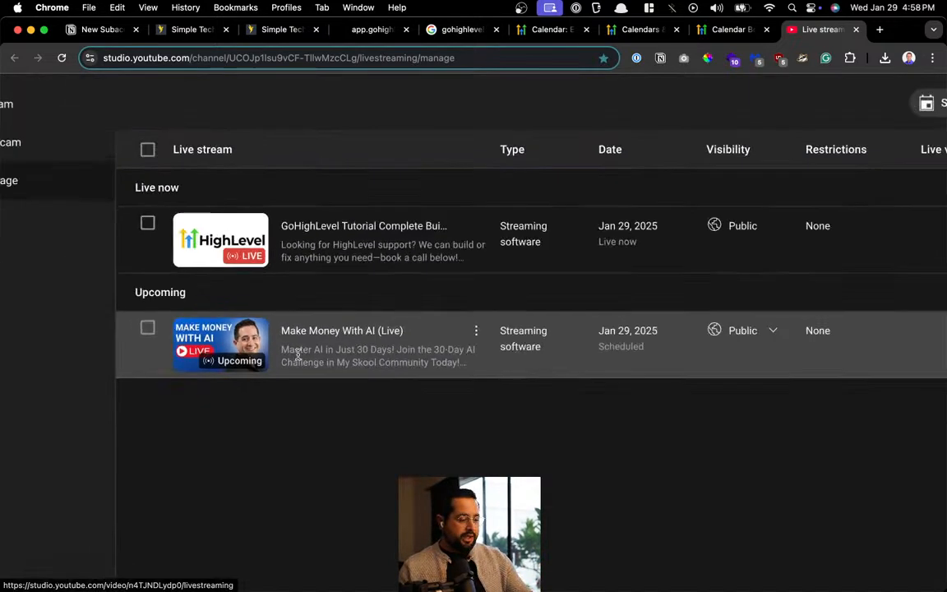
scroll(58, 111, up, 1)
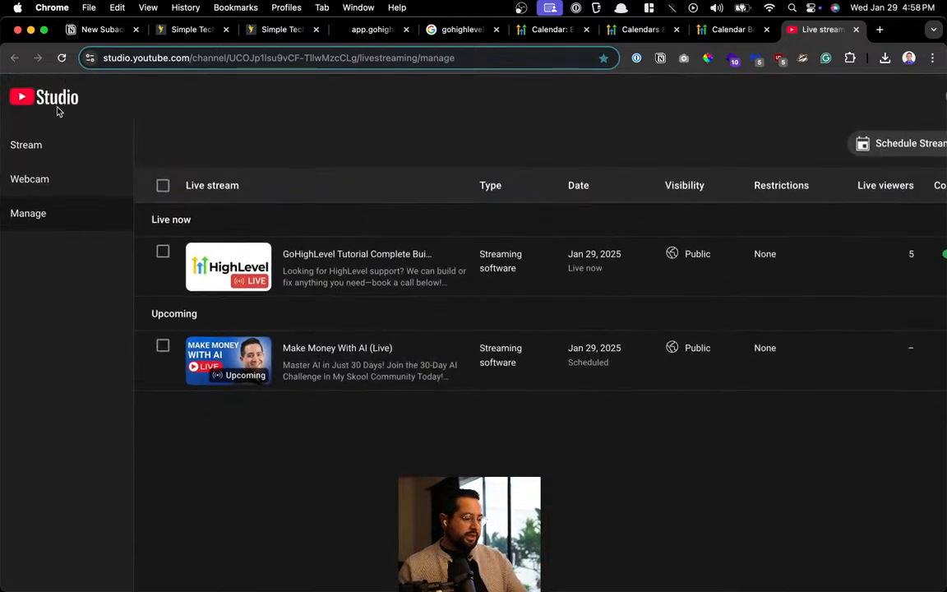
click(58, 105)
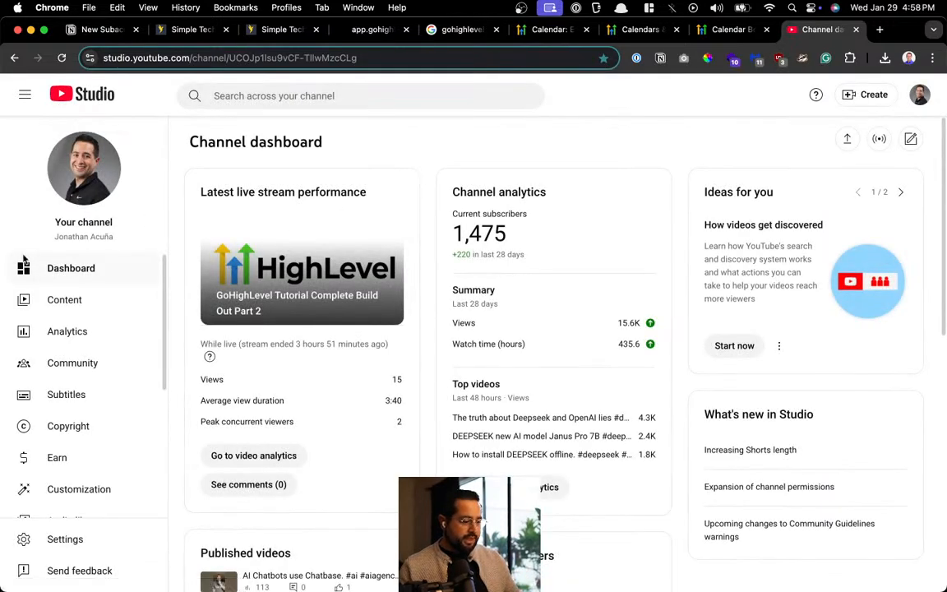
click(24, 94)
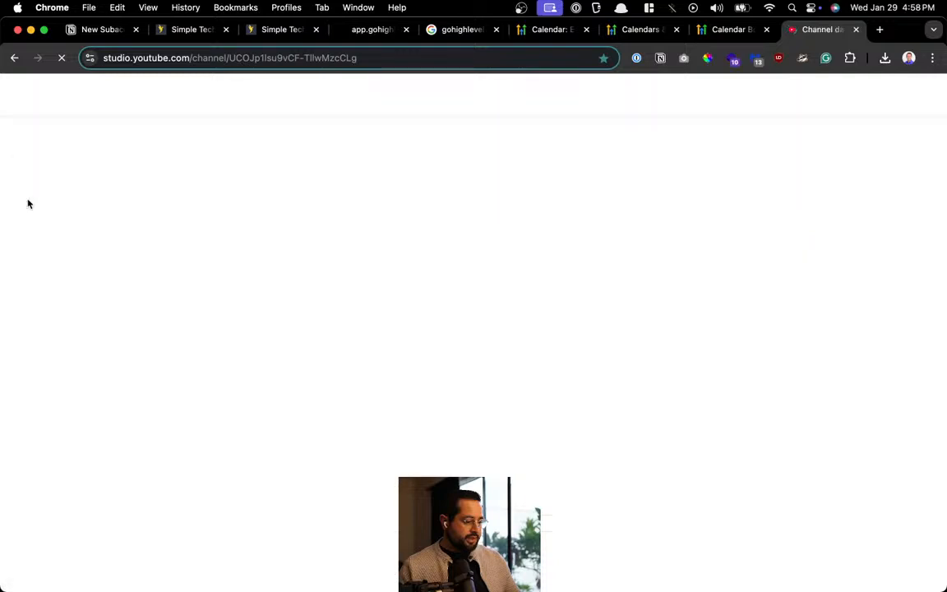
Open the Youtube Video Library bookmark and review the Live tab's streams, returning to the dashboard
key(alt+space)
text(li)
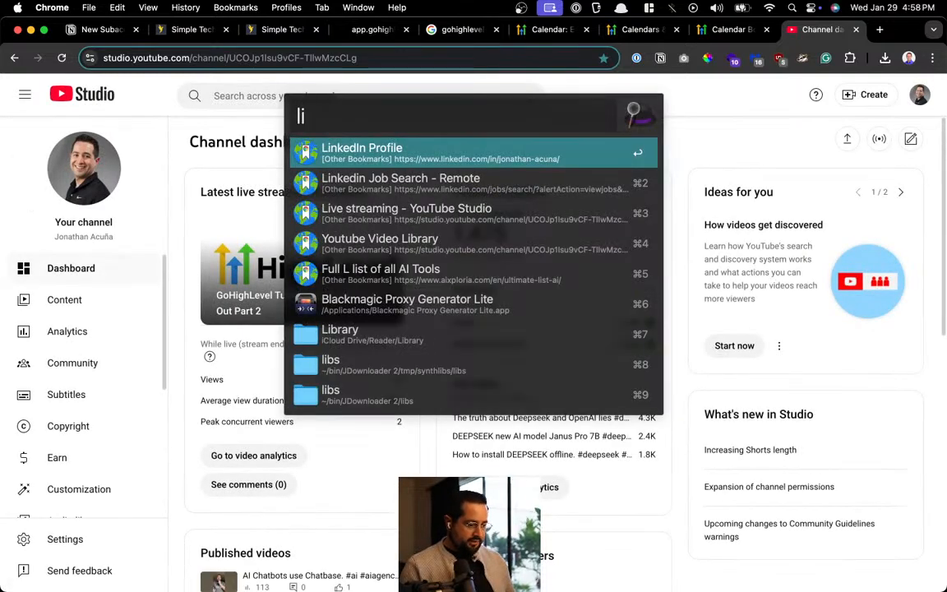
key(BackSpace)
text(ibr)
key(Return)
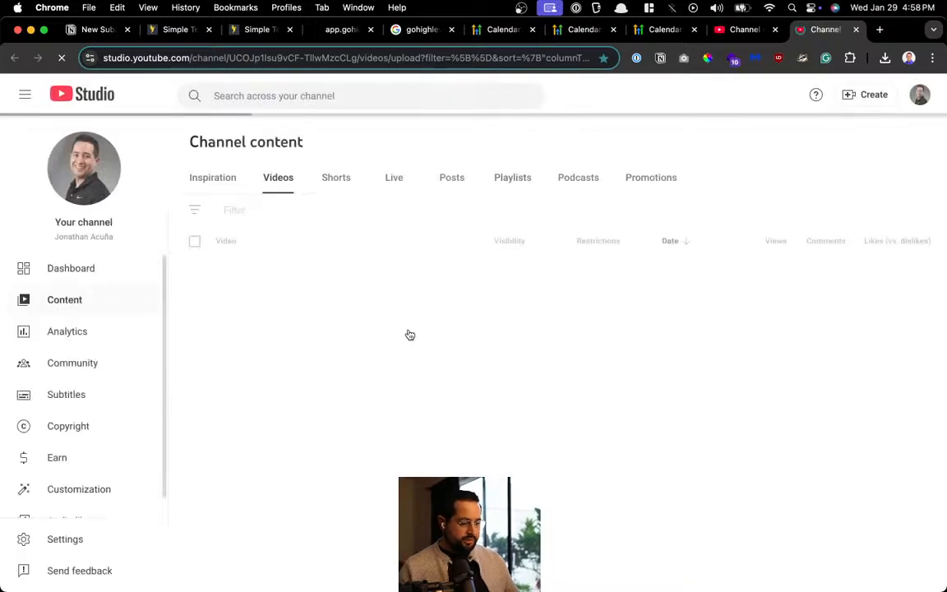
click(391, 178)
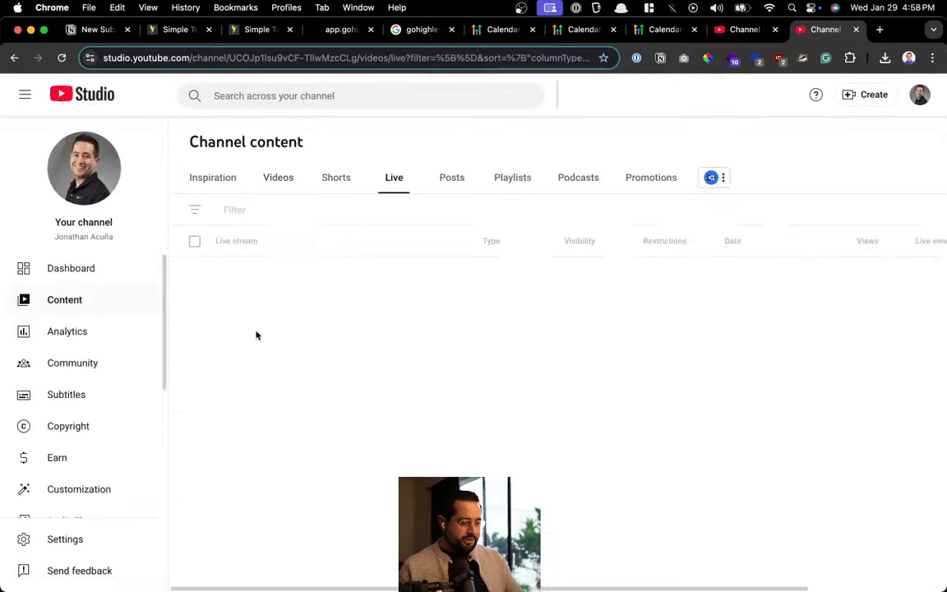
scroll(271, 337, down, 1)
scroll(370, 457, down, 3)
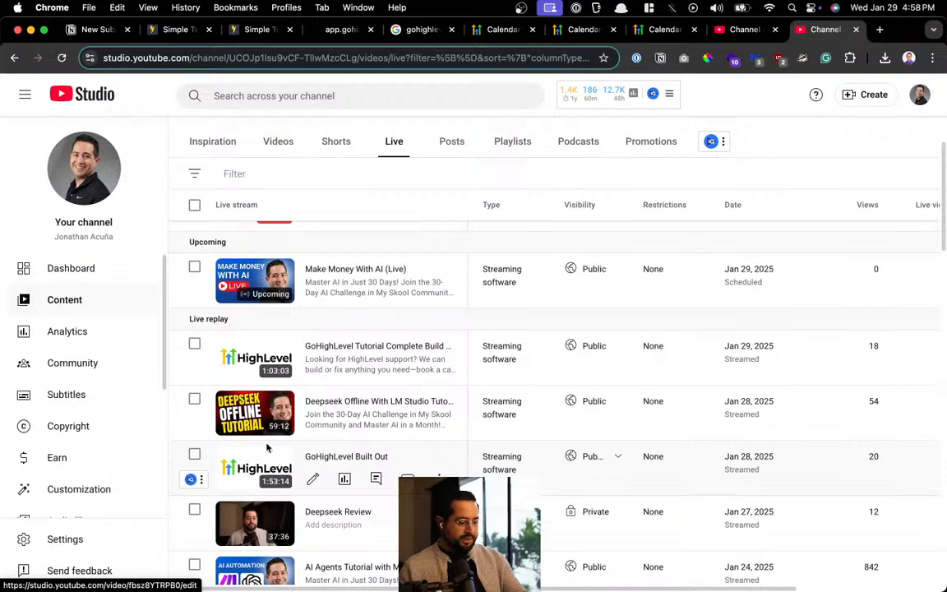
scroll(370, 458, up, 5)
scroll(386, 317, down, 5)
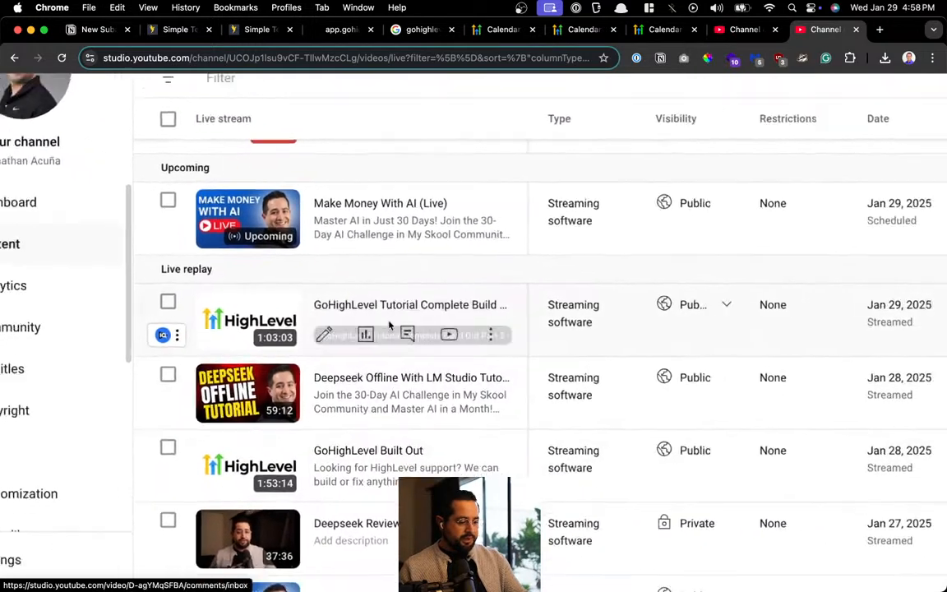
scroll(386, 327, up, 3)
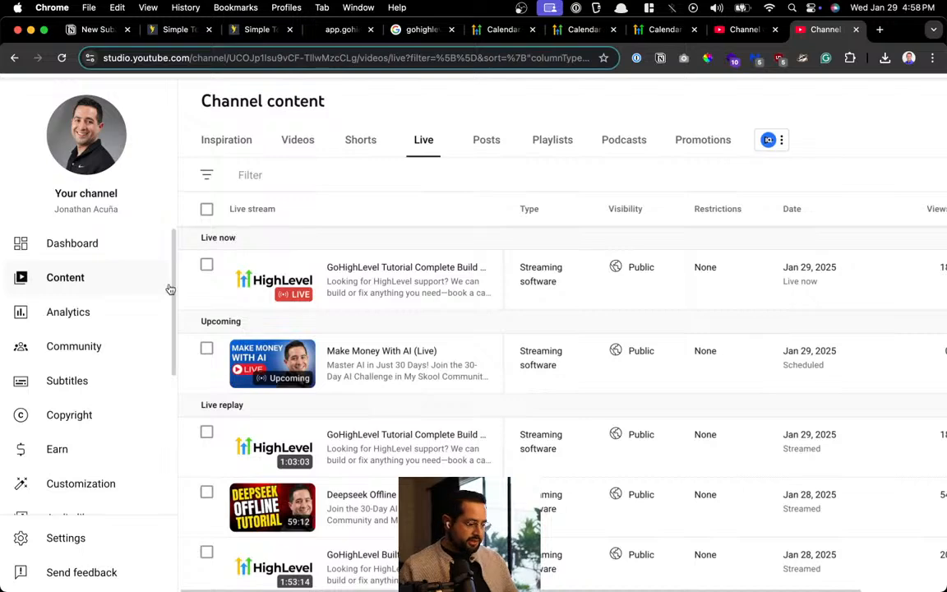
scroll(109, 263, up, 2)
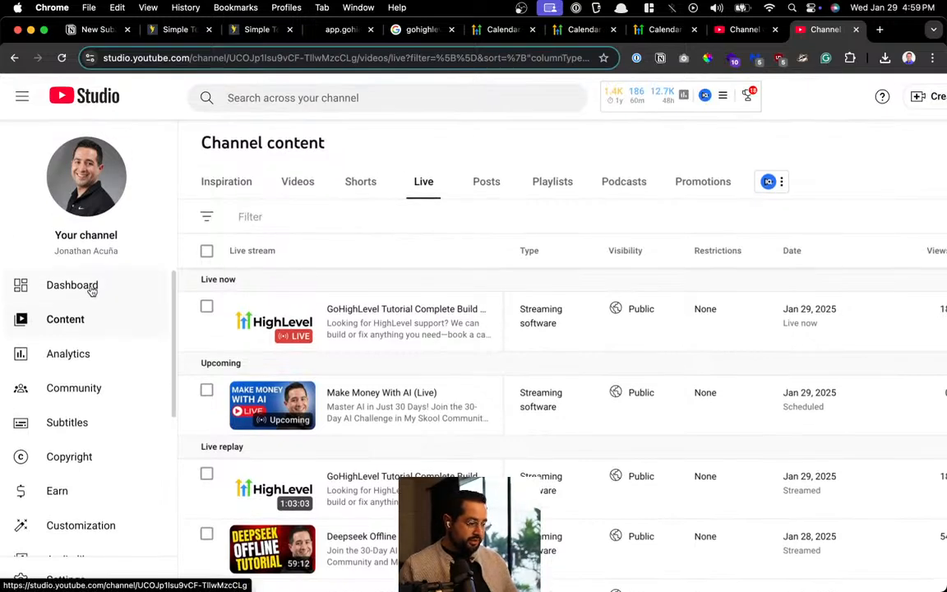
click(91, 286)
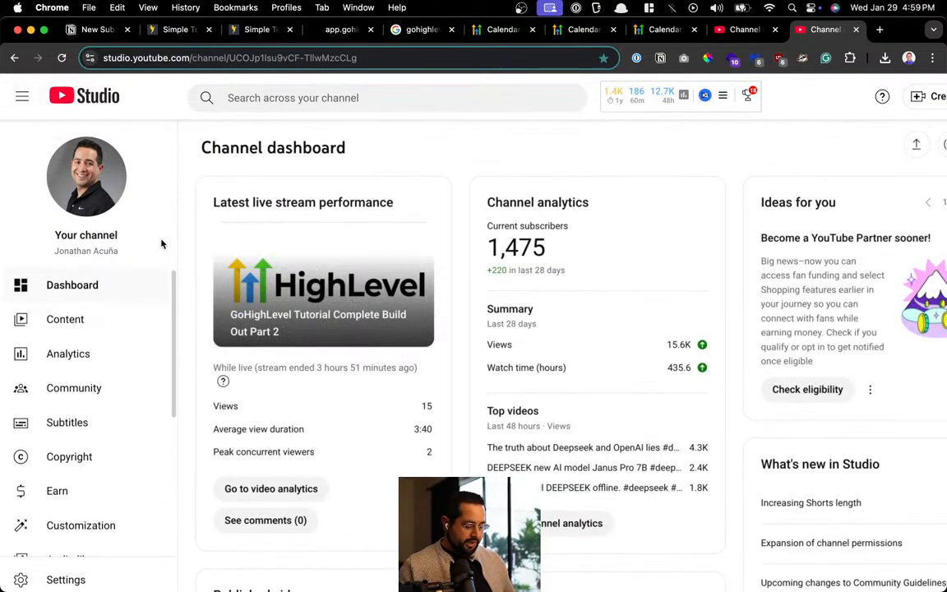
Open the Skool AI Automation Agency Hub bookmark via Alfred
key(alt+space)
text(sko)
key(Return)
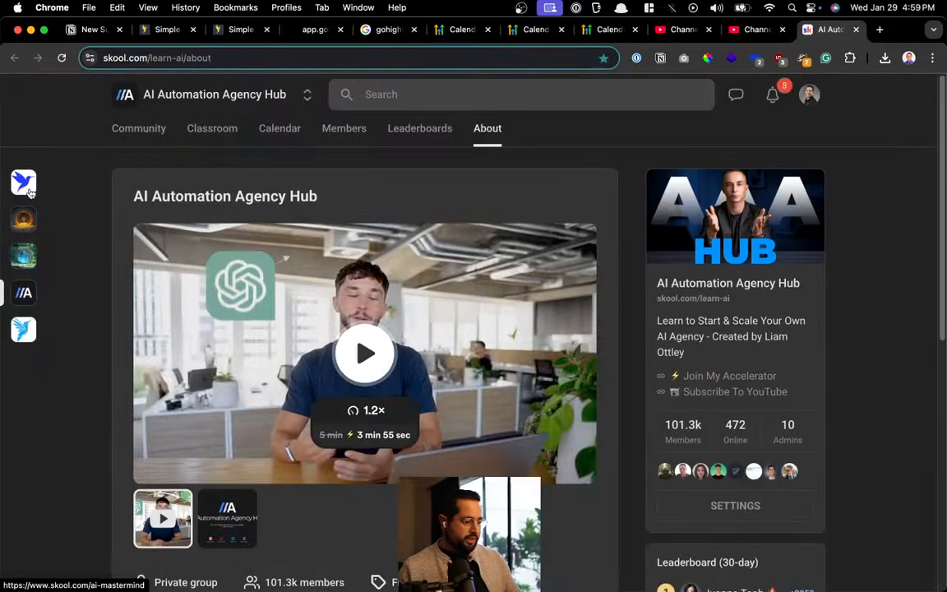
Switch to the AI Mastermind community, view its About page, then its Classroom courses
click(28, 188)
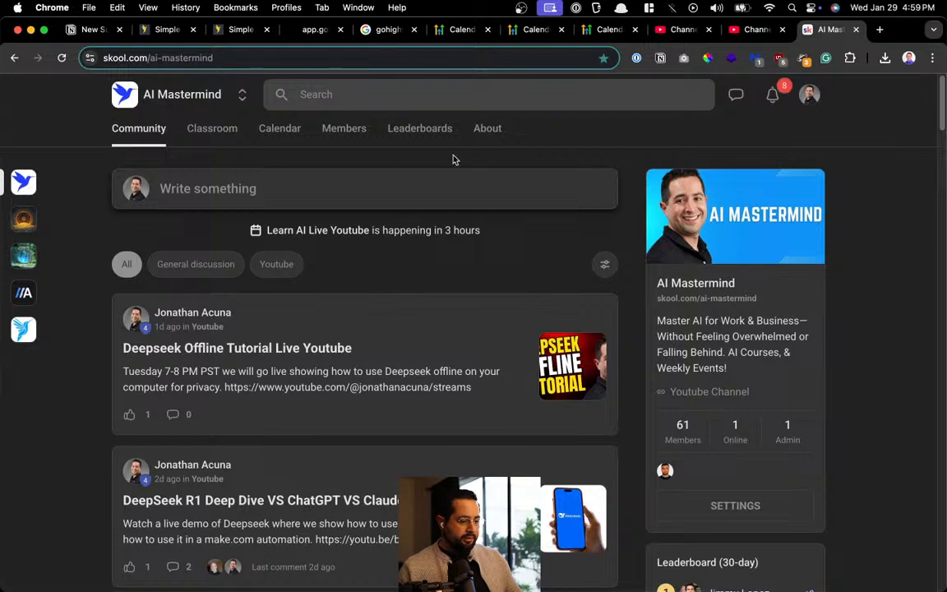
click(481, 129)
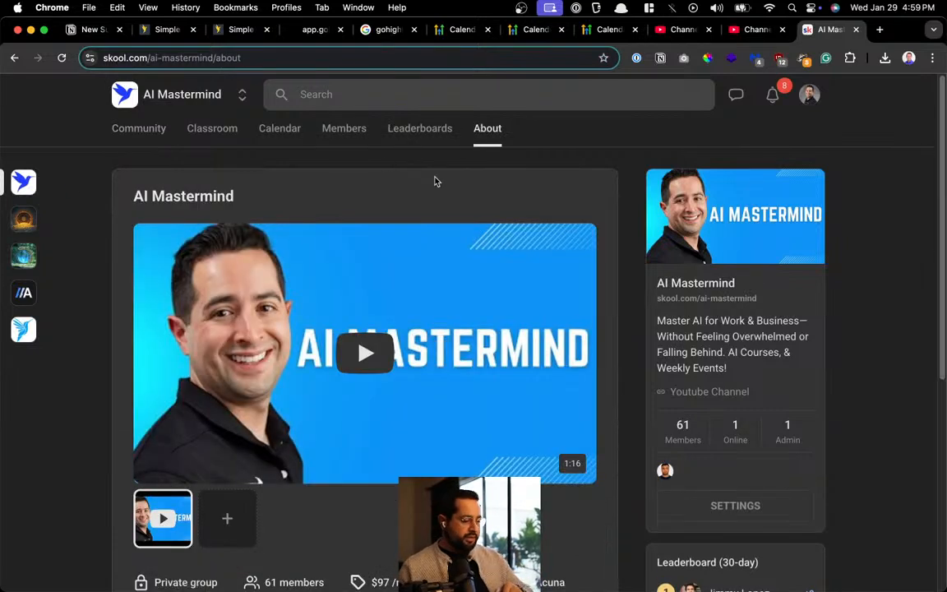
click(211, 135)
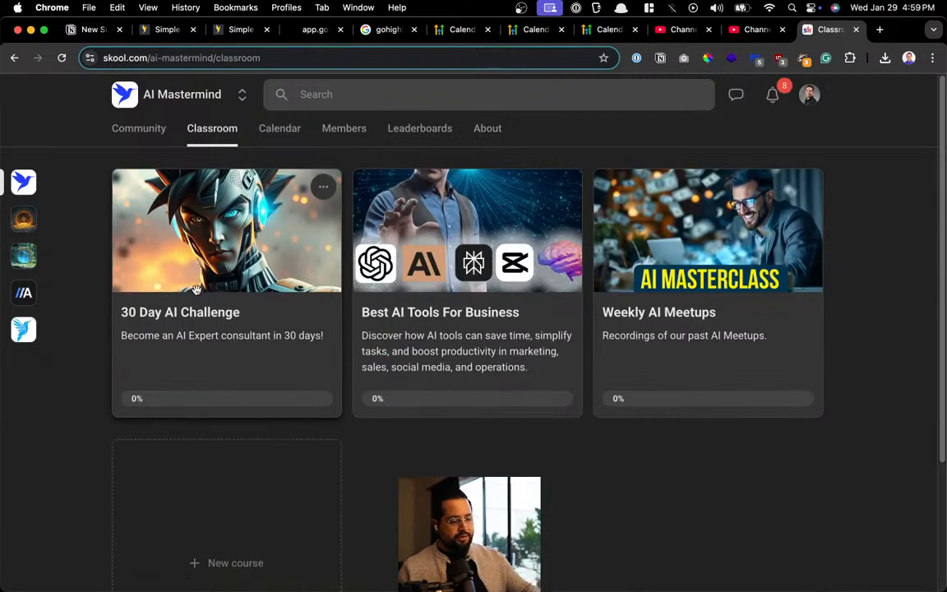